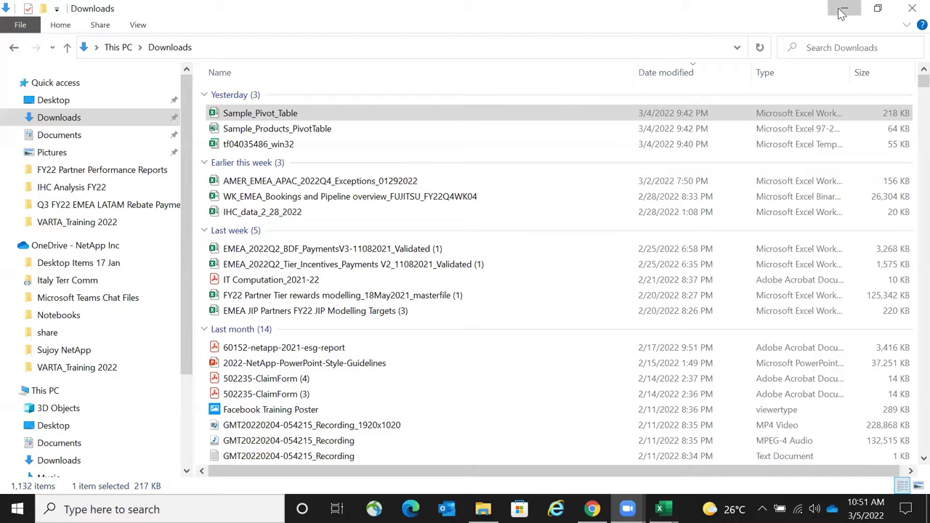
- Minimize the Downloads and Zoom windows and bring the Sample_Pivot_Table workbook forward
{"action": "left_click", "coordinate": [840, 13]}
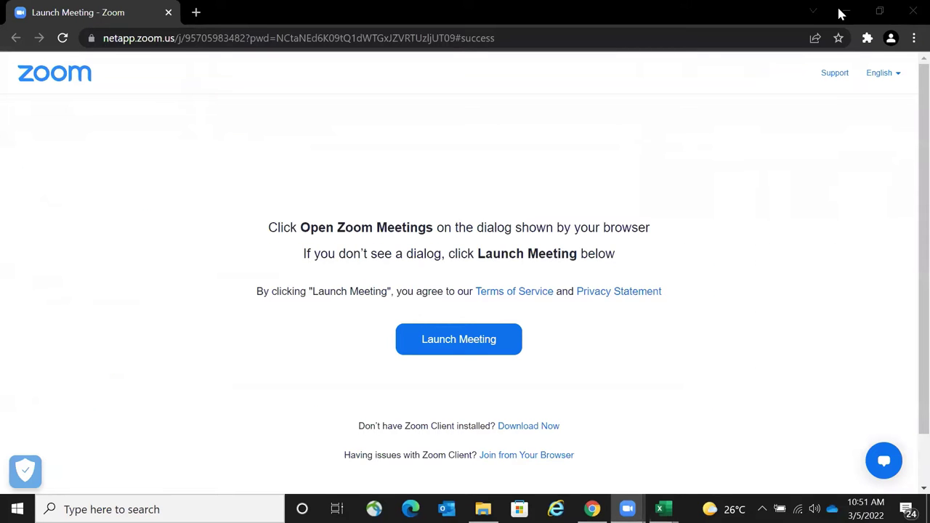
{"action": "left_click", "coordinate": [843, 13]}
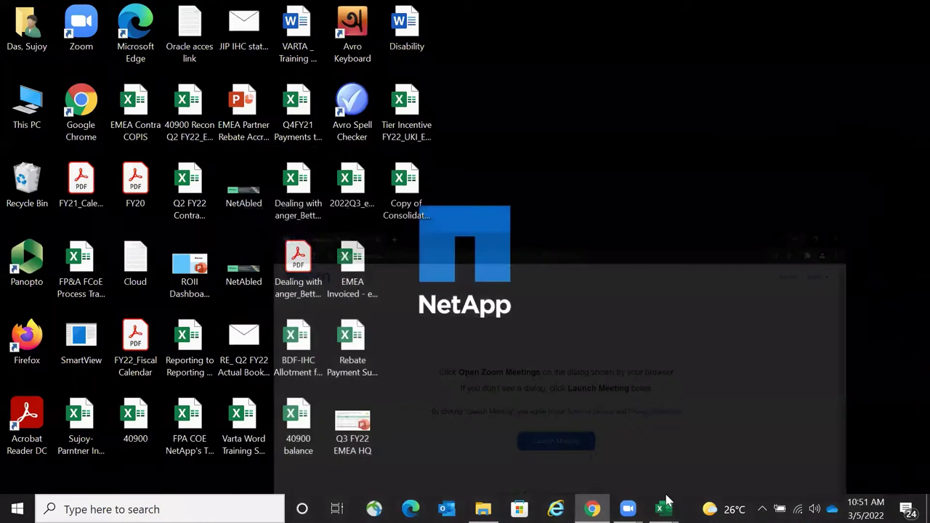
{"action": "mouse_move", "coordinate": [667, 502]}
{"action": "left_click", "coordinate": [717, 452]}
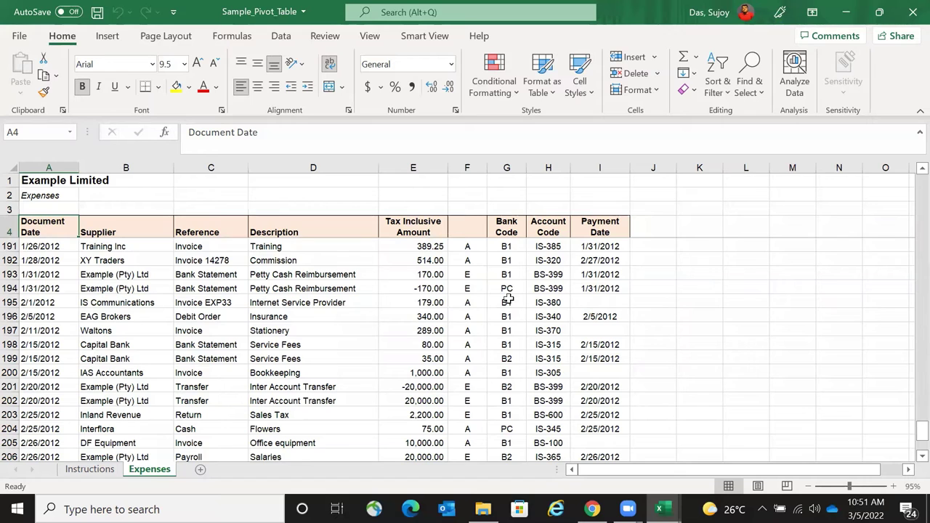
- Create a new blank workbook, Book2, with Ctrl+N
{"action": "key", "text": "ctrl+n"}
{"action": "scroll", "coordinate": [530, 329], "scroll_direction": "down", "scroll_amount": 2}
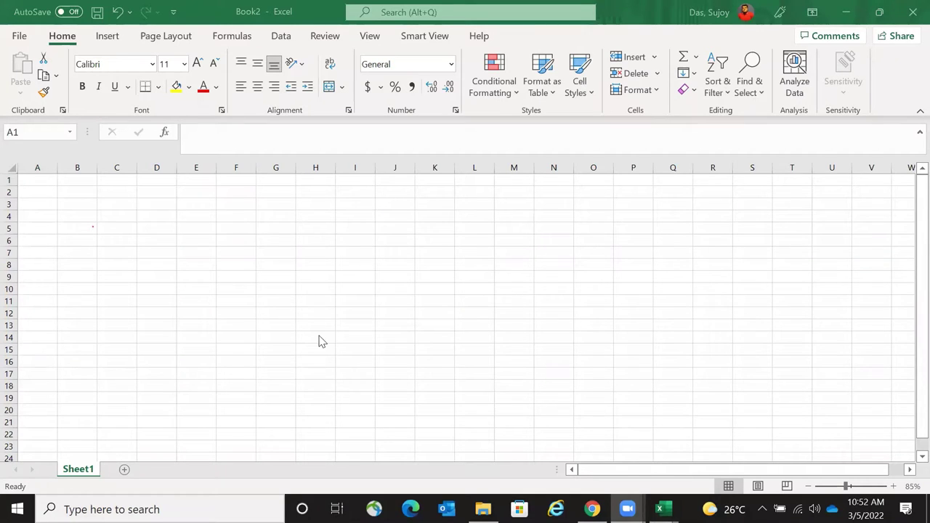
{"action": "left_click", "coordinate": [76, 194]}
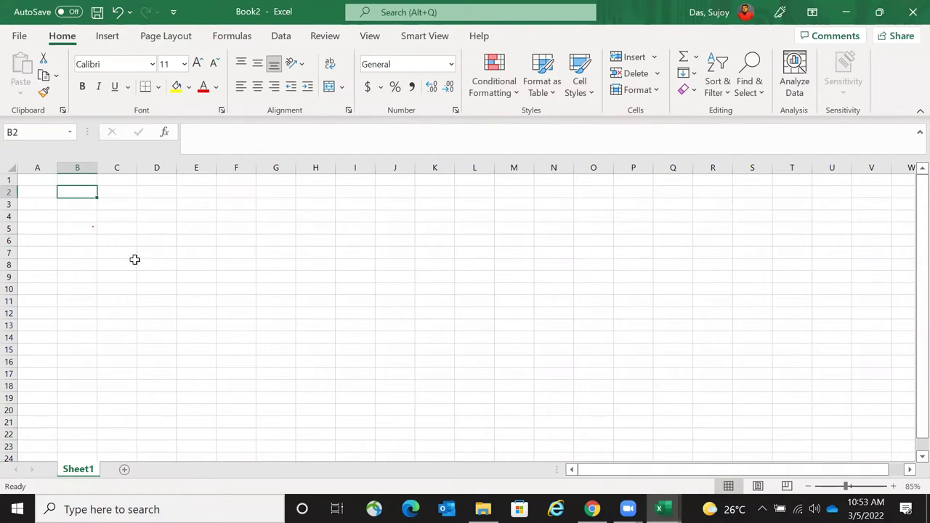
{"action": "left_click", "coordinate": [83, 221]}
{"action": "key", "text": "Down"}
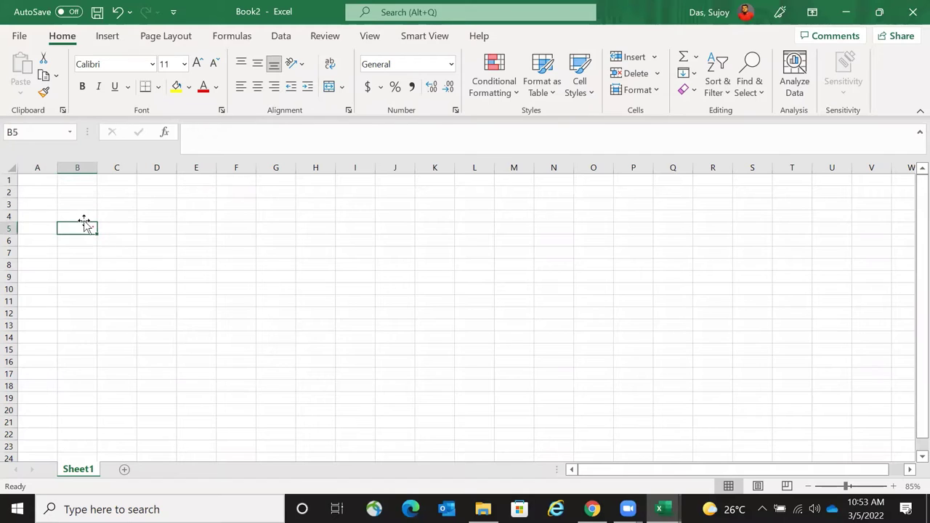
{"action": "left_click", "coordinate": [347, 239]}
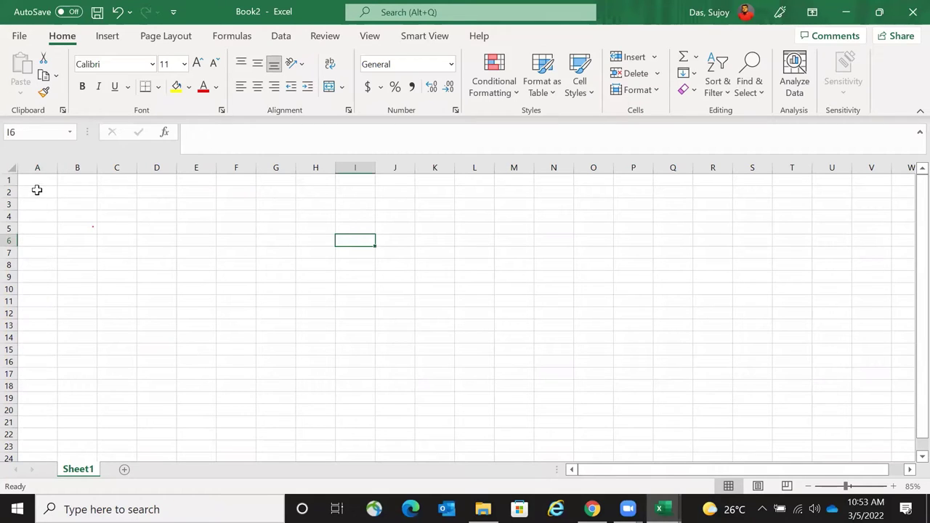
{"action": "mouse_move", "coordinate": [37, 181]}
{"action": "left_mouse_down"}
{"action": "mouse_move", "coordinate": [38, 197]}
{"action": "mouse_move", "coordinate": [37, 181]}
{"action": "left_mouse_up"}
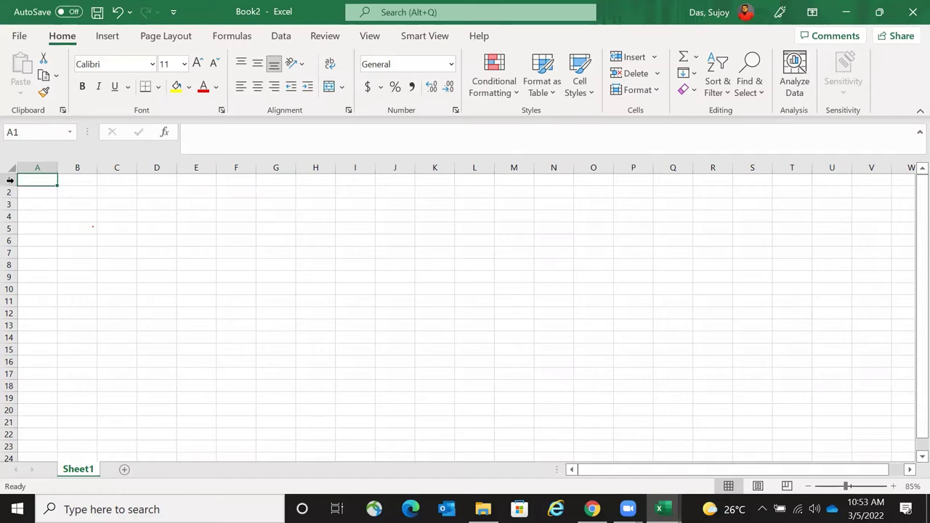
{"action": "left_click", "coordinate": [9, 180]}
{"action": "left_click", "coordinate": [37, 168]}
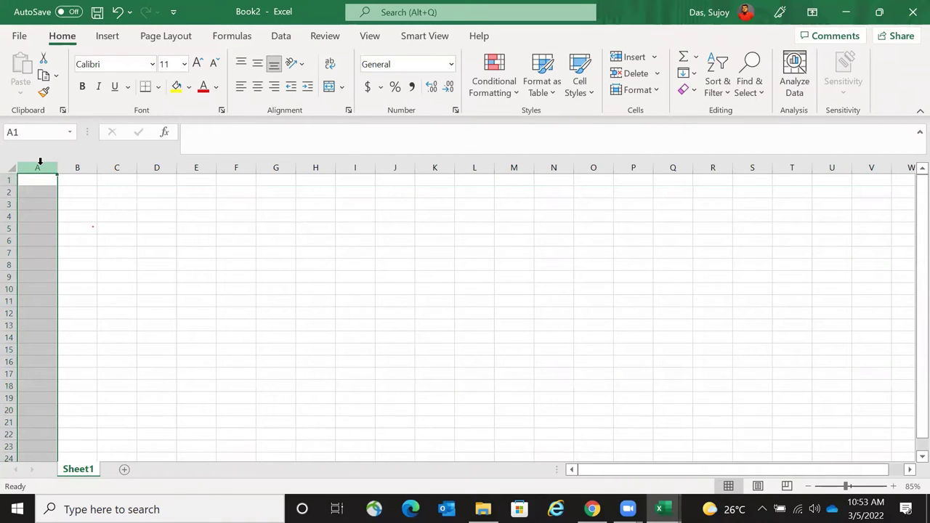
{"action": "key", "text": "ctrl+a"}
{"action": "key", "text": "Right"}
{"action": "key", "text": "Left"}
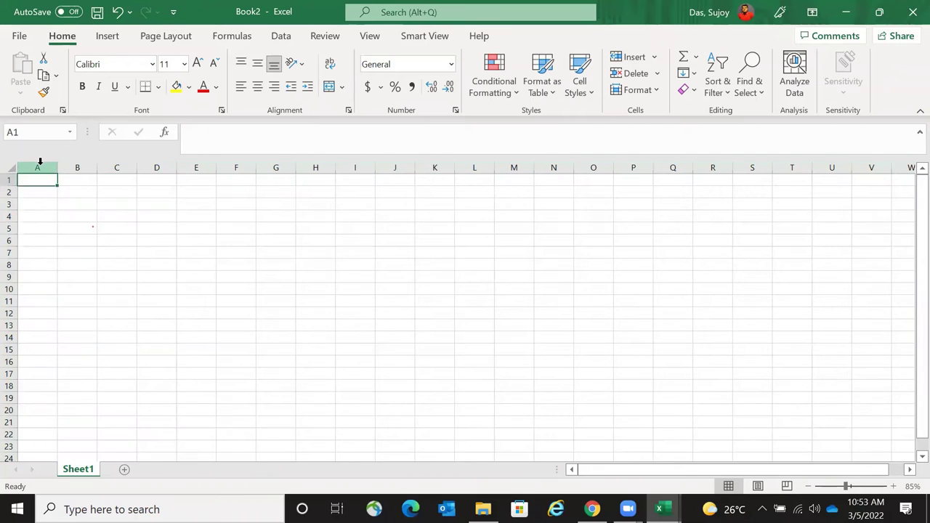
{"action": "key", "text": "ctrl+Right"}
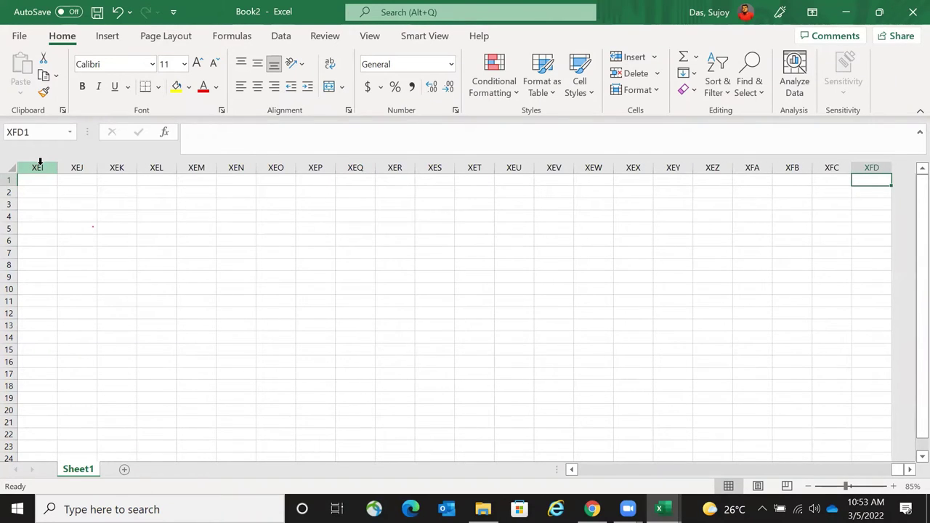
{"action": "key", "text": "Left"}
{"action": "key", "text": "Left"}
{"action": "key", "text": "Left"}
{"action": "key", "text": "Left"}
{"action": "key", "text": "Left"}
{"action": "key", "text": "Left"}
{"action": "key", "text": "Left"}
{"action": "key", "text": "Left"}
{"action": "key", "text": "Left"}
{"action": "key", "text": "Left"}
{"action": "key", "text": "Left"}
{"action": "key", "text": "Left"}
{"action": "key", "text": "Left"}
{"action": "key", "text": "Left"}
{"action": "key", "text": "Left"}
{"action": "key", "text": "Left"}
{"action": "key", "text": "Left"}
{"action": "key", "text": "Left"}
{"action": "key", "text": "Left"}
{"action": "key", "text": "Left"}
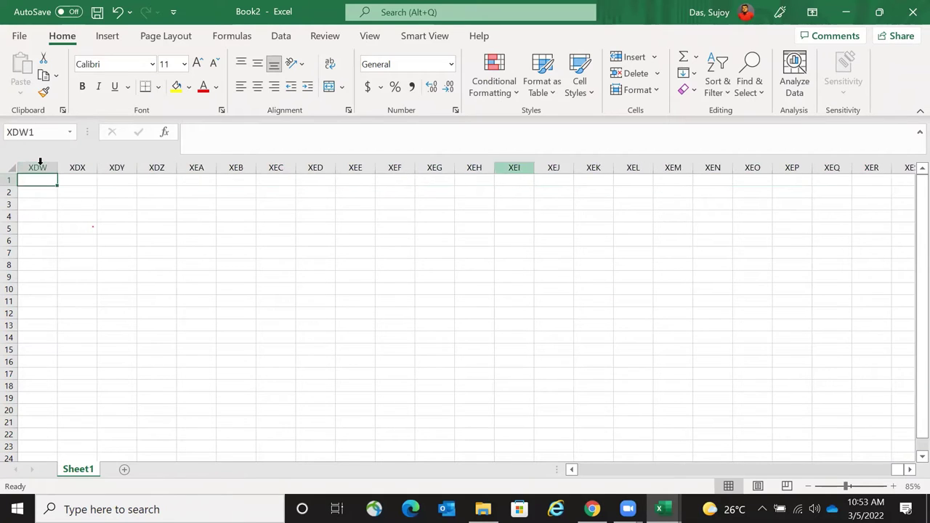
{"action": "key", "text": "Left"}
{"action": "key", "text": "Left"}
{"action": "key", "text": "Left"}
{"action": "key", "text": "Left"}
{"action": "key", "text": "Left"}
{"action": "key", "text": "Left"}
{"action": "key", "text": "Left"}
{"action": "key", "text": "Left"}
{"action": "key", "text": "Left"}
{"action": "key", "text": "Left"}
{"action": "key", "text": "Left"}
{"action": "key", "text": "Left"}
{"action": "key", "text": "Left"}
{"action": "key", "text": "Left"}
{"action": "key", "text": "ctrl+Left"}
{"action": "left_click", "coordinate": [40, 162]}
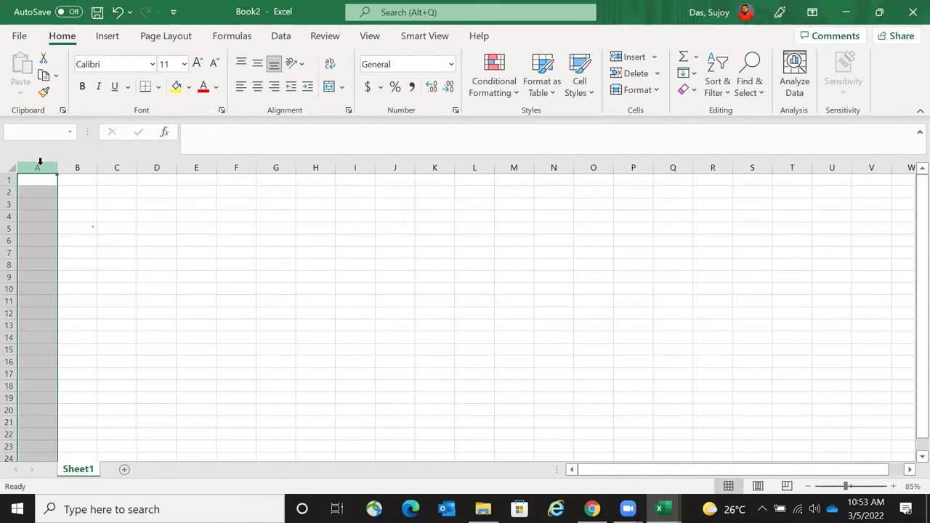
{"action": "key", "text": "ctrl+Down"}
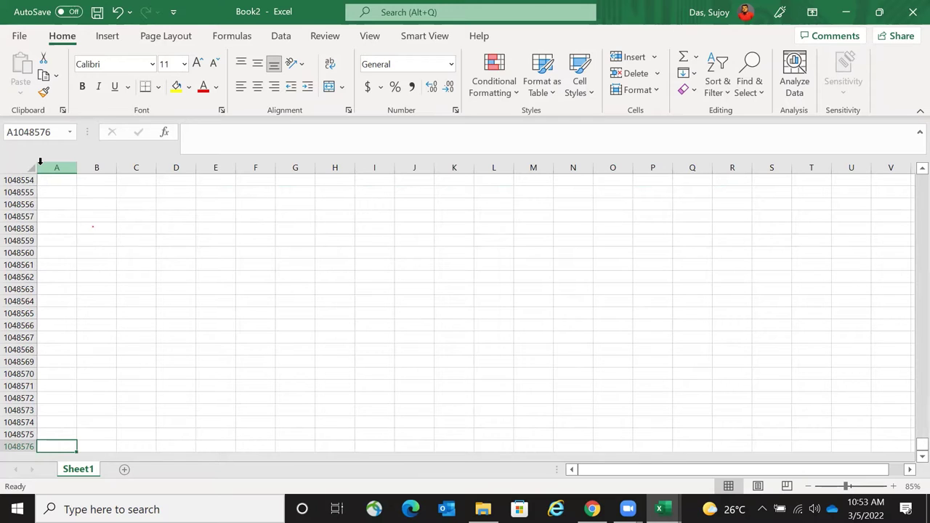
{"action": "key", "text": "ctrl+Up"}
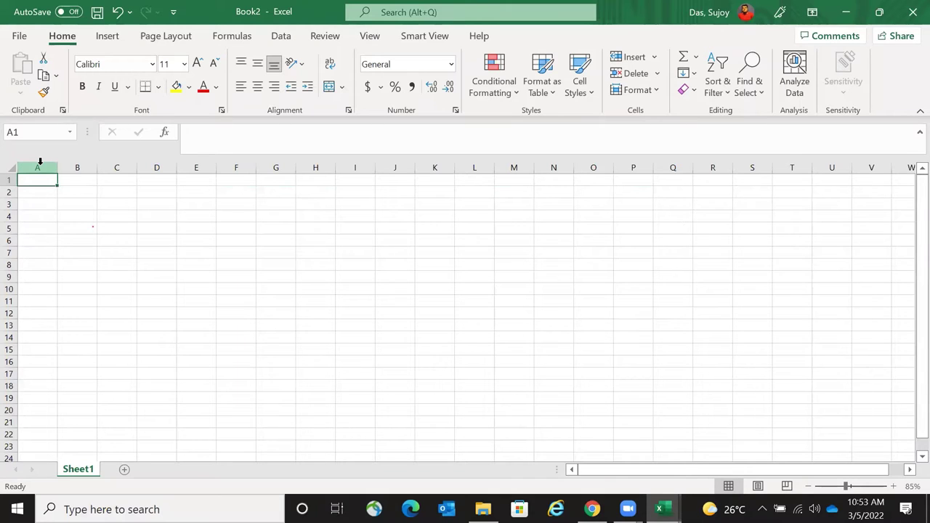
{"action": "key", "text": "Right"}
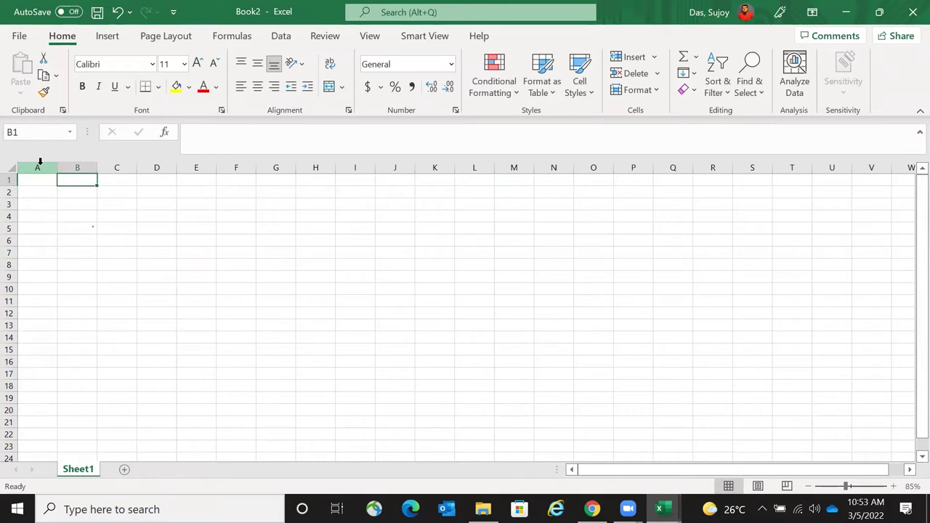
{"action": "key", "text": "Down"}
{"action": "key", "text": "Up"}
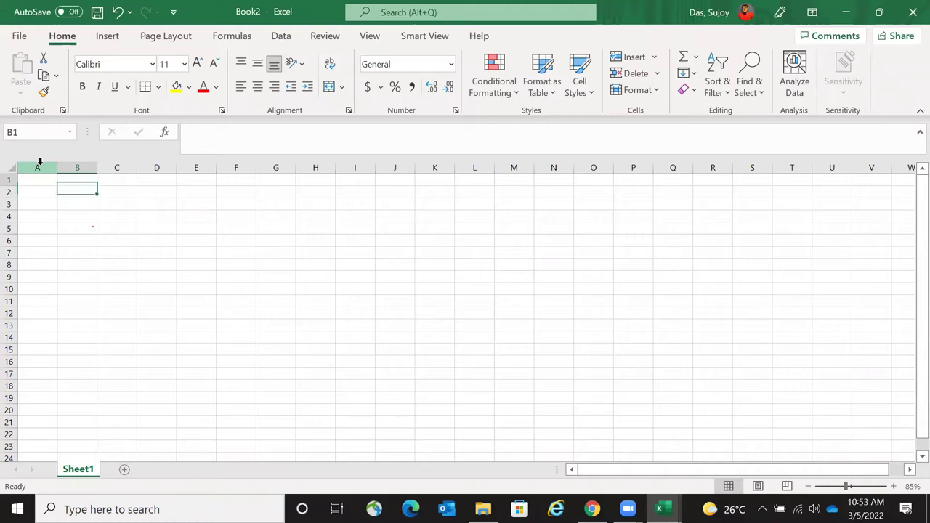
{"action": "key", "text": "Down"}
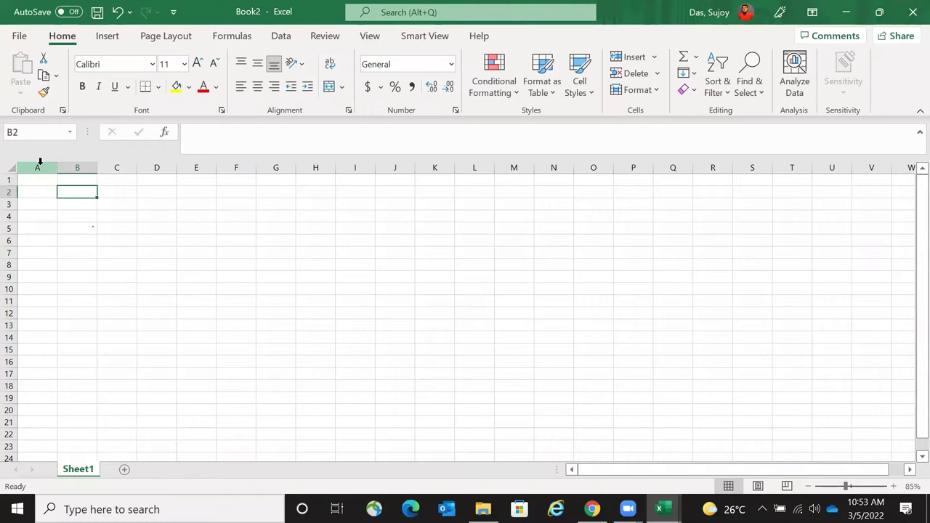
{"action": "key", "text": "Up"}
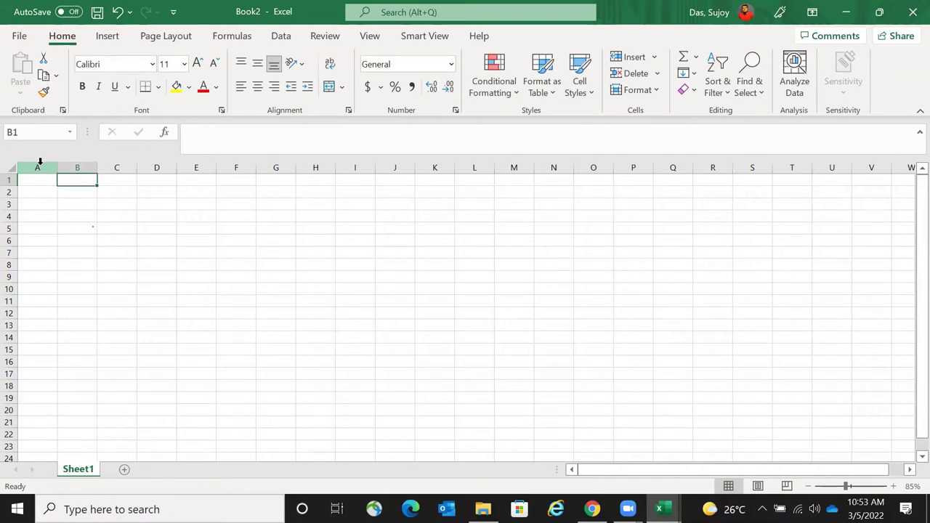
{"action": "key", "text": "ctrl+shift+Down"}
{"action": "key", "text": "Left"}
{"action": "key", "text": "ctrl+shift+Down"}
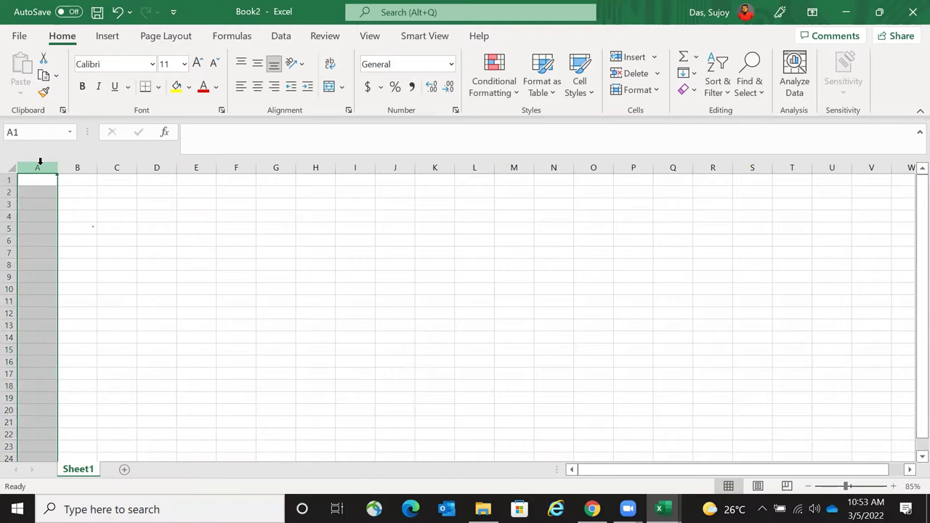
{"action": "key", "text": "Up"}
{"action": "key", "text": "shift+space"}
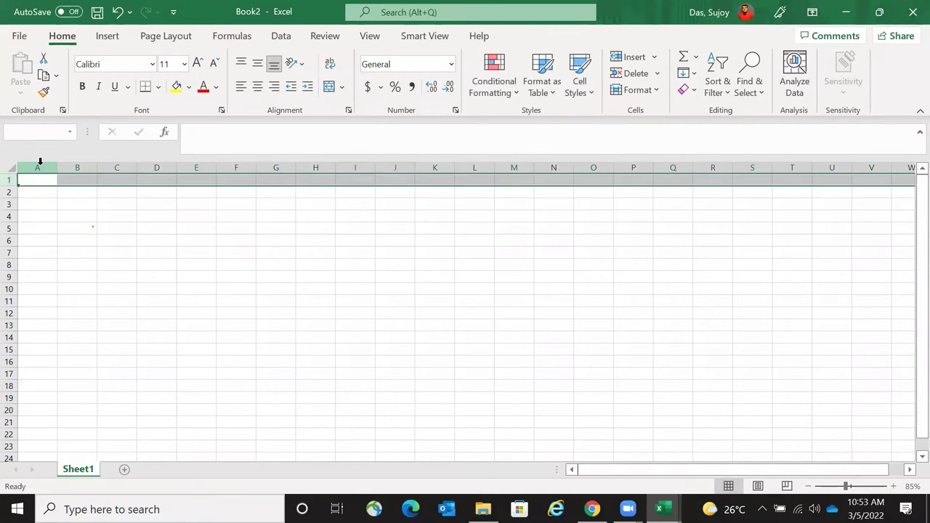
{"action": "key", "text": "Down"}
{"action": "key", "text": "Down"}
{"action": "key", "text": "Right"}
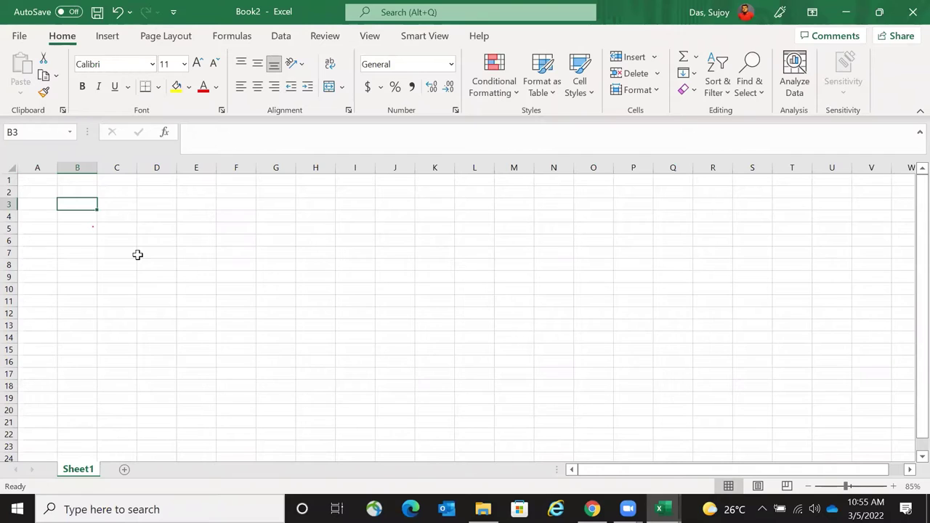
{"action": "left_click", "coordinate": [37, 180]}
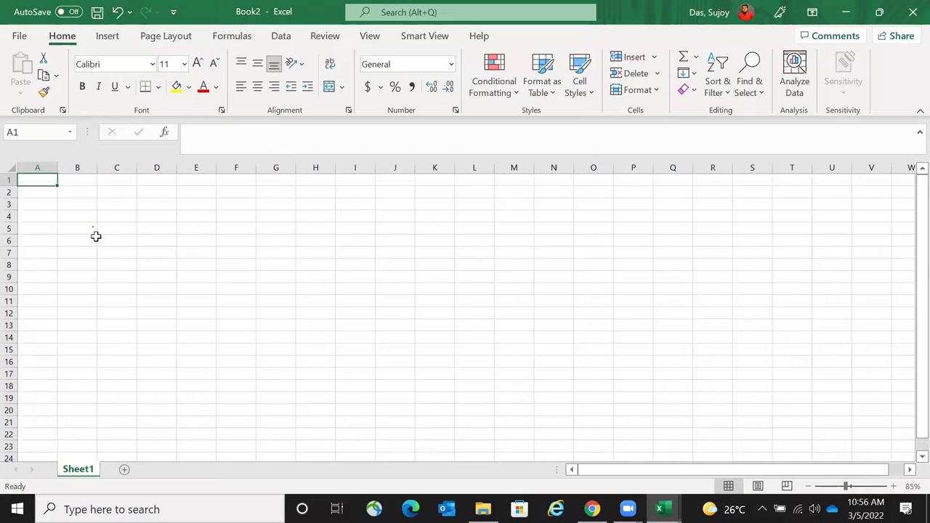
{"action": "left_click_drag", "start_coordinate": [82, 192], "coordinate": [125, 284]}
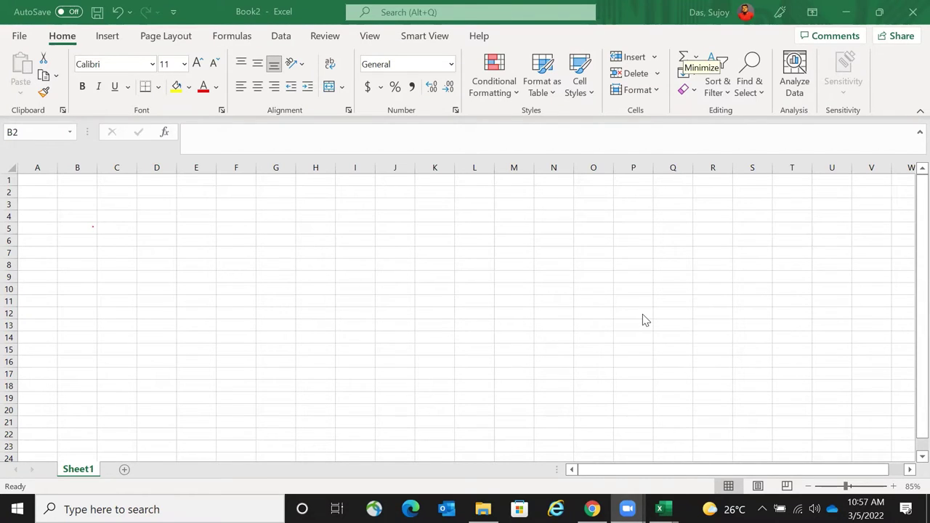
- In Sample_Pivot_Table, select the Supplier to Tax Inclusive Amount block, B4 through column E, row 212
{"action": "key", "text": "ctrl+a"}
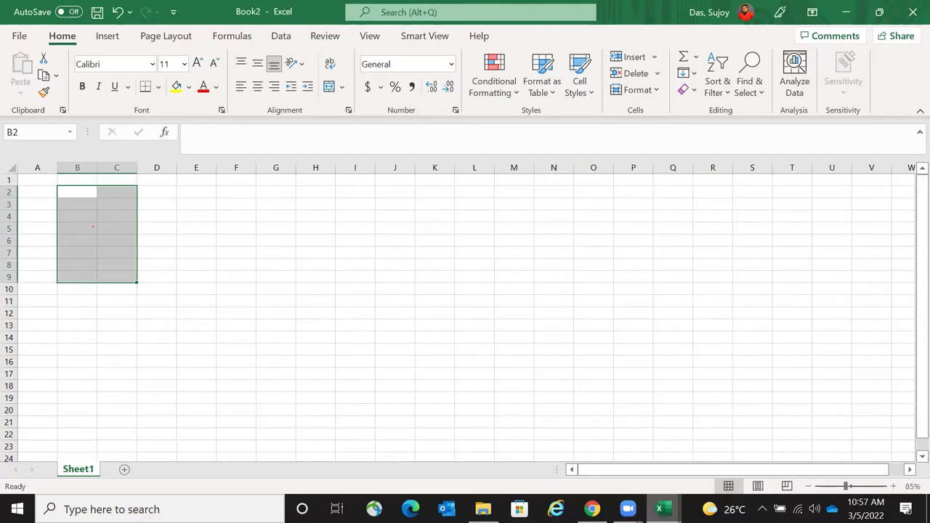
{"action": "left_click", "coordinate": [660, 508]}
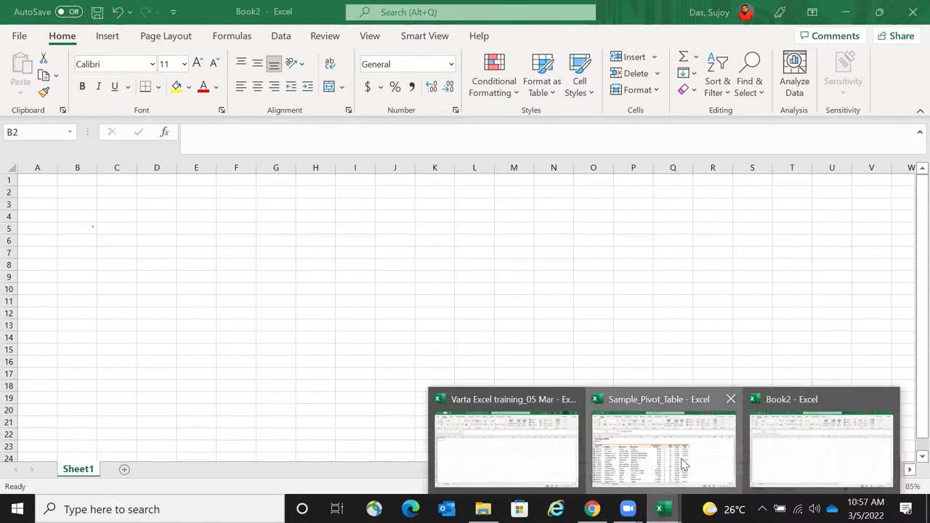
{"action": "left_click", "coordinate": [684, 465]}
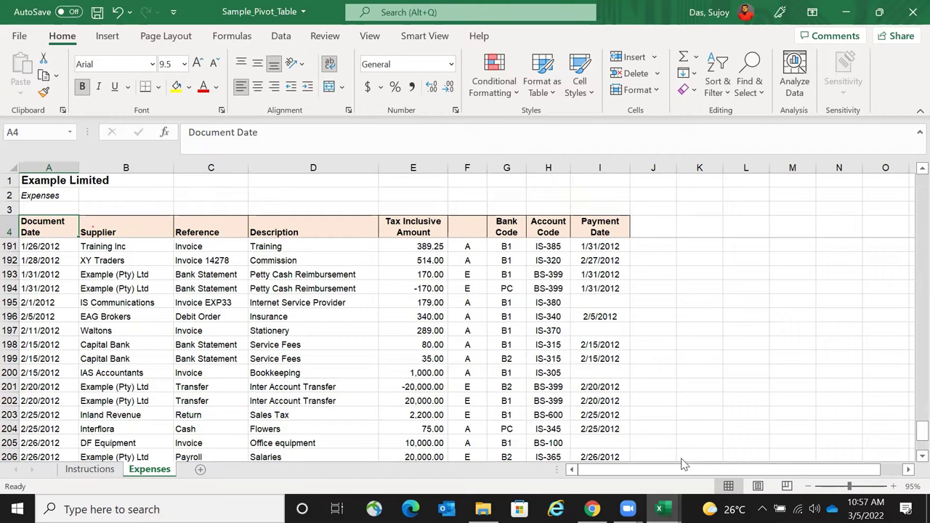
{"action": "key", "text": "Right"}
{"action": "key", "text": "ctrl+shift+Down"}
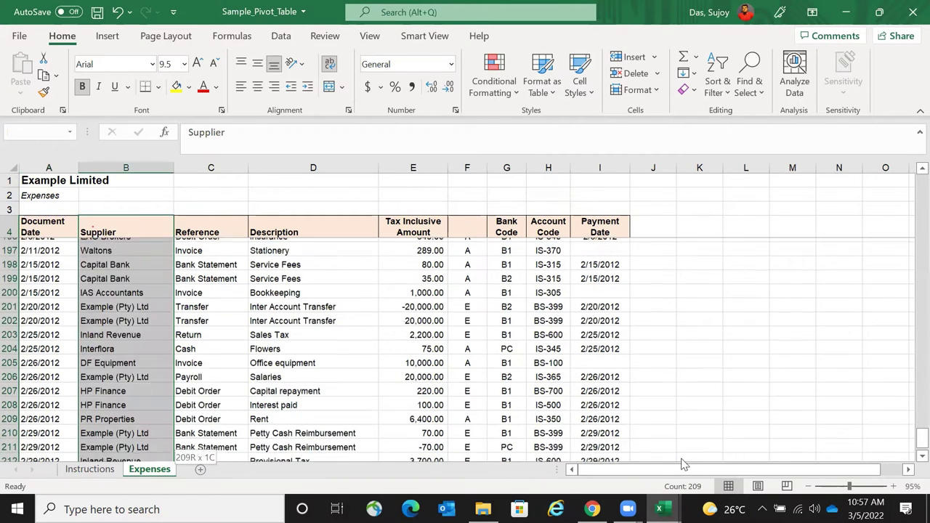
{"action": "key", "text": "shift+Right"}
{"action": "key", "text": "shift+Right"}
{"action": "key", "text": "shift+Right"}
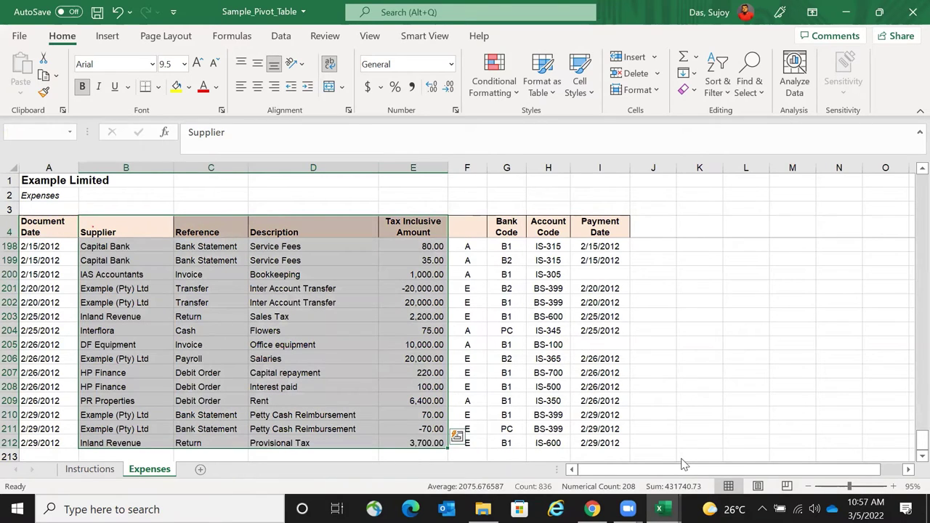
- Copy that block and paste it into Book2 Sheet1 at B2
{"action": "key", "text": "ctrl+c"}
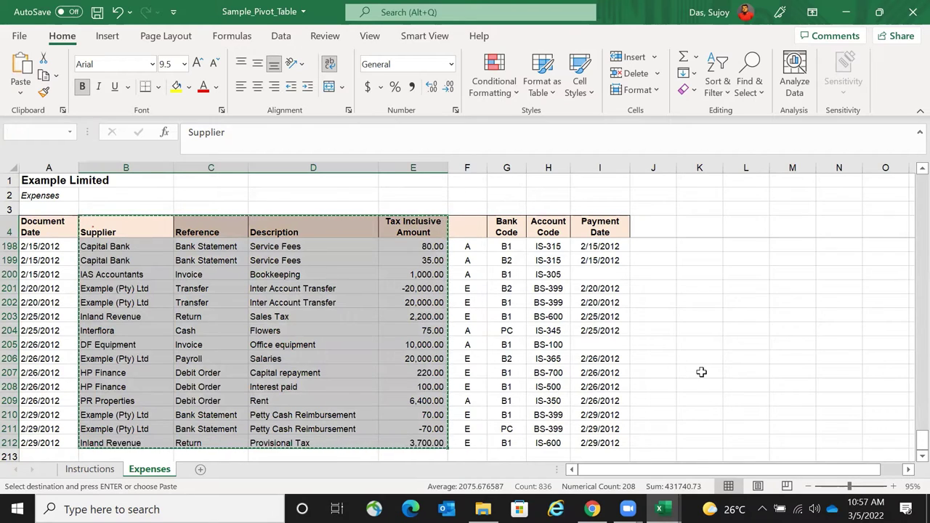
{"action": "key", "text": "alt+Tab"}
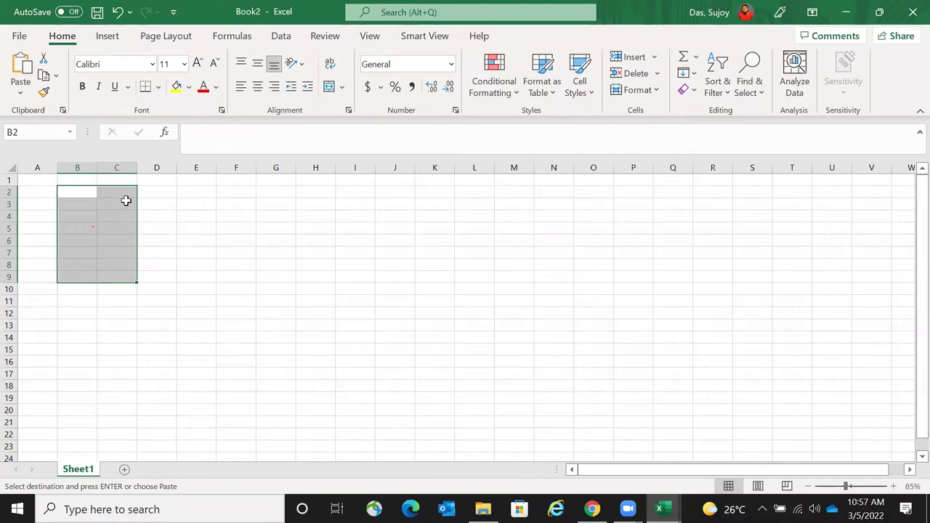
{"action": "key", "text": "ctrl+v"}
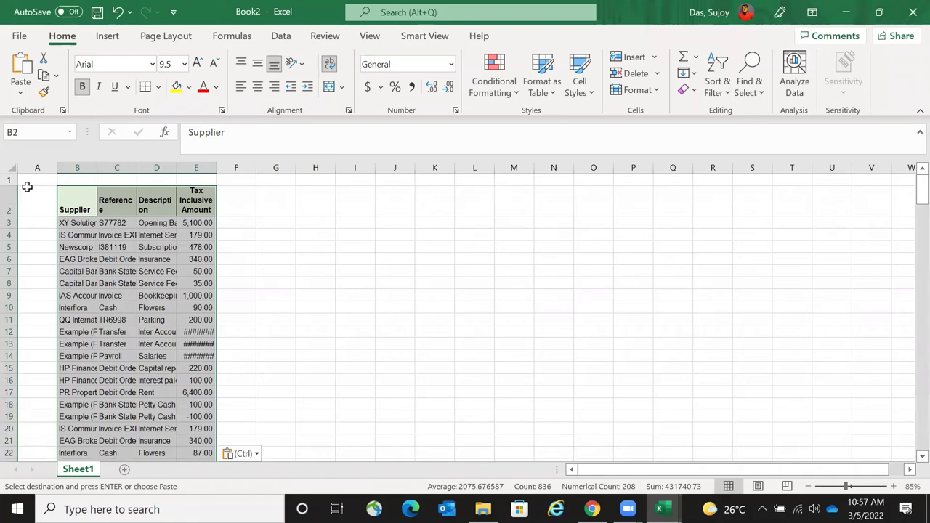
- AutoFit columns B to E so supplier names, descriptions and amounts show in full
{"action": "left_click_drag", "start_coordinate": [70, 165], "coordinate": [217, 169]}
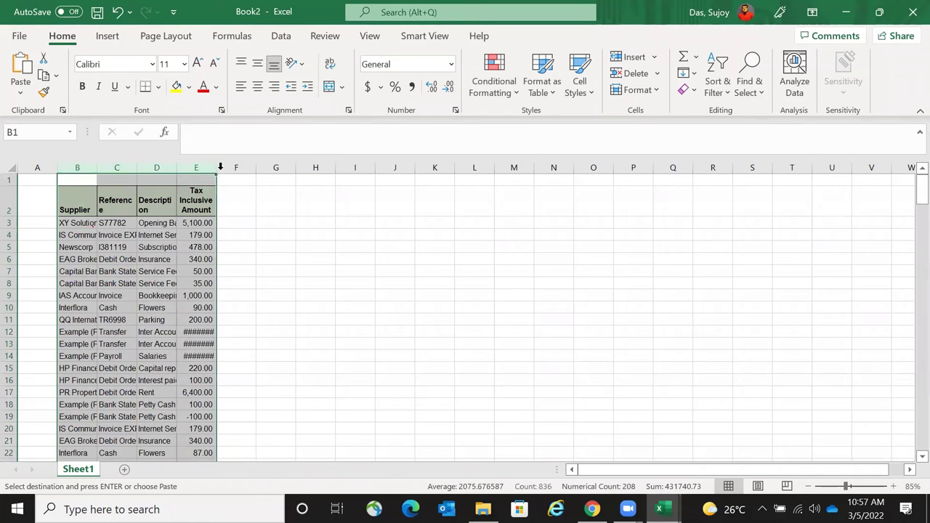
{"action": "double_click", "coordinate": [216, 167]}
{"action": "left_click_drag", "start_coordinate": [93, 166], "coordinate": [409, 177]}
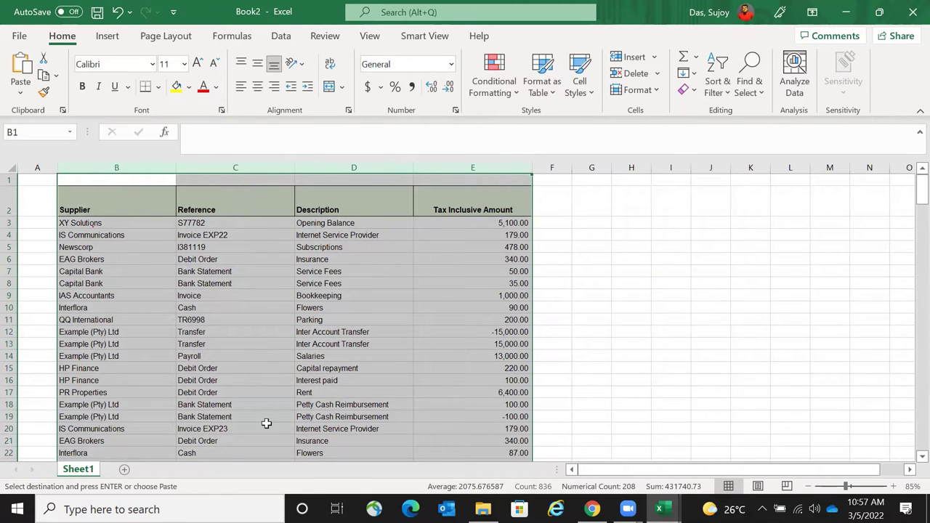
{"action": "left_click", "coordinate": [150, 199]}
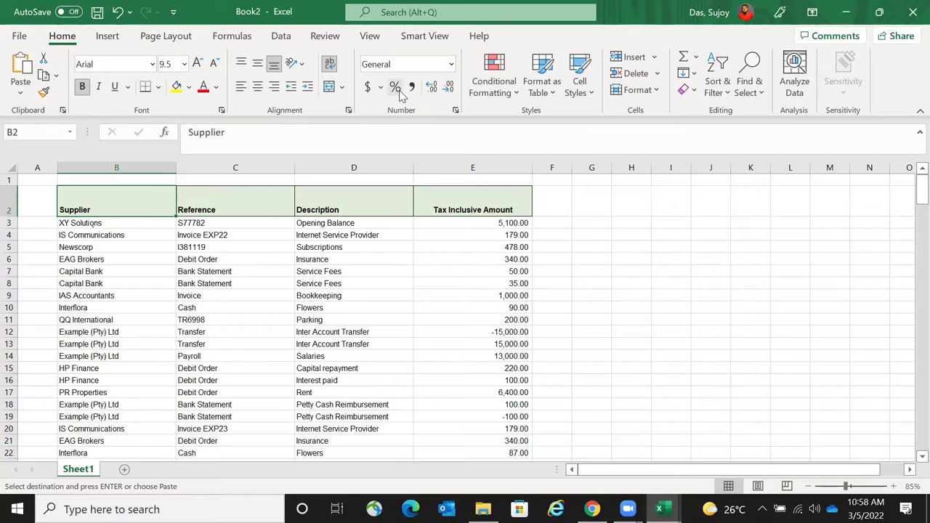
- Glance at Conditional Formatting and the Insert ribbon, then show the Page Layout options
{"action": "left_click", "coordinate": [509, 87]}
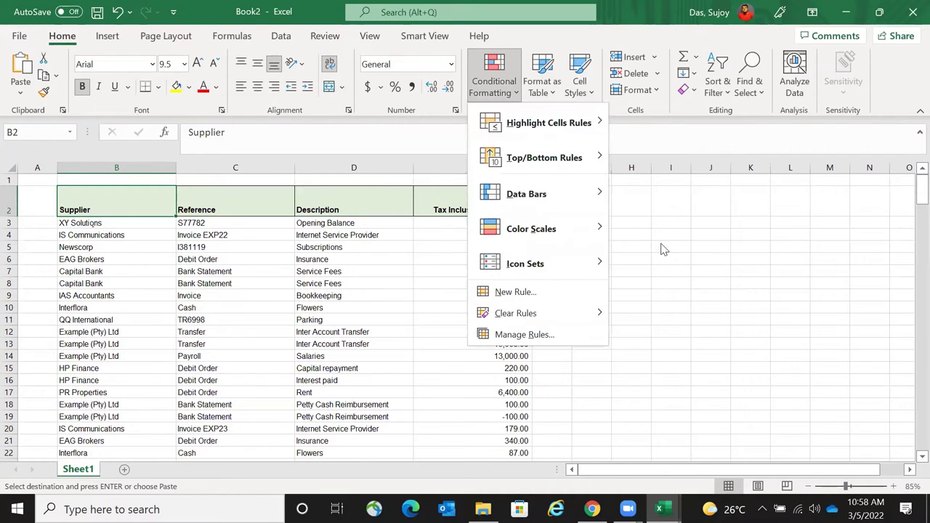
{"action": "left_click", "coordinate": [676, 266]}
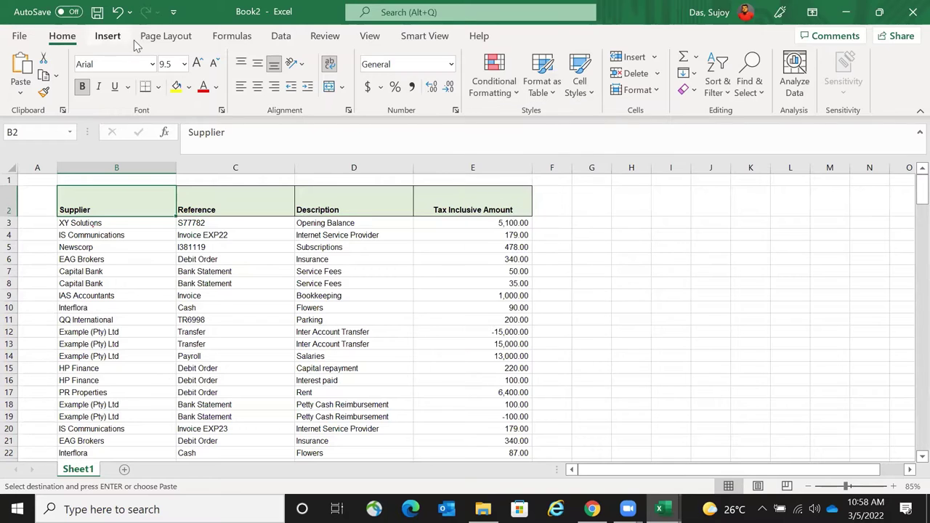
{"action": "left_click", "coordinate": [109, 36]}
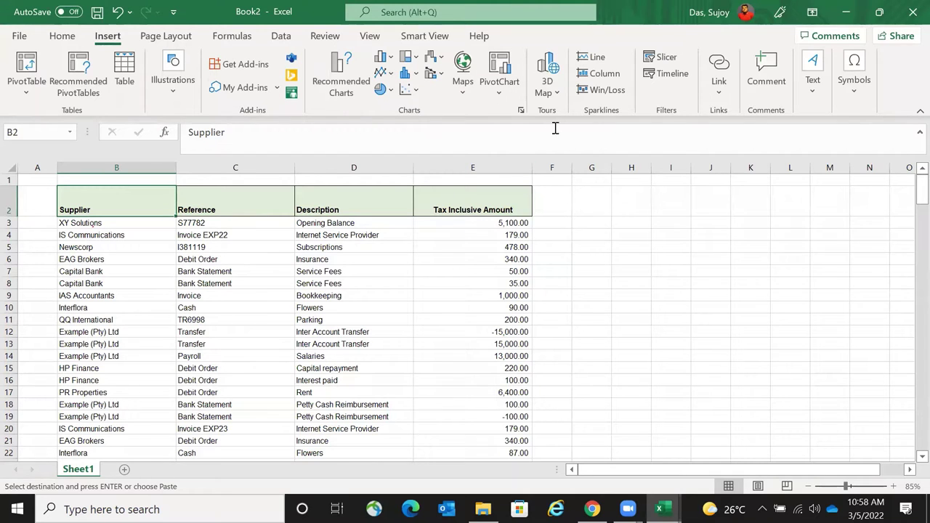
{"action": "left_click", "coordinate": [181, 37]}
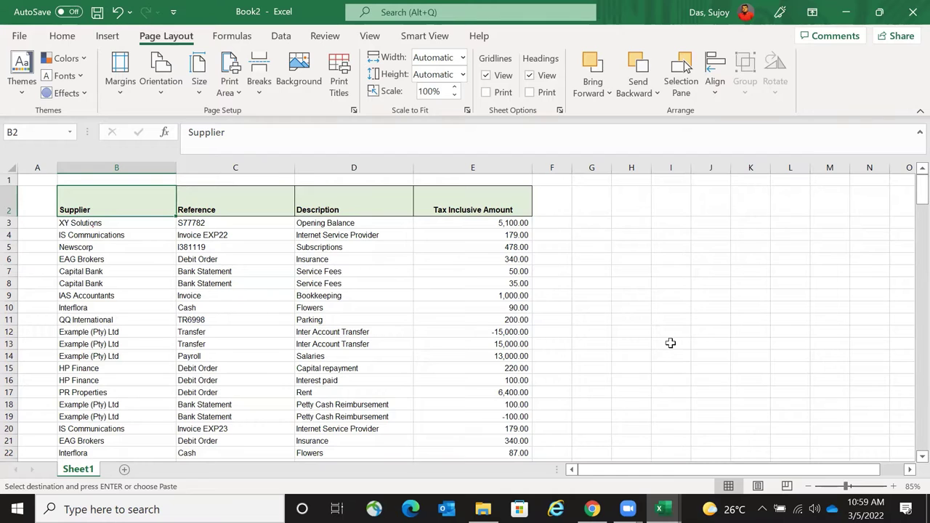
- Select the supplier table through column E, scroll back to the top, and open File
{"action": "scroll", "coordinate": [670, 343], "scroll_direction": "down", "scroll_amount": 2, "text": "ctrl"}
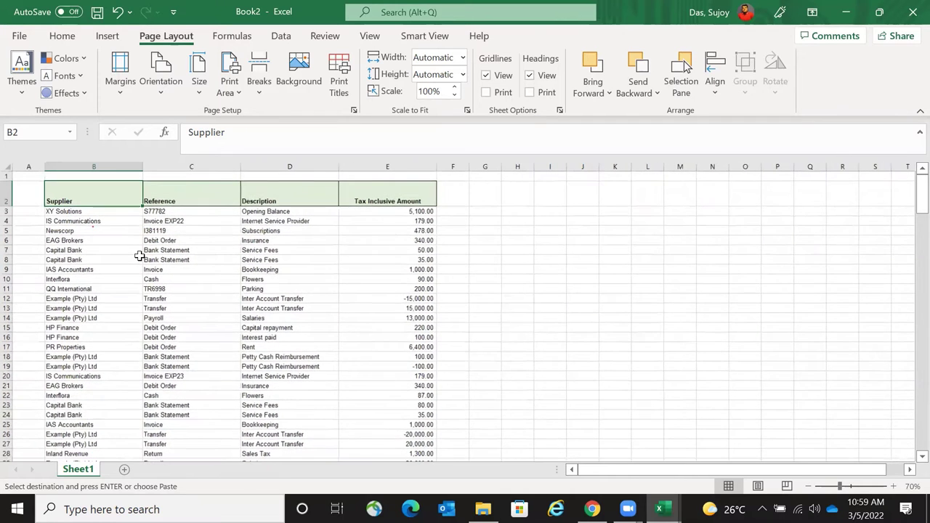
{"action": "left_click_drag", "start_coordinate": [139, 256], "coordinate": [151, 453]}
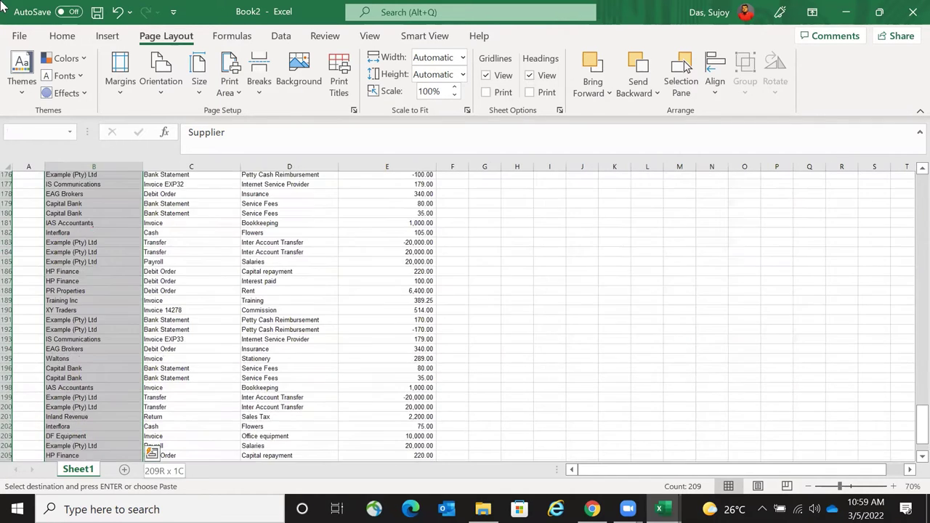
{"action": "key", "text": "shift+Right"}
{"action": "key", "text": "shift+Right"}
{"action": "key", "text": "shift+Right"}
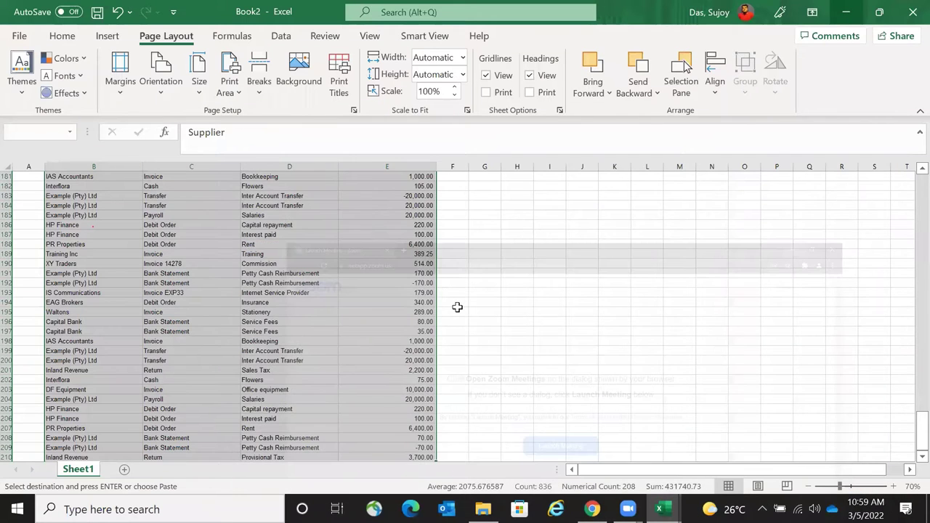
{"action": "scroll", "coordinate": [457, 307], "scroll_direction": "up", "scroll_amount": 20}
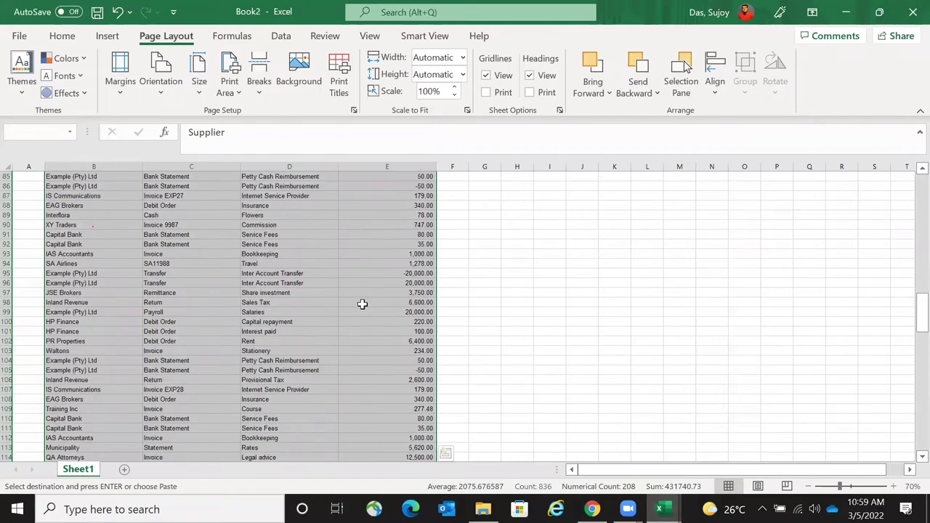
{"action": "scroll", "coordinate": [362, 304], "scroll_direction": "up", "scroll_amount": 20}
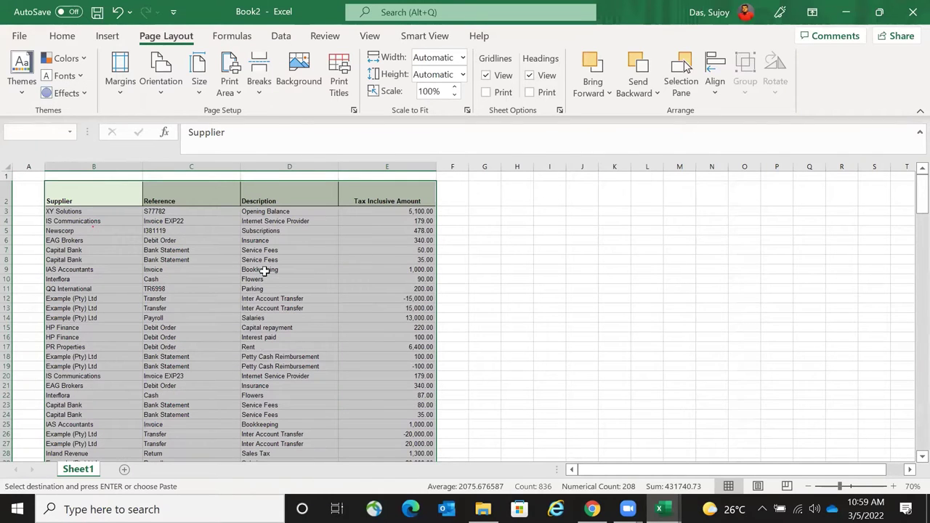
{"action": "left_click", "coordinate": [20, 35]}
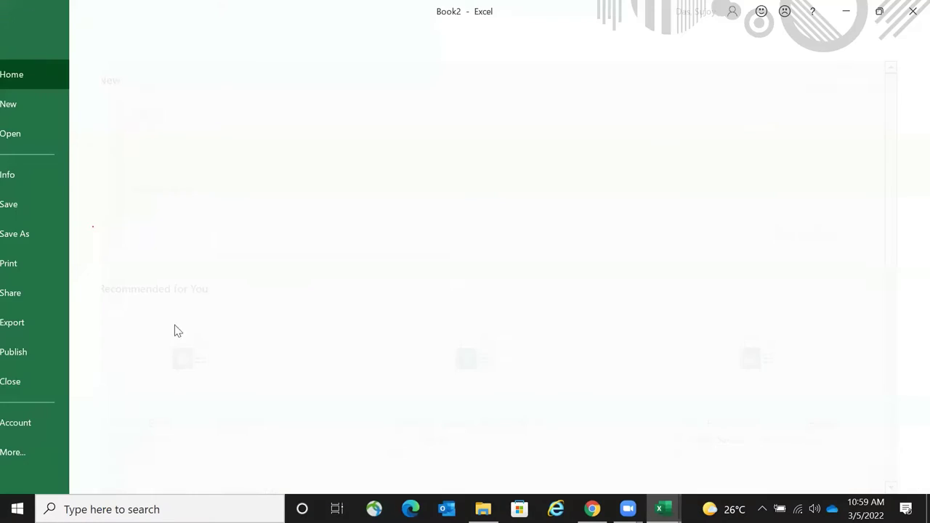
- Exit the File page, dismiss the reminder, and tour Formulas, Data, Review, View, Home tabs
{"action": "left_click", "coordinate": [71, 290]}
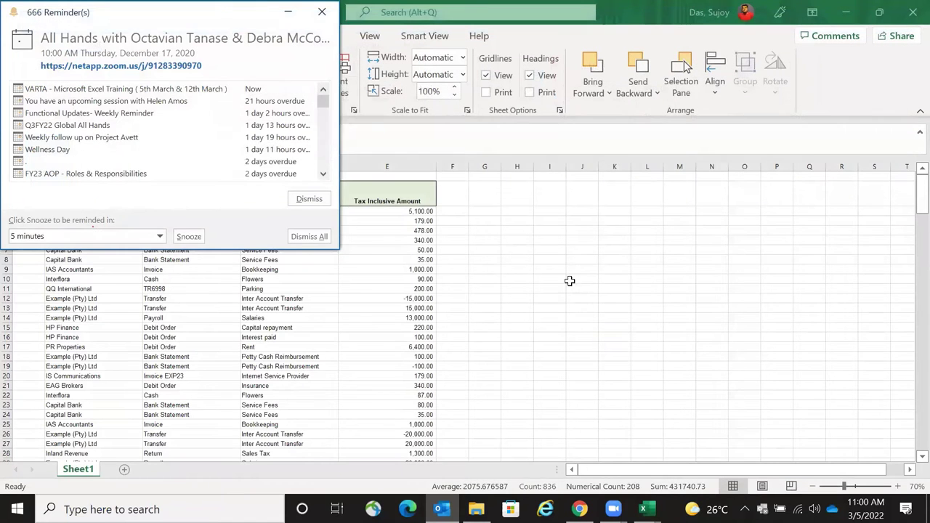
{"action": "key", "text": "Escape"}
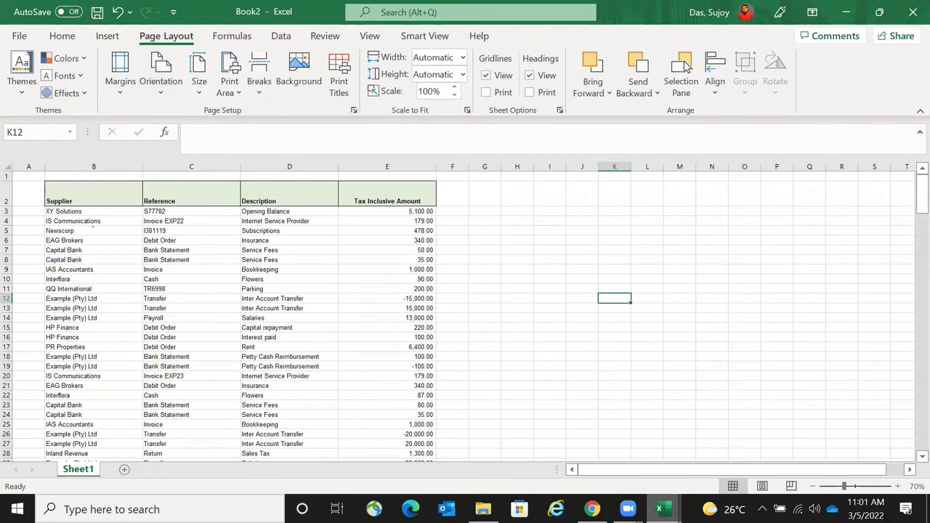
{"action": "left_click", "coordinate": [233, 37]}
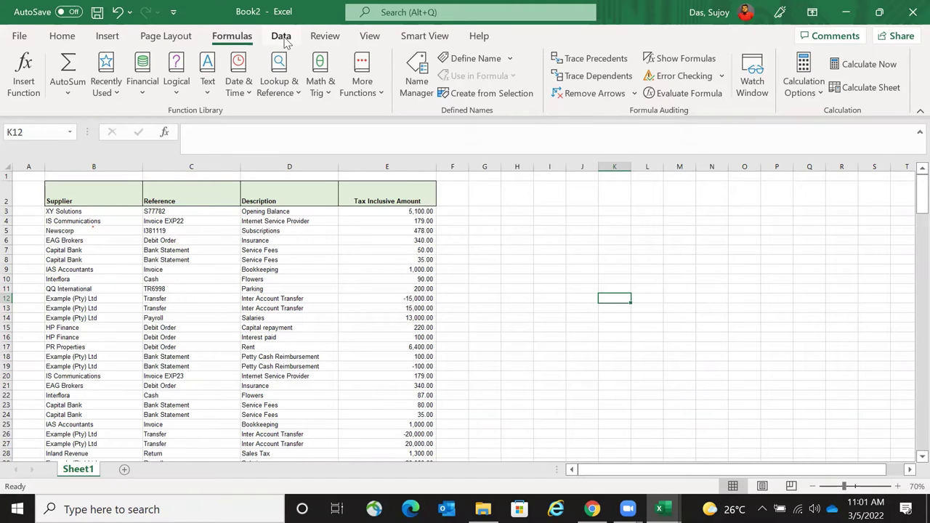
{"action": "left_click", "coordinate": [283, 38]}
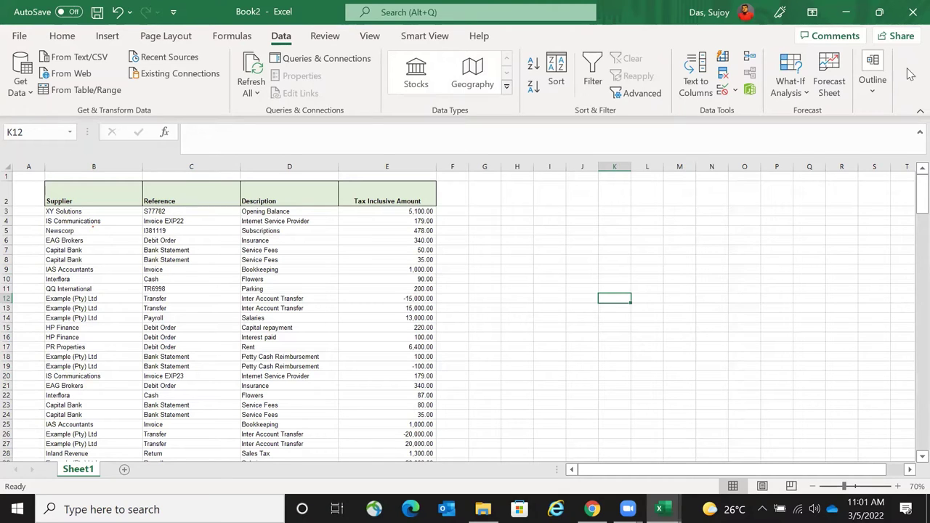
{"action": "left_click", "coordinate": [325, 38]}
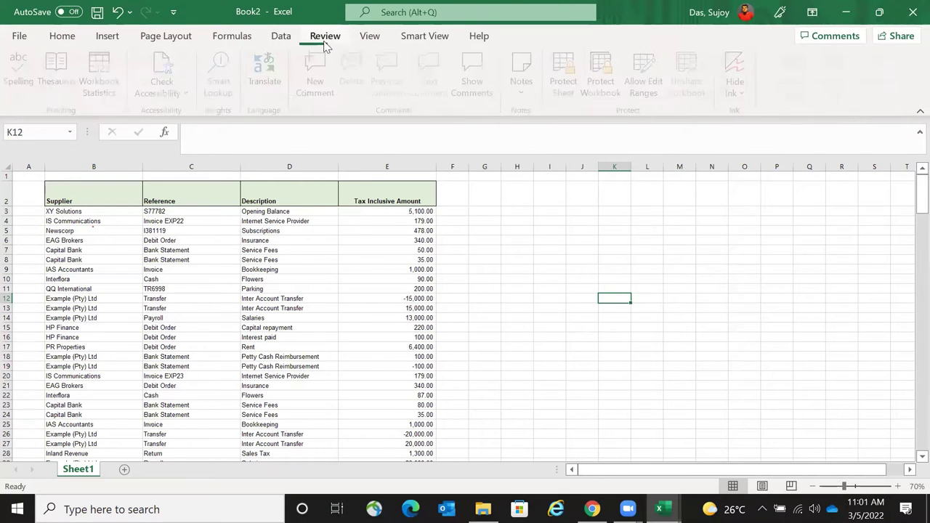
{"action": "left_click", "coordinate": [367, 41]}
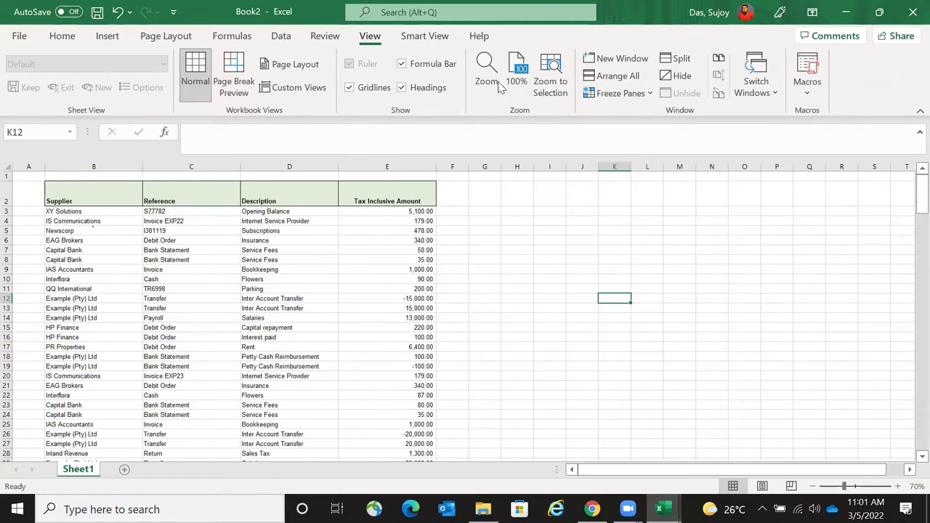
{"action": "left_click", "coordinate": [62, 36]}
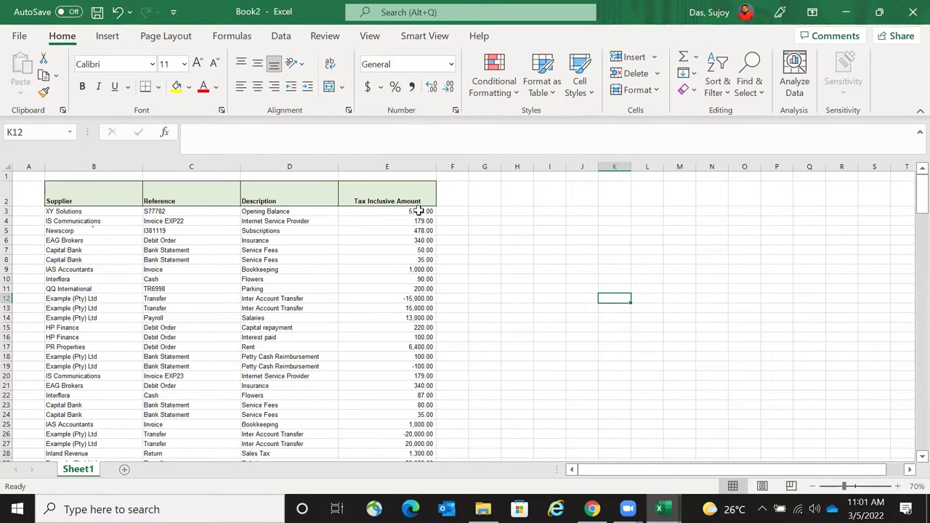
{"action": "left_click", "coordinate": [80, 200]}
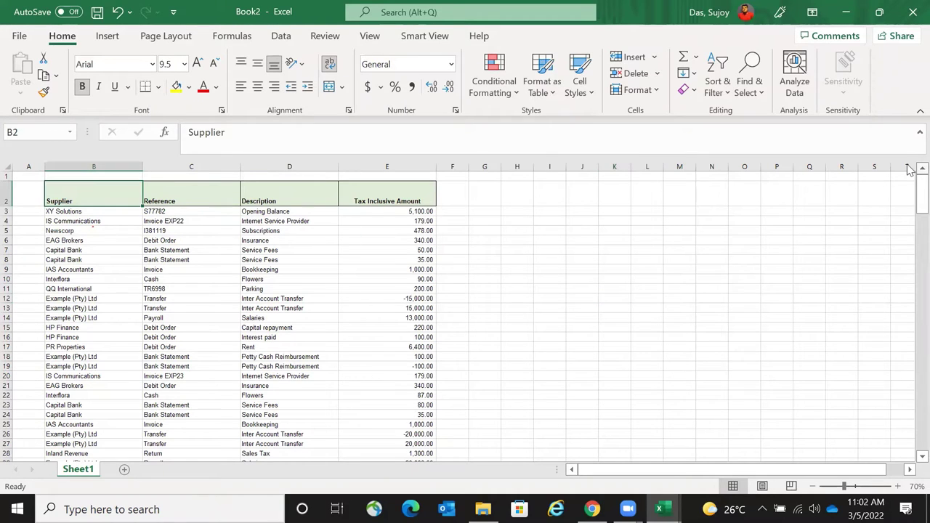
{"action": "key", "text": "ctrl+shift+Down"}
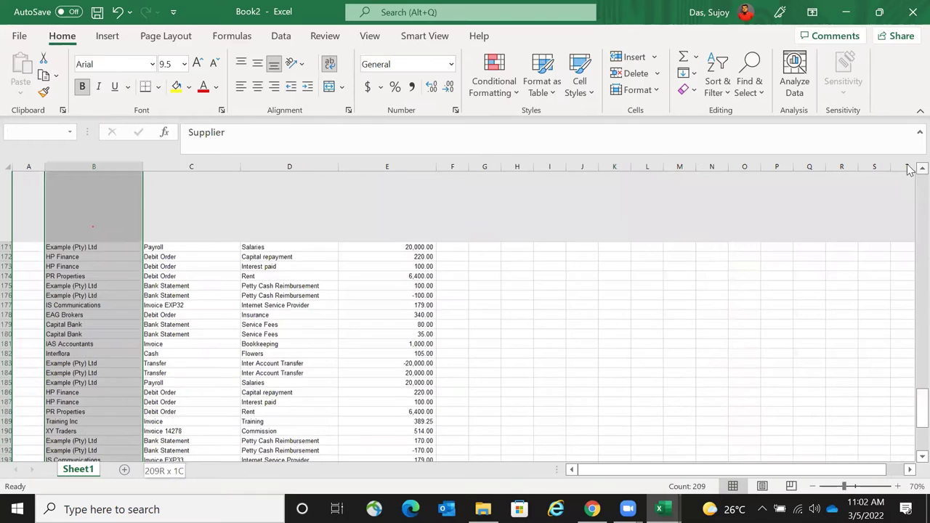
{"action": "key", "text": "ctrl+shift+Right"}
{"action": "key", "text": "ctrl+Up"}
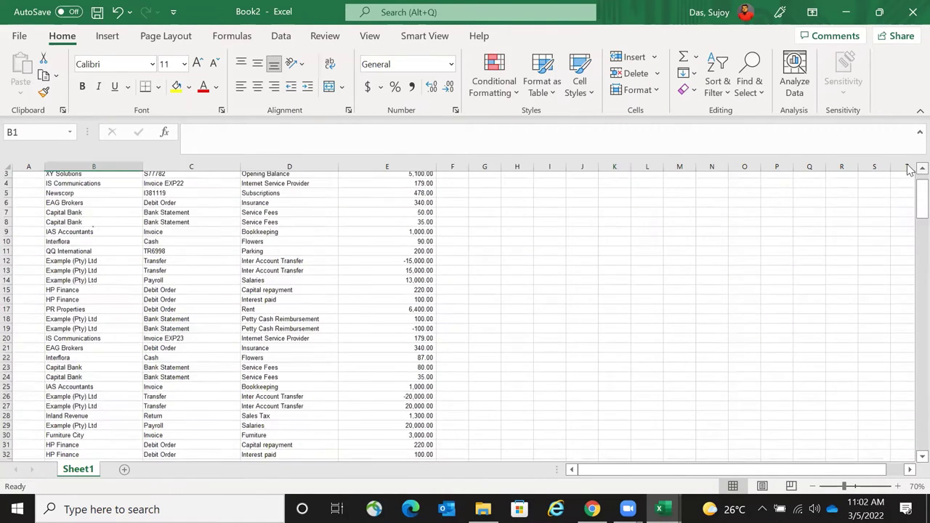
{"action": "key", "text": "ctrl+shift+Right"}
{"action": "key", "text": "ctrl+shift+Down"}
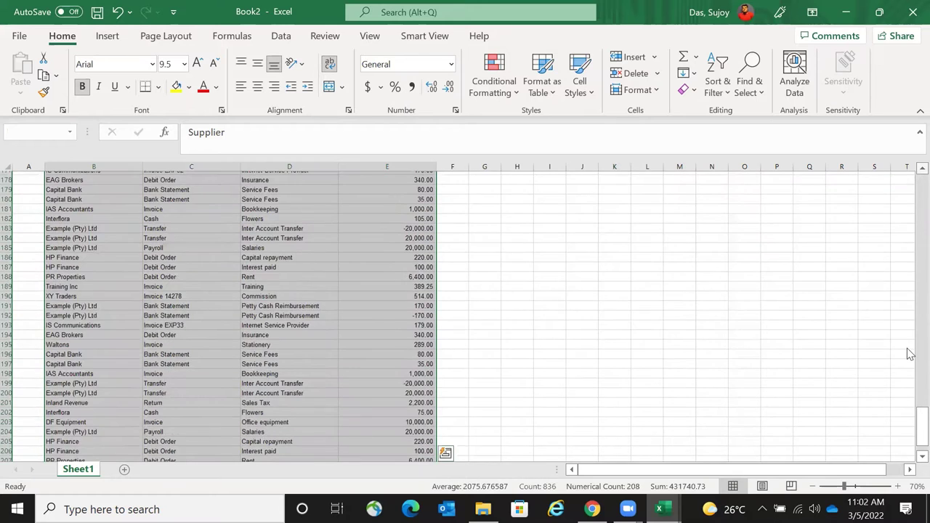
{"action": "key", "text": "ctrl+Up"}
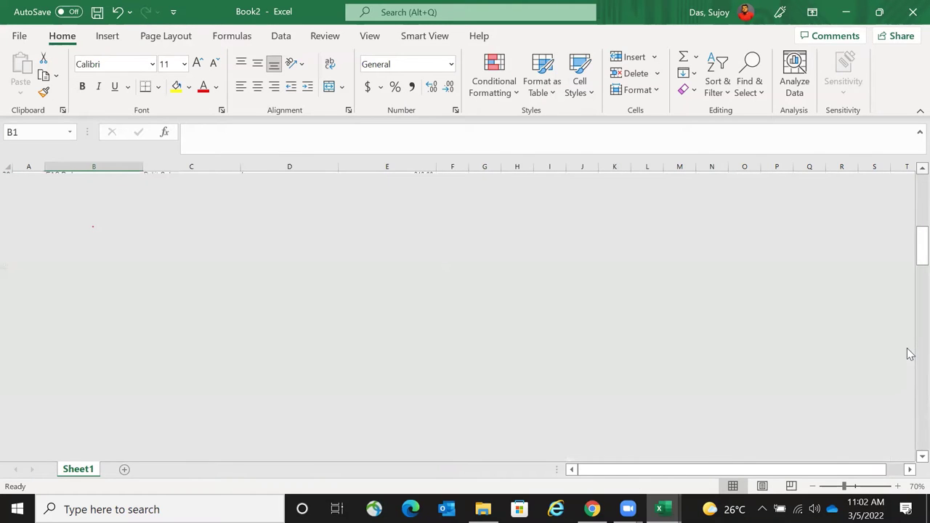
{"action": "key", "text": "Down"}
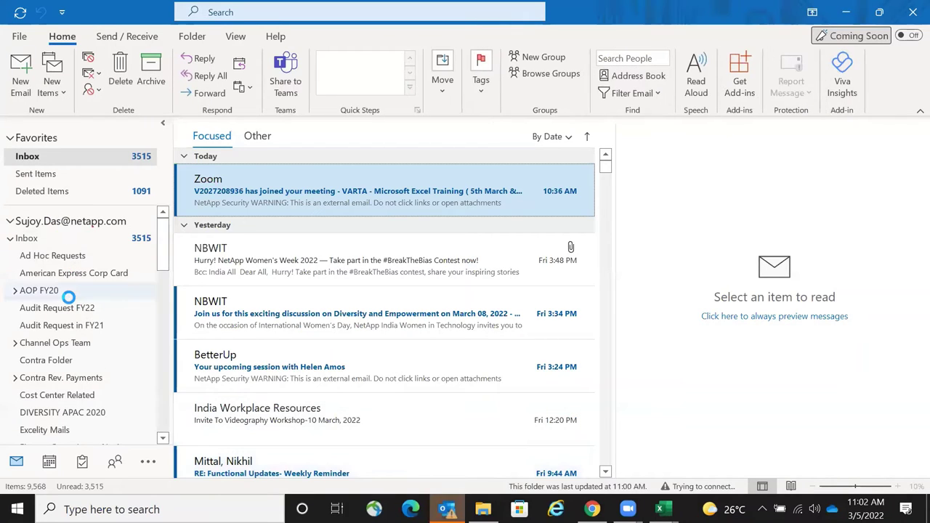
- Resend the Outbox message carrying Book2.xlsx and run Send/Receive All to clear it
{"action": "scroll", "coordinate": [69, 296], "scroll_direction": "down", "scroll_amount": 5}
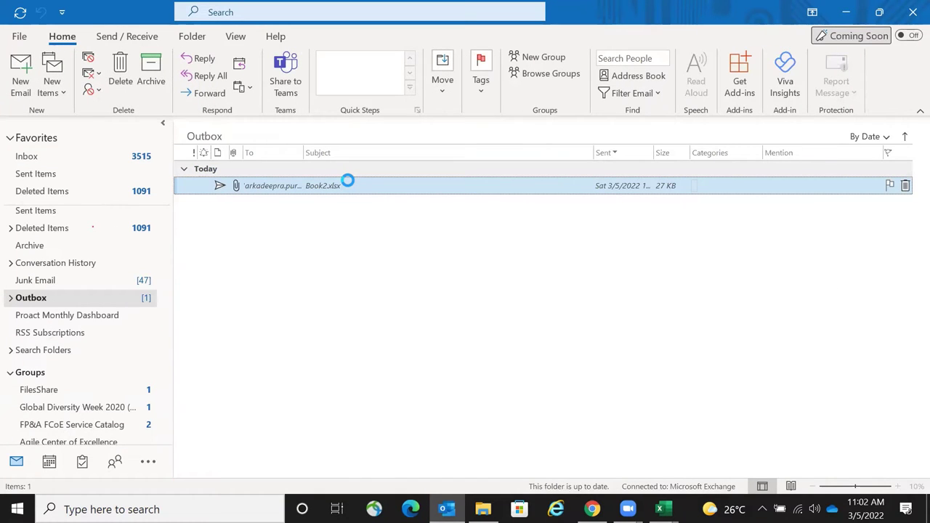
{"action": "double_click", "coordinate": [352, 186]}
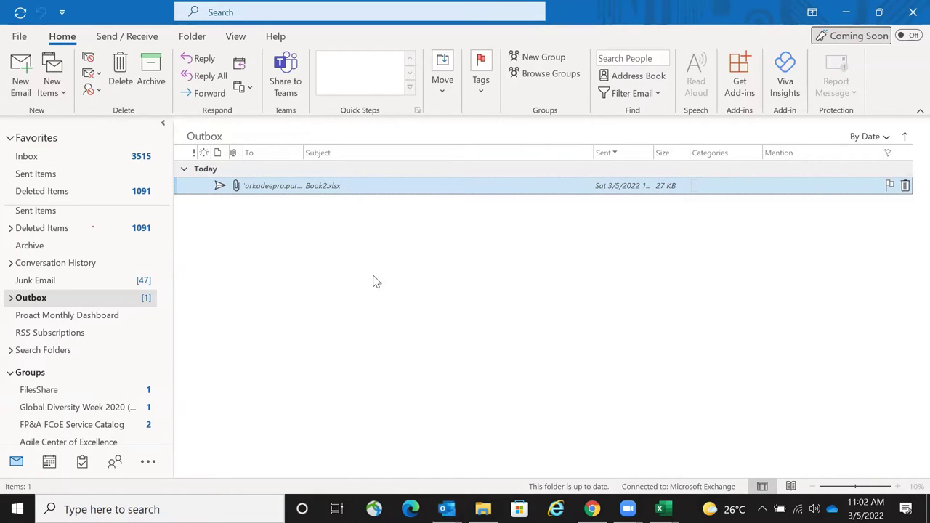
{"action": "left_click", "coordinate": [30, 153]}
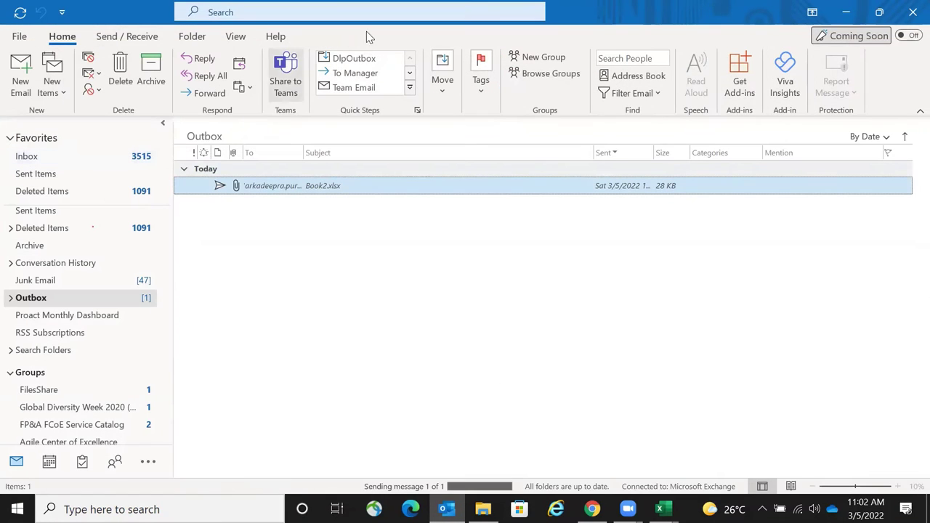
{"action": "scroll", "coordinate": [53, 73], "scroll_direction": "down", "scroll_amount": 1}
{"action": "left_click", "coordinate": [31, 82]}
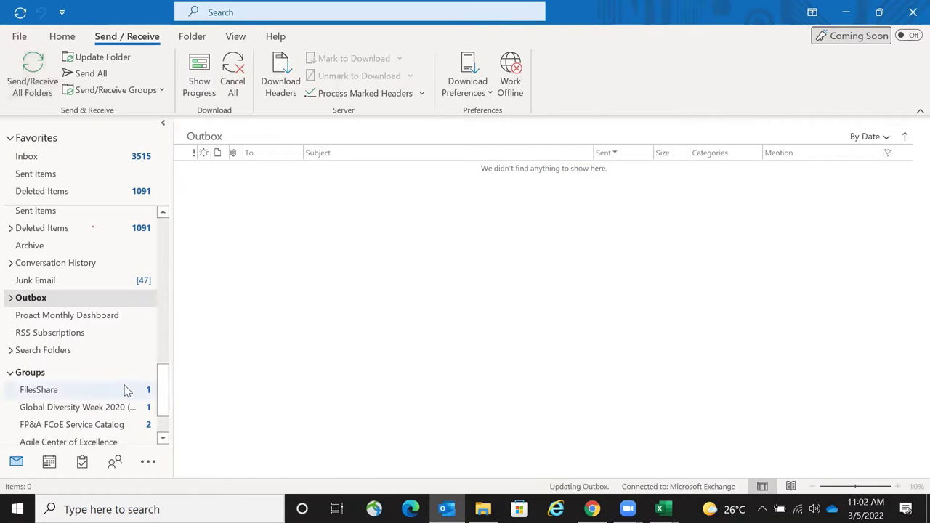
{"action": "scroll", "coordinate": [124, 386], "scroll_direction": "up", "scroll_amount": 5}
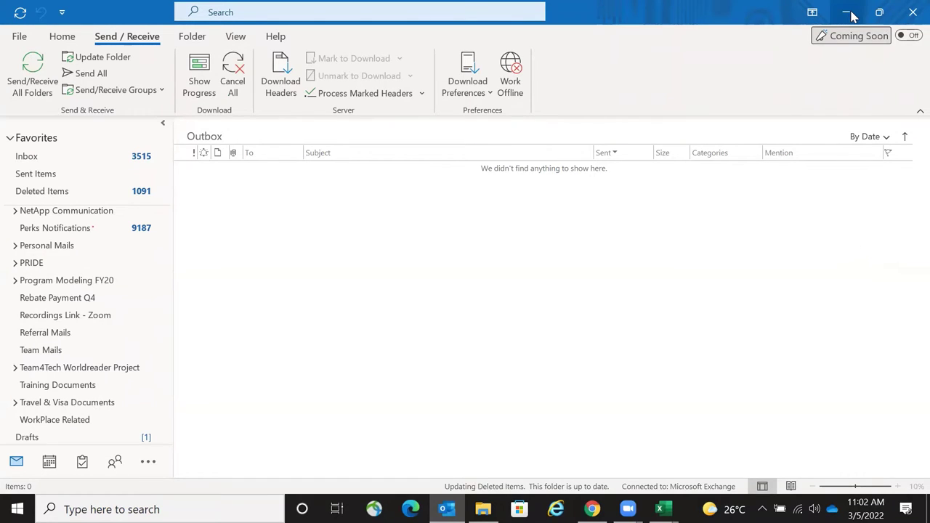
- Minimize Outlook, close its Reminders window, and readjust column F's width in Book2
{"action": "key", "text": "super+Down"}
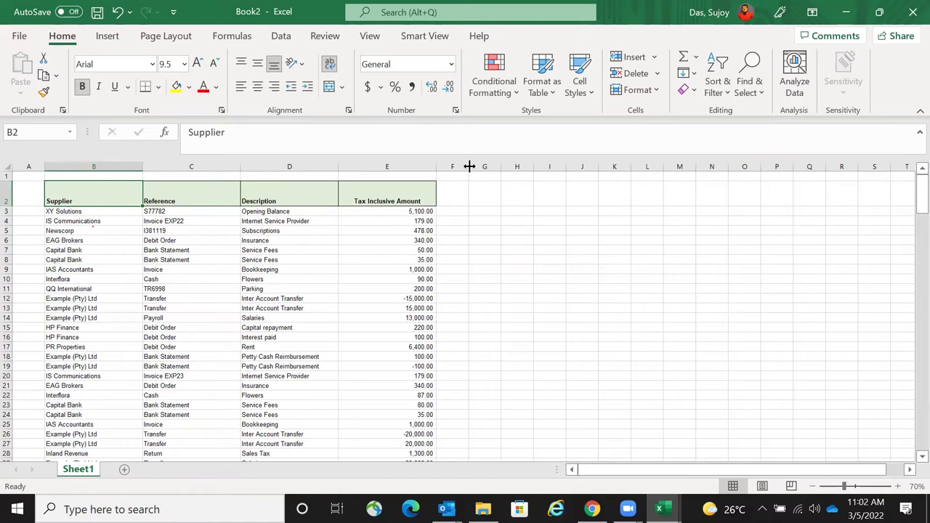
{"action": "left_click_drag", "start_coordinate": [469, 167], "coordinate": [444, 166]}
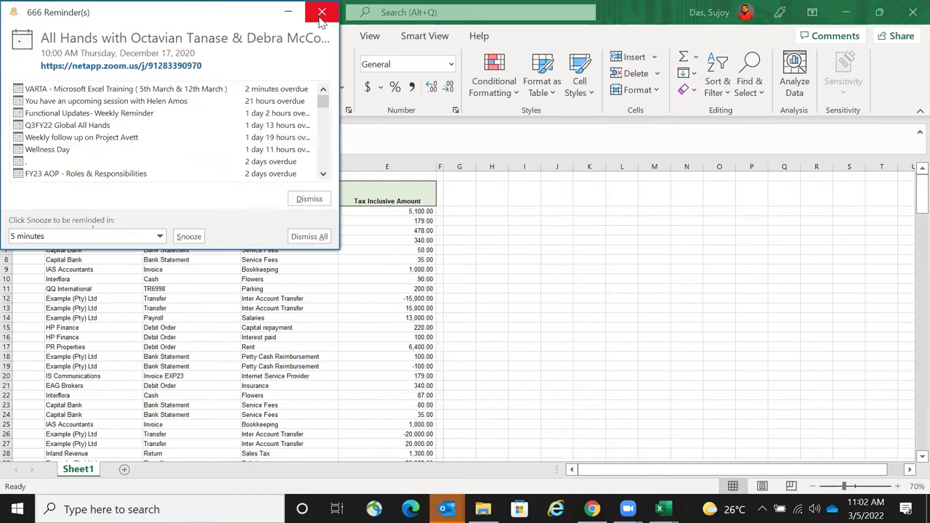
{"action": "left_click", "coordinate": [322, 10]}
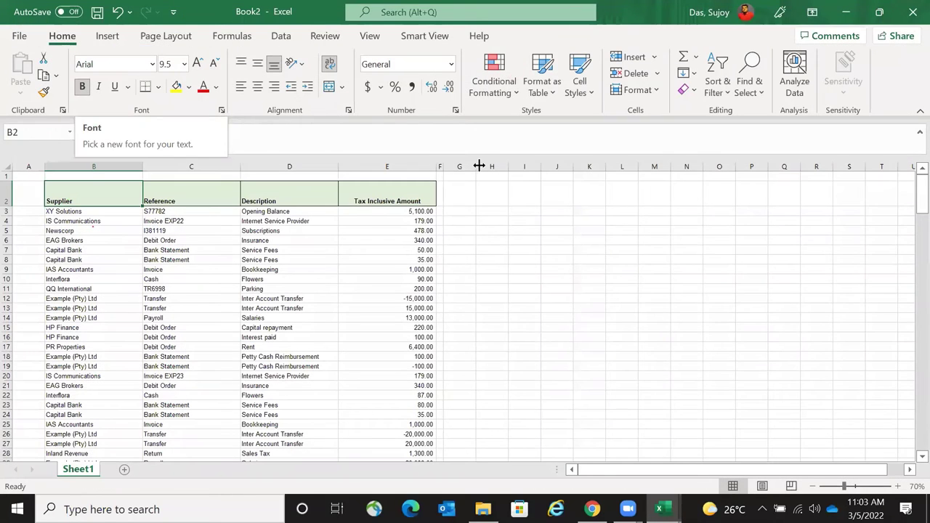
{"action": "left_click_drag", "start_coordinate": [443, 166], "coordinate": [478, 166]}
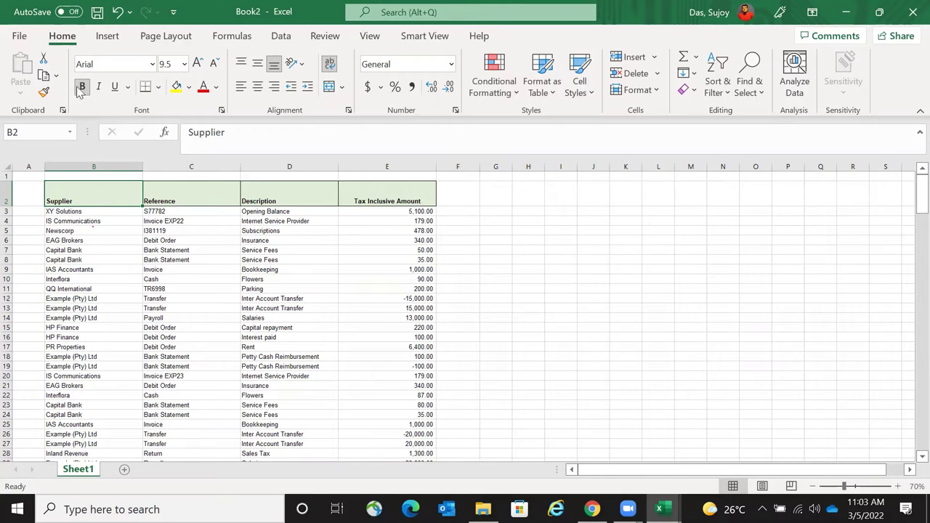
- Switch to the Insert ribbon and select cell K8 on Sheet1
{"action": "left_click", "coordinate": [106, 36]}
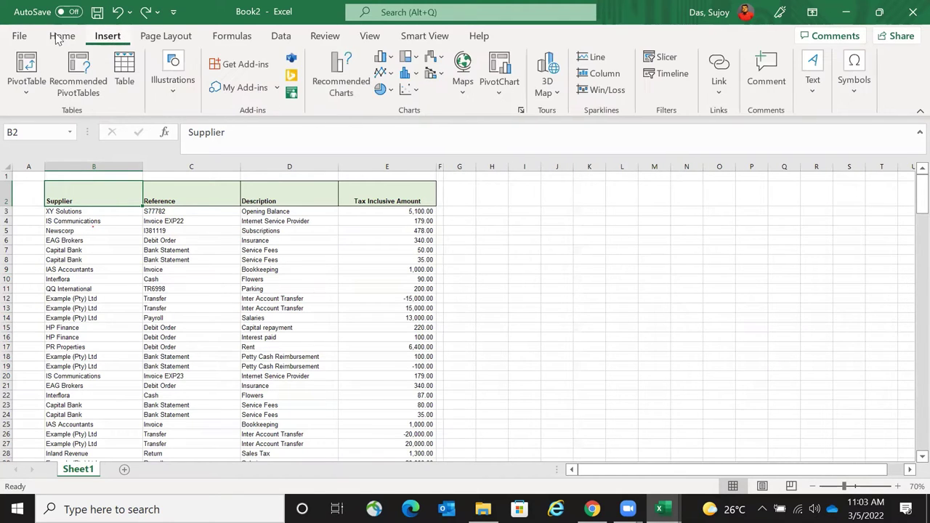
{"action": "left_click", "coordinate": [78, 35]}
{"action": "left_click", "coordinate": [106, 36]}
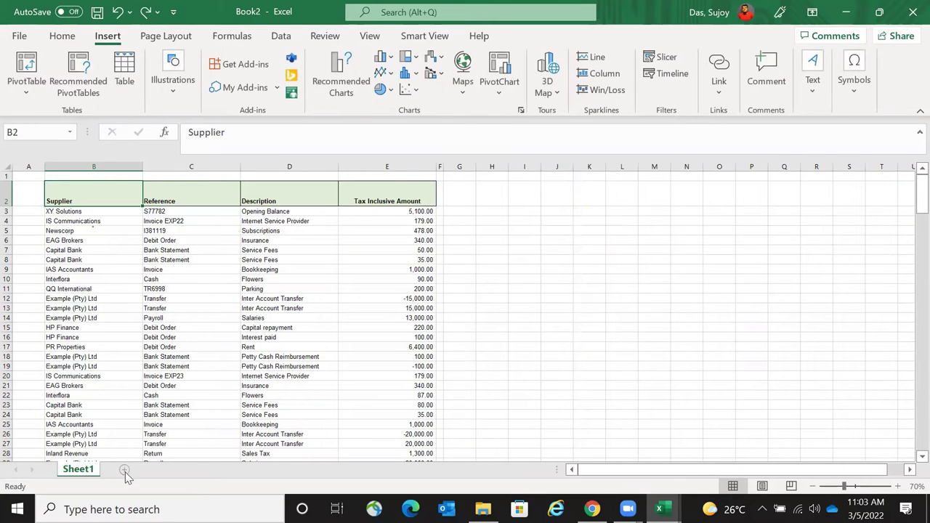
{"action": "left_click", "coordinate": [581, 258]}
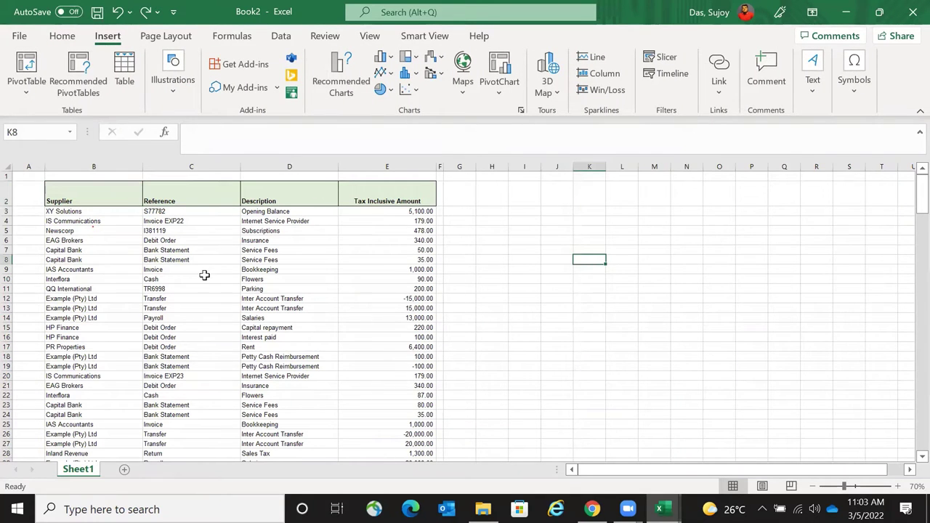
{"action": "scroll", "coordinate": [128, 406], "scroll_direction": "down", "scroll_amount": 1}
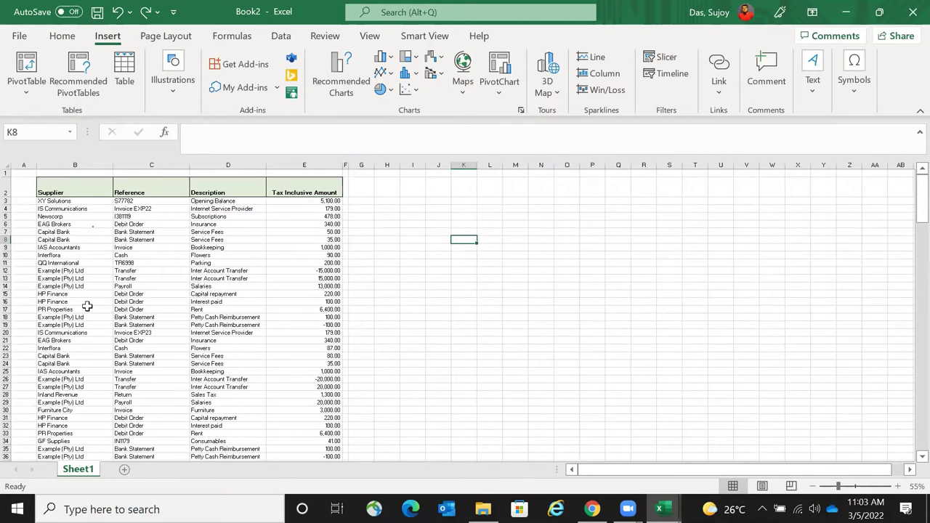
- Add Sheet2, then start an Insert Table at B2 and cancel it
{"action": "left_click", "coordinate": [125, 470]}
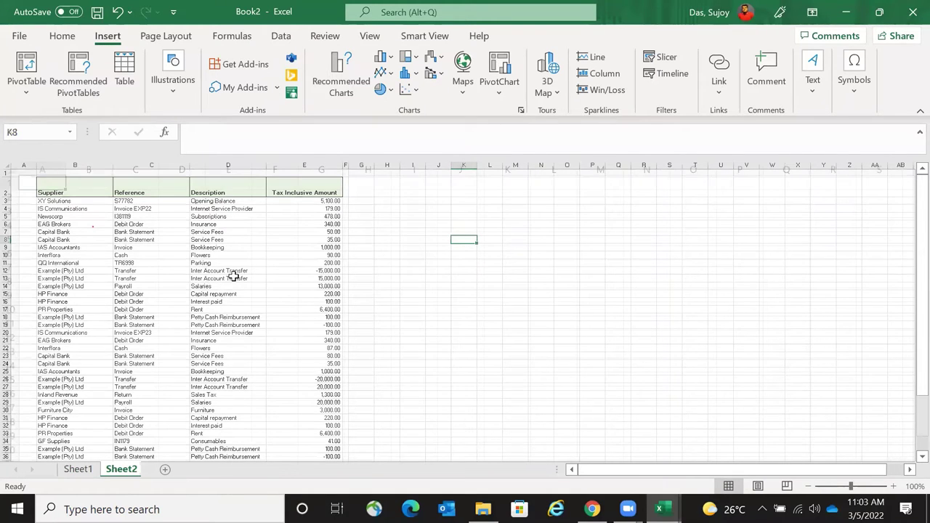
{"action": "scroll", "coordinate": [218, 269], "scroll_direction": "down", "scroll_amount": 1}
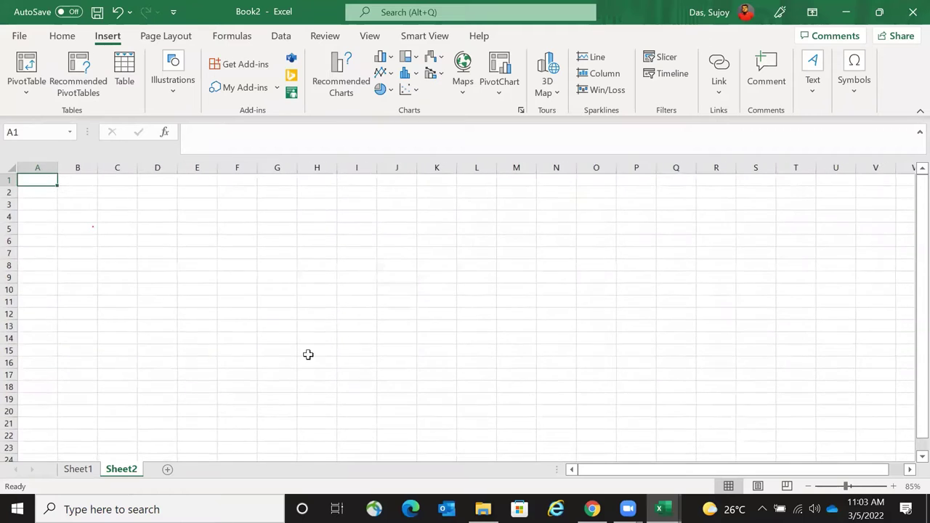
{"action": "scroll", "coordinate": [138, 97], "scroll_direction": "down", "scroll_amount": 2}
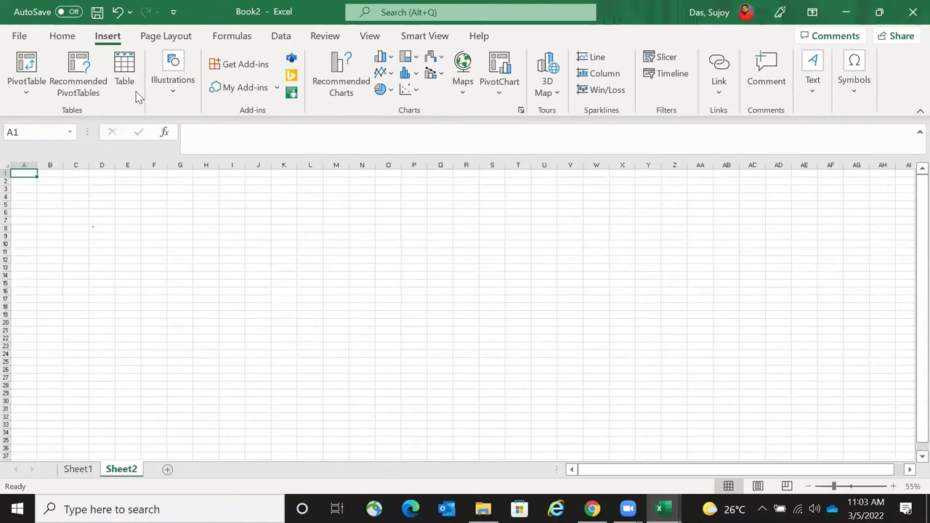
{"action": "scroll", "coordinate": [138, 97], "scroll_direction": "up", "scroll_amount": 1}
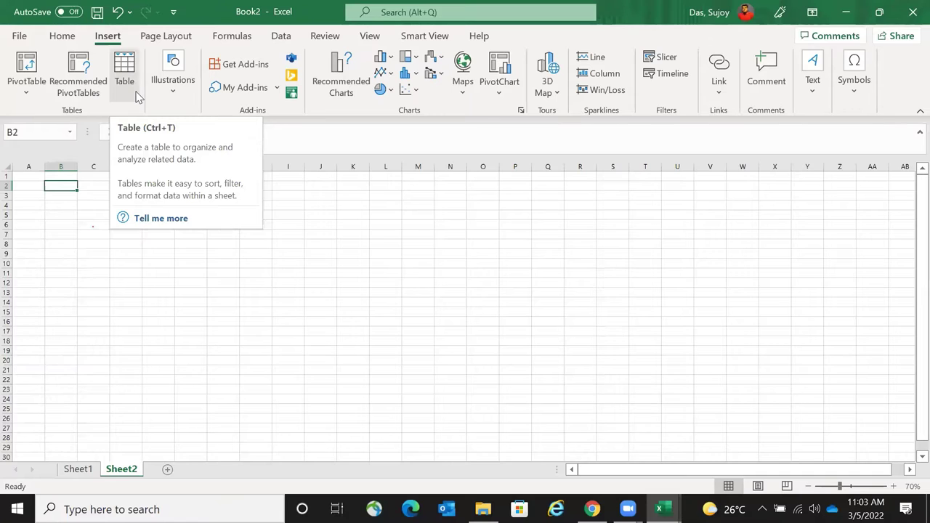
{"action": "left_click", "coordinate": [138, 97]}
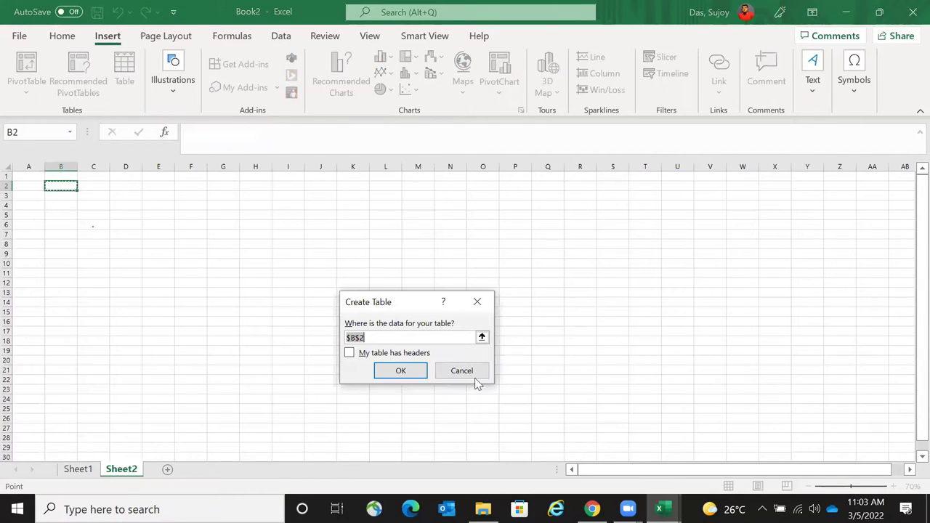
{"action": "left_click", "coordinate": [465, 372]}
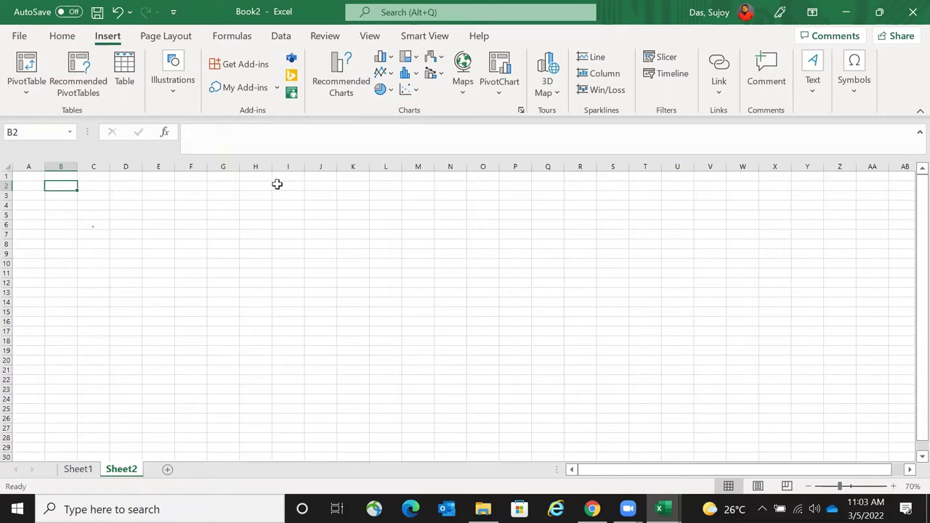
- Enter AGE, NAME, LOCATION, SALARY headers across row 2 and widen columns B–E
{"action": "type", "text": "a"}
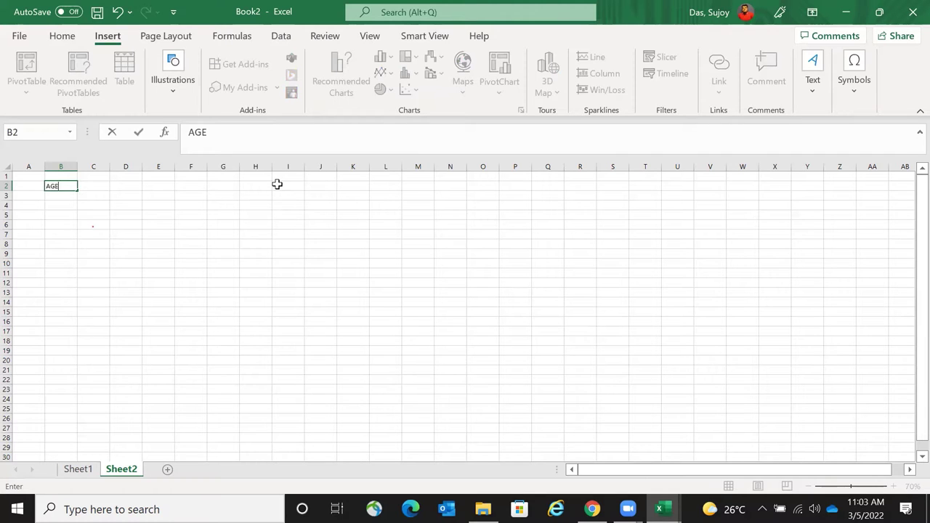
{"action": "key", "text": "Tab"}
{"action": "type", "text": "NAM"}
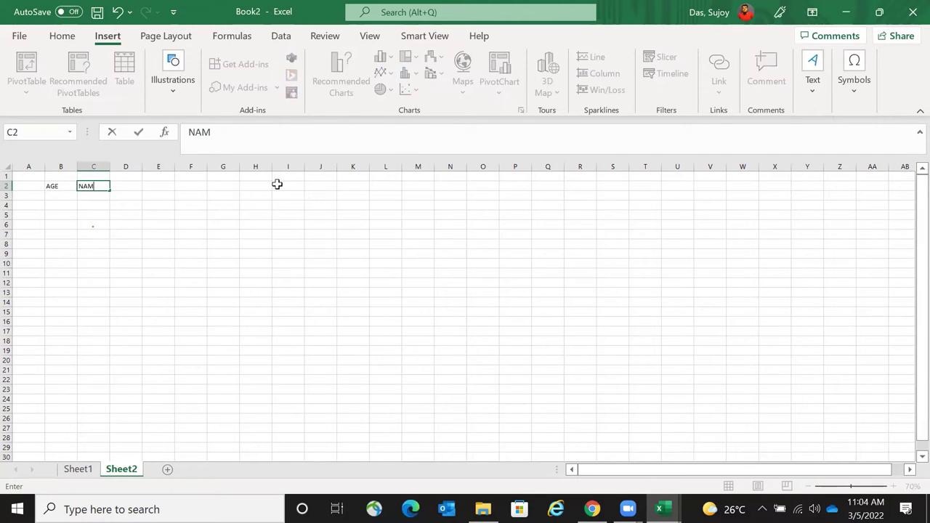
{"action": "type", "text": "E"}
{"action": "key", "text": "Tab"}
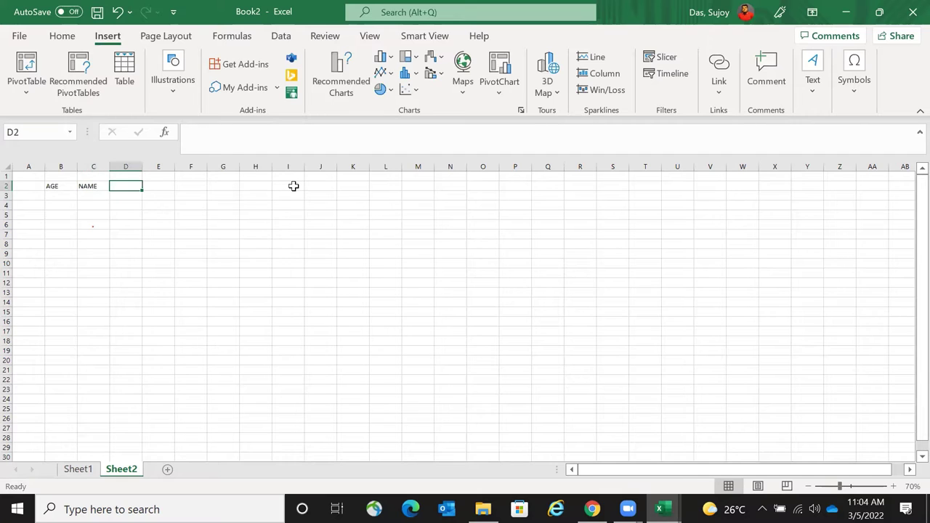
{"action": "type", "text": "L"}
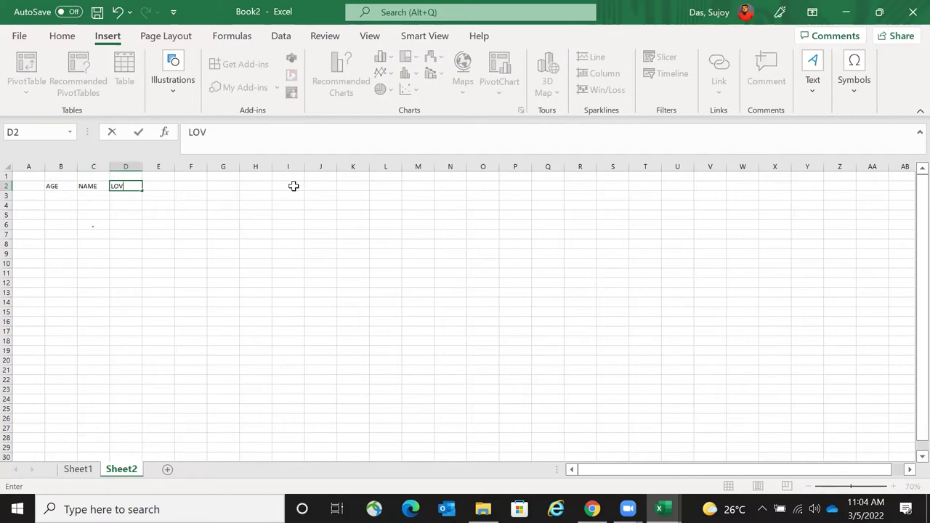
{"action": "type", "text": "OCATION"}
{"action": "key", "text": "Tab"}
{"action": "type", "text": "SA"}
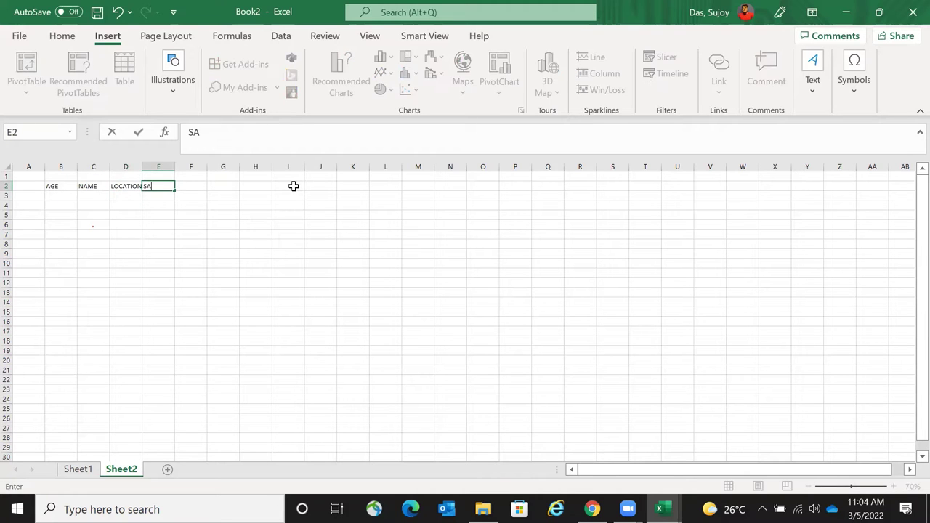
{"action": "type", "text": "LARY"}
{"action": "key", "text": "Return"}
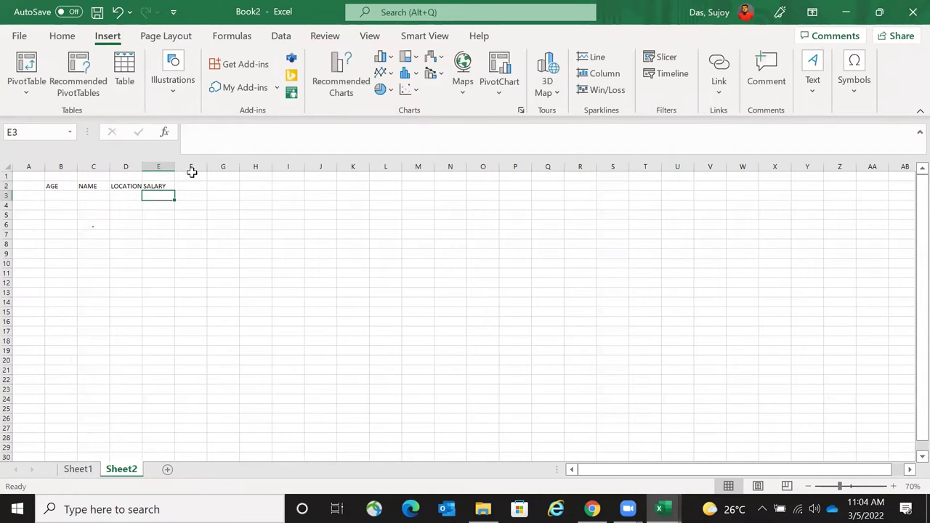
{"action": "left_click_drag", "start_coordinate": [164, 167], "coordinate": [124, 173]}
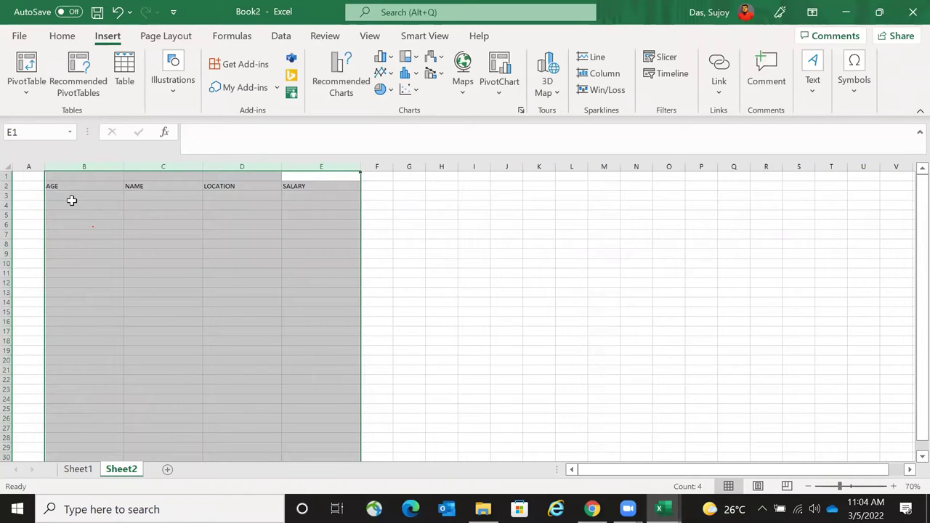
- Reorder the headers to NAME, AGE in B2:C2 by moving AGE and retyping NAME
{"action": "left_click", "coordinate": [73, 204]}
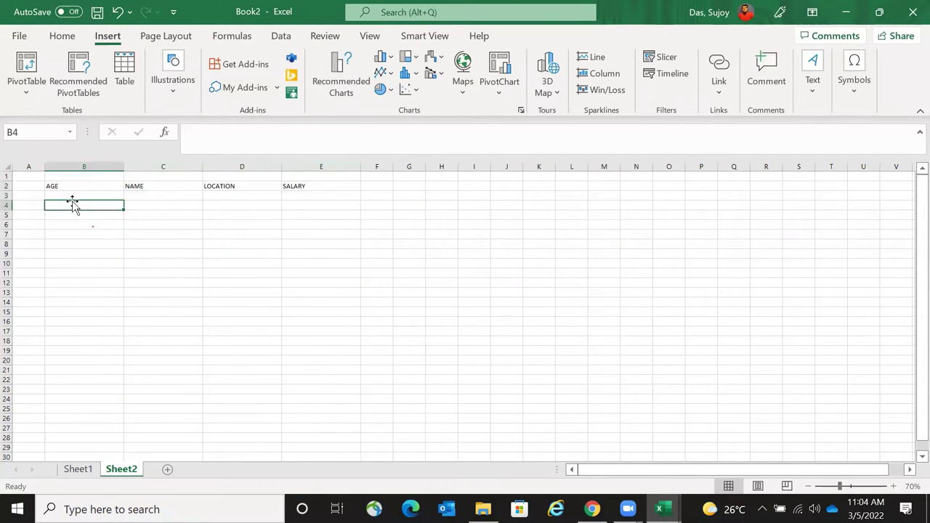
{"action": "key", "text": "Up"}
{"action": "key", "text": "Up"}
{"action": "key", "text": "ctrl+c"}
{"action": "key", "text": "Right"}
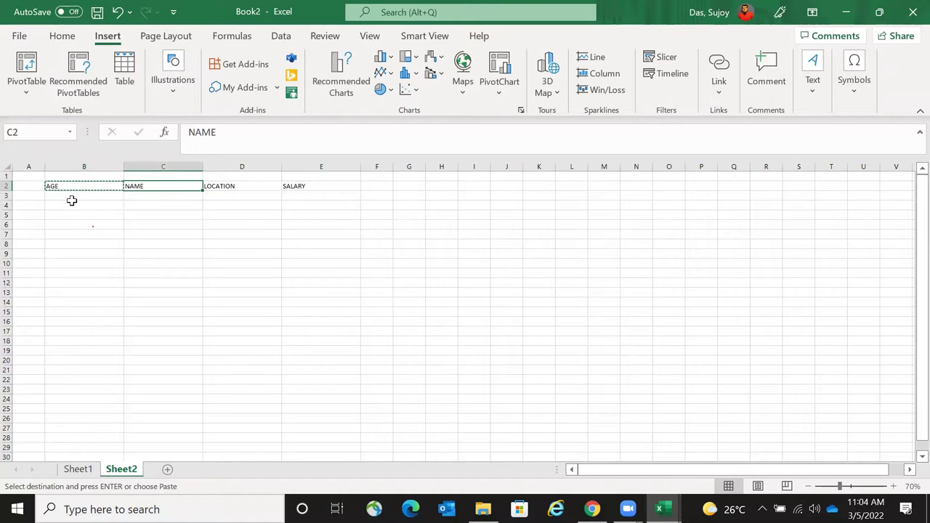
{"action": "key", "text": "ctrl+v"}
{"action": "key", "text": "Left"}
{"action": "type", "text": "NAME"}
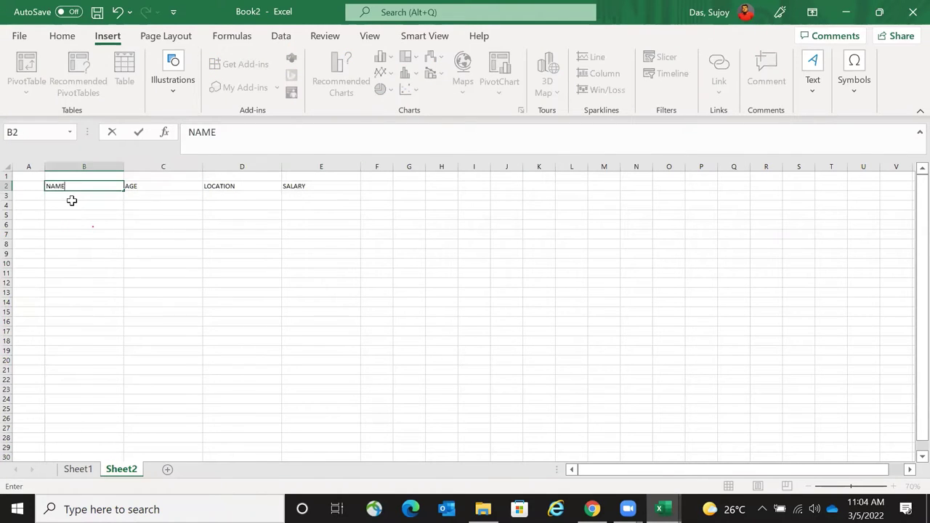
{"action": "key", "text": "Return"}
- Enter the first record in row 4: name A, age 25, location KOLKATA
{"action": "left_click", "coordinate": [73, 204]}
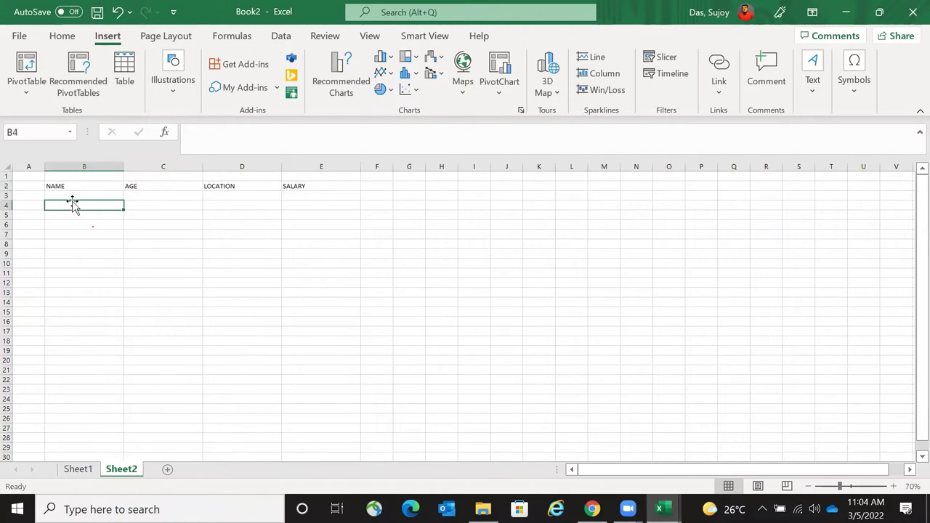
{"action": "type", "text": "A"}
{"action": "key", "text": "Return"}
{"action": "left_click", "coordinate": [73, 205]}
{"action": "key", "text": "Tab"}
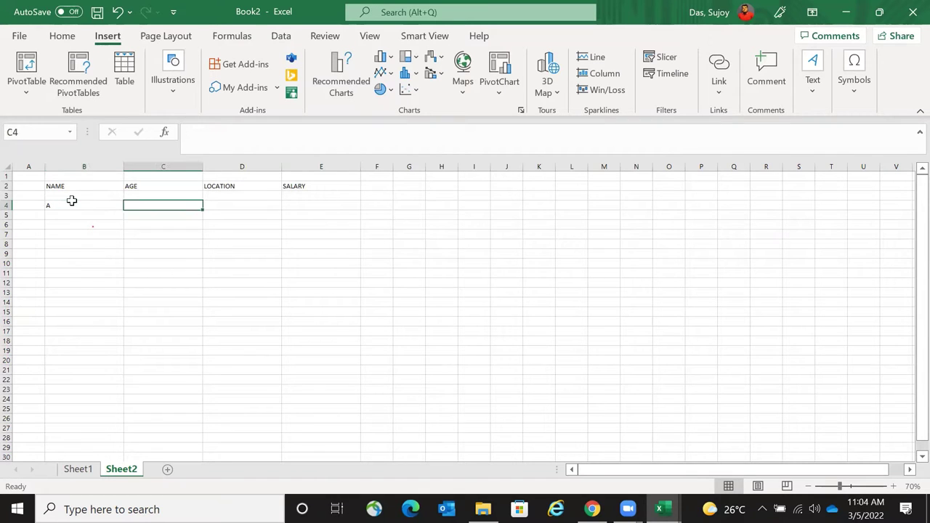
{"action": "type", "text": "25"}
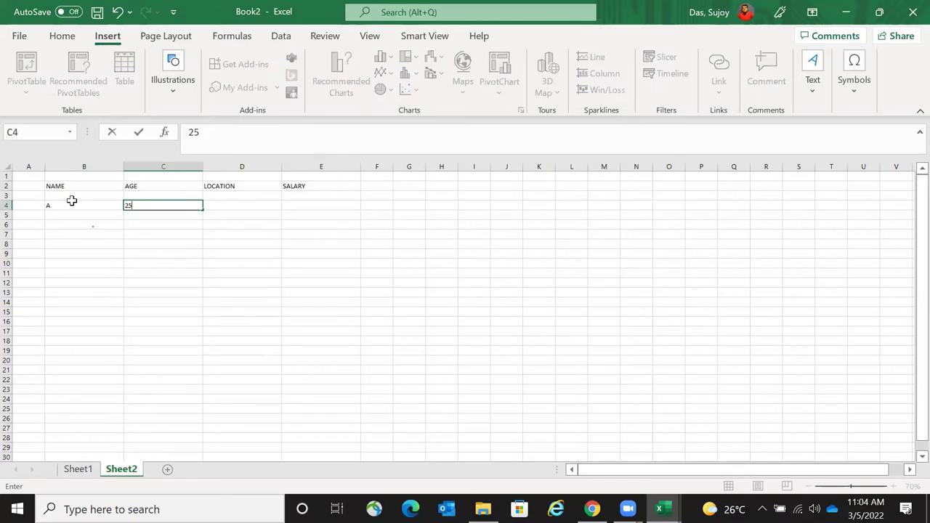
{"action": "key", "text": "Tab"}
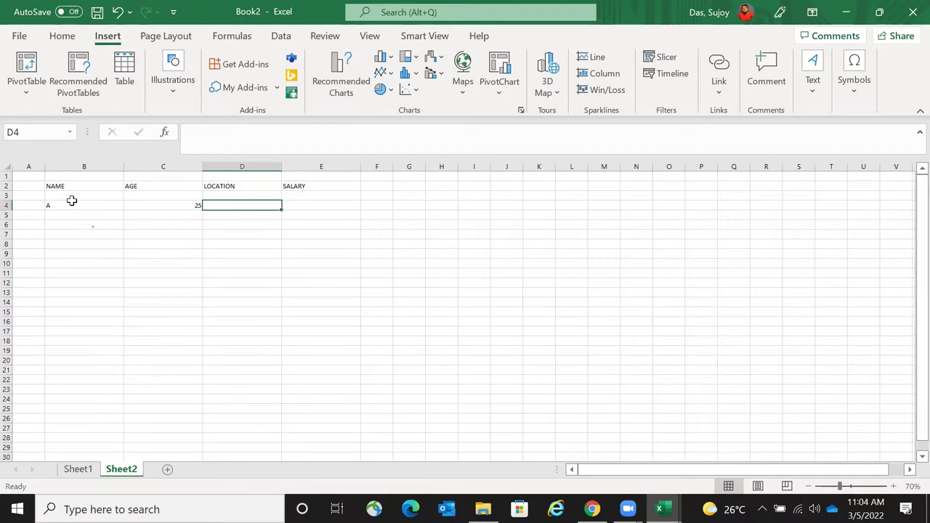
{"action": "type", "text": "KOLKATA"}
{"action": "key", "text": "Tab"}
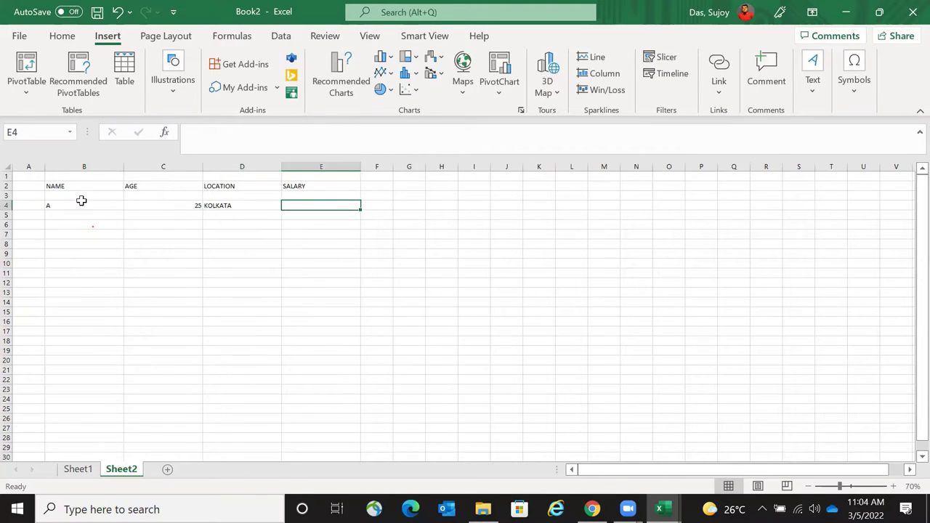
- Record 200000 as A's salary and add names B and C below A
{"action": "type", "text": "2000"}
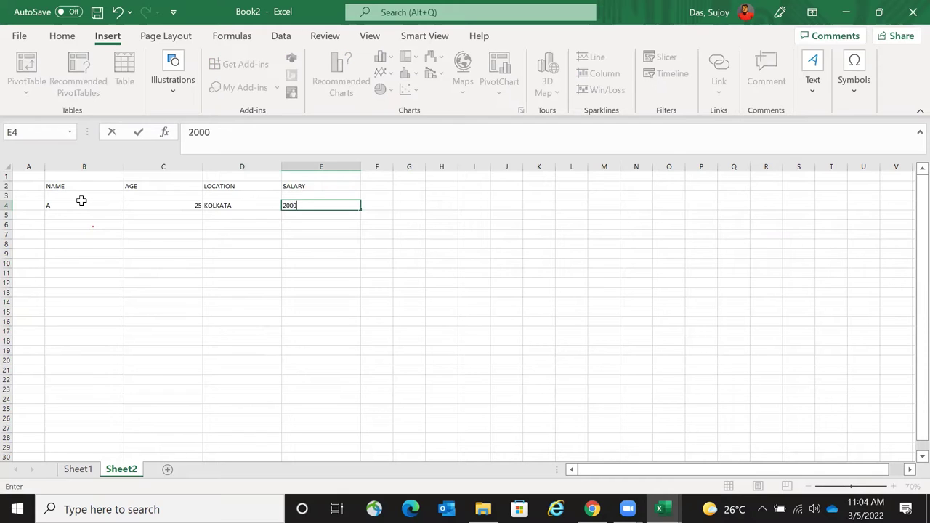
{"action": "type", "text": "00"}
{"action": "key", "text": "ctrl+Return"}
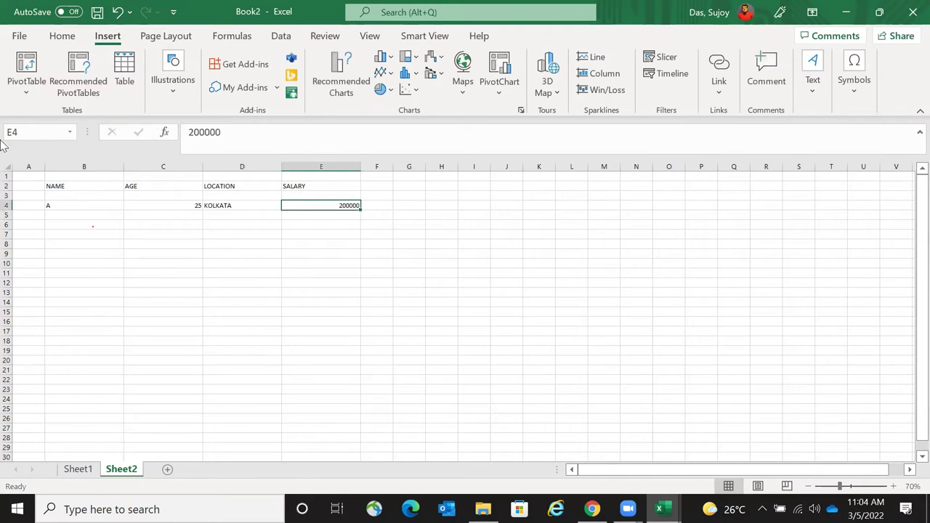
{"action": "left_click", "coordinate": [76, 215]}
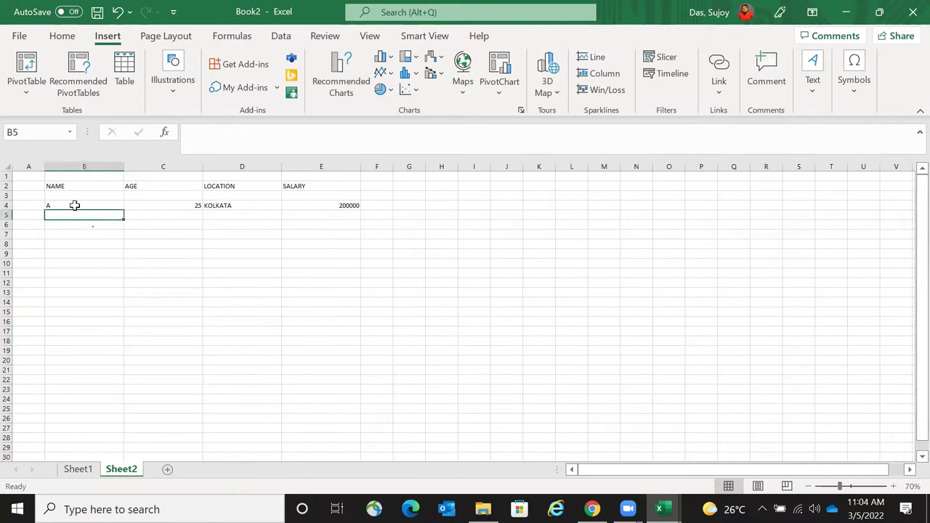
{"action": "type", "text": "B"}
{"action": "key", "text": "Return"}
{"action": "type", "text": "C"}
{"action": "key", "text": "Return"}
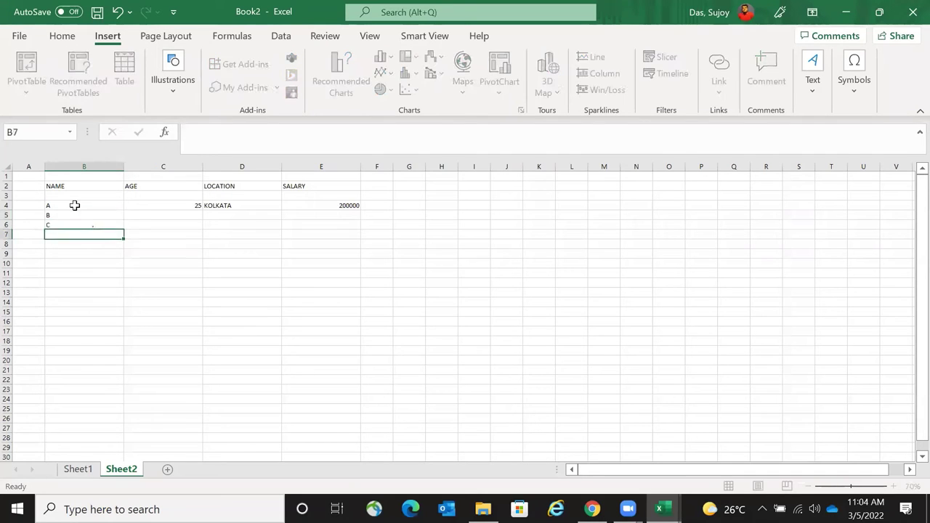
- Fill-drag the names A–C down to row 10 and check the fill options
{"action": "left_click", "coordinate": [75, 205]}
{"action": "key", "text": "shift+Down"}
{"action": "key", "text": "shift+Down"}
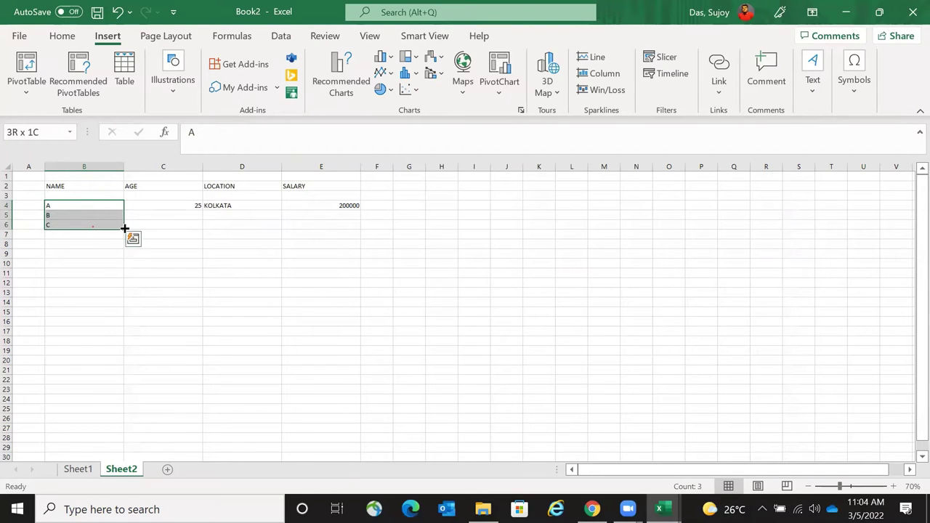
{"action": "left_click_drag", "start_coordinate": [124, 228], "coordinate": [128, 266]}
{"action": "left_click", "coordinate": [104, 236]}
{"action": "left_click_drag", "start_coordinate": [104, 236], "coordinate": [104, 242]}
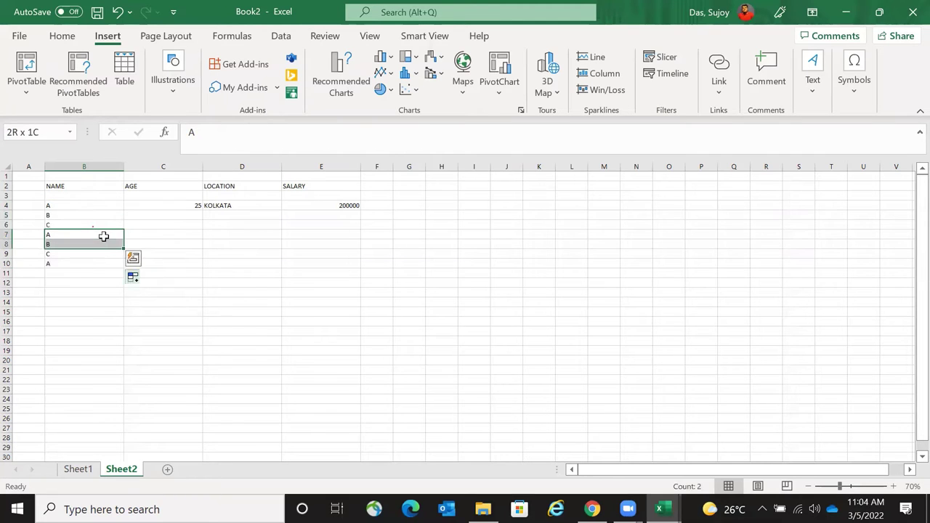
{"action": "key", "text": "alt+shift+F10"}
{"action": "key", "text": "Down"}
{"action": "key", "text": "Escape"}
{"action": "key", "text": "Up"}
- Overwrite the repeated names in B7:B10 with D, E, F and G
{"action": "left_click", "coordinate": [104, 236]}
{"action": "key", "text": "shift+Down"}
{"action": "key", "text": "shift+Down"}
{"action": "key", "text": "shift+Down"}
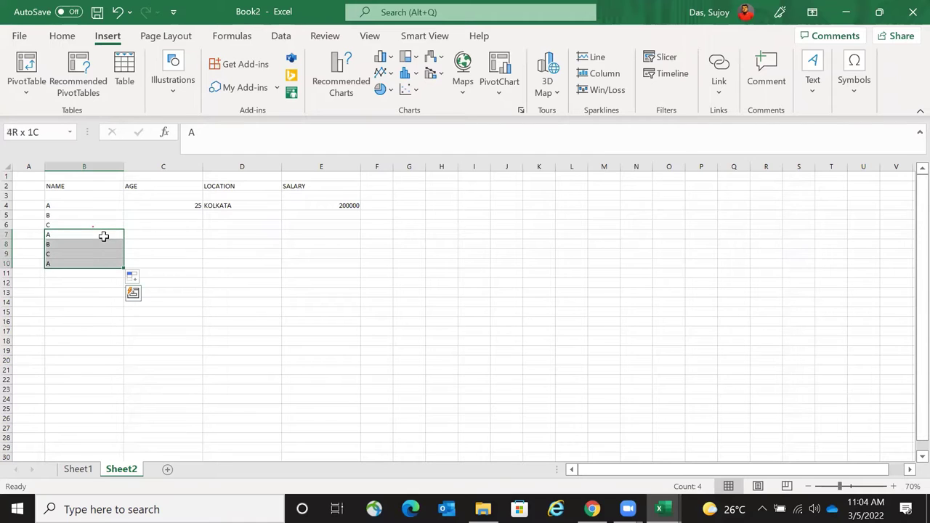
{"action": "type", "text": "D"}
{"action": "key", "text": "Return"}
{"action": "type", "text": "E"}
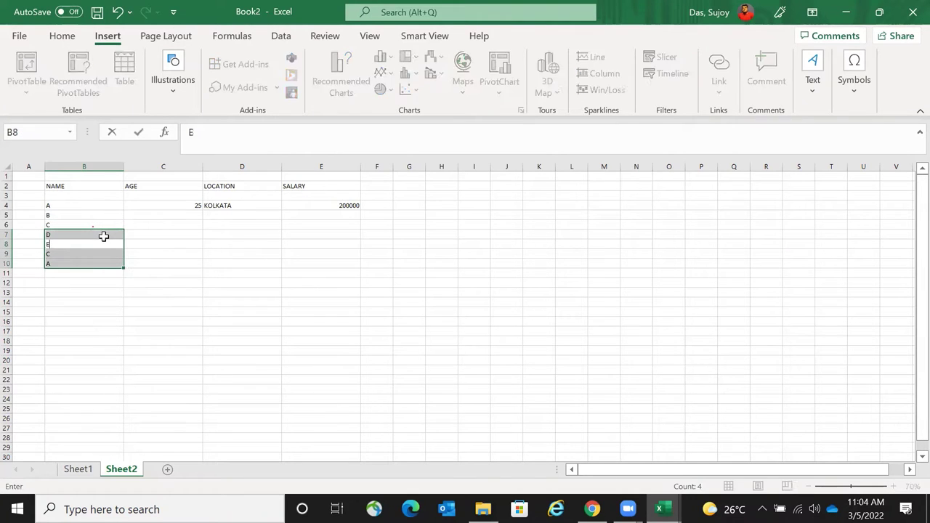
{"action": "key", "text": "Return"}
{"action": "type", "text": "F"}
{"action": "key", "text": "Return"}
{"action": "type", "text": "F"}
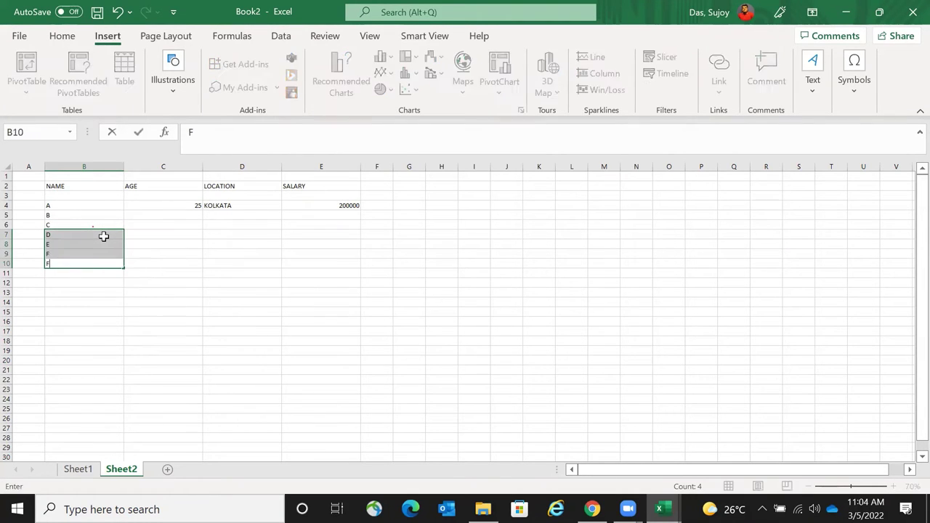
{"action": "type", "text": "G"}
{"action": "key", "text": "Return"}
- Enter ages 28, 30 and 22 for B, C and D in C5:C7
{"action": "key", "text": "Right"}
{"action": "key", "text": "Up"}
{"action": "key", "text": "Up"}
{"action": "key", "text": "Up"}
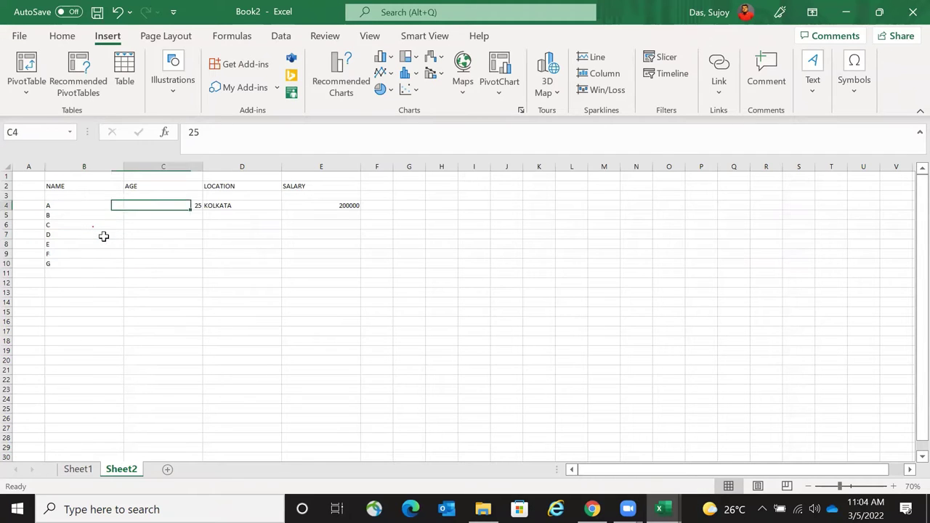
{"action": "key", "text": "Down"}
{"action": "type", "text": "25"}
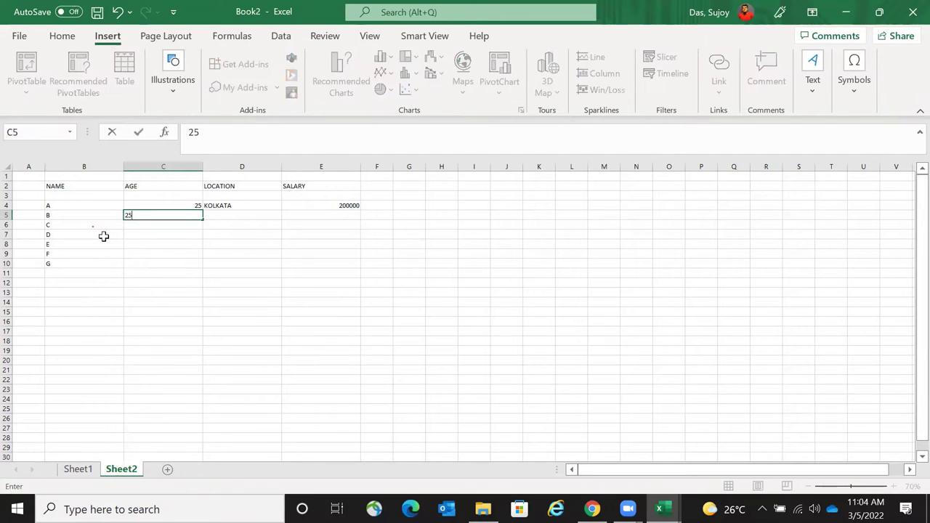
{"action": "type", "text": "8"}
{"action": "key", "text": "Return"}
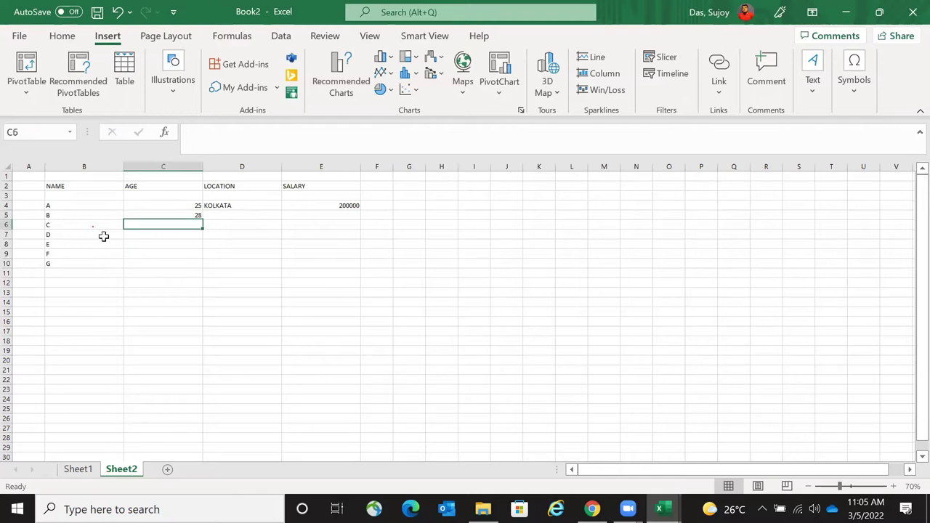
{"action": "type", "text": "30"}
{"action": "key", "text": "Return"}
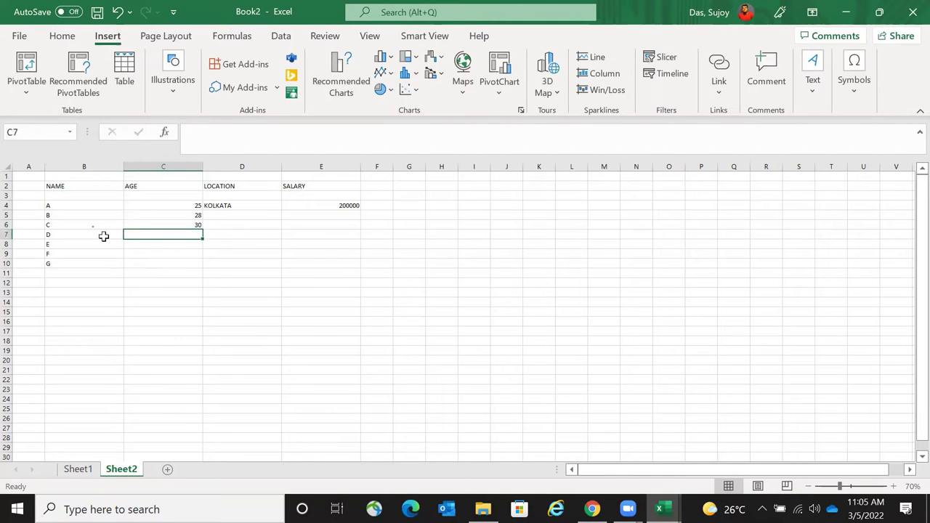
{"action": "type", "text": "22"}
{"action": "key", "text": "Return"}
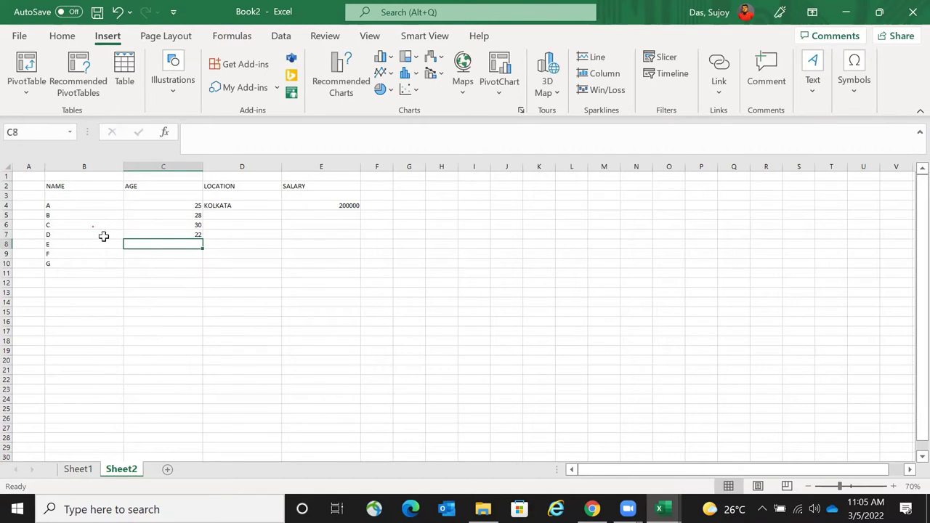
- Enter ages 56, 66 and 78 for E, F and G in C8:C10
{"action": "type", "text": "56"}
{"action": "key", "text": "Return"}
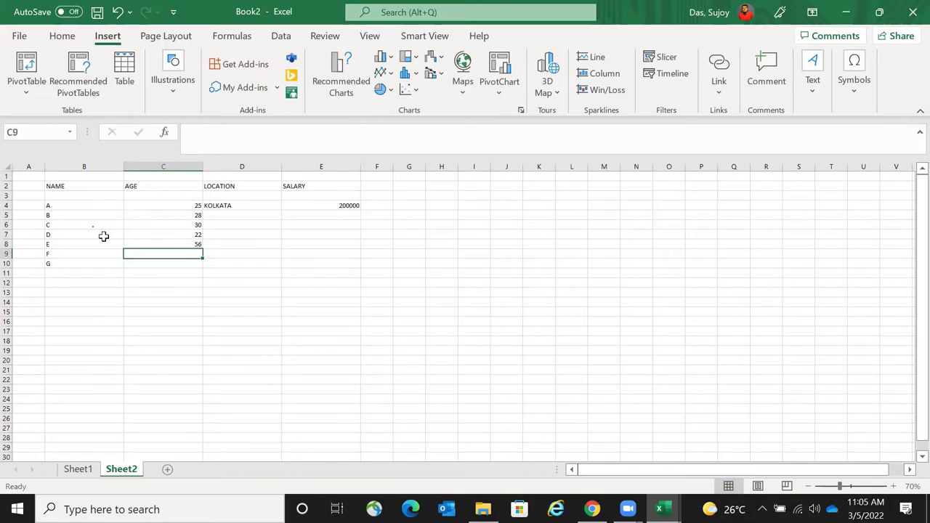
{"action": "type", "text": "66"}
{"action": "key", "text": "Return"}
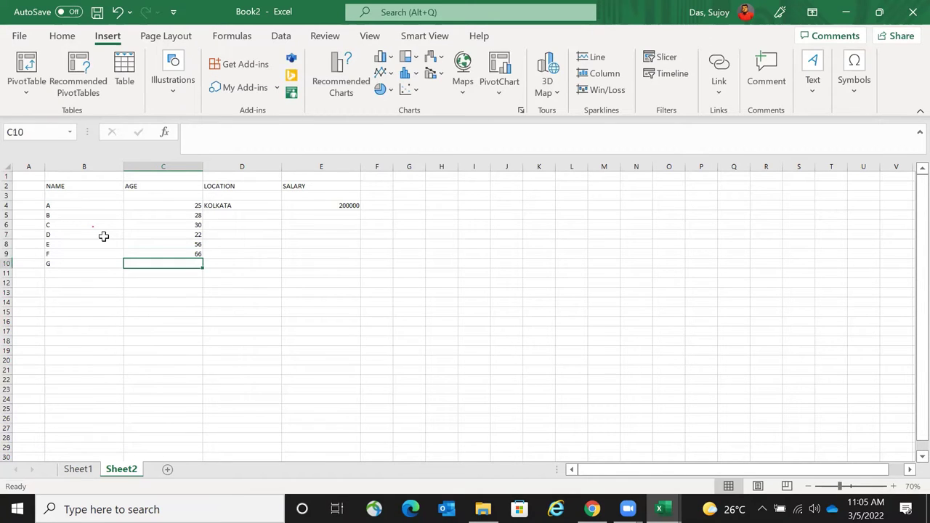
{"action": "type", "text": "78"}
{"action": "key", "text": "Return"}
{"action": "key", "text": "Up"}
{"action": "key", "text": "Right"}
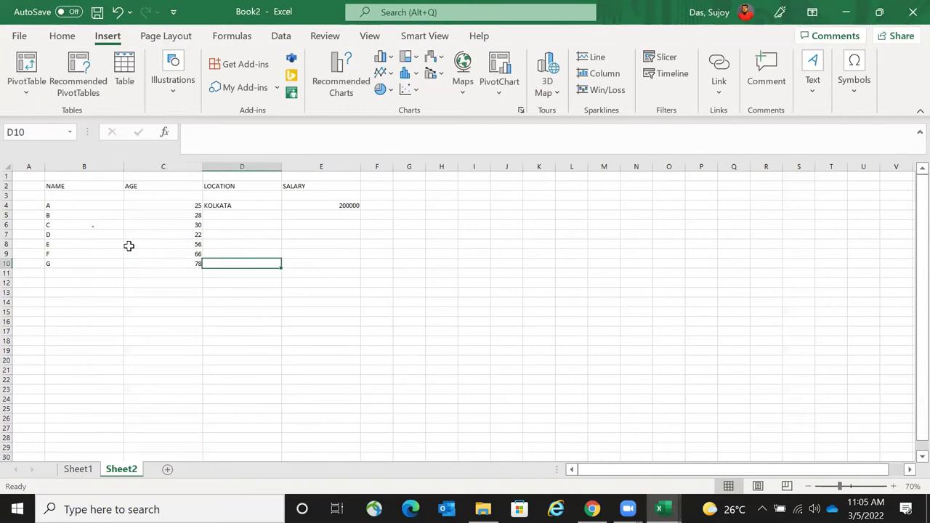
- Enter DELHI in D5 and BANGALORE in D6, correcting its spelling
{"action": "key", "text": "ctrl+Up"}
{"action": "key", "text": "Down"}
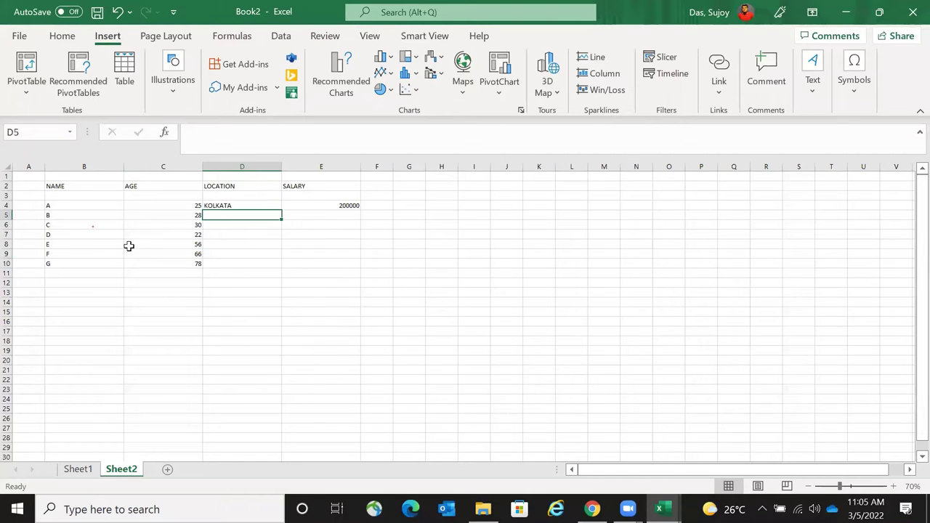
{"action": "type", "text": "DELHI"}
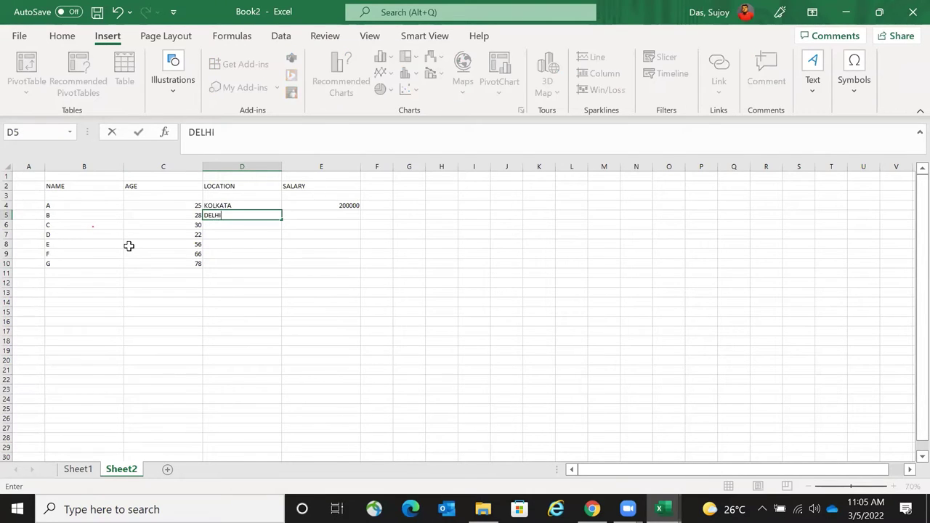
{"action": "key", "text": "Return"}
{"action": "type", "text": "BAN"}
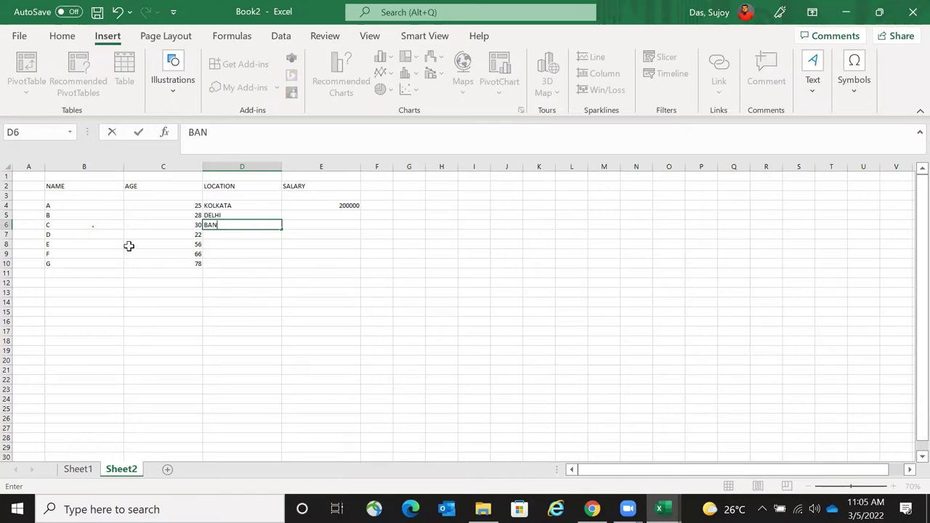
{"action": "type", "text": "FGALOR"}
{"action": "key", "text": "Return"}
{"action": "key", "text": "Up"}
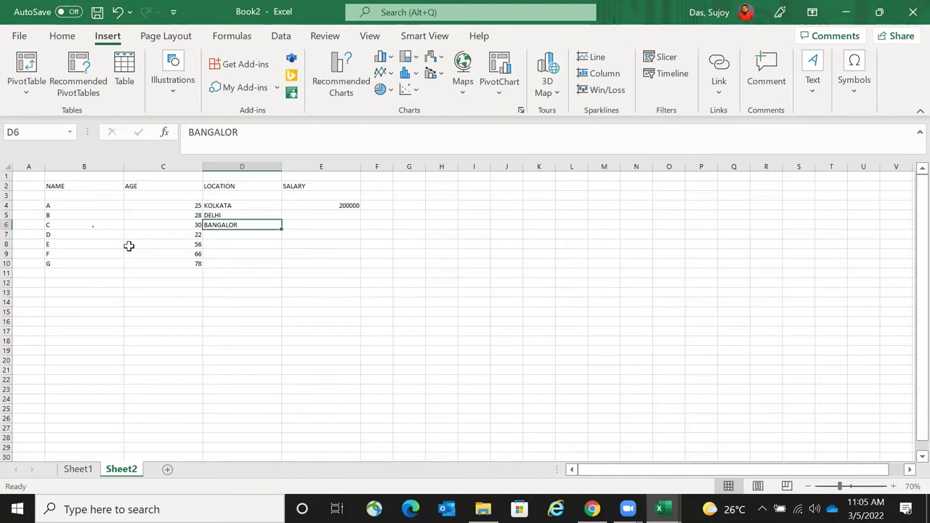
{"action": "key", "text": "F2"}
{"action": "type", "text": "E"}
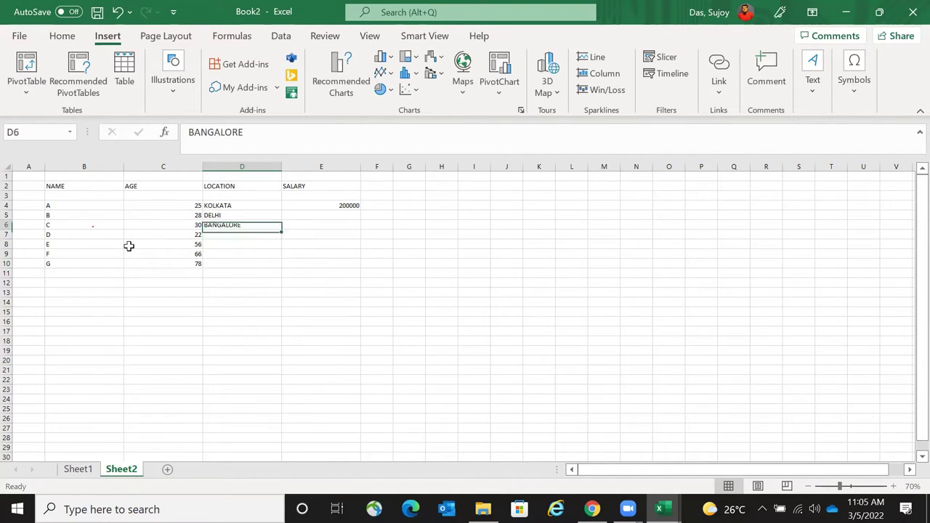
{"action": "key", "text": "Return"}
- Enter KOLKATA and HOWRAH as the locations in D7 and D8
{"action": "type", "text": "KOLKATA"}
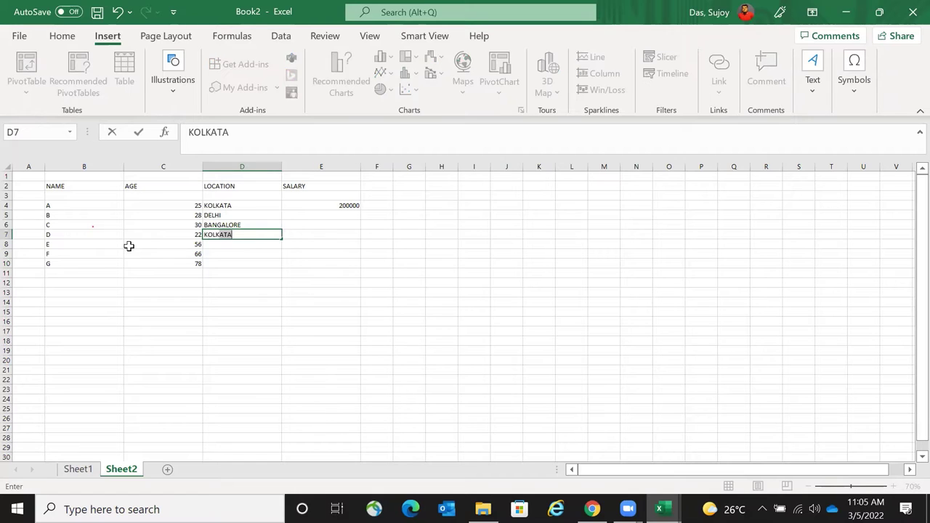
{"action": "key", "text": "Return"}
{"action": "type", "text": "HOWRAH"}
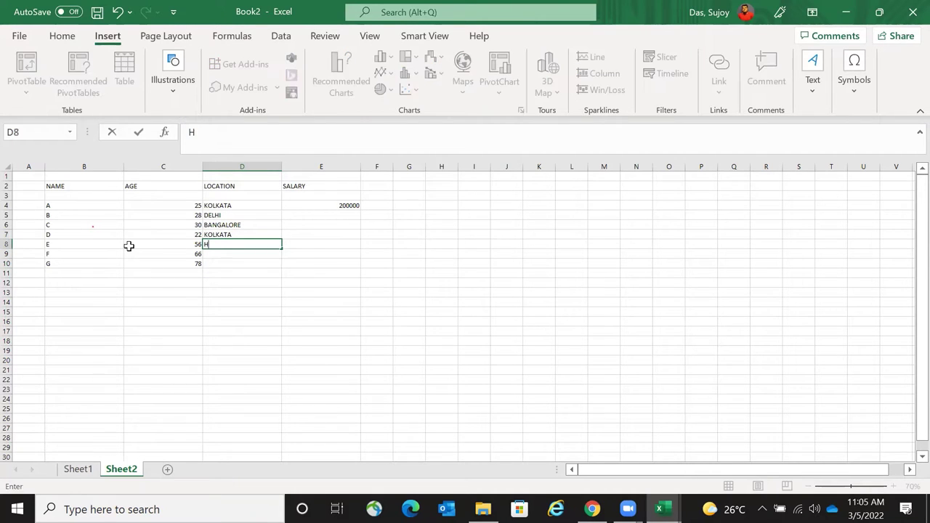
{"action": "key", "text": "Return"}
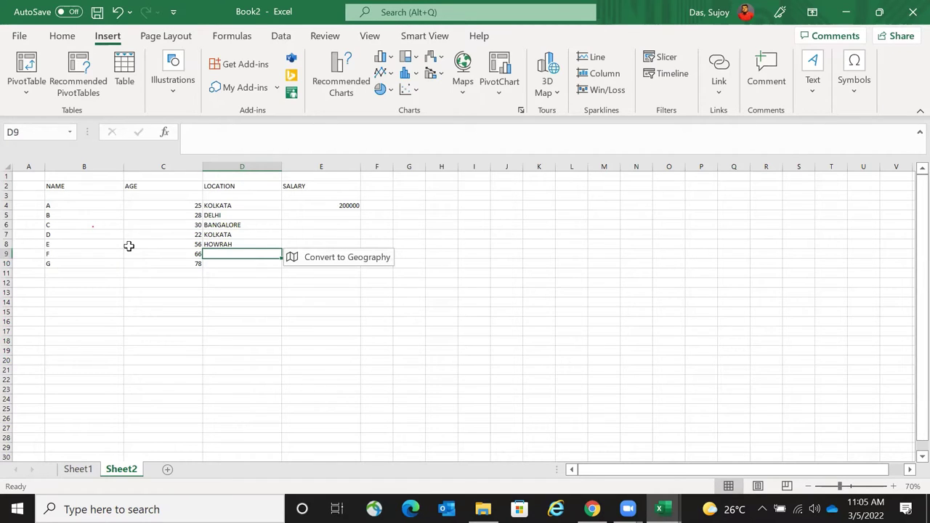
{"action": "key", "text": "Down"}
{"action": "key", "text": "Up"}
- Center-align the contents of the whole table from NAME to SALARY
{"action": "left_click_drag", "start_coordinate": [98, 182], "coordinate": [320, 263]}
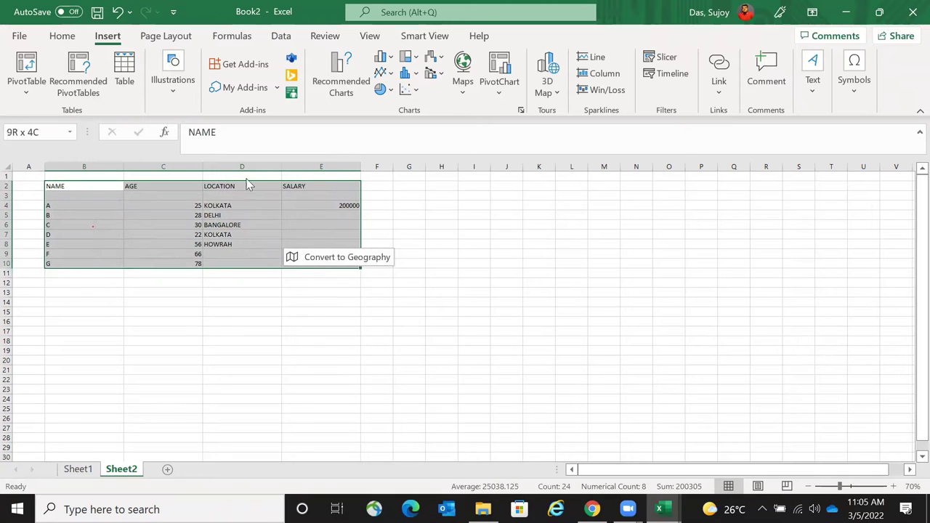
{"action": "left_click", "coordinate": [62, 36]}
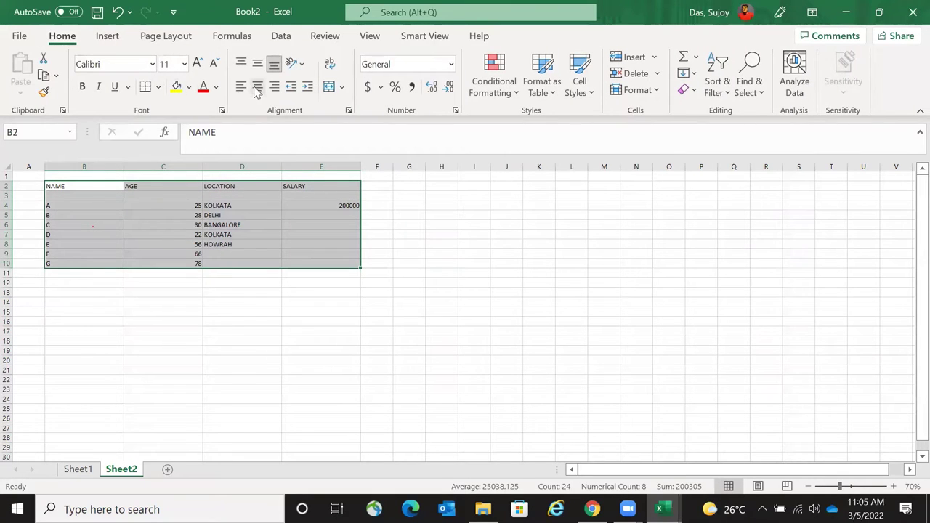
{"action": "left_click", "coordinate": [257, 86]}
- Enter PUNE and PATNA as the locations for F and G in D9:D10
{"action": "left_click", "coordinate": [251, 253]}
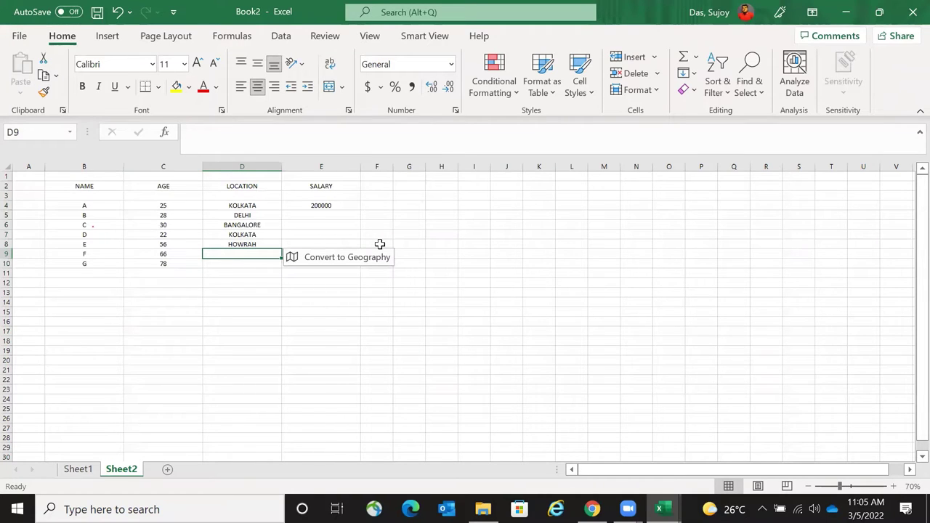
{"action": "type", "text": "PUNE"}
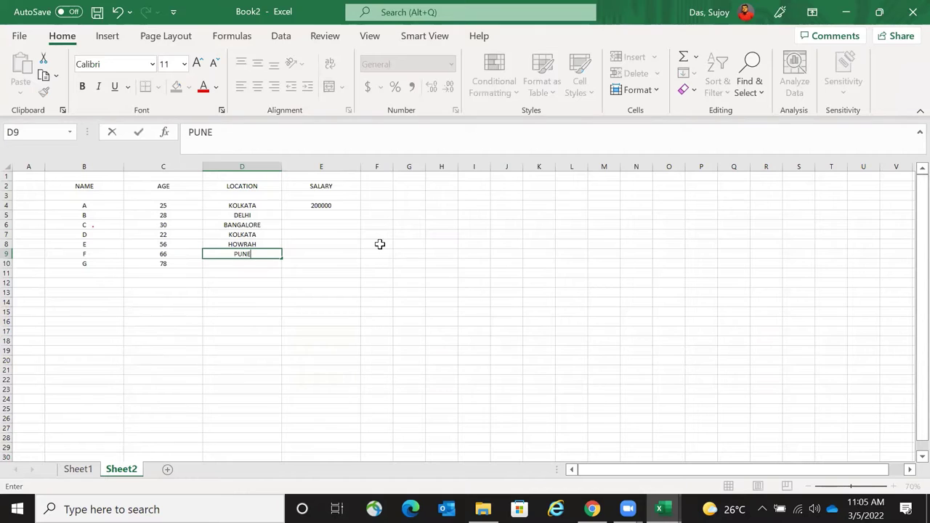
{"action": "key", "text": "Return"}
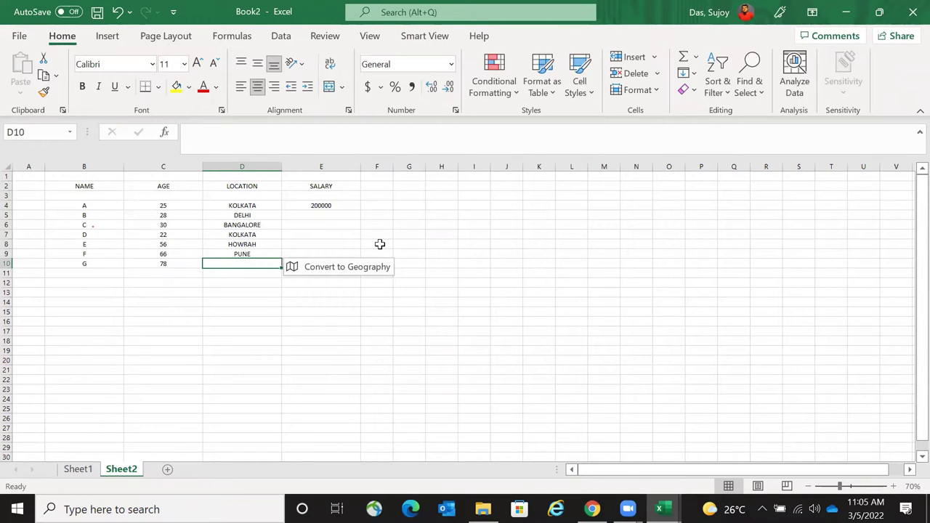
{"action": "type", "text": "PATNA"}
{"action": "key", "text": "Return"}
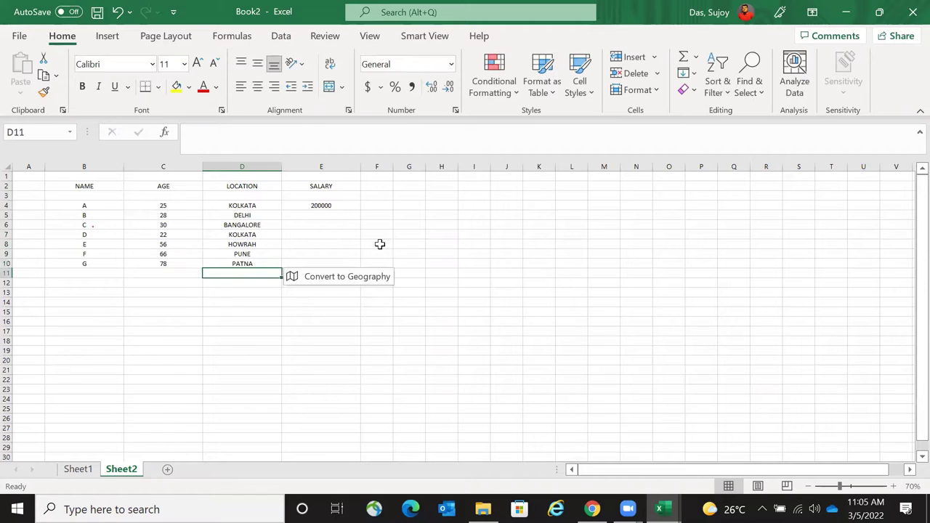
{"action": "key", "text": "Up"}
{"action": "key", "text": "ctrl+shift+Right"}
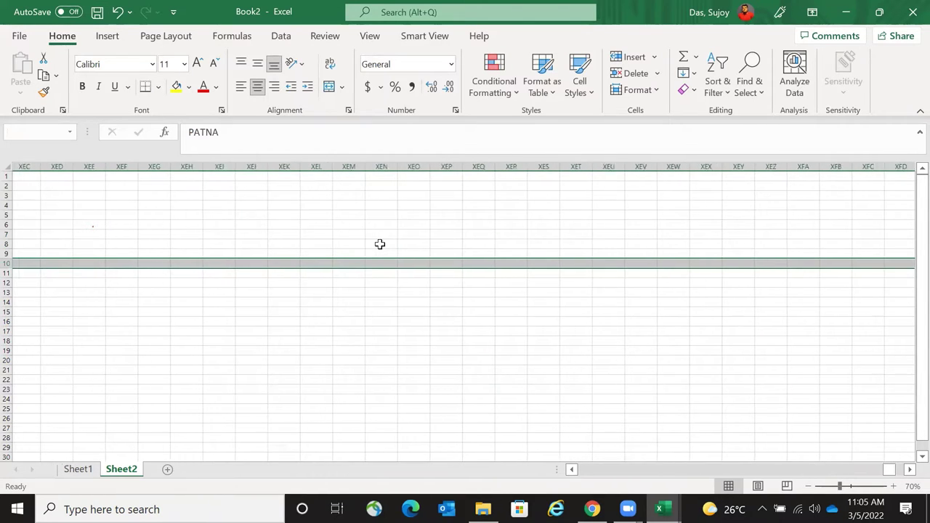
{"action": "key", "text": "ctrl+shift+Left"}
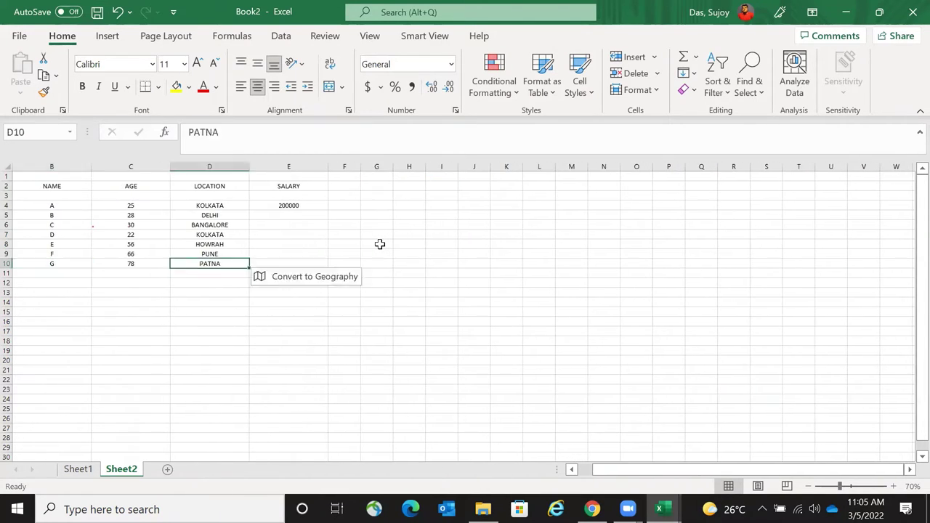
{"action": "key", "text": "Right"}
{"action": "key", "text": "ctrl+Up"}
{"action": "key", "text": "Down"}
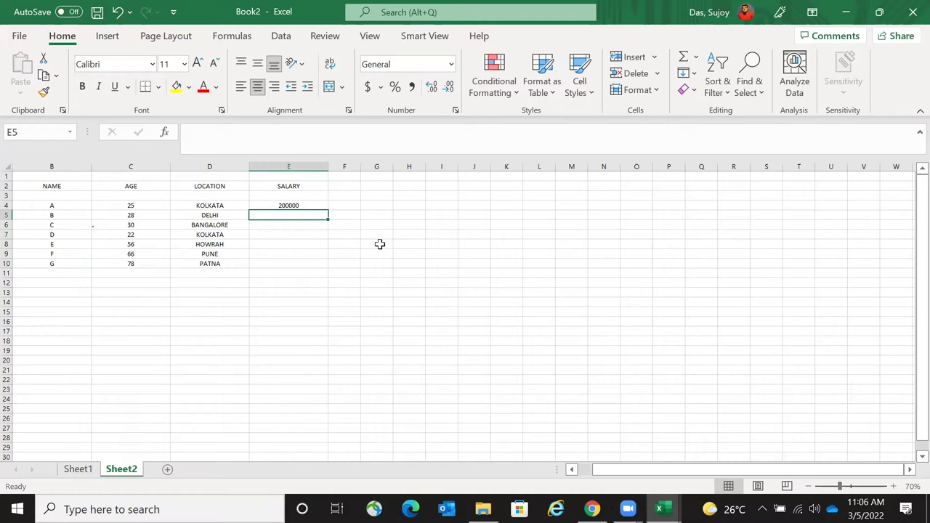
- Enter salaries 300000, 40000 and 78000 for B, C and D in E5:E7
{"action": "type", "text": "33"}
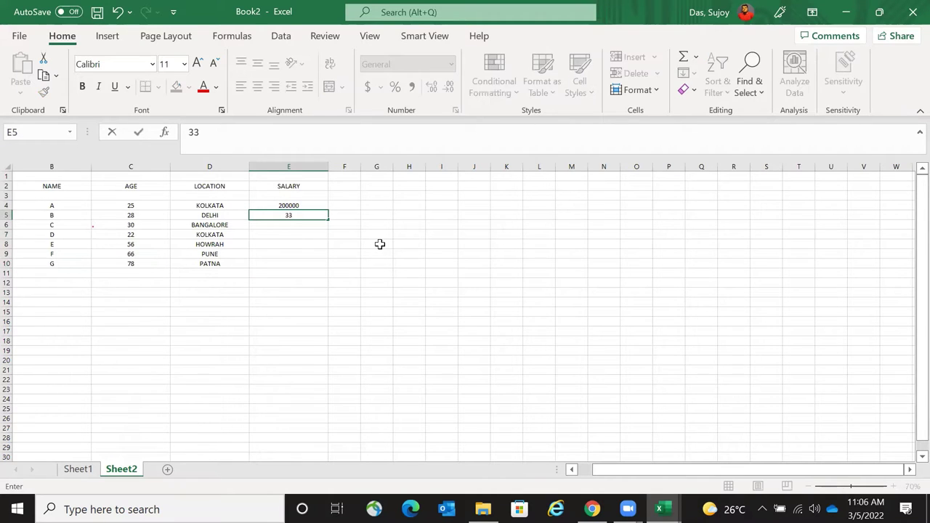
{"action": "type", "text": "00000"}
{"action": "key", "text": "Return"}
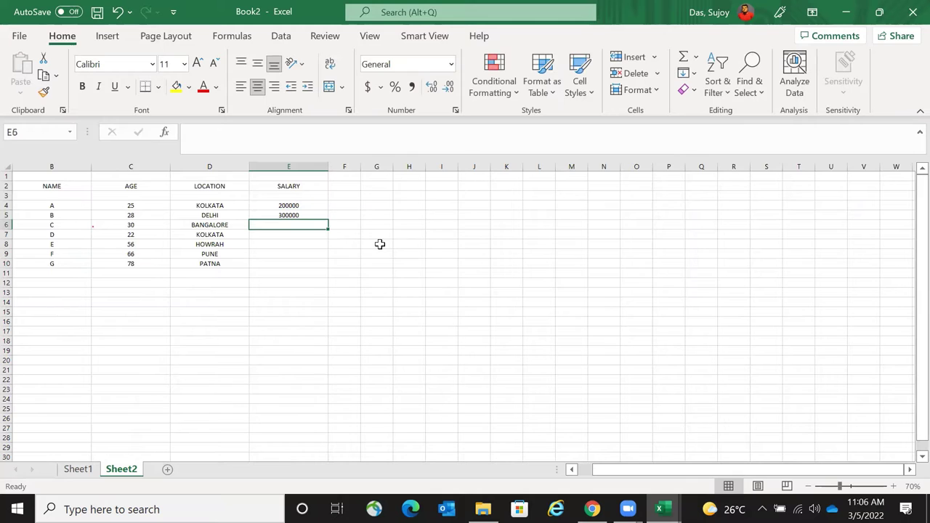
{"action": "type", "text": "40000"}
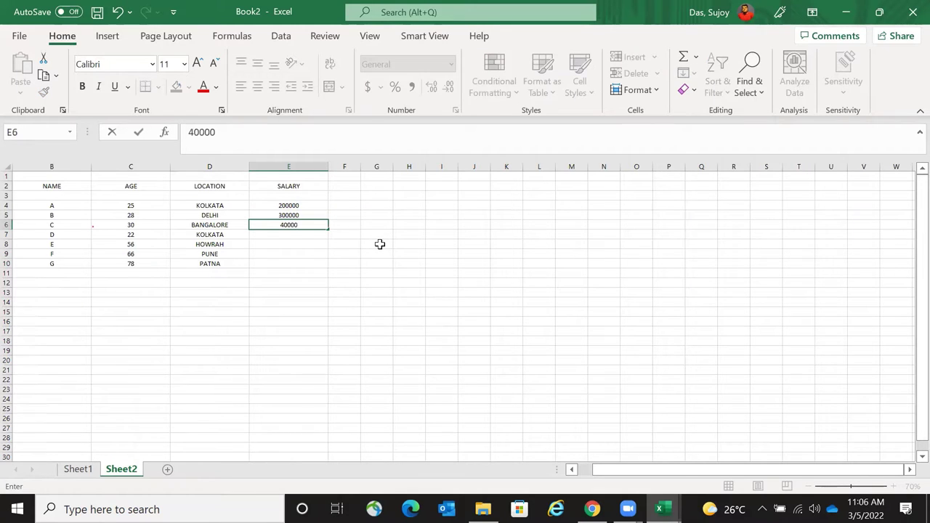
{"action": "key", "text": "Return"}
{"action": "type", "text": "78"}
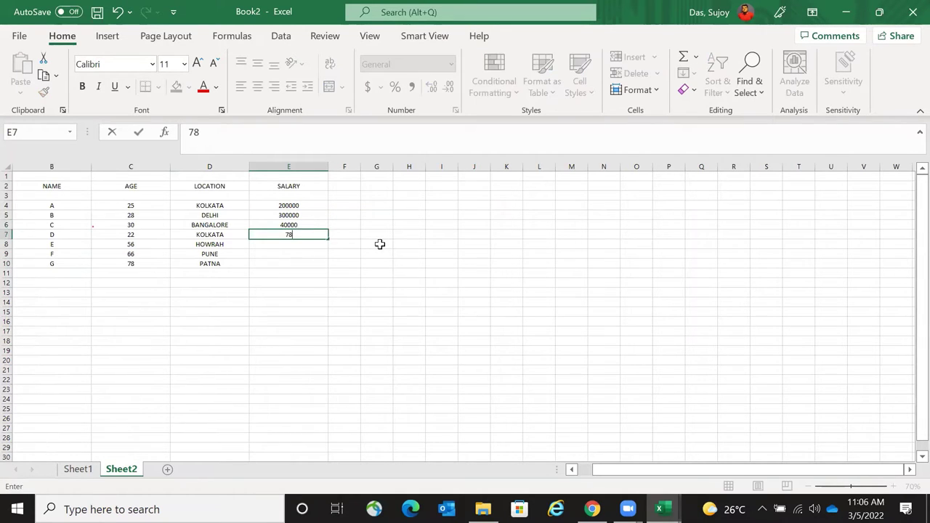
{"action": "type", "text": "000"}
{"action": "key", "text": "Return"}
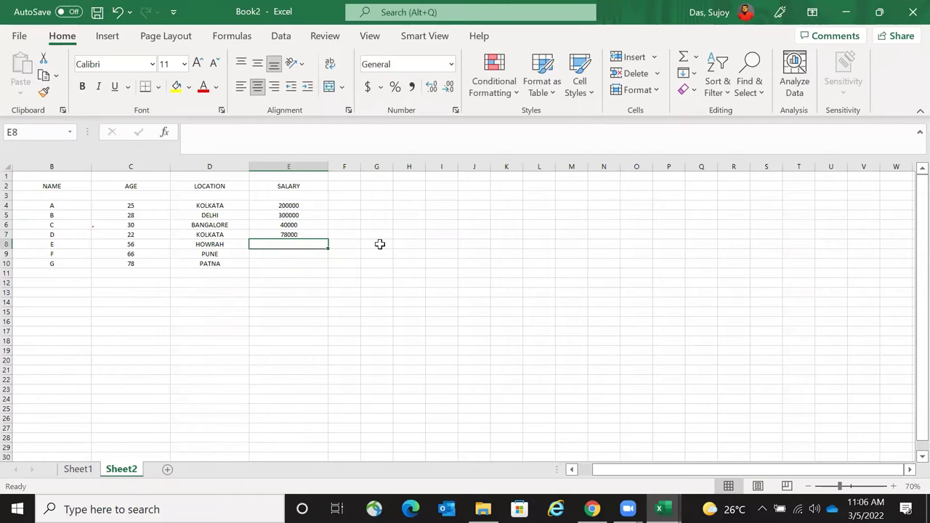
- Enter salaries 5600, 80000 and 7500 for E, F and G in E8:E10
{"action": "type", "text": "5600"}
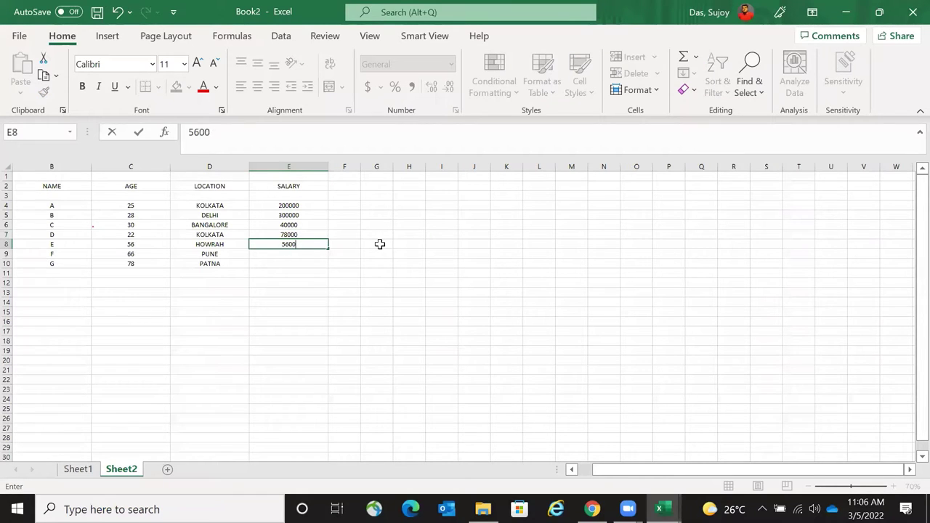
{"action": "key", "text": "Return"}
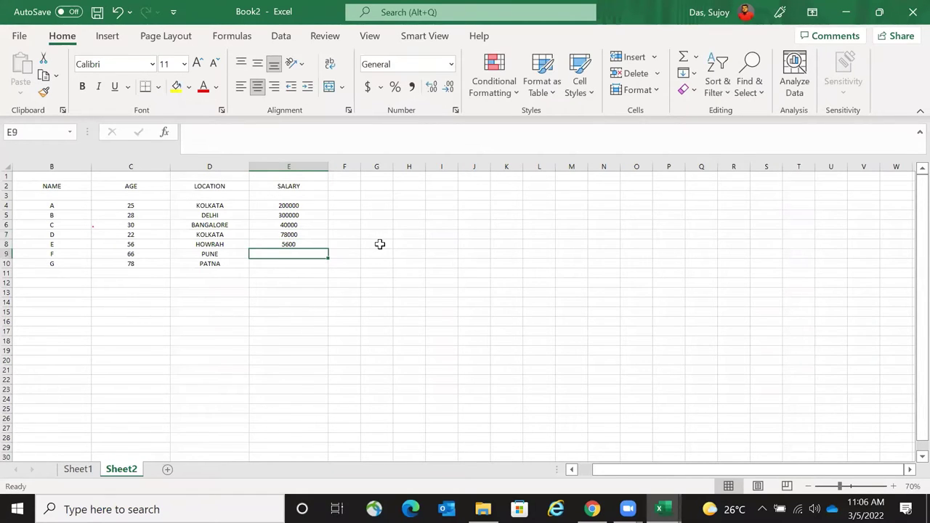
{"action": "type", "text": "8000"}
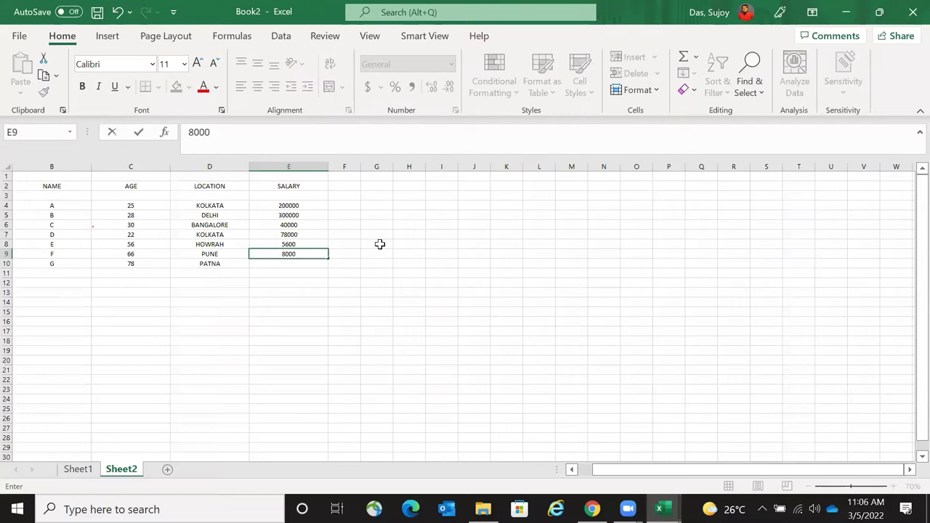
{"action": "type", "text": "0"}
{"action": "key", "text": "Return"}
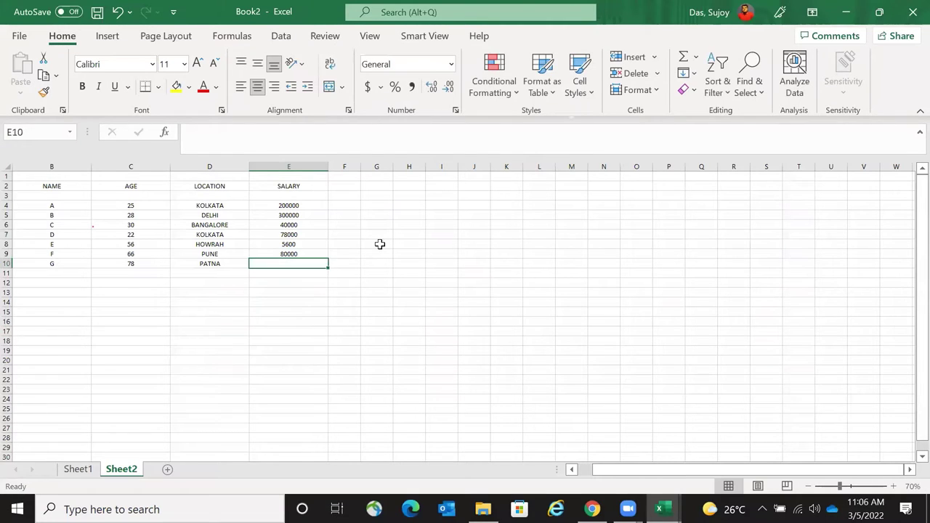
{"action": "type", "text": "75000"}
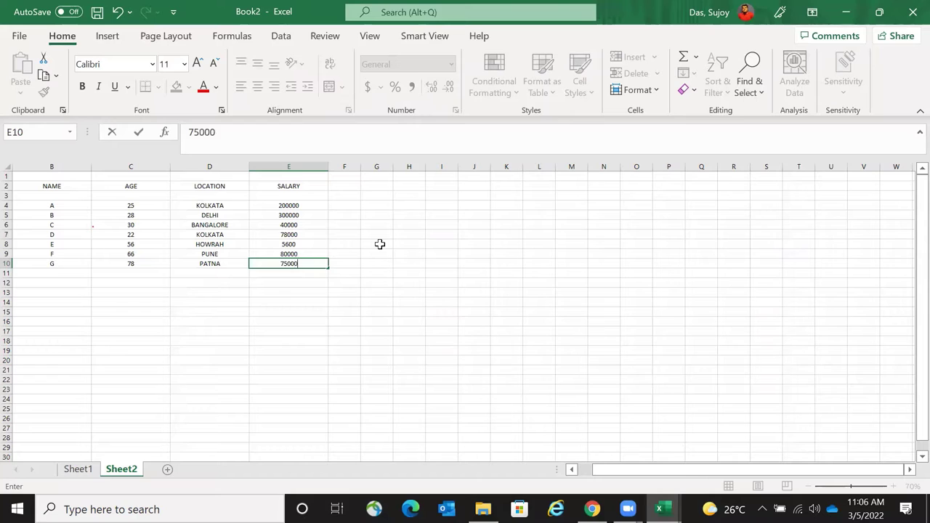
{"action": "key", "text": "BackSpace"}
{"action": "key", "text": "Return"}
{"action": "key", "text": "Up"}
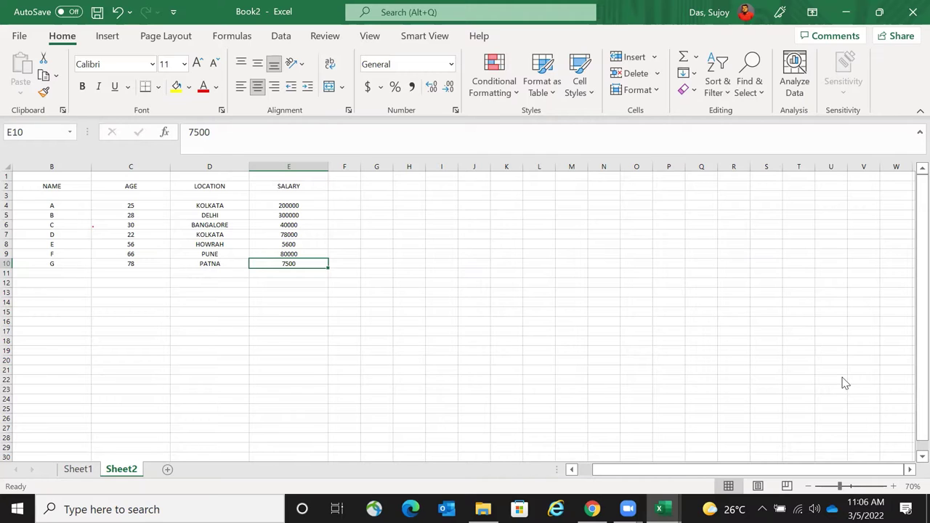
- Move from the last table row up to select the header row B2:E2
{"action": "key", "text": "ctrl+shift+Left"}
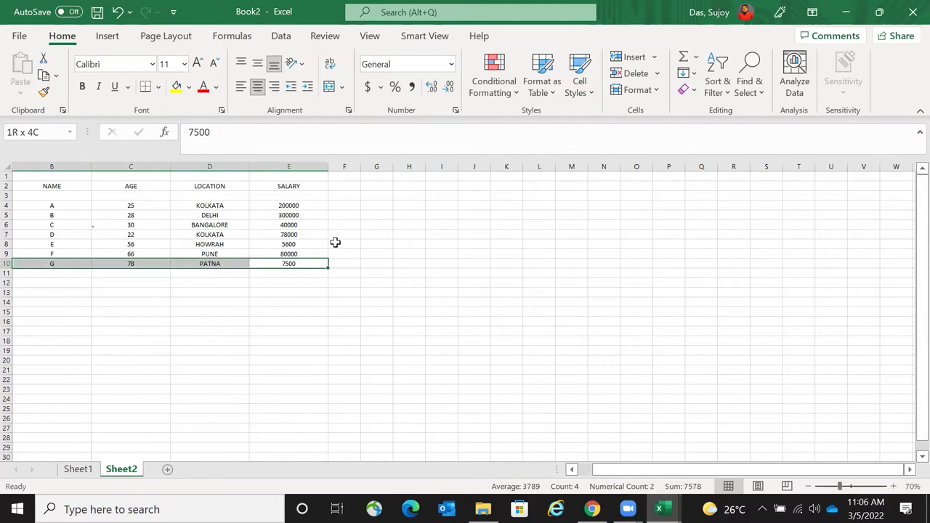
{"action": "key", "text": "Home"}
{"action": "key", "text": "Right"}
{"action": "key", "text": "Right"}
{"action": "key", "text": "Left"}
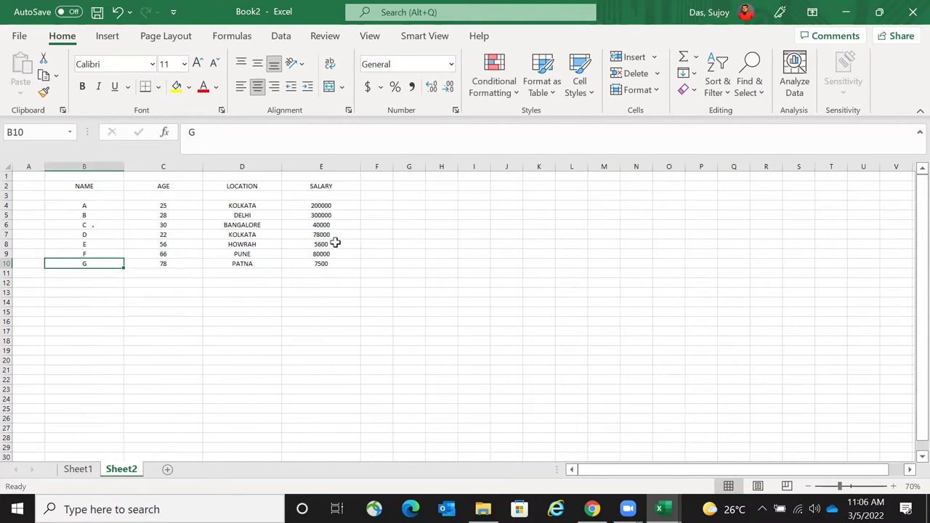
{"action": "key", "text": "ctrl+Up"}
{"action": "key", "text": "Up"}
{"action": "key", "text": "Up"}
{"action": "key", "text": "ctrl+shift+Right"}
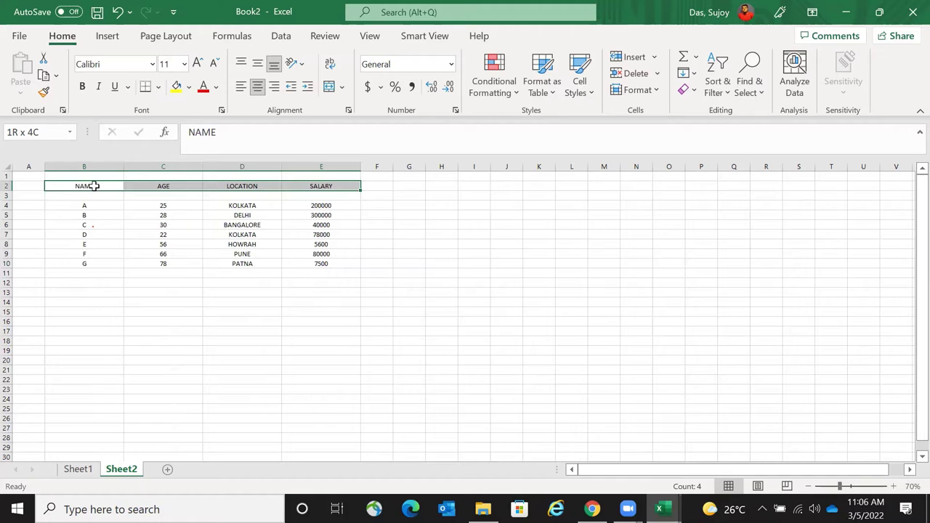
- Review the header cells and the full table range B1:E10, then reselect the NAME header
{"action": "left_click", "coordinate": [93, 187]}
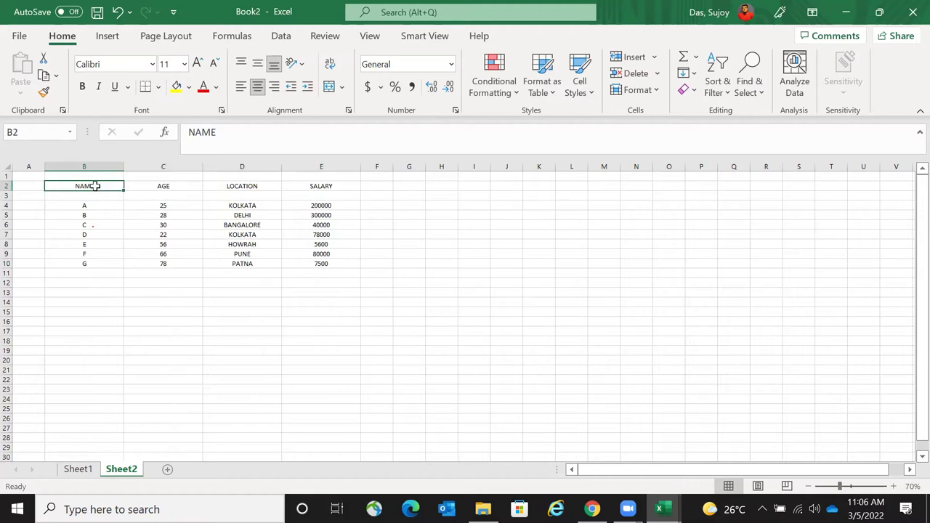
{"action": "left_click", "coordinate": [162, 187]}
{"action": "left_click", "coordinate": [252, 191]}
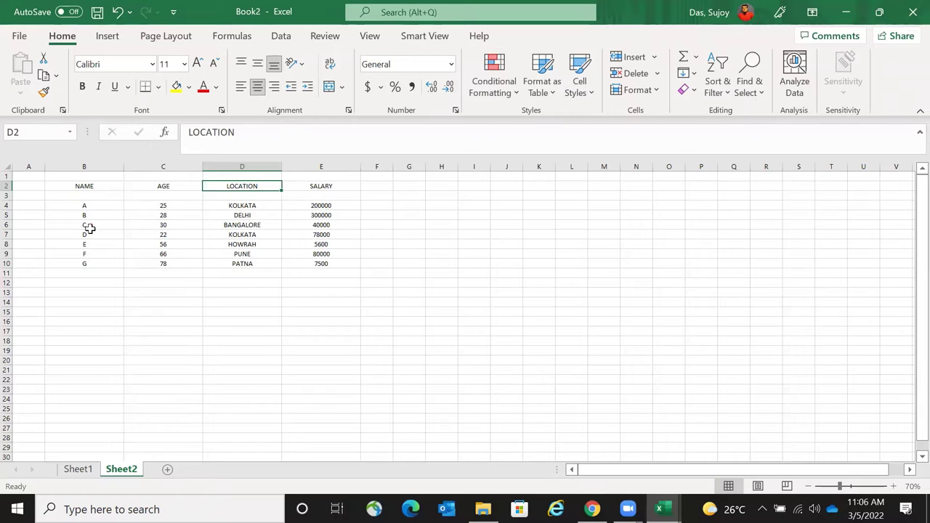
{"action": "left_click_drag", "start_coordinate": [81, 178], "coordinate": [301, 266]}
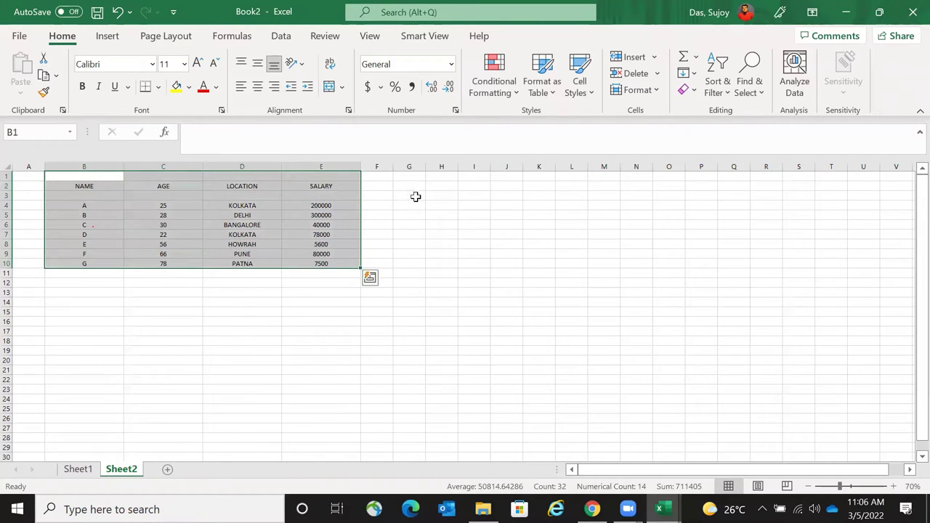
{"action": "left_click", "coordinate": [455, 300]}
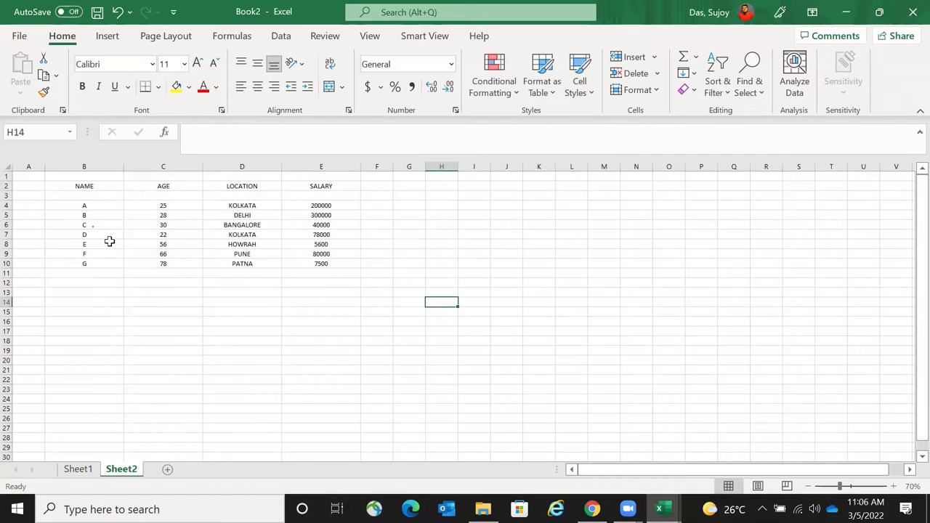
{"action": "scroll", "coordinate": [239, 303], "scroll_direction": "down", "scroll_amount": 2}
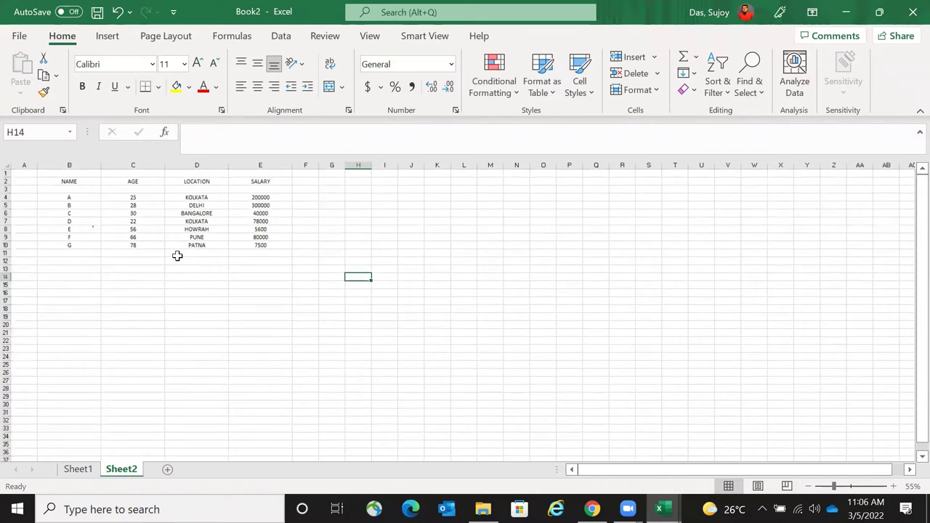
{"action": "scroll", "coordinate": [91, 183], "scroll_direction": "up", "scroll_amount": 1}
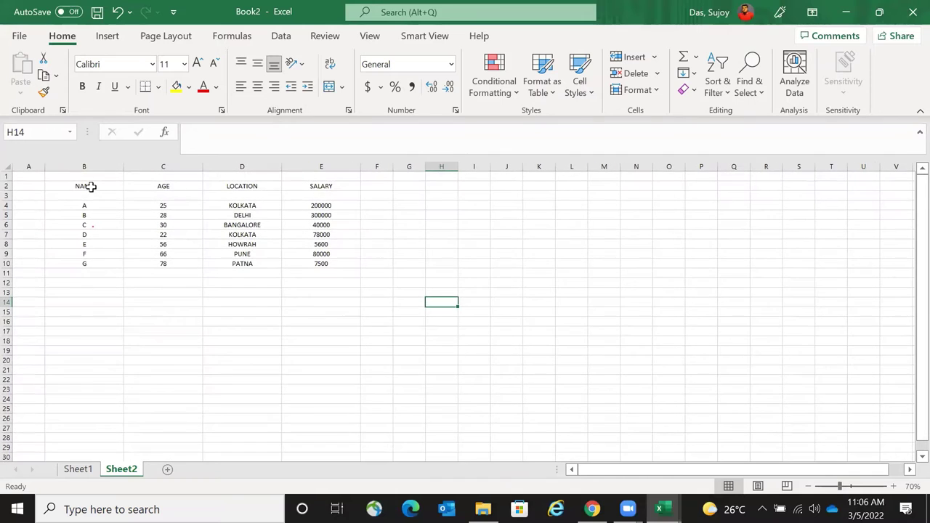
{"action": "left_click", "coordinate": [91, 187]}
{"action": "left_click", "coordinate": [7, 195]}
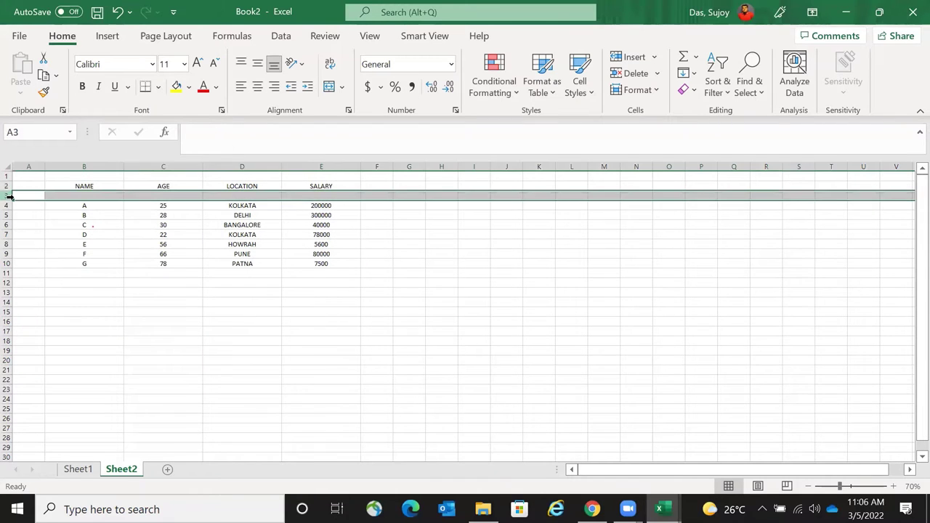
{"action": "key", "text": "ctrl+minus"}
{"action": "left_click", "coordinate": [275, 322]}
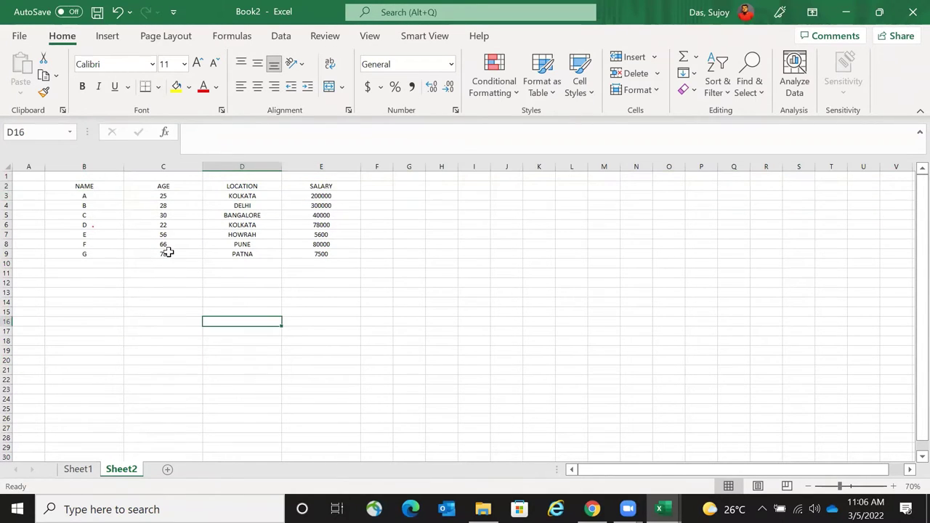
{"action": "left_click_drag", "start_coordinate": [89, 187], "coordinate": [91, 265]}
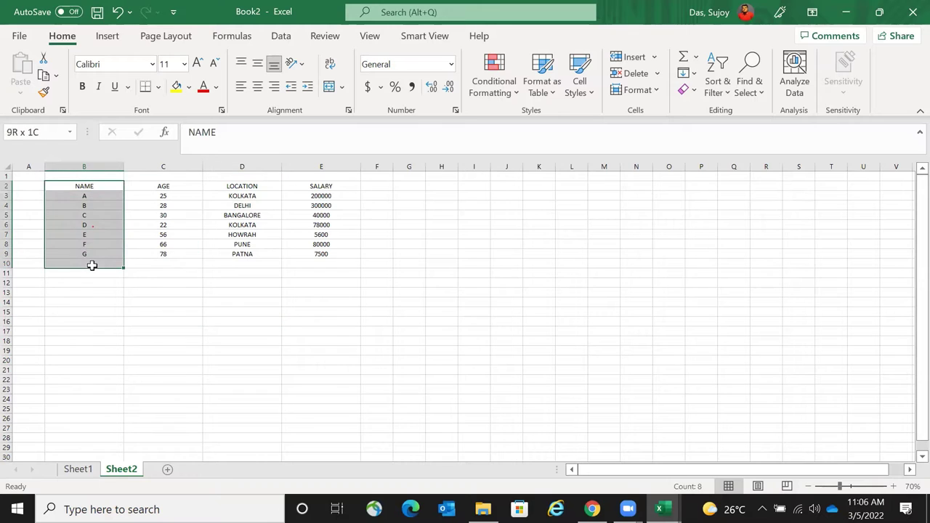
{"action": "left_click", "coordinate": [168, 272]}
{"action": "key", "text": "Up"}
{"action": "key", "text": "Right"}
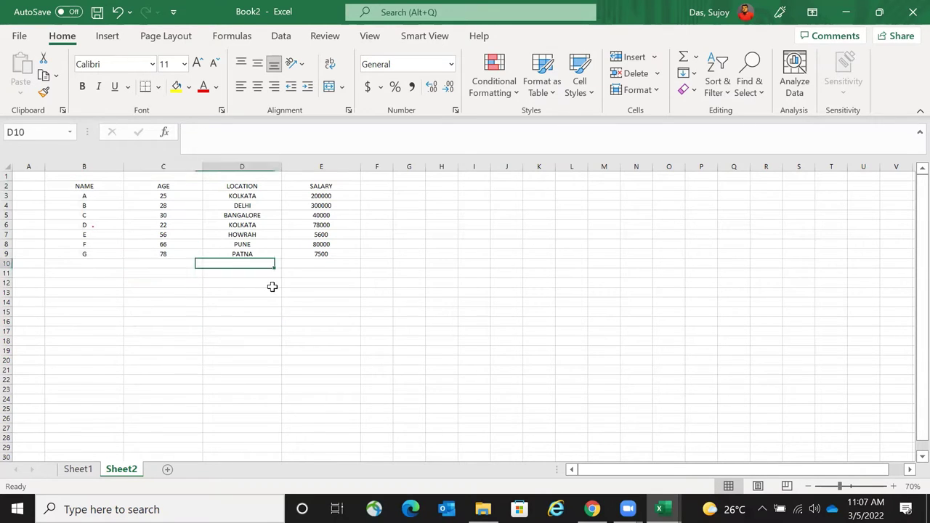
{"action": "key", "text": "Right"}
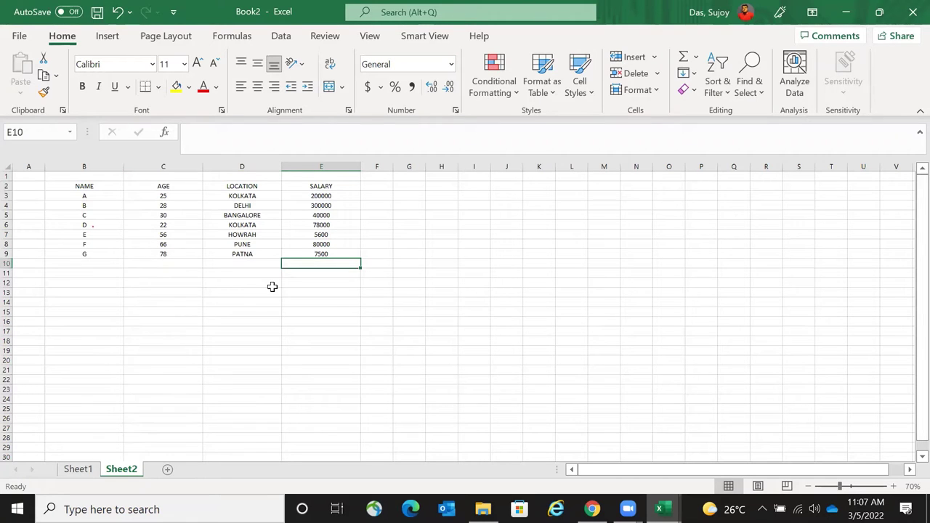
{"action": "key", "text": "Left"}
{"action": "key", "text": "Left"}
{"action": "key", "text": "Left"}
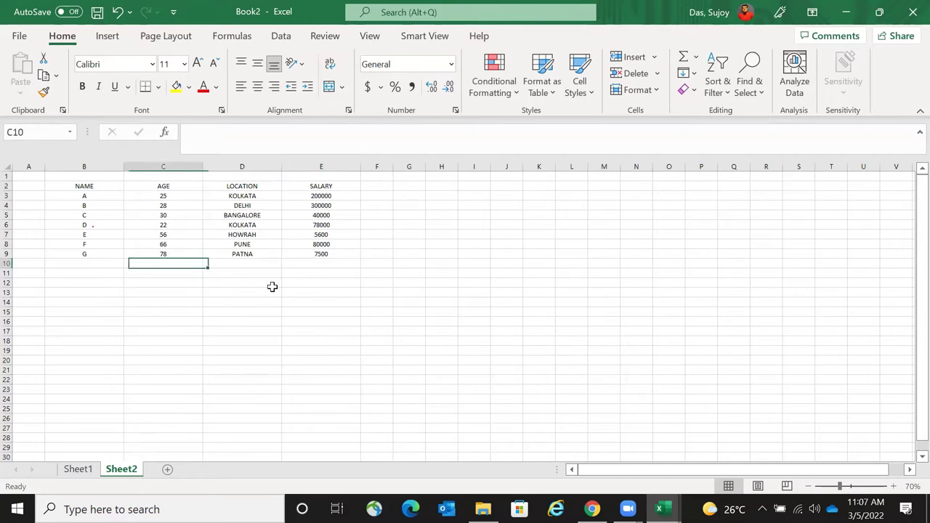
{"action": "key", "text": "Up"}
{"action": "key", "text": "Up"}
{"action": "key", "text": "Up"}
{"action": "key", "text": "Up"}
{"action": "key", "text": "Up"}
{"action": "key", "text": "Up"}
{"action": "key", "text": "Up"}
{"action": "key", "text": "Up"}
{"action": "key", "text": "ctrl+shift+Right"}
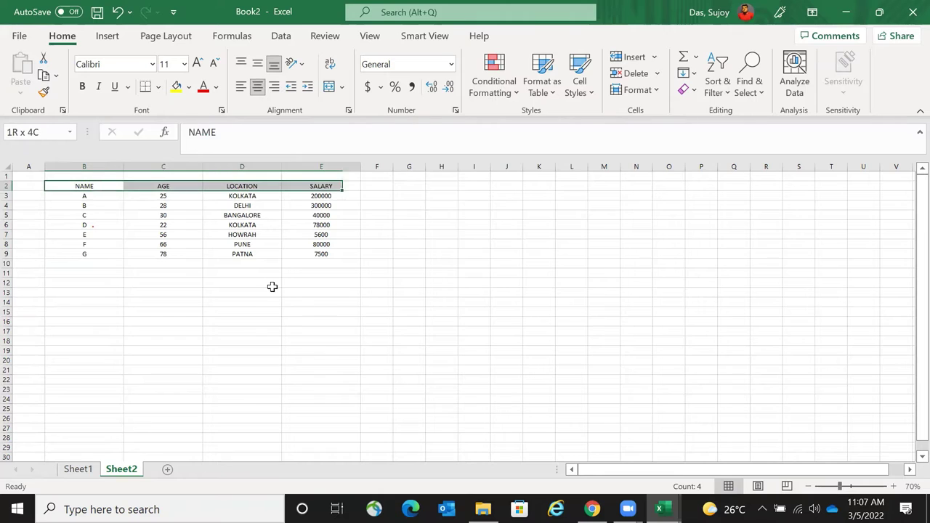
{"action": "key", "text": "ctrl+Right"}
{"action": "key", "text": "Down"}
{"action": "key", "text": "ctrl+shift+Down"}
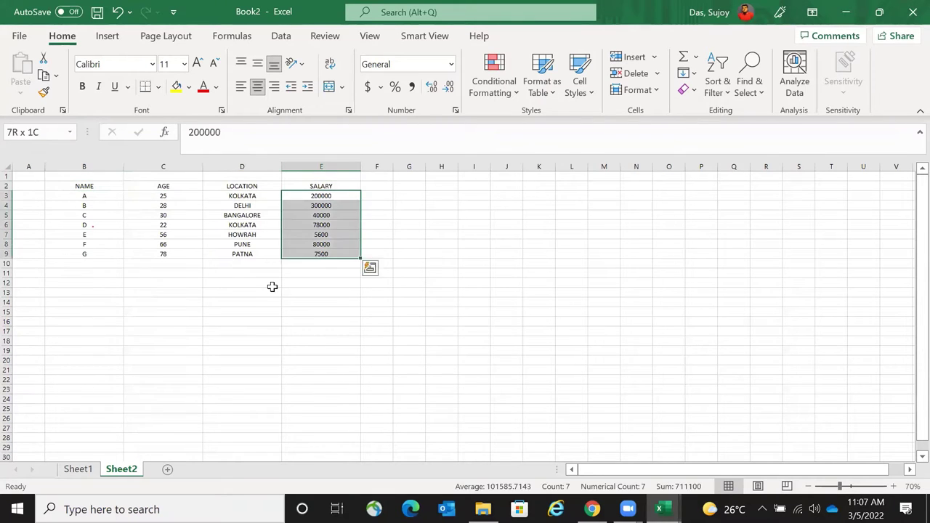
{"action": "key", "text": "ctrl+Down"}
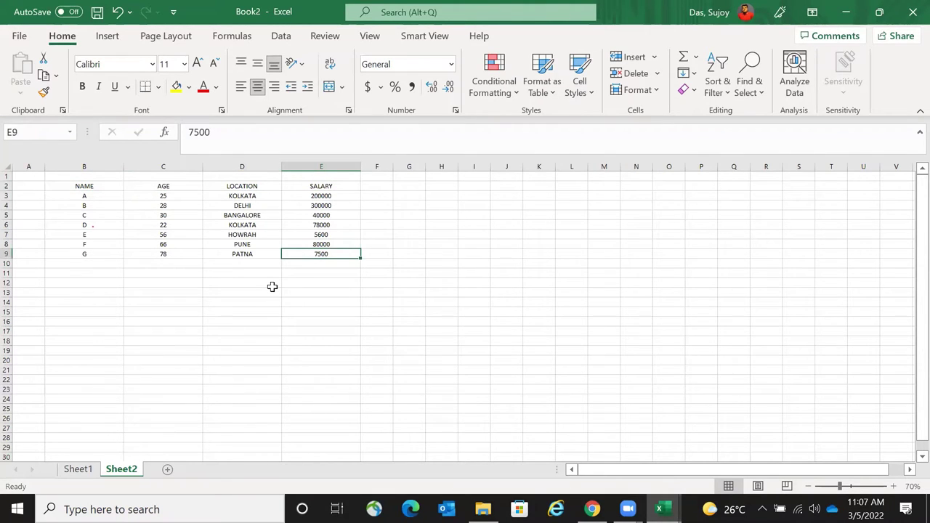
{"action": "key", "text": "Down"}
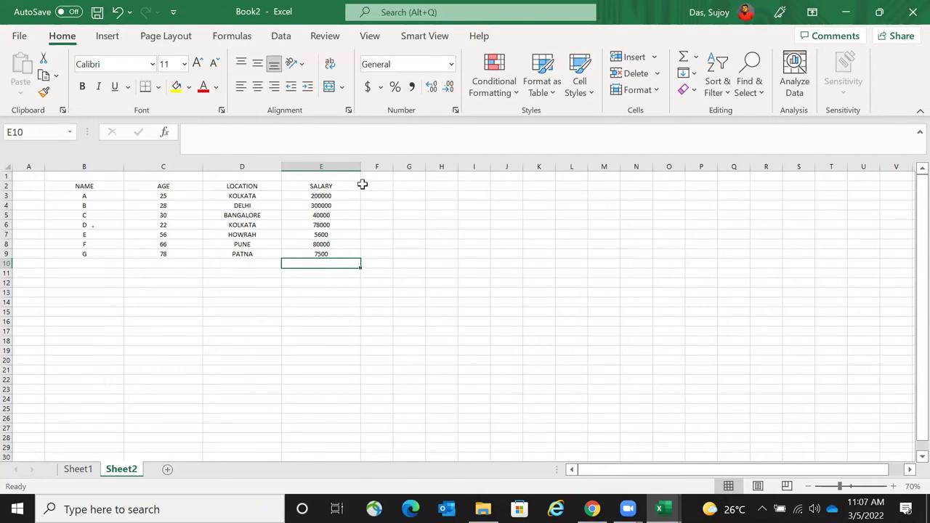
{"action": "left_click_drag", "start_coordinate": [342, 194], "coordinate": [345, 255]}
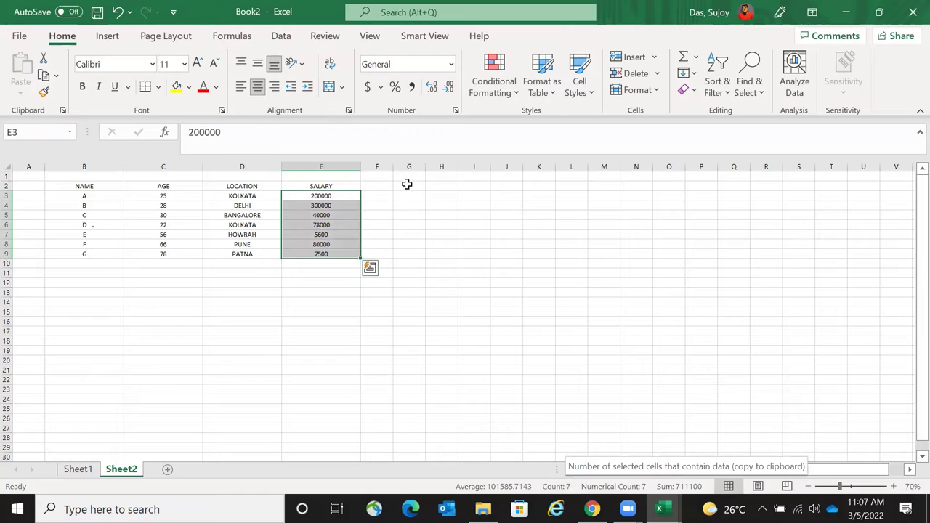
{"action": "left_click_drag", "start_coordinate": [342, 195], "coordinate": [342, 251]}
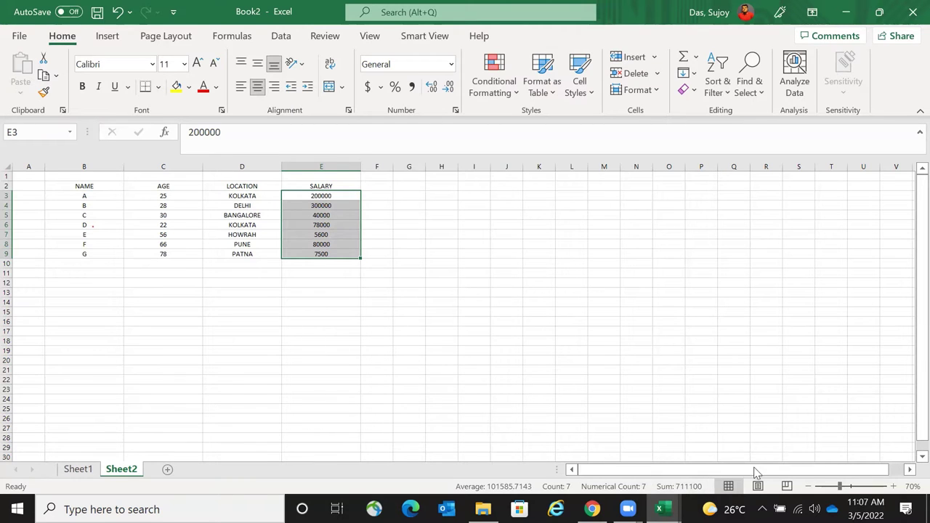
{"action": "left_click", "coordinate": [326, 266]}
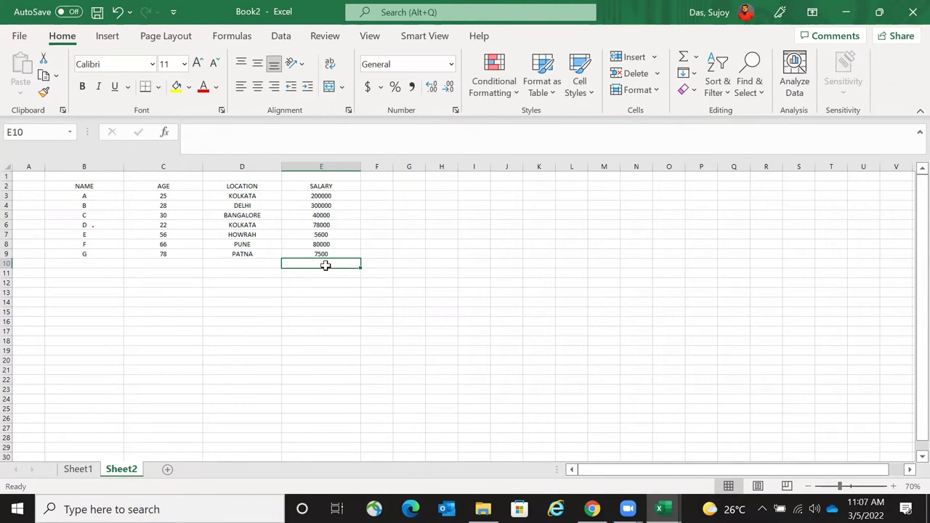
- Abandon the SUM formula in E10 and build =E3+E4+E5 instead
{"action": "type", "text": "=SUM("}
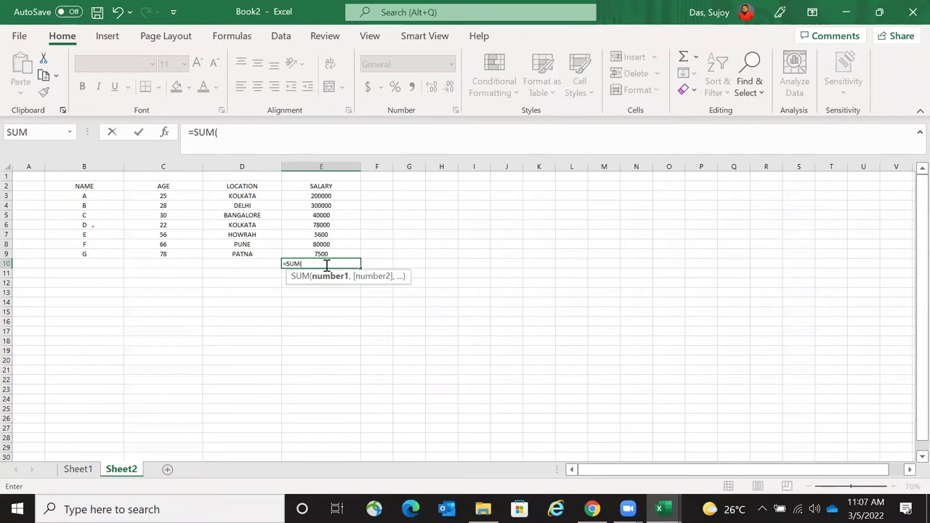
{"action": "key", "text": "Up"}
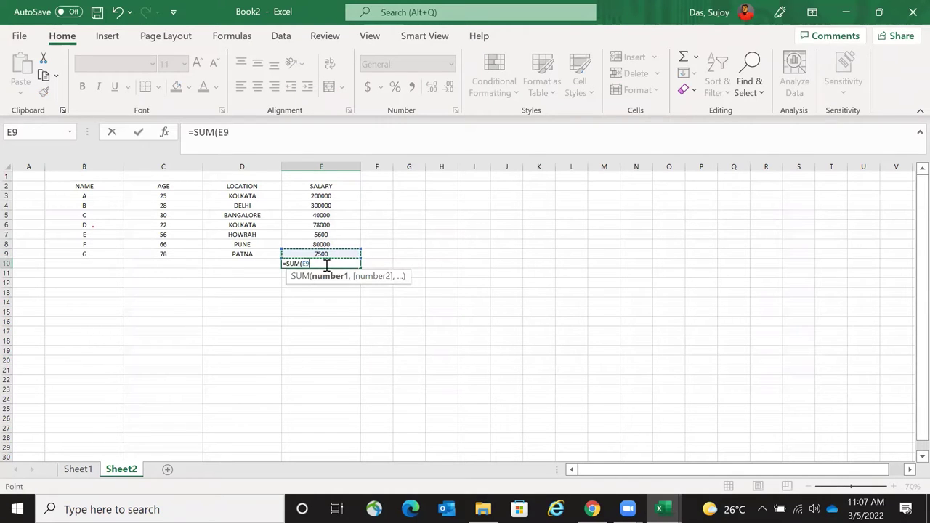
{"action": "key", "text": "Escape"}
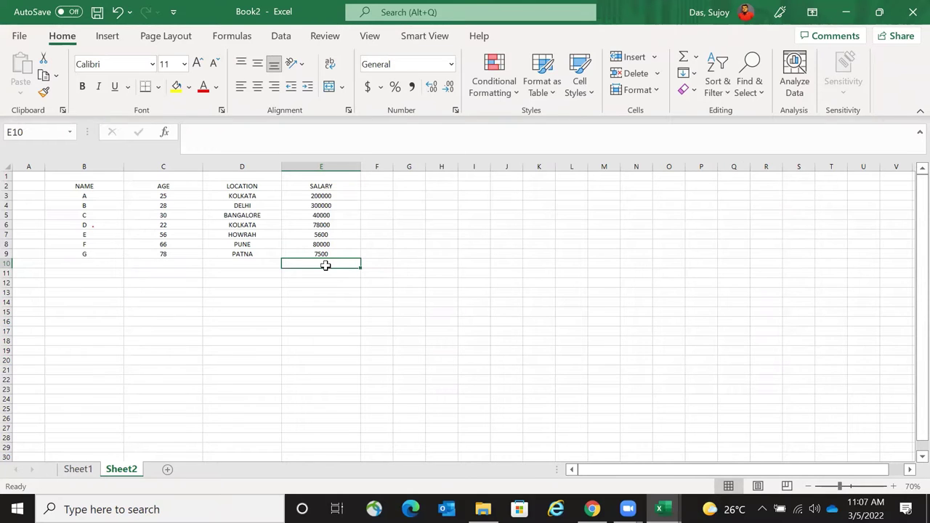
{"action": "type", "text": "="}
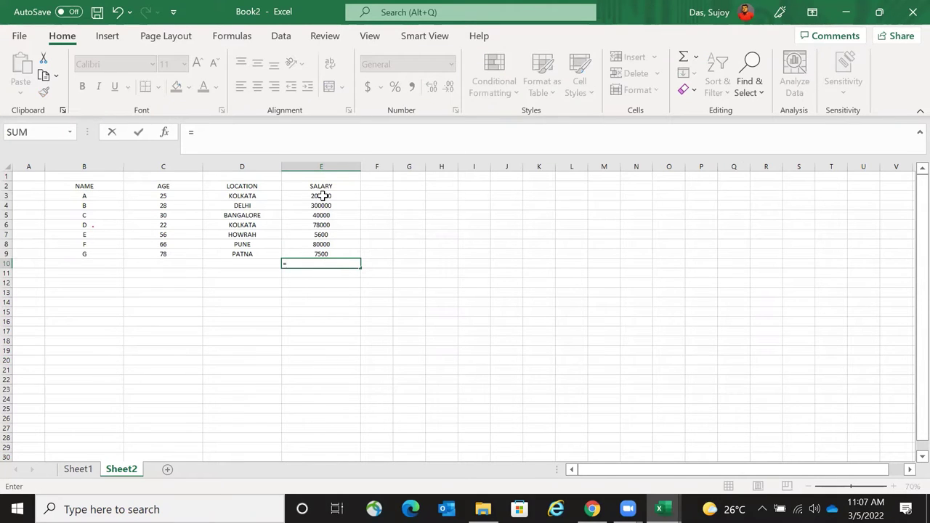
{"action": "left_click", "coordinate": [322, 196]}
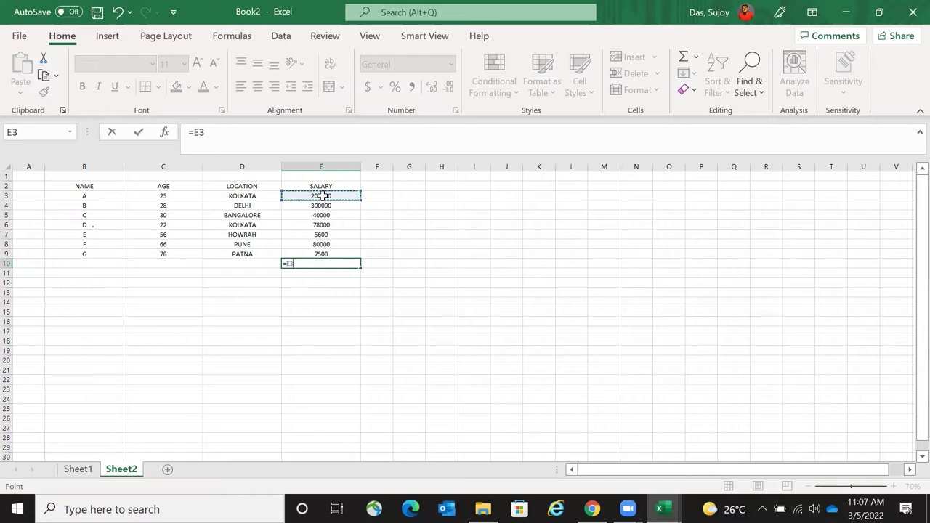
{"action": "type", "text": "+"}
{"action": "left_click", "coordinate": [321, 208]}
{"action": "type", "text": "+"}
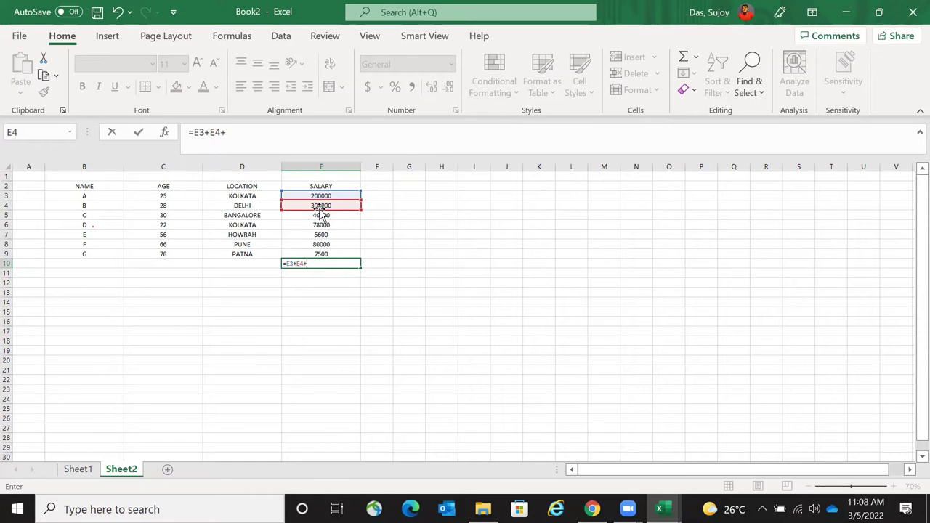
{"action": "left_click", "coordinate": [320, 215]}
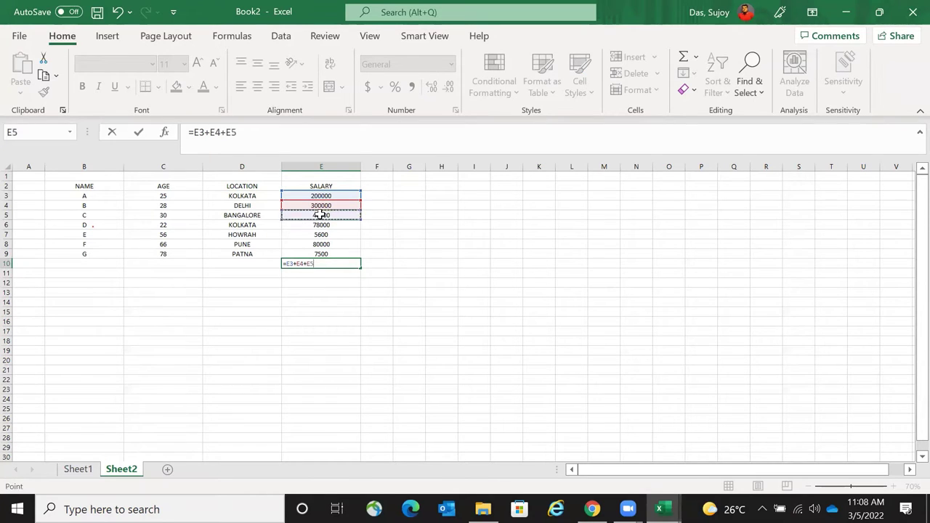
- Remove the trailing plus error and enter =E3+E4+E5, giving 540000
{"action": "type", "text": "+"}
{"action": "key", "text": "Return"}
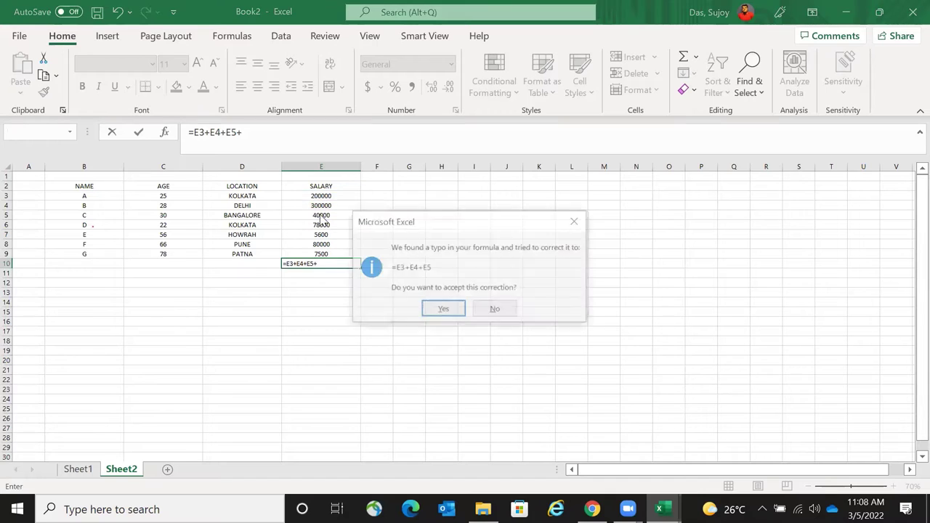
{"action": "key", "text": "n"}
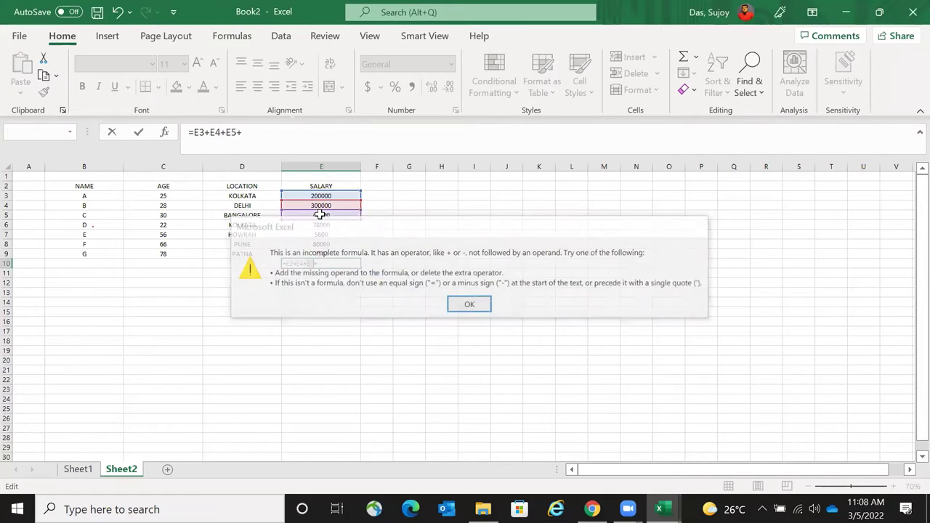
{"action": "key", "text": "Return"}
{"action": "left_click", "coordinate": [329, 265]}
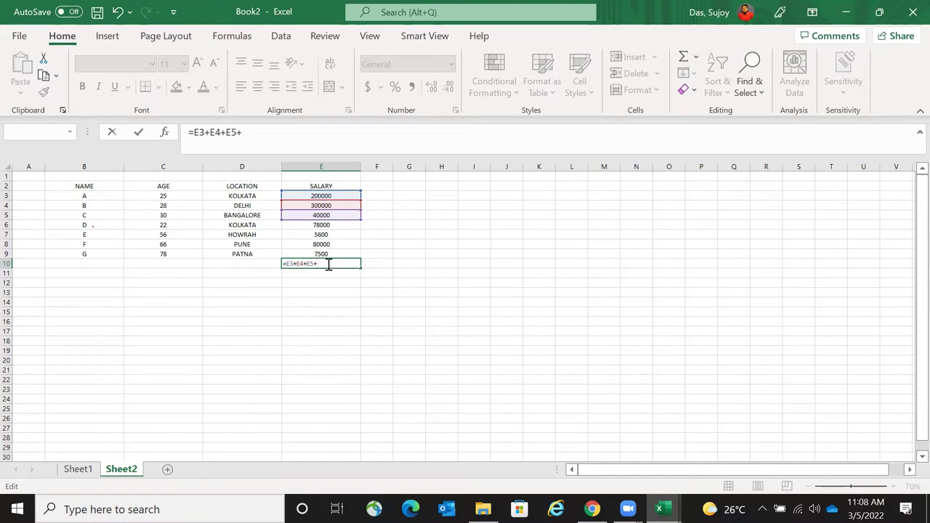
{"action": "key", "text": "BackSpace"}
{"action": "key", "text": "Return"}
{"action": "left_click", "coordinate": [327, 263]}
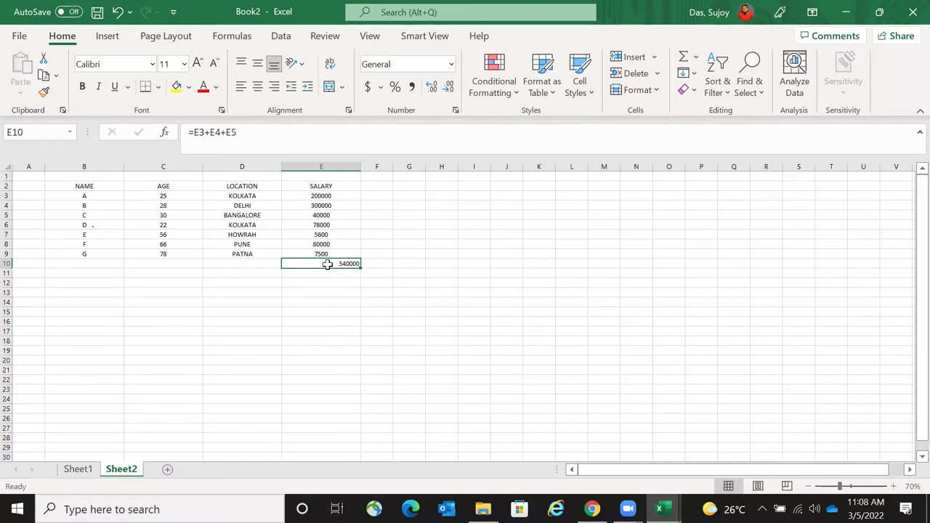
{"action": "key", "text": "ctrl+shift+Up"}
- Replace E10 with =SUM(E3:E9), totaling all seven salaries at 711100
{"action": "type", "text": "=SU"}
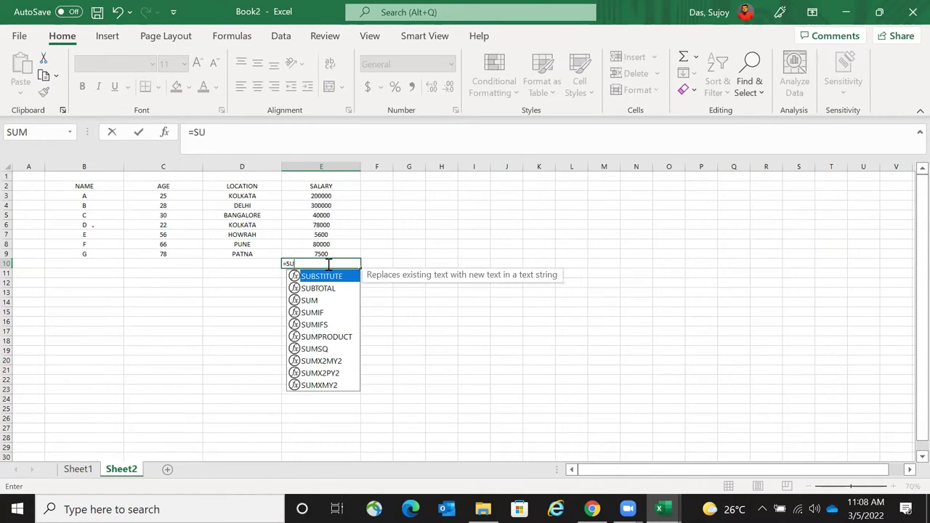
{"action": "type", "text": "M"}
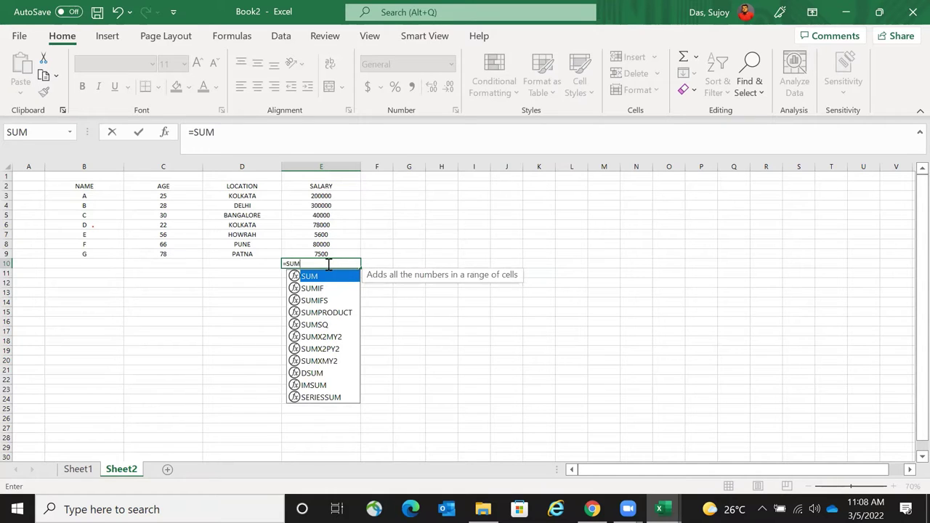
{"action": "type", "text": "("}
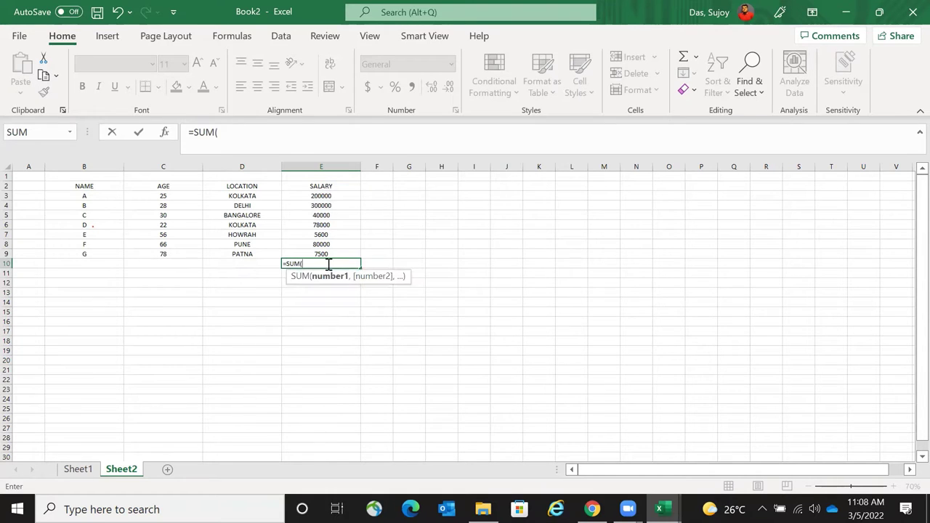
{"action": "key", "text": "Up"}
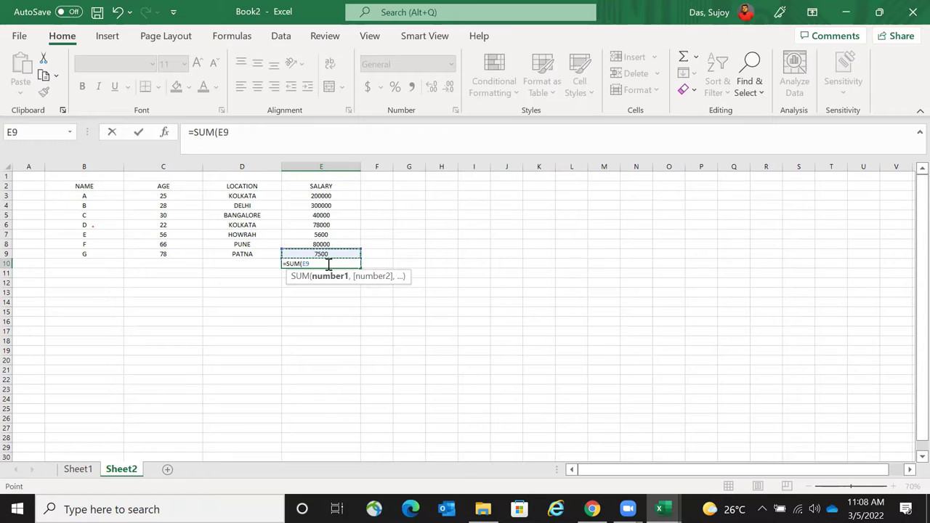
{"action": "mouse_move", "coordinate": [329, 198]}
{"action": "left_mouse_down"}
{"action": "mouse_move", "coordinate": [339, 208]}
{"action": "mouse_move", "coordinate": [335, 252]}
{"action": "left_mouse_up"}
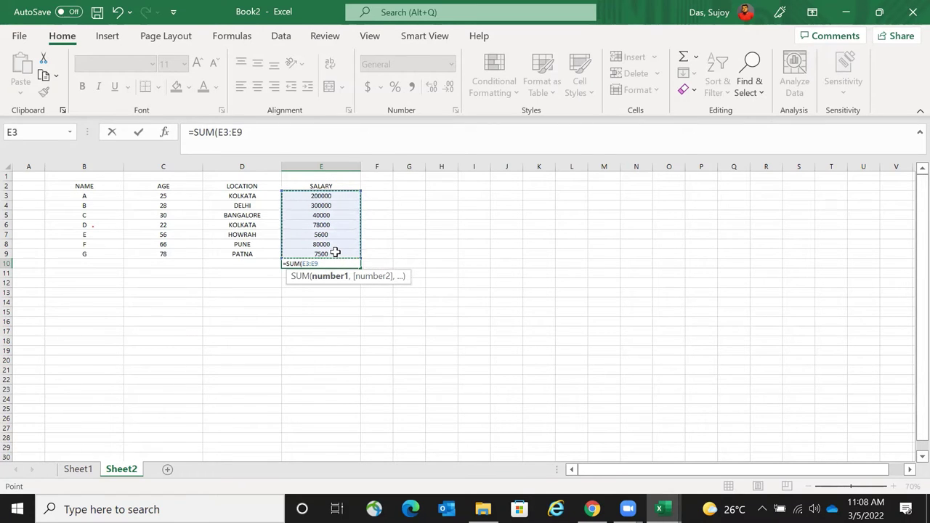
{"action": "type", "text": ")"}
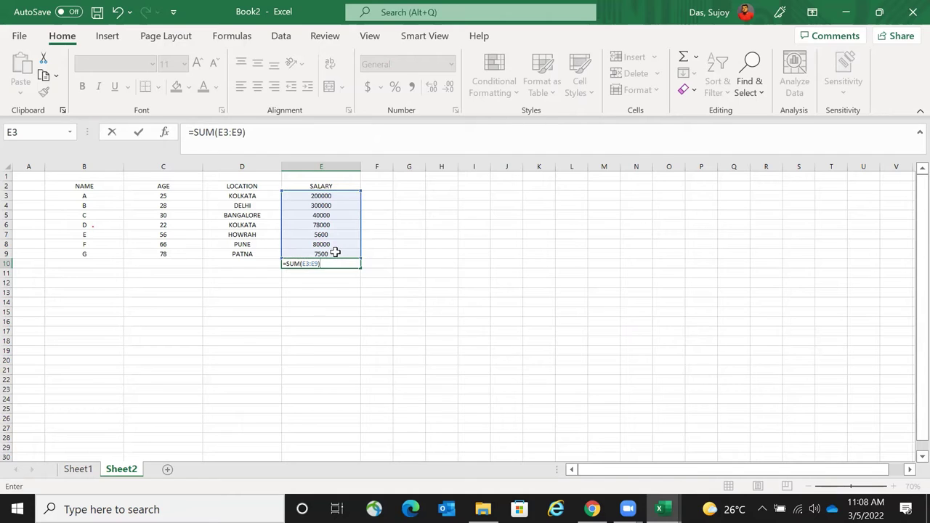
{"action": "key", "text": "Return"}
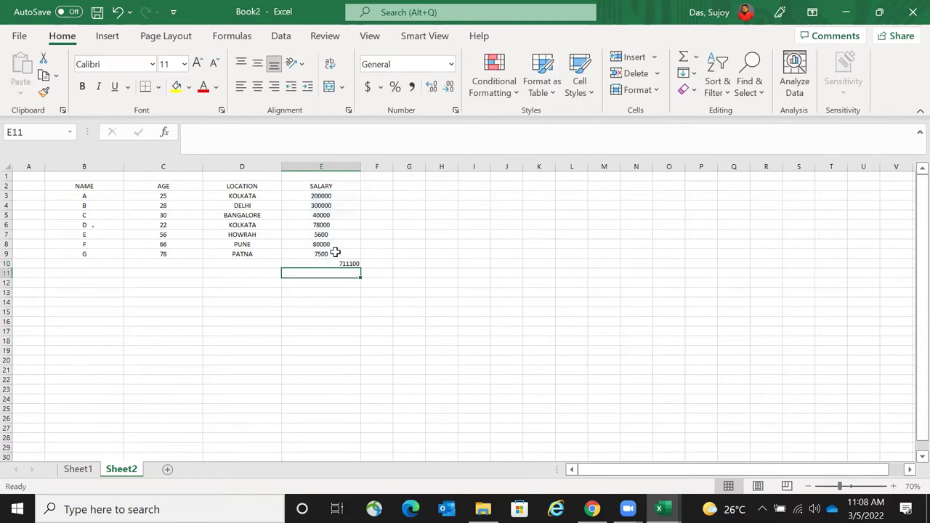
{"action": "key", "text": "Up"}
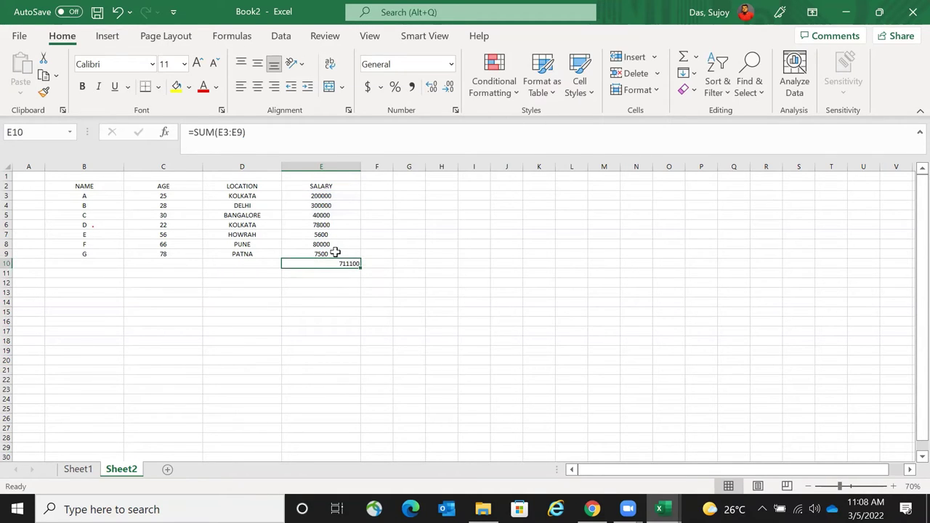
{"action": "key", "text": "Left"}
- Enter the label Total in D10 beside the salary sum
{"action": "type", "text": "tOT"}
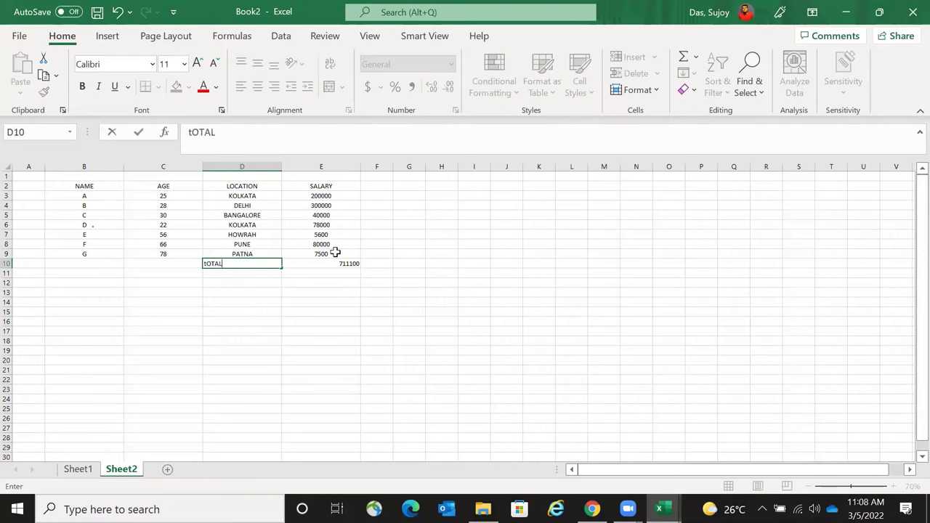
{"action": "key", "text": "Return"}
{"action": "key", "text": "Up"}
{"action": "key", "text": "shift+Right"}
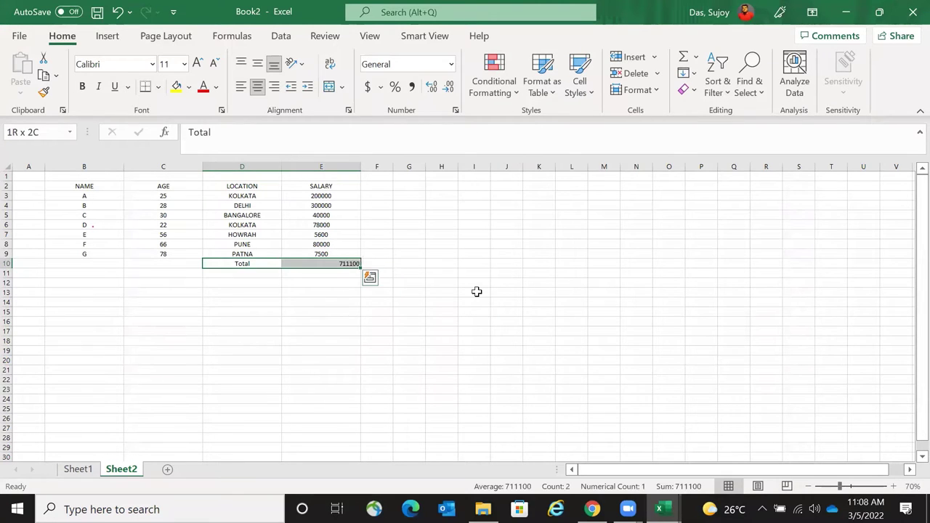
- Select the salaries together with their total, E3 to E10
{"action": "key", "text": "Right"}
{"action": "key", "text": "ctrl+shift+Up"}
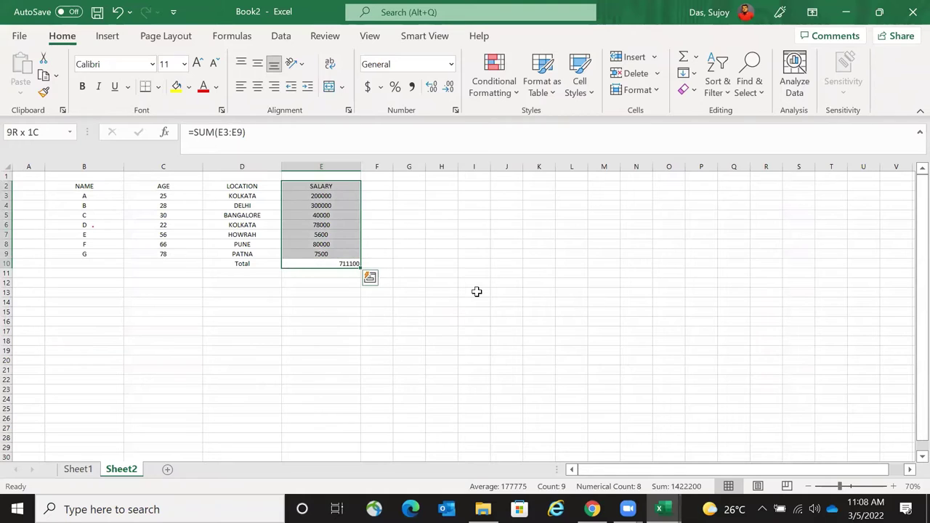
{"action": "key", "text": "Up"}
{"action": "key", "text": "ctrl+shift+Up"}
{"action": "key", "text": "Up"}
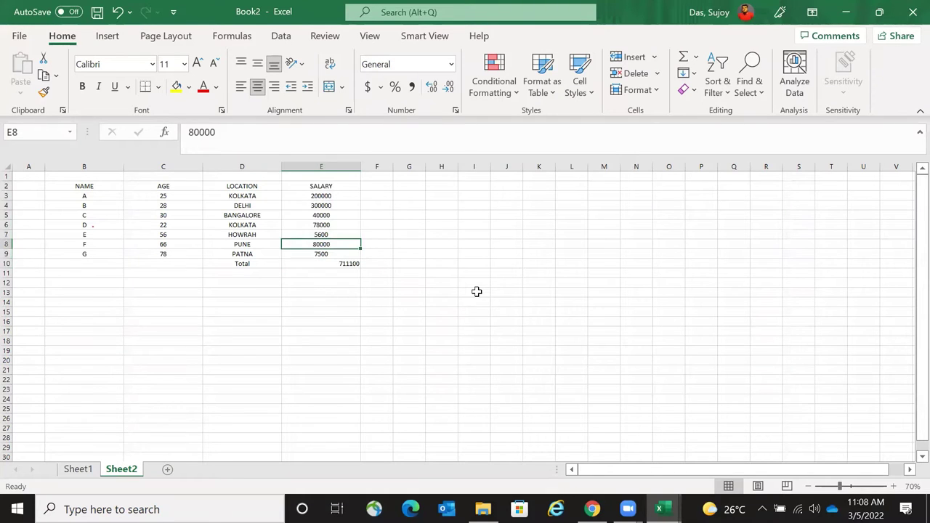
{"action": "key", "text": "Up"}
{"action": "key", "text": "Up"}
{"action": "key", "text": "Up"}
{"action": "key", "text": "Up"}
{"action": "key", "text": "Up"}
{"action": "key", "text": "ctrl+shift+Down"}
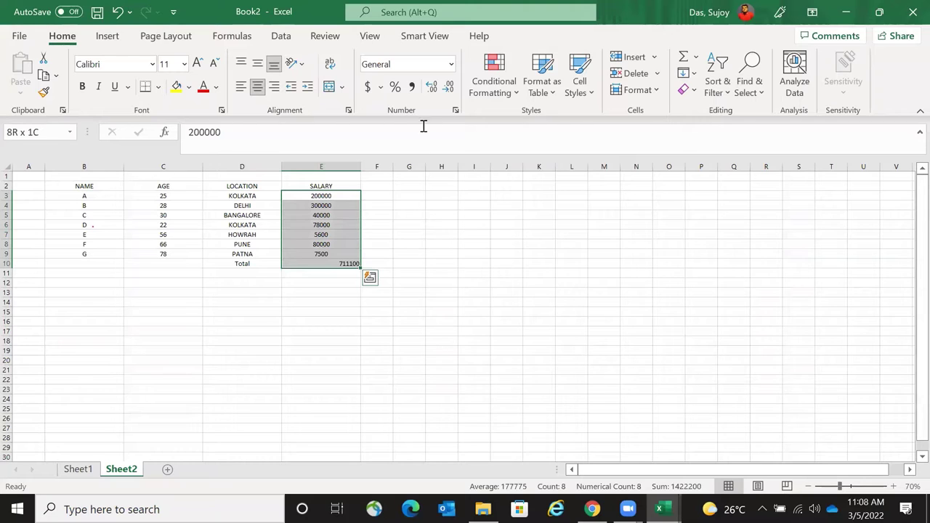
{"action": "left_click_drag", "start_coordinate": [327, 196], "coordinate": [330, 261]}
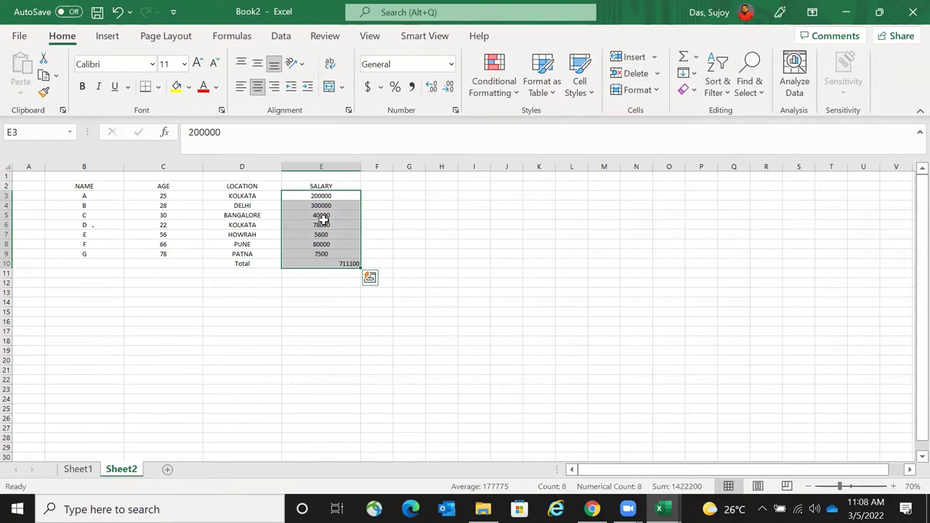
{"action": "left_click", "coordinate": [411, 89]}
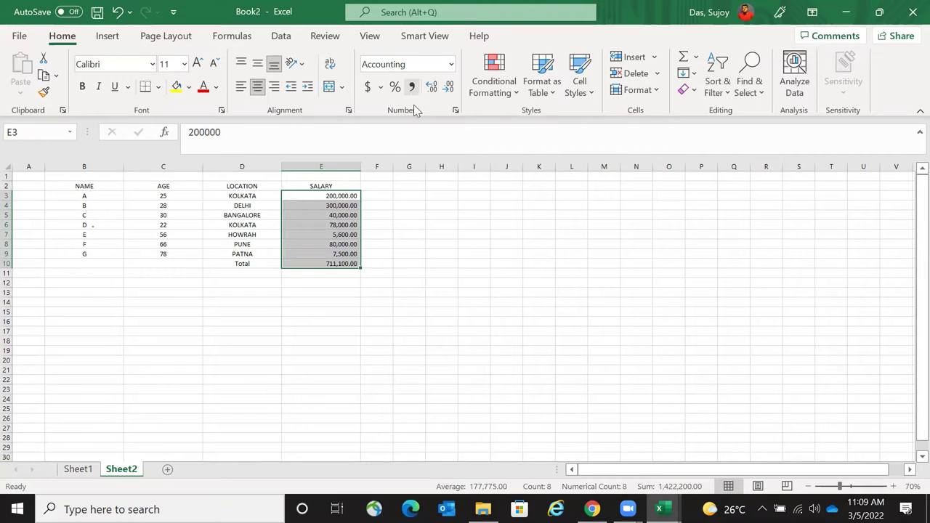
{"action": "left_click", "coordinate": [391, 208]}
{"action": "left_click", "coordinate": [340, 193]}
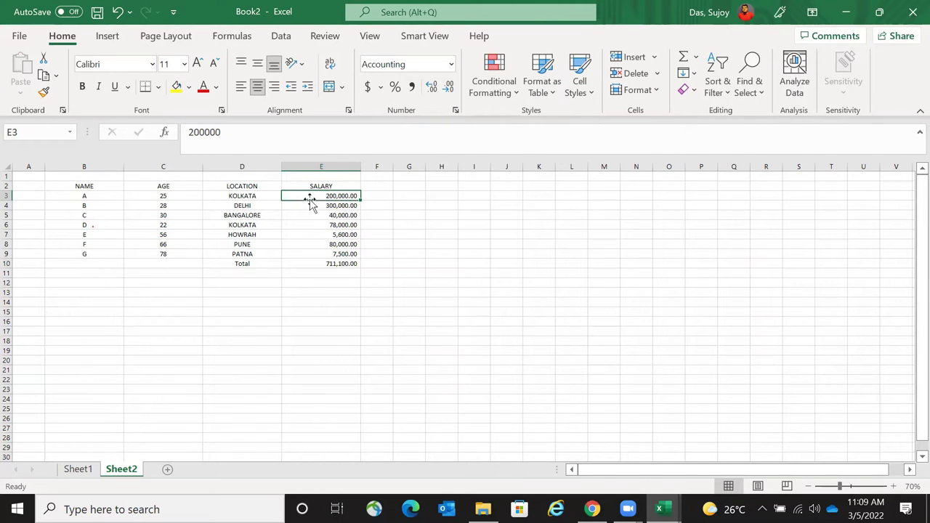
{"action": "left_click_drag", "start_coordinate": [304, 196], "coordinate": [309, 263]}
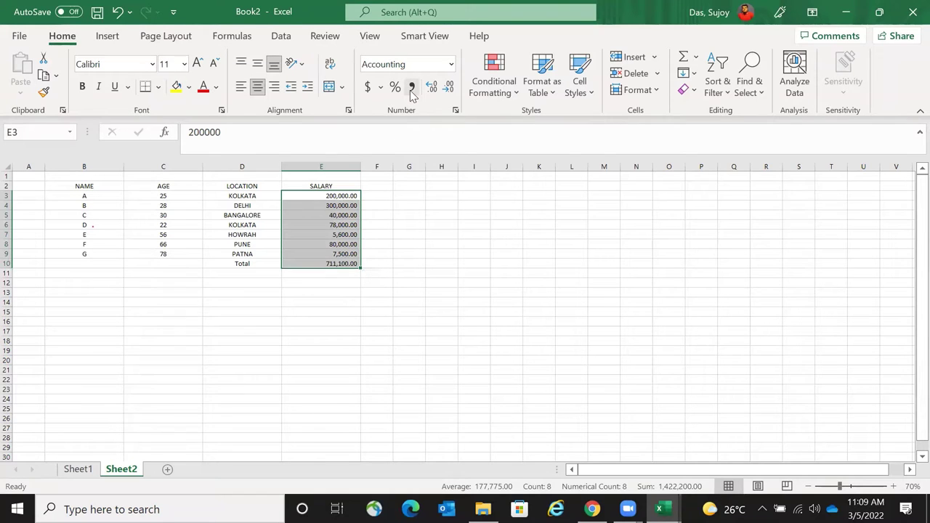
{"action": "left_click", "coordinate": [446, 301]}
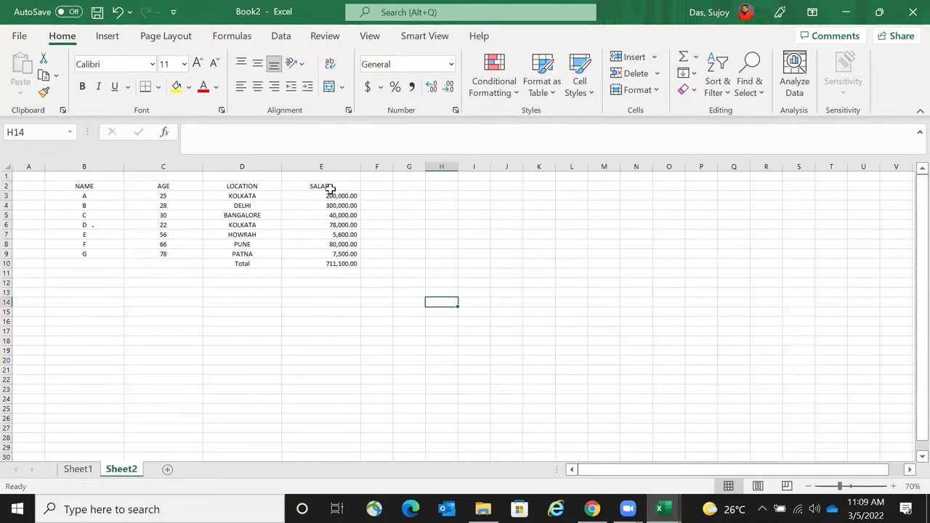
{"action": "left_click_drag", "start_coordinate": [323, 198], "coordinate": [329, 265]}
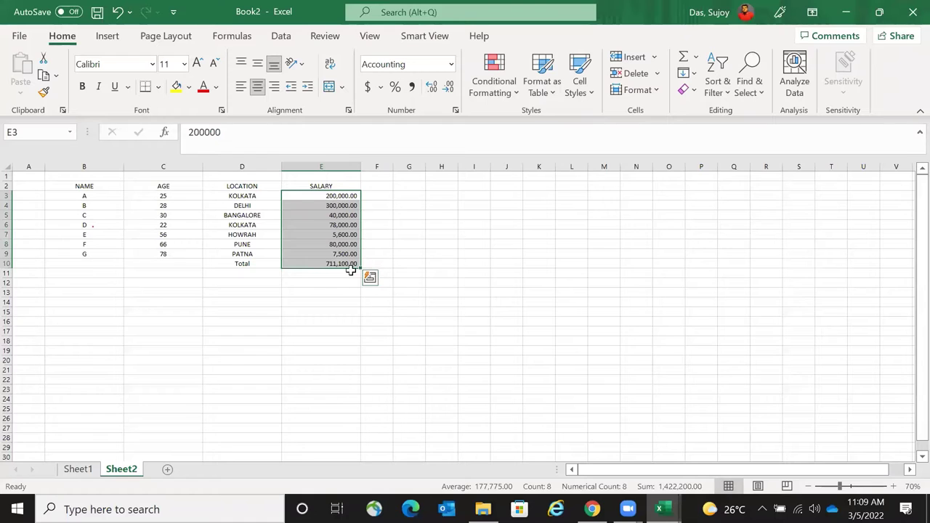
{"action": "left_click_drag", "start_coordinate": [337, 264], "coordinate": [313, 261]}
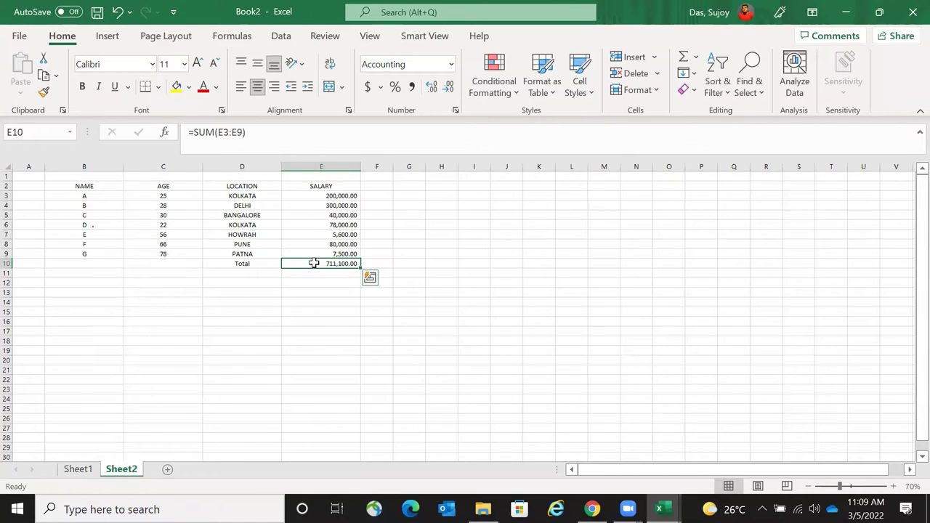
{"action": "left_click_drag", "start_coordinate": [322, 196], "coordinate": [329, 255]}
{"action": "left_click", "coordinate": [328, 265]}
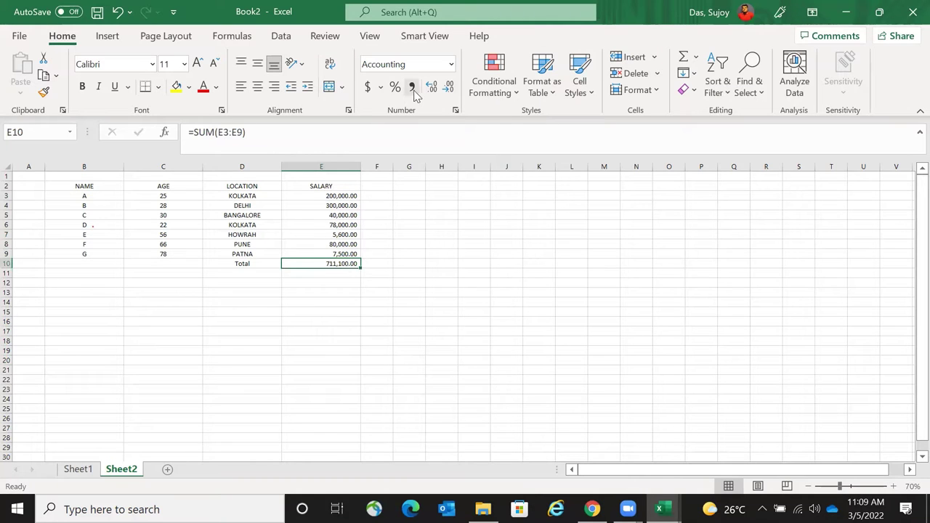
{"action": "left_click", "coordinate": [478, 329]}
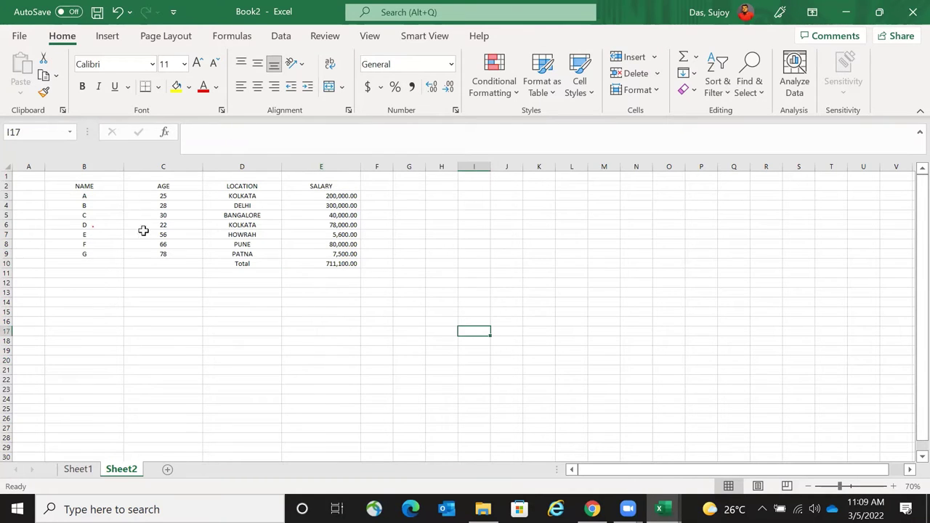
- Select the NAME values and move to the empty cell B10 below them
{"action": "left_click", "coordinate": [237, 265]}
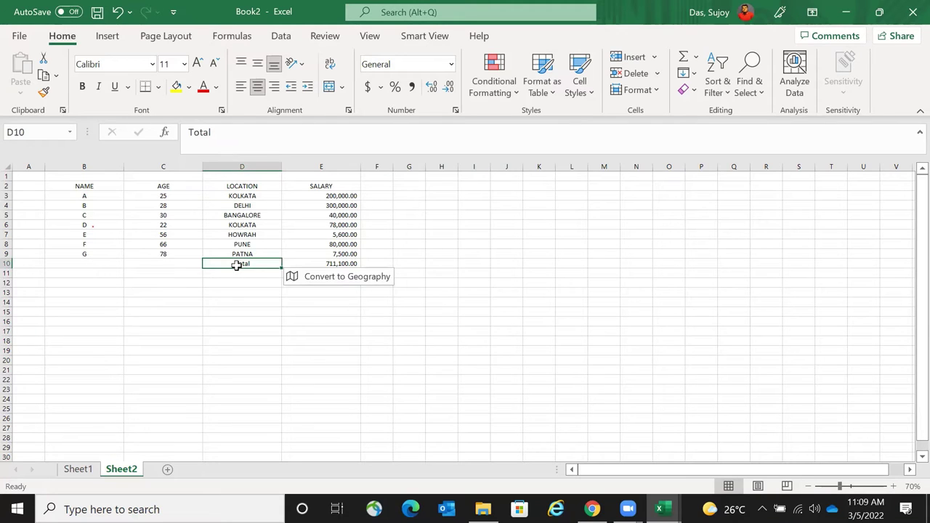
{"action": "left_click", "coordinate": [284, 266]}
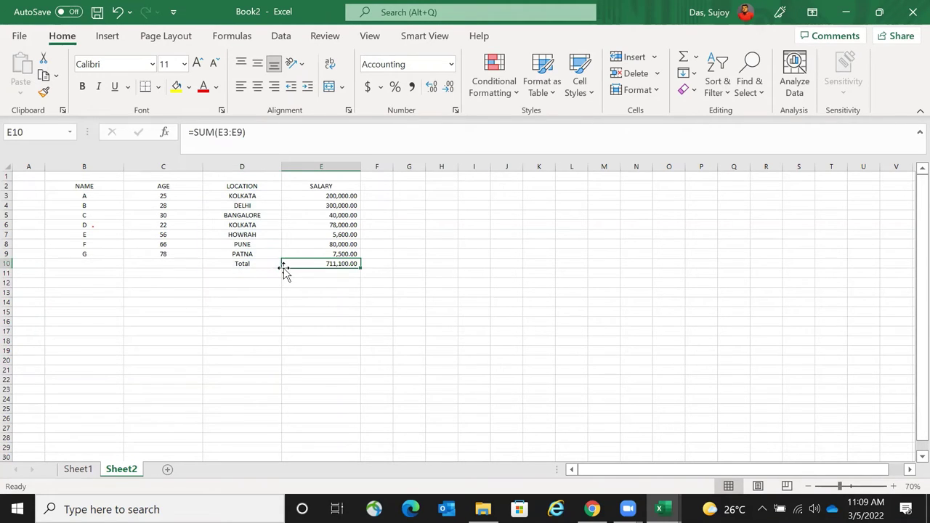
{"action": "key", "text": "Left"}
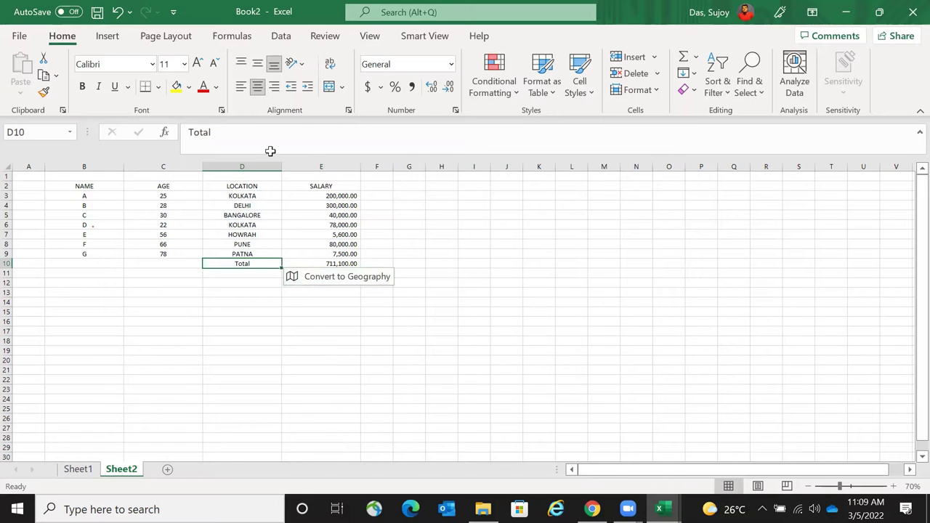
{"action": "left_click_drag", "start_coordinate": [95, 197], "coordinate": [102, 250]}
{"action": "left_click", "coordinate": [111, 195]}
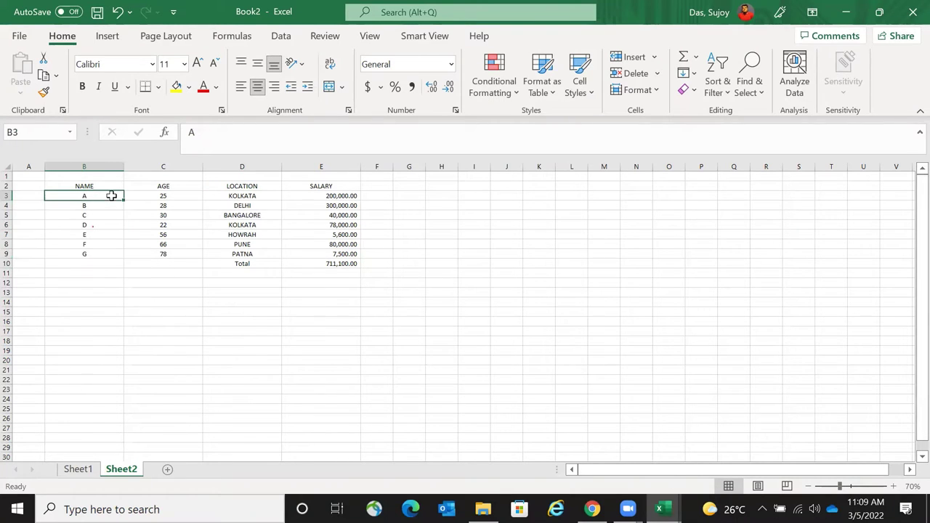
{"action": "key", "text": "shift+Down"}
{"action": "key", "text": "shift+Down"}
{"action": "key", "text": "shift+Down"}
{"action": "key", "text": "shift+Down"}
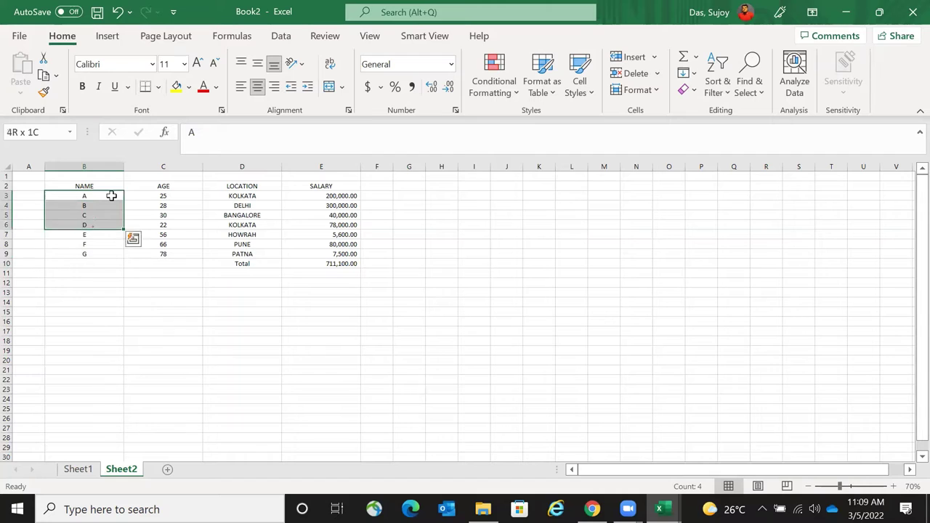
{"action": "key", "text": "Down"}
{"action": "key", "text": "Down"}
{"action": "key", "text": "Down"}
{"action": "key", "text": "Down"}
{"action": "key", "text": "Down"}
{"action": "key", "text": "Down"}
{"action": "key", "text": "Down"}
{"action": "key", "text": "Down"}
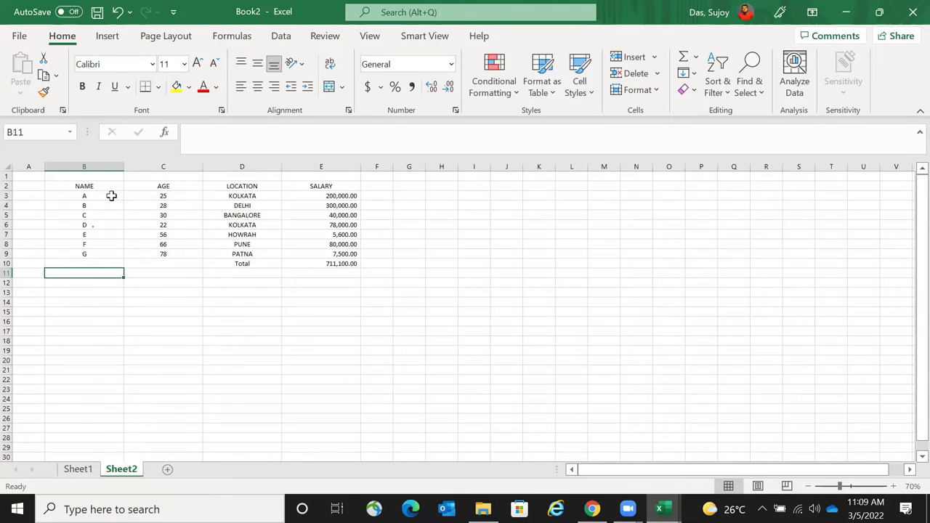
{"action": "key", "text": "Up"}
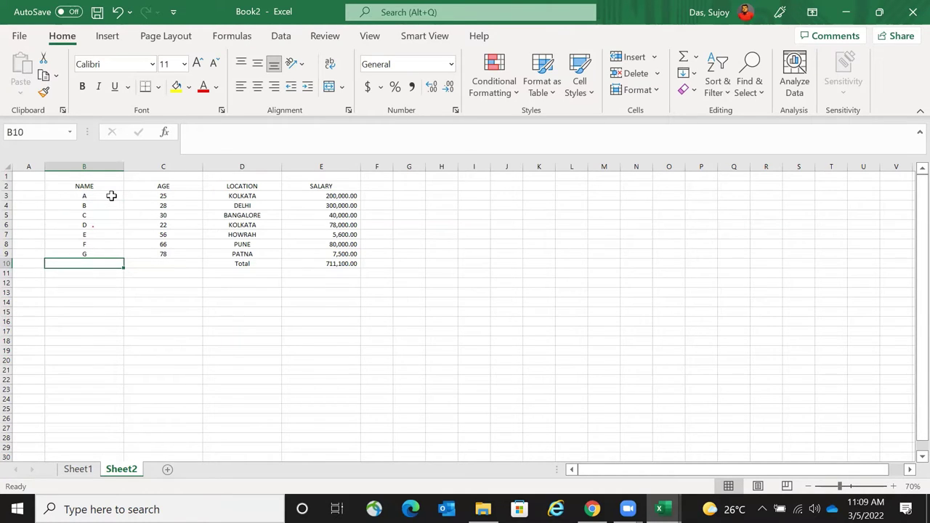
- Enter =COUNT(B3:B9) in B10 and inspect the formula
{"action": "type", "text": "="}
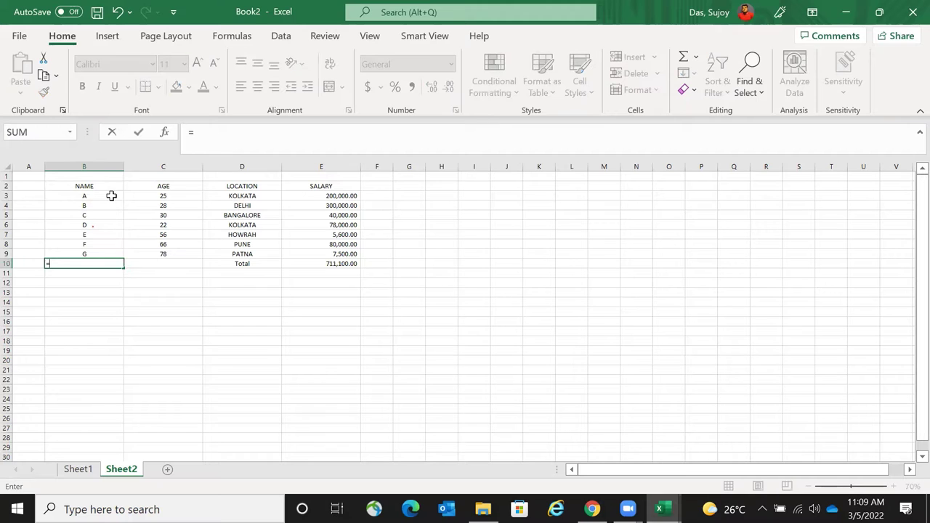
{"action": "type", "text": "county"}
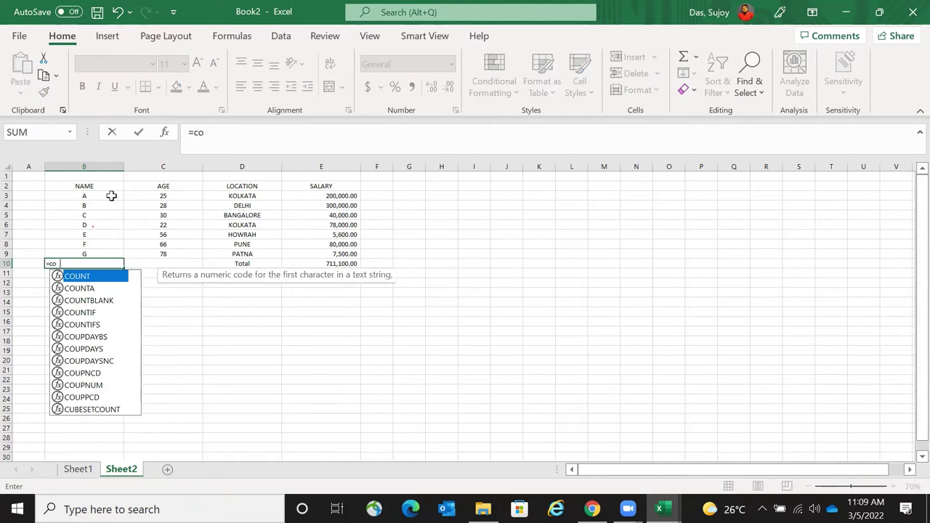
{"action": "key", "text": "BackSpace"}
{"action": "key", "text": "BackSpace"}
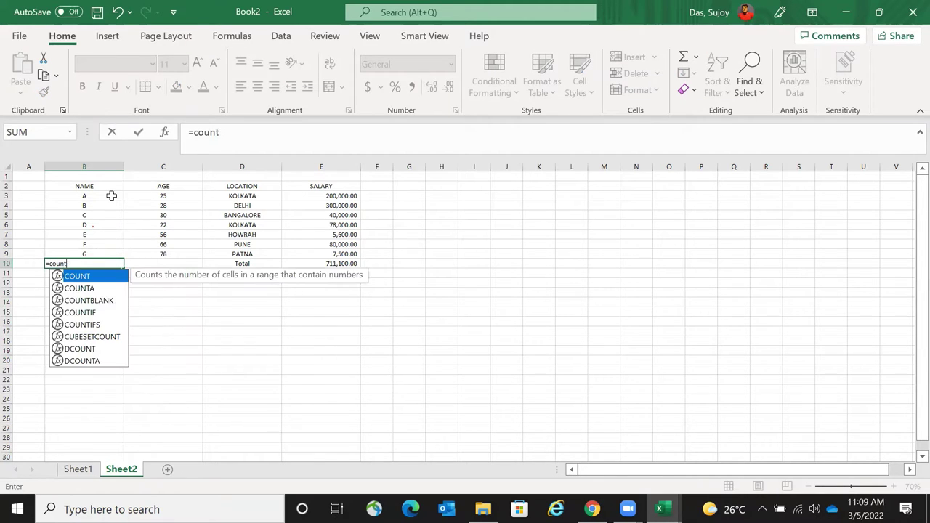
{"action": "type", "text": "("}
{"action": "key", "text": "Up"}
{"action": "key", "text": "shift+Up"}
{"action": "key", "text": "shift+Up"}
{"action": "key", "text": "shift+Up"}
{"action": "key", "text": "shift+Up"}
{"action": "key", "text": "shift+Up"}
{"action": "key", "text": "shift+Up"}
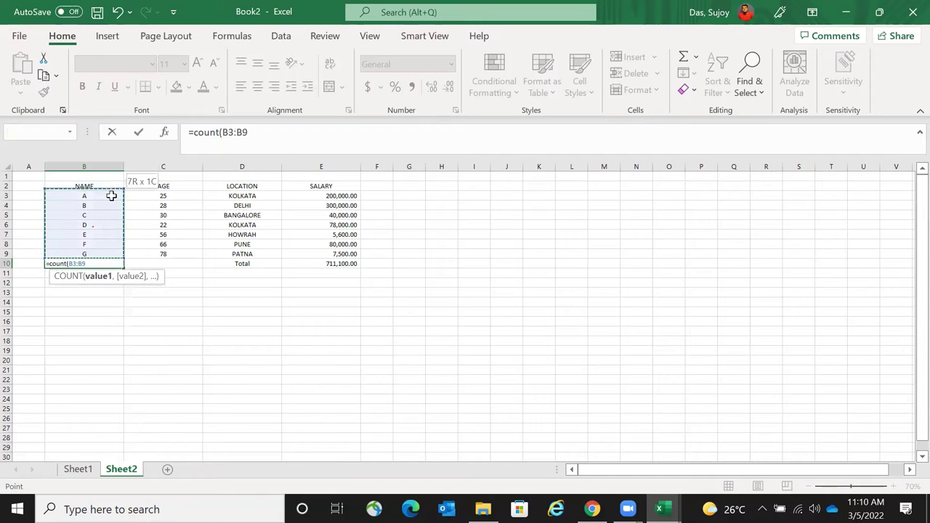
{"action": "key", "text": "Return"}
{"action": "key", "text": "Up"}
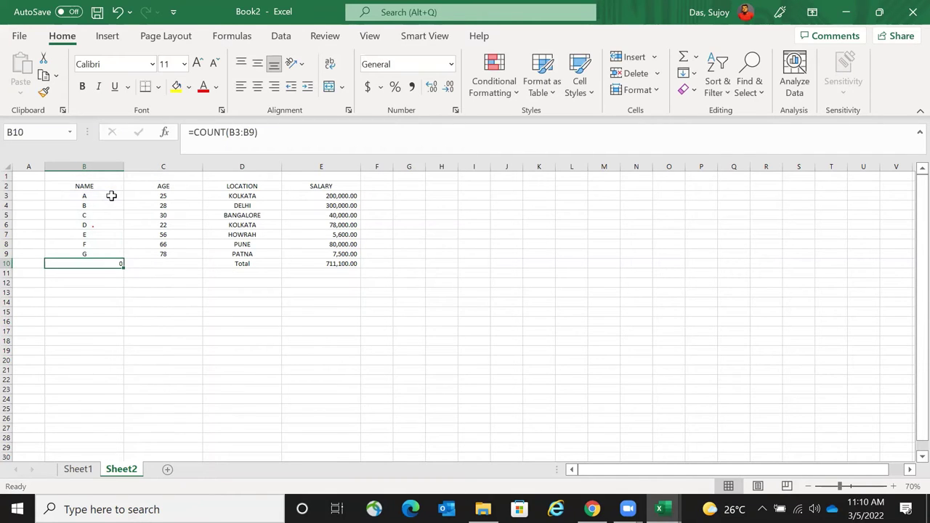
{"action": "key", "text": "F2"}
{"action": "key", "text": "Escape"}
- Enter =COUNT(C3:C9) in C10, returning 7 ages
{"action": "left_click", "coordinate": [185, 262]}
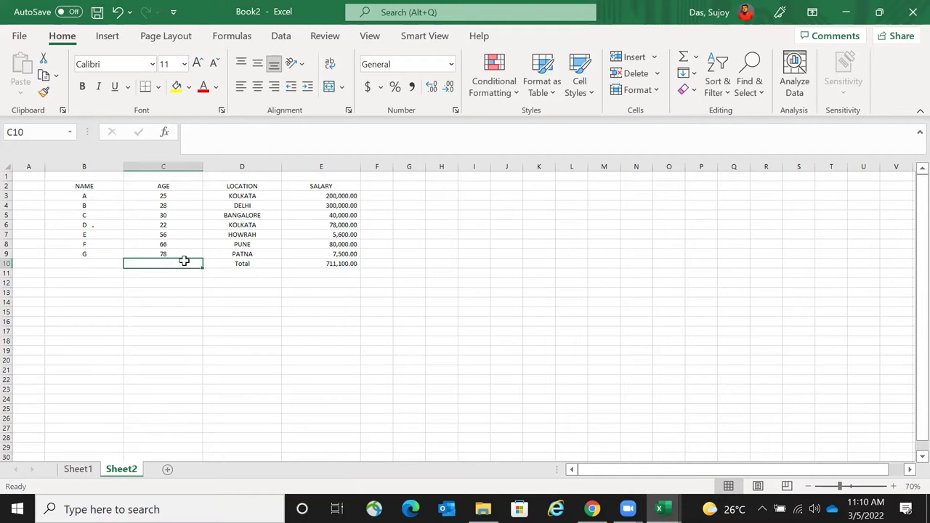
{"action": "type", "text": "=count"}
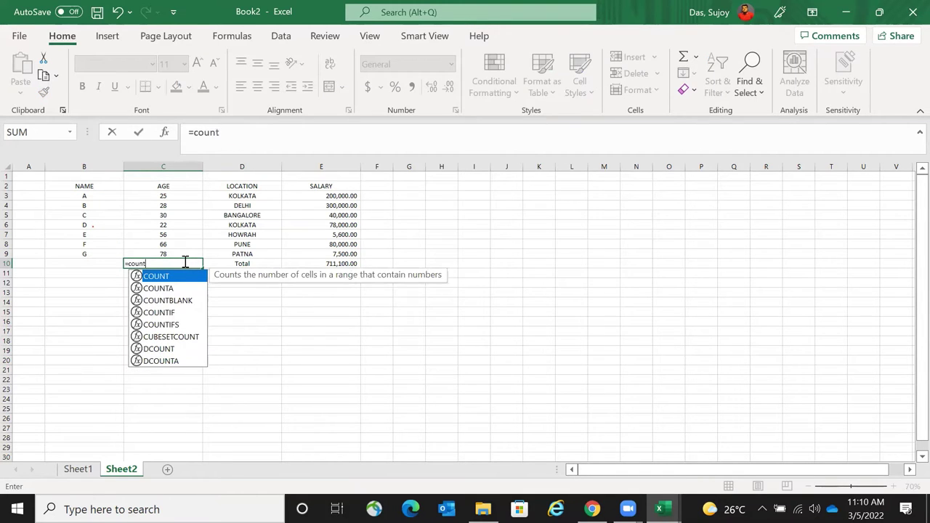
{"action": "type", "text": "("}
{"action": "key", "text": "Up"}
{"action": "key", "text": "shift+Up"}
{"action": "key", "text": "shift+Up"}
{"action": "key", "text": "shift+Up"}
{"action": "key", "text": "shift+Up"}
{"action": "key", "text": "shift+Up"}
{"action": "key", "text": "shift+Up"}
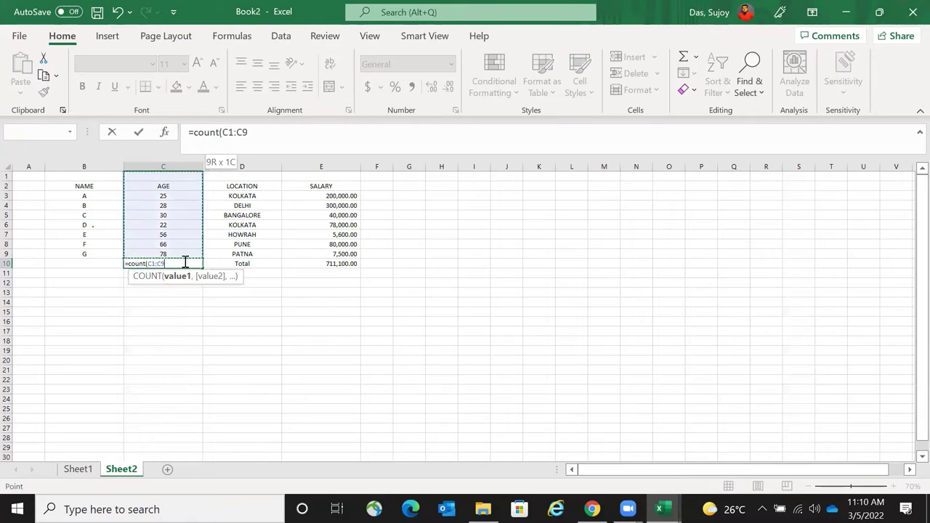
{"action": "key", "text": "Return"}
{"action": "left_click", "coordinate": [184, 261]}
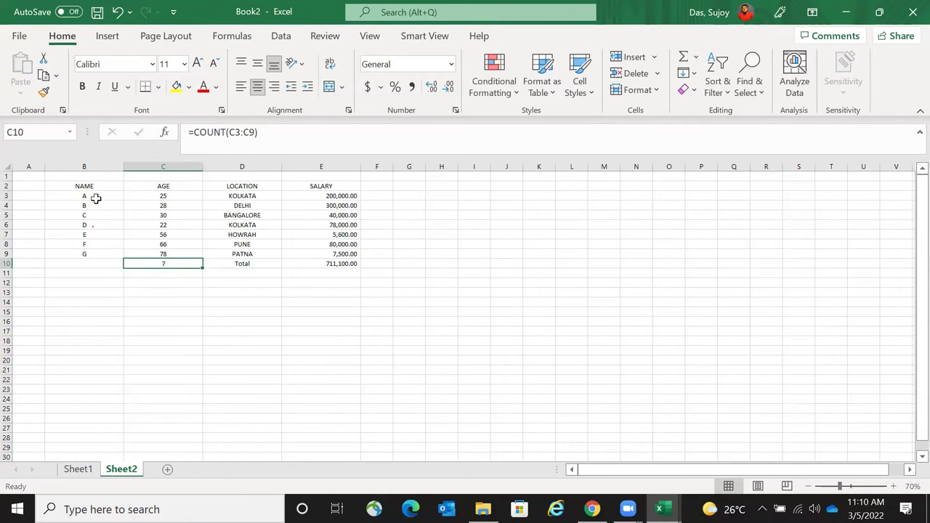
{"action": "left_click_drag", "start_coordinate": [95, 197], "coordinate": [96, 264]}
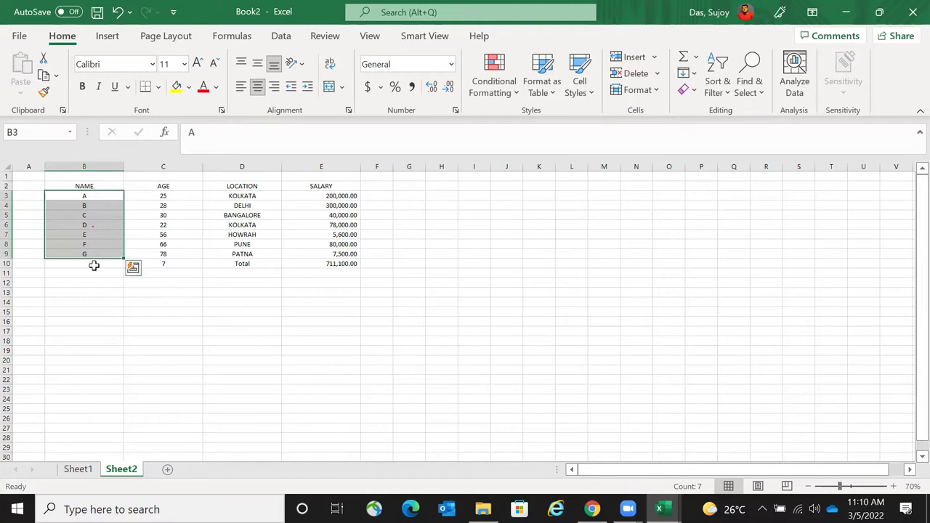
- Compare the B3:B9 and C3:C9 counts, then delete the COUNT formula from C10
{"action": "left_click", "coordinate": [94, 263]}
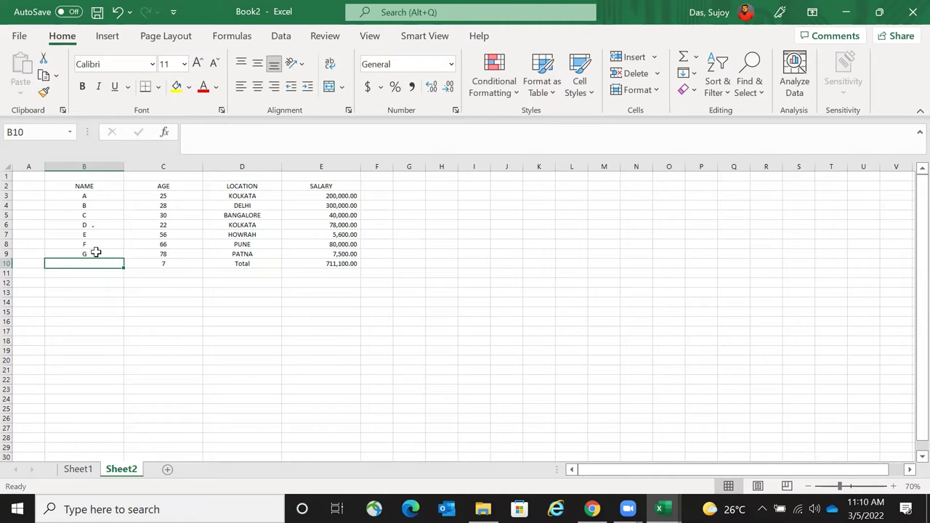
{"action": "left_click", "coordinate": [164, 262]}
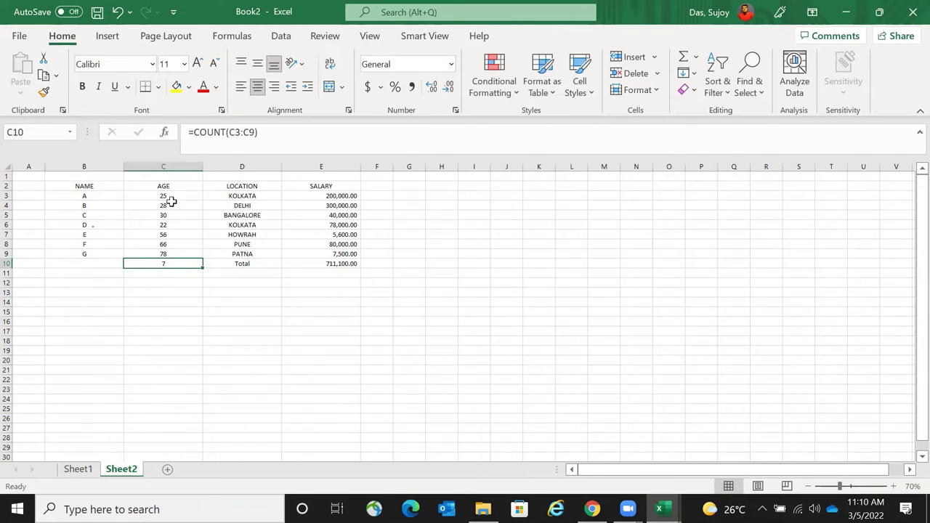
{"action": "left_click_drag", "start_coordinate": [175, 192], "coordinate": [179, 252]}
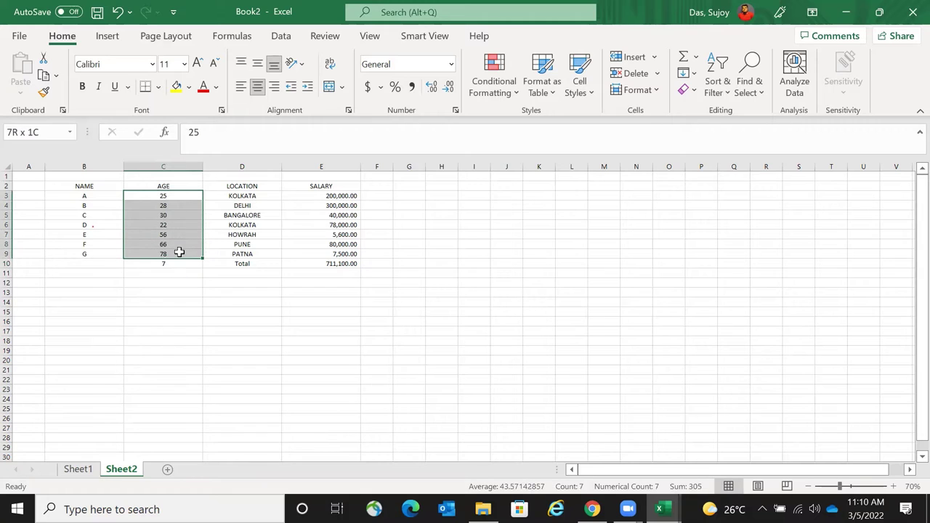
{"action": "left_click", "coordinate": [155, 266]}
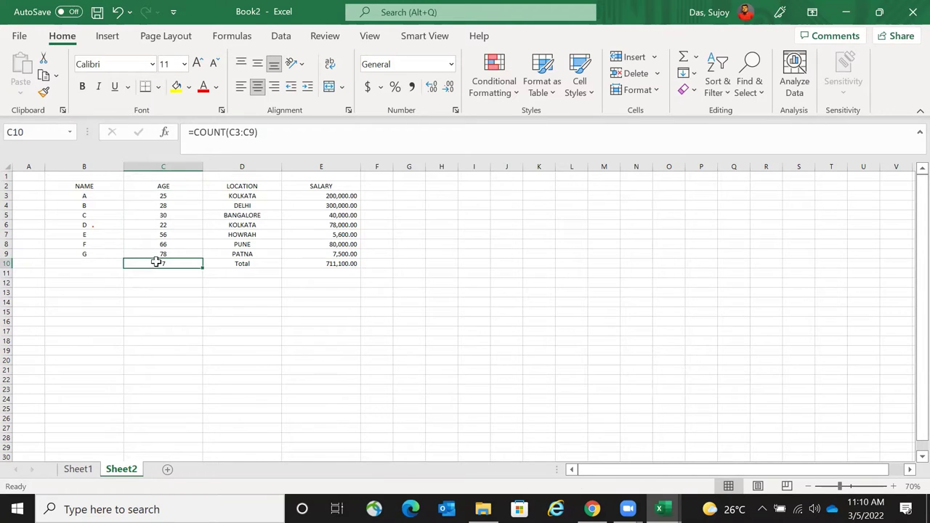
{"action": "left_click_drag", "start_coordinate": [93, 193], "coordinate": [98, 252]}
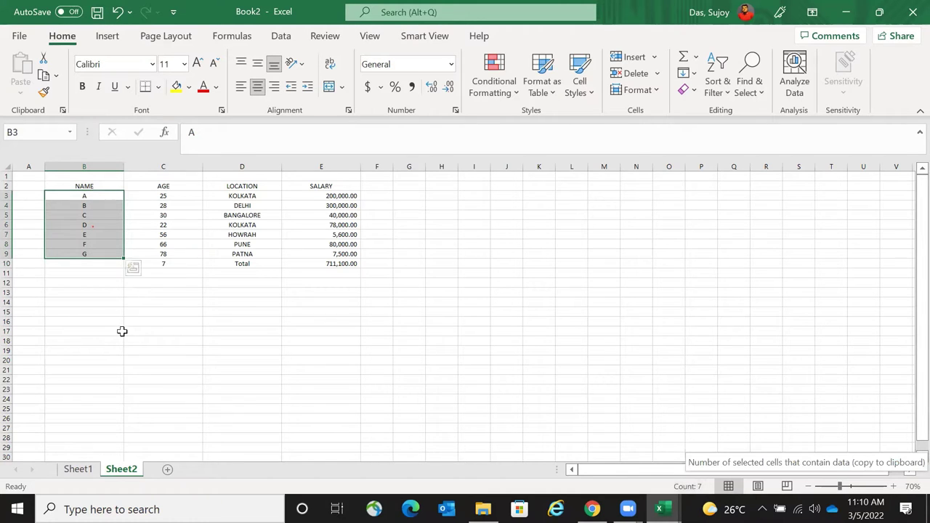
{"action": "left_click", "coordinate": [178, 262]}
{"action": "key", "text": "Delete"}
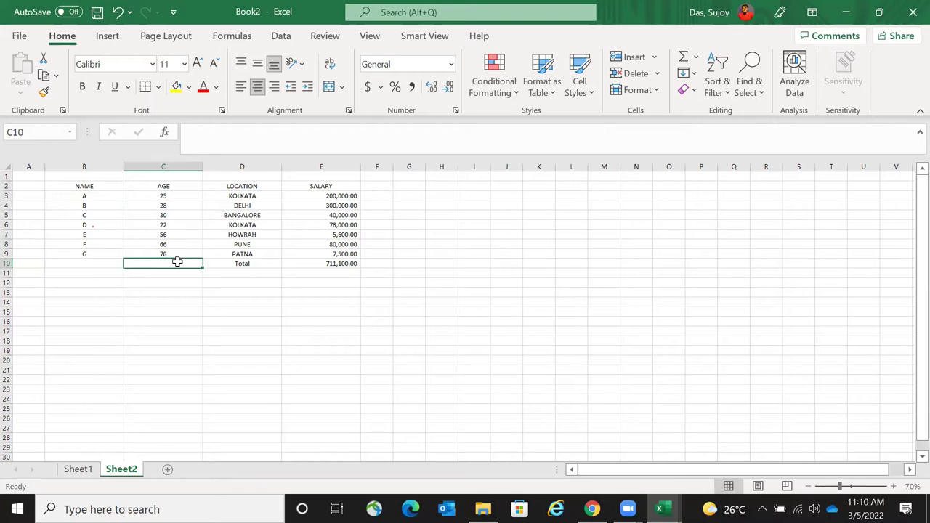
{"action": "left_click", "coordinate": [97, 197]}
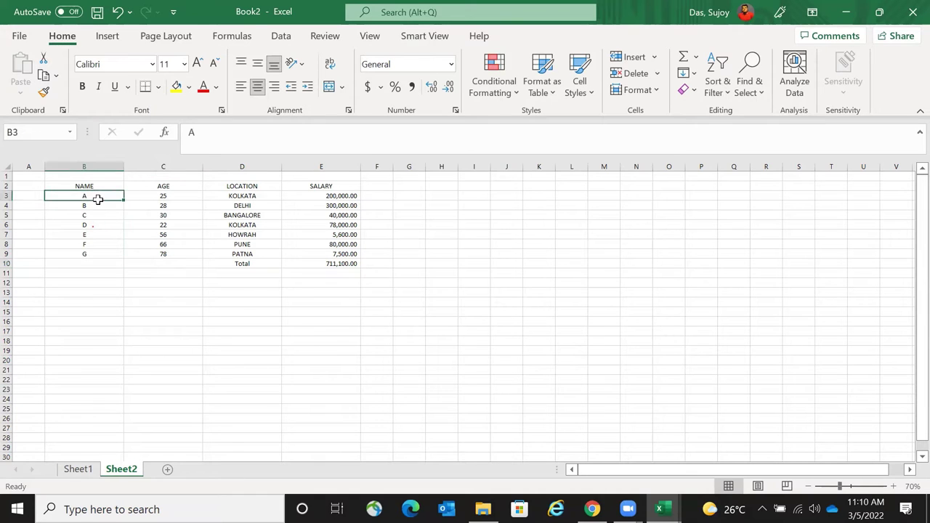
- Copy the seven data rows and paste them at B10, B17 and B24
{"action": "left_click_drag", "start_coordinate": [97, 216], "coordinate": [333, 254]}
{"action": "key", "text": "ctrl+c"}
{"action": "left_click", "coordinate": [95, 262]}
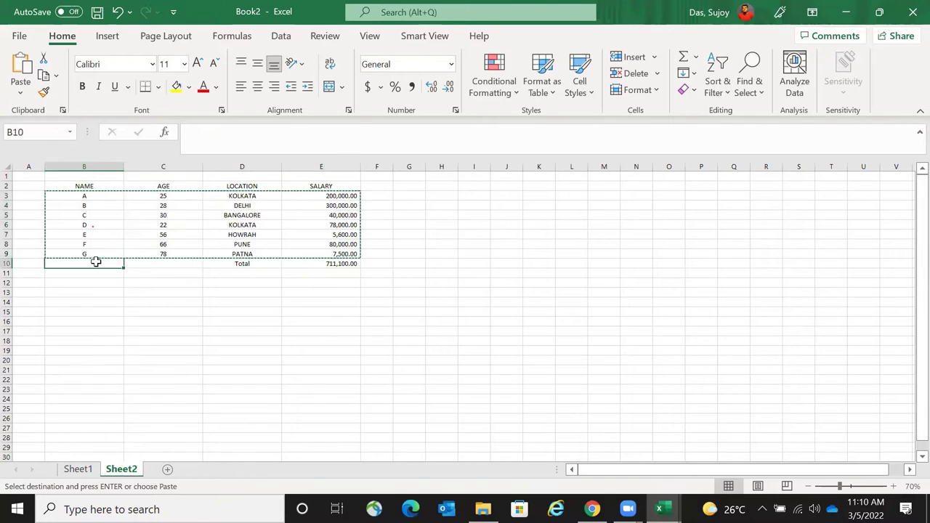
{"action": "key", "text": "ctrl+v"}
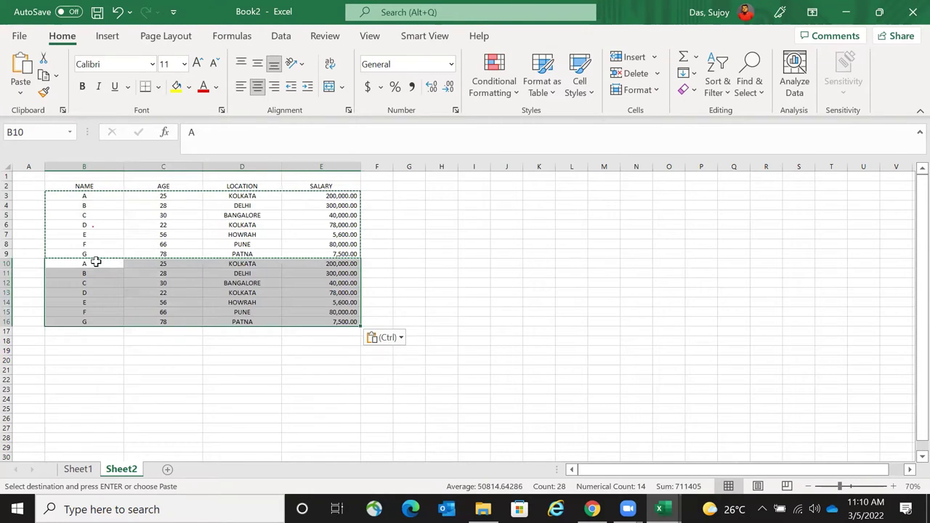
{"action": "left_click", "coordinate": [95, 331]}
{"action": "key", "text": "ctrl+v"}
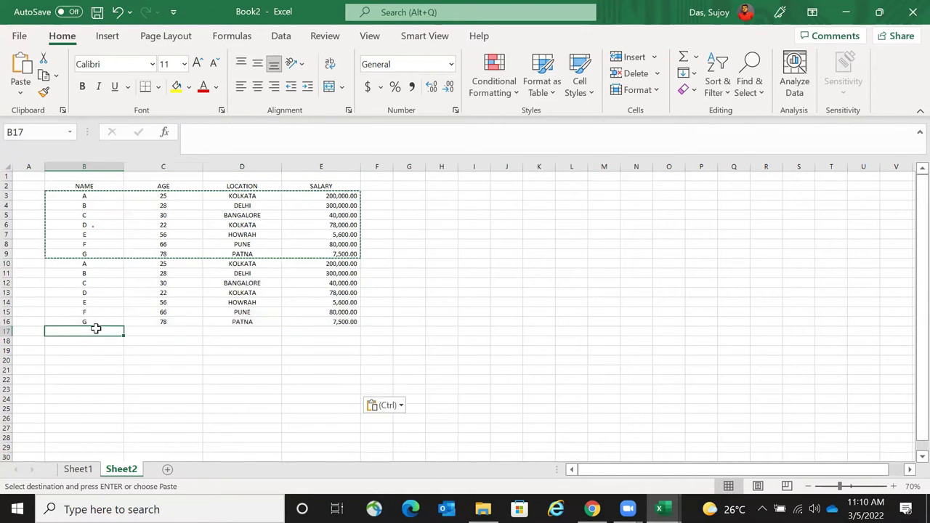
{"action": "left_click", "coordinate": [86, 398]}
{"action": "key", "text": "ctrl+v"}
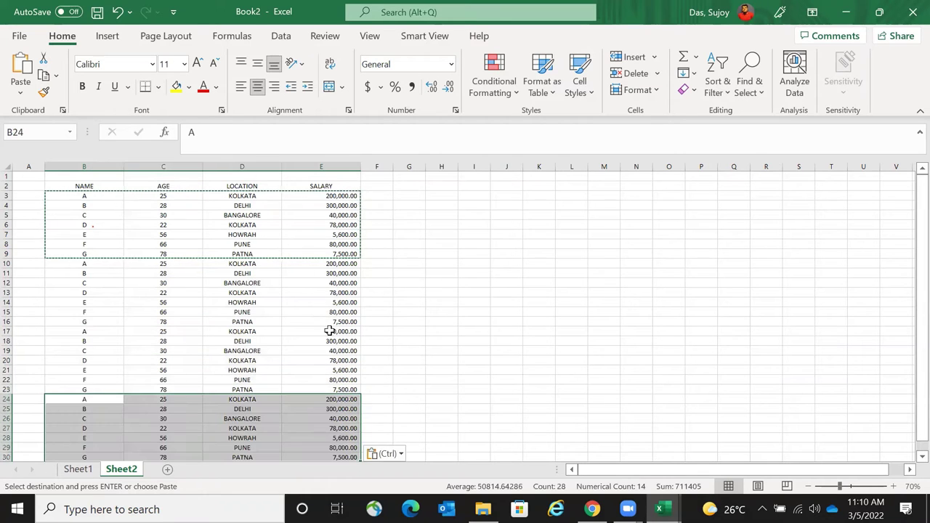
{"action": "key", "text": "Escape"}
- Select the NAME and AGE values down to row 30 and check quick analysis
{"action": "left_click", "coordinate": [88, 198]}
{"action": "key", "text": "ctrl+shift+Down"}
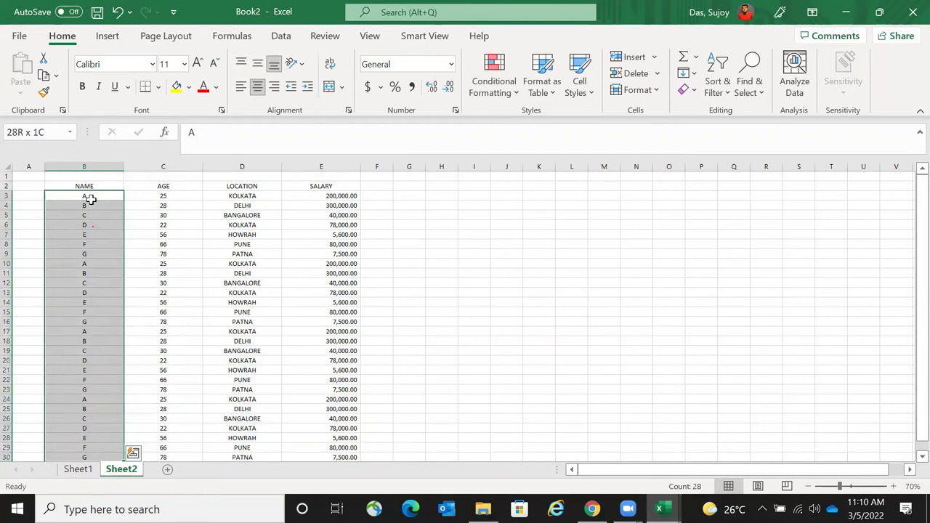
{"action": "key", "text": "Right"}
{"action": "key", "text": "ctrl+shift+Down"}
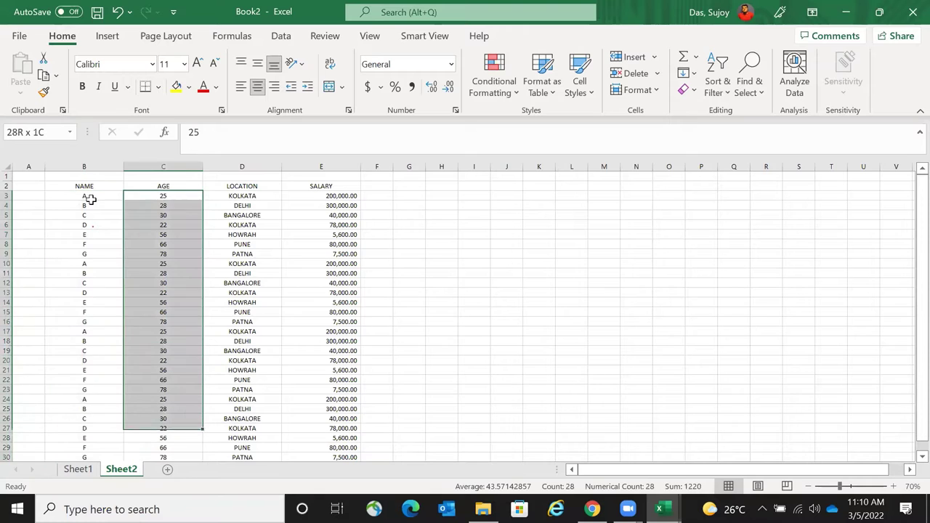
{"action": "scroll", "coordinate": [240, 278], "scroll_direction": "down", "scroll_amount": 1}
{"action": "scroll", "coordinate": [240, 279], "scroll_direction": "down", "scroll_amount": 10}
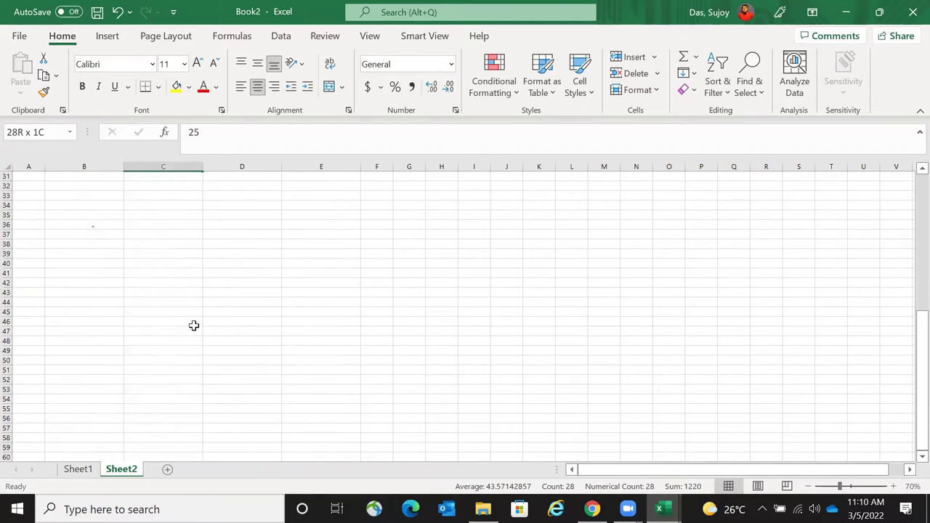
{"action": "scroll", "coordinate": [170, 363], "scroll_direction": "up", "scroll_amount": 10}
{"action": "scroll", "coordinate": [146, 195], "scroll_direction": "up", "scroll_amount": 1}
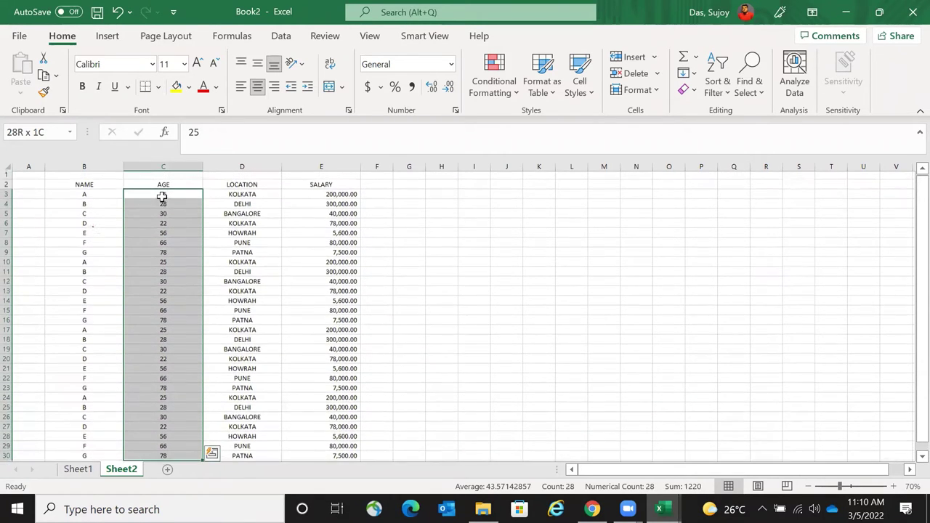
{"action": "key", "text": "ctrl+q"}
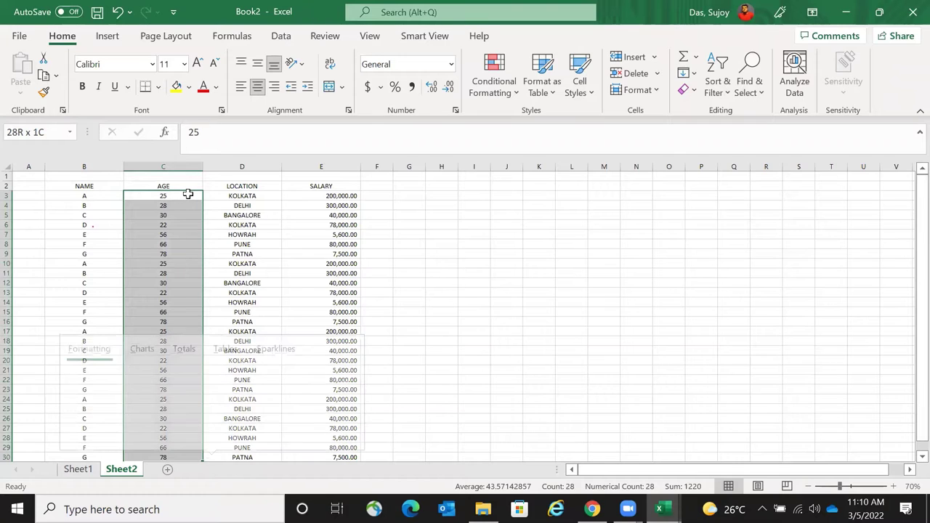
{"action": "key", "text": "Escape"}
- Move from the first name up to the NAME heading and across to SALARY
{"action": "key", "text": "Right"}
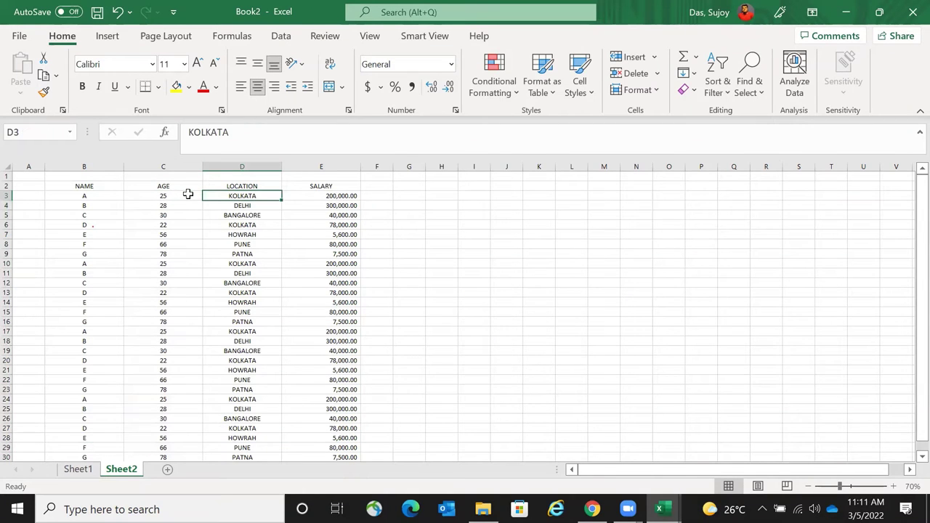
{"action": "key", "text": "Left"}
{"action": "key", "text": "Left"}
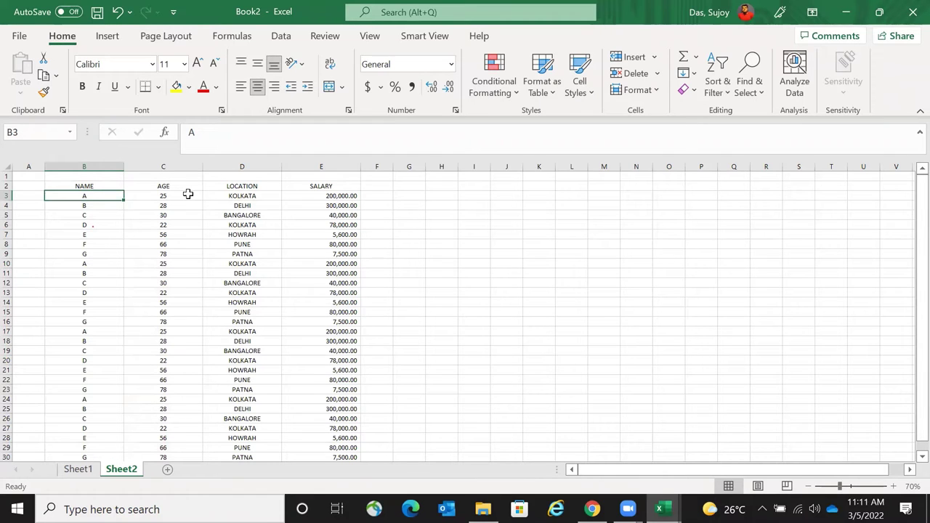
{"action": "key", "text": "Down"}
{"action": "key", "text": "Up"}
{"action": "key", "text": "Up"}
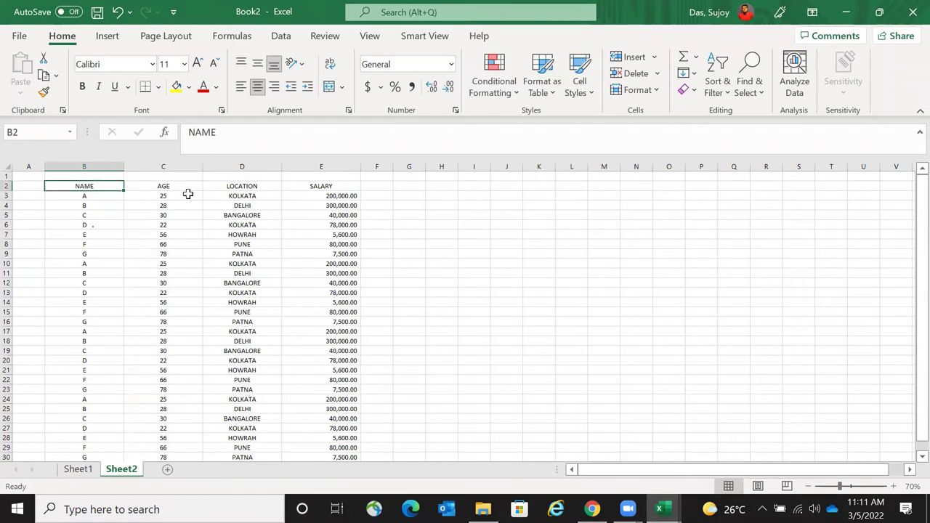
{"action": "key", "text": "Right"}
{"action": "key", "text": "Right"}
{"action": "key", "text": "Right"}
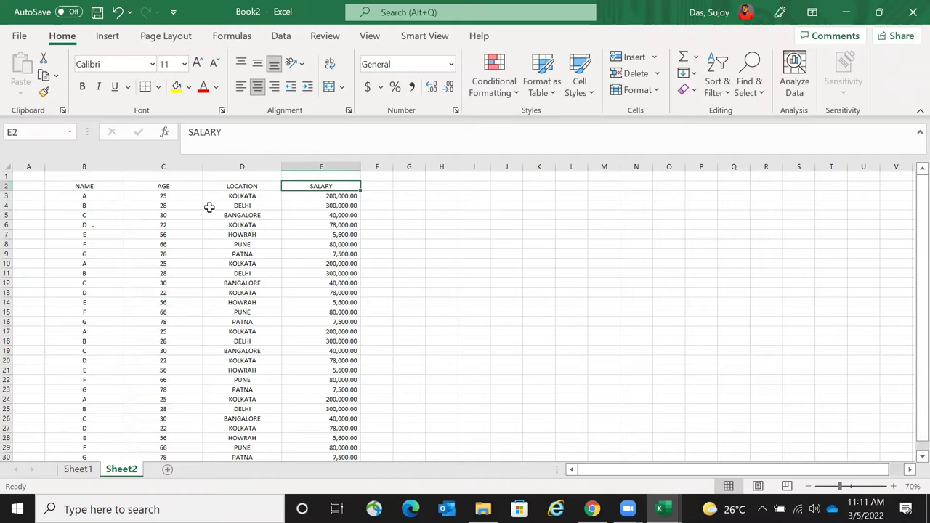
- Try a trial E30+E29 formula in E31, then clear it
{"action": "key", "text": "ctrl+shift+Down"}
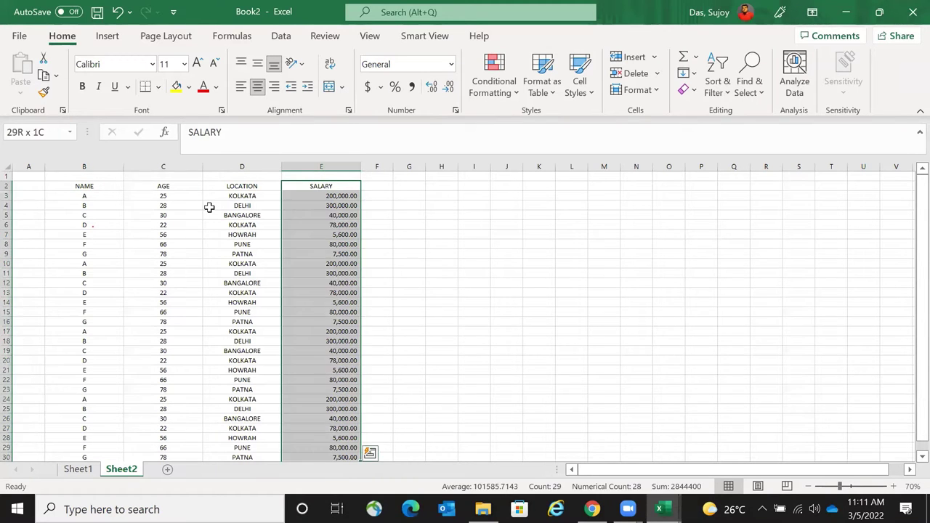
{"action": "key", "text": "ctrl+Down"}
{"action": "key", "text": "Down"}
{"action": "key", "text": "Down"}
{"action": "key", "text": "Down"}
{"action": "key", "text": "Up"}
{"action": "key", "text": "Up"}
{"action": "key", "text": "Up"}
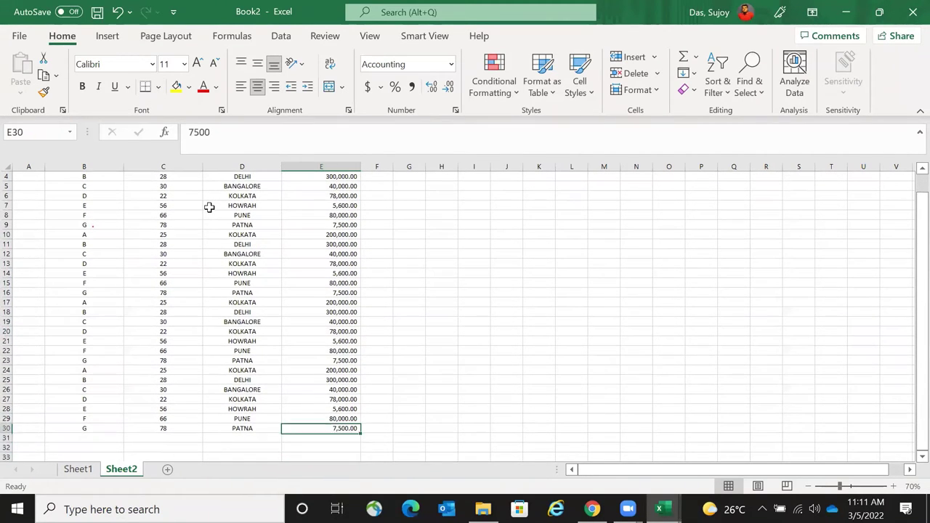
{"action": "key", "text": "Down"}
{"action": "type", "text": "="}
{"action": "key", "text": "Up"}
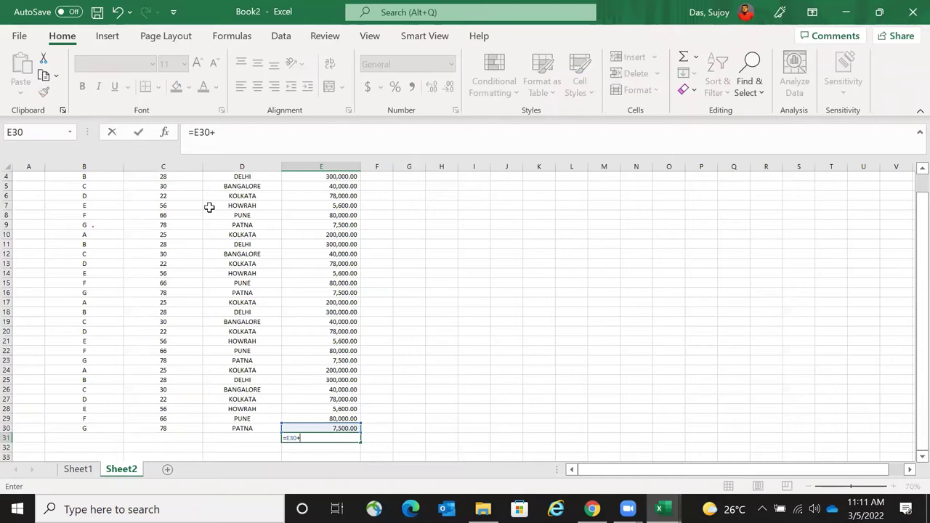
{"action": "type", "text": "+"}
{"action": "key", "text": "Up"}
{"action": "key", "text": "Up"}
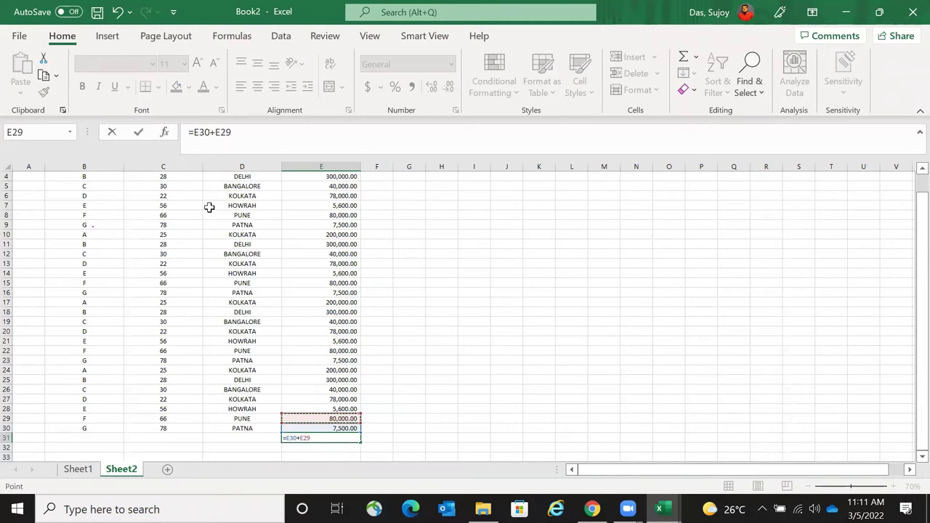
{"action": "key", "text": "Return"}
{"action": "key", "text": "Up"}
{"action": "key", "text": "Delete"}
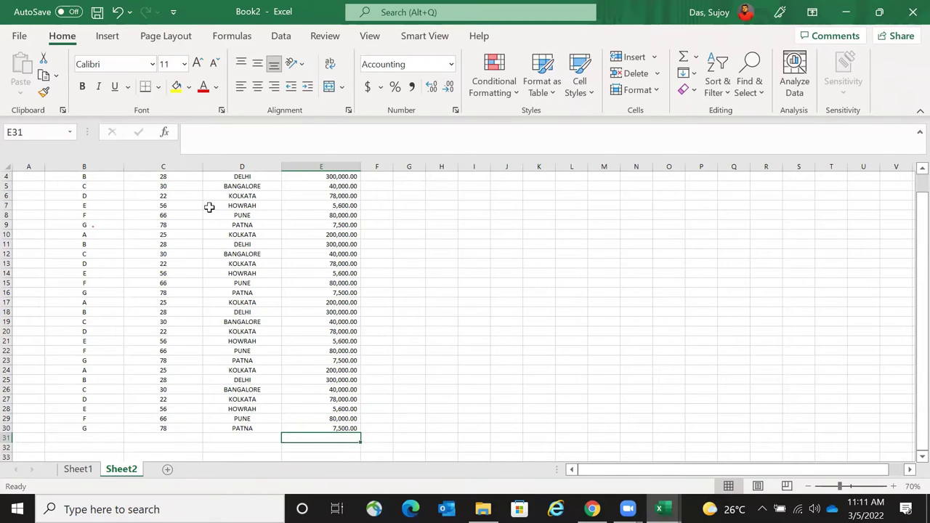
- Enter =SUM(E3:E30) in E31, totaling 2,844,400.00
{"action": "type", "text": "=sum("}
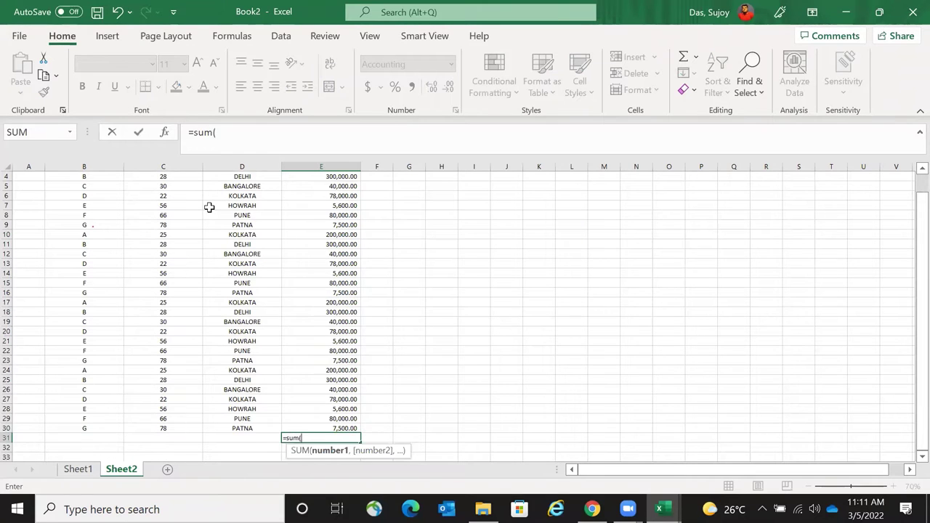
{"action": "scroll", "coordinate": [336, 193], "scroll_direction": "up", "scroll_amount": 1}
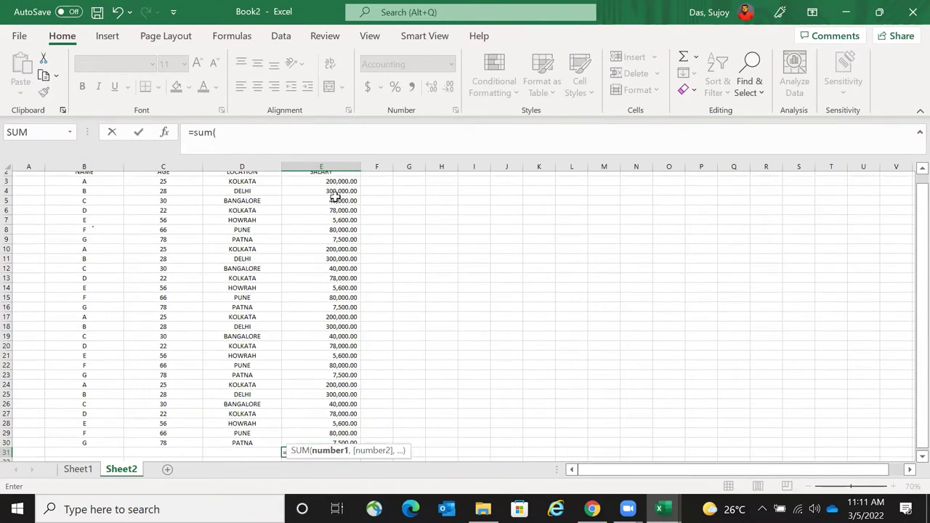
{"action": "left_click", "coordinate": [335, 195]}
{"action": "key", "text": "shift+Down"}
{"action": "key", "text": "shift+Down"}
{"action": "key", "text": "shift+Down"}
{"action": "key", "text": "shift+Down"}
{"action": "key", "text": "shift+Down"}
{"action": "key", "text": "shift+Down"}
{"action": "key", "text": "shift+Down"}
{"action": "key", "text": "shift+Down"}
{"action": "key", "text": "shift+Down"}
{"action": "key", "text": "shift+Down"}
{"action": "key", "text": "shift+Down"}
{"action": "key", "text": "shift+Down"}
{"action": "key", "text": "shift+Down"}
{"action": "key", "text": "shift+Down"}
{"action": "key", "text": "shift+Down"}
{"action": "key", "text": "shift+Down"}
{"action": "key", "text": "shift+Down"}
{"action": "key", "text": "shift+Down"}
{"action": "key", "text": "shift+Down"}
{"action": "key", "text": "shift+Down"}
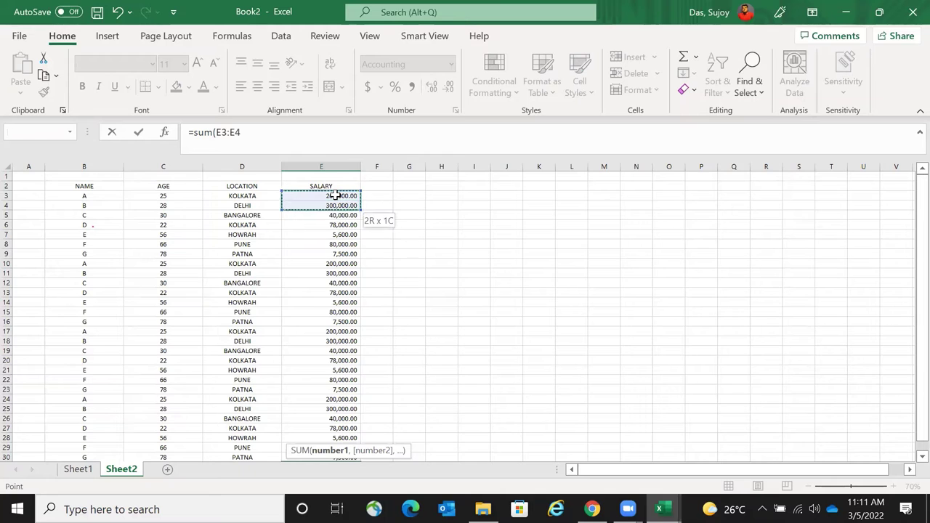
{"action": "key", "text": "shift+Down"}
{"action": "key", "text": "shift+Down"}
{"action": "key", "text": "shift+Down"}
{"action": "key", "text": "shift+Down"}
{"action": "key", "text": "shift+Down"}
{"action": "key", "text": "shift+Down"}
{"action": "key", "text": "shift+Down"}
{"action": "key", "text": "shift+Down"}
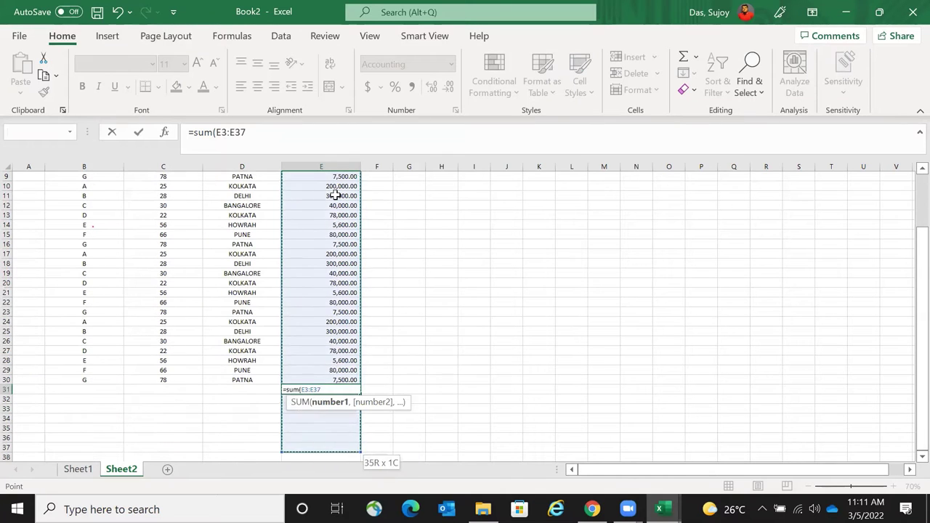
{"action": "key", "text": "shift+Up"}
{"action": "key", "text": "shift+Up"}
{"action": "key", "text": "shift+Up"}
{"action": "key", "text": "shift+Up"}
{"action": "key", "text": "shift+Up"}
{"action": "key", "text": "shift+Up"}
{"action": "key", "text": "shift+Up"}
{"action": "key", "text": "shift+Up"}
{"action": "key", "text": "Return"}
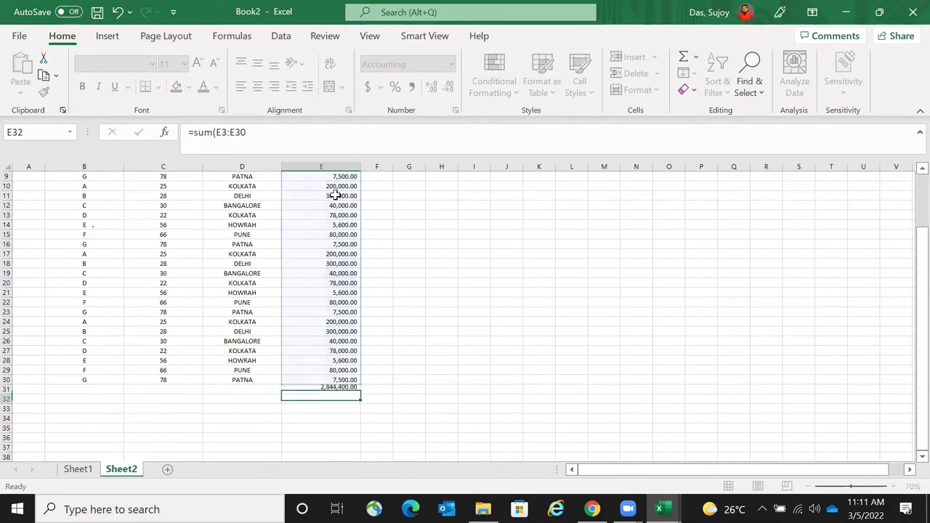
{"action": "key", "text": "Up"}
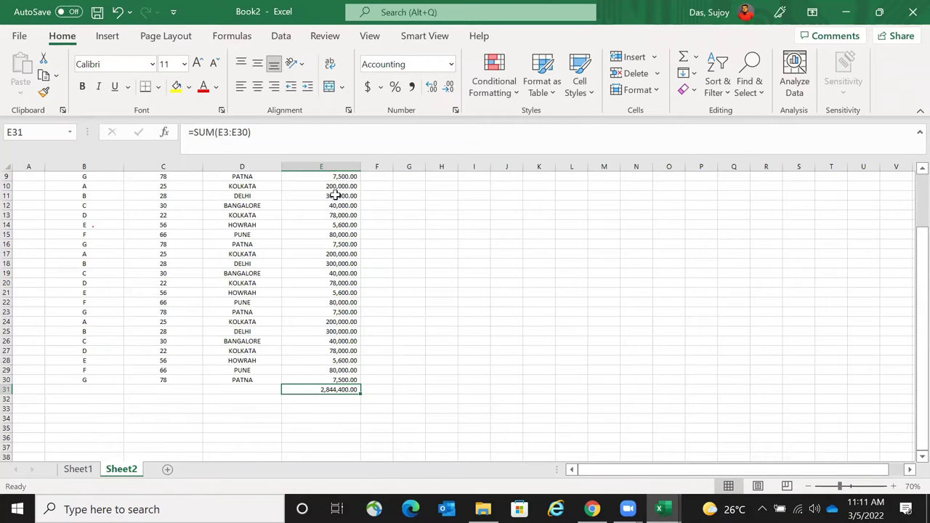
- Check the total formula and select the salary column along with its total
{"action": "key", "text": "F2"}
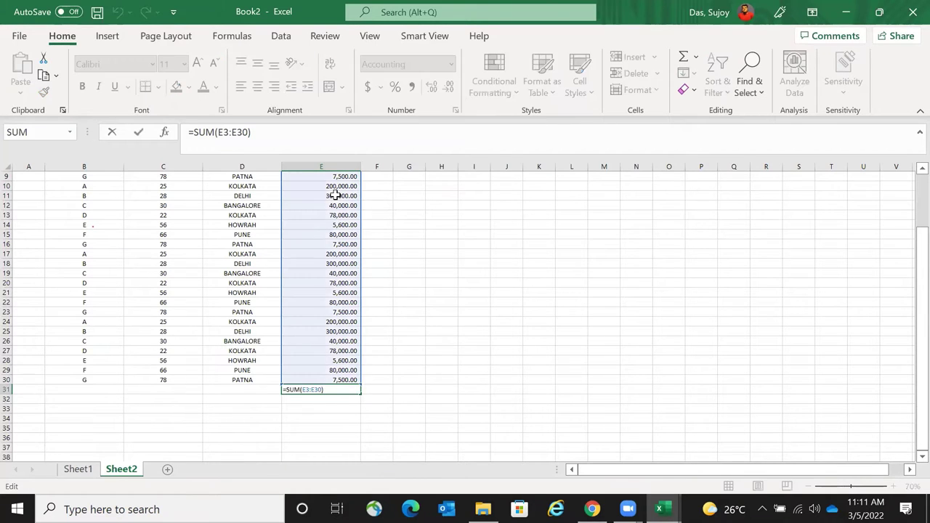
{"action": "key", "text": "Escape"}
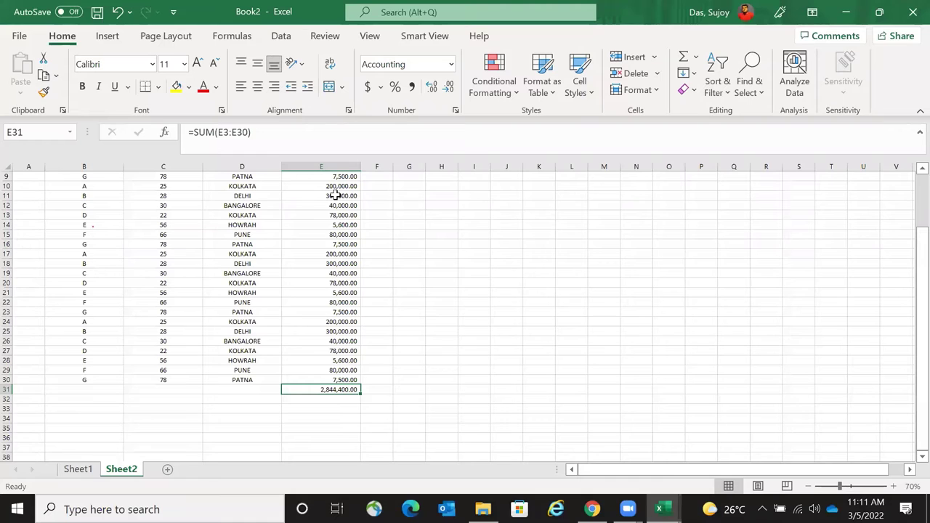
{"action": "key", "text": "Up"}
{"action": "key", "text": "ctrl+shift+Up"}
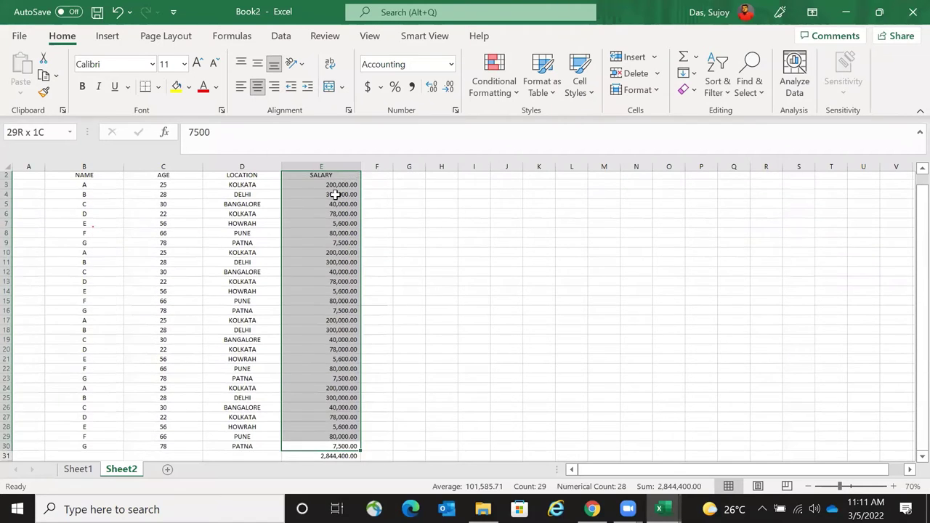
{"action": "key", "text": "Down"}
{"action": "key", "text": "Up"}
{"action": "key", "text": "ctrl+shift+Up"}
{"action": "key", "text": "ctrl+Up"}
{"action": "key", "text": "Down"}
{"action": "key", "text": "ctrl+shift+Down"}
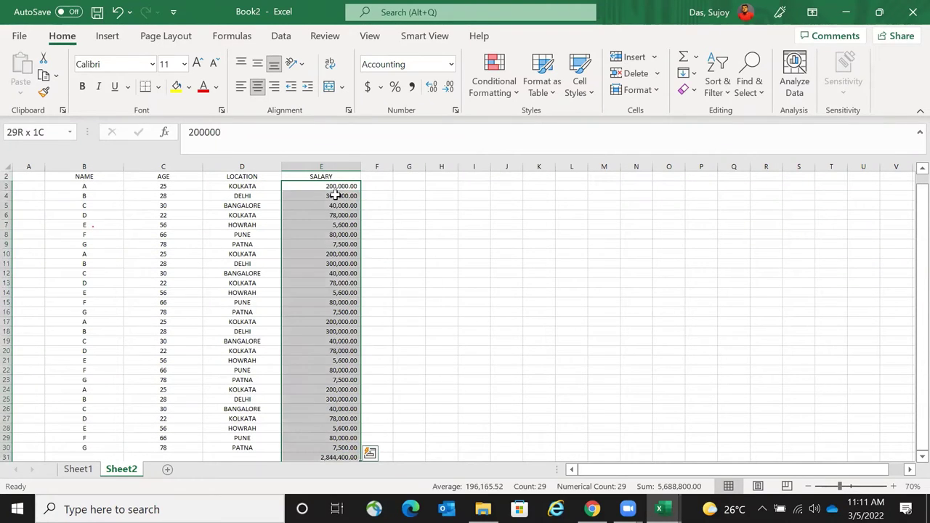
{"action": "key", "text": "ctrl+Down"}
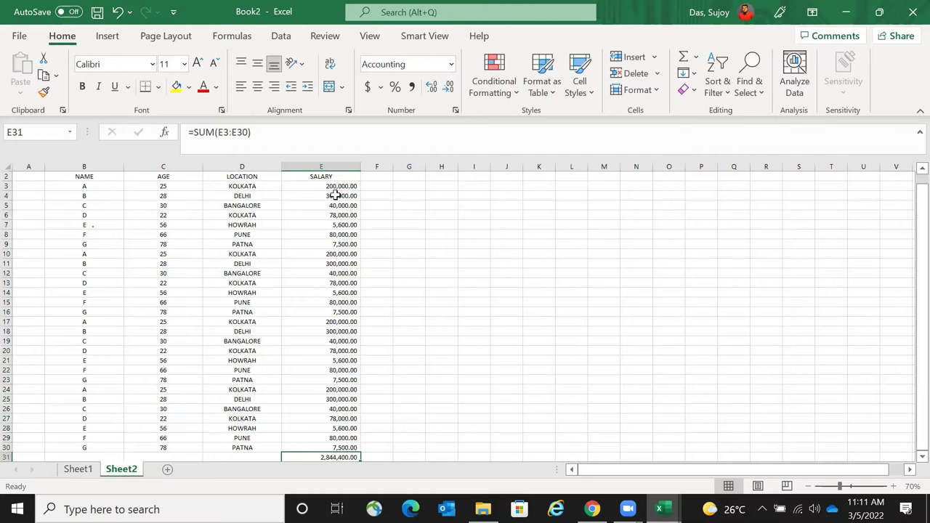
{"action": "scroll", "coordinate": [490, 318], "scroll_direction": "up", "scroll_amount": 2}
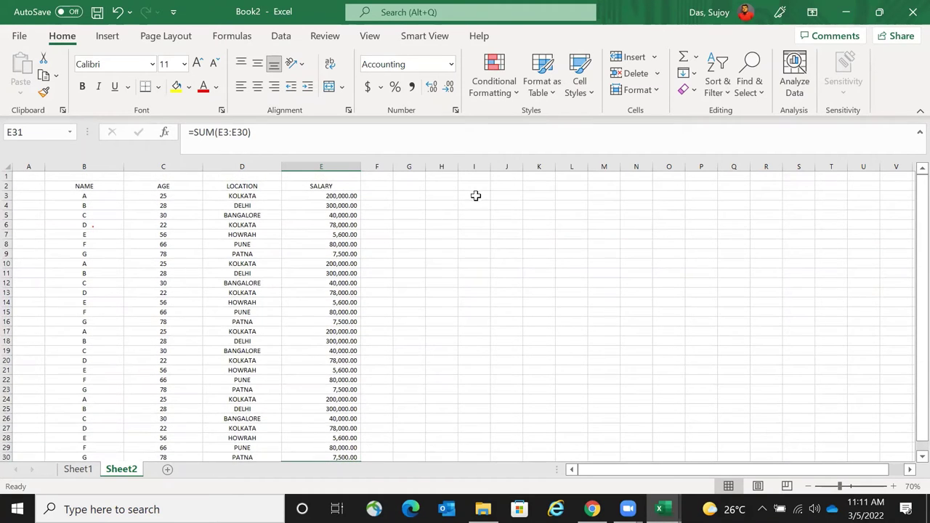
- Copy the SALARY column with its total into column G and autofit its width
{"action": "left_click", "coordinate": [334, 187]}
{"action": "key", "text": "ctrl+shift+Down"}
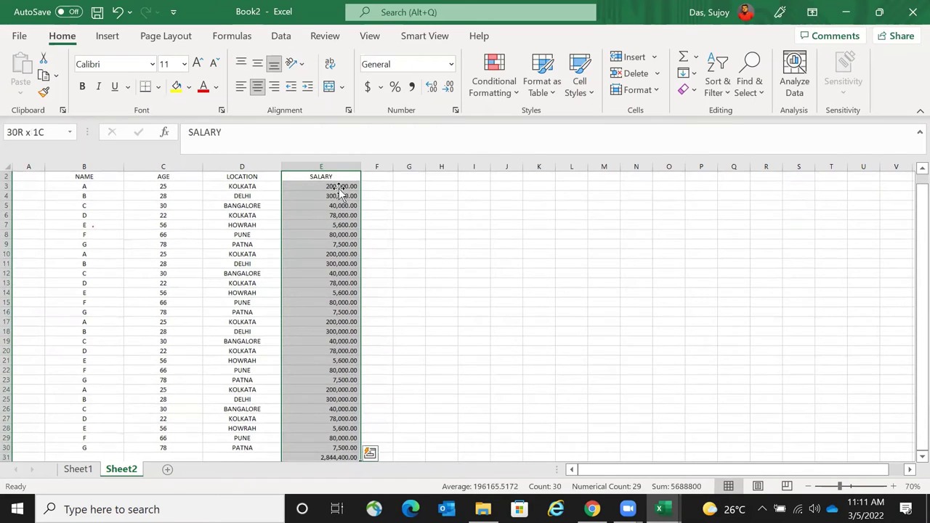
{"action": "key", "text": "ctrl+c"}
{"action": "scroll", "coordinate": [363, 186], "scroll_direction": "up", "scroll_amount": 1}
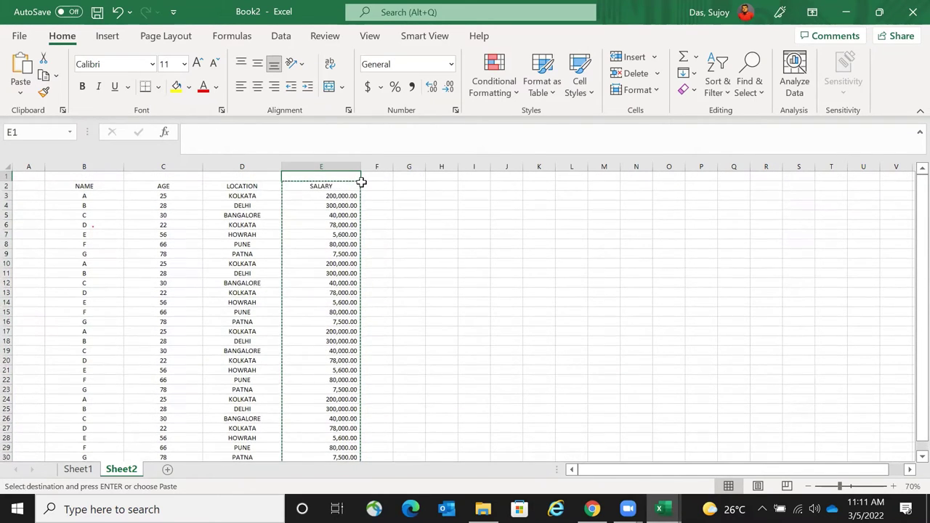
{"action": "key", "text": "Right"}
{"action": "key", "text": "Right"}
{"action": "key", "text": "ctrl+v"}
{"action": "left_click_drag", "start_coordinate": [420, 167], "coordinate": [467, 166]}
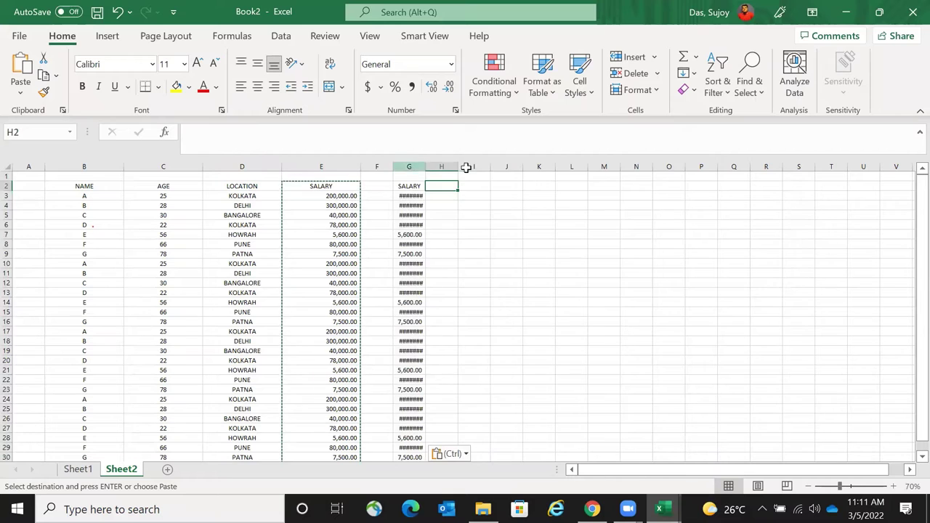
{"action": "double_click", "coordinate": [425, 163]}
- Rename the G2 heading to EXPENSE and enter 1000, 1,500, 2000 and 3,500 below it
{"action": "left_click", "coordinate": [432, 188]}
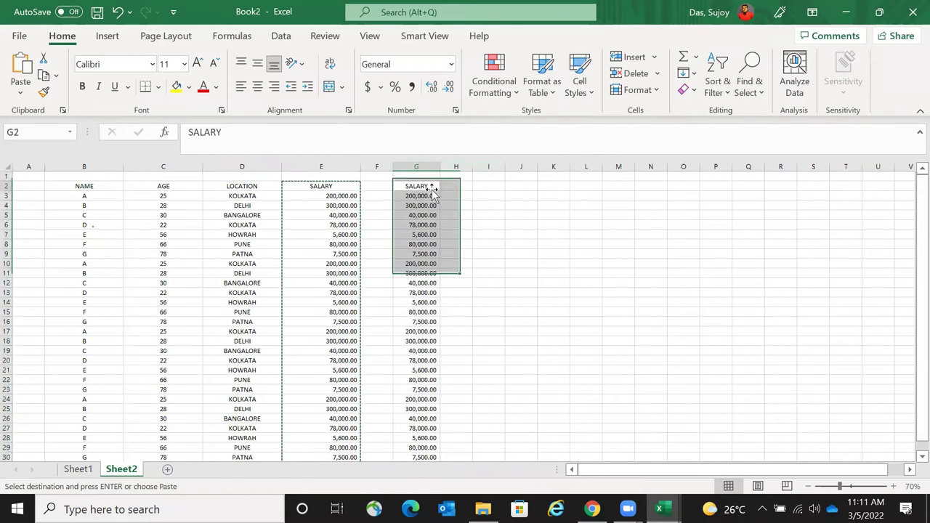
{"action": "double_click", "coordinate": [432, 189]}
{"action": "type", "text": "EX"}
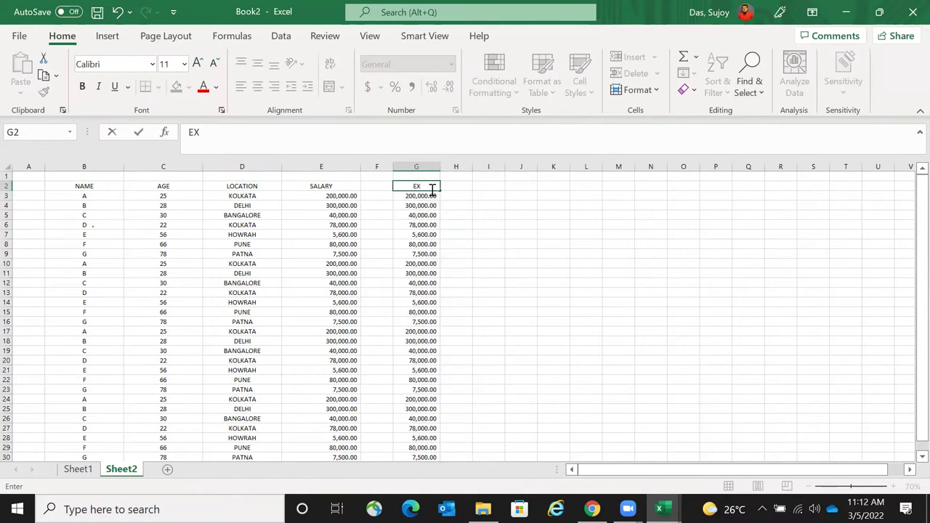
{"action": "type", "text": "PENSE"}
{"action": "key", "text": "Return"}
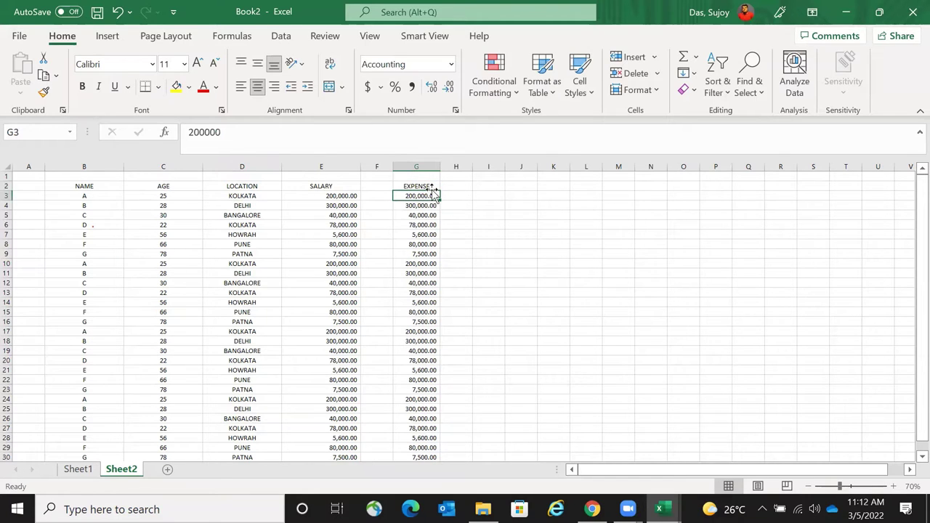
{"action": "type", "text": "1000"}
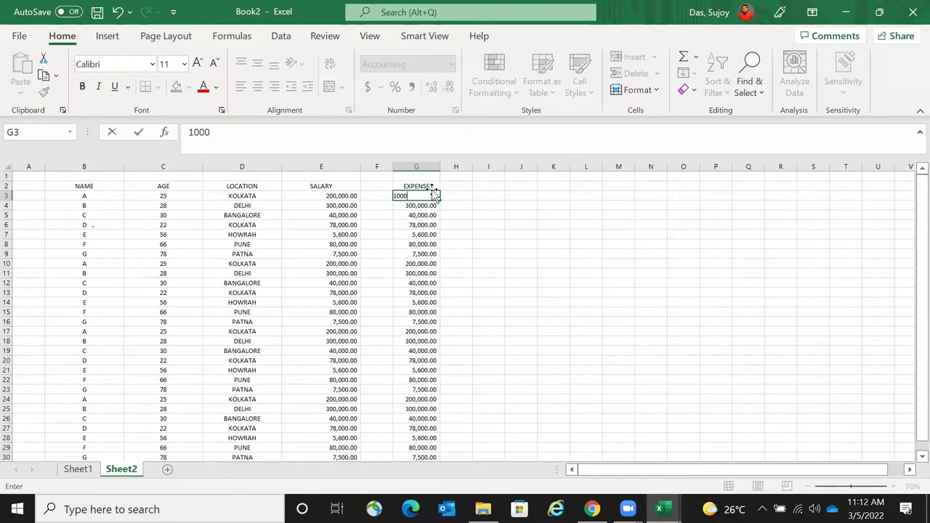
{"action": "key", "text": "Return"}
{"action": "type", "text": "1,"}
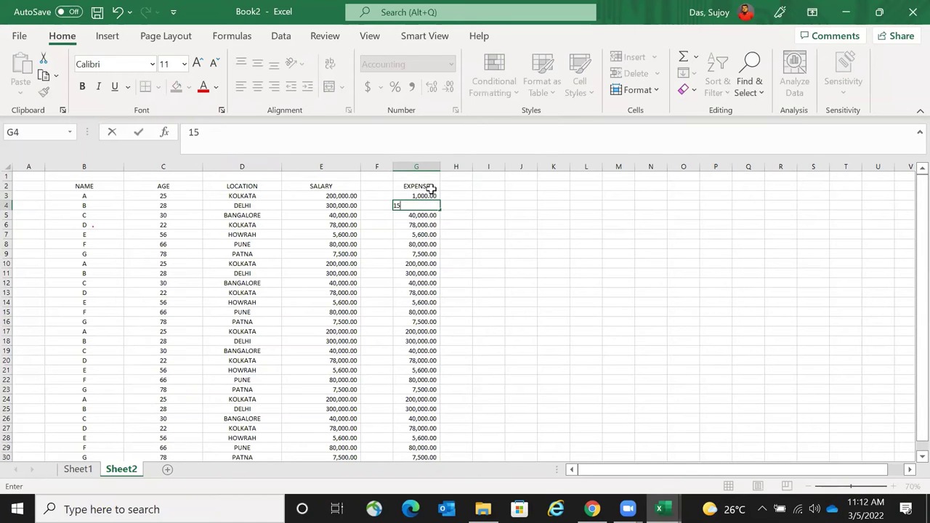
{"action": "type", "text": "500"}
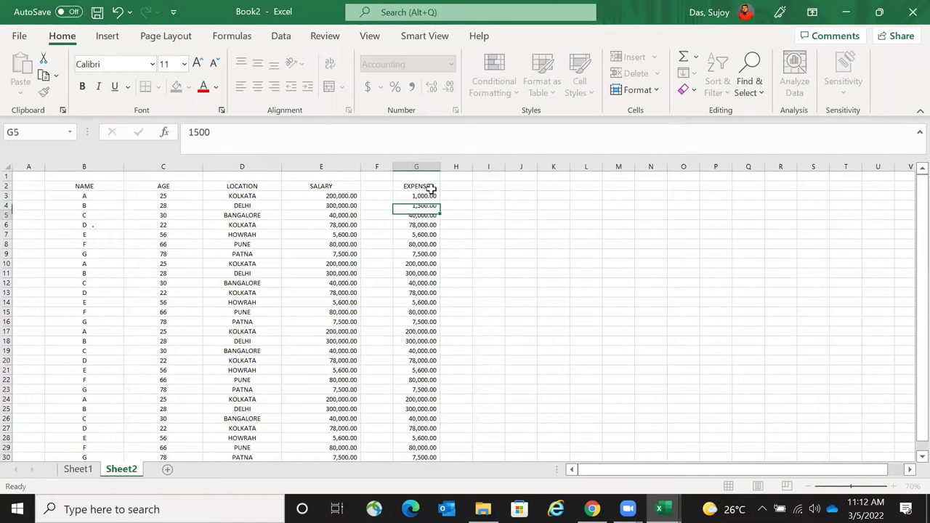
{"action": "key", "text": "Return"}
{"action": "type", "text": "2000"}
{"action": "key", "text": "Return"}
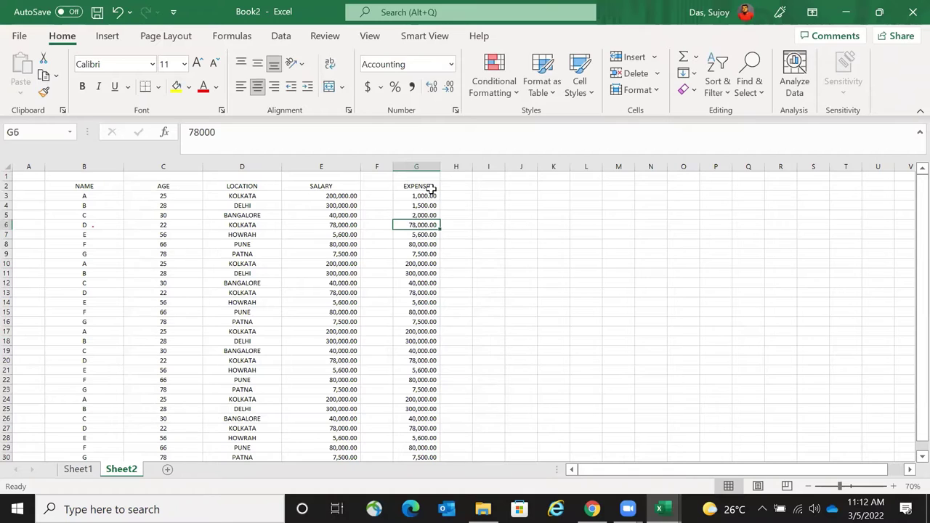
{"action": "type", "text": "3,500"}
{"action": "key", "text": "Return"}
- Repeat the four expense values down column G through G30, above the total row
{"action": "key", "text": "Up"}
{"action": "key", "text": "Up"}
{"action": "key", "text": "Up"}
{"action": "key", "text": "Up"}
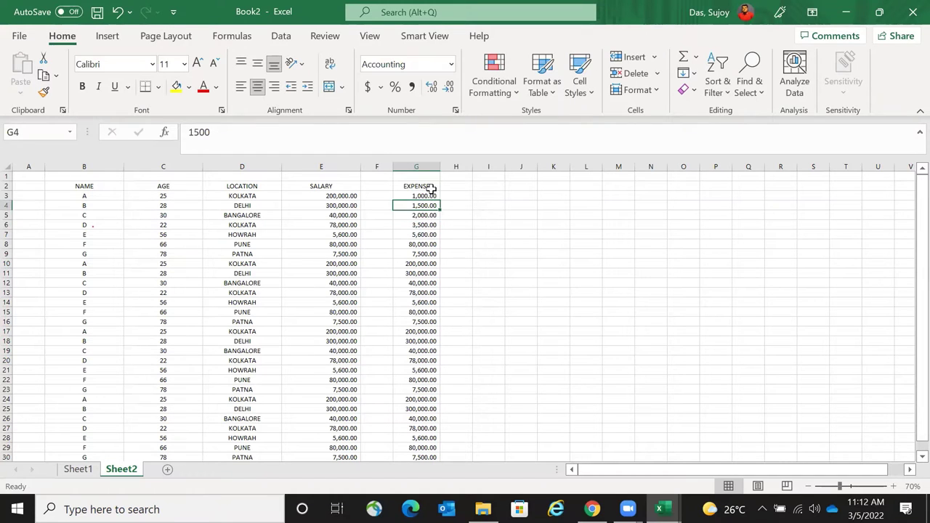
{"action": "key", "text": "shift+Down"}
{"action": "key", "text": "shift+Down"}
{"action": "key", "text": "shift+Down"}
{"action": "key", "text": "ctrl+c"}
{"action": "key", "text": "Down"}
{"action": "key", "text": "Down"}
{"action": "key", "text": "Down"}
{"action": "key", "text": "Down"}
{"action": "key", "text": "Down"}
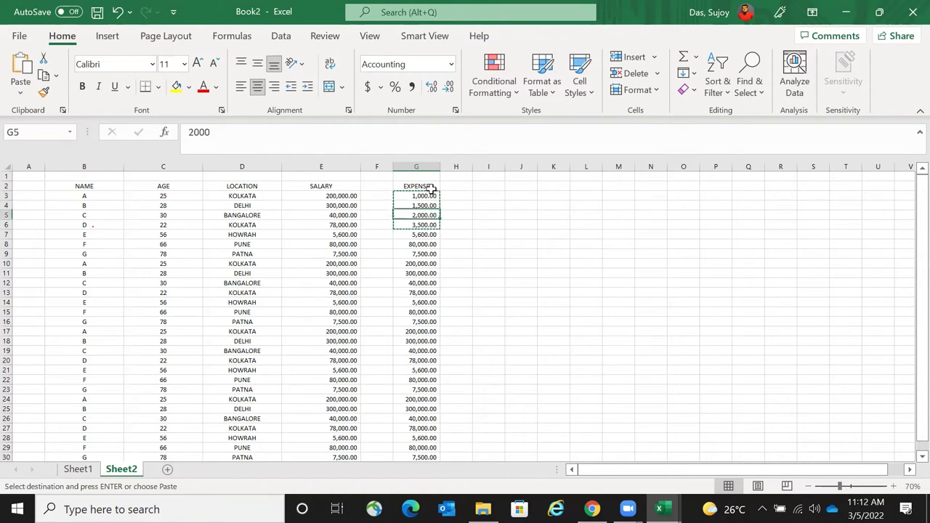
{"action": "key", "text": "Up"}
{"action": "key", "text": "ctrl+shift+Down"}
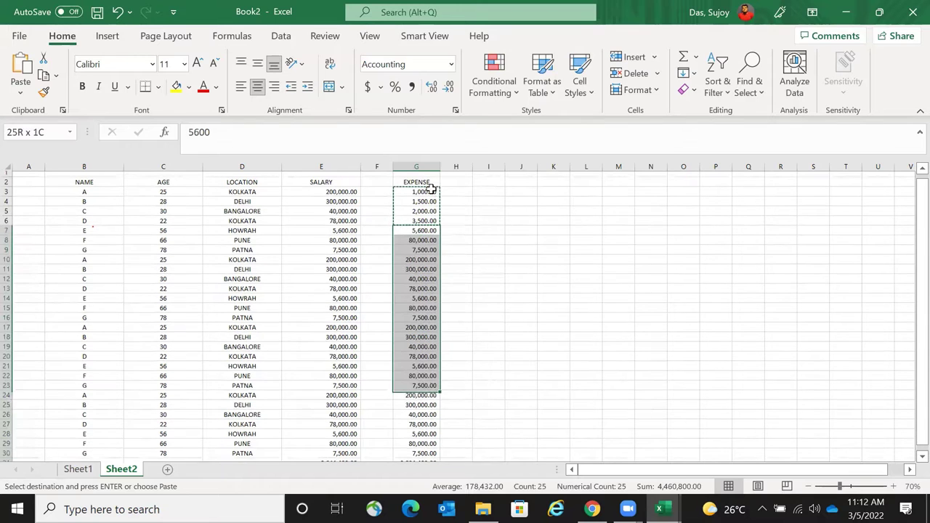
{"action": "key", "text": "ctrl+q"}
{"action": "key", "text": "Escape"}
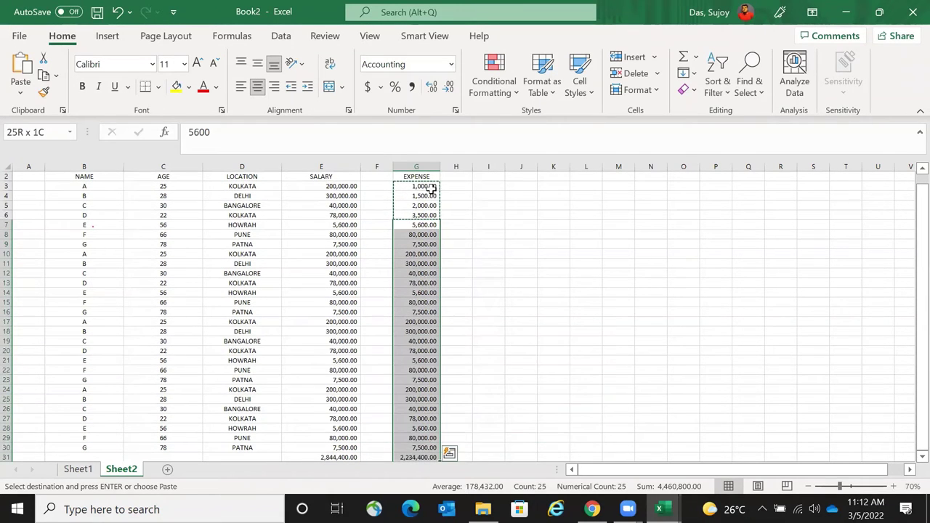
{"action": "key", "text": "shift+Up"}
{"action": "key", "text": "ctrl+v"}
{"action": "key", "text": "Escape"}
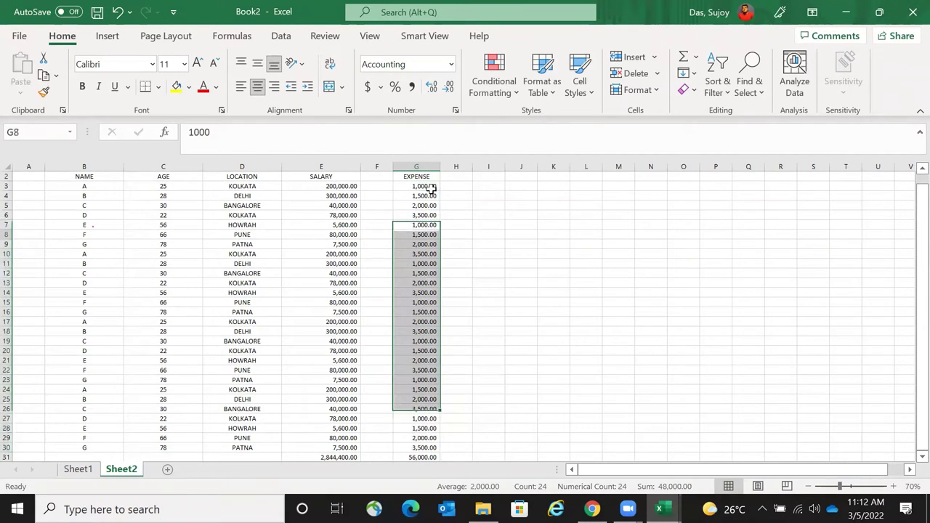
{"action": "key", "text": "Down"}
{"action": "key", "text": "Up"}
{"action": "key", "text": "Up"}
{"action": "key", "text": "Up"}
{"action": "key", "text": "Up"}
{"action": "key", "text": "Up"}
{"action": "key", "text": "Up"}
- Delete the empty column F cells, shifting the EXPENSE column left into F
{"action": "key", "text": "Left"}
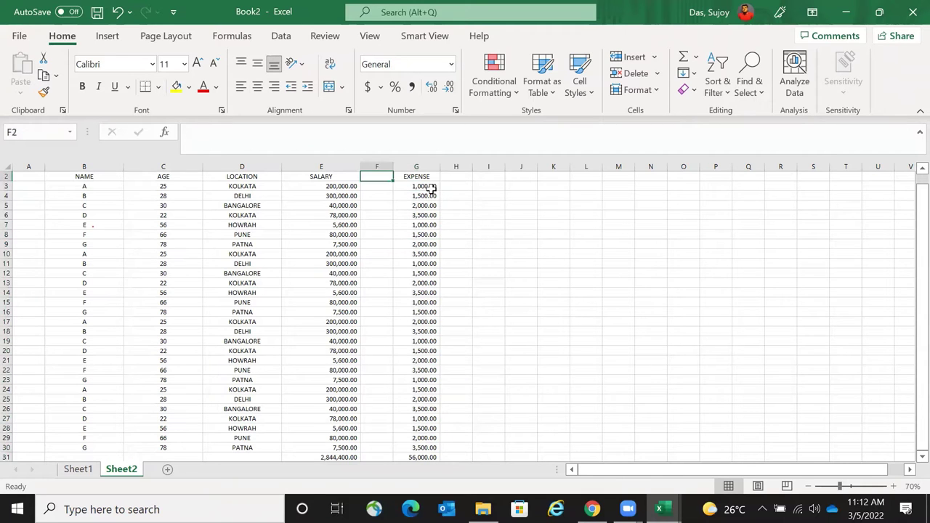
{"action": "key", "text": "ctrl+shift+Down"}
{"action": "key", "text": "ctrl+minus"}
{"action": "key", "text": "Return"}
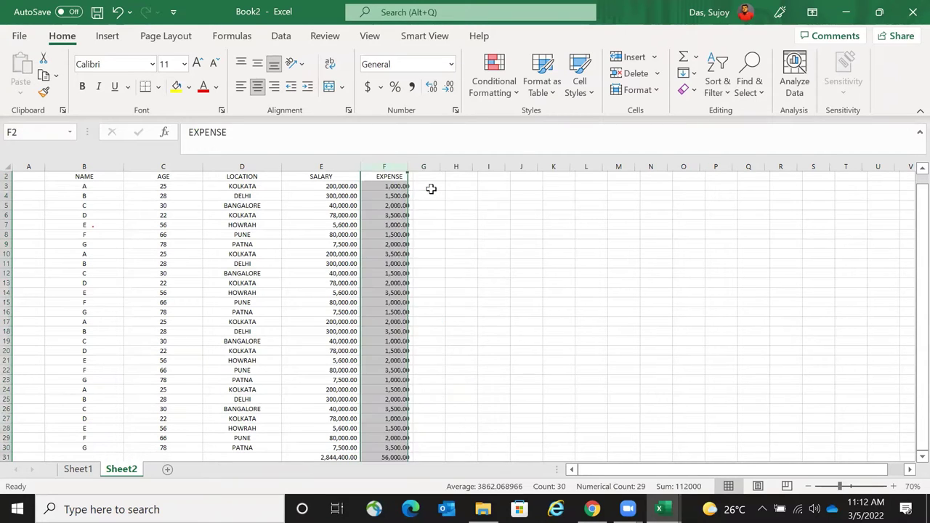
{"action": "key", "text": "Right"}
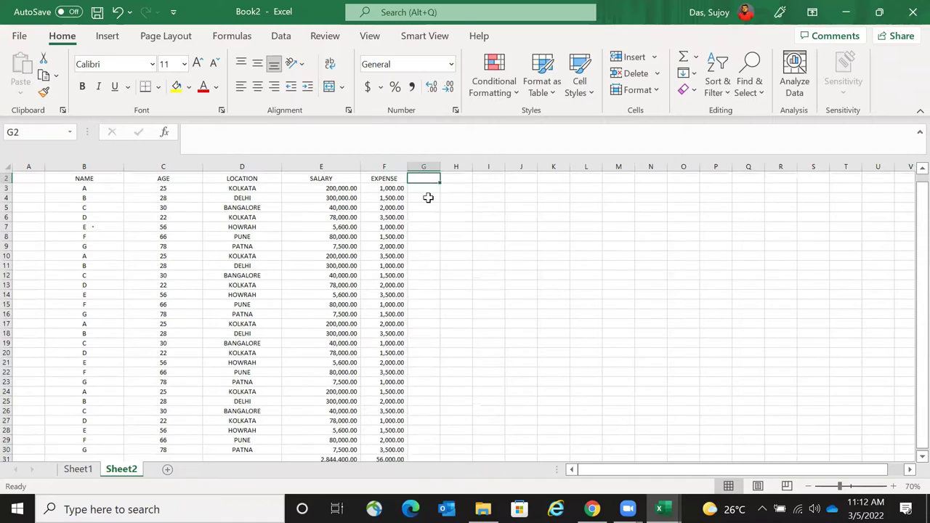
- Enter the heading SAVINGS in H2
{"action": "scroll", "coordinate": [436, 195], "scroll_direction": "up", "scroll_amount": 1}
{"action": "left_click", "coordinate": [453, 189]}
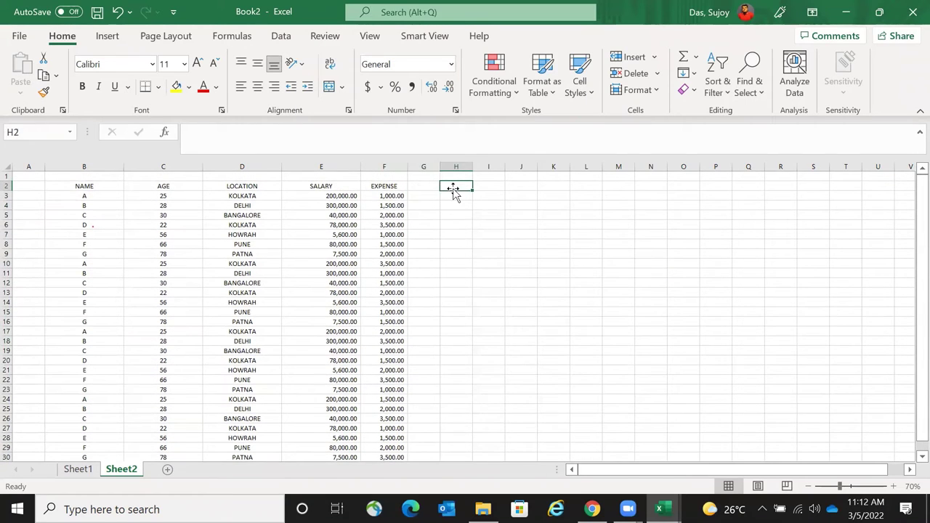
{"action": "type", "text": "SAVING"}
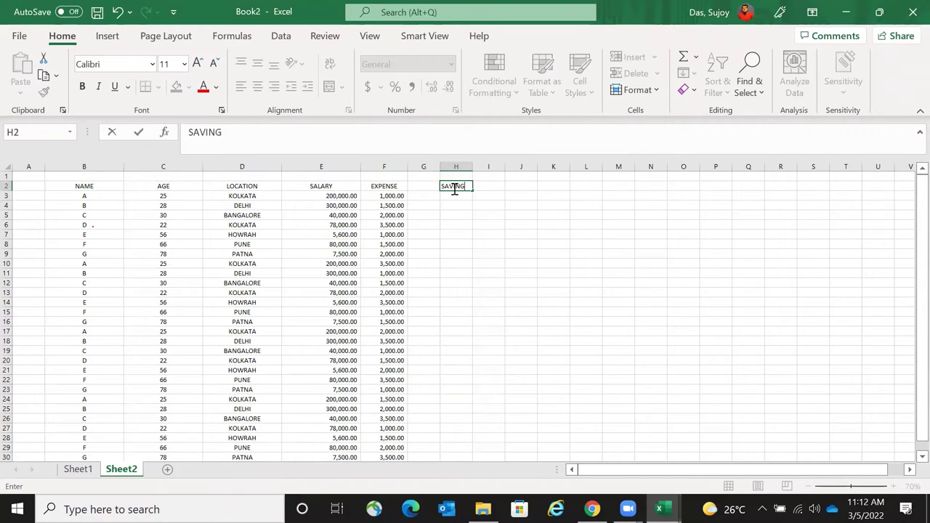
{"action": "type", "text": "S"}
{"action": "key", "text": "Return"}
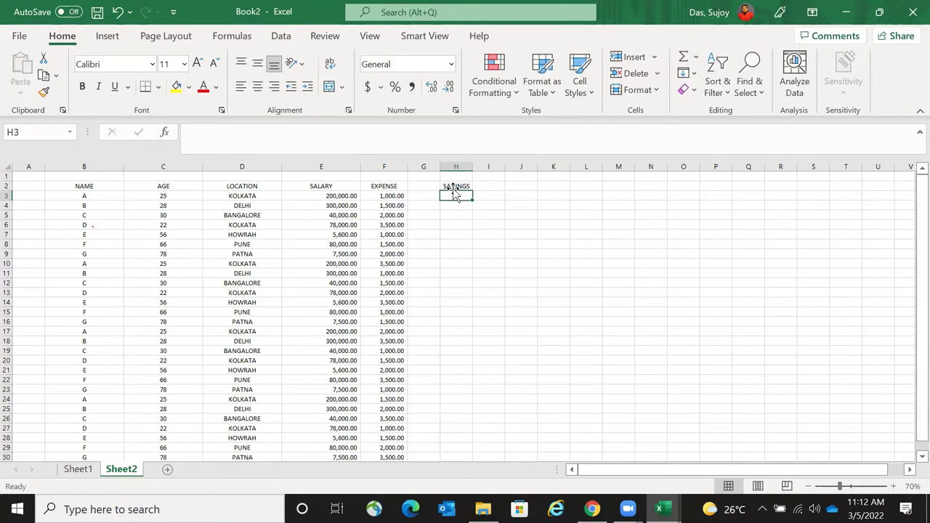
- Start a formula in H3 and close the Insert Function dialog without inserting anything
{"action": "type", "text": "="}
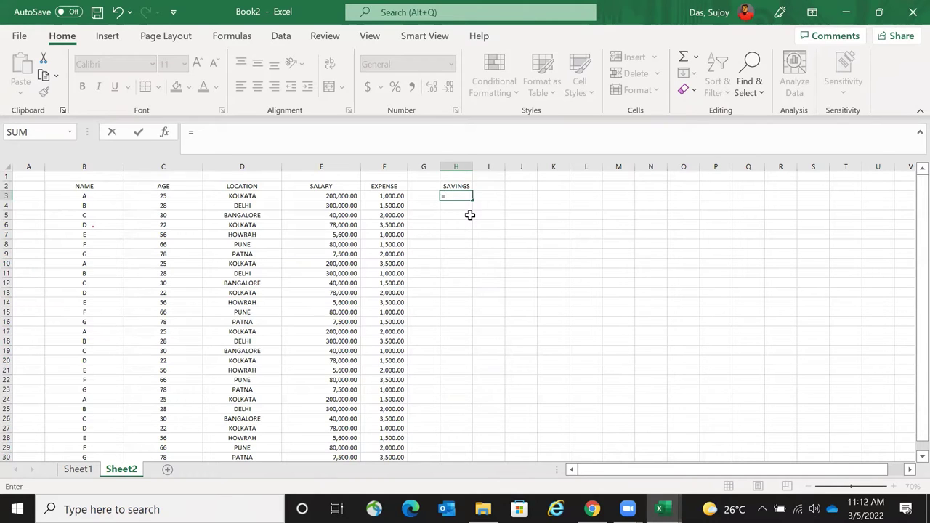
{"action": "key", "text": "Escape"}
{"action": "type", "text": "="}
{"action": "left_click", "coordinate": [167, 132]}
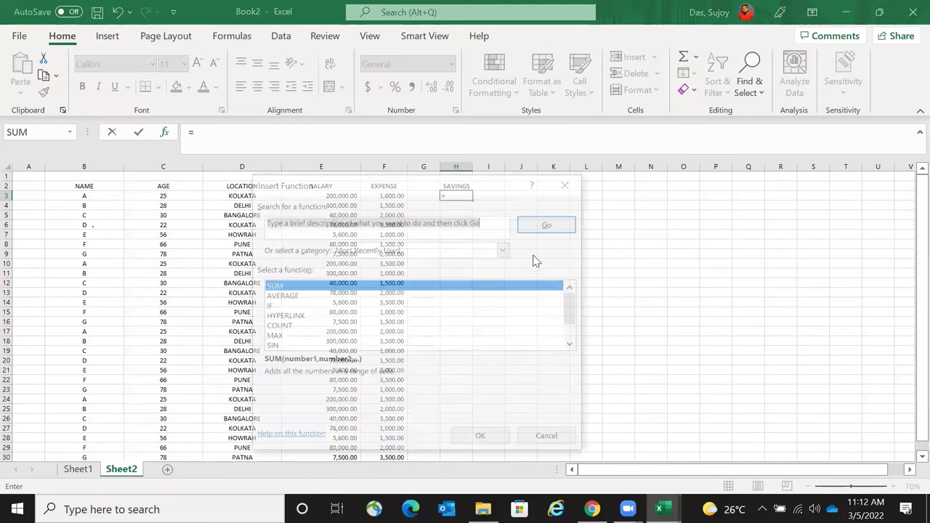
{"action": "left_click", "coordinate": [567, 183]}
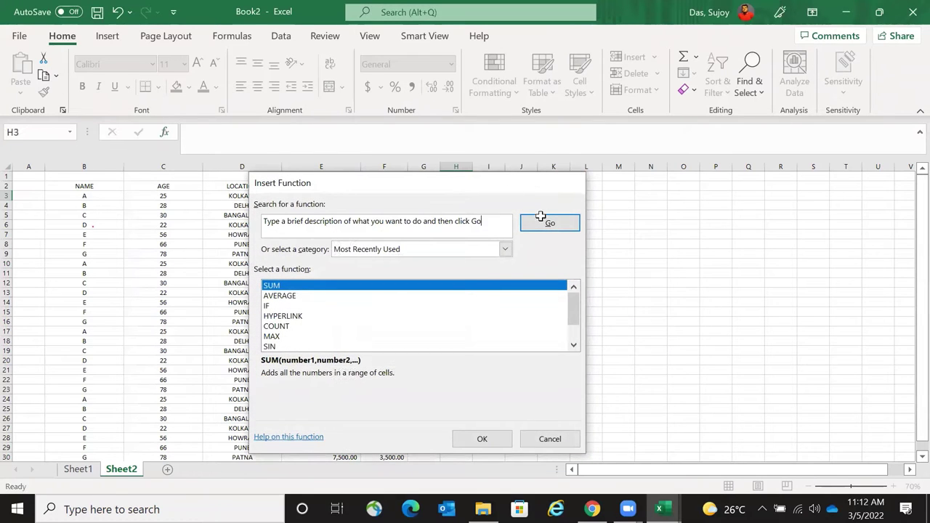
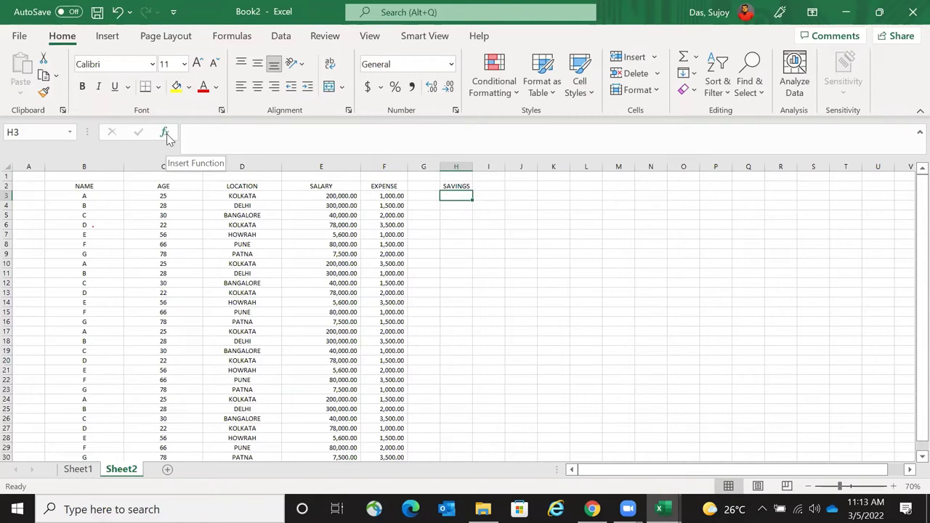
- Open the Insert Function picker for H3 and view its category list without changing it
{"action": "left_click", "coordinate": [165, 133]}
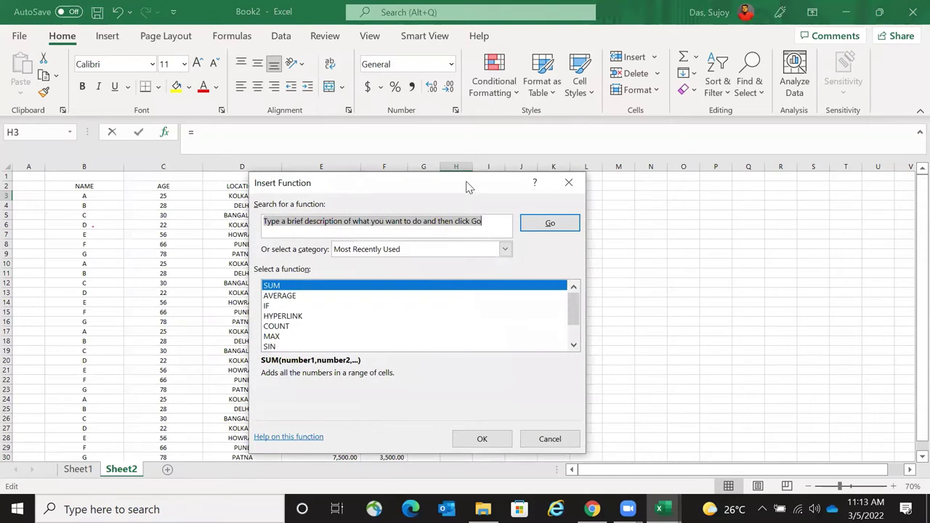
{"action": "left_click_drag", "start_coordinate": [465, 183], "coordinate": [547, 157]}
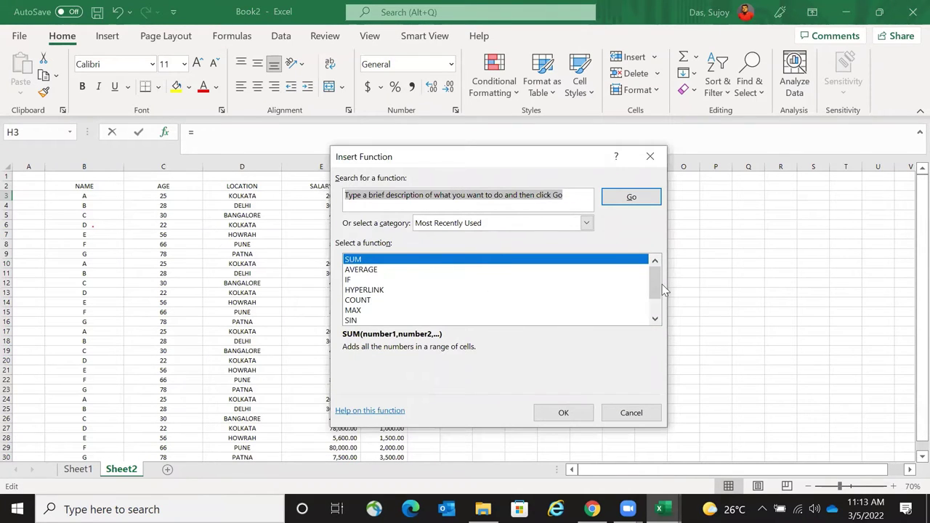
{"action": "left_click_drag", "start_coordinate": [658, 284], "coordinate": [656, 300]}
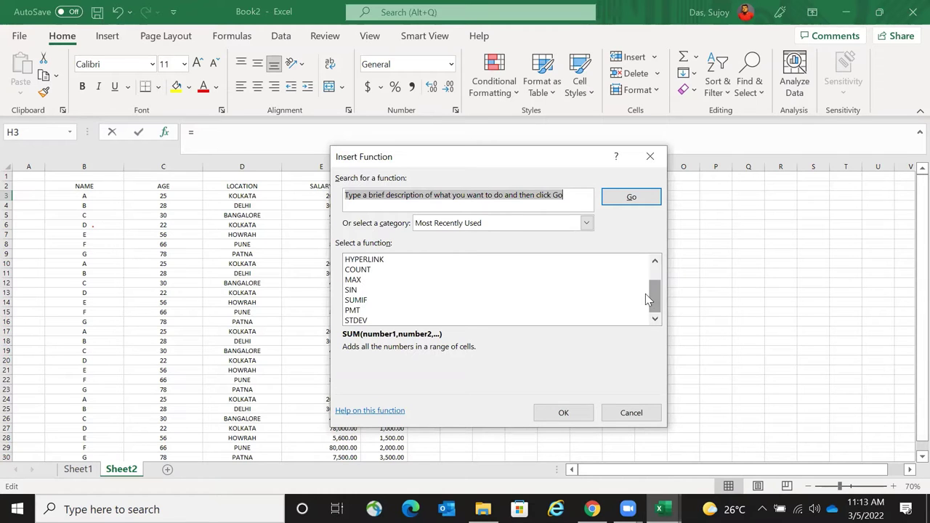
{"action": "scroll", "coordinate": [645, 294], "scroll_direction": "up", "scroll_amount": 1}
{"action": "left_click", "coordinate": [588, 224]}
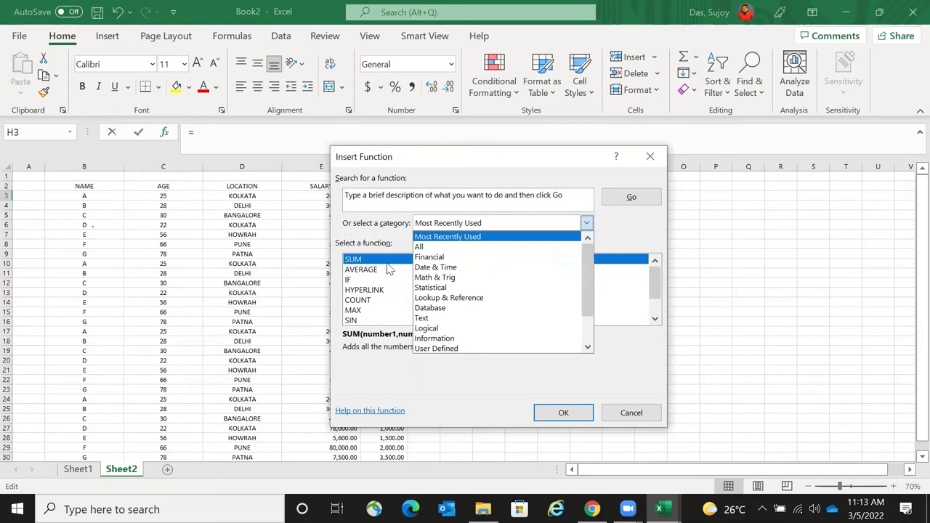
{"action": "left_click", "coordinate": [637, 414]}
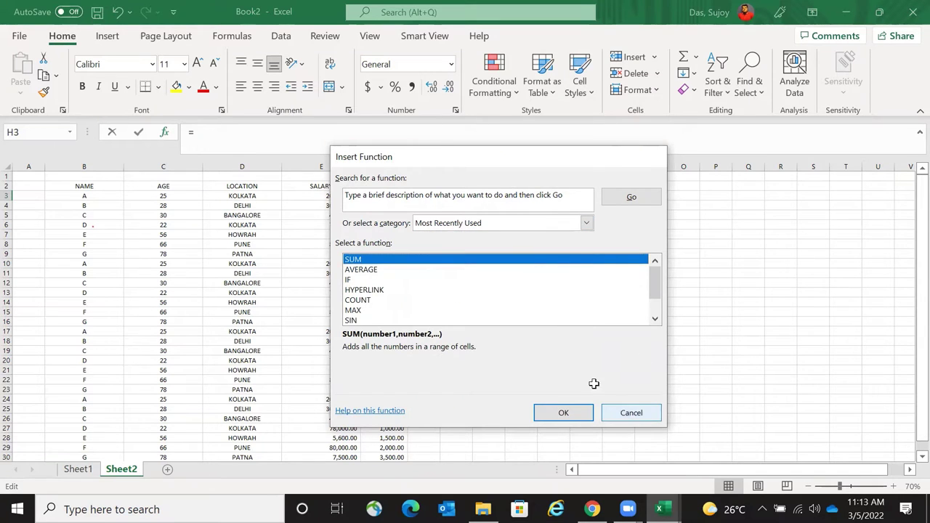
- Browse all-category functions starting with S, then close the picker without inserting any
{"action": "left_click", "coordinate": [166, 133]}
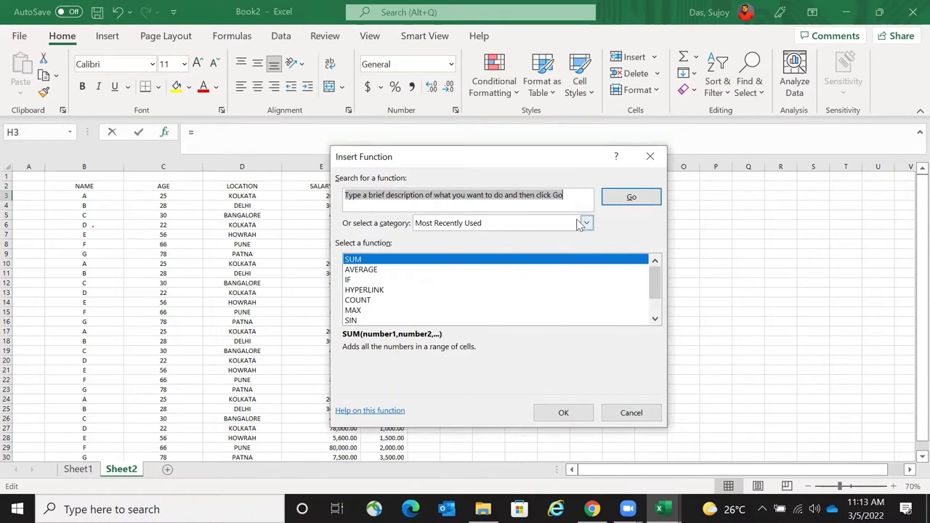
{"action": "left_click", "coordinate": [586, 224]}
{"action": "left_click", "coordinate": [550, 250]}
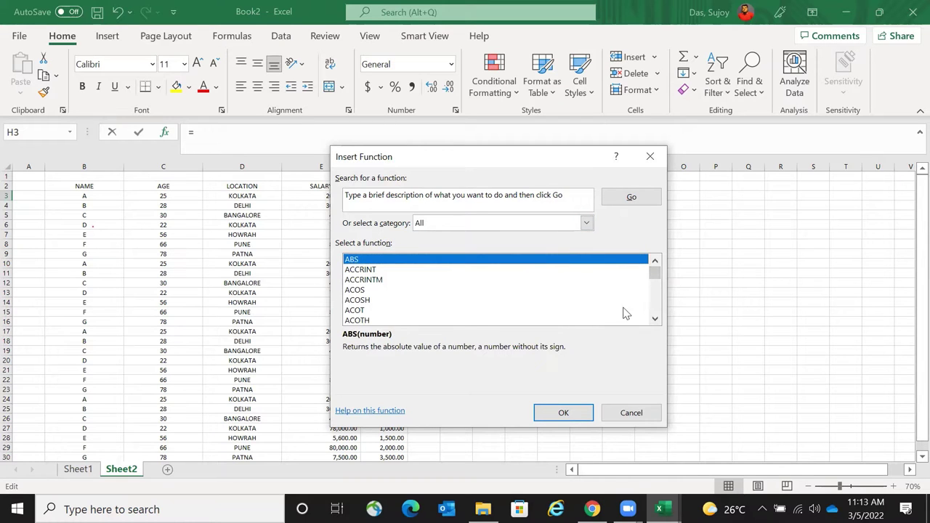
{"action": "scroll", "coordinate": [577, 308], "scroll_direction": "down", "scroll_amount": 20}
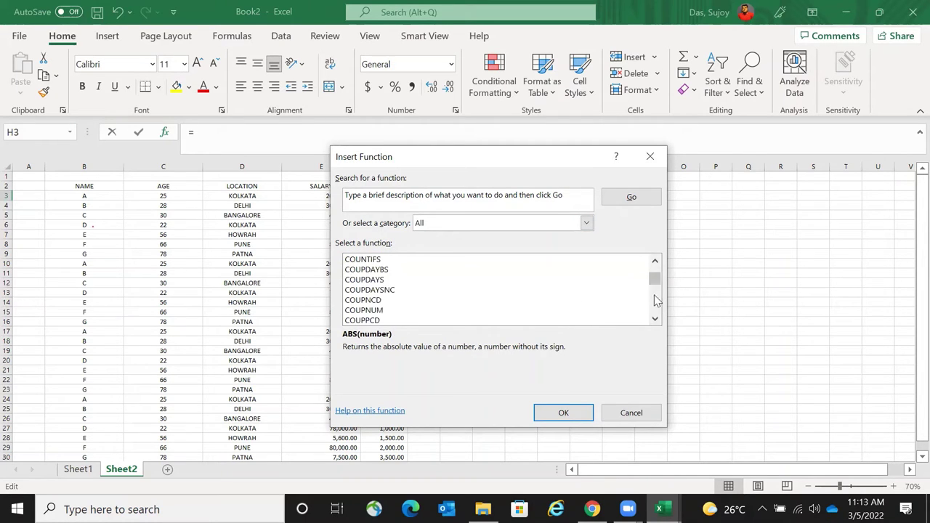
{"action": "left_click_drag", "start_coordinate": [655, 298], "coordinate": [654, 286]}
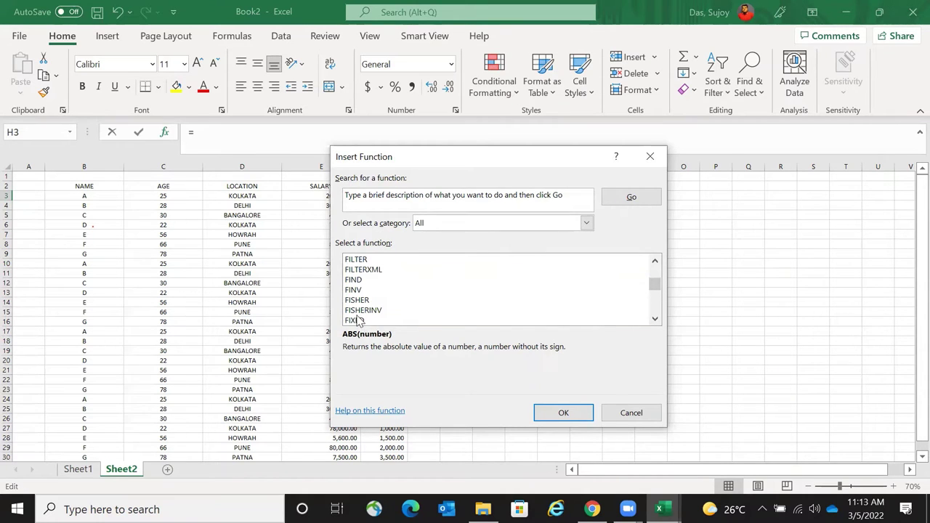
{"action": "left_click", "coordinate": [361, 321]}
{"action": "key", "text": "s"}
{"action": "scroll", "coordinate": [405, 318], "scroll_direction": "down", "scroll_amount": 1}
{"action": "scroll", "coordinate": [406, 318], "scroll_direction": "down", "scroll_amount": 2}
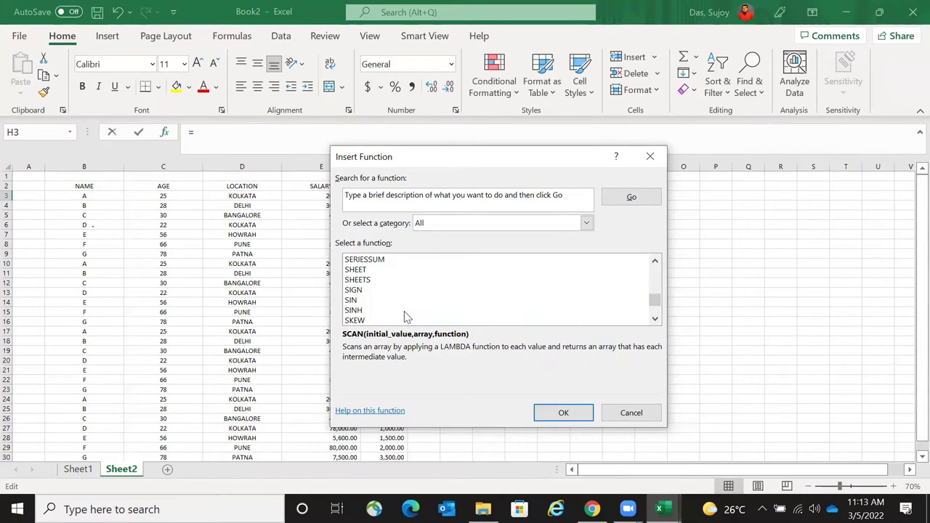
{"action": "scroll", "coordinate": [405, 318], "scroll_direction": "down", "scroll_amount": 8}
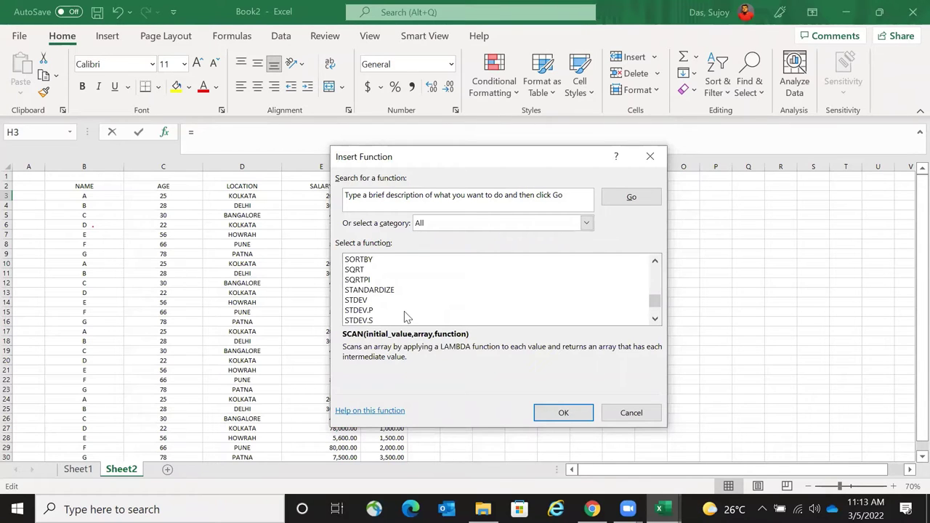
{"action": "scroll", "coordinate": [407, 317], "scroll_direction": "up", "scroll_amount": 1}
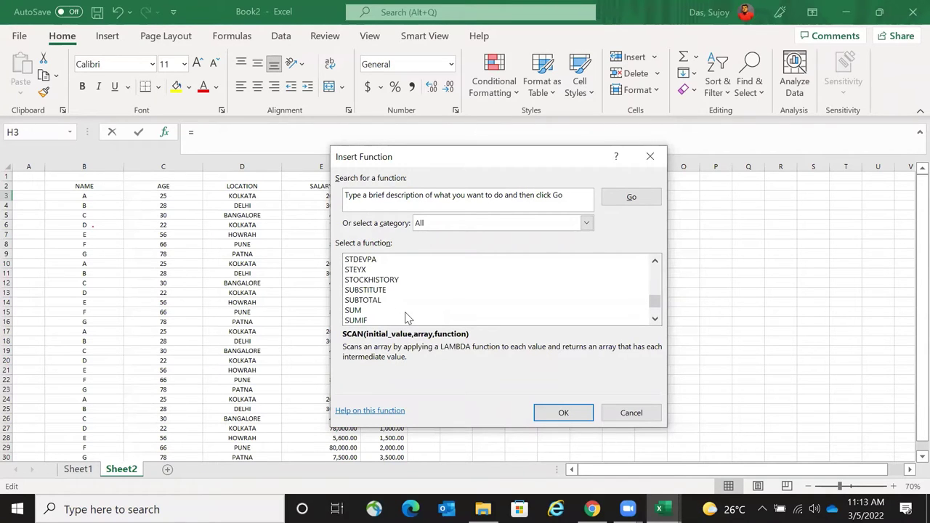
{"action": "scroll", "coordinate": [409, 321], "scroll_direction": "down", "scroll_amount": 1}
{"action": "scroll", "coordinate": [409, 321], "scroll_direction": "down", "scroll_amount": 1}
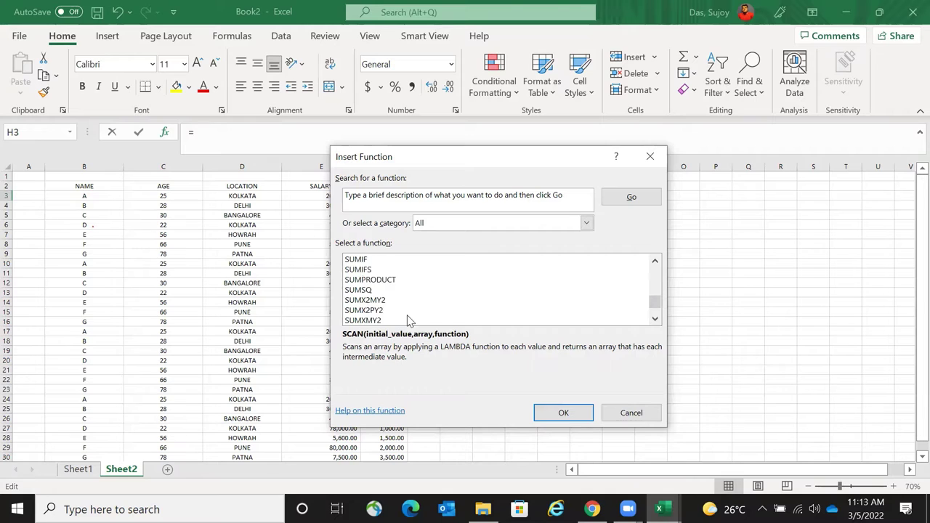
{"action": "scroll", "coordinate": [409, 320], "scroll_direction": "up", "scroll_amount": 3}
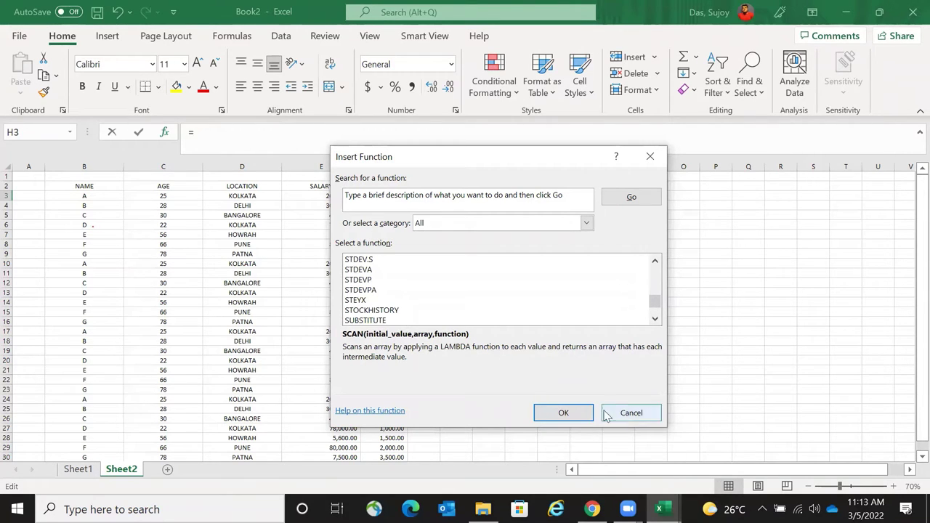
{"action": "scroll", "coordinate": [495, 356], "scroll_direction": "down", "scroll_amount": 1}
{"action": "scroll", "coordinate": [402, 328], "scroll_direction": "down", "scroll_amount": 1}
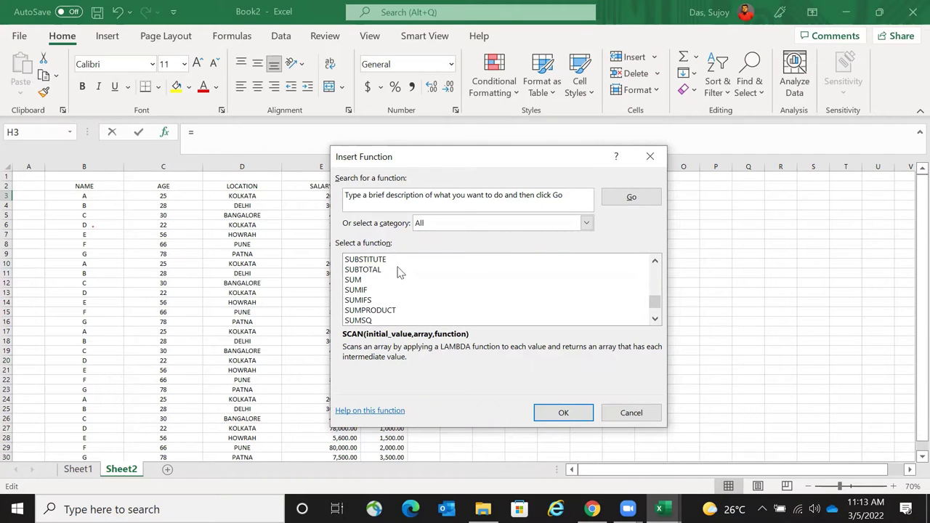
{"action": "left_click", "coordinate": [629, 413]}
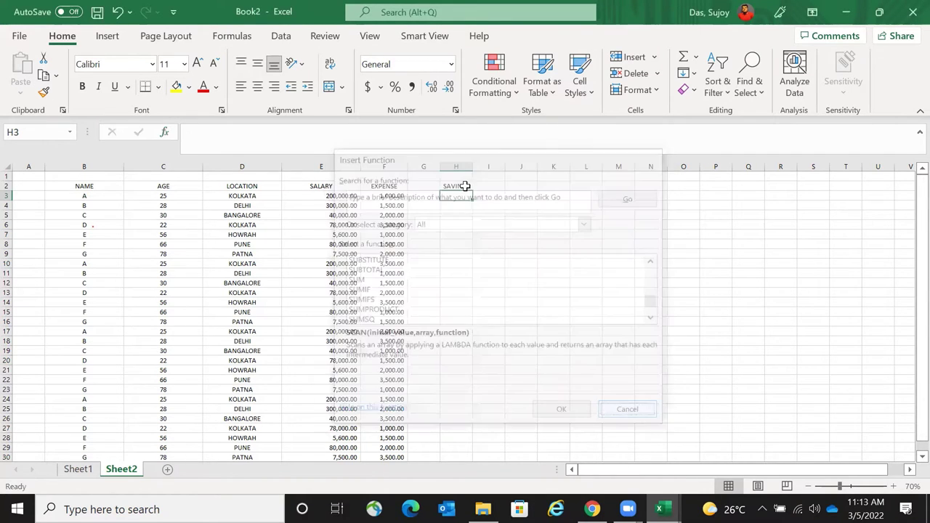
- Enter =E3-F3 in H3 so it shows savings of 199,000.00
{"action": "type", "text": "="}
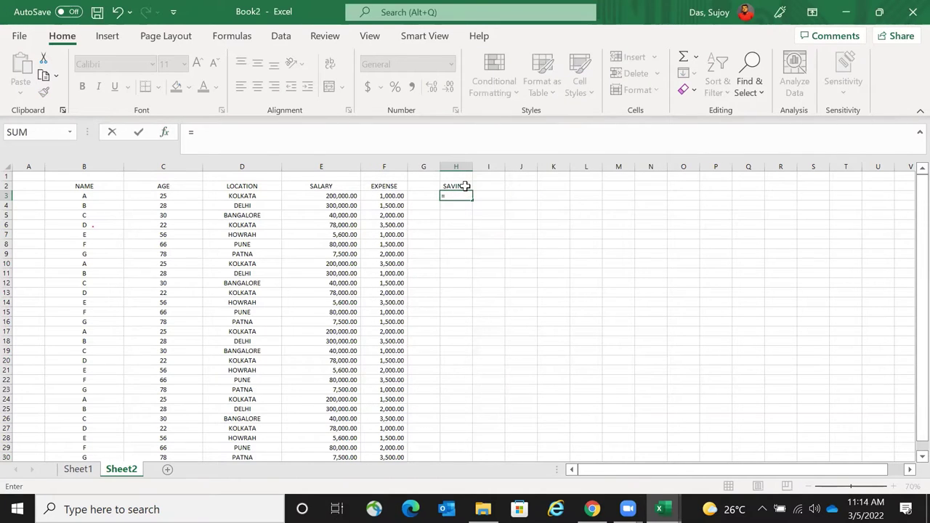
{"action": "key", "text": "Left"}
{"action": "key", "text": "Left"}
{"action": "type", "text": "-"}
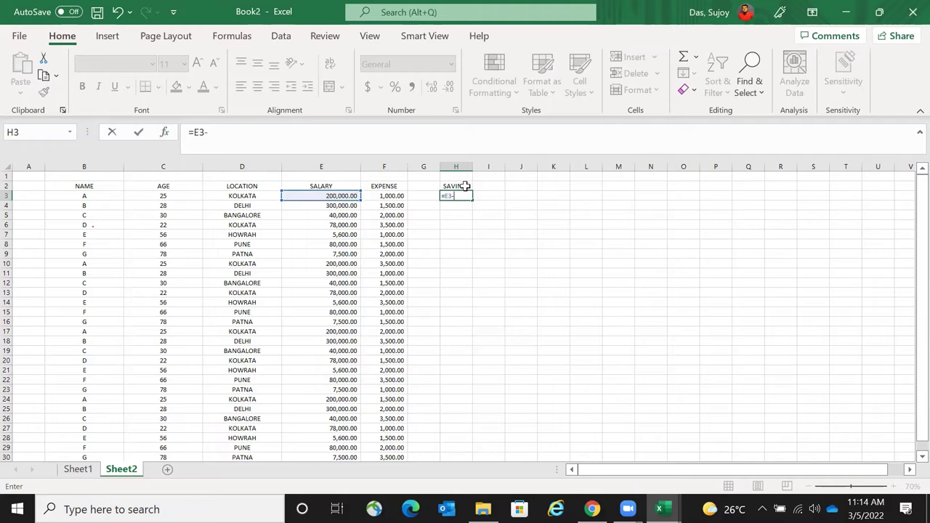
{"action": "key", "text": "Left"}
{"action": "key", "text": "Left"}
{"action": "key", "text": "Return"}
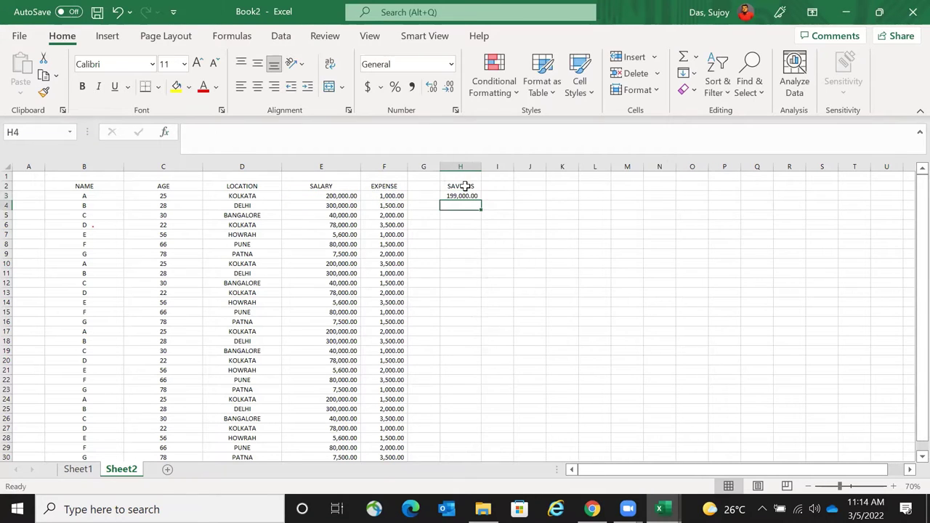
{"action": "left_click", "coordinate": [165, 132]}
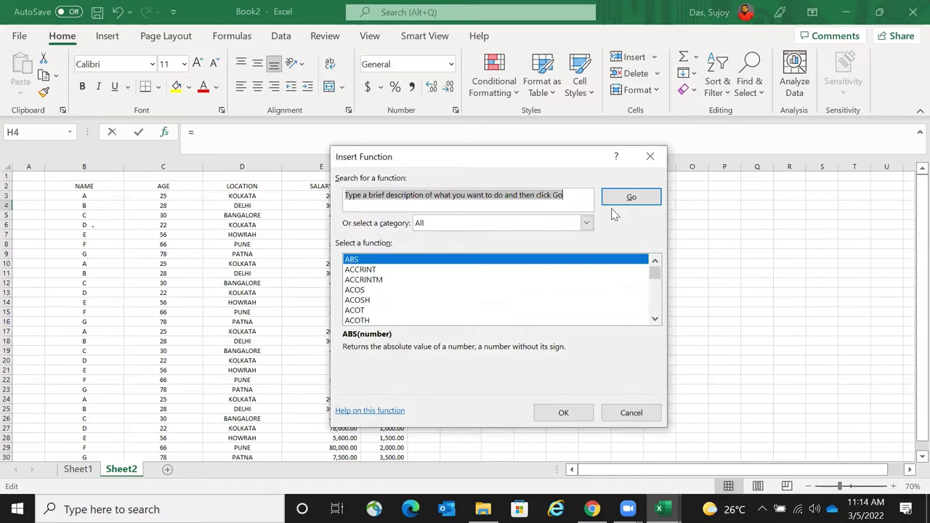
{"action": "scroll", "coordinate": [436, 312], "scroll_direction": "down", "scroll_amount": 10}
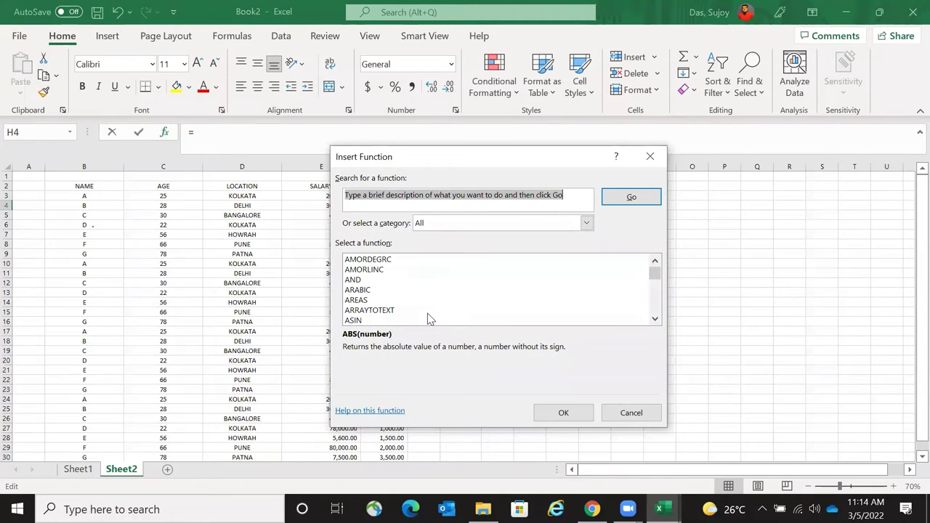
{"action": "left_click", "coordinate": [586, 223]}
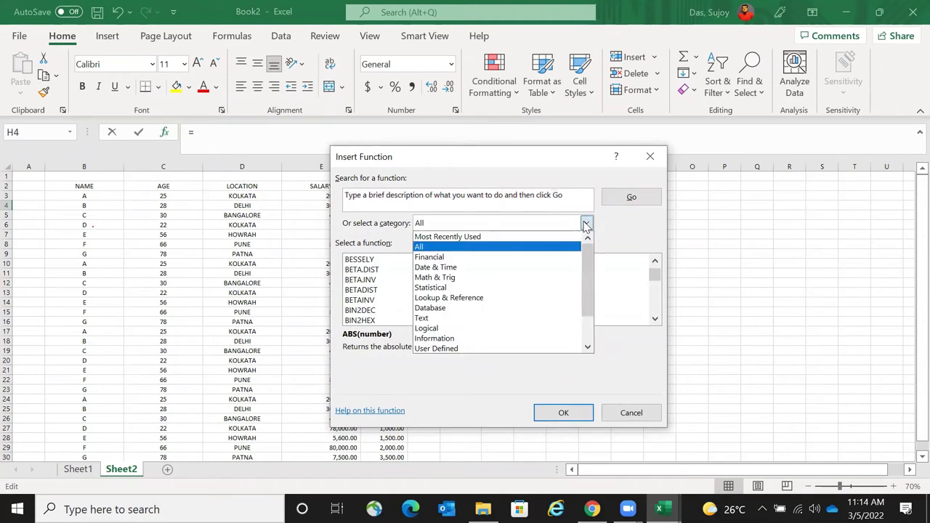
{"action": "left_click", "coordinate": [511, 247]}
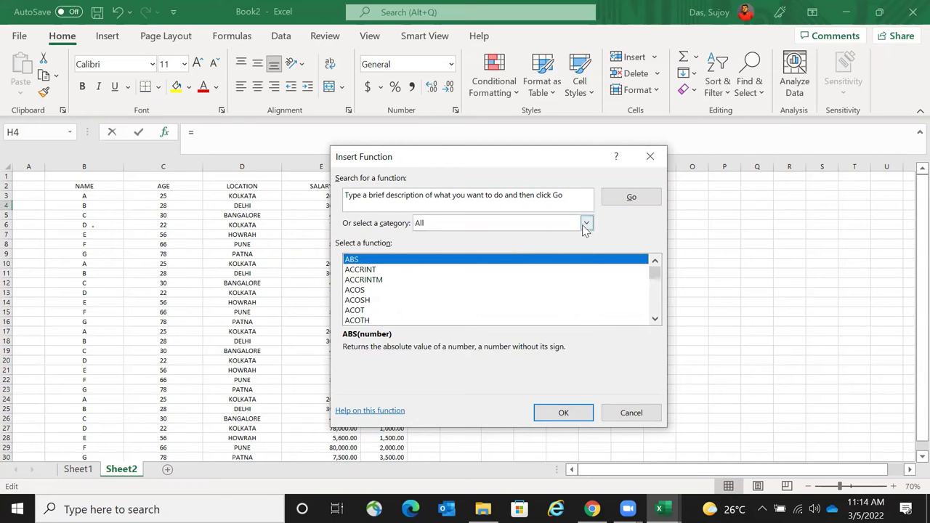
{"action": "left_click", "coordinate": [586, 224]}
{"action": "left_click", "coordinate": [545, 257]}
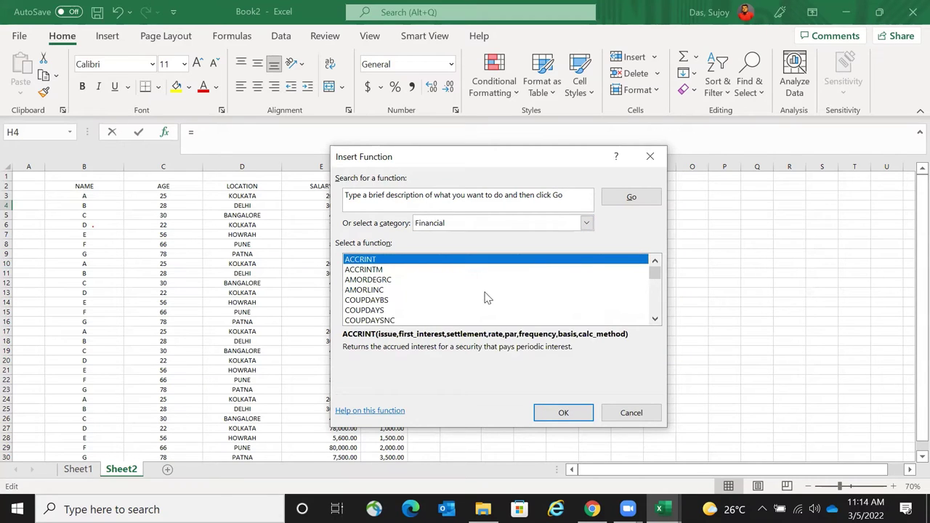
{"action": "left_click", "coordinate": [586, 224]}
{"action": "left_click", "coordinate": [551, 249]}
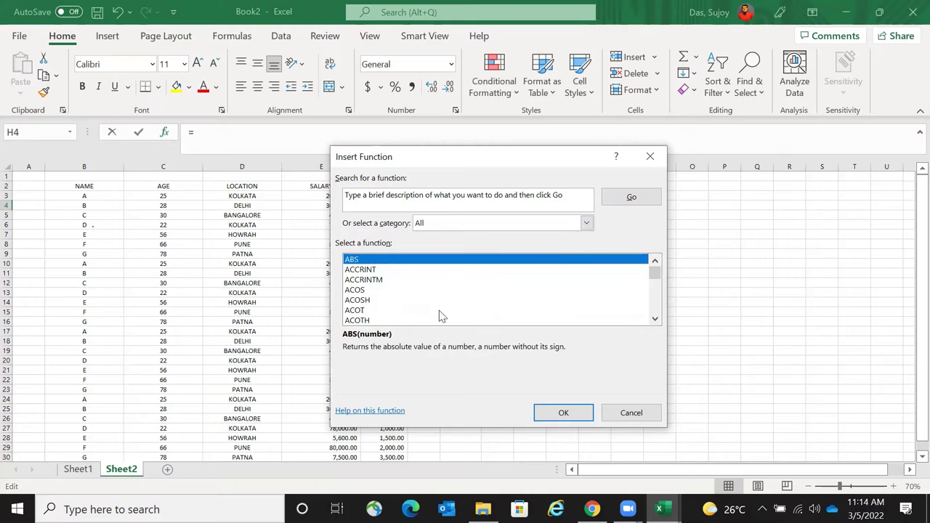
{"action": "scroll", "coordinate": [411, 303], "scroll_direction": "down", "scroll_amount": 10}
{"action": "left_click_drag", "start_coordinate": [655, 276], "coordinate": [656, 298]}
{"action": "left_click_drag", "start_coordinate": [646, 412], "coordinate": [495, 301]}
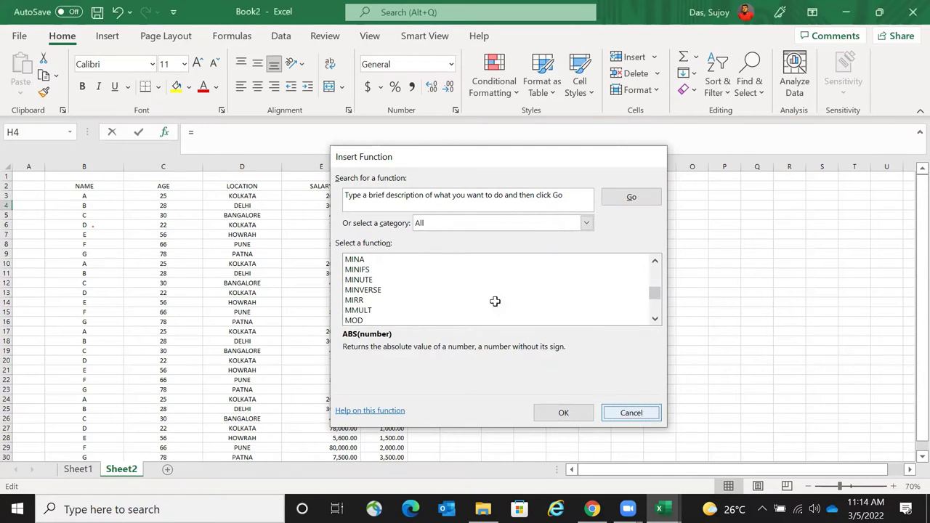
{"action": "key", "text": "Escape"}
- Review H3's savings formula, clear it, and return to H3
{"action": "key", "text": "Up"}
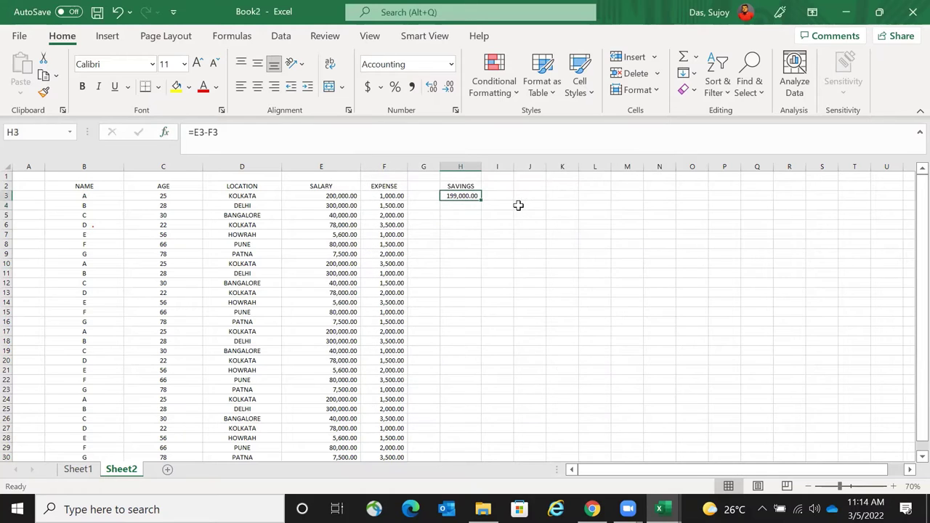
{"action": "key", "text": "F2"}
{"action": "key", "text": "Escape"}
{"action": "key", "text": "Delete"}
{"action": "key", "text": "Left"}
{"action": "key", "text": "Left"}
{"action": "key", "text": "shift+Left"}
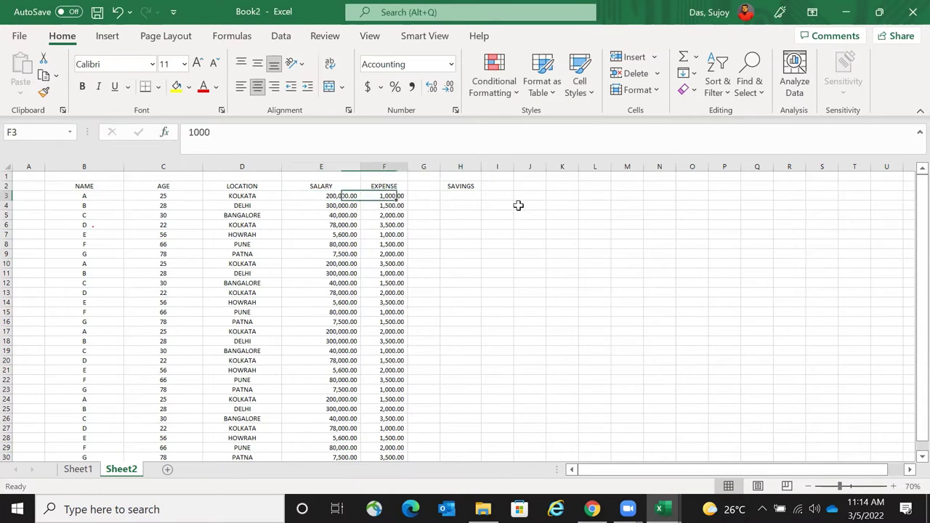
{"action": "key", "text": "shift+Right"}
{"action": "key", "text": "Right"}
{"action": "key", "text": "Right"}
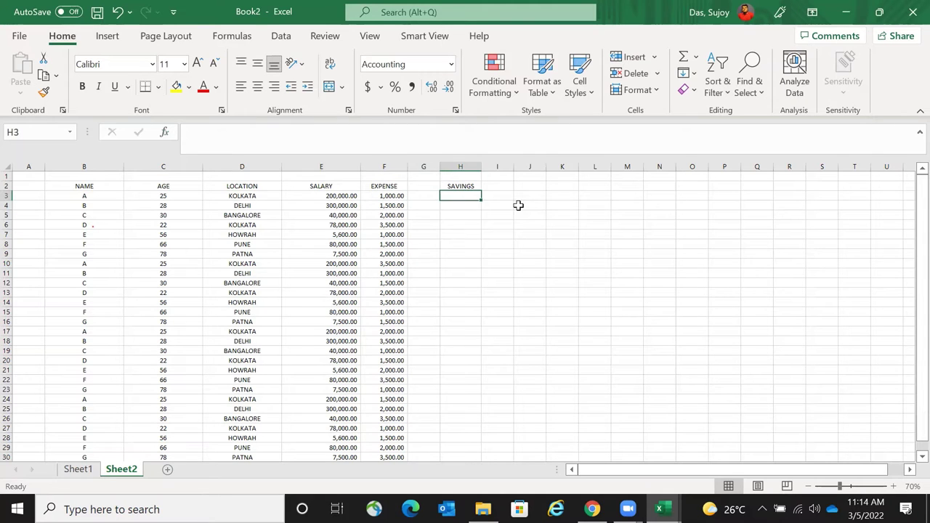
{"action": "key", "text": "Left"}
{"action": "key", "text": "Right"}
- Rebuild the savings formula =E3-F3 in H3, again giving 199,000.00
{"action": "type", "text": "="}
{"action": "key", "text": "Left"}
{"action": "key", "text": "Left"}
{"action": "key", "text": "Left"}
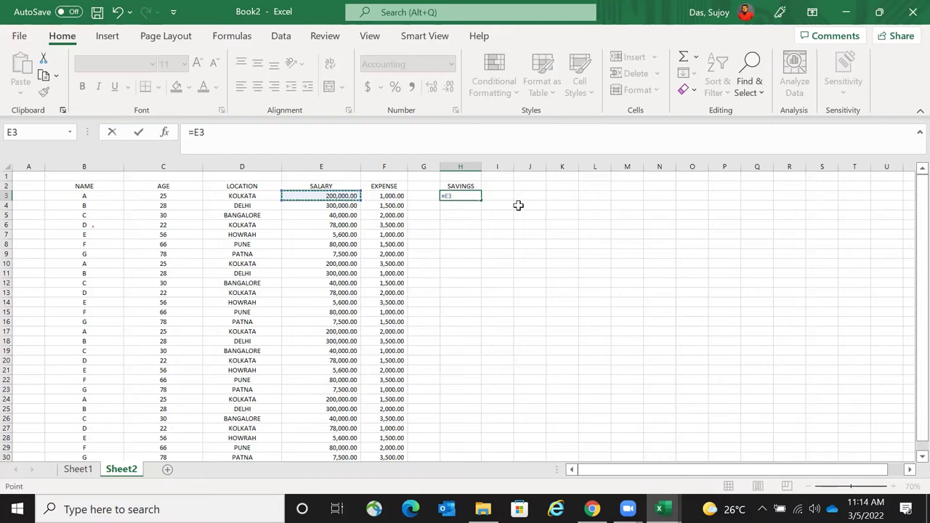
{"action": "type", "text": "-"}
{"action": "key", "text": "Escape"}
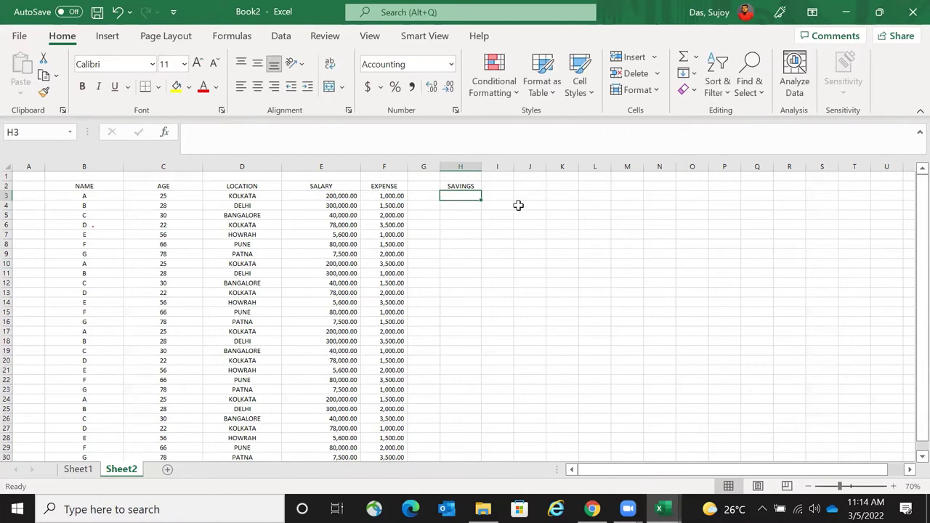
{"action": "type", "text": "="}
{"action": "key", "text": "Left"}
{"action": "key", "text": "Left"}
{"action": "key", "text": "Left"}
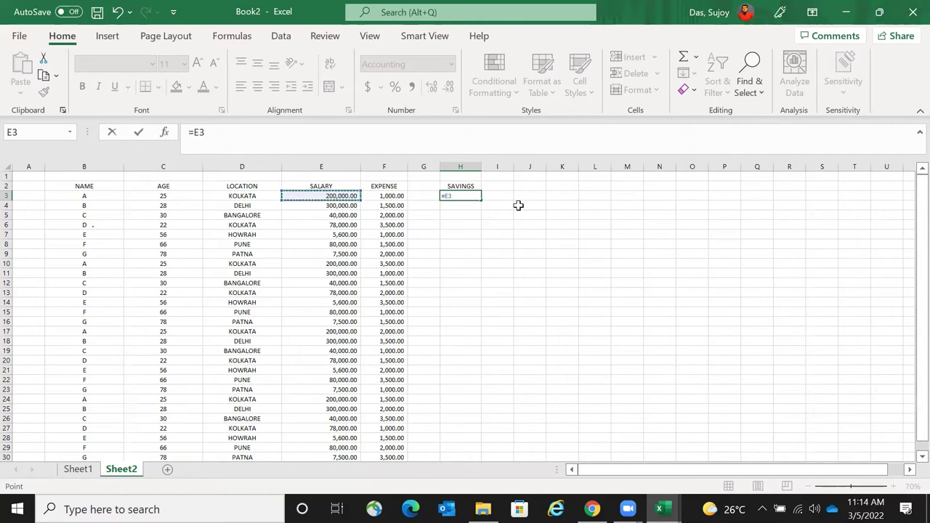
{"action": "left_click", "coordinate": [393, 195]}
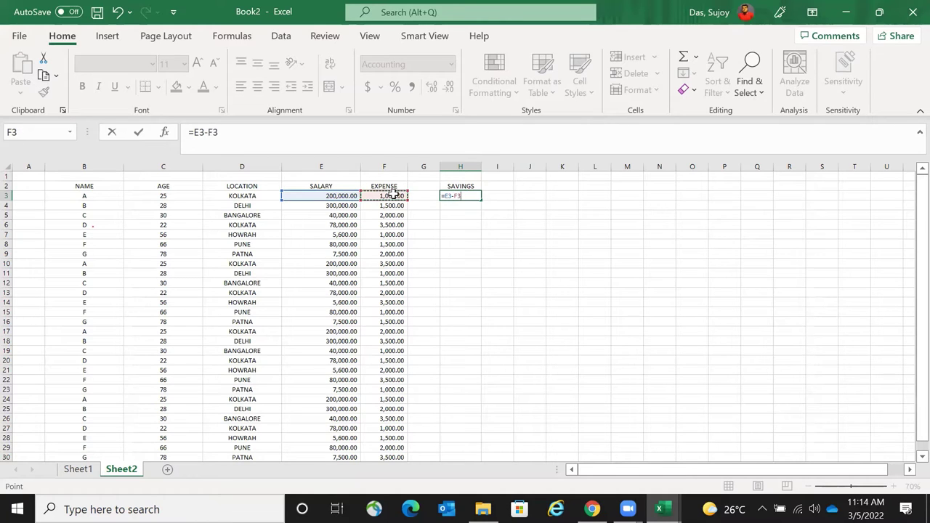
{"action": "key", "text": "Return"}
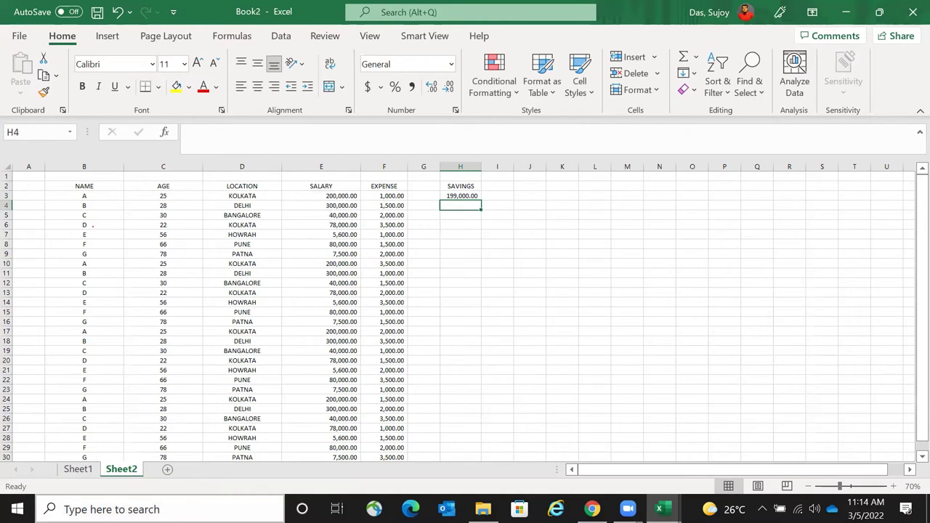
{"action": "key", "text": "super+s"}
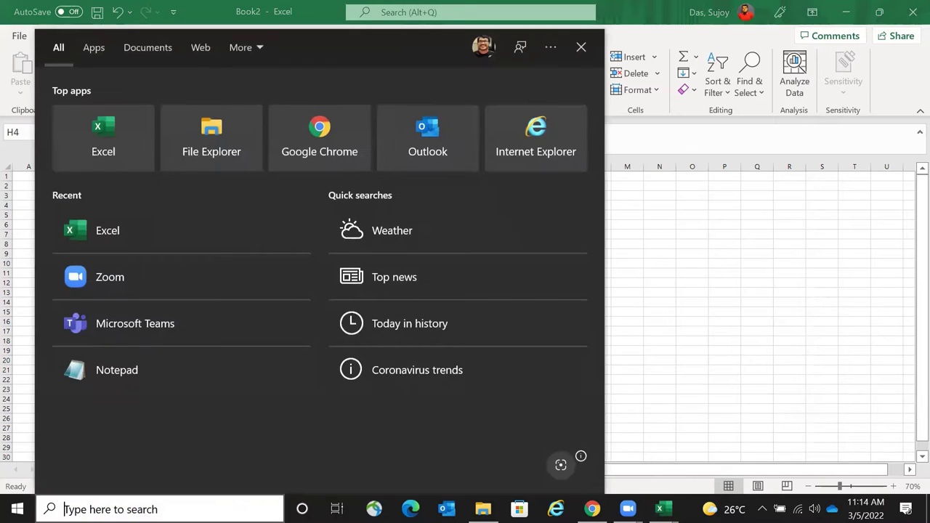
- Search Windows for KEYBOARD, launch the On-Screen Keyboard, then close it
{"action": "type", "text": "KEY"}
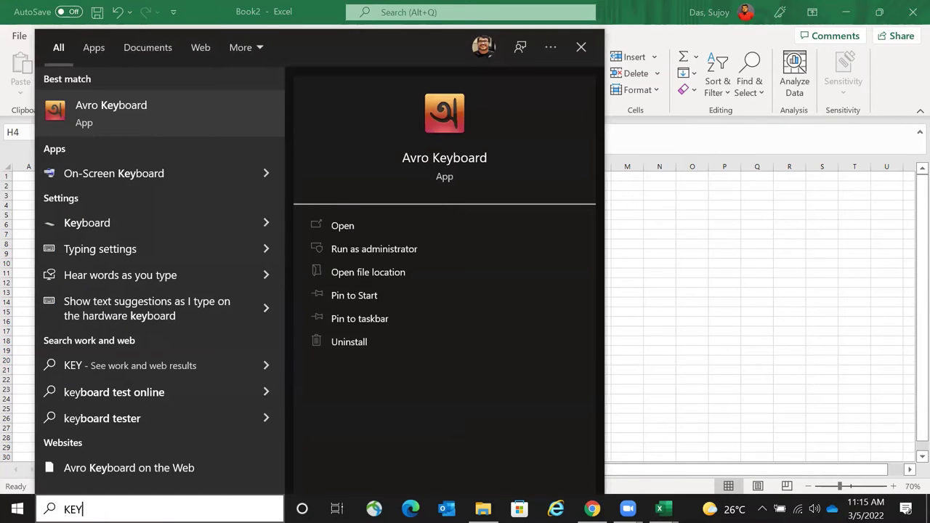
{"action": "type", "text": "BOARD"}
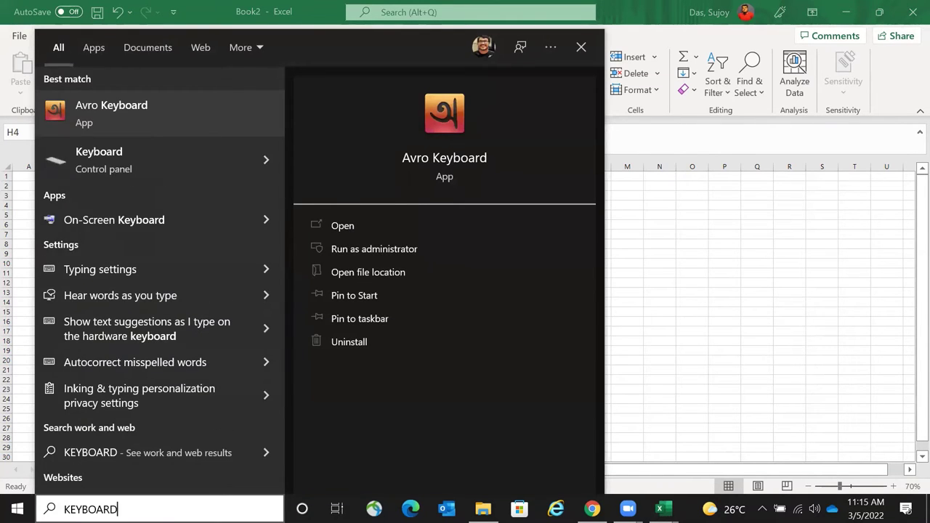
{"action": "left_click", "coordinate": [151, 216]}
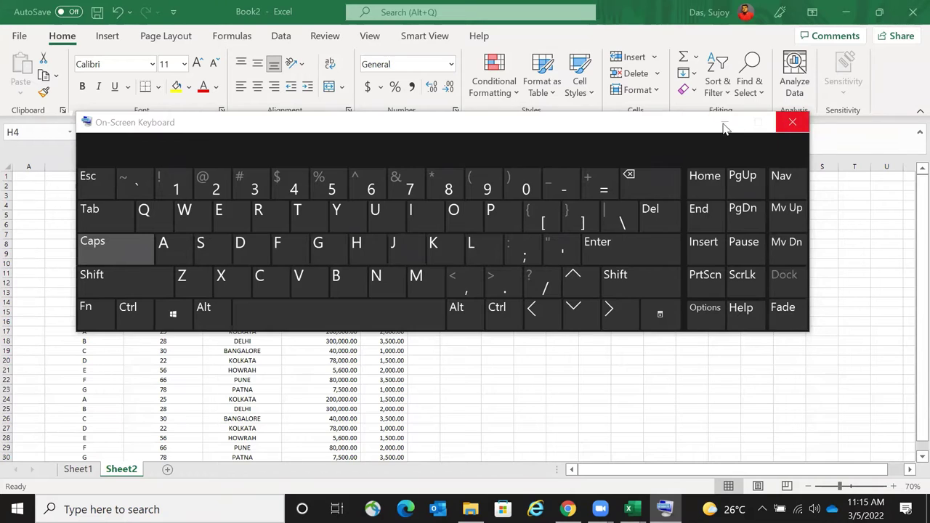
{"action": "left_click", "coordinate": [789, 122]}
- Copy H3's savings formula into H4, giving 298,500.00
{"action": "left_click", "coordinate": [460, 195]}
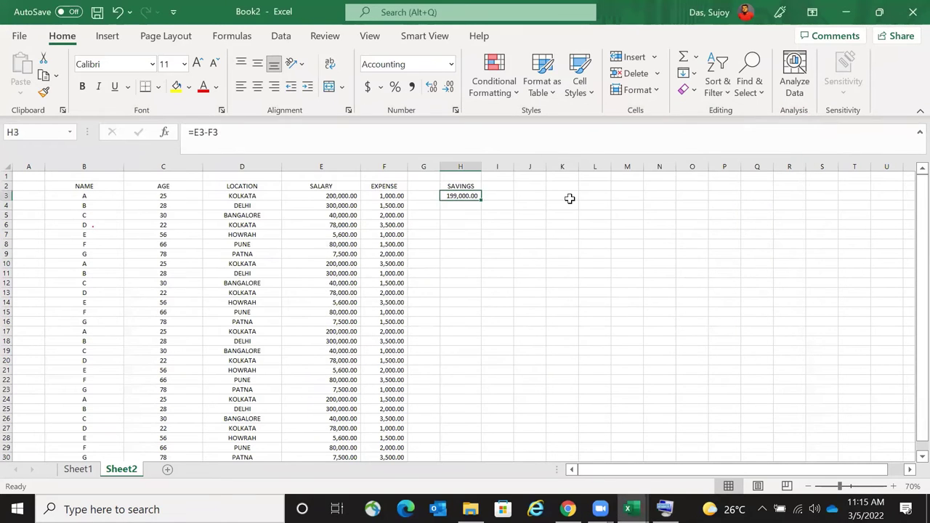
{"action": "key", "text": "ctrl+c"}
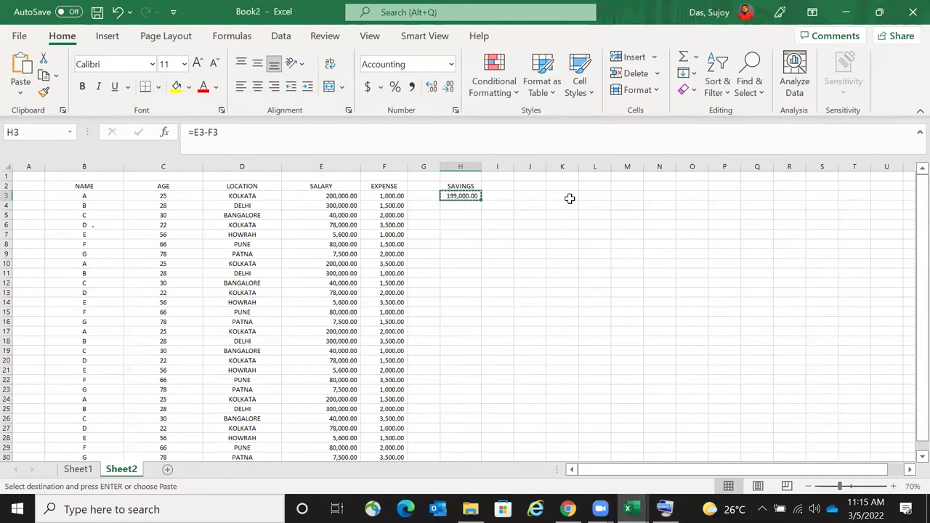
{"action": "key", "text": "Escape"}
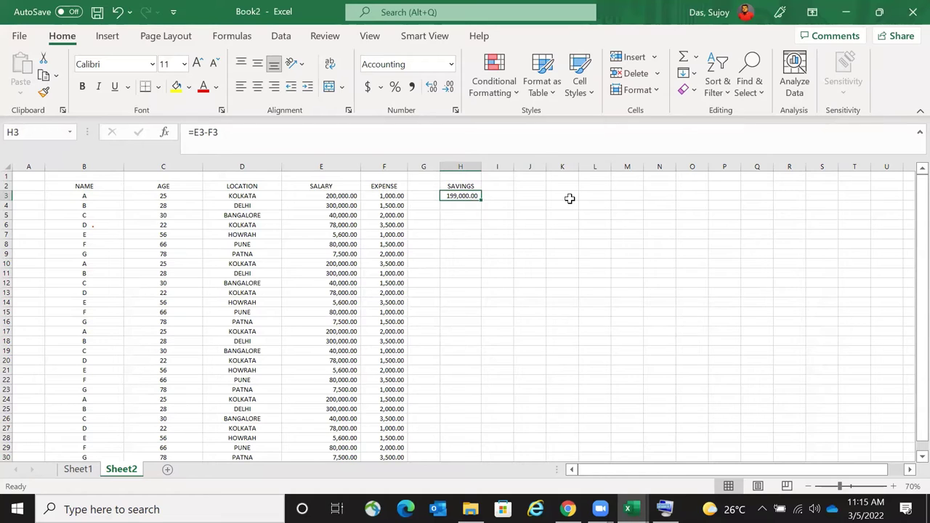
{"action": "key", "text": "Down"}
{"action": "key", "text": "Up"}
{"action": "key", "text": "ctrl+c"}
{"action": "key", "text": "Down"}
{"action": "key", "text": "ctrl+v"}
{"action": "key", "text": "Down"}
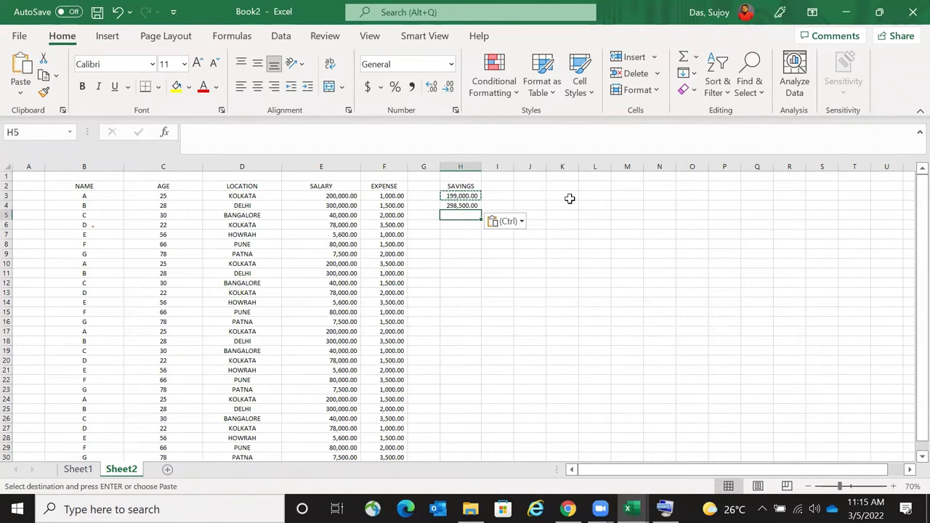
{"action": "key", "text": "Up"}
{"action": "key", "text": "Up"}
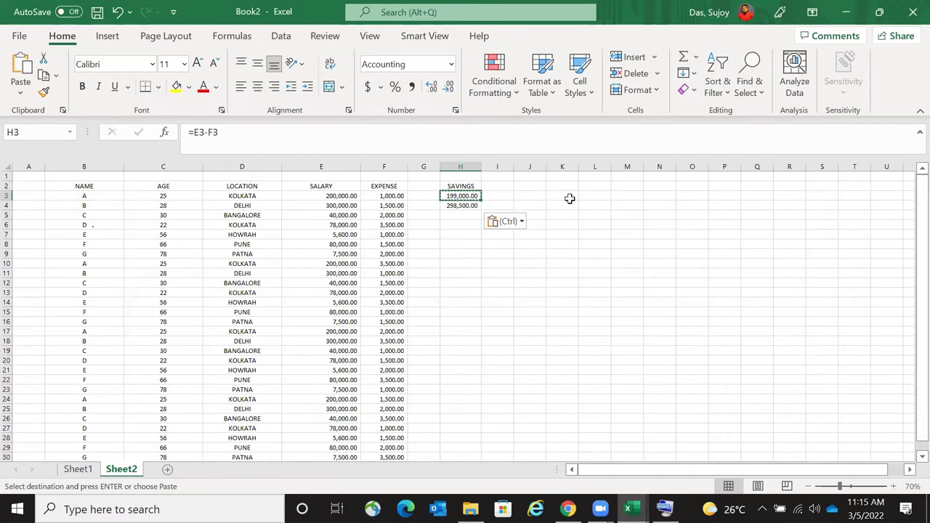
{"action": "key", "text": "Down"}
{"action": "key", "text": "ctrl+v"}
{"action": "key", "text": "Down"}
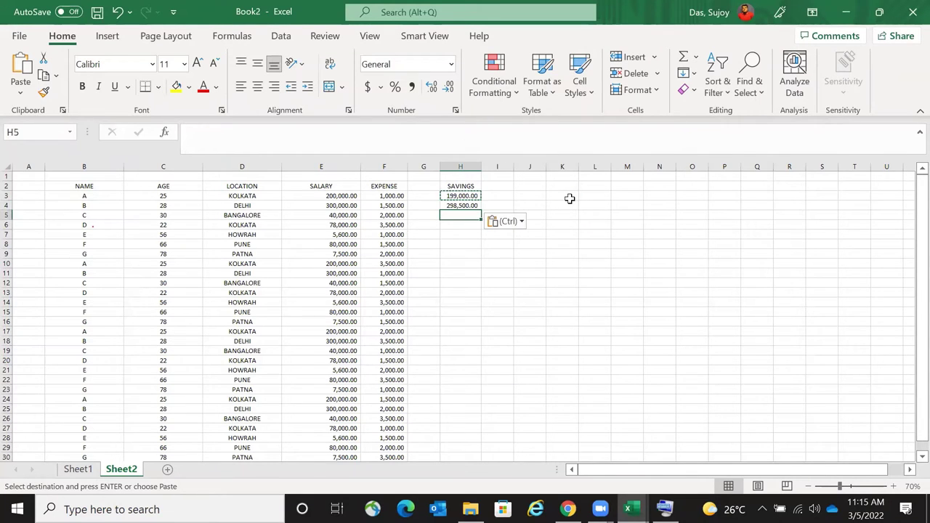
{"action": "key", "text": "Up"}
- Copy H4's formula into H5 for 38,000.00, then recheck H3's formula references
{"action": "key", "text": "ctrl+c"}
{"action": "key", "text": "Down"}
{"action": "key", "text": "ctrl+v"}
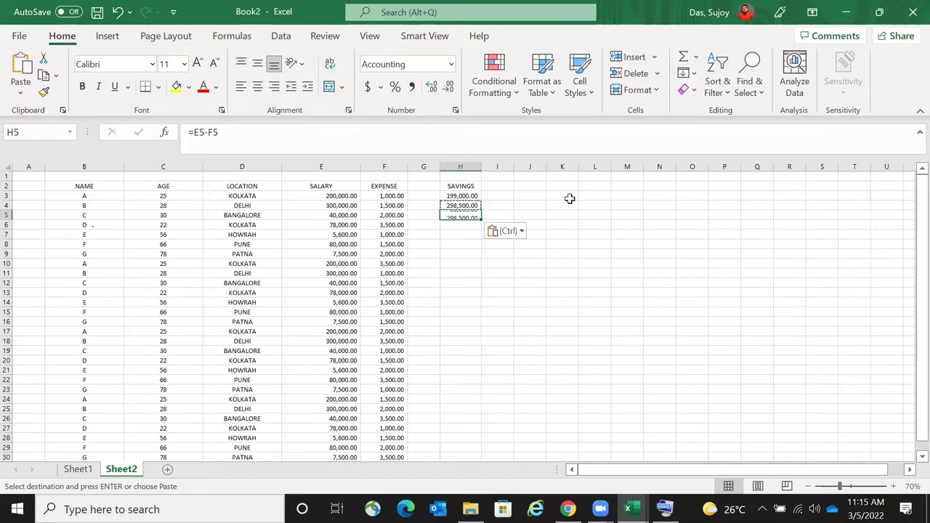
{"action": "key", "text": "Escape"}
{"action": "key", "text": "Up"}
{"action": "key", "text": "Up"}
{"action": "key", "text": "Up"}
{"action": "key", "text": "Down"}
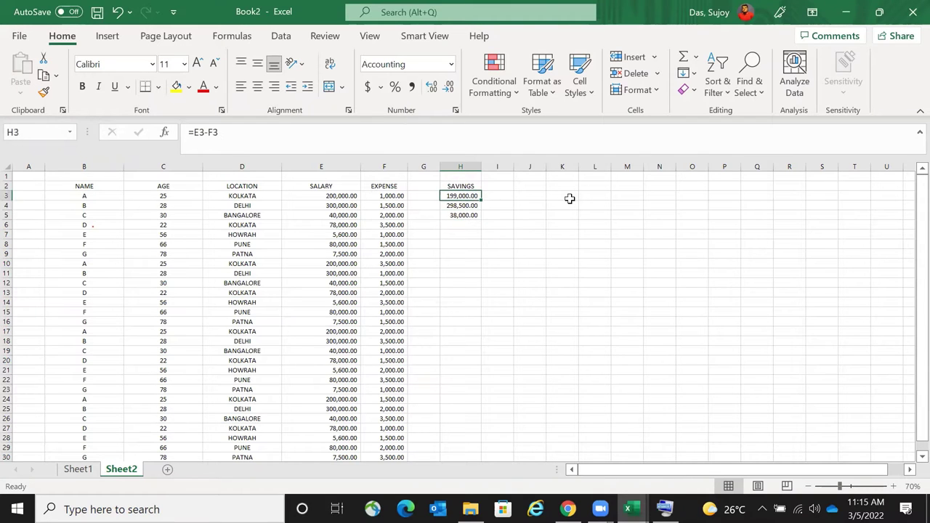
{"action": "key", "text": "F2"}
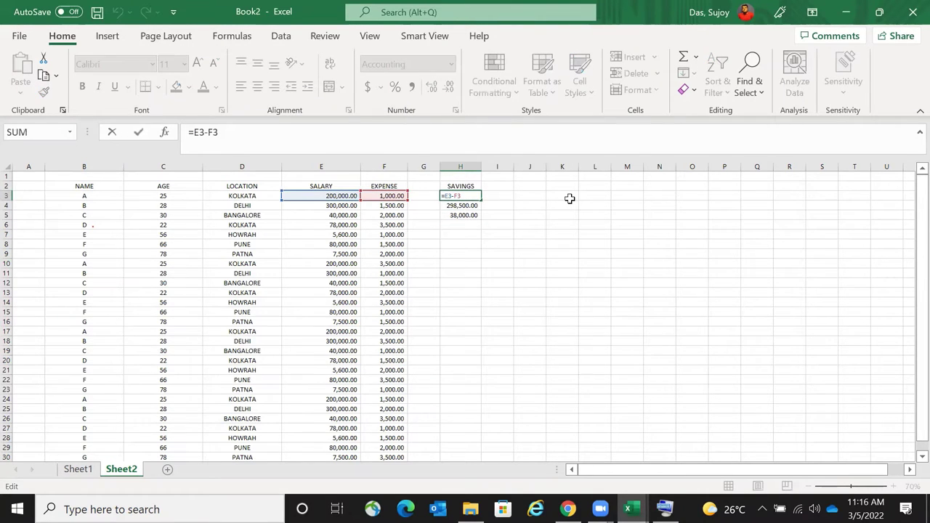
{"action": "key", "text": "ctrl+Return"}
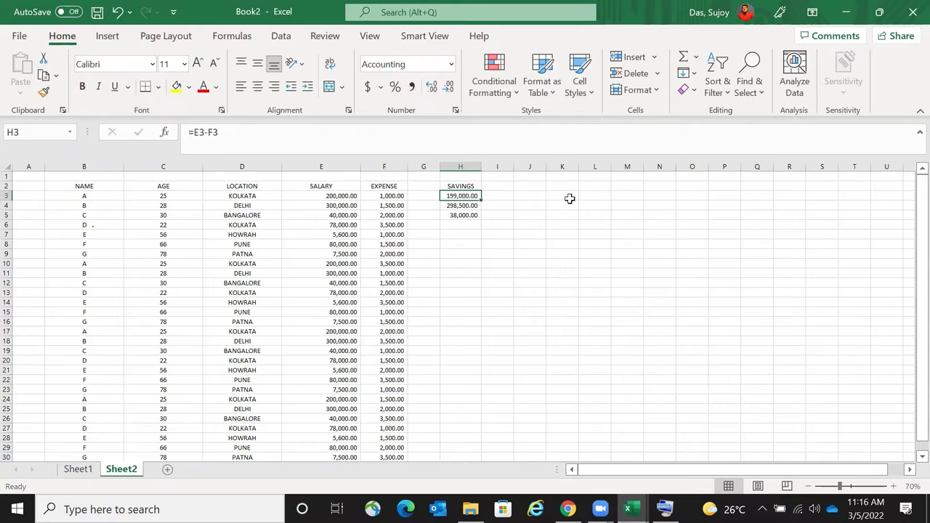
{"action": "left_click", "coordinate": [311, 195]}
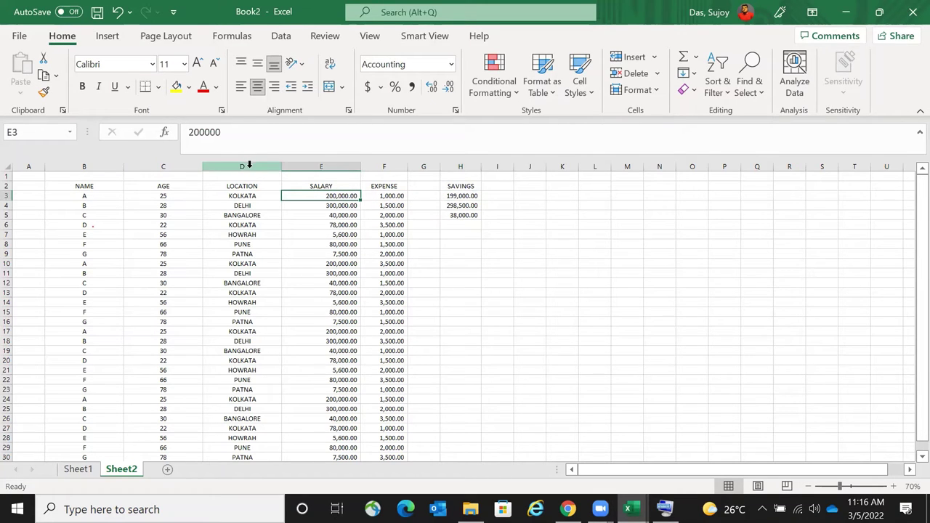
{"action": "key", "text": "F2"}
{"action": "key", "text": "Escape"}
{"action": "double_click", "coordinate": [473, 197]}
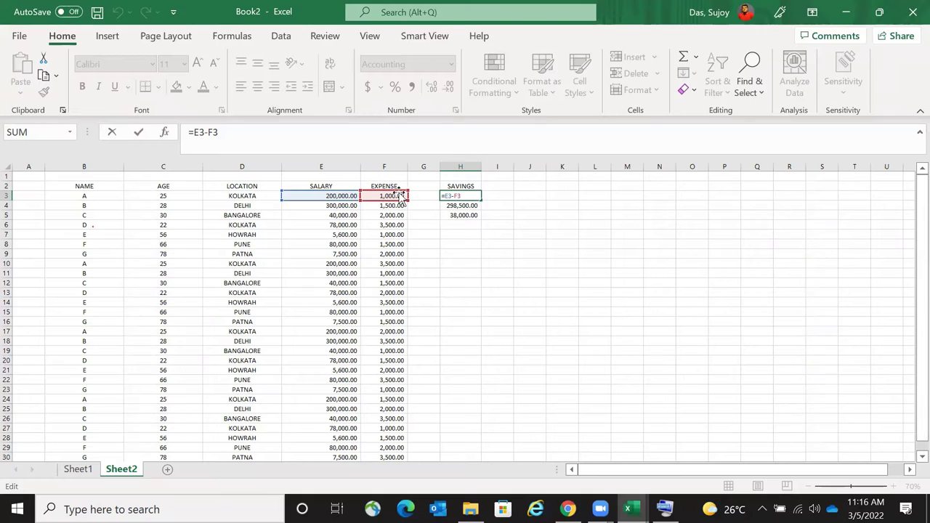
{"action": "key", "text": "ctrl+Return"}
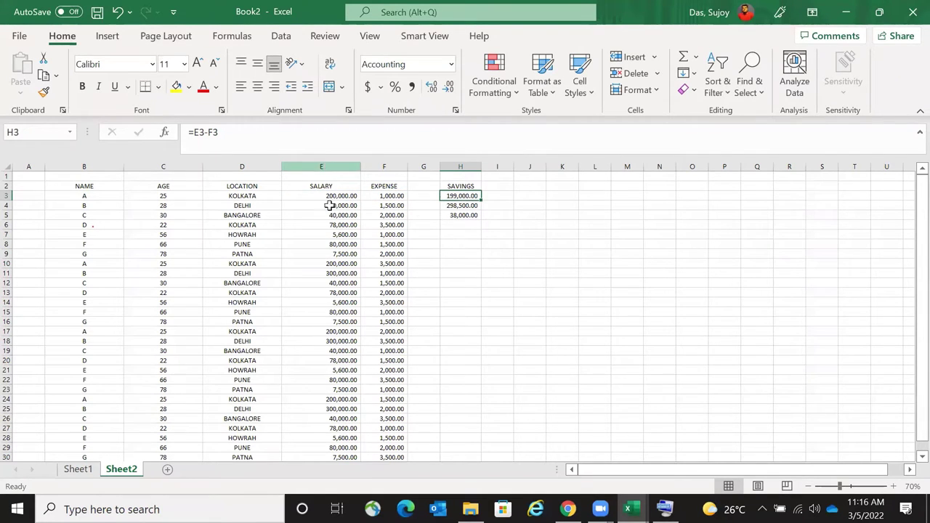
{"action": "left_click", "coordinate": [322, 166]}
{"action": "left_click", "coordinate": [7, 196]}
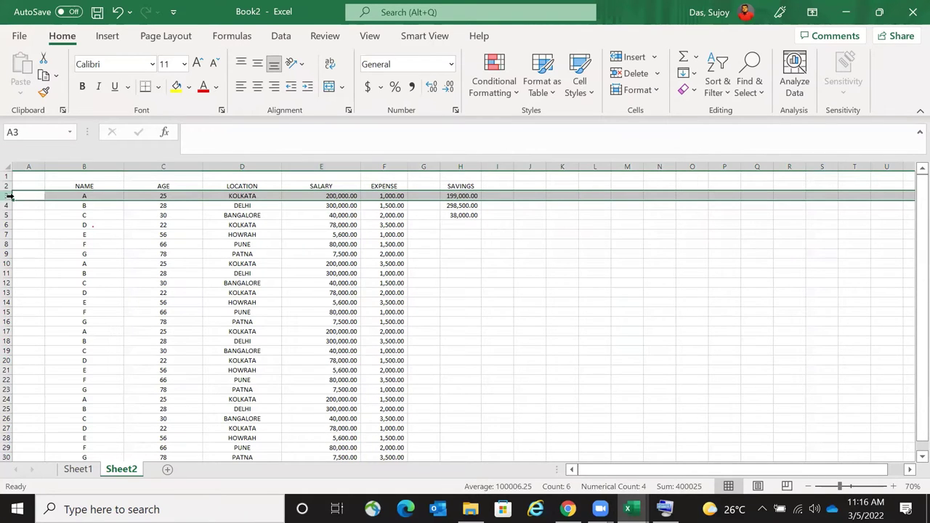
{"action": "left_click", "coordinate": [334, 197]}
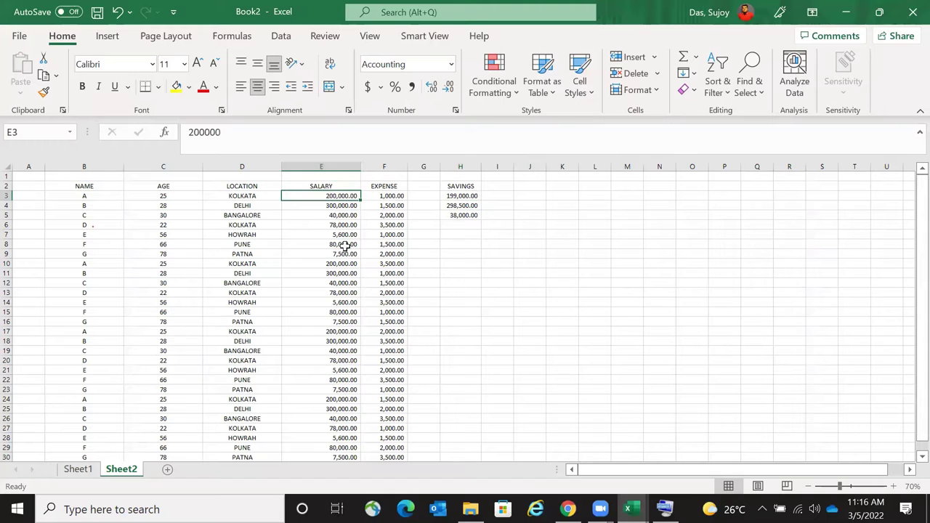
{"action": "left_click", "coordinate": [386, 197]}
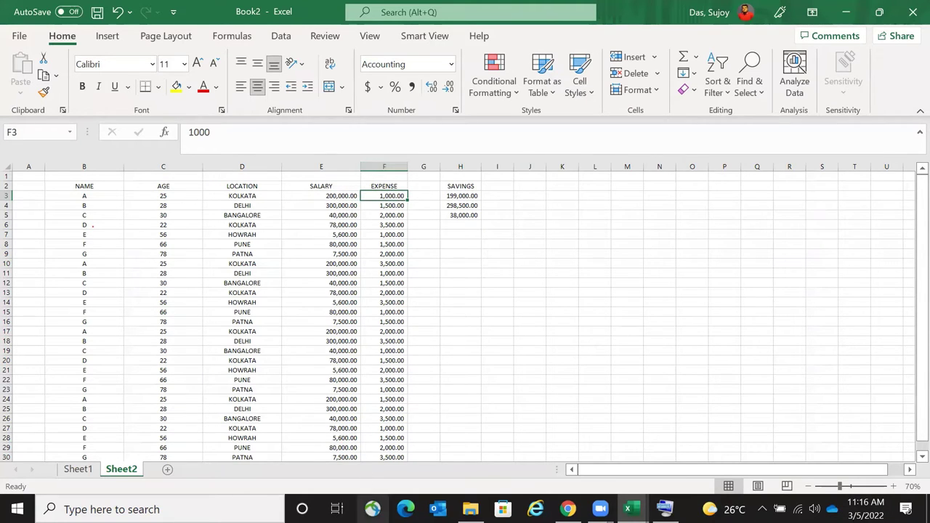
{"action": "left_click", "coordinate": [9, 195]}
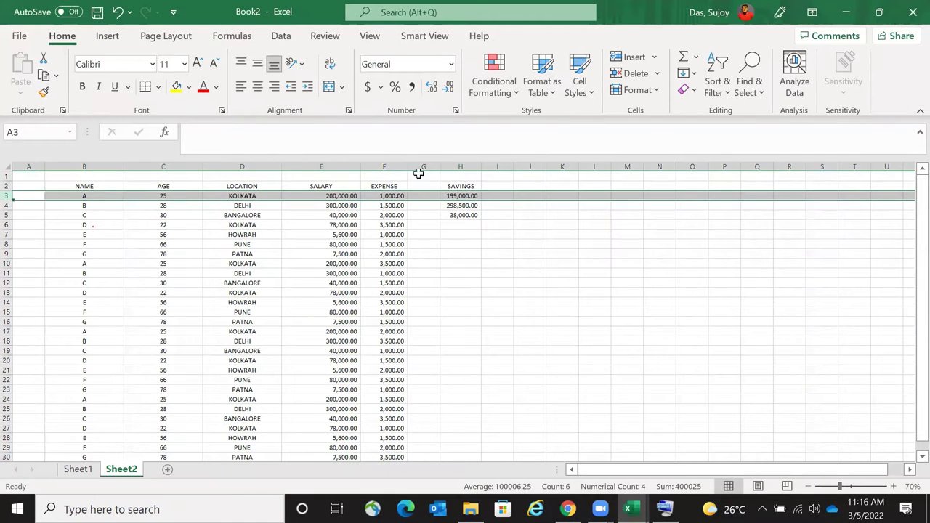
{"action": "double_click", "coordinate": [402, 198]}
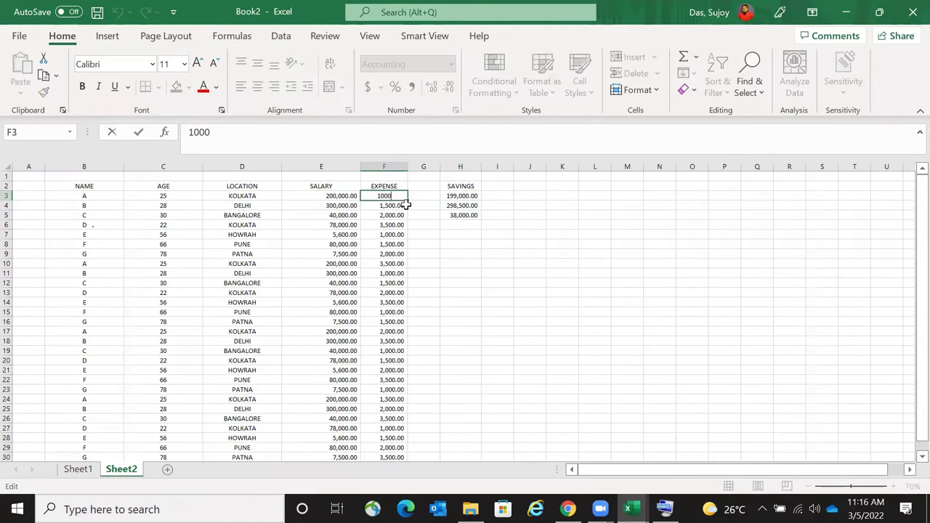
{"action": "key", "text": "ctrl+Return"}
{"action": "left_click", "coordinate": [472, 197]}
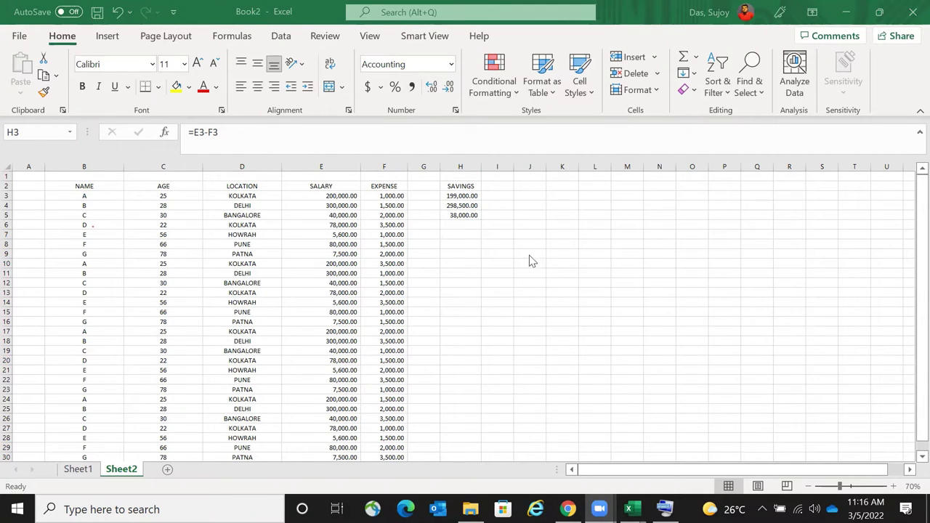
{"action": "key", "text": "alt+Tab"}
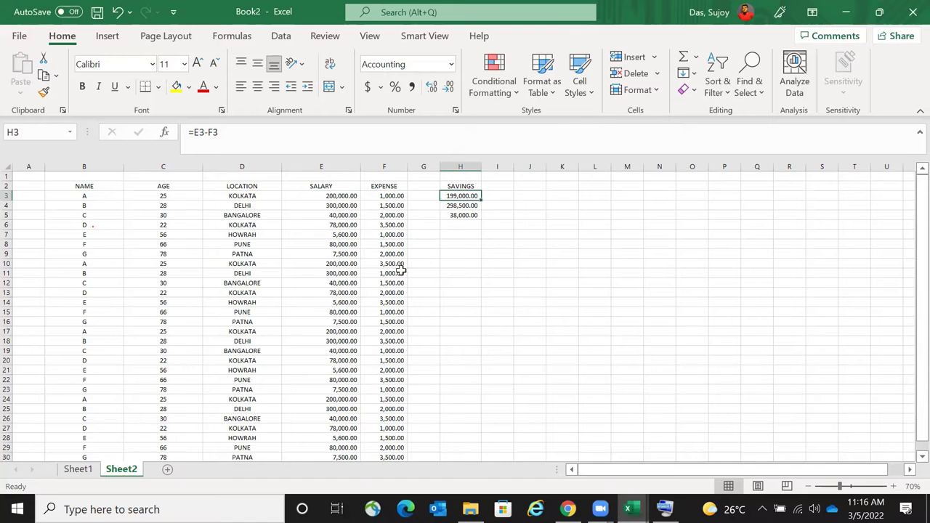
- Try a test 'J' label in L2 and M2, then return to the first salary in E3
{"action": "left_click", "coordinate": [605, 187]}
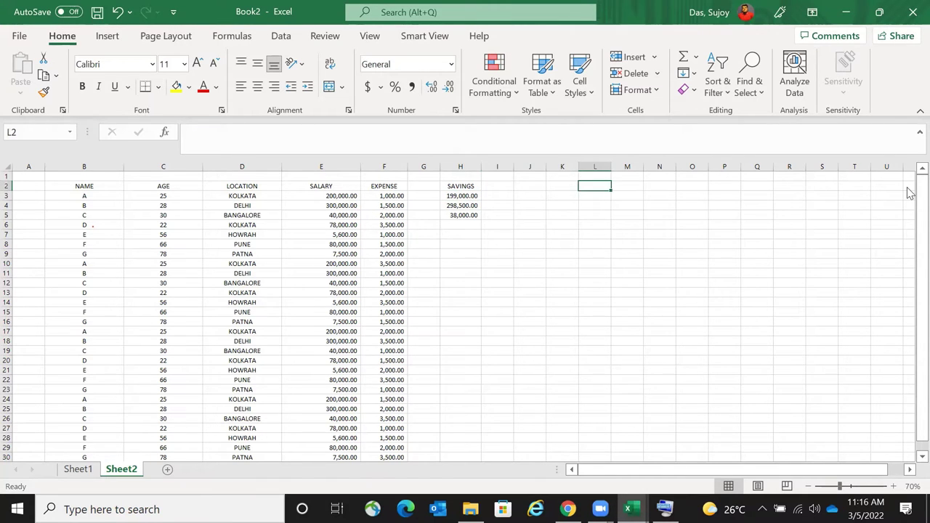
{"action": "type", "text": "J"}
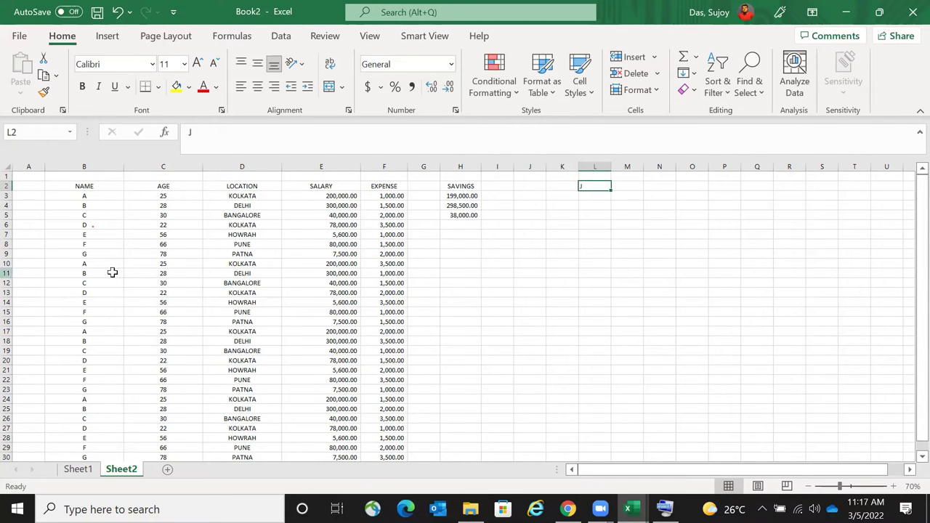
{"action": "left_click", "coordinate": [590, 160]}
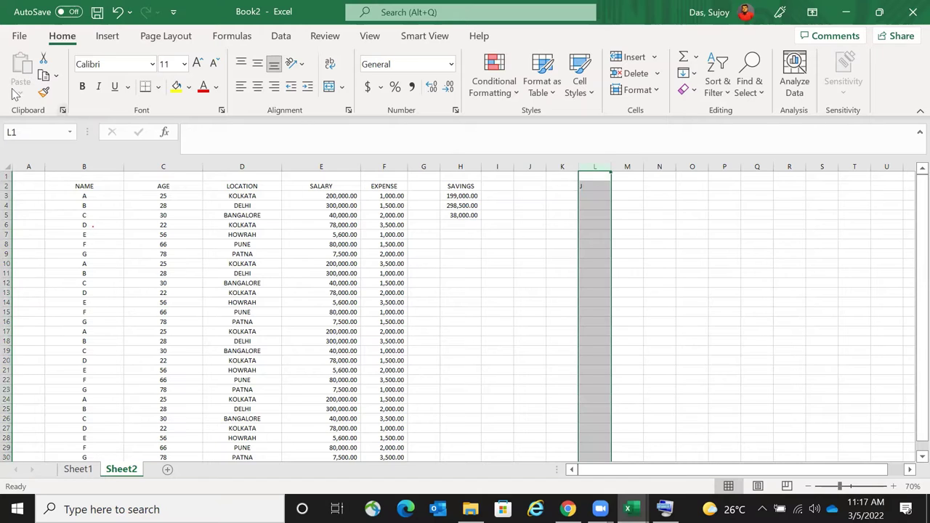
{"action": "left_click", "coordinate": [7, 186]}
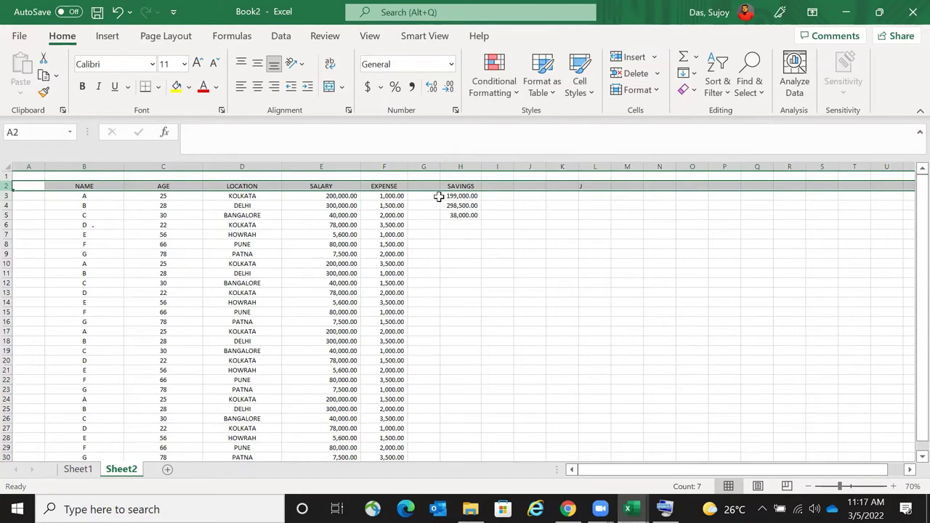
{"action": "left_click", "coordinate": [603, 189]}
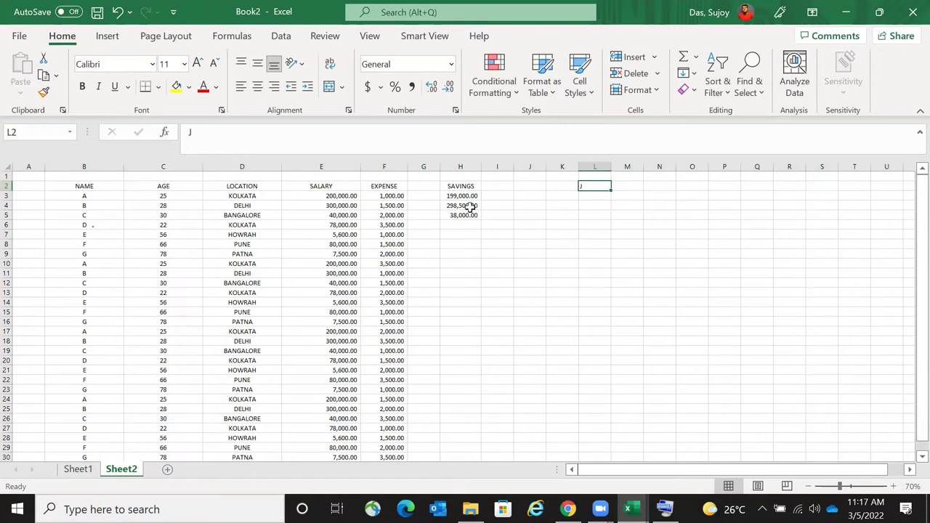
{"action": "key", "text": "Right"}
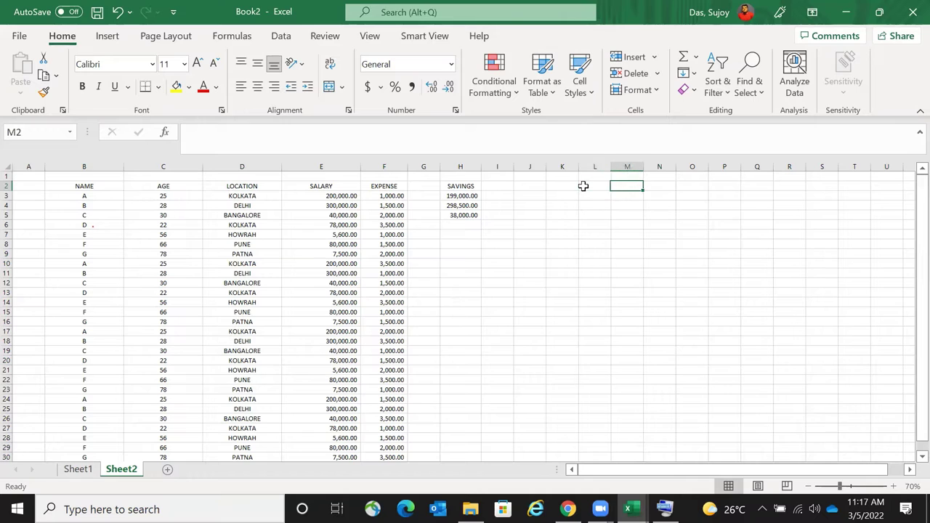
{"action": "type", "text": "JKJ"}
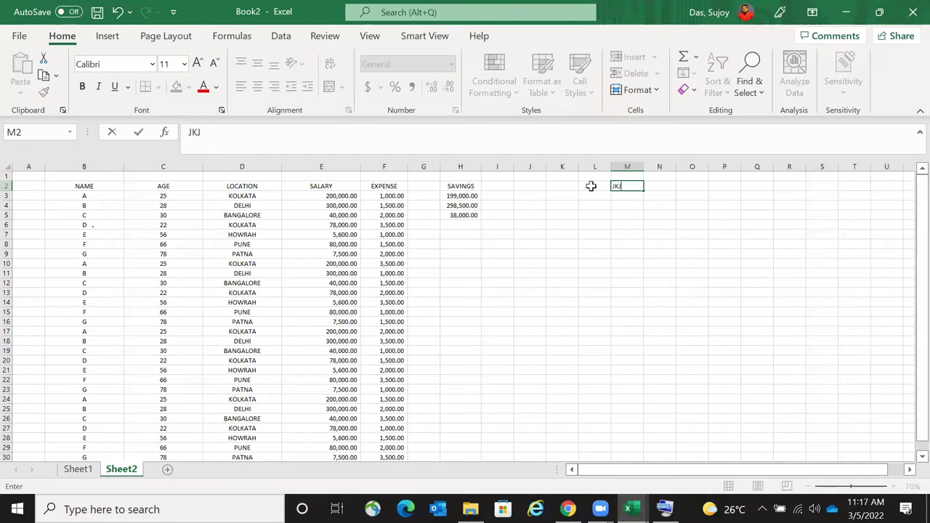
{"action": "key", "text": "Return"}
{"action": "key", "text": "Up"}
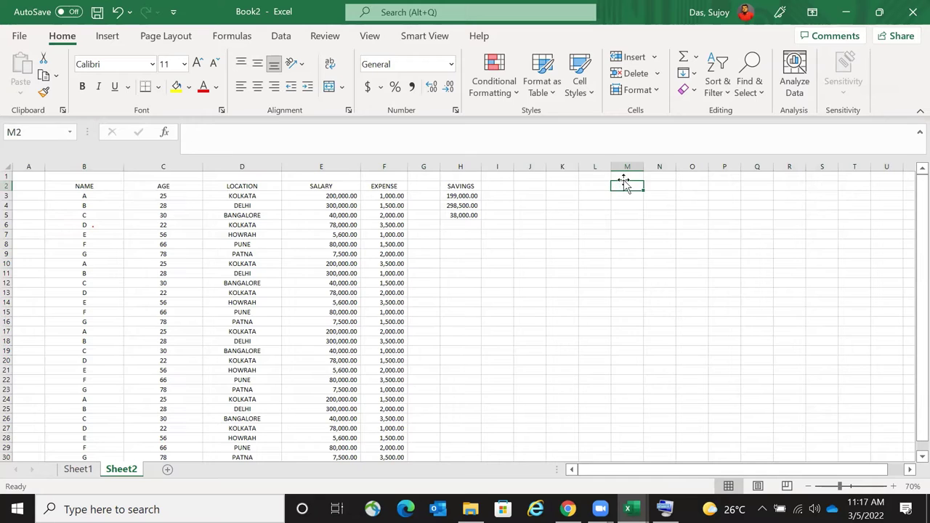
{"action": "key", "text": "Left"}
{"action": "key", "text": "Left"}
{"action": "key", "text": "Left"}
{"action": "key", "text": "Left"}
{"action": "key", "text": "Left"}
{"action": "key", "text": "Left"}
{"action": "key", "text": "Left"}
{"action": "key", "text": "Left"}
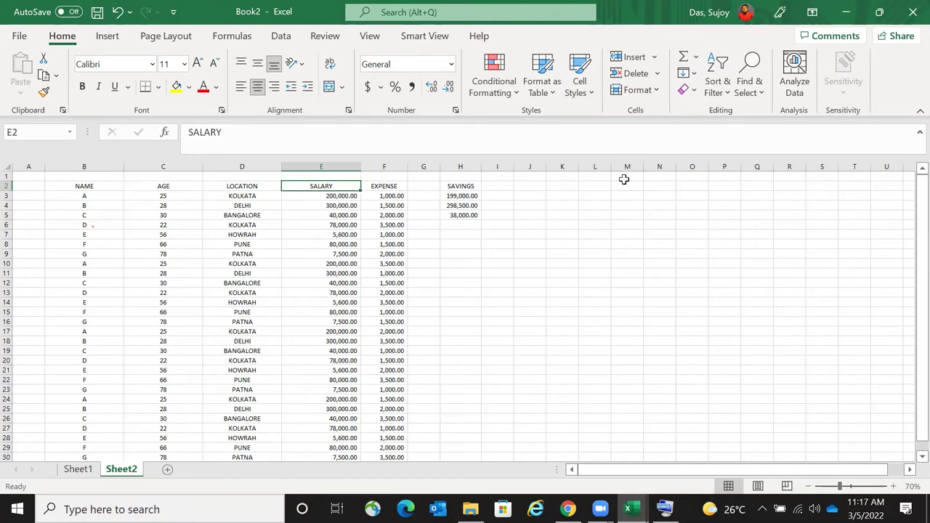
{"action": "key", "text": "Down"}
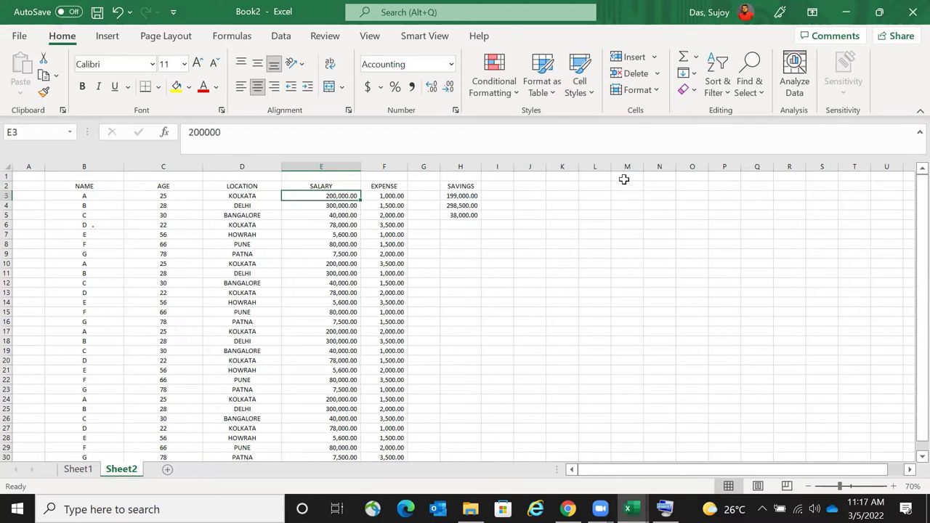
- Delete rows 23–25, check the E28 salary total of 2,336,900.00, and reopen the on-screen keyboard
{"action": "key", "text": "ctrl+shift+Down"}
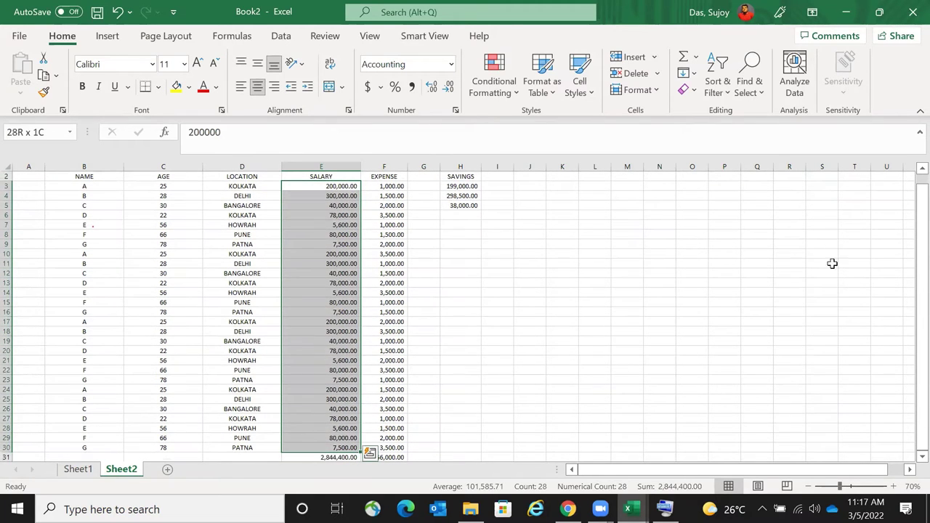
{"action": "left_click_drag", "start_coordinate": [6, 379], "coordinate": [7, 396]}
{"action": "key", "text": "ctrl+minus"}
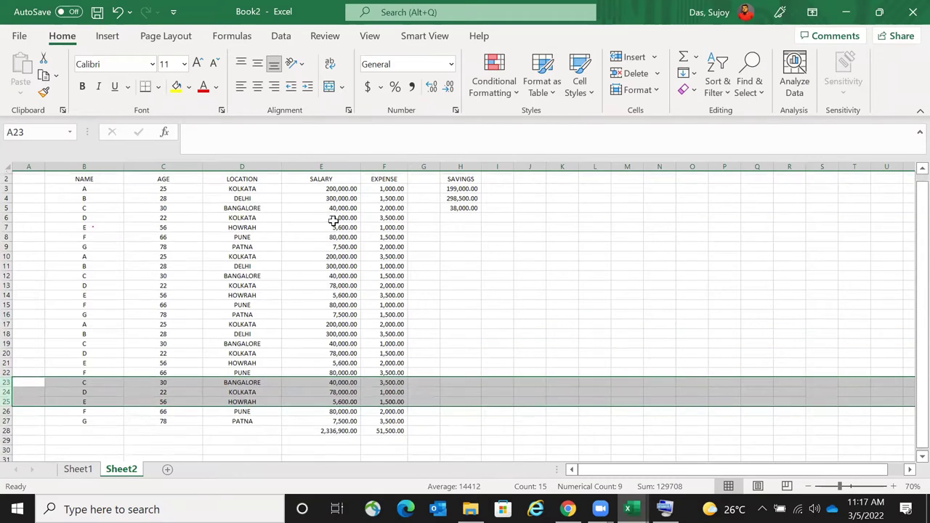
{"action": "scroll", "coordinate": [333, 220], "scroll_direction": "up", "scroll_amount": 1}
{"action": "left_click_drag", "start_coordinate": [332, 195], "coordinate": [339, 427]}
{"action": "left_click", "coordinate": [326, 438]}
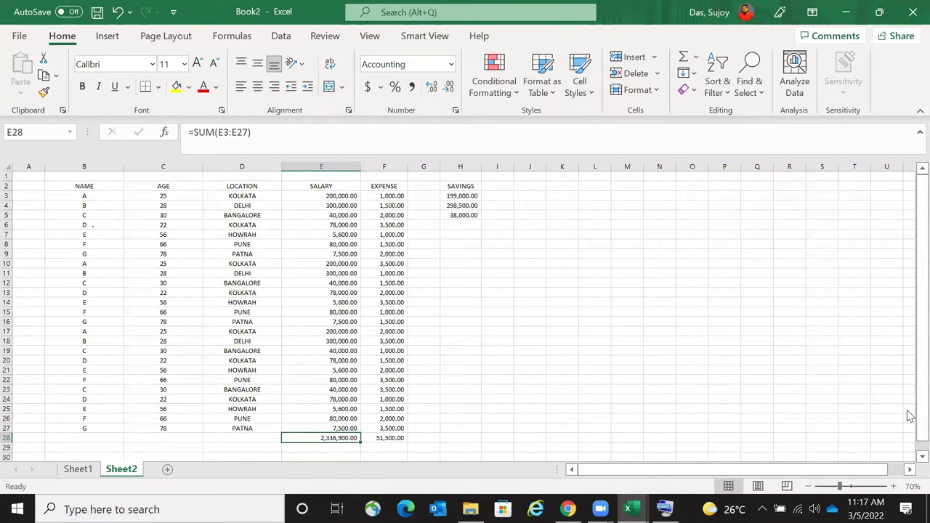
{"action": "left_click", "coordinate": [665, 508]}
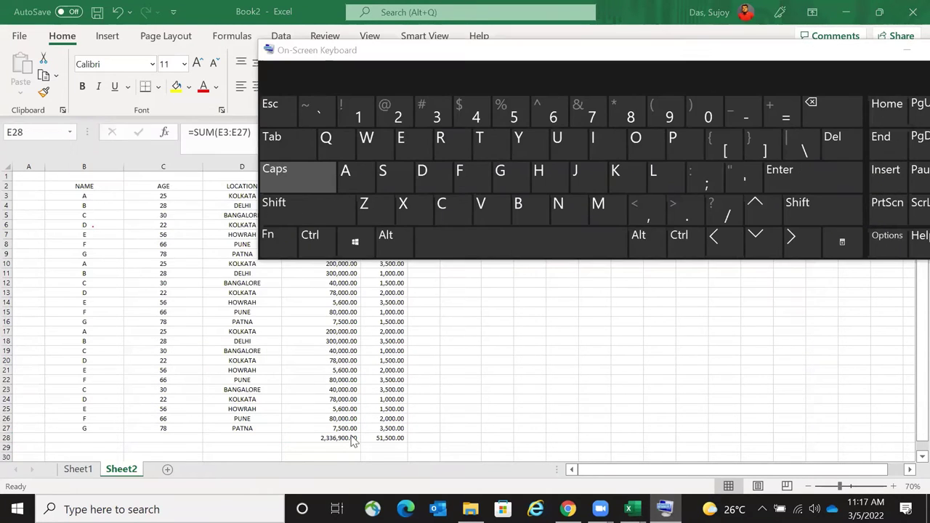
- Clear the salary and expense totals in E28:F28
{"action": "left_click", "coordinate": [343, 441]}
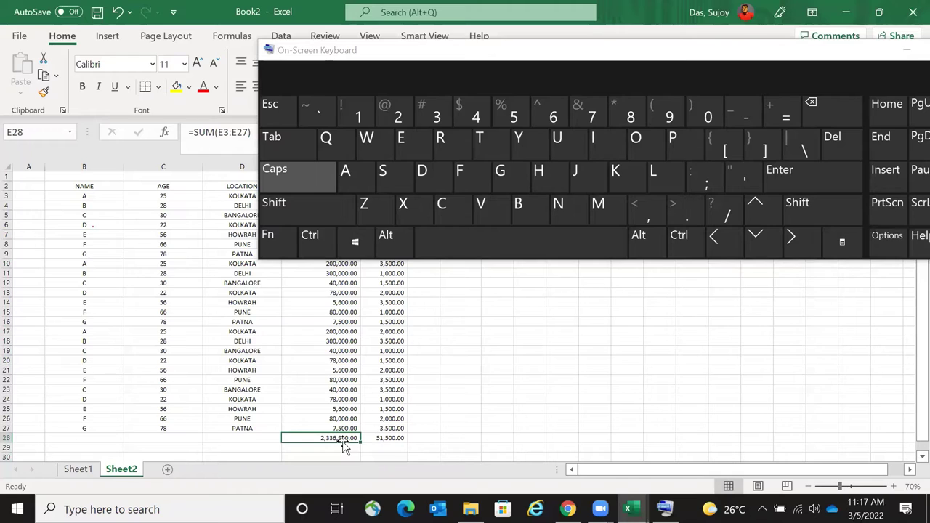
{"action": "key", "text": "shift+Right"}
{"action": "key", "text": "Delete"}
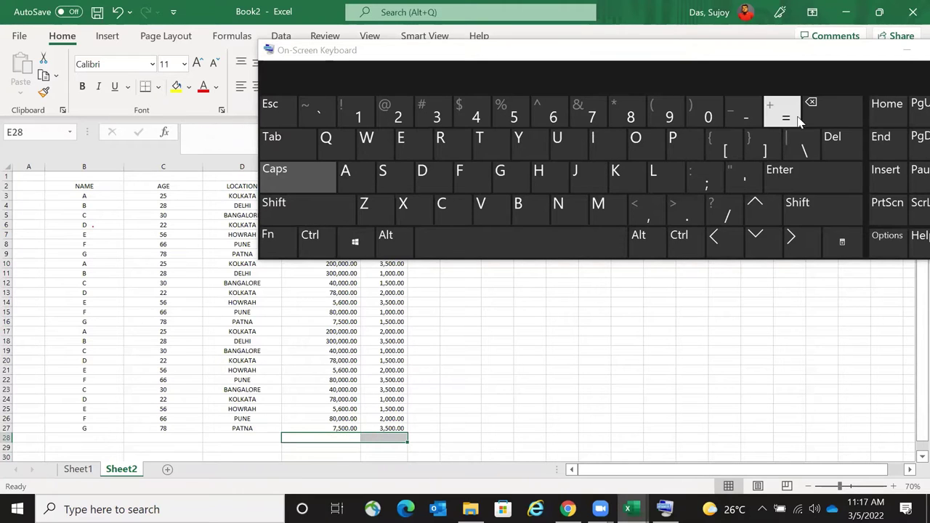
{"action": "left_click", "coordinate": [419, 440]}
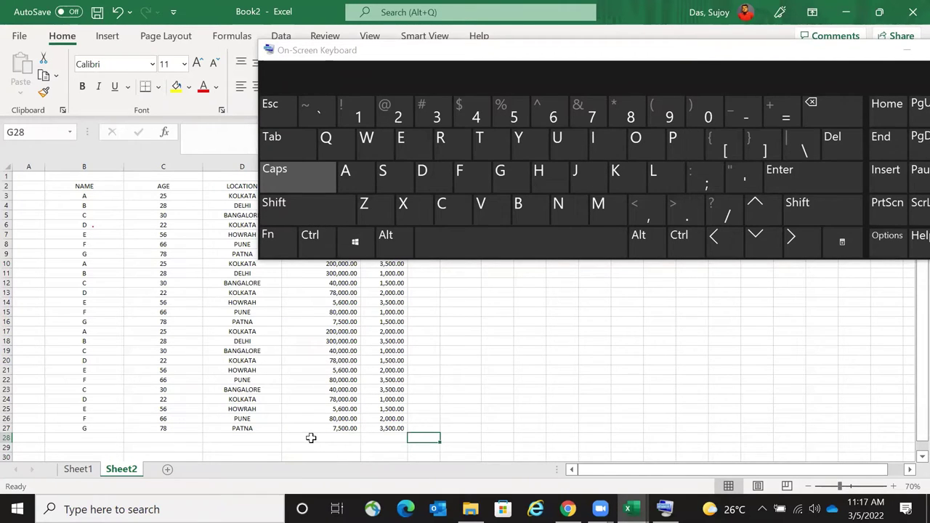
{"action": "left_click", "coordinate": [312, 438]}
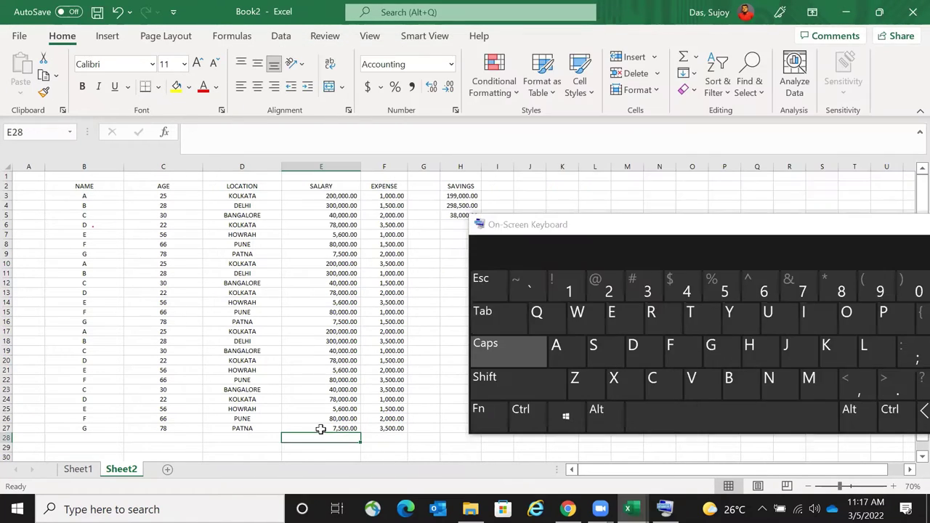
- Delete the empty column A so the table starts at NAME, and move the on-screen keyboard
{"action": "left_click", "coordinate": [32, 166]}
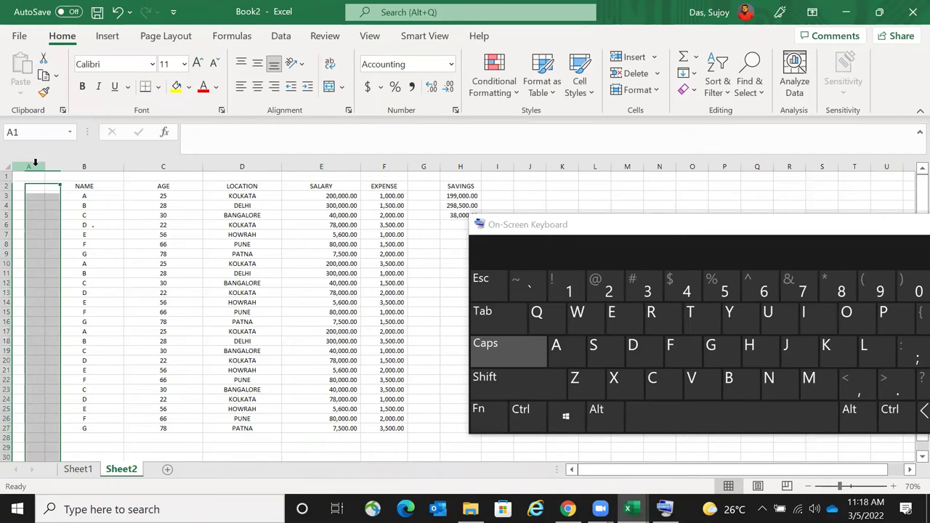
{"action": "key", "text": "ctrl+minus"}
{"action": "left_click", "coordinate": [309, 439]}
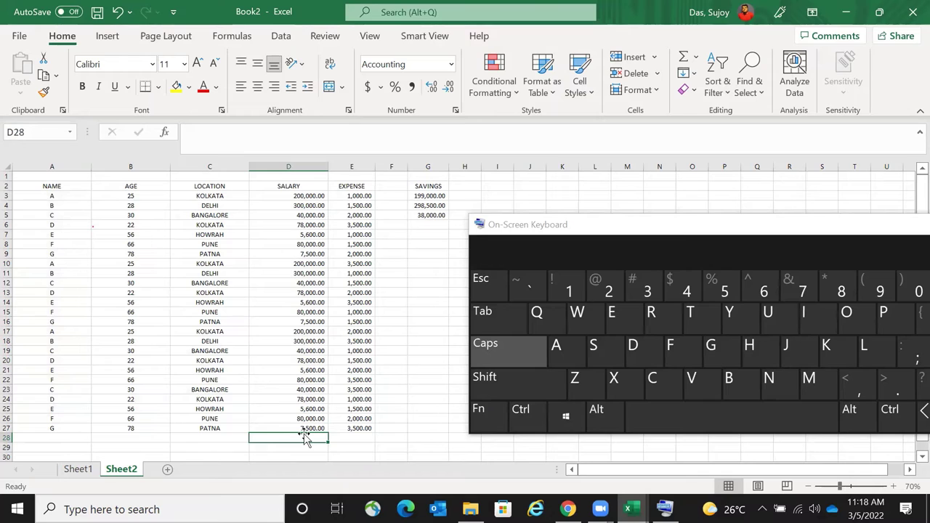
{"action": "left_click", "coordinate": [783, 226]}
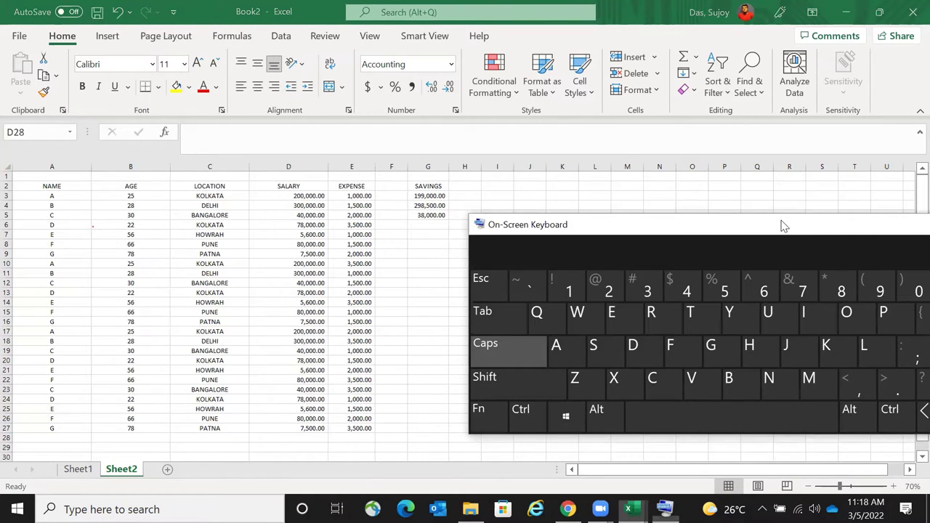
{"action": "left_click_drag", "start_coordinate": [783, 226], "coordinate": [393, 61]}
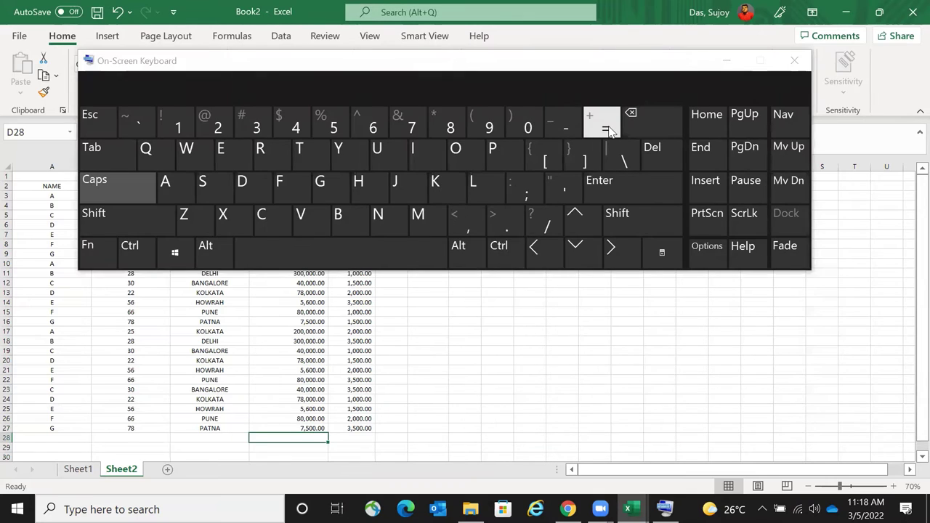
- Attempt a SUM formula in D28 by dragging over the salary cells D3:D27
{"action": "left_click", "coordinate": [609, 129]}
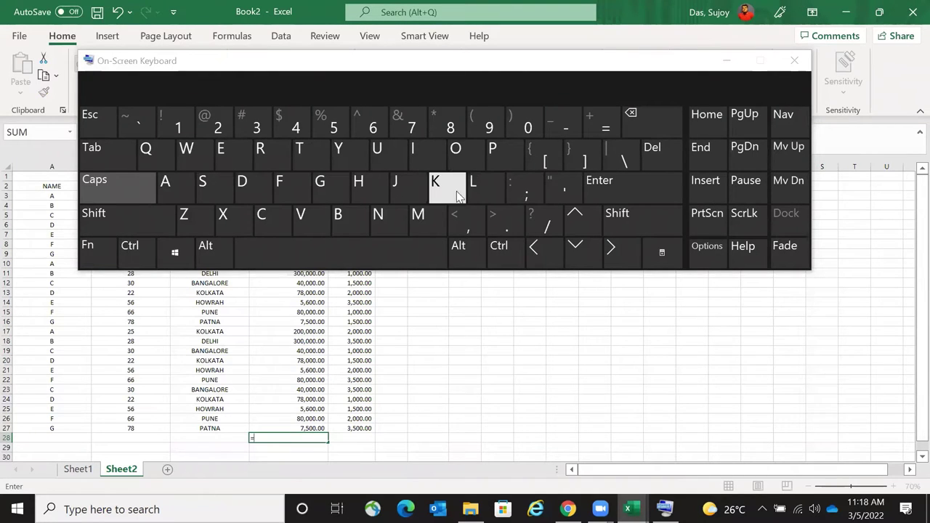
{"action": "left_click", "coordinate": [472, 69]}
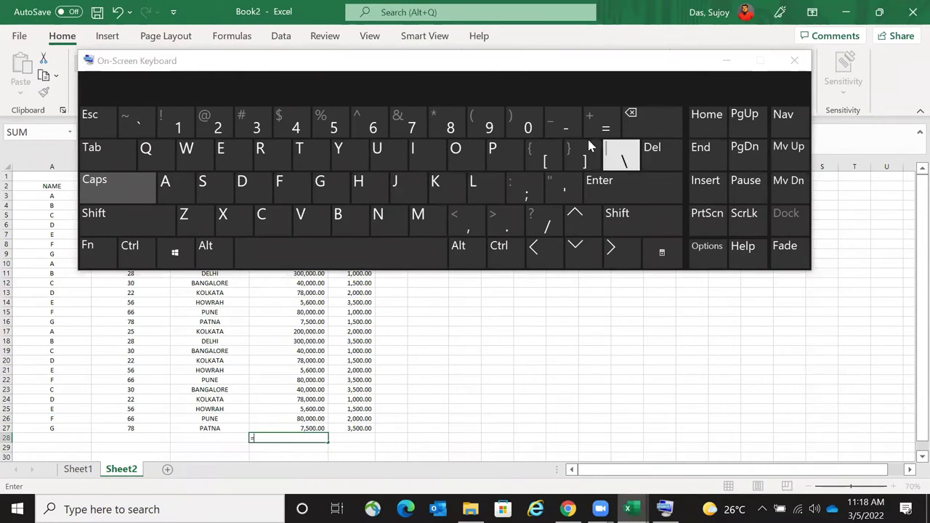
{"action": "left_click", "coordinate": [252, 439]}
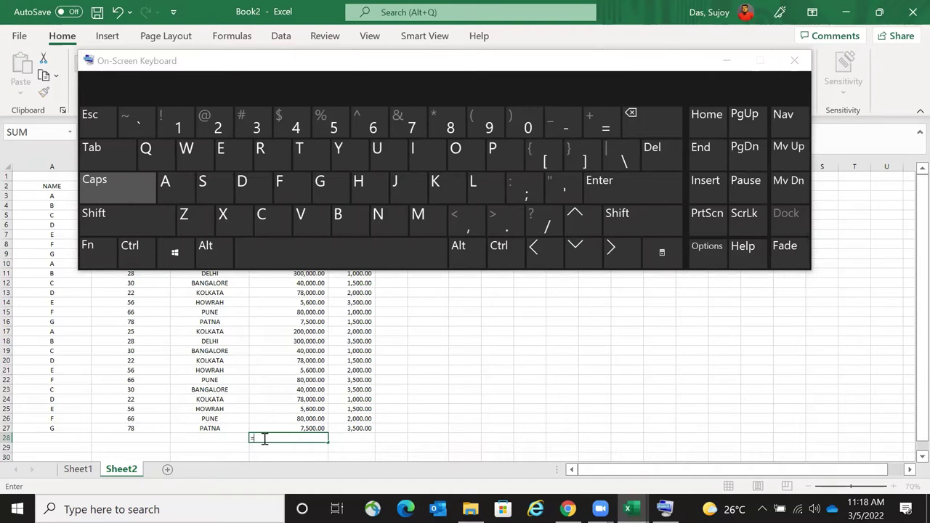
{"action": "type", "text": "SUM"}
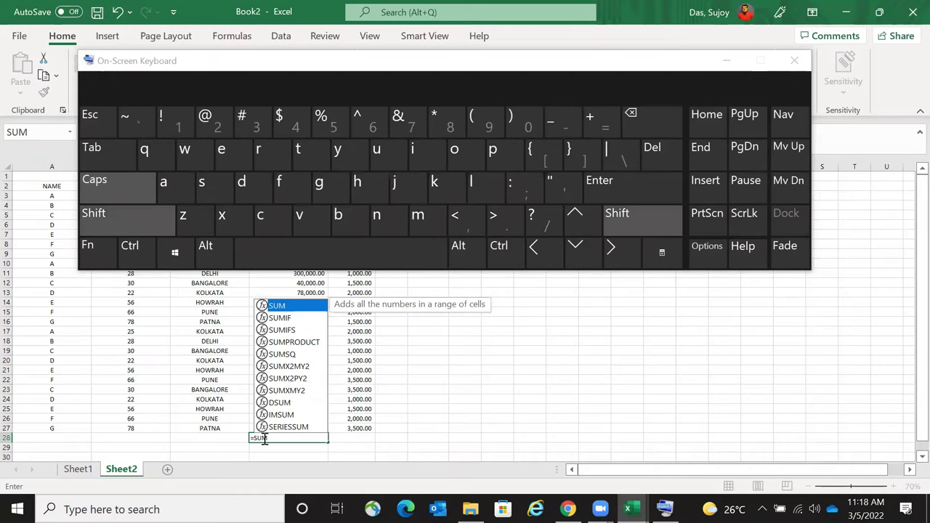
{"action": "type", "text": "("}
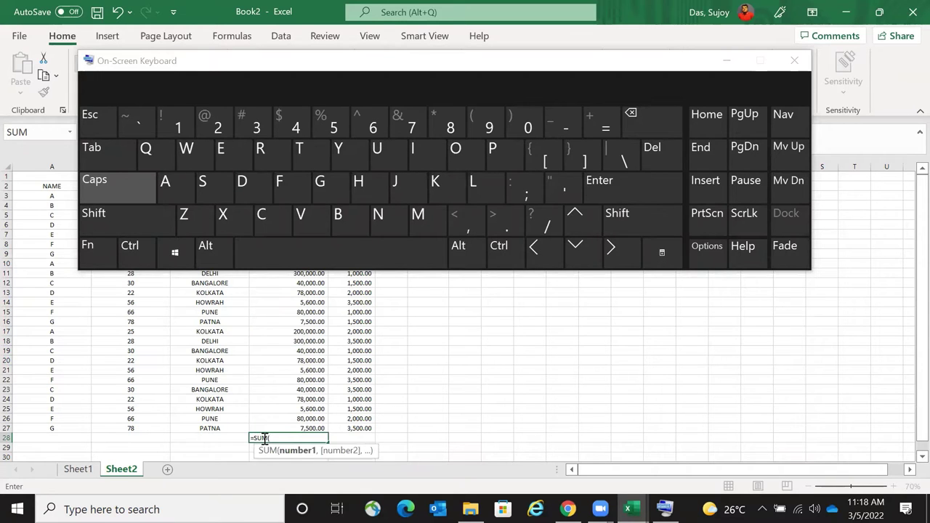
{"action": "left_click", "coordinate": [424, 66]}
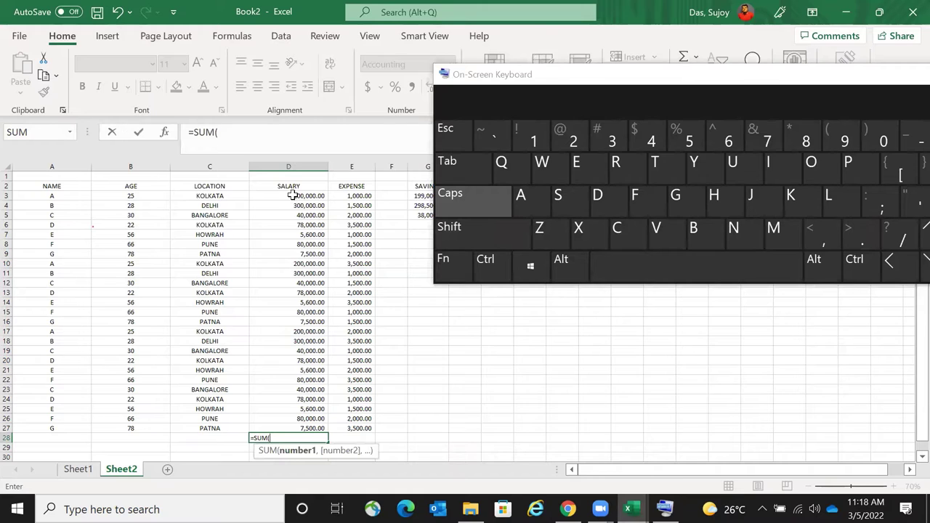
{"action": "left_click", "coordinate": [292, 195]}
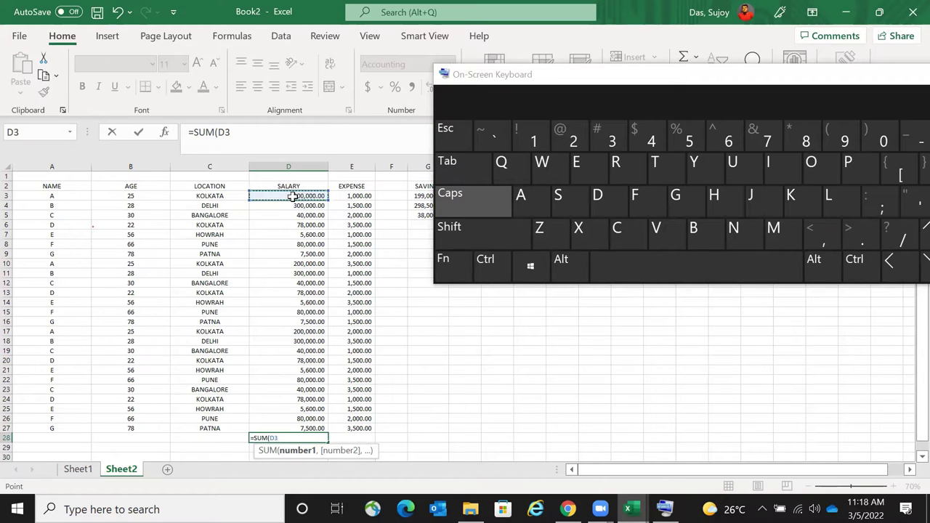
{"action": "left_click_drag", "start_coordinate": [292, 196], "coordinate": [292, 429]}
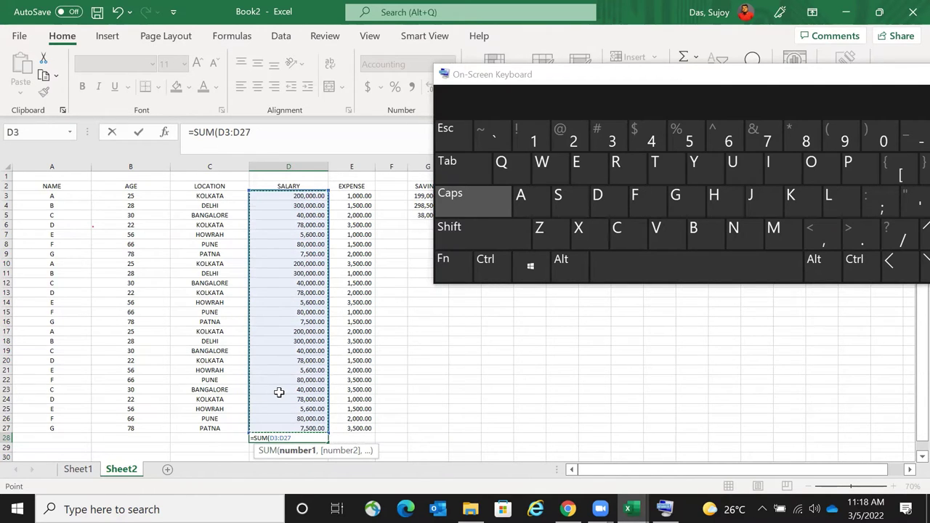
{"action": "key", "text": "Return"}
{"action": "key", "text": "Up"}
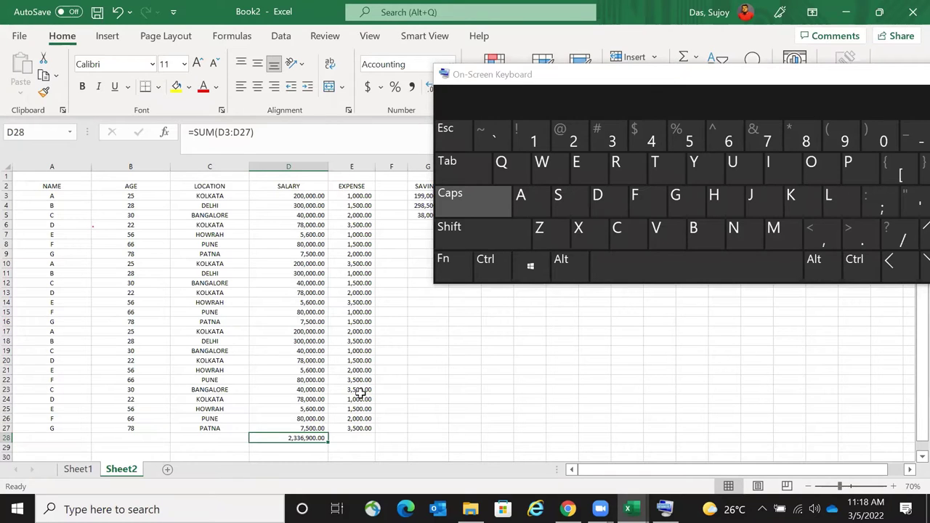
- Type =SUM(D3:D27) in D28 for a salary total of 2,336,900.00
{"action": "type", "text": "=SUM("}
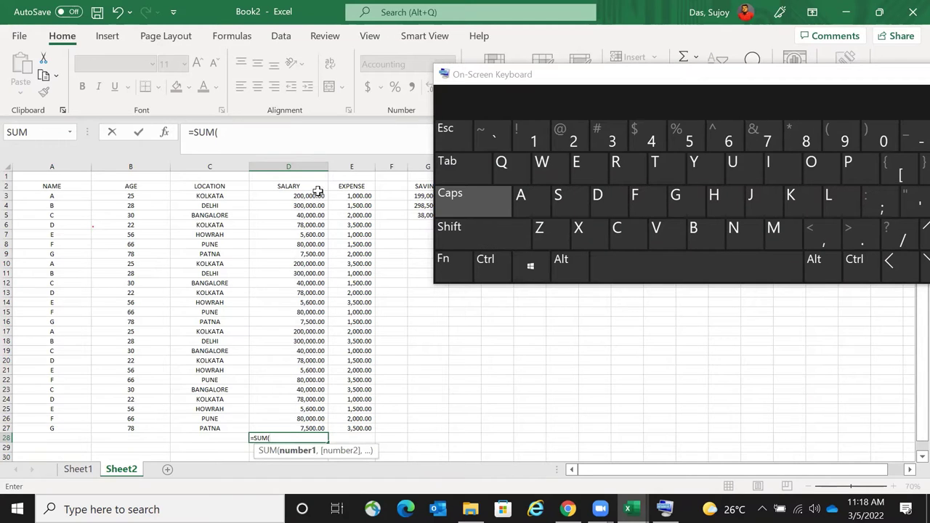
{"action": "type", "text": "D3"}
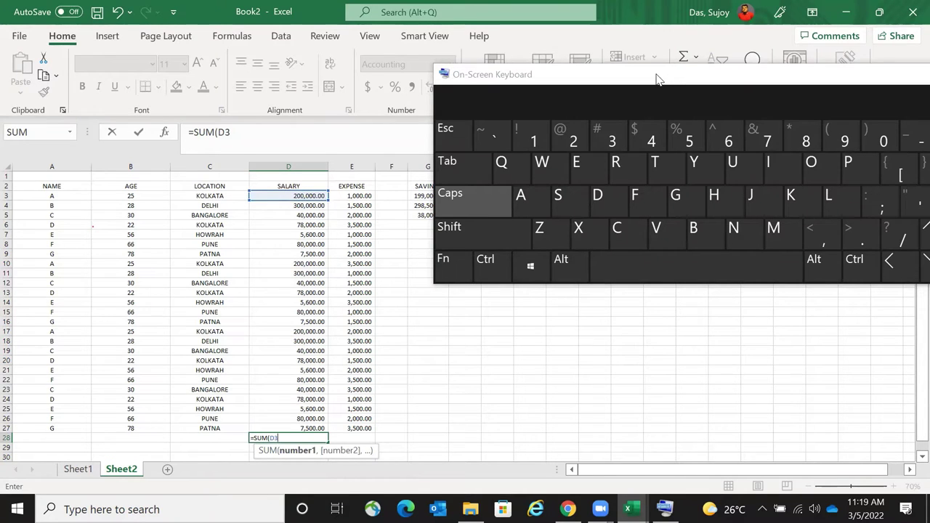
{"action": "left_click_drag", "start_coordinate": [656, 79], "coordinate": [335, 52]}
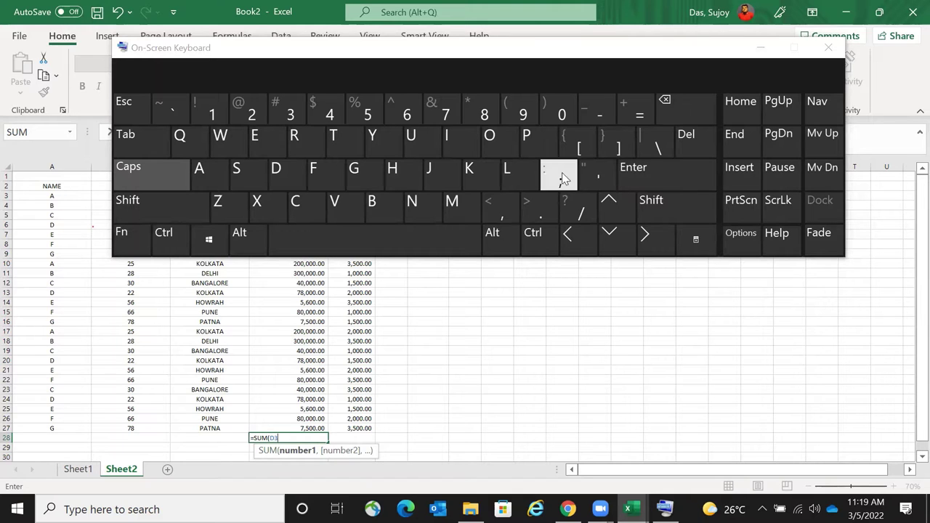
{"action": "left_click", "coordinate": [550, 165], "text": "shift"}
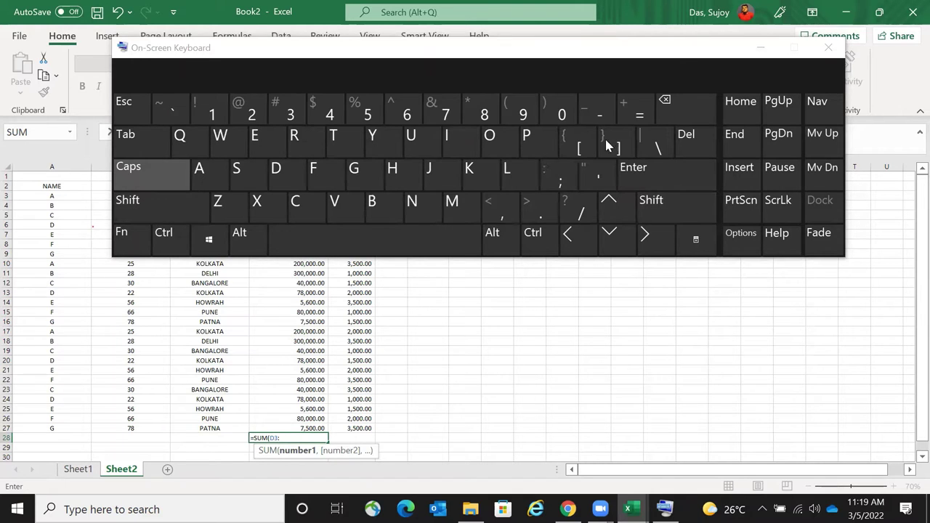
{"action": "left_click_drag", "start_coordinate": [615, 50], "coordinate": [764, 74]}
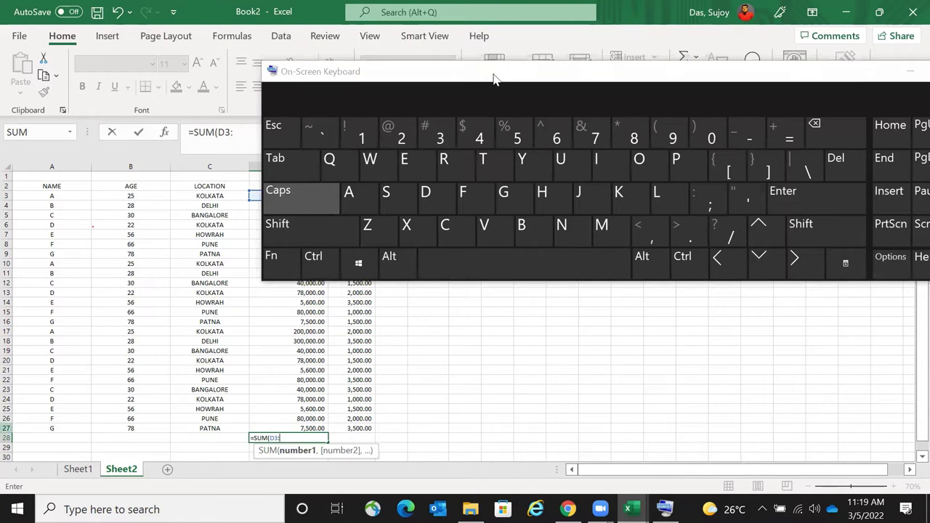
{"action": "left_click_drag", "start_coordinate": [500, 80], "coordinate": [672, 87]}
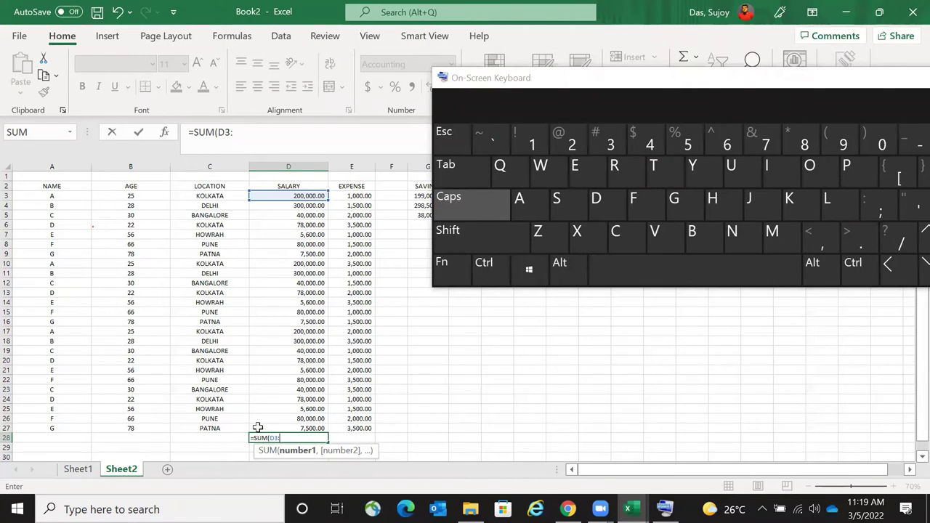
{"action": "type", "text": "D"}
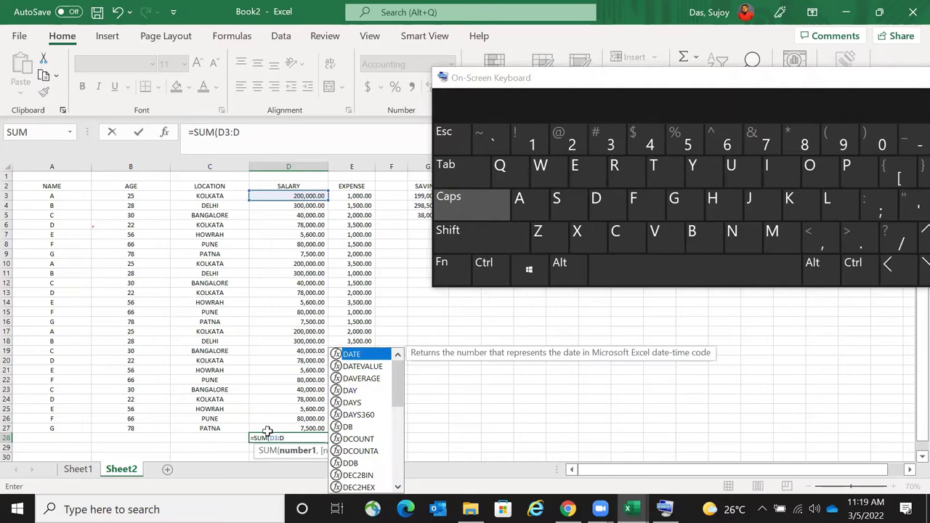
{"action": "type", "text": "27"}
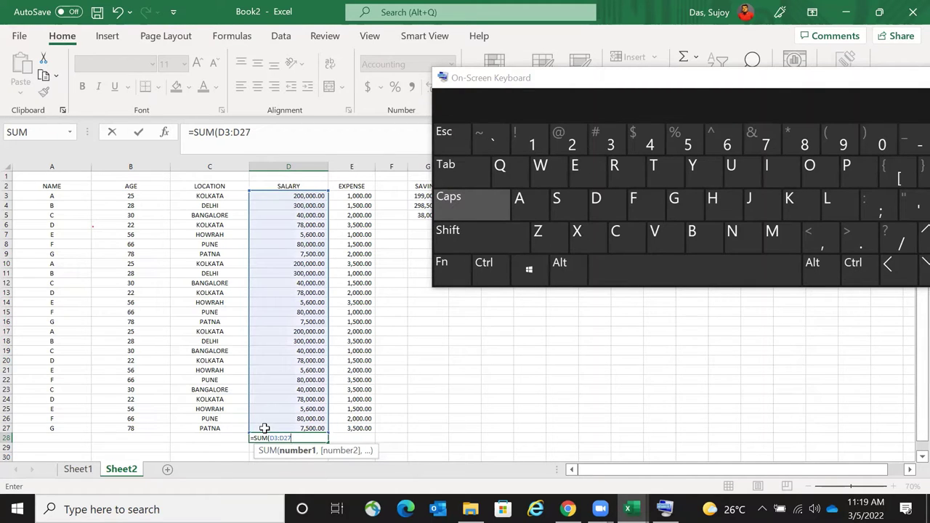
{"action": "key", "text": "shift"}
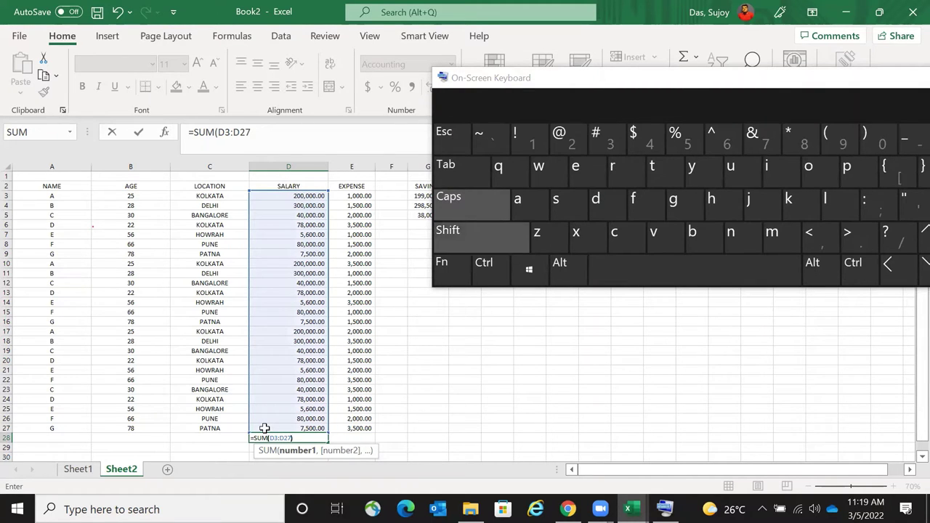
{"action": "type", "text": ")"}
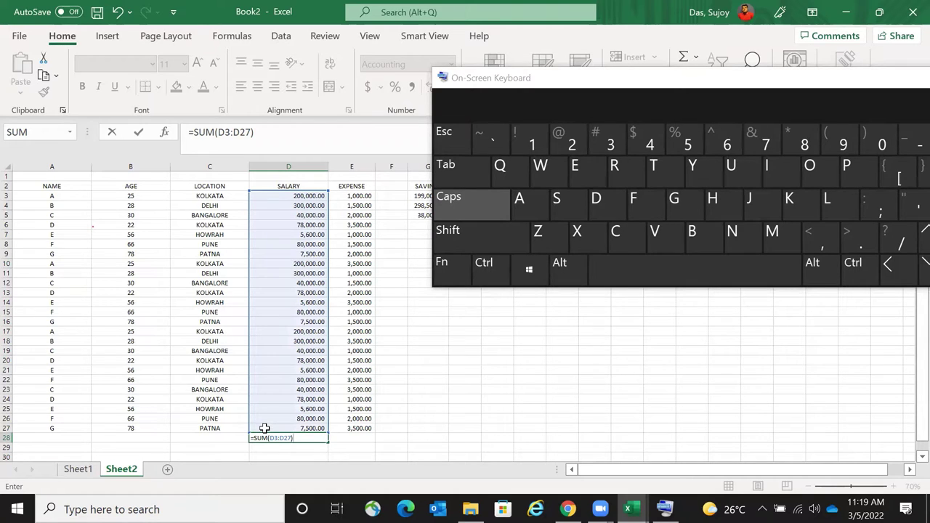
{"action": "key", "text": "Return"}
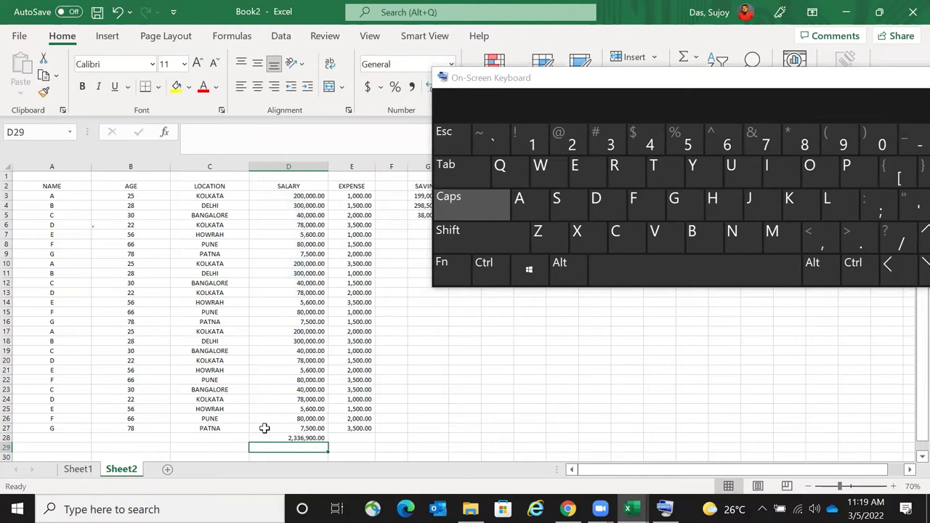
{"action": "key", "text": "Up"}
{"action": "key", "text": "ctrl"}
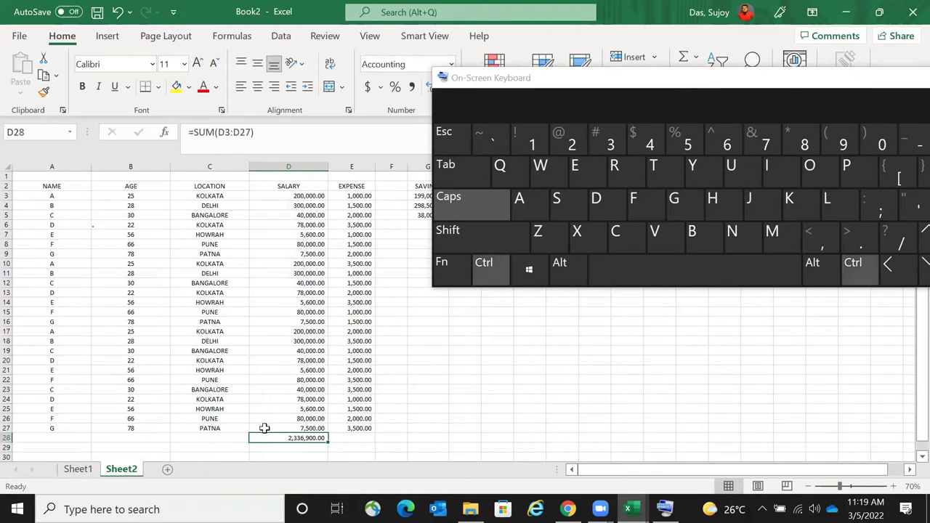
{"action": "key", "text": "Right"}
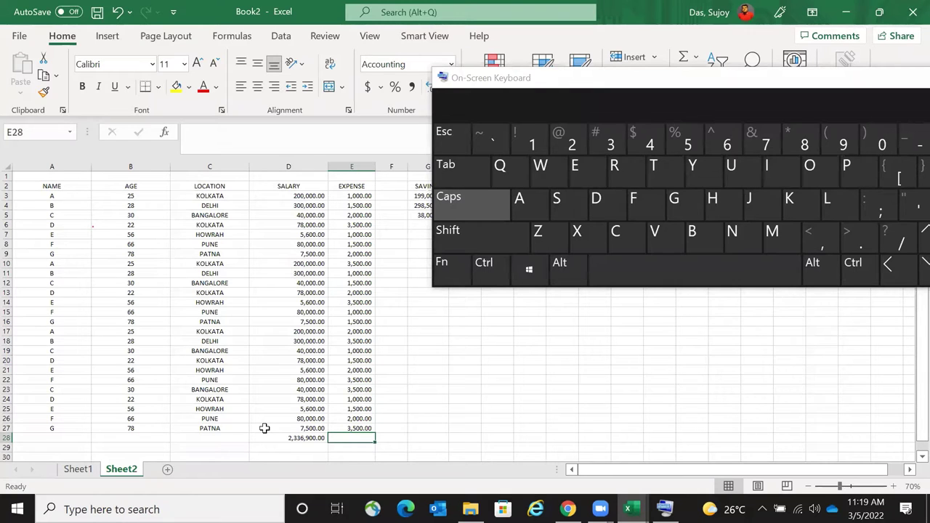
- Enter =SUM(E3:E27) in E28 by dragging over the expenses, giving 51,500.00
{"action": "type", "text": "="}
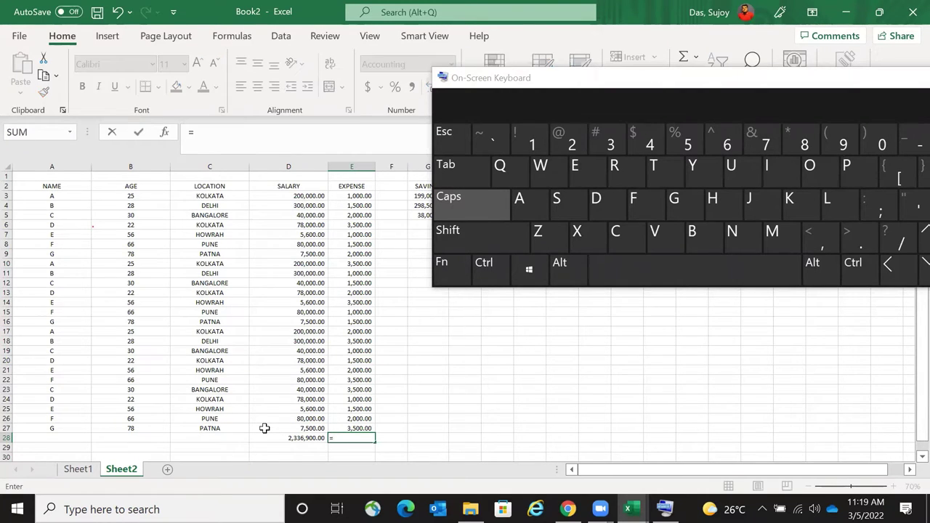
{"action": "left_click_drag", "start_coordinate": [727, 87], "coordinate": [535, 85]}
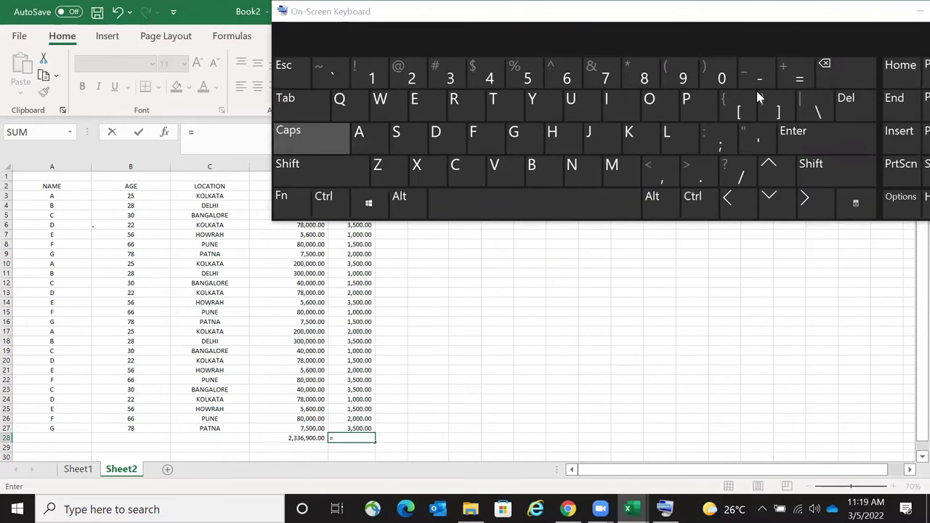
{"action": "type", "text": "SUM("}
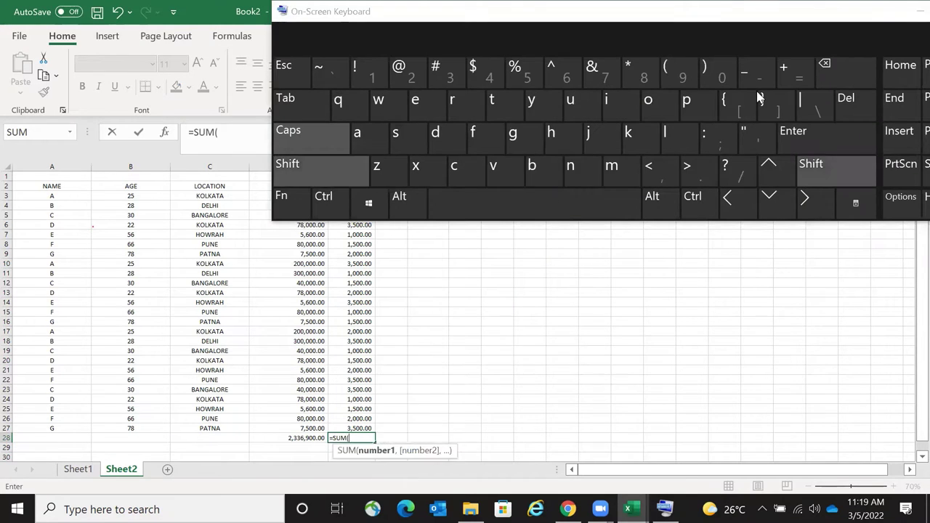
{"action": "left_click", "coordinate": [614, 18]}
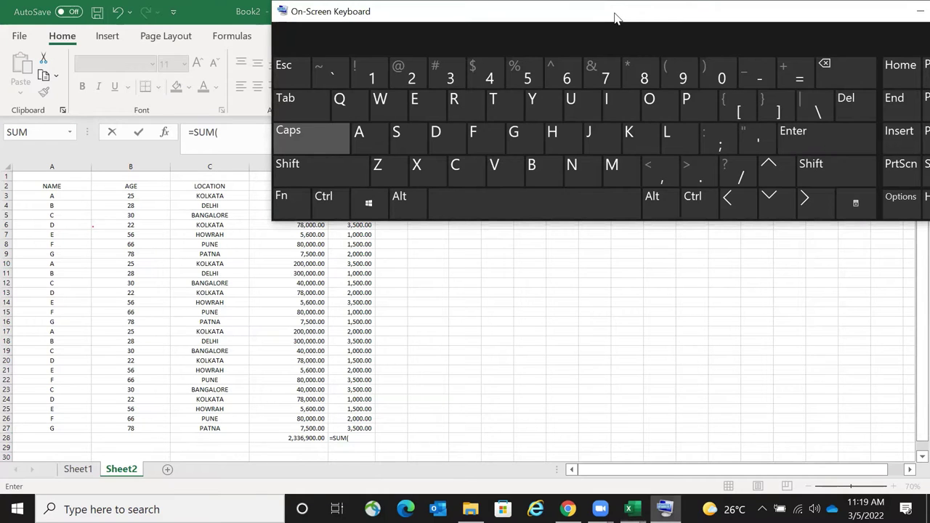
{"action": "left_click_drag", "start_coordinate": [614, 18], "coordinate": [840, 208]}
{"action": "left_click", "coordinate": [348, 194]}
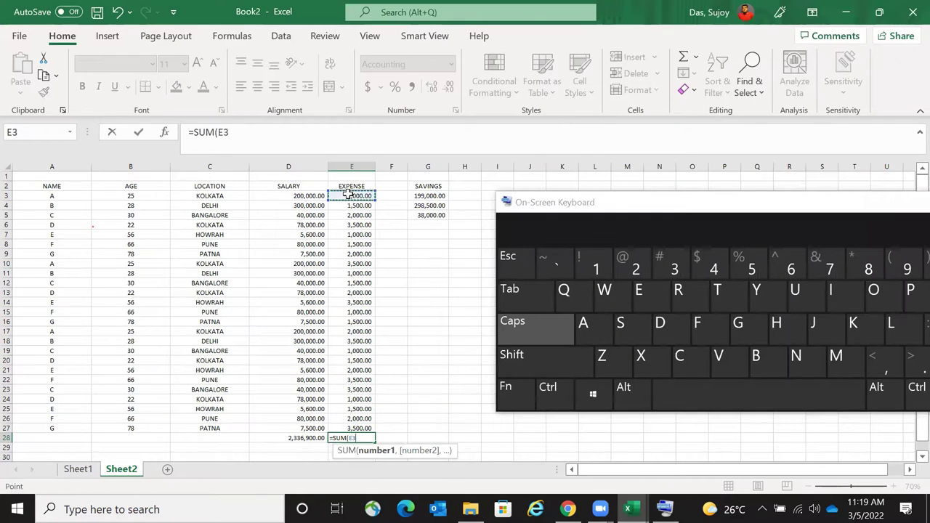
{"action": "left_click_drag", "start_coordinate": [347, 195], "coordinate": [366, 430]}
{"action": "key", "text": "shift"}
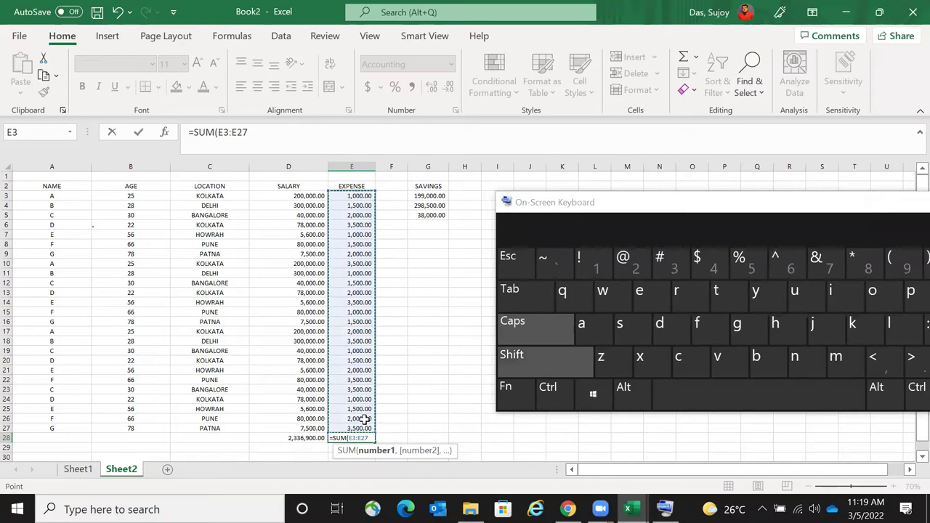
{"action": "type", "text": ")"}
{"action": "key", "text": "Return"}
{"action": "key", "text": "Up"}
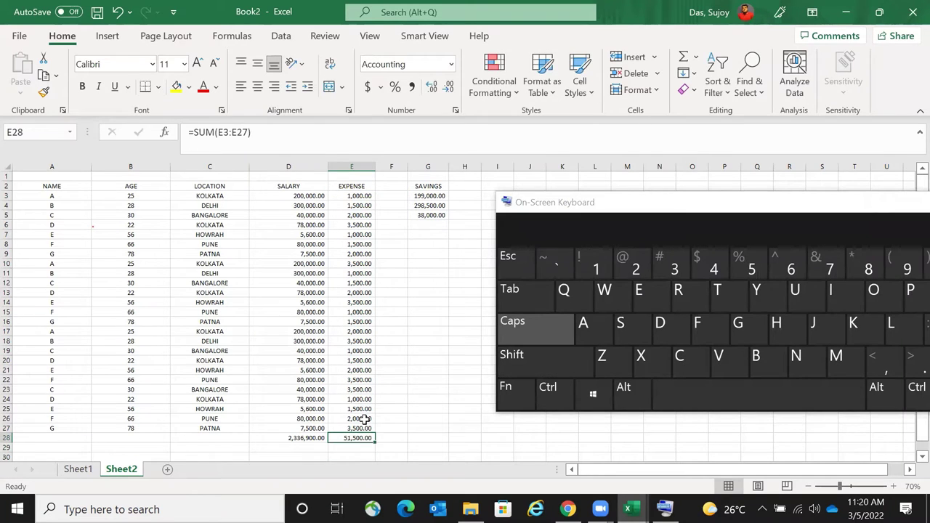
{"action": "key", "text": "shift+Left"}
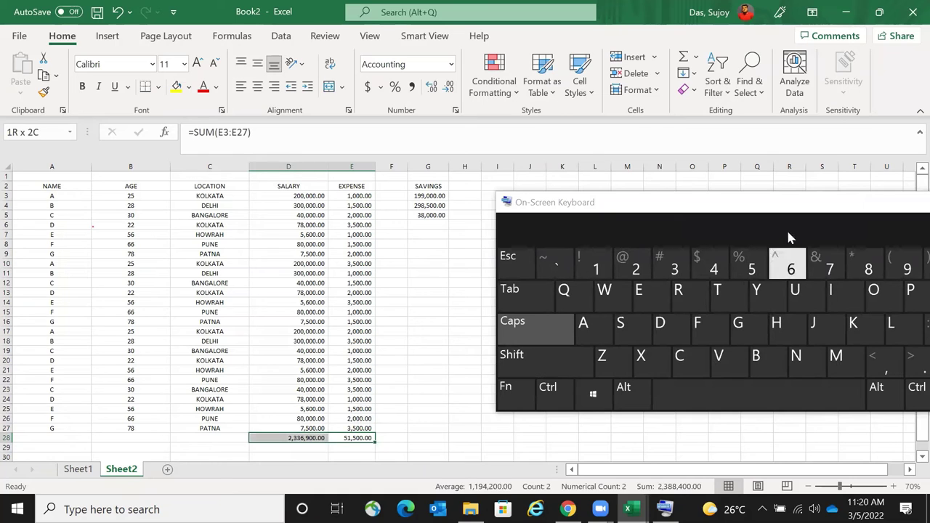
{"action": "left_click_drag", "start_coordinate": [770, 207], "coordinate": [428, 302]}
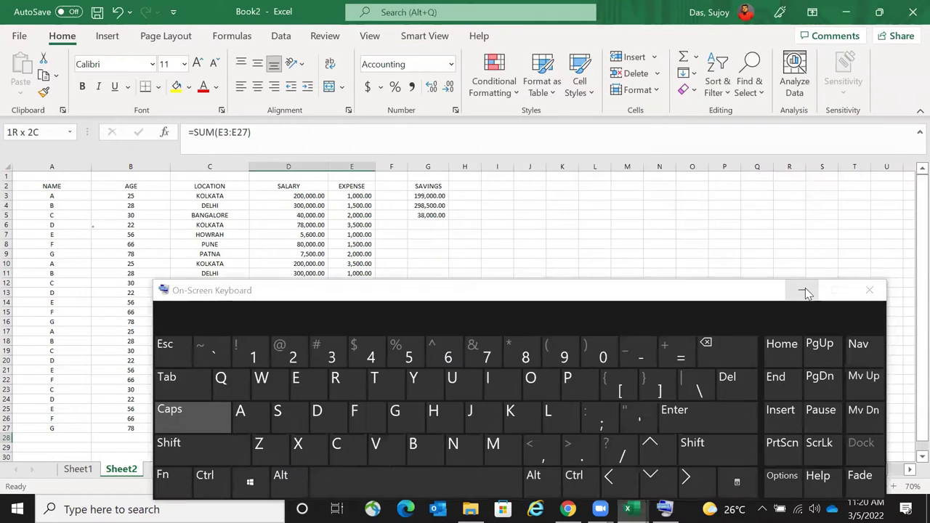
- Minimize the on-screen keyboard and select the salary, name and E28 expense total cells
{"action": "left_click", "coordinate": [807, 291]}
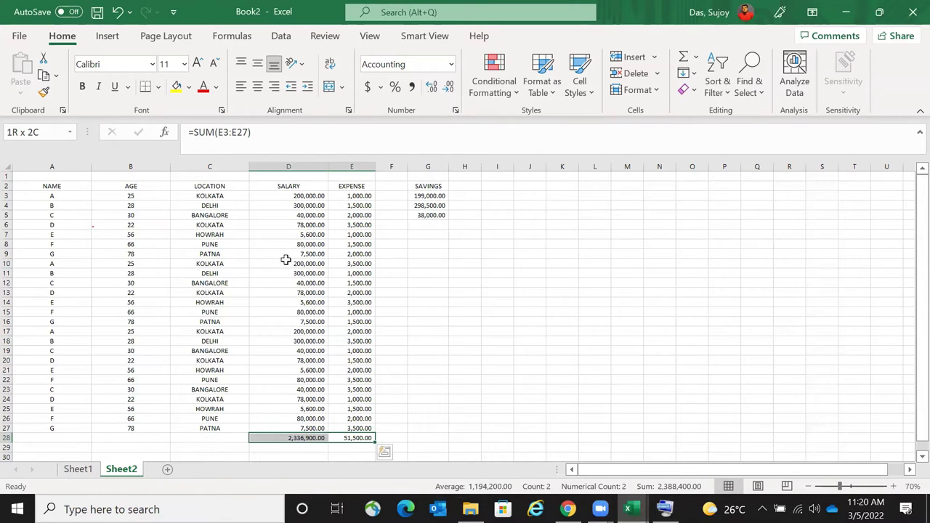
{"action": "left_click_drag", "start_coordinate": [295, 197], "coordinate": [305, 418]}
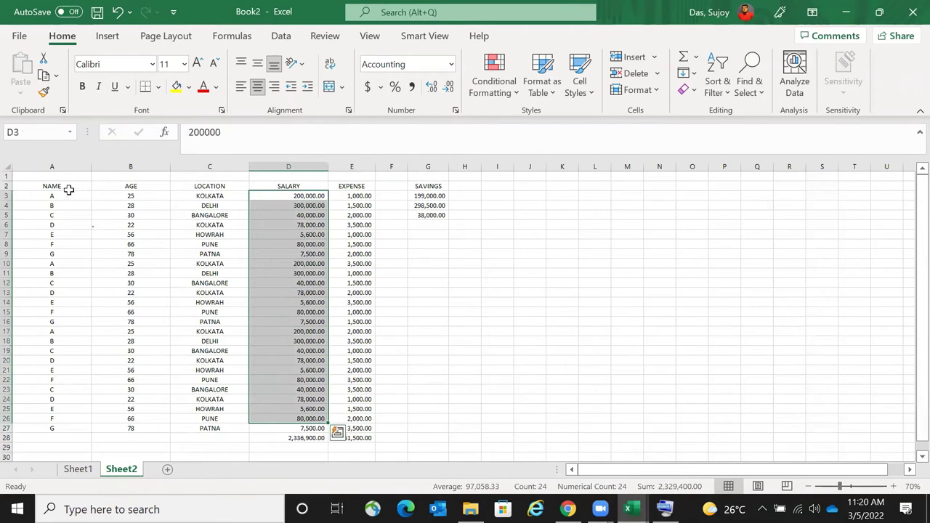
{"action": "left_click_drag", "start_coordinate": [68, 190], "coordinate": [59, 427]}
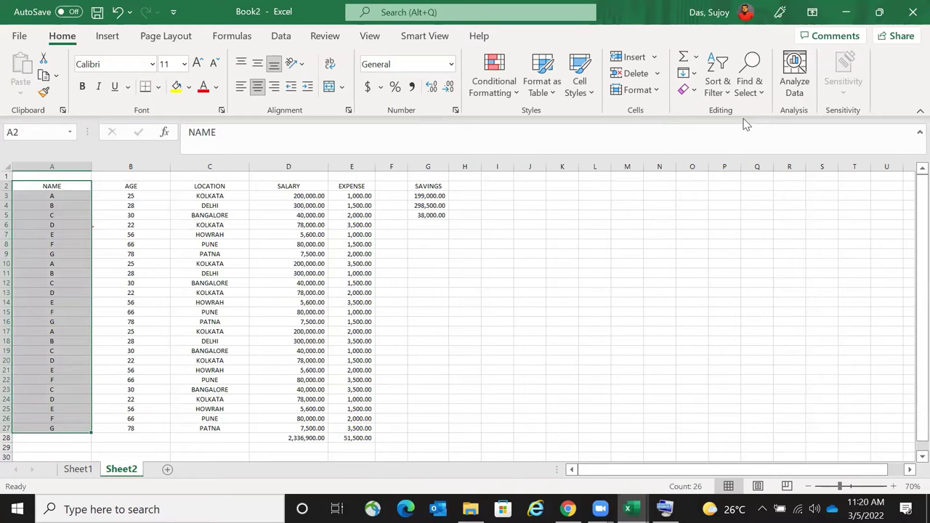
{"action": "left_click", "coordinate": [364, 438]}
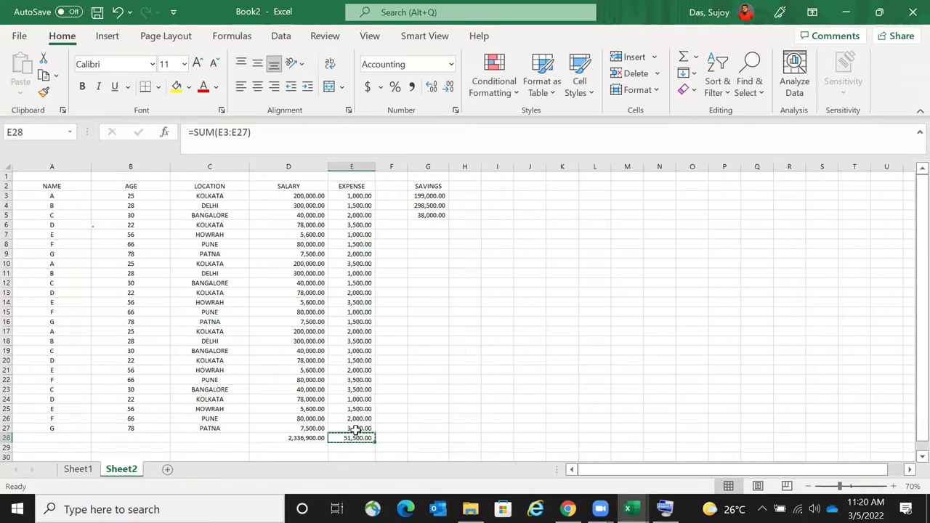
- Copy the E28 expense total, cancel it, and flip to Sheet1 and back to Sheet2
{"action": "key", "text": "ctrl+c"}
{"action": "key", "text": "Escape"}
{"action": "key", "text": "Right"}
{"action": "key", "text": "Right"}
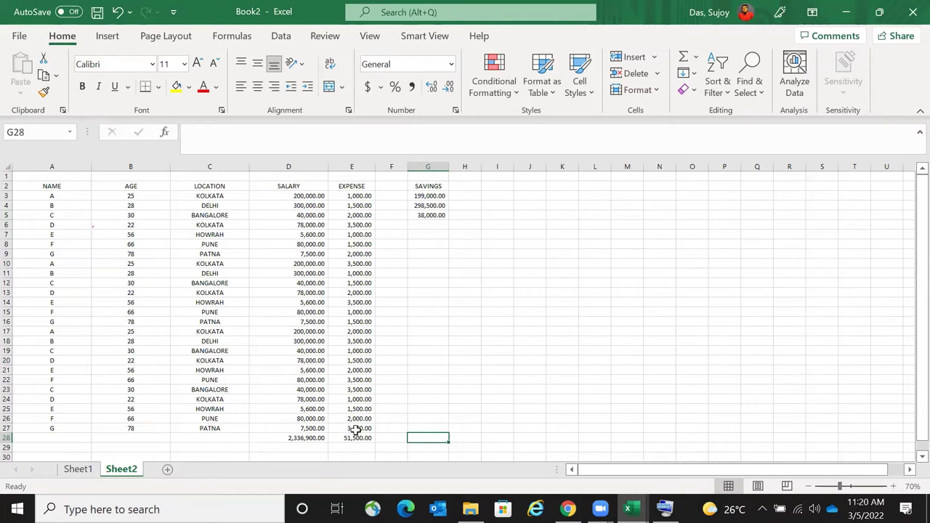
{"action": "key", "text": "ctrl+Page_Up"}
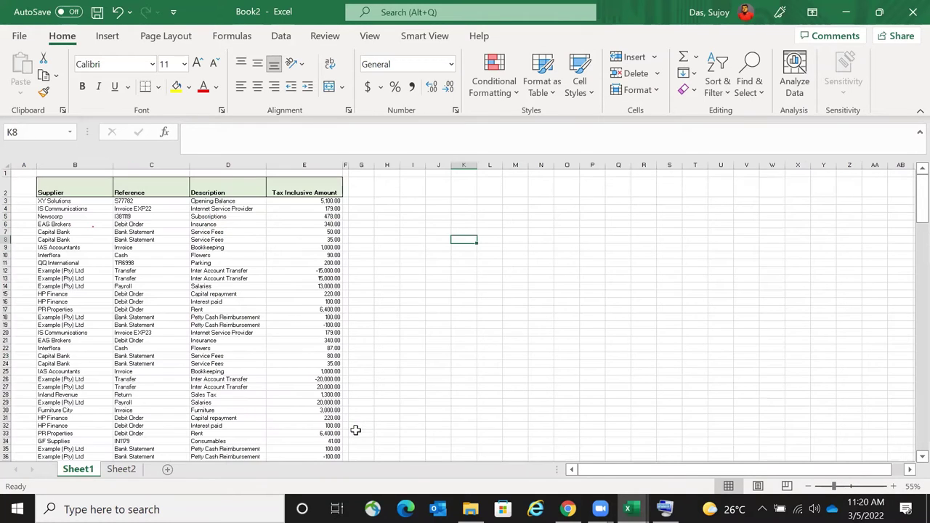
{"action": "key", "text": "ctrl+Page_Down"}
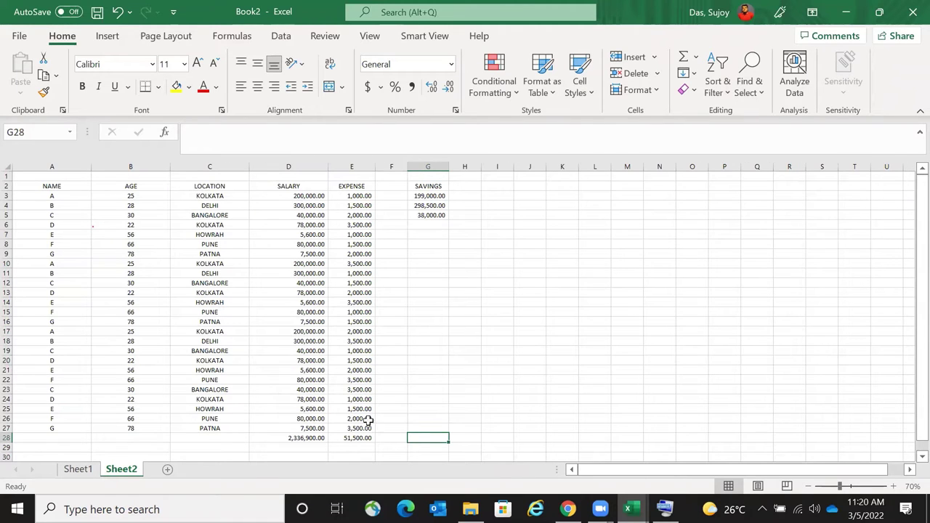
{"action": "left_click", "coordinate": [365, 438]}
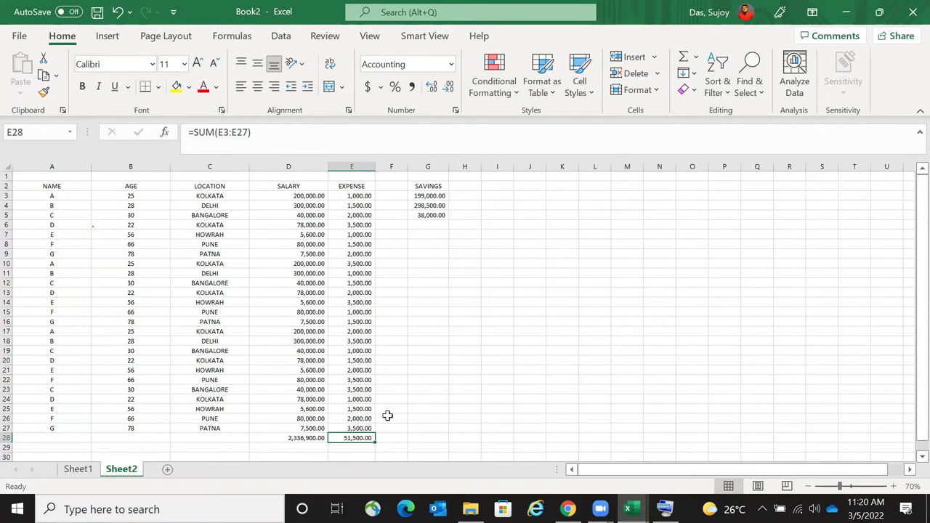
- Cancel the E28 copy, then inspect and copy G3's savings formula
{"action": "key", "text": "ctrl+c"}
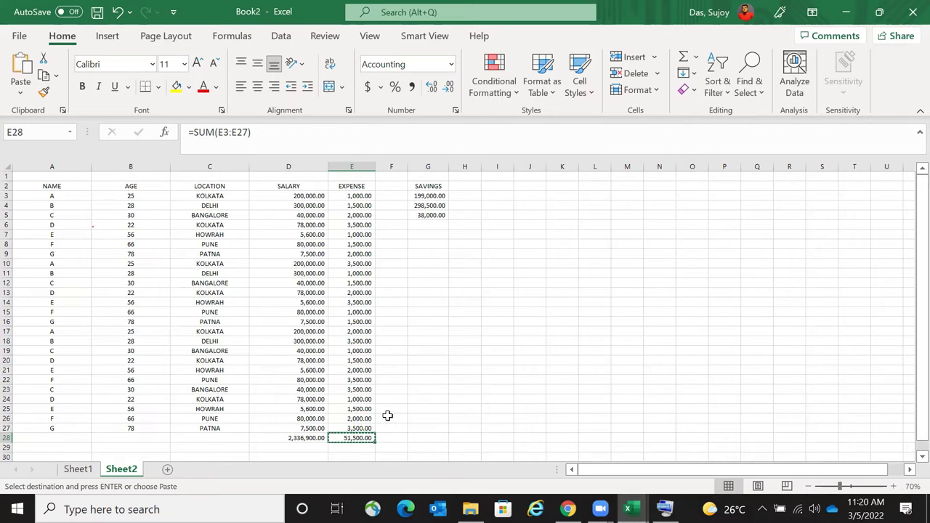
{"action": "key", "text": "Escape"}
{"action": "left_click", "coordinate": [428, 197]}
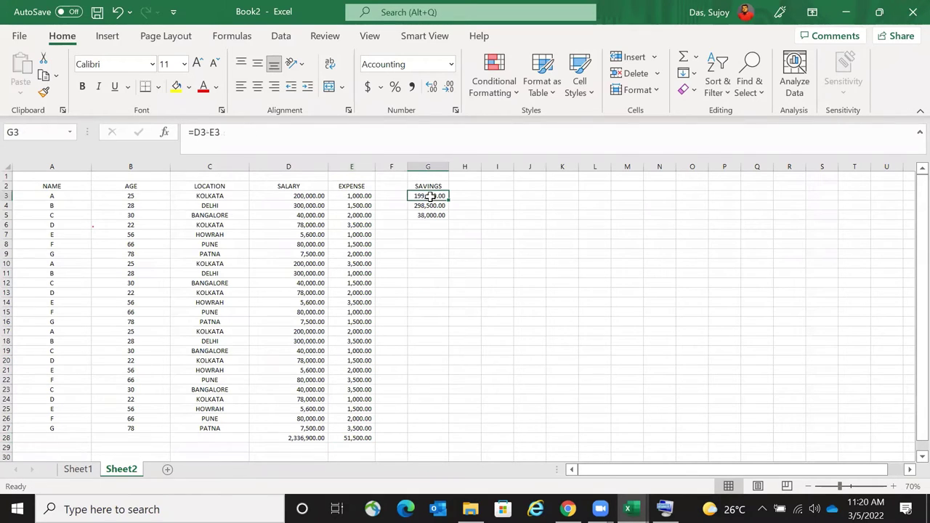
{"action": "key", "text": "F2"}
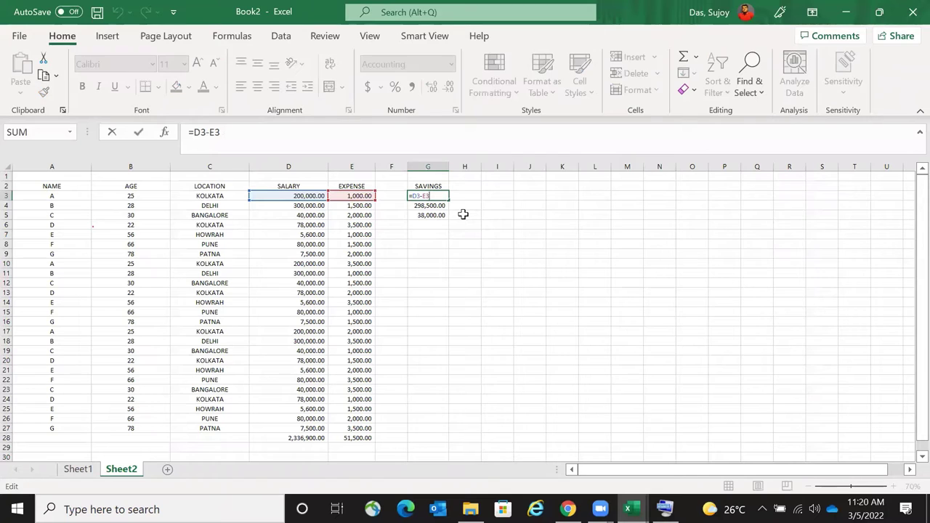
{"action": "key", "text": "Escape"}
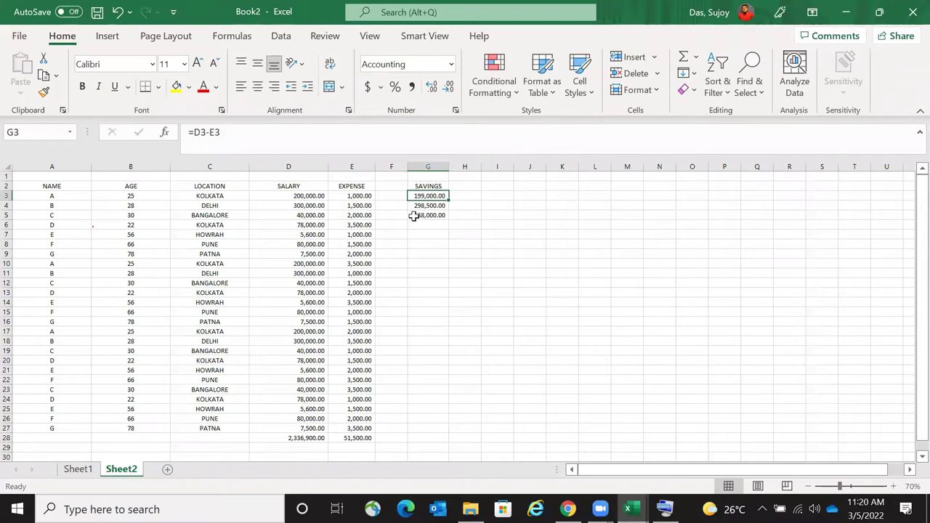
{"action": "key", "text": "ctrl+c"}
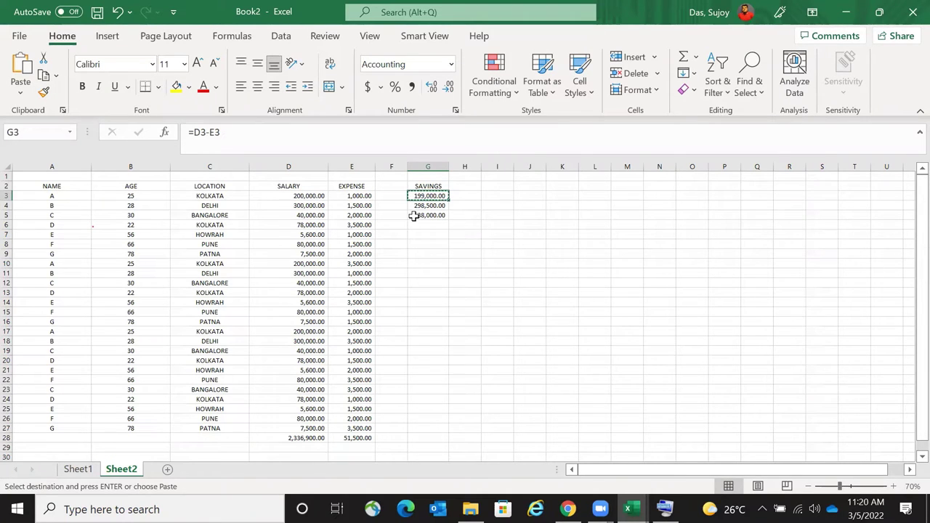
- Return to G3 and start a fresh formula with an equals sign
{"action": "key", "text": "shift+Down"}
{"action": "key", "text": "shift+Down"}
{"action": "key", "text": "shift+Down"}
{"action": "key", "text": "shift+Down"}
{"action": "key", "text": "shift+Down"}
{"action": "key", "text": "shift+Down"}
{"action": "key", "text": "shift+Down"}
{"action": "key", "text": "shift+Down"}
{"action": "key", "text": "shift+Down"}
{"action": "key", "text": "shift+Down"}
{"action": "key", "text": "shift+Down"}
{"action": "key", "text": "shift+Down"}
{"action": "key", "text": "shift+Down"}
{"action": "key", "text": "shift+Down"}
{"action": "key", "text": "shift+Down"}
{"action": "key", "text": "shift+Down"}
{"action": "key", "text": "shift+Down"}
{"action": "key", "text": "shift+Down"}
{"action": "key", "text": "shift+Down"}
{"action": "key", "text": "shift+Down"}
{"action": "key", "text": "shift+Down"}
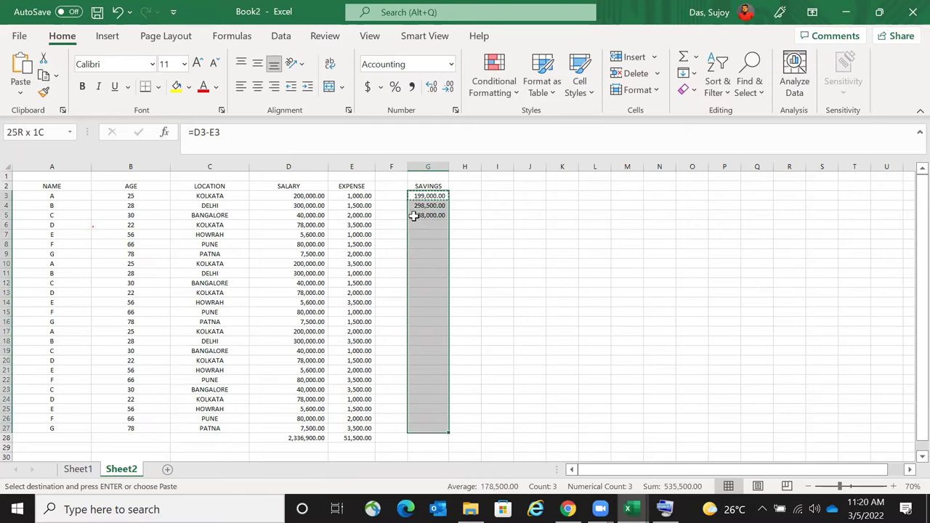
{"action": "key", "text": "Up"}
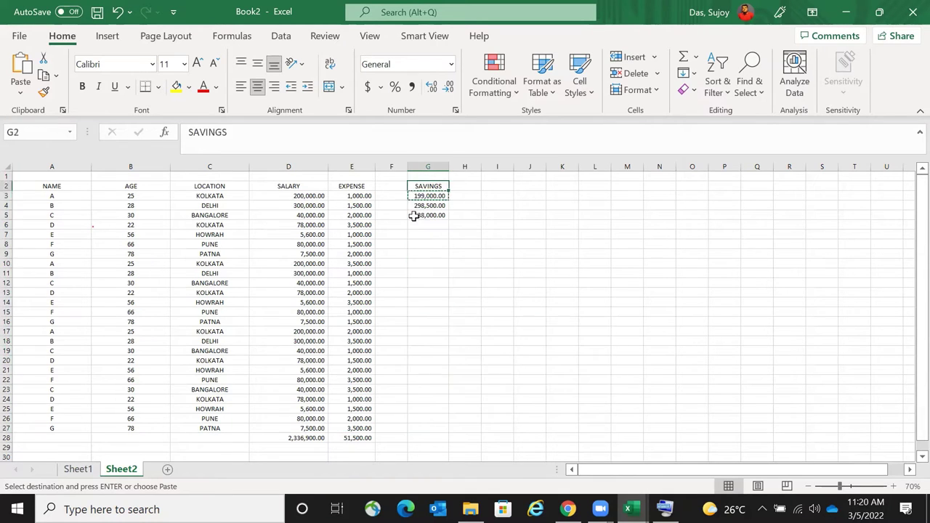
{"action": "key", "text": "Down"}
{"action": "key", "text": "F2"}
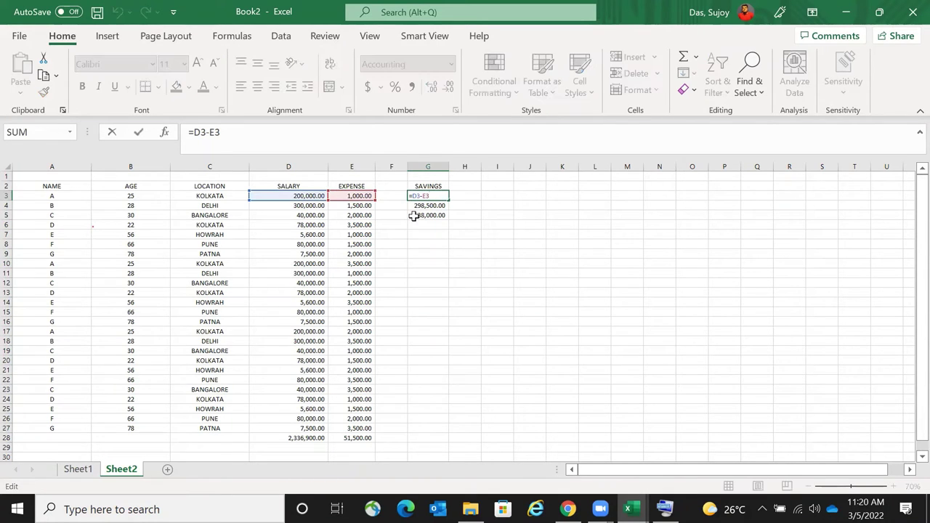
{"action": "key", "text": "Escape"}
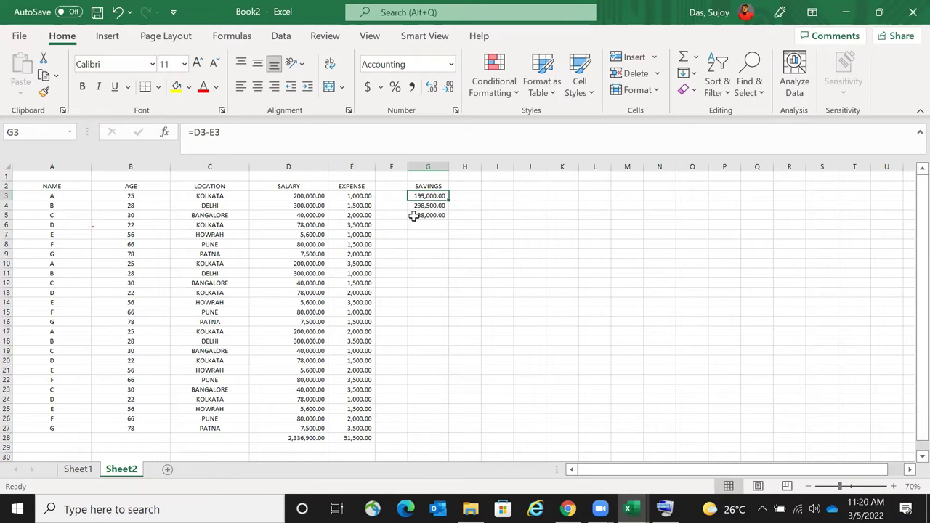
{"action": "type", "text": "="}
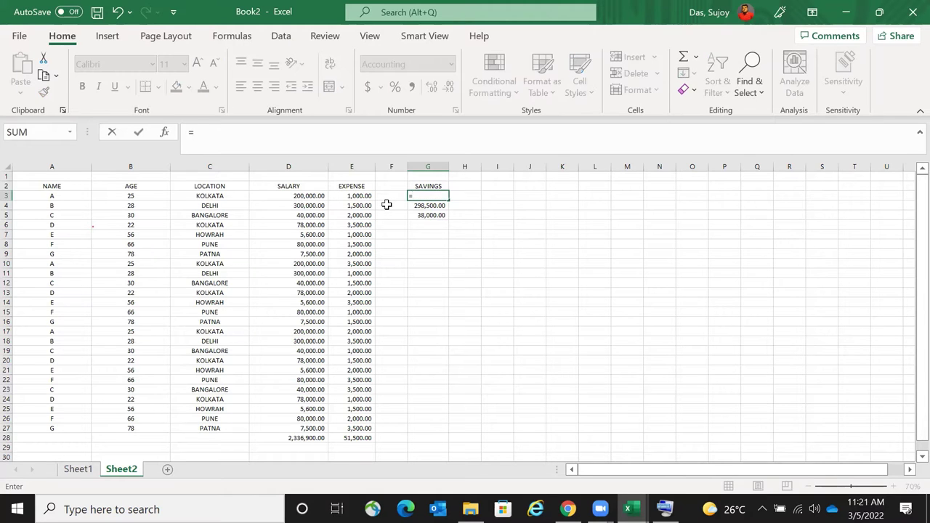
- Enter the savings formula =D3-E3 in G3 and copy it
{"action": "left_click", "coordinate": [320, 196]}
{"action": "type", "text": "-"}
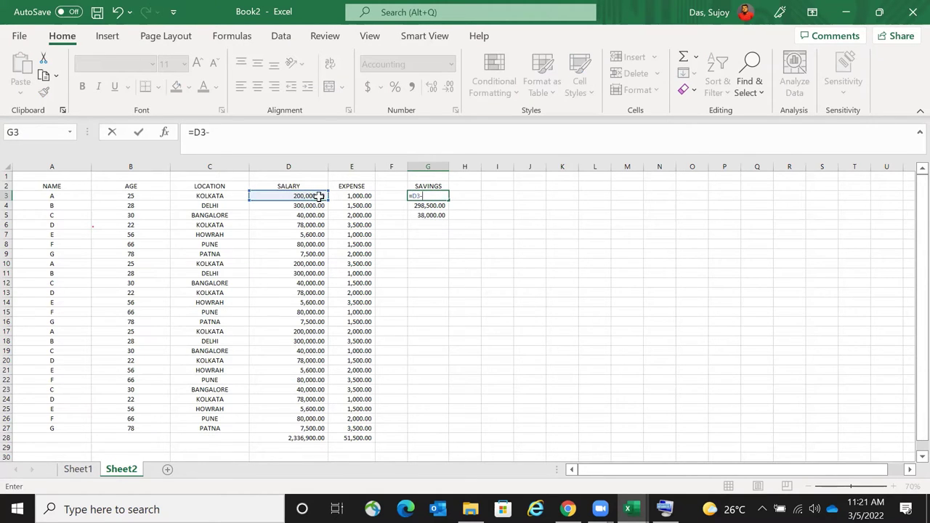
{"action": "left_click", "coordinate": [350, 196]}
{"action": "key", "text": "Return"}
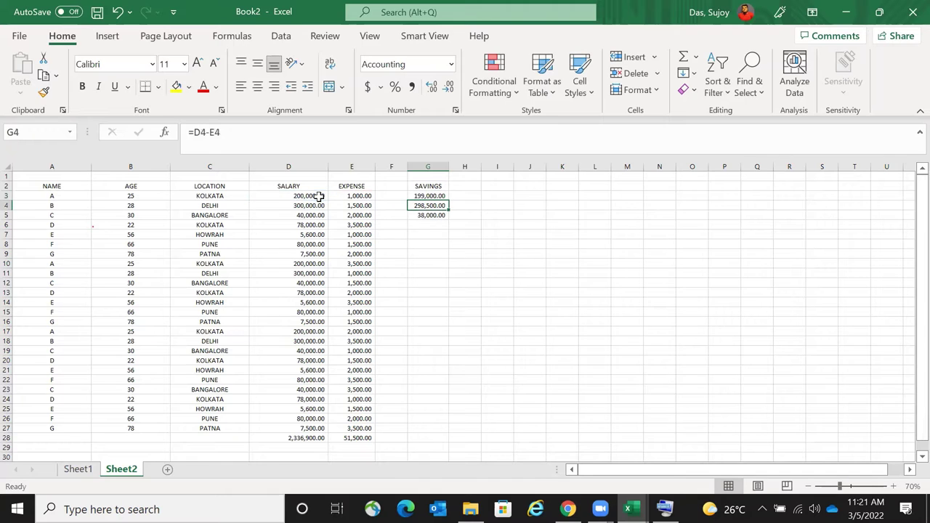
{"action": "left_click", "coordinate": [427, 195]}
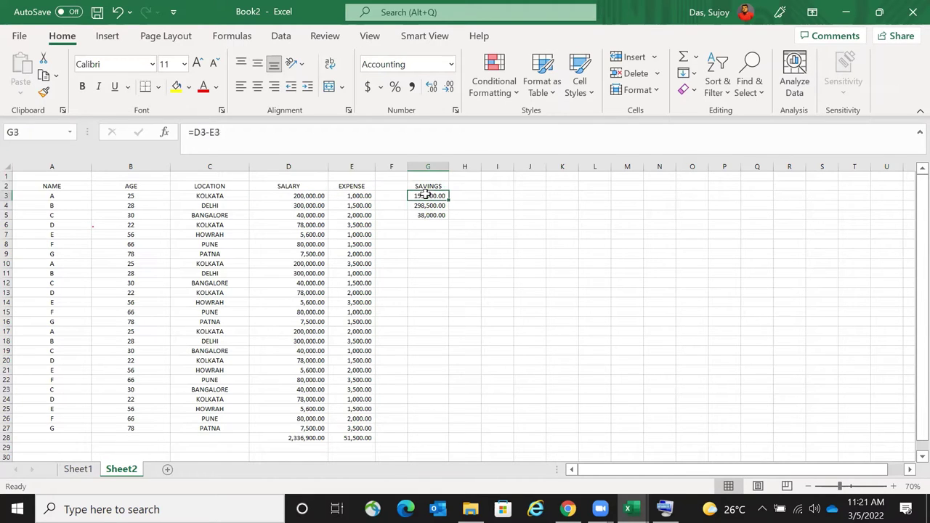
{"action": "key", "text": "ctrl+c"}
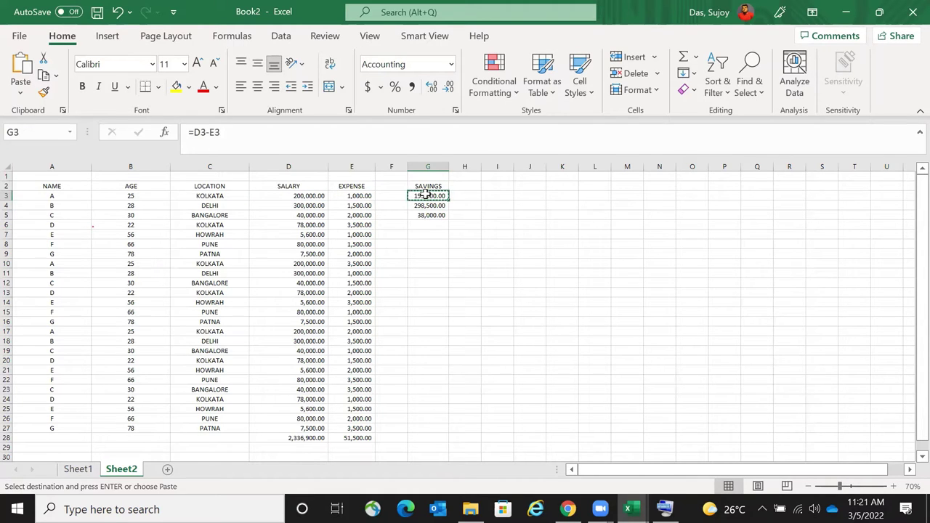
{"action": "double_click", "coordinate": [427, 195]}
{"action": "key", "text": "Escape"}
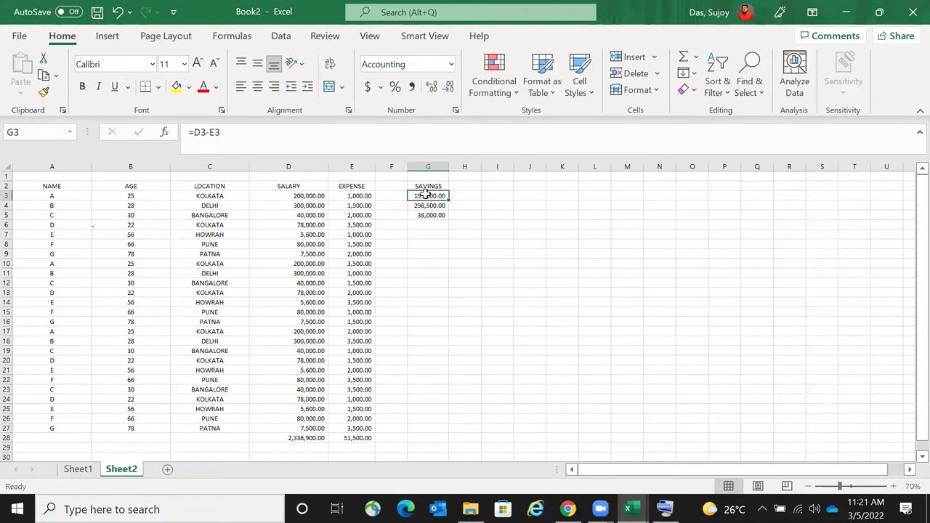
{"action": "key", "text": "ctrl+c"}
- Paste the savings formula into a few cells below G3
{"action": "key", "text": "shift+Down"}
{"action": "key", "text": "shift+Down"}
{"action": "key", "text": "shift+Down"}
{"action": "key", "text": "shift+Down"}
{"action": "key", "text": "shift+Down"}
{"action": "key", "text": "shift+Down"}
{"action": "key", "text": "shift+Down"}
{"action": "key", "text": "shift+Down"}
{"action": "key", "text": "shift+Down"}
{"action": "key", "text": "shift+Down"}
{"action": "key", "text": "shift+Down"}
{"action": "key", "text": "shift+Down"}
{"action": "key", "text": "shift+Down"}
{"action": "key", "text": "shift+Down"}
{"action": "key", "text": "shift+Down"}
{"action": "key", "text": "shift+Down"}
{"action": "key", "text": "shift+Down"}
{"action": "key", "text": "shift+Down"}
{"action": "key", "text": "shift+Down"}
{"action": "key", "text": "shift+Down"}
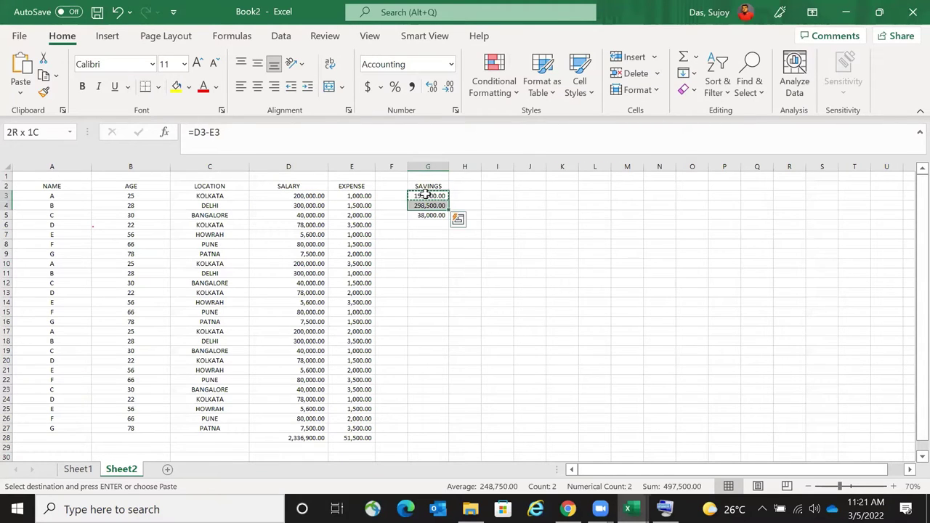
{"action": "key", "text": "Down"}
{"action": "key", "text": "Down"}
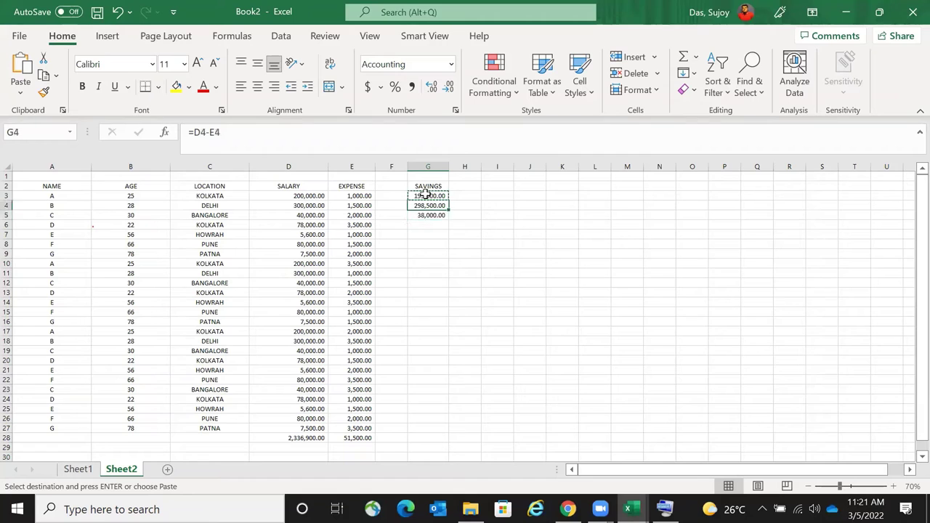
{"action": "key", "text": "ctrl+v"}
{"action": "key", "text": "Down"}
{"action": "key", "text": "ctrl+v"}
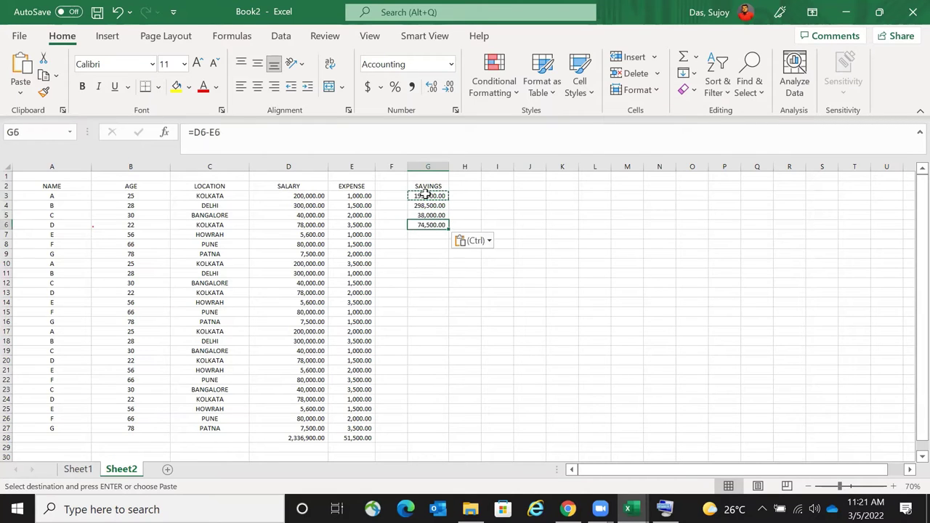
{"action": "key", "text": "Up"}
{"action": "key", "text": "Up"}
{"action": "key", "text": "Up"}
{"action": "key", "text": "Escape"}
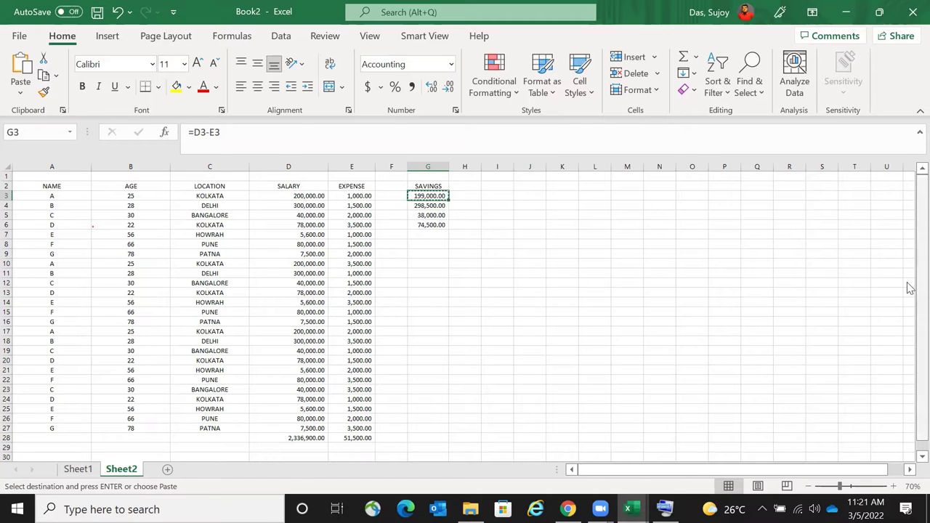
{"action": "right_click", "coordinate": [441, 196]}
{"action": "left_click", "coordinate": [487, 107]}
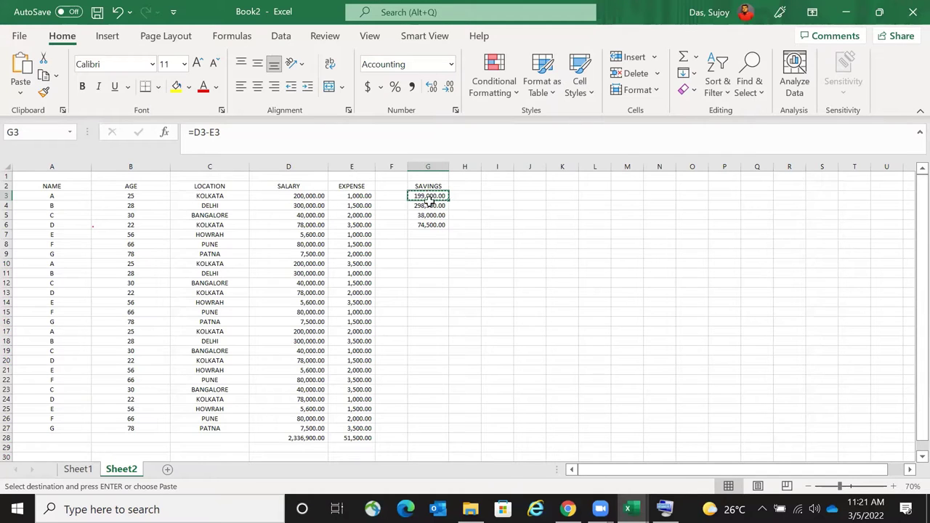
- Paste the formula across G3:G27 and verify the results in G10 through G15
{"action": "left_click_drag", "start_coordinate": [429, 199], "coordinate": [422, 430]}
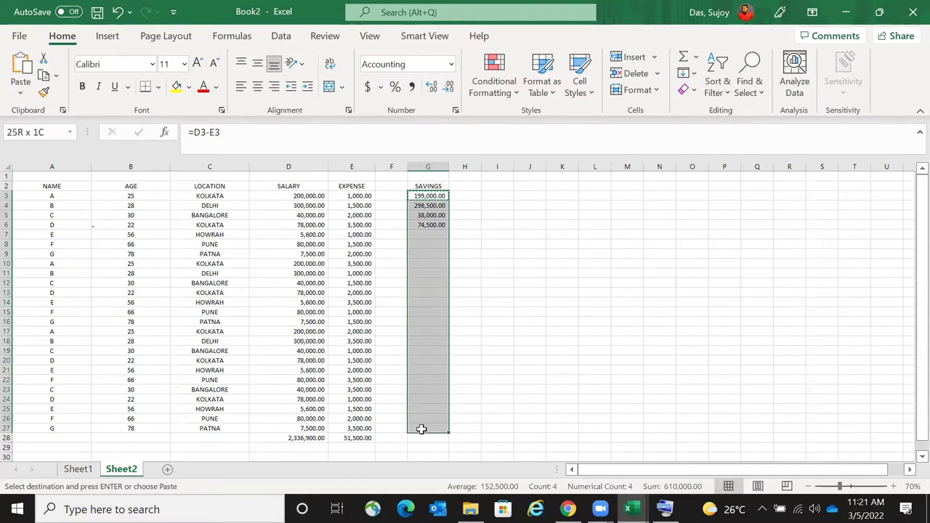
{"action": "key", "text": "ctrl+v"}
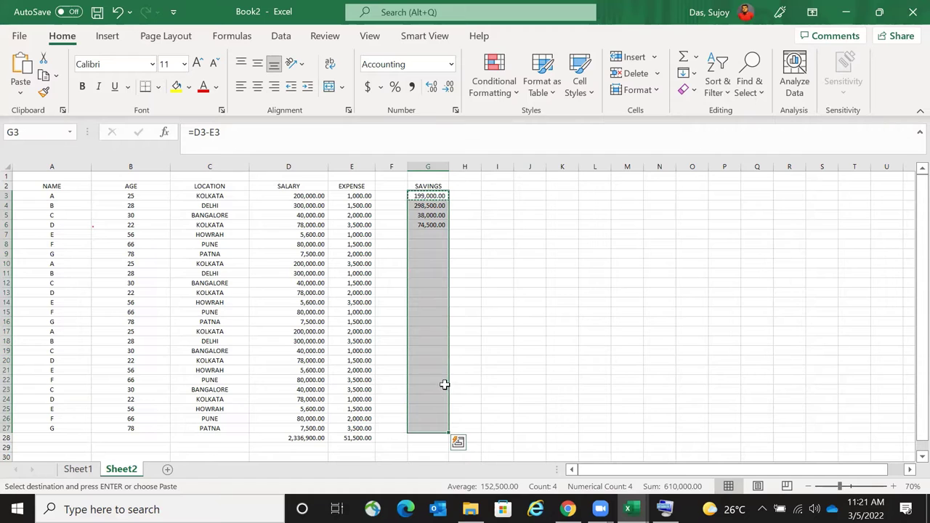
{"action": "key", "text": "ctrl+v"}
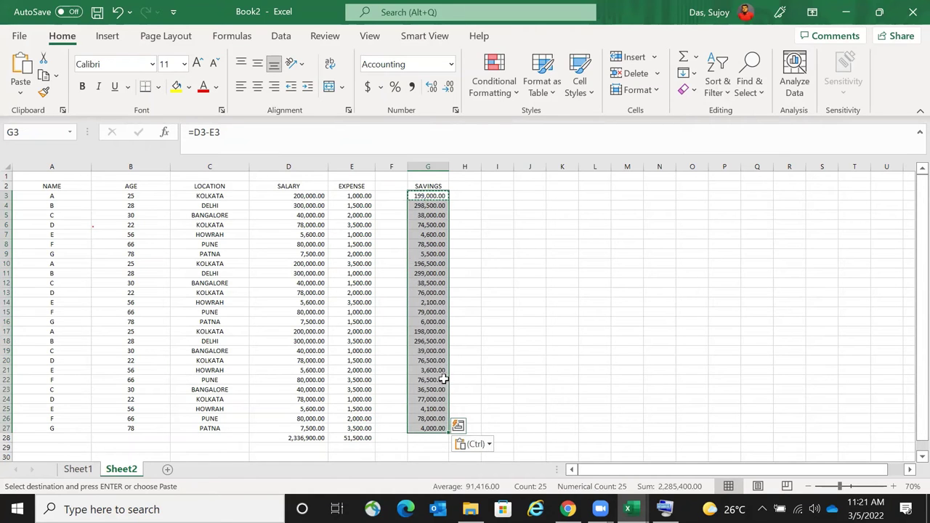
{"action": "left_click", "coordinate": [432, 263]}
{"action": "double_click", "coordinate": [431, 263]}
{"action": "key", "text": "Return"}
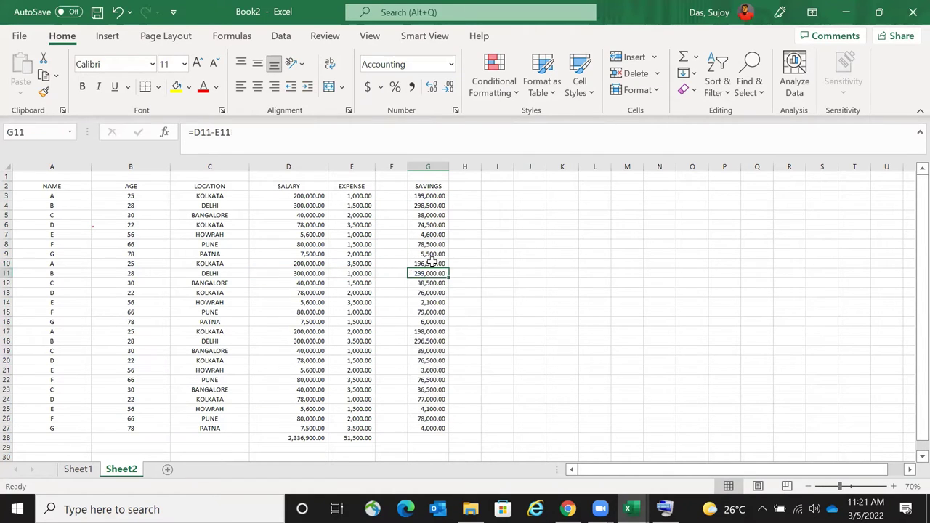
{"action": "key", "text": "F2"}
{"action": "key", "text": "Return"}
{"action": "key", "text": "F2"}
{"action": "key", "text": "Return"}
{"action": "key", "text": "F2"}
{"action": "key", "text": "Return"}
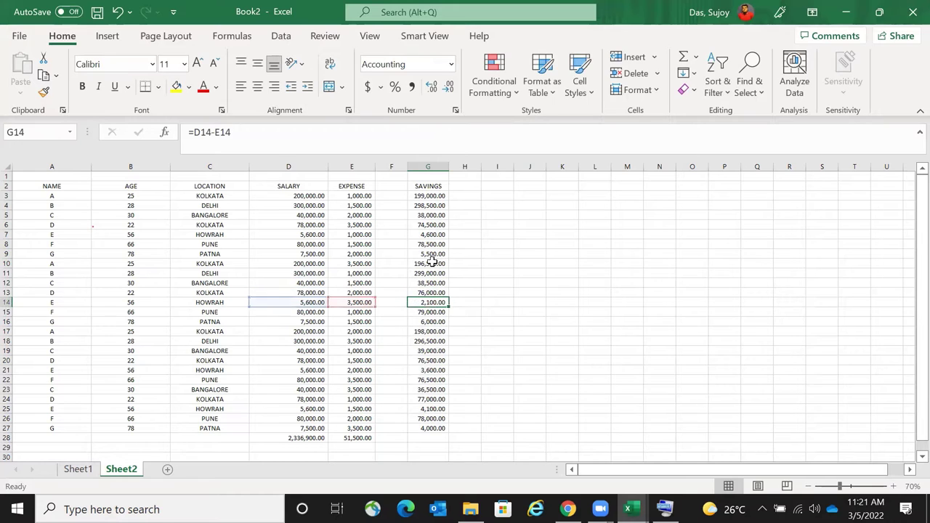
{"action": "key", "text": "Return"}
{"action": "key", "text": "F2"}
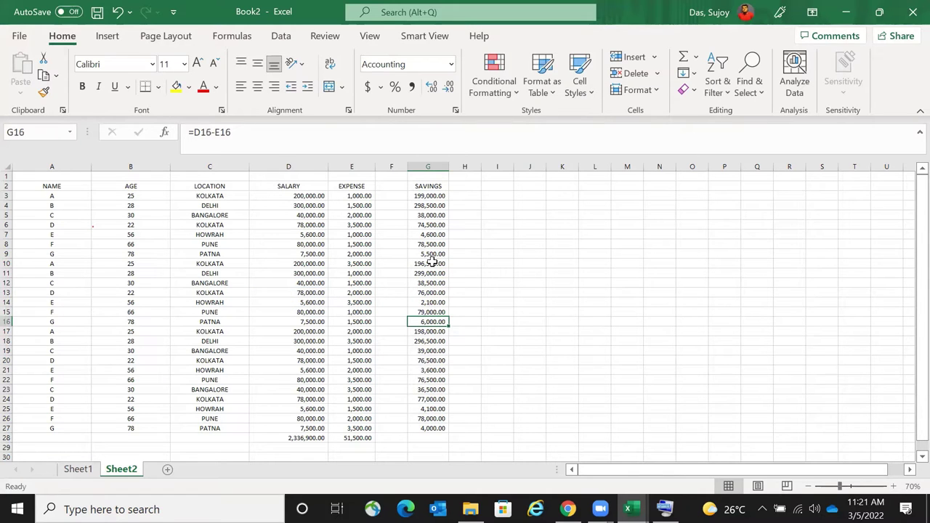
- Total the savings column in G28 with =SUM(G3:G27)
{"action": "key", "text": "ctrl+Down"}
{"action": "key", "text": "Down"}
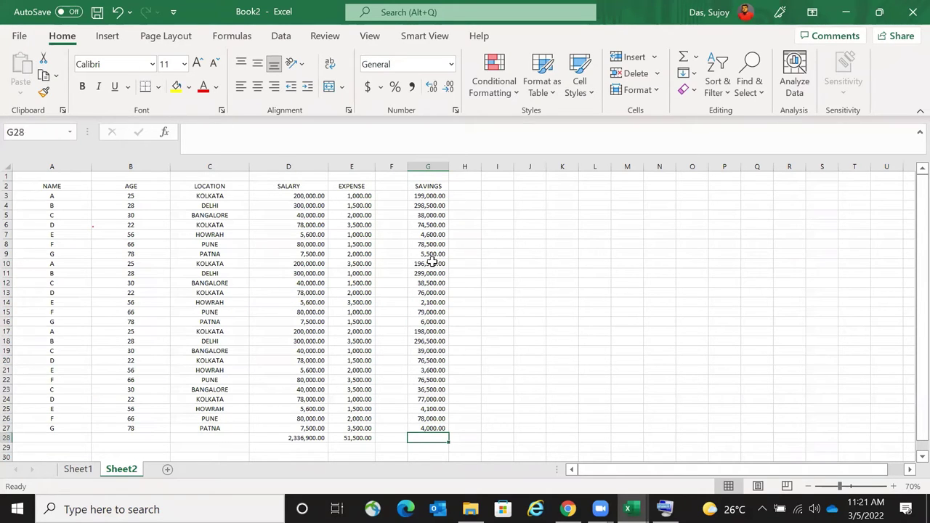
{"action": "type", "text": "=SUM("}
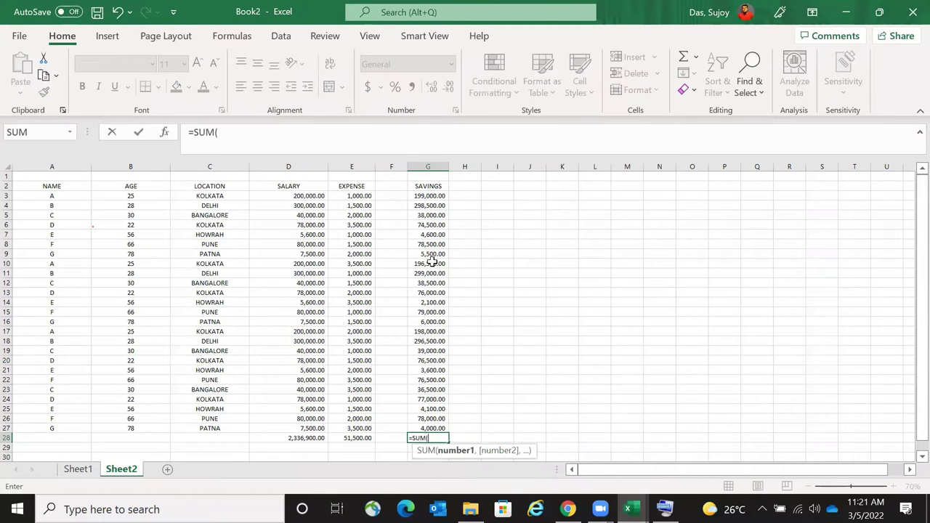
{"action": "key", "text": "Up"}
{"action": "key", "text": "ctrl+shift+Up"}
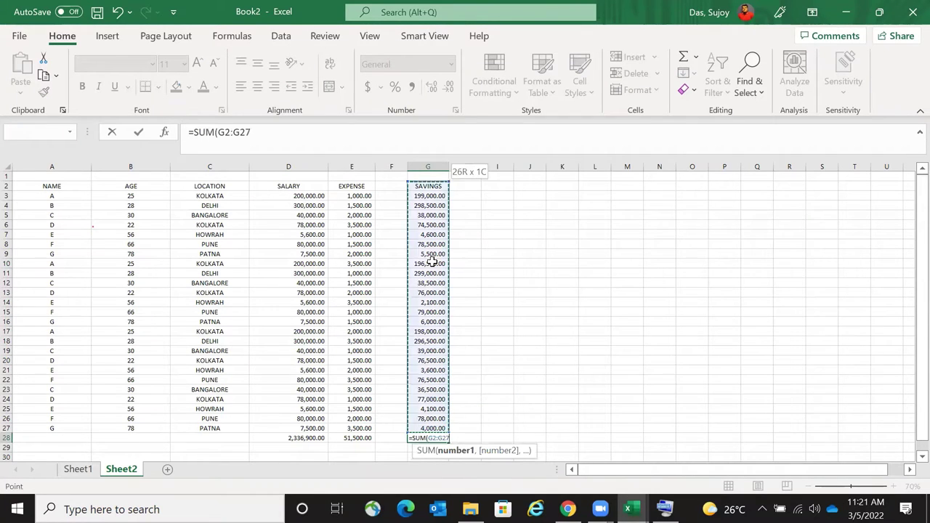
{"action": "key", "text": "shift+Down"}
{"action": "key", "text": "Return"}
- Check the 2,285,400.00 total in G28 and switch over to Outlook
{"action": "key", "text": "Up"}
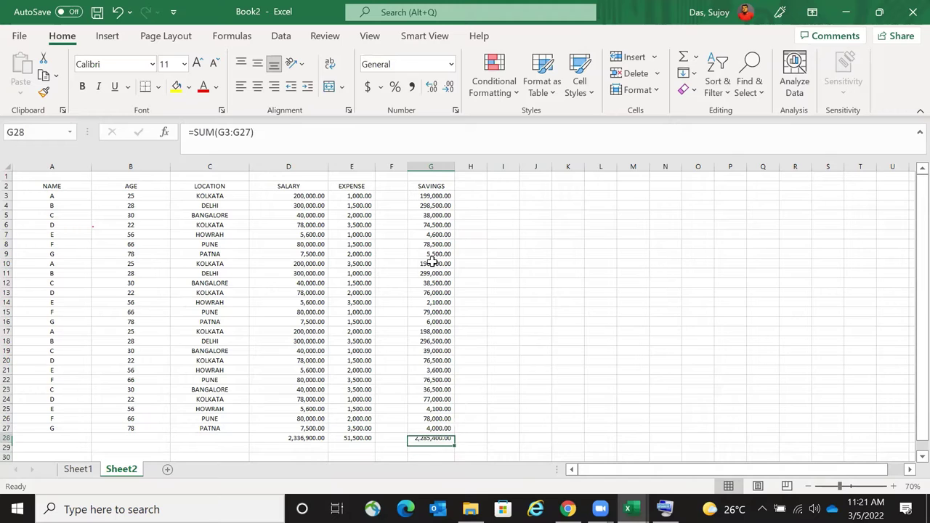
{"action": "left_click", "coordinate": [20, 37]}
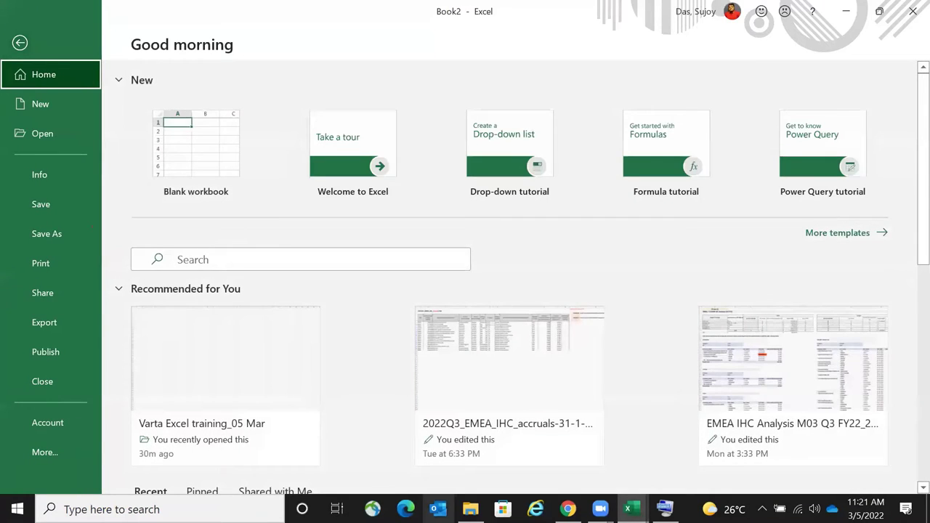
{"action": "left_click", "coordinate": [438, 509]}
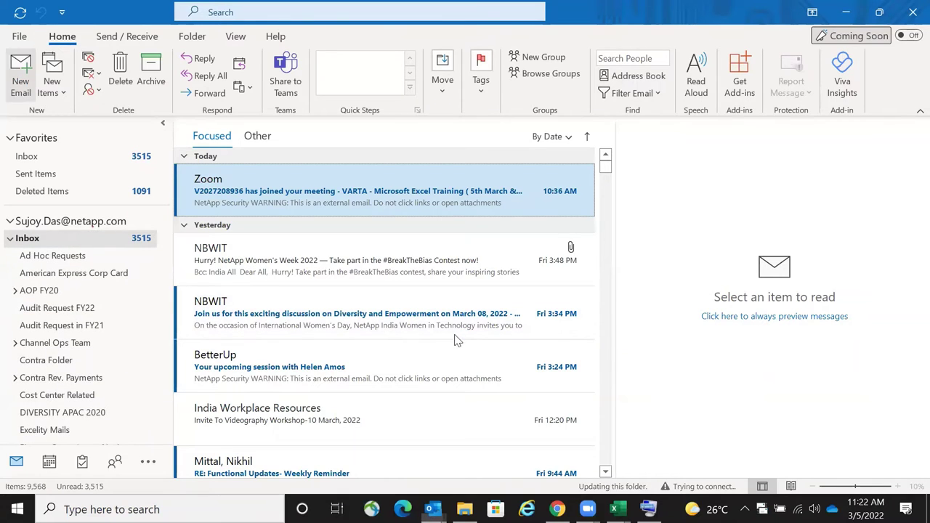
- Start a new Outlook email and bring the Book2 workbook to the front
{"action": "key", "text": "ctrl+n"}
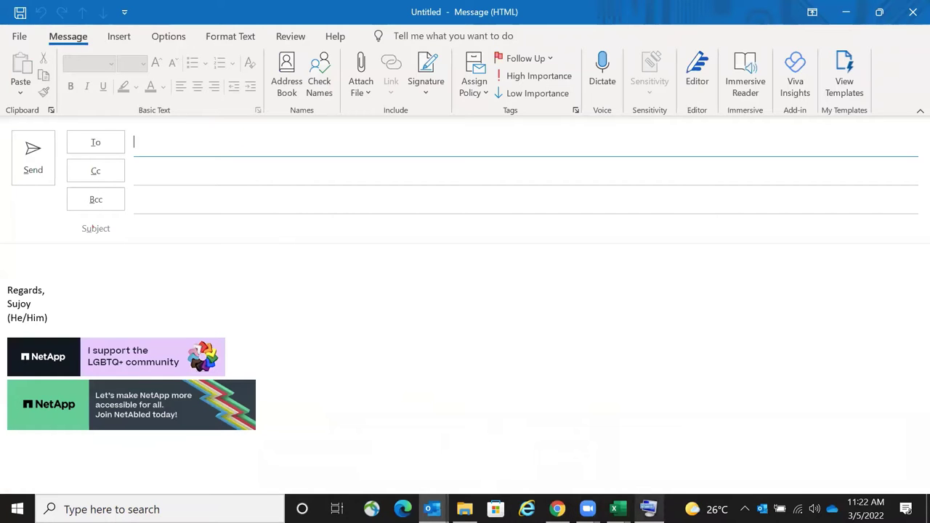
{"action": "left_click", "coordinate": [614, 509]}
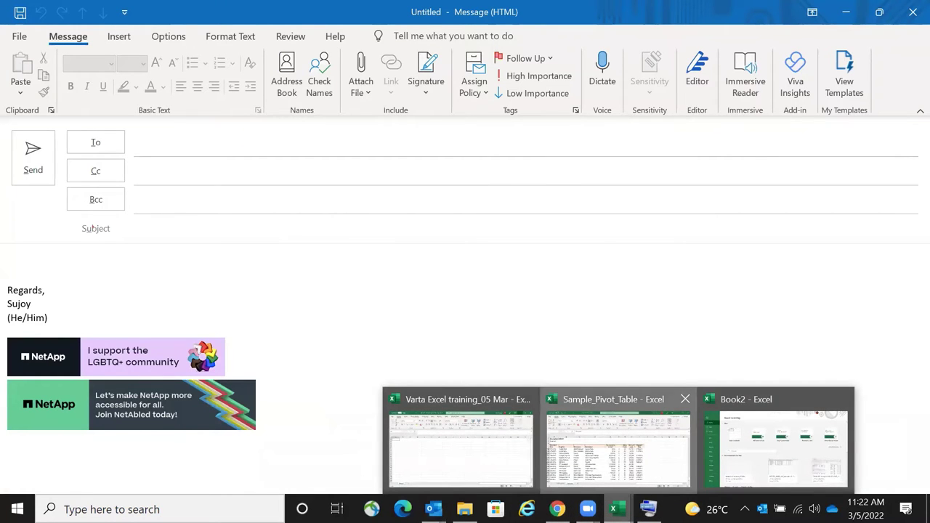
{"action": "left_click", "coordinate": [668, 470]}
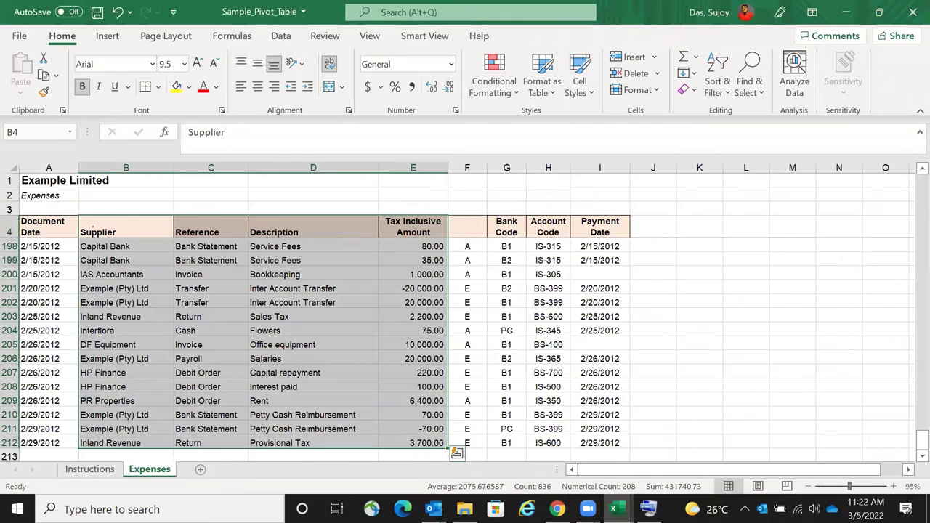
{"action": "left_click", "coordinate": [614, 509]}
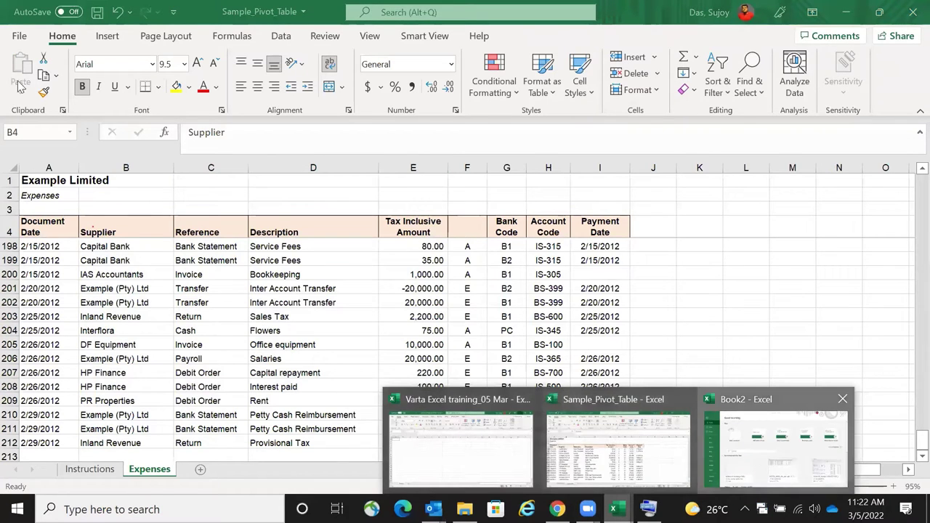
{"action": "left_click", "coordinate": [756, 472]}
- Share Book2.xlsx as an Outlook attachment, fill in the recipient's address and send it
{"action": "left_click", "coordinate": [20, 45]}
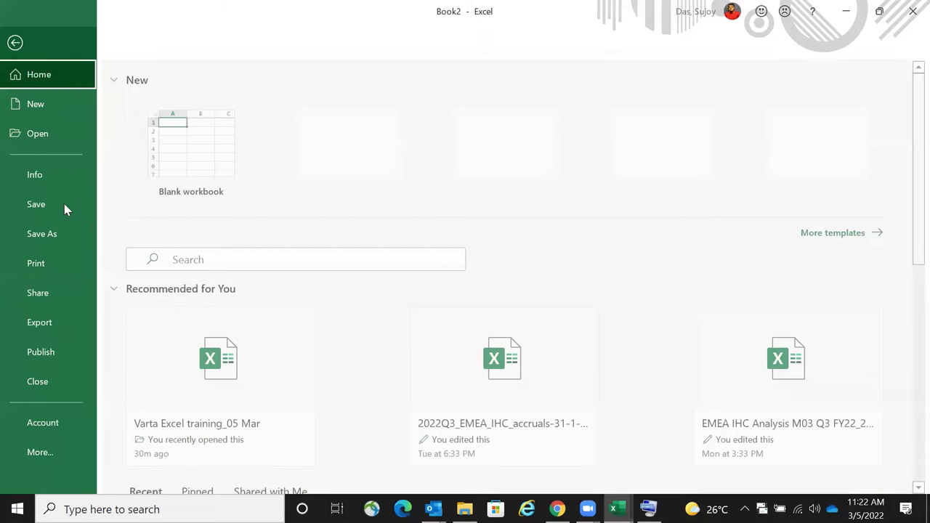
{"action": "scroll", "coordinate": [380, 409], "scroll_direction": "down", "scroll_amount": 3}
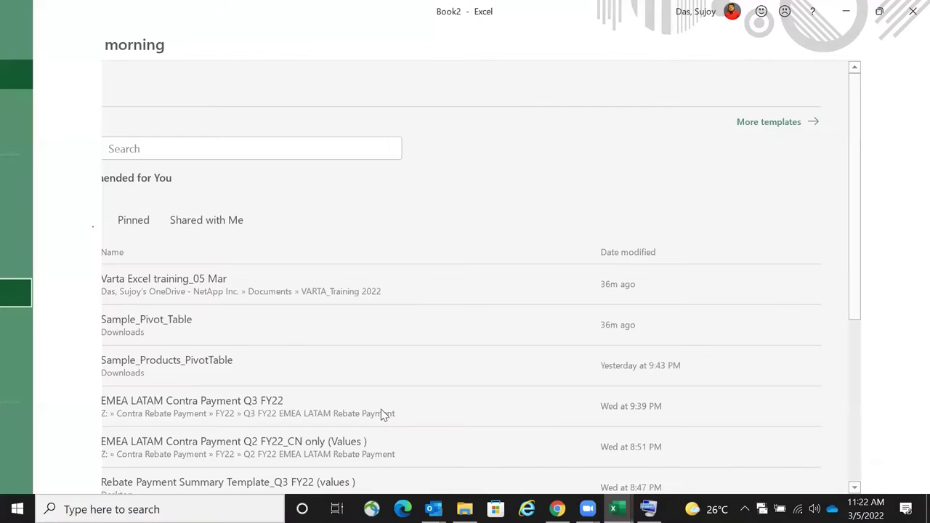
{"action": "left_click", "coordinate": [381, 410]}
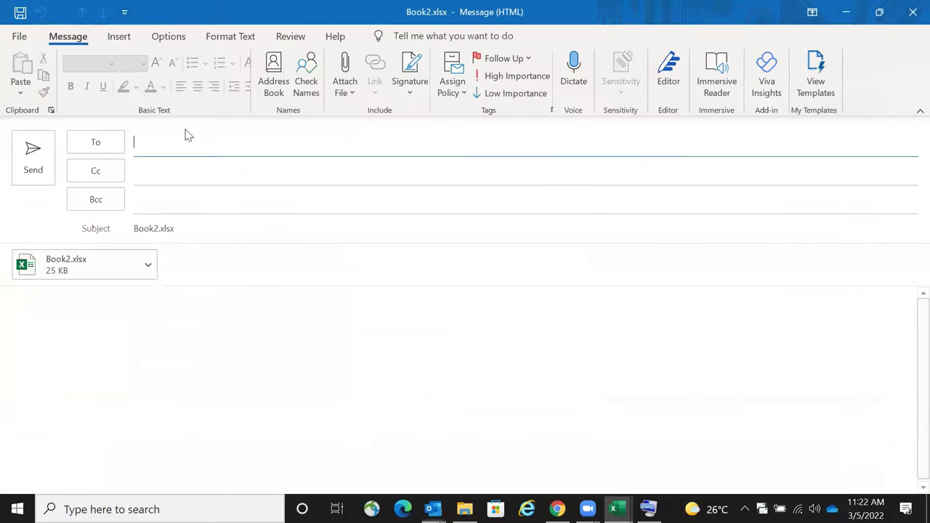
{"action": "type", "text": "arka"}
{"action": "key", "text": "Return"}
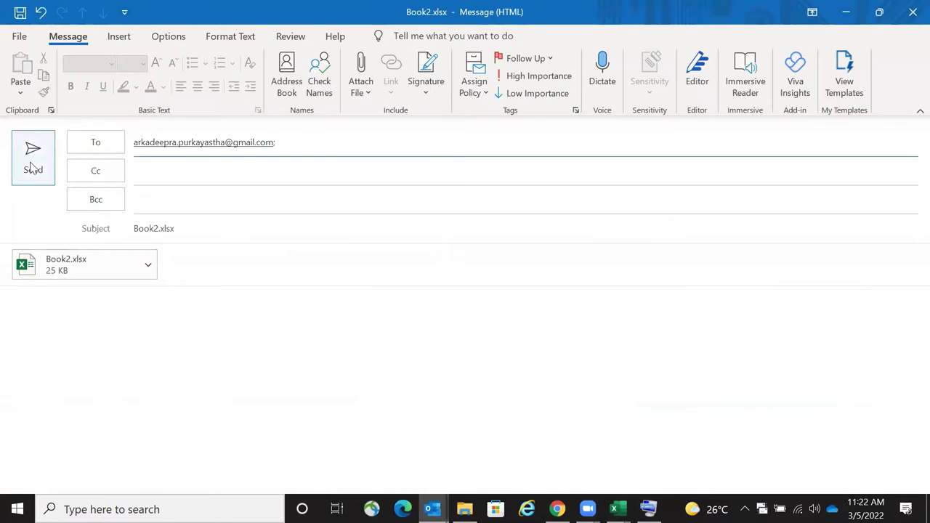
{"action": "left_click", "coordinate": [33, 165]}
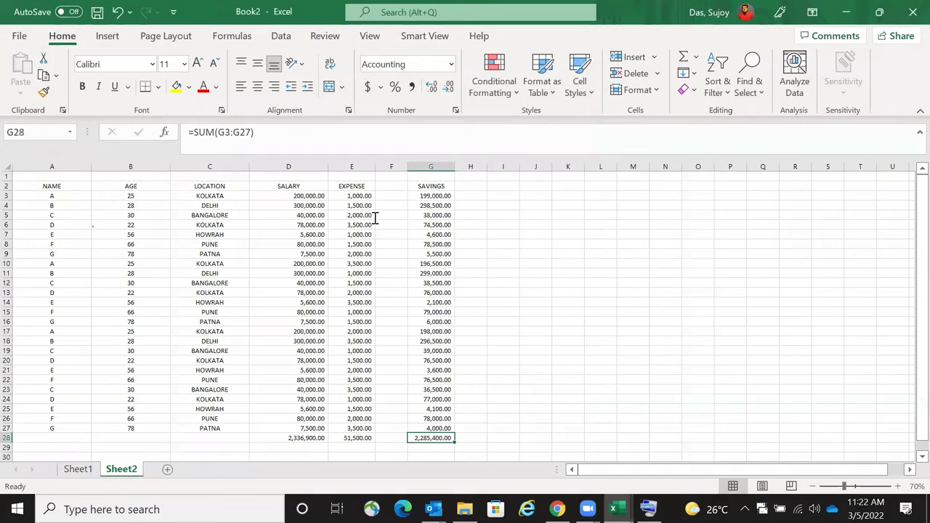
{"action": "left_click", "coordinate": [536, 321]}
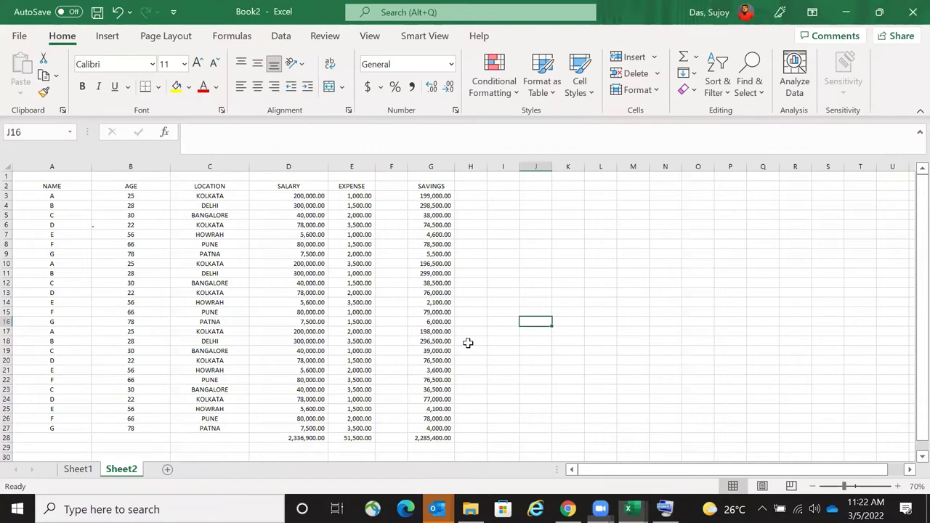
{"action": "left_click_drag", "start_coordinate": [305, 199], "coordinate": [406, 403]}
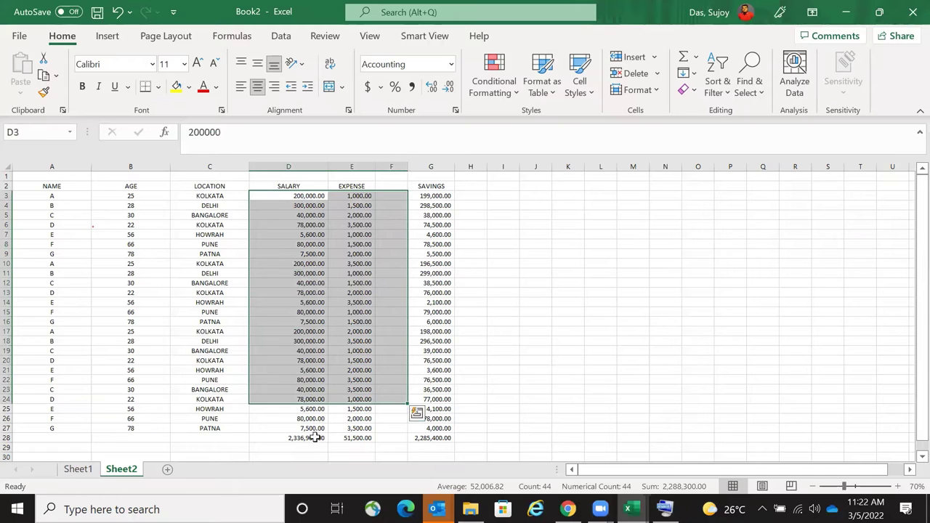
- Save the workbook to the VARTA_Training 2022 OneDrive folder as 'Excel workbook_5th Mar'
{"action": "left_click", "coordinate": [20, 40]}
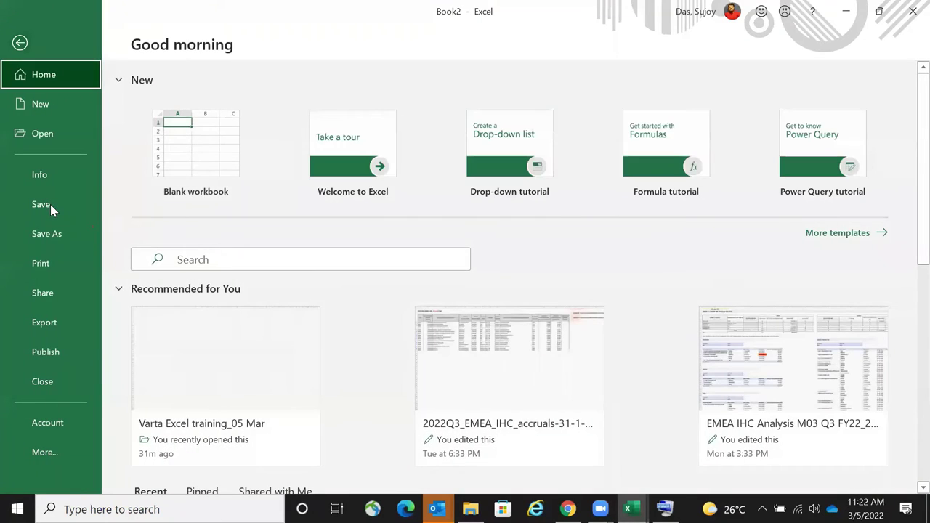
{"action": "left_click", "coordinate": [50, 205]}
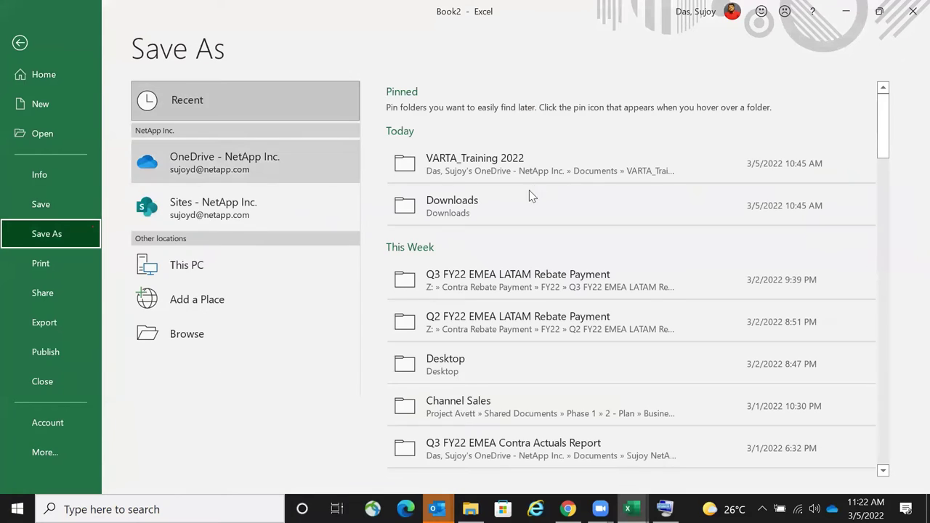
{"action": "left_click", "coordinate": [528, 161]}
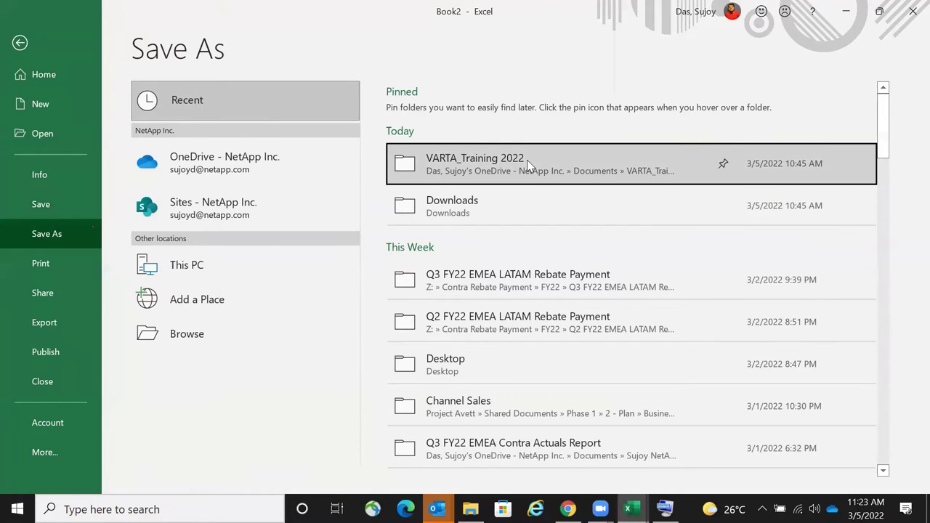
{"action": "left_click", "coordinate": [461, 112]}
{"action": "type", "text": "Excel workbook_5th Mar"}
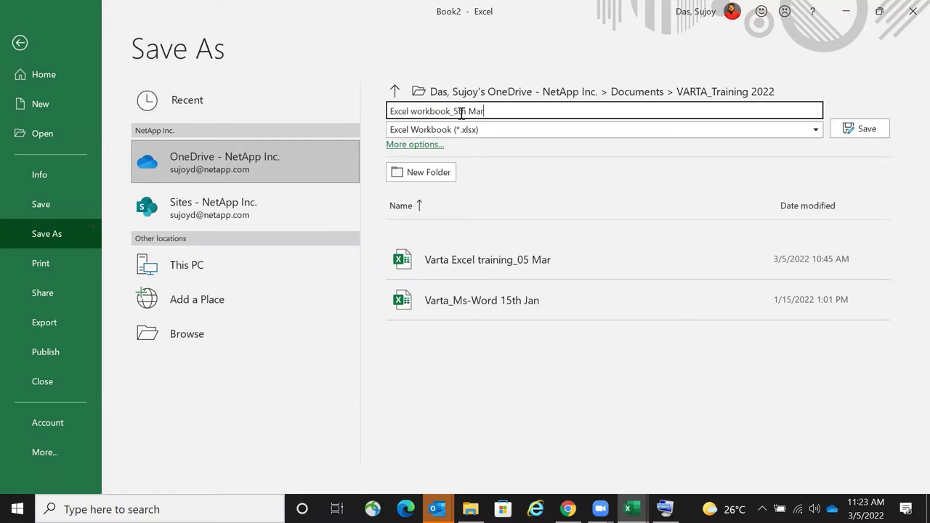
{"action": "key", "text": "Return"}
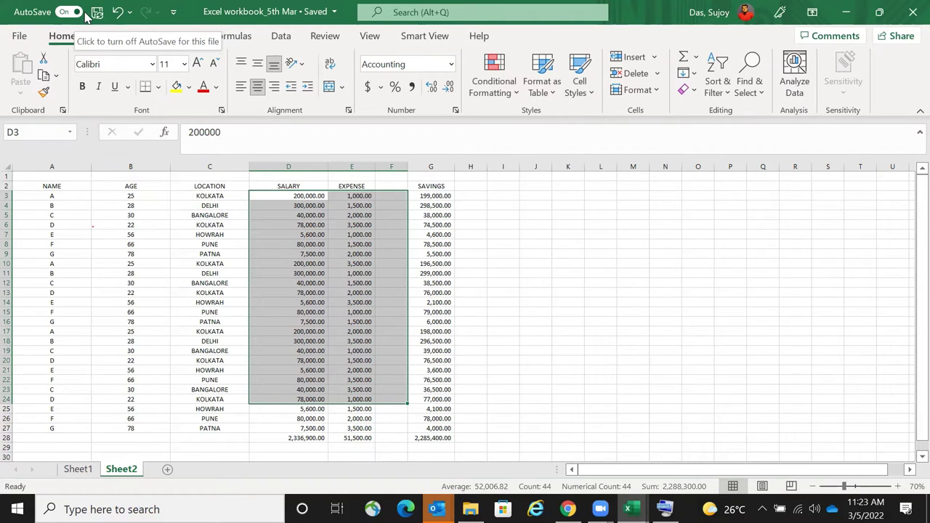
- Switch AutoSave off for Excel workbook_5th Mar and return to Sheet2's table
{"action": "left_click", "coordinate": [76, 13]}
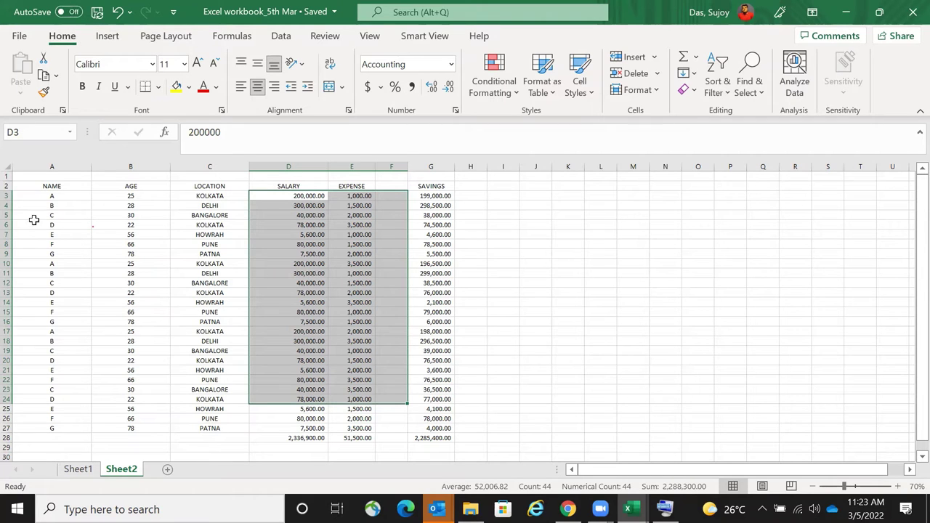
{"action": "left_click", "coordinate": [552, 308]}
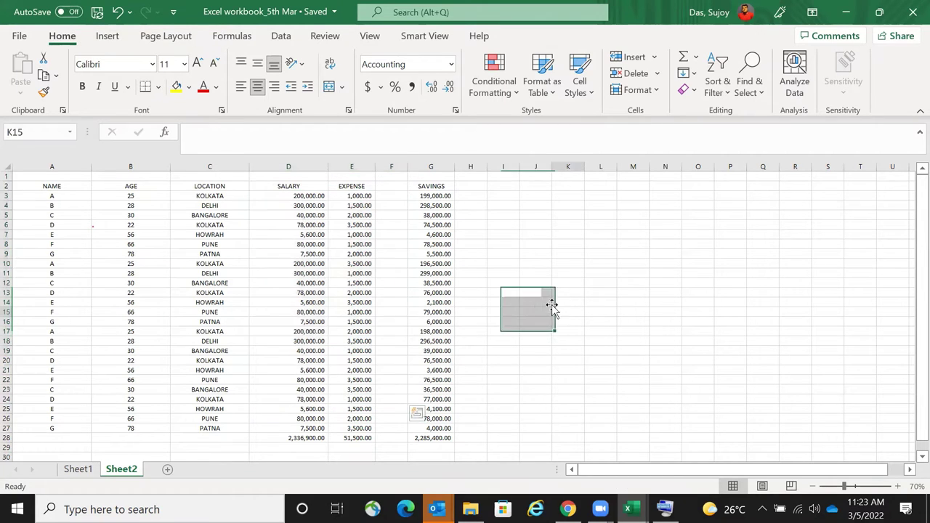
{"action": "left_click", "coordinate": [19, 36]}
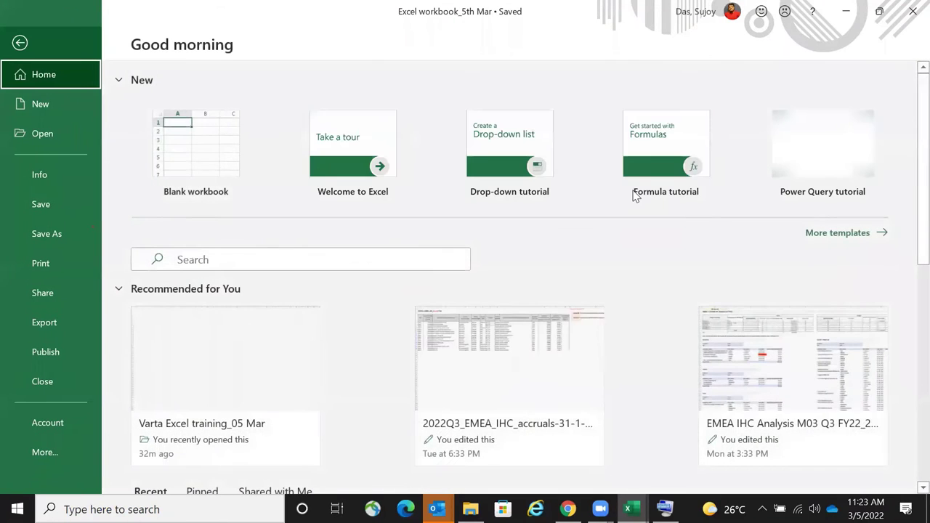
{"action": "key", "text": "Escape"}
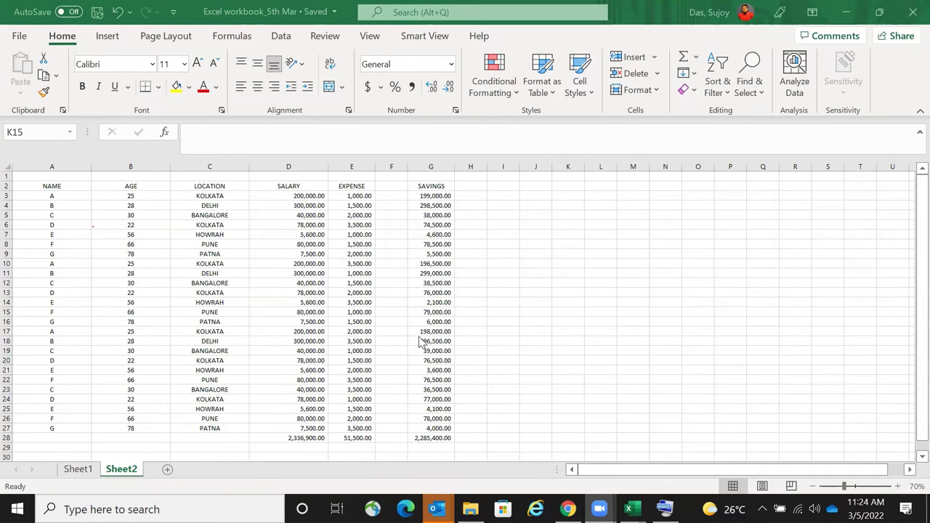
{"action": "left_click", "coordinate": [435, 206]}
{"action": "left_click", "coordinate": [393, 166]}
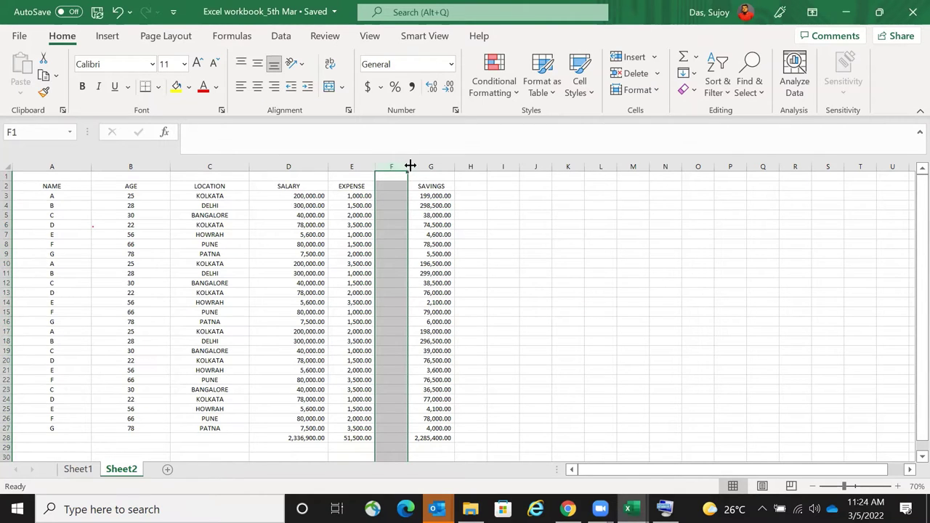
- Narrow column F to a sliver and select cells around the SAVINGS heading
{"action": "left_click_drag", "start_coordinate": [409, 166], "coordinate": [379, 168]}
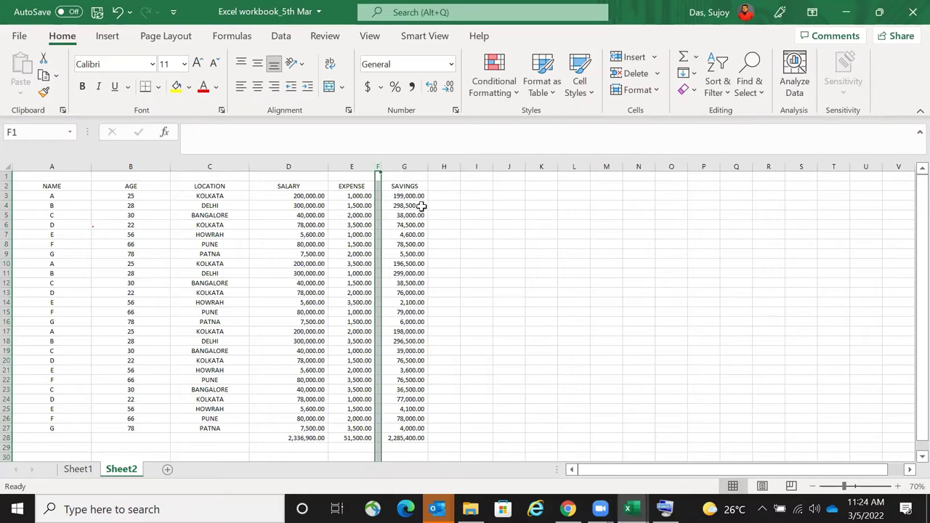
{"action": "left_click", "coordinate": [419, 187]}
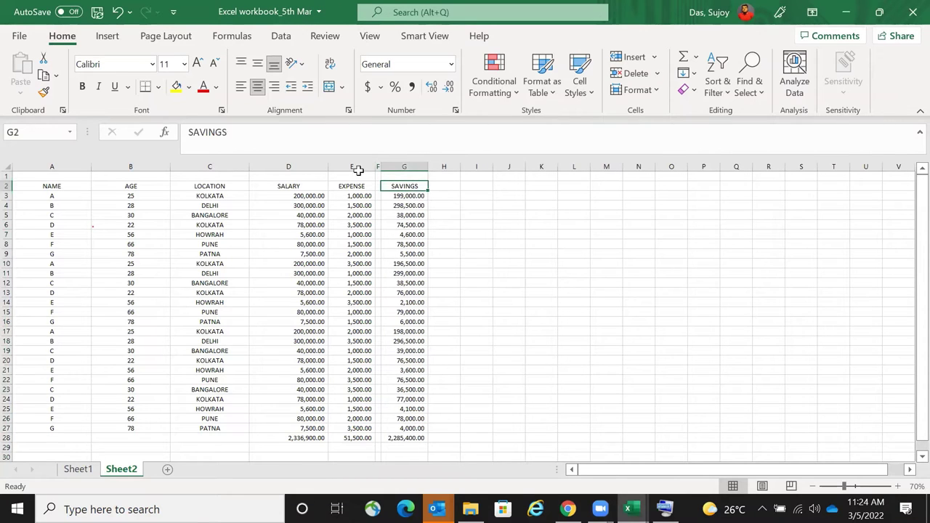
{"action": "mouse_move", "coordinate": [381, 164]}
{"action": "left_mouse_down"}
{"action": "mouse_move", "coordinate": [419, 161]}
{"action": "mouse_move", "coordinate": [377, 167]}
{"action": "left_mouse_up"}
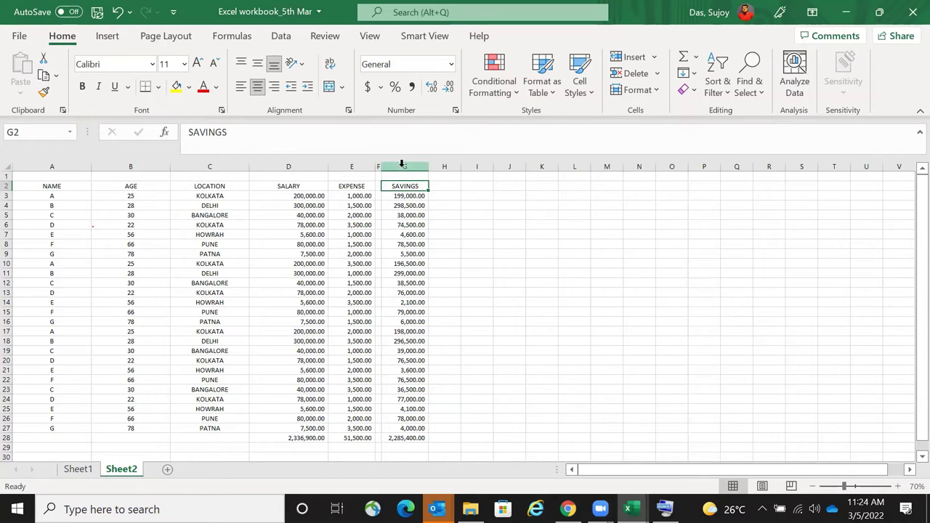
{"action": "left_click_drag", "start_coordinate": [357, 187], "coordinate": [85, 422]}
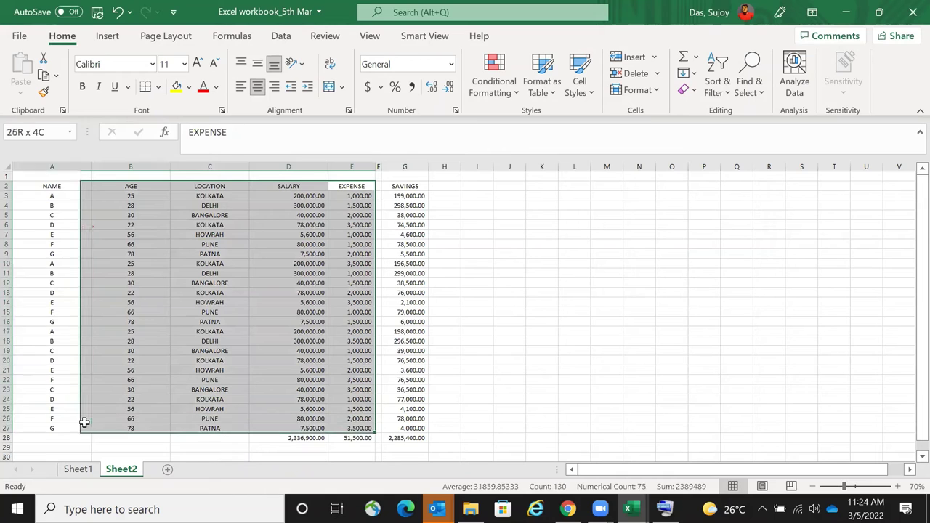
{"action": "left_click_drag", "start_coordinate": [409, 186], "coordinate": [334, 208]}
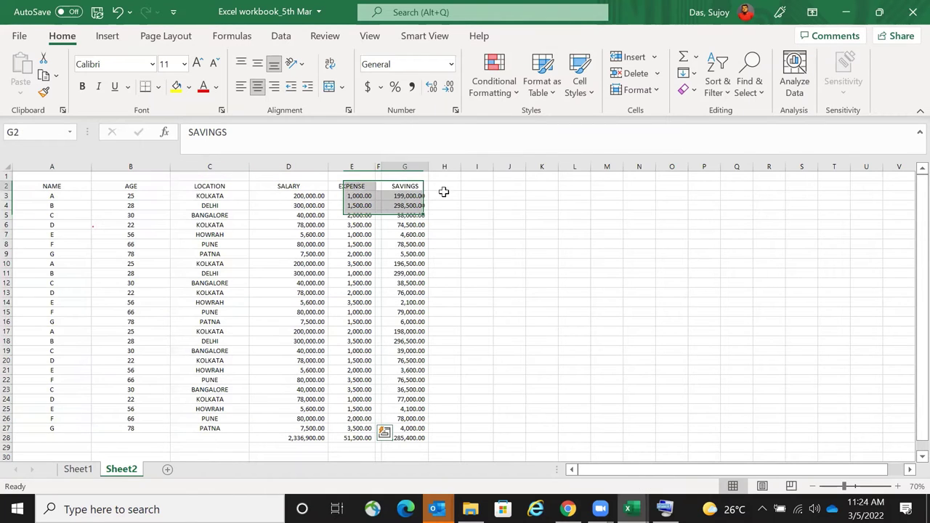
{"action": "key", "text": "Tab"}
{"action": "left_click", "coordinate": [415, 187]}
- Inspect the savings formulas in G4 and G3 without changing them
{"action": "left_click", "coordinate": [425, 206]}
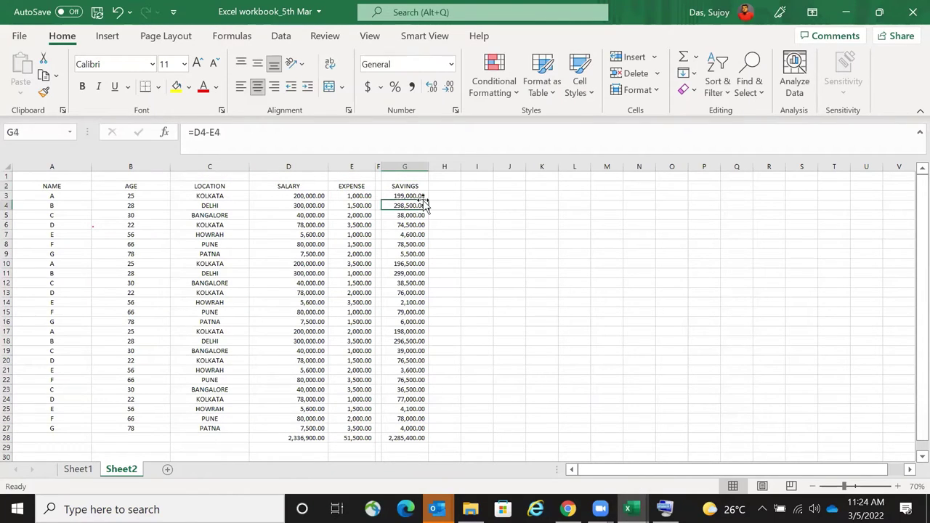
{"action": "double_click", "coordinate": [421, 197]}
{"action": "key", "text": "Escape"}
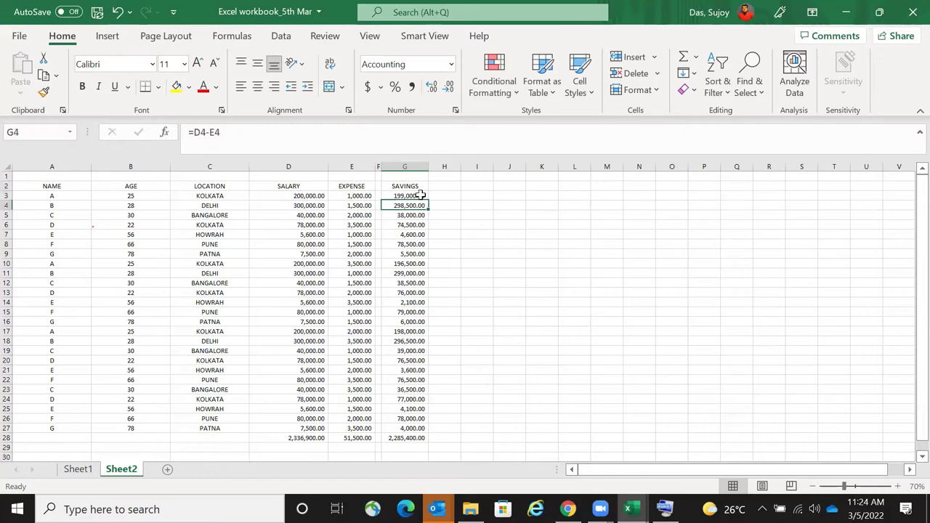
{"action": "double_click", "coordinate": [421, 196]}
{"action": "key", "text": "Escape"}
{"action": "key", "text": "Left"}
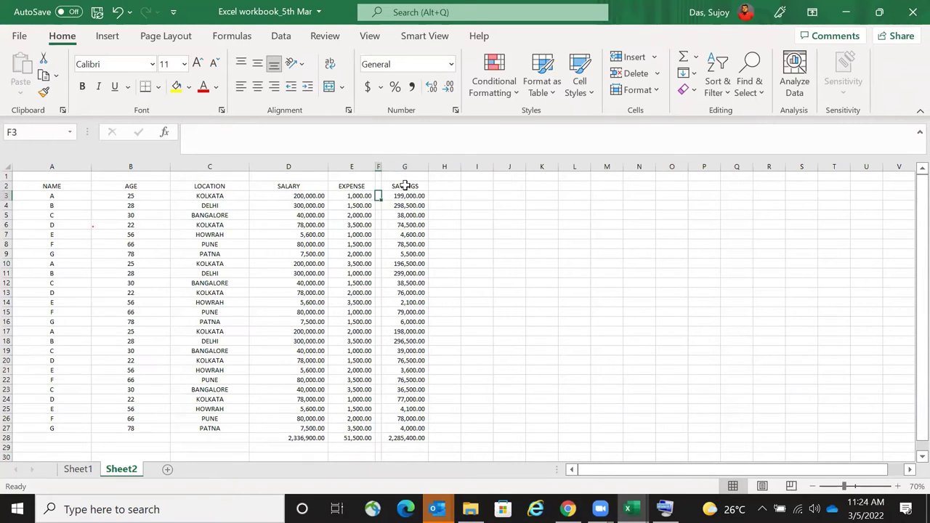
- Widen the empty column F between EXPENSE and SAVINGS and check down column F
{"action": "left_click", "coordinate": [405, 185]}
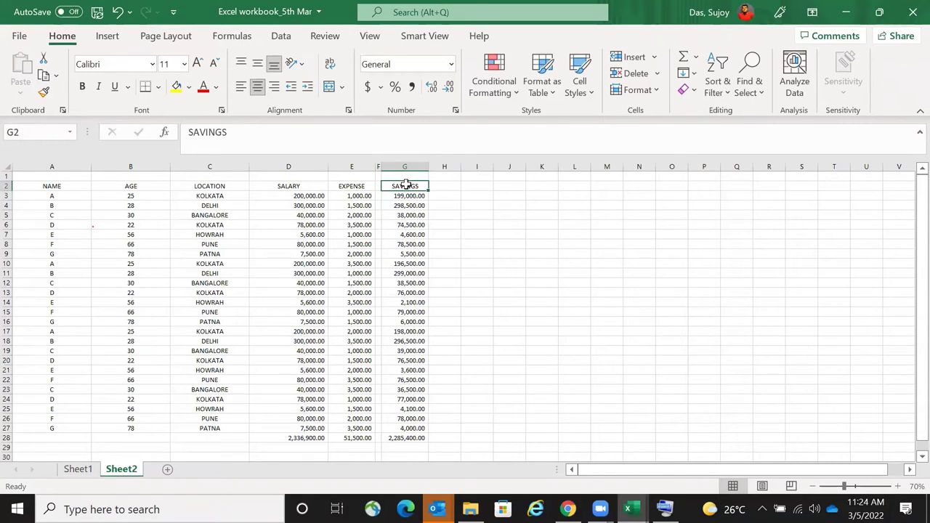
{"action": "left_click_drag", "start_coordinate": [378, 163], "coordinate": [426, 166]}
{"action": "left_click", "coordinate": [405, 166]}
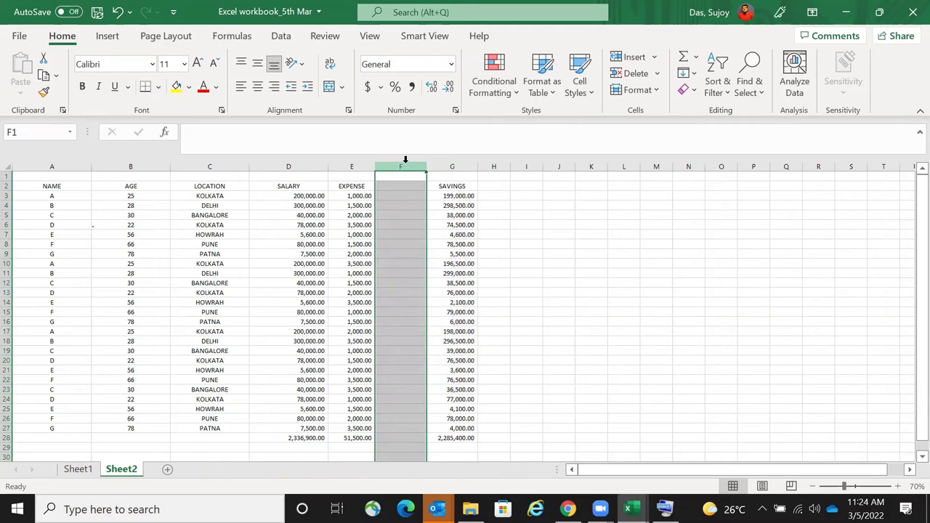
{"action": "left_click", "coordinate": [658, 307]}
{"action": "left_click", "coordinate": [403, 164]}
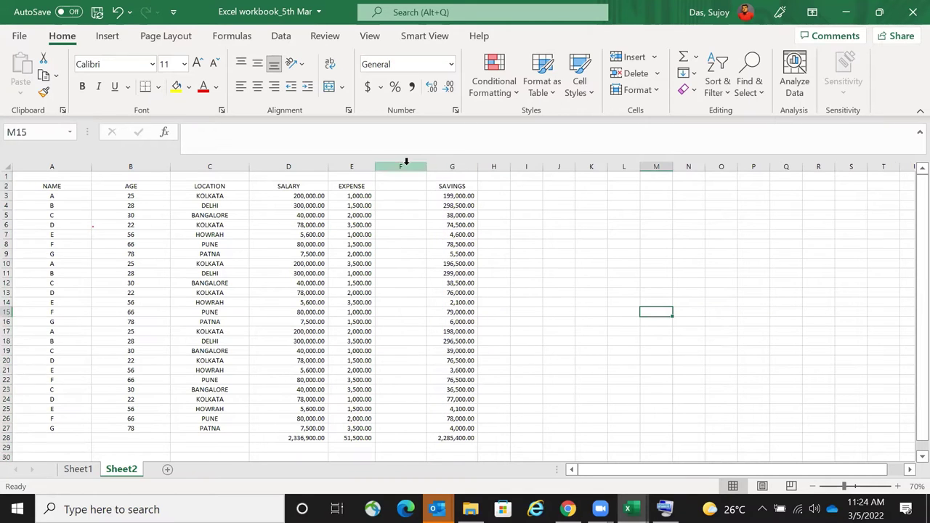
{"action": "left_click", "coordinate": [388, 186]}
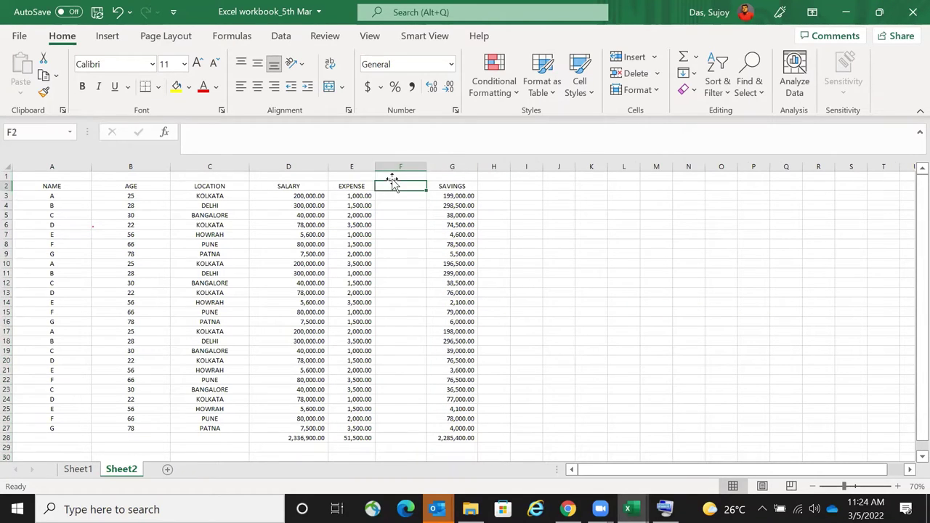
{"action": "key", "text": "ctrl+Down"}
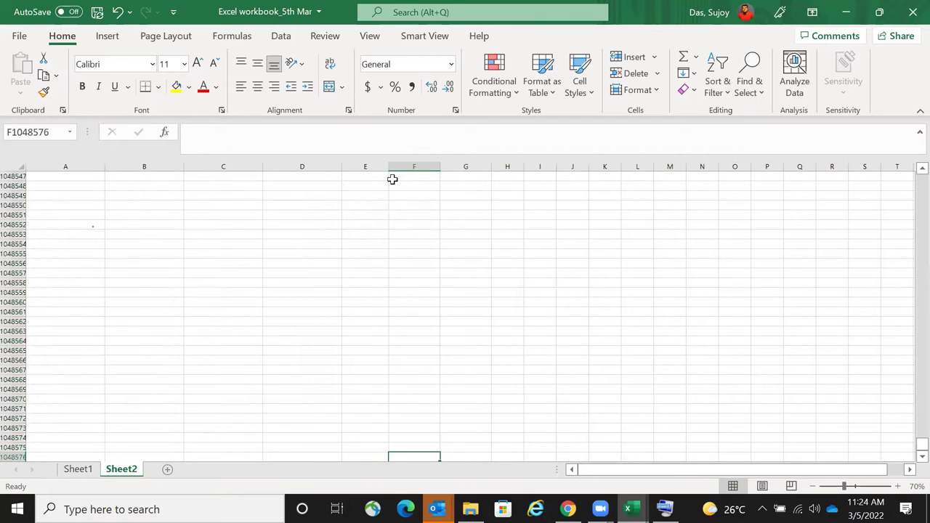
{"action": "key", "text": "ctrl+Up"}
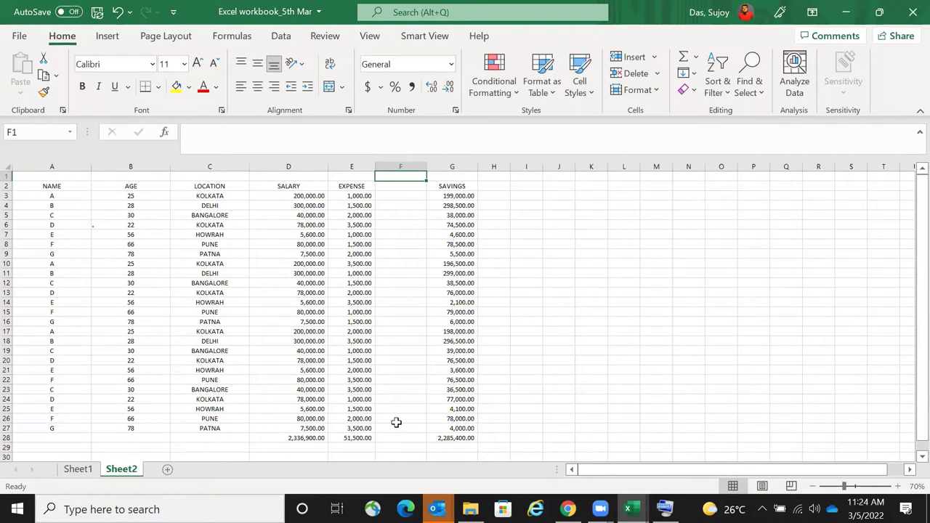
{"action": "scroll", "coordinate": [396, 422], "scroll_direction": "down", "scroll_amount": 6}
{"action": "scroll", "coordinate": [359, 366], "scroll_direction": "up", "scroll_amount": 6}
- Type the test text 'jslaskl' into N8 and 'jkjl' into N10
{"action": "left_click", "coordinate": [6, 264]}
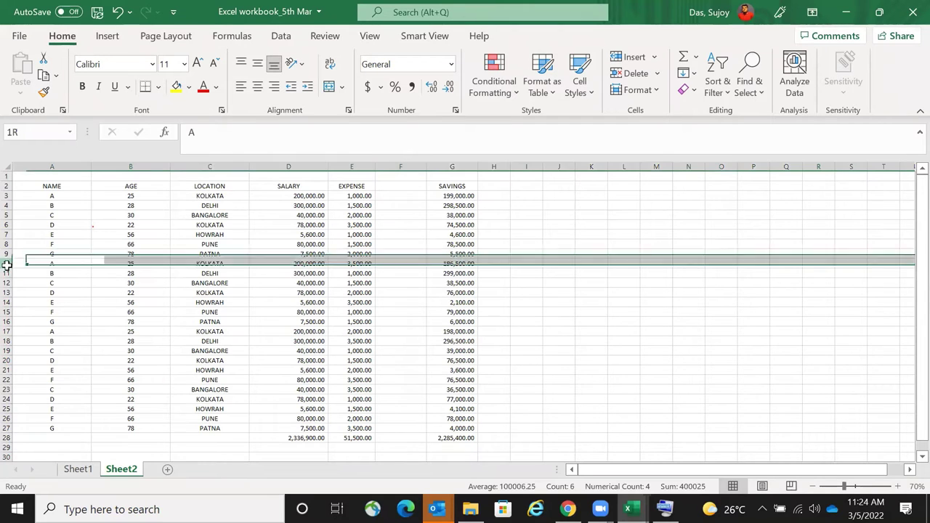
{"action": "left_click_drag", "start_coordinate": [689, 244], "coordinate": [690, 312]}
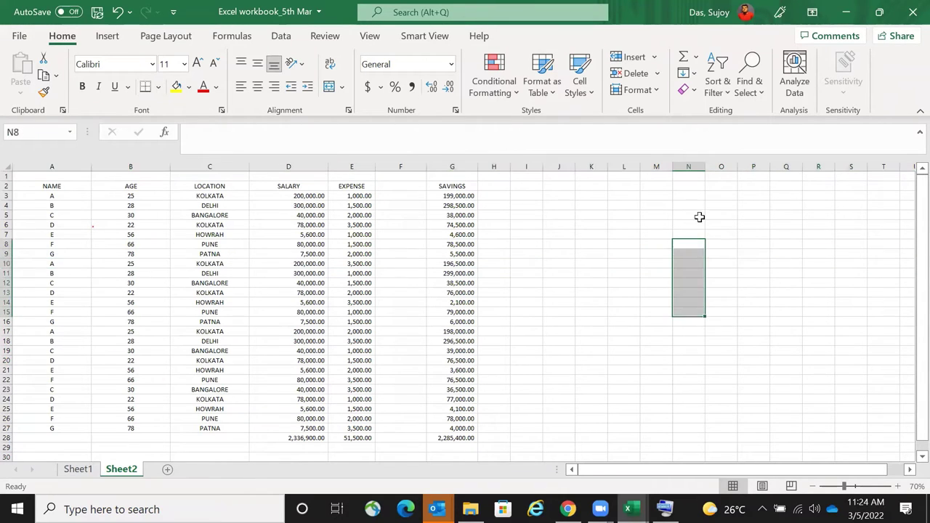
{"action": "key", "text": "F2"}
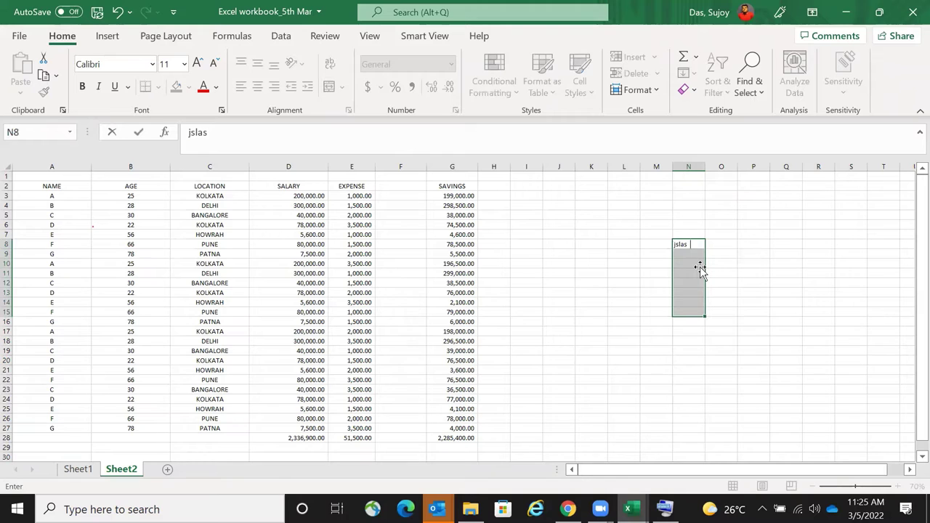
{"action": "type", "text": "kl"}
{"action": "left_click", "coordinate": [700, 267]}
{"action": "type", "text": "jkjl"}
{"action": "key", "text": "Return"}
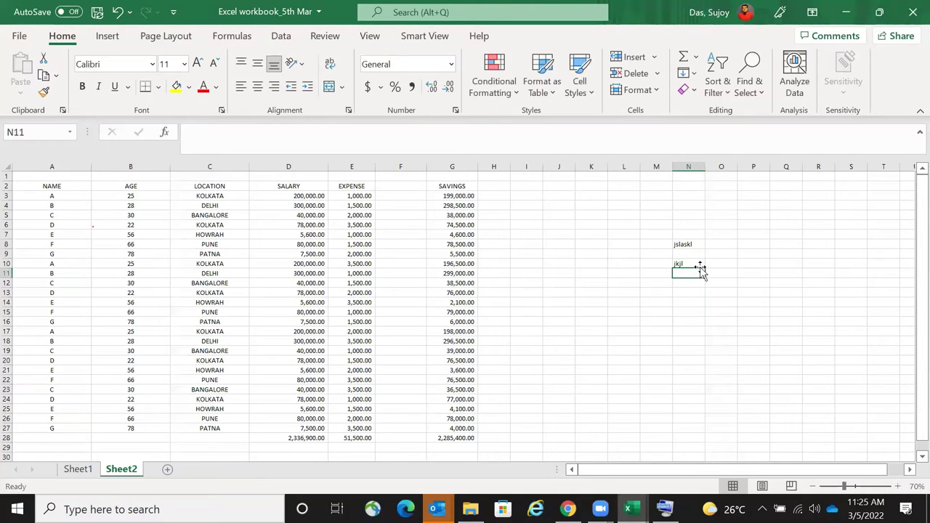
{"action": "left_click", "coordinate": [9, 245]}
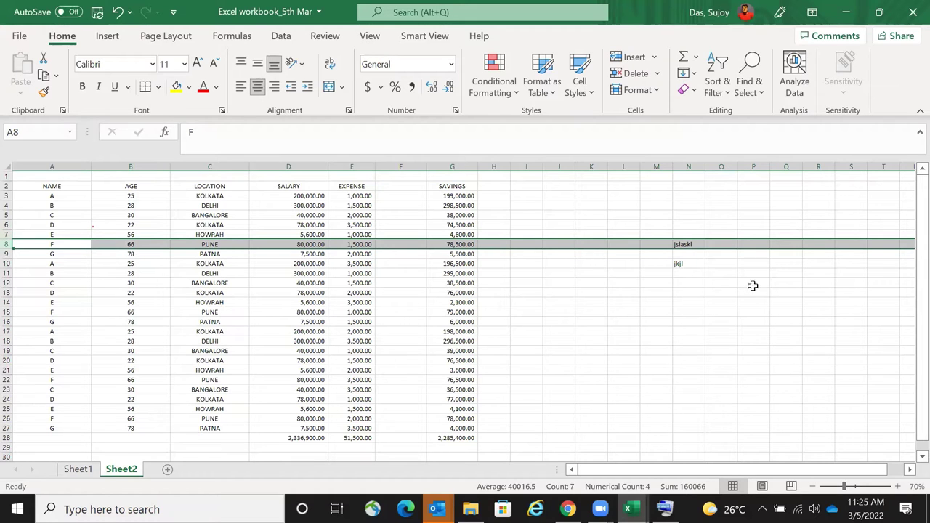
{"action": "key", "text": "Right"}
{"action": "key", "text": "Right"}
{"action": "key", "text": "Right"}
{"action": "key", "text": "Right"}
{"action": "key", "text": "Right"}
{"action": "key", "text": "Right"}
{"action": "key", "text": "Right"}
{"action": "key", "text": "Right"}
{"action": "key", "text": "Right"}
{"action": "key", "text": "Right"}
{"action": "key", "text": "Right"}
{"action": "key", "text": "Right"}
{"action": "key", "text": "Right"}
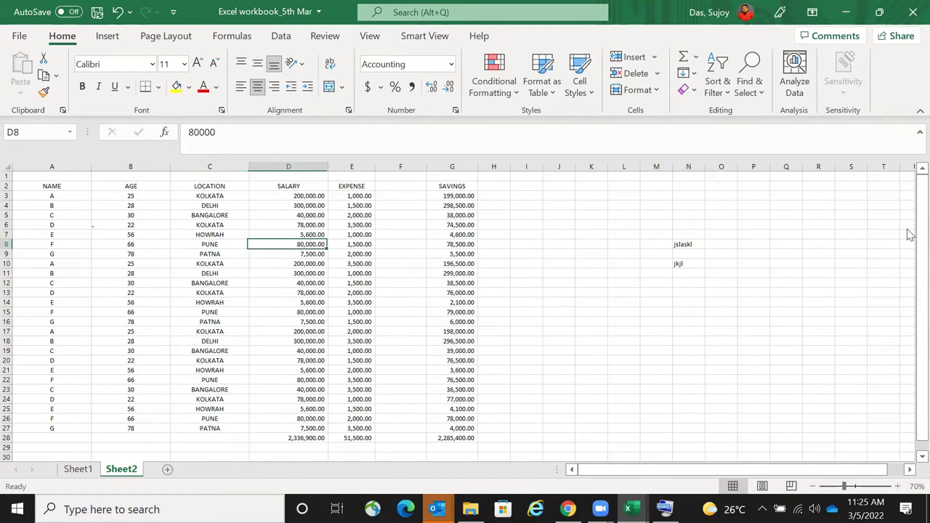
- Copy the employee table A2:G27 and paste it starting at Y2
{"action": "key", "text": "Left"}
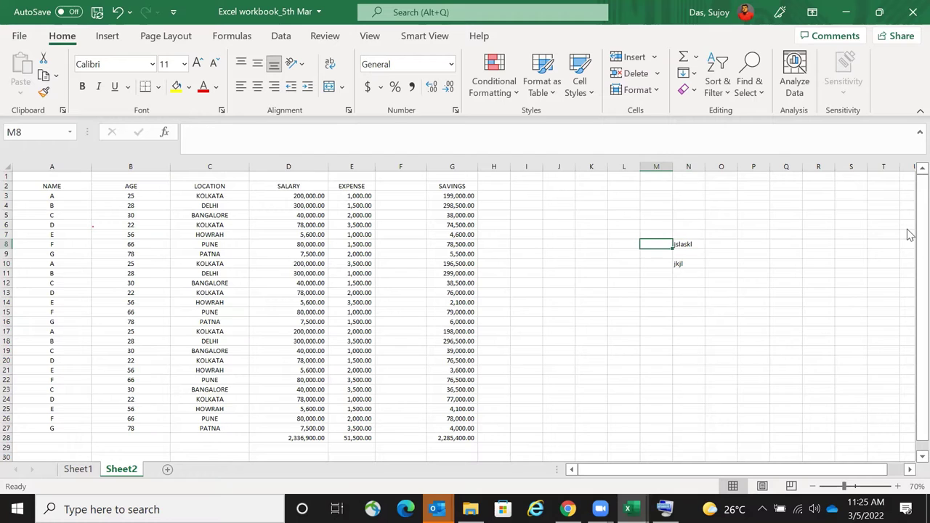
{"action": "left_click_drag", "start_coordinate": [52, 187], "coordinate": [479, 421]}
{"action": "key", "text": "ctrl+c"}
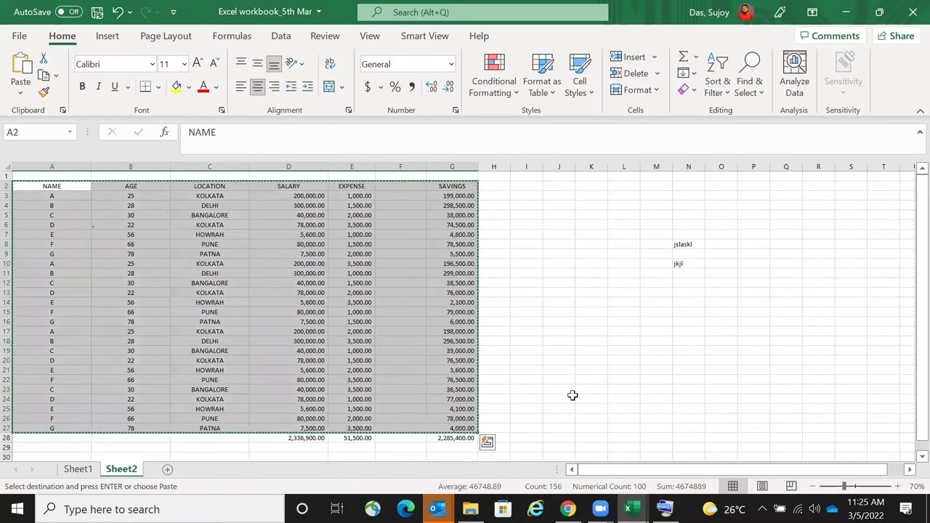
{"action": "key", "text": "Right"}
{"action": "key", "text": "Right"}
{"action": "key", "text": "Right"}
{"action": "key", "text": "Right"}
{"action": "key", "text": "Right"}
{"action": "key", "text": "Right"}
{"action": "key", "text": "Right"}
{"action": "key", "text": "Right"}
{"action": "key", "text": "Right"}
{"action": "key", "text": "Right"}
{"action": "key", "text": "Right"}
{"action": "key", "text": "Right"}
{"action": "key", "text": "Right"}
{"action": "key", "text": "Right"}
{"action": "key", "text": "Right"}
{"action": "key", "text": "Right"}
{"action": "key", "text": "Right"}
{"action": "key", "text": "Right"}
{"action": "key", "text": "Right"}
{"action": "key", "text": "Right"}
{"action": "key", "text": "Right"}
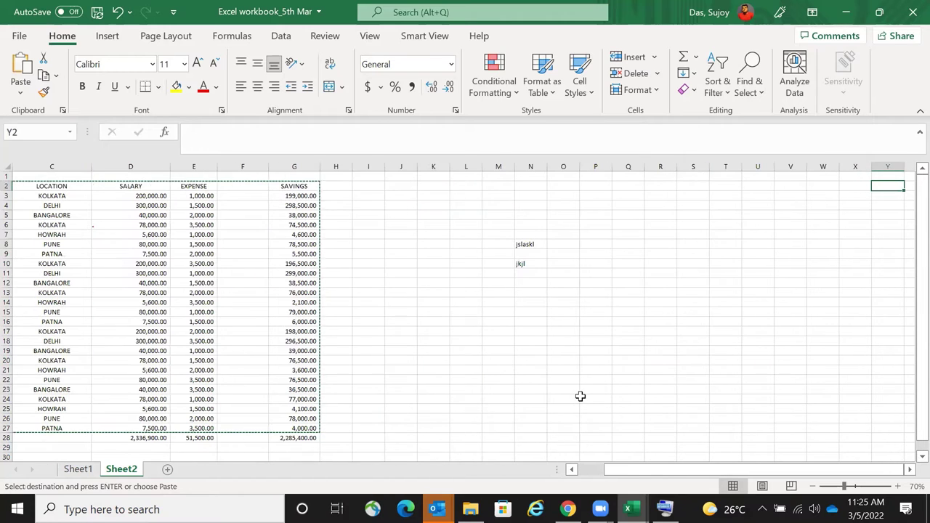
{"action": "key", "text": "ctrl+v"}
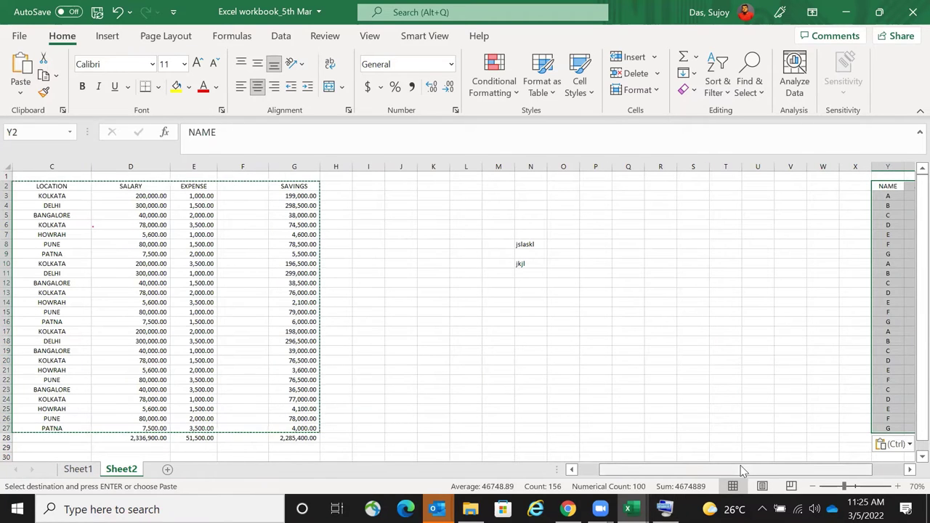
- Zoom the sheet to 88%, look over the pasted copy and end copy mode
{"action": "left_click", "coordinate": [850, 486]}
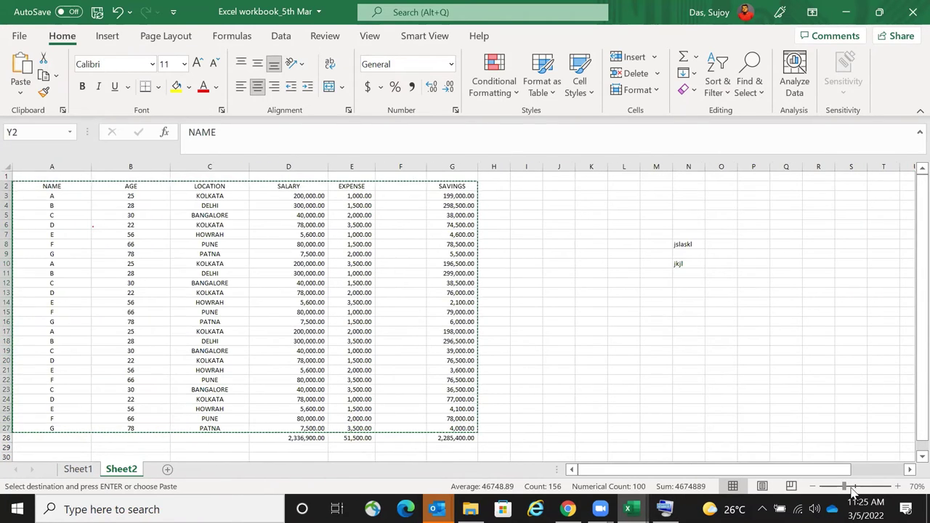
{"action": "scroll", "coordinate": [909, 363], "scroll_direction": "down", "scroll_amount": 1}
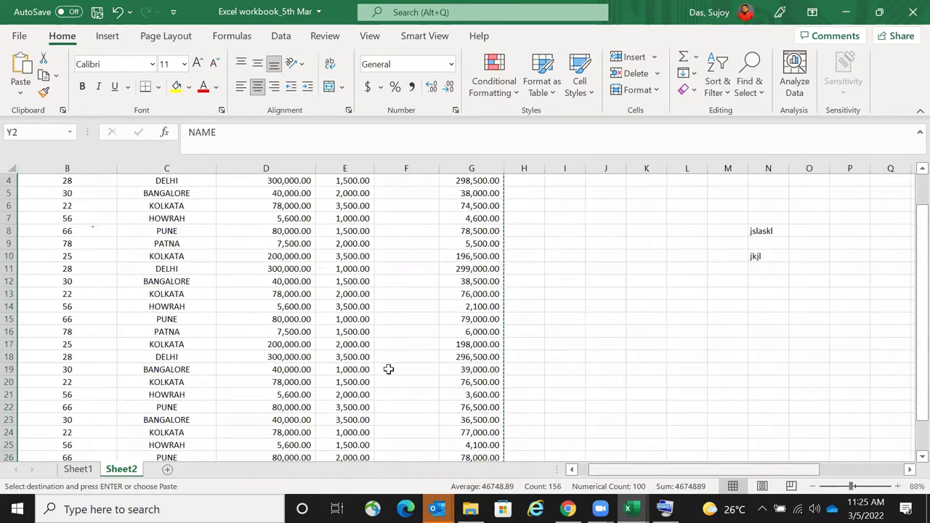
{"action": "scroll", "coordinate": [388, 367], "scroll_direction": "left", "scroll_amount": 1}
{"action": "scroll", "coordinate": [509, 399], "scroll_direction": "up", "scroll_amount": 1}
{"action": "scroll", "coordinate": [9, 254], "scroll_direction": "up", "scroll_amount": 1}
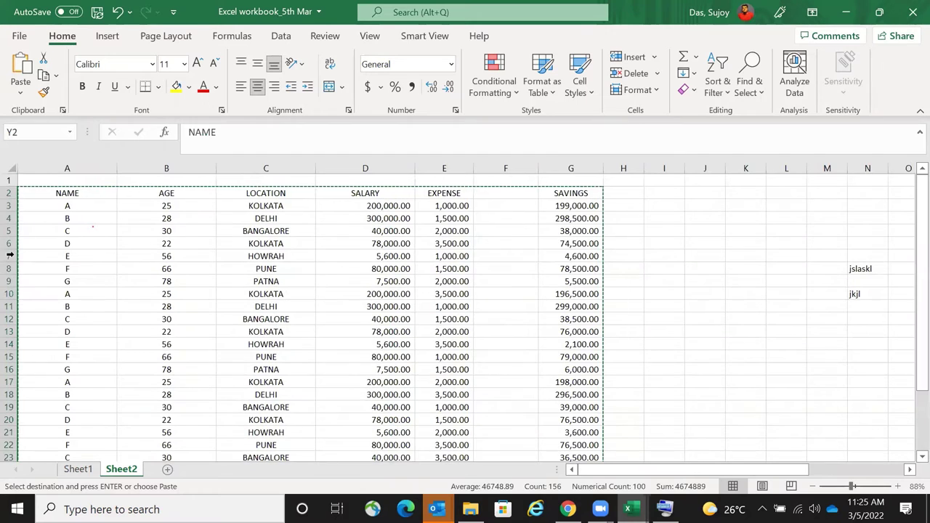
{"action": "key", "text": "Escape"}
{"action": "left_click", "coordinate": [10, 254]}
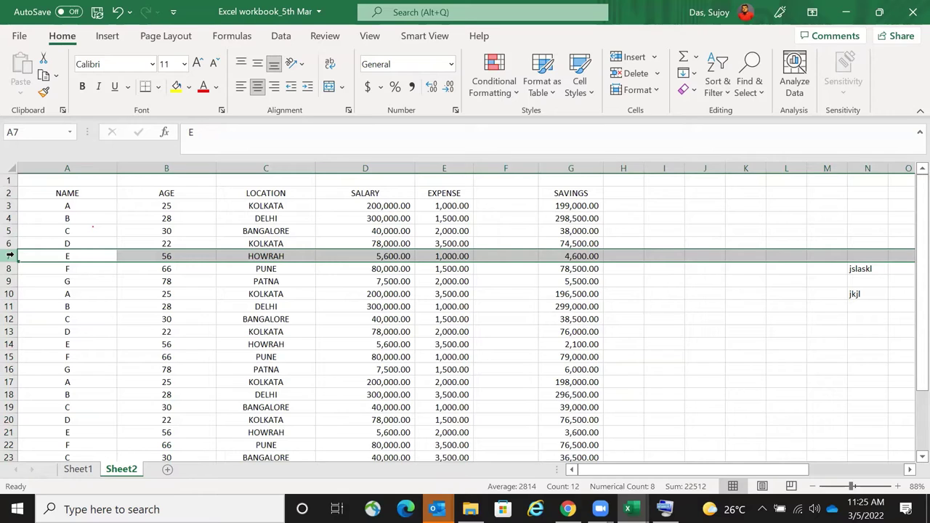
- Delete row 7, which holds employee E in HOWRAH
{"action": "left_click", "coordinate": [91, 294]}
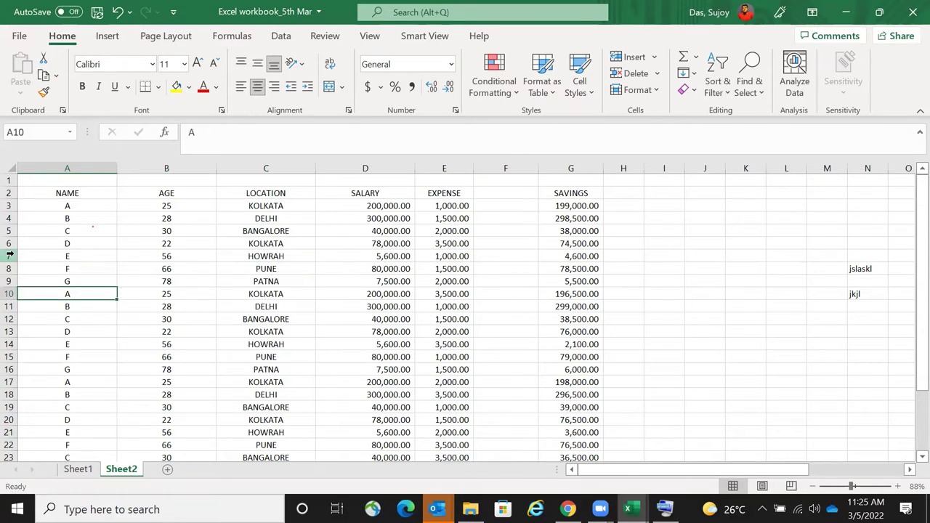
{"action": "left_click", "coordinate": [9, 255]}
{"action": "right_click", "coordinate": [9, 254]}
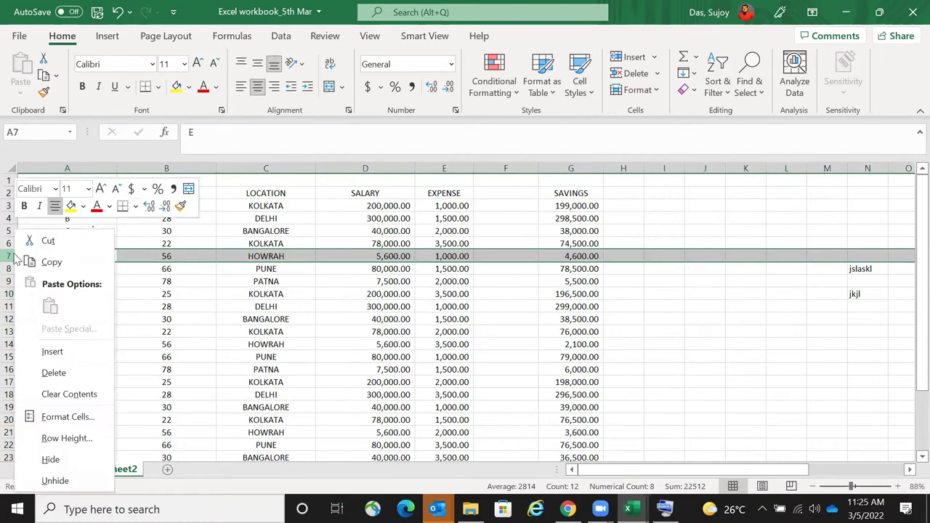
{"action": "left_click", "coordinate": [53, 372]}
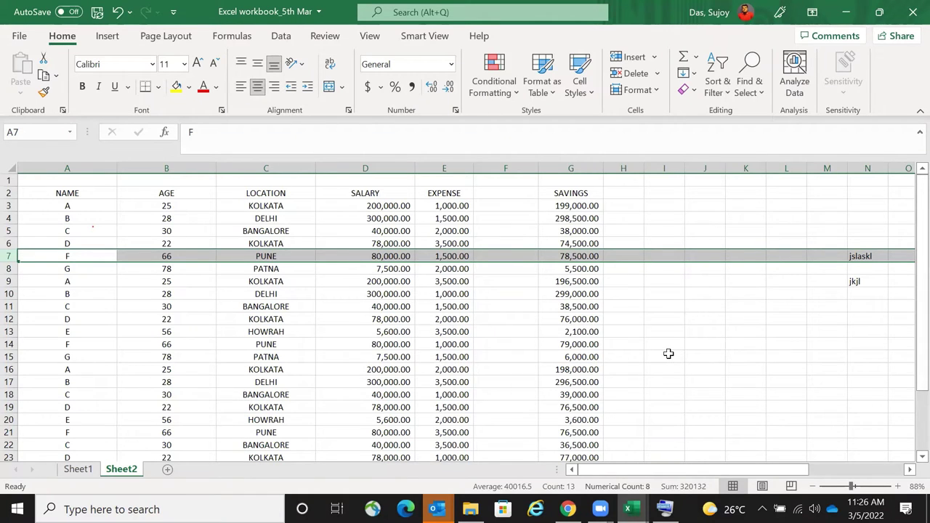
- Check the updated totals: 2,331,300.00 salary, 50,500.00 expense, 2,280,800.00 savings
{"action": "scroll", "coordinate": [669, 354], "scroll_direction": "down", "scroll_amount": 3}
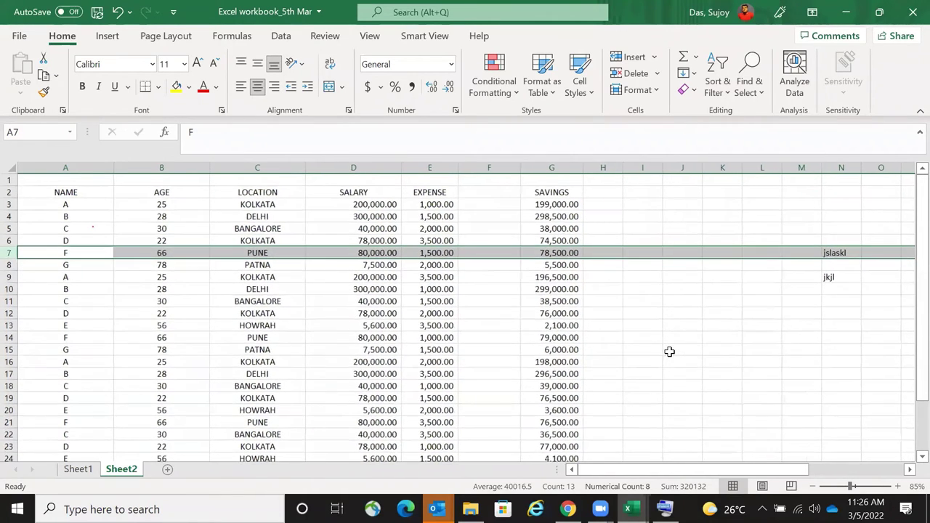
{"action": "scroll", "coordinate": [669, 351], "scroll_direction": "down", "scroll_amount": 5}
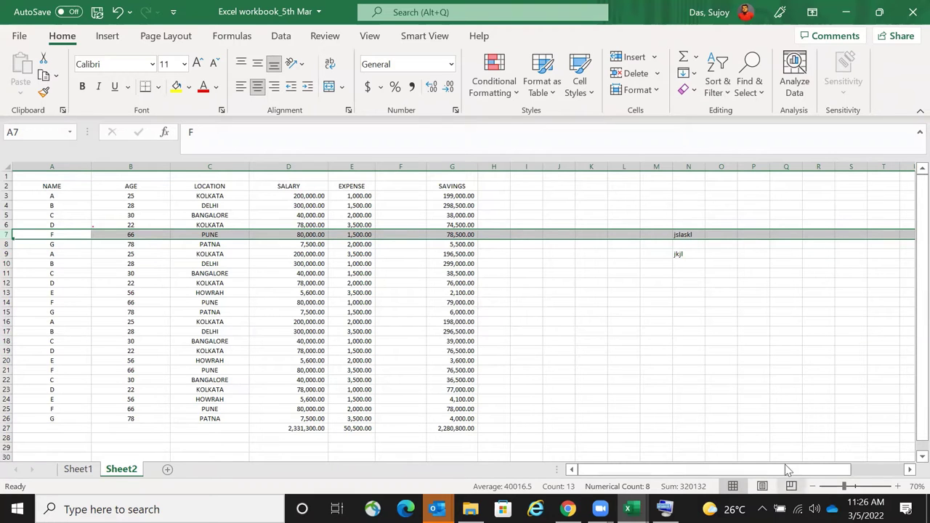
{"action": "left_click_drag", "start_coordinate": [785, 469], "coordinate": [773, 430]}
{"action": "left_click_drag", "start_coordinate": [761, 474], "coordinate": [528, 443]}
{"action": "scroll", "coordinate": [785, 456], "scroll_direction": "up", "scroll_amount": 1}
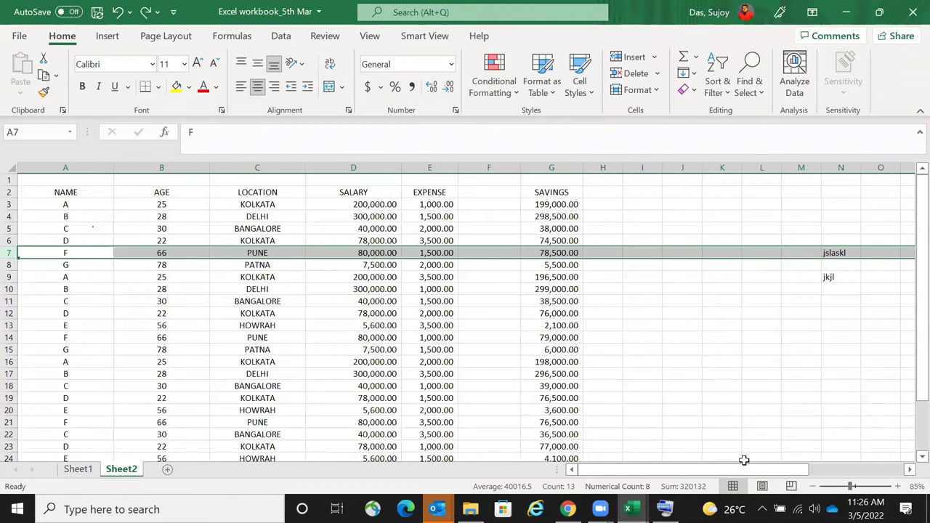
{"action": "left_click_drag", "start_coordinate": [744, 461], "coordinate": [14, 252]}
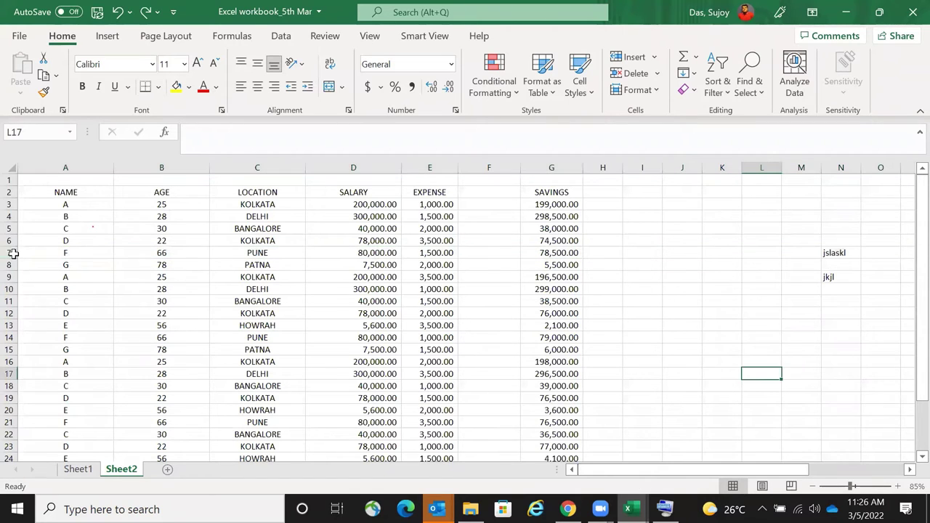
{"action": "left_click", "coordinate": [9, 252]}
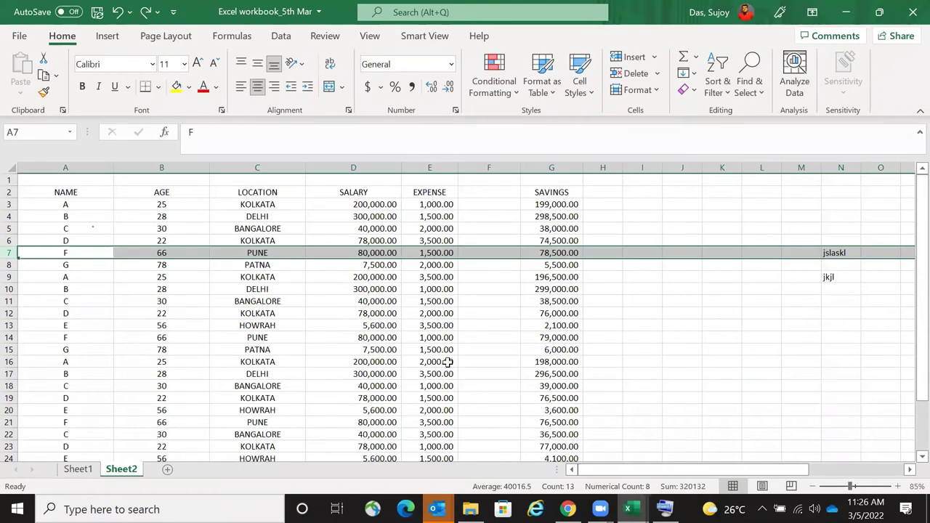
{"action": "scroll", "coordinate": [496, 362], "scroll_direction": "down", "scroll_amount": 1}
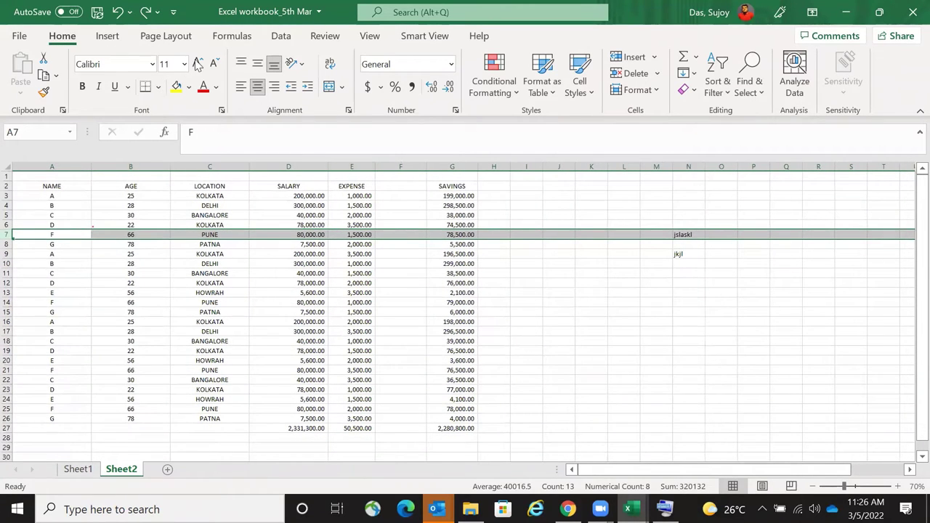
- Undo the deletion so row 7 again shows E, 56, HOWRAH
{"action": "left_click", "coordinate": [118, 16]}
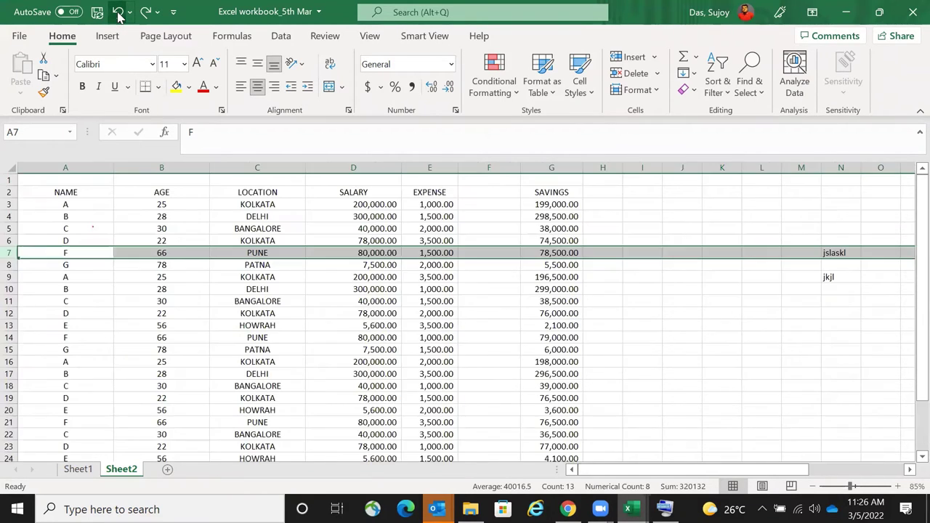
{"action": "left_click", "coordinate": [119, 15]}
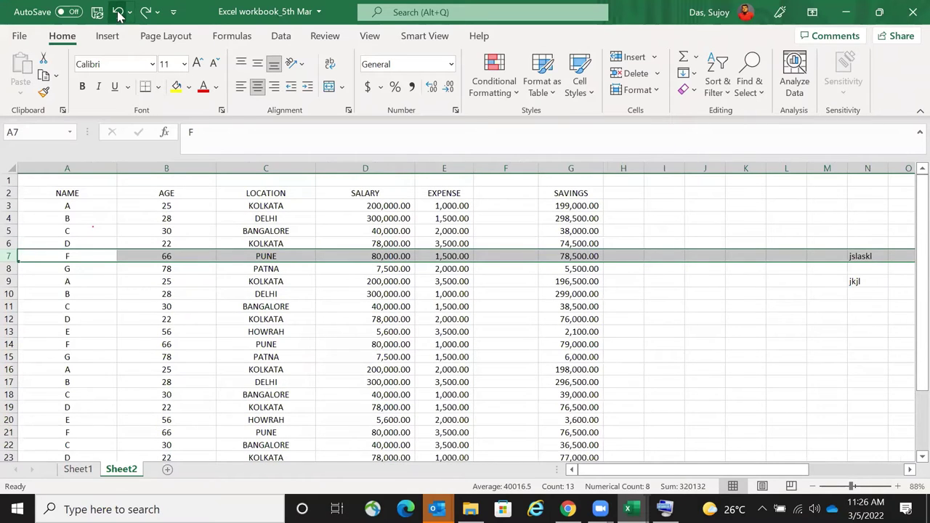
{"action": "left_click", "coordinate": [119, 15]}
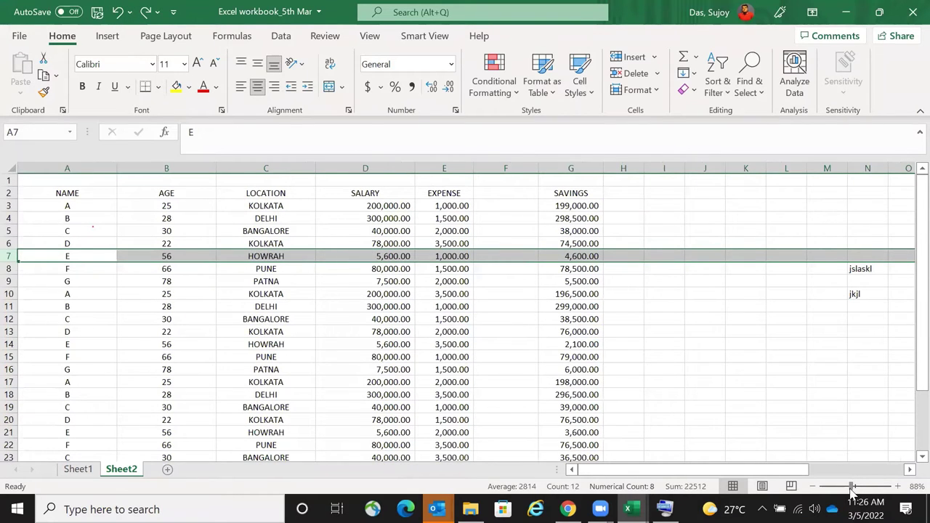
{"action": "left_click_drag", "start_coordinate": [852, 492], "coordinate": [850, 491]}
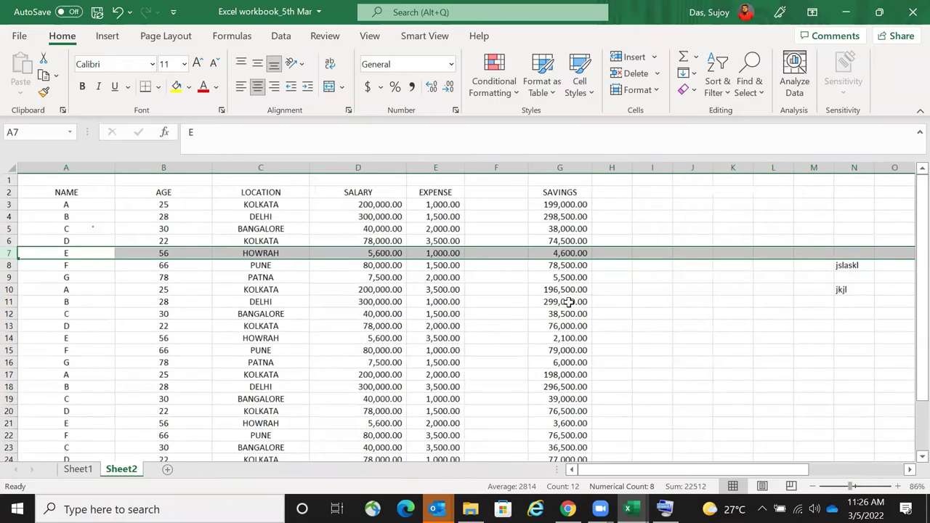
- Undo once more to restore the jslaskl and jkjl entries in column N
{"action": "scroll", "coordinate": [569, 302], "scroll_direction": "down", "scroll_amount": 3}
{"action": "scroll", "coordinate": [569, 302], "scroll_direction": "down", "scroll_amount": 2}
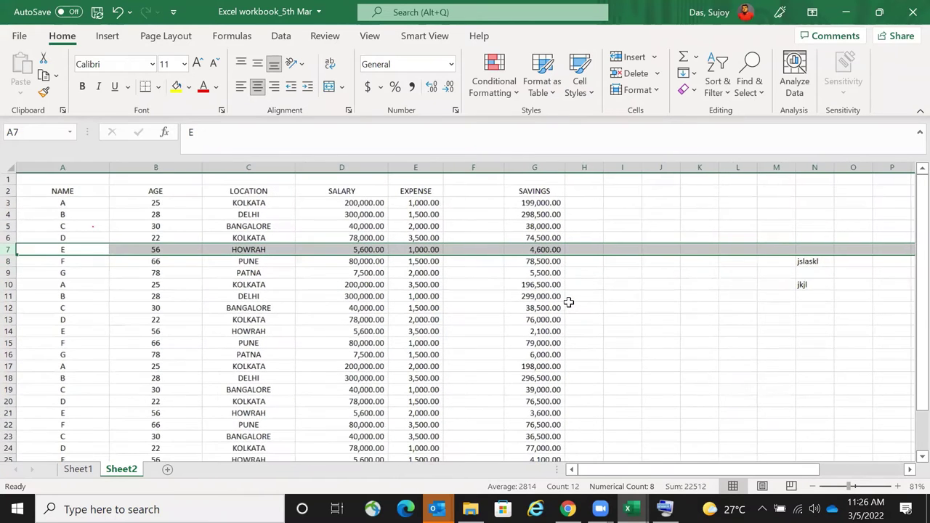
{"action": "scroll", "coordinate": [569, 301], "scroll_direction": "down", "scroll_amount": 2}
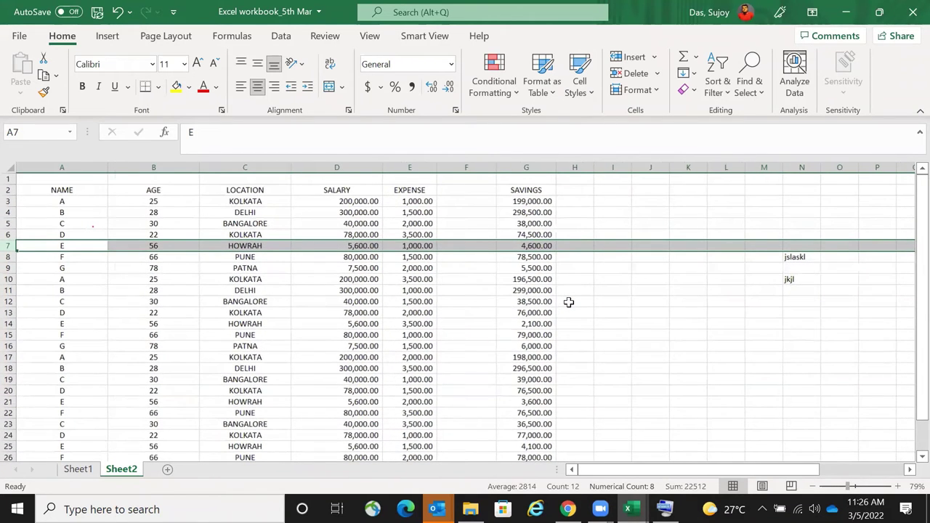
{"action": "scroll", "coordinate": [569, 302], "scroll_direction": "down", "scroll_amount": 2}
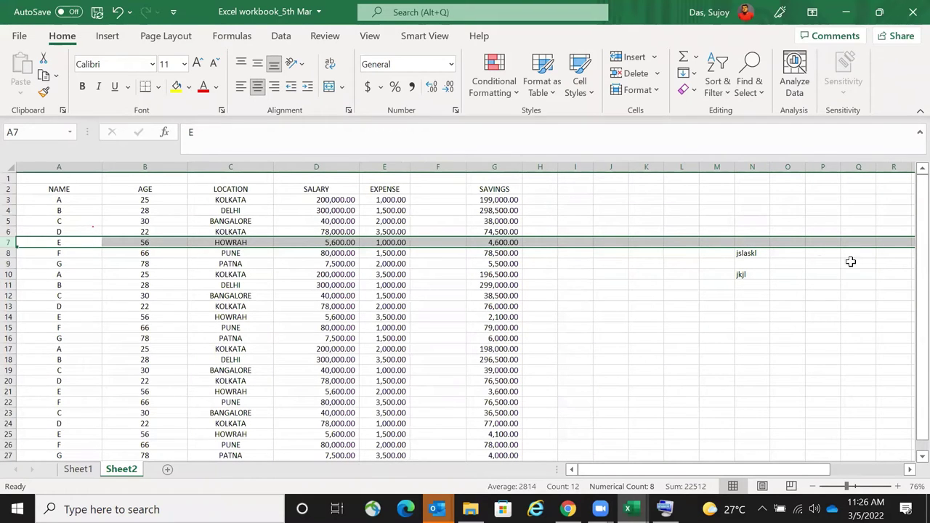
{"action": "left_click_drag", "start_coordinate": [752, 242], "coordinate": [760, 339]}
{"action": "left_click", "coordinate": [673, 320]}
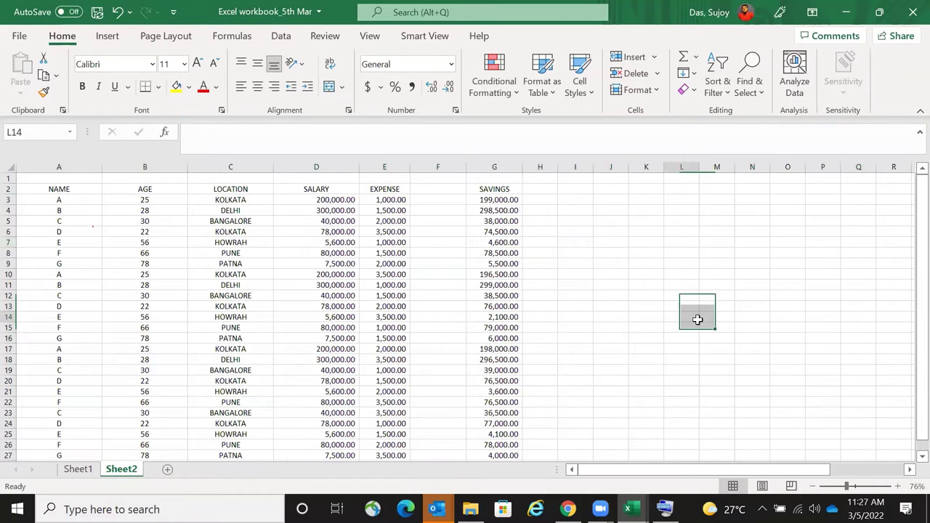
{"action": "left_click", "coordinate": [119, 13]}
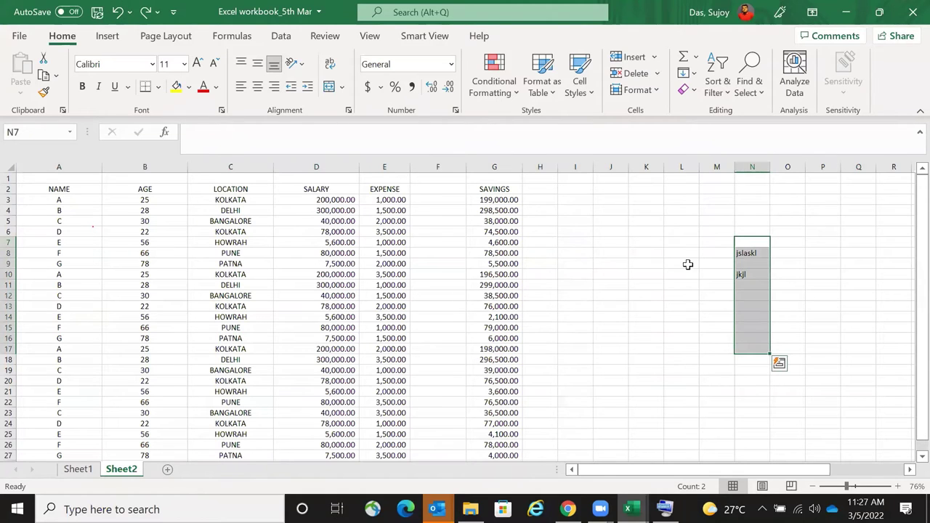
{"action": "left_click", "coordinate": [687, 262]}
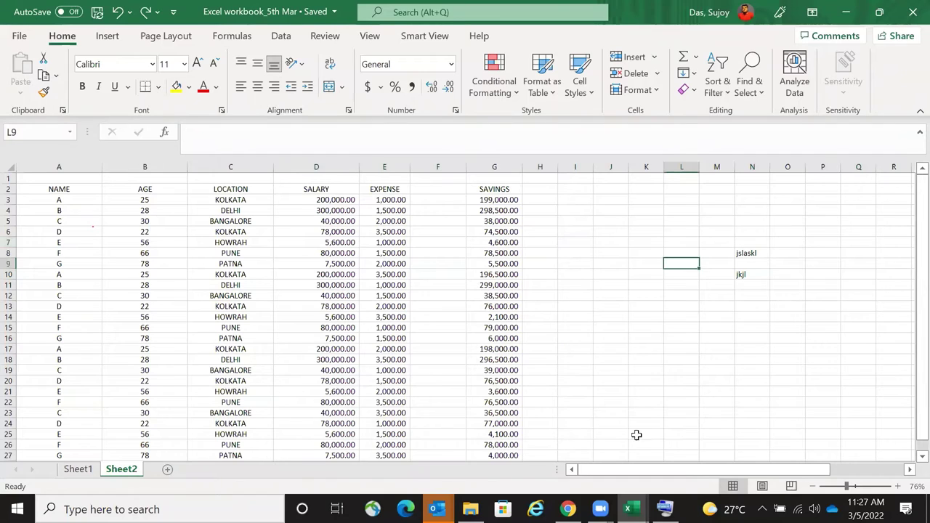
{"action": "left_click", "coordinate": [654, 327]}
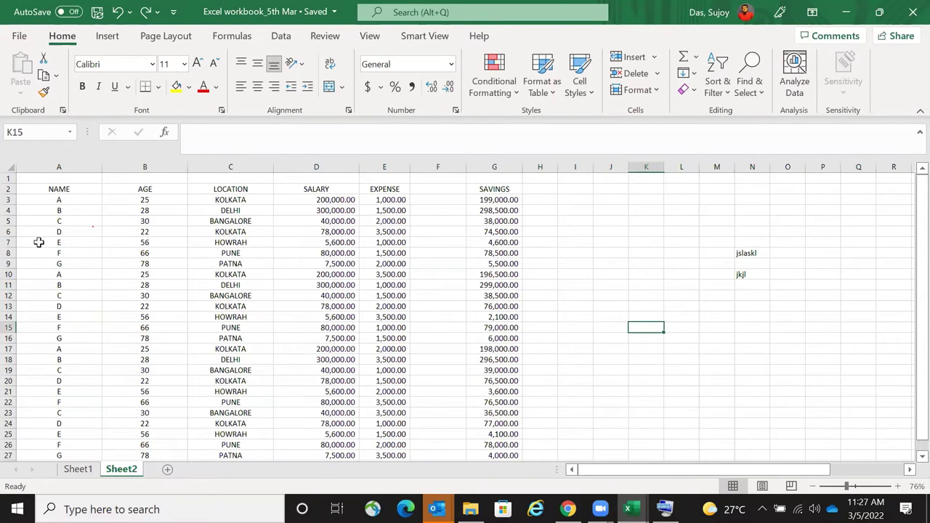
- Enter 'col' in B1 above AGE and insert a blank column before NAME
{"action": "left_click", "coordinate": [10, 242]}
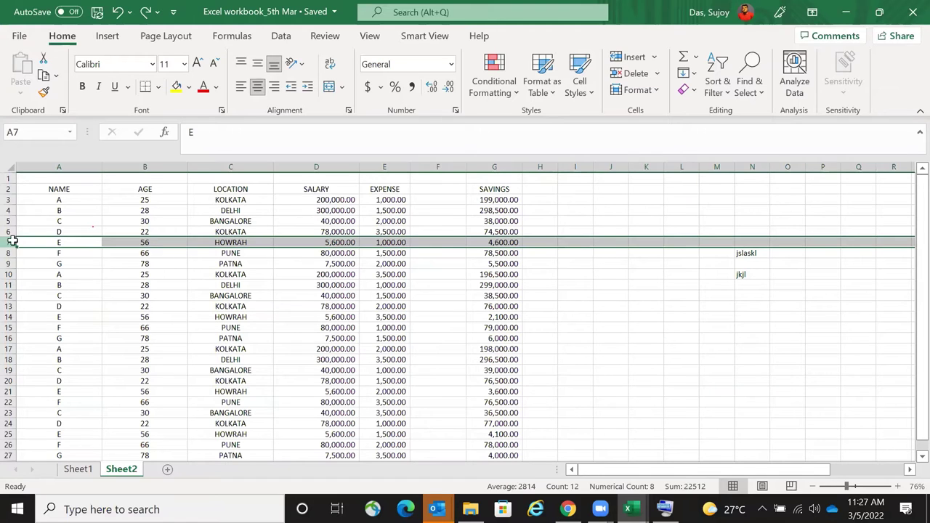
{"action": "left_click", "coordinate": [149, 163]}
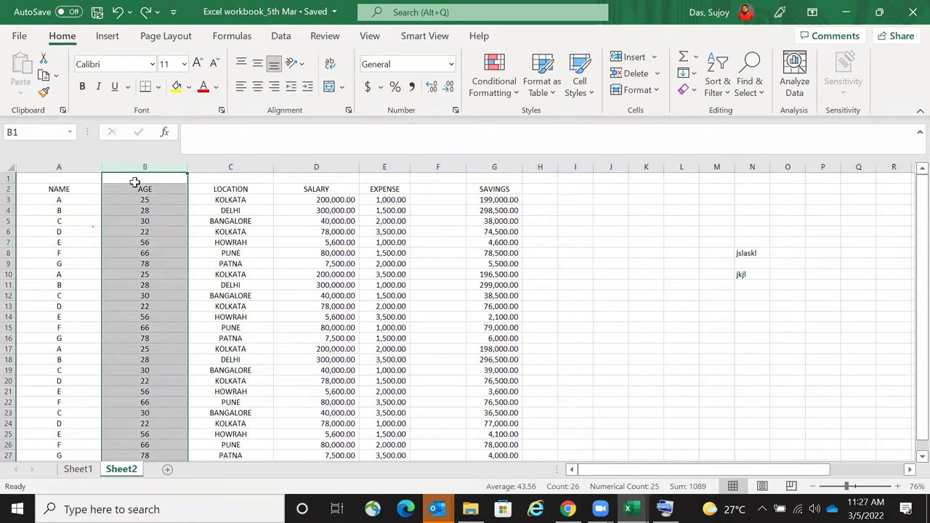
{"action": "left_click", "coordinate": [135, 179]}
{"action": "type", "text": "c"}
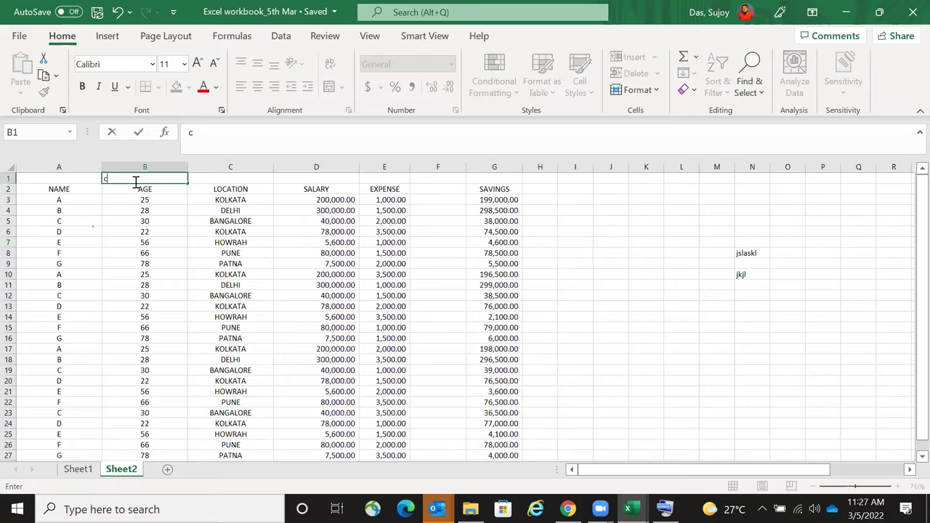
{"action": "type", "text": "ol"}
{"action": "left_click", "coordinate": [138, 186]}
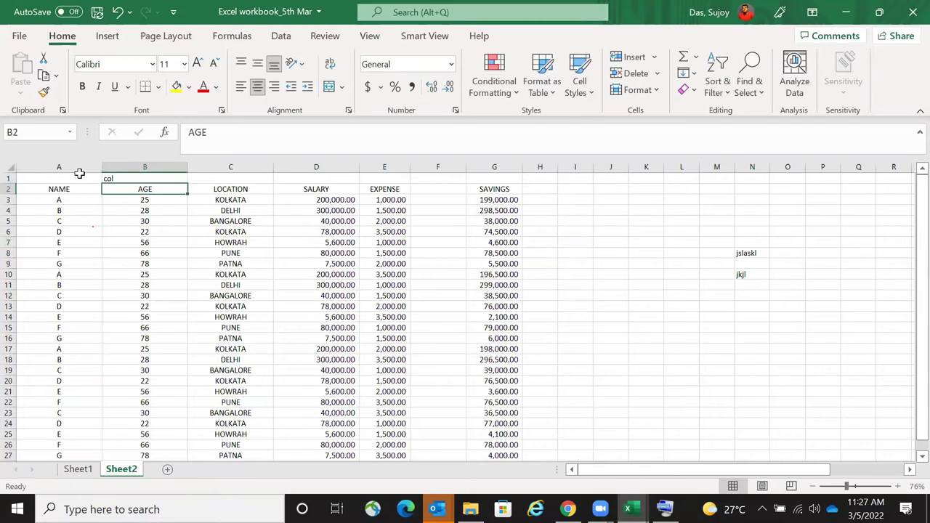
{"action": "left_click", "coordinate": [79, 161]}
{"action": "key", "text": "ctrl+shift+plus"}
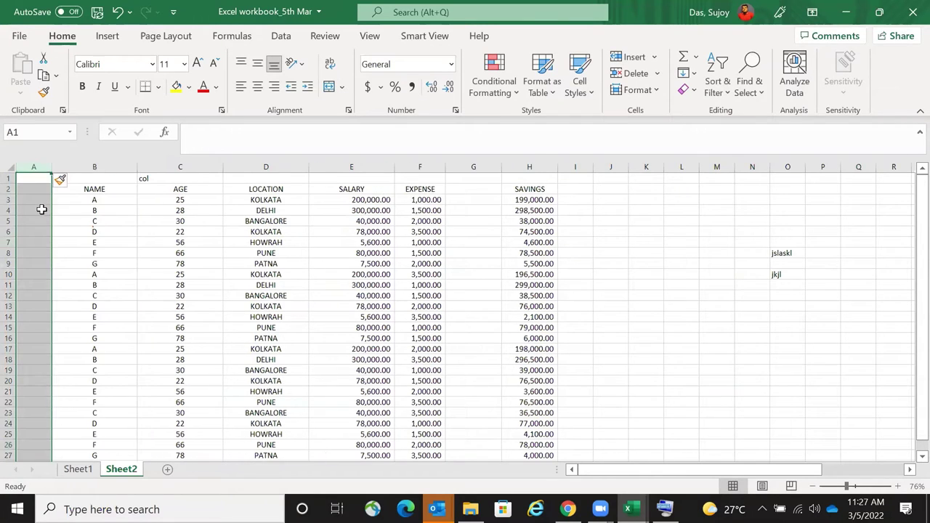
- Label cell A4 'row 4' and change the C1 label to 'col C'
{"action": "left_click", "coordinate": [41, 209]}
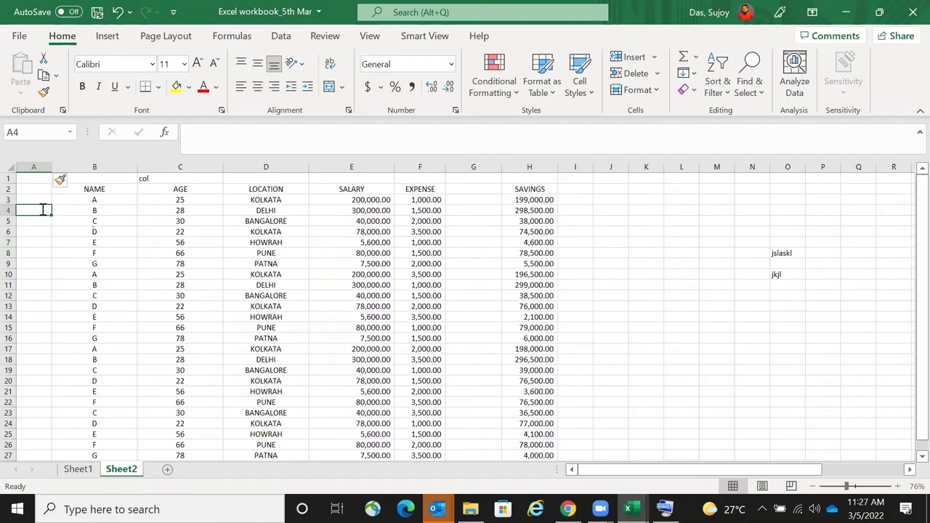
{"action": "double_click", "coordinate": [43, 209]}
{"action": "type", "text": "row 4"}
{"action": "key", "text": "ctrl+Return"}
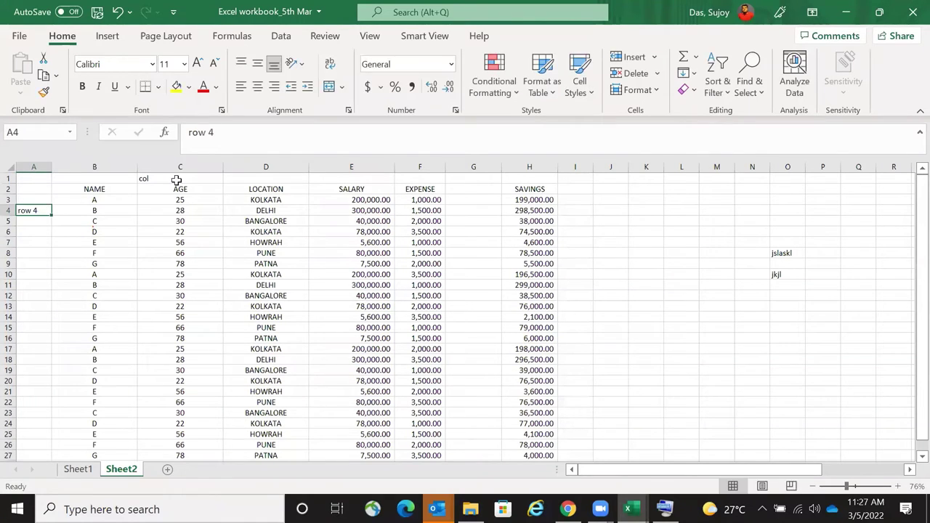
{"action": "double_click", "coordinate": [177, 180]}
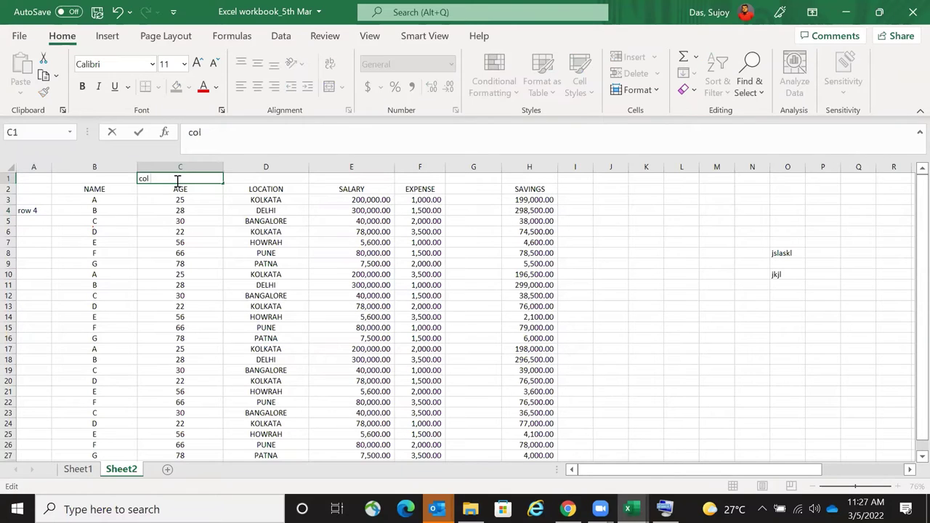
{"action": "type", "text": "C"}
{"action": "key", "text": "ctrl+Return"}
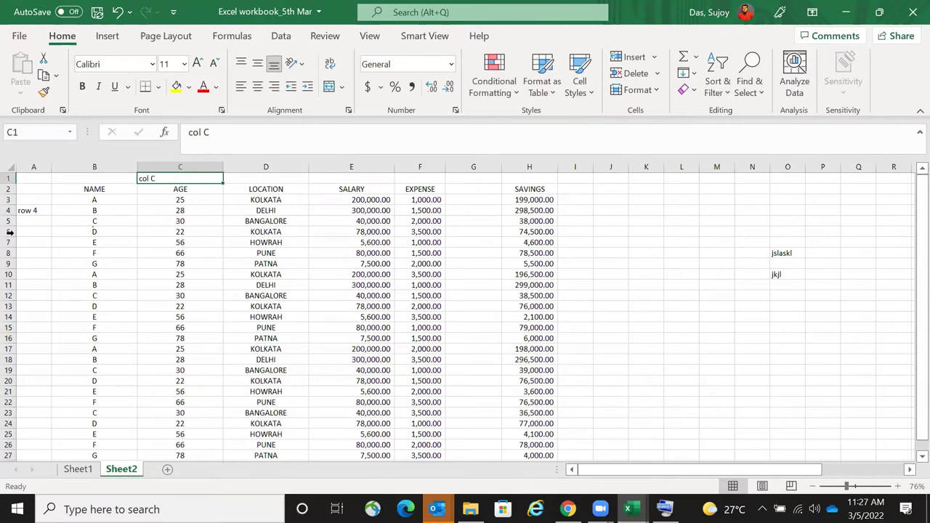
- Select column C, then row 27 from B27, then table row 6 from B6 to H6
{"action": "left_click", "coordinate": [30, 209]}
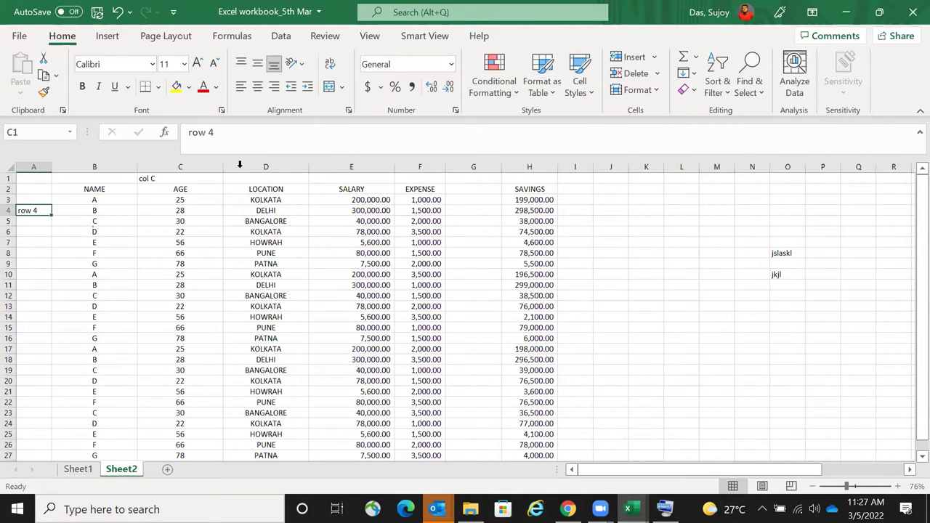
{"action": "left_click", "coordinate": [178, 166]}
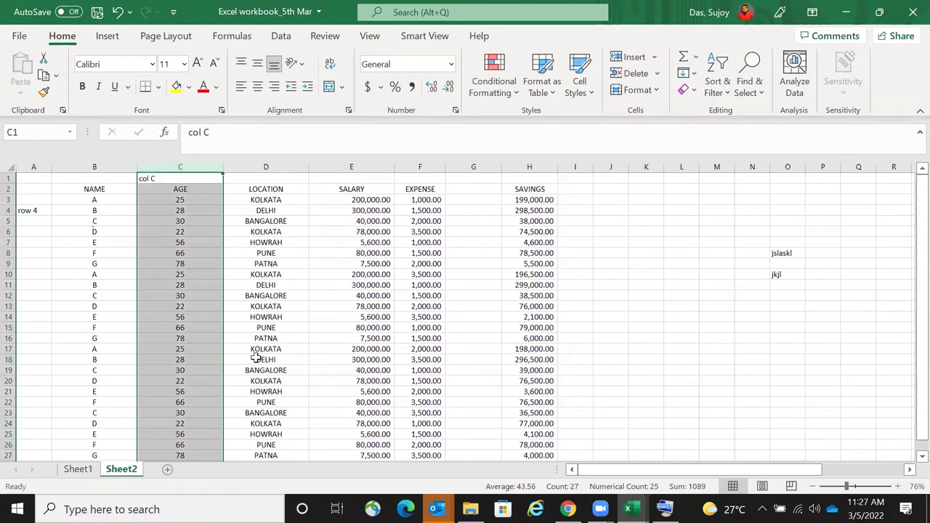
{"action": "scroll", "coordinate": [240, 389], "scroll_direction": "down", "scroll_amount": 10}
{"action": "scroll", "coordinate": [239, 382], "scroll_direction": "up", "scroll_amount": 2}
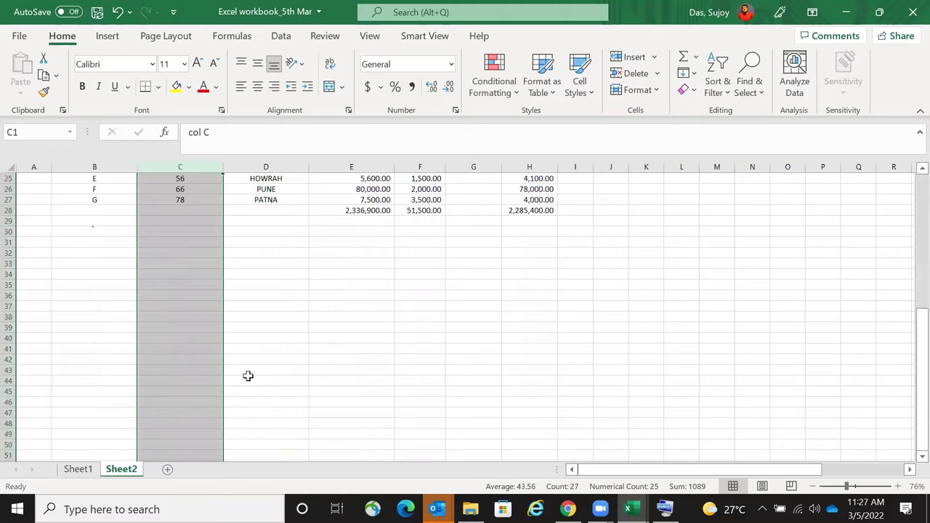
{"action": "scroll", "coordinate": [234, 352], "scroll_direction": "up", "scroll_amount": 8}
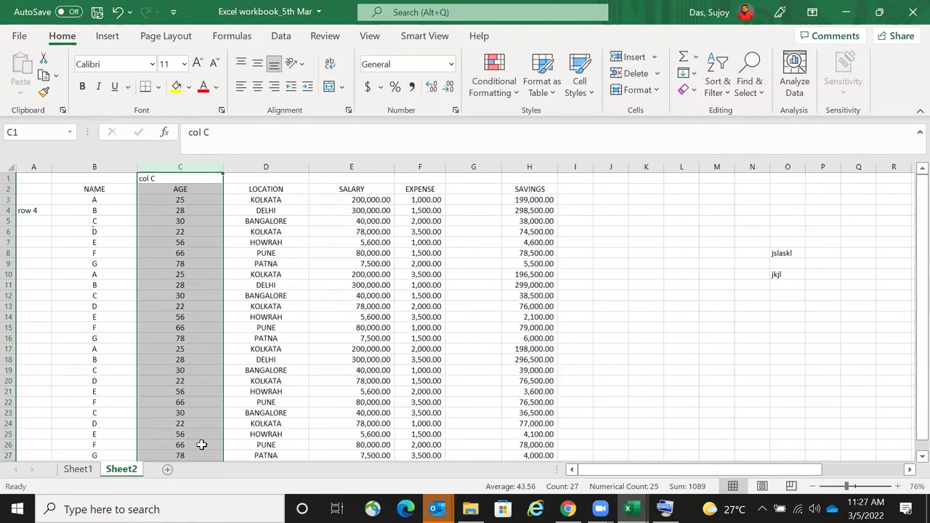
{"action": "scroll", "coordinate": [36, 264], "scroll_direction": "down", "scroll_amount": 8}
{"action": "left_click", "coordinate": [98, 199]}
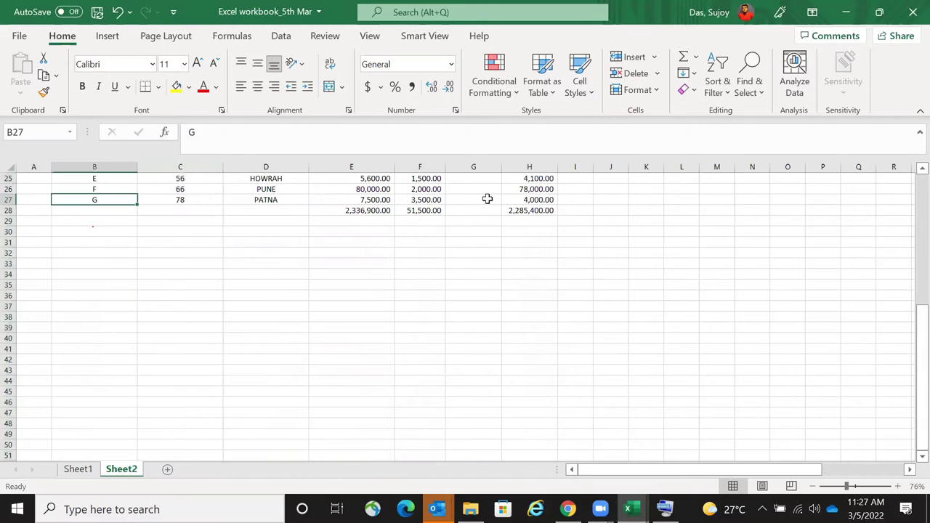
{"action": "key", "text": "shift+Right"}
{"action": "key", "text": "shift+Right"}
{"action": "key", "text": "shift+Right"}
{"action": "key", "text": "shift+Right"}
{"action": "key", "text": "shift+Right"}
{"action": "scroll", "coordinate": [473, 318], "scroll_direction": "up", "scroll_amount": 5}
{"action": "scroll", "coordinate": [91, 230], "scroll_direction": "up", "scroll_amount": 3}
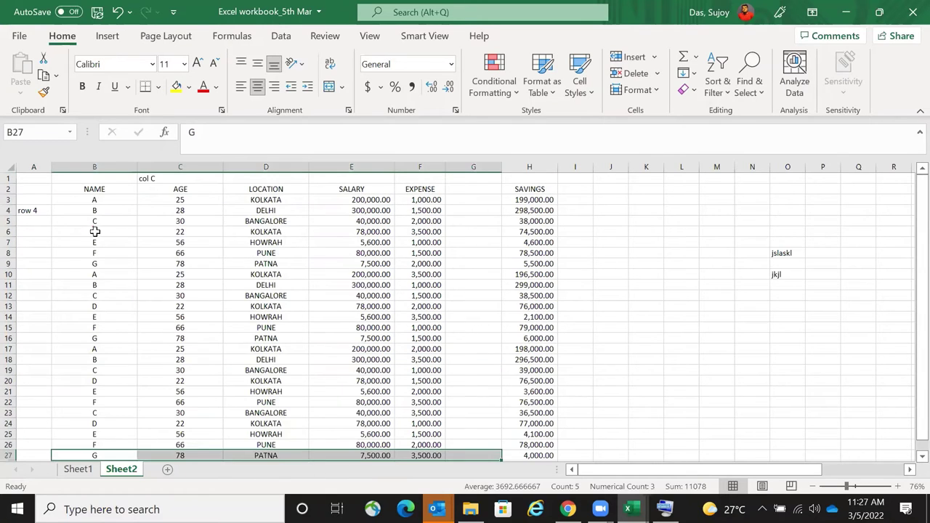
{"action": "left_click_drag", "start_coordinate": [94, 231], "coordinate": [546, 232]}
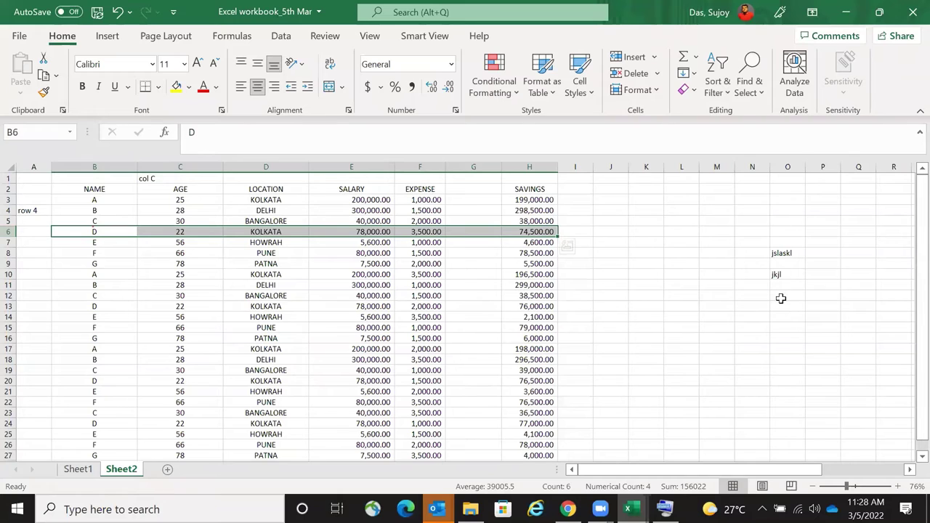
- Move the two column O notes up to O5 and O7
{"action": "mouse_move", "coordinate": [781, 253]}
{"action": "left_mouse_down"}
{"action": "mouse_move", "coordinate": [785, 291]}
{"action": "mouse_move", "coordinate": [771, 255]}
{"action": "left_mouse_up"}
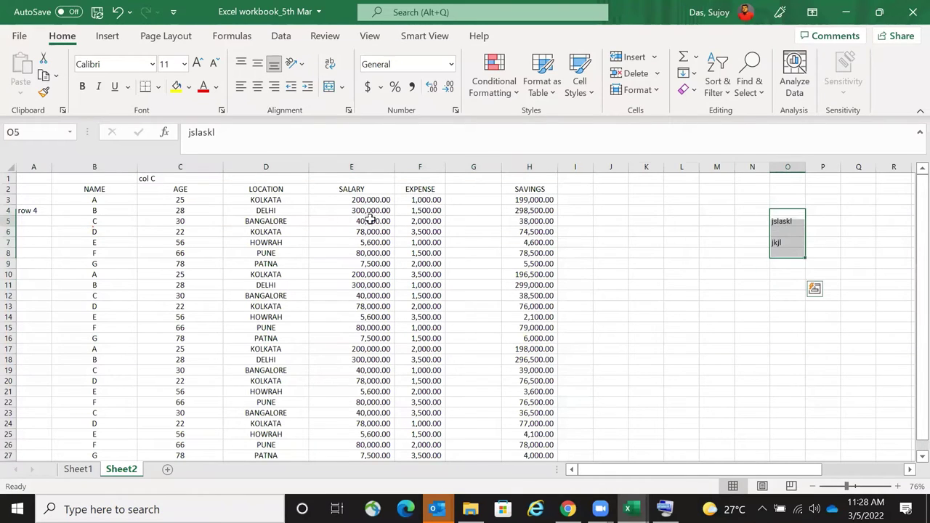
{"action": "left_click_drag", "start_coordinate": [371, 220], "coordinate": [29, 218]}
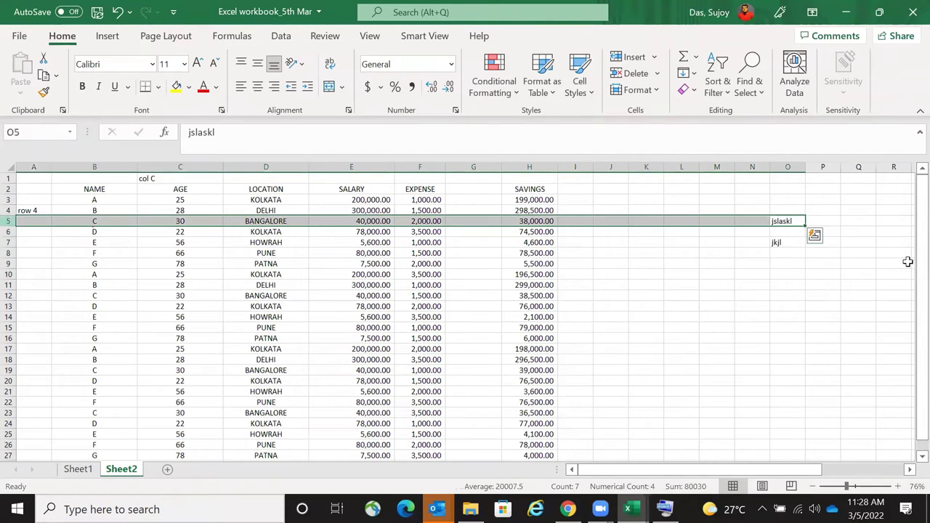
{"action": "left_click", "coordinate": [720, 272]}
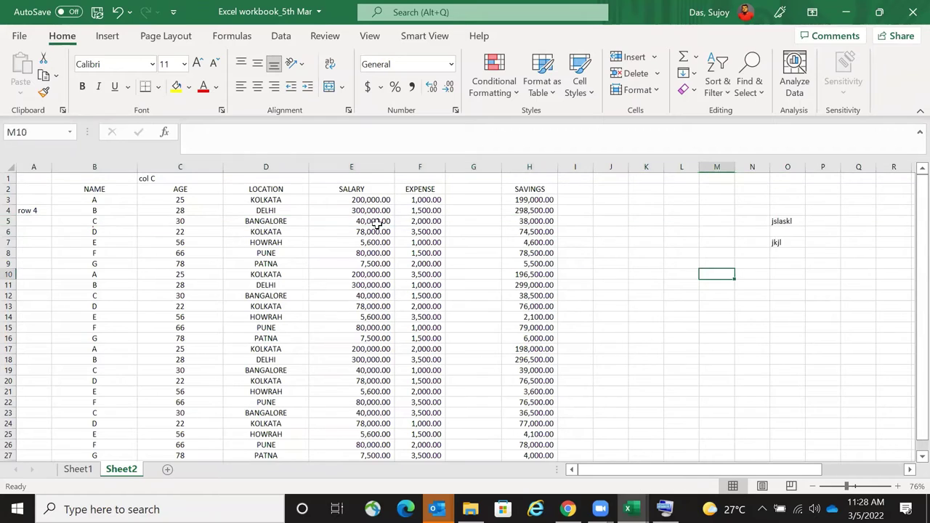
- Erase the C, 30, BANGALORE record from row 5 and bring up the On-Screen Keyboard
{"action": "left_click", "coordinate": [92, 221]}
{"action": "left_click_drag", "start_coordinate": [93, 221], "coordinate": [420, 221]}
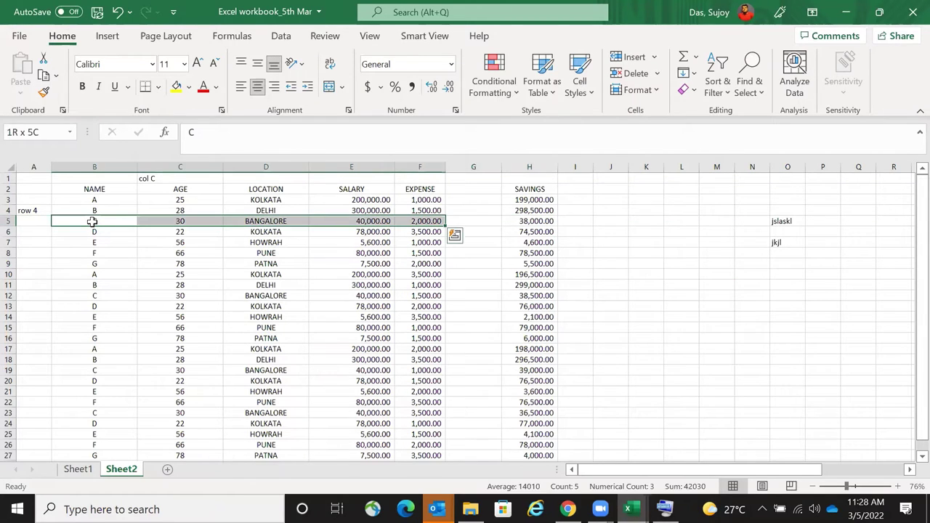
{"action": "key", "text": "shift+Right"}
{"action": "key", "text": "shift+Right"}
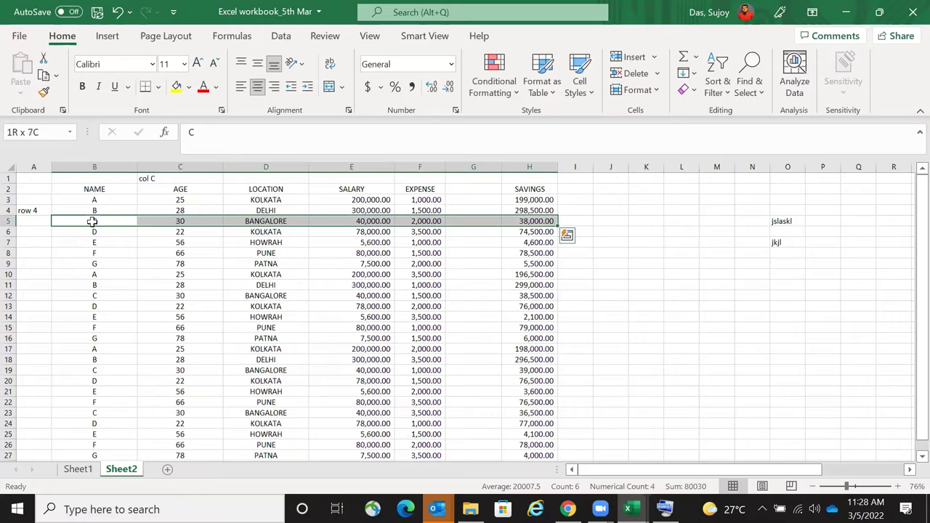
{"action": "key", "text": "Delete"}
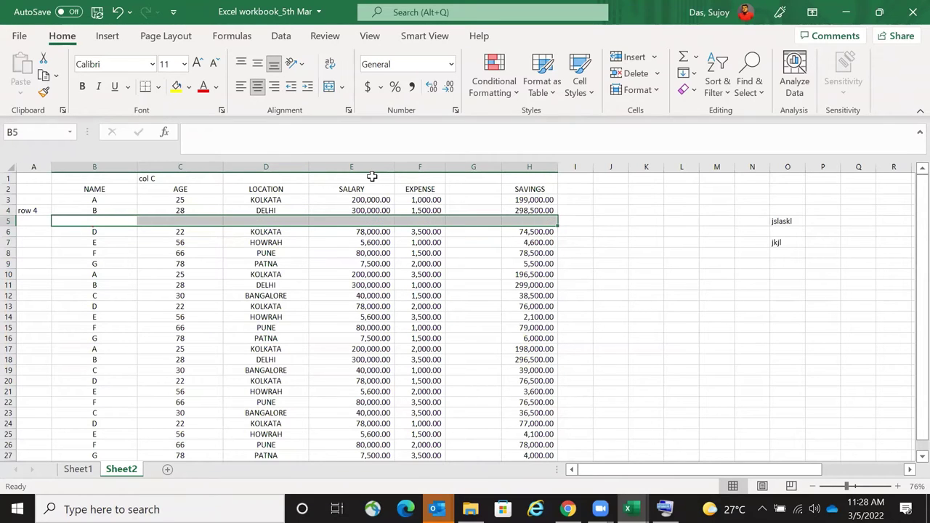
{"action": "key", "text": "shift+Left"}
{"action": "key", "text": "shift+Left"}
{"action": "key", "text": "shift+Left"}
{"action": "key", "text": "shift+Left"}
{"action": "key", "text": "shift+Left"}
{"action": "key", "text": "shift+Left"}
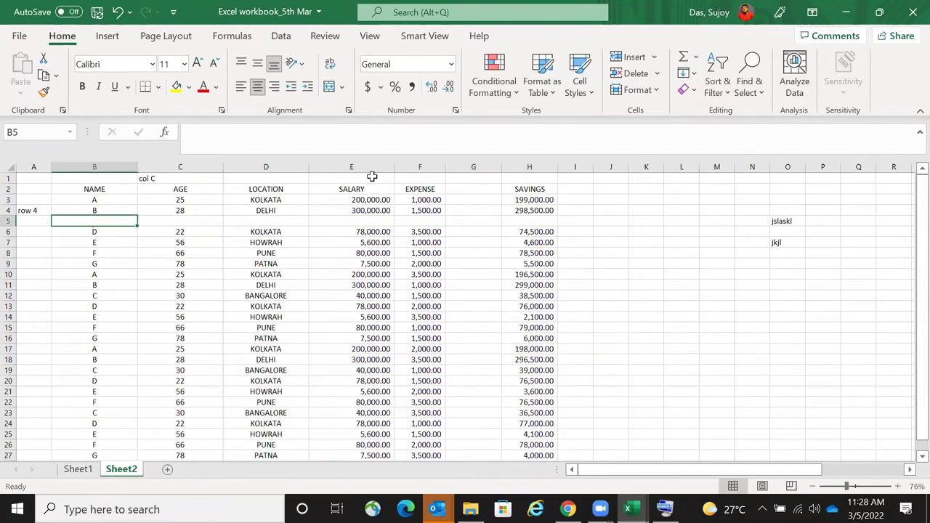
{"action": "key", "text": "shift+Right"}
{"action": "key", "text": "shift+Right"}
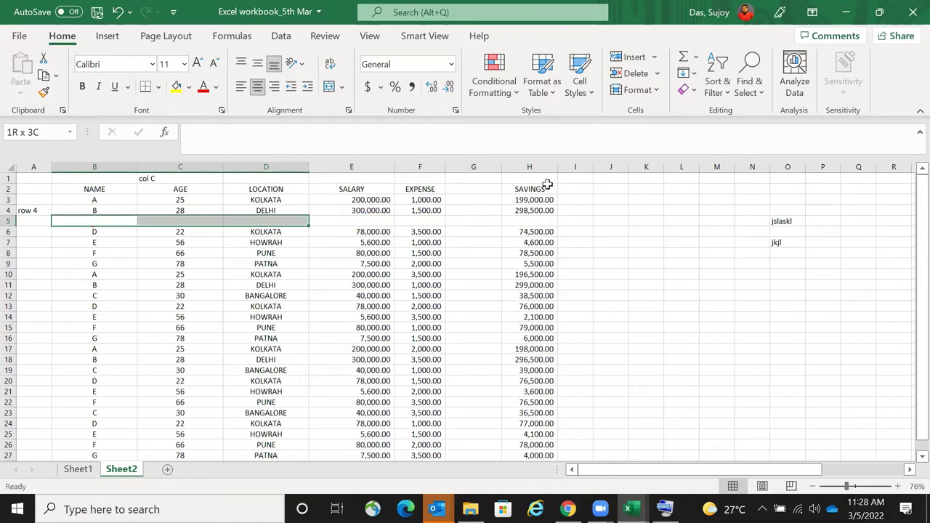
{"action": "key", "text": "shift+Right"}
{"action": "key", "text": "shift+Right"}
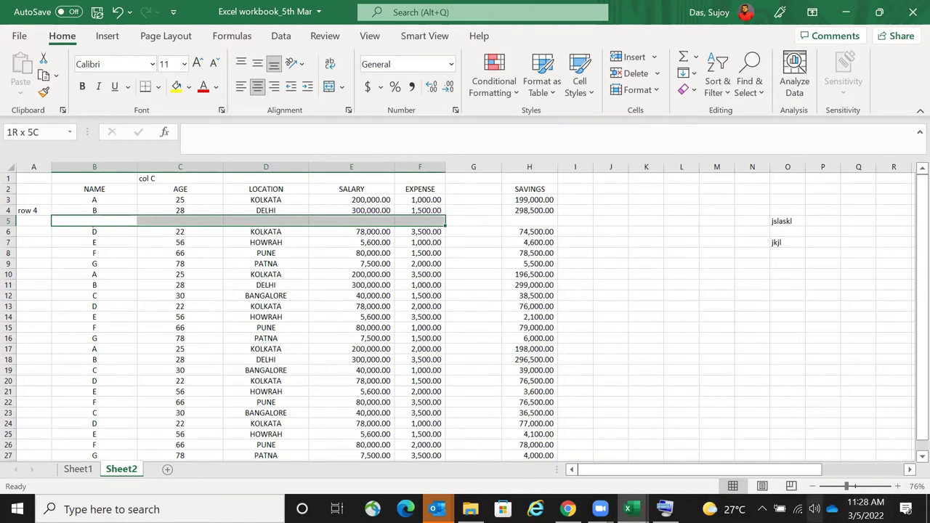
{"action": "left_click", "coordinate": [664, 509]}
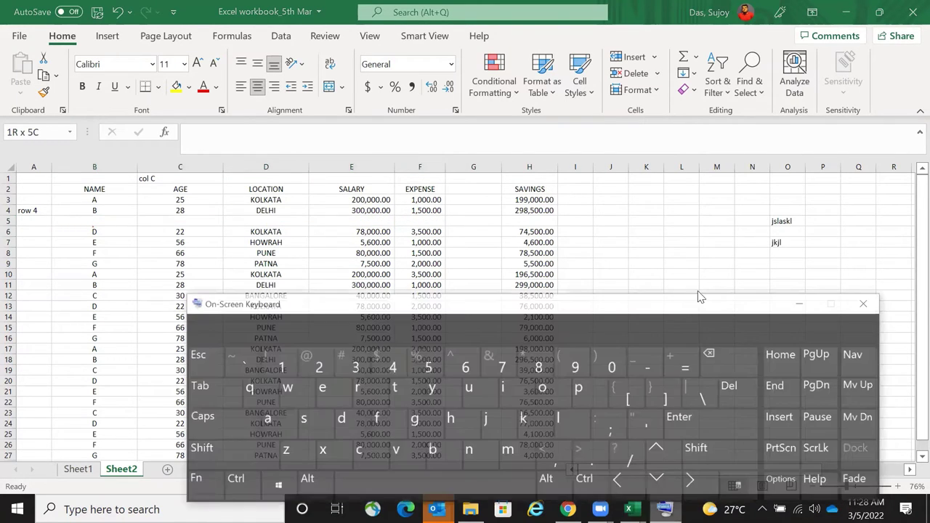
- Toggle the On-Screen Keyboard's Shift, move it aside, close it, and reselect cell B5
{"action": "left_click", "coordinate": [69, 219]}
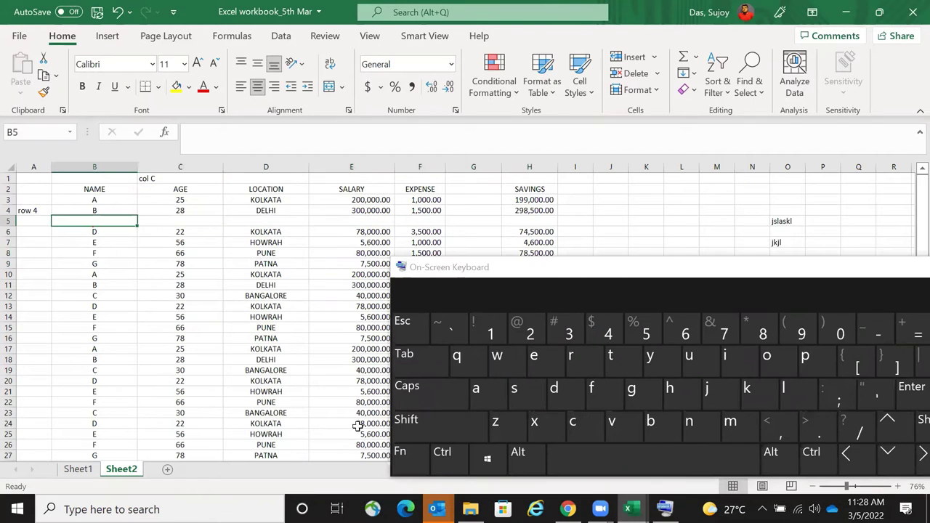
{"action": "left_click", "coordinate": [427, 434]}
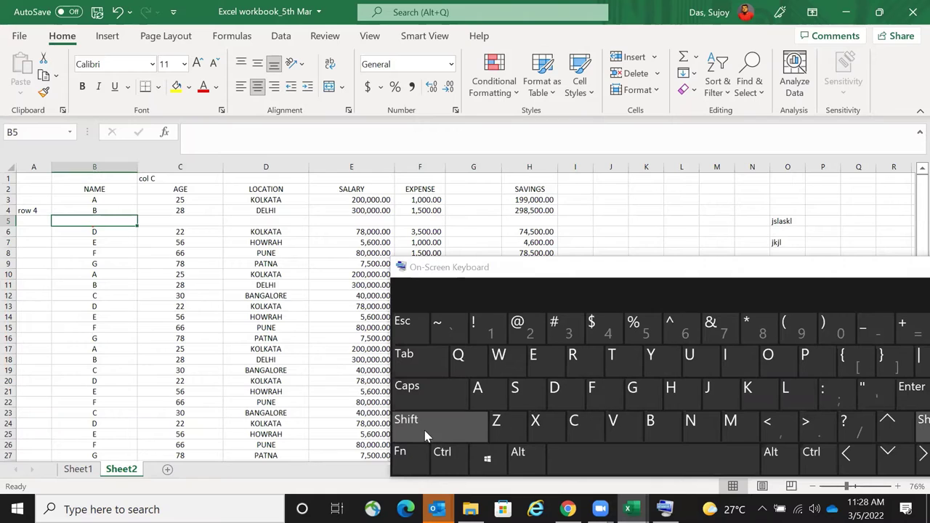
{"action": "left_click", "coordinate": [120, 219], "text": "shift"}
{"action": "left_click_drag", "start_coordinate": [121, 218], "coordinate": [537, 218]}
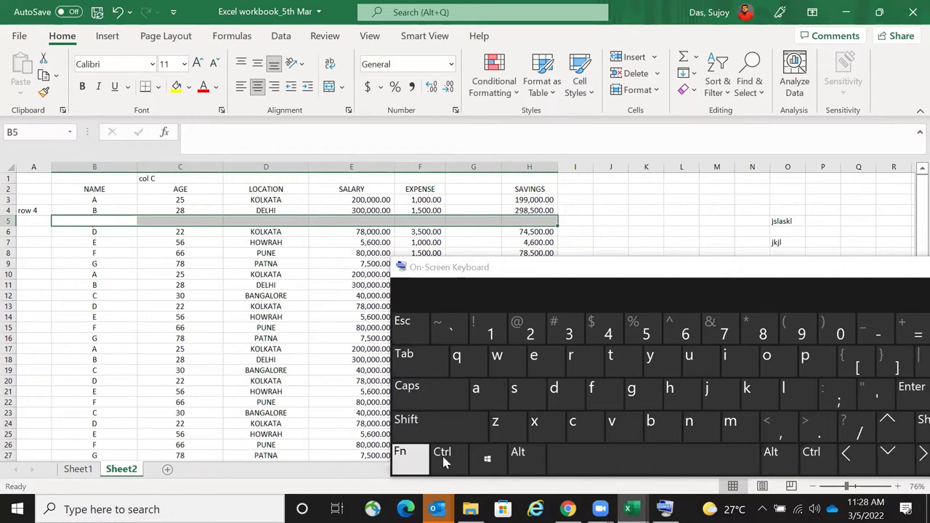
{"action": "left_click_drag", "start_coordinate": [838, 272], "coordinate": [585, 271]}
{"action": "left_click", "coordinate": [853, 271]}
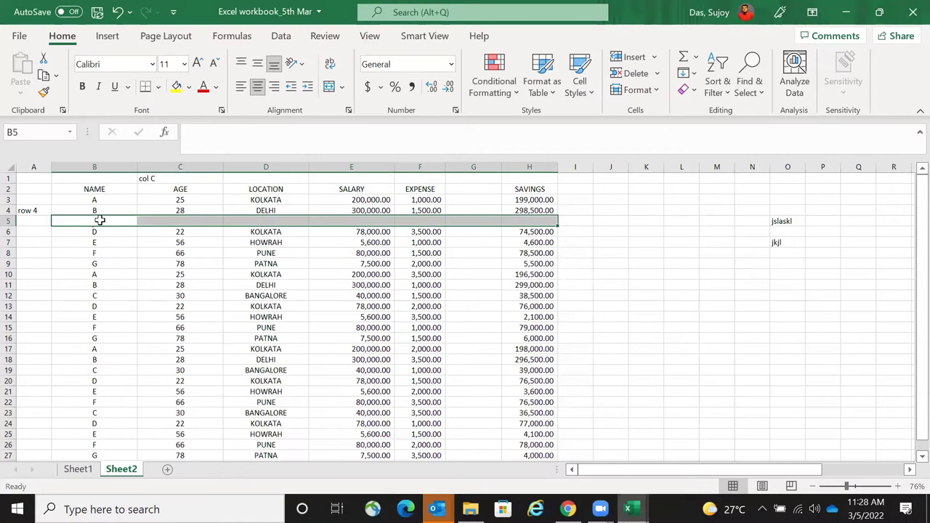
{"action": "left_click", "coordinate": [101, 219]}
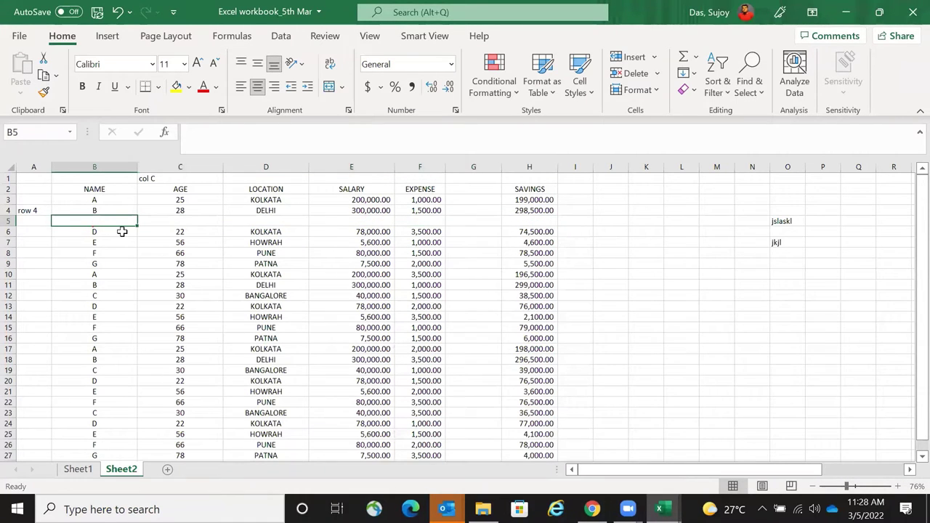
- Erase the D, 22, KOLKATA record so rows 5 and 6 are both blank
{"action": "left_click_drag", "start_coordinate": [113, 224], "coordinate": [533, 221]}
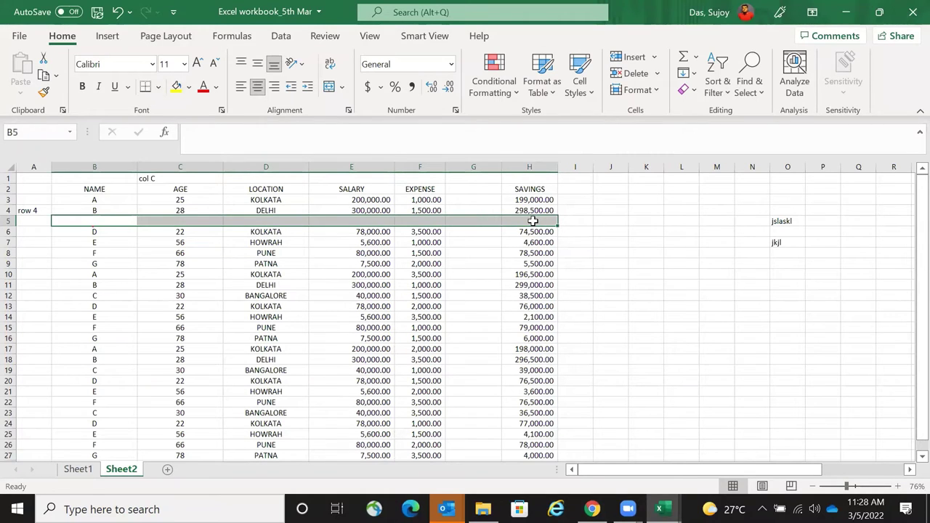
{"action": "key", "text": "shift+Down"}
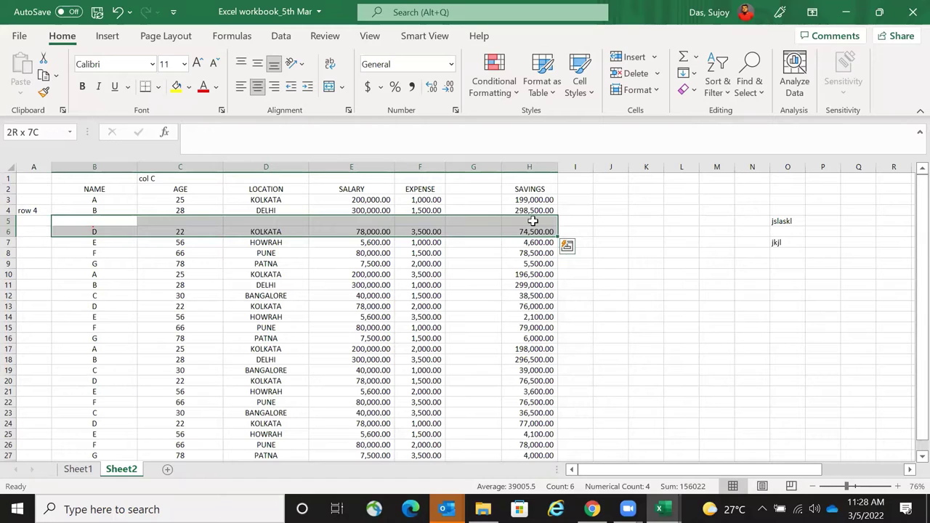
{"action": "key", "text": "Delete"}
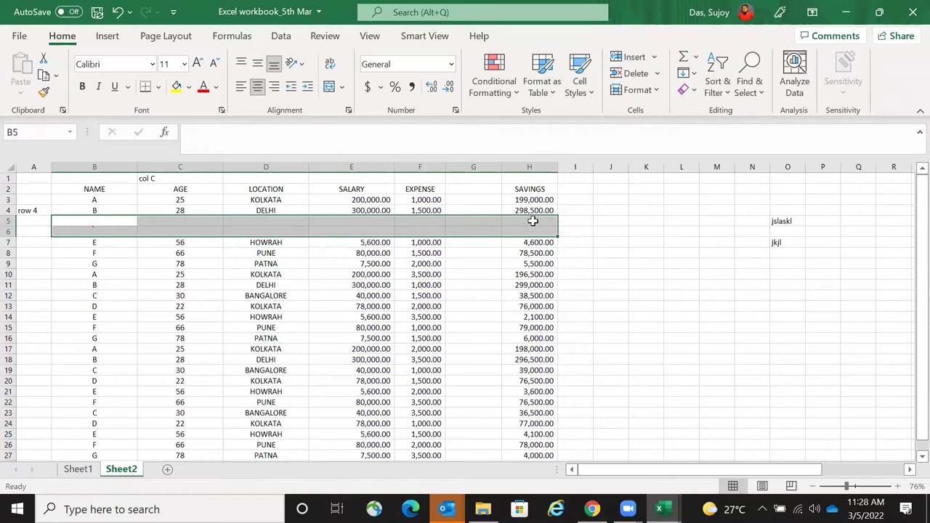
{"action": "key", "text": "Down"}
- Inspect the SAVINGS total =SUM(H3:H27) in H28 without changing it
{"action": "scroll", "coordinate": [541, 334], "scroll_direction": "down", "scroll_amount": 3}
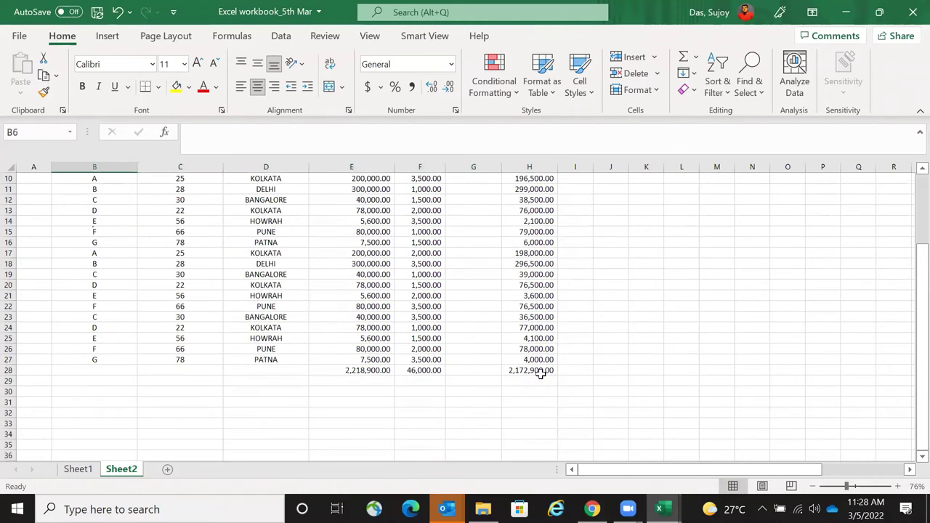
{"action": "left_click", "coordinate": [540, 371]}
{"action": "key", "text": "F2"}
{"action": "scroll", "coordinate": [668, 378], "scroll_direction": "up", "scroll_amount": 3}
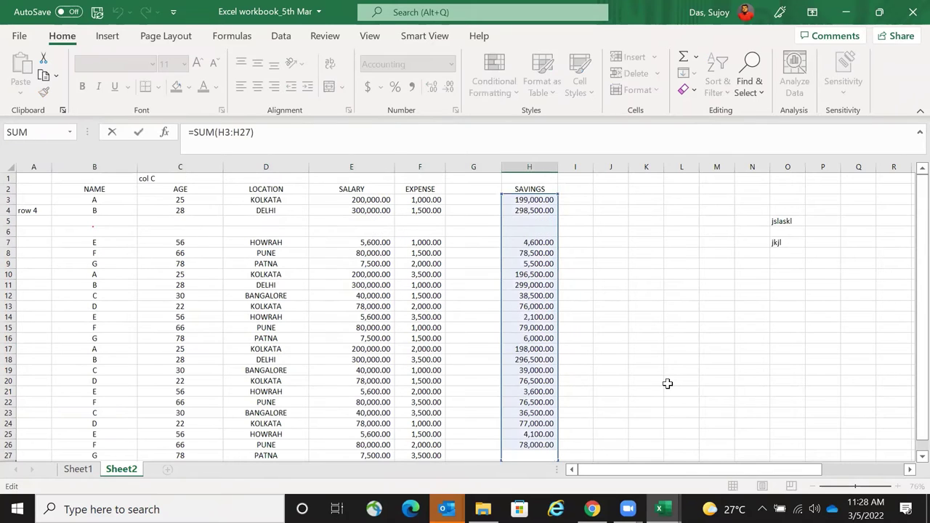
{"action": "key", "text": "Escape"}
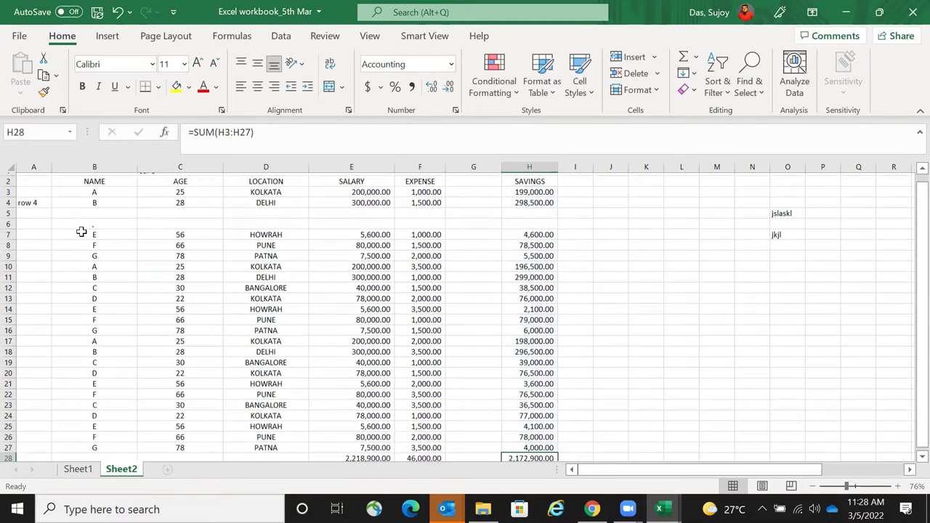
{"action": "left_click", "coordinate": [82, 232]}
{"action": "key", "text": "shift+Down"}
{"action": "key", "text": "shift+Down"}
{"action": "key", "text": "shift+Down"}
{"action": "key", "text": "shift+Down"}
{"action": "key", "text": "shift+Down"}
{"action": "key", "text": "shift+Down"}
{"action": "key", "text": "shift+Down"}
{"action": "key", "text": "shift+Down"}
{"action": "key", "text": "shift+Down"}
{"action": "key", "text": "shift+Down"}
{"action": "key", "text": "shift+Down"}
{"action": "key", "text": "shift+Down"}
{"action": "key", "text": "shift+Down"}
{"action": "key", "text": "shift+Down"}
{"action": "key", "text": "shift+Down"}
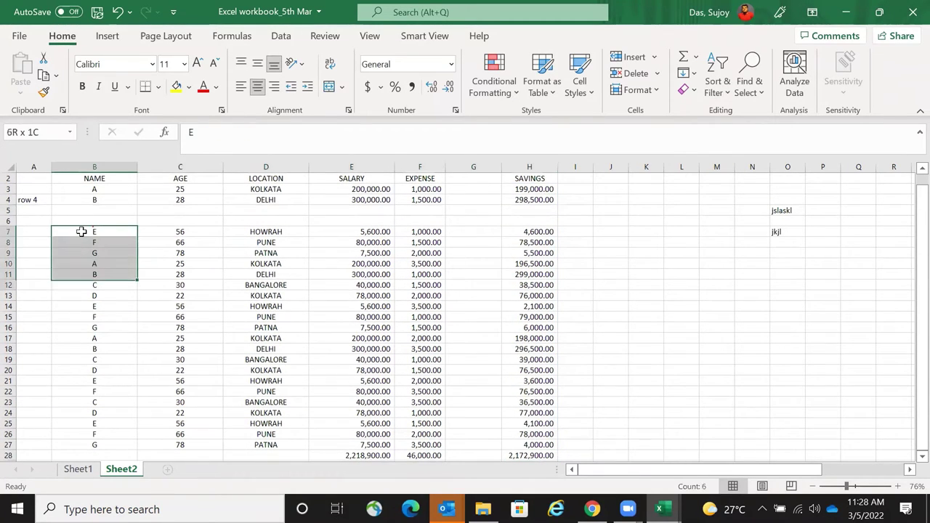
{"action": "key", "text": "shift+Down"}
{"action": "key", "text": "shift+Down"}
{"action": "key", "text": "shift+Down"}
{"action": "key", "text": "shift+Down"}
{"action": "key", "text": "shift+Down"}
{"action": "key", "text": "shift+Right"}
{"action": "key", "text": "shift+Right"}
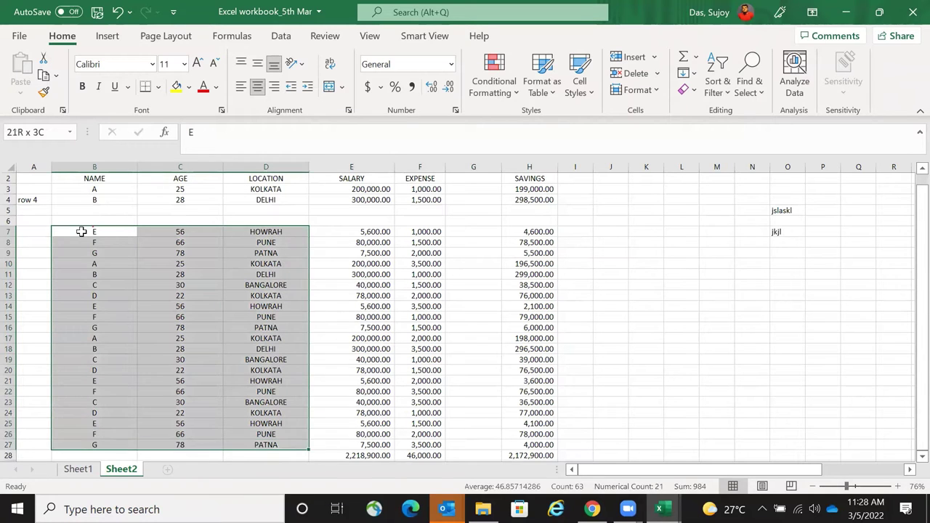
{"action": "key", "text": "shift+Right"}
{"action": "key", "text": "shift+Right"}
{"action": "key", "text": "shift+Right"}
{"action": "key", "text": "shift+Right"}
{"action": "key", "text": "shift+Down"}
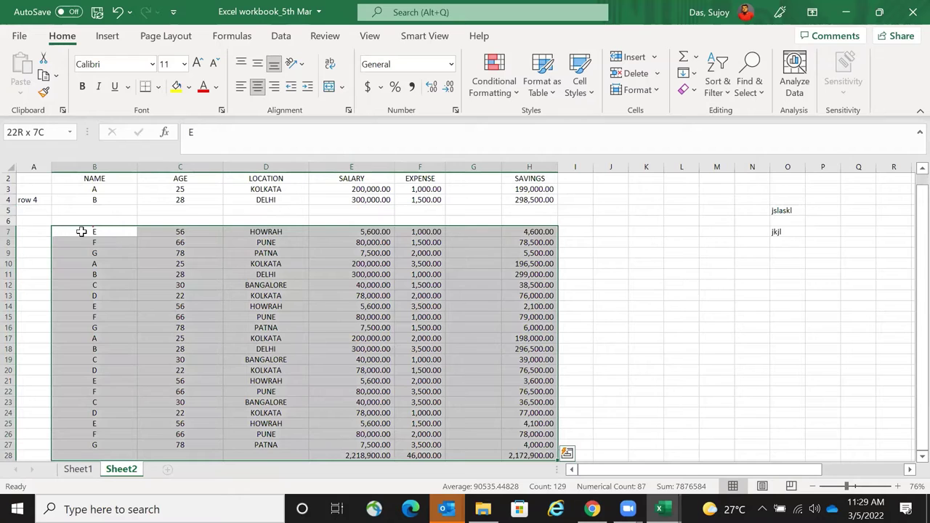
{"action": "key", "text": "ctrl+c"}
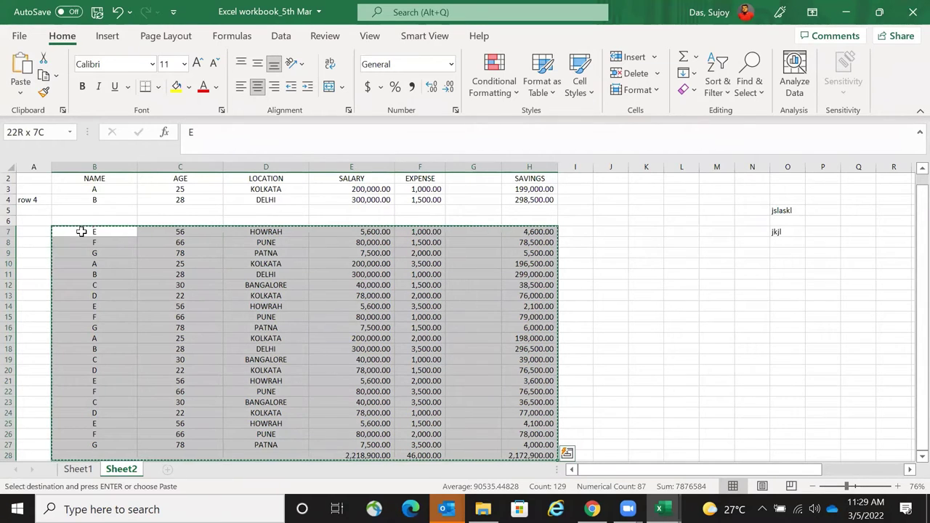
{"action": "key", "text": "Up"}
{"action": "key", "text": "Up"}
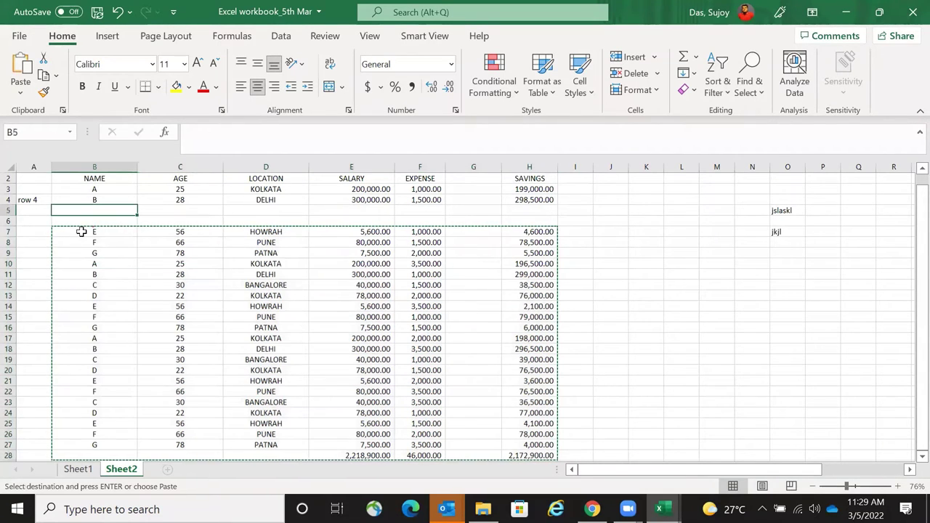
{"action": "key", "text": "ctrl+v"}
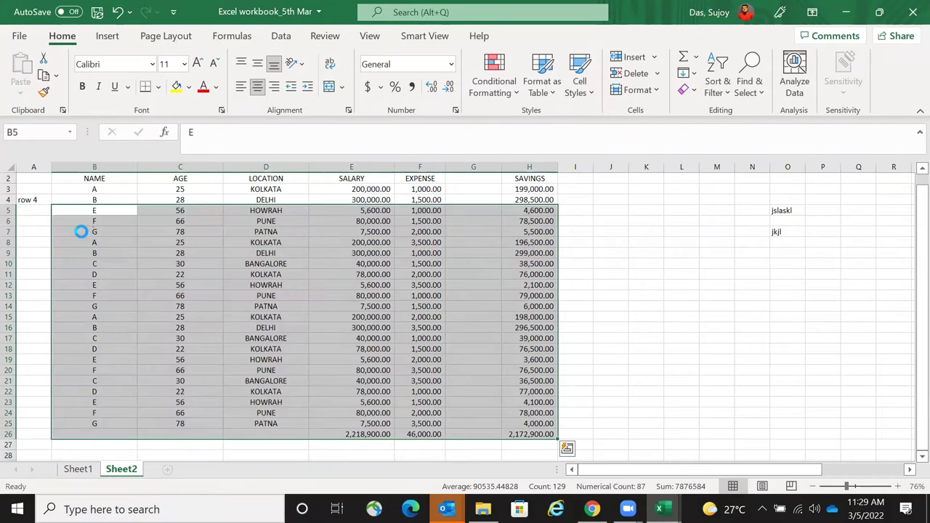
{"action": "key", "text": "ctrl+z"}
{"action": "key", "text": "Escape"}
{"action": "left_click_drag", "start_coordinate": [89, 233], "coordinate": [213, 442]}
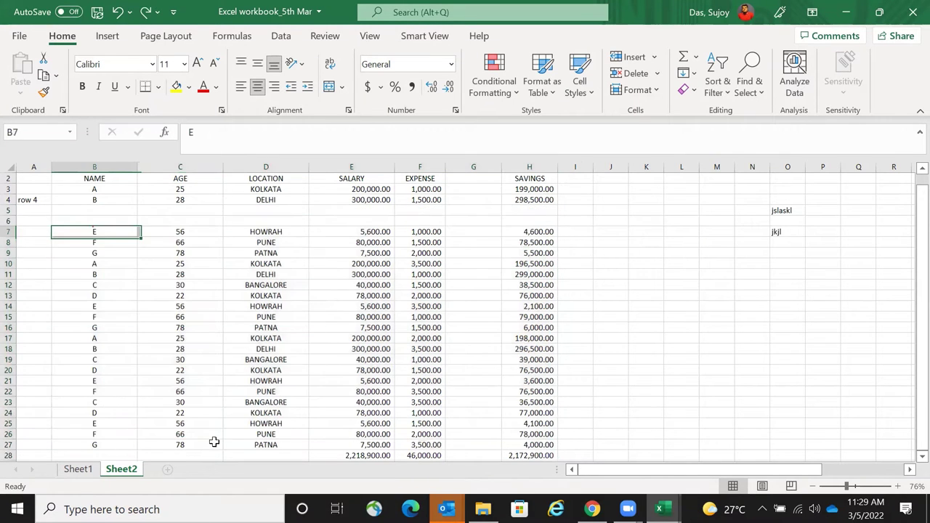
{"action": "left_click_drag", "start_coordinate": [489, 450], "coordinate": [557, 453]}
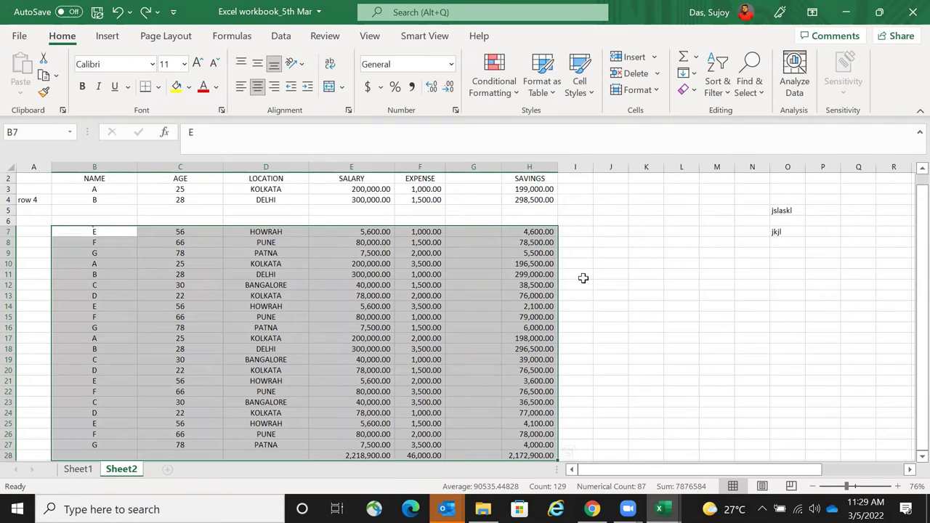
{"action": "right_click", "coordinate": [456, 230]}
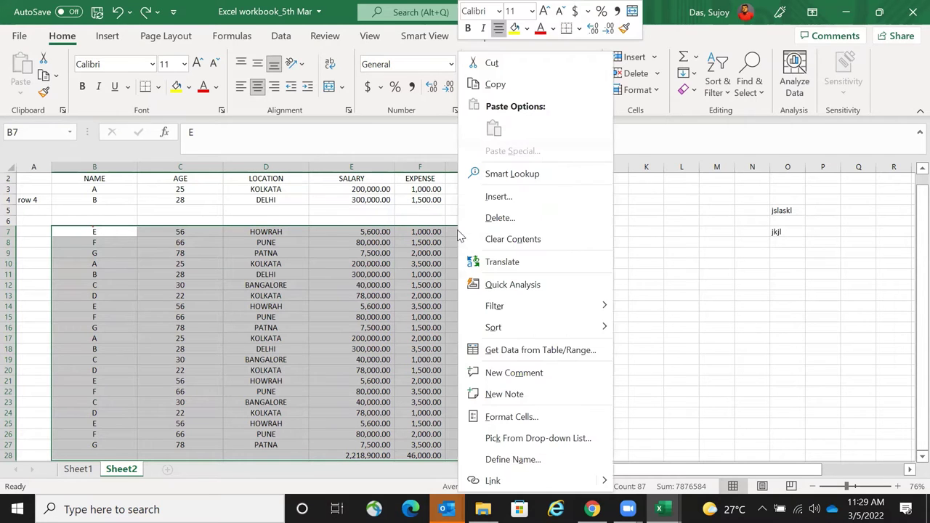
{"action": "key", "text": "ctrl+c"}
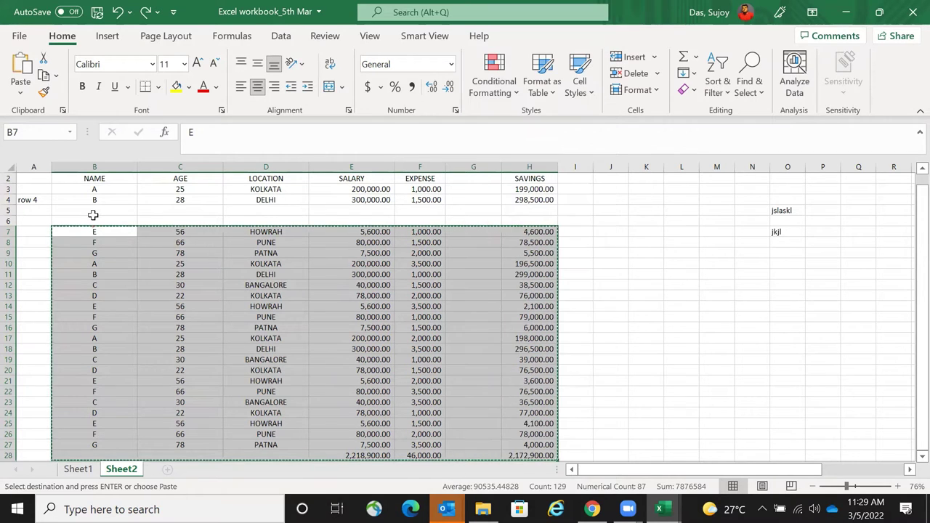
{"action": "left_click", "coordinate": [94, 211]}
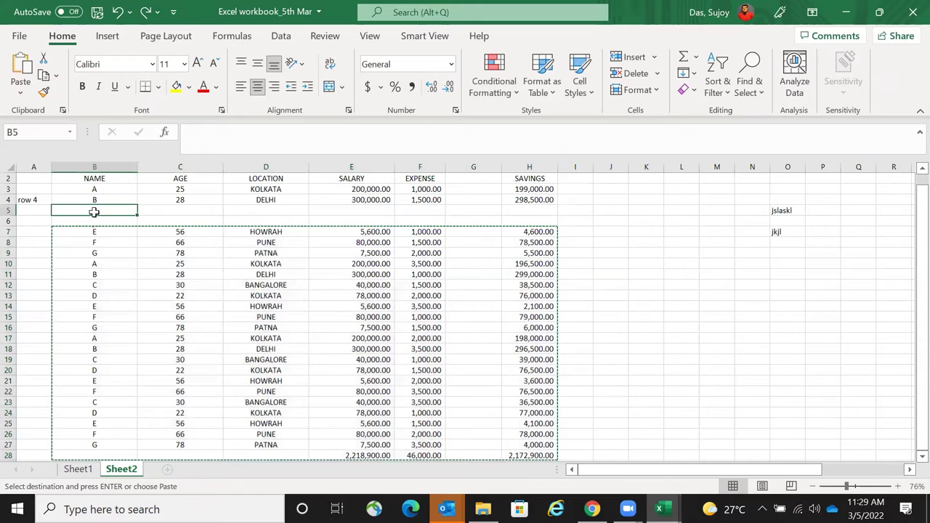
{"action": "key", "text": "Return"}
{"action": "key", "text": "ctrl+q"}
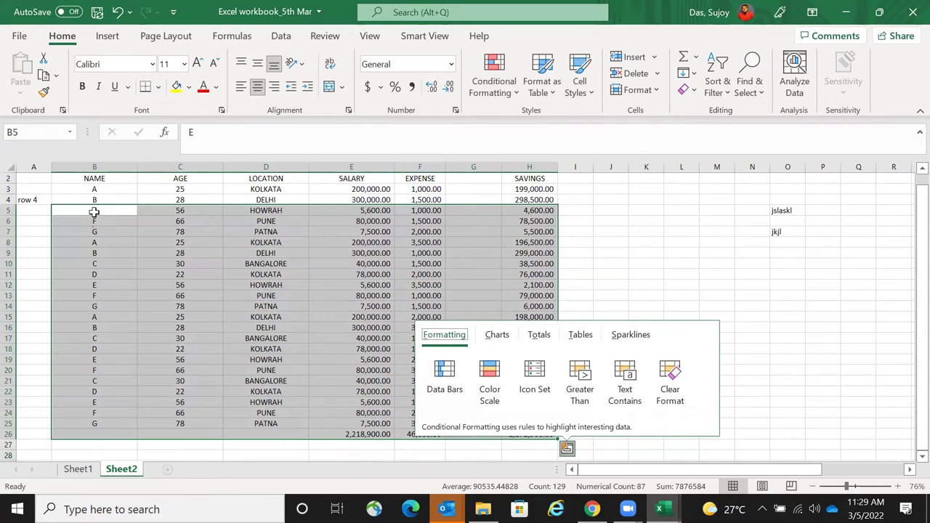
{"action": "key", "text": "Escape"}
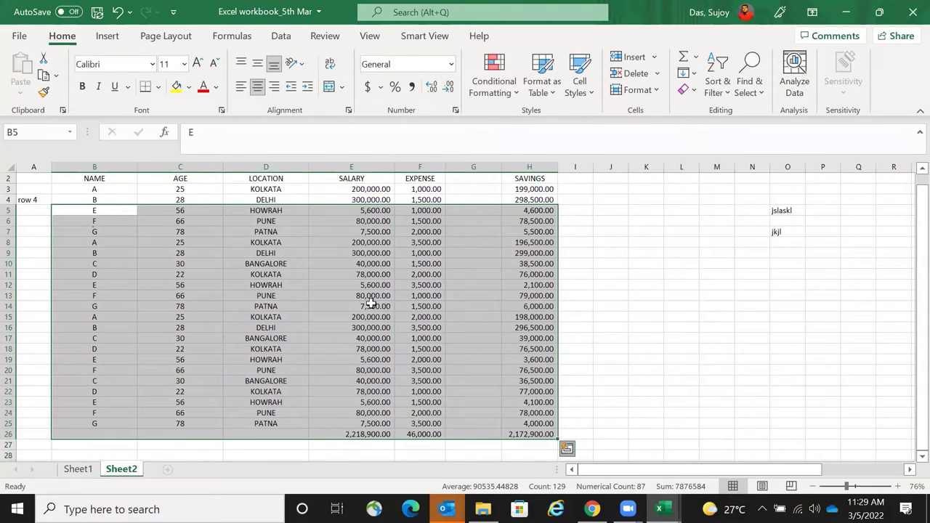
{"action": "key", "text": "ctrl+z"}
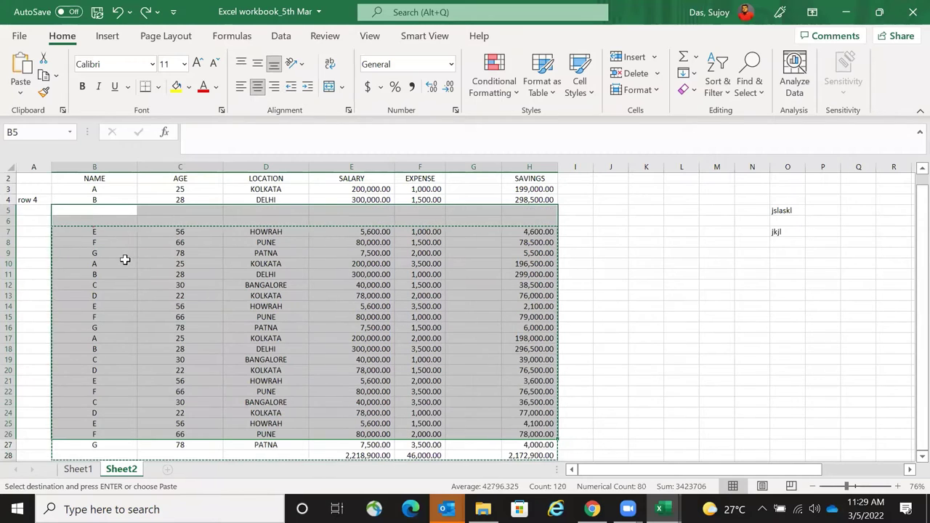
{"action": "key", "text": "Escape"}
{"action": "left_click", "coordinate": [93, 209]}
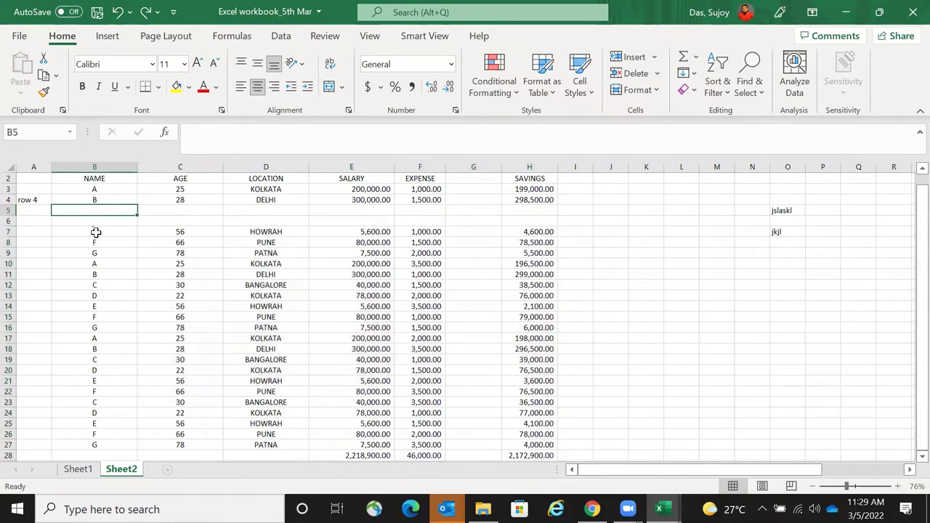
{"action": "left_click", "coordinate": [95, 231]}
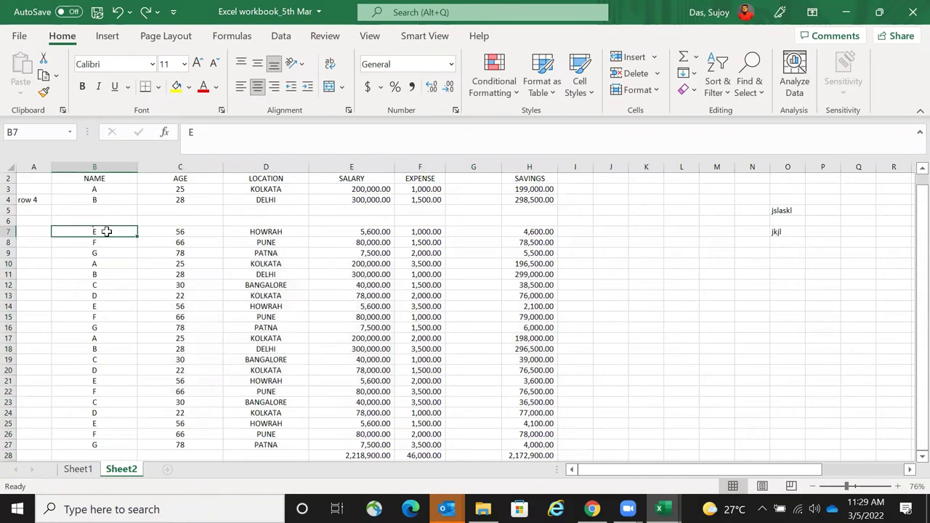
- Try deleting B7:H28 with cells shifted up, then undo it
{"action": "left_click_drag", "start_coordinate": [106, 231], "coordinate": [520, 455]}
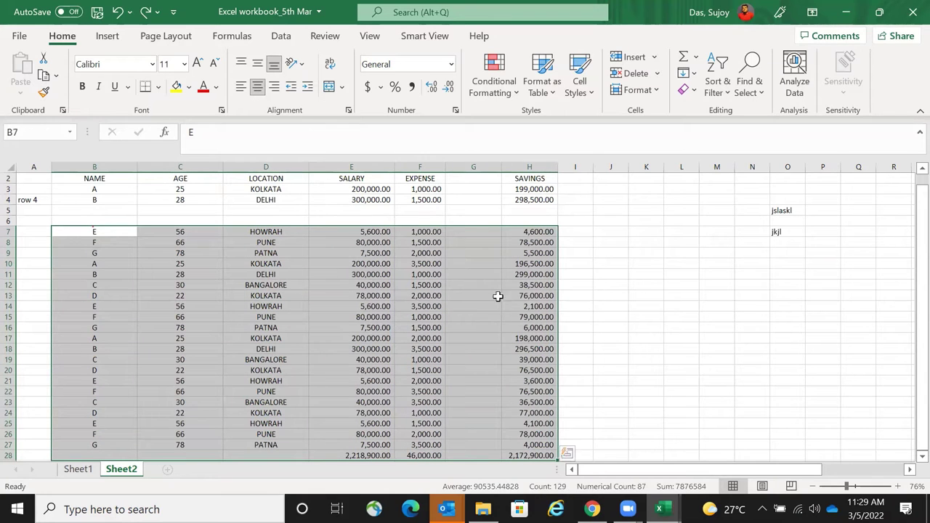
{"action": "right_click", "coordinate": [457, 232]}
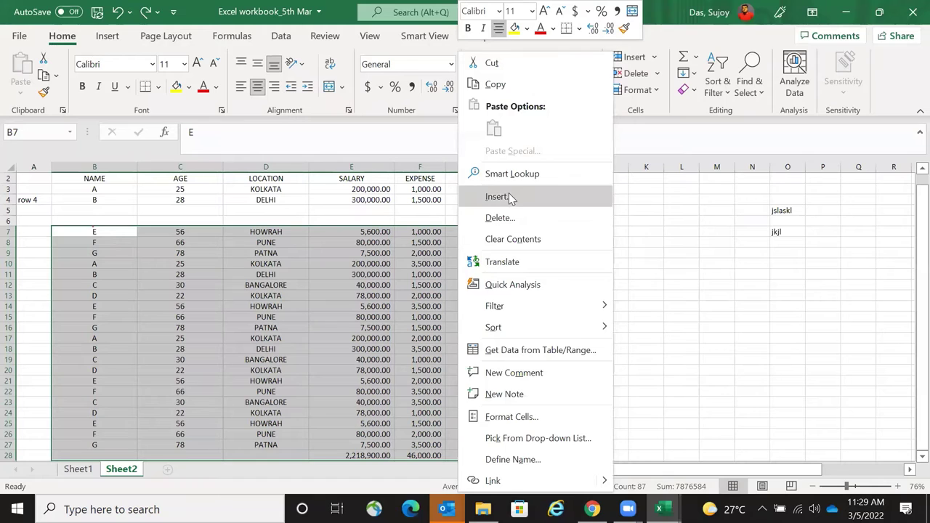
{"action": "left_click", "coordinate": [499, 218]}
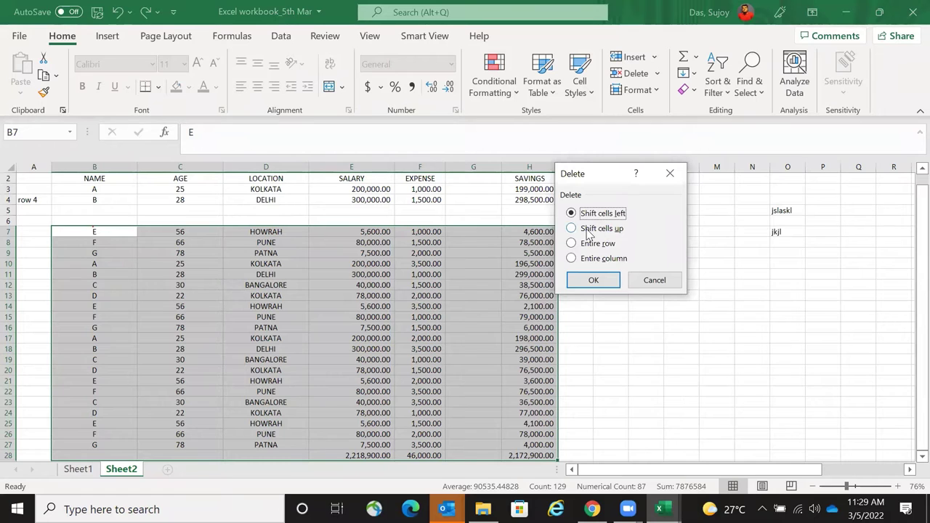
{"action": "left_click", "coordinate": [602, 229]}
{"action": "left_click", "coordinate": [594, 280]}
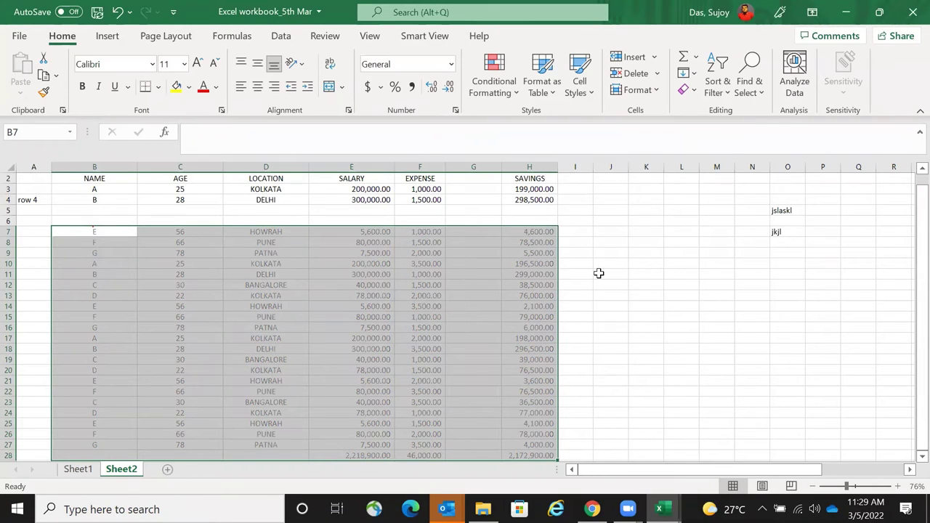
{"action": "scroll", "coordinate": [567, 312], "scroll_direction": "down", "scroll_amount": 6}
{"action": "scroll", "coordinate": [559, 309], "scroll_direction": "up", "scroll_amount": 6}
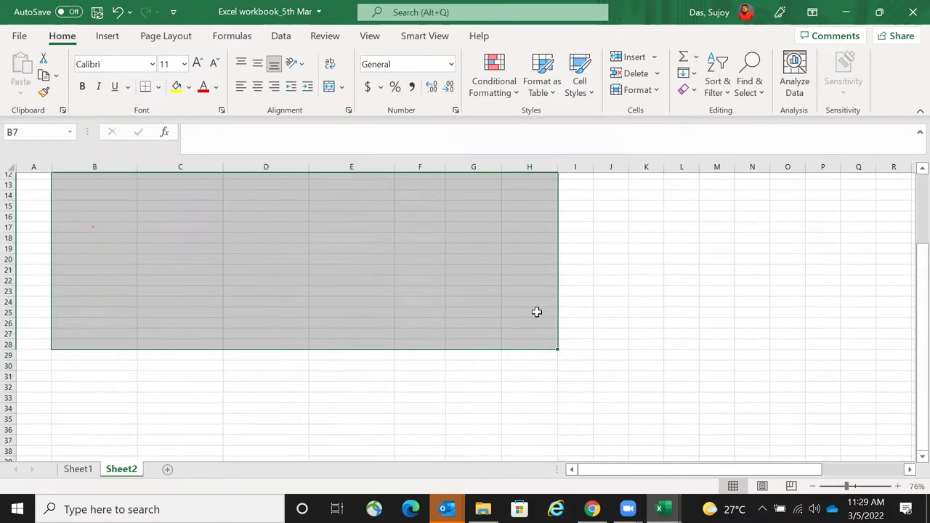
{"action": "key", "text": "ctrl+z"}
- Delete the blank B5:H6 cells shifting cells up, then undo the deletion
{"action": "left_click_drag", "start_coordinate": [104, 216], "coordinate": [511, 222]}
{"action": "right_click", "coordinate": [510, 228]}
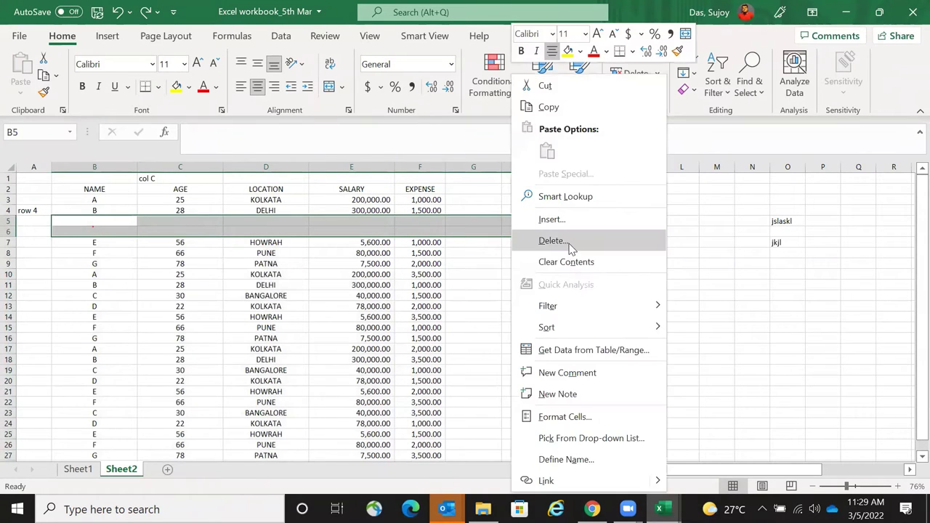
{"action": "left_click", "coordinate": [552, 248]}
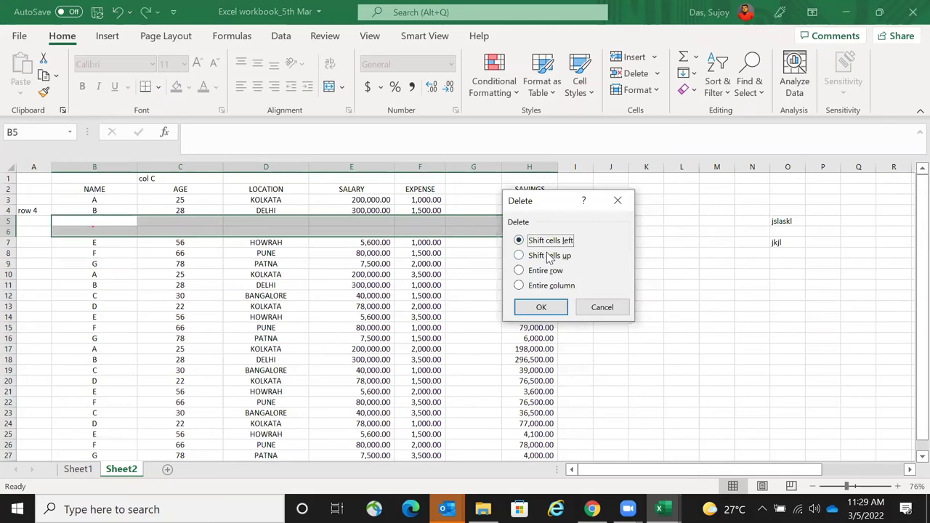
{"action": "left_click", "coordinate": [549, 257]}
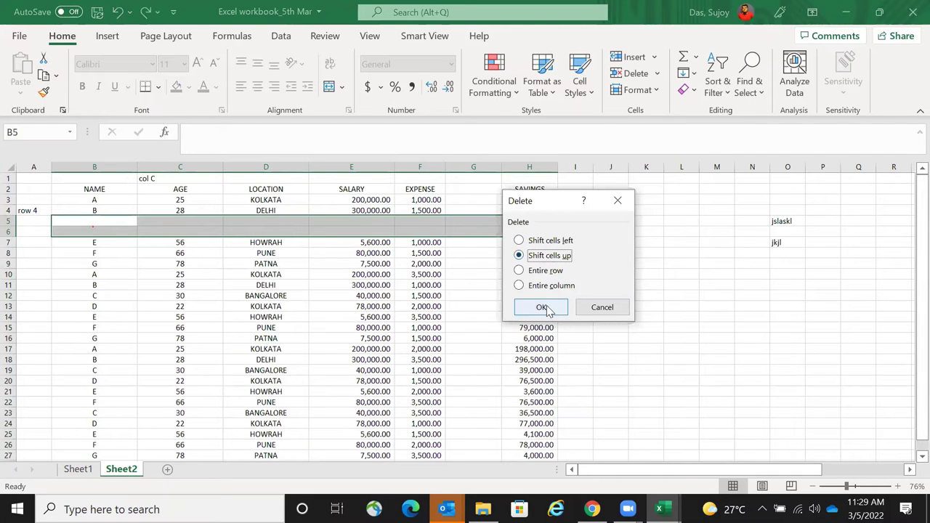
{"action": "left_click", "coordinate": [543, 308]}
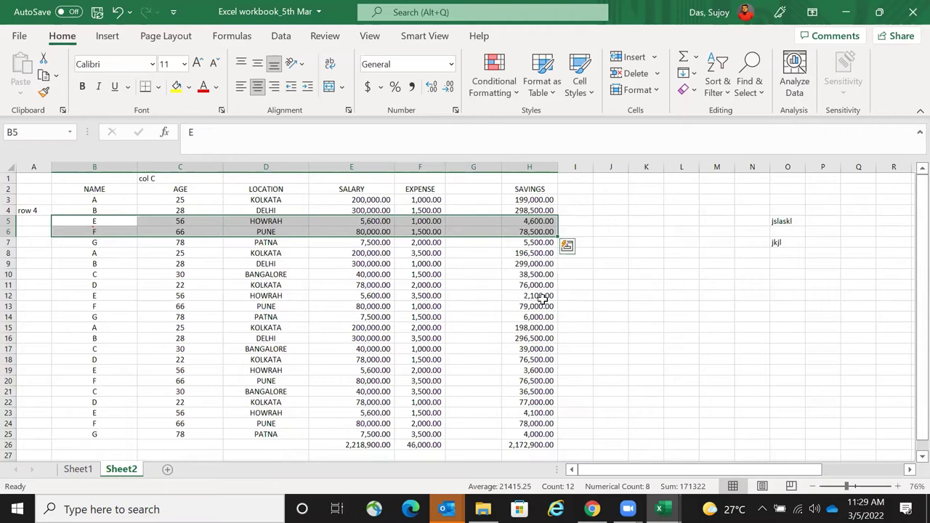
{"action": "key", "text": "ctrl+z"}
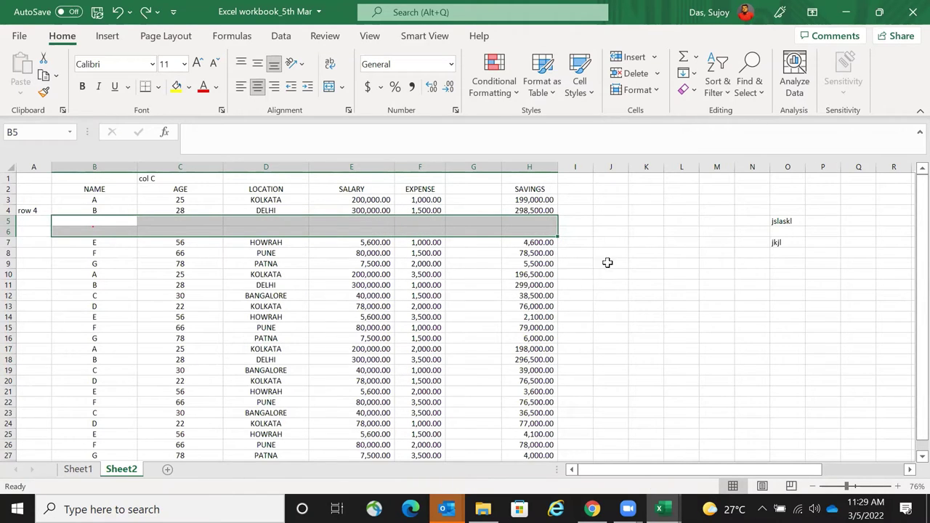
- Delete the blank B5:H6 cells again, review the sheet, and undo once more
{"action": "left_click_drag", "start_coordinate": [77, 224], "coordinate": [538, 226]}
{"action": "left_click_drag", "start_coordinate": [74, 225], "coordinate": [524, 234]}
{"action": "right_click", "coordinate": [332, 222]}
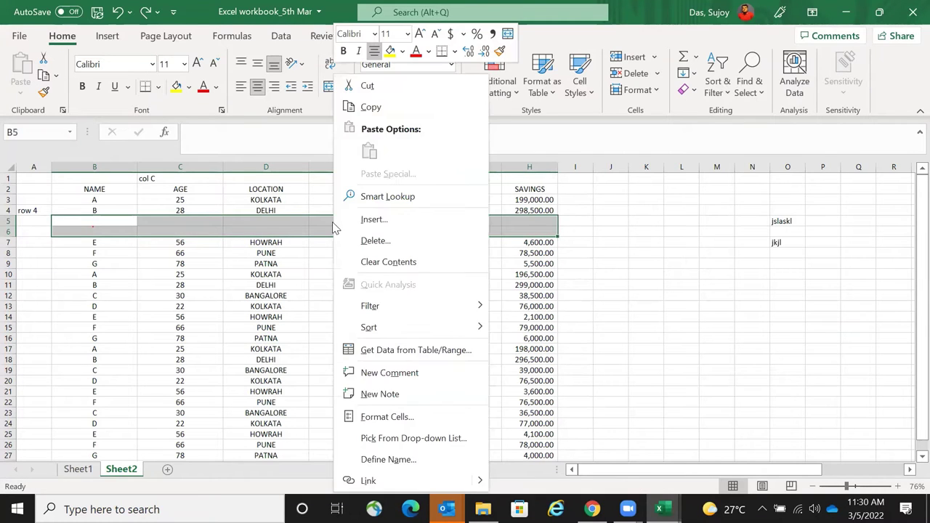
{"action": "left_click", "coordinate": [375, 241]}
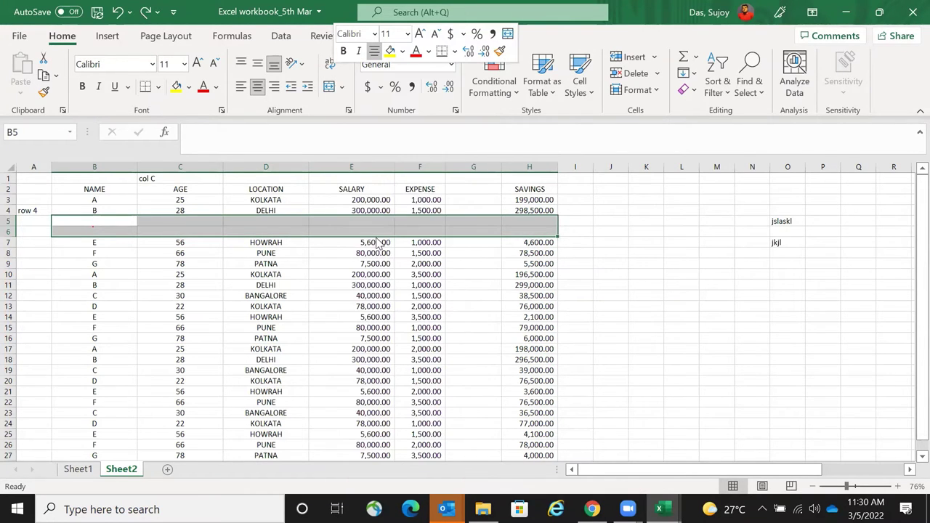
{"action": "left_click", "coordinate": [357, 253]}
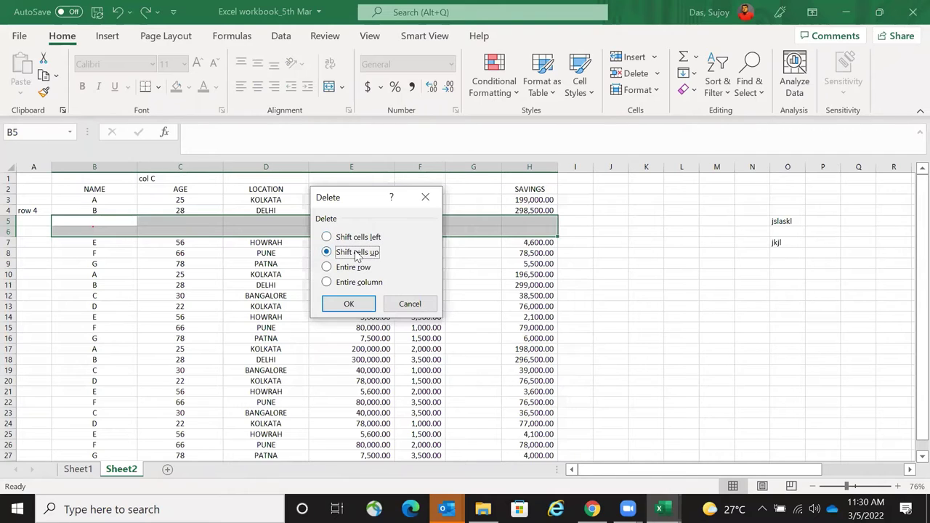
{"action": "left_click", "coordinate": [349, 304]}
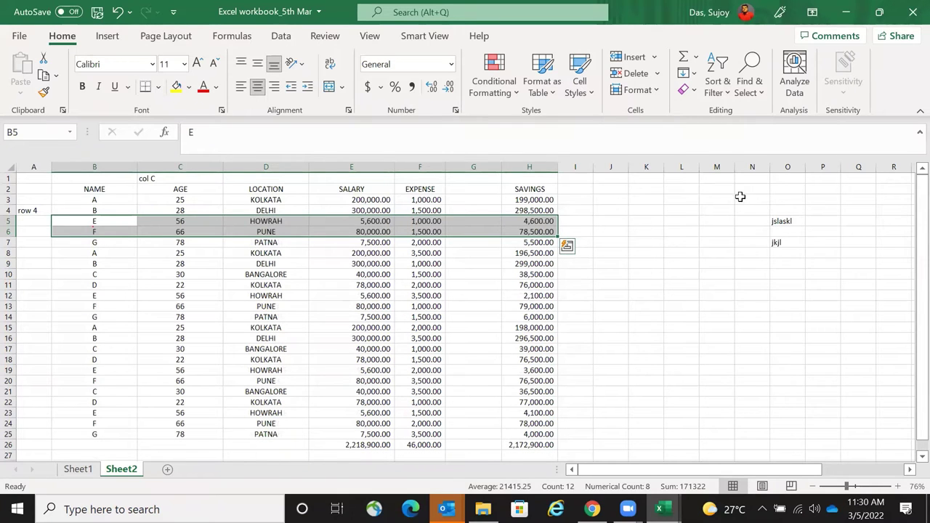
{"action": "left_click_drag", "start_coordinate": [783, 198], "coordinate": [796, 359]}
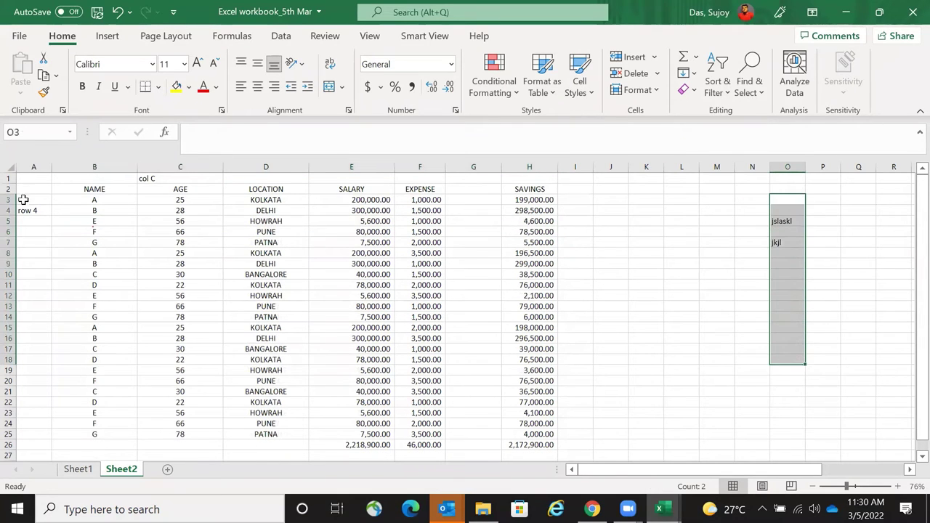
{"action": "left_click_drag", "start_coordinate": [23, 200], "coordinate": [765, 397]}
{"action": "scroll", "coordinate": [273, 373], "scroll_direction": "down", "scroll_amount": 4}
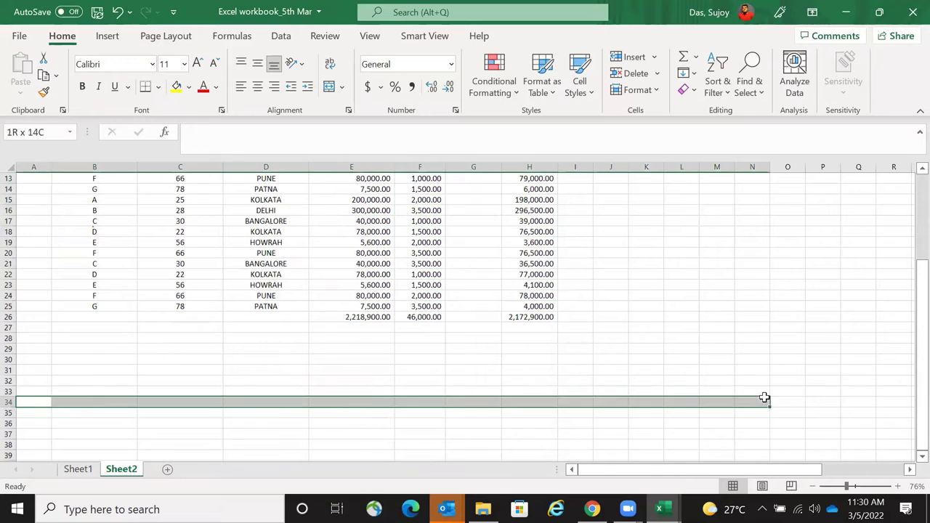
{"action": "scroll", "coordinate": [114, 271], "scroll_direction": "up", "scroll_amount": 4}
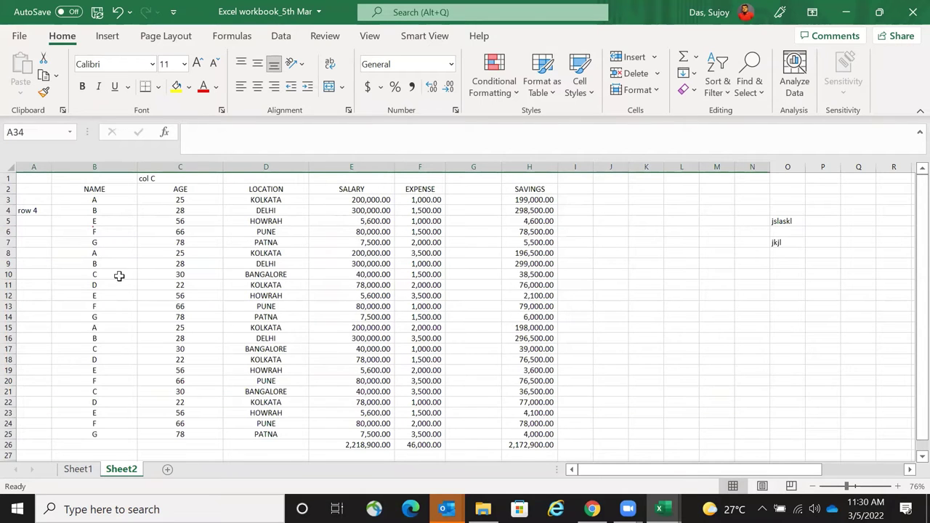
{"action": "key", "text": "ctrl+z"}
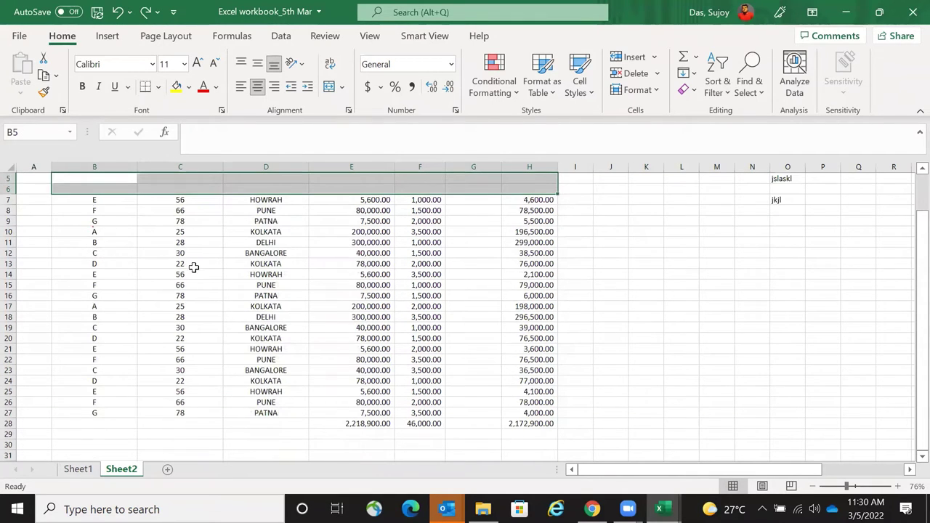
- Delete the blank B5:H6 cells with cells shifted up, closing the gap for good
{"action": "left_click_drag", "start_coordinate": [99, 221], "coordinate": [521, 232]}
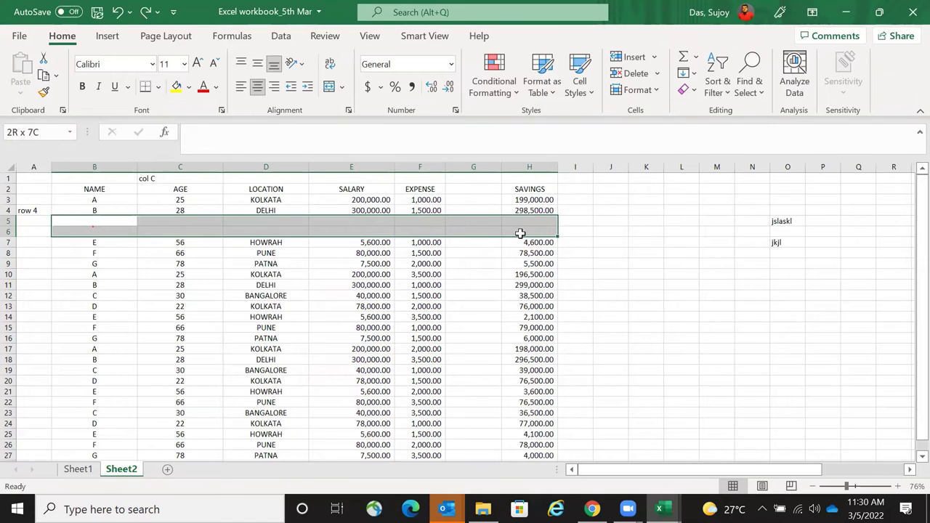
{"action": "right_click", "coordinate": [486, 222]}
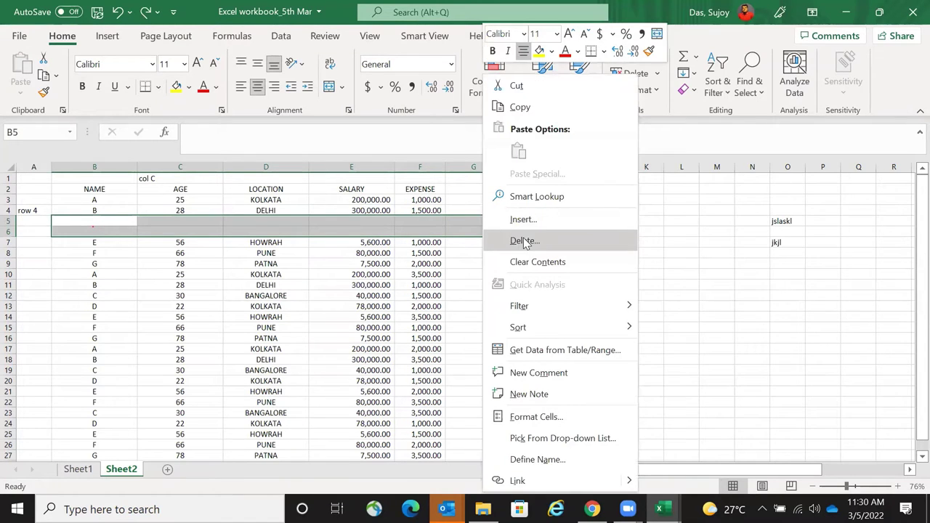
{"action": "left_click", "coordinate": [91, 220]}
{"action": "left_click_drag", "start_coordinate": [90, 220], "coordinate": [519, 232]}
{"action": "right_click", "coordinate": [485, 230]}
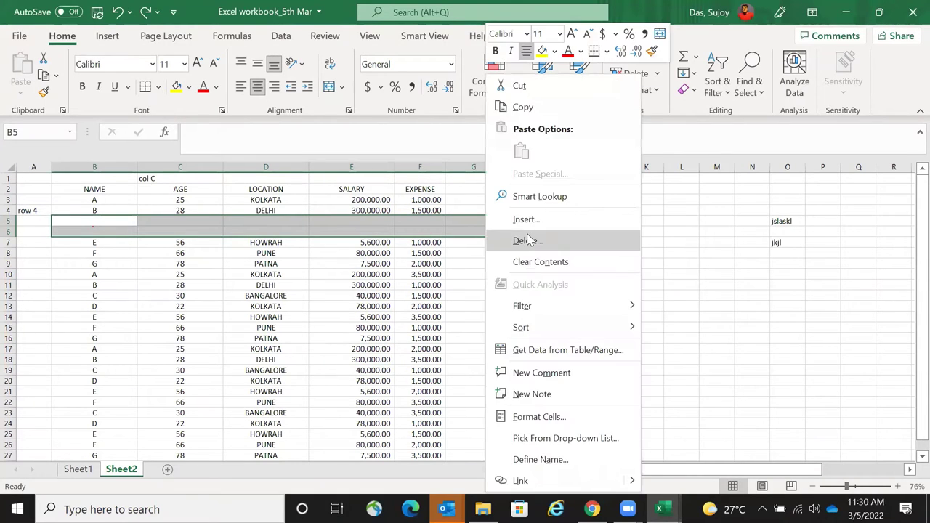
{"action": "left_click", "coordinate": [529, 240]}
{"action": "left_click", "coordinate": [502, 249]}
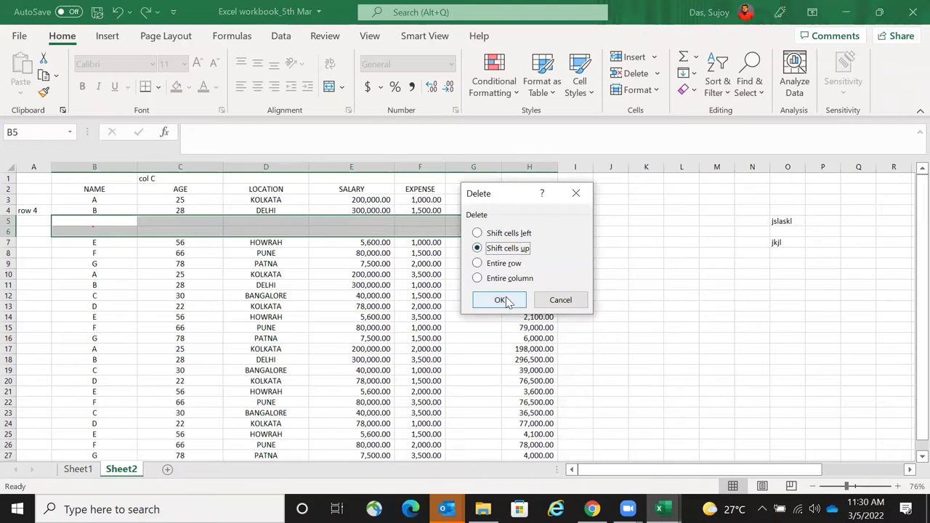
{"action": "left_click", "coordinate": [496, 302]}
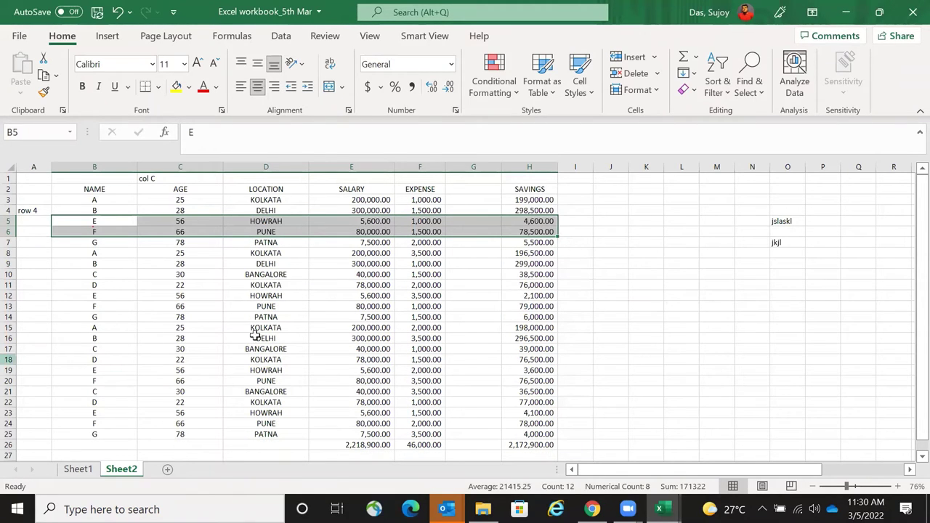
- Check the SAVINGS total SUM formula now in H26, leaving it unchanged
{"action": "left_click", "coordinate": [498, 442]}
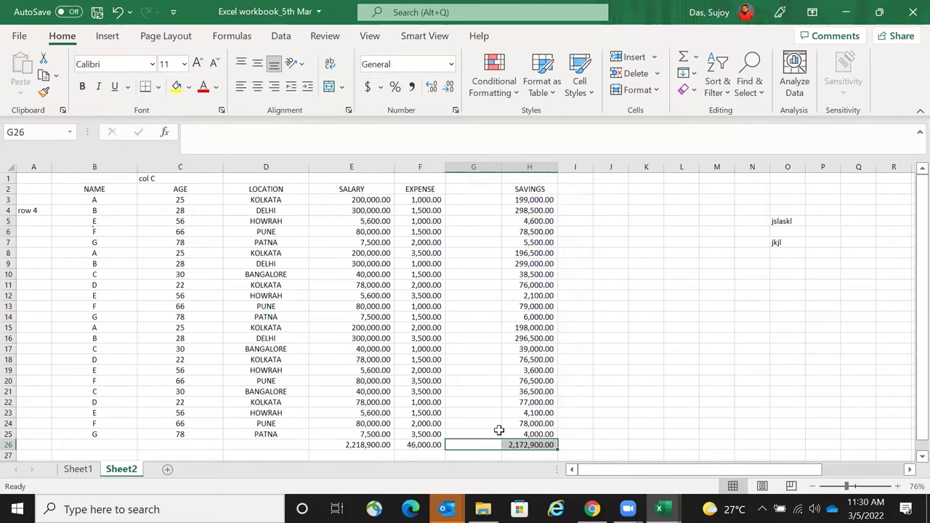
{"action": "key", "text": "Right"}
{"action": "key", "text": "F2"}
{"action": "key", "text": "Escape"}
{"action": "key", "text": "Left"}
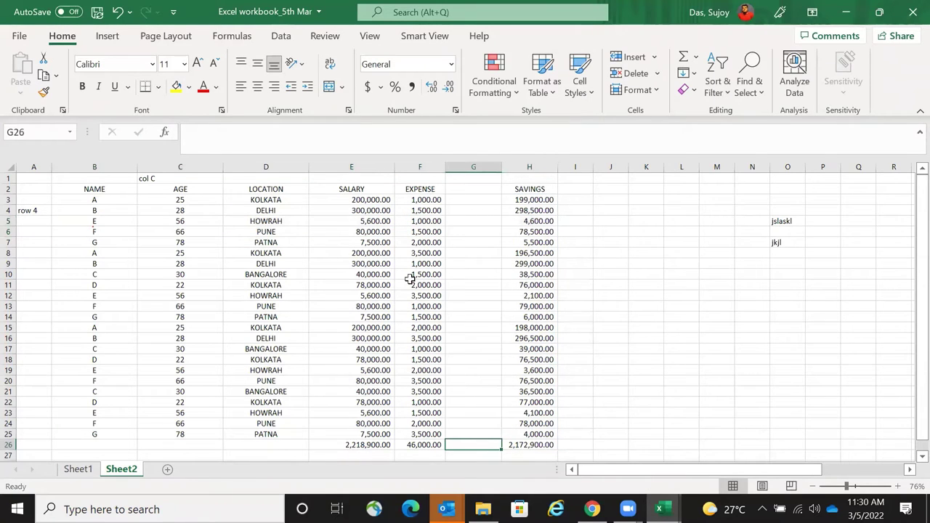
- Select the empty column G and dismiss its context menu without changing anything
{"action": "left_click", "coordinate": [473, 164]}
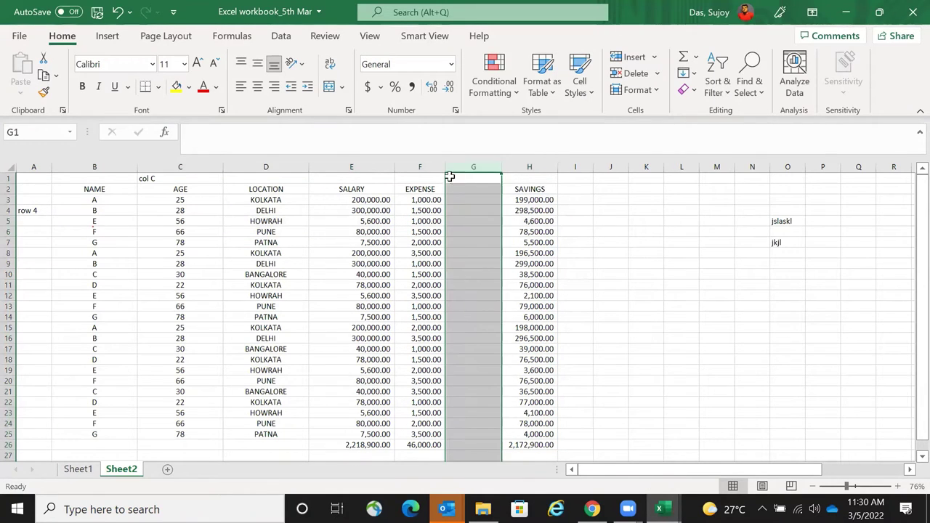
{"action": "right_click", "coordinate": [465, 172]}
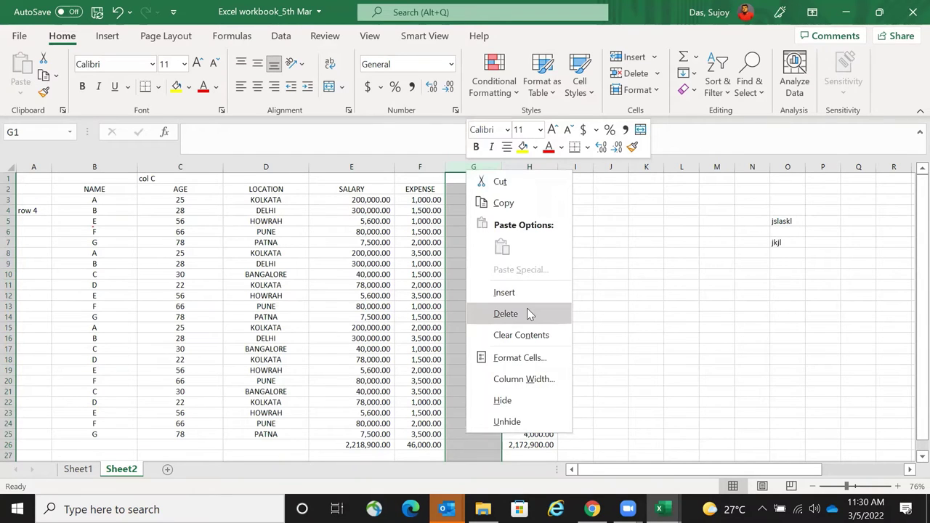
{"action": "key", "text": "Escape"}
{"action": "scroll", "coordinate": [488, 384], "scroll_direction": "down", "scroll_amount": 9}
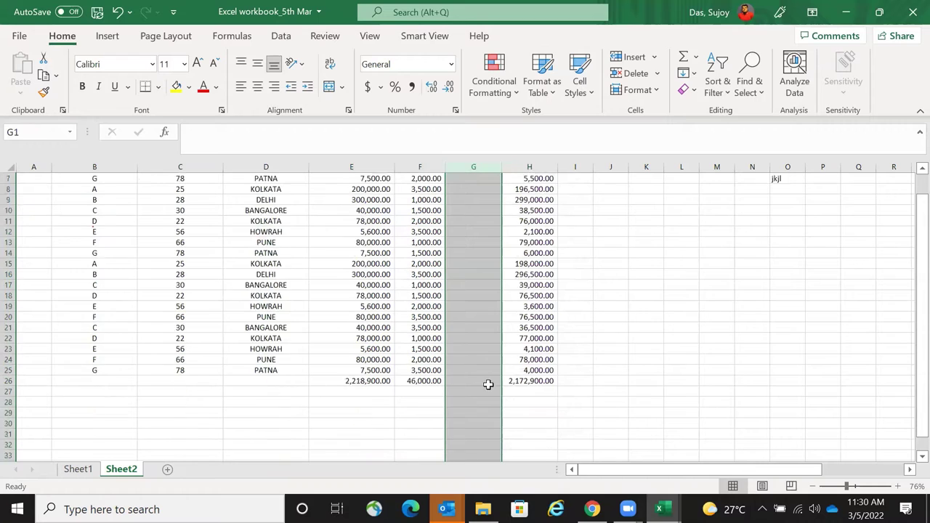
{"action": "scroll", "coordinate": [479, 277], "scroll_direction": "up", "scroll_amount": 9}
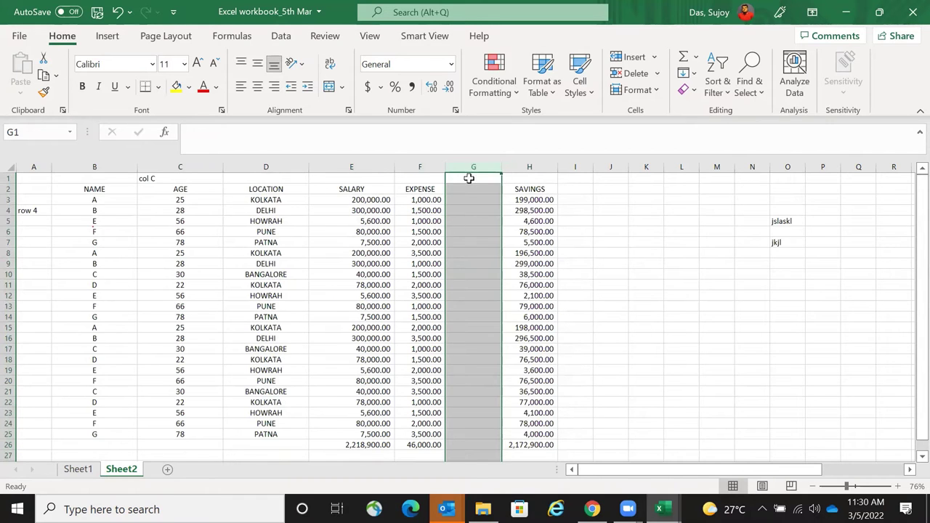
{"action": "left_click", "coordinate": [469, 179]}
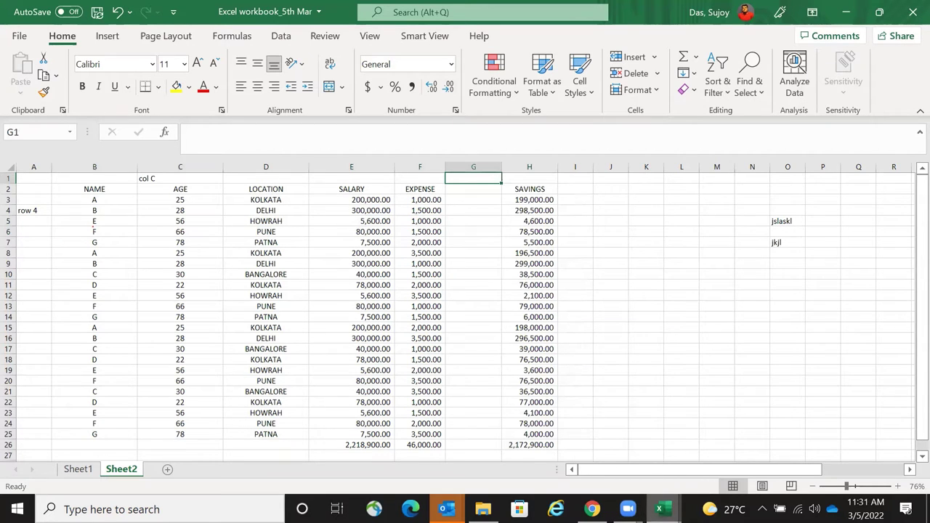
- Launch the On-Screen Keyboard from Windows search, move it up and right, and minimize it
{"action": "left_click", "coordinate": [160, 510]}
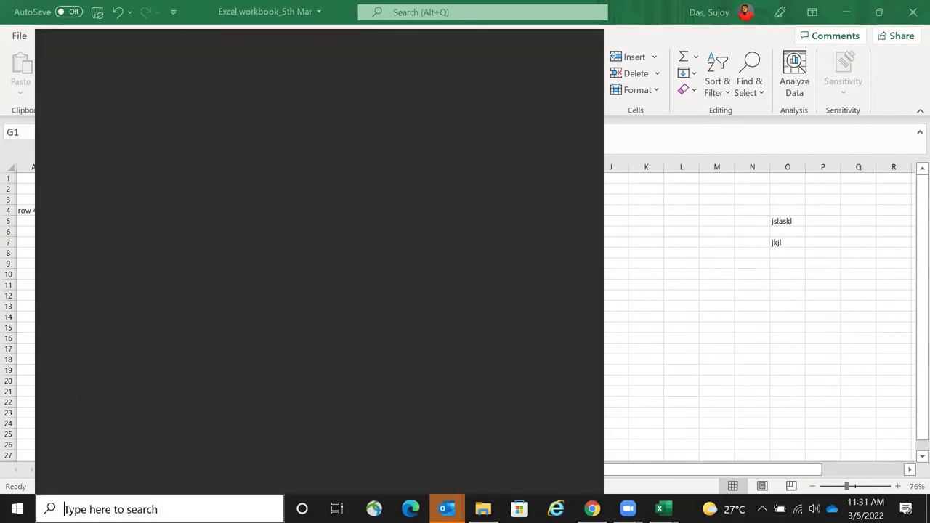
{"action": "left_click", "coordinate": [143, 239]}
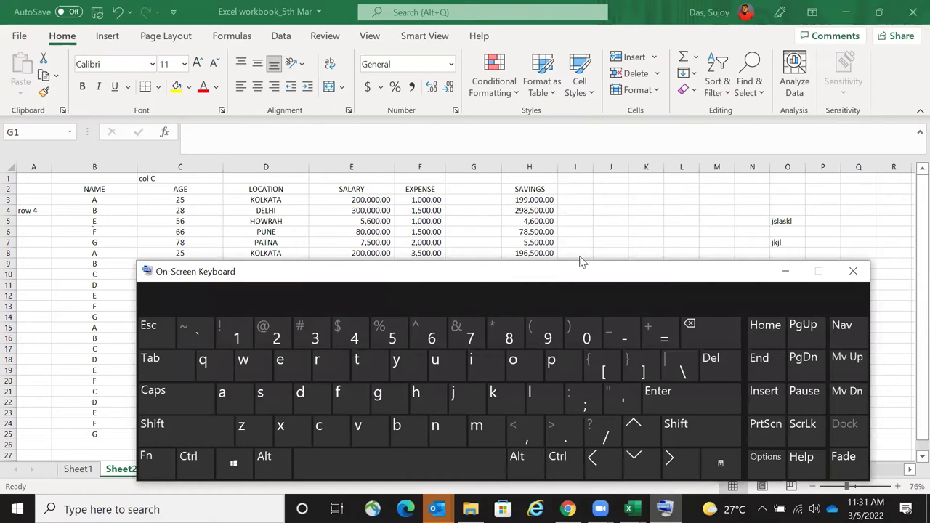
{"action": "left_click_drag", "start_coordinate": [582, 269], "coordinate": [778, 232]}
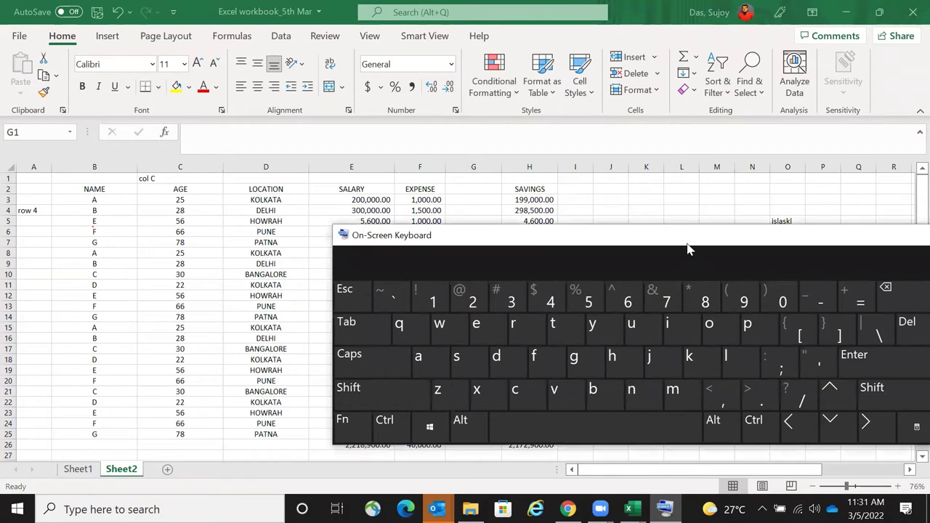
{"action": "left_click", "coordinate": [758, 261]}
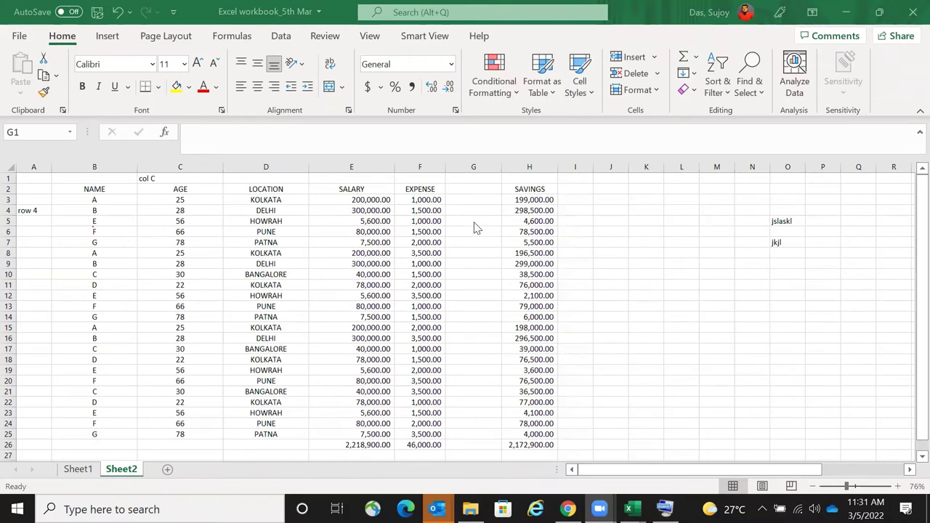
{"action": "left_click", "coordinate": [474, 165]}
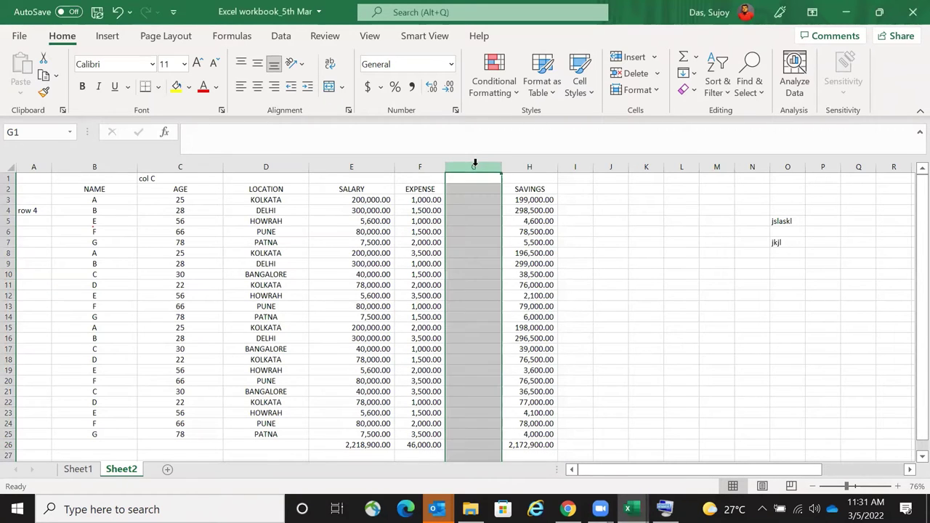
- Delete the empty column G so SAVINGS sits directly beside EXPENSE
{"action": "left_click", "coordinate": [476, 359]}
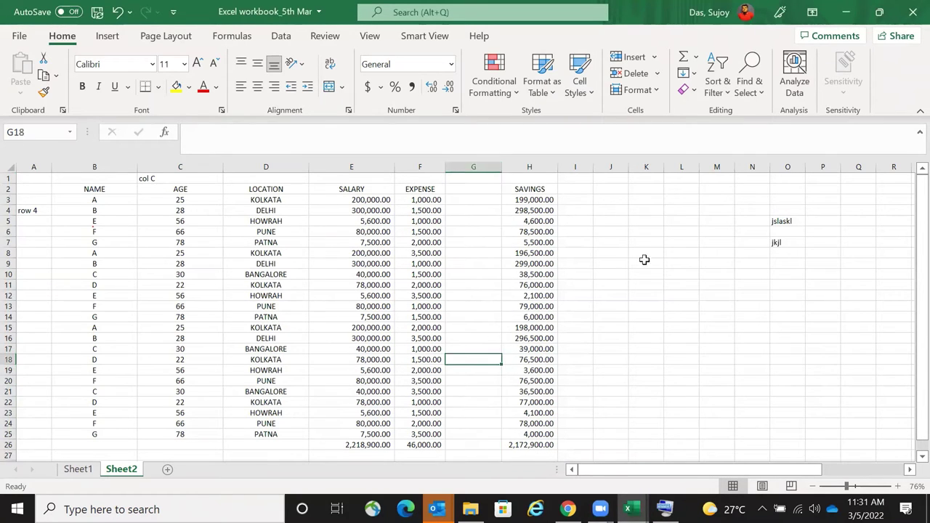
{"action": "left_click", "coordinate": [475, 166]}
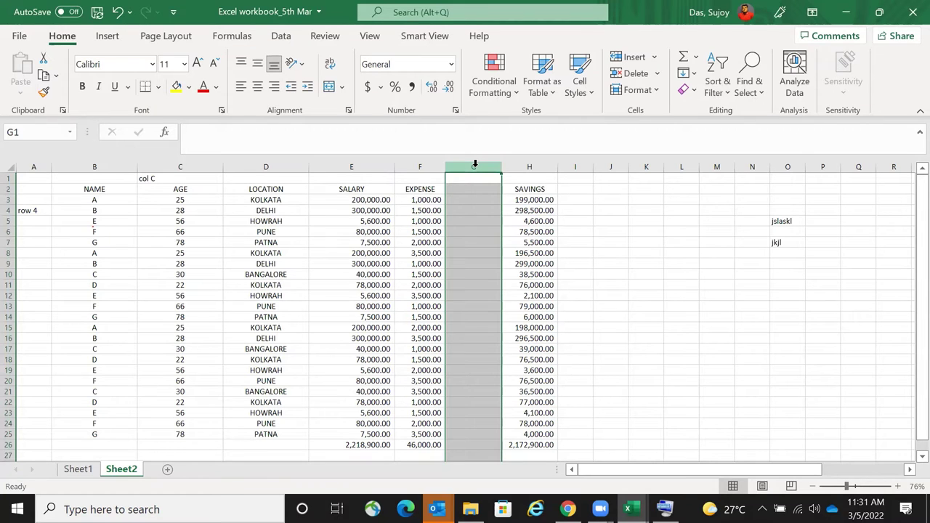
{"action": "right_click", "coordinate": [475, 166]}
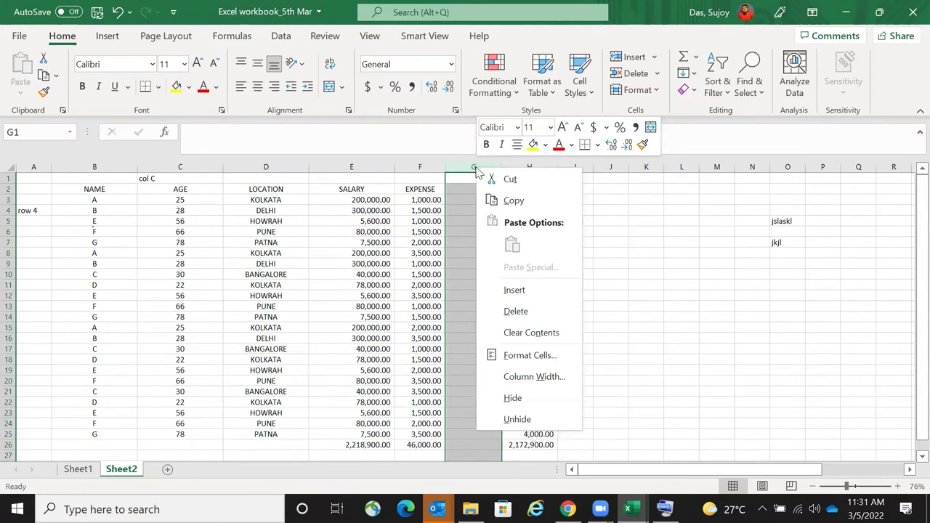
{"action": "left_click", "coordinate": [538, 314]}
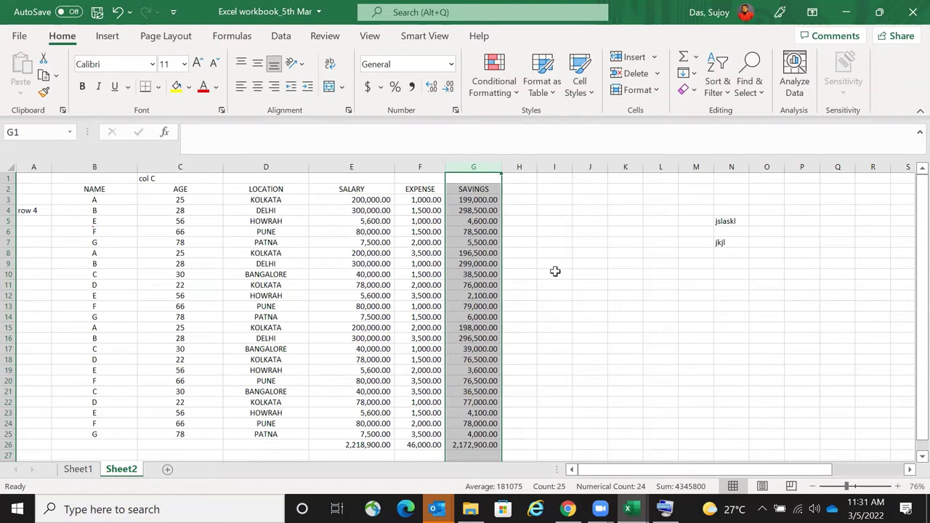
{"action": "scroll", "coordinate": [497, 317], "scroll_direction": "down", "scroll_amount": 1, "text": "ctrl"}
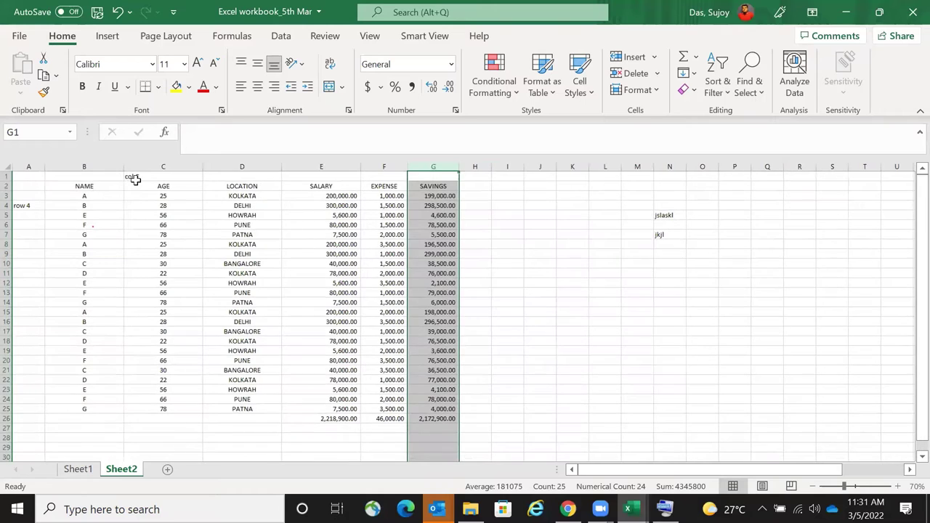
- Bold the SALARY, EXPENSE and SAVINGS totals in E26:G26
{"action": "left_click", "coordinate": [25, 205]}
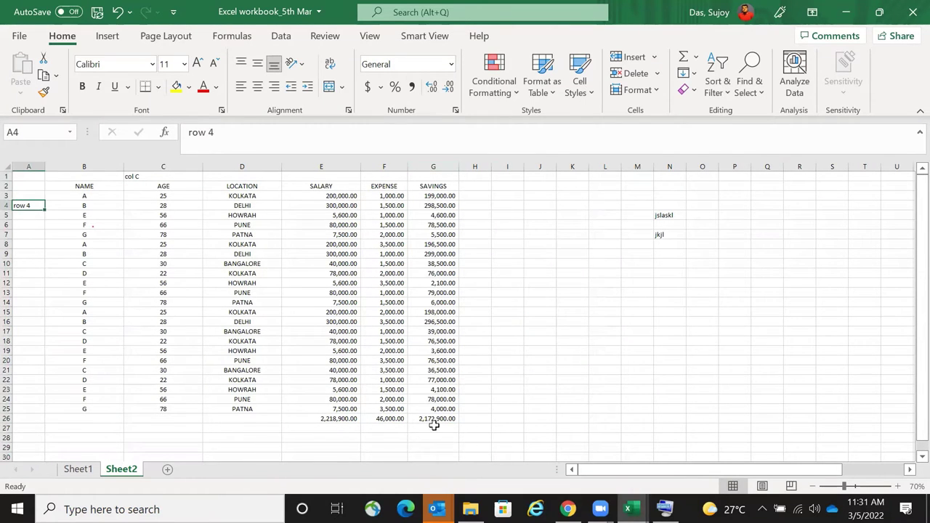
{"action": "left_click_drag", "start_coordinate": [442, 419], "coordinate": [305, 413]}
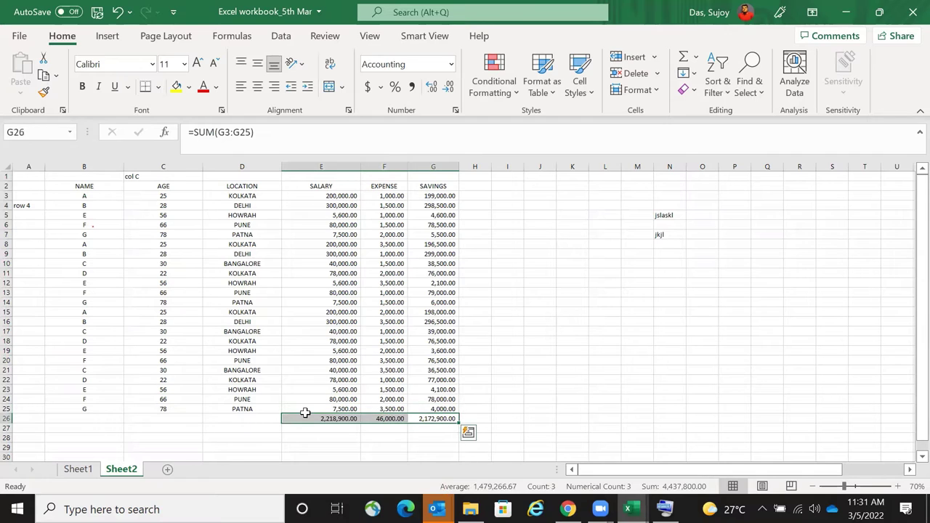
{"action": "key", "text": "ctrl+b"}
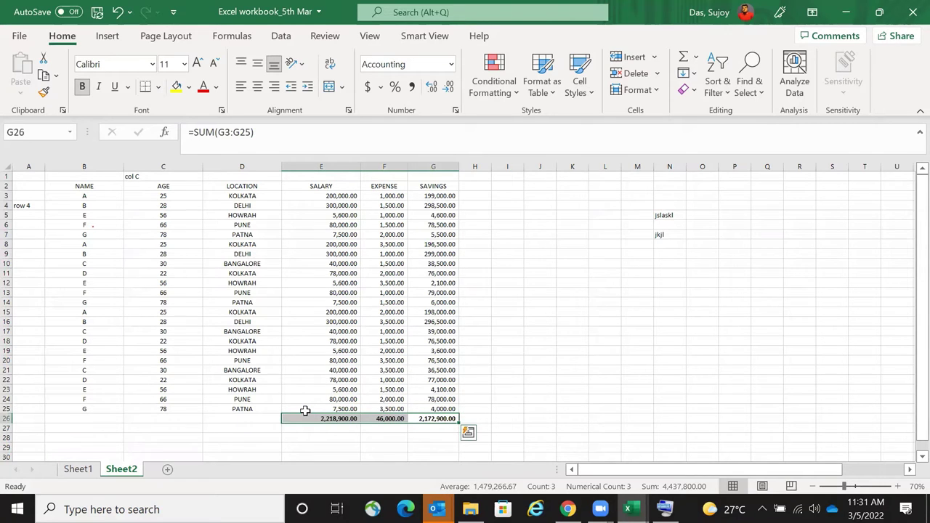
{"action": "left_click", "coordinate": [79, 94]}
{"action": "left_click", "coordinate": [80, 90]}
{"action": "key", "text": "ctrl+z"}
{"action": "key", "text": "ctrl+z"}
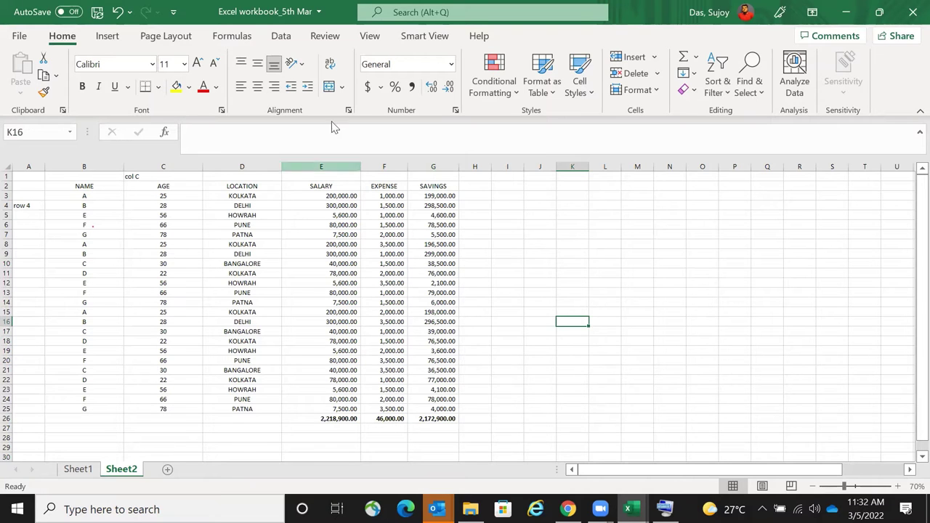
- Narrow the NAME column and shrink the AGE column to width 16.73
{"action": "left_click", "coordinate": [142, 164]}
{"action": "left_click_drag", "start_coordinate": [123, 167], "coordinate": [94, 168]}
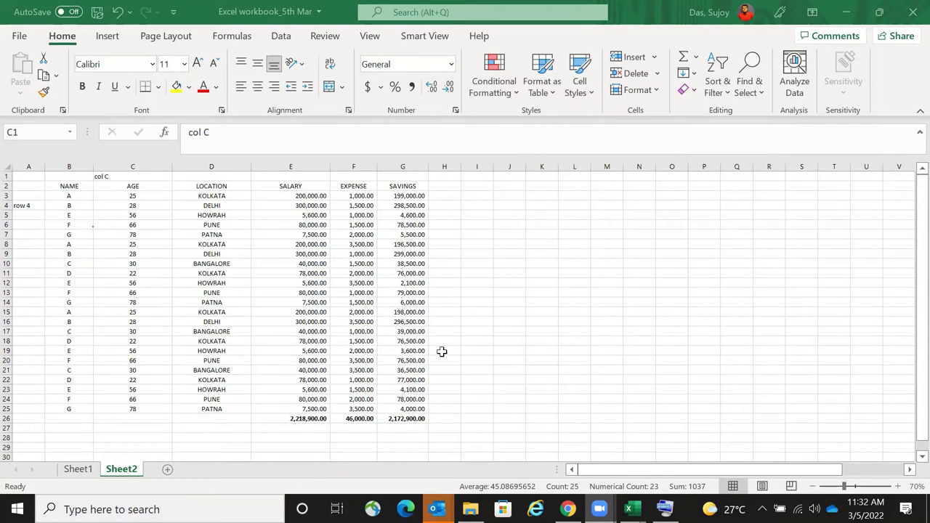
{"action": "left_click_drag", "start_coordinate": [172, 166], "coordinate": [149, 172]}
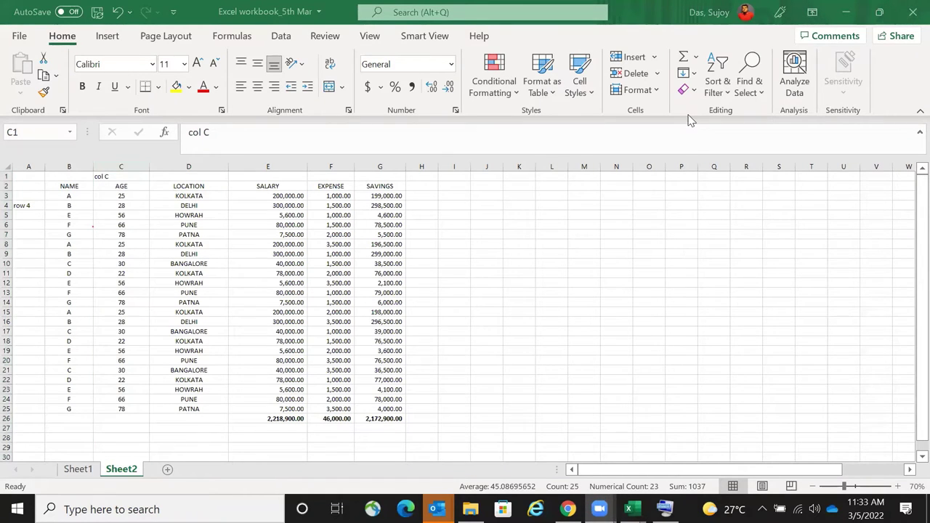
- Check the savings formula =E3-F3 in G3 and the cells around the SAVINGS header
{"action": "left_click", "coordinate": [421, 186]}
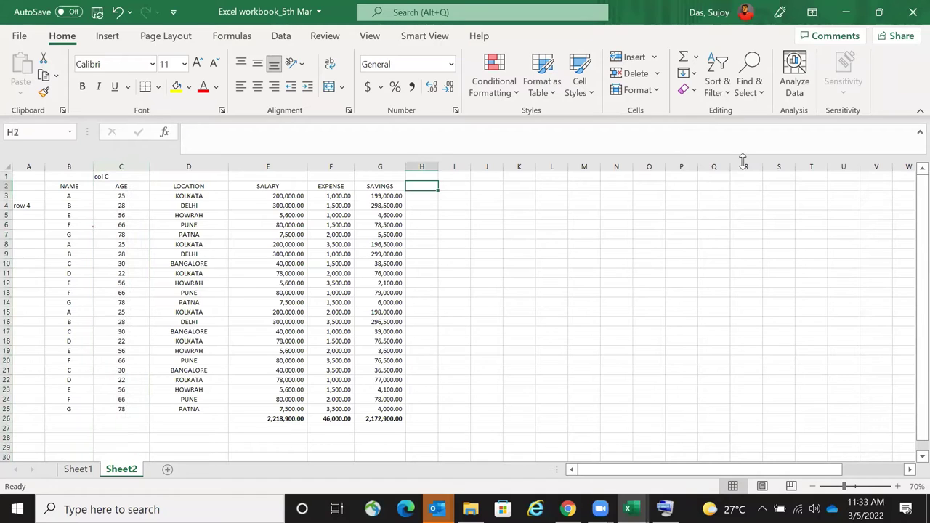
{"action": "key", "text": "Right"}
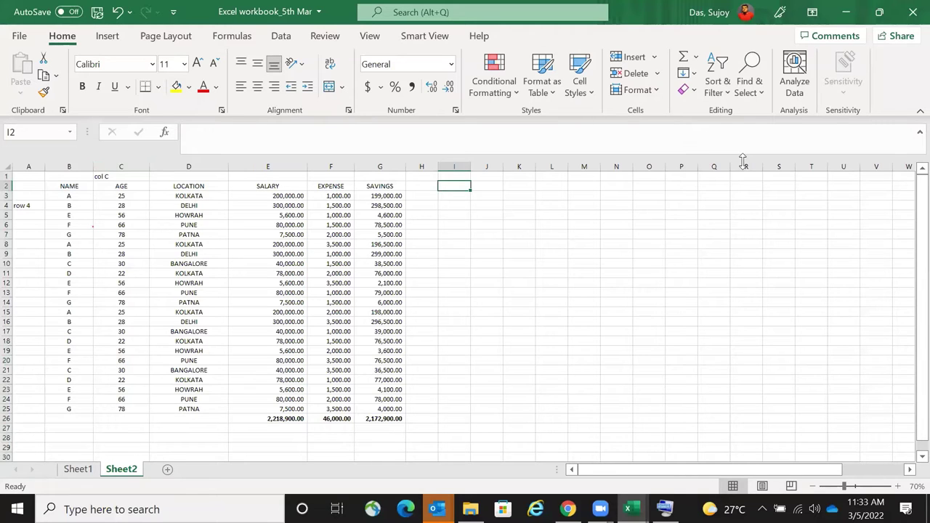
{"action": "key", "text": "Left"}
{"action": "key", "text": "Left"}
{"action": "key", "text": "Down"}
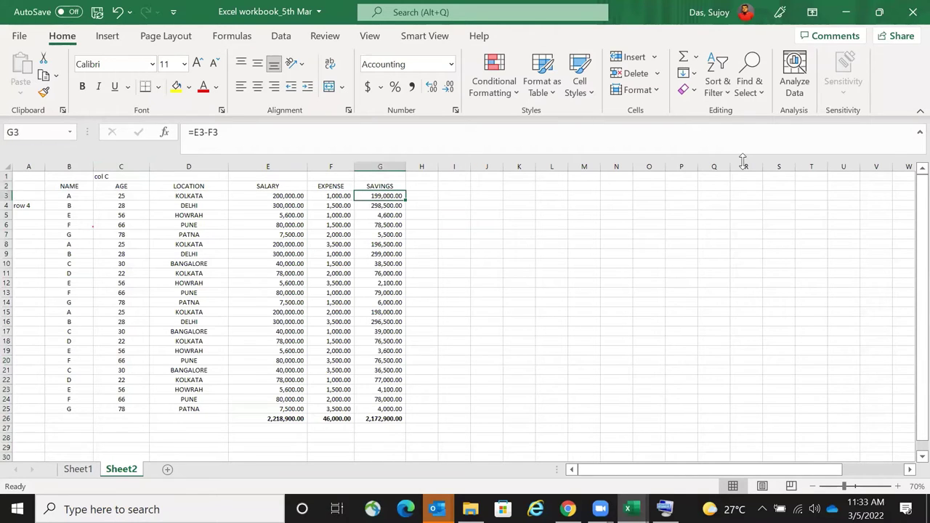
{"action": "key", "text": "shift+Left"}
{"action": "key", "text": "shift+Left"}
{"action": "key", "text": "shift+Right"}
{"action": "key", "text": "shift+Right"}
{"action": "key", "text": "Up"}
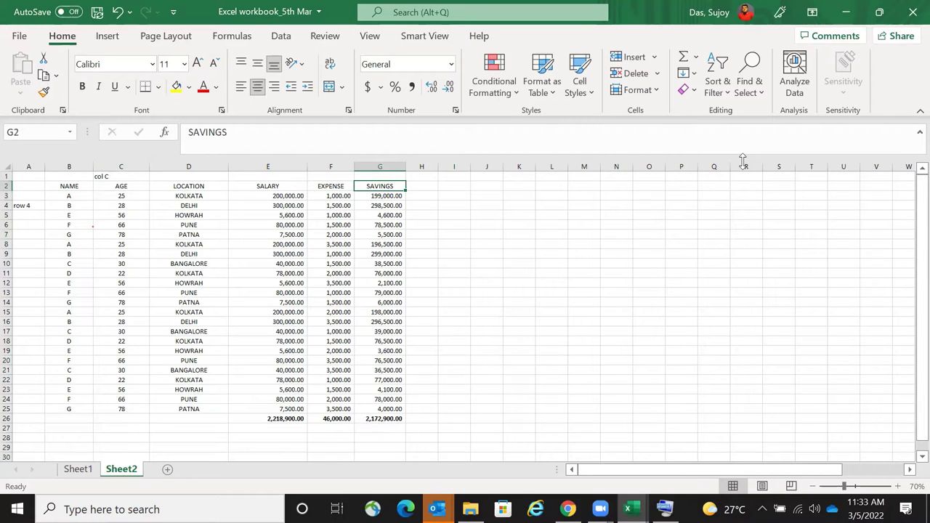
{"action": "key", "text": "Right"}
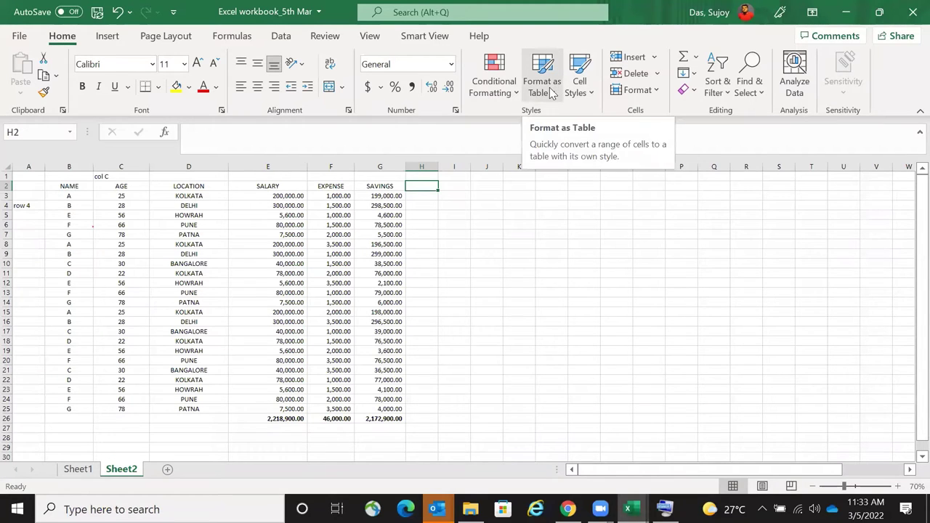
- Format the NAME-to-SAVINGS data as a table with Blue, Table Style Medium 9, then try Alt+D, F
{"action": "left_click_drag", "start_coordinate": [71, 191], "coordinate": [383, 410]}
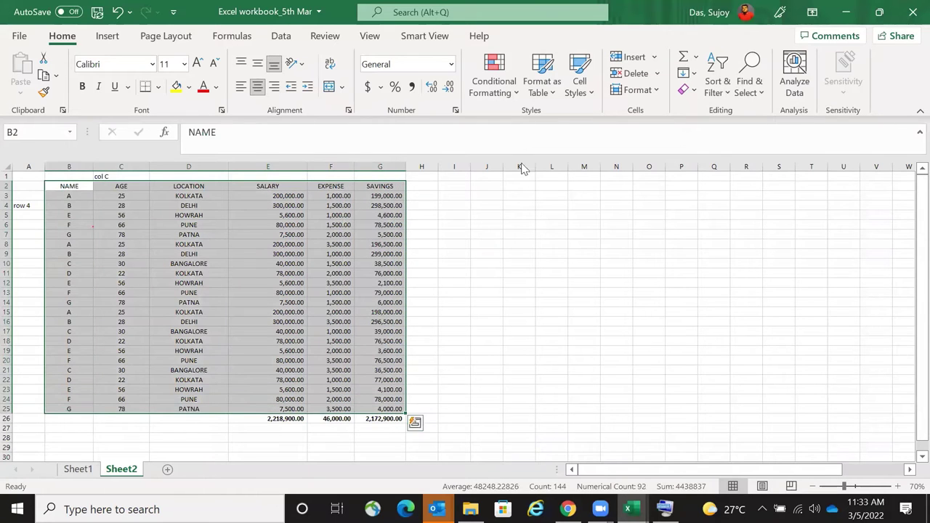
{"action": "left_click", "coordinate": [547, 93]}
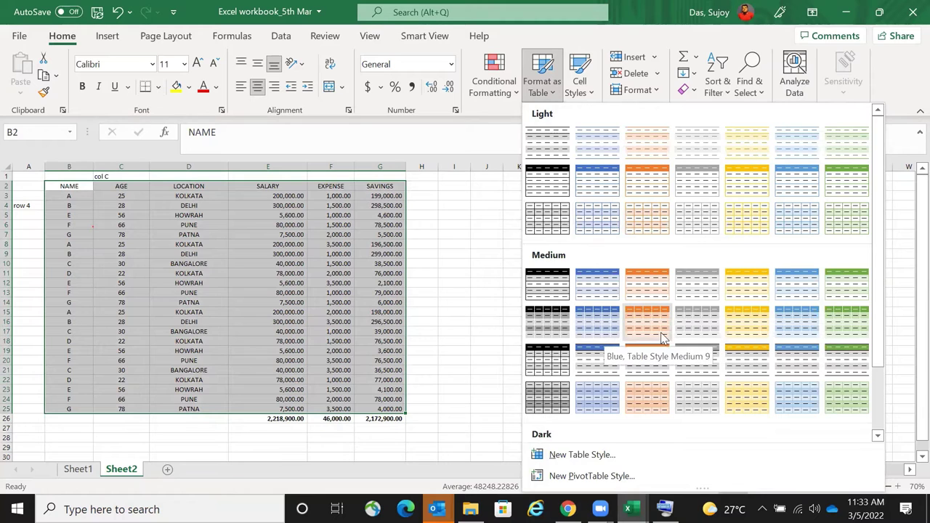
{"action": "left_click", "coordinate": [594, 329]}
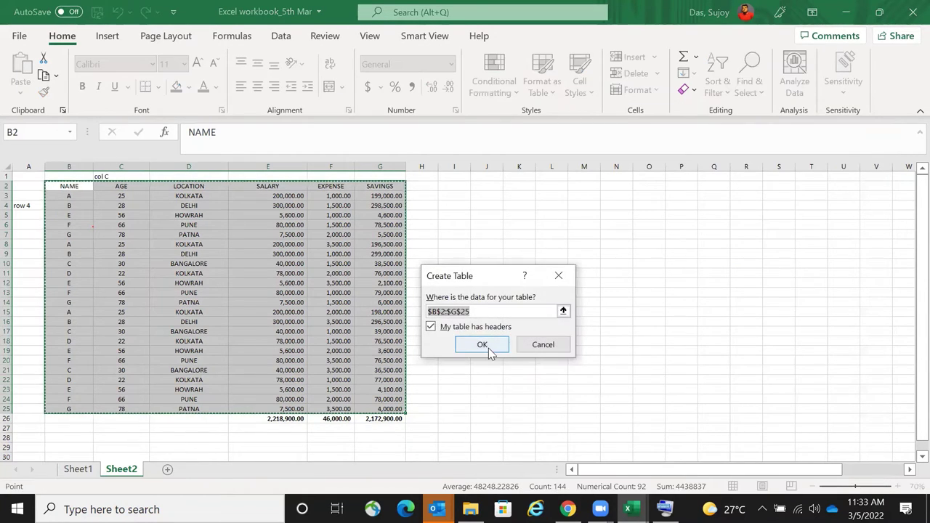
{"action": "left_click", "coordinate": [485, 346]}
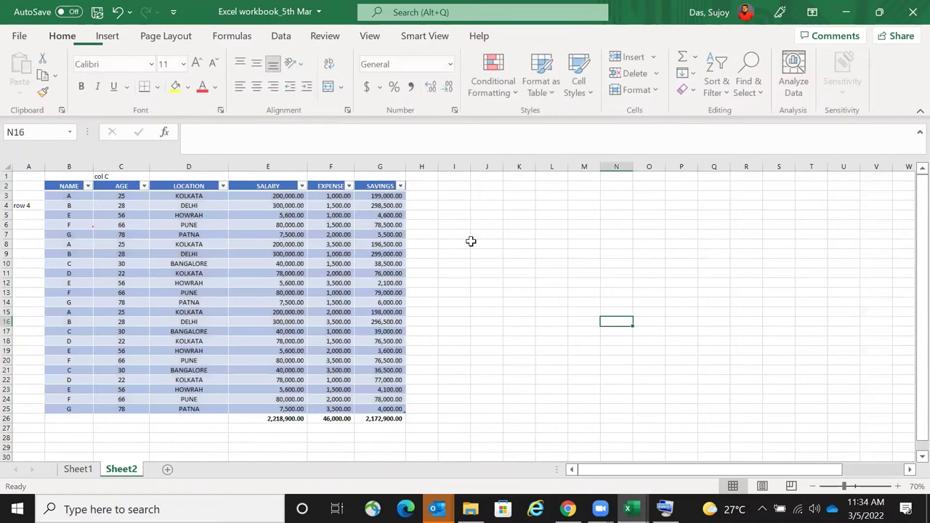
{"action": "key", "text": "alt+d"}
{"action": "key", "text": "f"}
{"action": "key", "text": "f"}
{"action": "key", "text": "Return"}
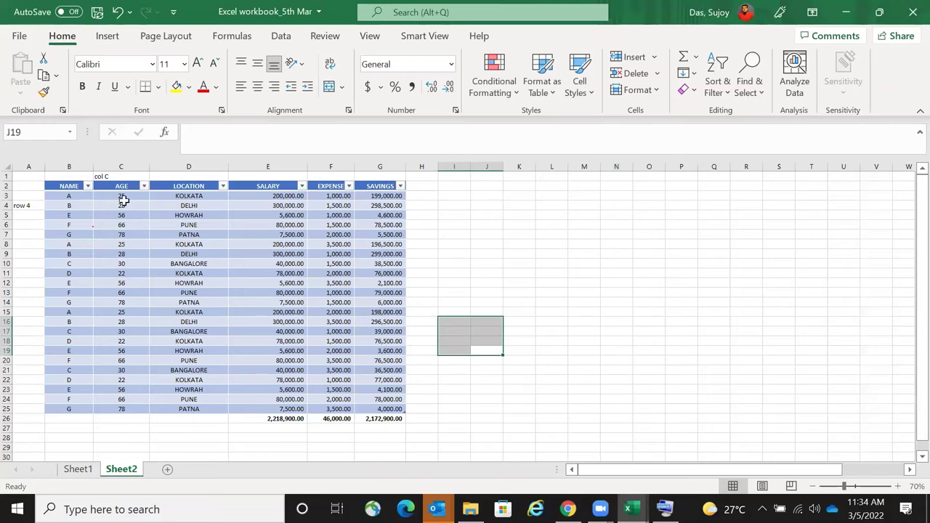
{"action": "left_click", "coordinate": [191, 222]}
- Undo the existing table formatting on B2:G25 and pick a light table style instead
{"action": "left_click_drag", "start_coordinate": [64, 188], "coordinate": [390, 408]}
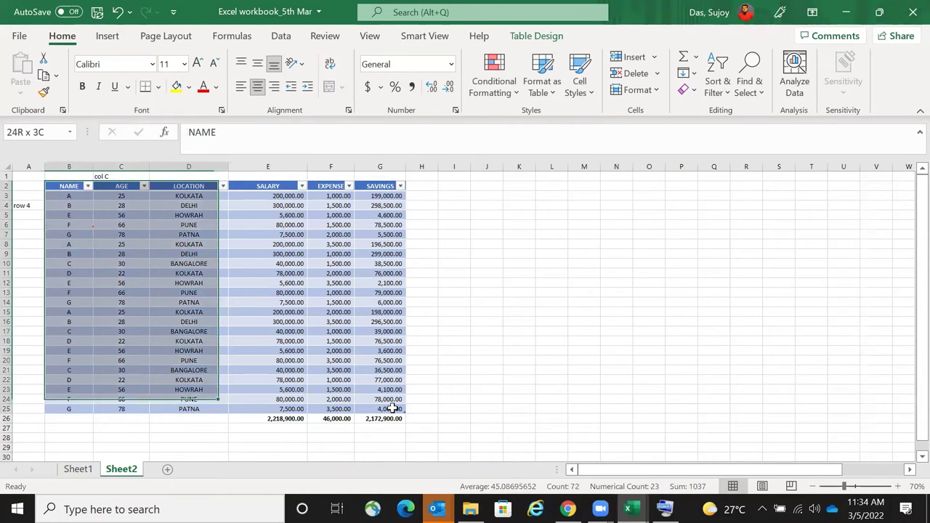
{"action": "left_click", "coordinate": [542, 86]}
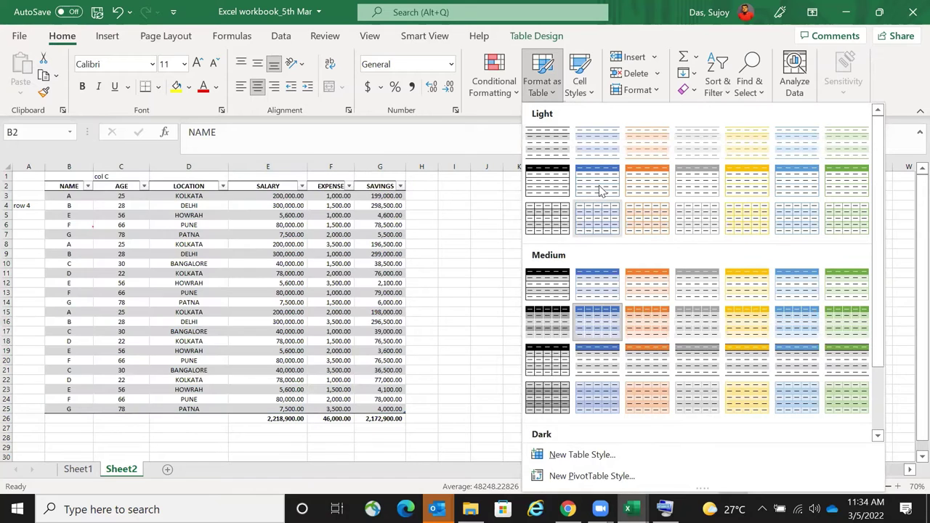
{"action": "left_click", "coordinate": [545, 90]}
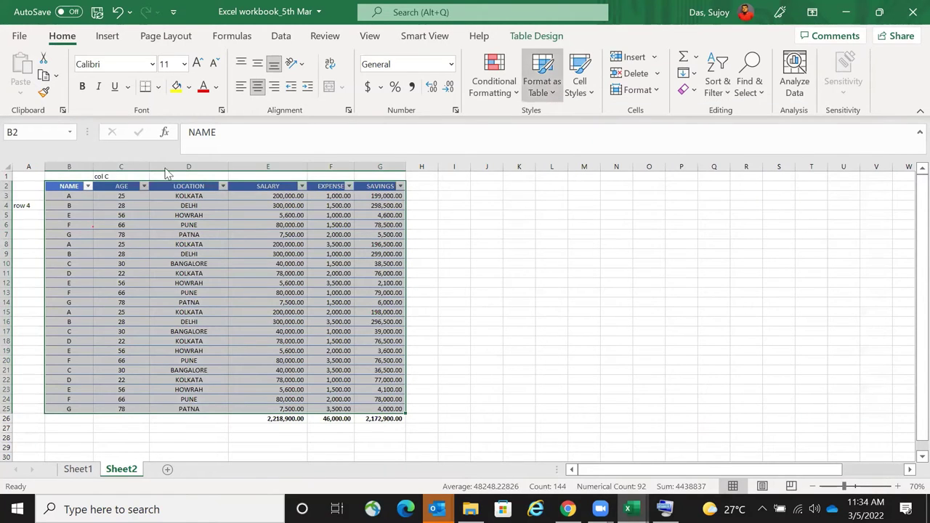
{"action": "left_click", "coordinate": [541, 86]}
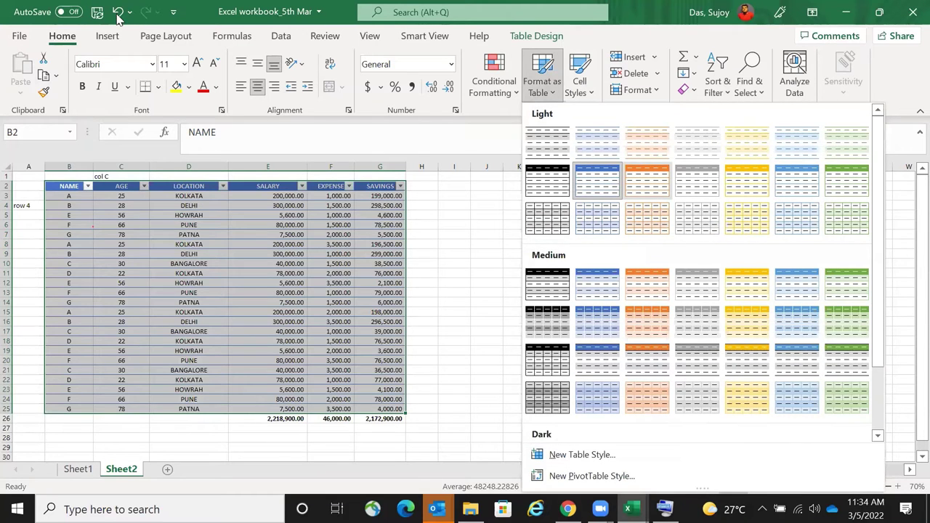
{"action": "left_click", "coordinate": [545, 87]}
{"action": "key", "text": "ctrl+z"}
{"action": "left_click", "coordinate": [551, 93]}
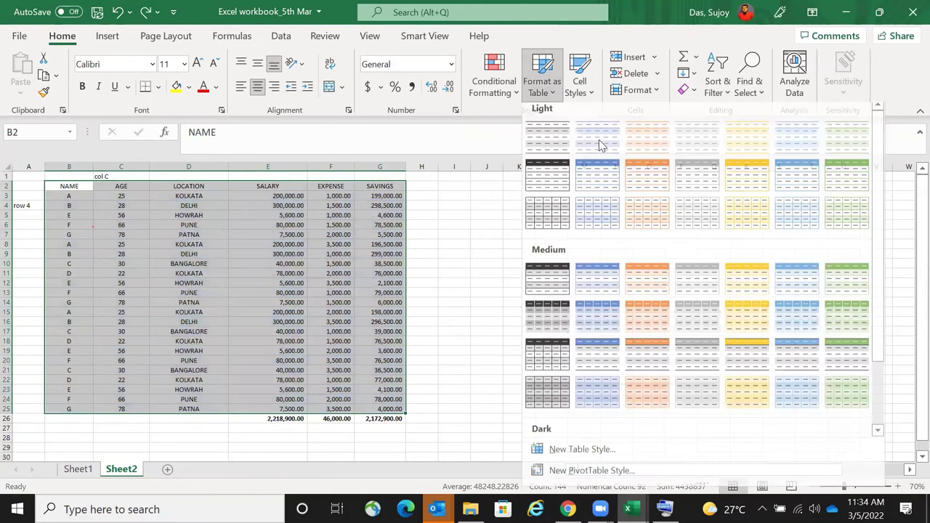
{"action": "left_click", "coordinate": [562, 237]}
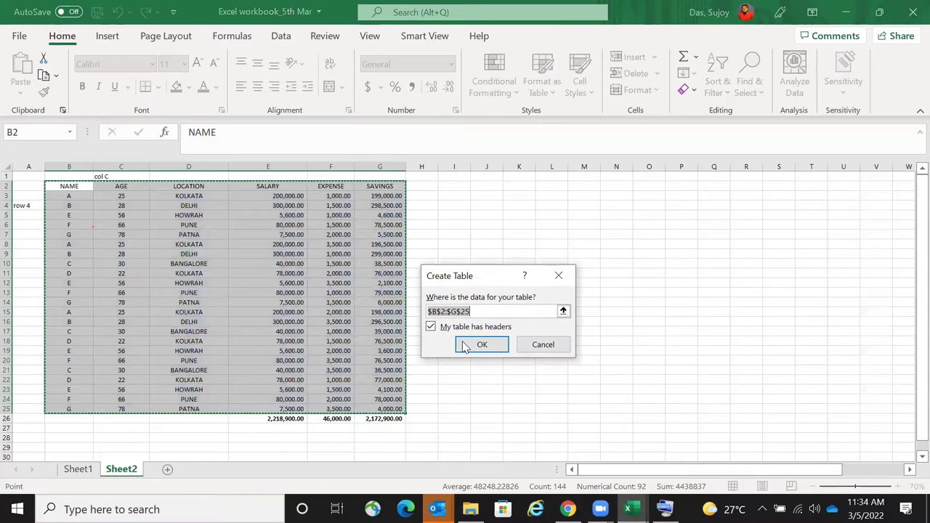
- Undo the accidental one-cell table created at J17
{"action": "left_click", "coordinate": [478, 345]}
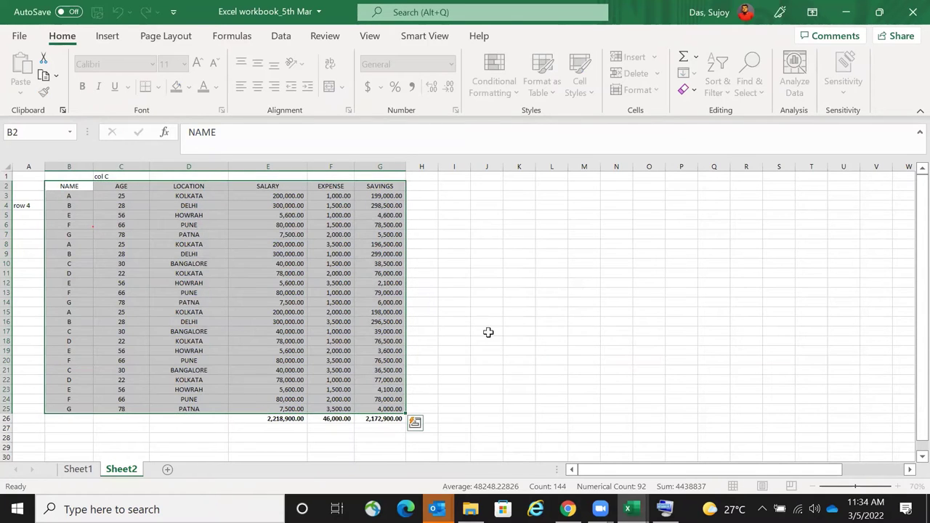
{"action": "left_click", "coordinate": [483, 332]}
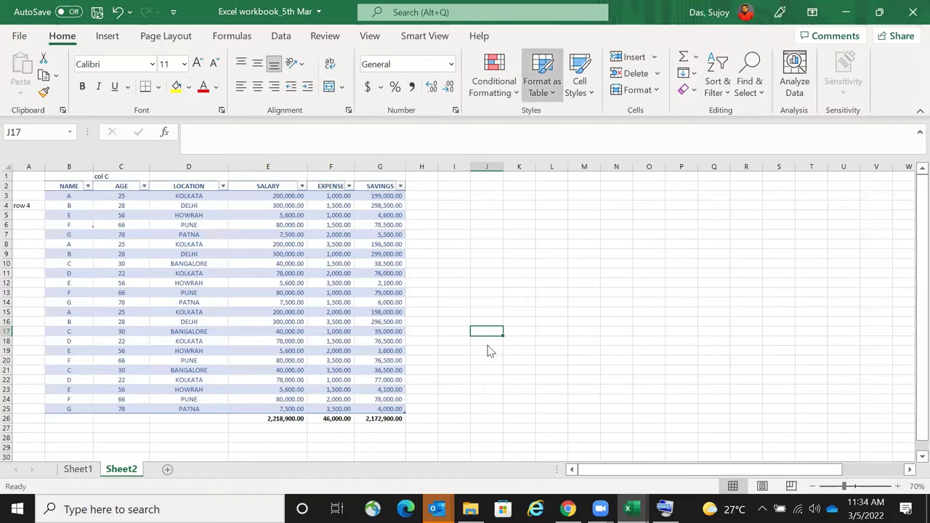
{"action": "key", "text": "alt+h"}
{"action": "key", "text": "t"}
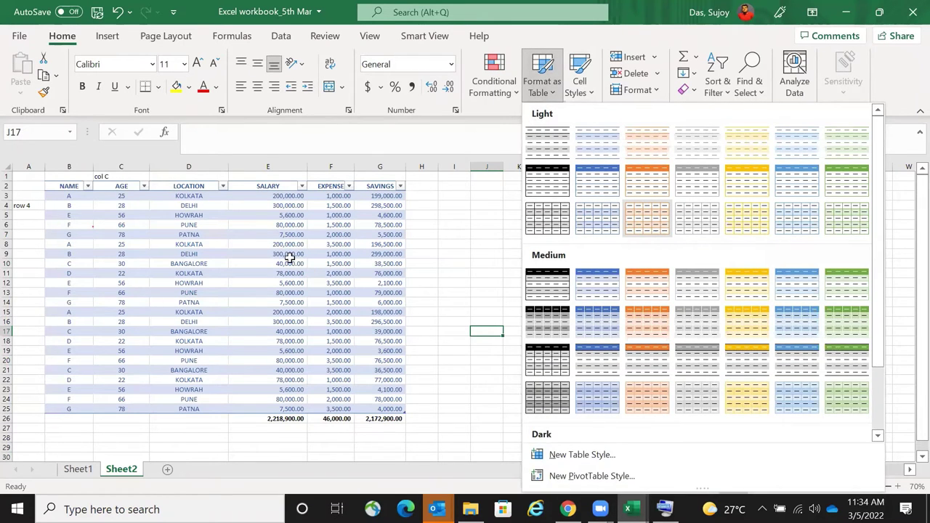
{"action": "left_click", "coordinate": [646, 218]}
{"action": "key", "text": "Return"}
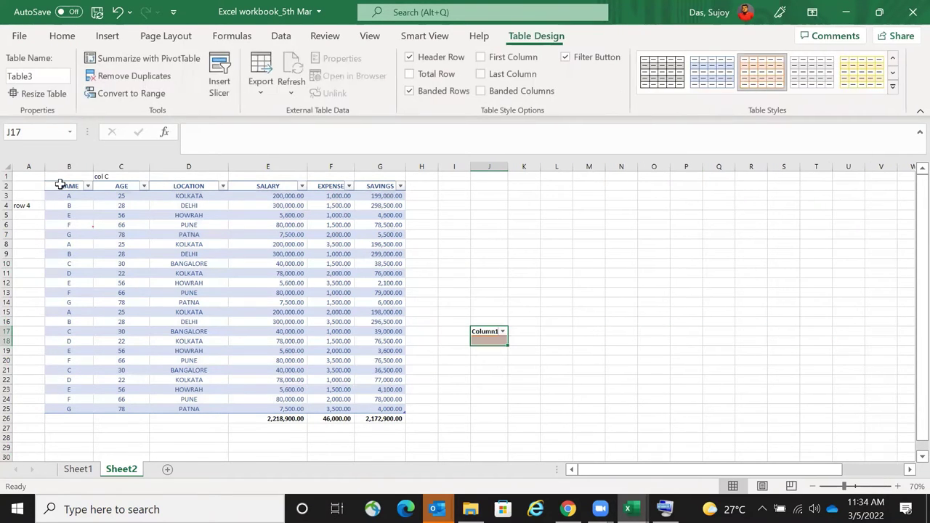
{"action": "key", "text": "ctrl+z"}
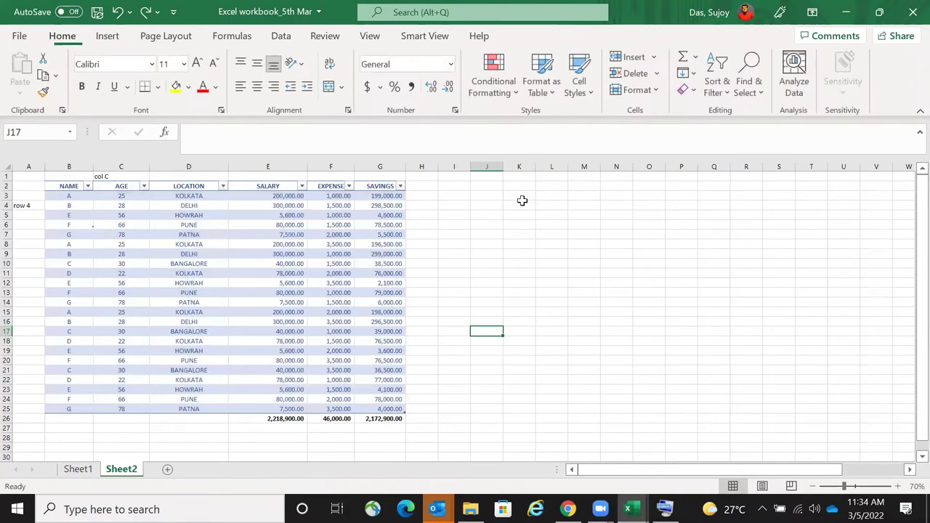
{"action": "key", "text": "ctrl+z"}
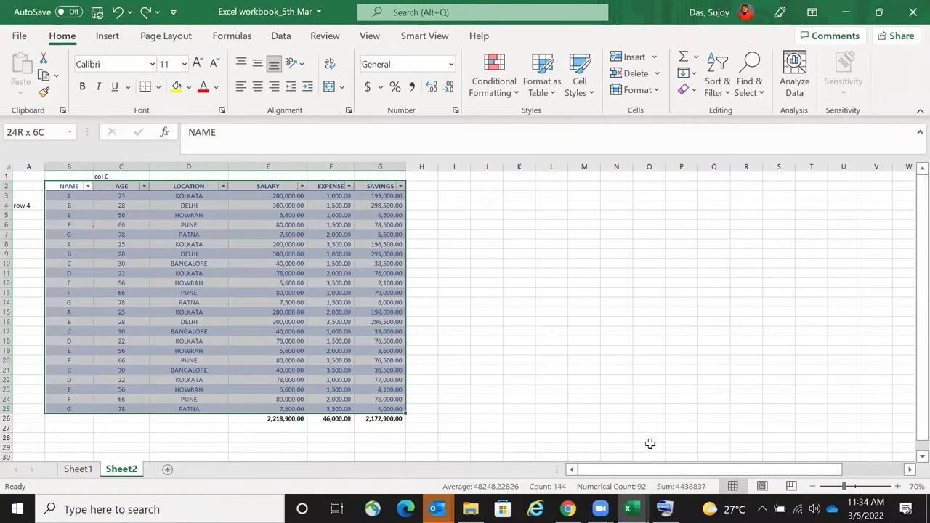
- Reselect B2:G25 and apply a grey Medium table style with a darker header row
{"action": "left_click", "coordinate": [549, 90]}
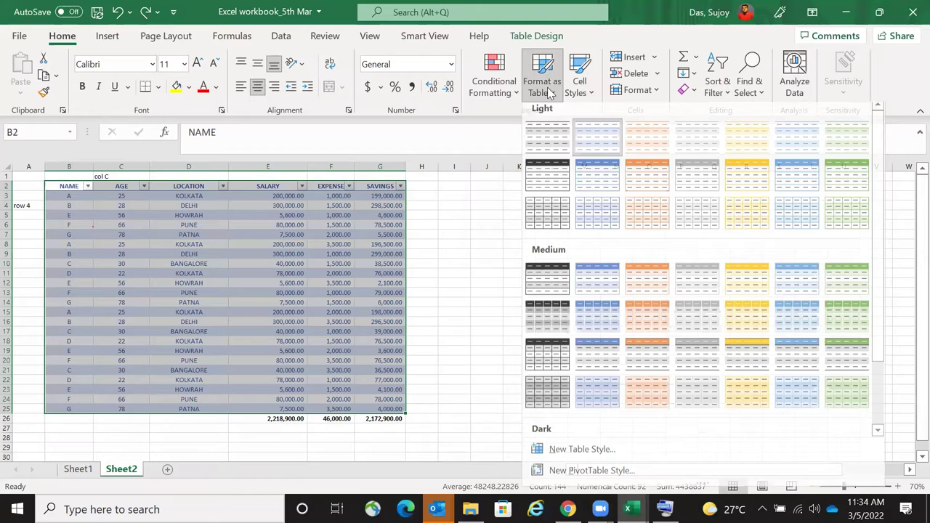
{"action": "key", "text": "Escape"}
{"action": "key", "text": "ctrl+z"}
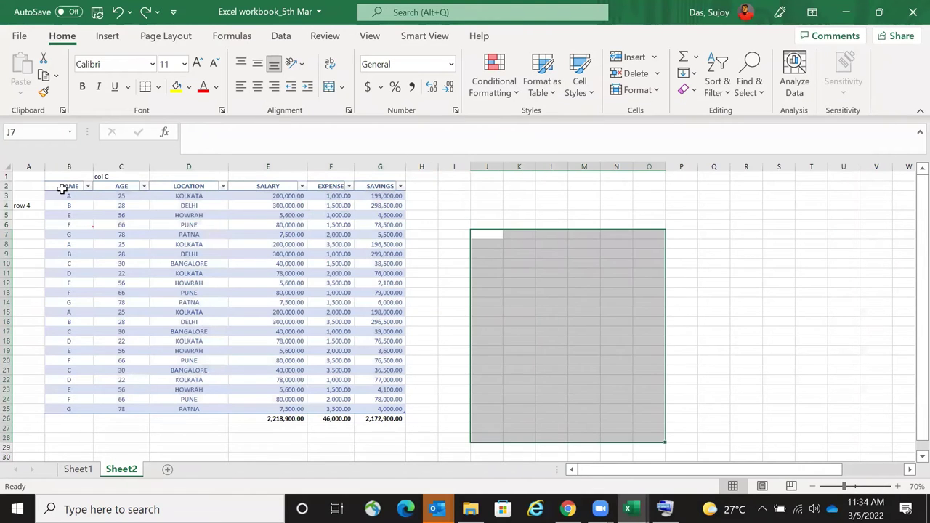
{"action": "left_click_drag", "start_coordinate": [62, 188], "coordinate": [385, 408]}
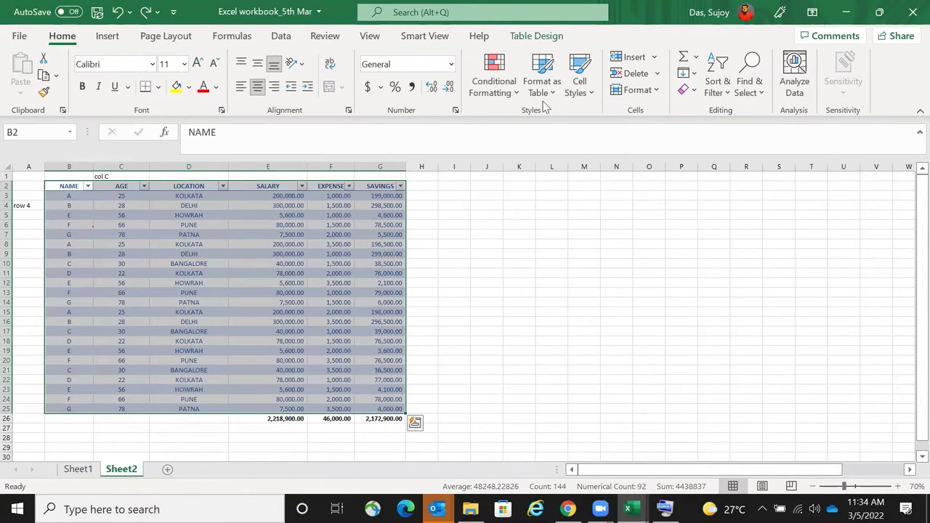
{"action": "left_click", "coordinate": [547, 98]}
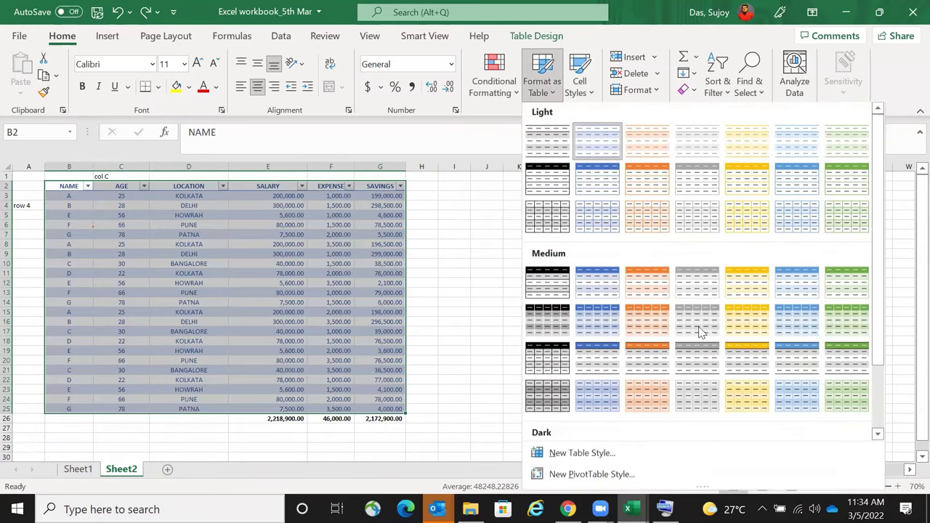
{"action": "left_click", "coordinate": [624, 306]}
{"action": "left_click", "coordinate": [616, 302]}
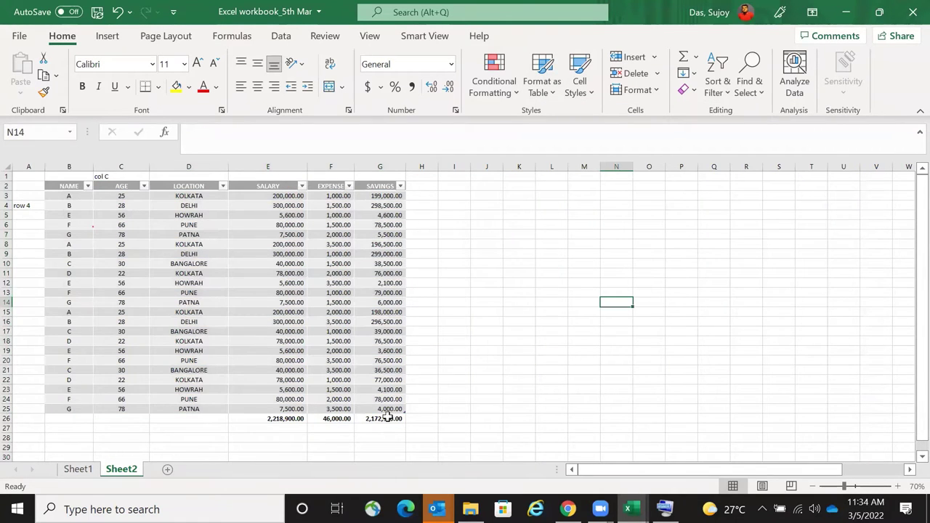
- Widen column H beside SAVINGS to 27.45 and select H2 for the heading
{"action": "left_click_drag", "start_coordinate": [391, 418], "coordinate": [214, 418]}
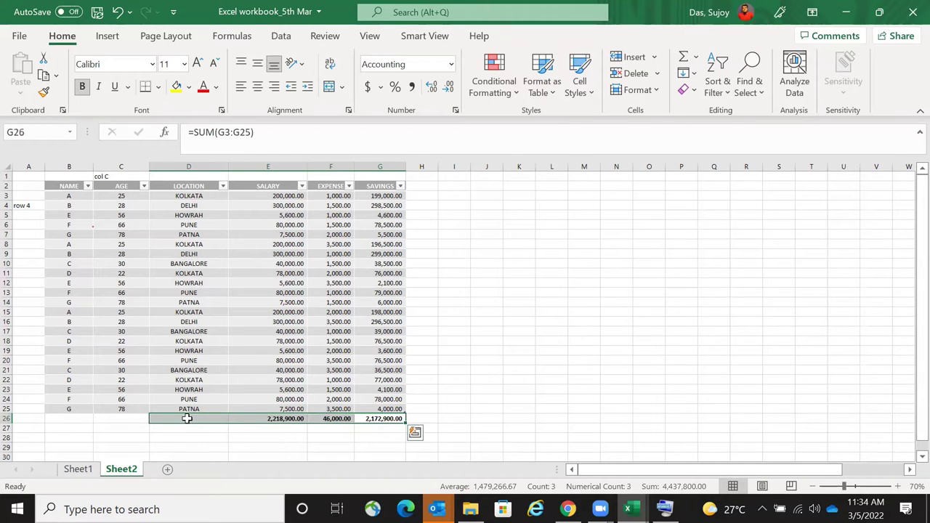
{"action": "left_click", "coordinate": [187, 419]}
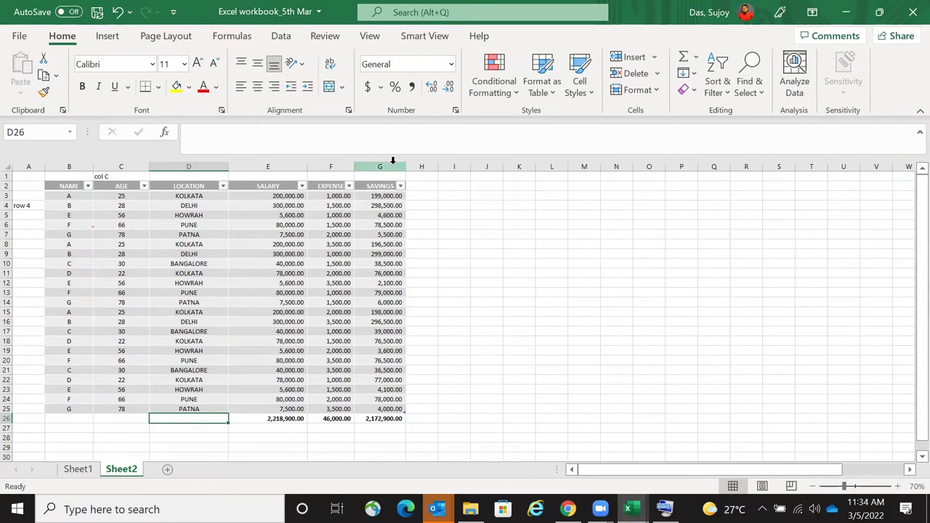
{"action": "left_click_drag", "start_coordinate": [393, 161], "coordinate": [91, 167]}
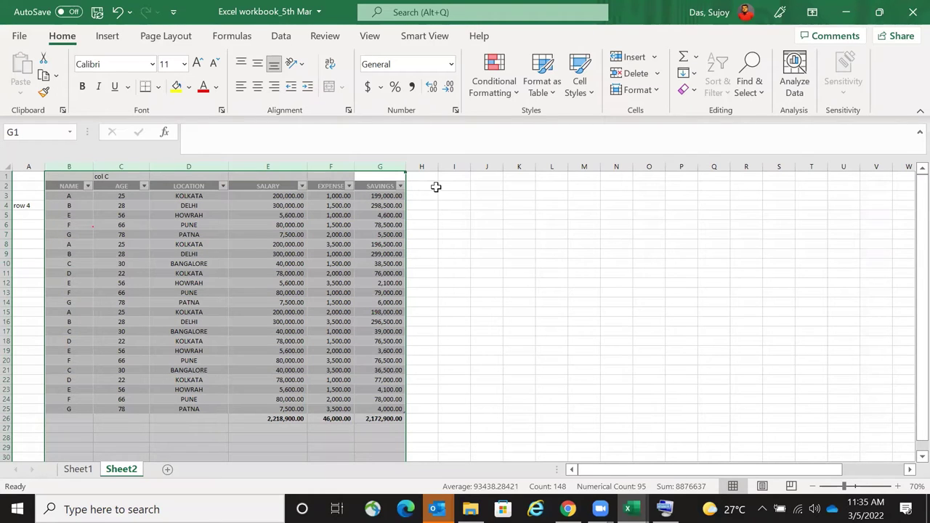
{"action": "left_click_drag", "start_coordinate": [438, 166], "coordinate": [510, 163]}
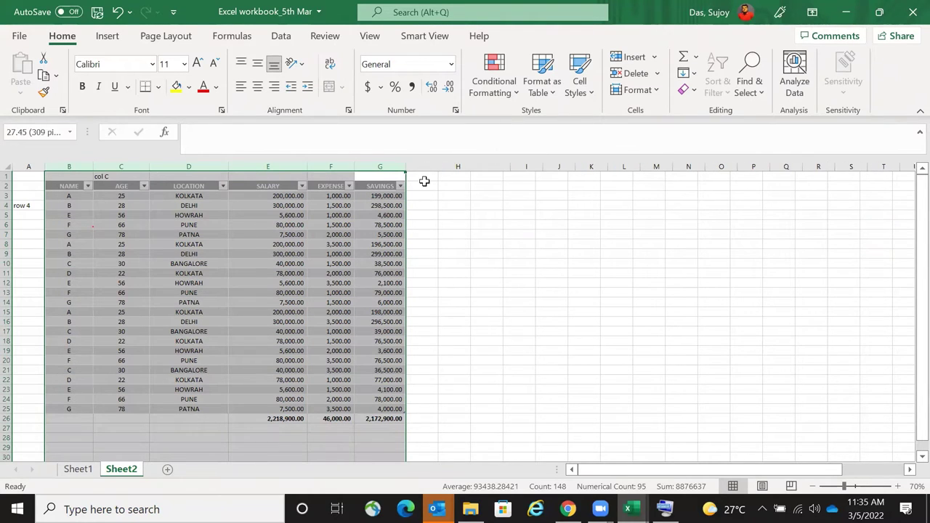
{"action": "left_click", "coordinate": [444, 186]}
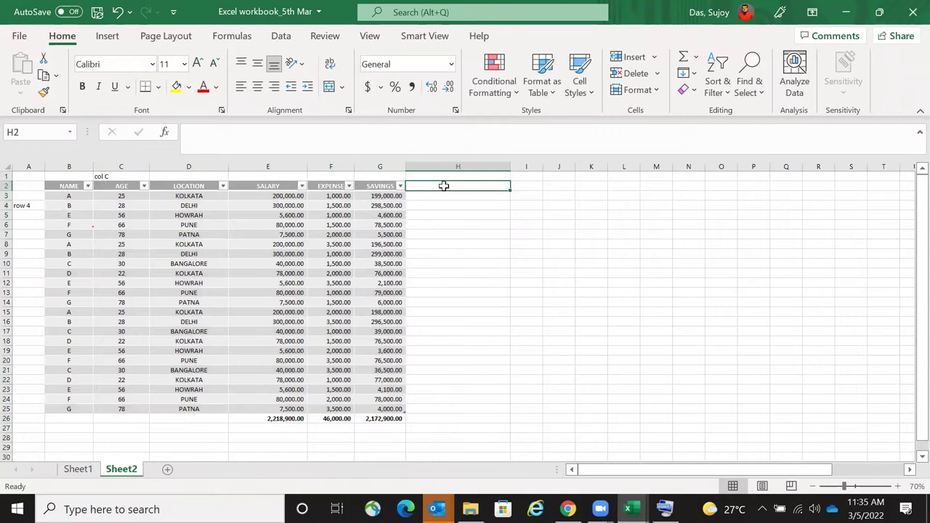
- Enter 'Percentage of savings over Salary' in H2 so the table expands into column H
{"action": "type", "text": "pec"}
{"action": "key", "text": "BackSpace"}
{"action": "key", "text": "BackSpace"}
{"action": "key", "text": "BackSpace"}
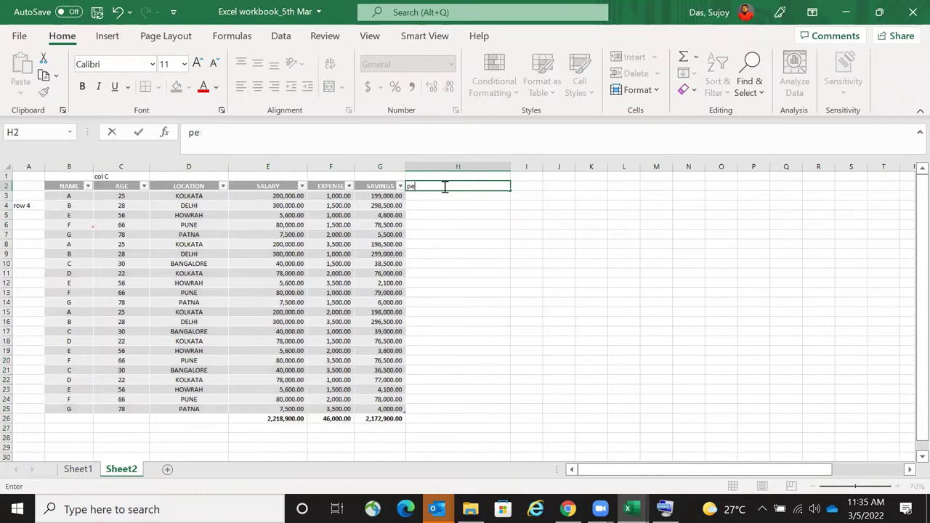
{"action": "type", "text": "Percentage"}
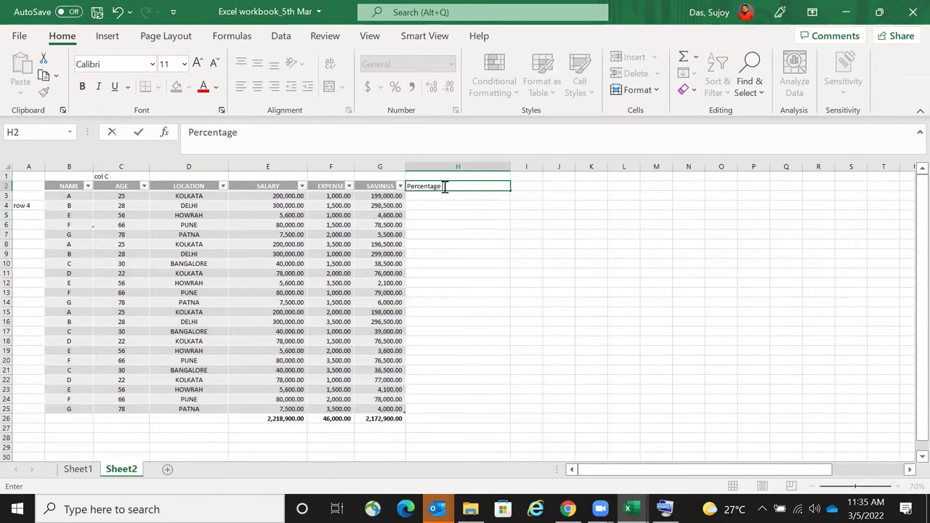
{"action": "type", "text": " of"}
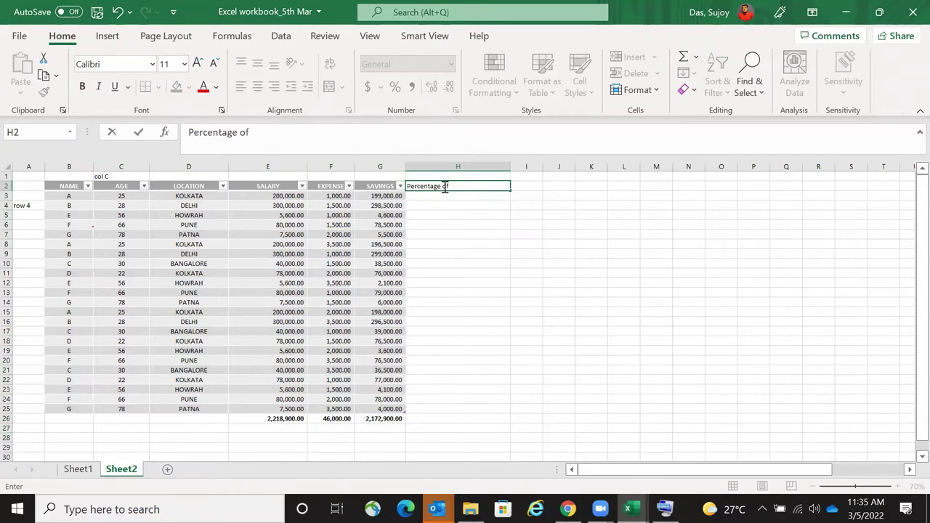
{"action": "type", "text": " savings"}
{"action": "key", "text": "BackSpace"}
{"action": "key", "text": "BackSpace"}
{"action": "key", "text": "BackSpace"}
{"action": "key", "text": "BackSpace"}
{"action": "key", "text": "BackSpace"}
{"action": "key", "text": "BackSpace"}
{"action": "type", "text": "savings over"}
{"action": "key", "text": "BackSpace"}
{"action": "key", "text": "BackSpace"}
{"action": "key", "text": "BackSpace"}
{"action": "type", "text": "ver Ex"}
{"action": "key", "text": "BackSpace"}
{"action": "key", "text": "BackSpace"}
{"action": "key", "text": "BackSpace"}
{"action": "type", "text": "Salary"}
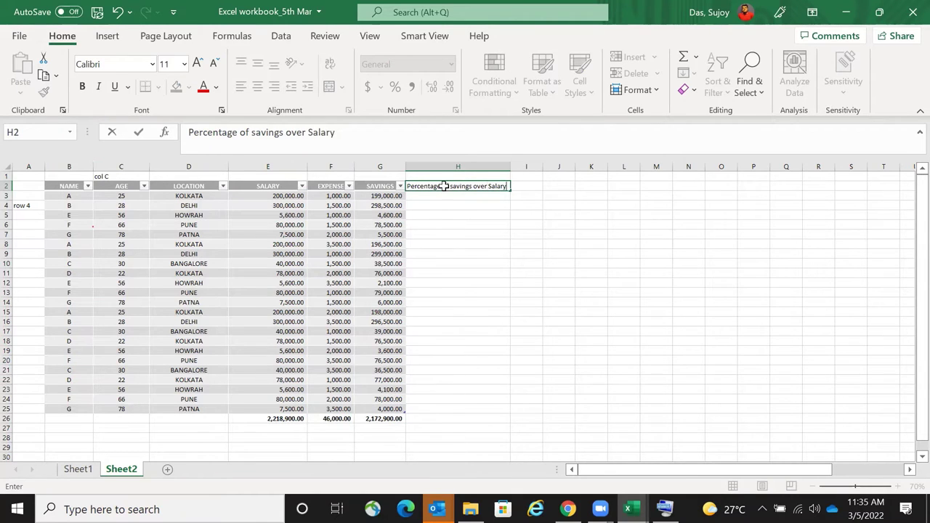
{"action": "key", "text": "Return"}
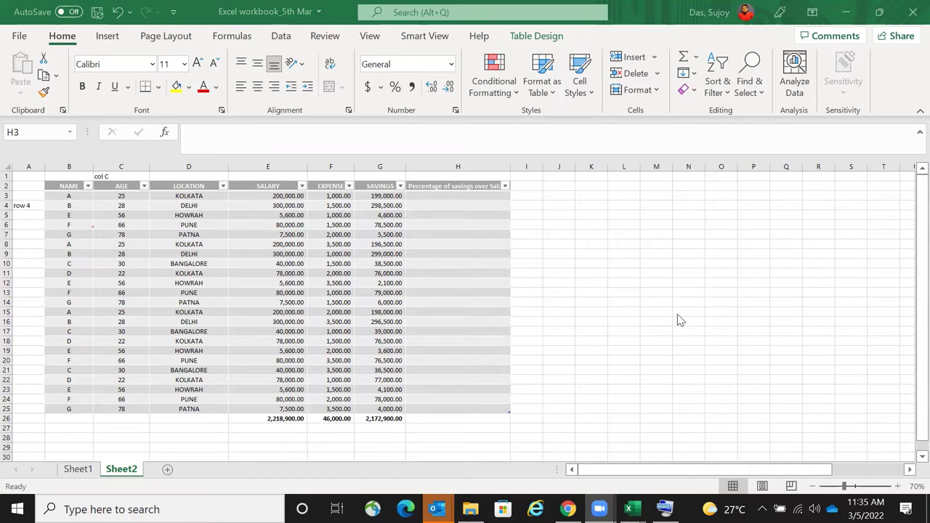
{"action": "left_click", "coordinate": [502, 157]}
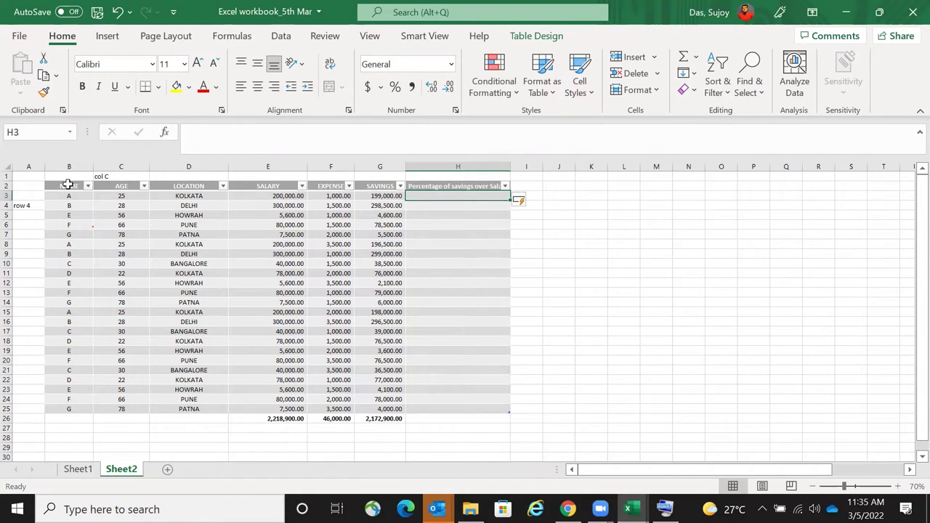
{"action": "left_click_drag", "start_coordinate": [67, 185], "coordinate": [509, 409]}
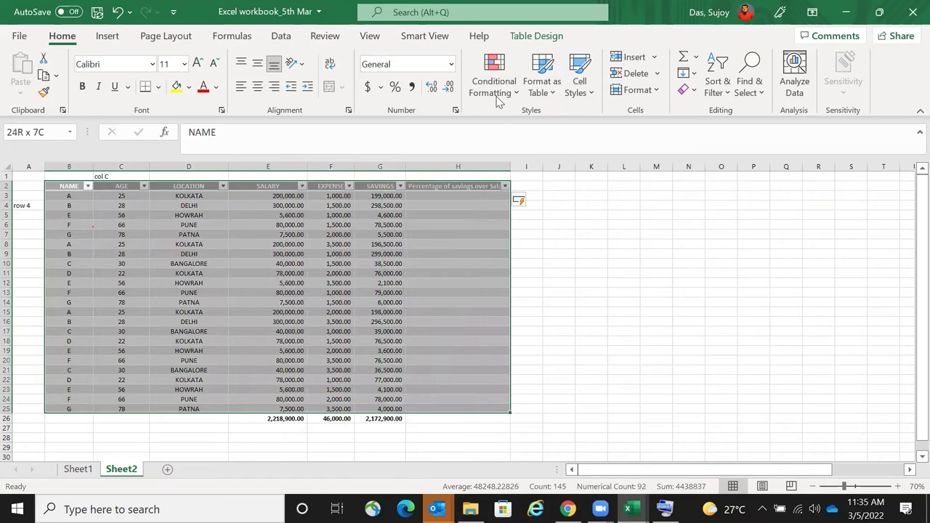
{"action": "left_click", "coordinate": [499, 95]}
{"action": "left_click", "coordinate": [540, 98]}
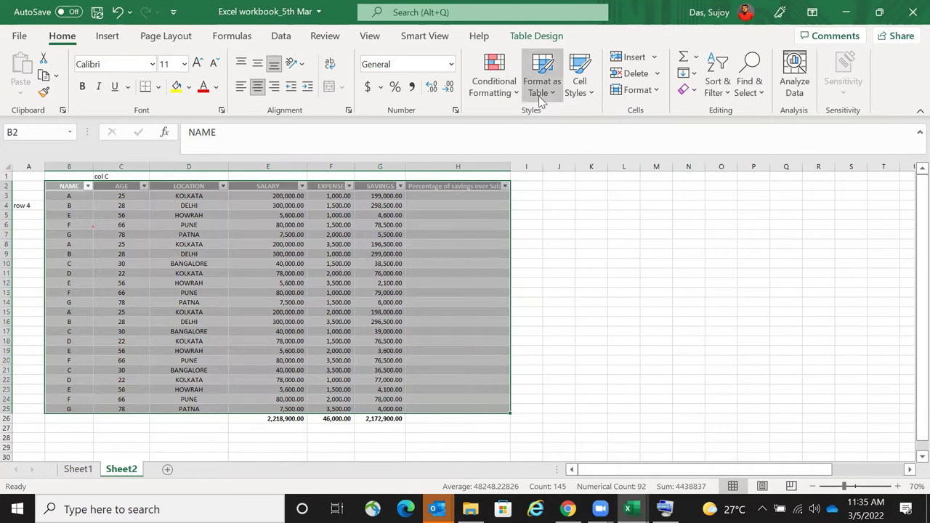
{"action": "left_click", "coordinate": [540, 98]}
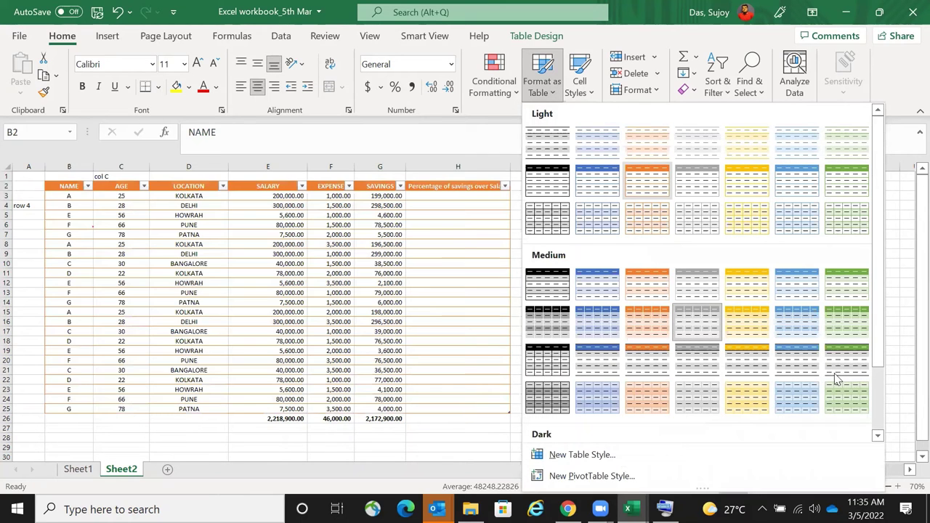
{"action": "scroll", "coordinate": [832, 377], "scroll_direction": "down", "scroll_amount": 2}
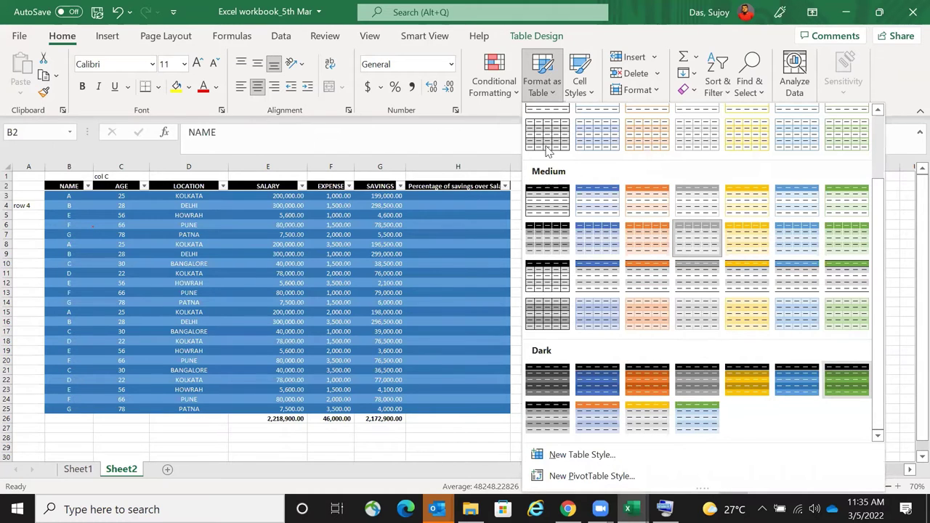
{"action": "scroll", "coordinate": [549, 149], "scroll_direction": "up", "scroll_amount": 2}
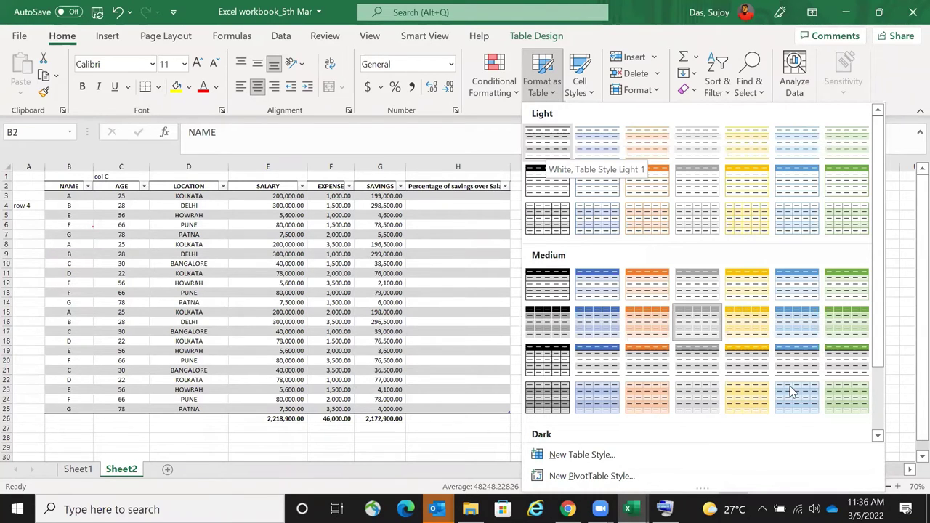
{"action": "scroll", "coordinate": [789, 390], "scroll_direction": "down", "scroll_amount": 2}
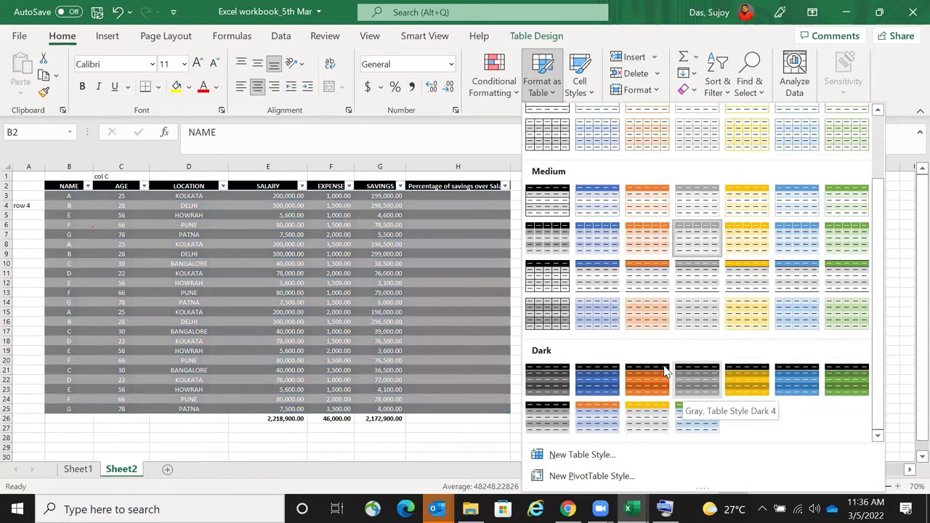
{"action": "scroll", "coordinate": [665, 367], "scroll_direction": "up", "scroll_amount": 2}
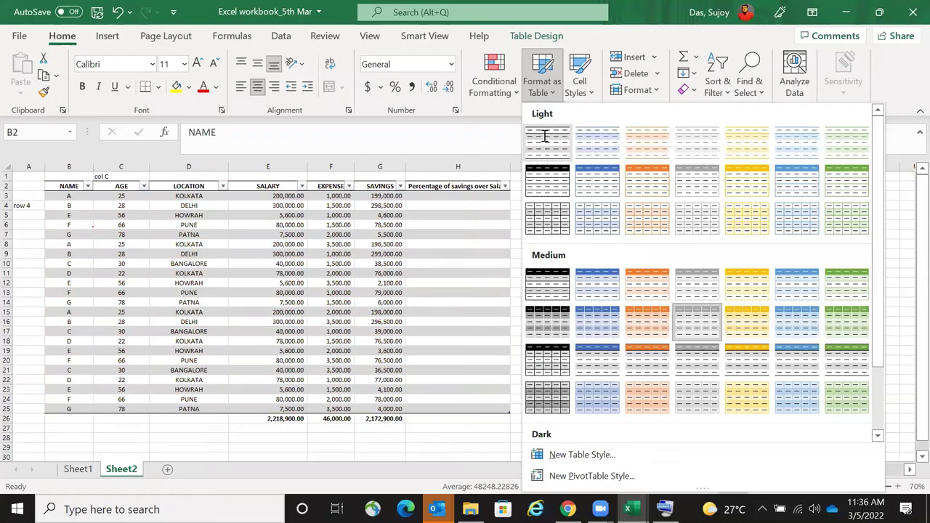
{"action": "key", "text": "Escape"}
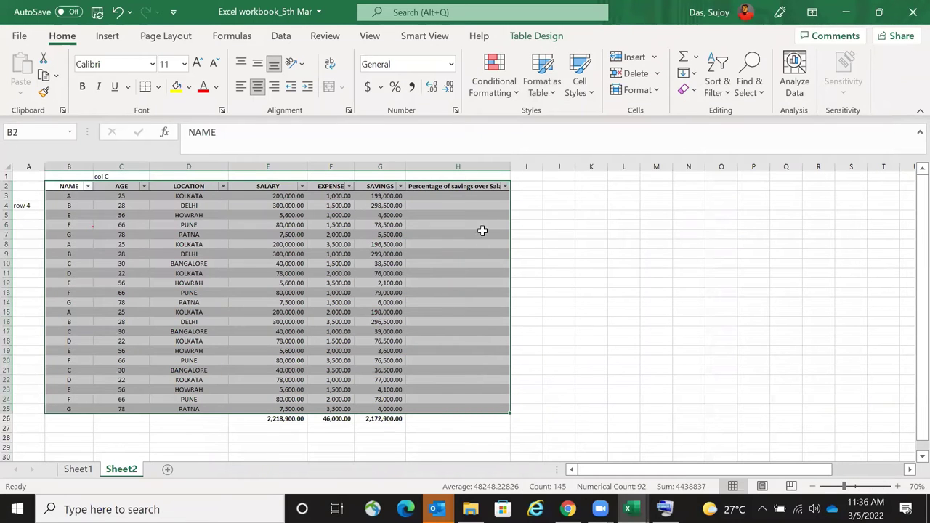
{"action": "left_click", "coordinate": [488, 195]}
- Widen column H so its full heading is visible
{"action": "left_click", "coordinate": [511, 166]}
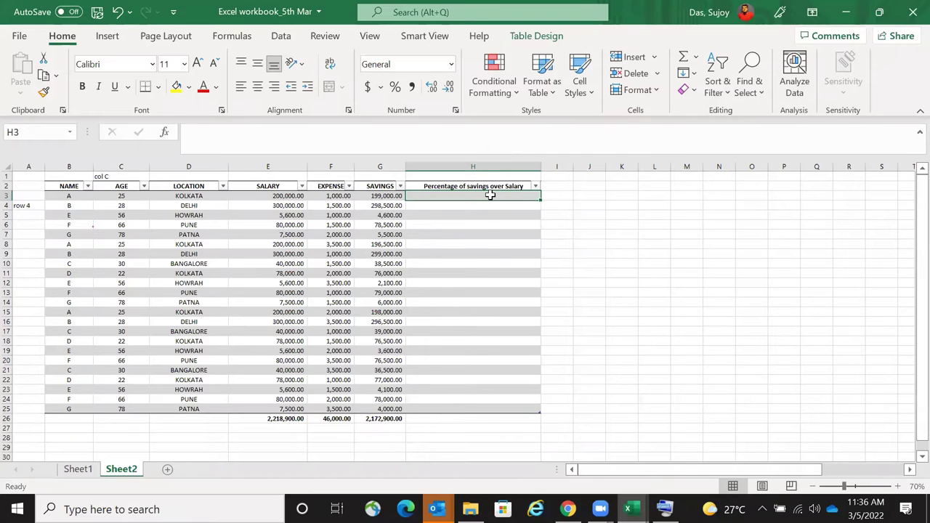
{"action": "key", "text": "Up"}
{"action": "key", "text": "Down"}
{"action": "left_click_drag", "start_coordinate": [490, 195], "coordinate": [491, 194]}
- Capitalise the H2 heading to read 'Percentage of Savings over Salary'
{"action": "key", "text": "Up"}
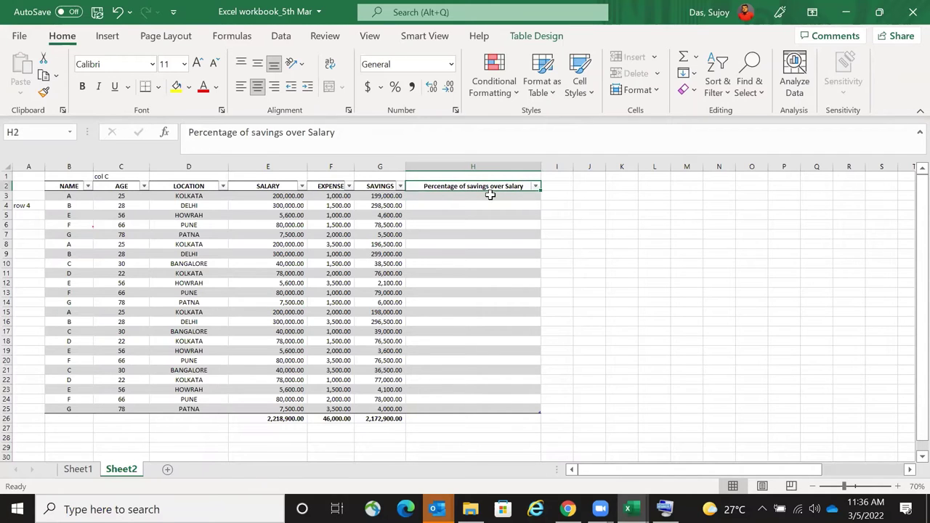
{"action": "key", "text": "F2"}
{"action": "left_click", "coordinate": [490, 194]}
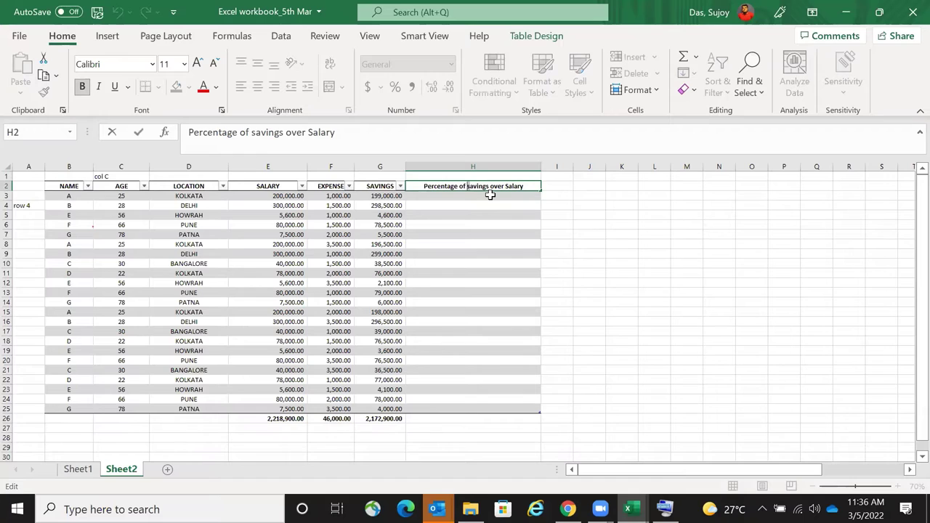
{"action": "key", "text": "Delete"}
{"action": "type", "text": "S"}
{"action": "key", "text": "Return"}
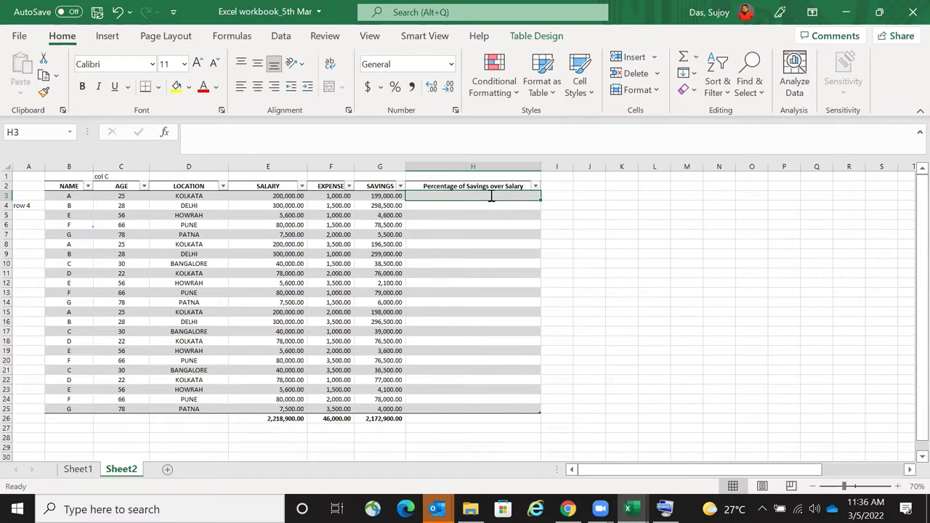
{"action": "type", "text": "="}
{"action": "key", "text": "Left"}
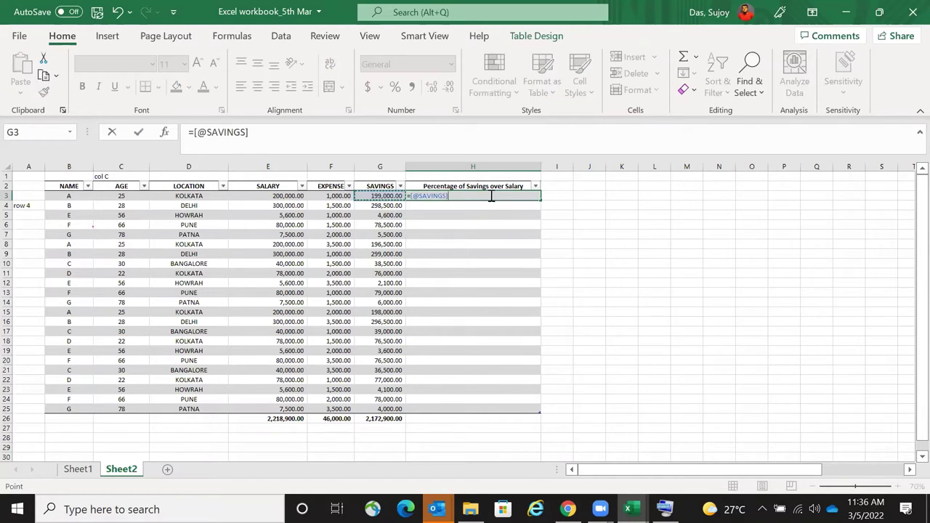
{"action": "key", "text": "Escape"}
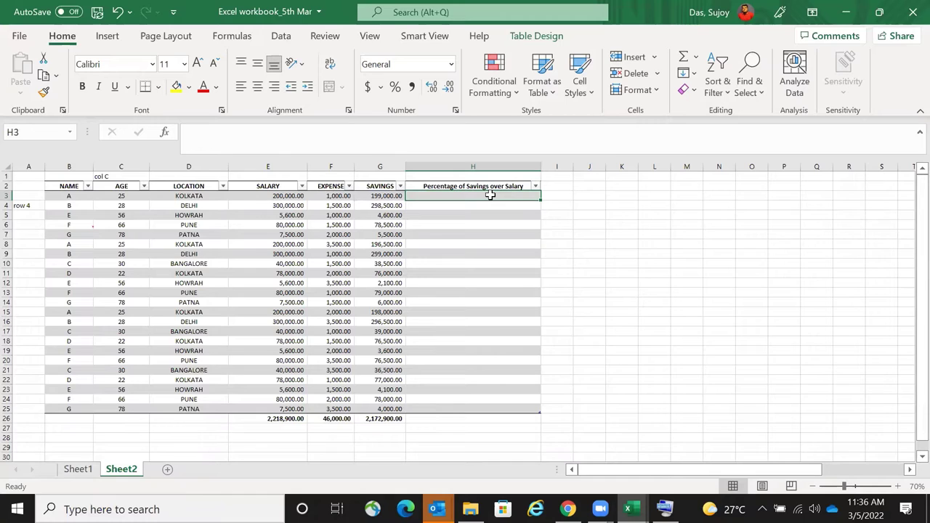
{"action": "type", "text": "="}
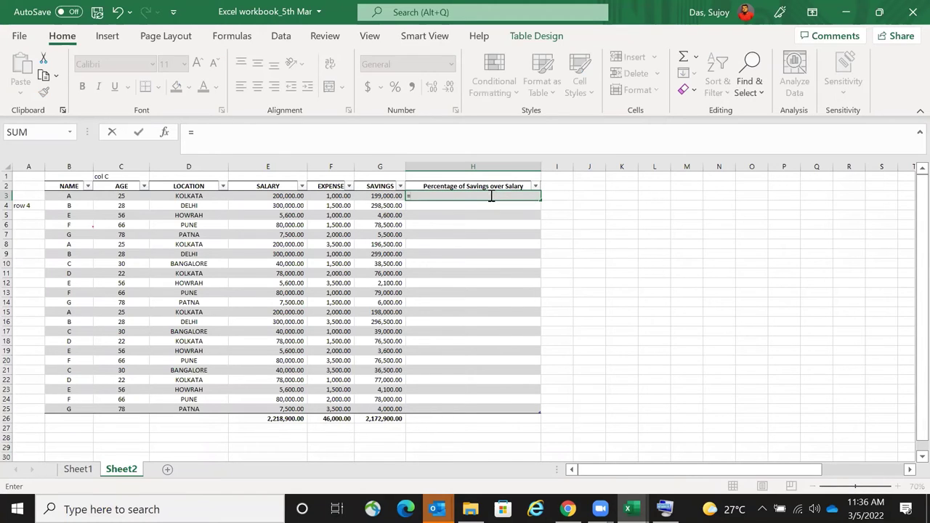
{"action": "left_click", "coordinate": [384, 196]}
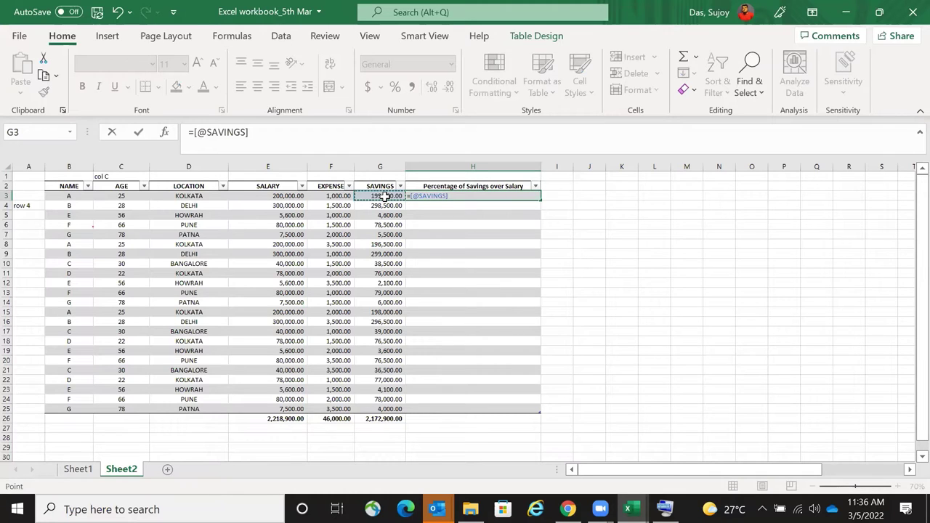
{"action": "type", "text": "/"}
{"action": "left_click", "coordinate": [289, 196]}
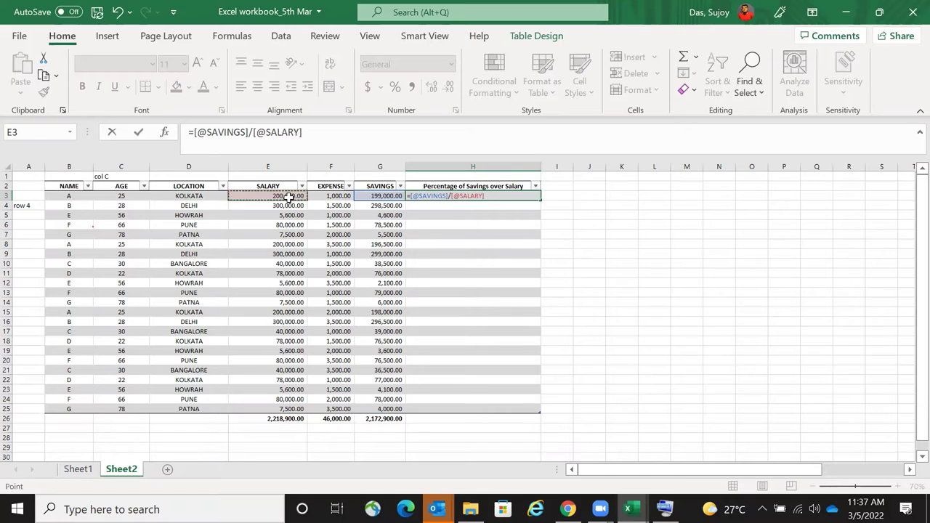
{"action": "key", "text": "Return"}
{"action": "key", "text": "Up"}
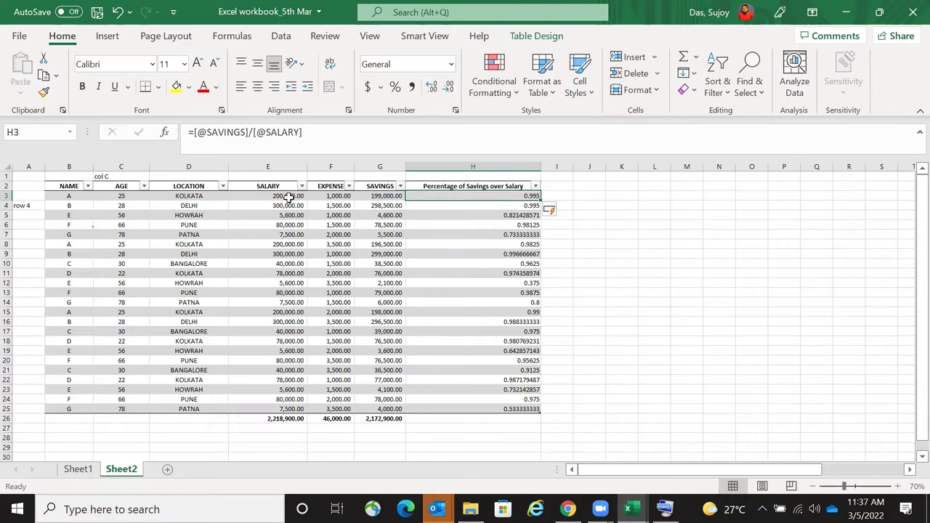
{"action": "key", "text": "ctrl+shift+Down"}
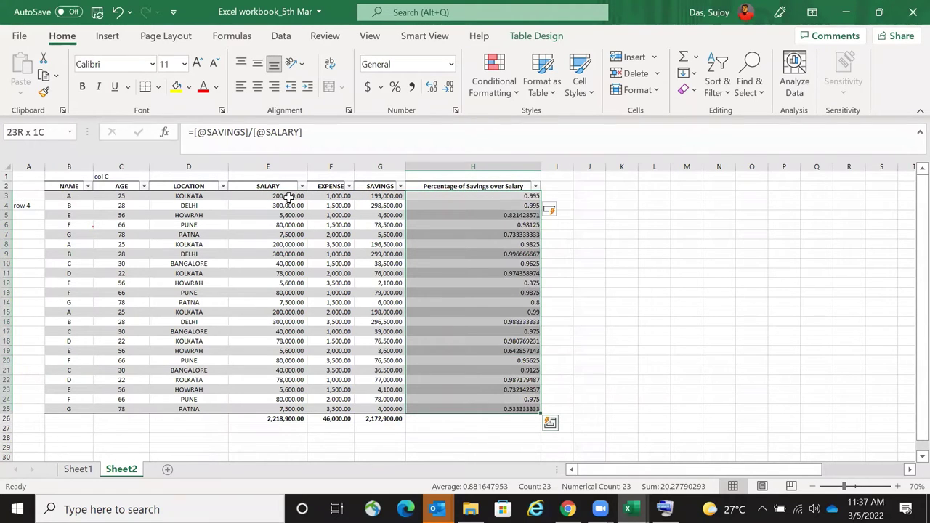
{"action": "left_click", "coordinate": [599, 187]}
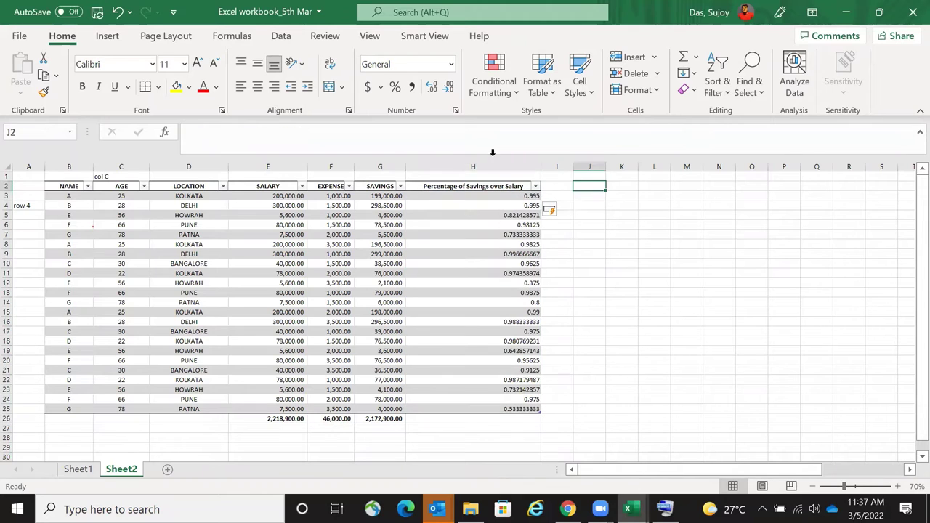
- Narrow column H and format its ratios as percentages with two decimals
{"action": "left_click_drag", "start_coordinate": [542, 166], "coordinate": [459, 174]}
{"action": "left_click_drag", "start_coordinate": [419, 197], "coordinate": [422, 408]}
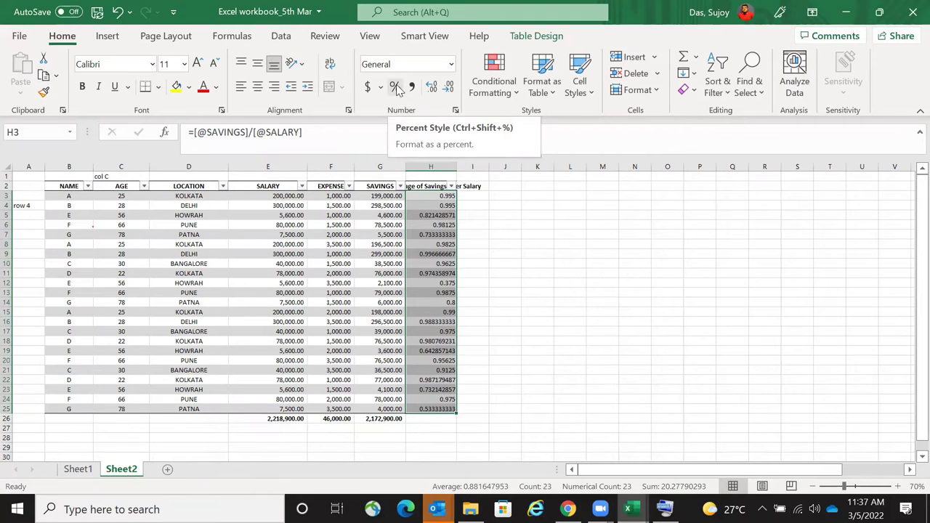
{"action": "left_click", "coordinate": [396, 87]}
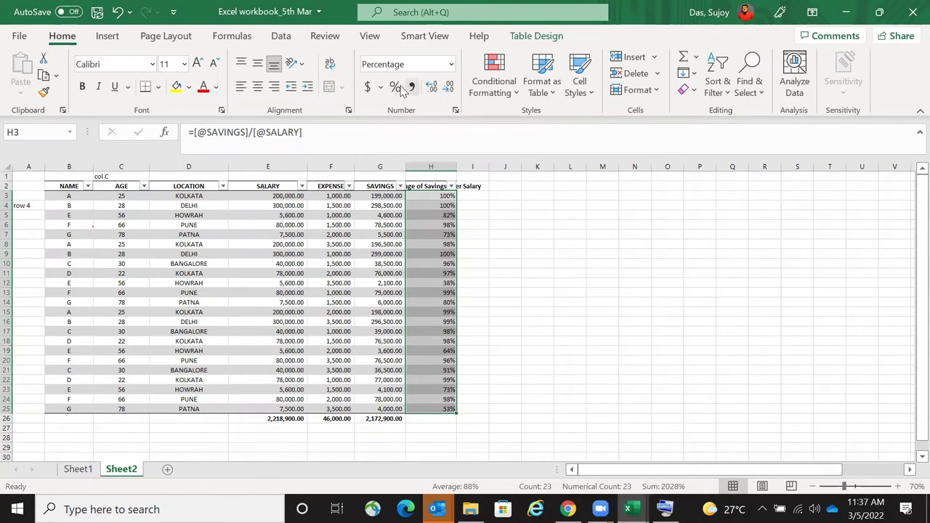
{"action": "left_click", "coordinate": [431, 86]}
{"action": "left_click", "coordinate": [432, 87]}
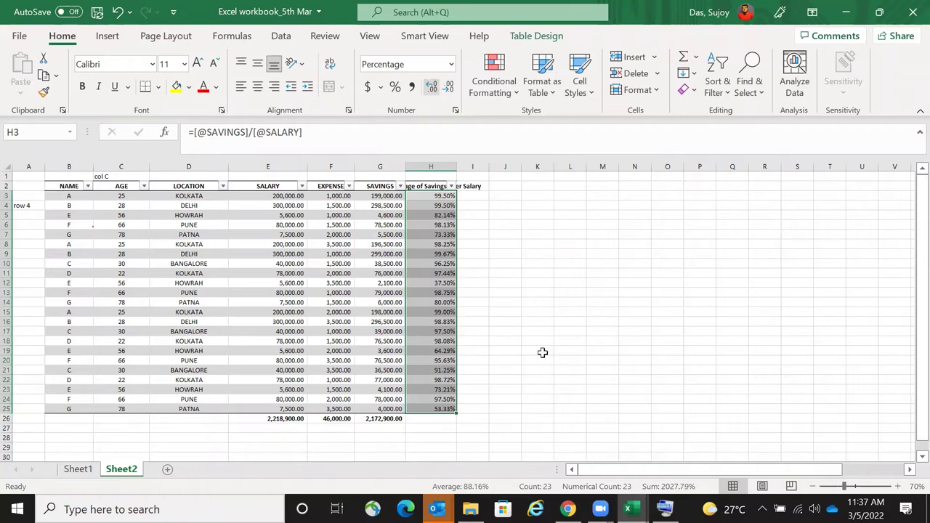
{"action": "left_click", "coordinate": [542, 357]}
- Undo the percentage formatting and delete column H from the table
{"action": "key", "text": "ctrl+z"}
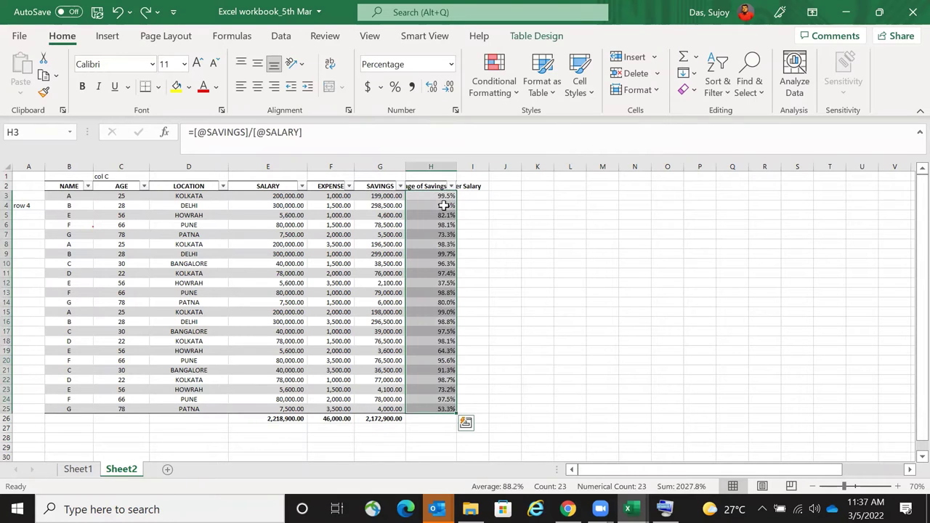
{"action": "key", "text": "ctrl+z"}
{"action": "key", "text": "ctrl+z"}
{"action": "key", "text": "ctrl+z"}
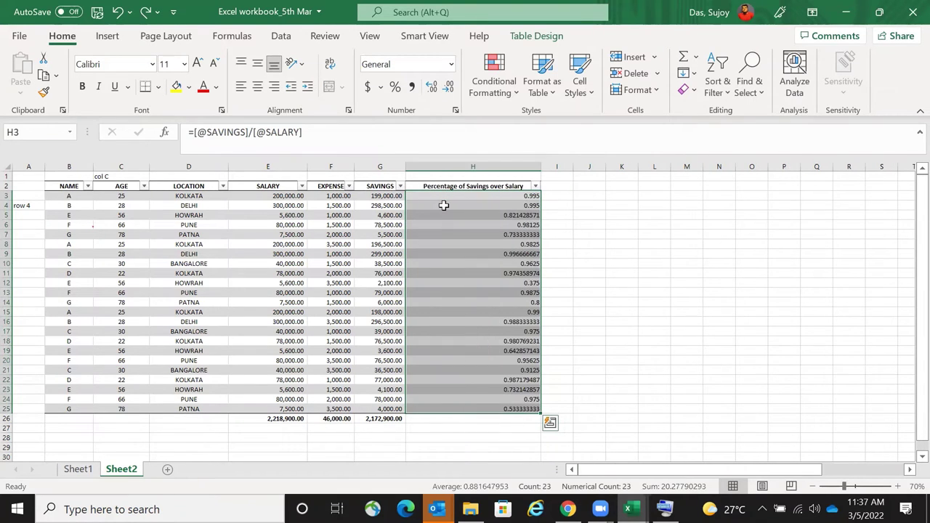
{"action": "left_click", "coordinate": [500, 165]}
{"action": "key", "text": "ctrl+minus"}
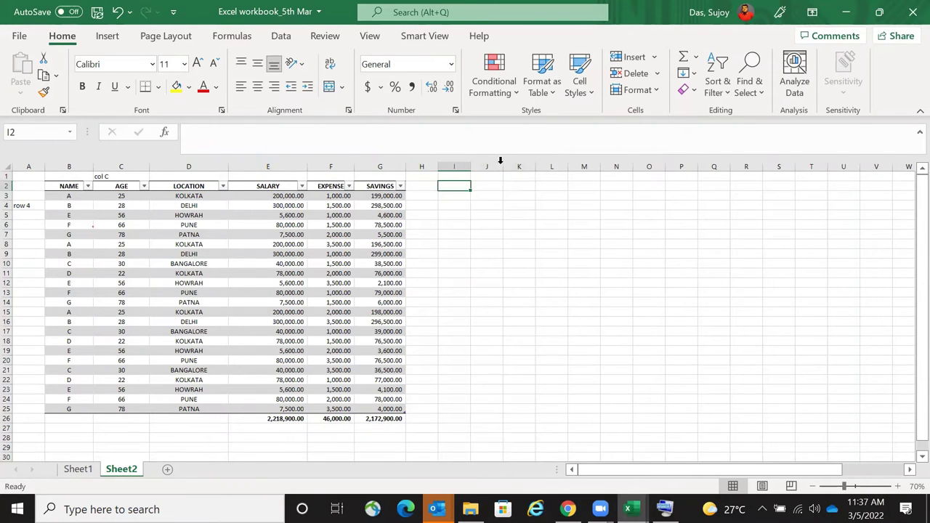
{"action": "type", "text": "Percentage"}
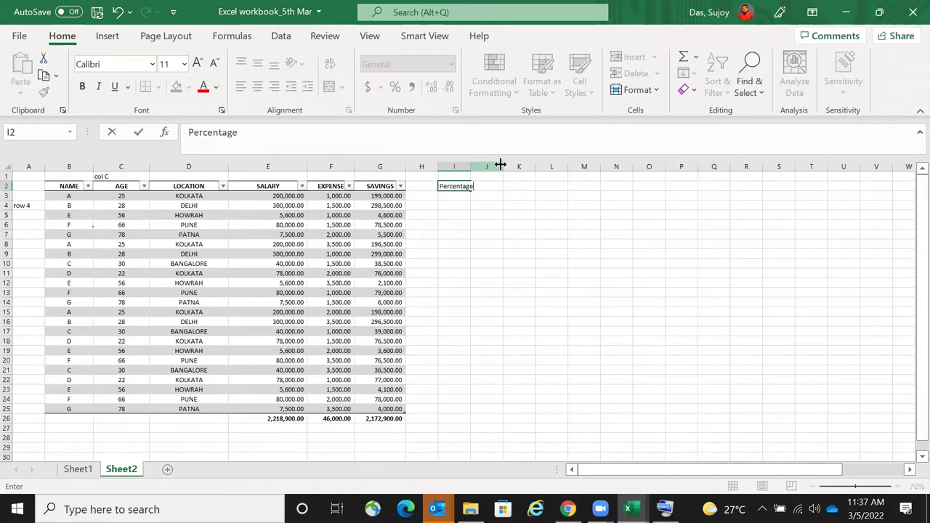
{"action": "key", "text": "Return"}
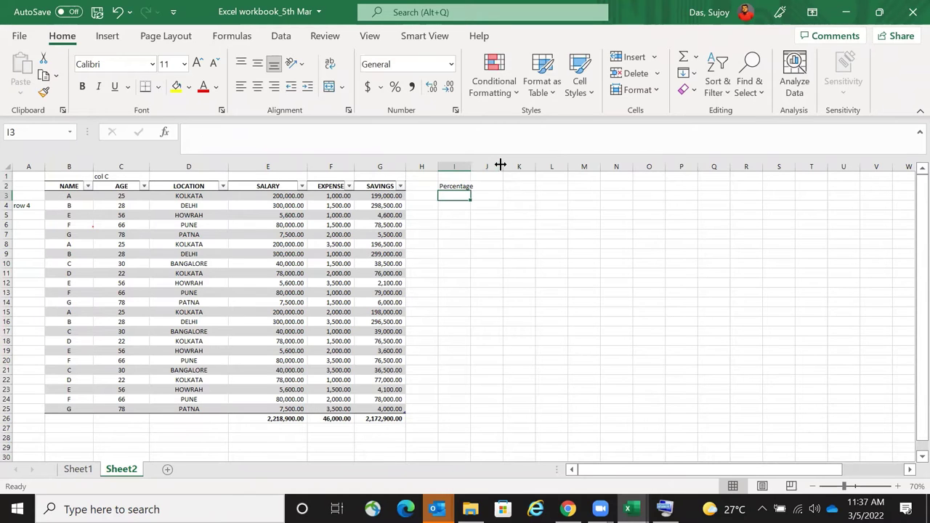
{"action": "double_click", "coordinate": [474, 168]}
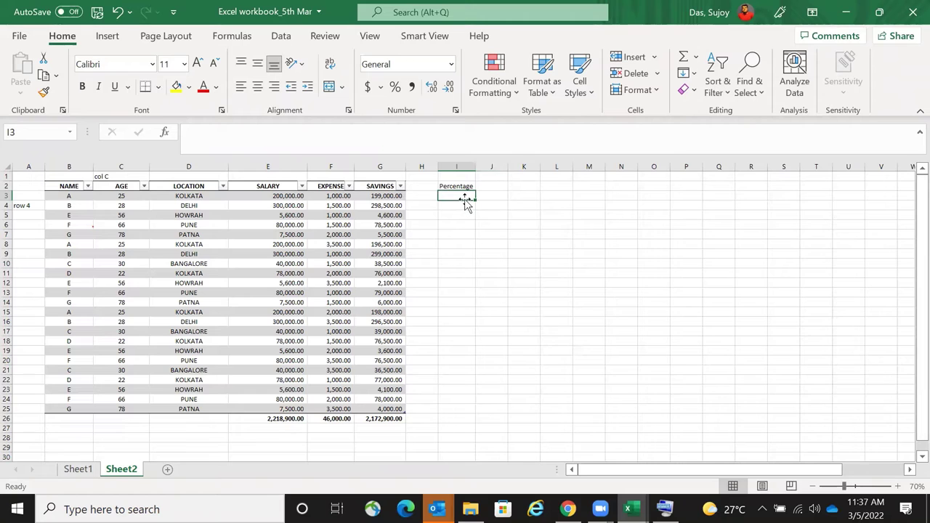
{"action": "type", "text": "="}
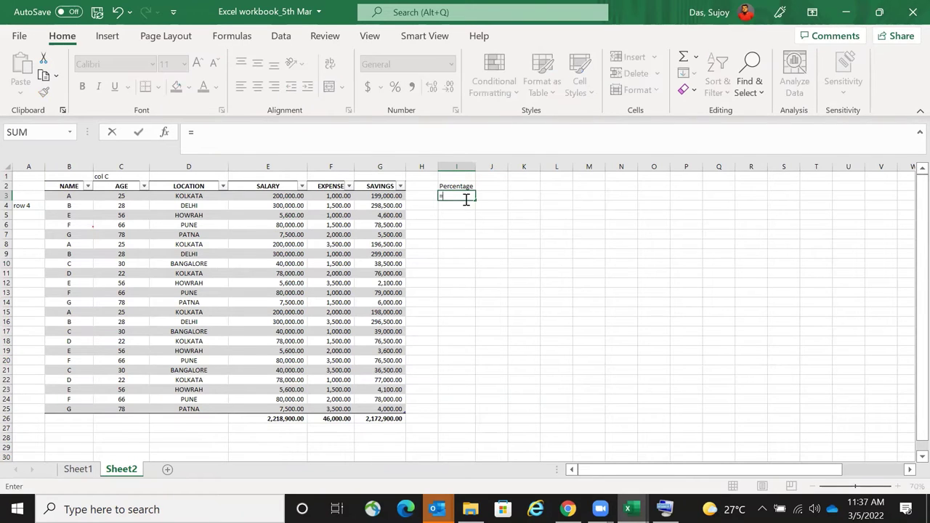
{"action": "left_click", "coordinate": [391, 196]}
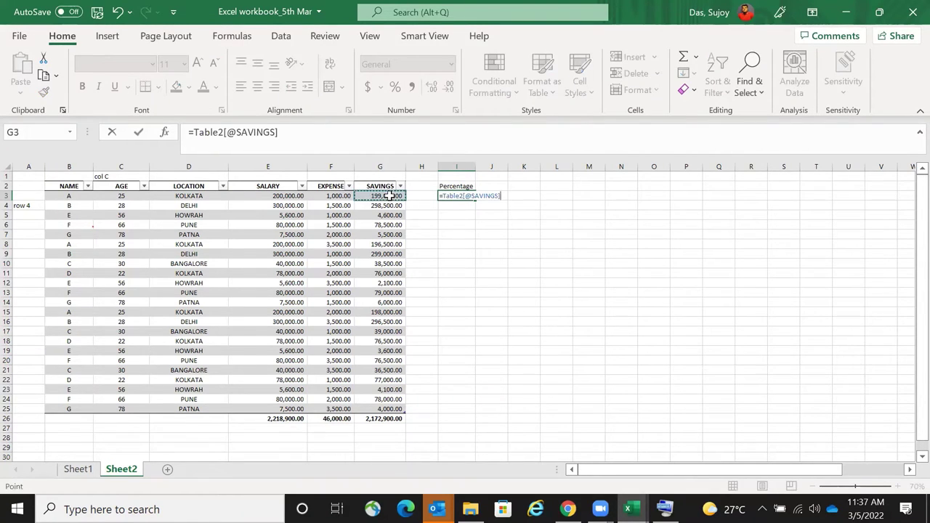
{"action": "type", "text": "/"}
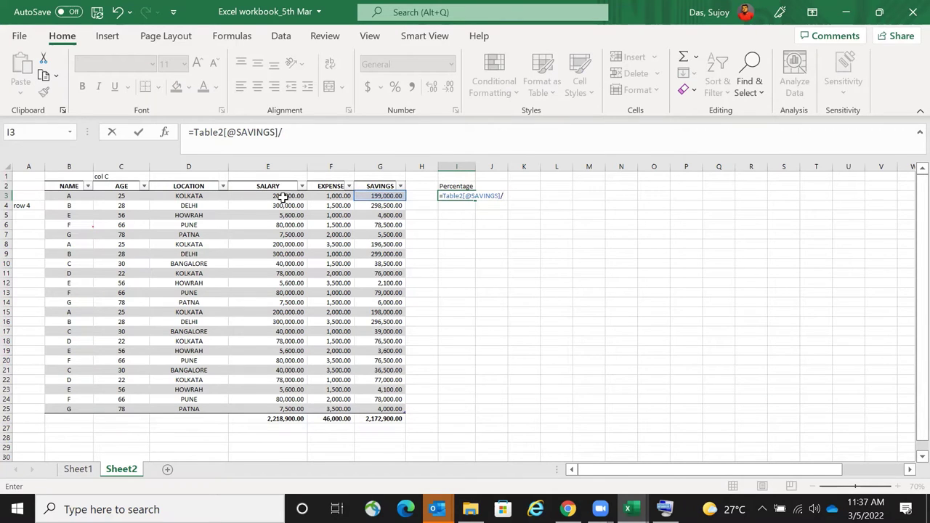
{"action": "key", "text": "BackSpace"}
{"action": "left_click", "coordinate": [290, 193]}
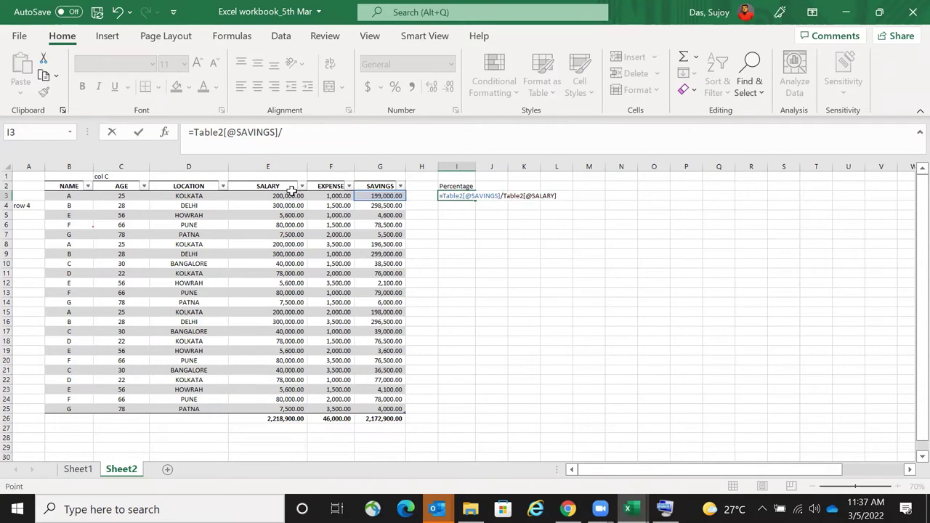
{"action": "key", "text": "ctrl+Return"}
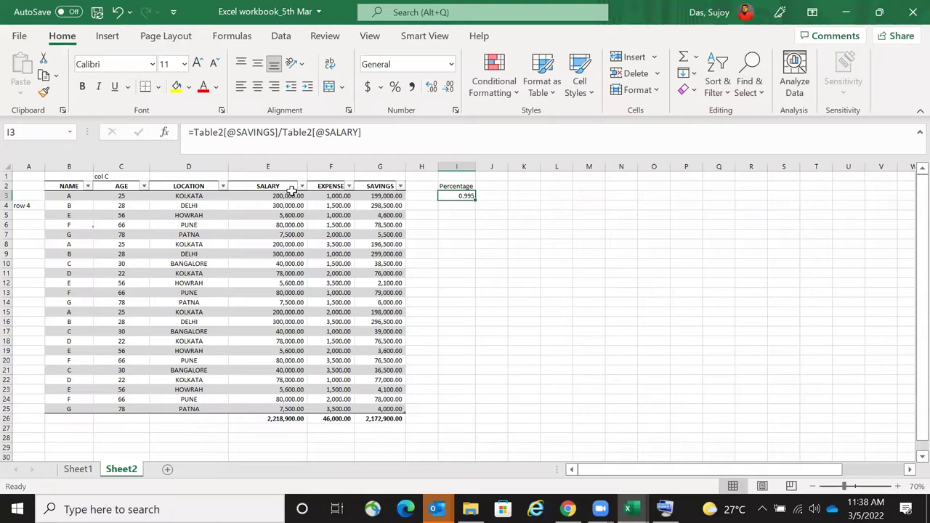
- Format I3 as a two-decimal percentage reading 99.50% and copy it
{"action": "left_click", "coordinate": [395, 86]}
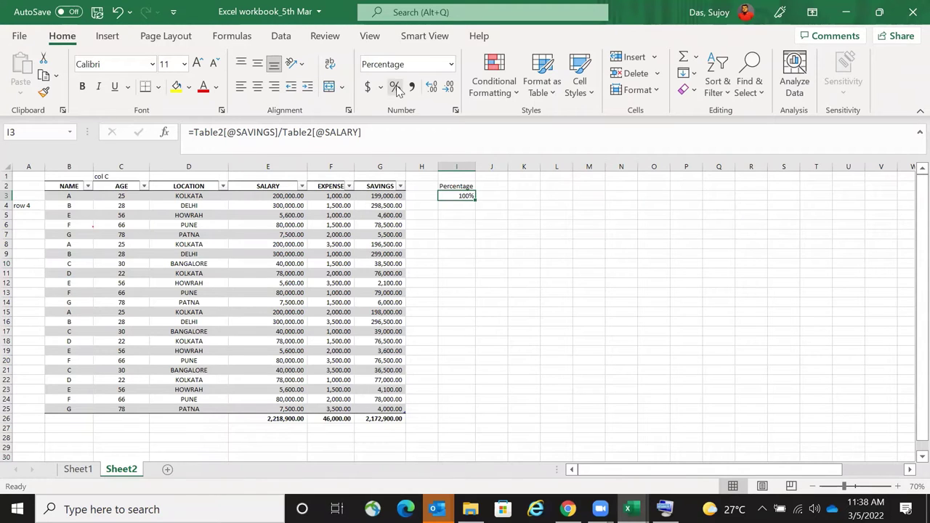
{"action": "left_click", "coordinate": [432, 88]}
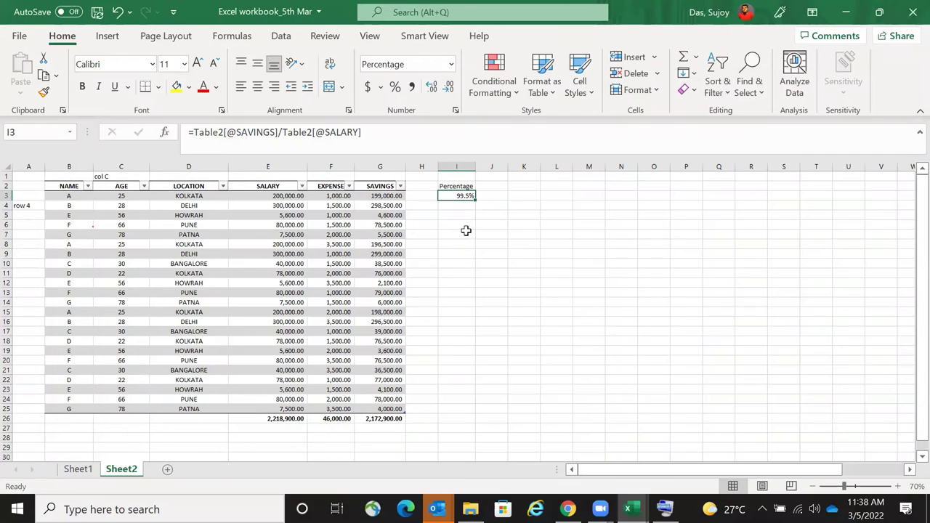
{"action": "left_click", "coordinate": [450, 88]}
{"action": "left_click", "coordinate": [431, 88]}
{"action": "left_click", "coordinate": [432, 89]}
{"action": "key", "text": "ctrl+c"}
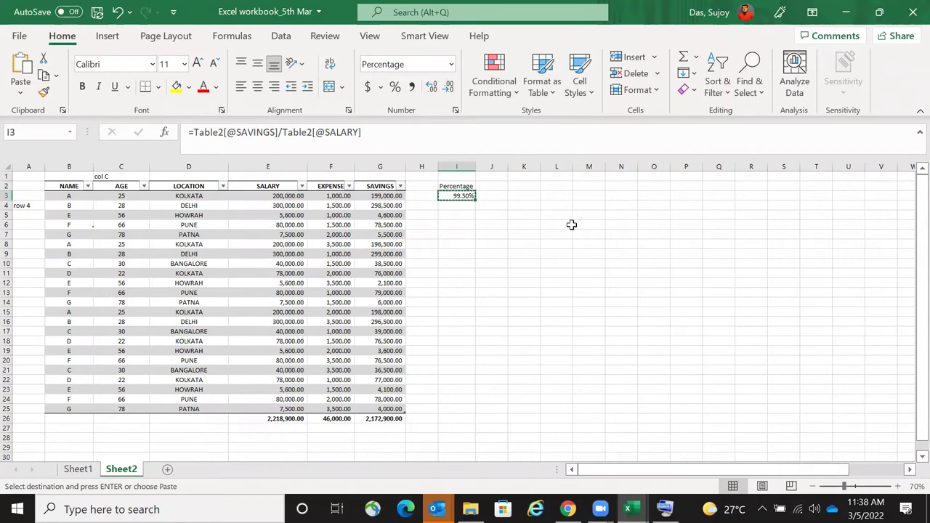
{"action": "key", "text": "Escape"}
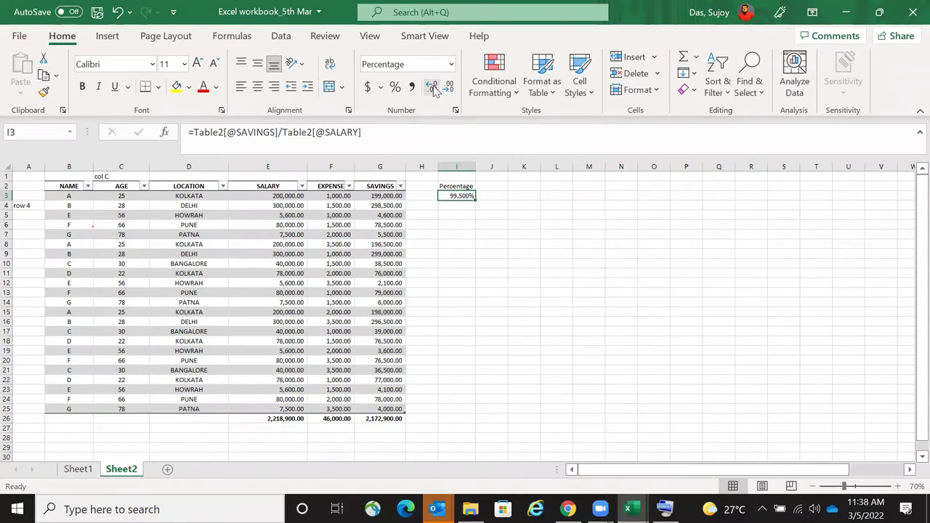
{"action": "left_click", "coordinate": [432, 89]}
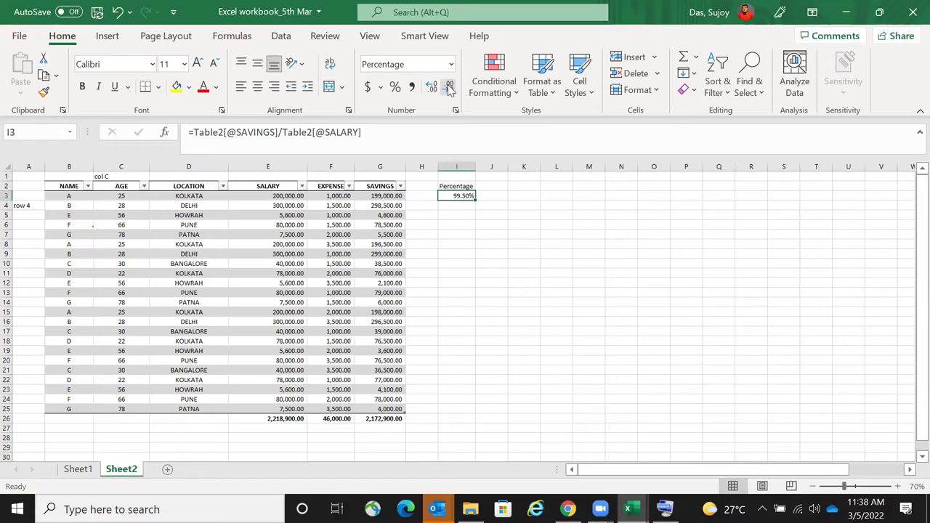
{"action": "key", "text": "ctrl+c"}
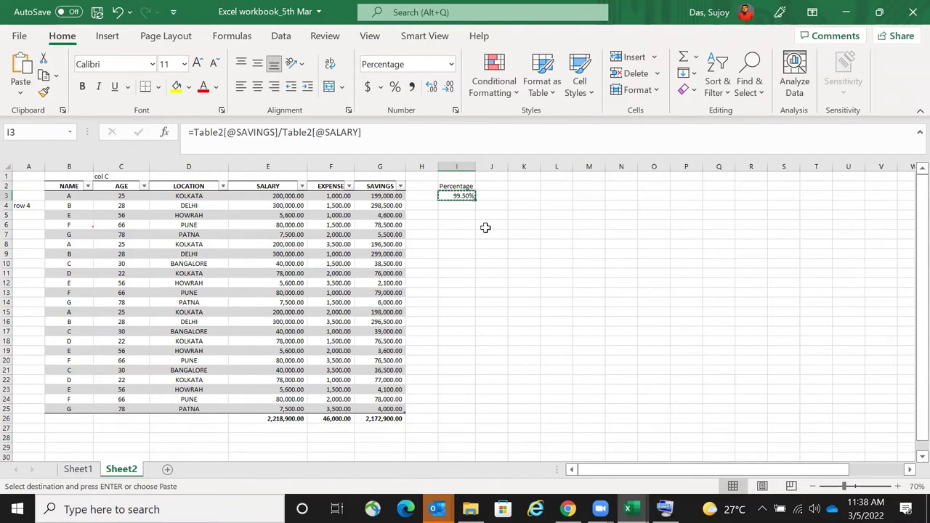
- Paste the I3 percentage formula into I4:I25
{"action": "right_click", "coordinate": [451, 196]}
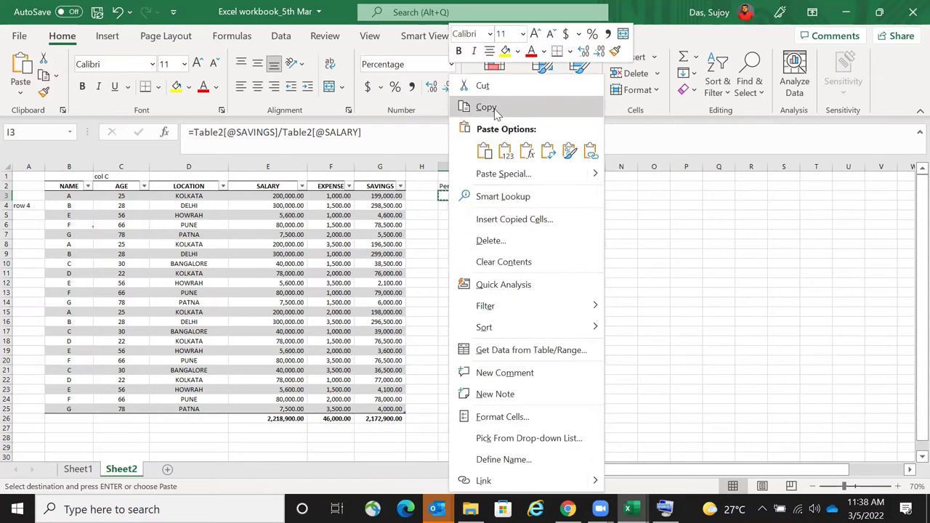
{"action": "left_click", "coordinate": [485, 108]}
{"action": "left_click_drag", "start_coordinate": [462, 205], "coordinate": [455, 408]}
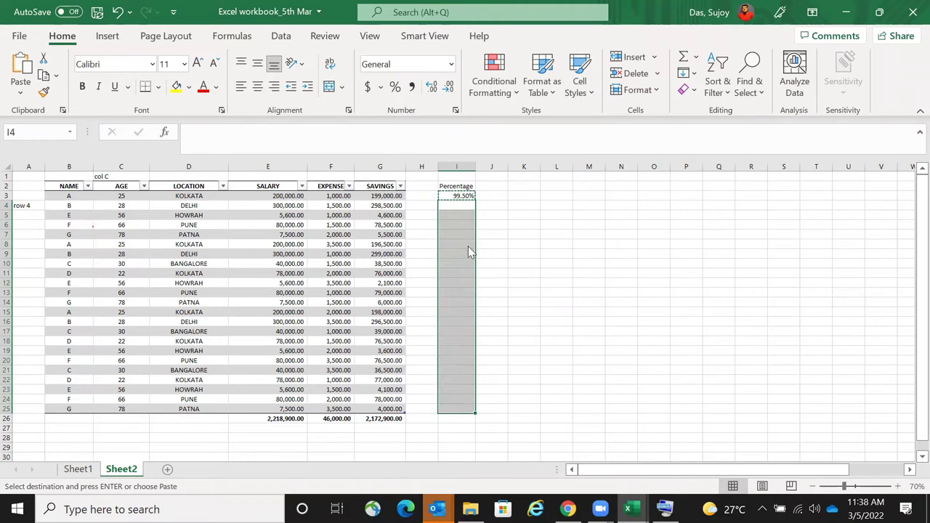
{"action": "right_click", "coordinate": [469, 251]}
{"action": "left_click", "coordinate": [505, 152]}
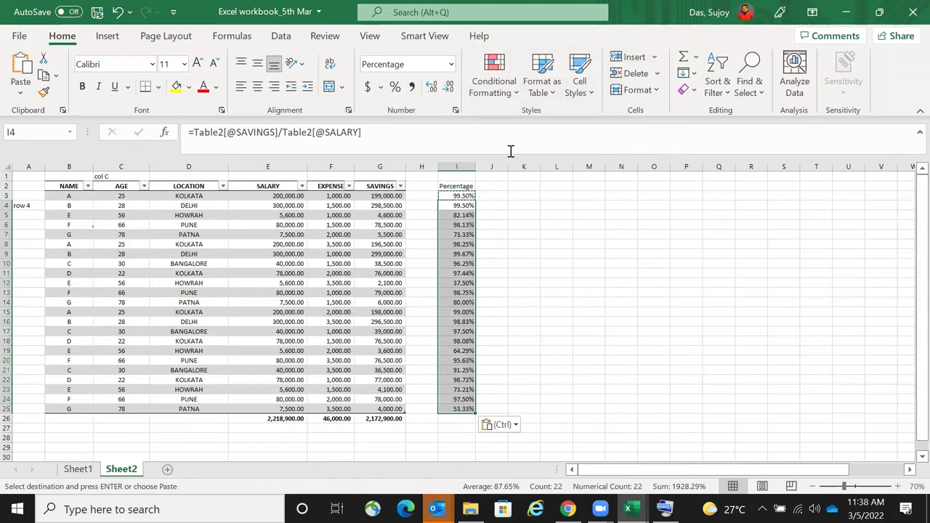
{"action": "left_click", "coordinate": [530, 341]}
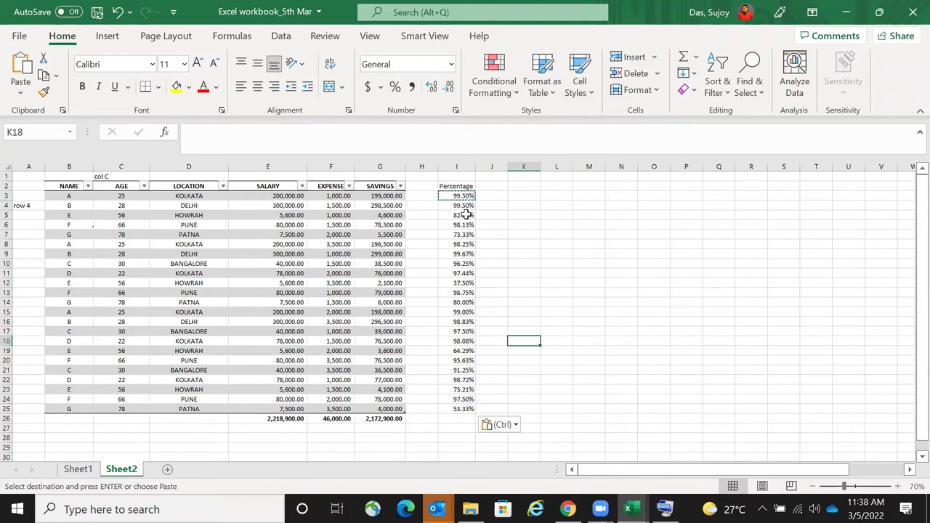
{"action": "key", "text": "Escape"}
- Check the pasted formulas in I4 through I12 and review the column to row 25
{"action": "double_click", "coordinate": [471, 206]}
{"action": "key", "text": "Return"}
{"action": "key", "text": "F2"}
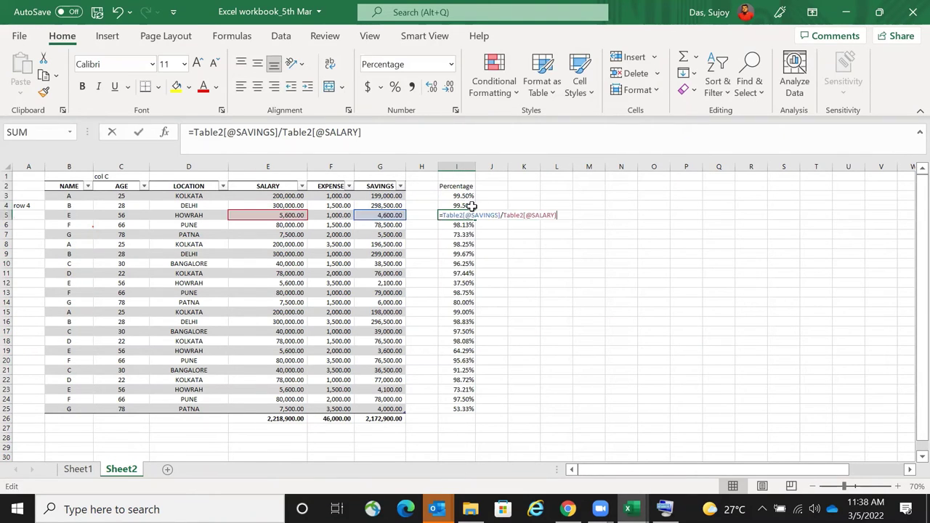
{"action": "key", "text": "Return"}
{"action": "key", "text": "F2"}
{"action": "key", "text": "Return"}
{"action": "key", "text": "F2"}
{"action": "key", "text": "Return"}
{"action": "key", "text": "F2"}
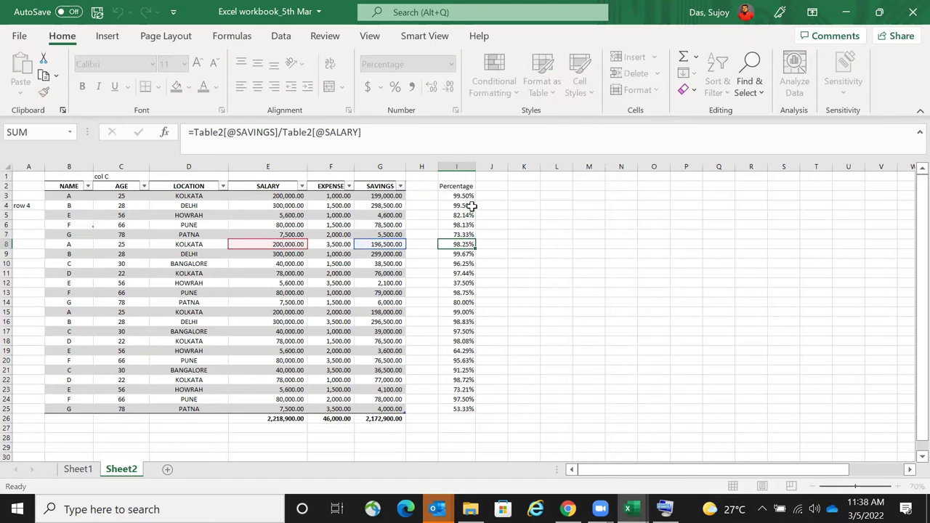
{"action": "key", "text": "Return"}
{"action": "key", "text": "F2"}
{"action": "key", "text": "Return"}
{"action": "key", "text": "F2"}
{"action": "key", "text": "Return"}
{"action": "key", "text": "F2"}
{"action": "key", "text": "Return"}
{"action": "key", "text": "F2"}
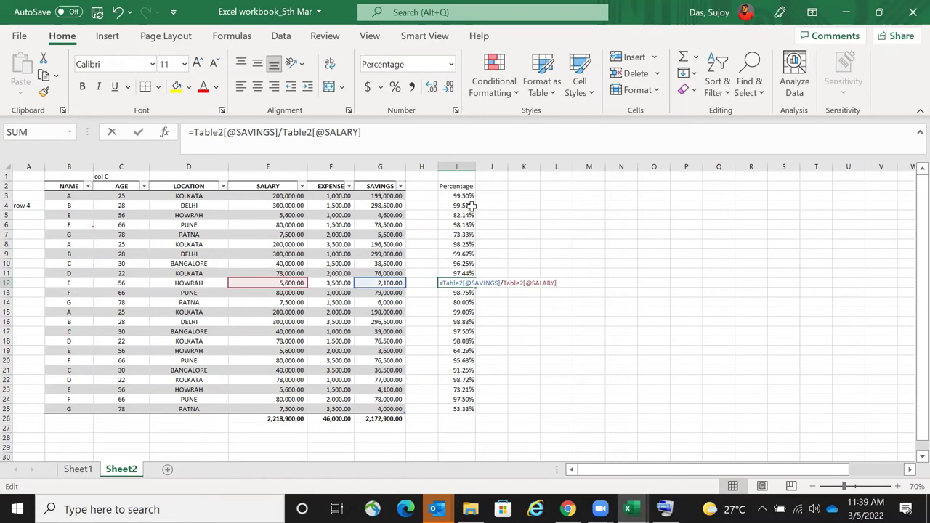
{"action": "key", "text": "Return"}
{"action": "key", "text": "F2"}
{"action": "key", "text": "Return"}
{"action": "key", "text": "Return"}
{"action": "key", "text": "Return"}
{"action": "key", "text": "Return"}
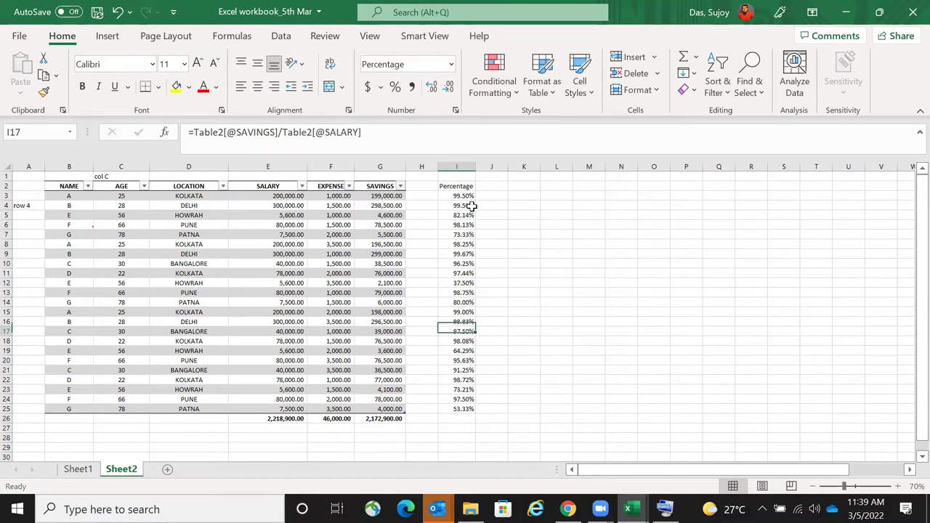
{"action": "key", "text": "ctrl+Down"}
{"action": "key", "text": "Down"}
{"action": "key", "text": "Up"}
{"action": "key", "text": "Up"}
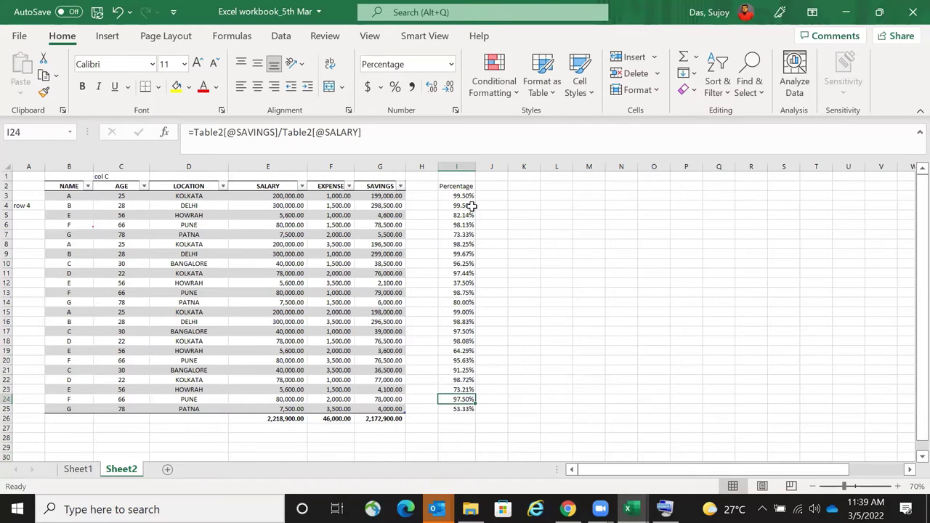
- Change the first EXPENSE in F3 to 20000 and check I3's recalculated percentage
{"action": "key", "text": "ctrl+Up"}
{"action": "key", "text": "Down"}
{"action": "key", "text": "Left"}
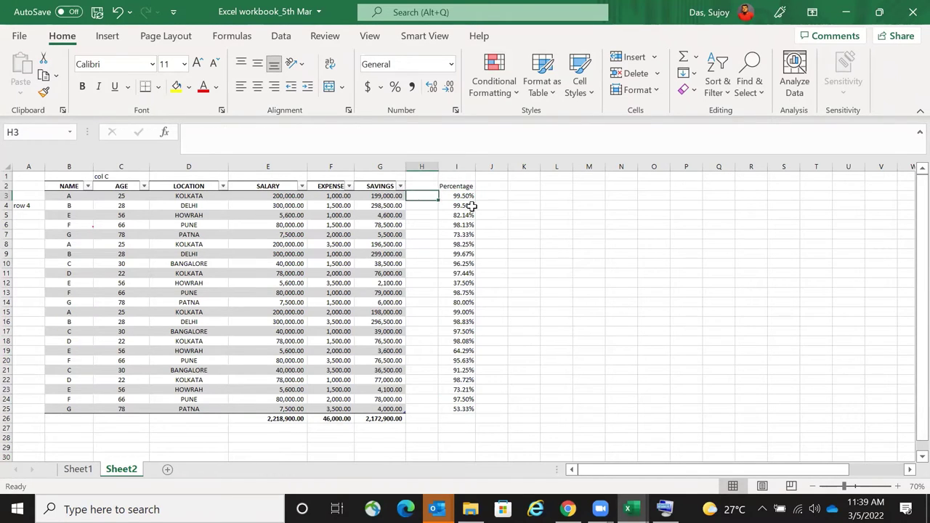
{"action": "key", "text": "Left"}
{"action": "key", "text": "Left"}
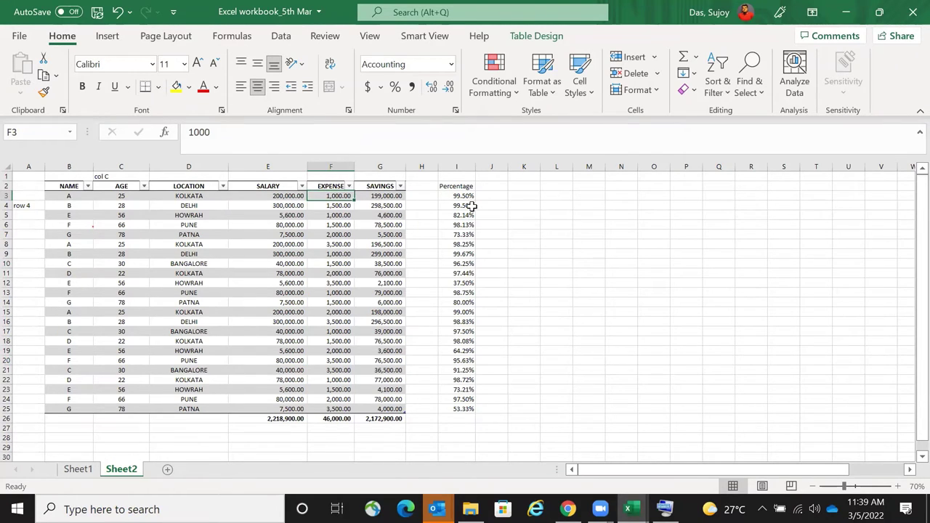
{"action": "type", "text": "20000"}
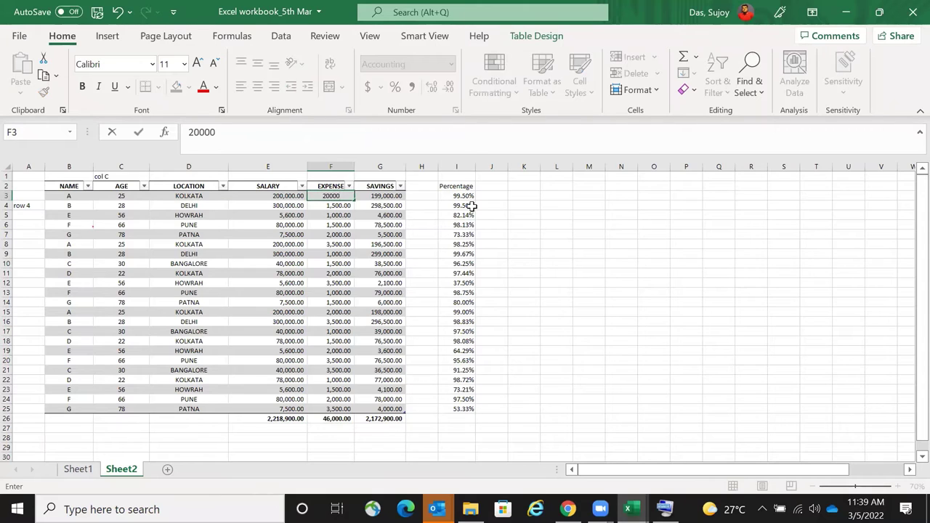
{"action": "key", "text": "Return"}
{"action": "key", "text": "Up"}
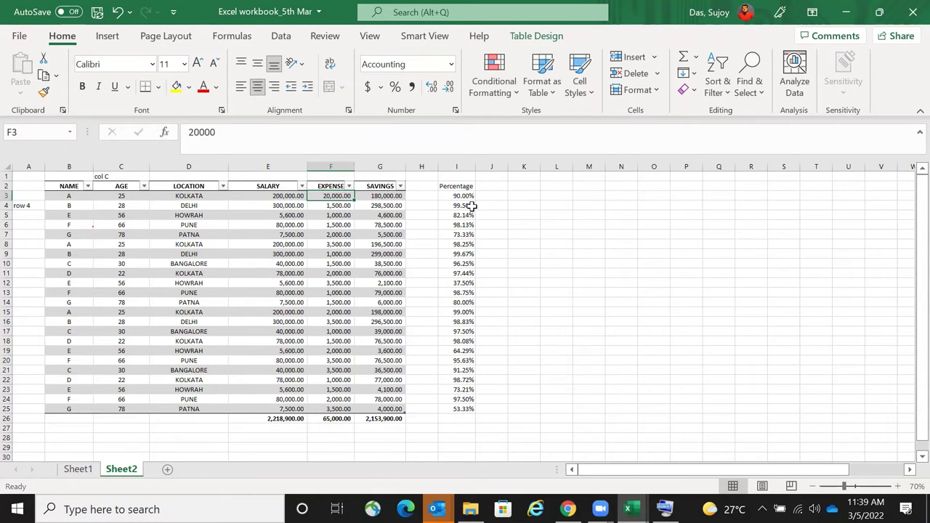
{"action": "key", "text": "Right"}
{"action": "key", "text": "Right"}
{"action": "key", "text": "Right"}
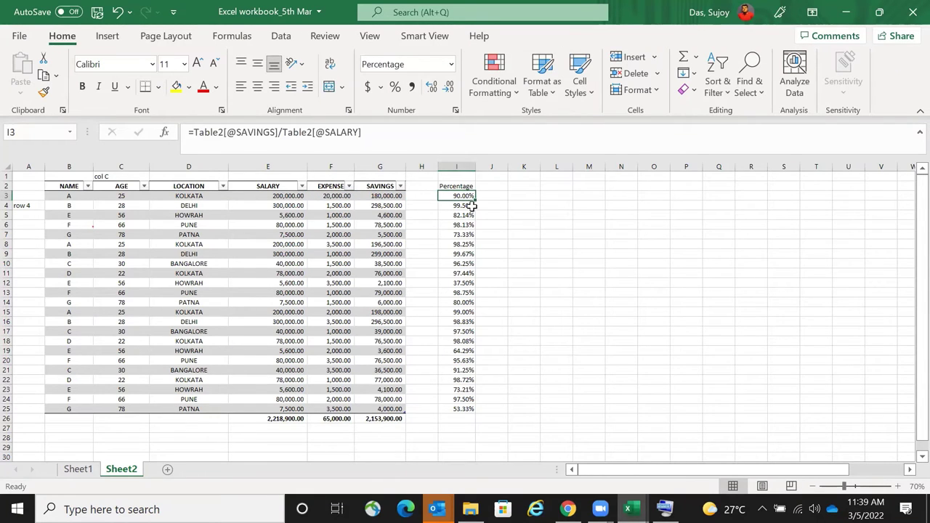
{"action": "key", "text": "Left"}
{"action": "key", "text": "Left"}
{"action": "key", "text": "Left"}
{"action": "key", "text": "Left"}
{"action": "key", "text": "Right"}
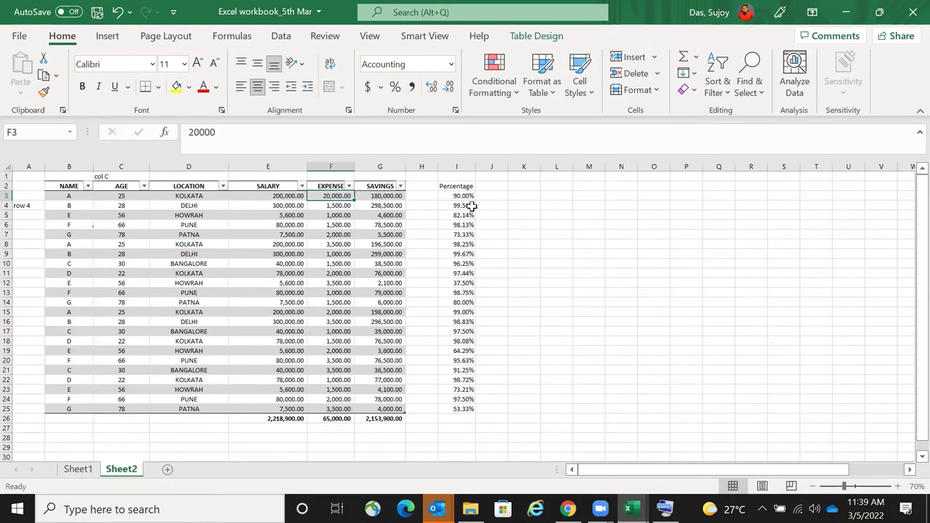
{"action": "key", "text": "Right"}
{"action": "key", "text": "Right"}
{"action": "key", "text": "Right"}
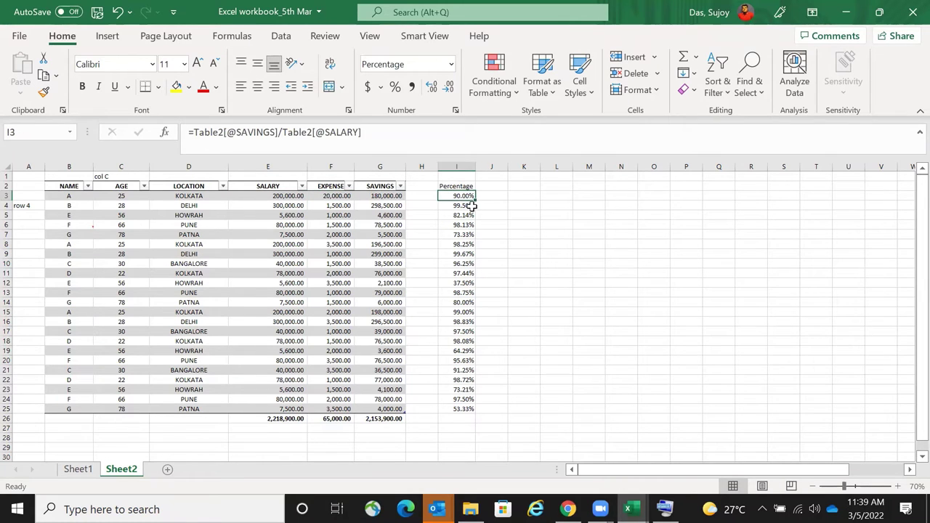
{"action": "key", "text": "F2"}
{"action": "key", "text": "Escape"}
{"action": "key", "text": "Left"}
{"action": "key", "text": "Left"}
{"action": "key", "text": "Left"}
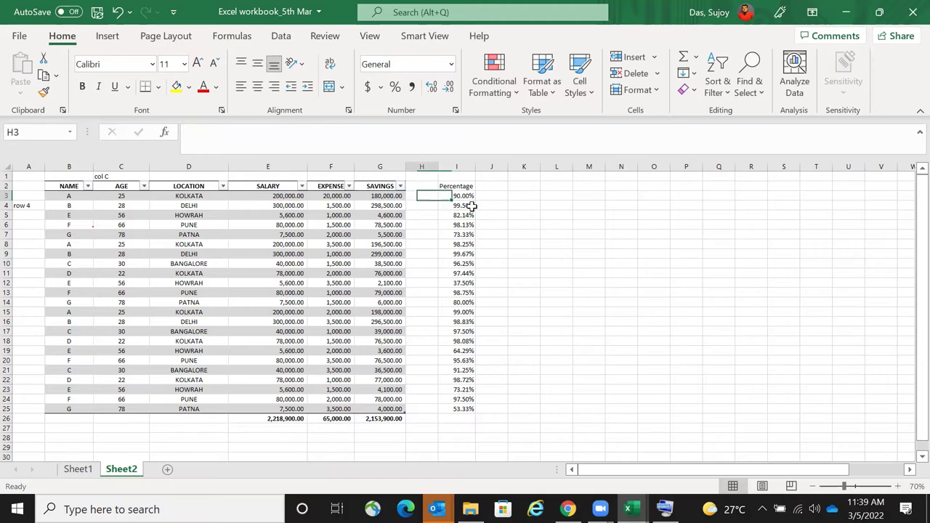
- Set the F3 expense to 2500 so I3 recalculates to 98.75%
{"action": "type", "text": "250"}
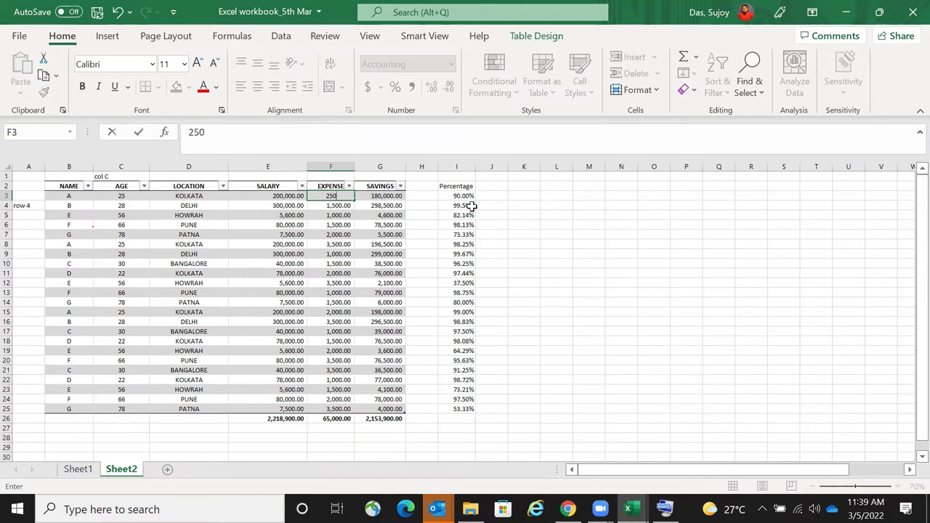
{"action": "type", "text": "00"}
{"action": "key", "text": "Return"}
{"action": "key", "text": "Up"}
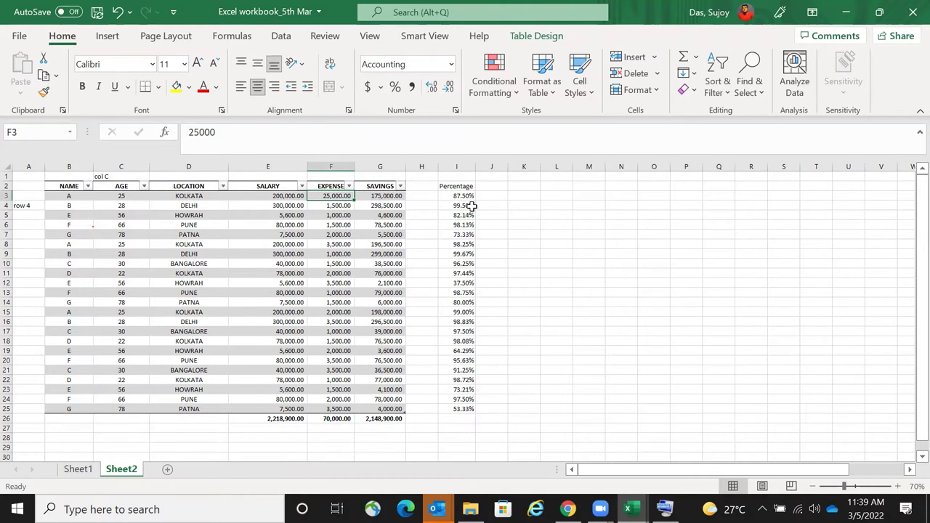
{"action": "key", "text": "F2"}
{"action": "key", "text": "BackSpace"}
{"action": "key", "text": "Return"}
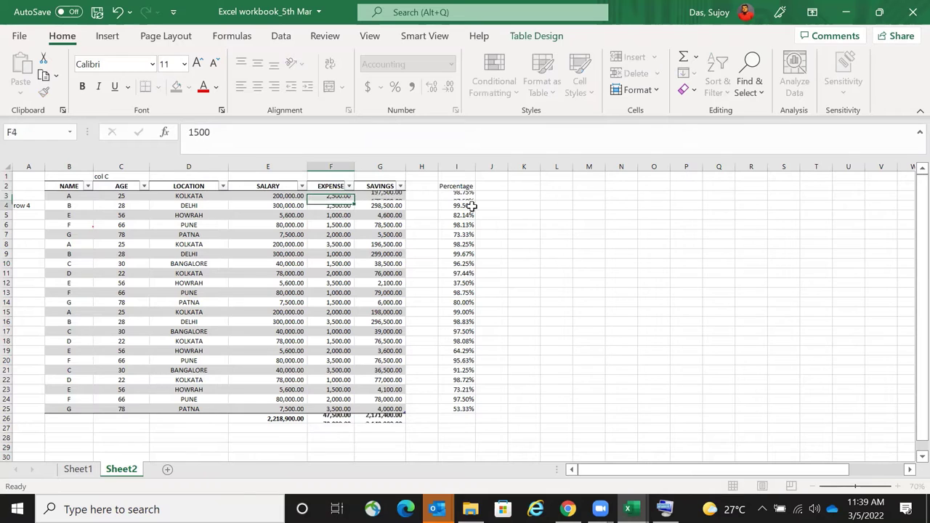
{"action": "key", "text": "Up"}
{"action": "key", "text": "Right"}
{"action": "key", "text": "Right"}
{"action": "key", "text": "Right"}
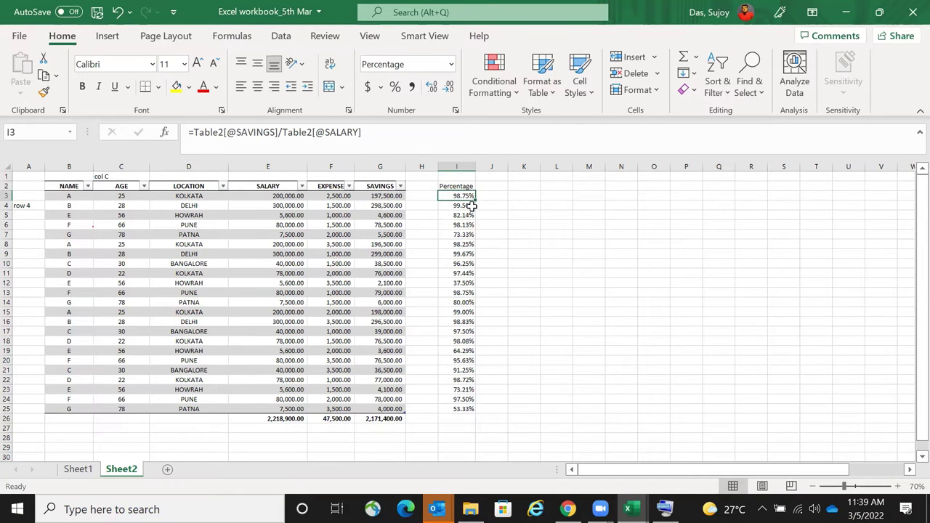
- Select the table from NAME through SALARY and the Percentage column I2:I25, then bring up the Data tools
{"action": "left_click_drag", "start_coordinate": [62, 188], "coordinate": [390, 388]}
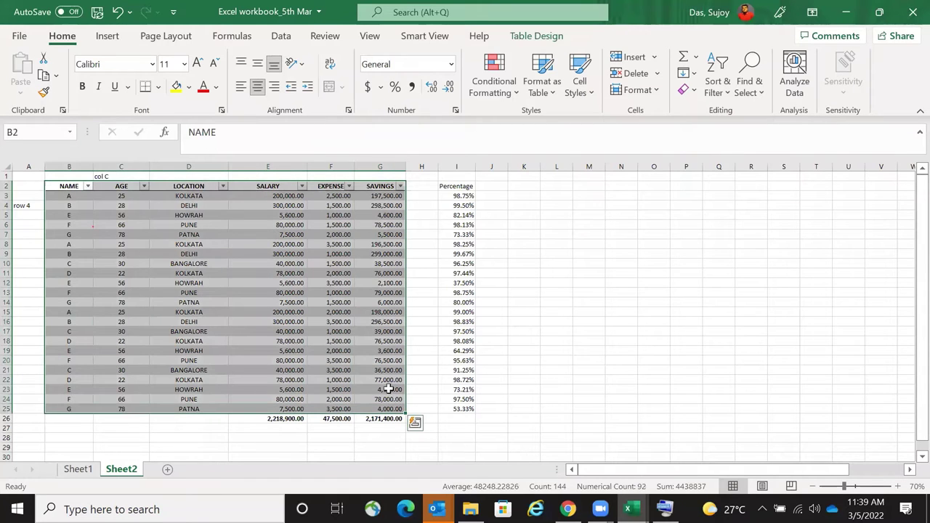
{"action": "left_click_drag", "start_coordinate": [458, 187], "coordinate": [454, 404]}
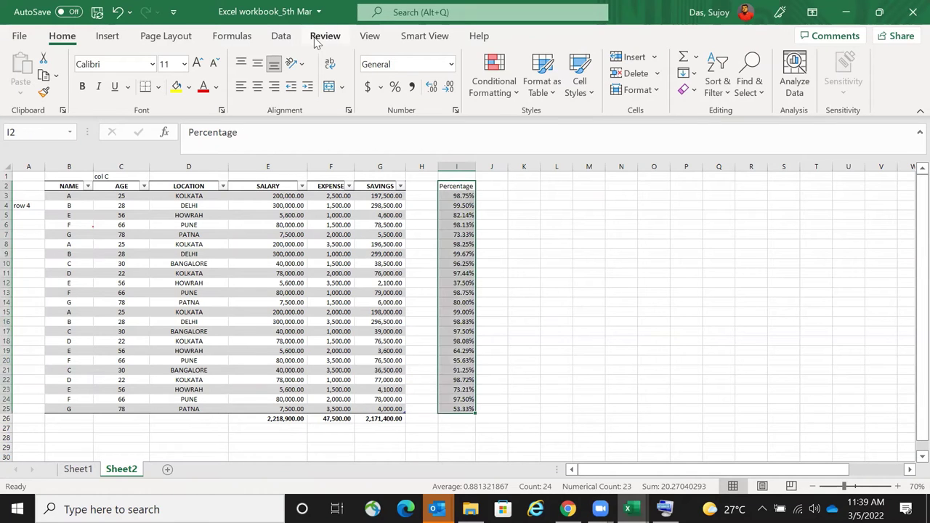
{"action": "left_click", "coordinate": [281, 37]}
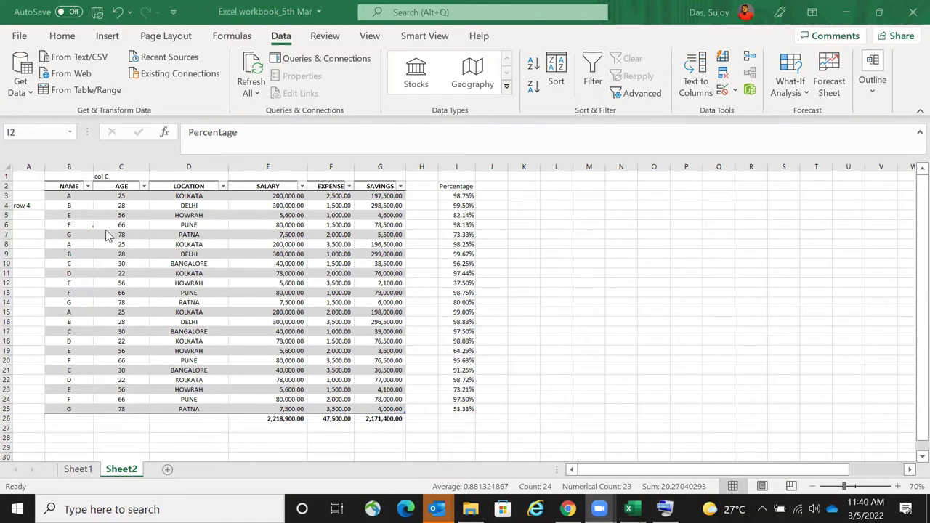
{"action": "left_click", "coordinate": [72, 187]}
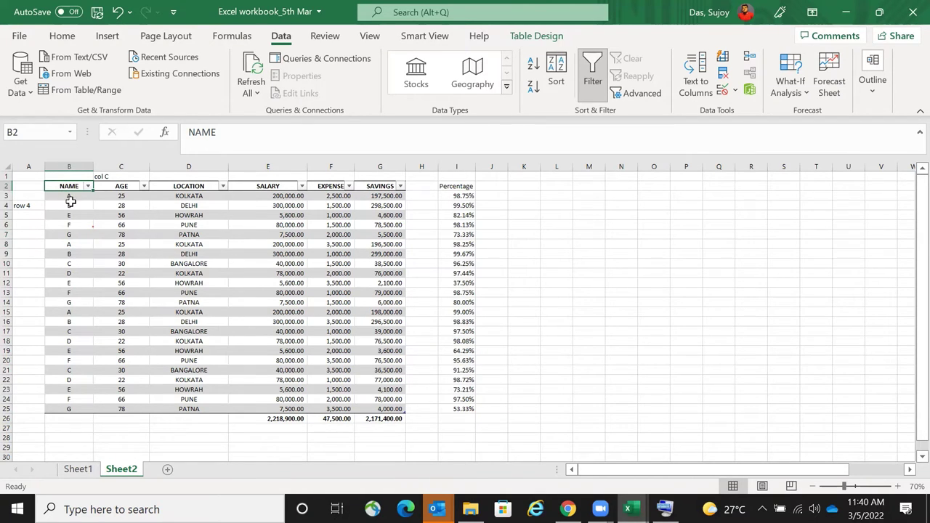
{"action": "left_click", "coordinate": [122, 205]}
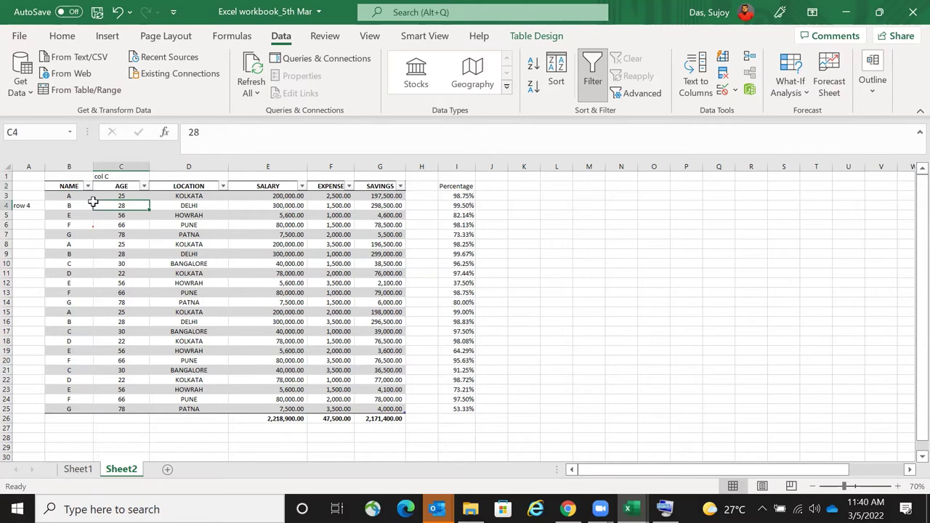
{"action": "left_click", "coordinate": [215, 186]}
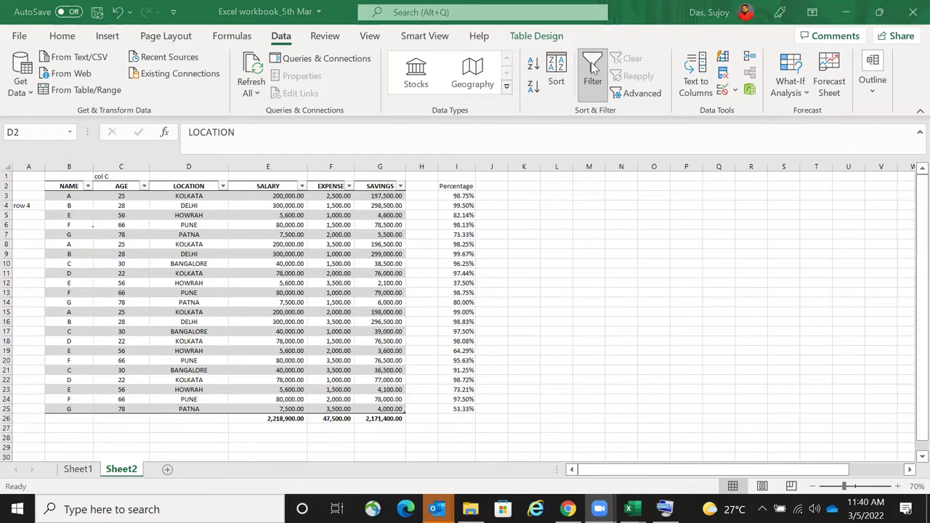
{"action": "left_click", "coordinate": [594, 87]}
{"action": "left_click", "coordinate": [686, 322]}
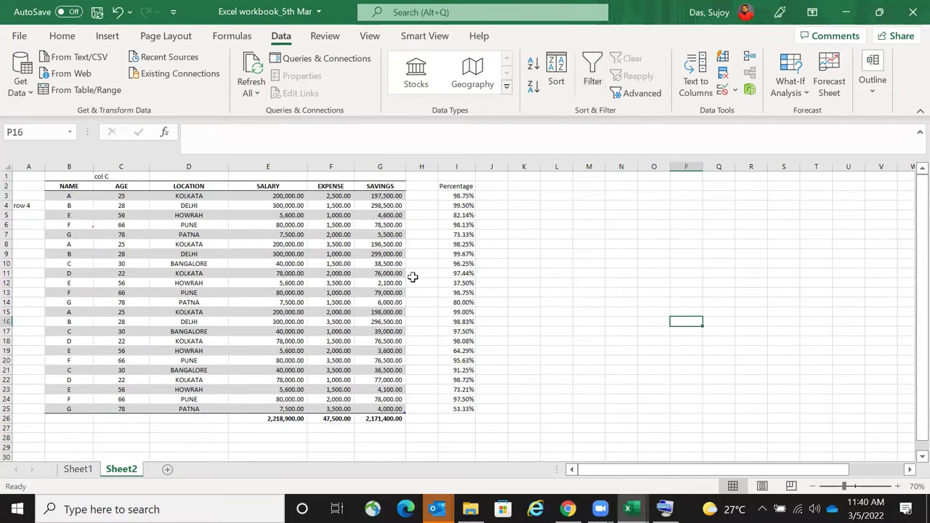
{"action": "left_click_drag", "start_coordinate": [69, 186], "coordinate": [386, 409]}
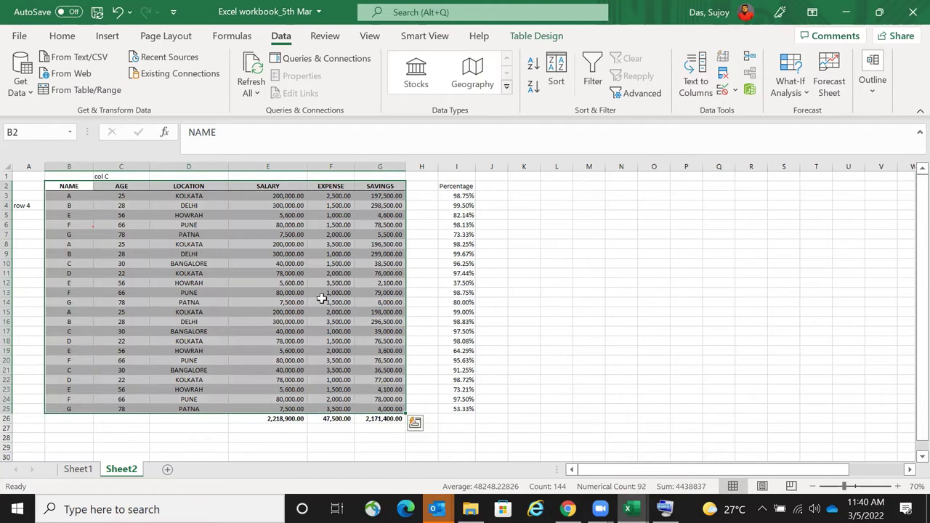
{"action": "left_click", "coordinate": [284, 38]}
{"action": "left_click", "coordinate": [594, 77]}
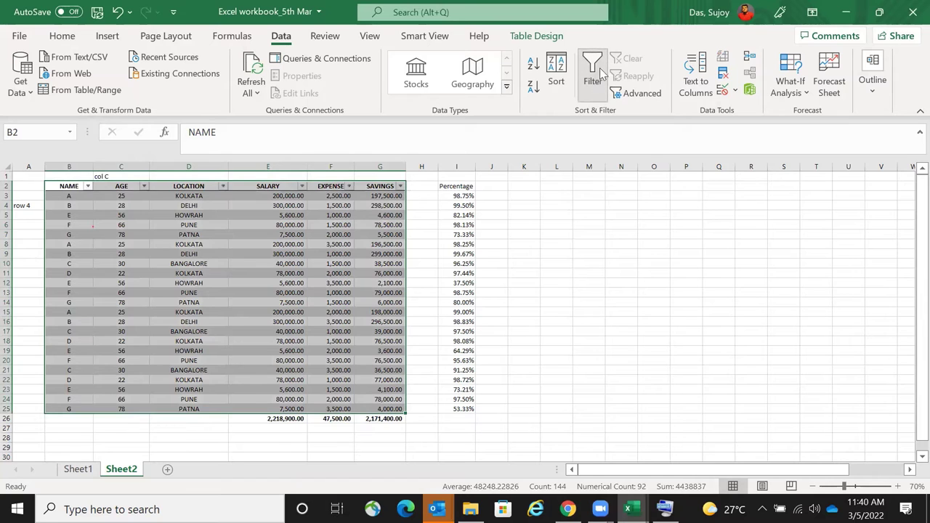
{"action": "left_click", "coordinate": [142, 215]}
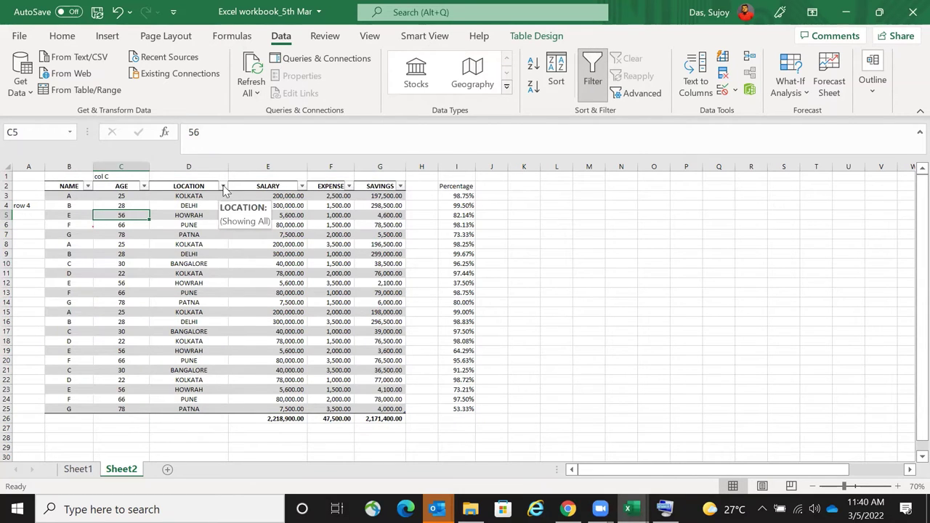
- Filter the LOCATION column to show only KOLKATA rows
{"action": "left_click", "coordinate": [223, 187]}
{"action": "left_click", "coordinate": [99, 338]}
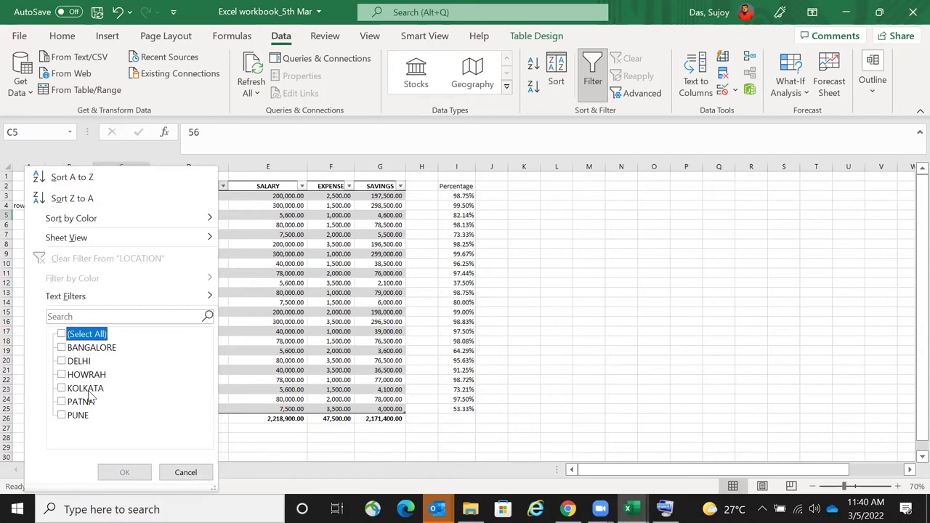
{"action": "left_click", "coordinate": [85, 389]}
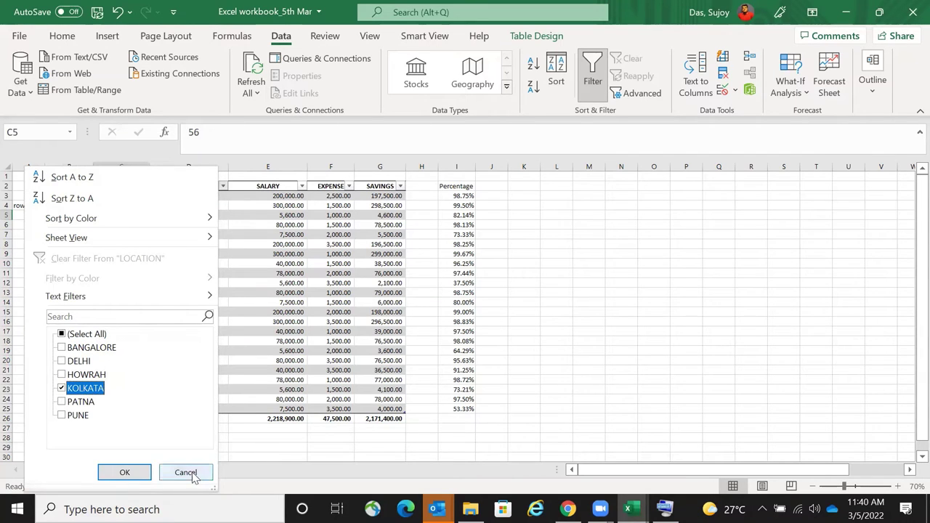
{"action": "left_click", "coordinate": [125, 474]}
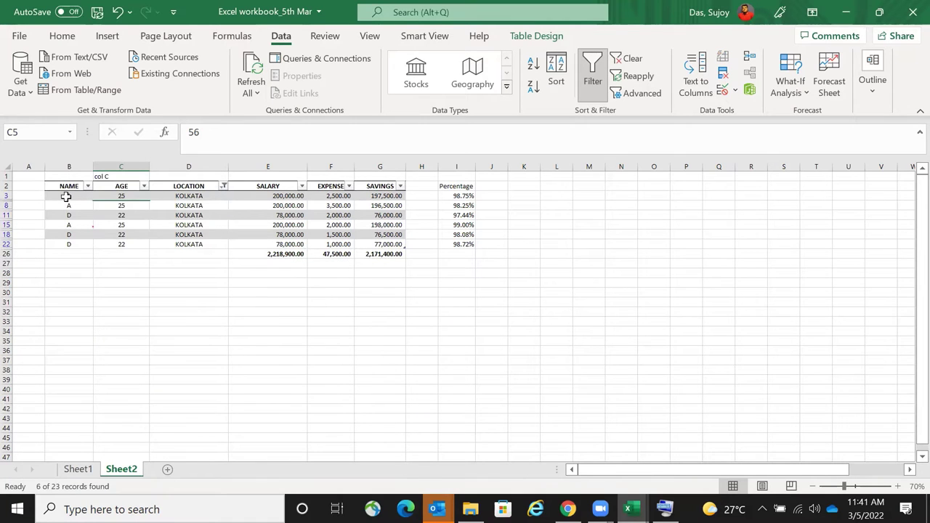
- Delete the SALARY, EXPENSE and SAVINGS totals in E26:G26 below the table
{"action": "left_click_drag", "start_coordinate": [66, 195], "coordinate": [125, 247]}
{"action": "left_click_drag", "start_coordinate": [365, 243], "coordinate": [400, 245]}
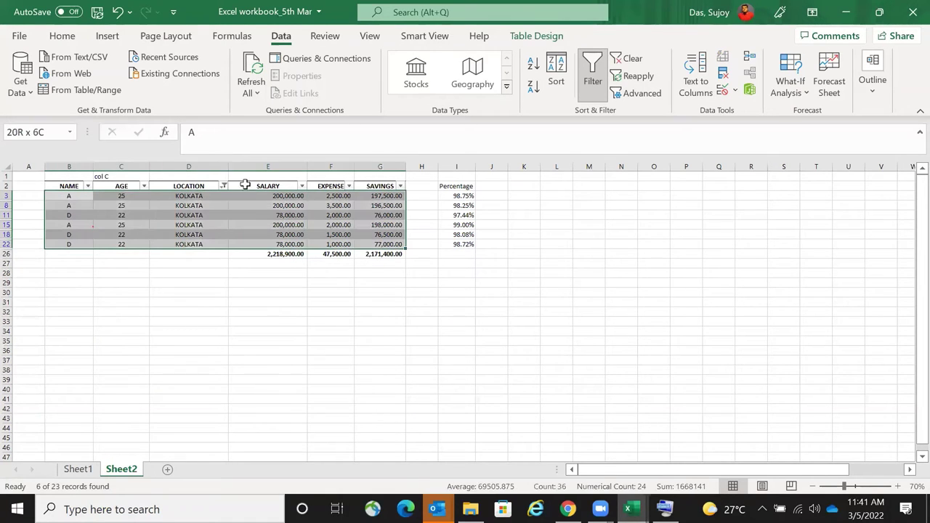
{"action": "left_click", "coordinate": [266, 254]}
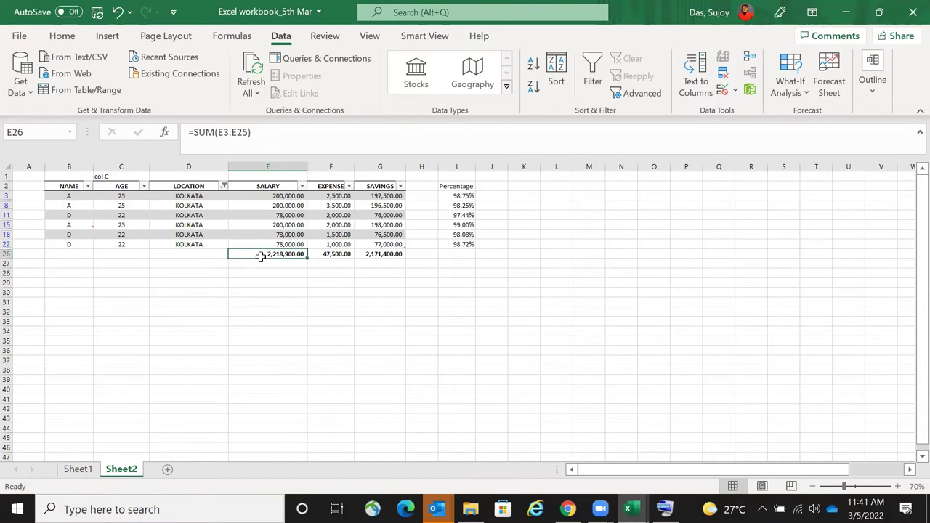
{"action": "key", "text": "shift+Right"}
{"action": "key", "text": "shift+Right"}
{"action": "key", "text": "Delete"}
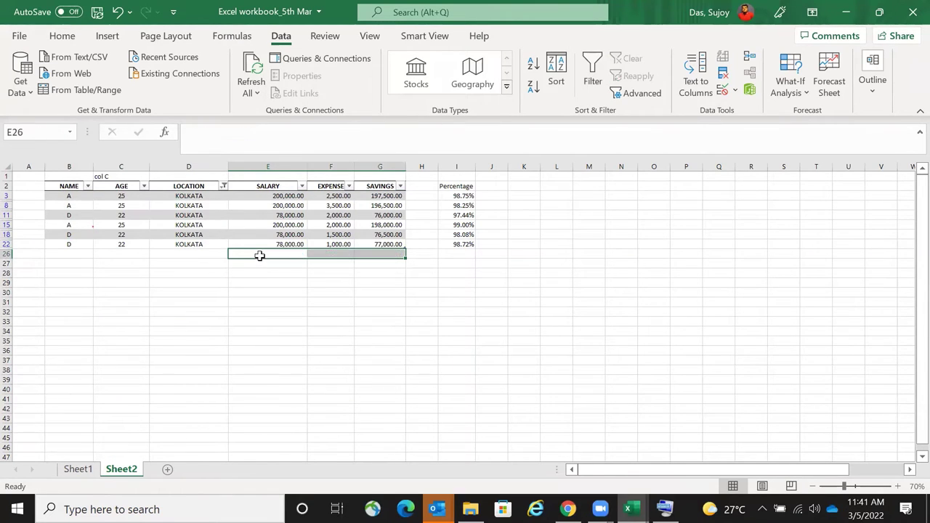
{"action": "left_click", "coordinate": [325, 300]}
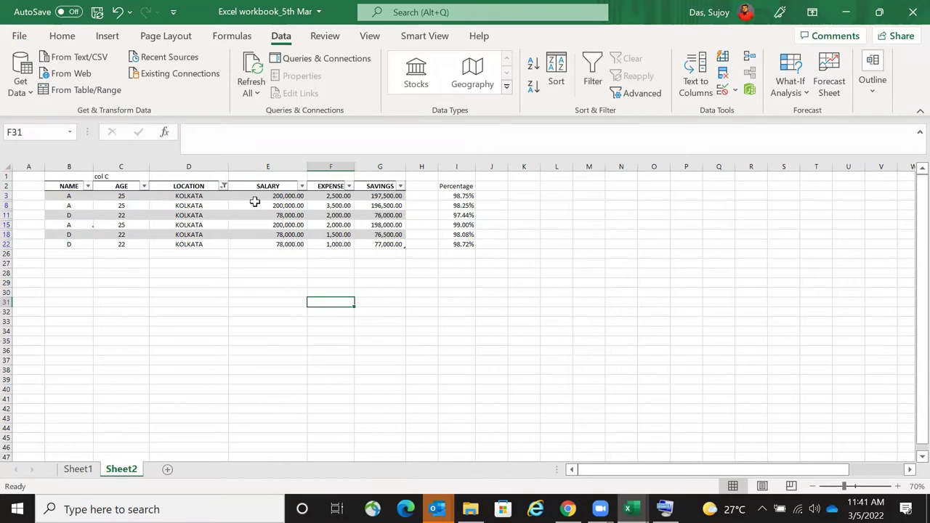
{"action": "left_click_drag", "start_coordinate": [259, 202], "coordinate": [353, 245]}
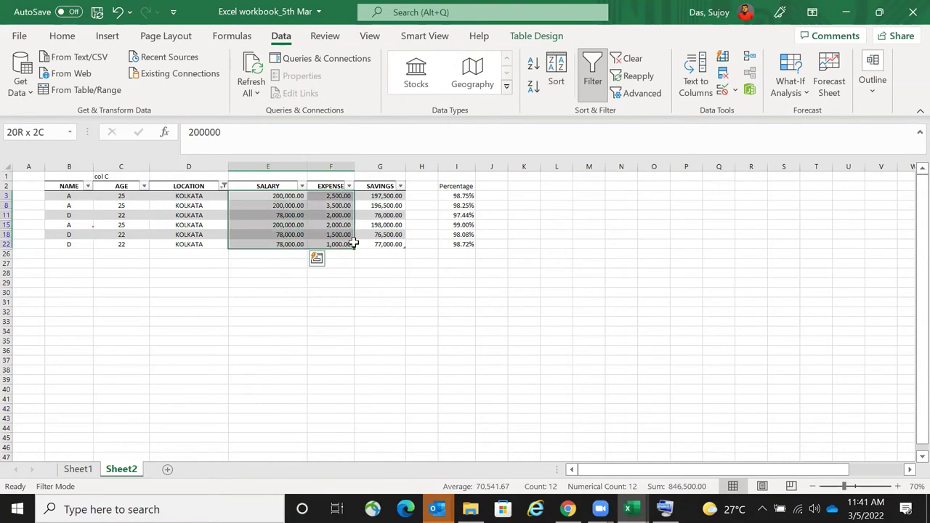
{"action": "left_click", "coordinate": [211, 197]}
{"action": "left_click_drag", "start_coordinate": [110, 197], "coordinate": [123, 244]}
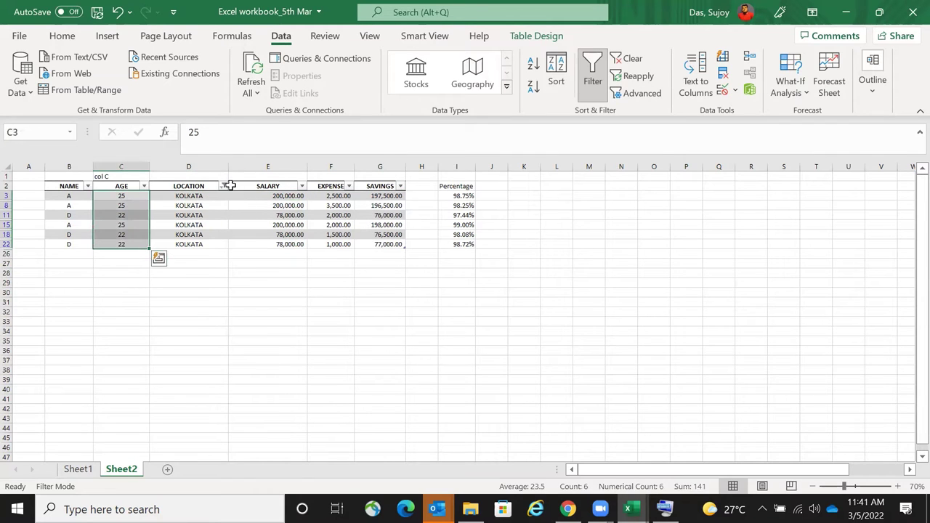
- Reset the LOCATION filter to (Select All) so all 23 records show again
{"action": "left_click", "coordinate": [223, 186]}
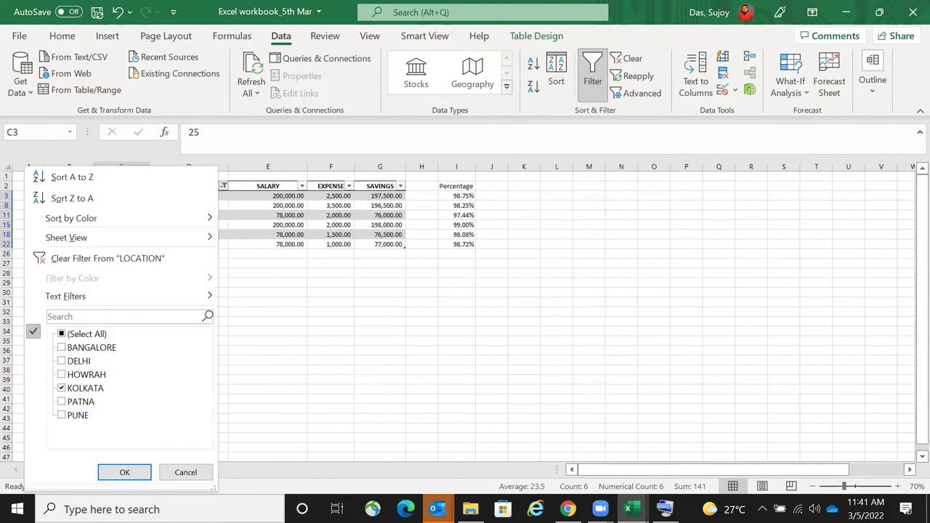
{"action": "left_click", "coordinate": [330, 300]}
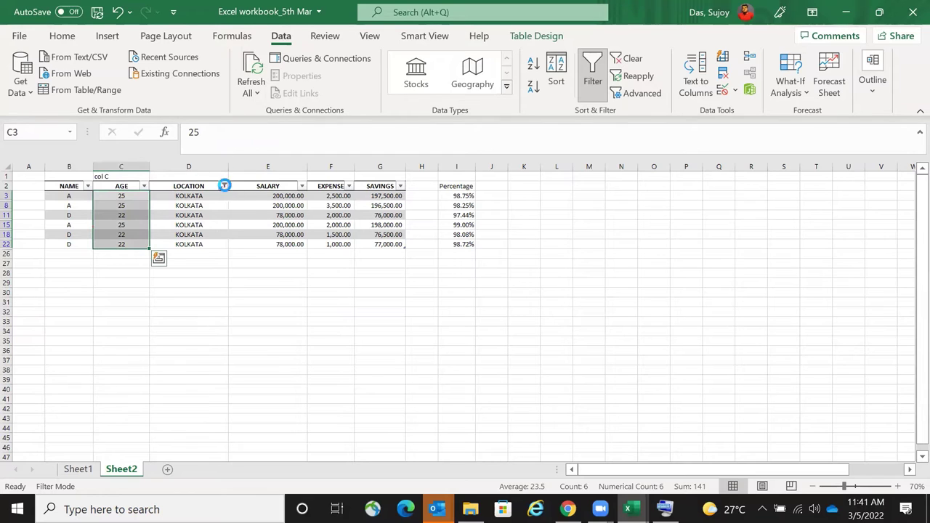
{"action": "left_click", "coordinate": [223, 186]}
{"action": "left_click", "coordinate": [82, 335]}
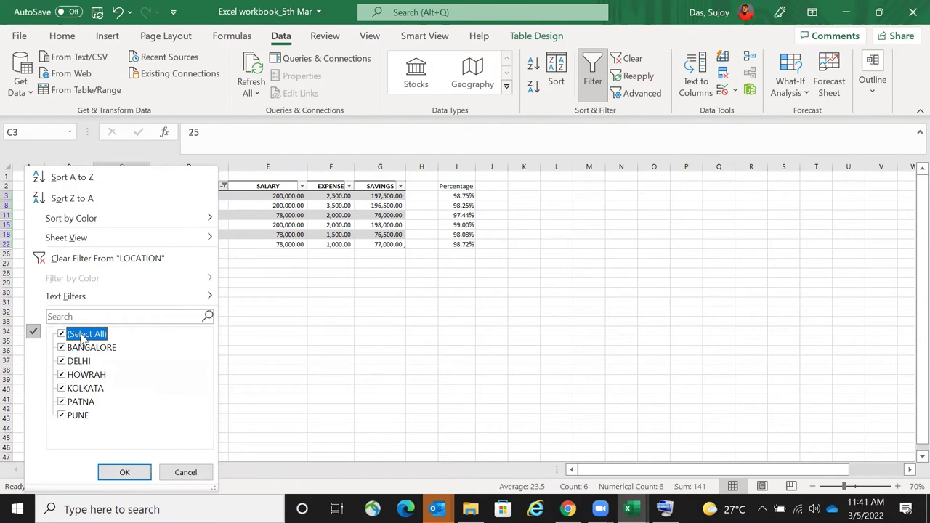
{"action": "left_click", "coordinate": [124, 473]}
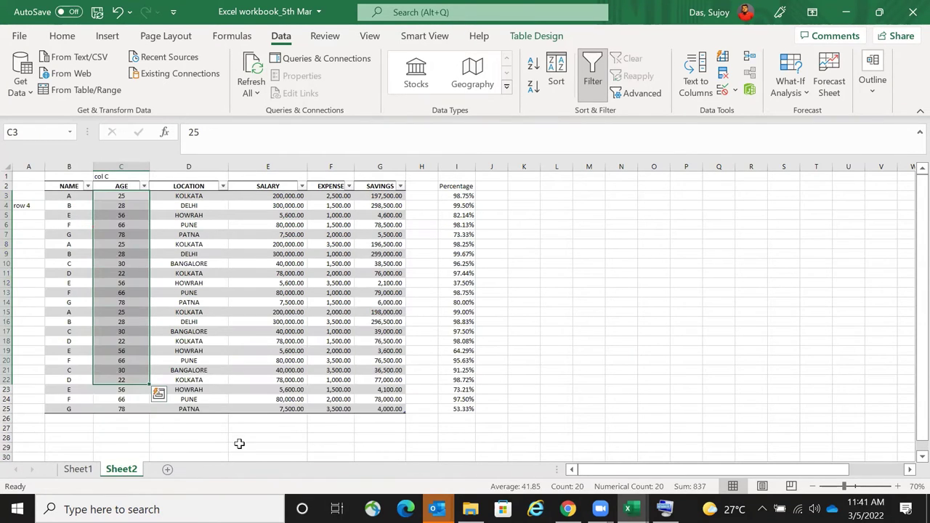
{"action": "left_click", "coordinate": [205, 429]}
- Filter LOCATION to KOLKATA only, leaving 6 of the 23 records visible
{"action": "left_click_drag", "start_coordinate": [64, 186], "coordinate": [384, 409]}
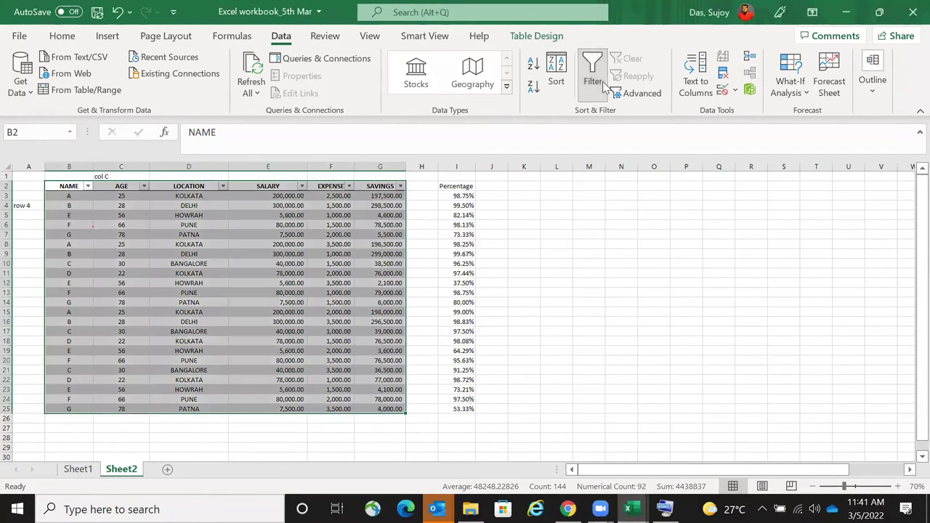
{"action": "left_click_drag", "start_coordinate": [222, 205], "coordinate": [227, 223]}
{"action": "left_click", "coordinate": [222, 202]}
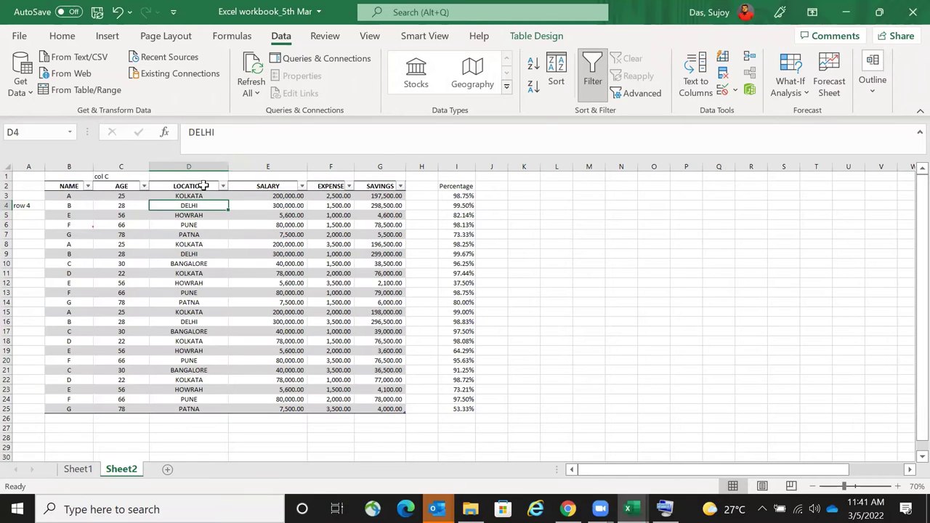
{"action": "left_click", "coordinate": [221, 190]}
{"action": "left_click", "coordinate": [87, 335]}
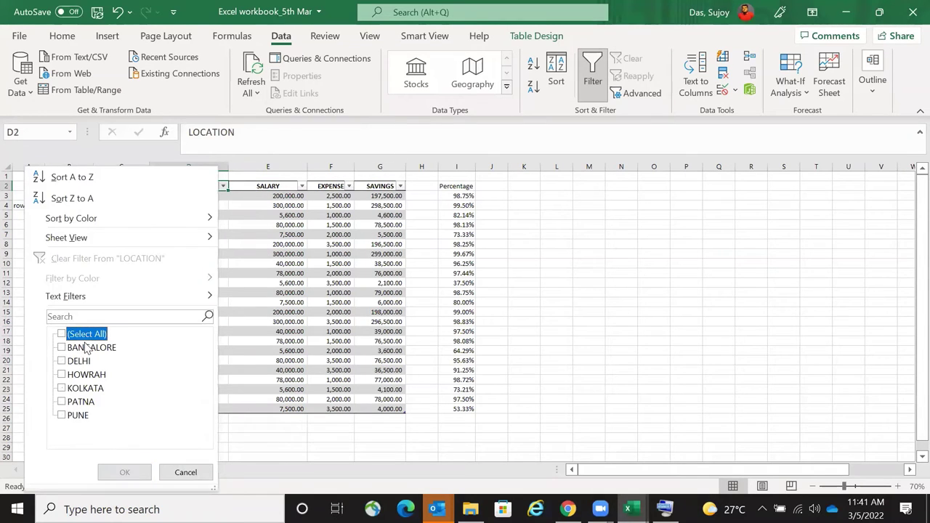
{"action": "left_click", "coordinate": [82, 389]}
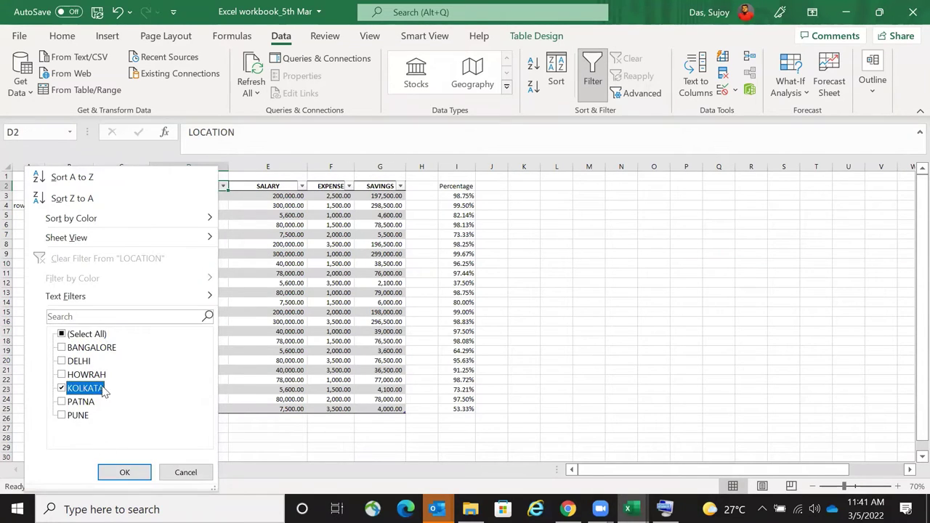
{"action": "left_click", "coordinate": [125, 473]}
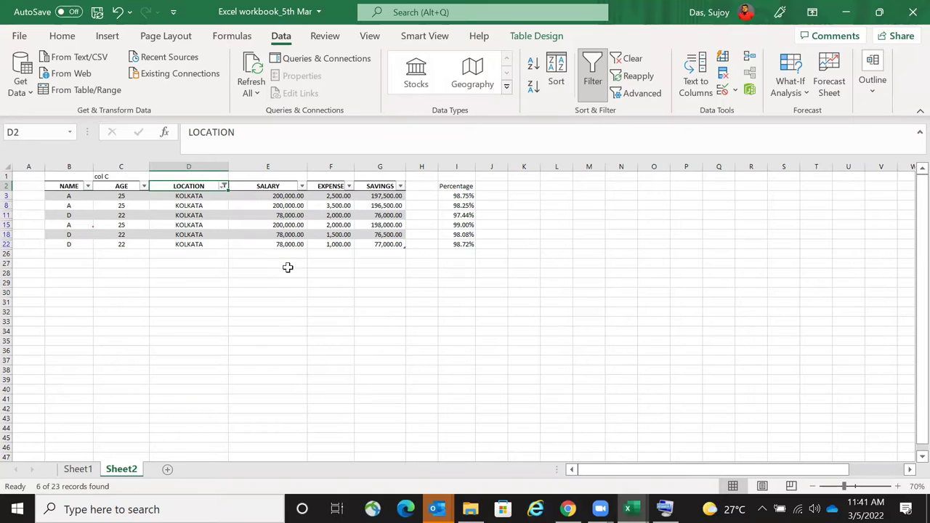
{"action": "left_click", "coordinate": [281, 253]}
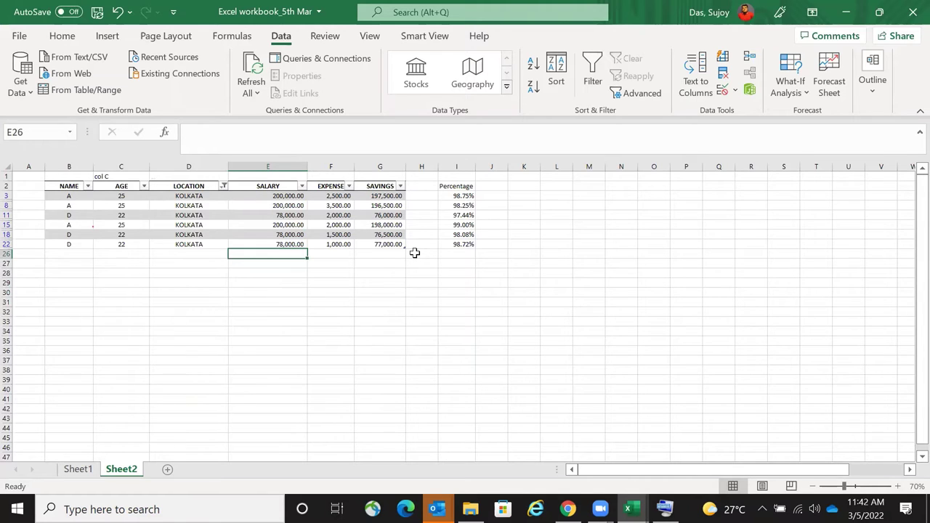
- Enter =SUM(E3:E22) in cell E26 to total the SALARY column
{"action": "type", "text": "=sim"}
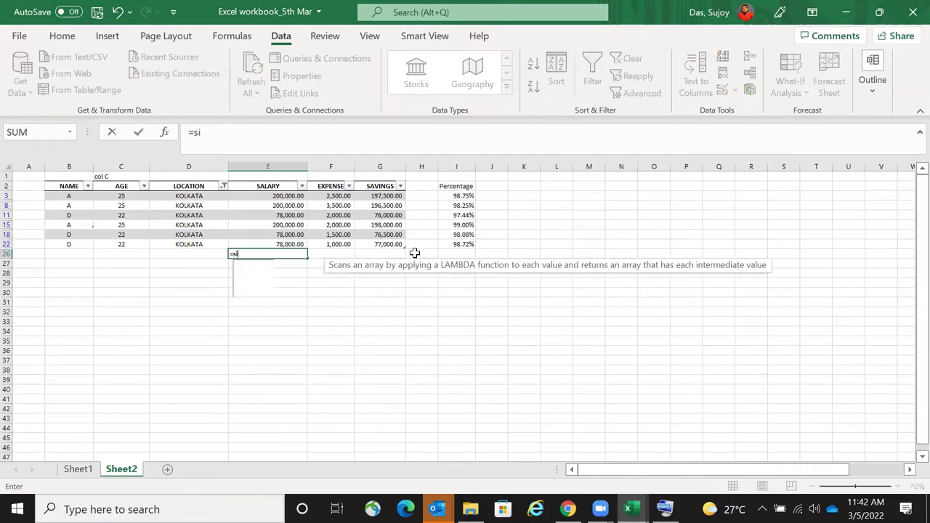
{"action": "key", "text": "BackSpace"}
{"action": "key", "text": "BackSpace"}
{"action": "type", "text": "im"}
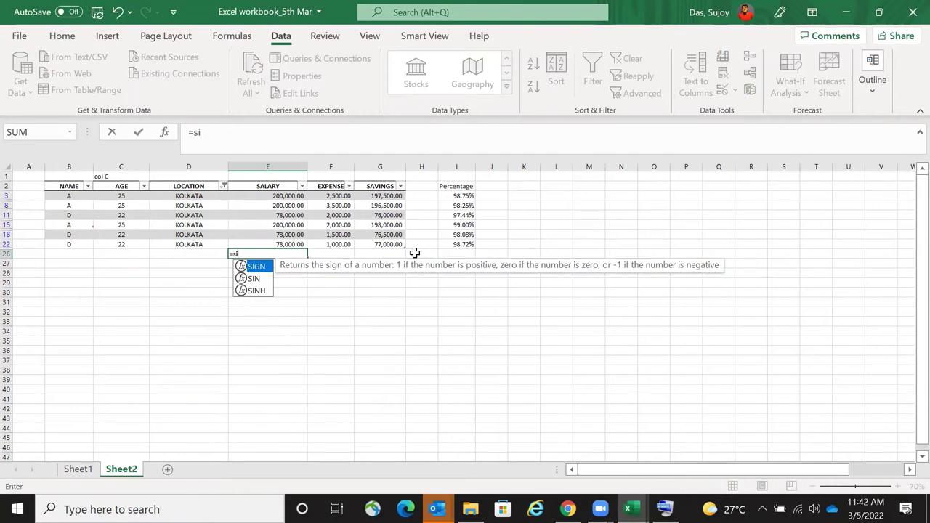
{"action": "key", "text": "BackSpace"}
{"action": "key", "text": "BackSpace"}
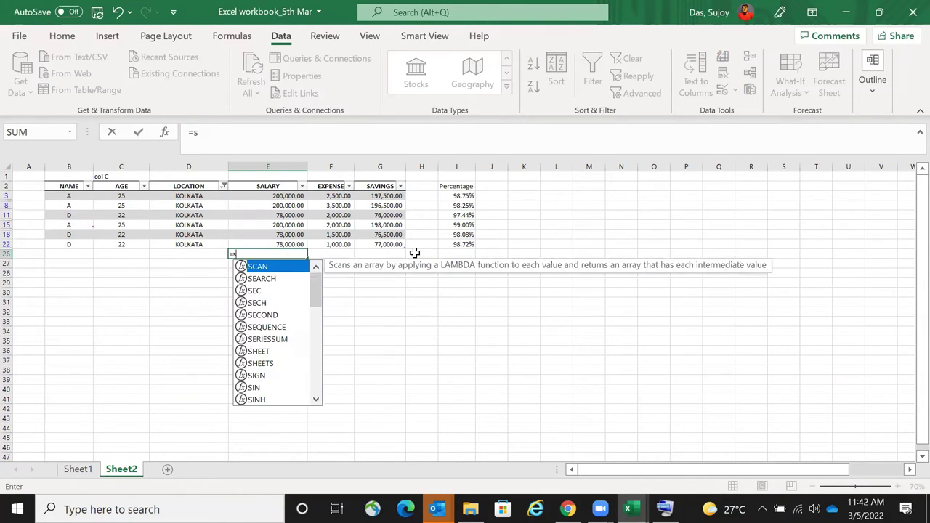
{"action": "type", "text": "u"}
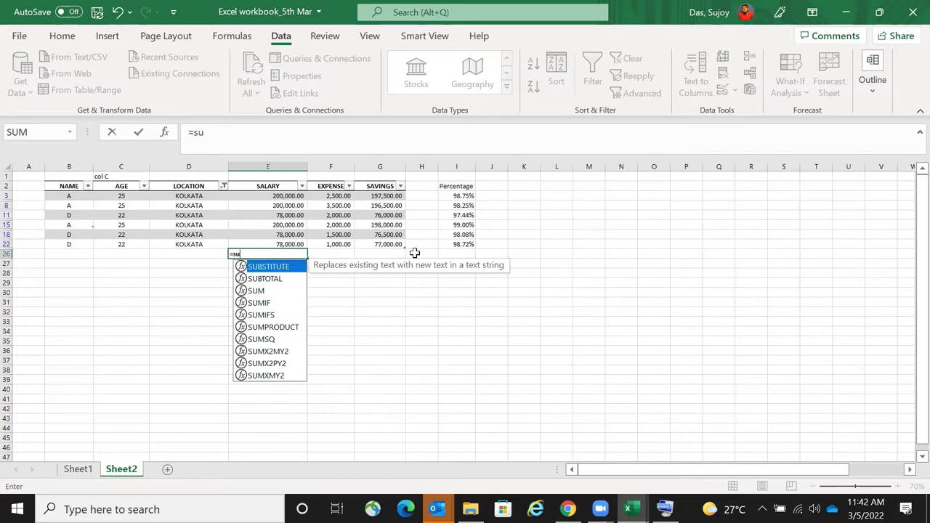
{"action": "type", "text": "m("}
{"action": "key", "text": "Up"}
{"action": "key", "text": "Up"}
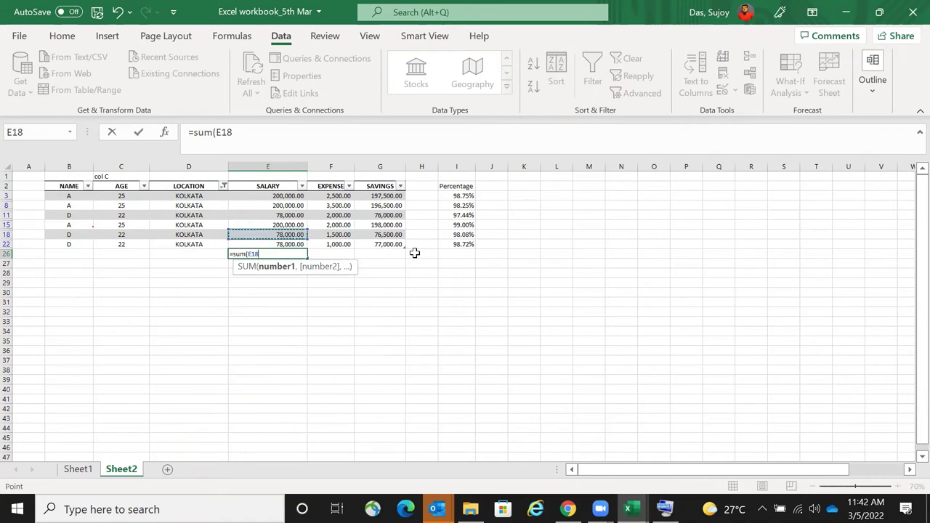
{"action": "key", "text": "Down"}
{"action": "key", "text": "shift+Up"}
{"action": "key", "text": "shift+Up"}
{"action": "key", "text": "shift+Up"}
{"action": "key", "text": "shift+Up"}
{"action": "key", "text": "shift+Up"}
{"action": "type", "text": ")"}
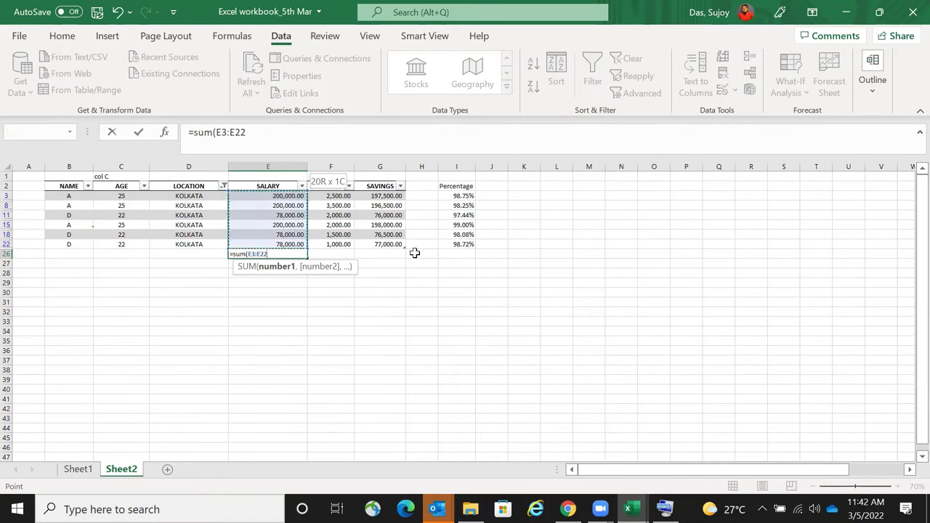
{"action": "key", "text": "Return"}
{"action": "key", "text": "Up"}
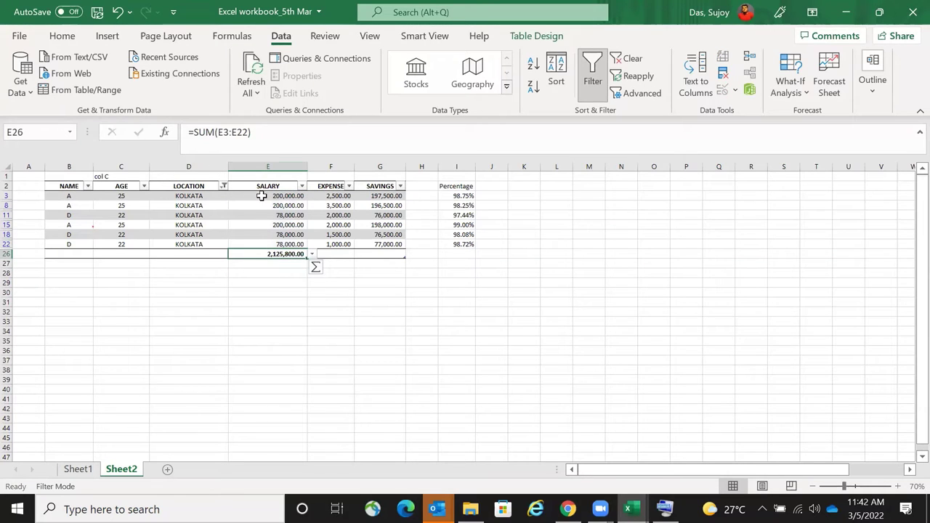
- Compare the selected visible SALARY values' sum against the E26 total
{"action": "left_click_drag", "start_coordinate": [262, 196], "coordinate": [268, 242]}
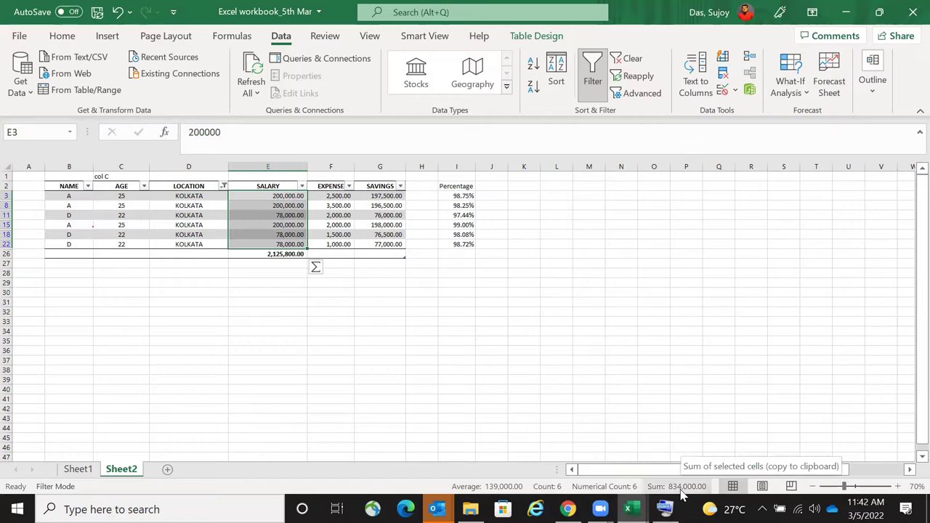
{"action": "left_click", "coordinate": [287, 254]}
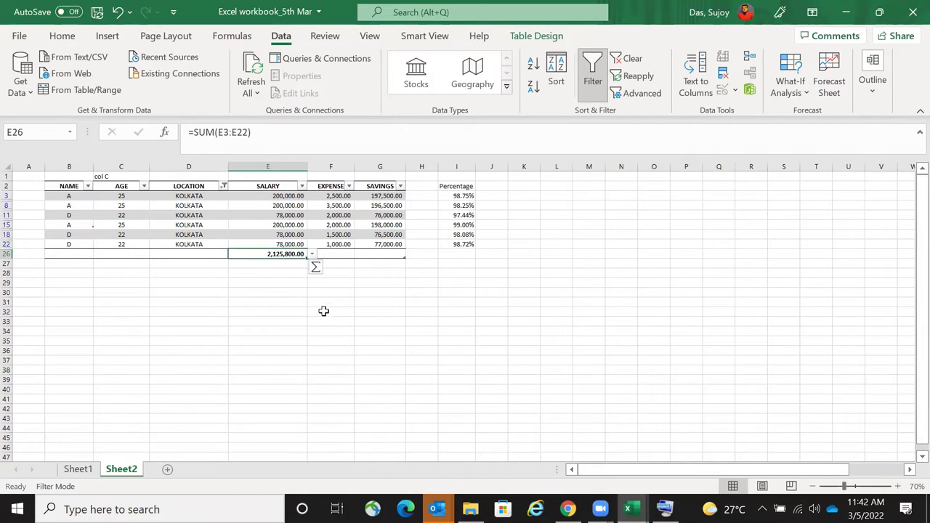
{"action": "left_click_drag", "start_coordinate": [291, 196], "coordinate": [268, 245]}
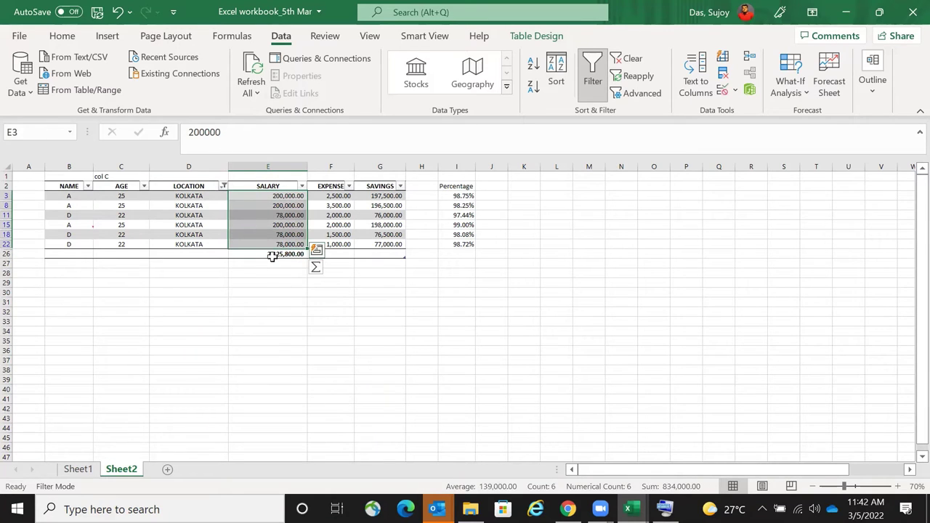
{"action": "left_click", "coordinate": [270, 254]}
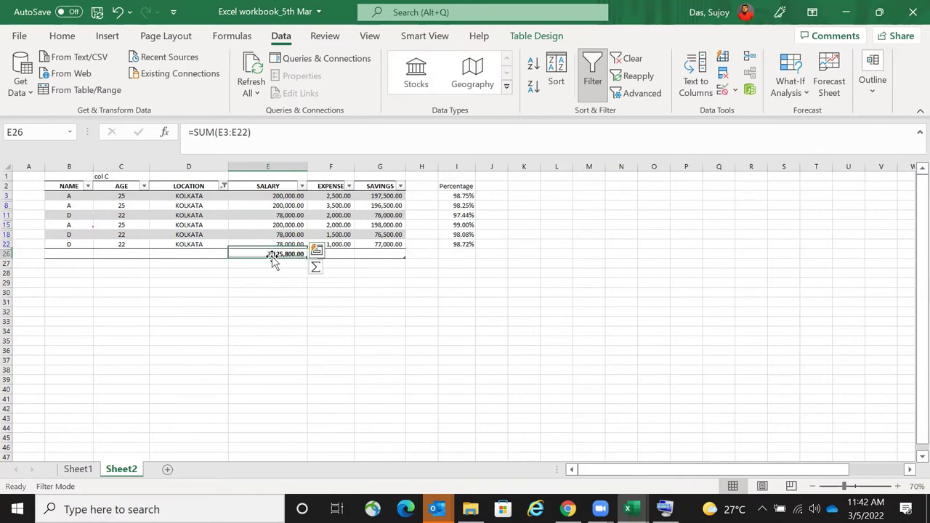
- Clear the LOCATION filter with (Select All) and select the SALARY values E3:E25
{"action": "left_click", "coordinate": [224, 187]}
{"action": "left_click", "coordinate": [76, 338]}
{"action": "left_click", "coordinate": [125, 472]}
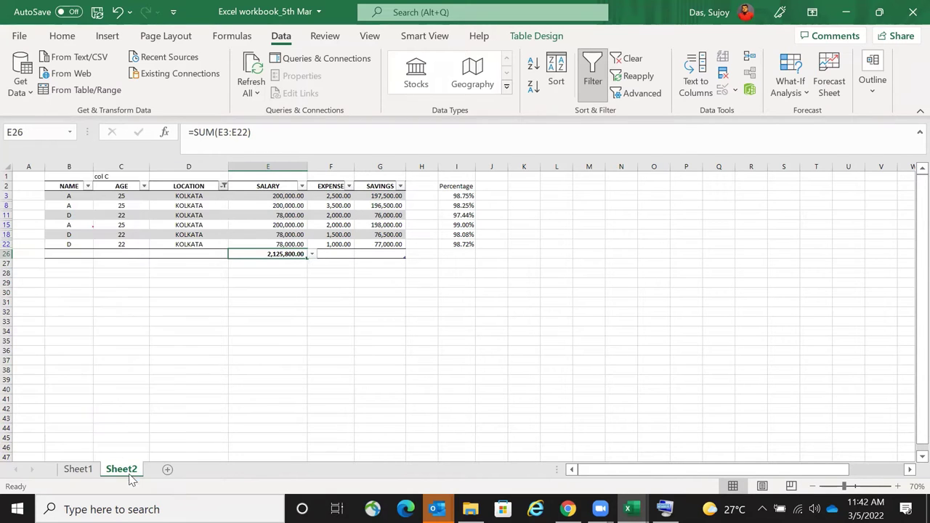
{"action": "left_click_drag", "start_coordinate": [280, 196], "coordinate": [289, 411]}
- Widen the E26 formula to =SUM(E3:E25)
{"action": "left_click", "coordinate": [290, 419]}
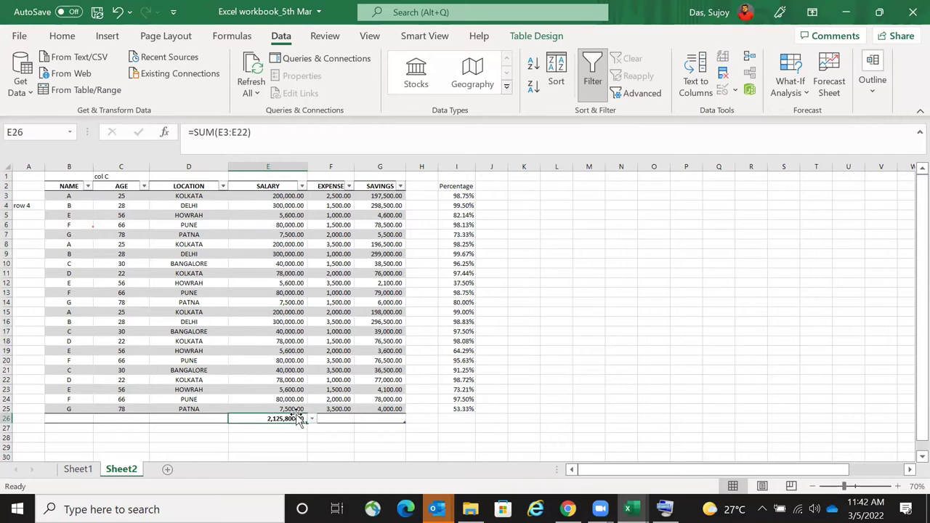
{"action": "double_click", "coordinate": [294, 419]}
{"action": "key", "text": "Escape"}
{"action": "key", "text": "F2"}
{"action": "left_click_drag", "start_coordinate": [304, 382], "coordinate": [307, 413]}
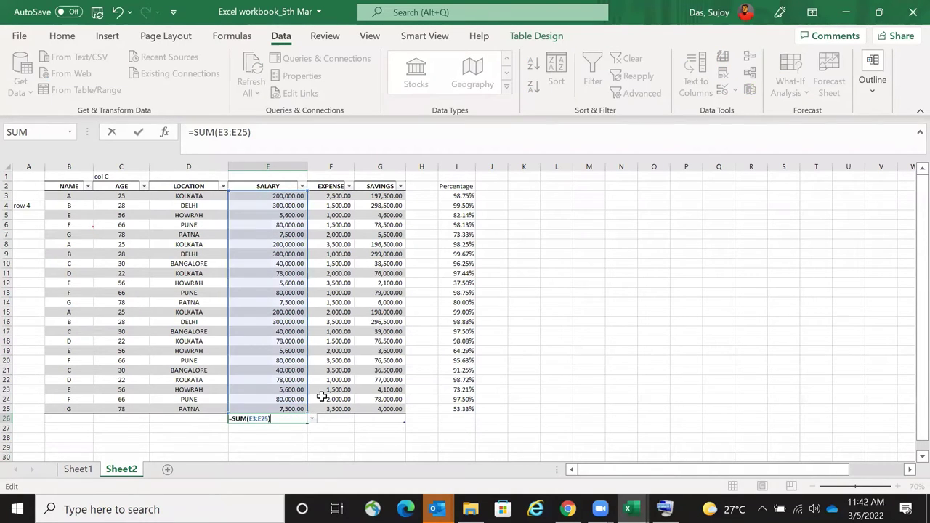
{"action": "key", "text": "ctrl+Return"}
{"action": "key", "text": "F2"}
{"action": "key", "text": "Escape"}
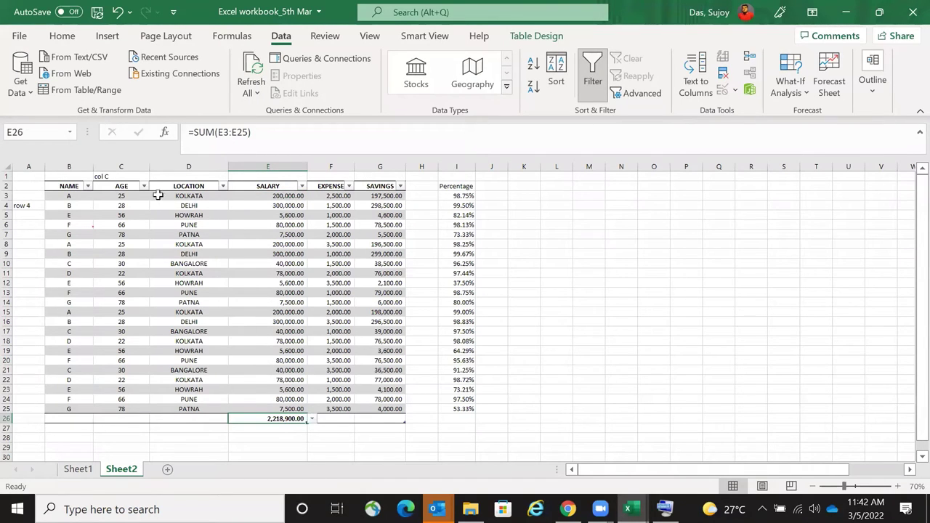
- Filter LOCATION to KOLKATA only and delete the E26 total
{"action": "left_click", "coordinate": [223, 186]}
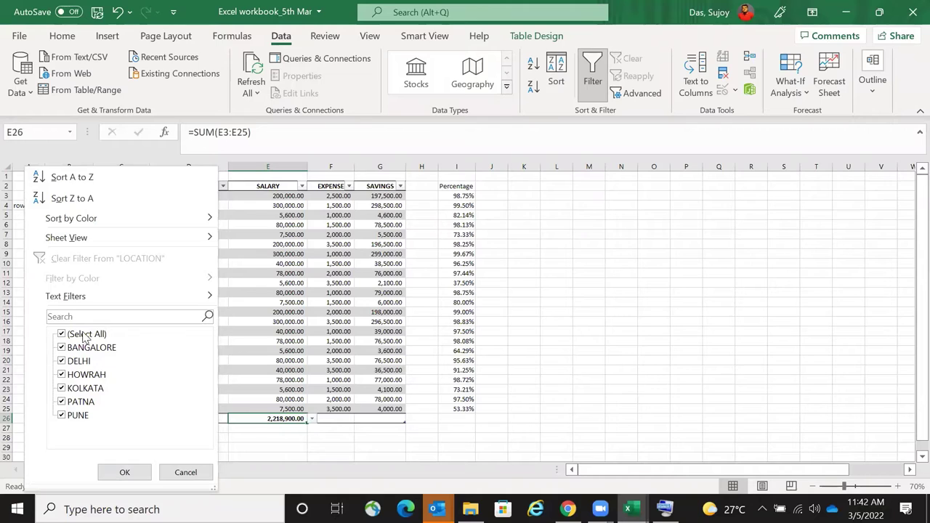
{"action": "left_click", "coordinate": [86, 336]}
{"action": "left_click", "coordinate": [76, 389]}
{"action": "left_click", "coordinate": [125, 472]}
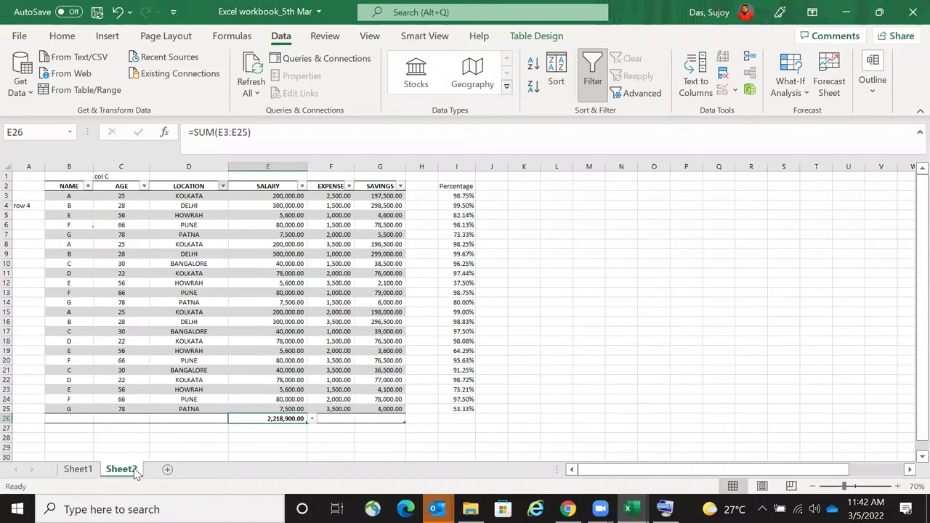
{"action": "key", "text": "Delete"}
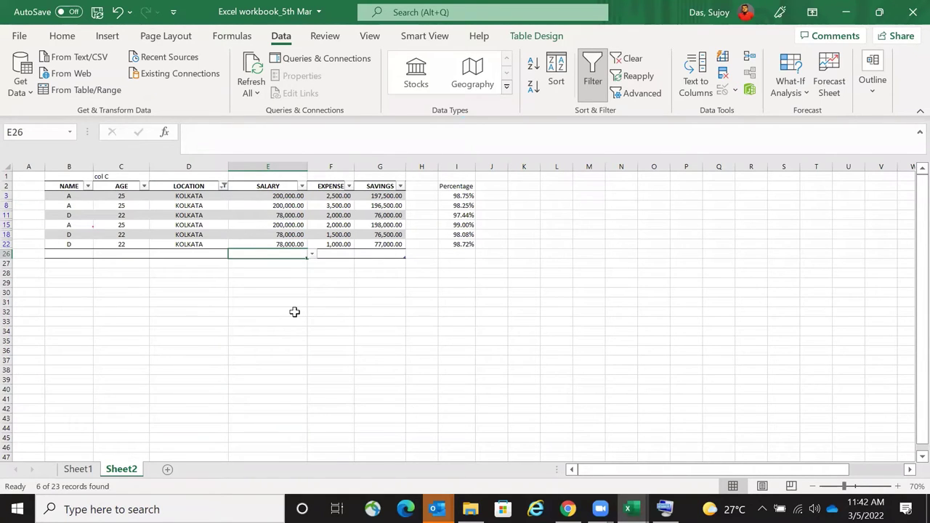
{"action": "key", "text": "alt"}
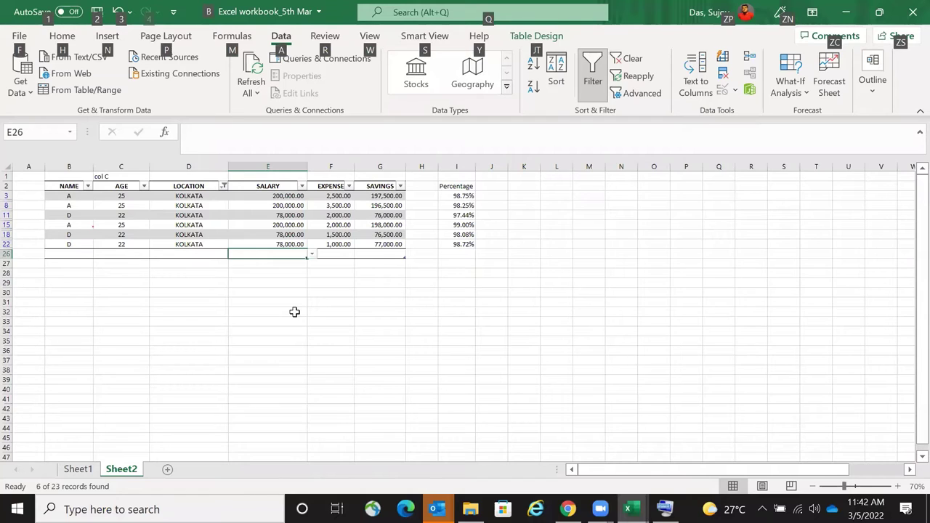
{"action": "key", "text": "alt"}
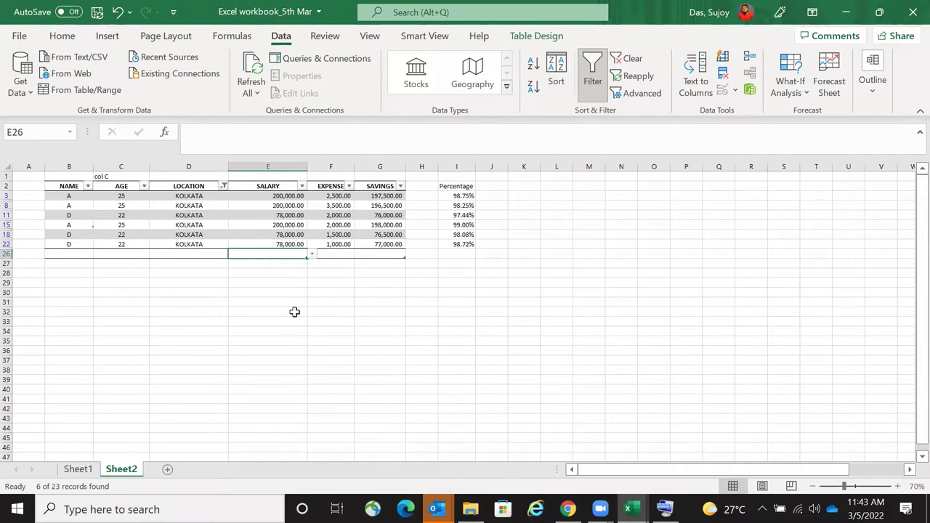
- Enter a SUBTOTAL formula over the visible SALARY cells E3:E22 in E26
{"action": "type", "text": "=sub"}
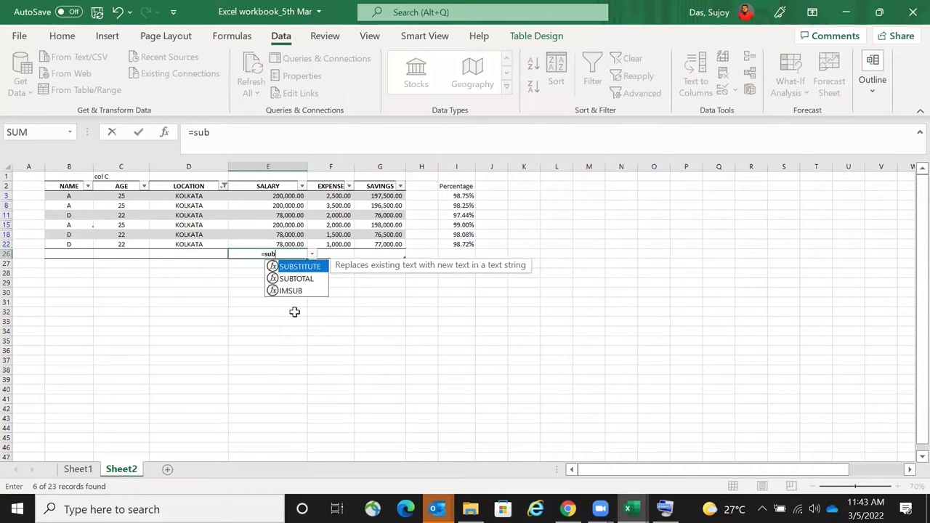
{"action": "left_click", "coordinate": [291, 282]}
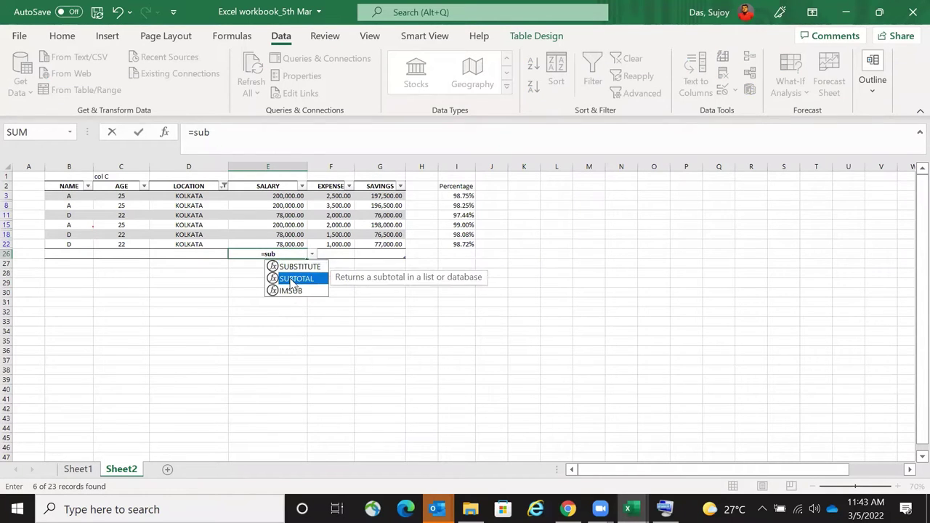
{"action": "double_click", "coordinate": [291, 282]}
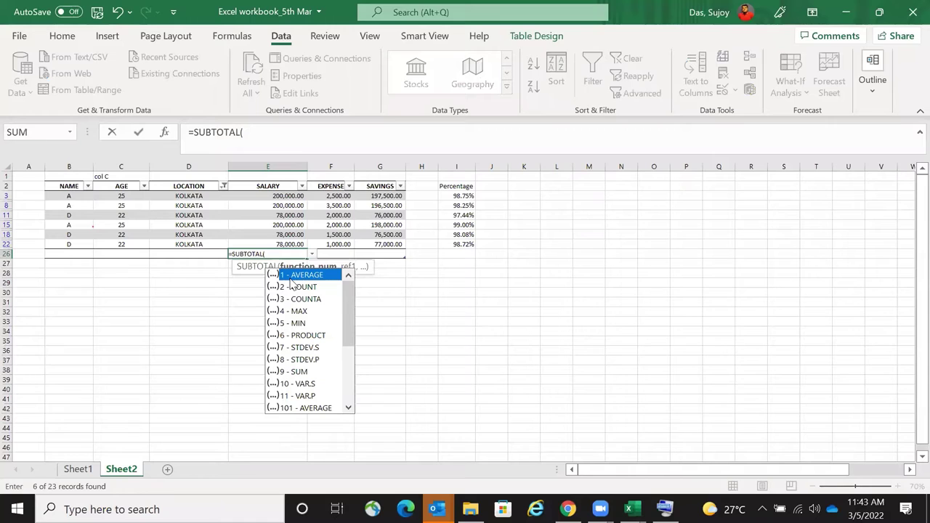
{"action": "left_click_drag", "start_coordinate": [273, 196], "coordinate": [279, 240]}
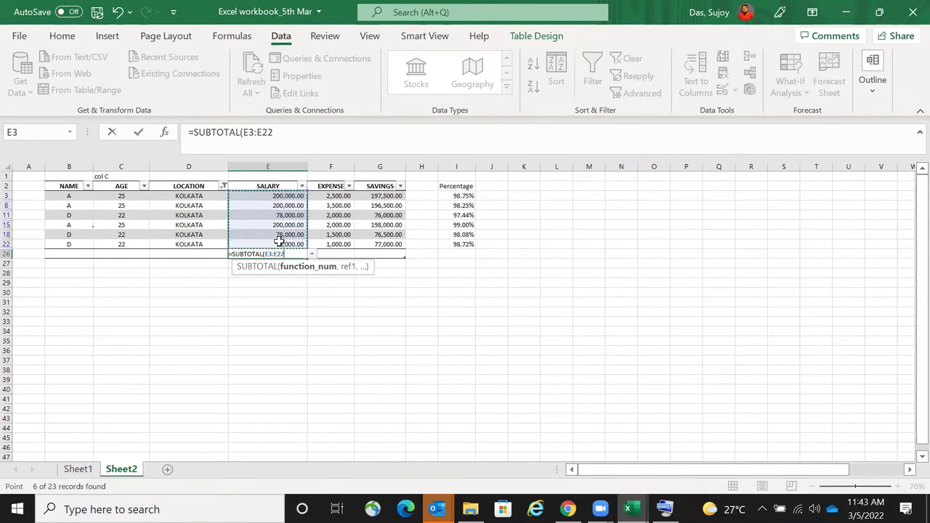
{"action": "type", "text": ")"}
{"action": "key", "text": "Return"}
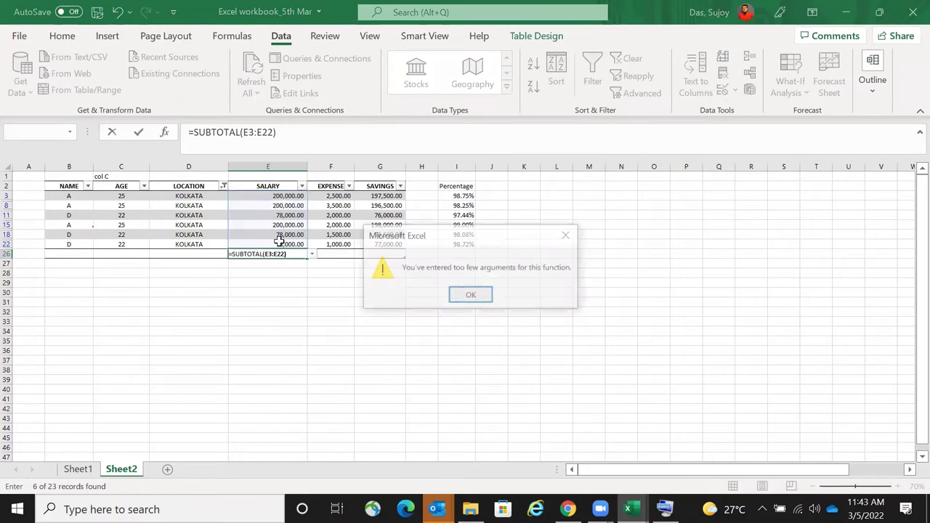
{"action": "key", "text": "Return"}
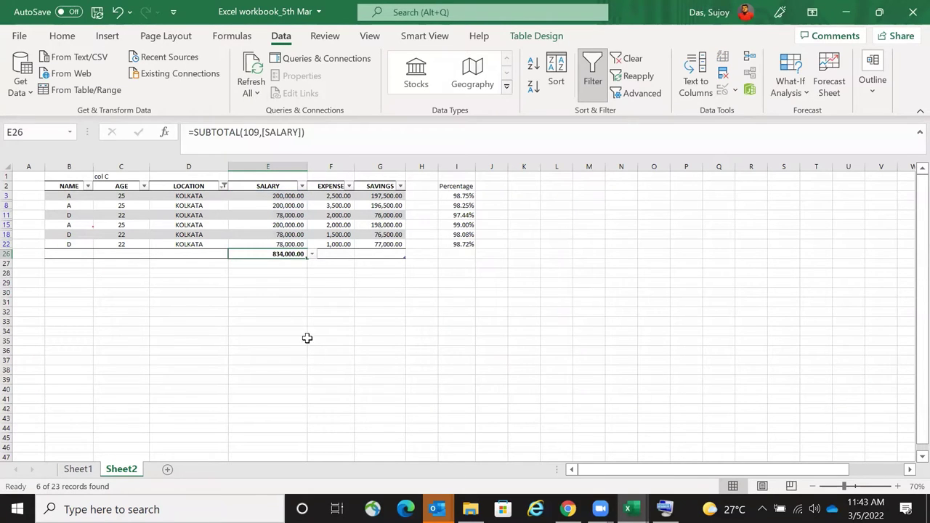
- Verify =SUBTOTAL(109,[SALARY]) gives 834,000.00 against the visible SALARY values
{"action": "key", "text": "F2"}
{"action": "key", "text": "Escape"}
{"action": "key", "text": "F2"}
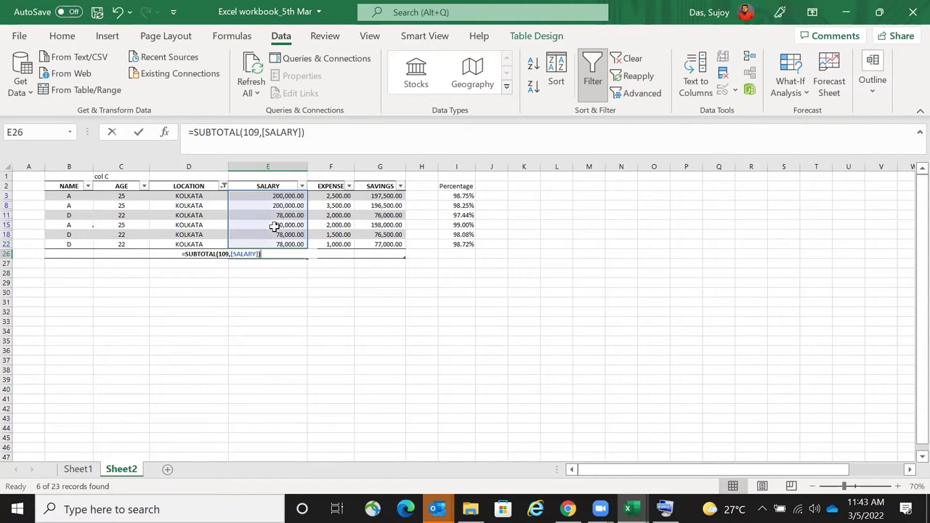
{"action": "key", "text": "Escape"}
{"action": "left_click_drag", "start_coordinate": [290, 197], "coordinate": [282, 244]}
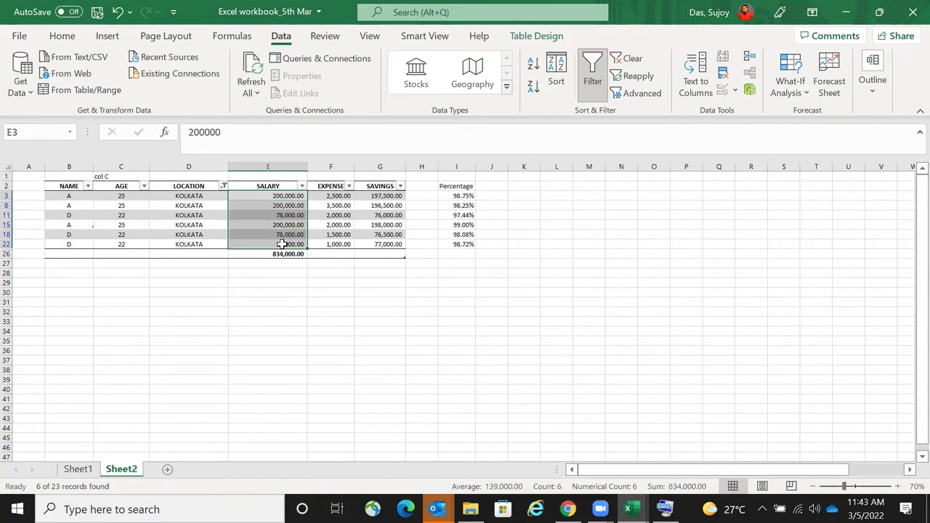
{"action": "left_click", "coordinate": [285, 253]}
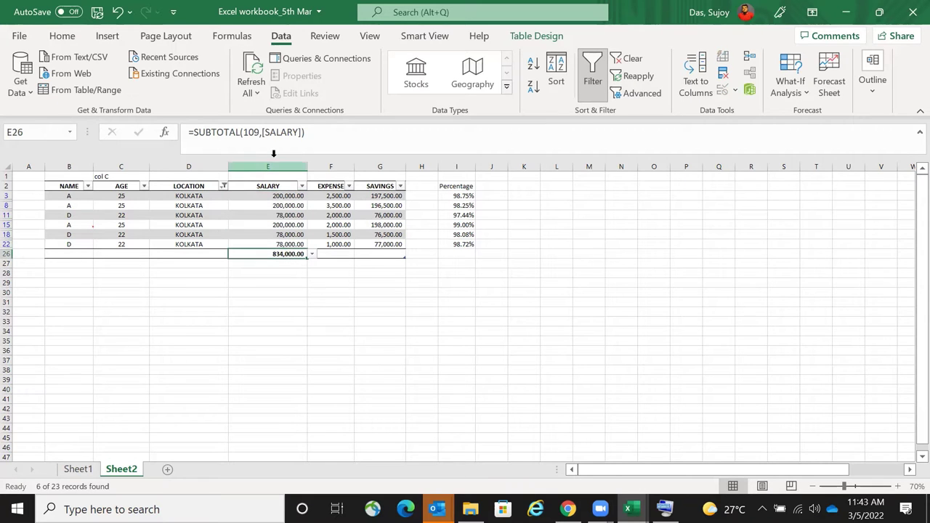
{"action": "key", "text": "Delete"}
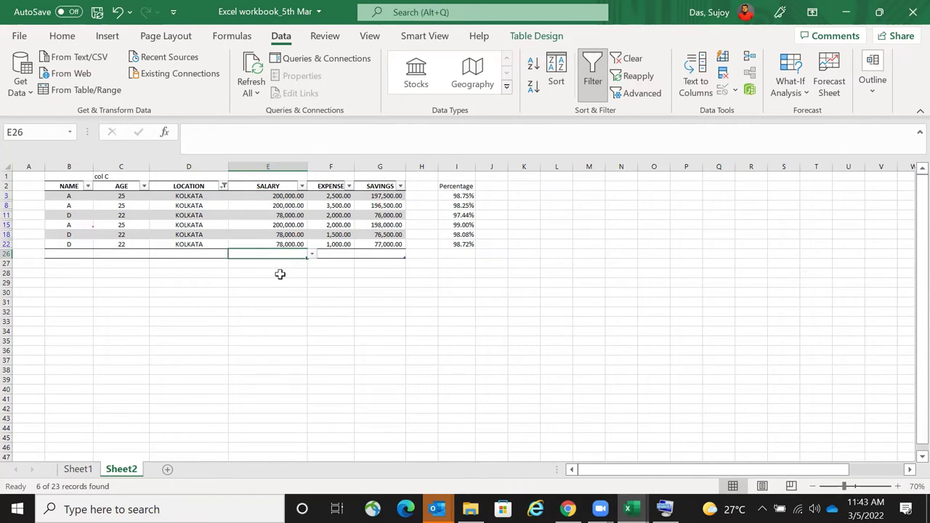
{"action": "key", "text": "ctrl+z"}
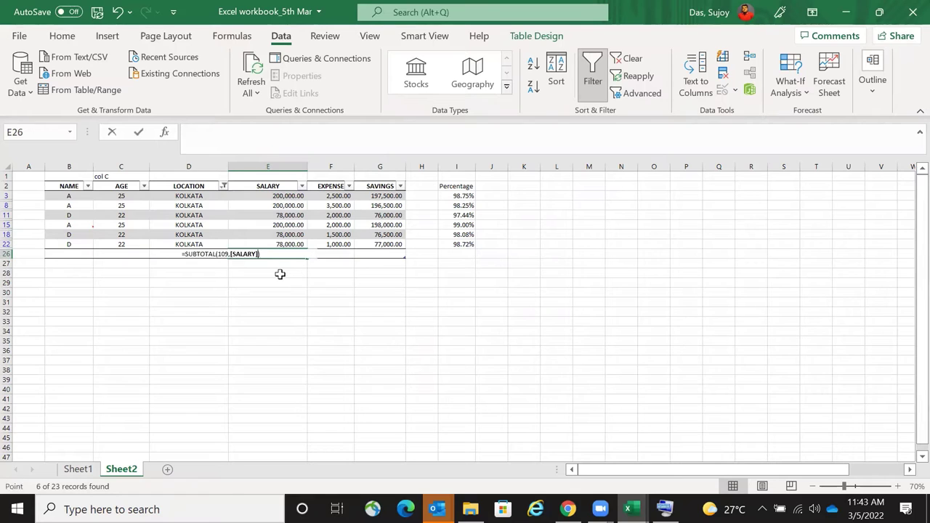
{"action": "key", "text": "Down"}
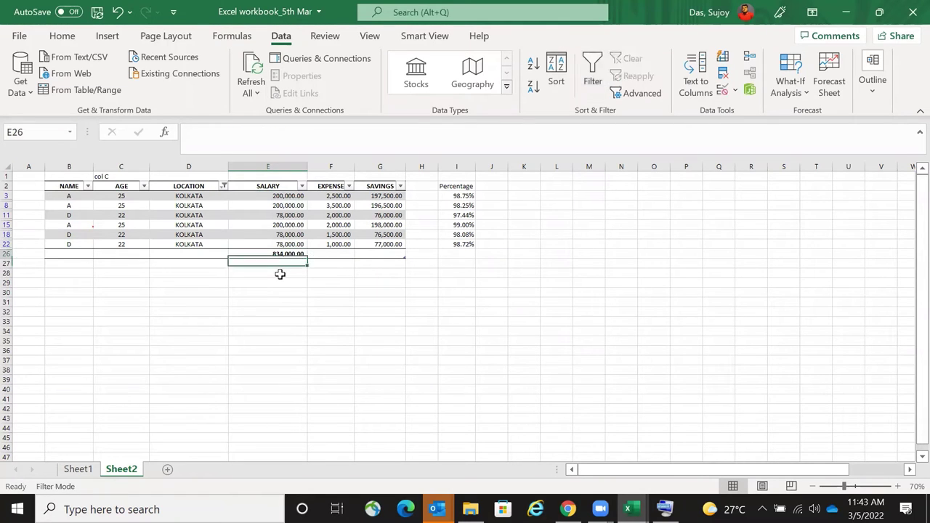
{"action": "key", "text": "Up"}
{"action": "key", "text": "ctrl+c"}
{"action": "key", "text": "Right"}
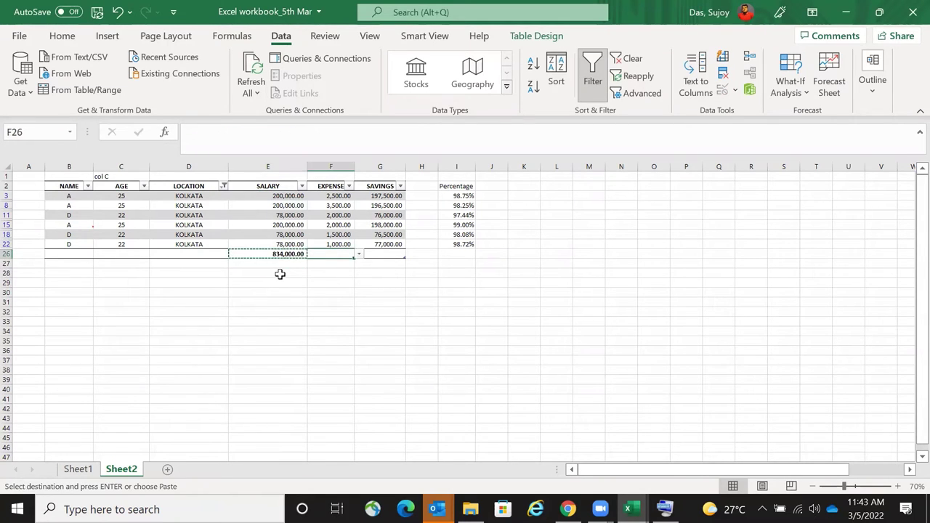
{"action": "key", "text": "Escape"}
{"action": "key", "text": "Left"}
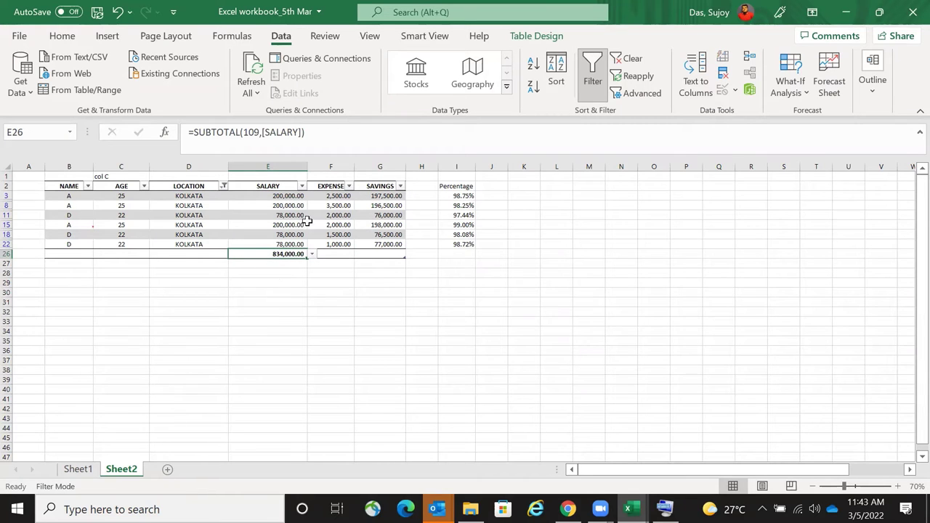
{"action": "left_click_drag", "start_coordinate": [296, 196], "coordinate": [294, 242]}
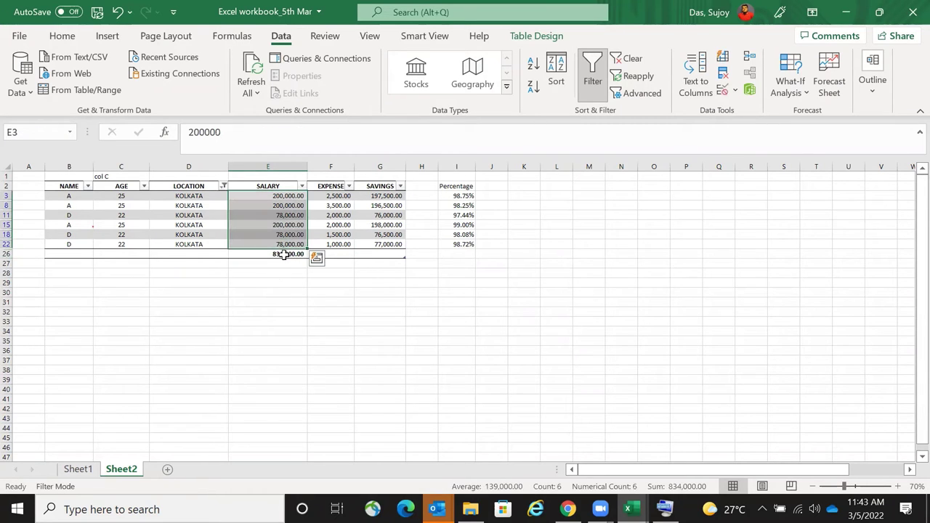
{"action": "left_click", "coordinate": [286, 254]}
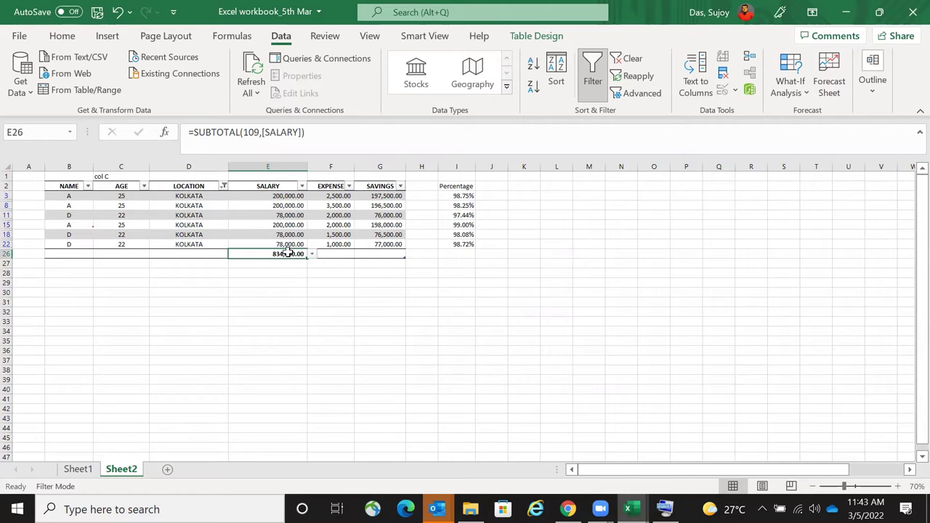
{"action": "key", "text": "Delete"}
{"action": "left_click", "coordinate": [251, 284]}
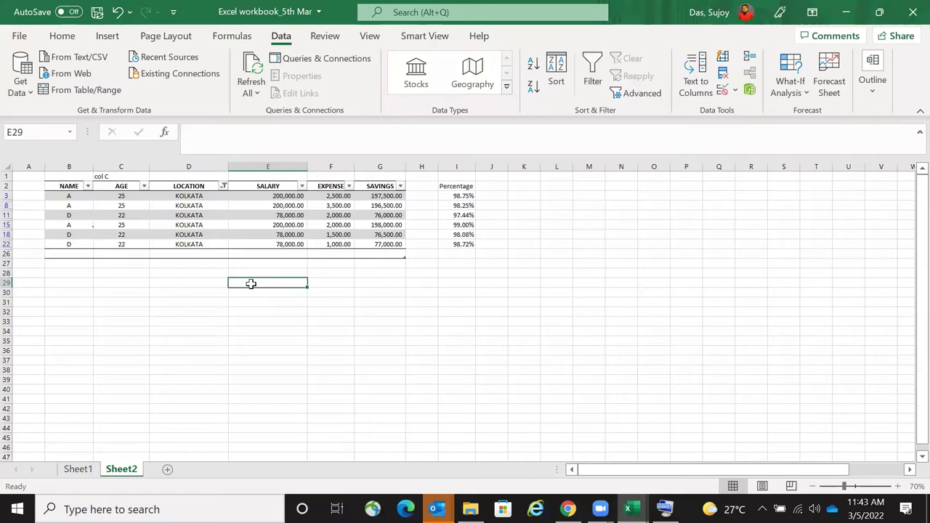
{"action": "type", "text": "alt+cr"}
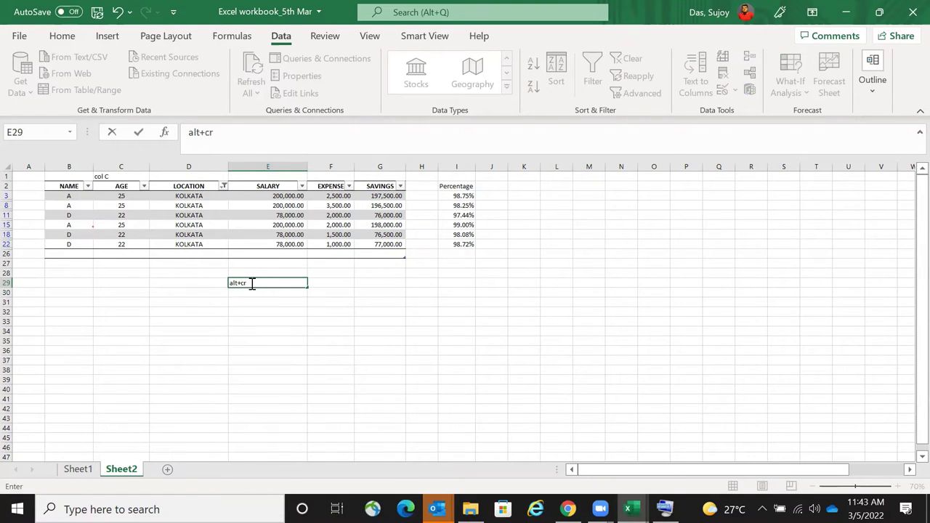
{"action": "key", "text": "BackSpace"}
{"action": "key", "text": "BackSpace"}
{"action": "key", "text": "BackSpace"}
{"action": "key", "text": "BackSpace"}
{"action": "key", "text": "Escape"}
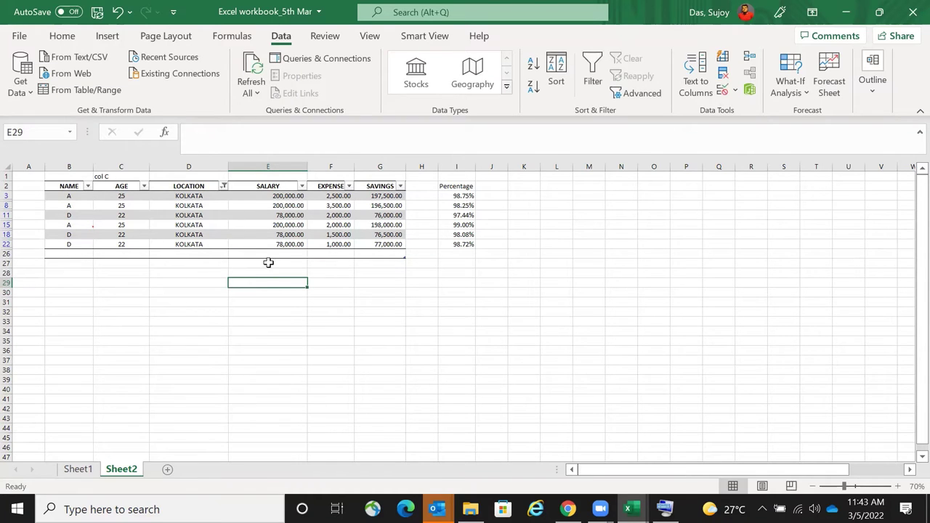
{"action": "left_click", "coordinate": [268, 252]}
{"action": "key", "text": "alt+equal"}
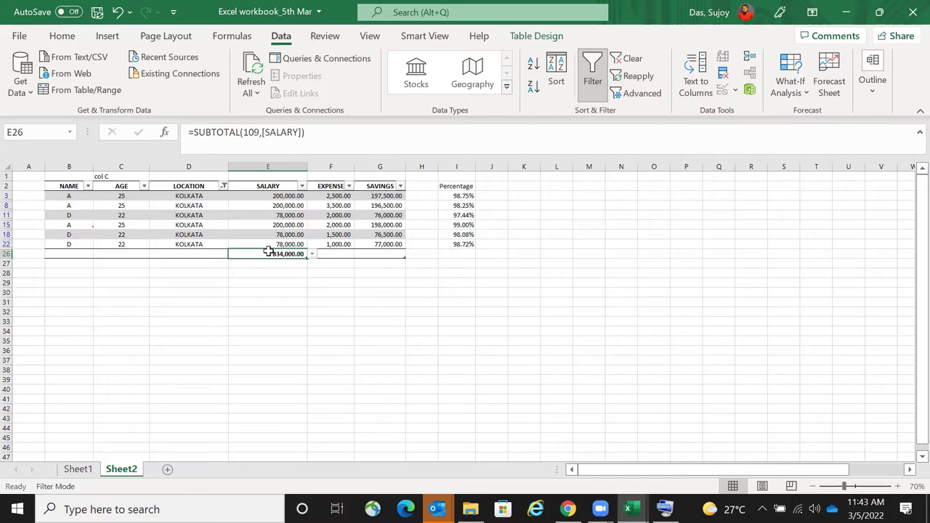
- Delete the E26 subtotal and cancel a first =al entry in E30
{"action": "key", "text": "Delete"}
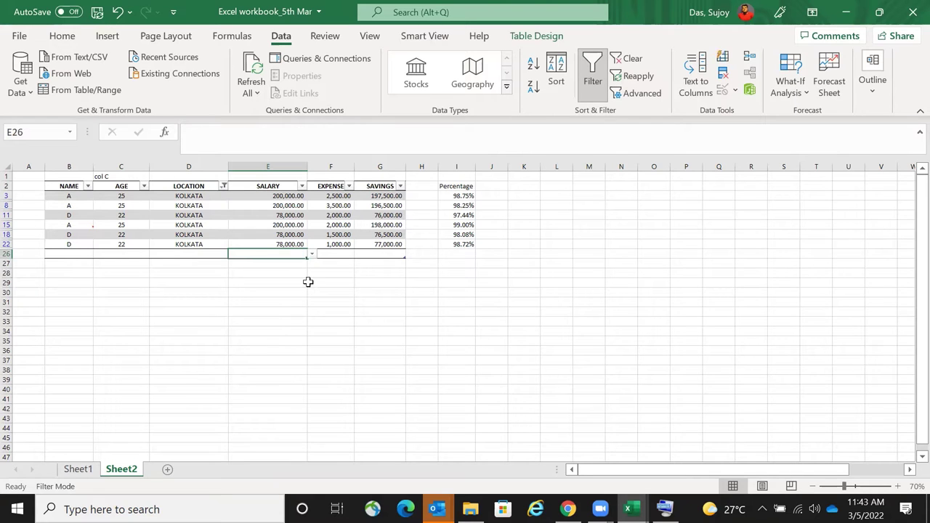
{"action": "left_click", "coordinate": [286, 292]}
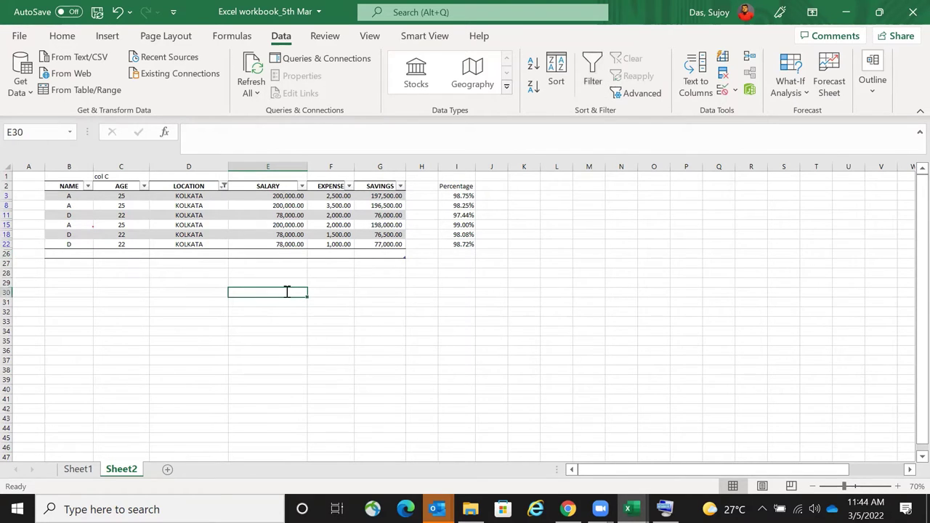
{"action": "type", "text": "=alt , +"}
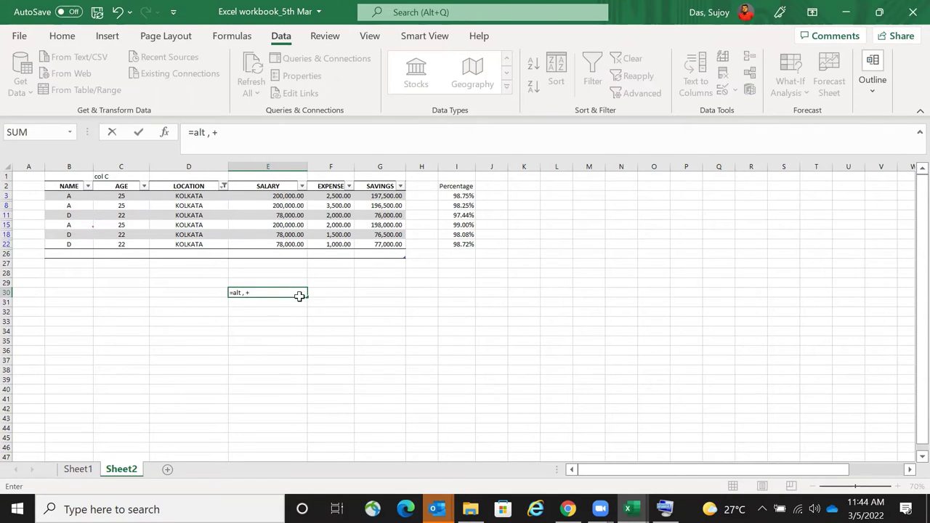
{"action": "key", "text": "Return"}
{"action": "key", "text": "Escape"}
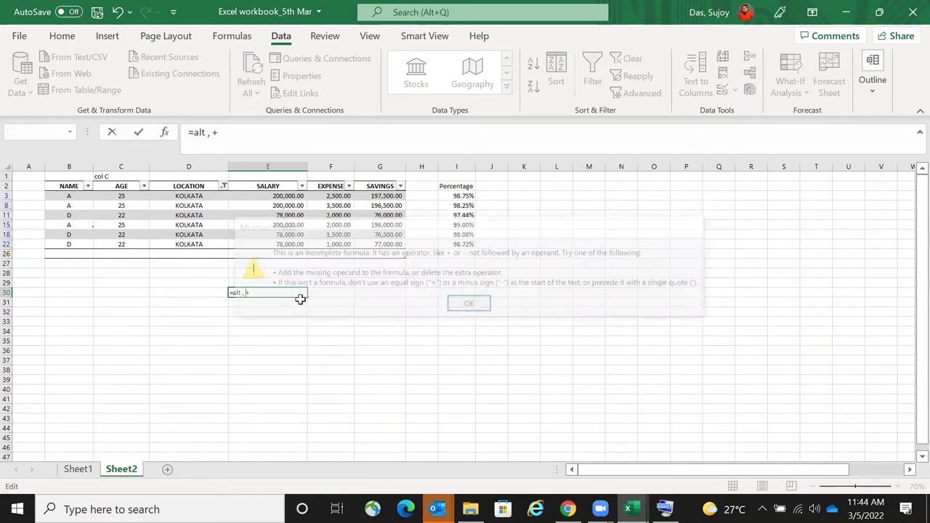
{"action": "key", "text": "Escape"}
- Store the note =alt , "+ " in E30 as text with a leading apostrophe
{"action": "type", "text": "=alt"}
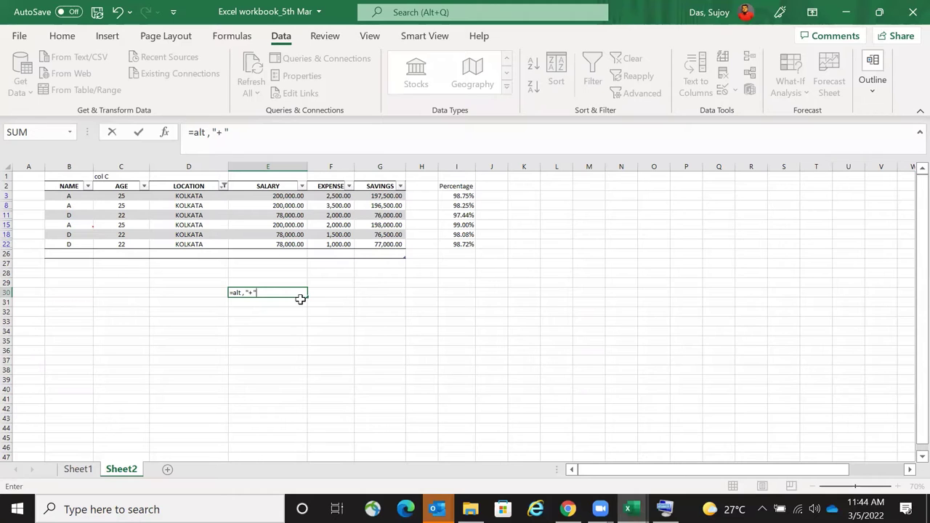
{"action": "key", "text": "Return"}
{"action": "key", "text": "Return"}
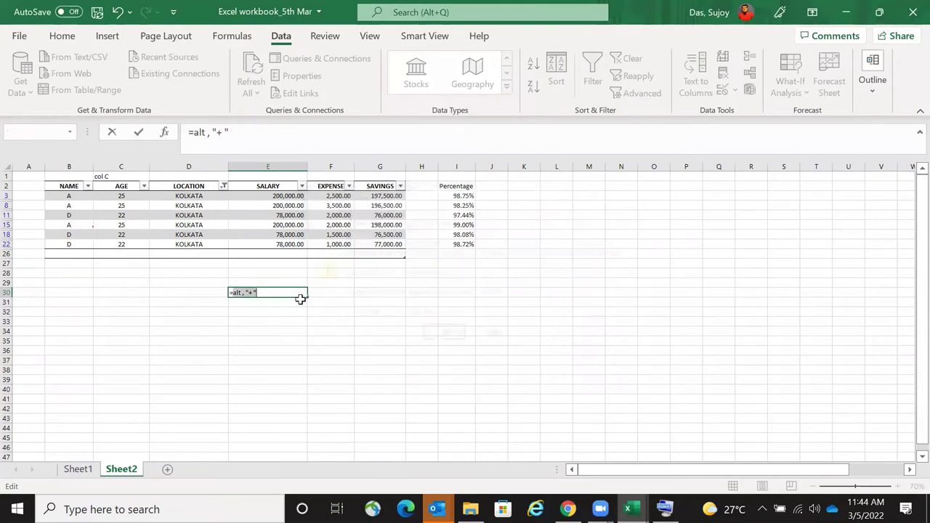
{"action": "key", "text": "Home"}
{"action": "type", "text": "'"}
{"action": "key", "text": "Return"}
{"action": "key", "text": "Up"}
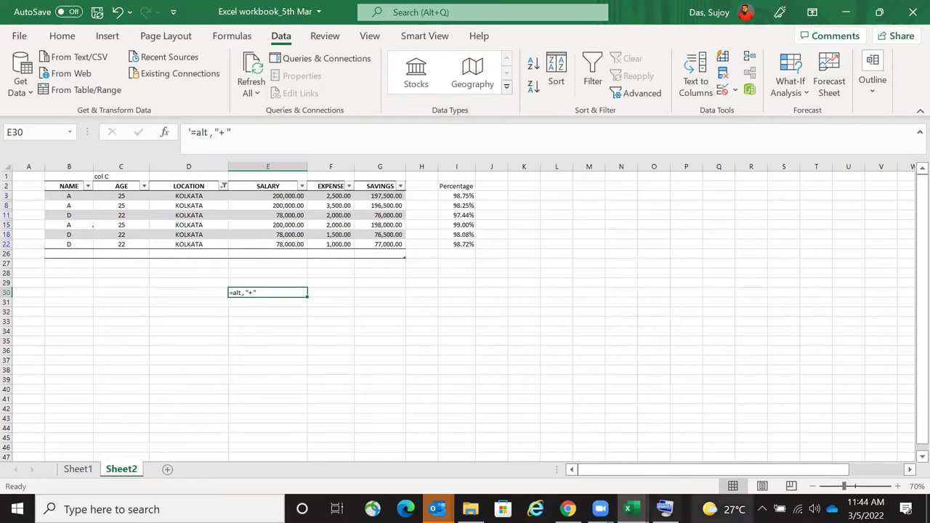
{"action": "left_click", "coordinate": [665, 509]}
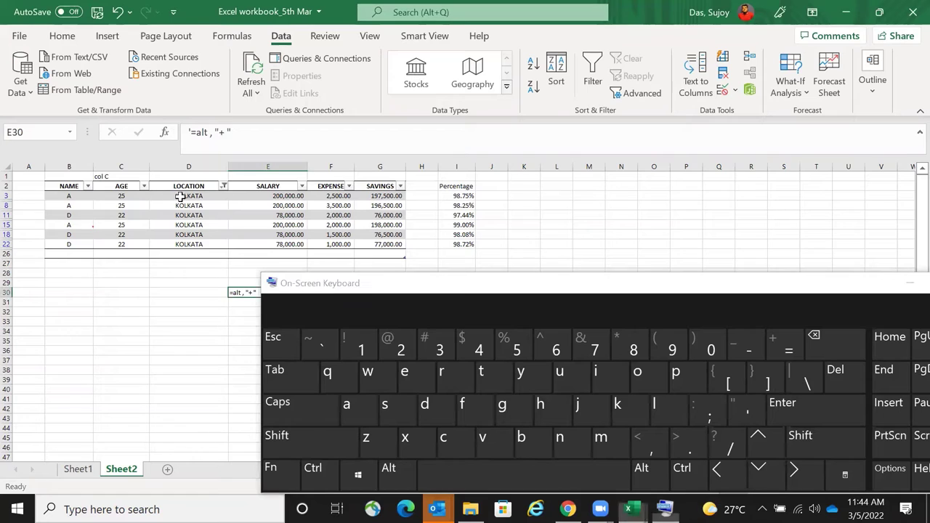
- Select the visible SALARY values and try the Alt+= sum on the On-Screen Keyboard
{"action": "left_click_drag", "start_coordinate": [176, 198], "coordinate": [192, 251]}
{"action": "left_click", "coordinate": [260, 254]}
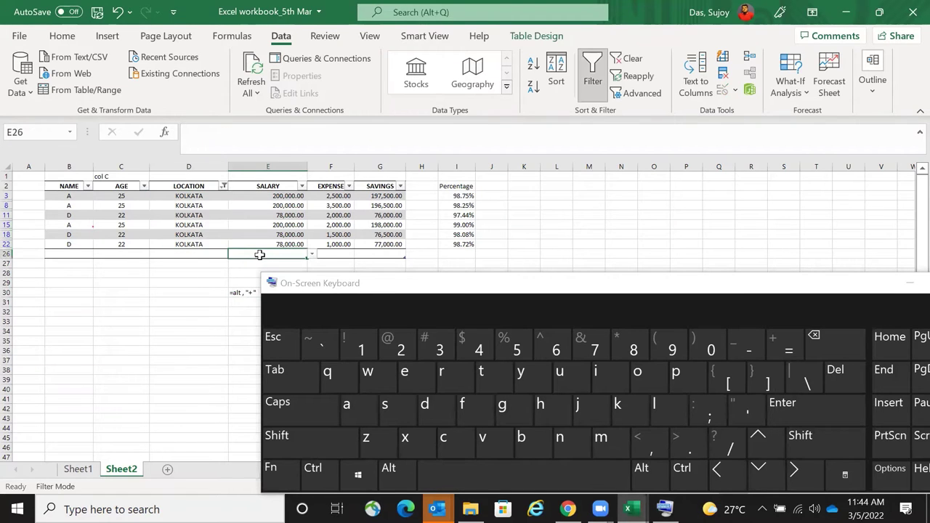
{"action": "left_click_drag", "start_coordinate": [280, 195], "coordinate": [276, 246]}
{"action": "left_click_drag", "start_coordinate": [688, 290], "coordinate": [636, 187]}
{"action": "left_click", "coordinate": [598, 372]}
{"action": "left_click", "coordinate": [732, 243]}
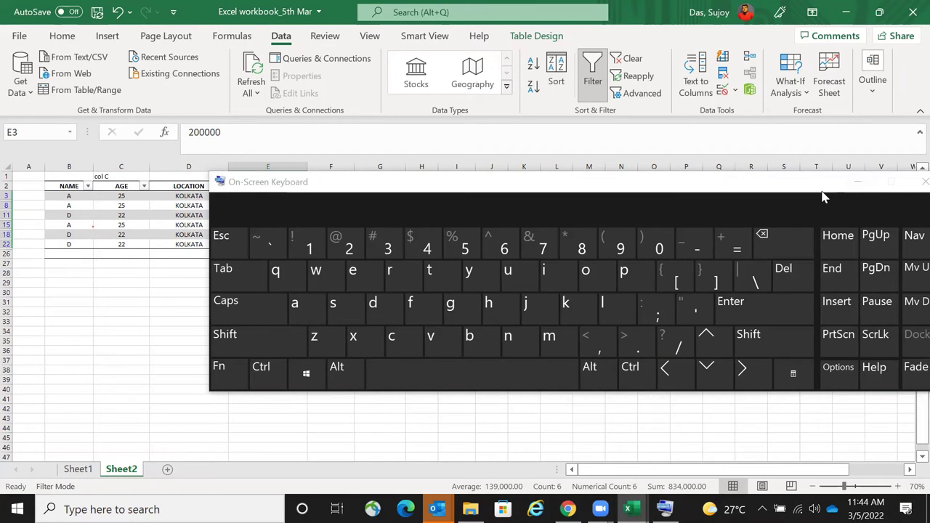
{"action": "left_click", "coordinate": [858, 182]}
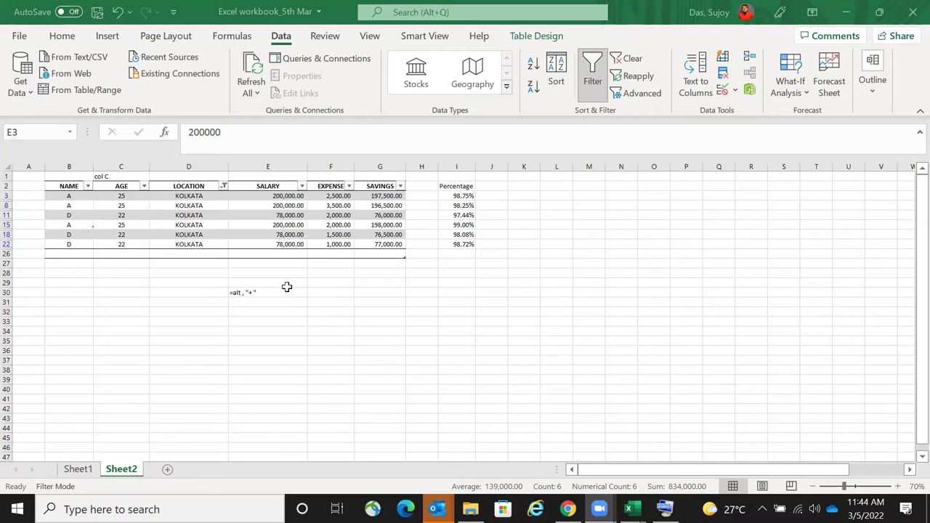
- AutoSum E26 with Alt+= for 834,000.00 and delete the E30 note
{"action": "left_click", "coordinate": [287, 284]}
{"action": "left_click", "coordinate": [269, 247]}
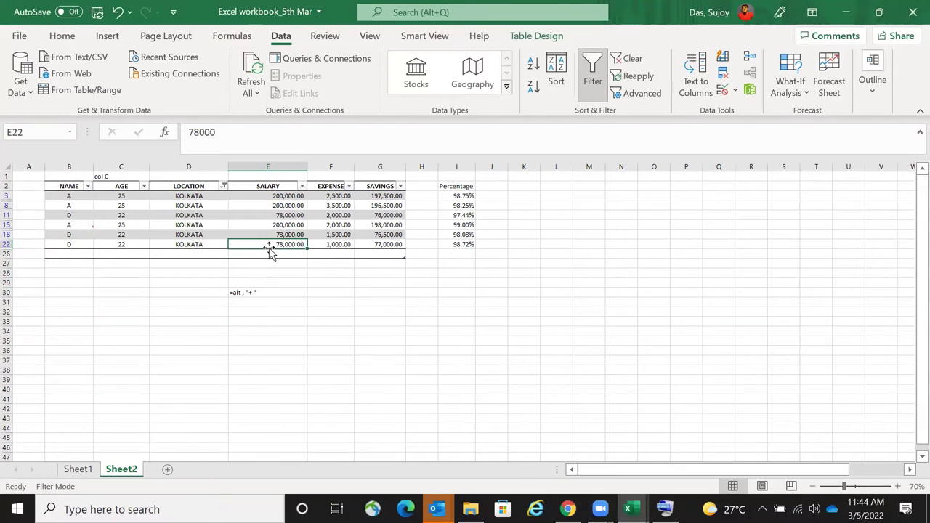
{"action": "key", "text": "Down"}
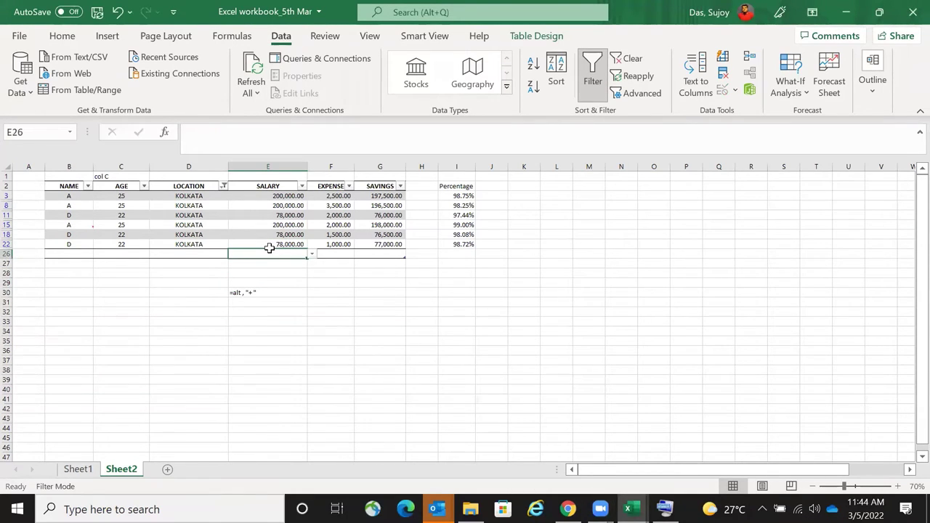
{"action": "key", "text": "alt"}
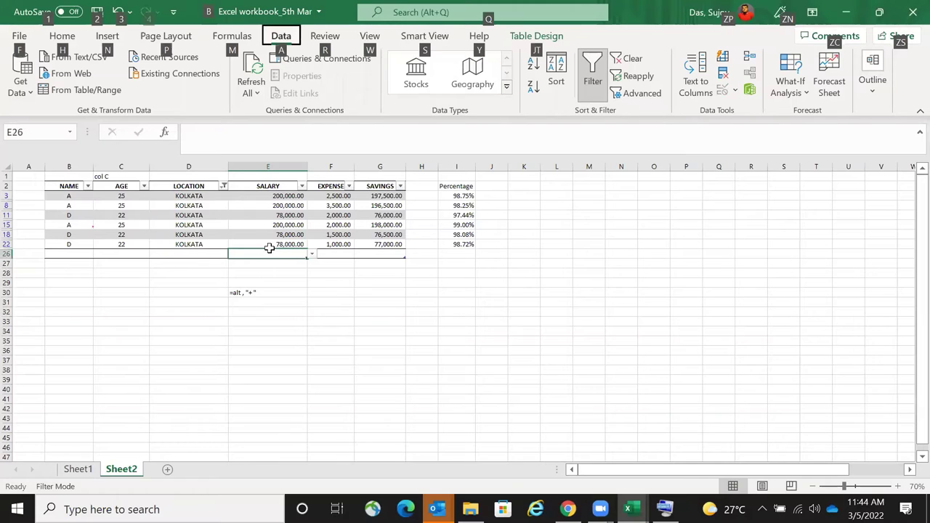
{"action": "key", "text": "alt+equal"}
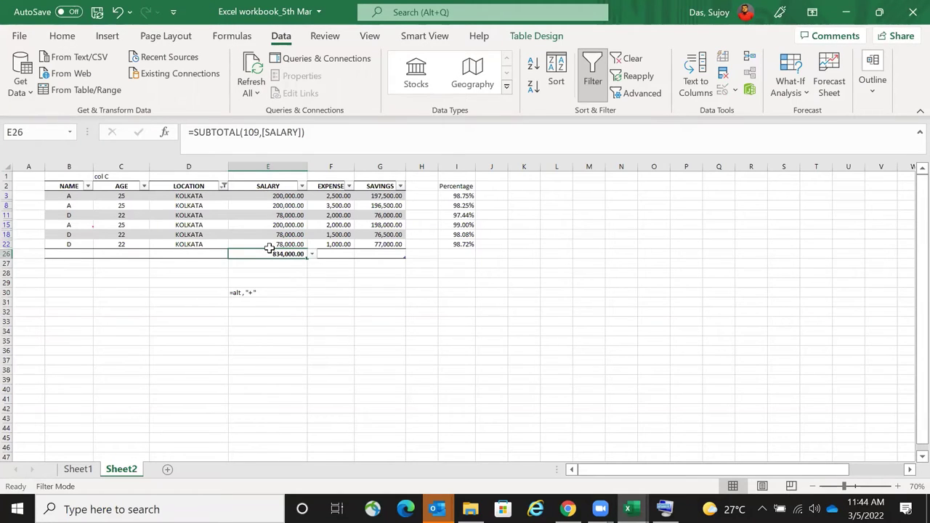
{"action": "key", "text": "Down"}
{"action": "key", "text": "Down"}
{"action": "key", "text": "Down"}
{"action": "key", "text": "Down"}
{"action": "key", "text": "Down"}
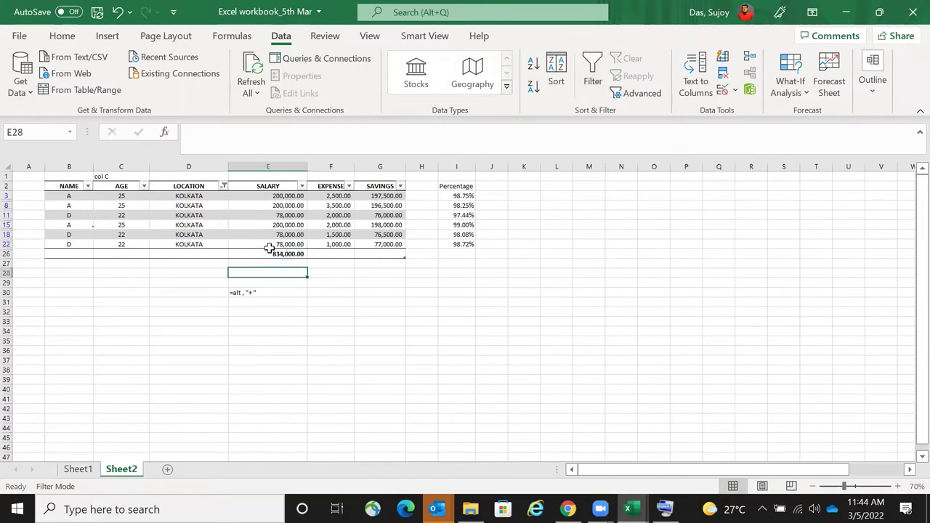
{"action": "key", "text": "Up"}
{"action": "key", "text": "Delete"}
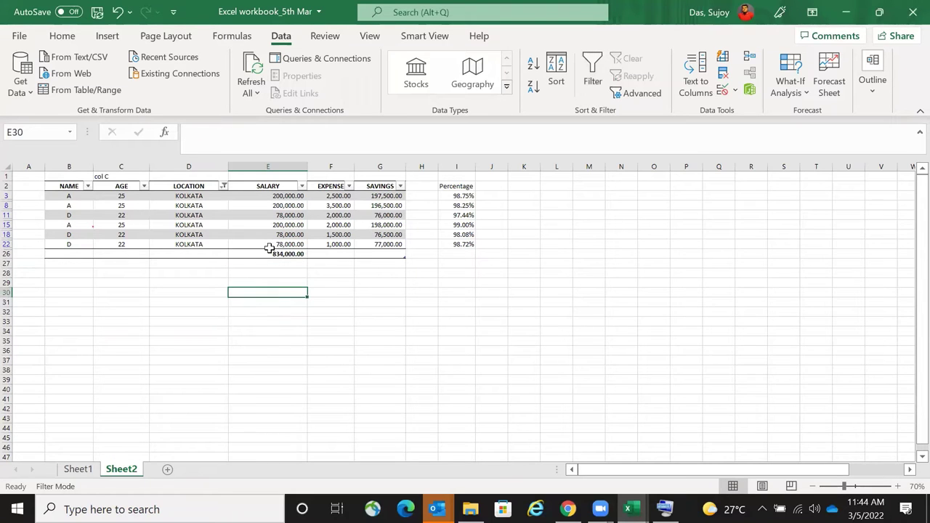
- Check E26's 834,000.00 SUBTOTAL and select the visible SALARY values E3:E22
{"action": "left_click", "coordinate": [665, 508]}
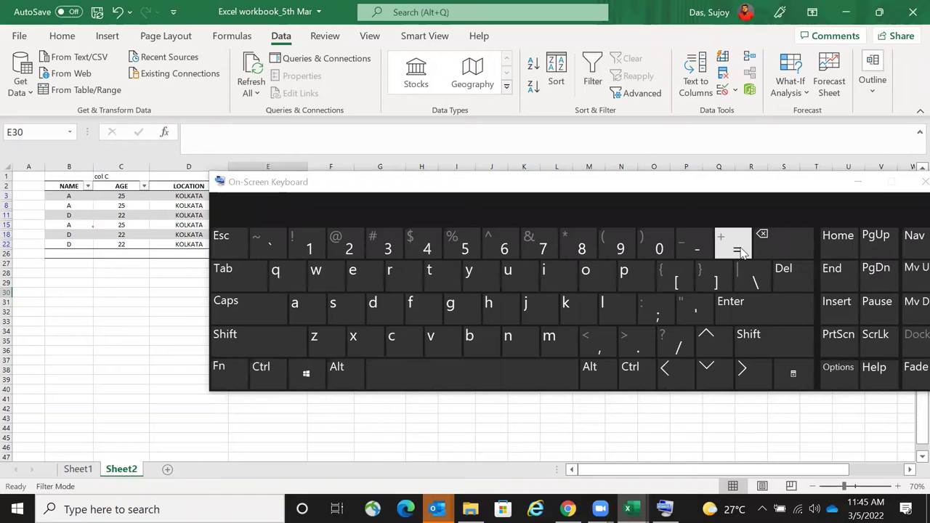
{"action": "left_click", "coordinate": [858, 182]}
{"action": "left_click", "coordinate": [284, 254]}
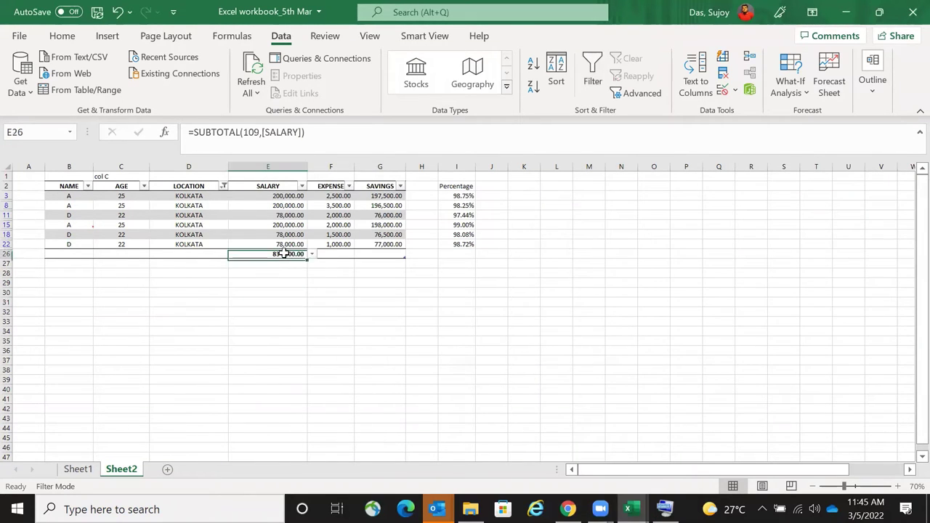
{"action": "double_click", "coordinate": [285, 254]}
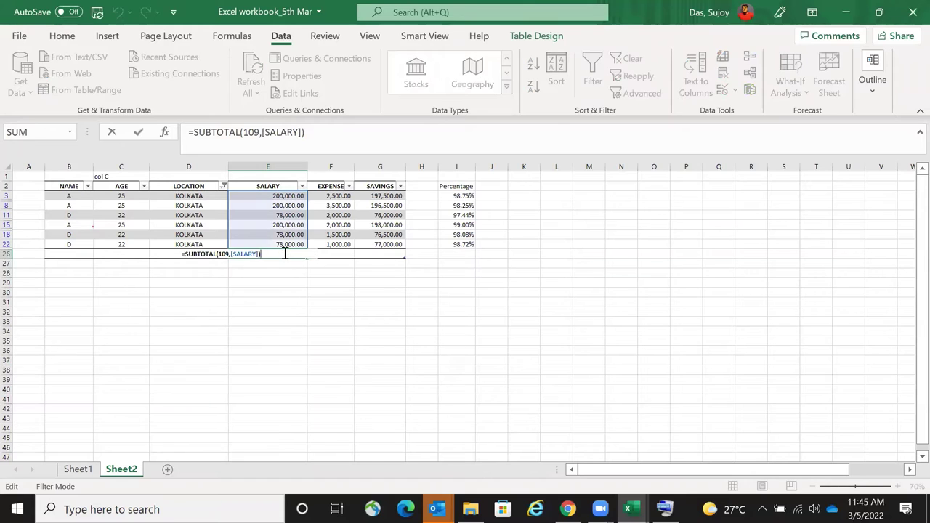
{"action": "key", "text": "Escape"}
{"action": "key", "text": "Up"}
{"action": "key", "text": "Up"}
{"action": "key", "text": "Up"}
{"action": "key", "text": "Up"}
{"action": "key", "text": "Up"}
{"action": "key", "text": "shift+Down"}
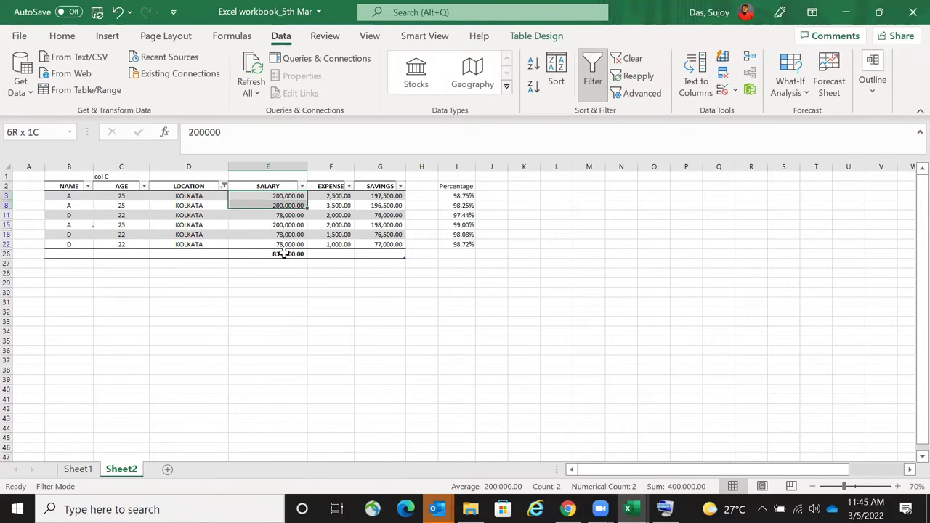
{"action": "key", "text": "shift+Down"}
{"action": "key", "text": "shift+Down"}
{"action": "key", "text": "shift+Down"}
{"action": "key", "text": "shift+Down"}
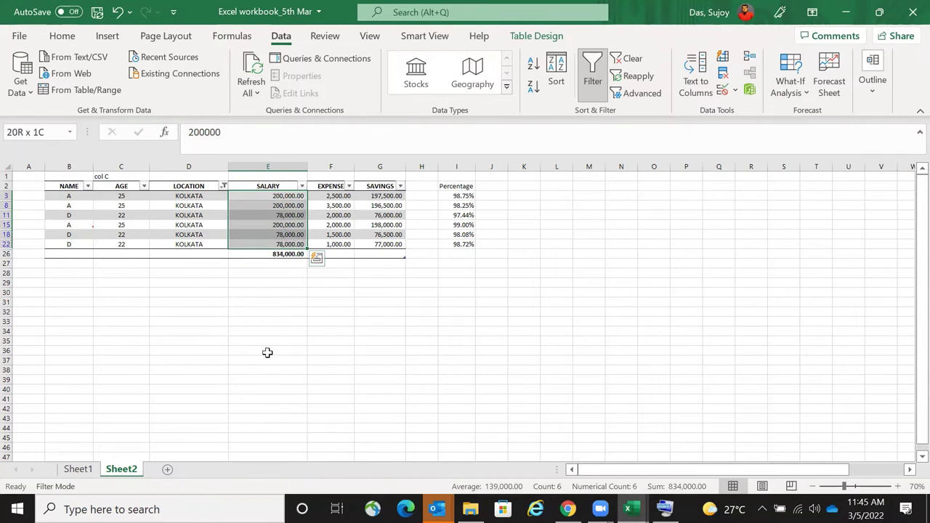
{"action": "left_click", "coordinate": [268, 352]}
- Switch the LOCATION filter from KOLKATA to BANGALORE only and check the E26 subtotal
{"action": "left_click", "coordinate": [223, 187]}
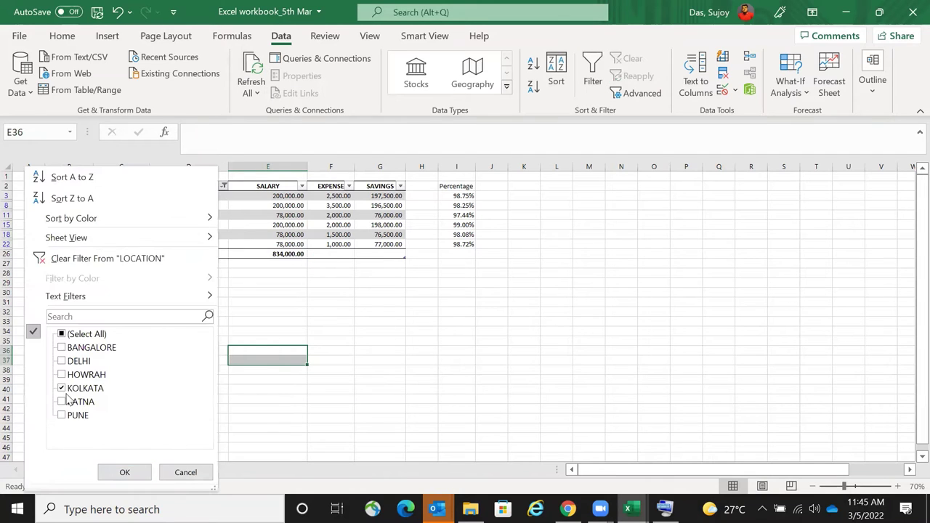
{"action": "left_click", "coordinate": [63, 388]}
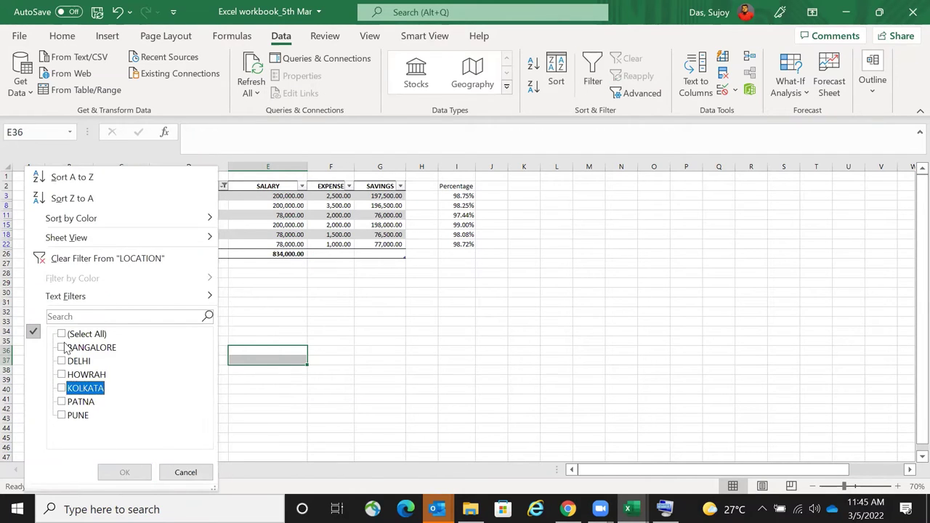
{"action": "left_click", "coordinate": [62, 348]}
{"action": "left_click", "coordinate": [124, 473]}
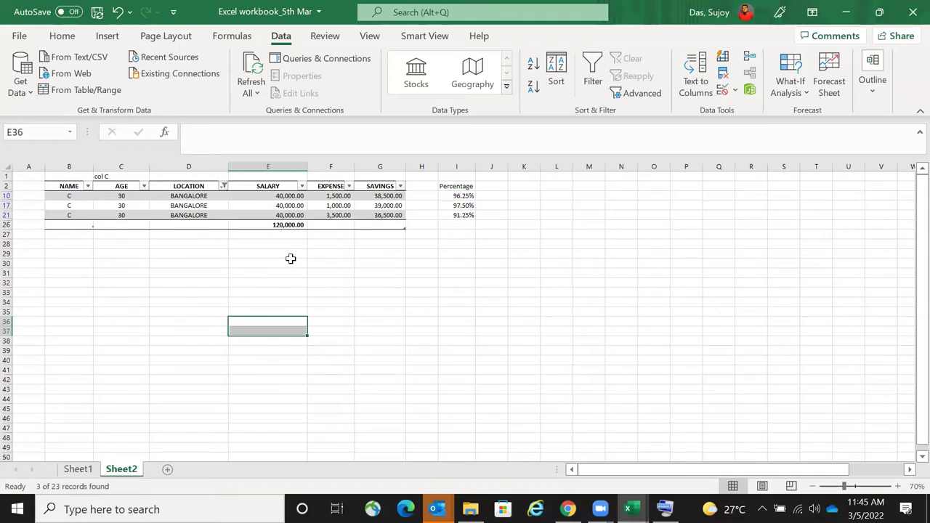
{"action": "left_click", "coordinate": [300, 224]}
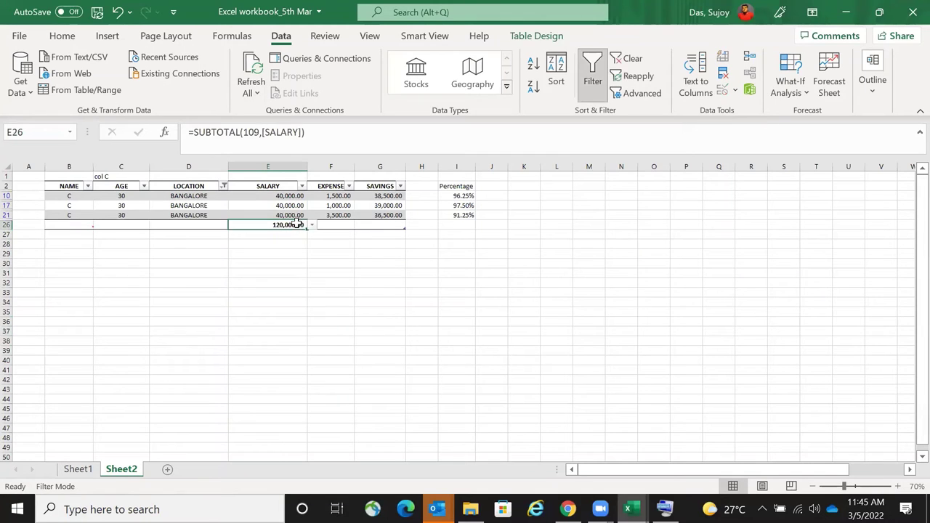
{"action": "double_click", "coordinate": [297, 224]}
{"action": "key", "text": "Escape"}
- Add PUNE to the LOCATION filter alongside BANGALORE and check the E26 subtotal
{"action": "key", "text": "ctrl+a"}
{"action": "left_click", "coordinate": [225, 186]}
{"action": "left_click", "coordinate": [269, 353]}
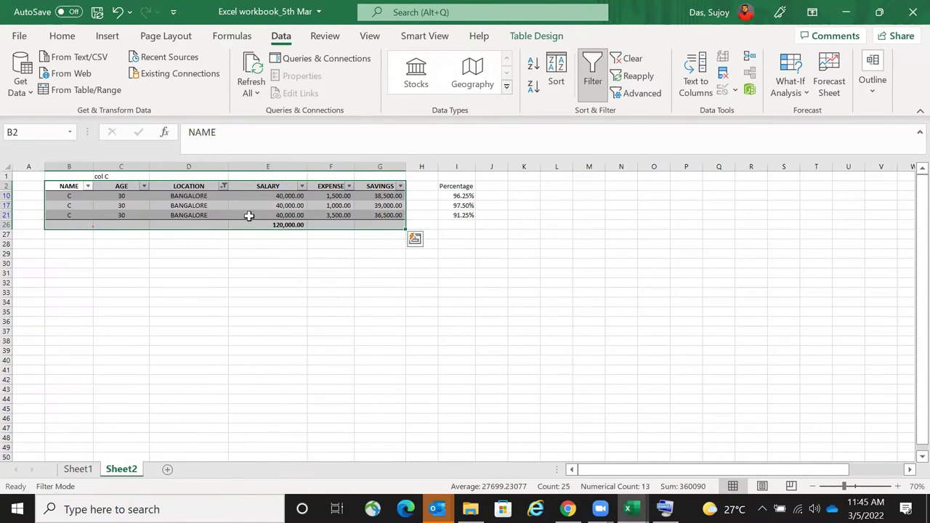
{"action": "left_click", "coordinate": [189, 186]}
{"action": "left_click", "coordinate": [225, 186]}
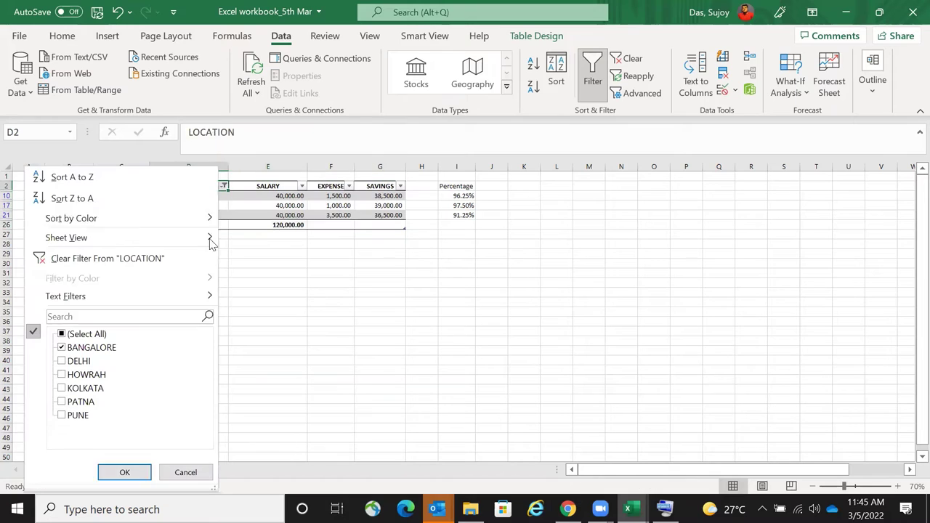
{"action": "left_click", "coordinate": [62, 415]}
{"action": "left_click", "coordinate": [123, 474]}
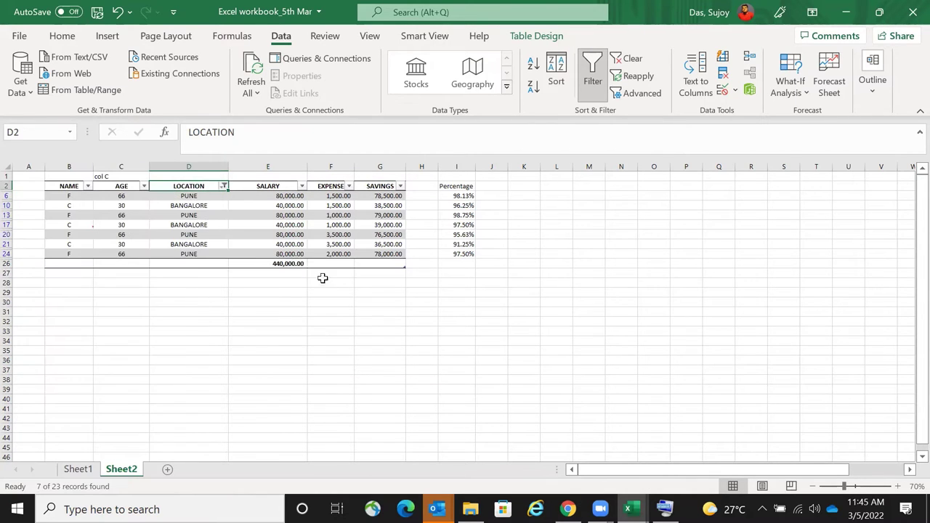
{"action": "left_click", "coordinate": [300, 264]}
{"action": "double_click", "coordinate": [300, 264]}
{"action": "key", "text": "Escape"}
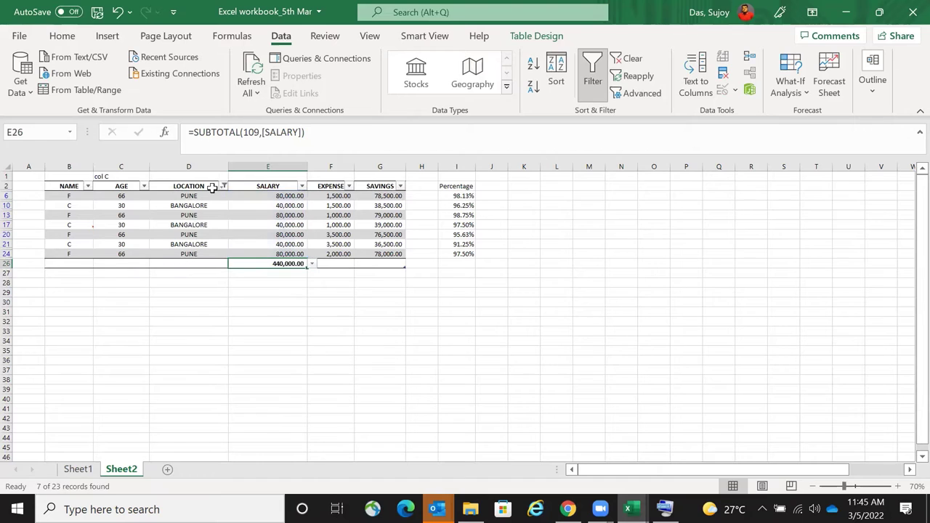
- Add HOWRAH to the LOCATION filter, giving a 462,400 salary total
{"action": "left_click", "coordinate": [224, 186]}
{"action": "left_click", "coordinate": [91, 374]}
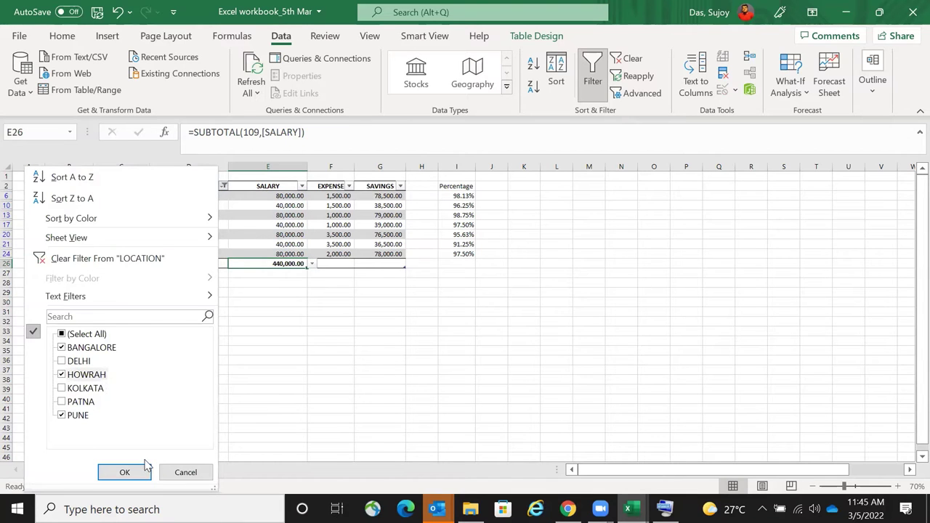
{"action": "left_click", "coordinate": [126, 473]}
{"action": "double_click", "coordinate": [289, 304]}
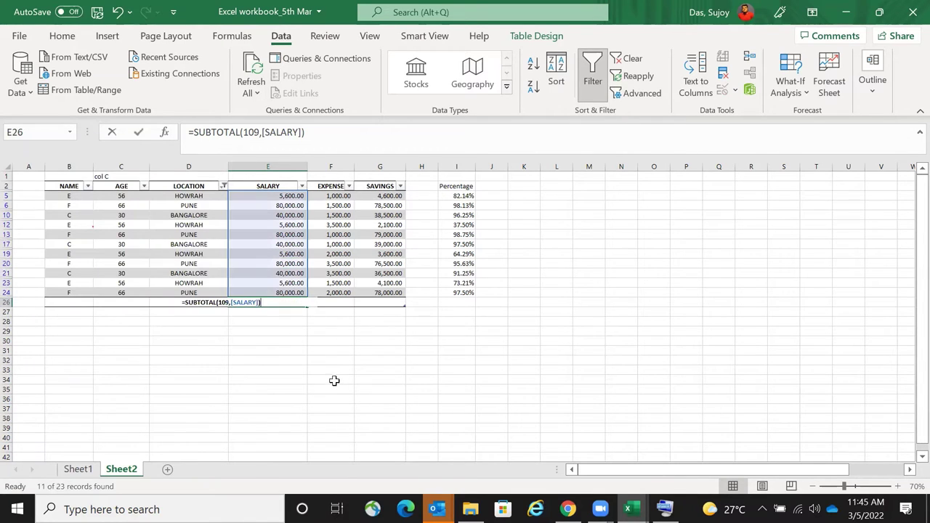
{"action": "key", "text": "Escape"}
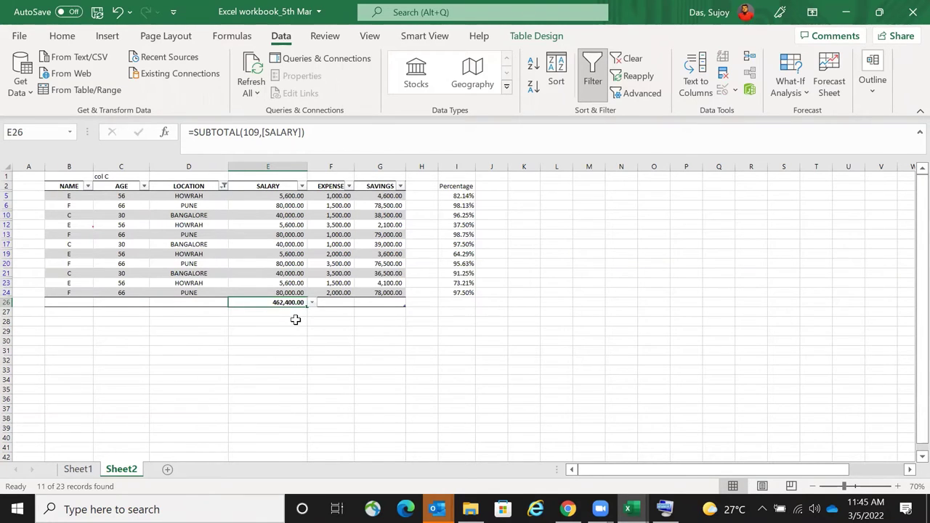
- Clear the LOCATION filter and confirm the full 2,218,900 salary total
{"action": "left_click", "coordinate": [225, 188]}
{"action": "left_click", "coordinate": [84, 334]}
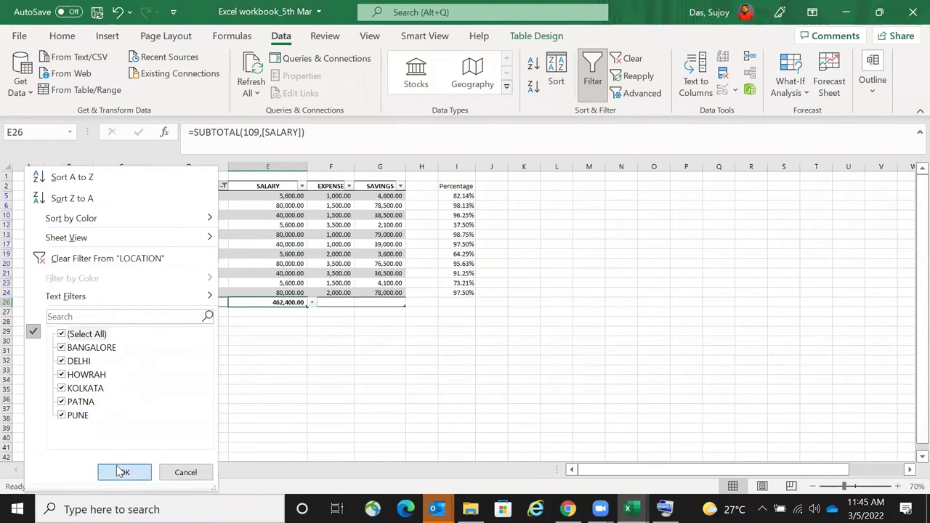
{"action": "left_click", "coordinate": [122, 472]}
{"action": "key", "text": "F2"}
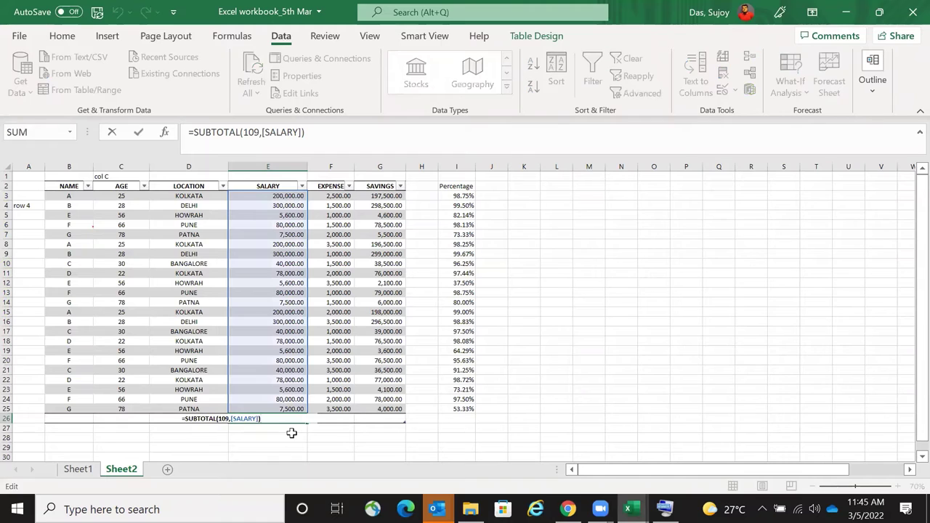
{"action": "key", "text": "Escape"}
{"action": "key", "text": "F2"}
{"action": "key", "text": "Escape"}
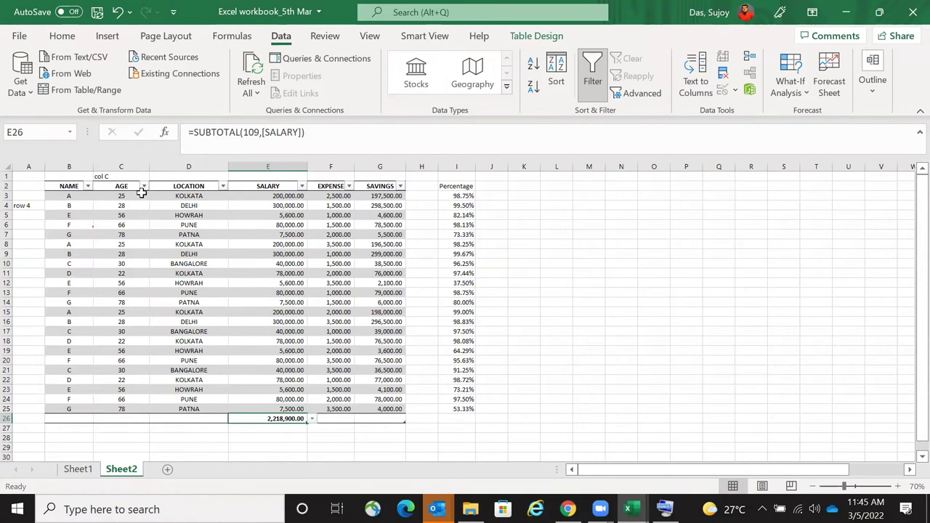
- Filter LOCATION to BANGALORE and PUNE, confirming a 440,000 salary total
{"action": "left_click", "coordinate": [223, 187]}
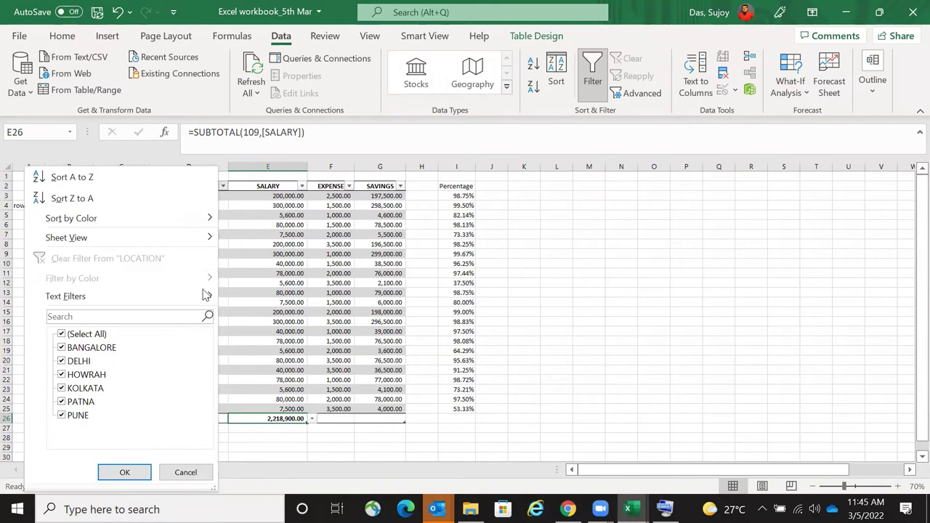
{"action": "left_click", "coordinate": [99, 334]}
{"action": "left_click", "coordinate": [102, 347]}
{"action": "left_click", "coordinate": [125, 472]}
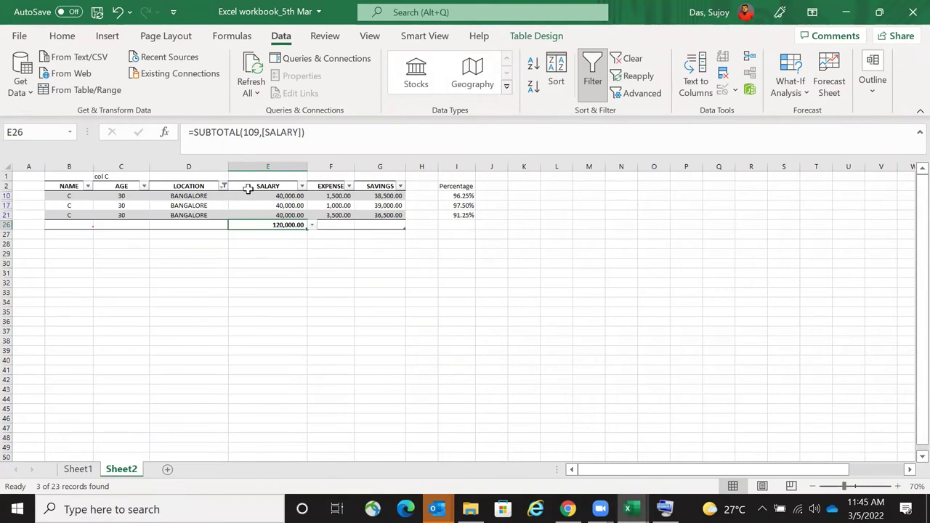
{"action": "left_click", "coordinate": [223, 187]}
{"action": "left_click", "coordinate": [78, 415]}
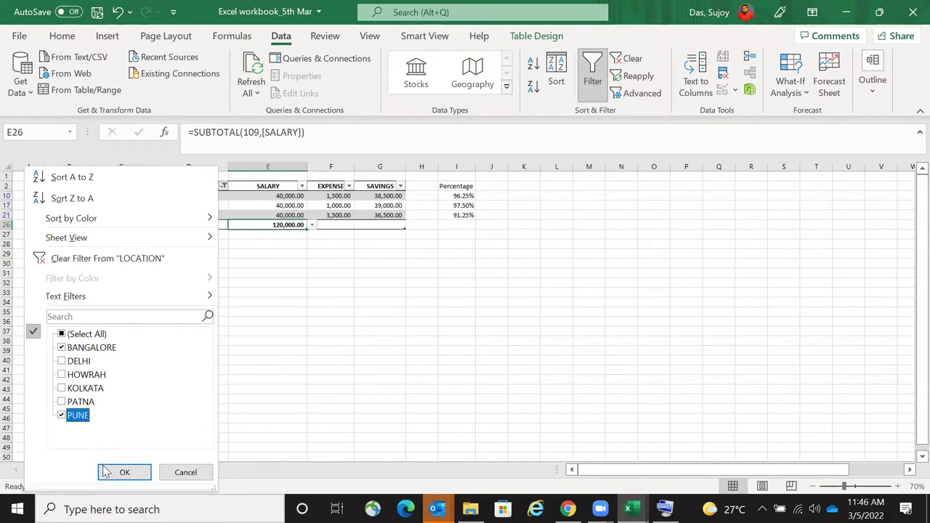
{"action": "left_click", "coordinate": [106, 473]}
{"action": "key", "text": "F2"}
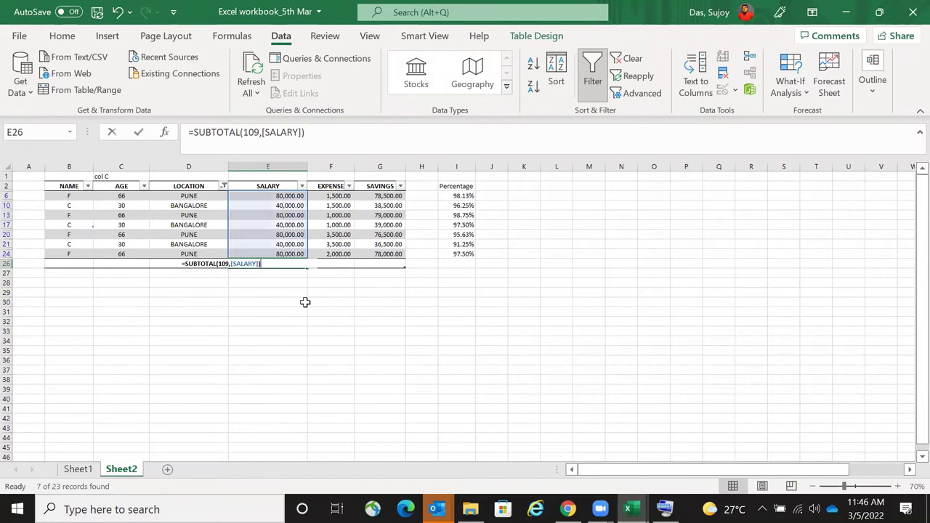
{"action": "key", "text": "Escape"}
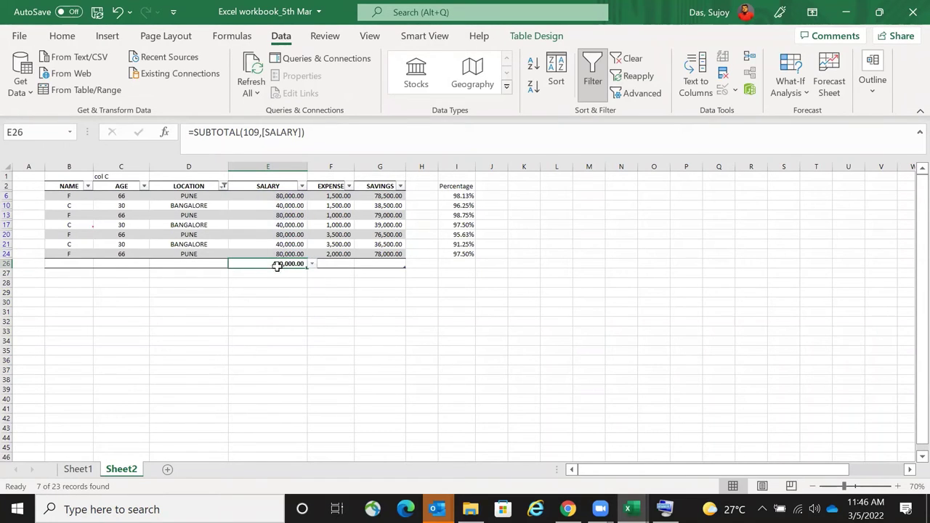
{"action": "left_click", "coordinate": [341, 263]}
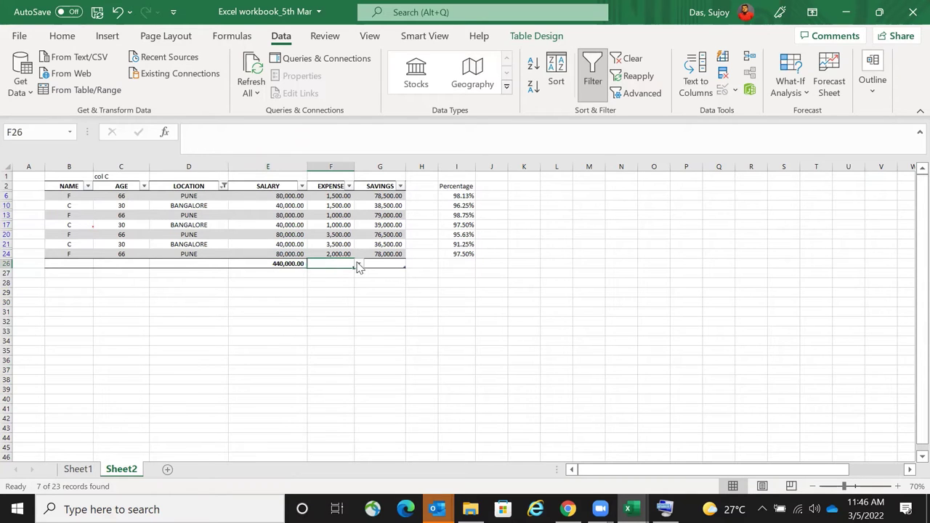
- Add SUBTOTAL sums of 14,000 for EXPENSE in F26 and 426,000 for SAVINGS in G26
{"action": "key", "text": "alt+equal"}
{"action": "key", "text": "ctrl+Return"}
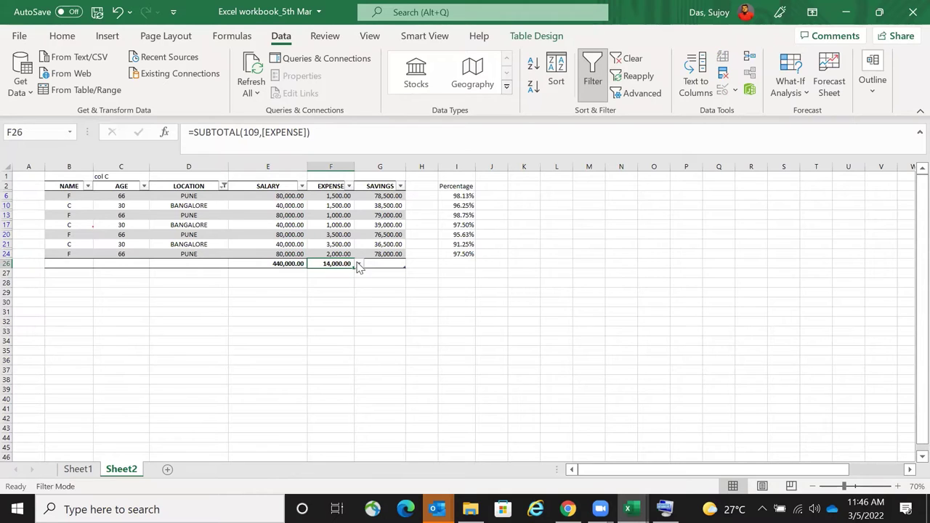
{"action": "left_click", "coordinate": [357, 263]}
{"action": "key", "text": "alt+equal"}
{"action": "key", "text": "Return"}
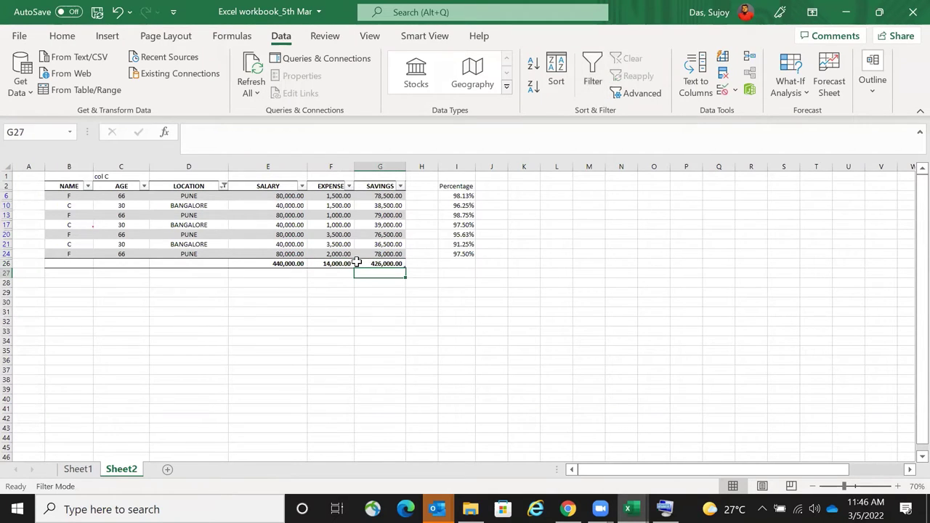
{"action": "left_click_drag", "start_coordinate": [384, 263], "coordinate": [91, 258]}
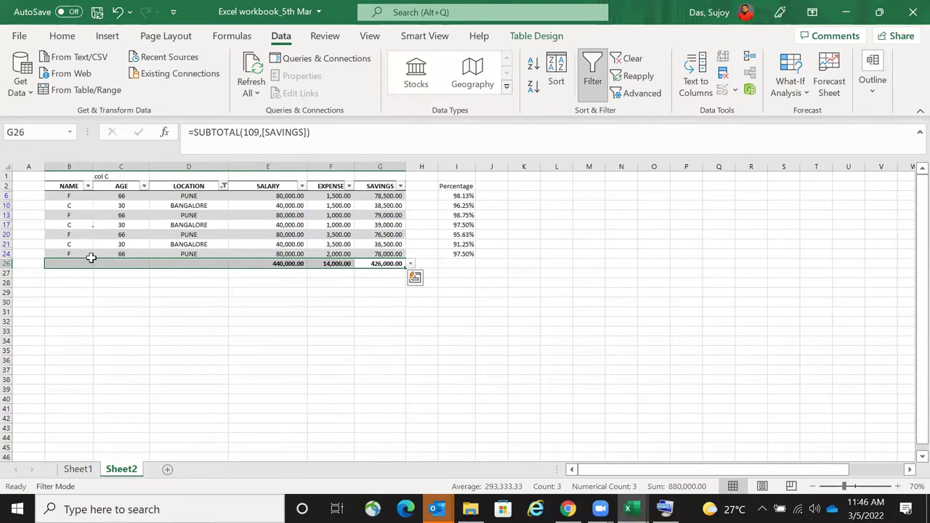
- Clear the LOCATION filter with Select All to show all 23 rows
{"action": "left_click", "coordinate": [225, 187]}
{"action": "left_click", "coordinate": [81, 333]}
{"action": "left_click", "coordinate": [135, 469]}
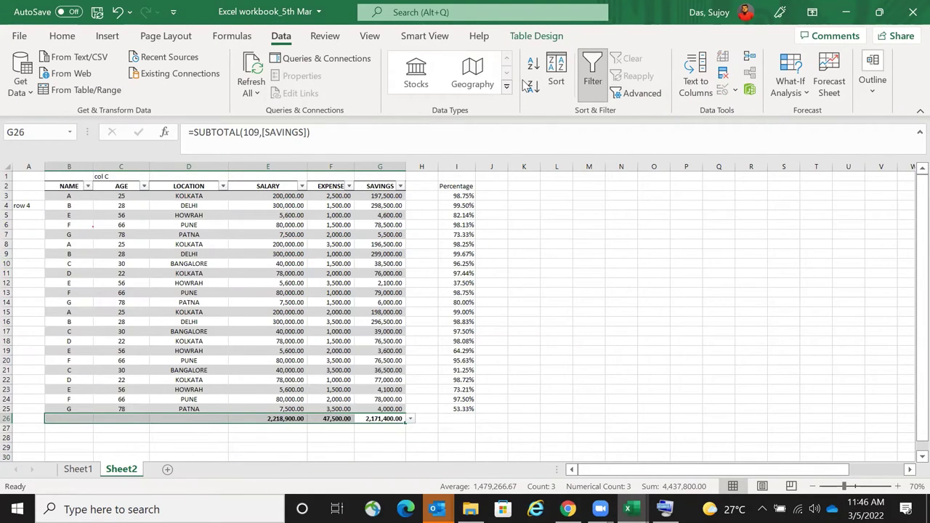
{"action": "left_click", "coordinate": [106, 37]}
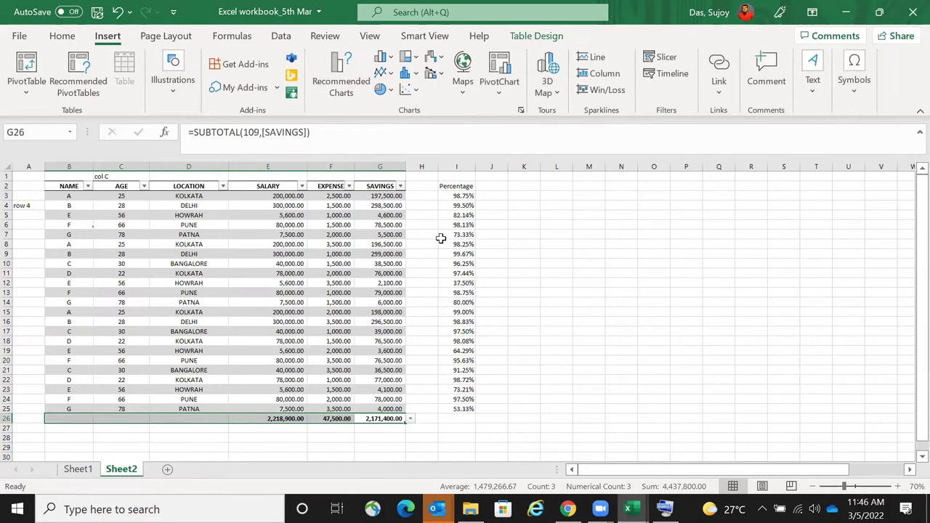
{"action": "left_click", "coordinate": [64, 37]}
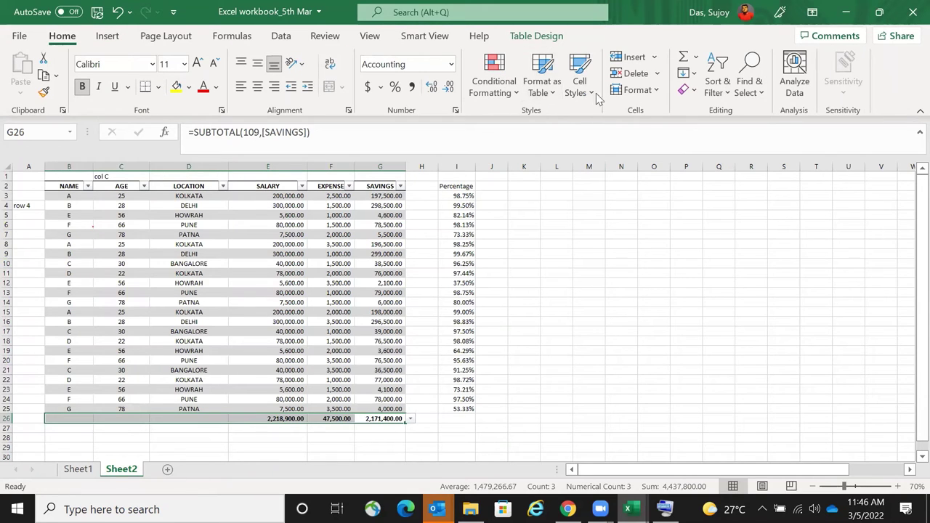
{"action": "left_click", "coordinate": [589, 95]}
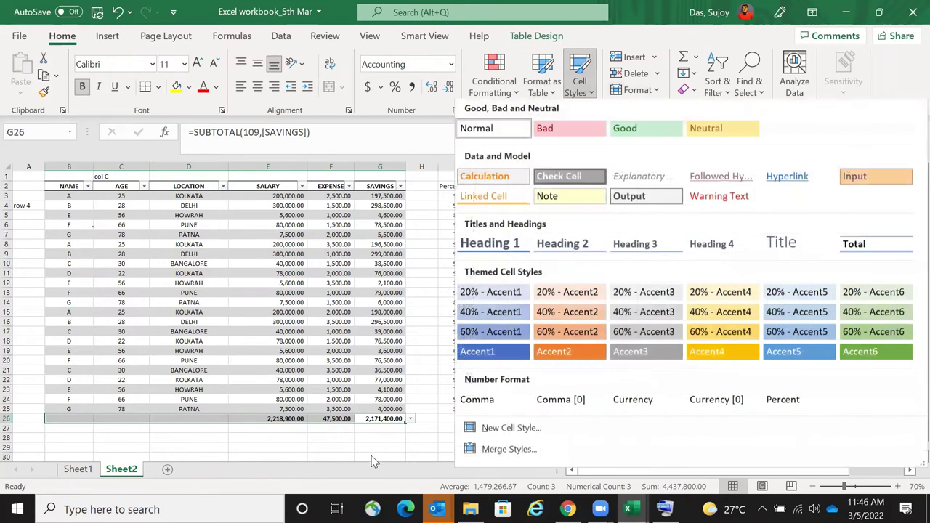
{"action": "left_click", "coordinate": [570, 85]}
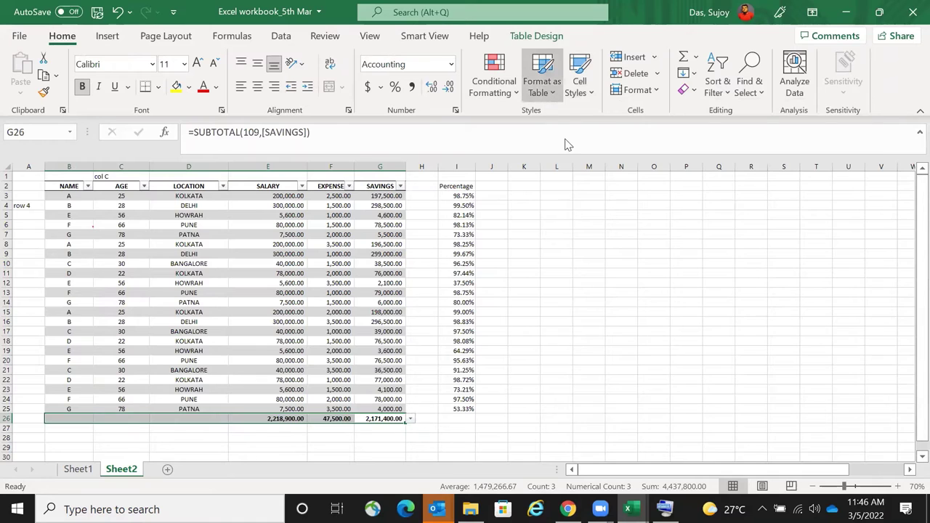
{"action": "left_click", "coordinate": [541, 86]}
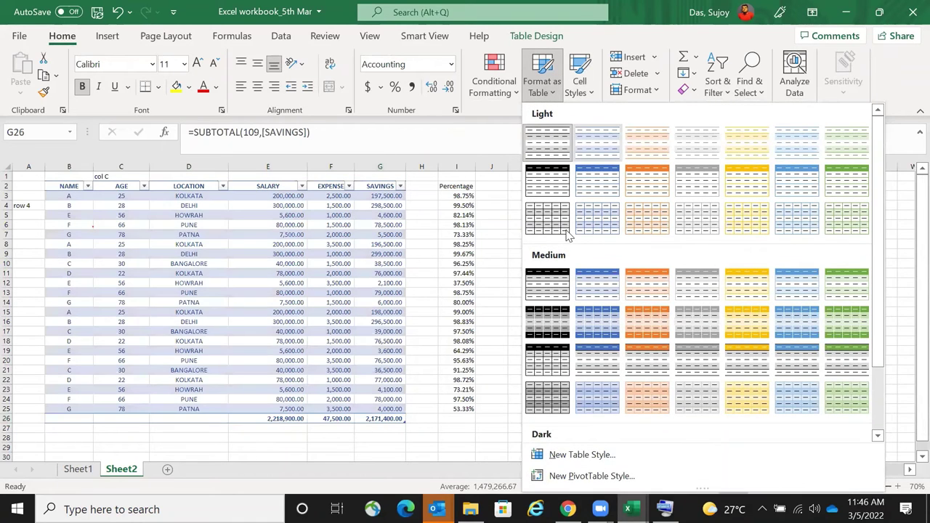
{"action": "left_click", "coordinate": [380, 442]}
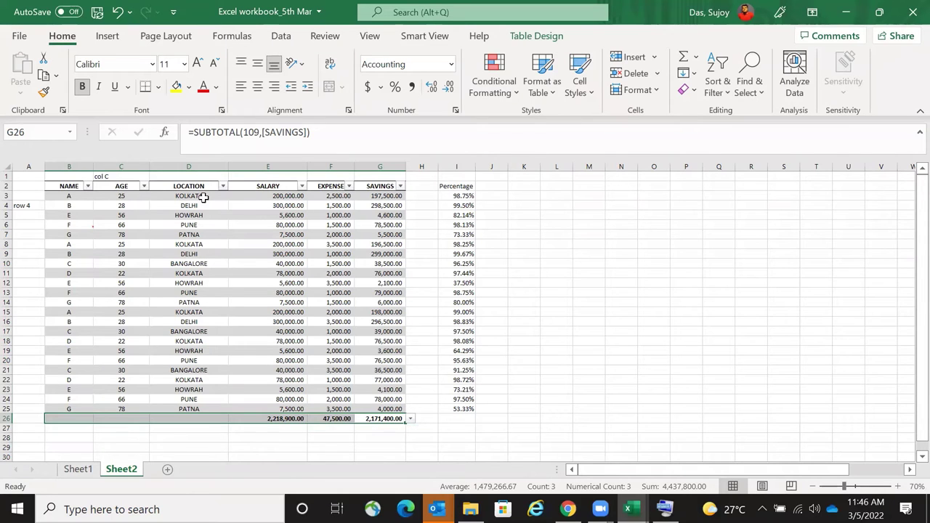
{"action": "left_click_drag", "start_coordinate": [203, 197], "coordinate": [208, 410]}
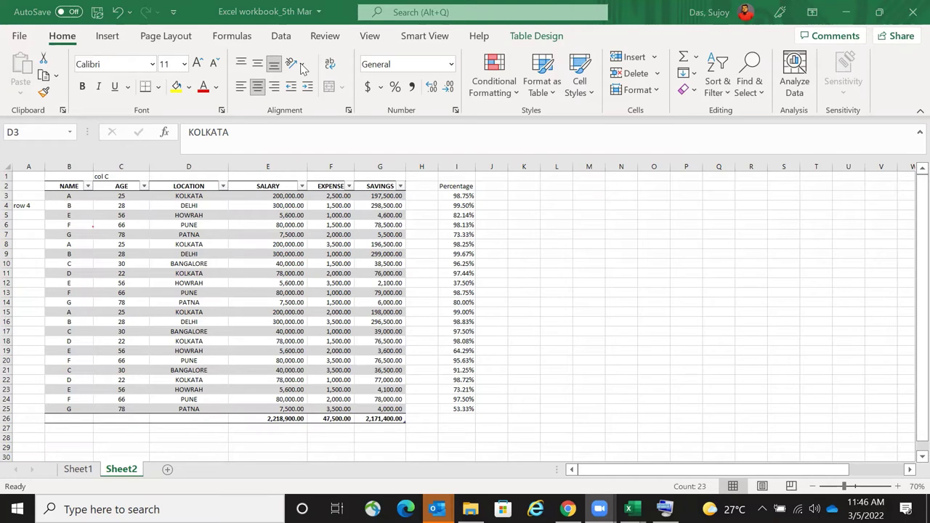
{"action": "left_click", "coordinate": [116, 37]}
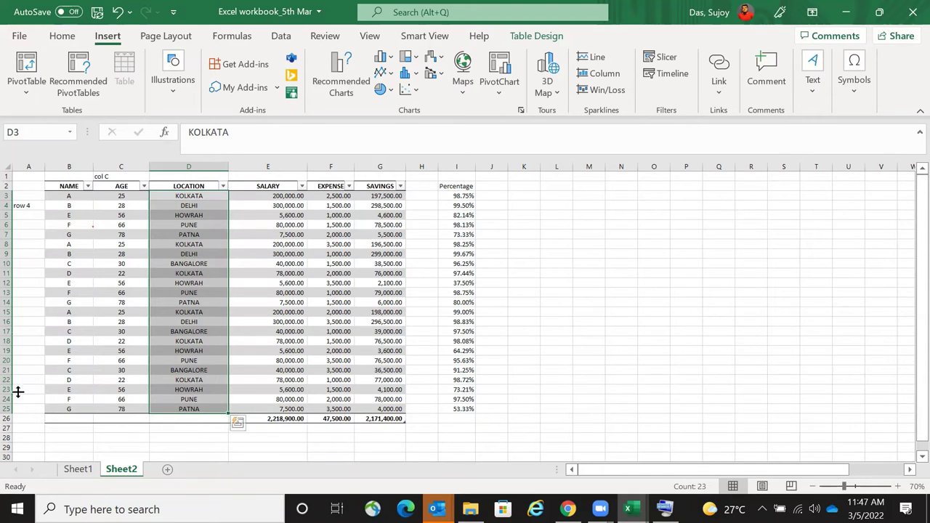
{"action": "left_click", "coordinate": [69, 186]}
{"action": "left_click_drag", "start_coordinate": [270, 426], "coordinate": [379, 422]}
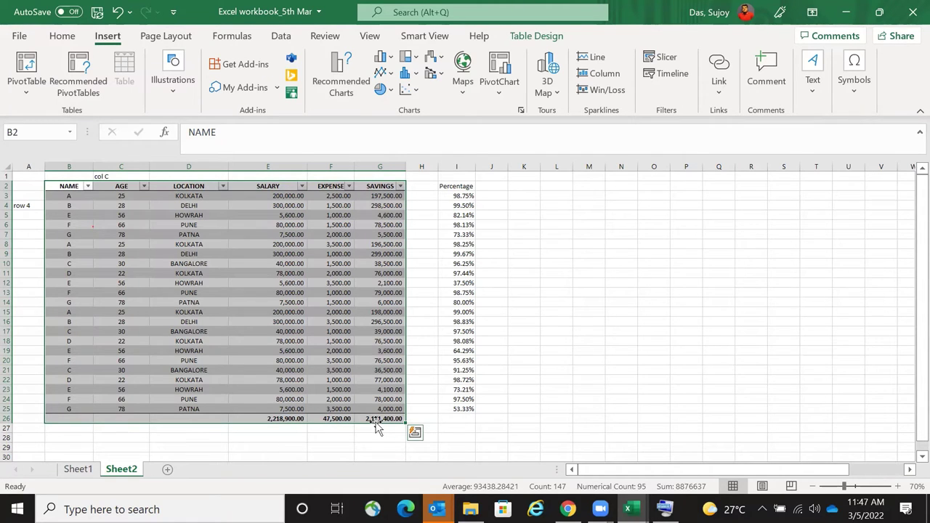
{"action": "left_click", "coordinate": [209, 294]}
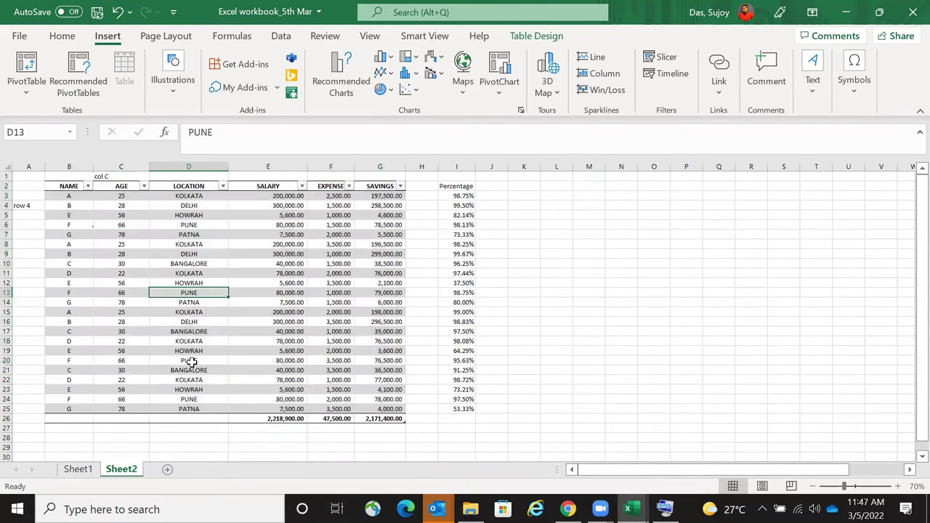
{"action": "left_click", "coordinate": [210, 275]}
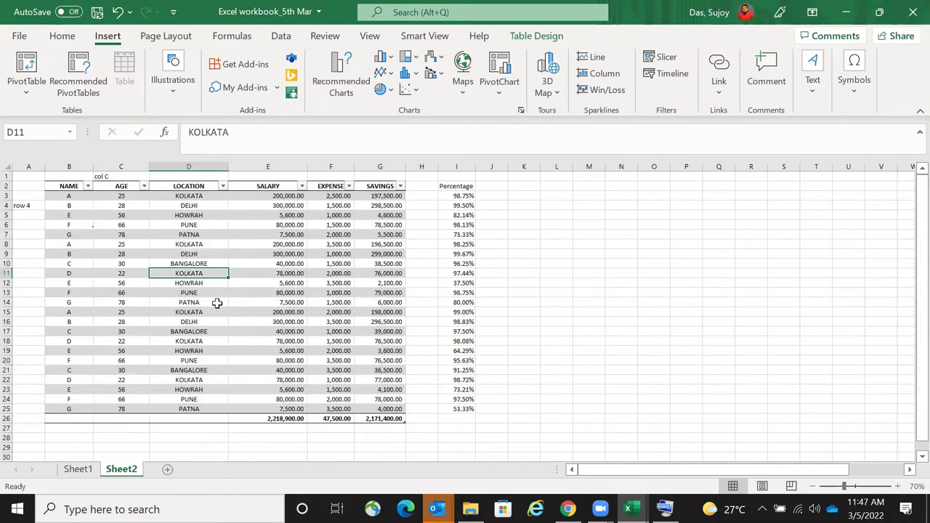
{"action": "left_click", "coordinate": [426, 167]}
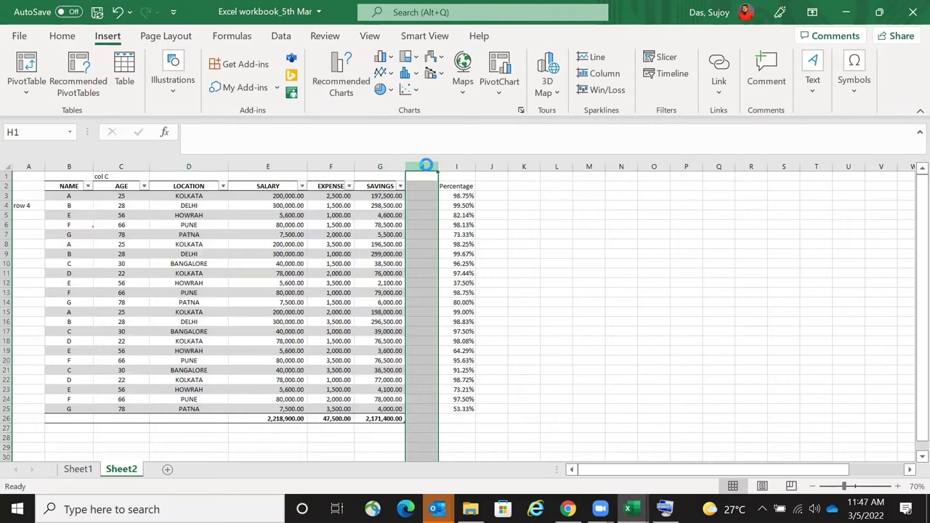
- Delete the empty column H so the Percentage header moves into H2
{"action": "key", "text": "ctrl+minus"}
{"action": "left_click", "coordinate": [436, 295]}
{"action": "left_click", "coordinate": [414, 183]}
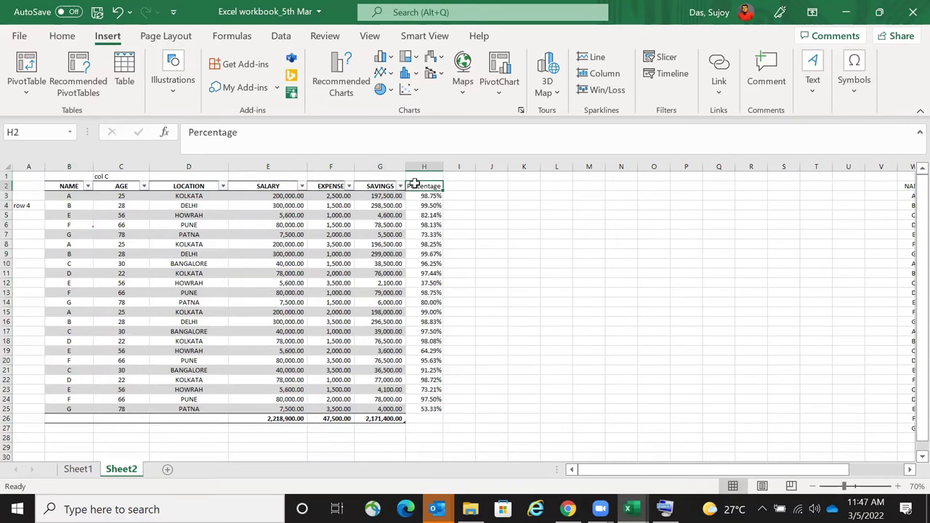
- Toggle the table's AutoFilter on and back off, and check the LOCATION filter list
{"action": "key", "text": "alt+d"}
{"action": "key", "text": "f"}
{"action": "key", "text": "f"}
{"action": "key", "text": "alt+d"}
{"action": "key", "text": "f"}
{"action": "key", "text": "f"}
{"action": "left_click", "coordinate": [223, 186]}
{"action": "key", "text": "Escape"}
{"action": "left_click", "coordinate": [285, 38]}
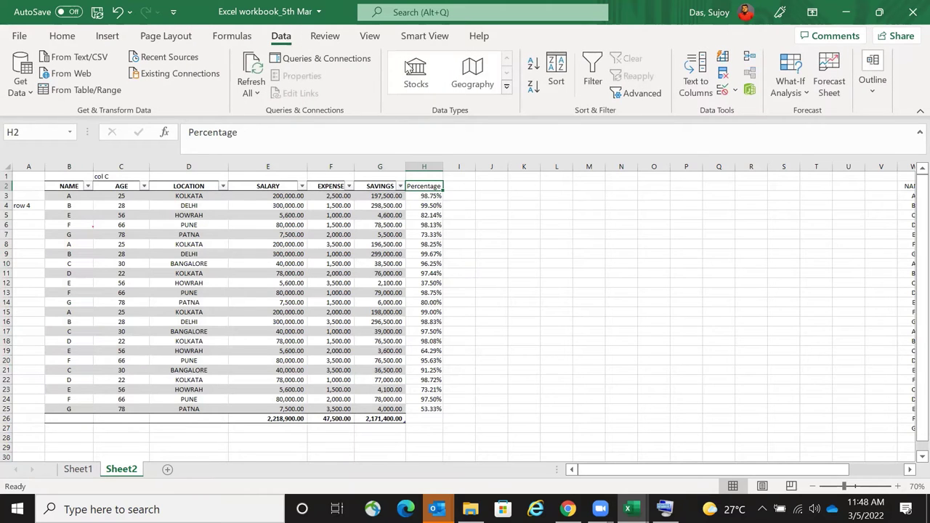
- Remove the filter arrows from the NAME–SAVINGS headers, then select the NAME and AGE values
{"action": "left_click", "coordinate": [590, 80]}
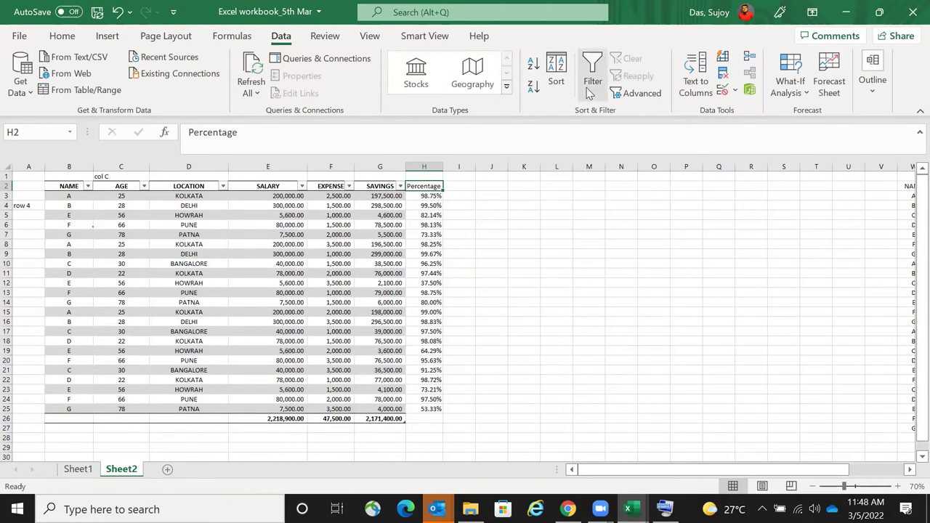
{"action": "left_click_drag", "start_coordinate": [68, 186], "coordinate": [429, 410]}
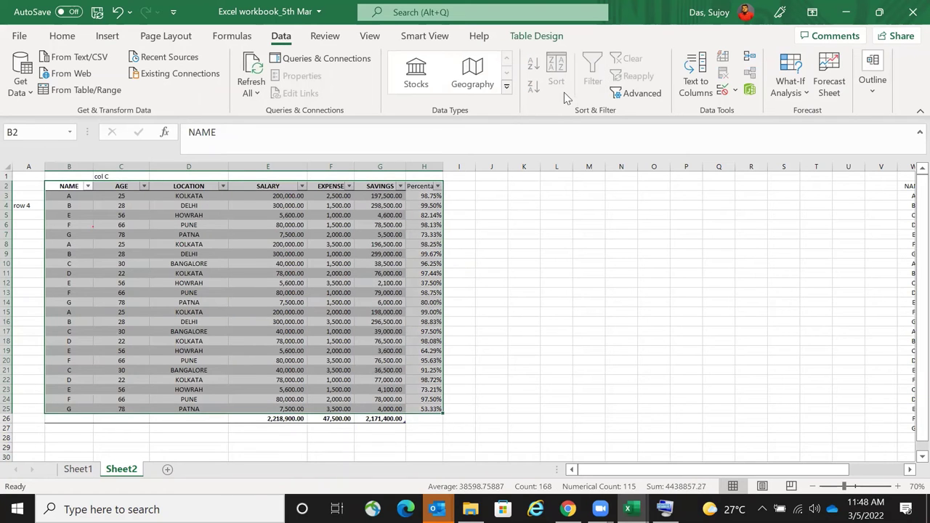
{"action": "left_click", "coordinate": [500, 300]}
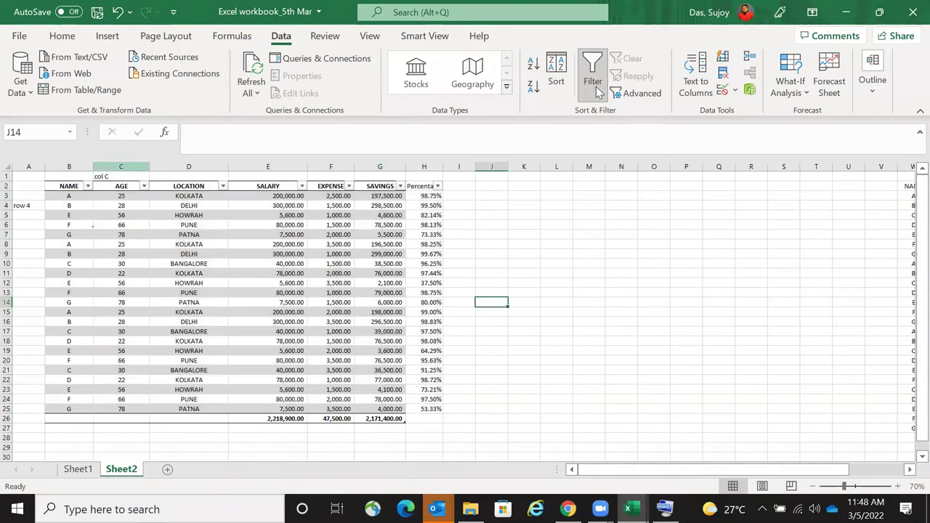
{"action": "left_click", "coordinate": [593, 77]}
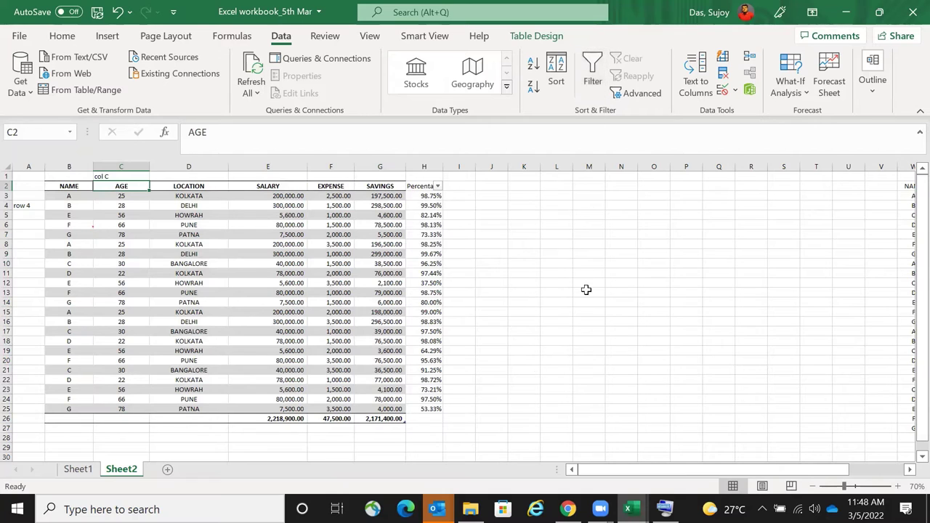
{"action": "left_click", "coordinate": [586, 290]}
{"action": "left_click_drag", "start_coordinate": [69, 187], "coordinate": [117, 399]}
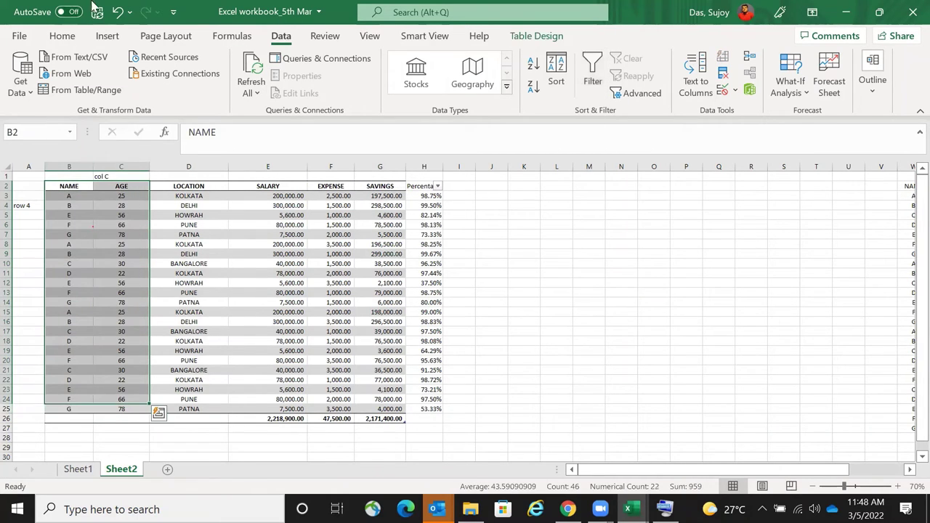
{"action": "left_click", "coordinate": [120, 36]}
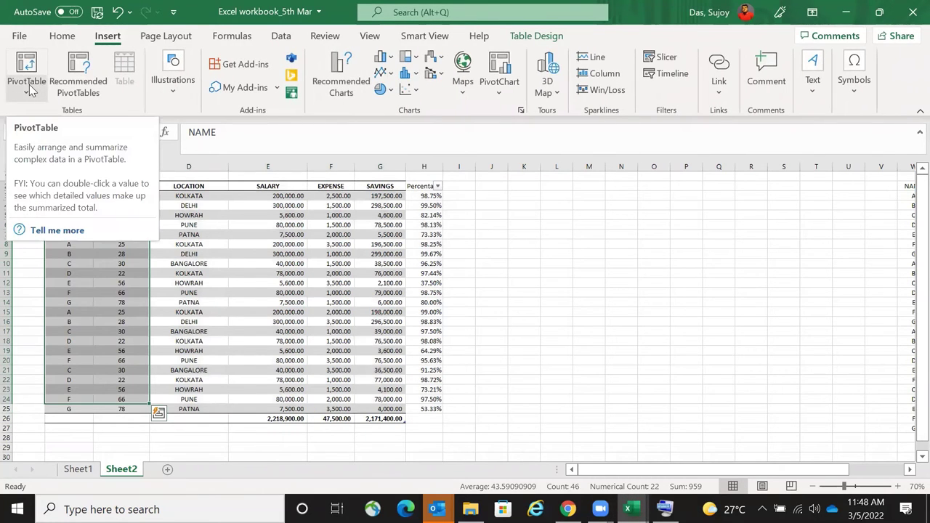
- Create a PivotTable from range B2:H25 on a new worksheet, Sheet3
{"action": "left_click", "coordinate": [30, 88]}
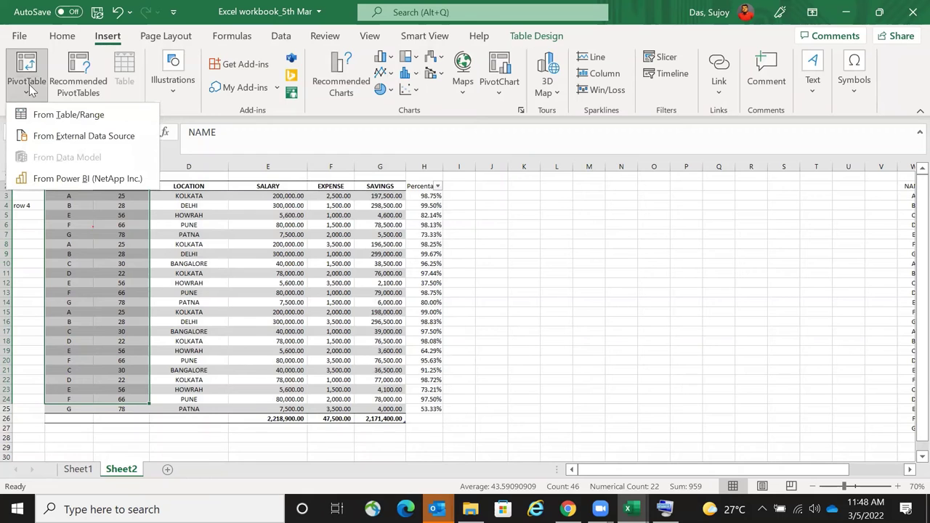
{"action": "left_click", "coordinate": [66, 117]}
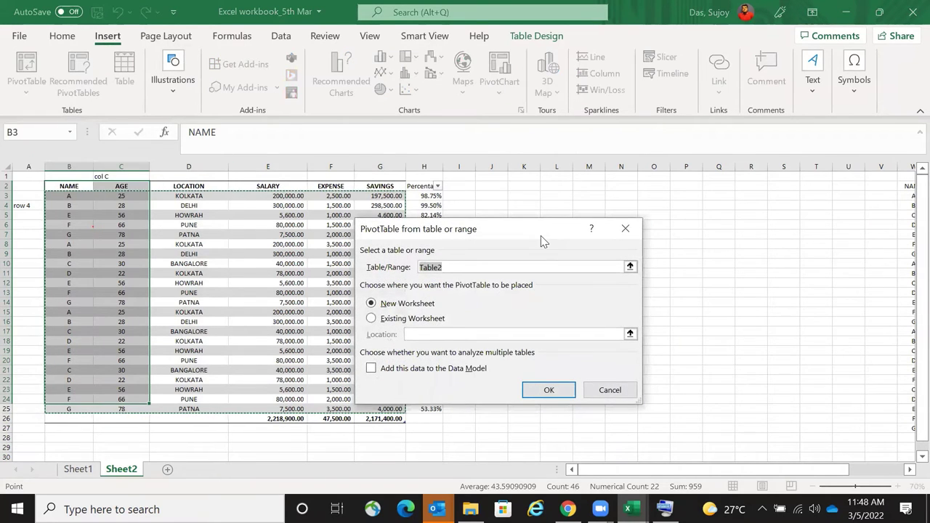
{"action": "left_click_drag", "start_coordinate": [541, 235], "coordinate": [687, 232]}
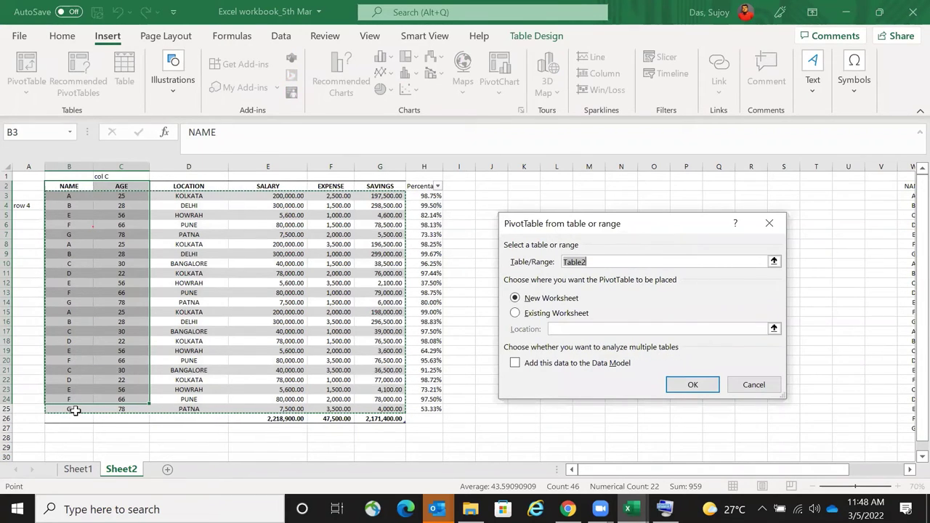
{"action": "key", "text": "Up"}
{"action": "left_click_drag", "start_coordinate": [235, 407], "coordinate": [411, 423]}
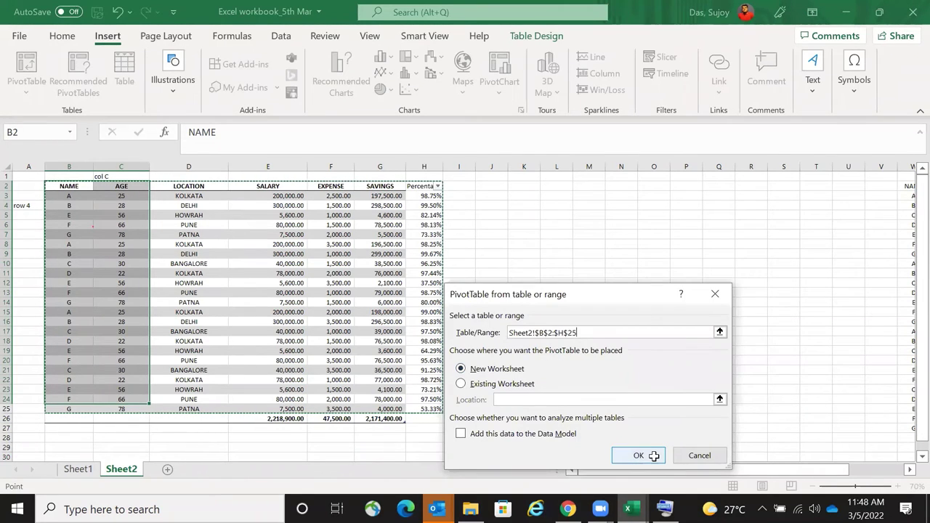
{"action": "left_click", "coordinate": [654, 456]}
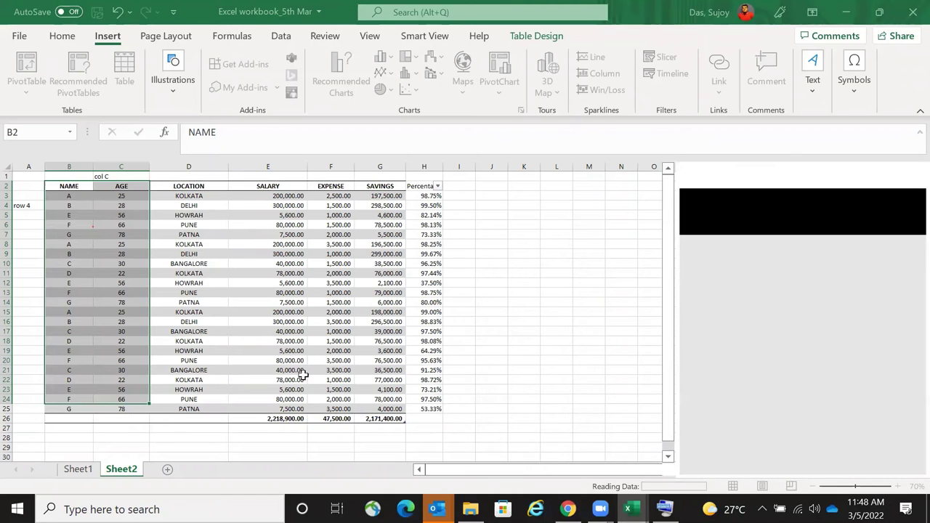
{"action": "scroll", "coordinate": [342, 324], "scroll_direction": "down", "scroll_amount": 3}
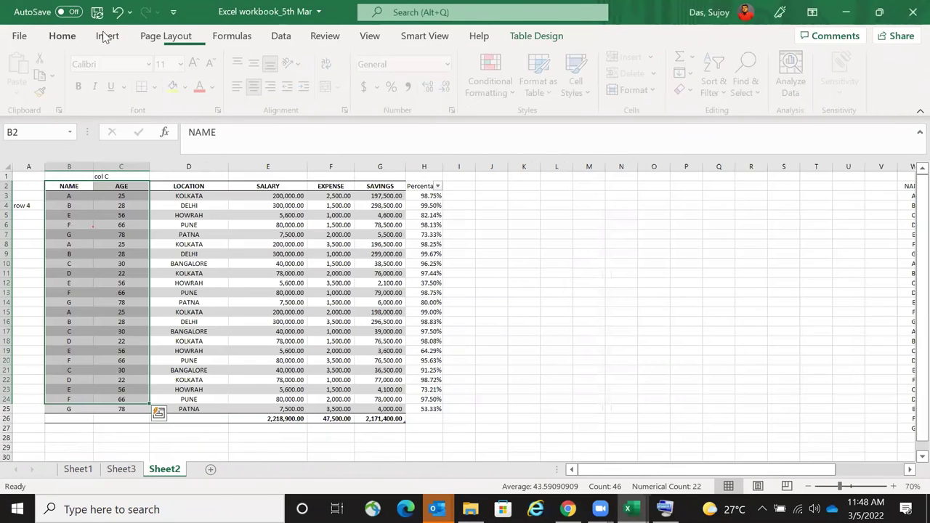
- Insert another PivotTable from the whole table, placed on Sheet2 at cell M2
{"action": "key", "text": "ctrl+a"}
{"action": "left_click", "coordinate": [107, 36]}
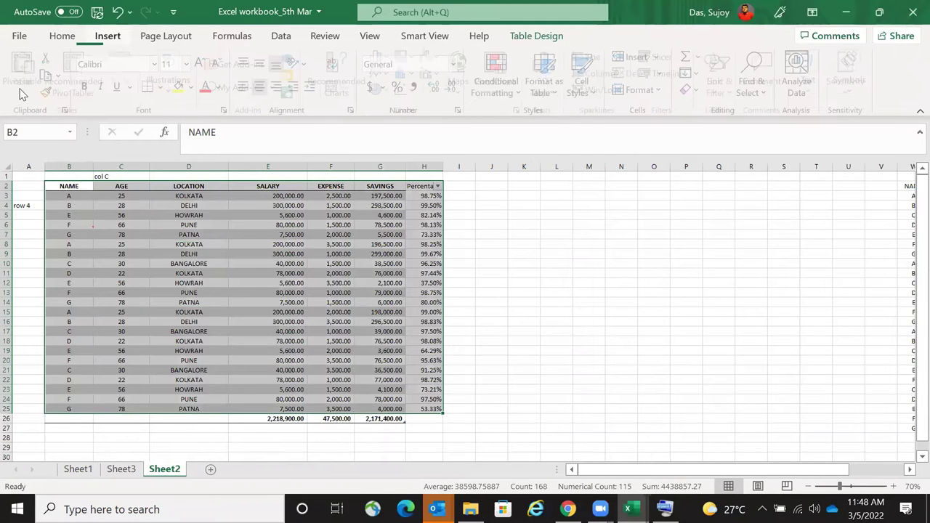
{"action": "left_click", "coordinate": [27, 87]}
{"action": "left_click", "coordinate": [71, 114]}
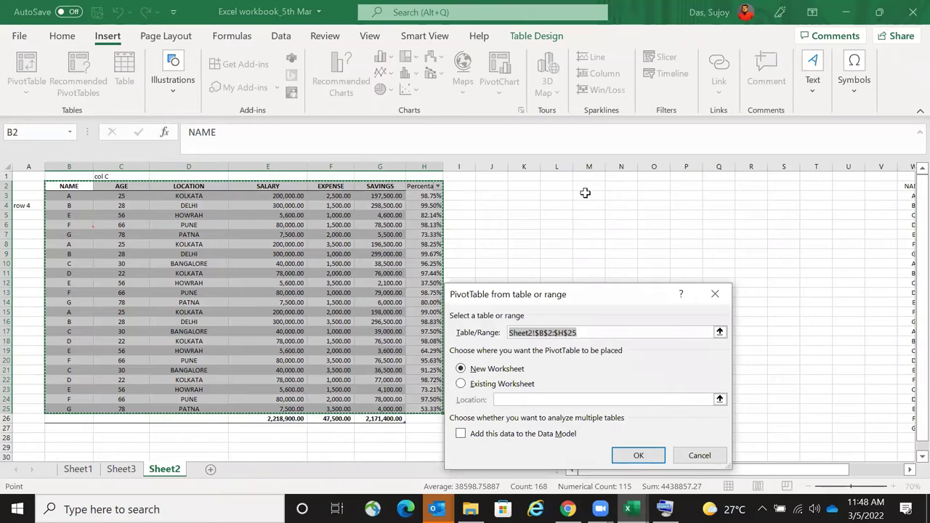
{"action": "left_click", "coordinate": [586, 189]}
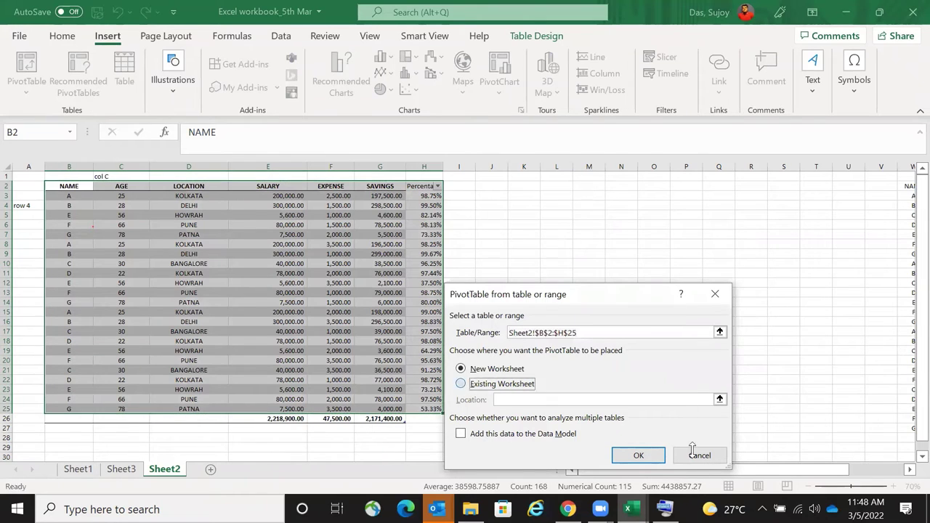
{"action": "left_click", "coordinate": [634, 465]}
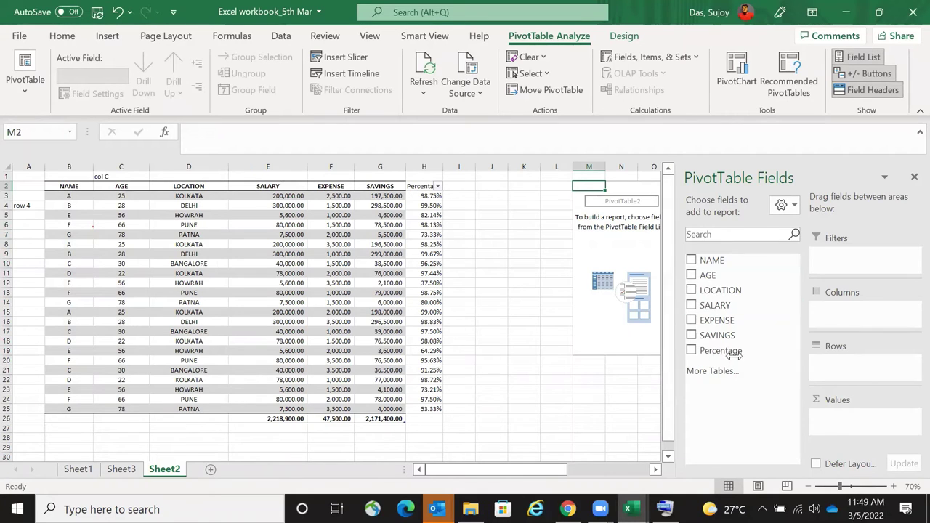
{"action": "left_click_drag", "start_coordinate": [734, 355], "coordinate": [737, 353]}
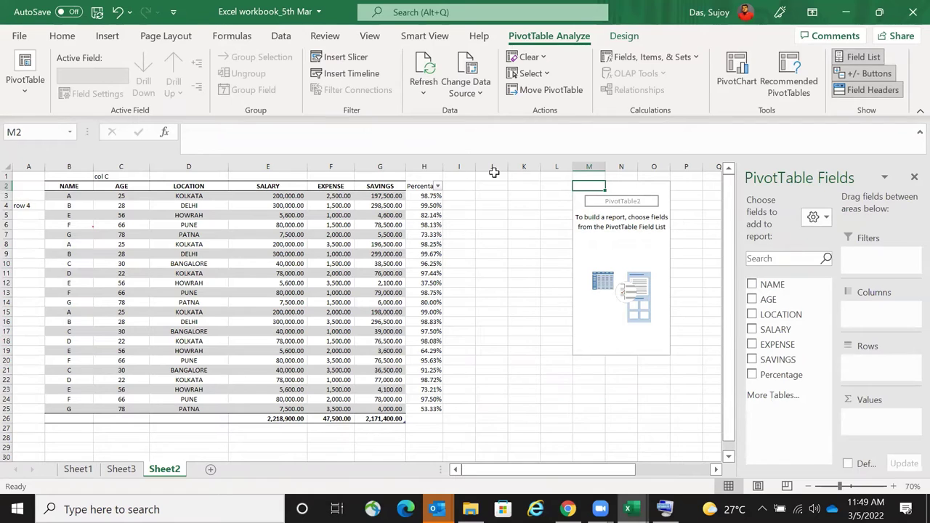
{"action": "left_click", "coordinate": [493, 168]}
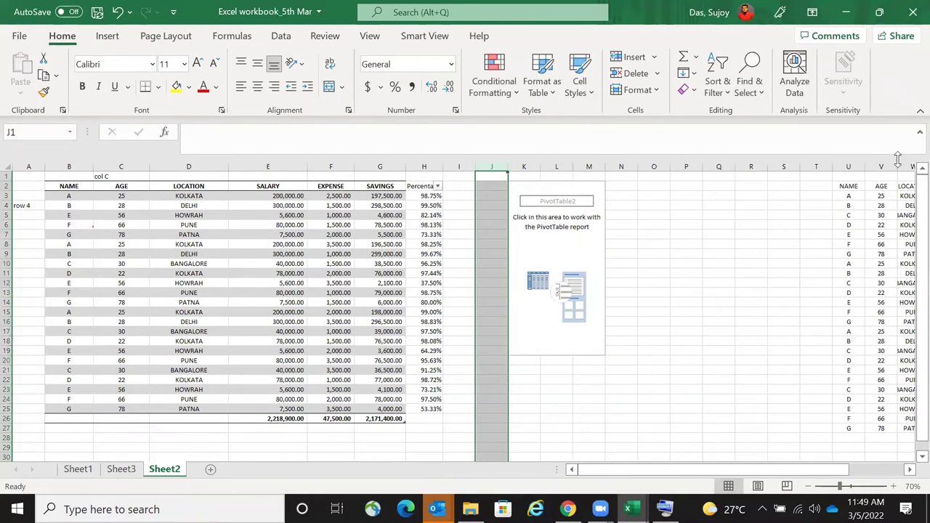
{"action": "left_click_drag", "start_coordinate": [848, 166], "coordinate": [899, 160]}
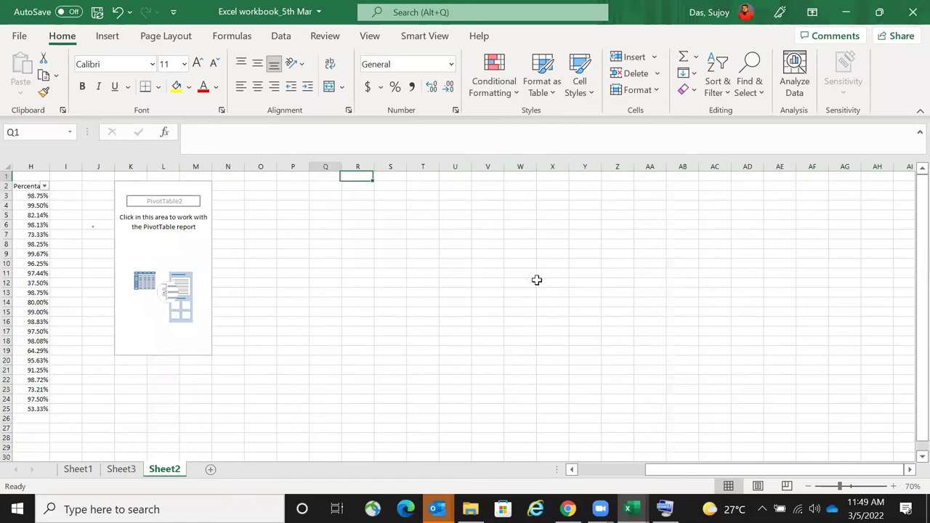
{"action": "key", "text": "ctrl+Home"}
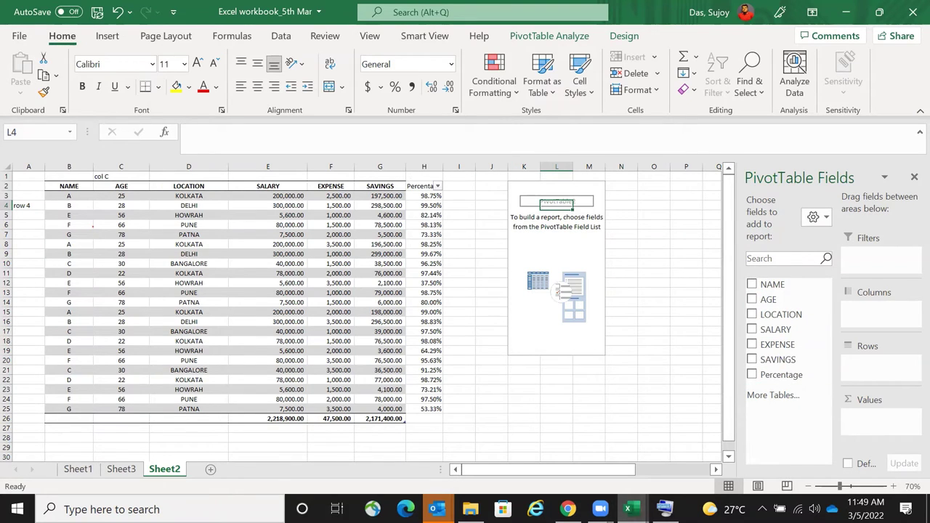
{"action": "mouse_move", "coordinate": [761, 330]}
{"action": "left_mouse_down"}
{"action": "mouse_move", "coordinate": [839, 356]}
{"action": "mouse_move", "coordinate": [776, 331]}
{"action": "left_mouse_up"}
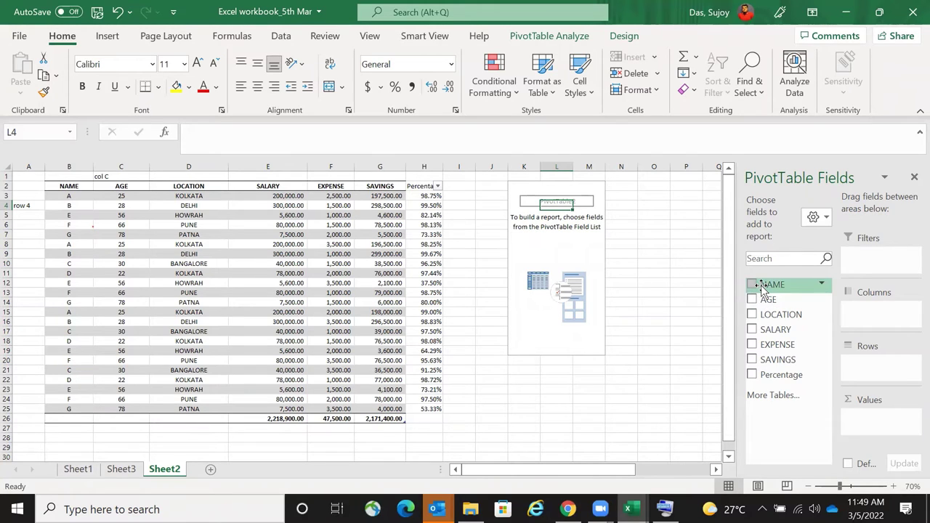
{"action": "left_click_drag", "start_coordinate": [763, 289], "coordinate": [862, 369]}
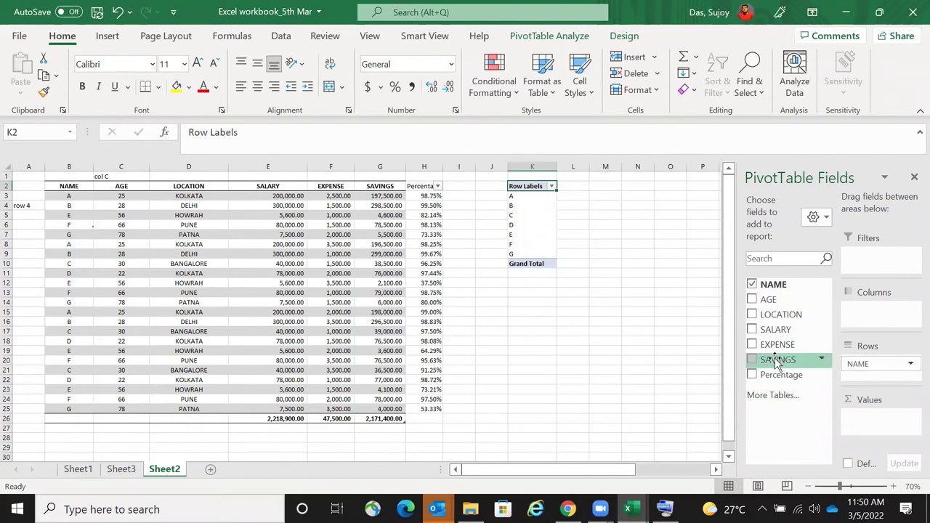
{"action": "left_click_drag", "start_coordinate": [755, 334], "coordinate": [865, 425]}
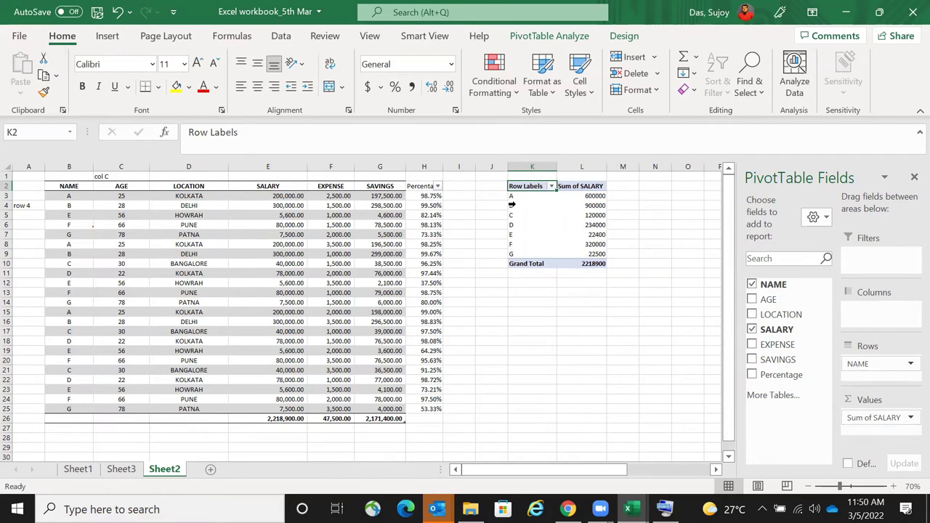
{"action": "left_click_drag", "start_coordinate": [532, 195], "coordinate": [582, 244]}
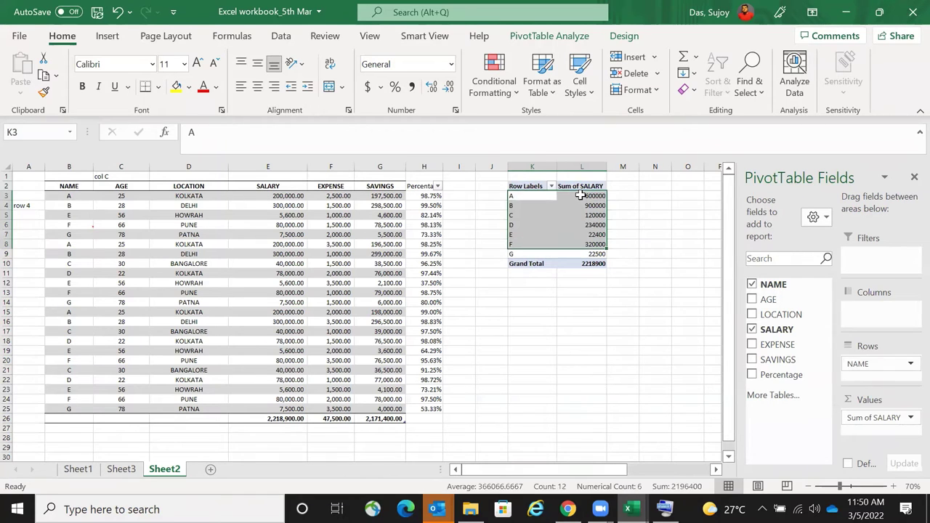
{"action": "key", "text": "Right"}
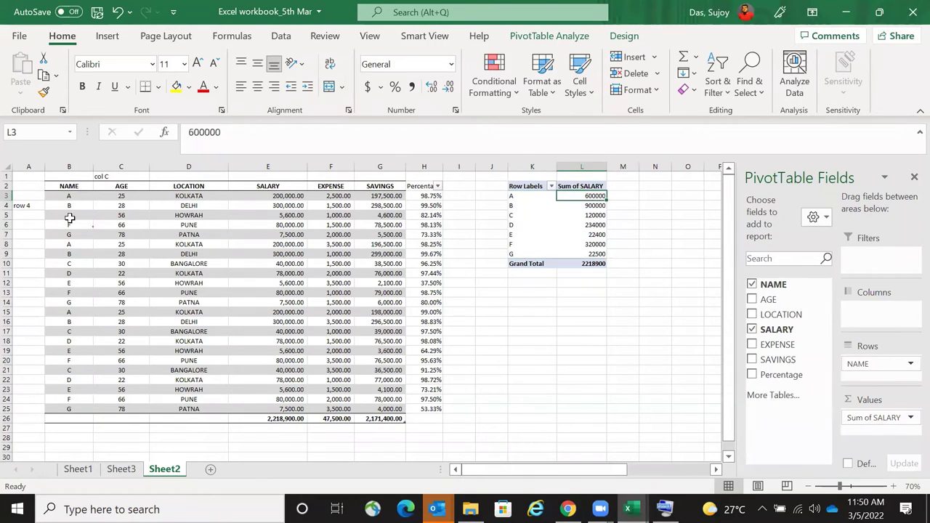
{"action": "left_click_drag", "start_coordinate": [70, 195], "coordinate": [70, 206]}
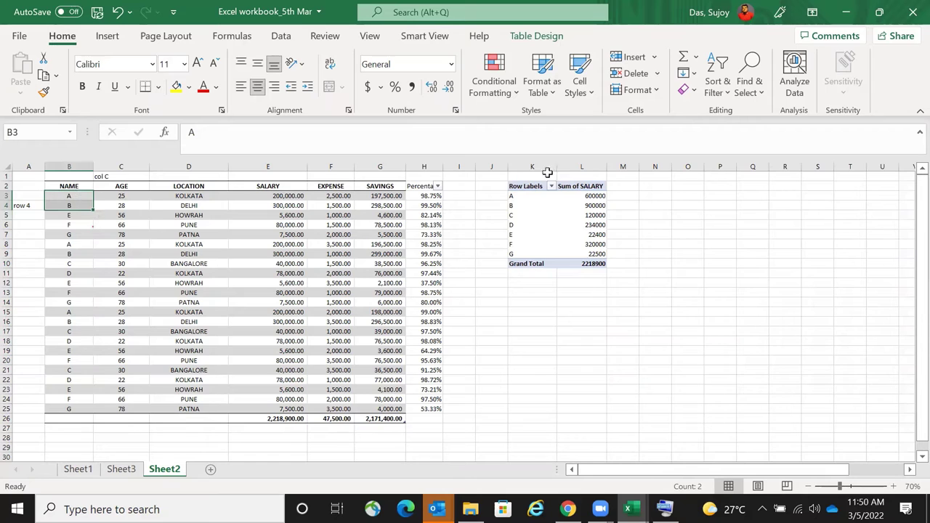
{"action": "left_click", "coordinate": [585, 197]}
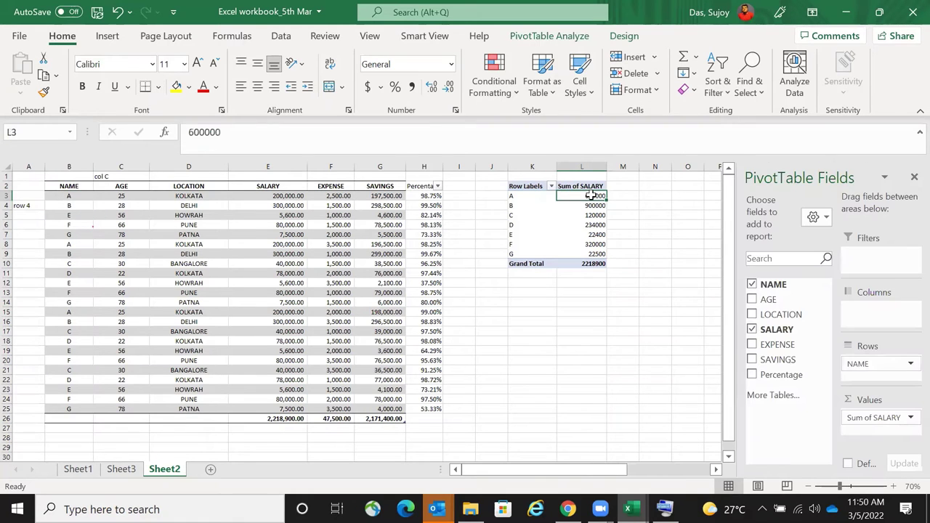
{"action": "left_click", "coordinate": [528, 188]}
{"action": "left_click", "coordinate": [69, 197]}
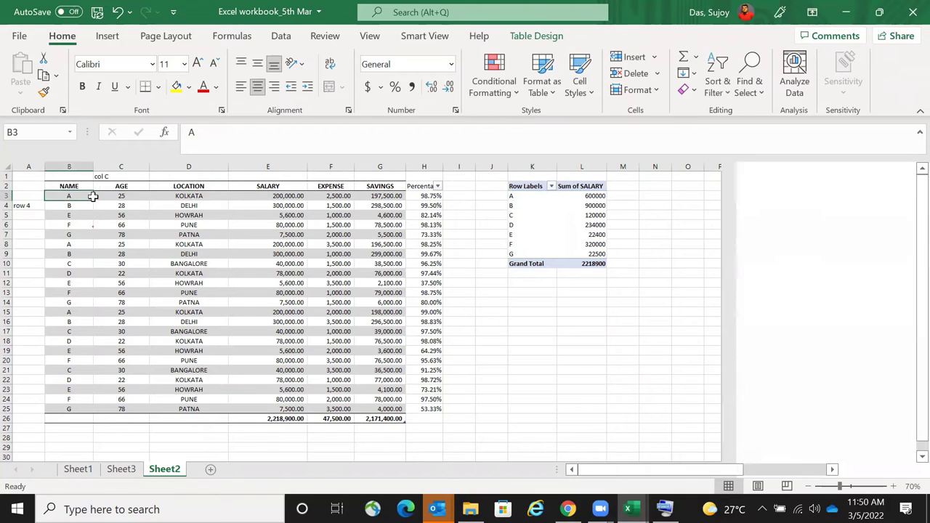
{"action": "left_click", "coordinate": [125, 196]}
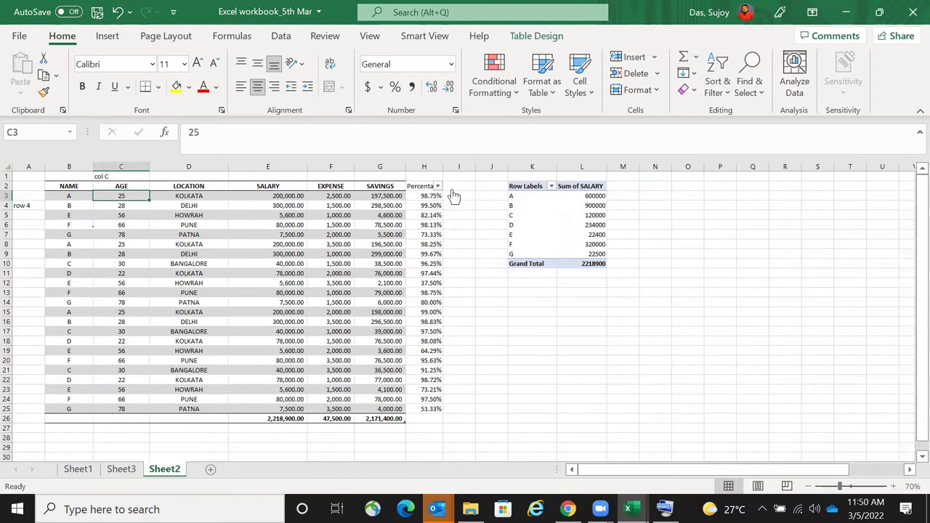
{"action": "left_click", "coordinate": [83, 195]}
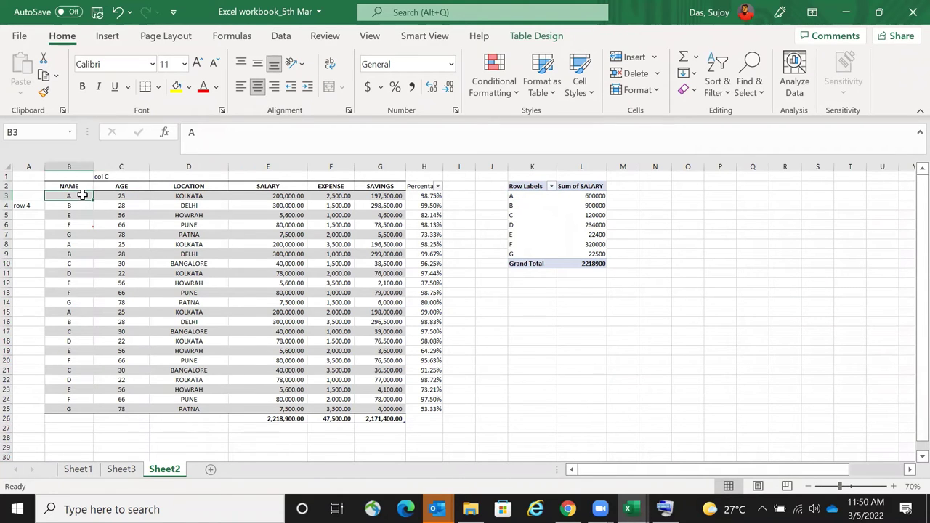
- Copy the ages in C9:C20 and paste them one row higher starting at C8
{"action": "left_click", "coordinate": [125, 247]}
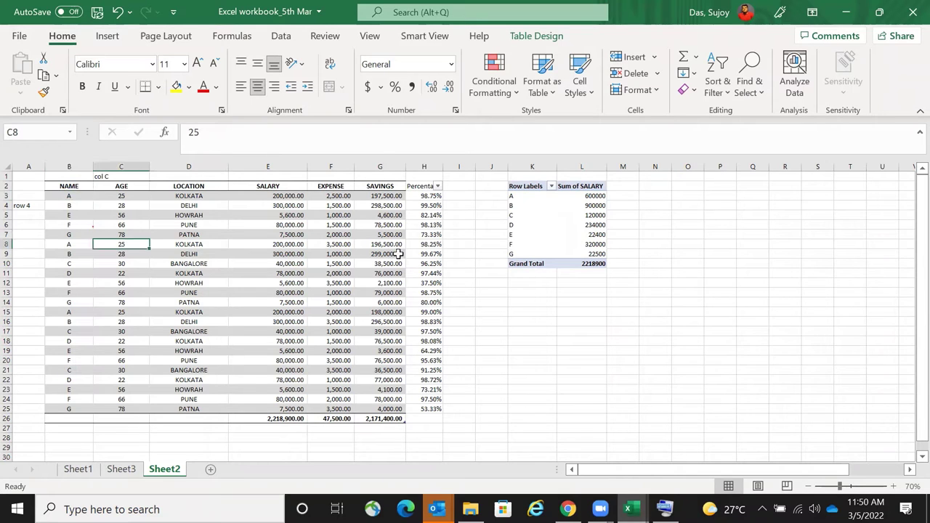
{"action": "key", "text": "Down"}
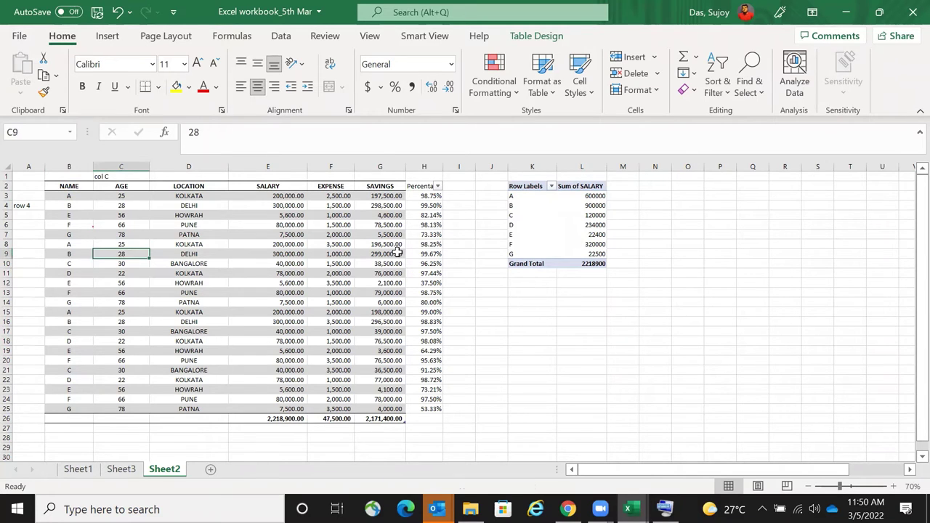
{"action": "key", "text": "ctrl+shift+Down"}
{"action": "key", "text": "shift+Down"}
{"action": "key", "text": "shift+Up"}
{"action": "key", "text": "shift+Up"}
{"action": "key", "text": "shift+Up"}
{"action": "key", "text": "shift+Up"}
{"action": "key", "text": "shift+Up"}
{"action": "key", "text": "shift+Up"}
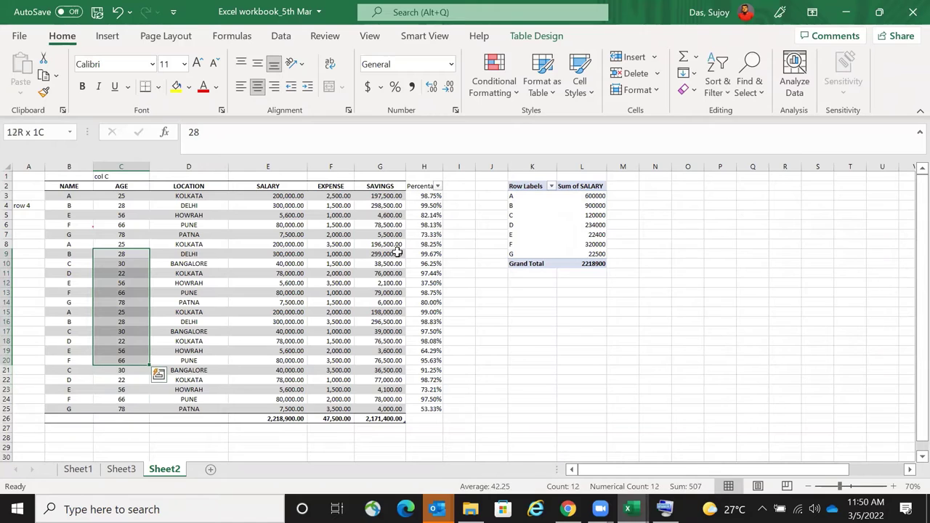
{"action": "key", "text": "ctrl+c"}
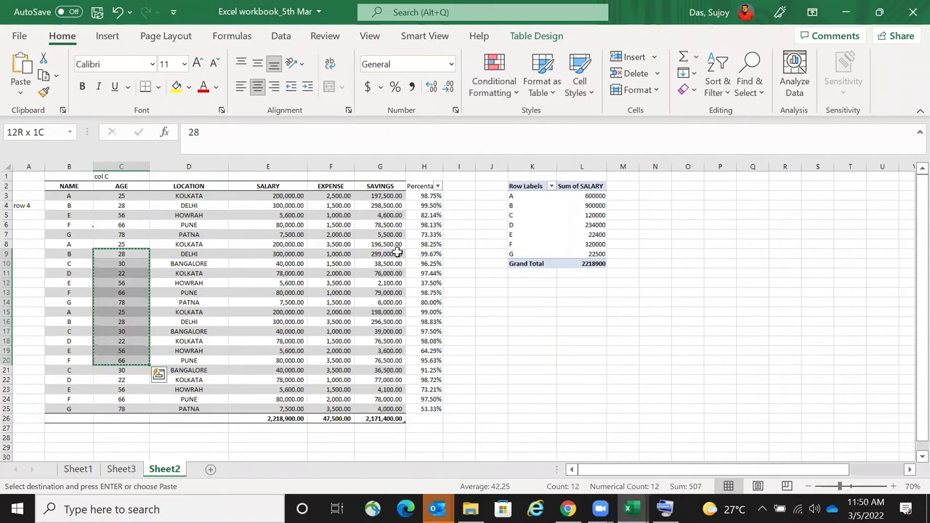
{"action": "key", "text": "Up"}
{"action": "key", "text": "Return"}
- Copy the age 66 from C12 into C13 and C16
{"action": "key", "text": "Down"}
{"action": "key", "text": "Down"}
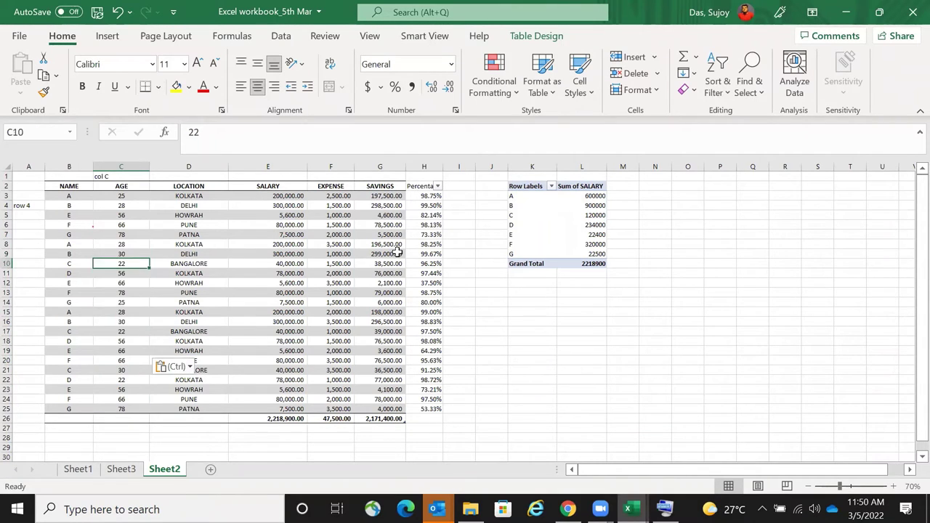
{"action": "key", "text": "Down"}
{"action": "key", "text": "Down"}
{"action": "key", "text": "ctrl+c"}
{"action": "key", "text": "shift+Down"}
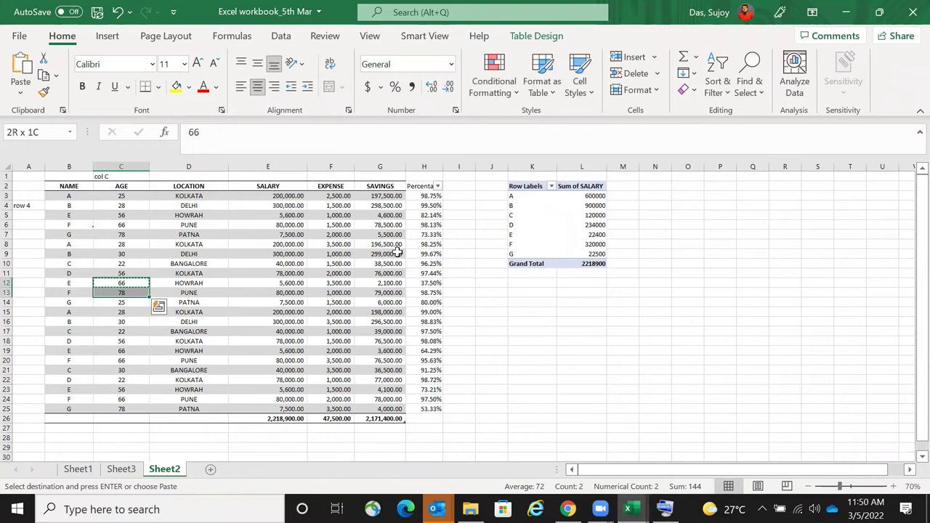
{"action": "key", "text": "ctrl+v"}
{"action": "key", "text": "Down"}
{"action": "key", "text": "Down"}
{"action": "key", "text": "Down"}
{"action": "key", "text": "Down"}
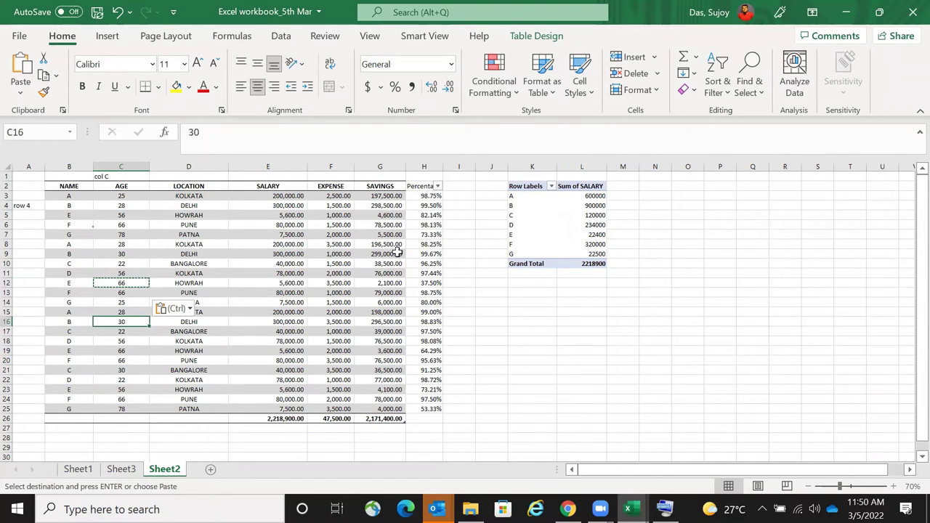
{"action": "key", "text": "ctrl+v"}
- Fill C17:C22 with the value 22 using Paste Special > Values
{"action": "key", "text": "Down"}
{"action": "key", "text": "Down"}
{"action": "key", "text": "Up"}
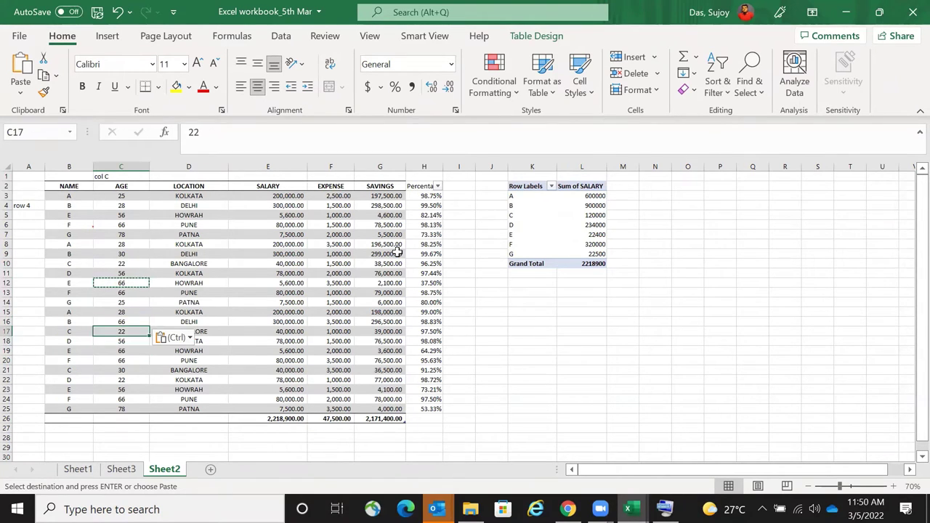
{"action": "key", "text": "shift+Down"}
{"action": "key", "text": "shift+Down"}
{"action": "key", "text": "shift+Down"}
{"action": "key", "text": "shift+Down"}
{"action": "key", "text": "shift+Down"}
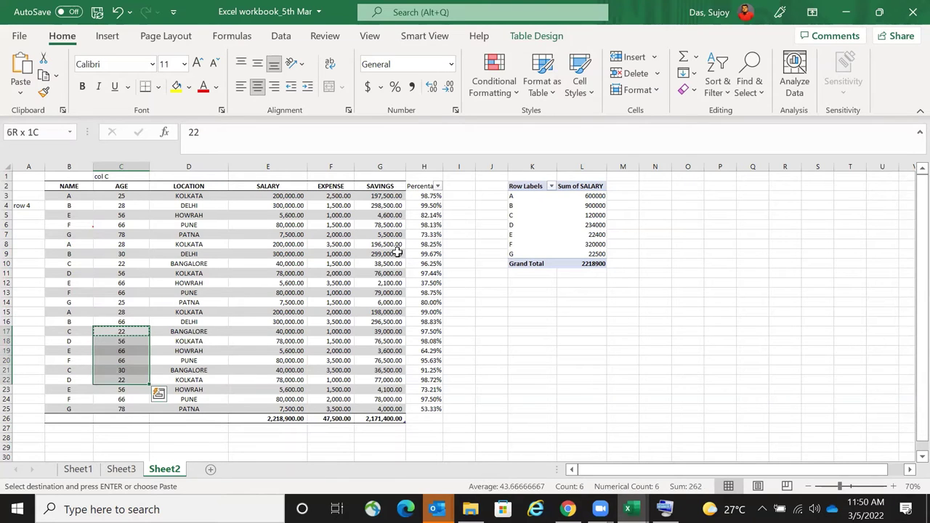
{"action": "key", "text": "ctrl+alt+v"}
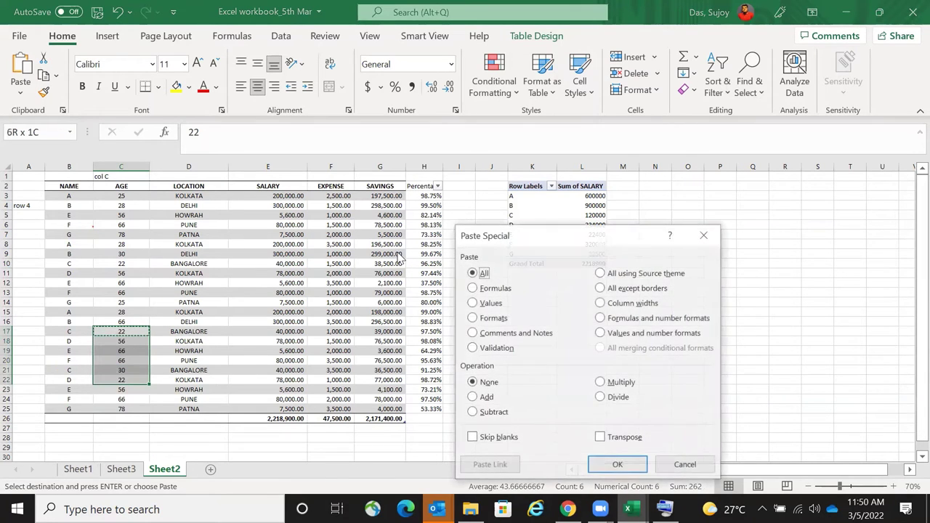
{"action": "double_click", "coordinate": [508, 303]}
{"action": "left_click", "coordinate": [532, 311]}
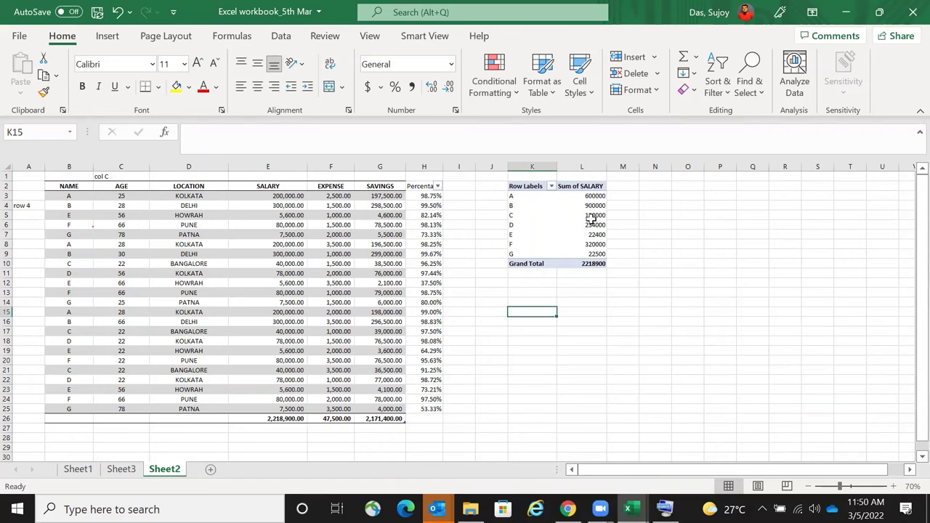
- Nest AGE under NAME in the pivot's Rows area, then close the PivotTable Fields pane
{"action": "left_click", "coordinate": [518, 195]}
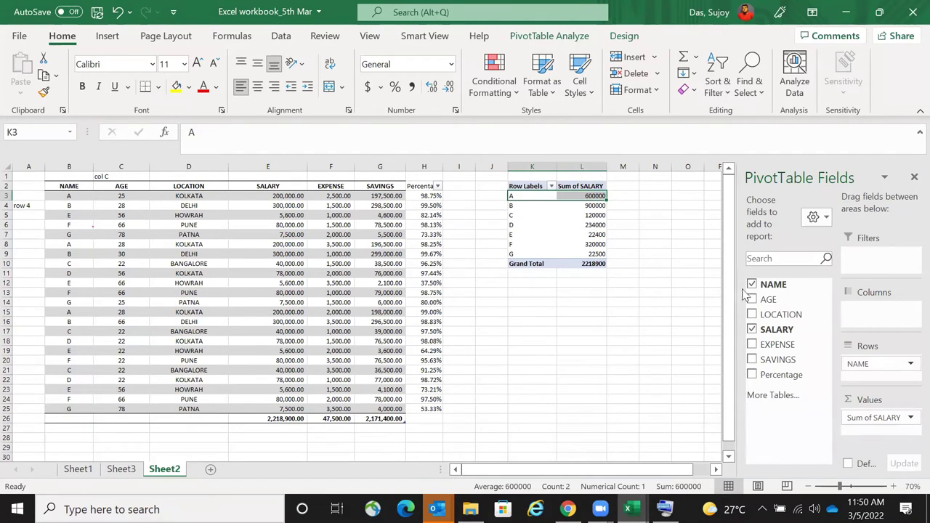
{"action": "left_click", "coordinate": [125, 198]}
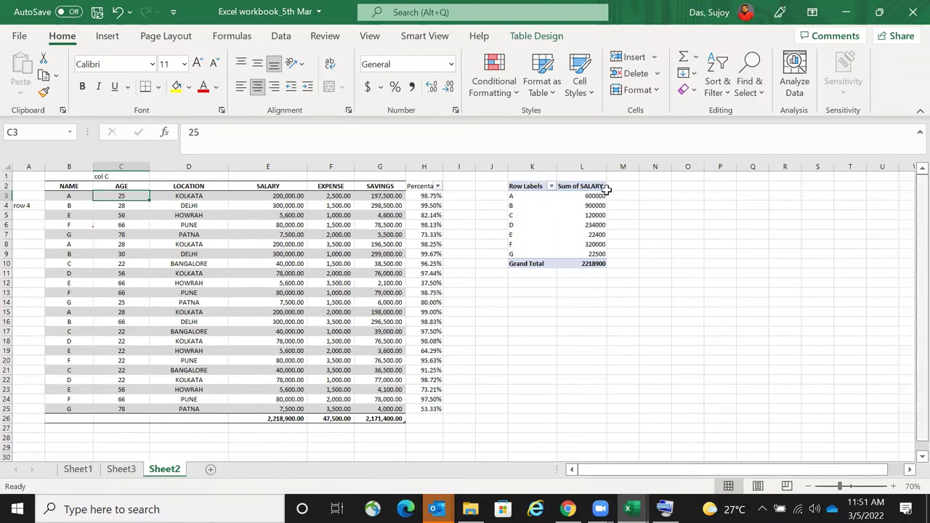
{"action": "left_click", "coordinate": [545, 195]}
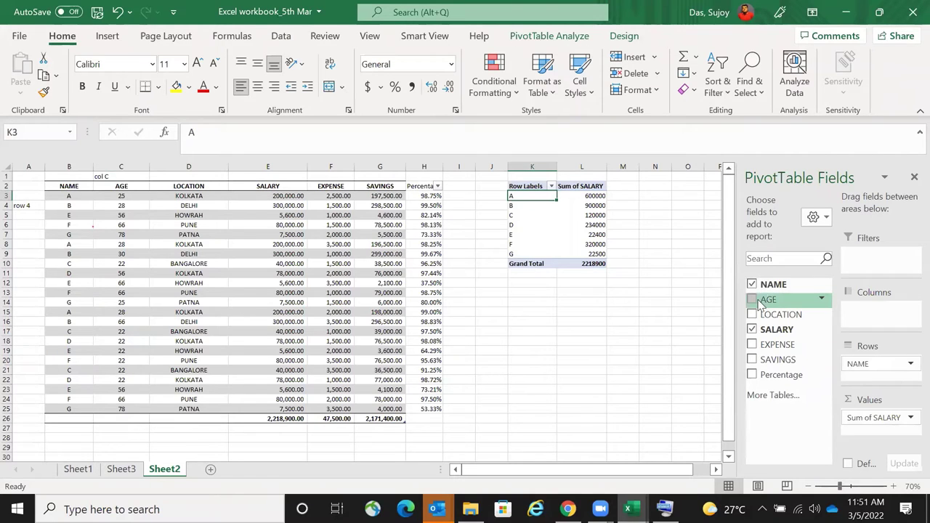
{"action": "left_click_drag", "start_coordinate": [763, 298], "coordinate": [865, 375]}
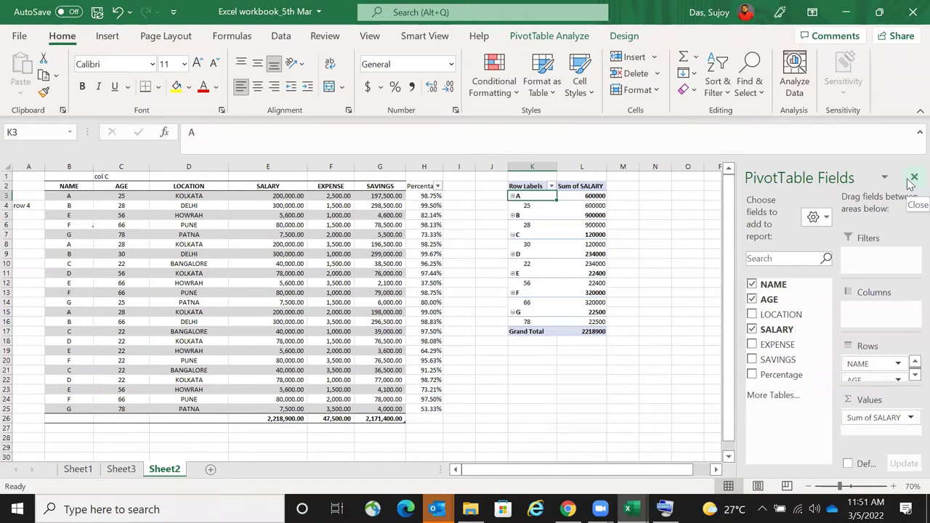
{"action": "left_click", "coordinate": [912, 178]}
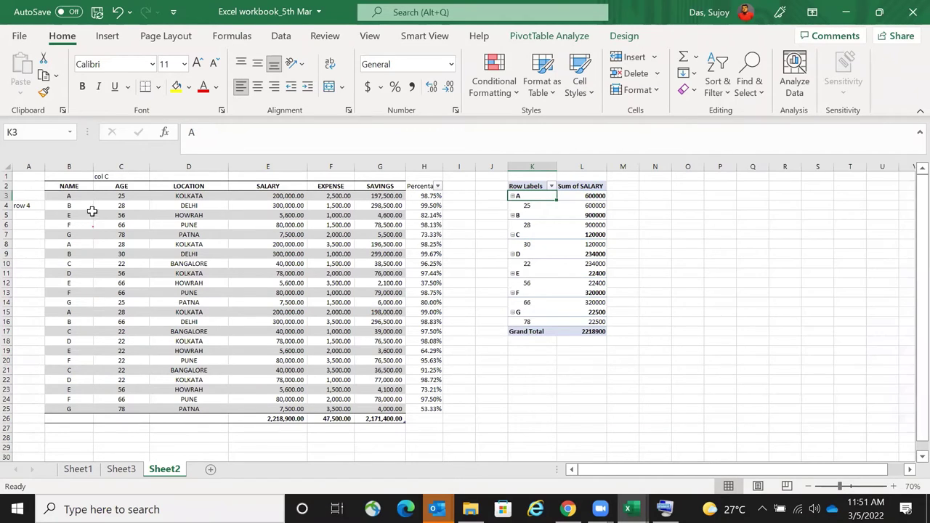
{"action": "left_click", "coordinate": [538, 186]}
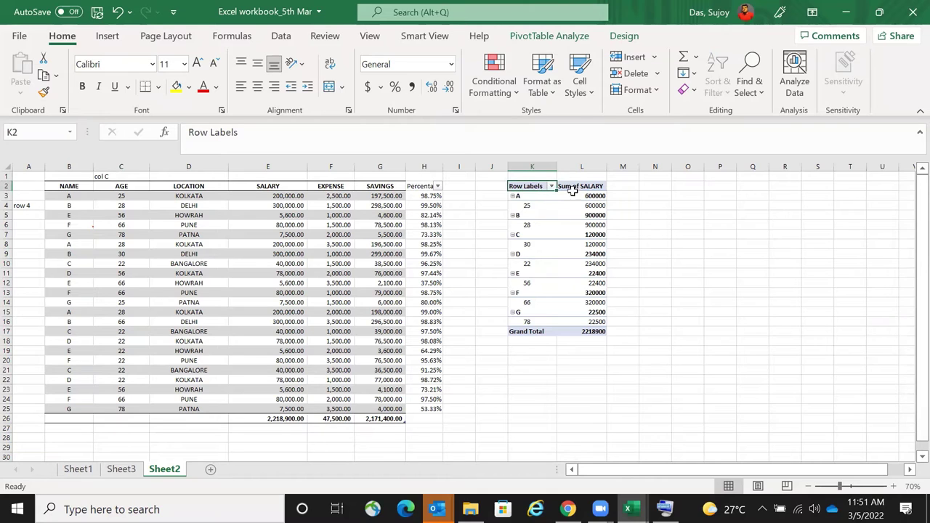
- Switch the pivot's Report Layout to Show in Tabular Form from the Design tab
{"action": "left_click", "coordinate": [172, 37]}
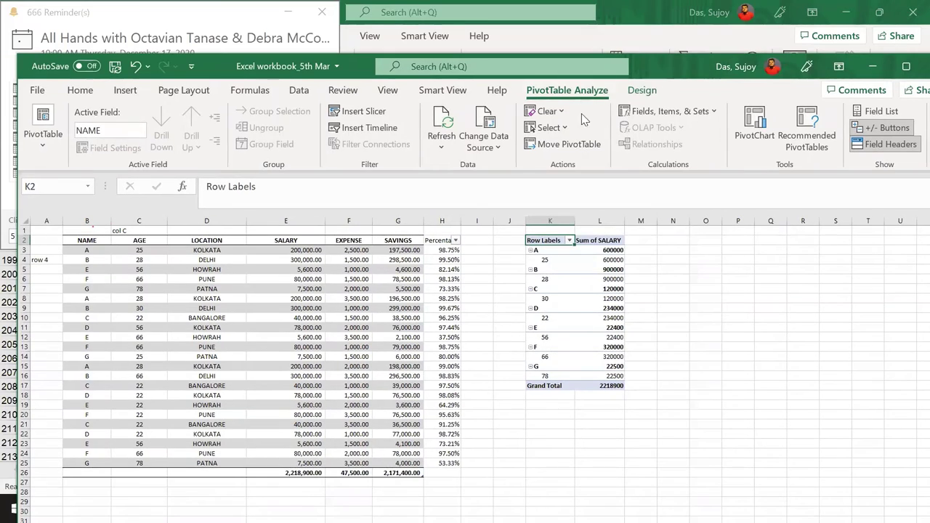
{"action": "left_click", "coordinate": [627, 94]}
{"action": "left_click", "coordinate": [584, 321]}
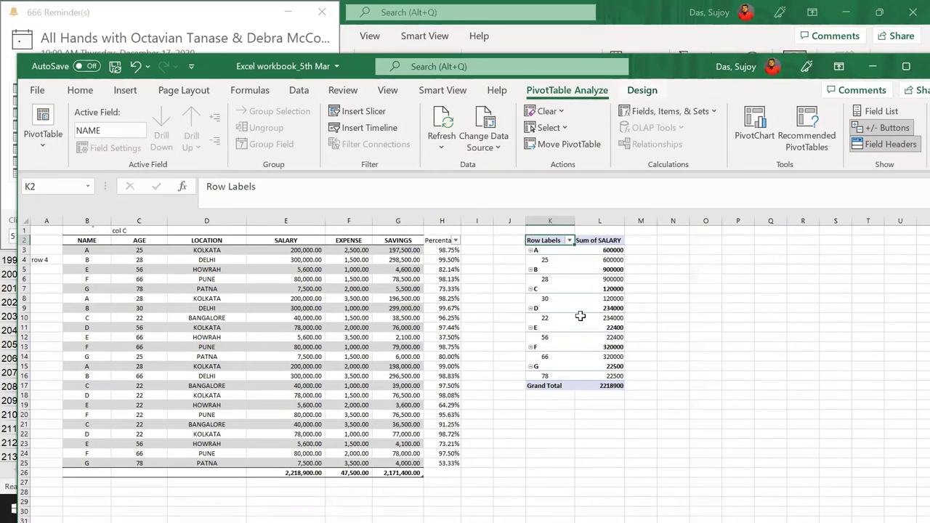
{"action": "left_click", "coordinate": [137, 356]}
{"action": "left_click", "coordinate": [554, 269]}
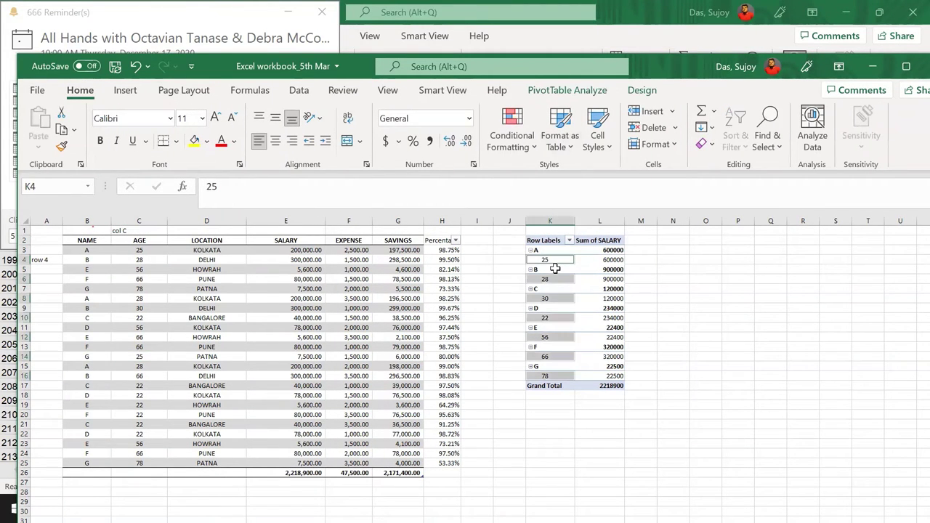
{"action": "left_click", "coordinate": [591, 92]}
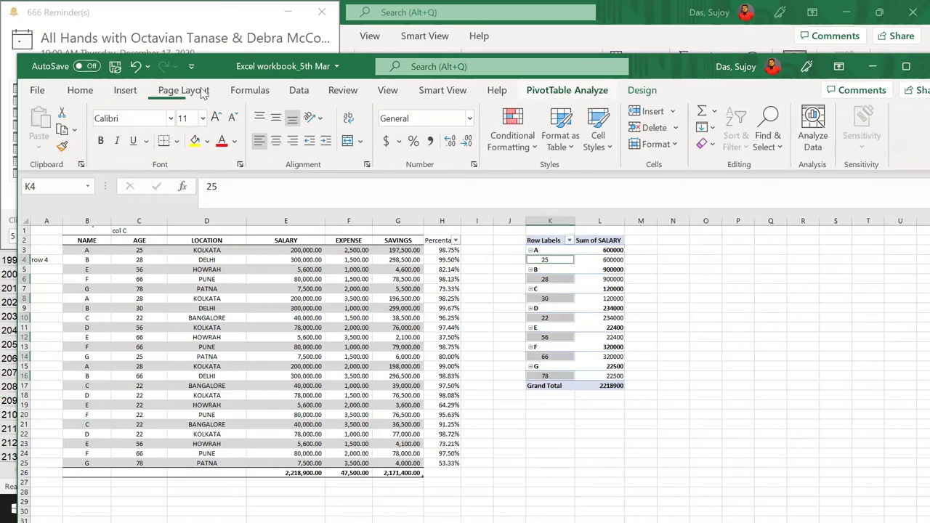
{"action": "left_click", "coordinate": [642, 90]}
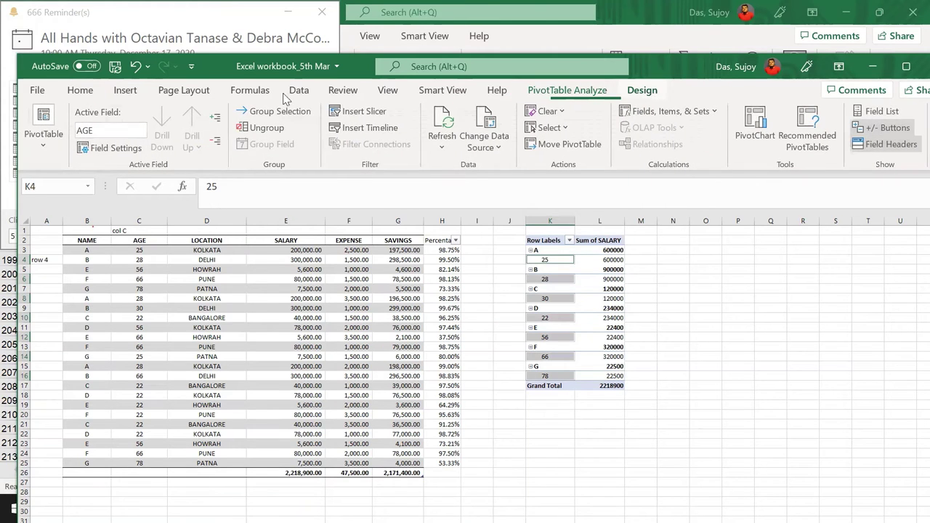
{"action": "left_click", "coordinate": [122, 138]}
{"action": "left_click", "coordinate": [203, 245]}
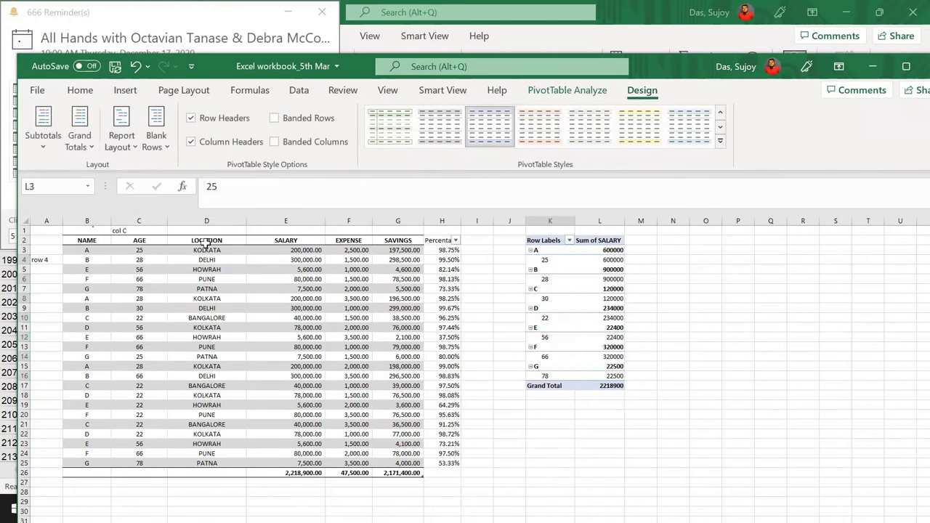
{"action": "left_click", "coordinate": [615, 318]}
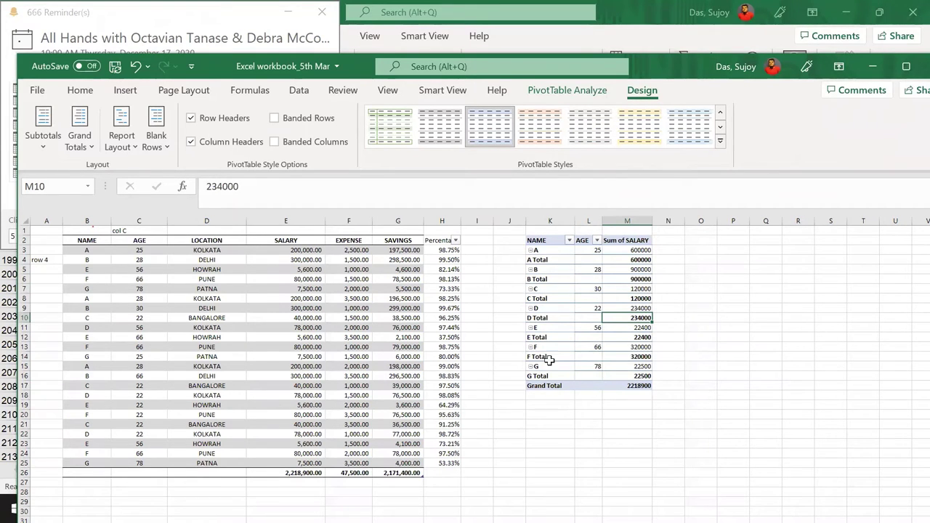
- Move the pivot's AGE field from Rows into the Filters area via the field list
{"action": "left_click_drag", "start_coordinate": [145, 331], "coordinate": [145, 332]}
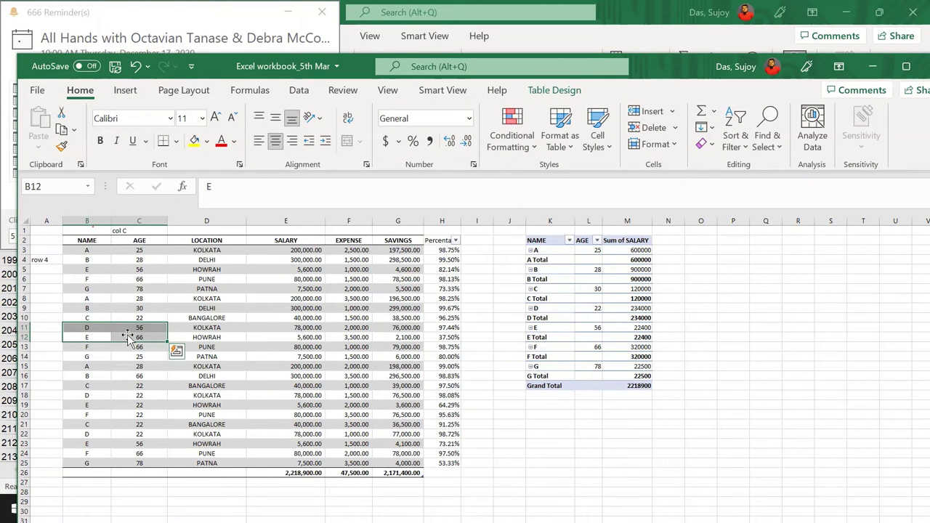
{"action": "key", "text": "Right"}
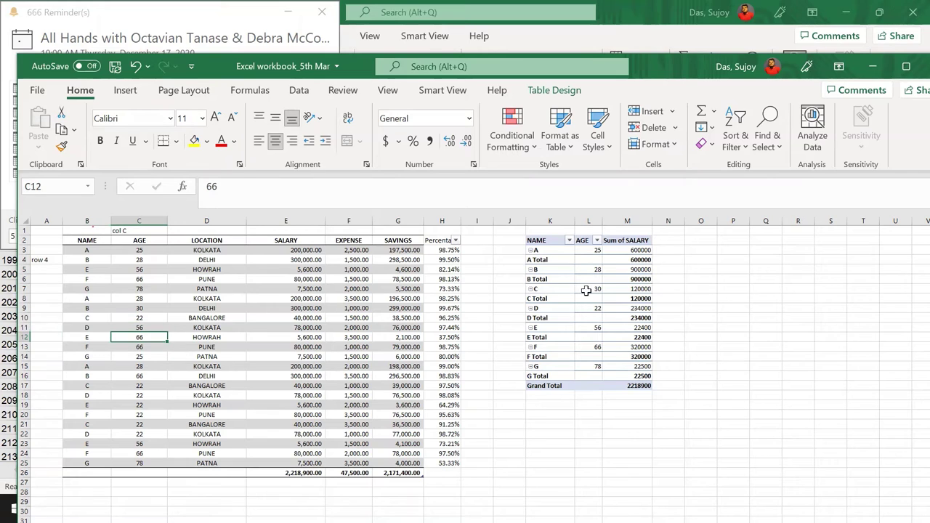
{"action": "left_click", "coordinate": [592, 288]}
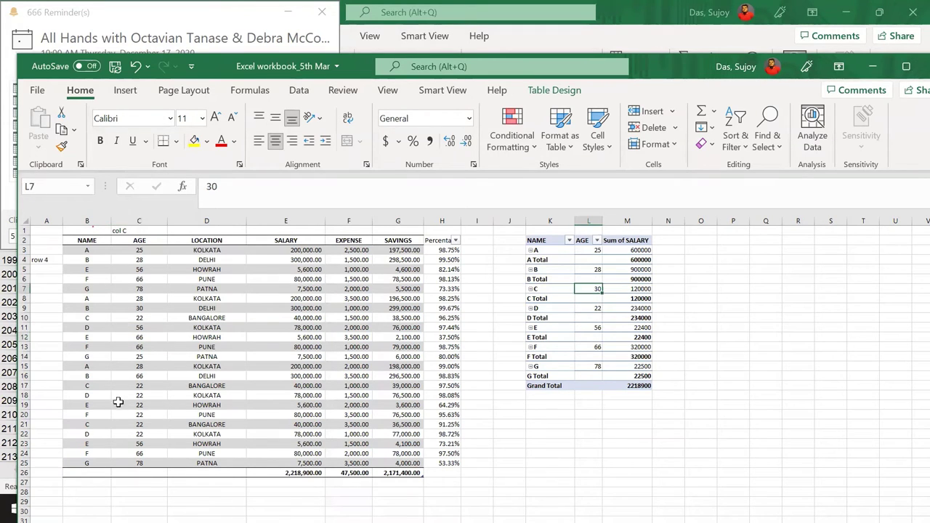
{"action": "left_click", "coordinate": [585, 241]}
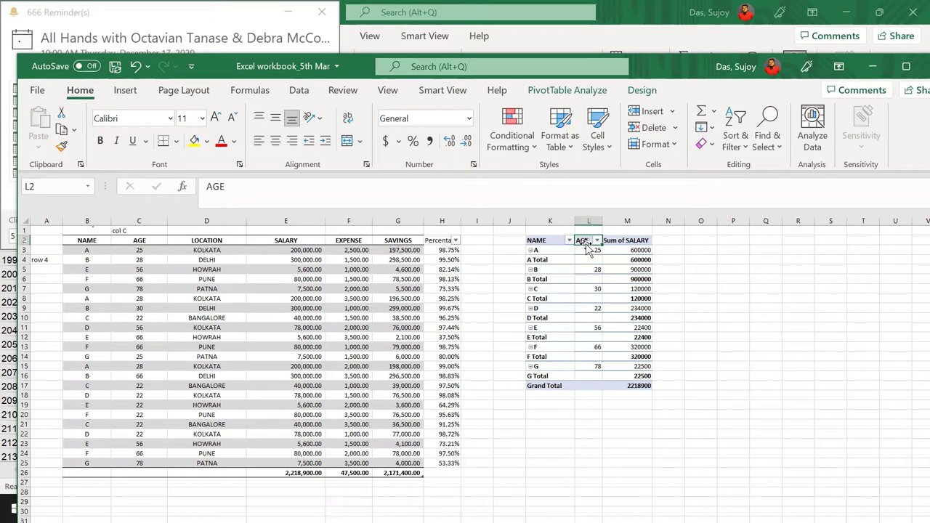
{"action": "right_click", "coordinate": [586, 241]}
{"action": "left_click", "coordinate": [649, 480]}
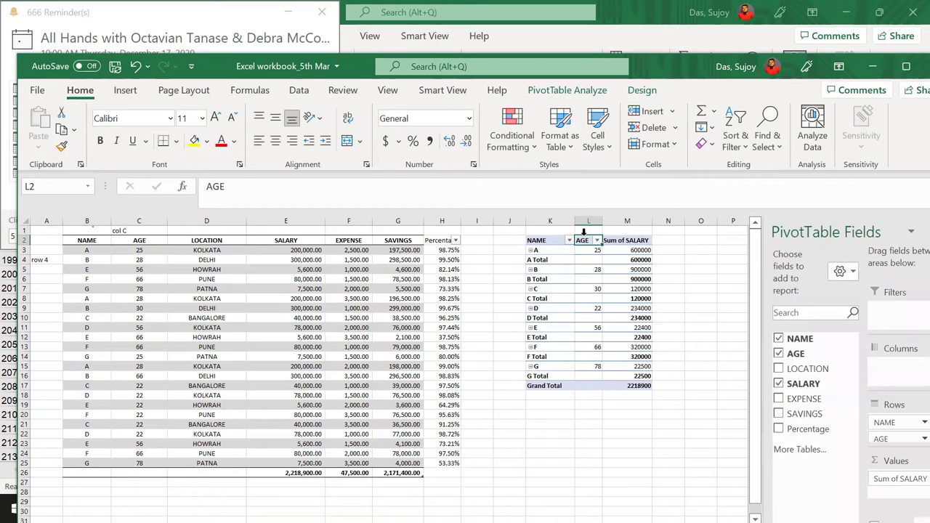
{"action": "left_click_drag", "start_coordinate": [796, 354], "coordinate": [890, 310]}
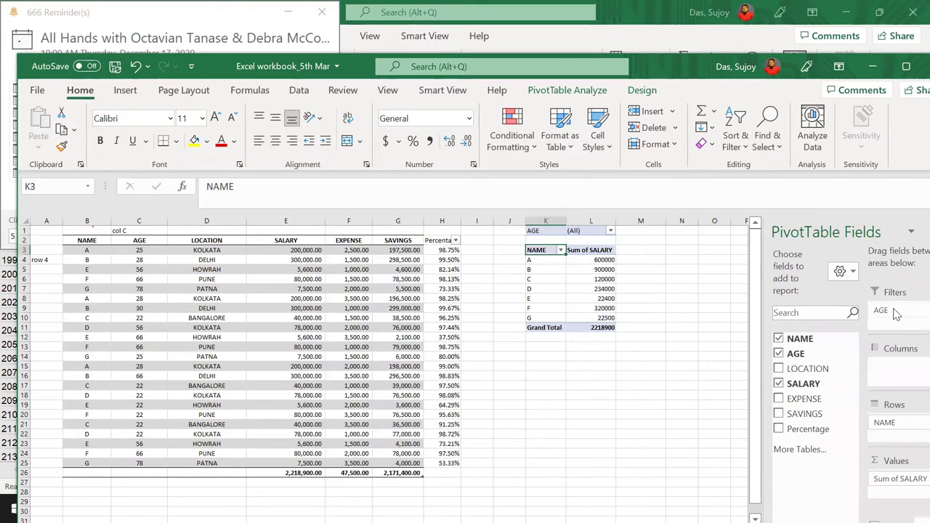
{"action": "left_click", "coordinate": [687, 279]}
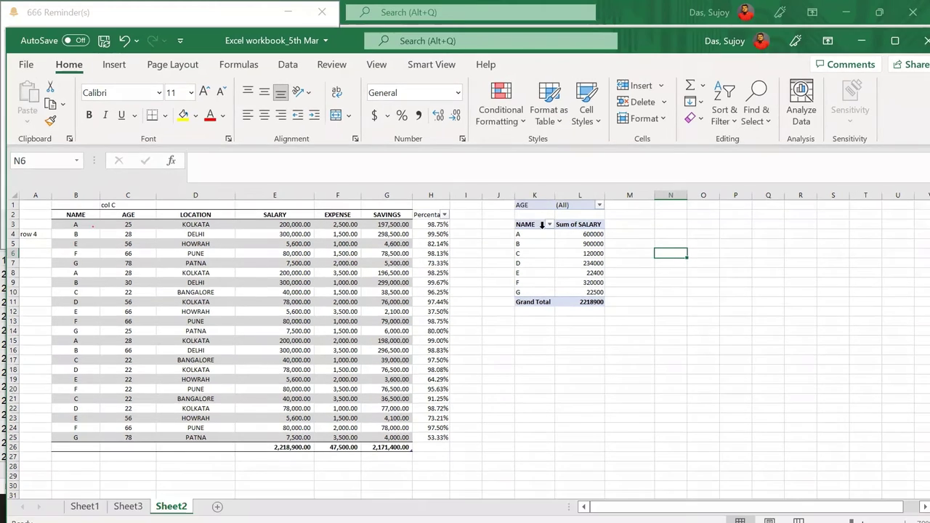
- Allow multiple items in the AGE report filter and filter pivot names to A only
{"action": "left_click", "coordinate": [534, 234]}
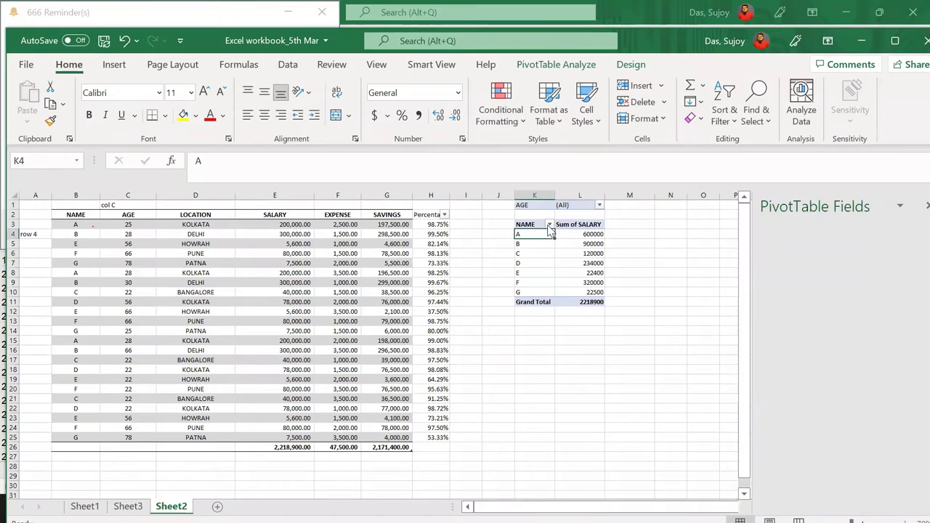
{"action": "left_click", "coordinate": [599, 206]}
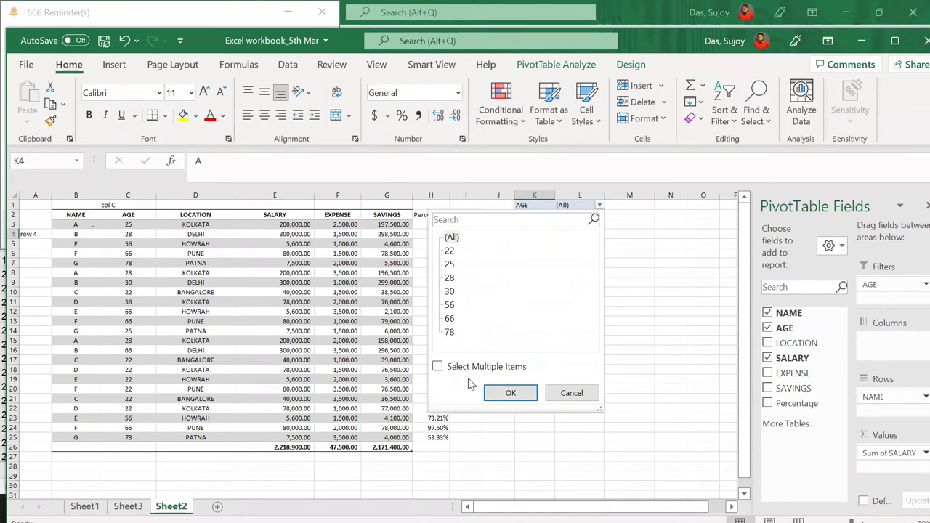
{"action": "left_click", "coordinate": [437, 366]}
{"action": "left_click", "coordinate": [520, 392]}
{"action": "left_click", "coordinate": [615, 417]}
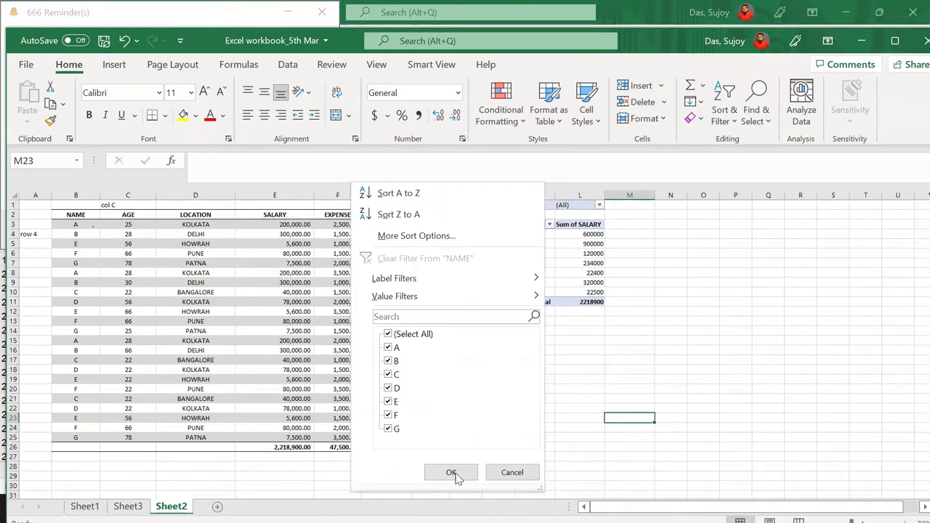
{"action": "key", "text": "space"}
{"action": "key", "text": "Down"}
{"action": "key", "text": "space"}
{"action": "key", "text": "Return"}
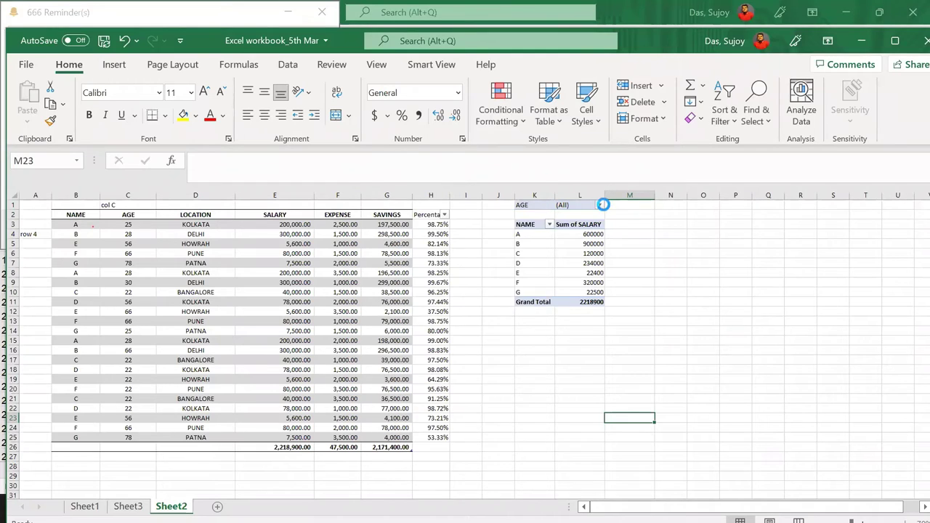
- Set the AGE report filter to 25 only, leaving A with 600000
{"action": "left_click", "coordinate": [599, 205]}
{"action": "left_click", "coordinate": [448, 238]}
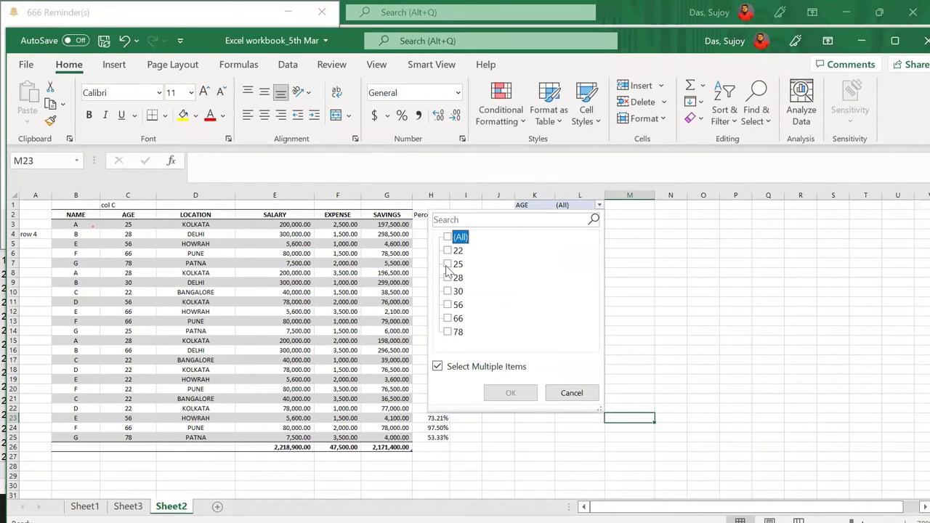
{"action": "left_click", "coordinate": [447, 265]}
{"action": "left_click", "coordinate": [507, 393]}
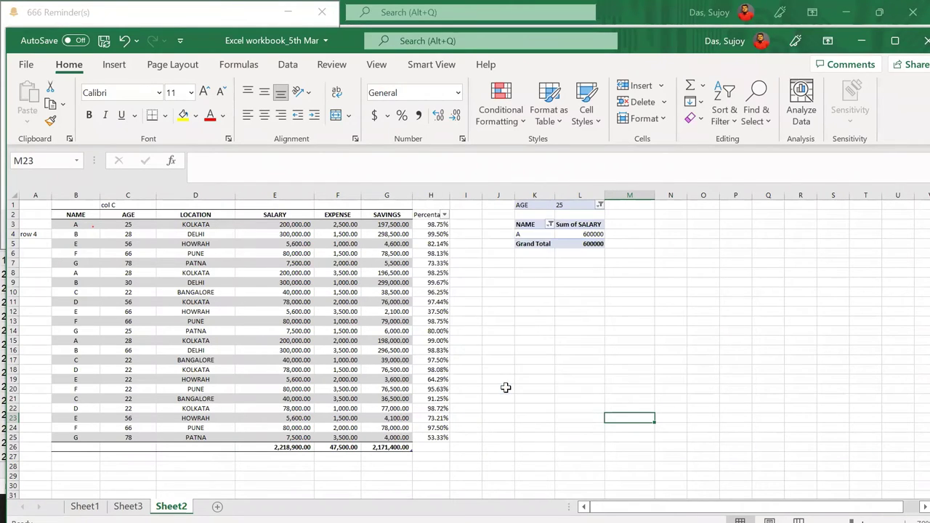
{"action": "left_click", "coordinate": [596, 234]}
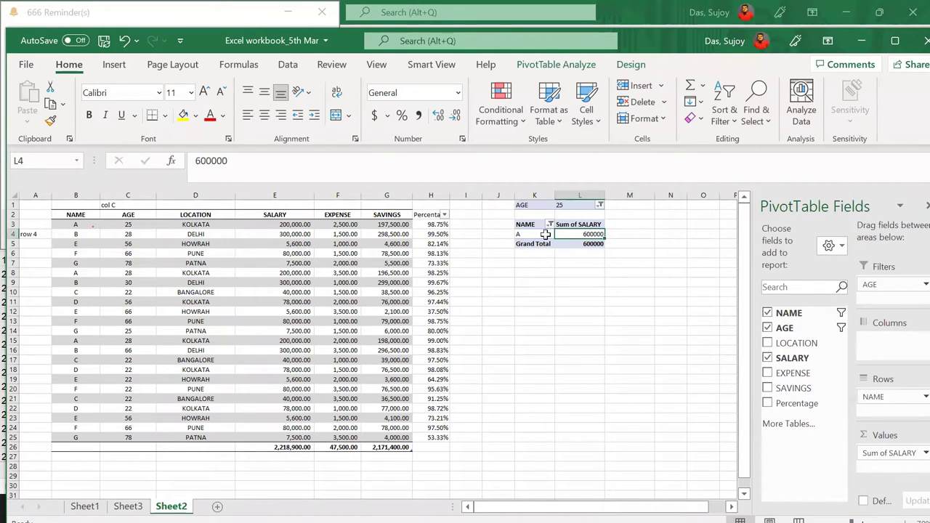
{"action": "left_click", "coordinate": [93, 209]}
{"action": "left_click", "coordinate": [92, 204]}
- Select the source table from the NAME header across to column G
{"action": "left_click", "coordinate": [94, 215]}
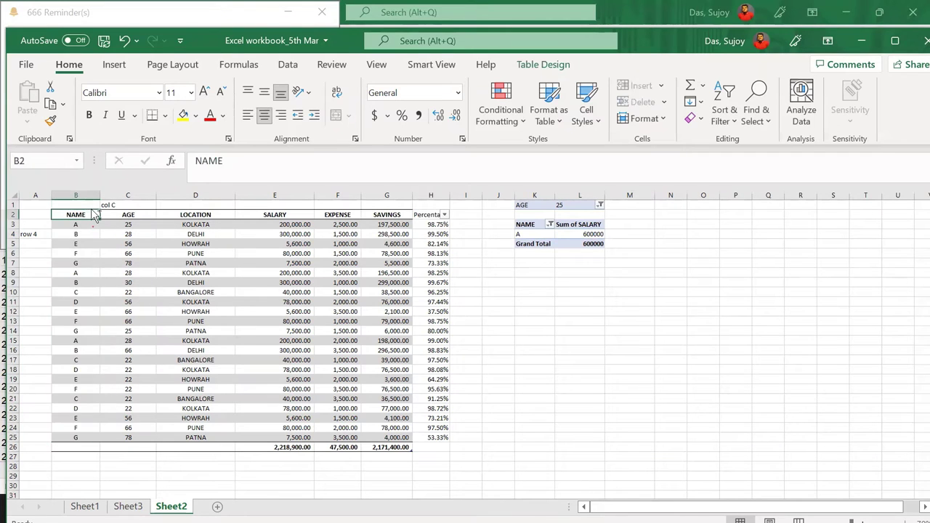
{"action": "left_click", "coordinate": [95, 216]}
{"action": "key", "text": "shift+Right"}
{"action": "key", "text": "shift+Right"}
{"action": "key", "text": "shift+Right"}
{"action": "key", "text": "shift+Right"}
{"action": "key", "text": "shift+Right"}
{"action": "key", "text": "shift+Right"}
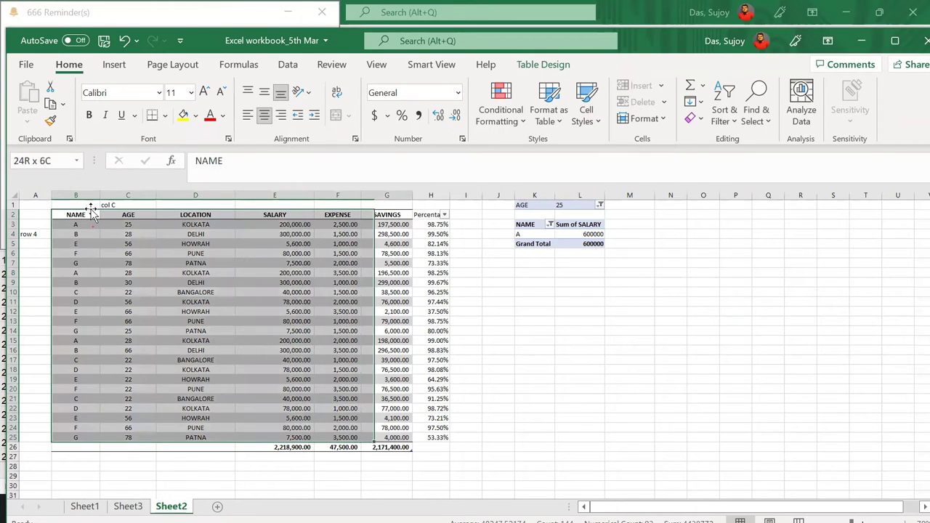
{"action": "key", "text": "alt+o"}
{"action": "key", "text": "Escape"}
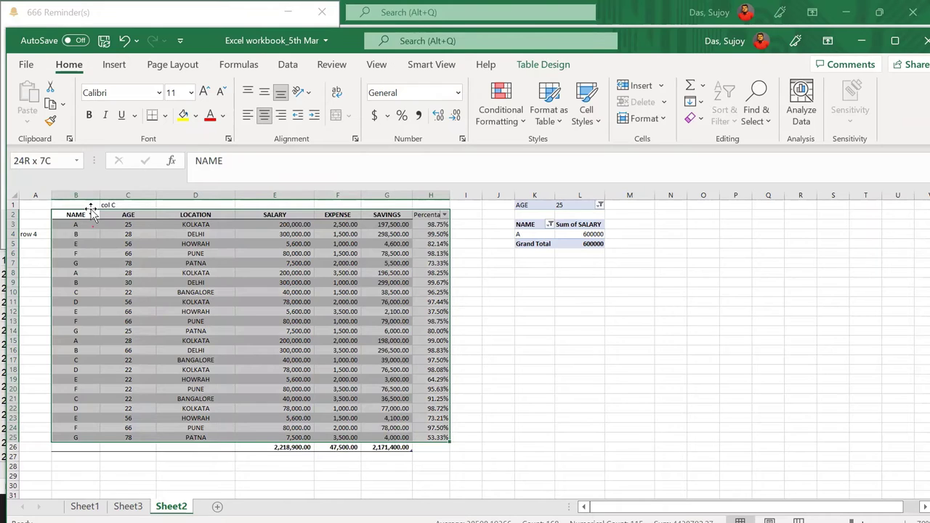
{"action": "key", "text": "alt+o"}
{"action": "key", "text": "Escape"}
{"action": "left_click", "coordinate": [288, 64]}
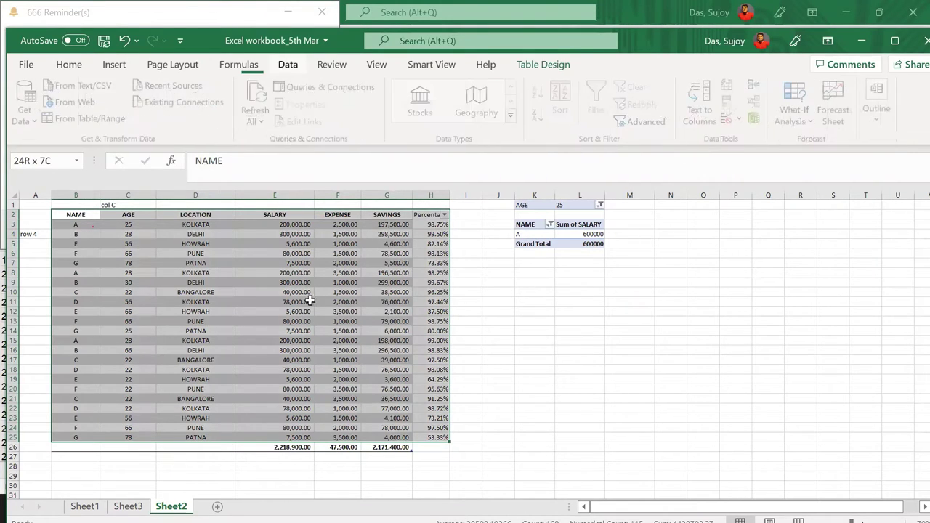
{"action": "left_click", "coordinate": [274, 302]}
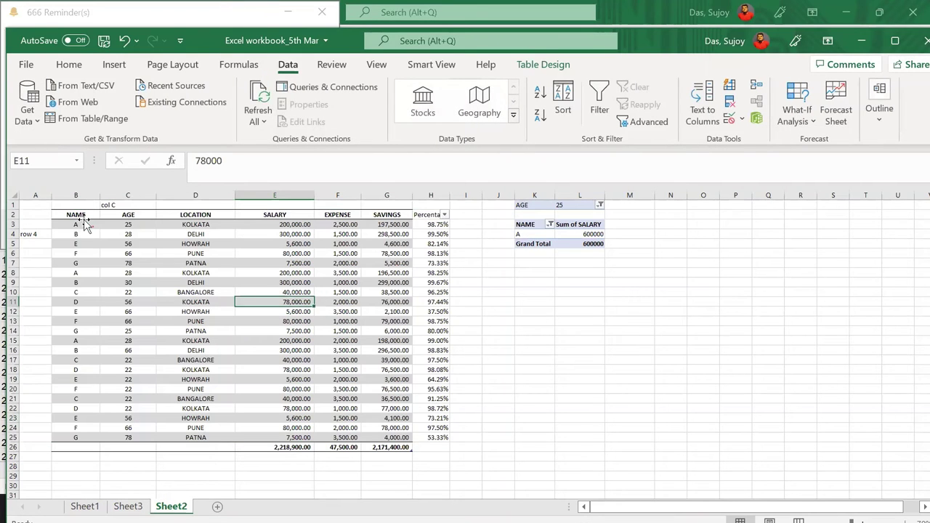
{"action": "left_click_drag", "start_coordinate": [82, 215], "coordinate": [396, 447]}
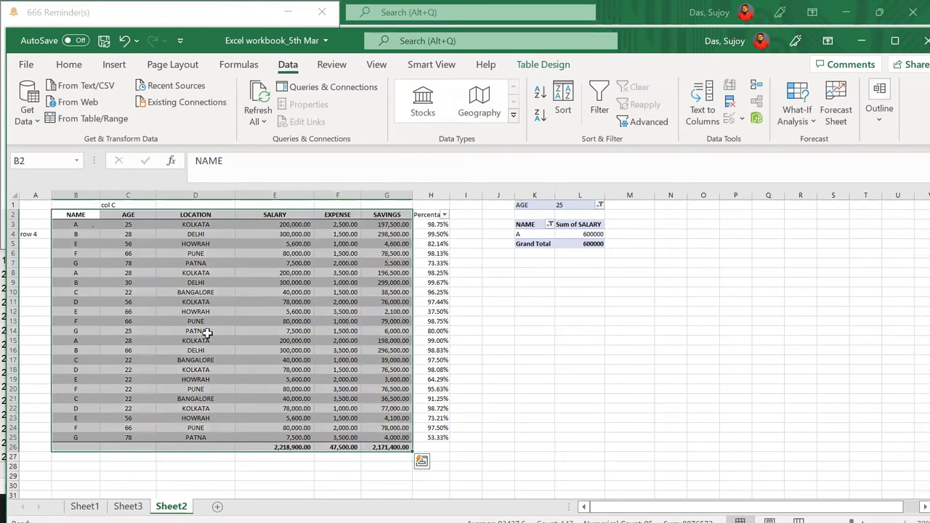
{"action": "key", "text": "shift+Left"}
{"action": "key", "text": "shift+Left"}
{"action": "key", "text": "shift+Left"}
{"action": "key", "text": "shift+Left"}
{"action": "key", "text": "shift+Left"}
{"action": "key", "text": "shift+Right"}
{"action": "key", "text": "shift+Right"}
{"action": "key", "text": "shift+Right"}
{"action": "key", "text": "shift+Right"}
{"action": "key", "text": "shift+Right"}
{"action": "key", "text": "shift+Right"}
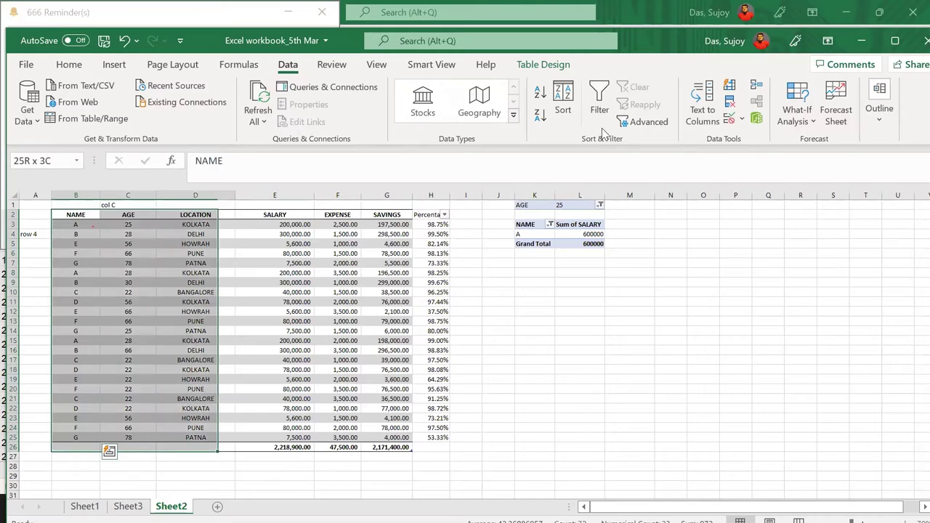
{"action": "key", "text": "shift+Left"}
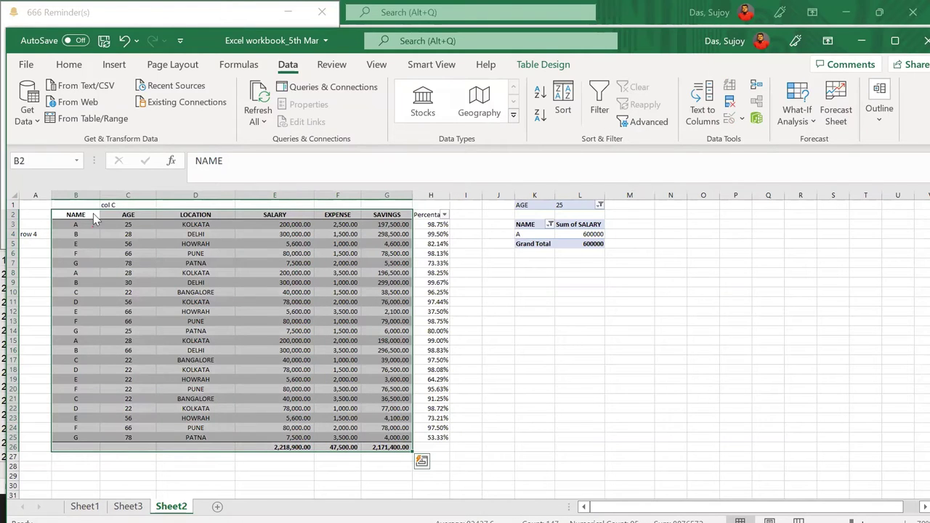
- Turn on table filters, keep NAME A only, and exclude age 28 from AGE
{"action": "key", "text": "ctrl+shift+l"}
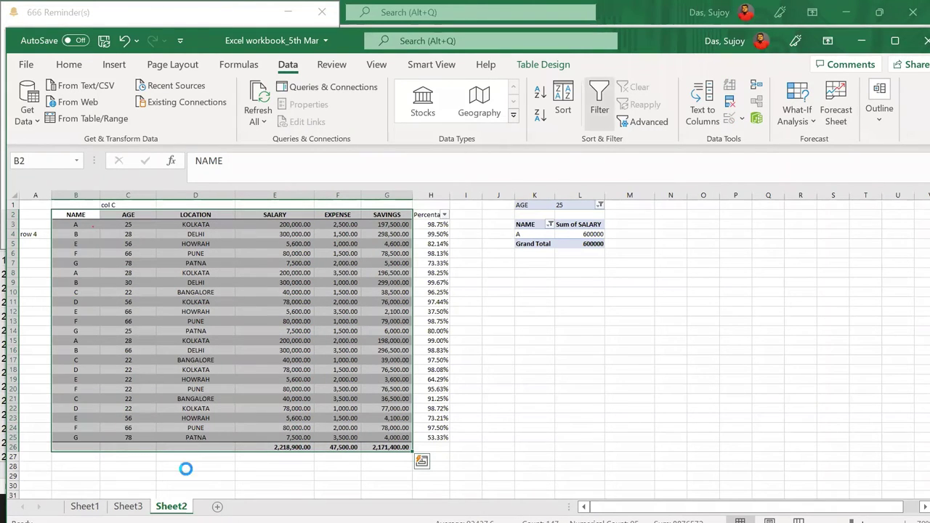
{"action": "key", "text": "alt+Down"}
{"action": "type", "text": "a"}
{"action": "key", "text": "Return"}
{"action": "left_click", "coordinate": [146, 216]}
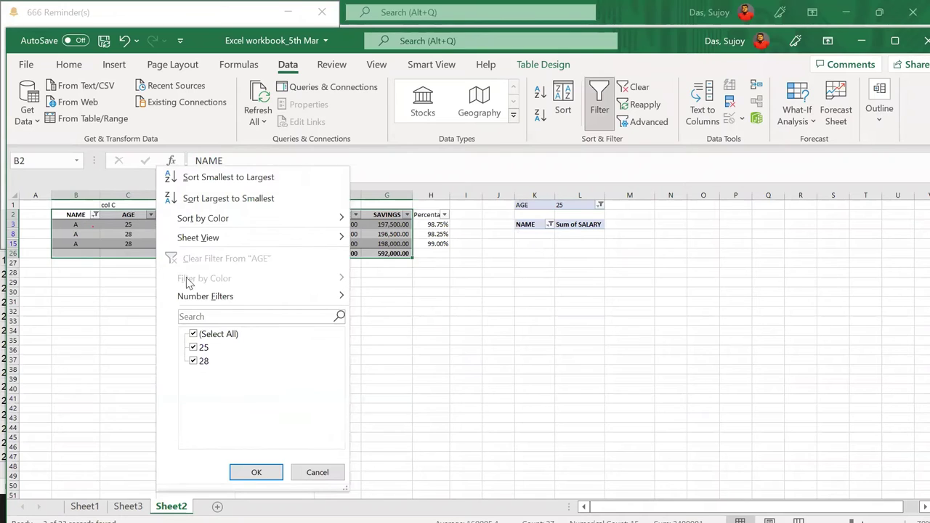
{"action": "left_click", "coordinate": [198, 361]}
{"action": "left_click", "coordinate": [256, 473]}
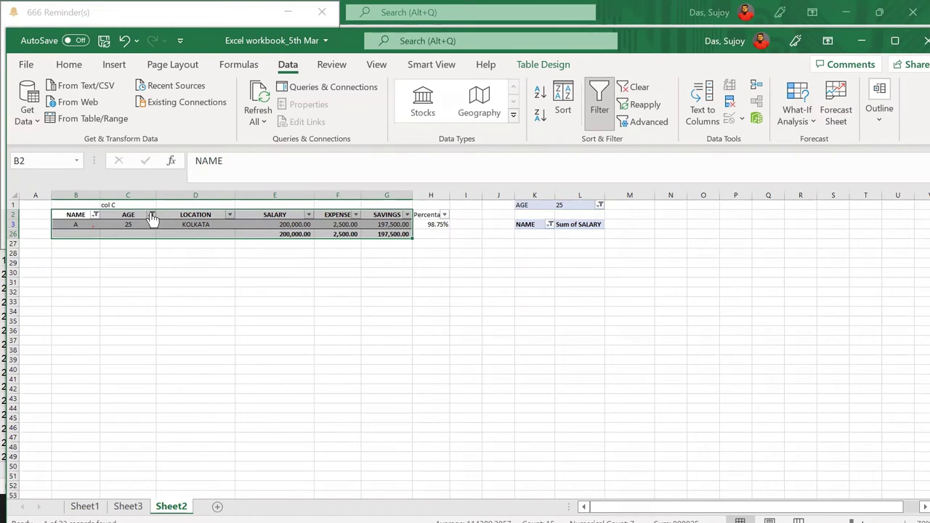
- Restore every age in the table's AGE filter for name A
{"action": "left_click", "coordinate": [275, 222]}
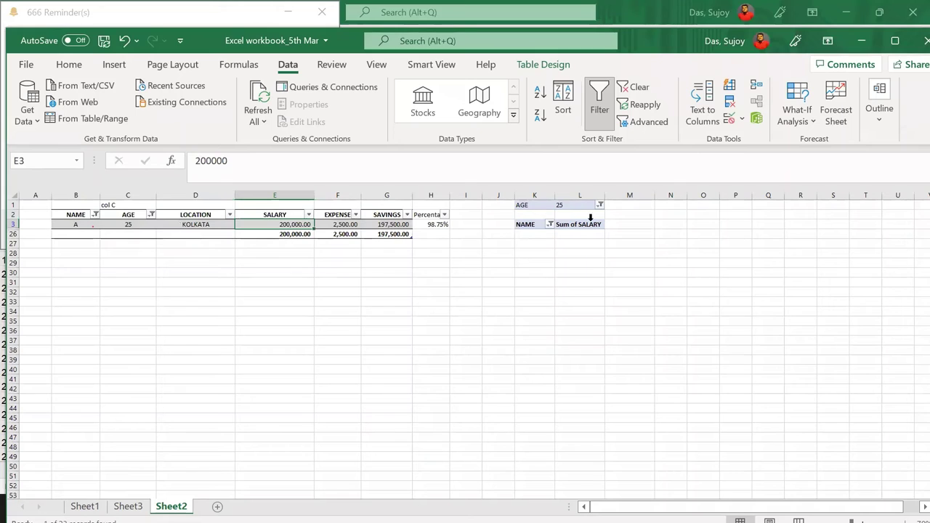
{"action": "left_click", "coordinate": [150, 215]}
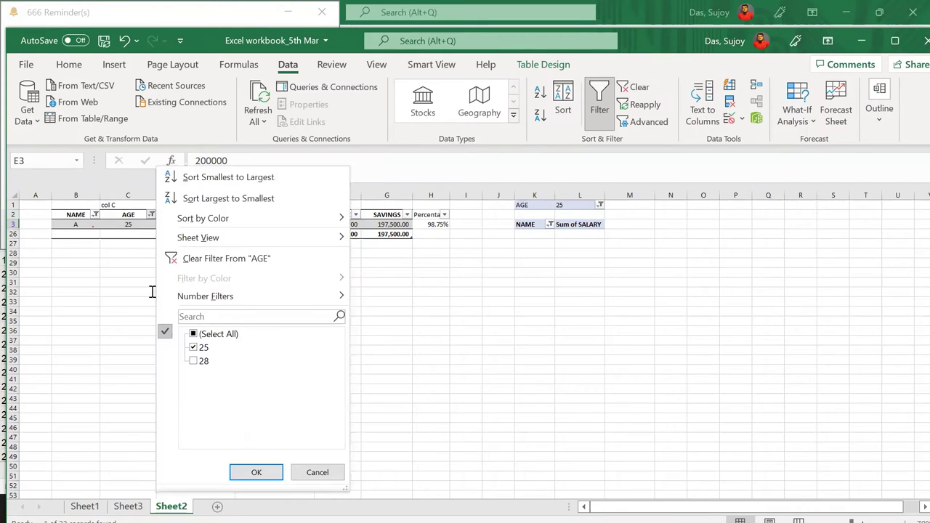
{"action": "left_click", "coordinate": [195, 334]}
{"action": "left_click", "coordinate": [252, 474]}
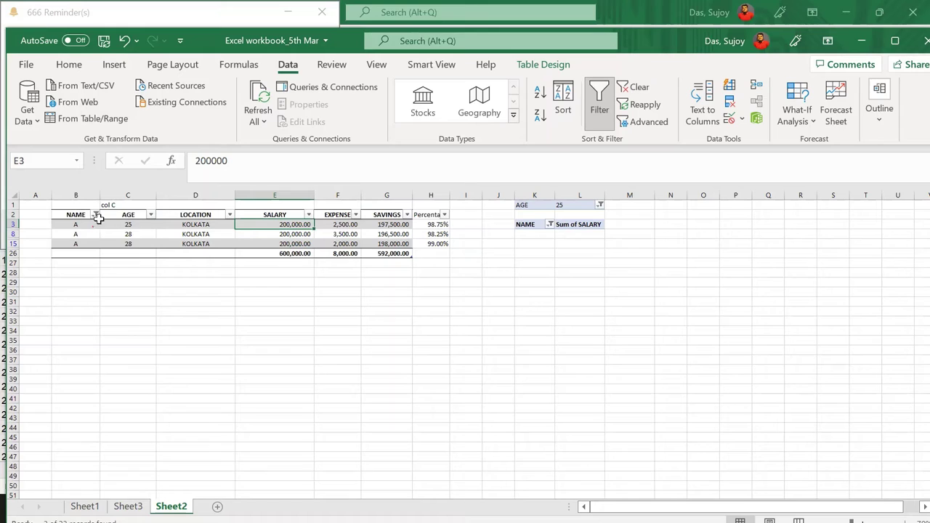
{"action": "left_click", "coordinate": [138, 233]}
- Clear the pivot's NAME filter and reset its AGE report filter to (All)
{"action": "left_click", "coordinate": [600, 206]}
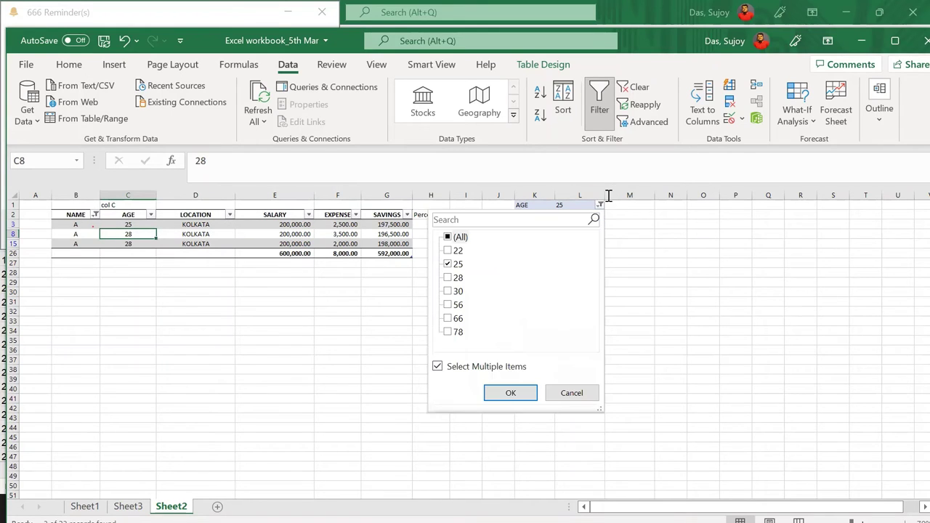
{"action": "left_click", "coordinate": [457, 264]}
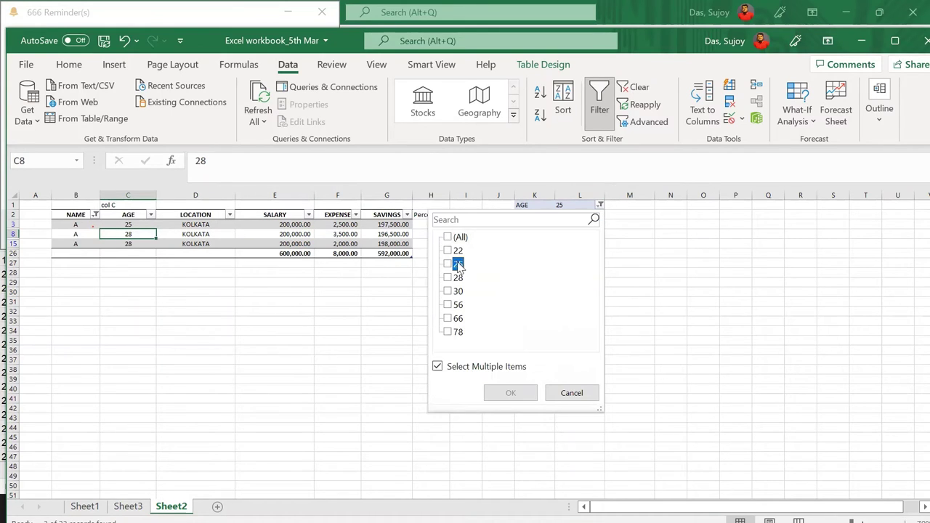
{"action": "left_click", "coordinate": [448, 238]}
{"action": "left_click", "coordinate": [449, 238]}
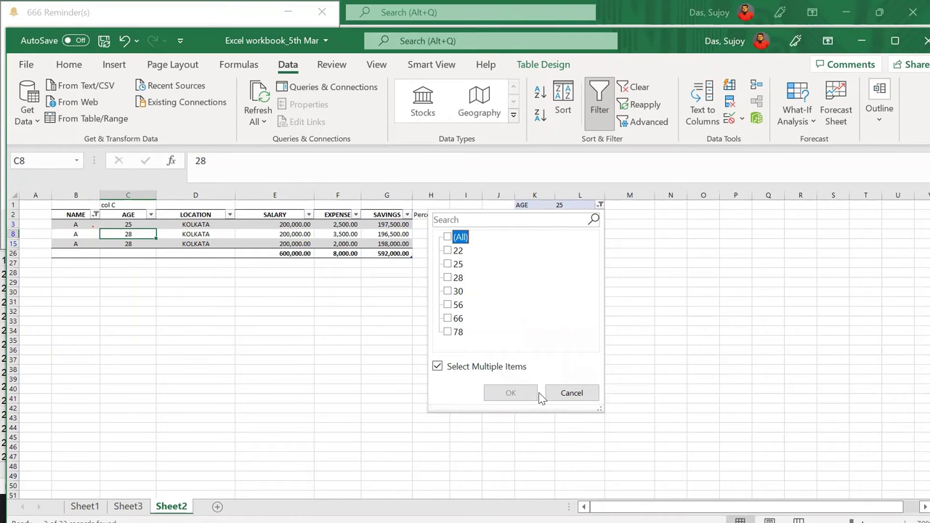
{"action": "left_click", "coordinate": [582, 393]}
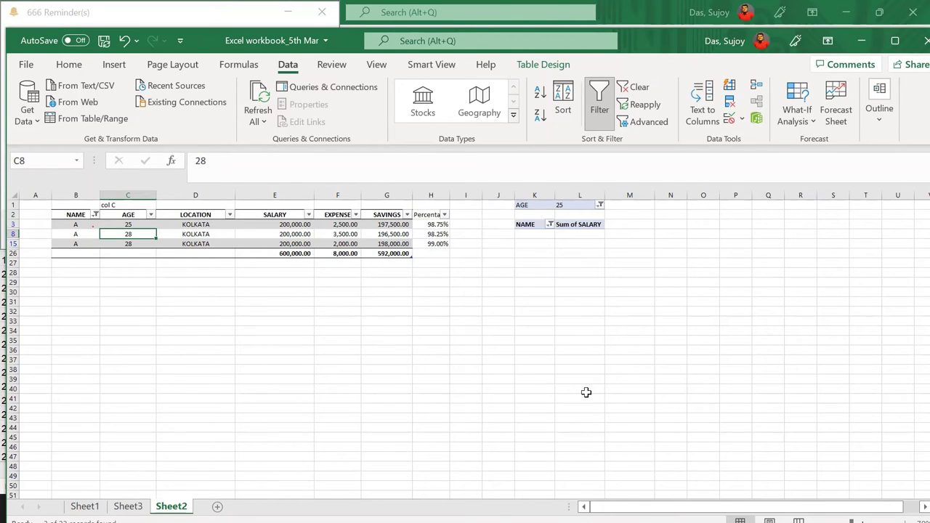
{"action": "left_click", "coordinate": [551, 224]}
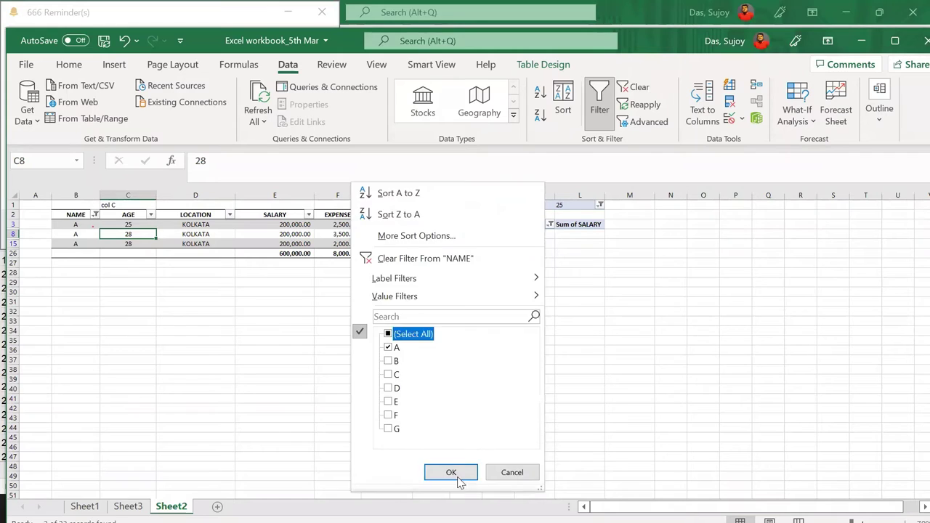
{"action": "left_click", "coordinate": [450, 471]}
{"action": "left_click", "coordinate": [599, 206]}
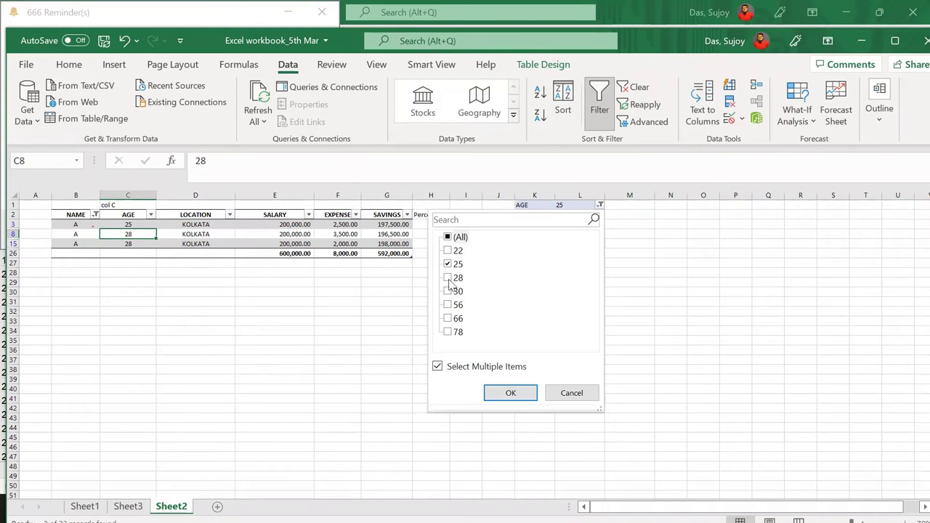
{"action": "left_click", "coordinate": [449, 238]}
{"action": "left_click", "coordinate": [511, 392]}
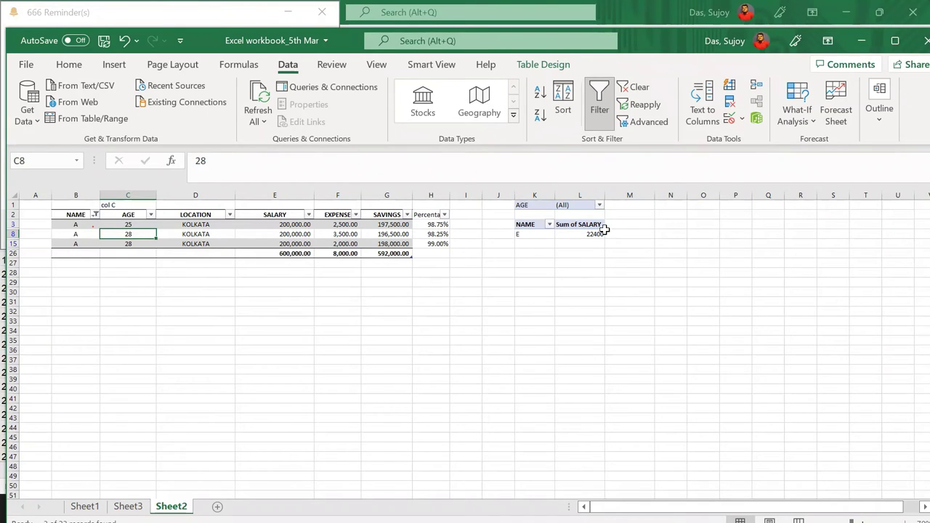
- Switch off AutoFilter on the source table with Alt, D, F, F
{"action": "key", "text": "alt+d"}
{"action": "key", "text": "f"}
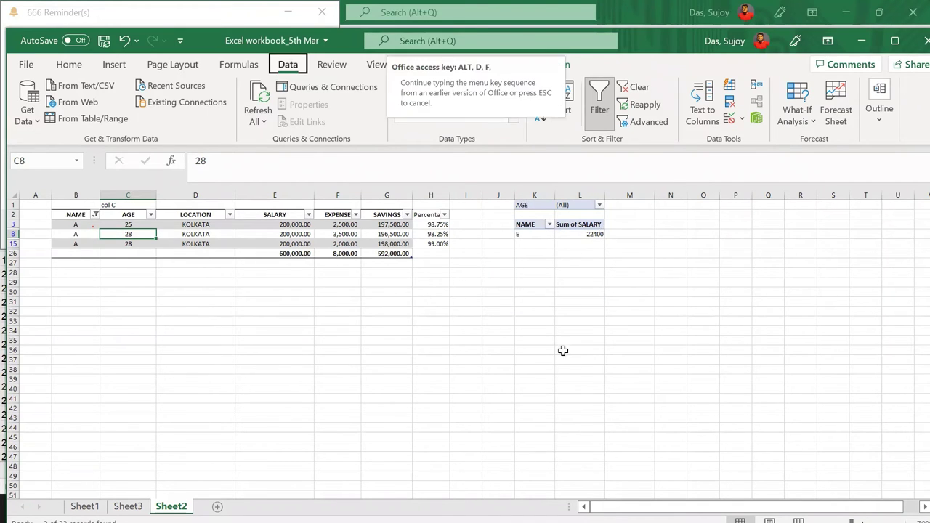
{"action": "key", "text": "f"}
{"action": "left_click", "coordinate": [614, 358]}
- Filter the PivotTable's AGE field to 25 so only A remains, totalling 600000
{"action": "left_click", "coordinate": [577, 234]}
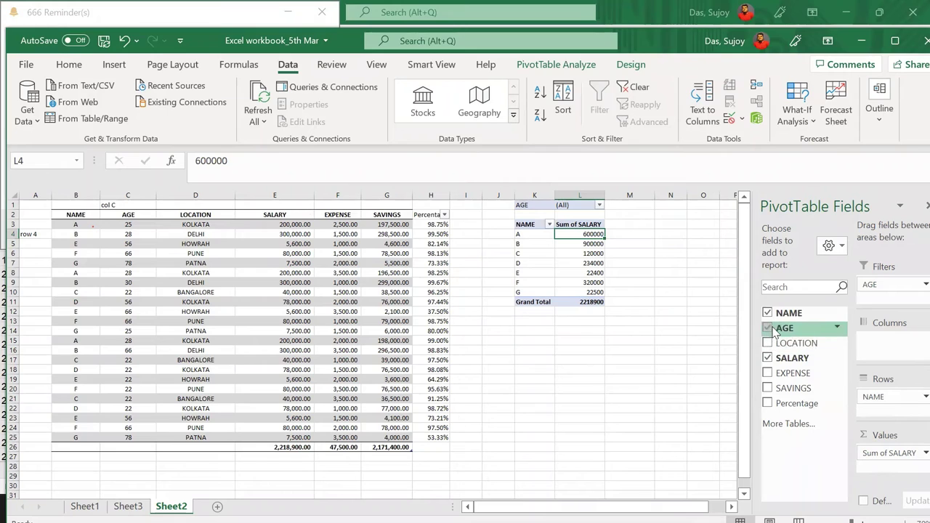
{"action": "left_click", "coordinate": [579, 205]}
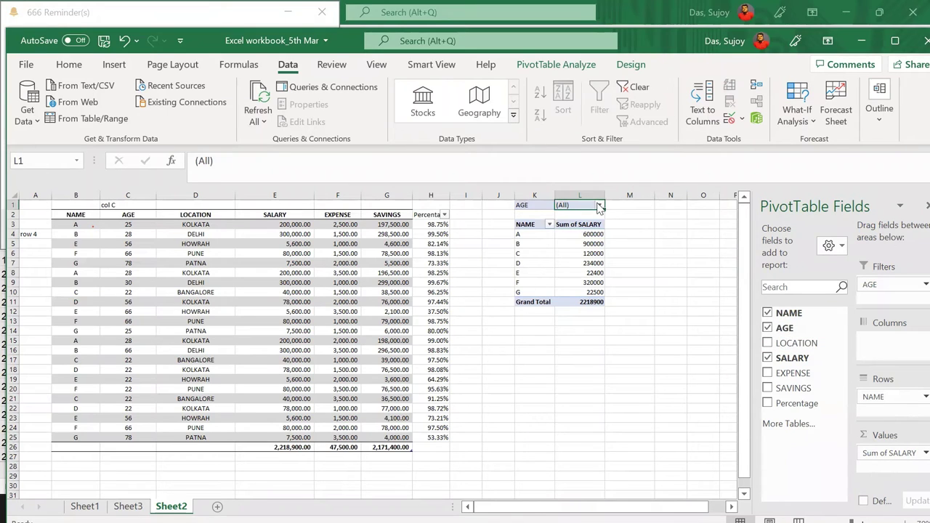
{"action": "left_click", "coordinate": [600, 205]}
{"action": "left_click", "coordinate": [448, 239]}
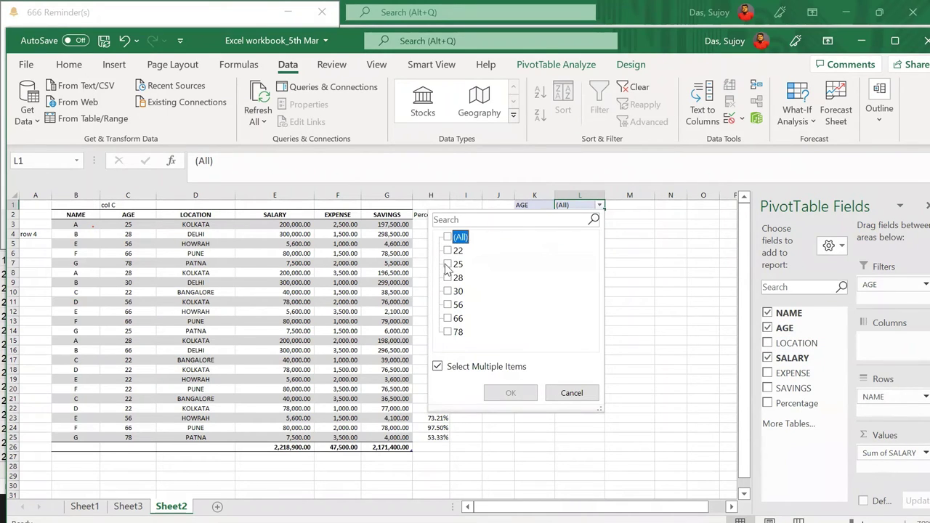
{"action": "left_click", "coordinate": [448, 264]}
{"action": "left_click", "coordinate": [510, 392]}
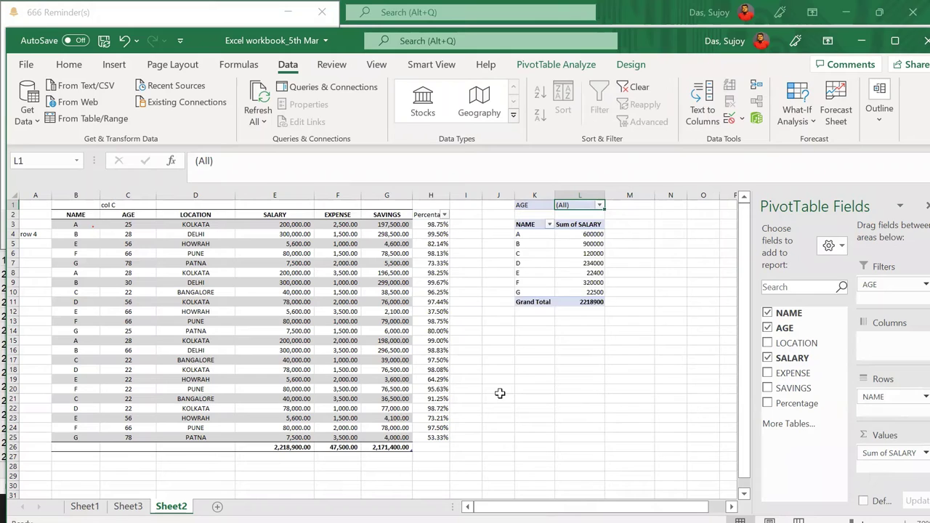
- Check the NAME and AGE filters without changes and hide the PivotTable Fields pane
{"action": "left_click", "coordinate": [551, 227]}
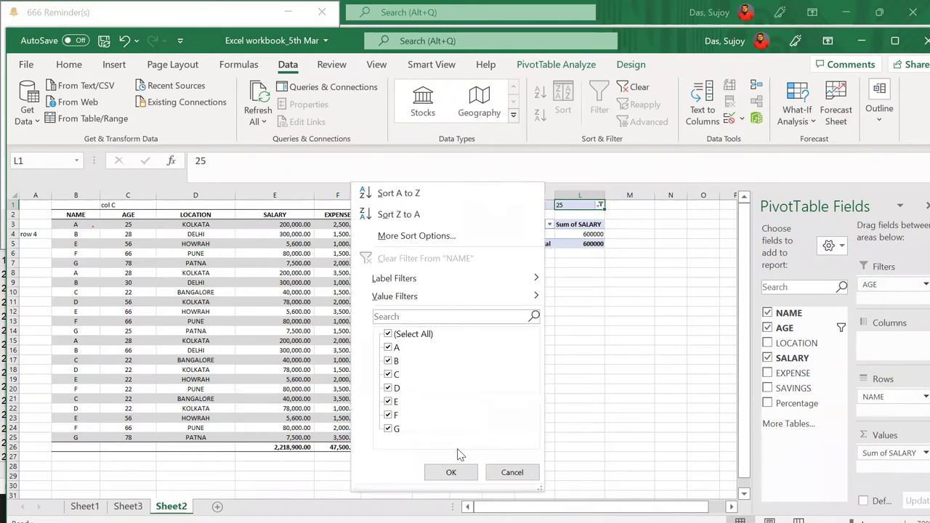
{"action": "left_click", "coordinate": [465, 473]}
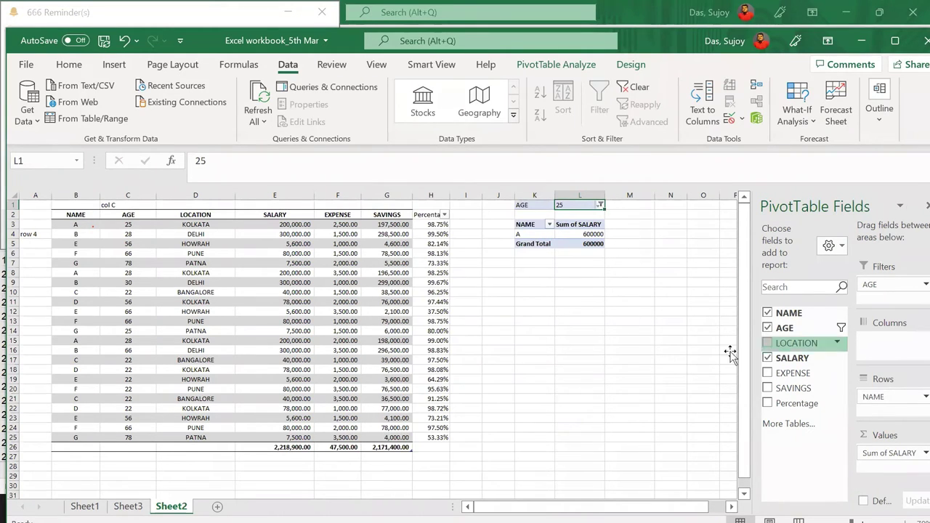
{"action": "left_click", "coordinate": [928, 206]}
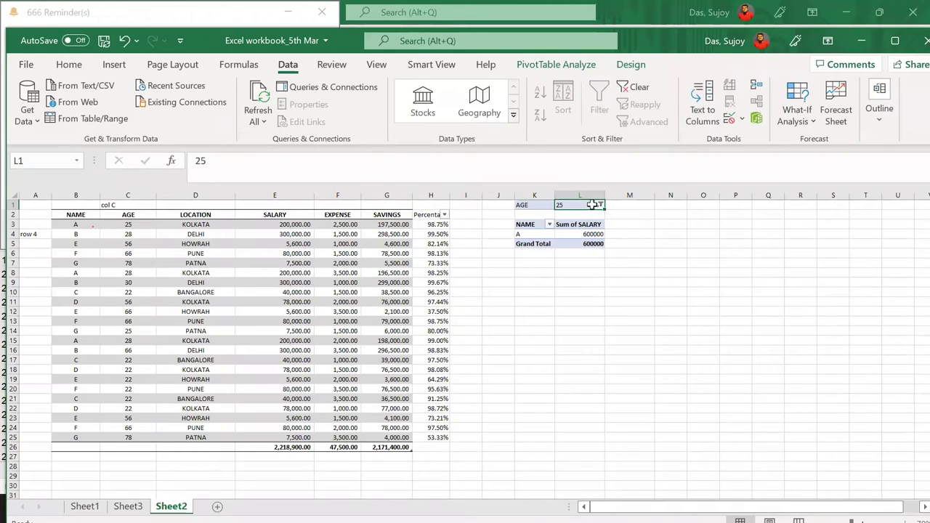
{"action": "left_click", "coordinate": [592, 197]}
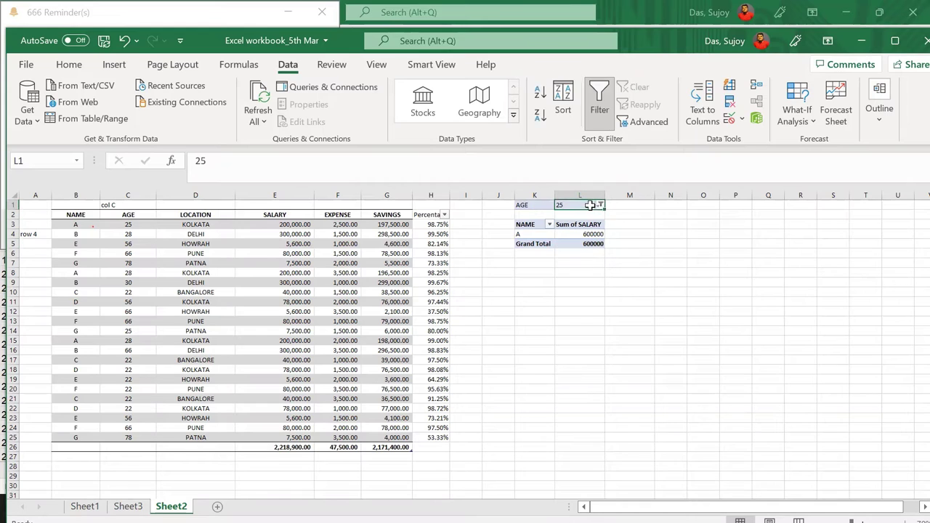
{"action": "left_click", "coordinate": [599, 206]}
{"action": "left_click", "coordinate": [718, 357]}
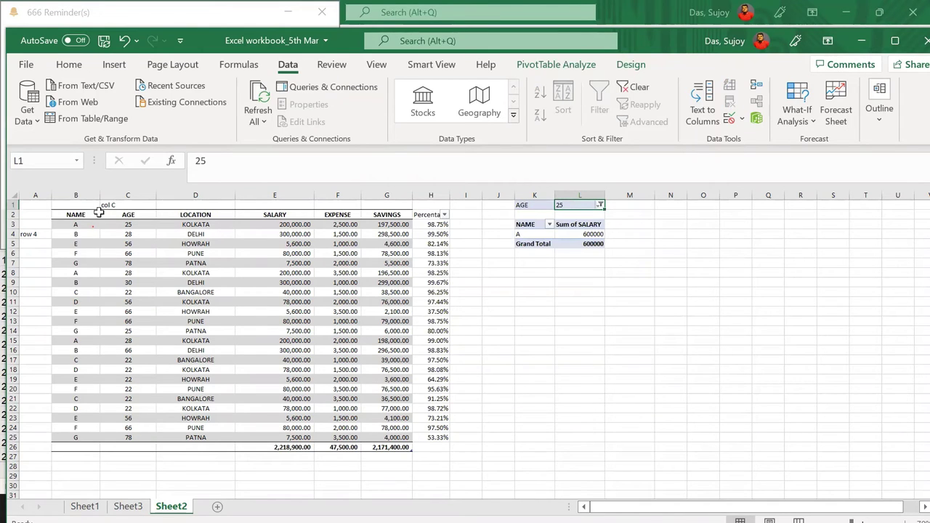
- Select the table B2:G25 and turn on AutoFilter with Ctrl+Shift+L
{"action": "left_click", "coordinate": [67, 214]}
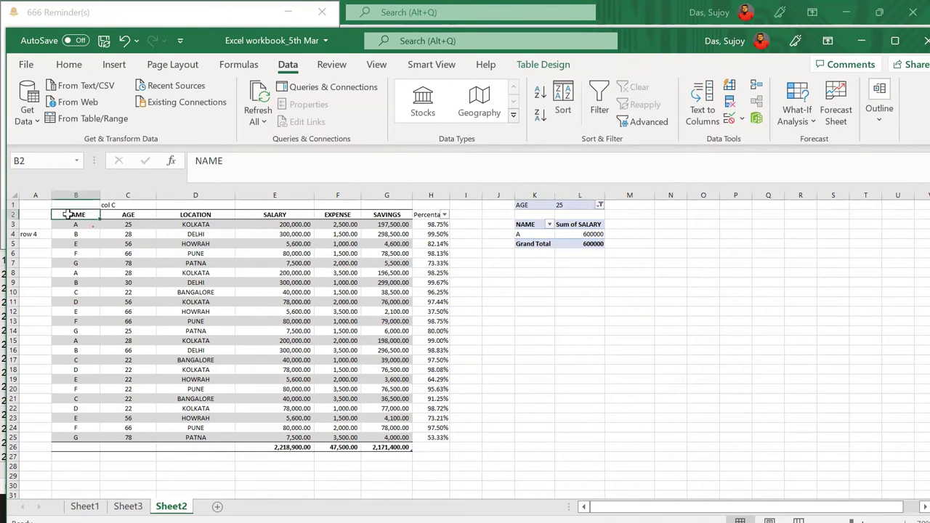
{"action": "key", "text": "ctrl+shift+Down"}
{"action": "key", "text": "ctrl+shift+Right"}
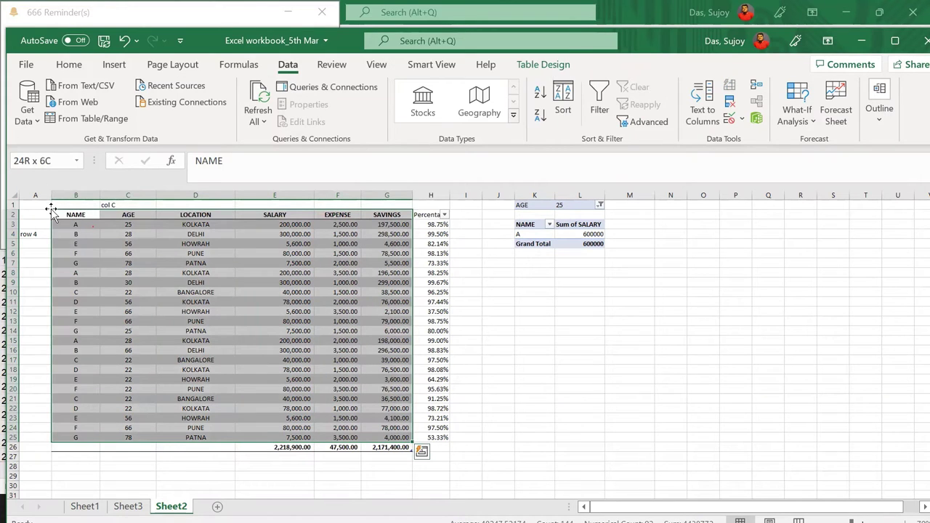
{"action": "key", "text": "ctrl+shift+l"}
- Filter the table's AGE column to 25, leaving rows A and G, then select the pivot's NAME header
{"action": "left_click", "coordinate": [149, 214]}
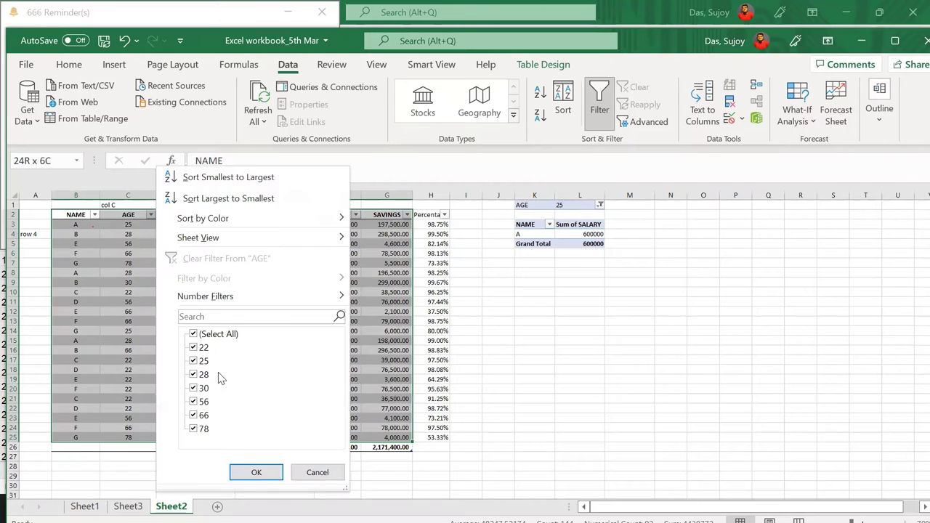
{"action": "left_click", "coordinate": [193, 334]}
{"action": "left_click", "coordinate": [202, 360]}
{"action": "left_click", "coordinate": [281, 474]}
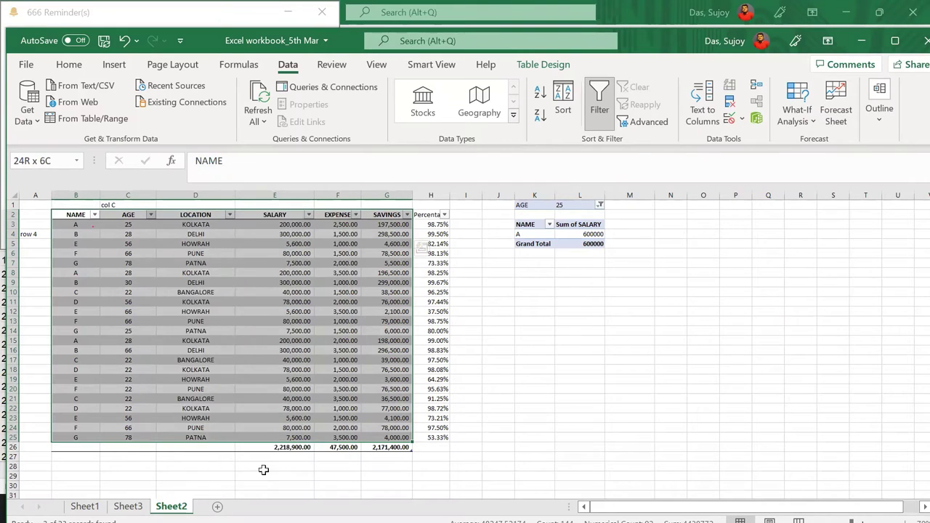
{"action": "left_click", "coordinate": [356, 319]}
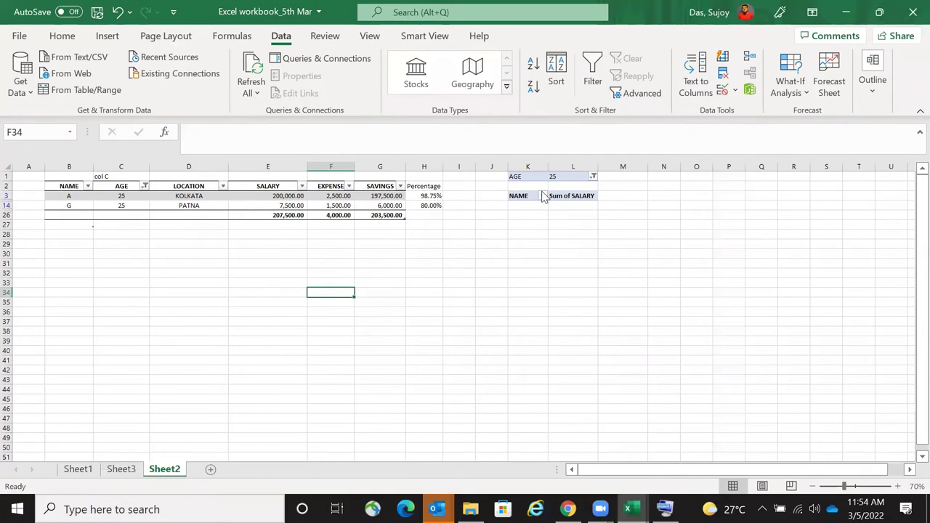
{"action": "left_click", "coordinate": [549, 224]}
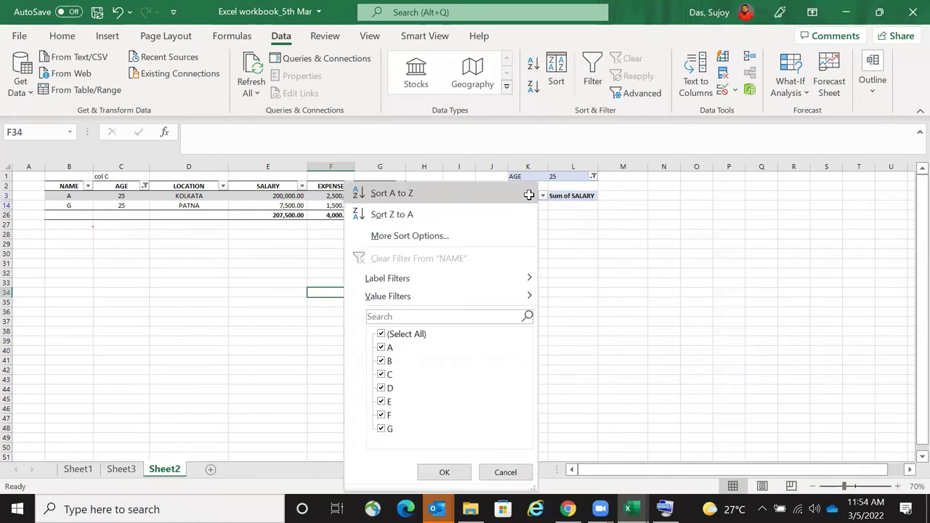
{"action": "left_click", "coordinate": [537, 224]}
{"action": "left_click", "coordinate": [537, 224]}
- Ungroup the pivot's NAME items and delete the PivotTable from columns K to M
{"action": "right_click", "coordinate": [530, 195]}
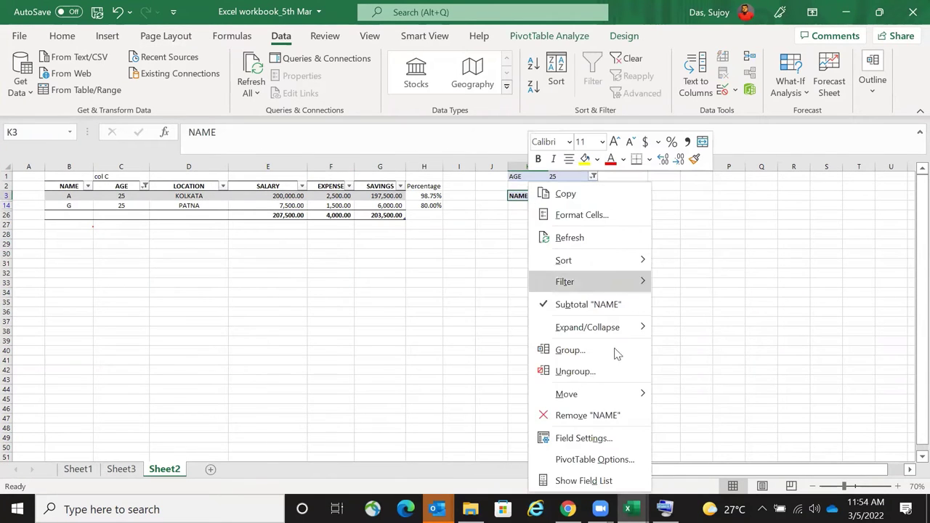
{"action": "left_click", "coordinate": [591, 372]}
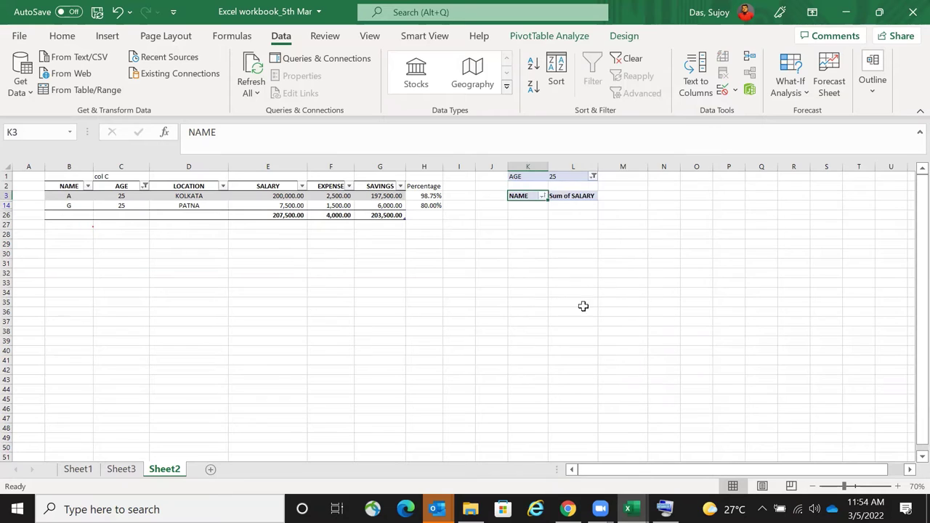
{"action": "left_click_drag", "start_coordinate": [530, 167], "coordinate": [613, 166]}
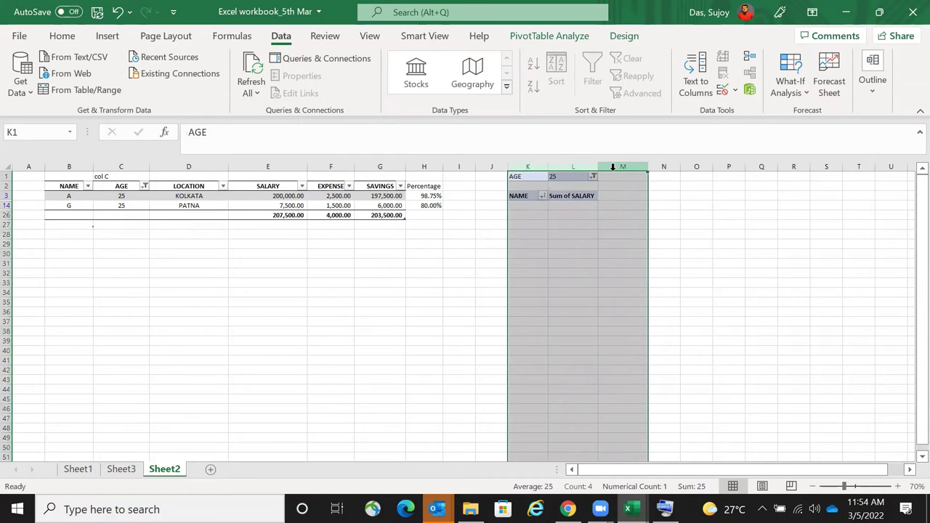
{"action": "key", "text": "Delete"}
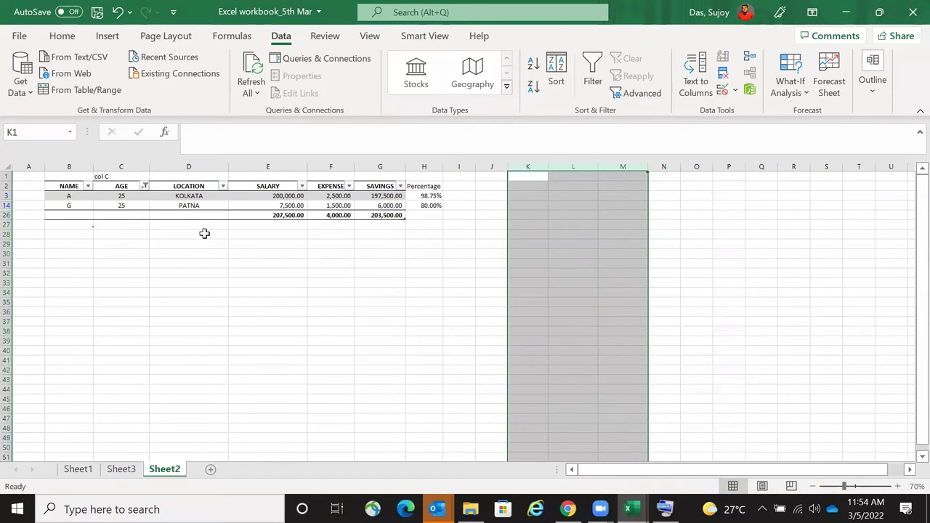
- Toggle the table's AutoFilter with the Alt, D, F shortcut from the AGE header
{"action": "key", "text": "alt+d"}
{"action": "key", "text": "f"}
{"action": "key", "text": "f"}
{"action": "left_click", "coordinate": [191, 310]}
{"action": "left_click", "coordinate": [126, 186]}
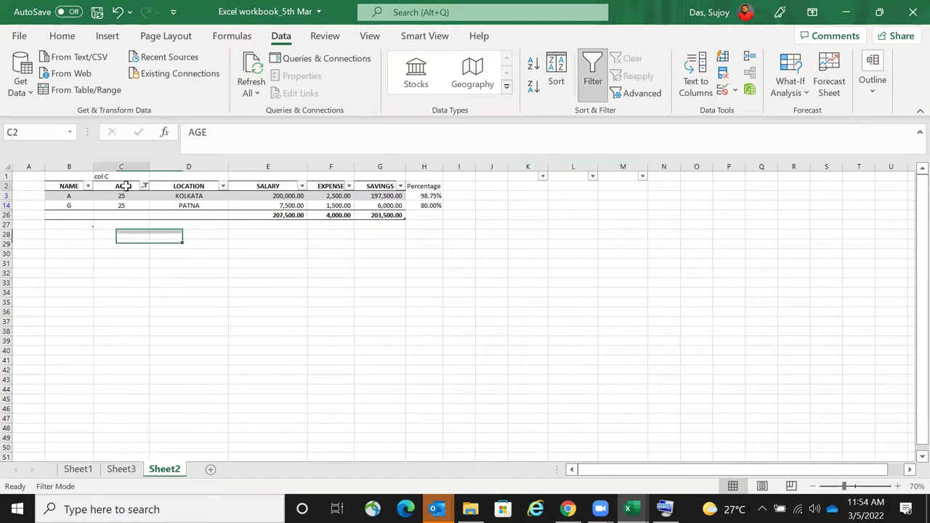
{"action": "key", "text": "alt+d"}
- Turn the filter off so all rows show, and select the table B2:G25
{"action": "key", "text": "f"}
{"action": "key", "text": "f"}
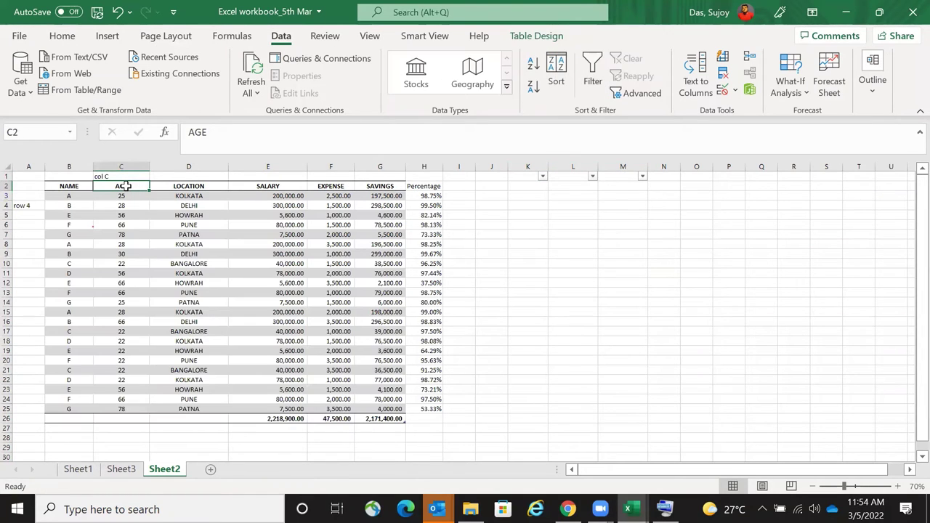
{"action": "left_click", "coordinate": [71, 186]}
{"action": "left_click_drag", "start_coordinate": [88, 246], "coordinate": [385, 409]}
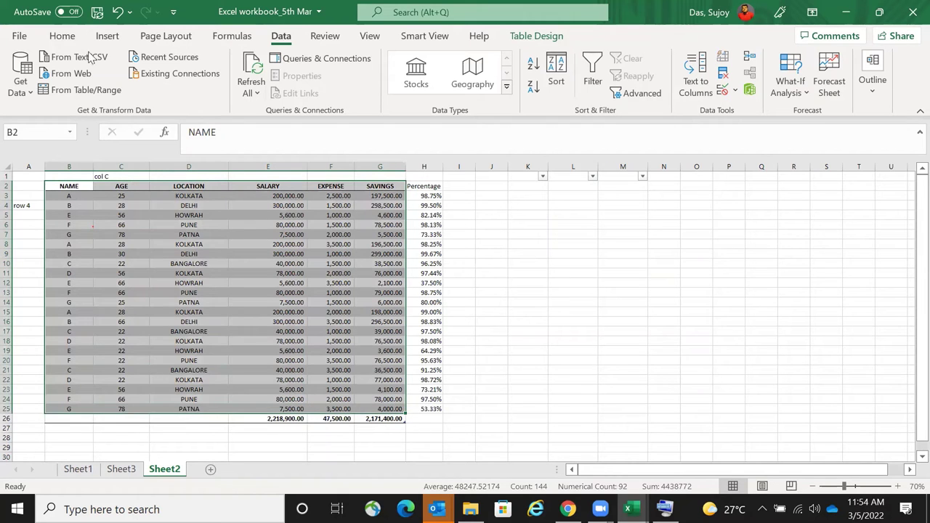
- Insert a PivotTable from B2:G25 on the existing worksheet at cell L5
{"action": "left_click", "coordinate": [106, 36]}
{"action": "left_click", "coordinate": [40, 98]}
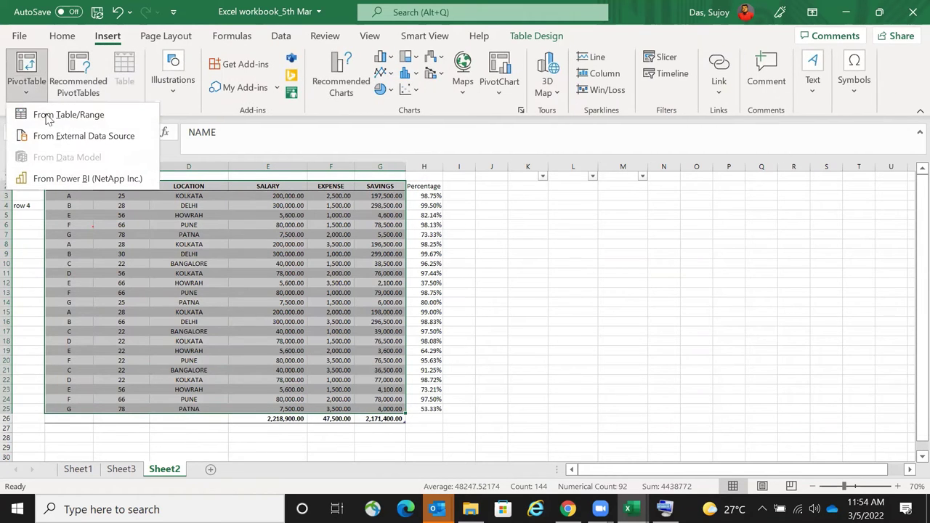
{"action": "left_click", "coordinate": [57, 118]}
{"action": "left_click_drag", "start_coordinate": [542, 294], "coordinate": [659, 245]}
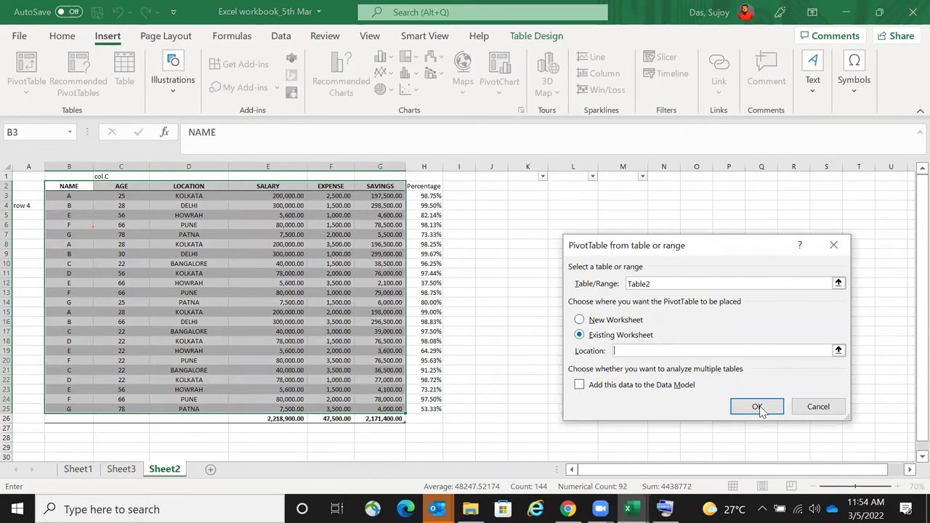
{"action": "key", "text": "alt+e"}
{"action": "left_click", "coordinate": [757, 407]}
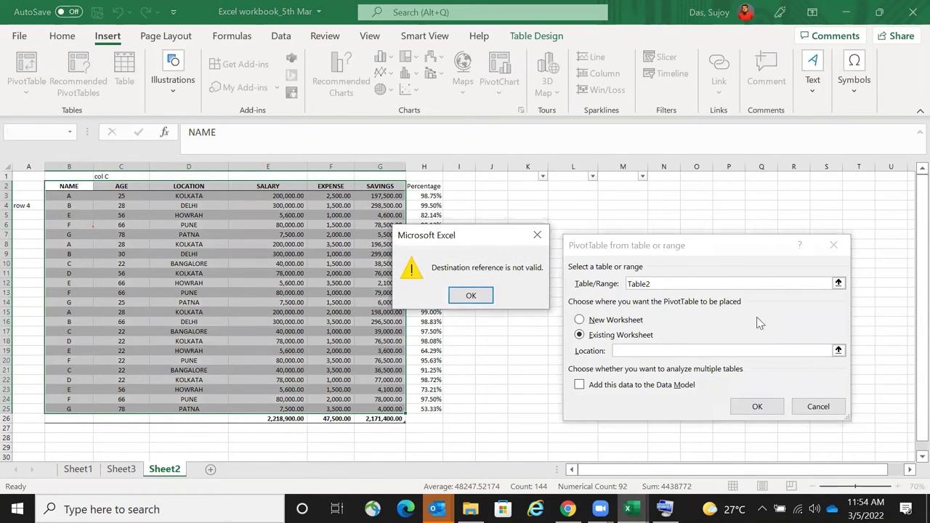
{"action": "key", "text": "Return"}
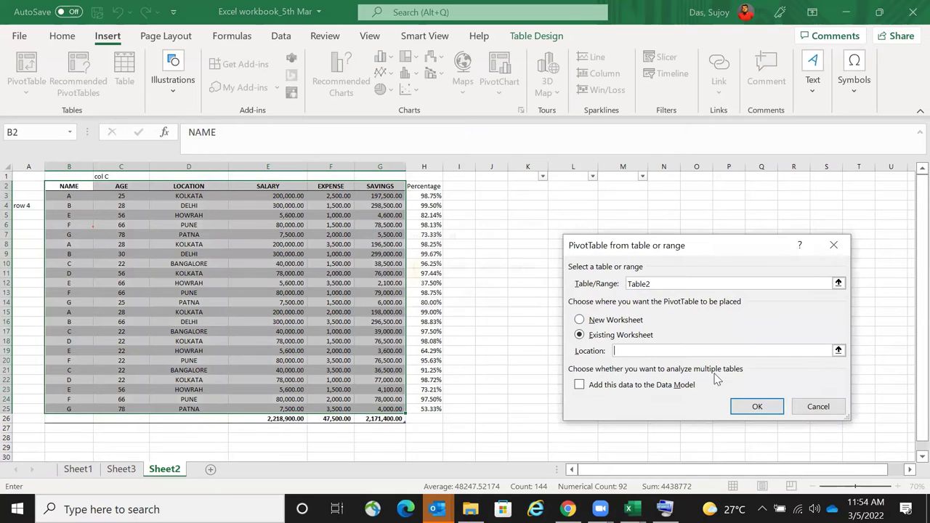
{"action": "left_click", "coordinate": [571, 215]}
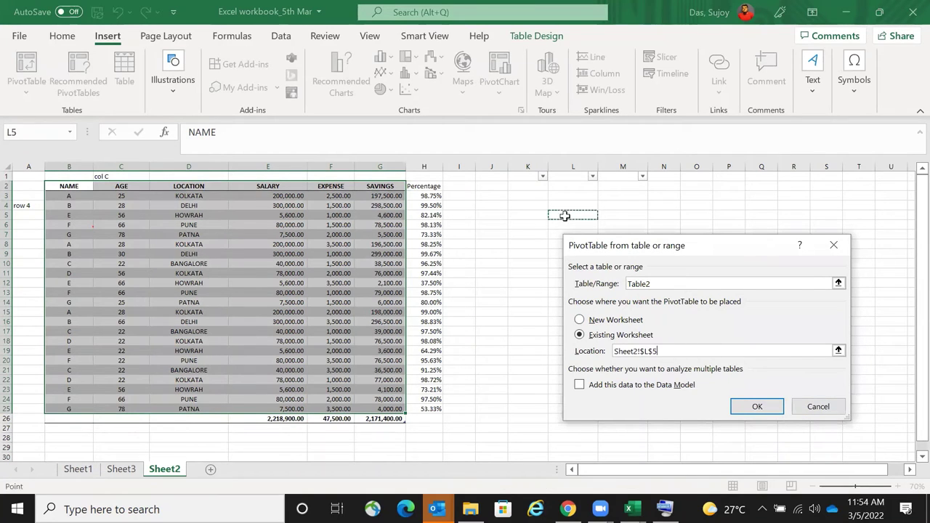
{"action": "left_click", "coordinate": [757, 406]}
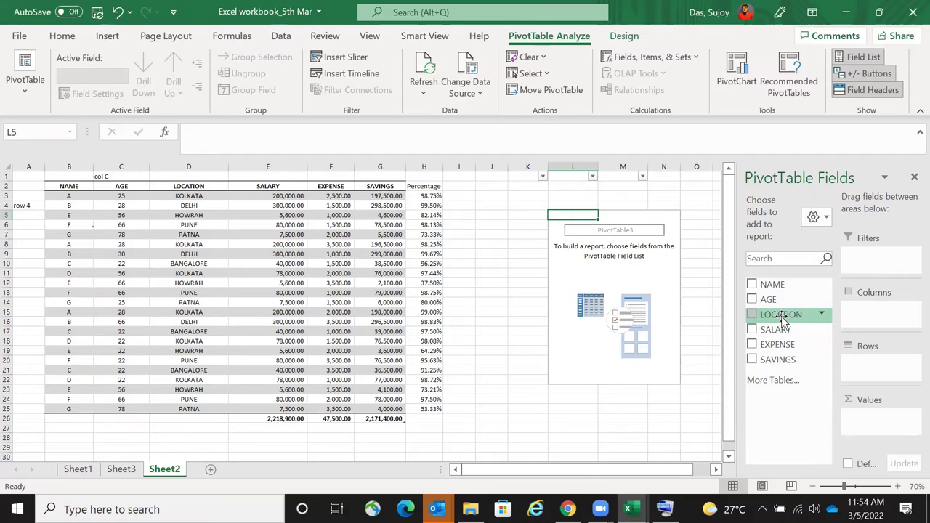
- Put LOCATION in Rows and SALARY in Values, then close the field list and select K1:M1
{"action": "left_click_drag", "start_coordinate": [782, 318], "coordinate": [872, 364]}
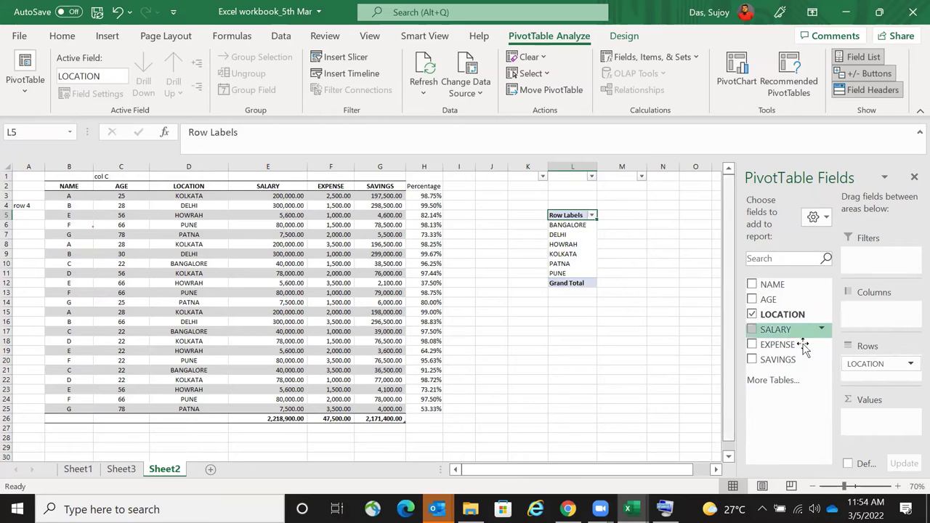
{"action": "left_click_drag", "start_coordinate": [841, 386], "coordinate": [892, 418]}
{"action": "left_click", "coordinate": [913, 178]}
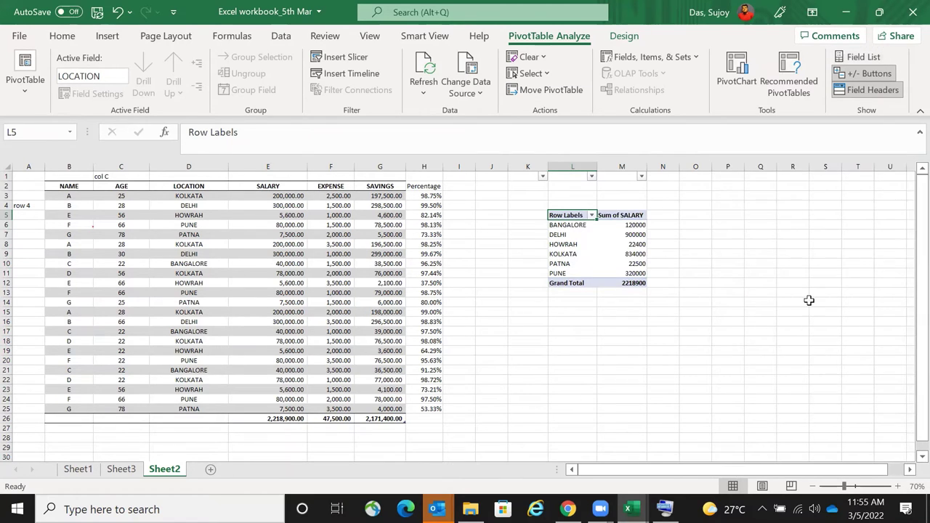
{"action": "left_click", "coordinate": [803, 301]}
{"action": "left_click_drag", "start_coordinate": [525, 175], "coordinate": [632, 175]}
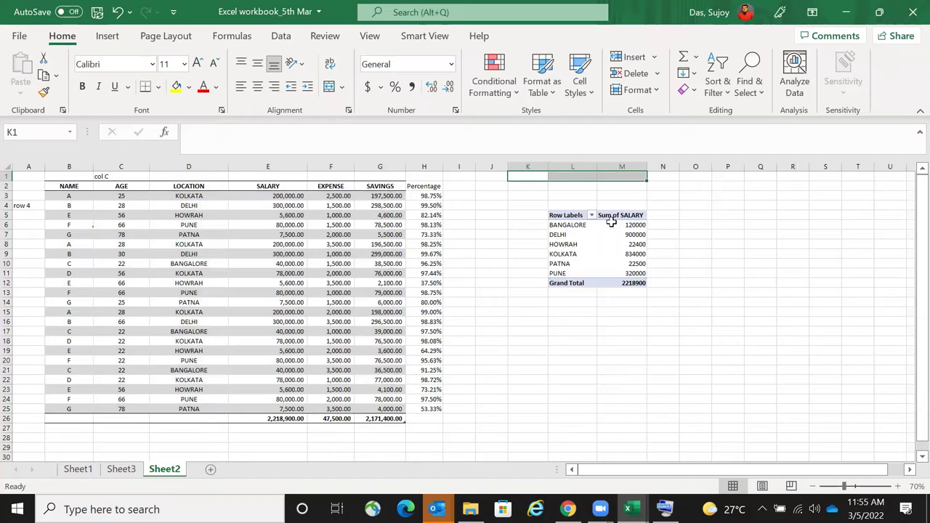
- Select the table B2:G25 and apply Filter from the Data tab to its NAME–SAVINGS headers
{"action": "left_click", "coordinate": [70, 186]}
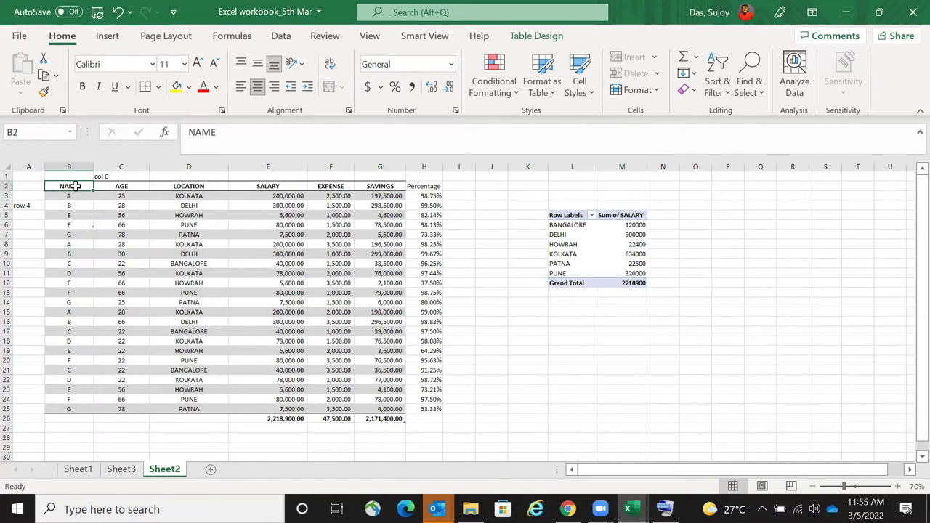
{"action": "left_click", "coordinate": [629, 225]}
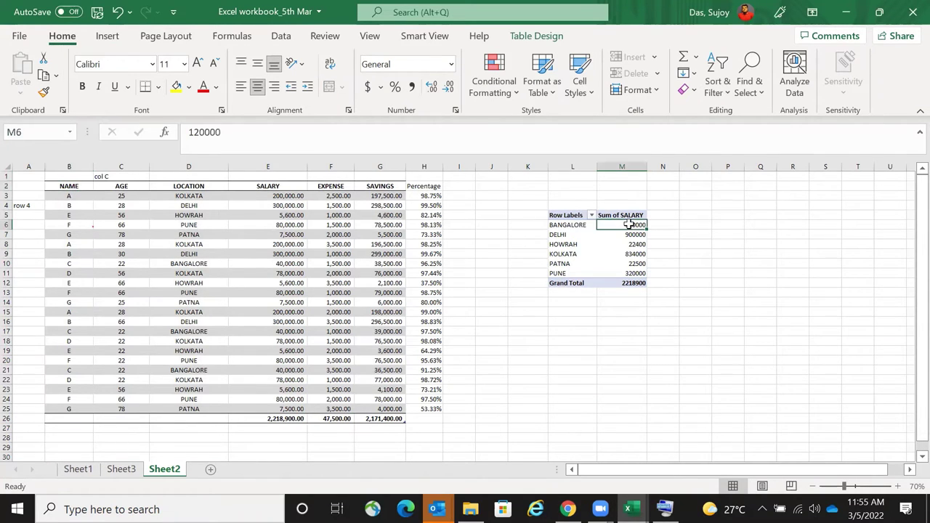
{"action": "left_click", "coordinate": [64, 187]}
{"action": "key", "text": "ctrl+shift+Down"}
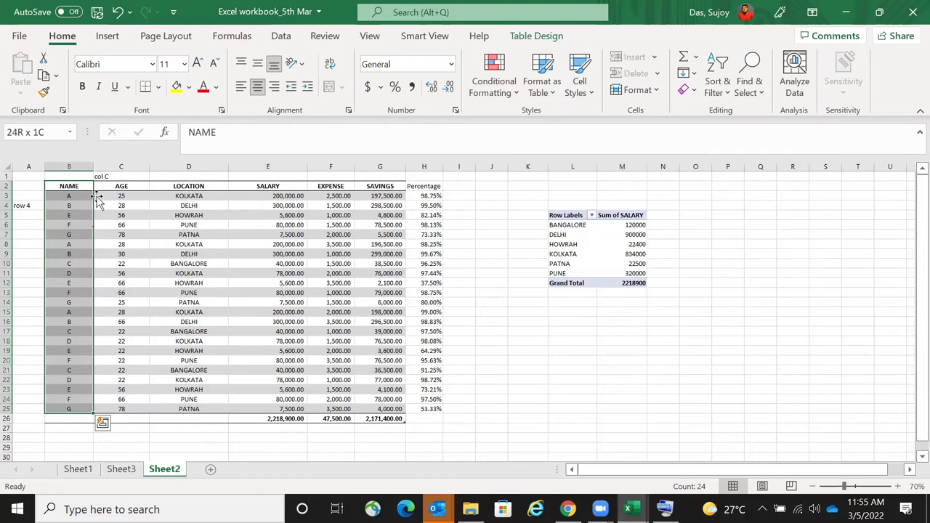
{"action": "key", "text": "shift+Right"}
{"action": "key", "text": "shift+Right"}
{"action": "key", "text": "shift+Right"}
{"action": "key", "text": "shift+Right"}
{"action": "key", "text": "shift+Right"}
{"action": "key", "text": "shift+Right"}
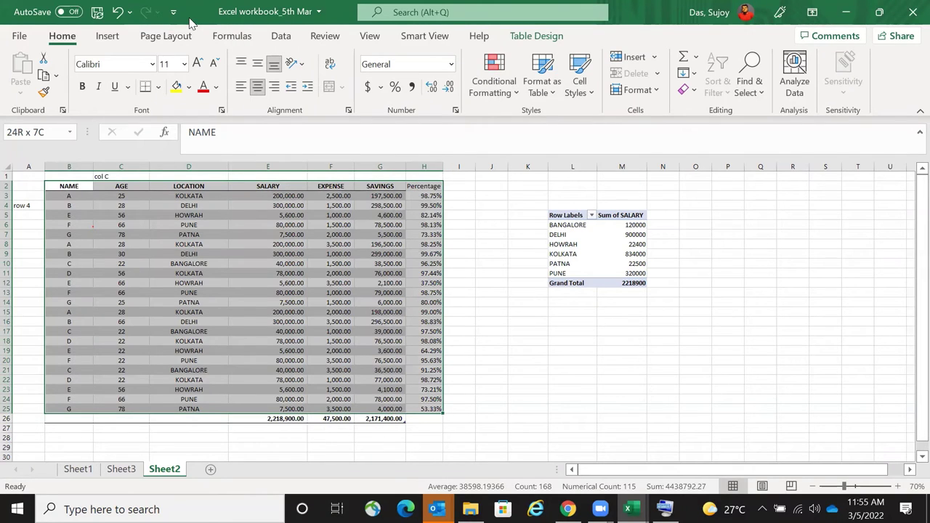
{"action": "left_click", "coordinate": [282, 37]}
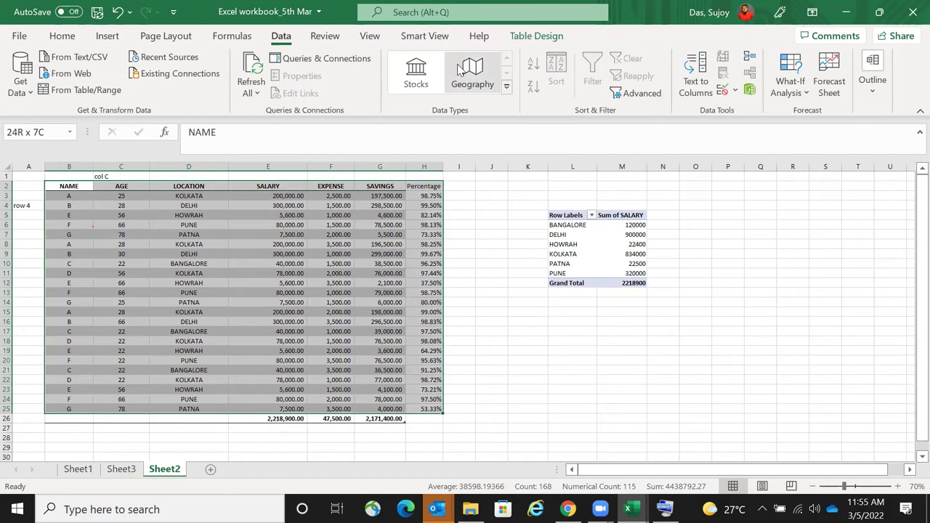
{"action": "left_click", "coordinate": [121, 215]}
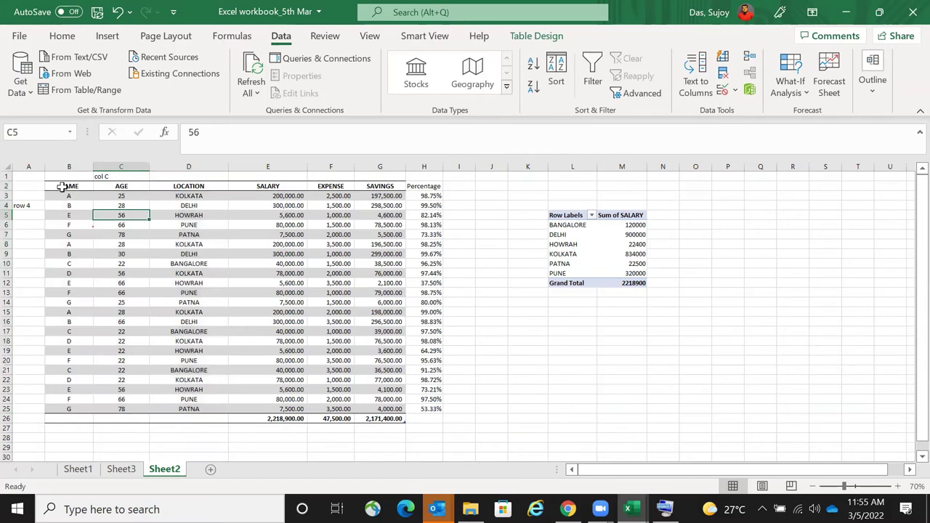
{"action": "left_click_drag", "start_coordinate": [62, 187], "coordinate": [386, 409]}
{"action": "left_click", "coordinate": [592, 73]}
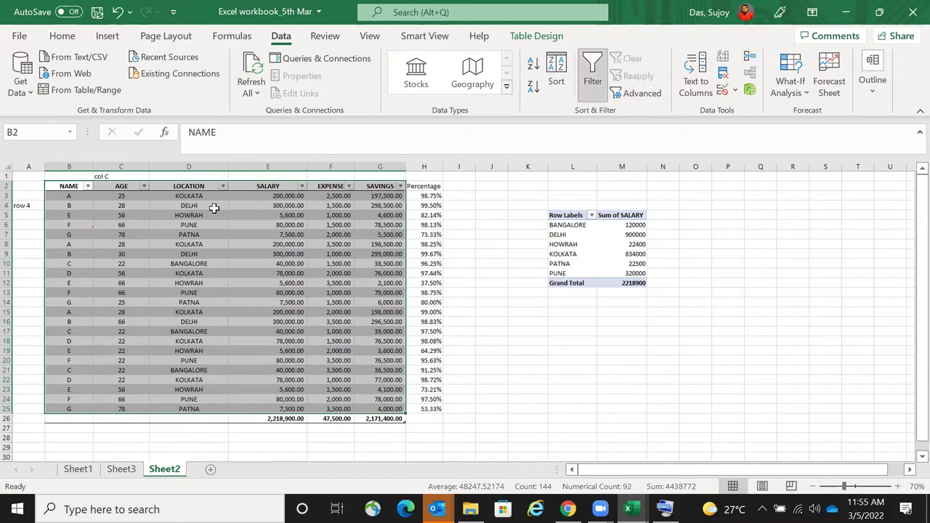
- Try filtering LOCATION to BANGALORE only, then undo the filter
{"action": "left_click", "coordinate": [222, 186]}
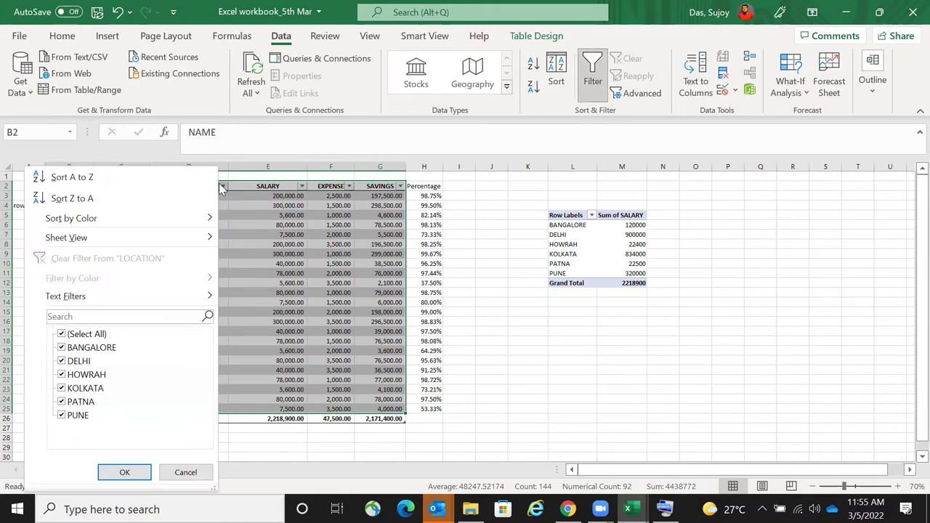
{"action": "key", "text": "Escape"}
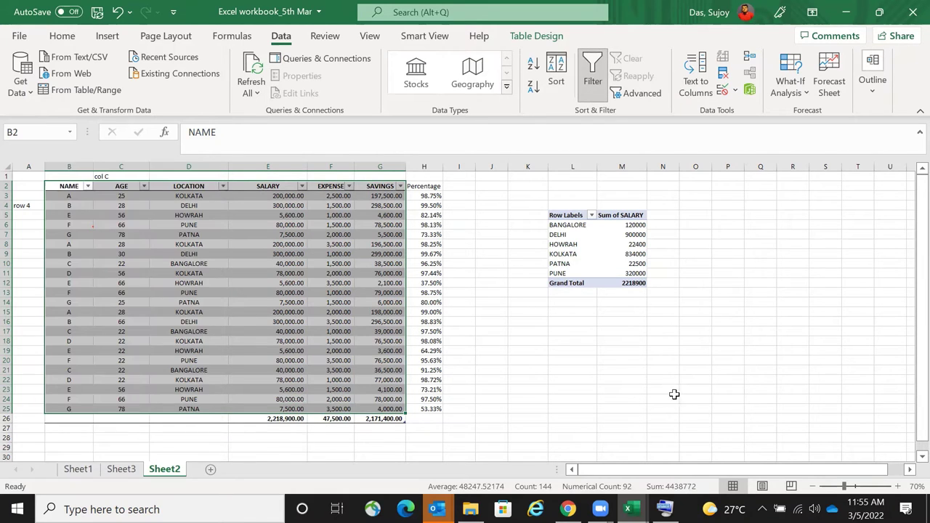
{"action": "left_click", "coordinate": [222, 186]}
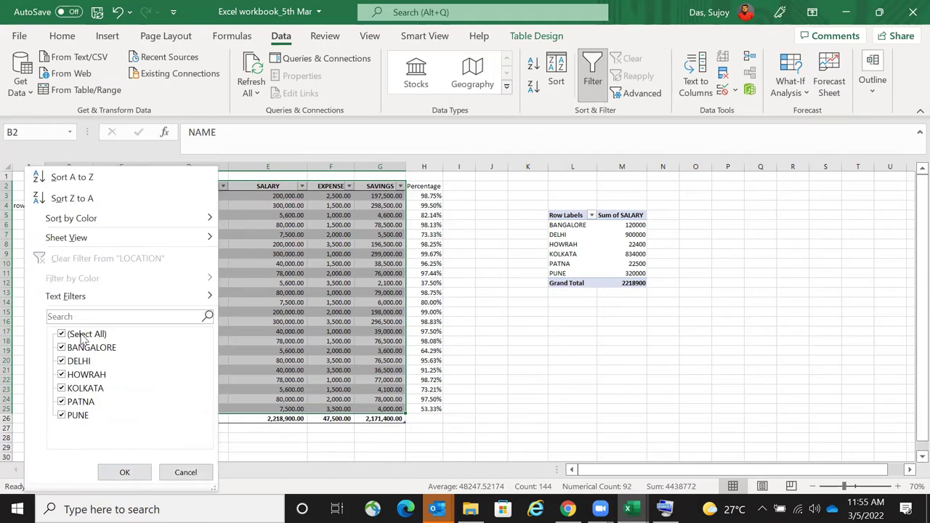
{"action": "left_click", "coordinate": [82, 335]}
{"action": "left_click", "coordinate": [84, 347]}
{"action": "left_click", "coordinate": [131, 472]}
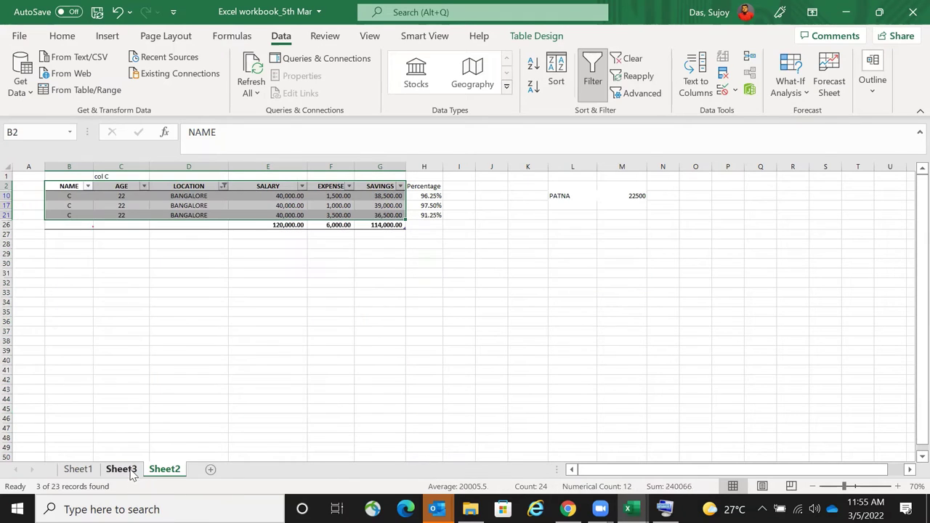
{"action": "key", "text": "ctrl+z"}
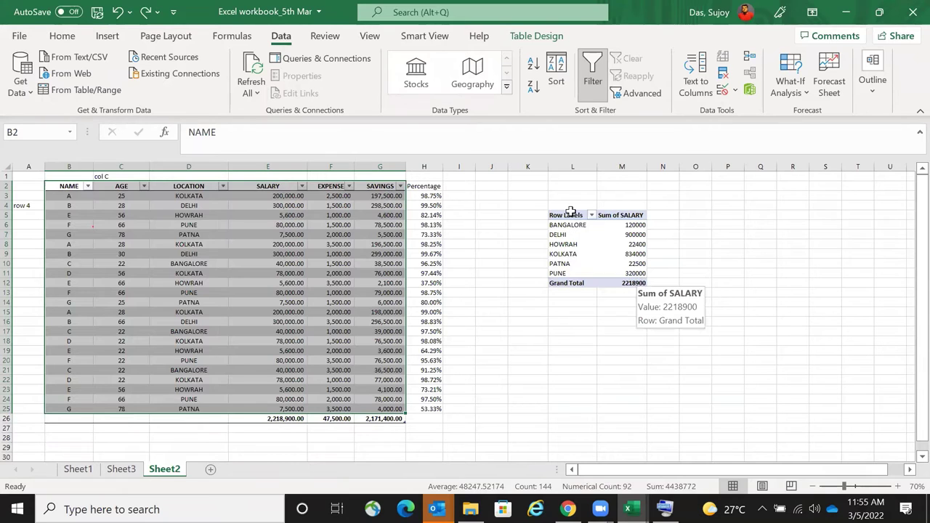
- Cut the salary-by-location PivotTable and paste it at row 26, cell L26
{"action": "left_click_drag", "start_coordinate": [632, 283], "coordinate": [571, 215]}
{"action": "key", "text": "ctrl+c"}
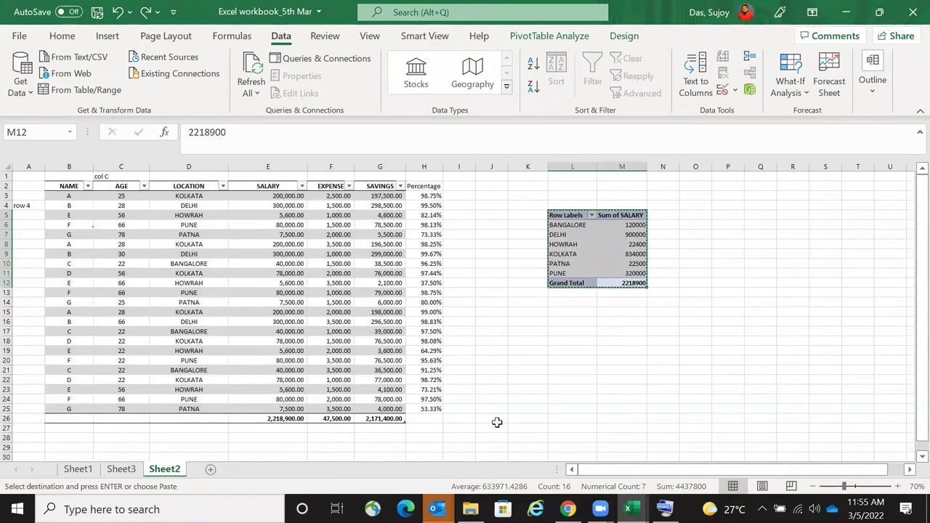
{"action": "scroll", "coordinate": [593, 414], "scroll_direction": "down", "scroll_amount": 1}
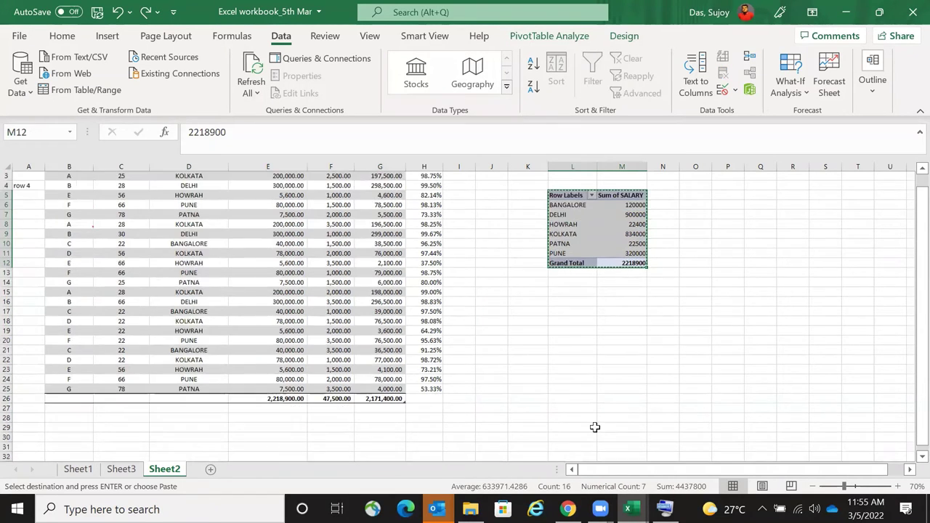
{"action": "scroll", "coordinate": [447, 413], "scroll_direction": "down", "scroll_amount": 1}
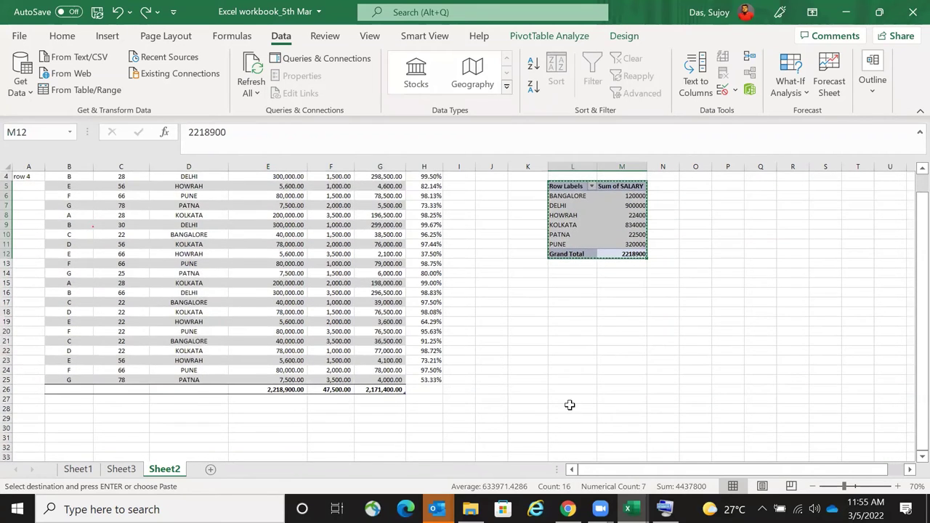
{"action": "scroll", "coordinate": [569, 405], "scroll_direction": "up", "scroll_amount": 2}
{"action": "scroll", "coordinate": [609, 405], "scroll_direction": "down", "scroll_amount": 2}
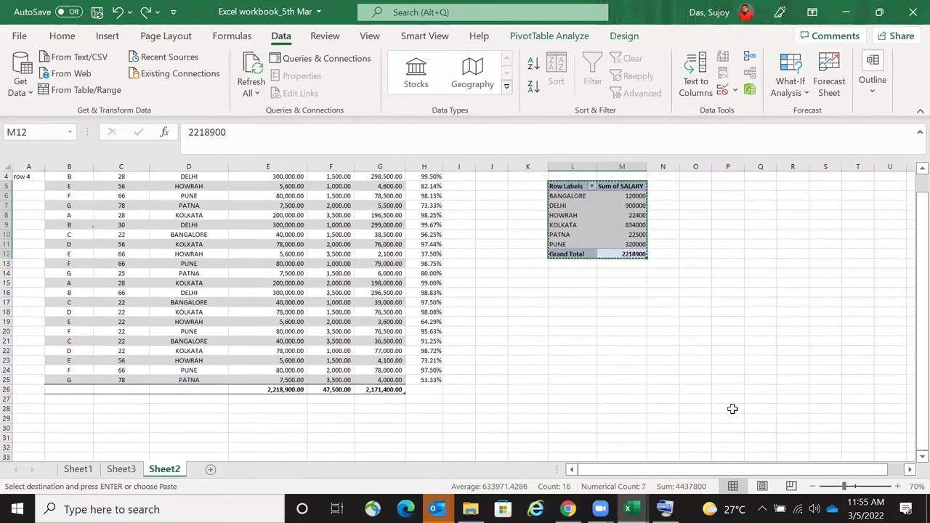
{"action": "left_click", "coordinate": [707, 402]}
{"action": "key", "text": "ctrl+y"}
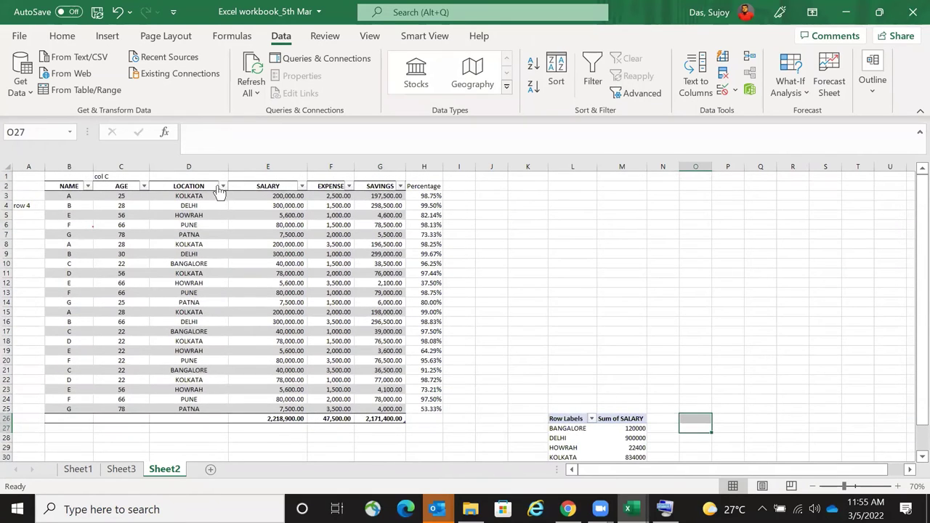
- Filter LOCATION to BANGALORE only and select the filtered salary total
{"action": "left_click", "coordinate": [223, 187]}
{"action": "left_click", "coordinate": [80, 334]}
{"action": "left_click", "coordinate": [87, 348]}
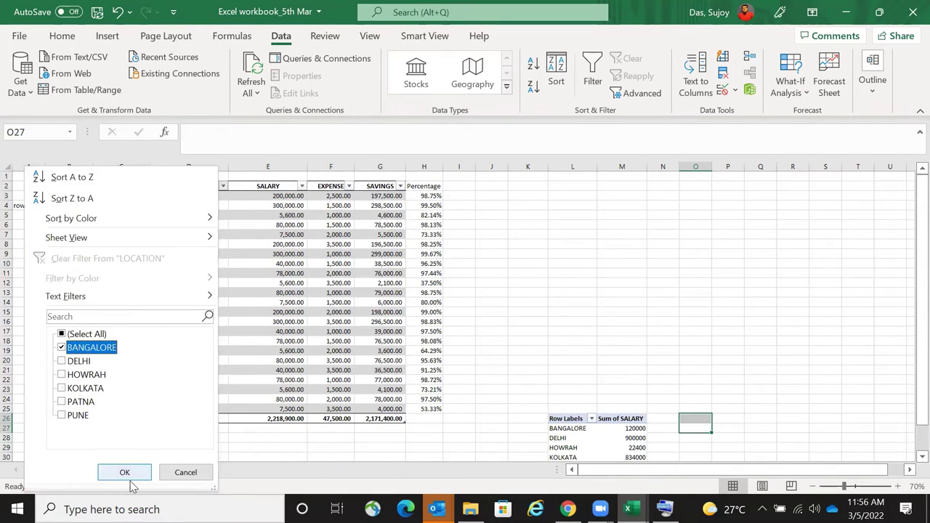
{"action": "left_click", "coordinate": [125, 472]}
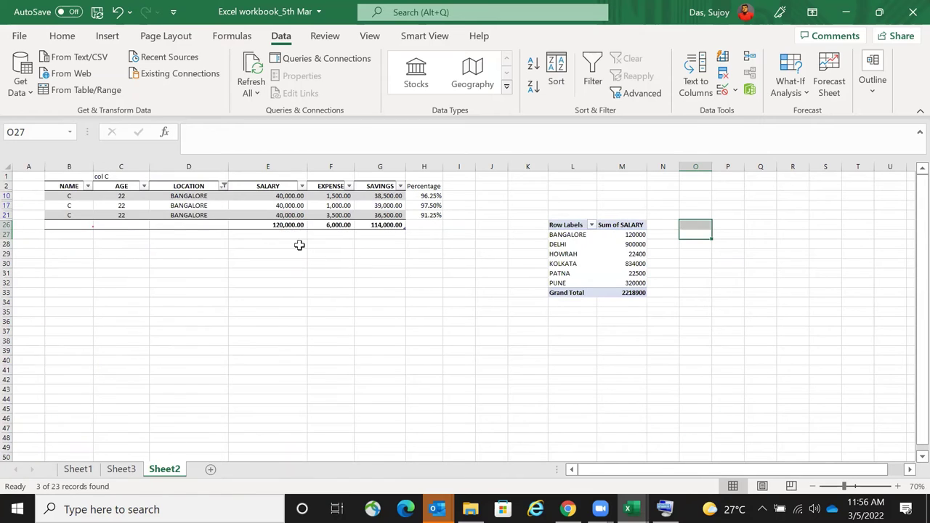
{"action": "left_click", "coordinate": [289, 226]}
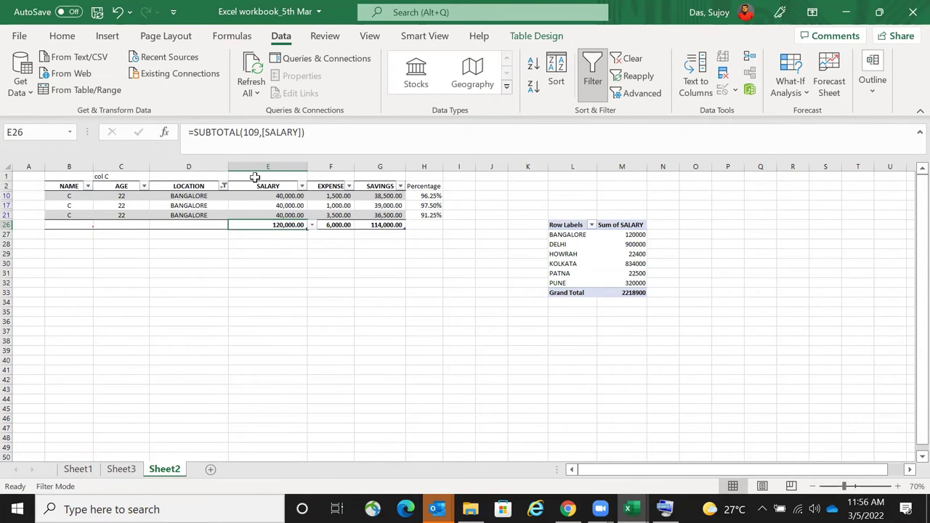
{"action": "left_click", "coordinate": [216, 186]}
- Switch the LOCATION filter from BANGALORE to DELHI only
{"action": "left_click", "coordinate": [223, 187]}
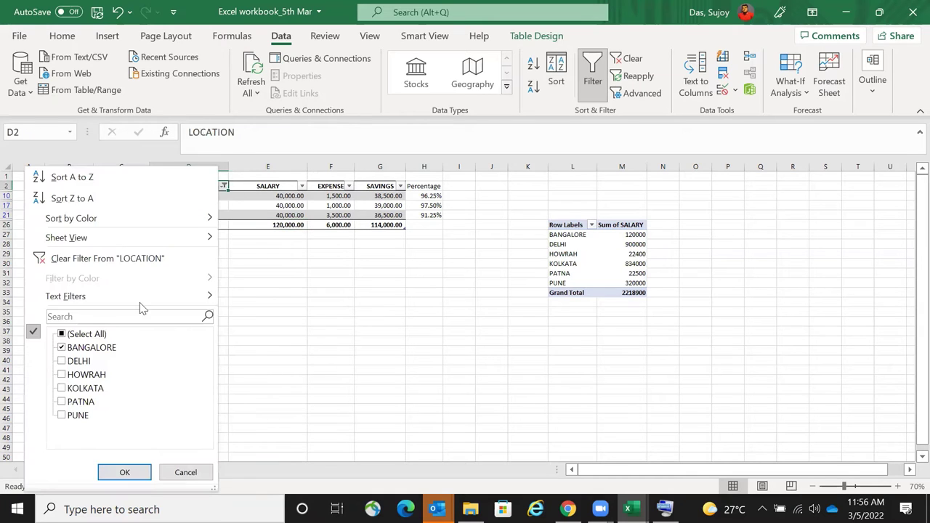
{"action": "left_click", "coordinate": [82, 349]}
{"action": "left_click", "coordinate": [77, 362]}
{"action": "left_click", "coordinate": [125, 472]}
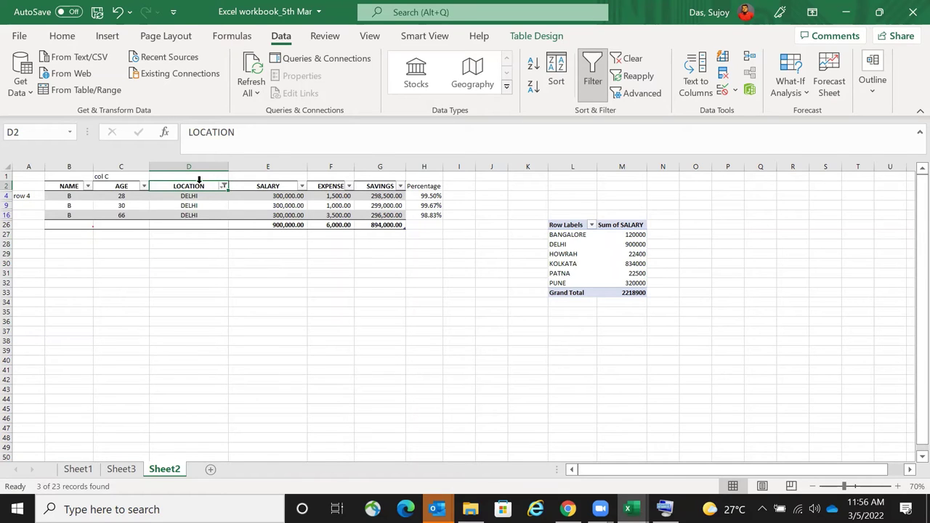
- Switch the LOCATION filter to HOWRAH only, leaving four rows totalling 22,400
{"action": "key", "text": "alt+Down"}
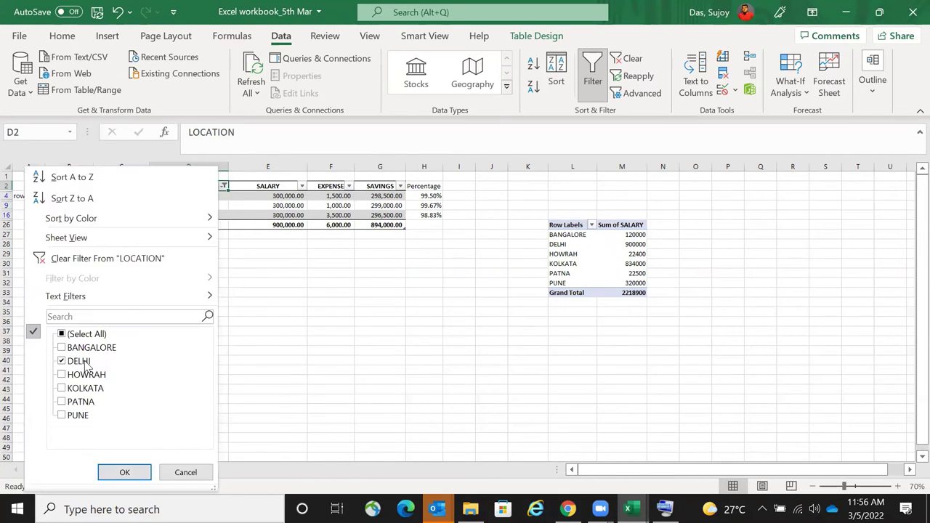
{"action": "left_click", "coordinate": [73, 361]}
{"action": "left_click", "coordinate": [82, 374]}
{"action": "left_click", "coordinate": [125, 472]}
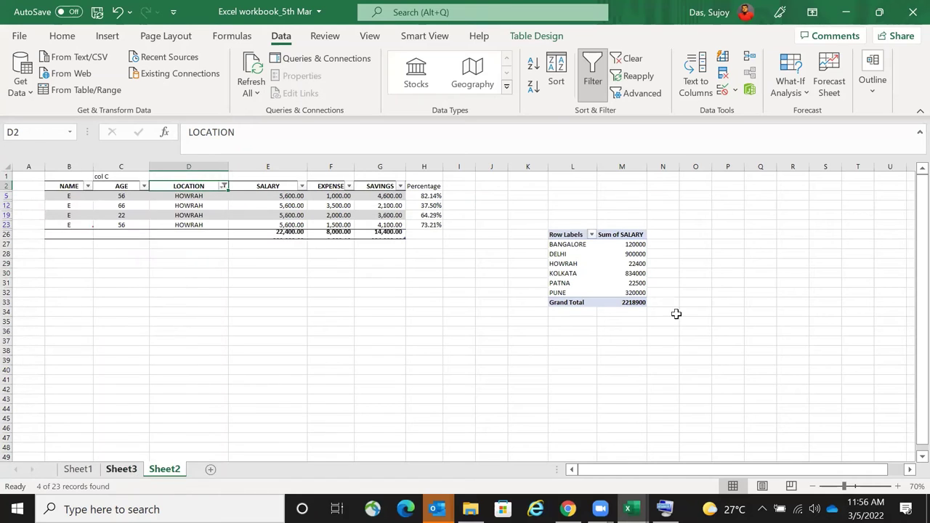
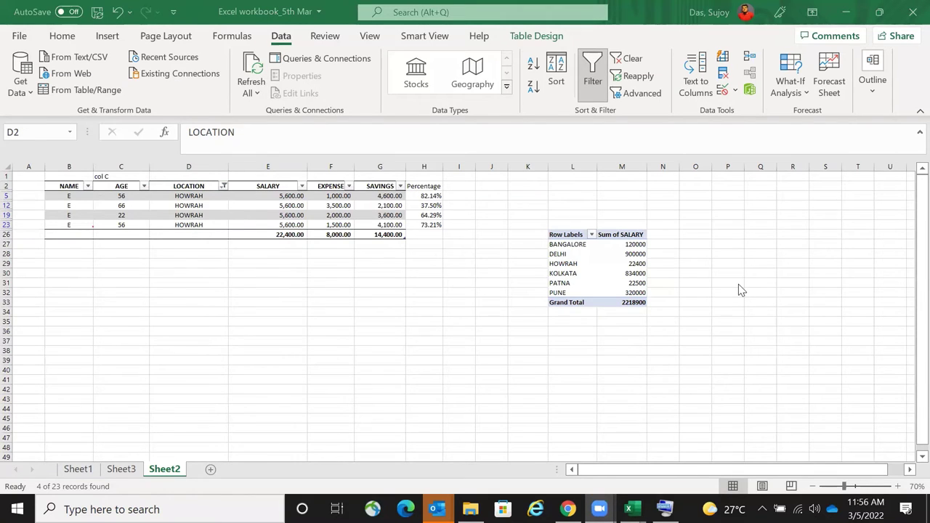
- Check (Select All) in the LOCATION filter so all 23 records, totalling 2,218,900.00, show again
{"action": "left_click", "coordinate": [224, 187]}
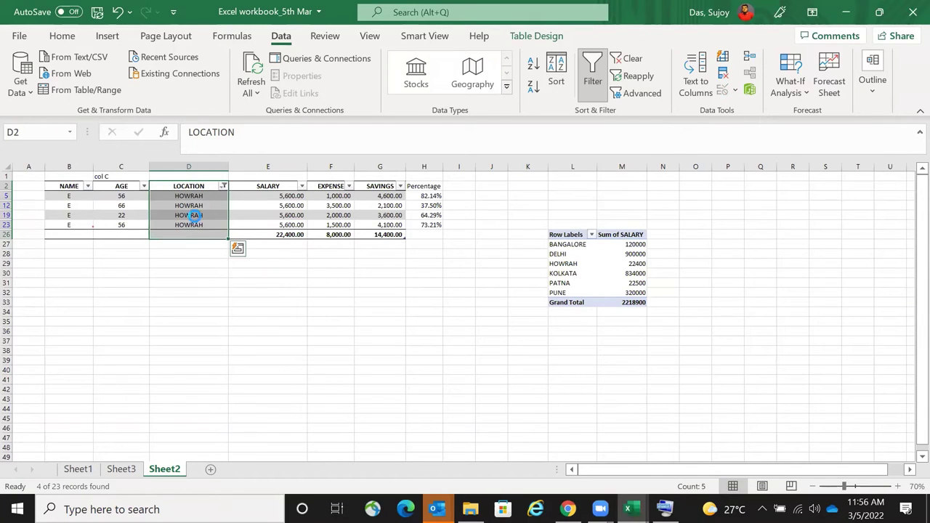
{"action": "key", "text": "alt+Down"}
{"action": "left_click", "coordinate": [372, 315]}
{"action": "left_click", "coordinate": [218, 181]}
{"action": "left_click", "coordinate": [224, 186]}
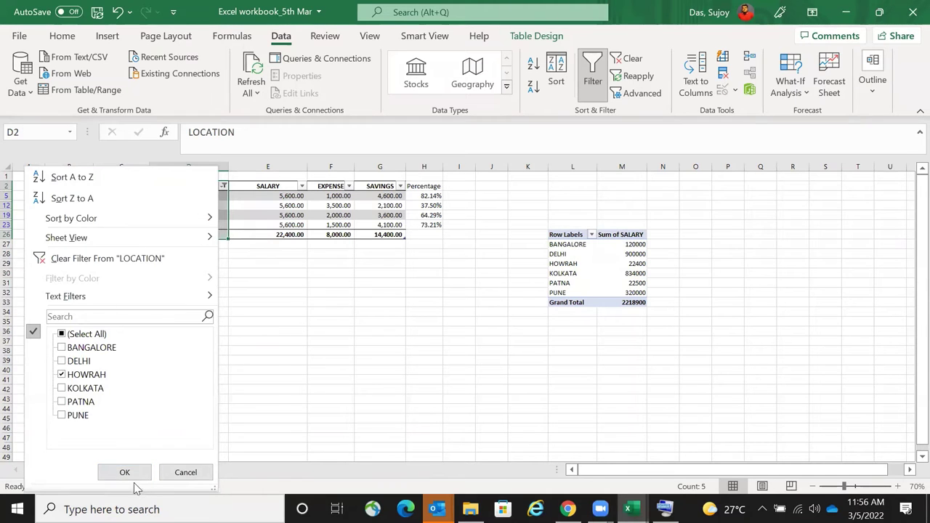
{"action": "left_click", "coordinate": [61, 334]}
{"action": "left_click", "coordinate": [124, 472]}
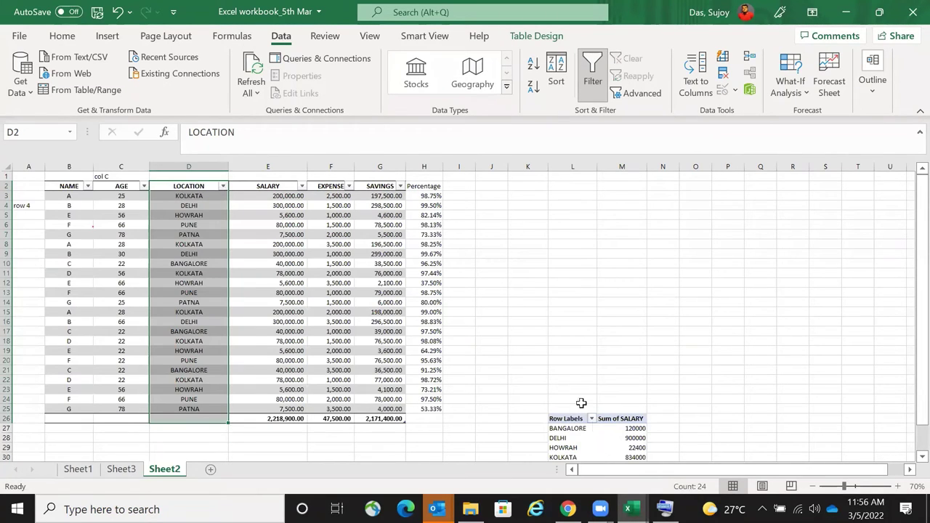
{"action": "scroll", "coordinate": [570, 365], "scroll_direction": "down", "scroll_amount": 2}
- Move the salary pivot table so it starts at cell L2
{"action": "left_click_drag", "start_coordinate": [570, 366], "coordinate": [635, 428]}
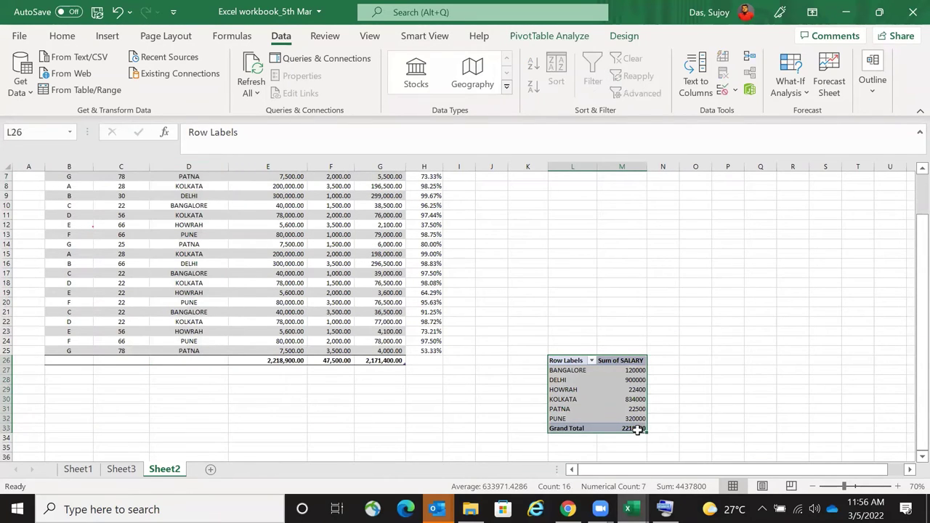
{"action": "key", "text": "ctrl+c"}
{"action": "scroll", "coordinate": [598, 210], "scroll_direction": "up", "scroll_amount": 2}
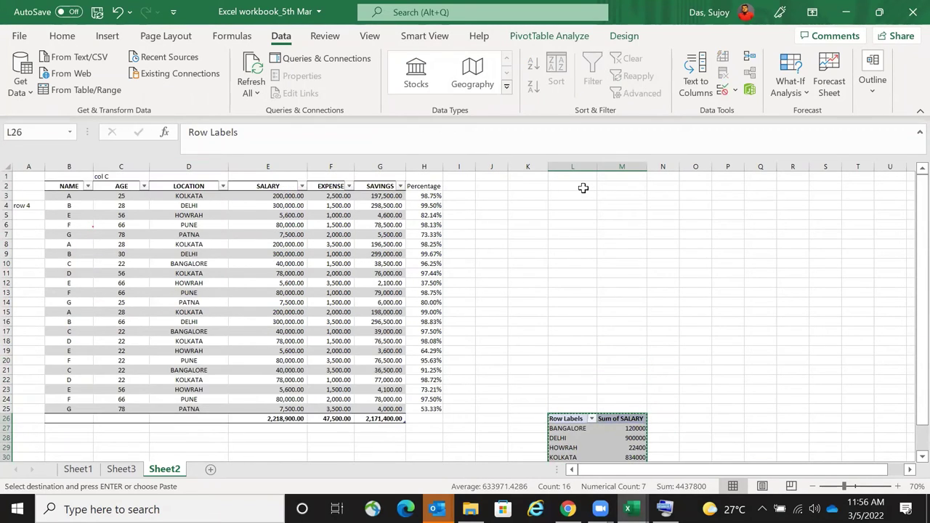
{"action": "left_click", "coordinate": [583, 188]}
{"action": "key", "text": "ctrl+v"}
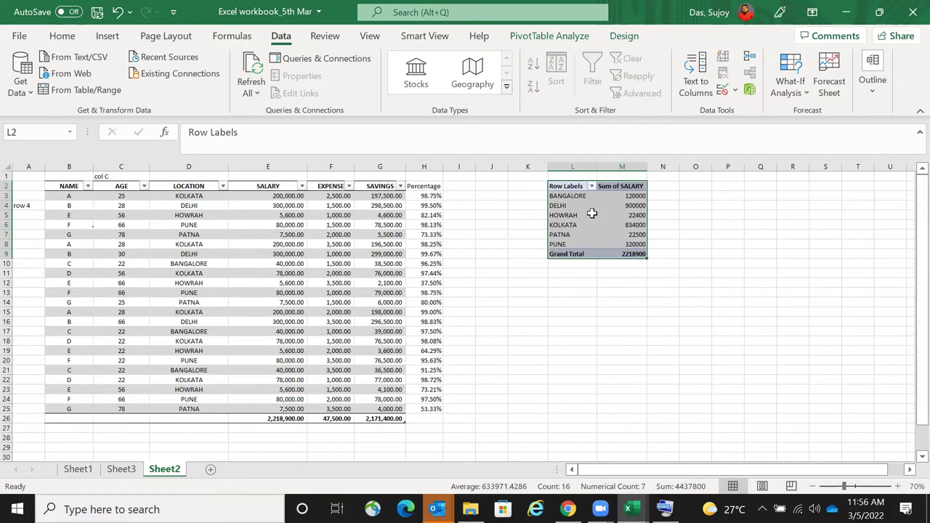
- In the field list, swap LOCATION out of Rows so Sum of SALARY is grouped by NAME
{"action": "left_click_drag", "start_coordinate": [573, 197], "coordinate": [573, 244]}
{"action": "left_click", "coordinate": [570, 187]}
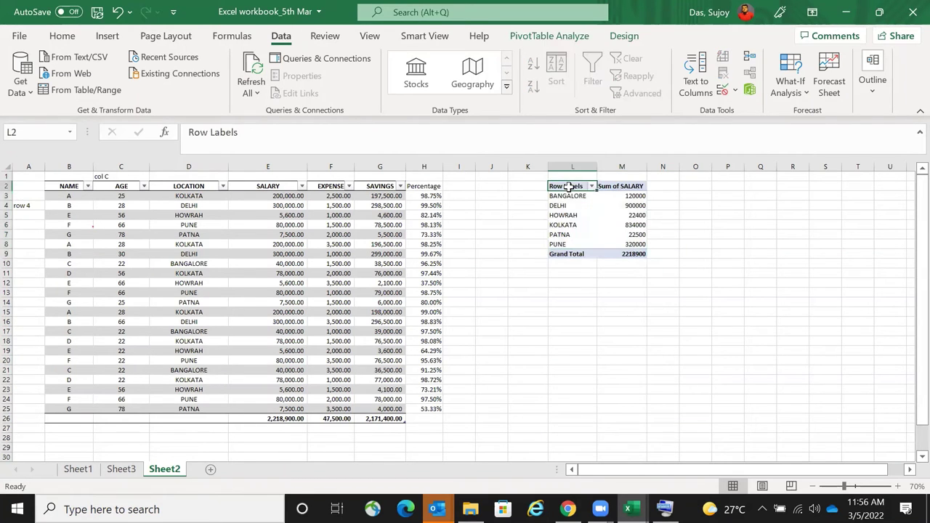
{"action": "right_click", "coordinate": [571, 188]}
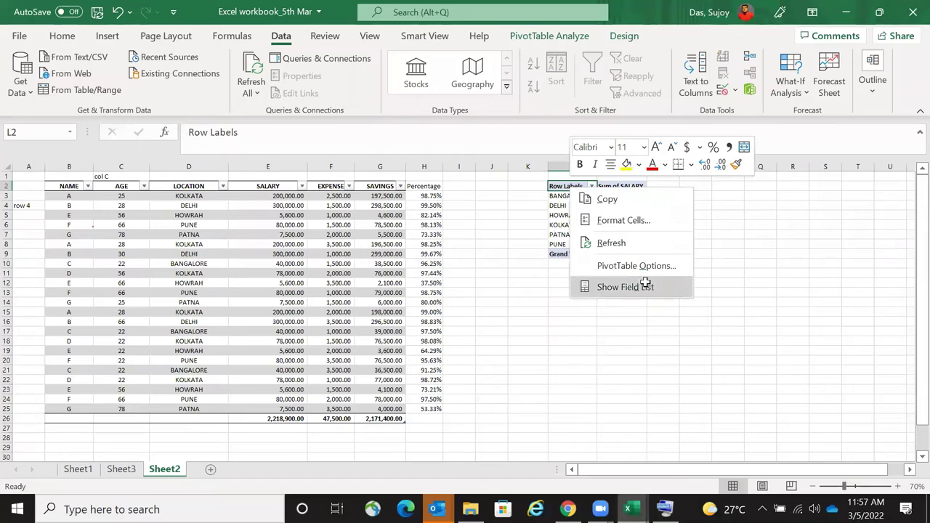
{"action": "left_click", "coordinate": [643, 285]}
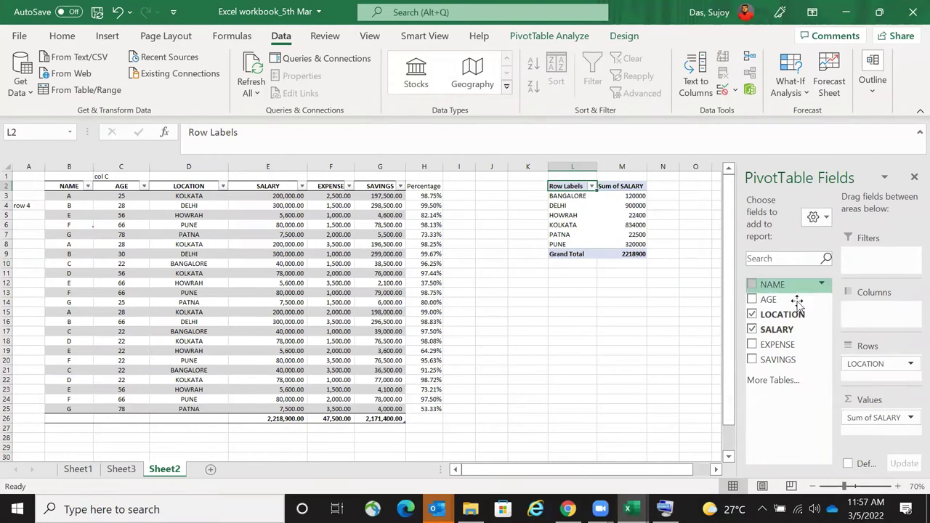
{"action": "mouse_move", "coordinate": [872, 367]}
{"action": "left_mouse_down"}
{"action": "mouse_move", "coordinate": [737, 274]}
{"action": "mouse_move", "coordinate": [772, 298]}
{"action": "mouse_move", "coordinate": [767, 312]}
{"action": "mouse_move", "coordinate": [820, 315]}
{"action": "mouse_move", "coordinate": [882, 380]}
{"action": "mouse_move", "coordinate": [872, 364]}
{"action": "left_mouse_up"}
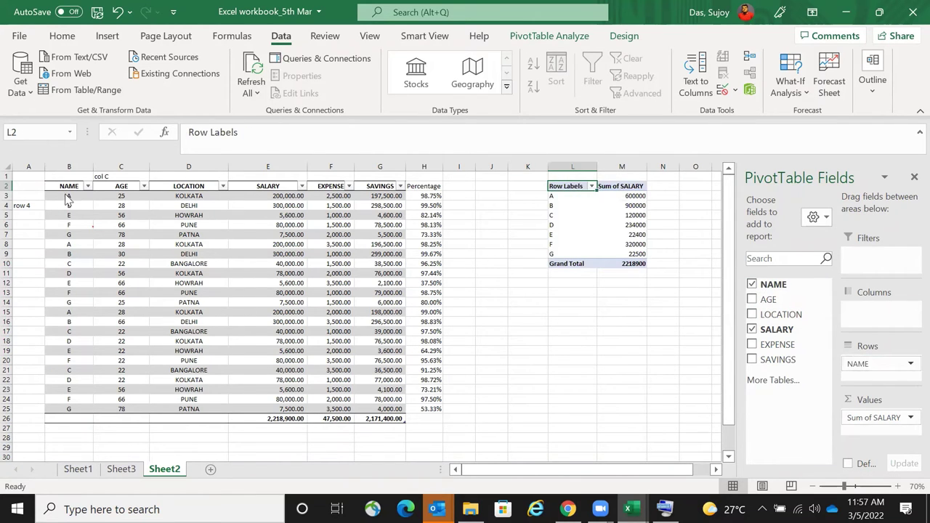
{"action": "left_click_drag", "start_coordinate": [636, 197], "coordinate": [637, 253]}
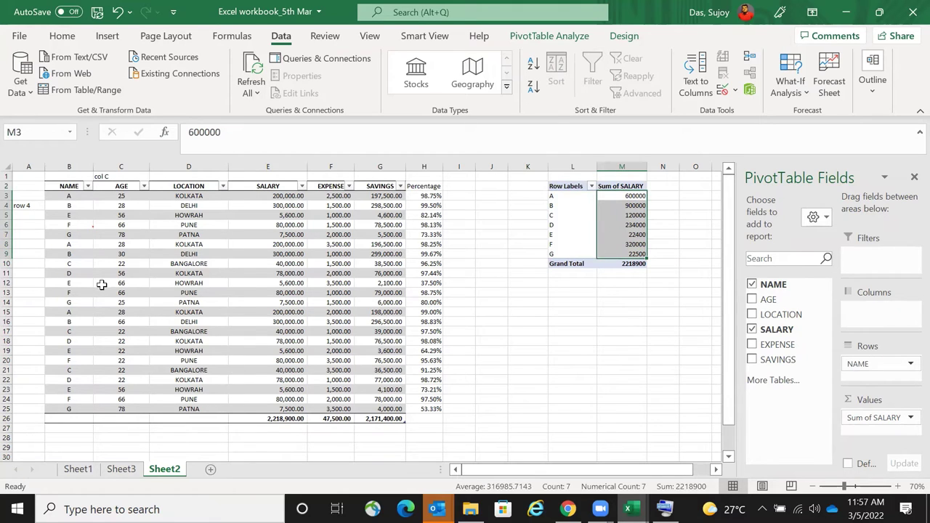
{"action": "left_click", "coordinate": [73, 283]}
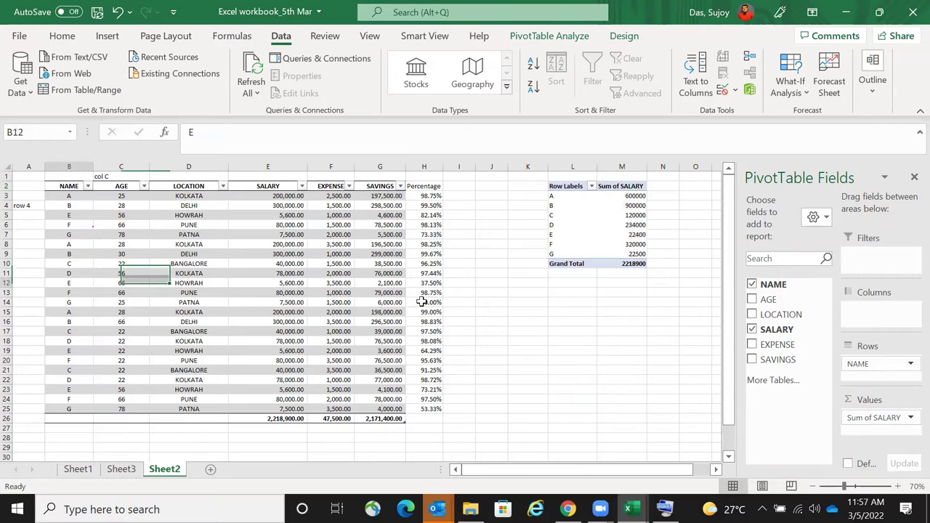
- Rename the NAME entries in B12, B14 and B15 to U, G and N
{"action": "key", "text": "Down"}
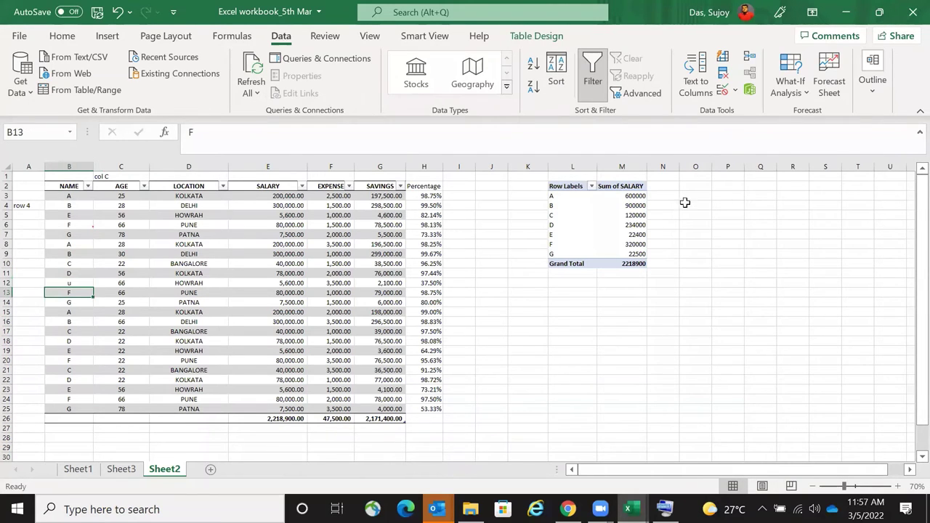
{"action": "left_click", "coordinate": [82, 283]}
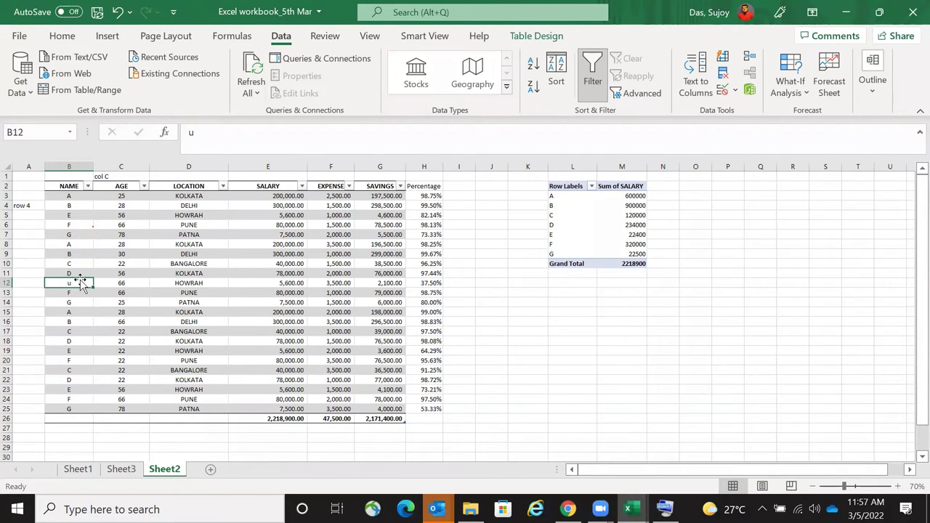
{"action": "type", "text": "U"}
{"action": "key", "text": "Return"}
{"action": "key", "text": "Return"}
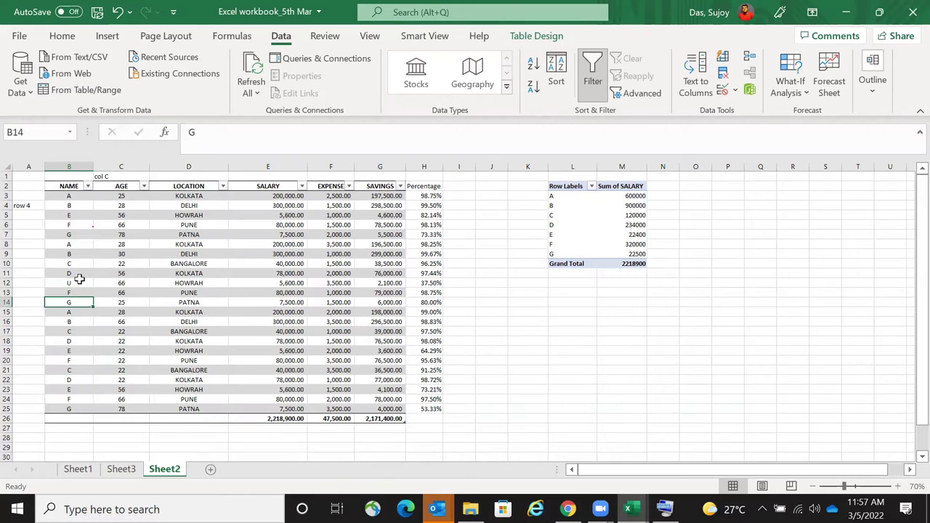
{"action": "type", "text": "G"}
{"action": "key", "text": "Return"}
{"action": "type", "text": "N"}
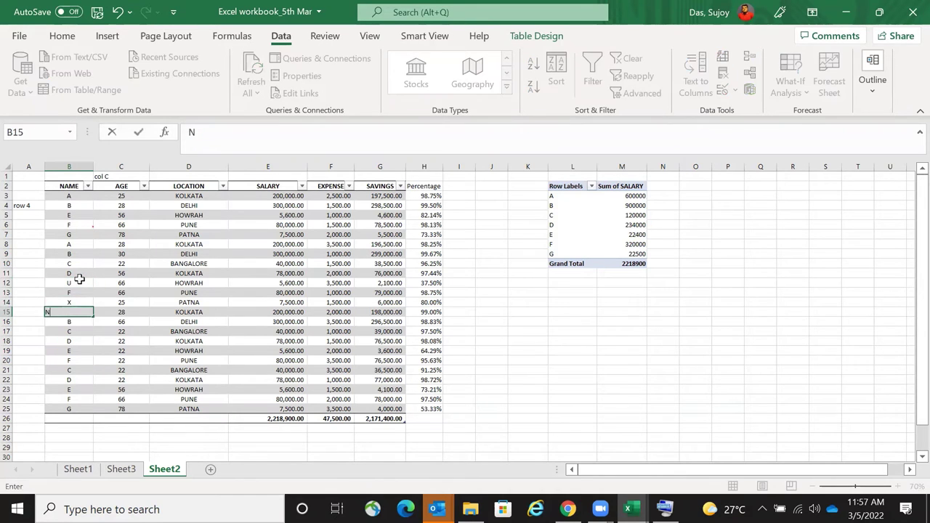
{"action": "key", "text": "Return"}
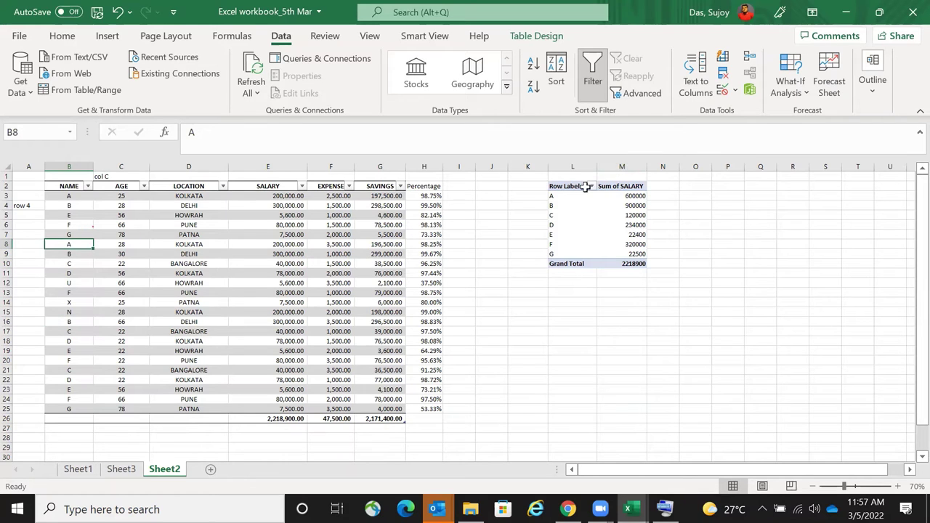
- Refresh the pivot and give its salary sums Comma Style with two decimals
{"action": "left_click", "coordinate": [583, 186]}
{"action": "right_click", "coordinate": [583, 186]}
{"action": "left_click", "coordinate": [643, 242]}
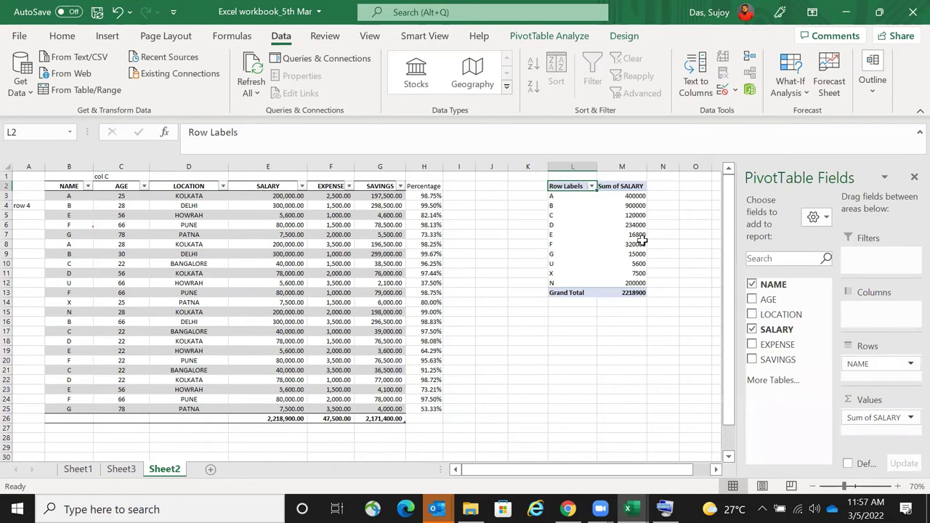
{"action": "left_click_drag", "start_coordinate": [629, 195], "coordinate": [639, 292]}
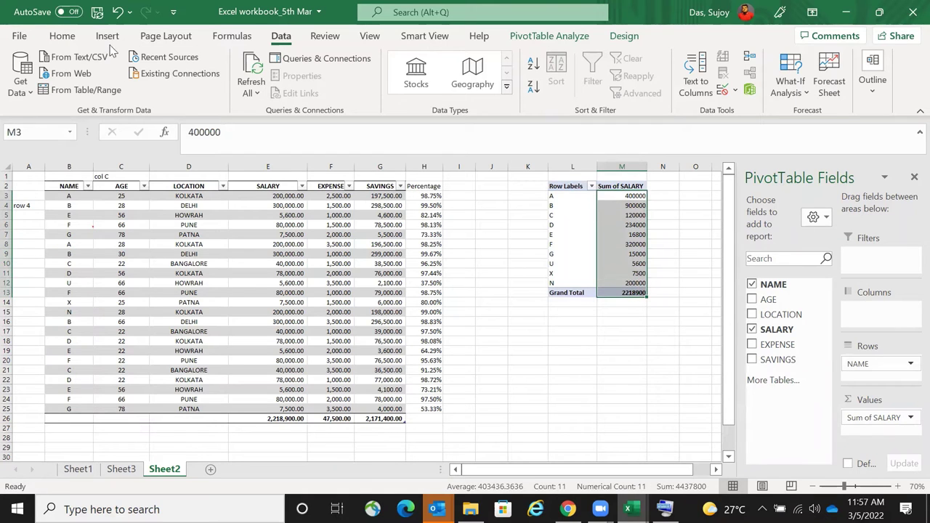
{"action": "left_click", "coordinate": [61, 36]}
{"action": "left_click", "coordinate": [412, 87]}
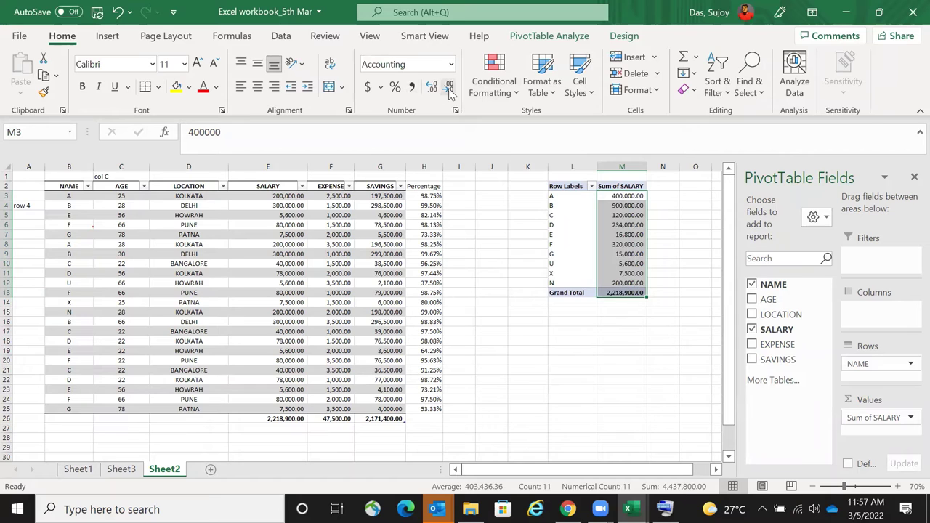
{"action": "left_click", "coordinate": [449, 88]}
{"action": "left_click", "coordinate": [431, 88]}
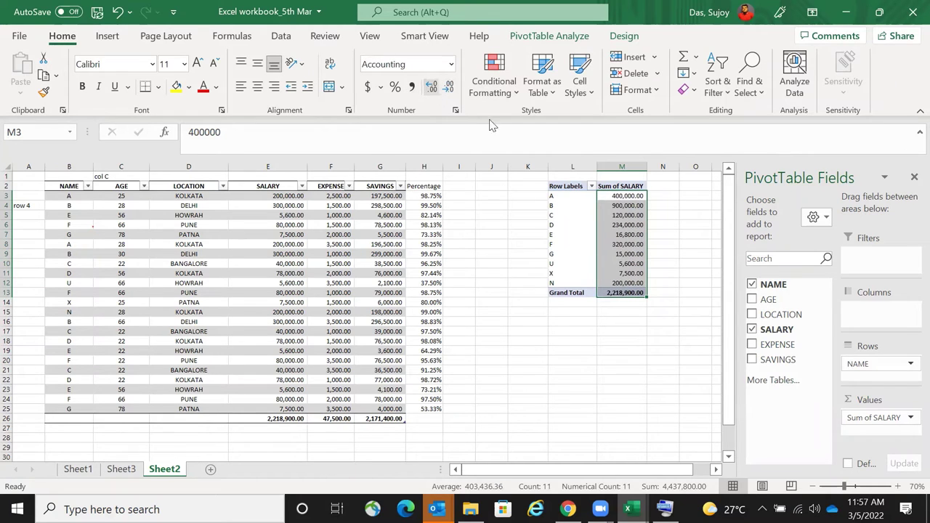
- Close the pivot field list and inspect the Row Labels heading and AGE header cells
{"action": "left_click", "coordinate": [914, 178]}
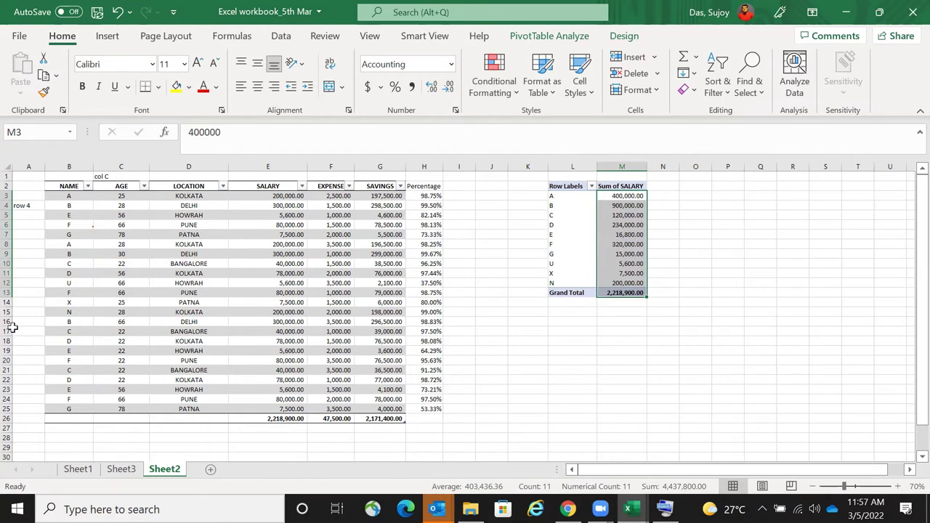
{"action": "left_click", "coordinate": [81, 292]}
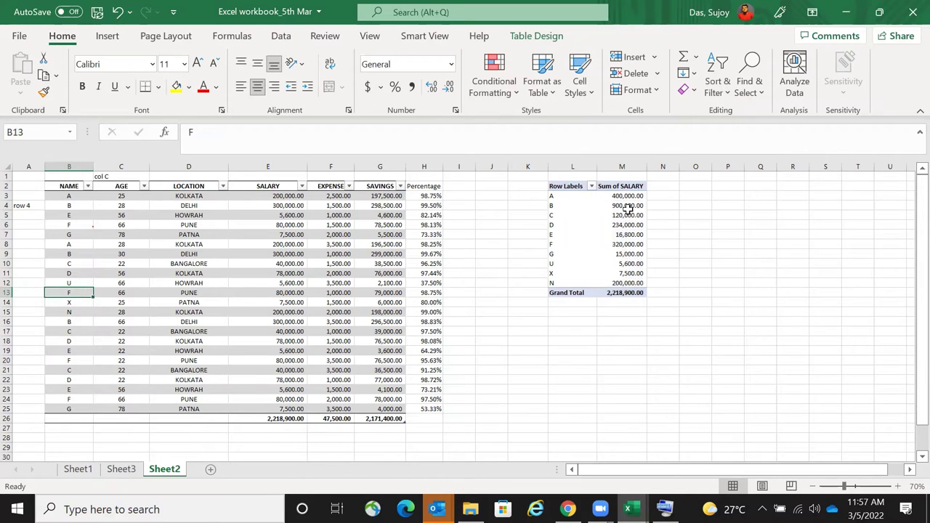
{"action": "left_click", "coordinate": [568, 188]}
{"action": "key", "text": "F2"}
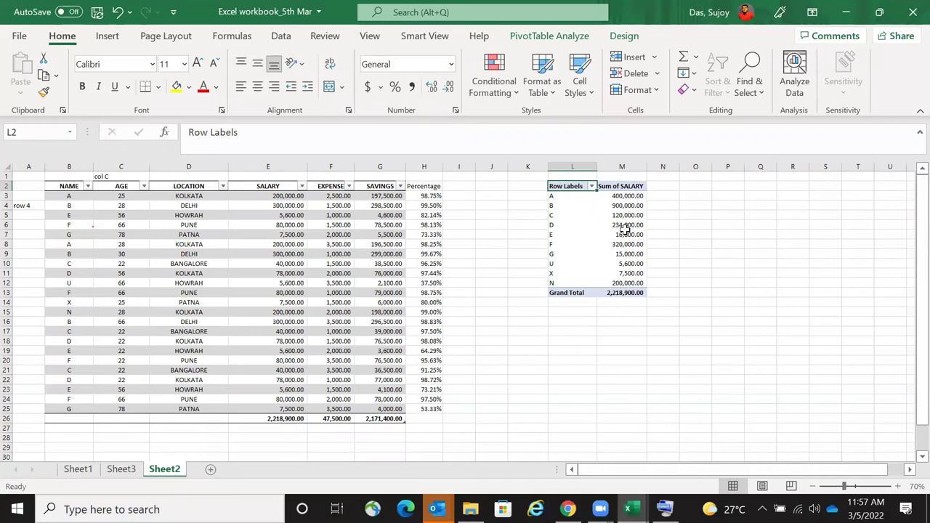
{"action": "left_click", "coordinate": [625, 226]}
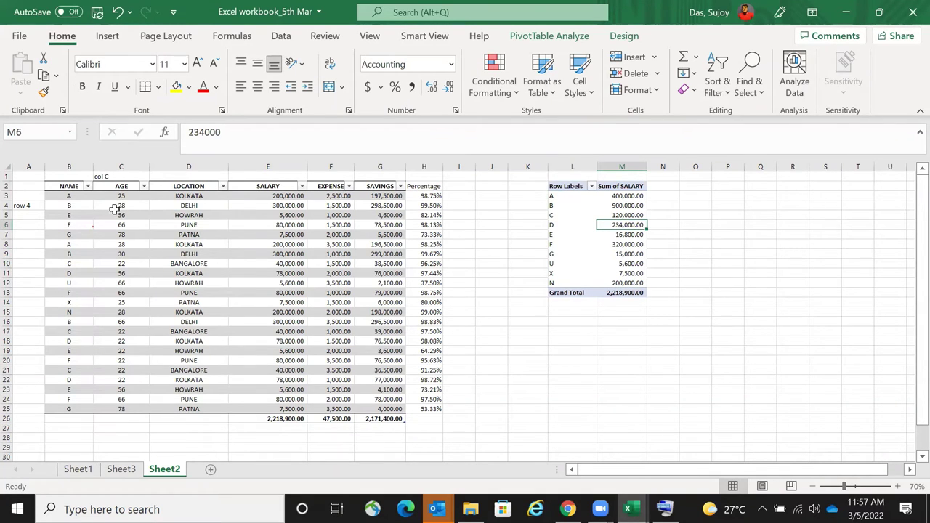
{"action": "left_click", "coordinate": [117, 186]}
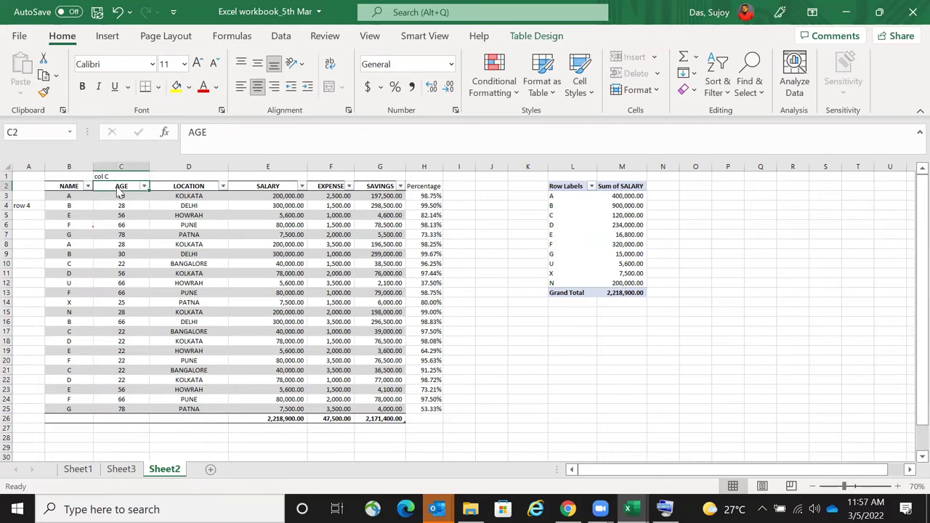
{"action": "right_click", "coordinate": [119, 190]}
- Add LOCATION to the pivot and move it into the report filter area
{"action": "left_click", "coordinate": [621, 215]}
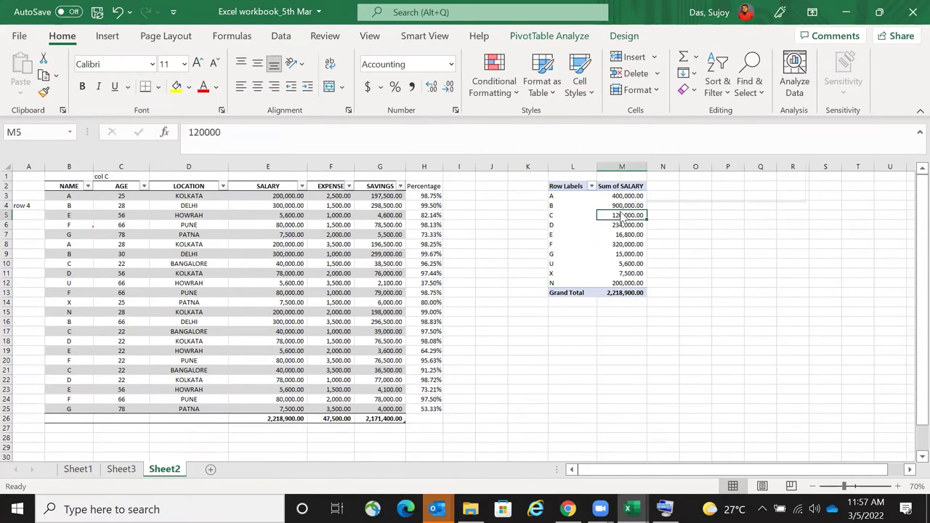
{"action": "right_click", "coordinate": [621, 214]}
{"action": "left_click", "coordinate": [679, 467]}
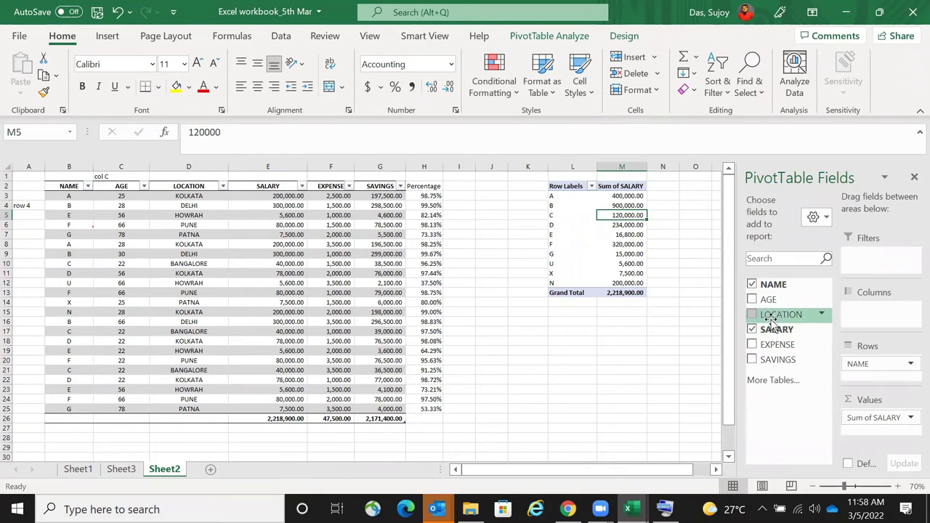
{"action": "left_click_drag", "start_coordinate": [771, 320], "coordinate": [869, 371]}
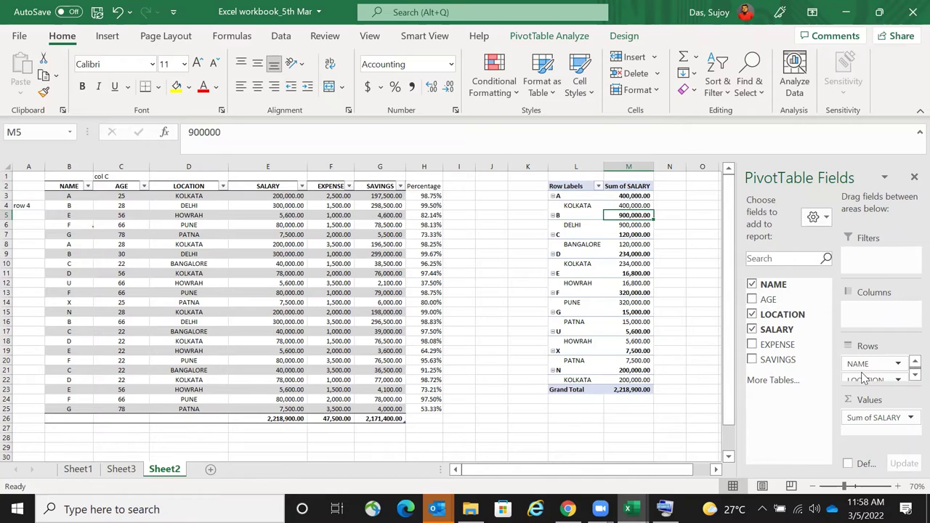
{"action": "left_click_drag", "start_coordinate": [865, 378], "coordinate": [865, 260]}
- Filter the pivot to KOLKATA only, totalling 834,000, and cut it for moving
{"action": "left_click", "coordinate": [603, 169]}
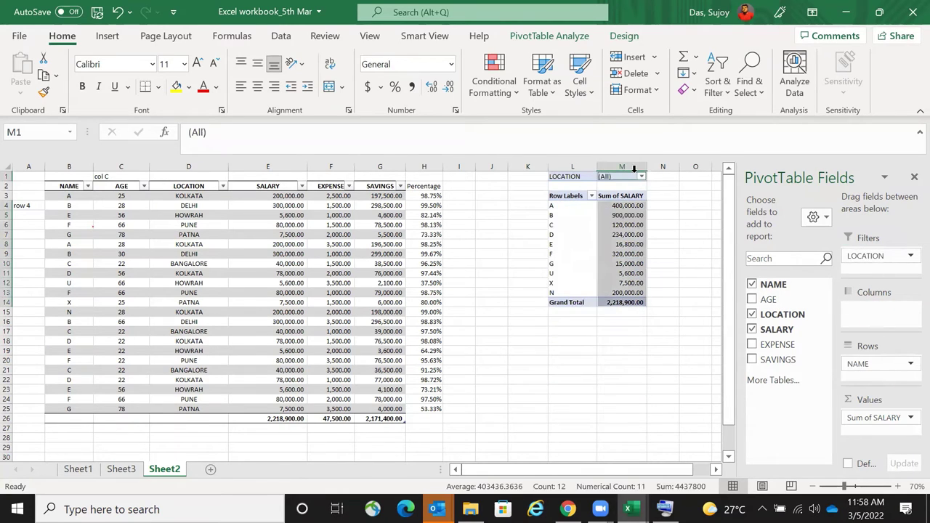
{"action": "left_click", "coordinate": [636, 177]}
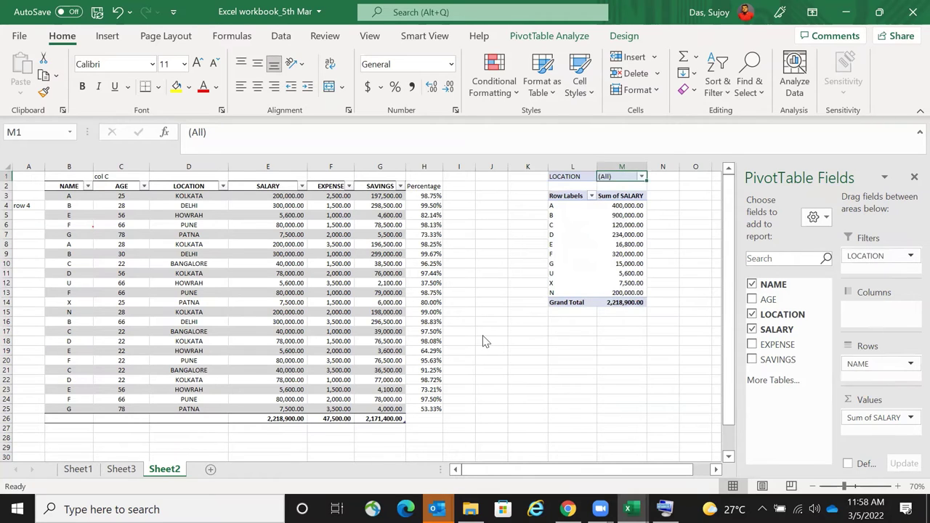
{"action": "key", "text": "alt+Down"}
{"action": "key", "text": "alt+m"}
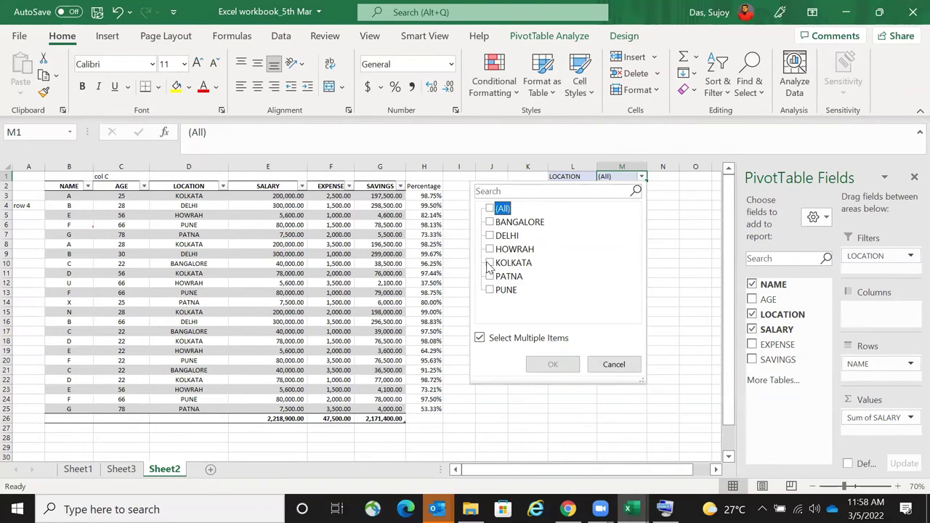
{"action": "left_click", "coordinate": [489, 264]}
{"action": "left_click", "coordinate": [560, 365]}
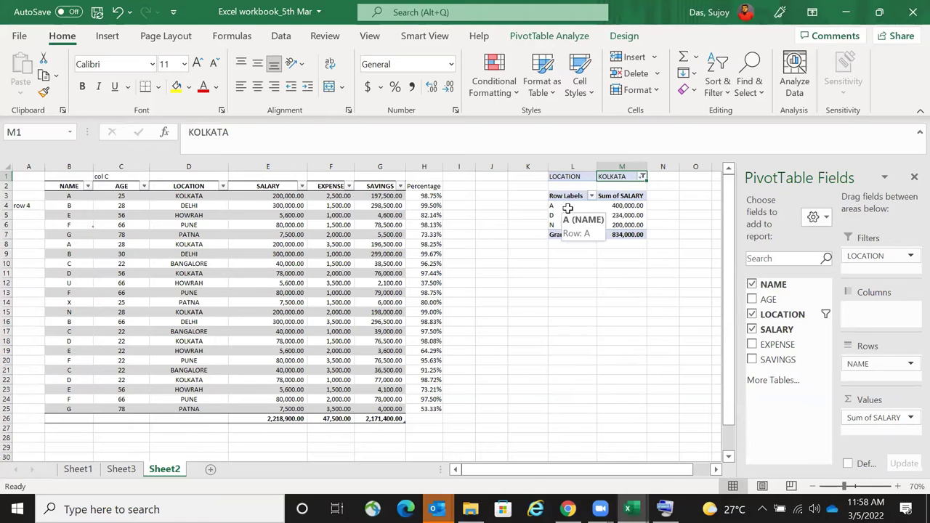
{"action": "left_click_drag", "start_coordinate": [559, 206], "coordinate": [583, 172]}
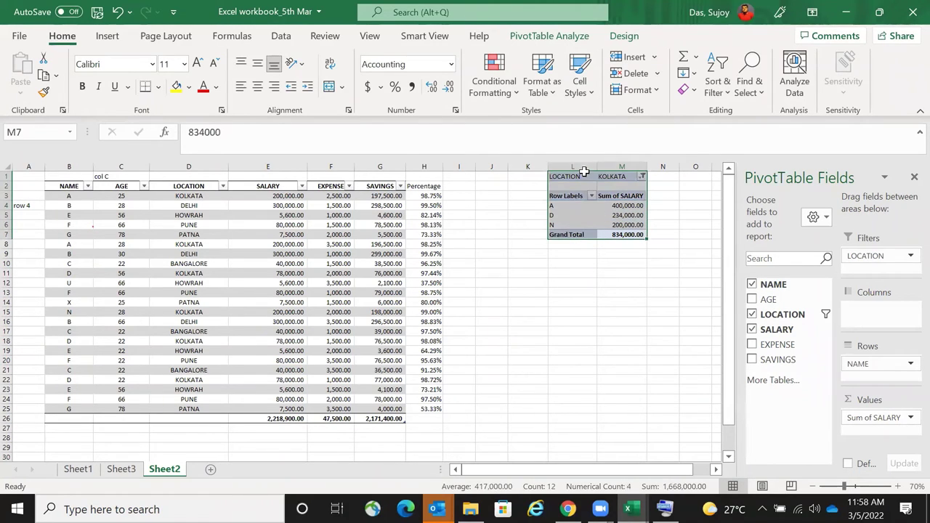
{"action": "key", "text": "ctrl+c"}
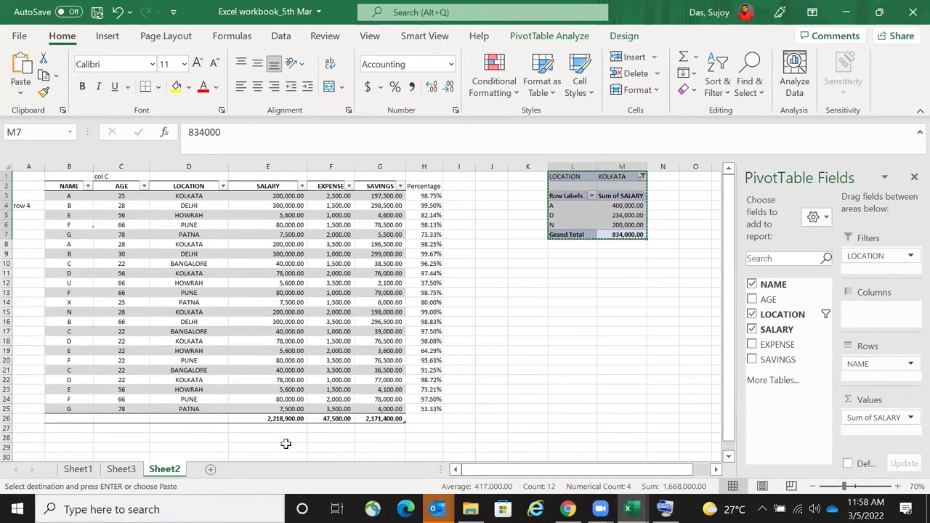
- Paste the KOLKATA pivot at E28 and close the field list
{"action": "left_click", "coordinate": [287, 440]}
{"action": "key", "text": "ctrl+v"}
{"action": "scroll", "coordinate": [503, 357], "scroll_direction": "down", "scroll_amount": 3}
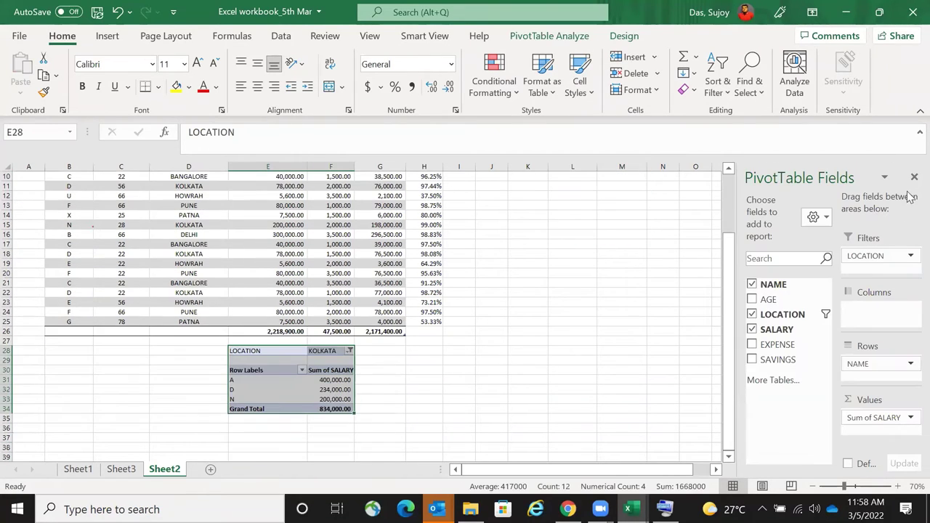
{"action": "left_click", "coordinate": [913, 178]}
{"action": "scroll", "coordinate": [290, 453], "scroll_direction": "up", "scroll_amount": 3}
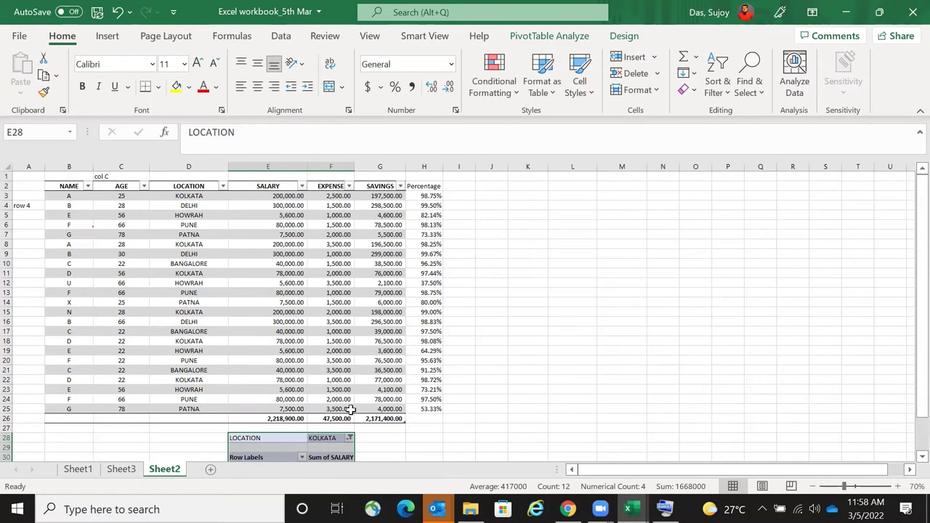
- Filter the data table's LOCATION to KOLKATA and compare its salaries with the pivot totals
{"action": "scroll", "coordinate": [320, 453], "scroll_direction": "down", "scroll_amount": 2}
{"action": "left_click_drag", "start_coordinate": [336, 409], "coordinate": [251, 429]}
{"action": "scroll", "coordinate": [245, 246], "scroll_direction": "up", "scroll_amount": 2}
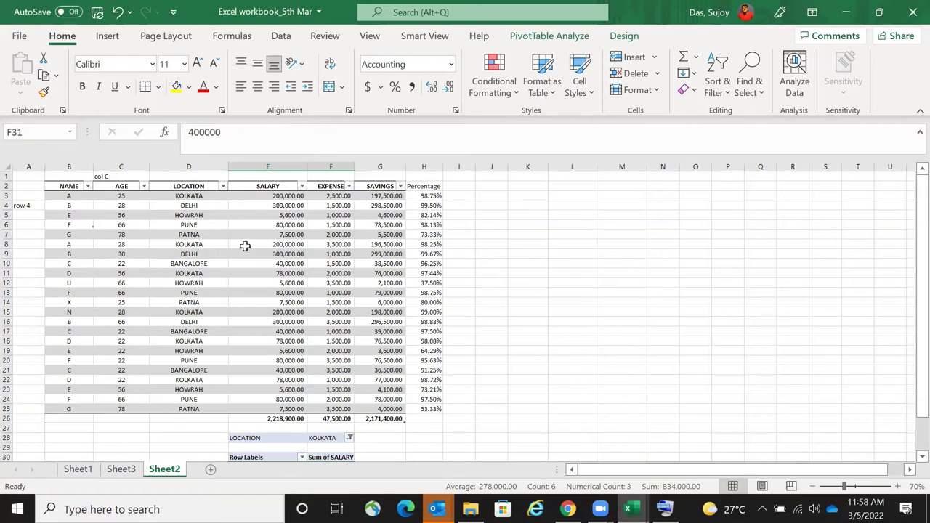
{"action": "left_click", "coordinate": [222, 186]}
{"action": "left_click", "coordinate": [83, 333]}
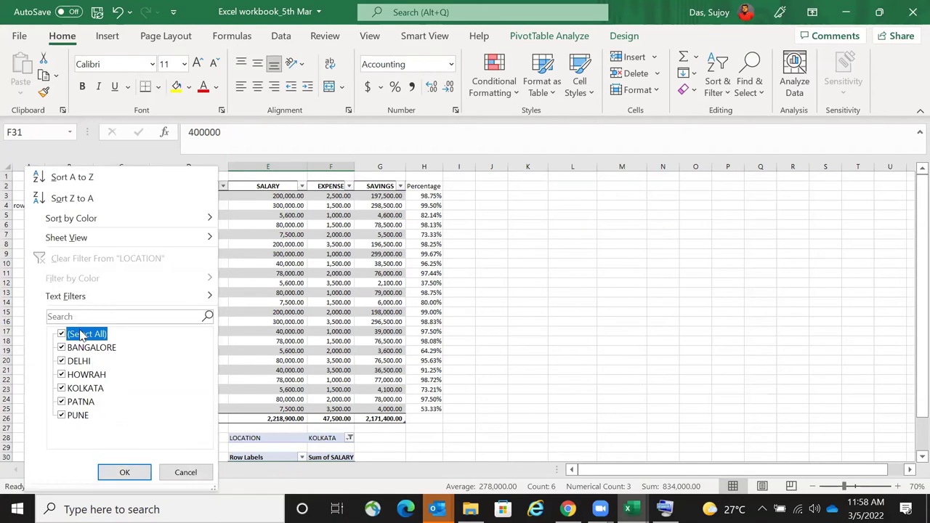
{"action": "left_click", "coordinate": [93, 390]}
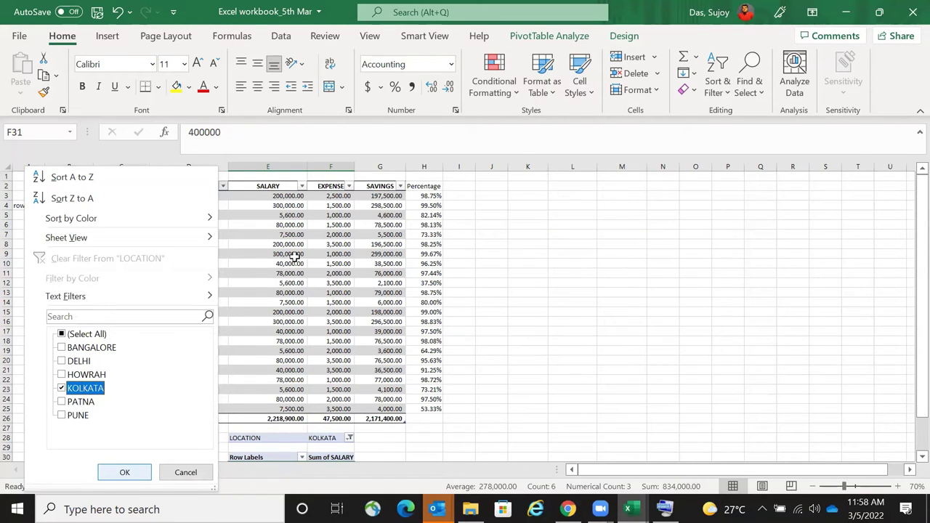
{"action": "key", "text": "Return"}
{"action": "left_click_drag", "start_coordinate": [72, 197], "coordinate": [78, 206]}
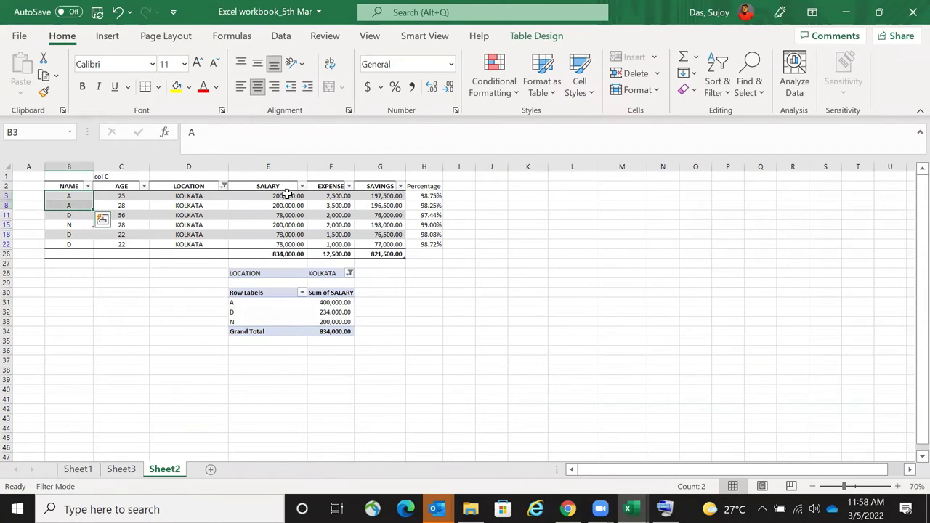
{"action": "left_click_drag", "start_coordinate": [287, 195], "coordinate": [289, 206]}
{"action": "left_click", "coordinate": [233, 312]}
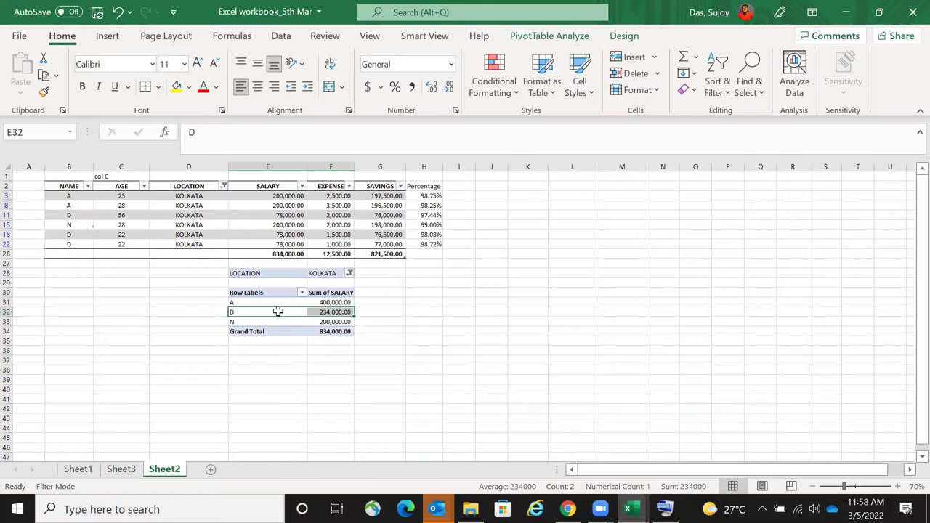
- Rename the Kolkata employees in B8 and B18 to P and R
{"action": "left_click_drag", "start_coordinate": [75, 197], "coordinate": [73, 209]}
{"action": "left_click", "coordinate": [73, 207]}
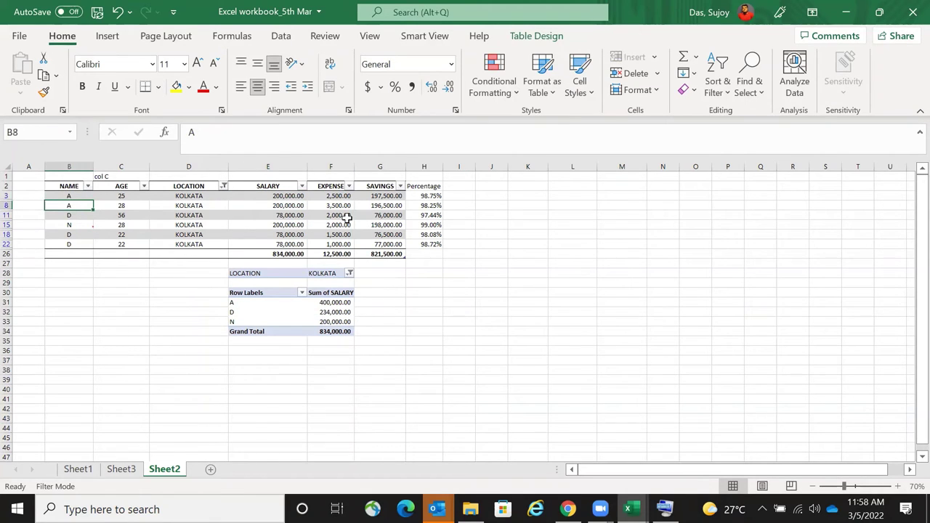
{"action": "type", "text": "P"}
{"action": "key", "text": "Return"}
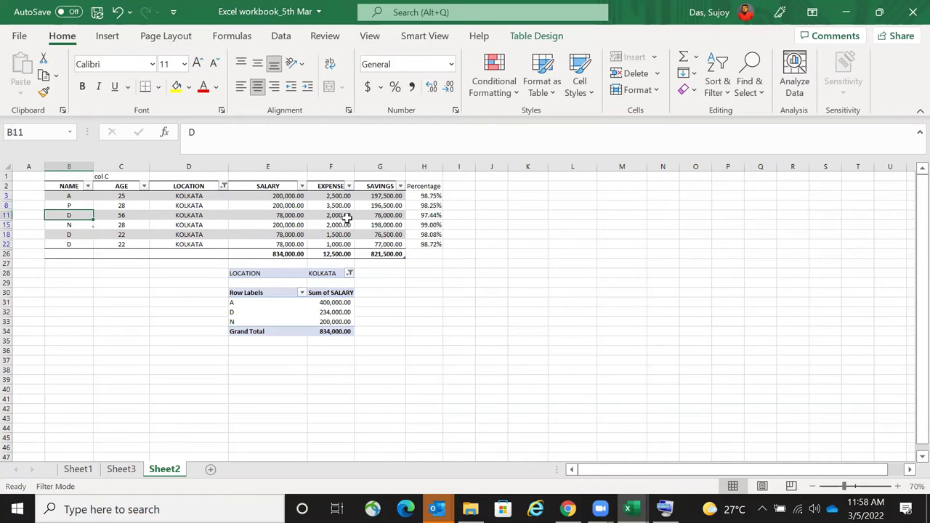
{"action": "key", "text": "Down"}
{"action": "key", "text": "Down"}
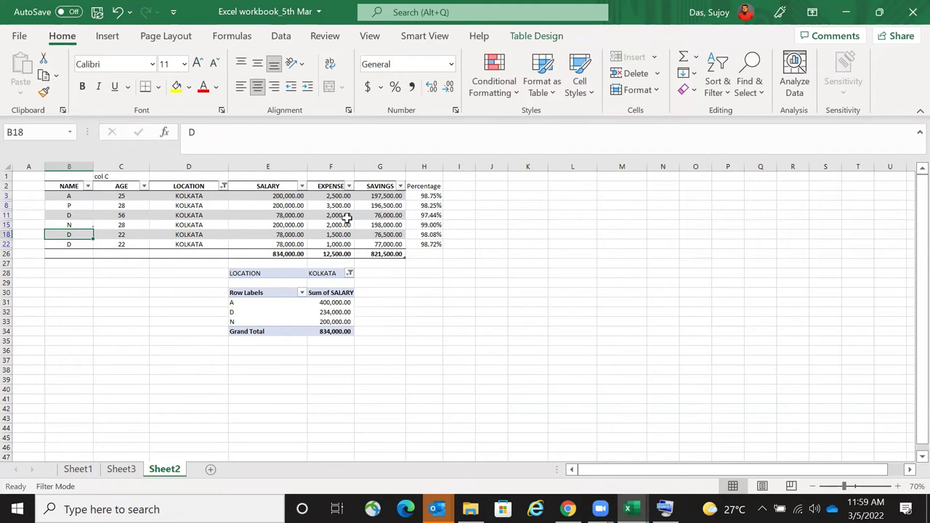
{"action": "type", "text": "R"}
{"action": "key", "text": "Return"}
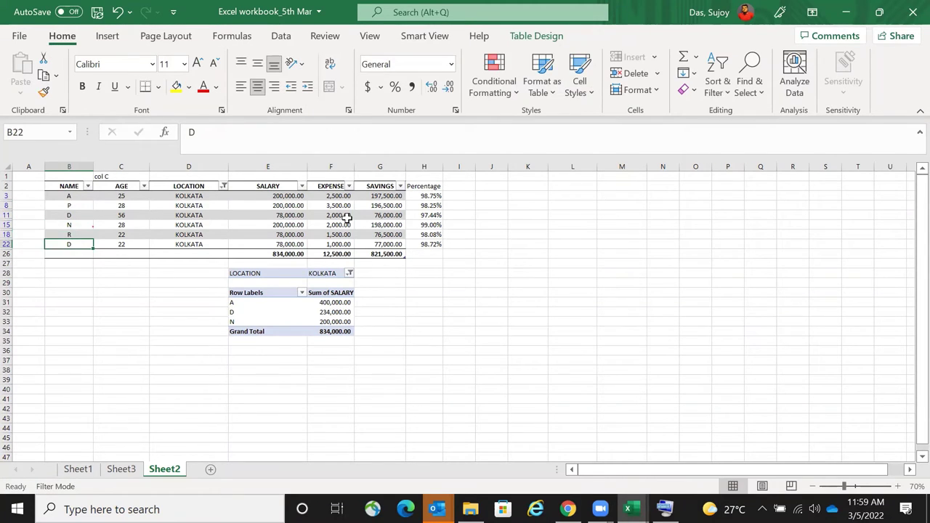
- Rename B22 to T and refresh the KOLKATA pivot so it lists A, D, N, P, R and T
{"action": "type", "text": "T"}
{"action": "key", "text": "Return"}
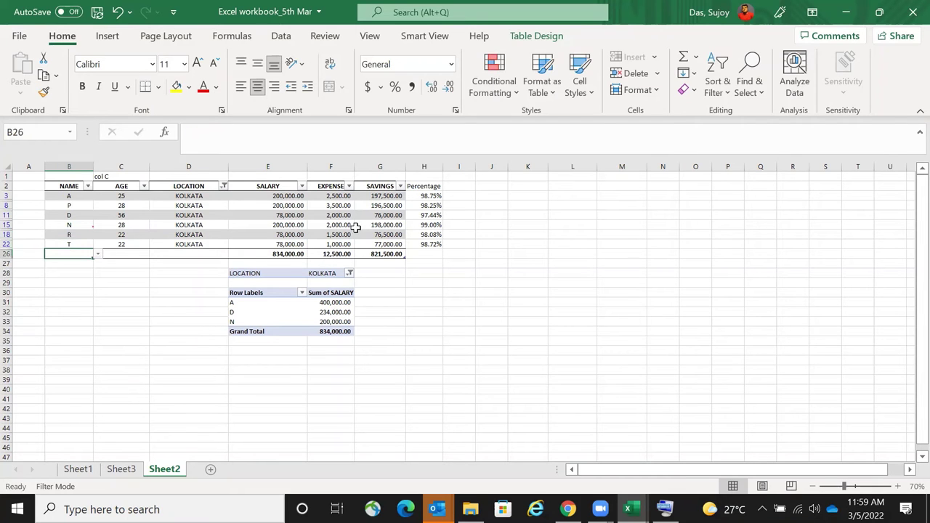
{"action": "right_click", "coordinate": [260, 291]}
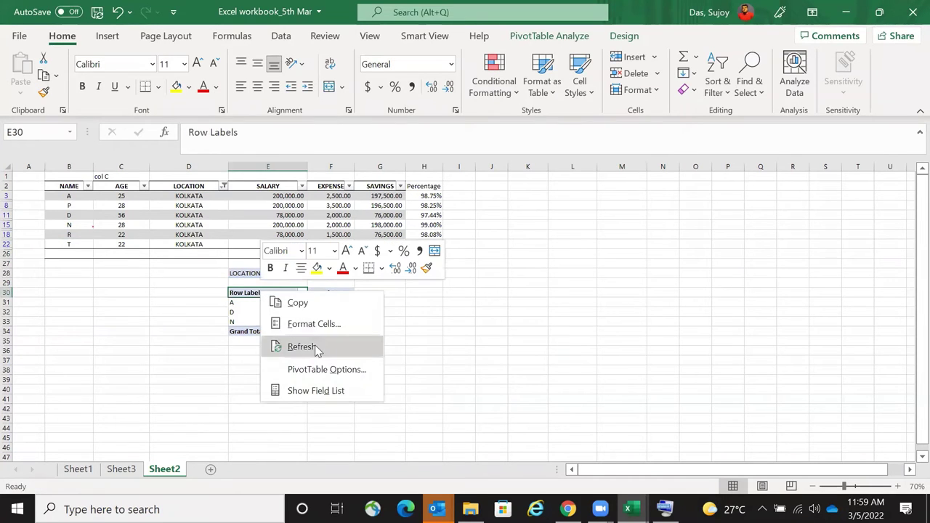
{"action": "left_click", "coordinate": [311, 346]}
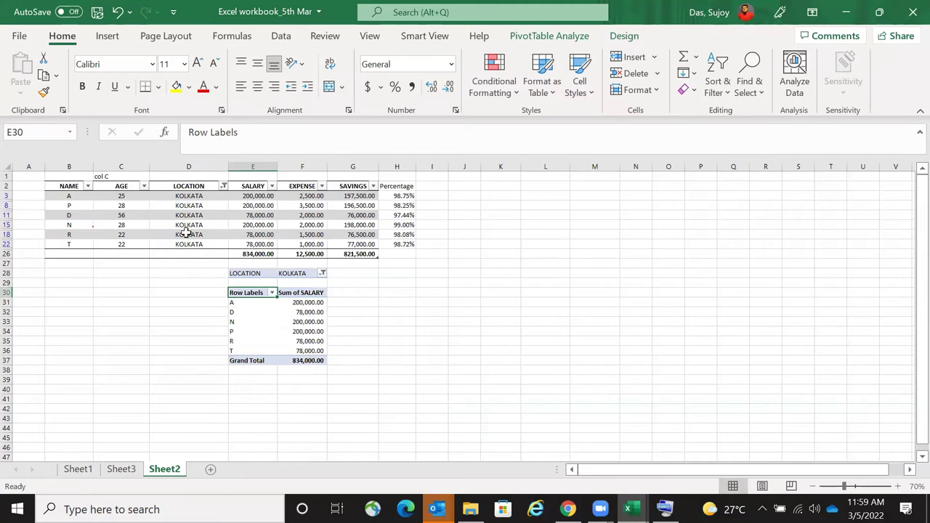
{"action": "left_click_drag", "start_coordinate": [66, 199], "coordinate": [72, 244]}
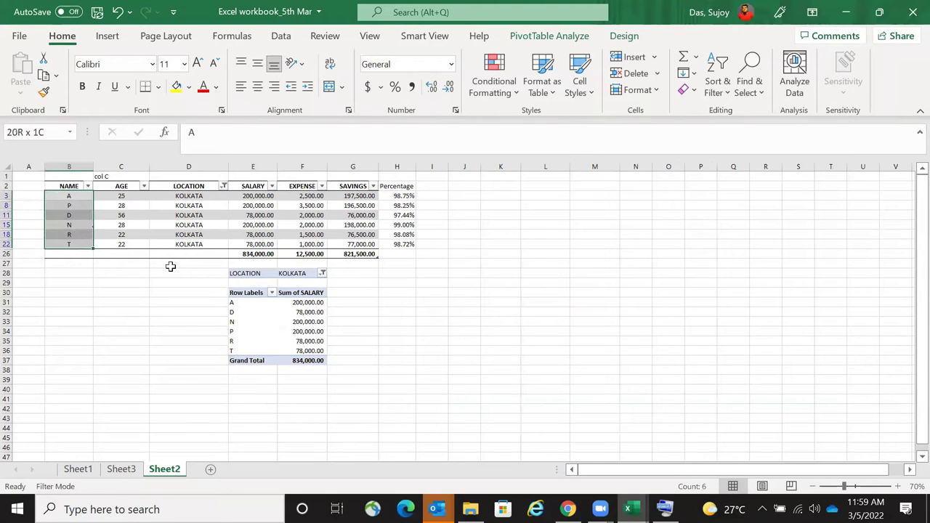
{"action": "left_click_drag", "start_coordinate": [280, 304], "coordinate": [262, 340]}
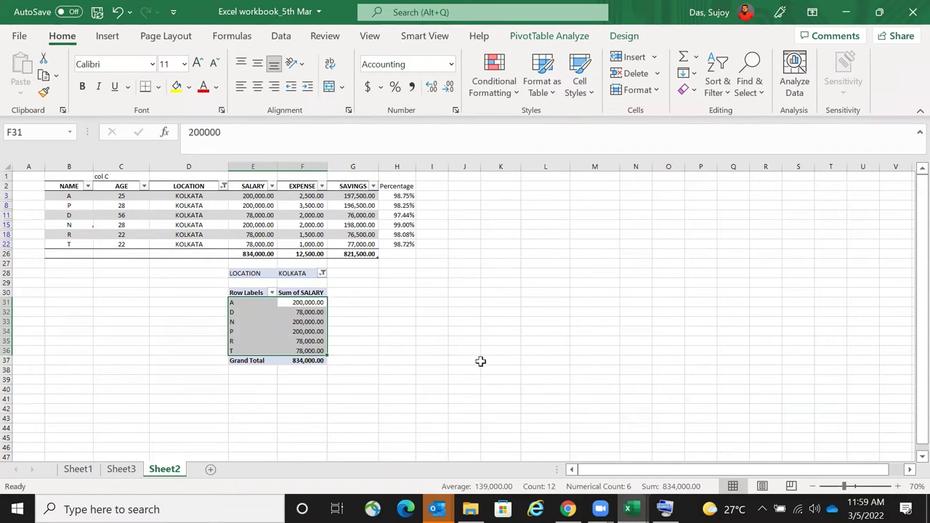
- Select all locations in the LOCATION filter so all 23 records show again
{"action": "left_click", "coordinate": [224, 186]}
{"action": "left_click", "coordinate": [120, 473]}
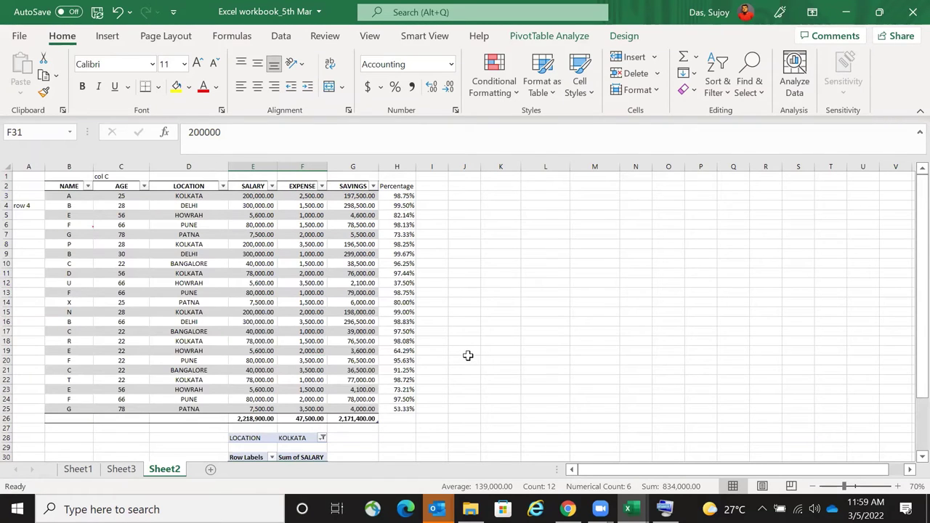
{"action": "scroll", "coordinate": [466, 377], "scroll_direction": "down", "scroll_amount": 1}
{"action": "scroll", "coordinate": [455, 358], "scroll_direction": "down", "scroll_amount": 2}
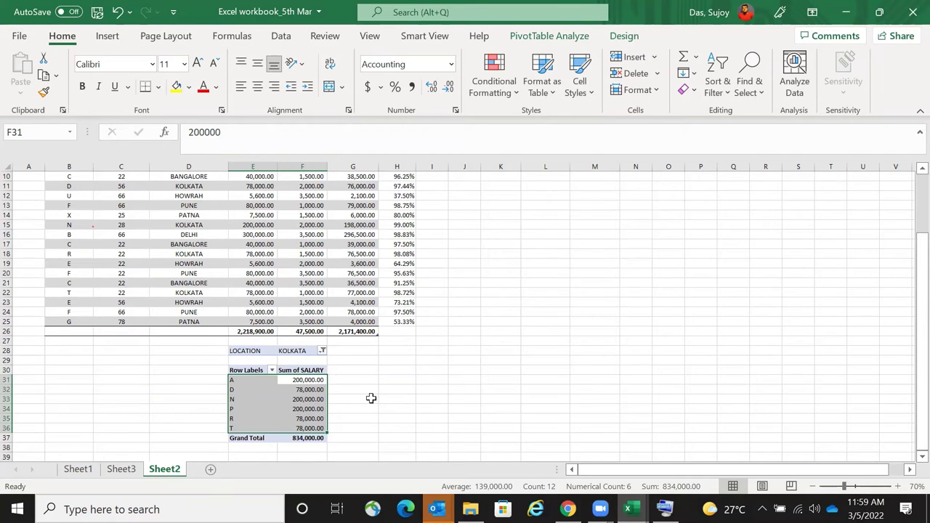
{"action": "scroll", "coordinate": [372, 398], "scroll_direction": "up", "scroll_amount": 2}
{"action": "scroll", "coordinate": [377, 400], "scroll_direction": "down", "scroll_amount": 2}
{"action": "scroll", "coordinate": [325, 406], "scroll_direction": "up", "scroll_amount": 3}
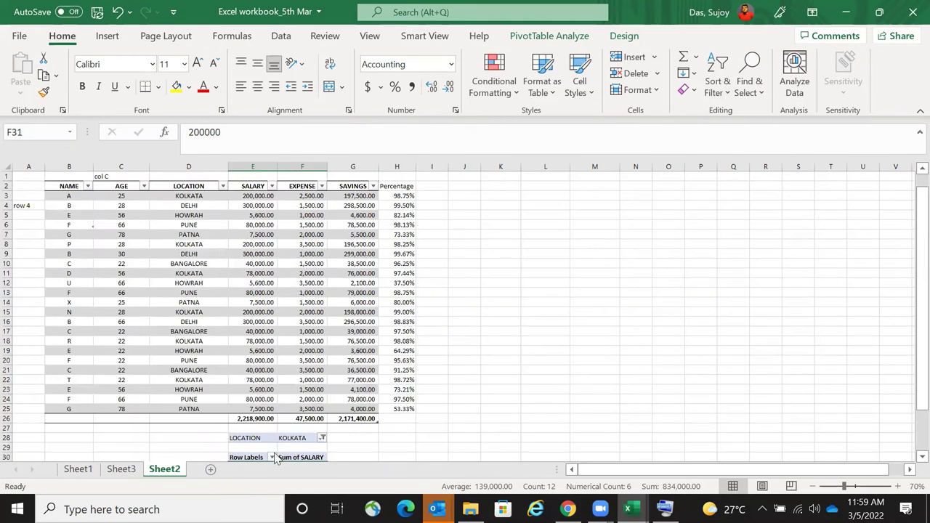
{"action": "scroll", "coordinate": [322, 411], "scroll_direction": "down", "scroll_amount": 2}
- Select the whole KOLKATA pivot at E27:F37 and cut it
{"action": "key", "text": "Up"}
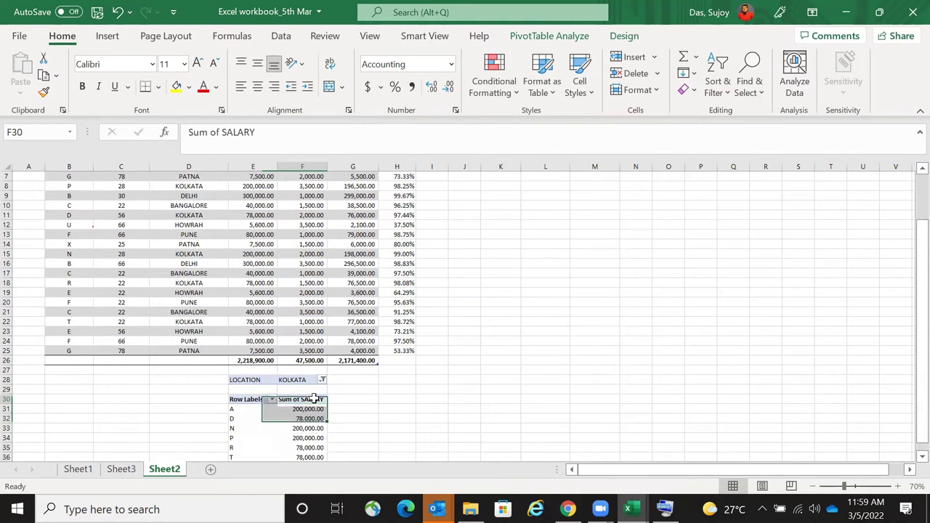
{"action": "key", "text": "Down"}
{"action": "key", "text": "Down"}
{"action": "key", "text": "Down"}
{"action": "key", "text": "Down"}
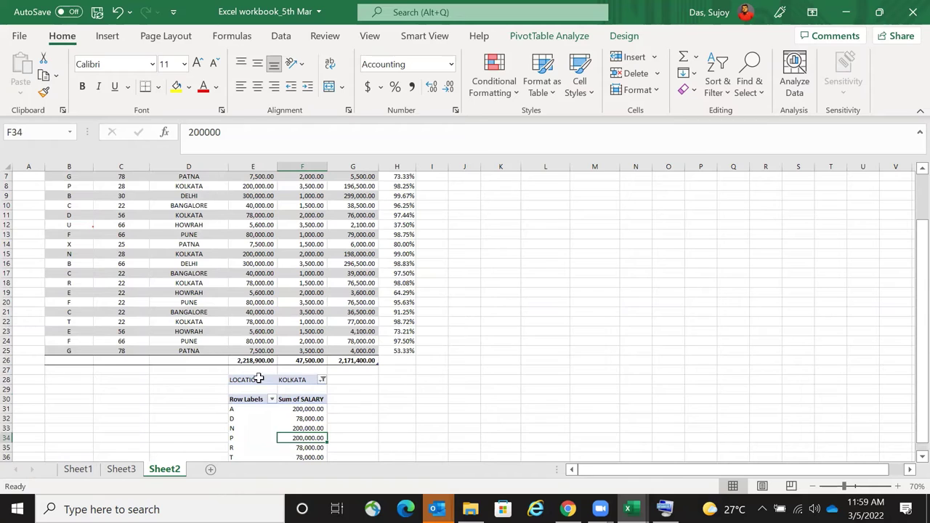
{"action": "scroll", "coordinate": [275, 389], "scroll_direction": "up", "scroll_amount": 2}
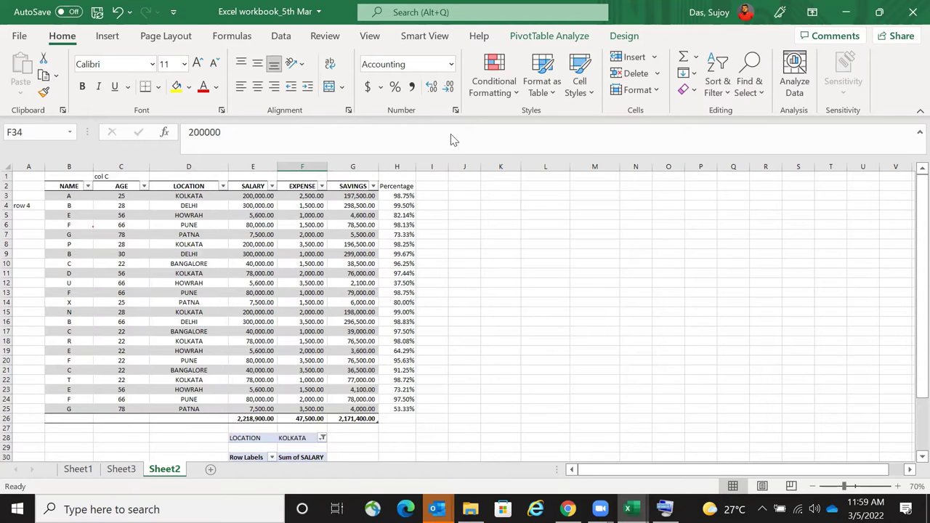
{"action": "left_click", "coordinate": [561, 36]}
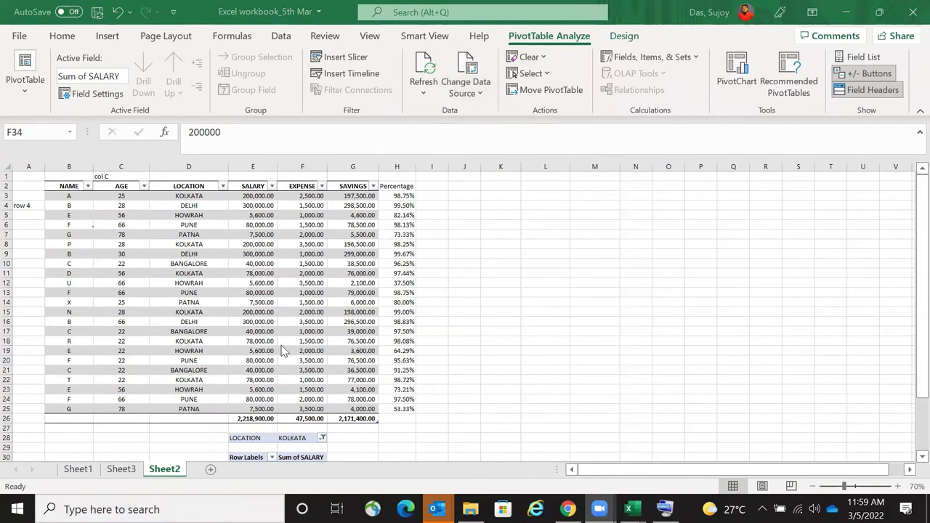
{"action": "scroll", "coordinate": [321, 441], "scroll_direction": "down", "scroll_amount": 3}
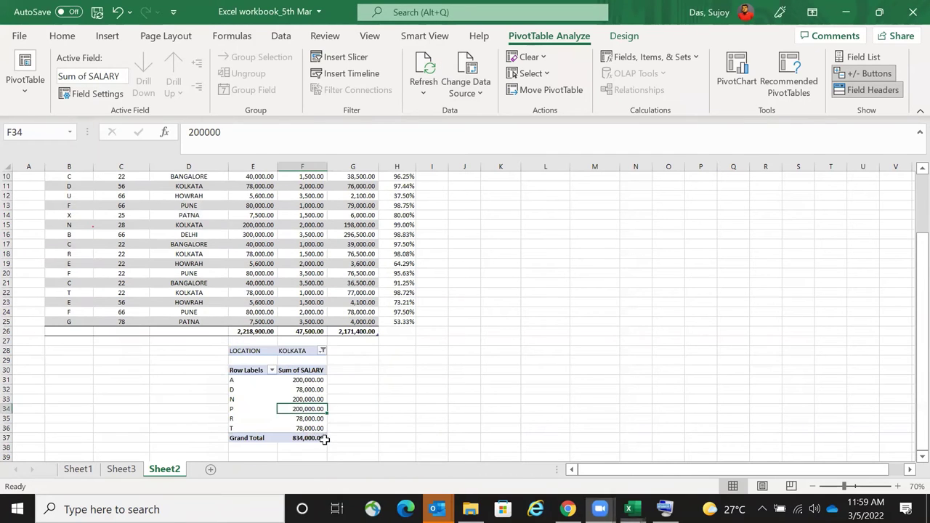
{"action": "left_click_drag", "start_coordinate": [322, 440], "coordinate": [236, 344]}
{"action": "key", "text": "ctrl+c"}
{"action": "scroll", "coordinate": [594, 317], "scroll_direction": "up", "scroll_amount": 3}
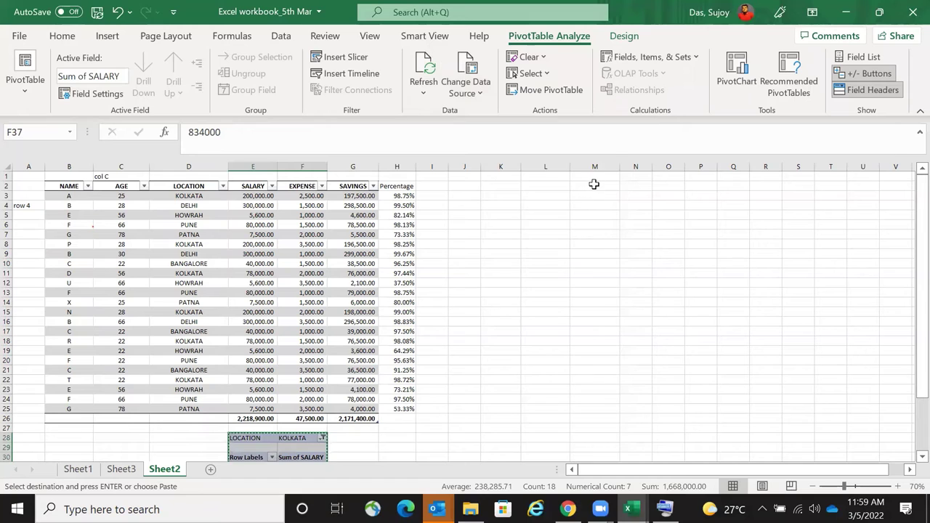
- Paste the KOLKATA pivot at M2 and AutoFit column N to show its salaries
{"action": "left_click", "coordinate": [594, 185]}
{"action": "key", "text": "Return"}
{"action": "left_click", "coordinate": [636, 166]}
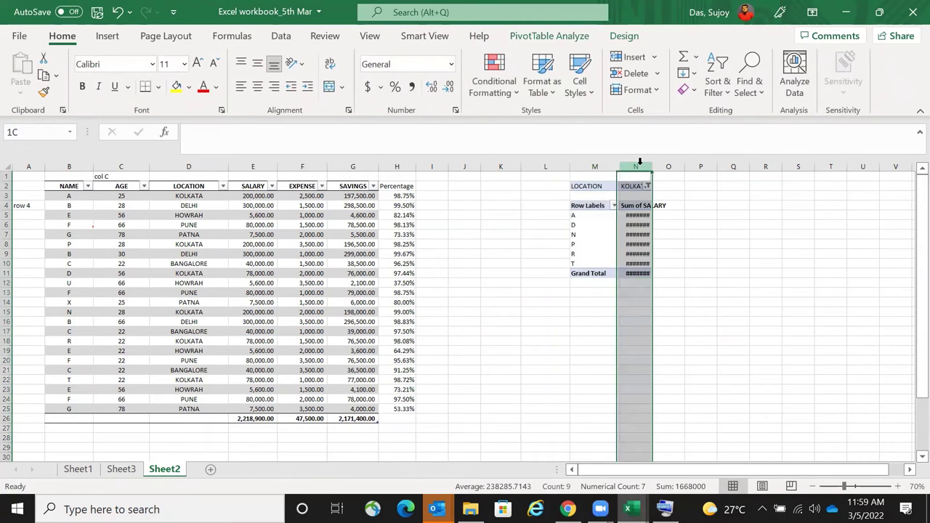
{"action": "double_click", "coordinate": [653, 167]}
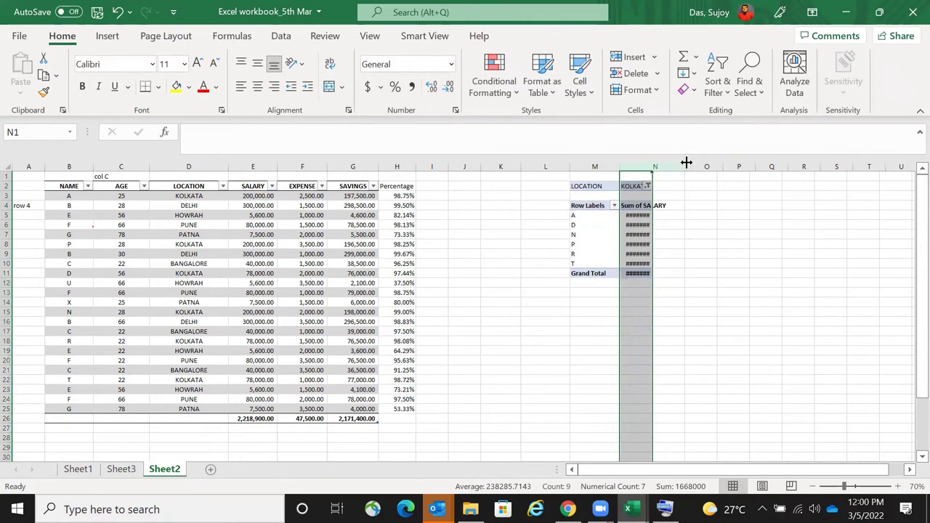
{"action": "left_click", "coordinate": [260, 275]}
- Insert two blank rows above the totals in row 26
{"action": "left_click", "coordinate": [6, 418]}
{"action": "key", "text": "ctrl+shift+plus"}
{"action": "key", "text": "ctrl+shift+plus"}
{"action": "key", "text": "ctrl+shift+plus"}
{"action": "key", "text": "ctrl+shift+plus"}
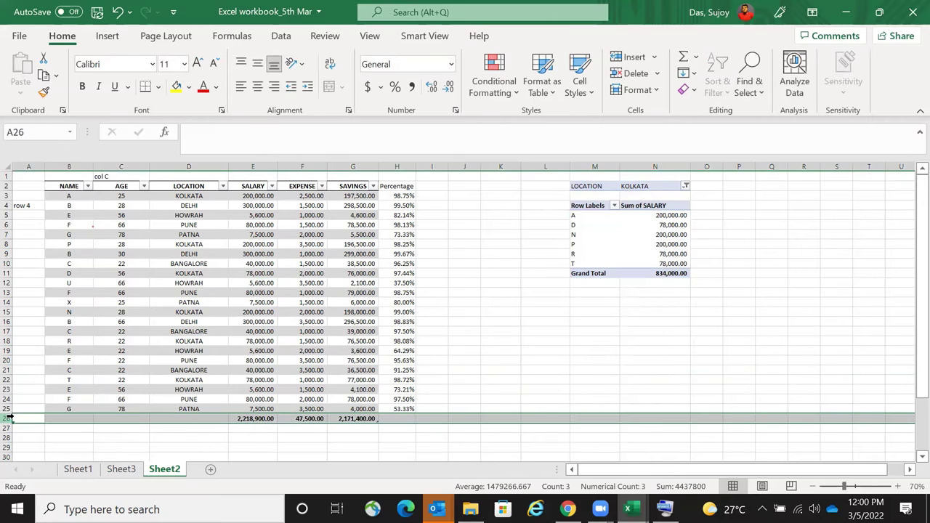
{"action": "key", "text": "ctrl+shift+plus"}
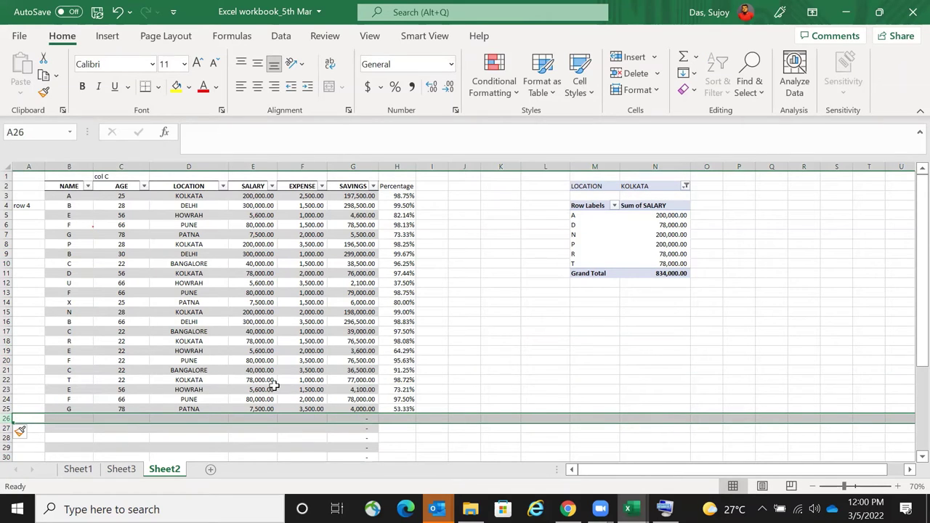
- Copy the four records in rows 22–25 and check the SALARY total formula in E30
{"action": "scroll", "coordinate": [508, 400], "scroll_direction": "down", "scroll_amount": 1}
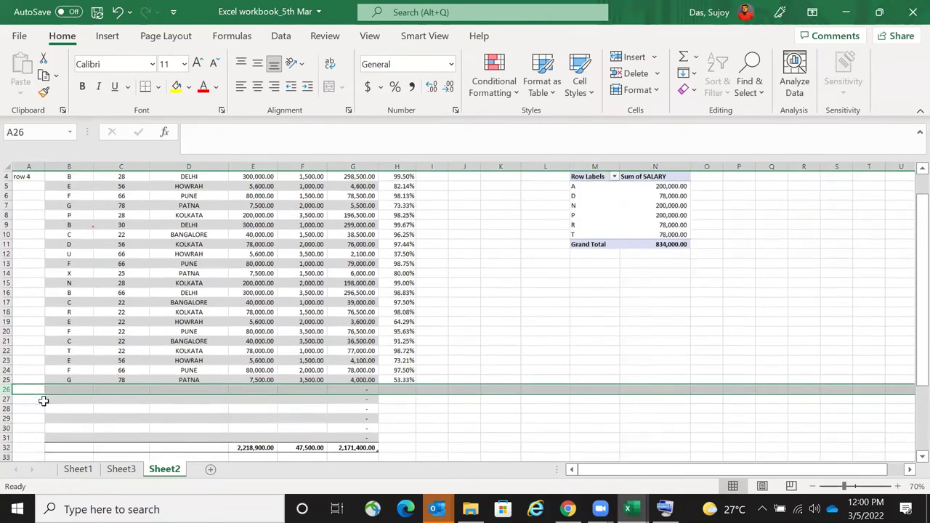
{"action": "scroll", "coordinate": [219, 415], "scroll_direction": "up", "scroll_amount": 1}
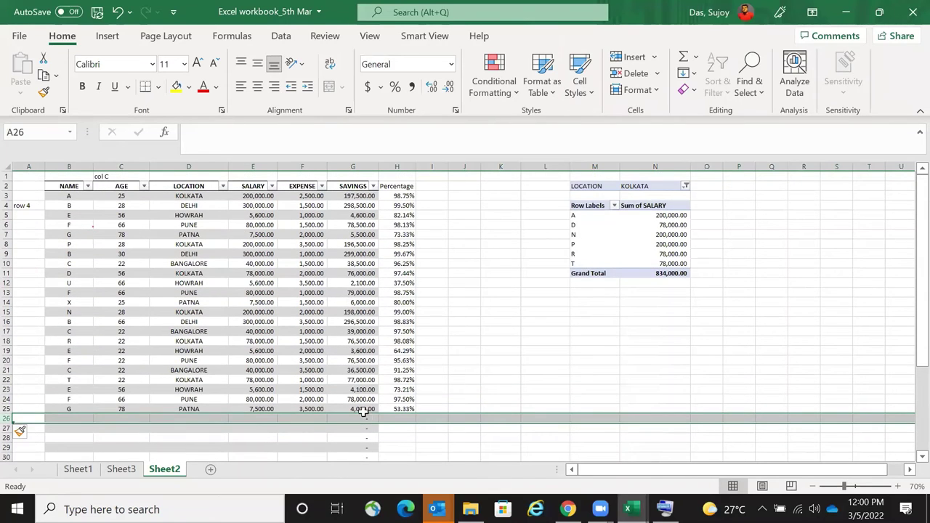
{"action": "left_click_drag", "start_coordinate": [363, 411], "coordinate": [69, 381]}
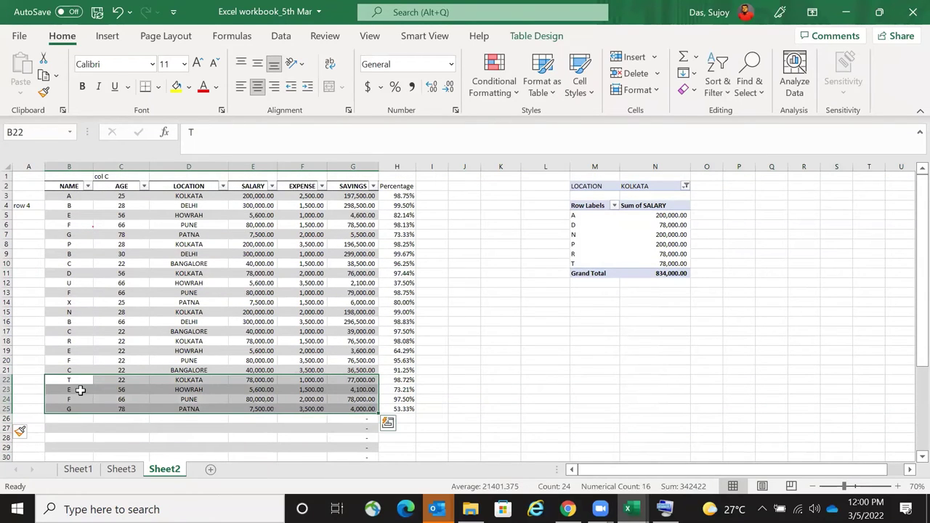
{"action": "key", "text": "ctrl+c"}
{"action": "scroll", "coordinate": [80, 391], "scroll_direction": "down", "scroll_amount": 1}
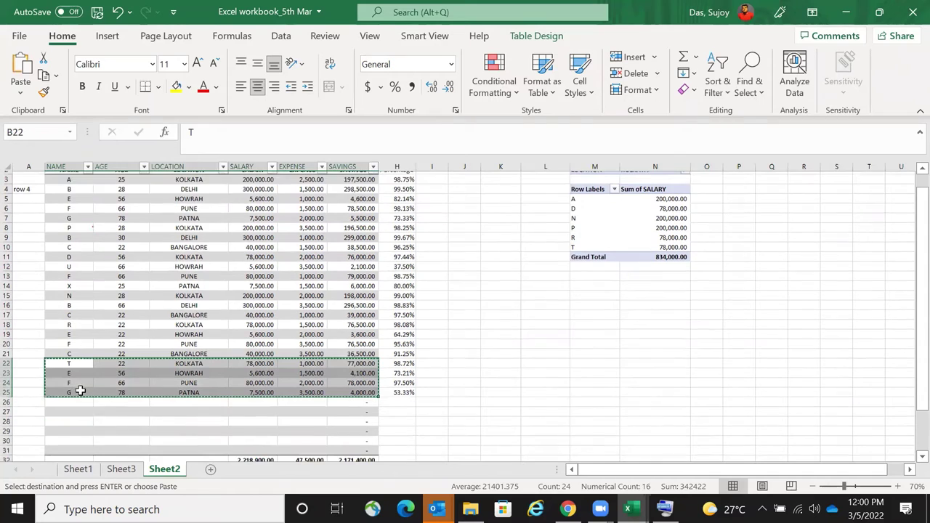
{"action": "scroll", "coordinate": [22, 422], "scroll_direction": "down", "scroll_amount": 1}
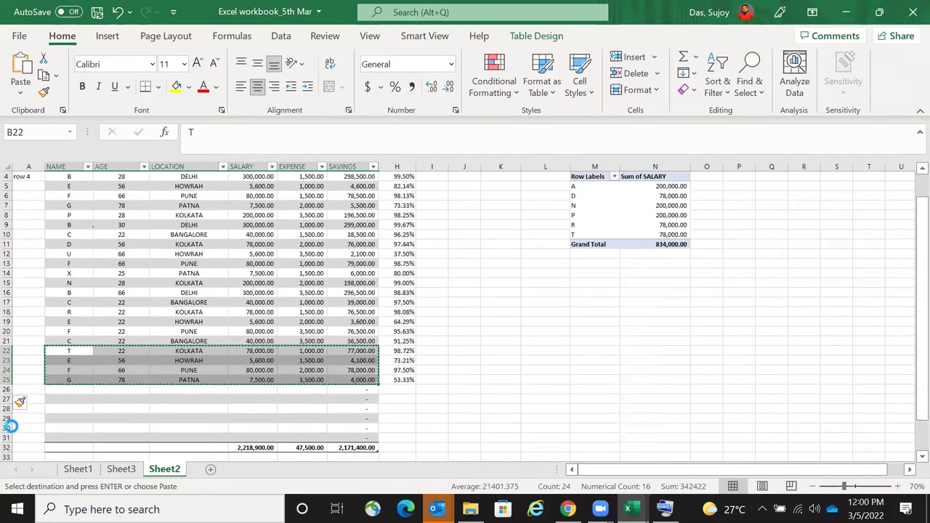
{"action": "key", "text": "Down"}
{"action": "key", "text": "Down"}
{"action": "key", "text": "Down"}
{"action": "key", "text": "Down"}
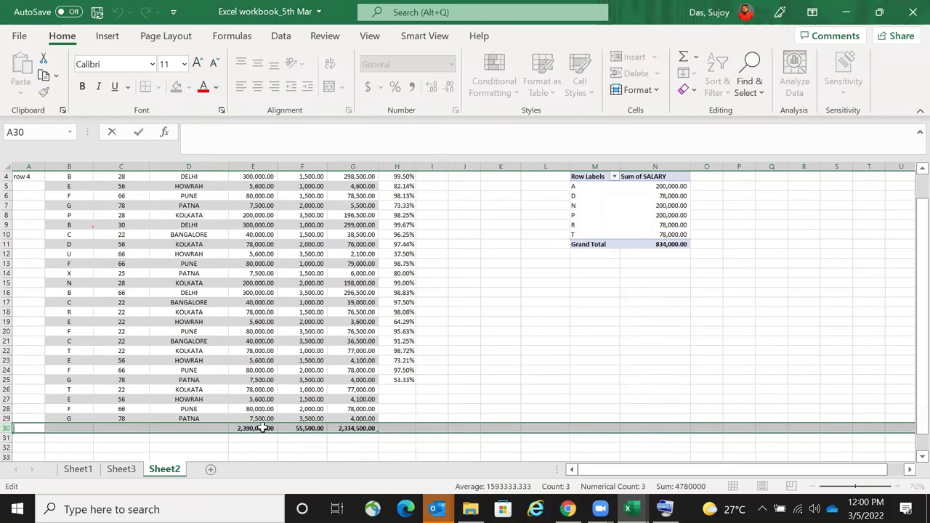
{"action": "double_click", "coordinate": [264, 429]}
{"action": "key", "text": "Escape"}
- Insert two blank rows above row 27 of the table
{"action": "scroll", "coordinate": [26, 232], "scroll_direction": "up", "scroll_amount": 2}
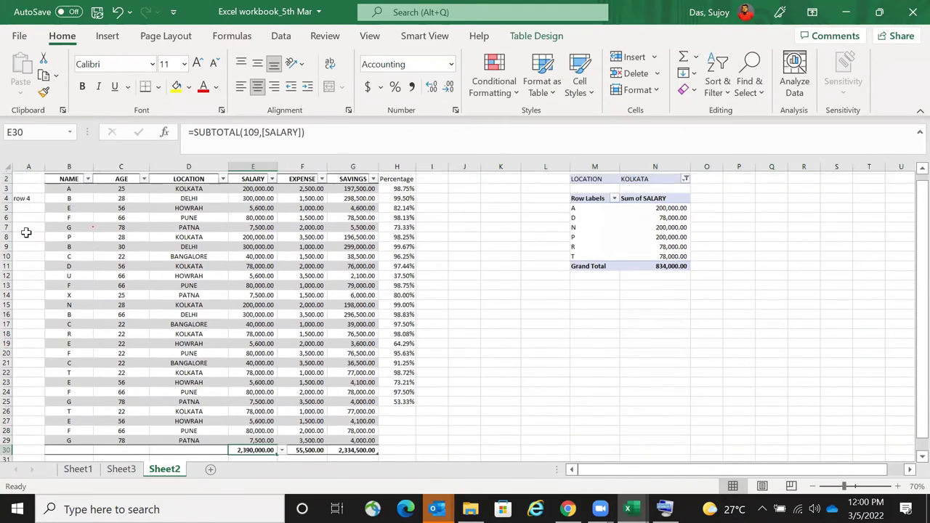
{"action": "scroll", "coordinate": [26, 233], "scroll_direction": "up", "scroll_amount": 1}
{"action": "left_click", "coordinate": [677, 227]}
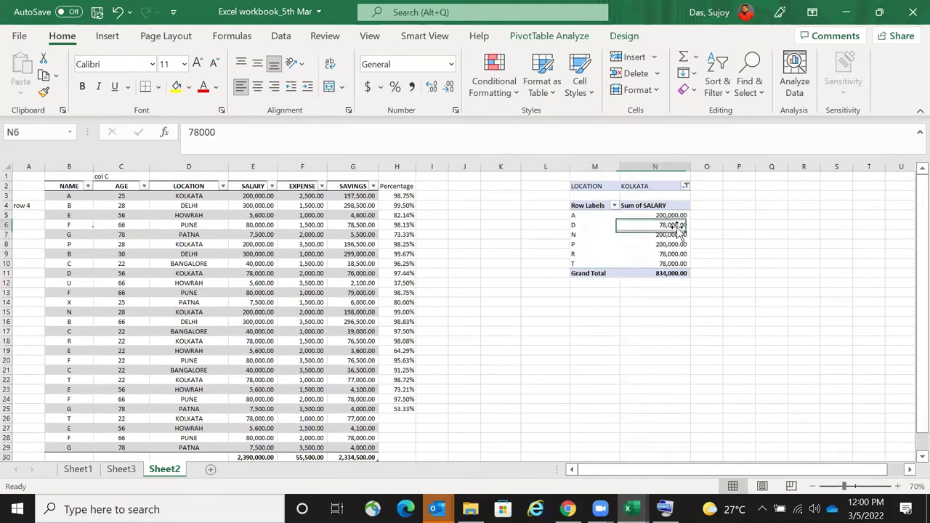
{"action": "scroll", "coordinate": [27, 378], "scroll_direction": "down", "scroll_amount": 4}
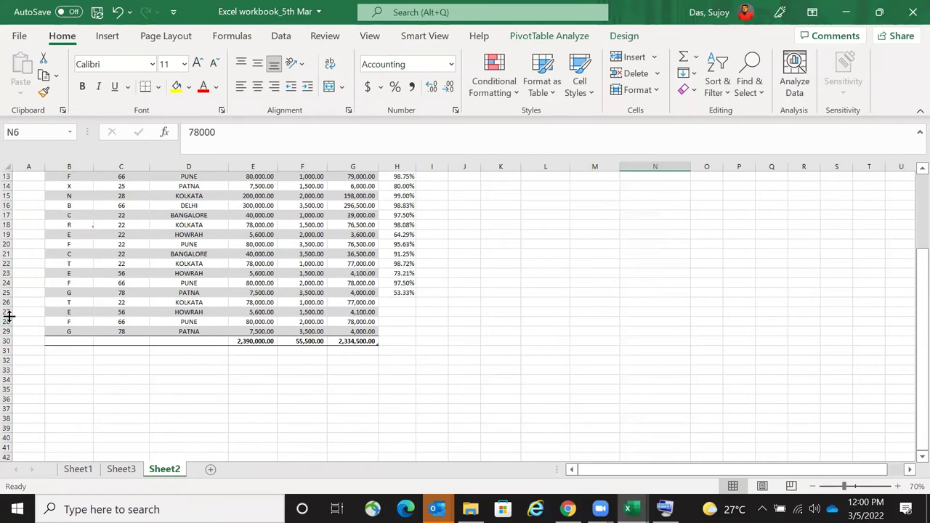
{"action": "left_click", "coordinate": [5, 312]}
{"action": "key", "text": "ctrl+shift+plus"}
{"action": "key", "text": "ctrl+shift+plus"}
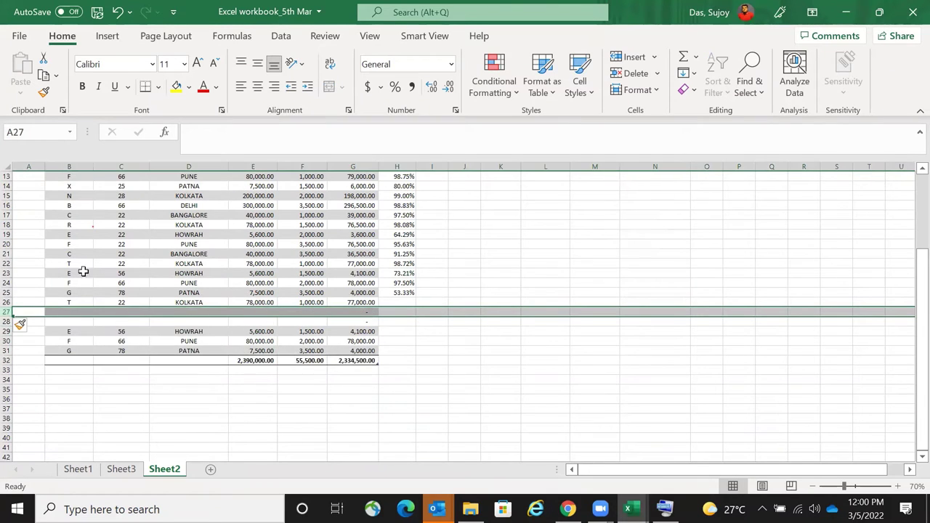
- Duplicate the T record into row 27 and the E record into row 28
{"action": "left_click_drag", "start_coordinate": [69, 295], "coordinate": [333, 319]}
{"action": "left_click_drag", "start_coordinate": [77, 303], "coordinate": [319, 307]}
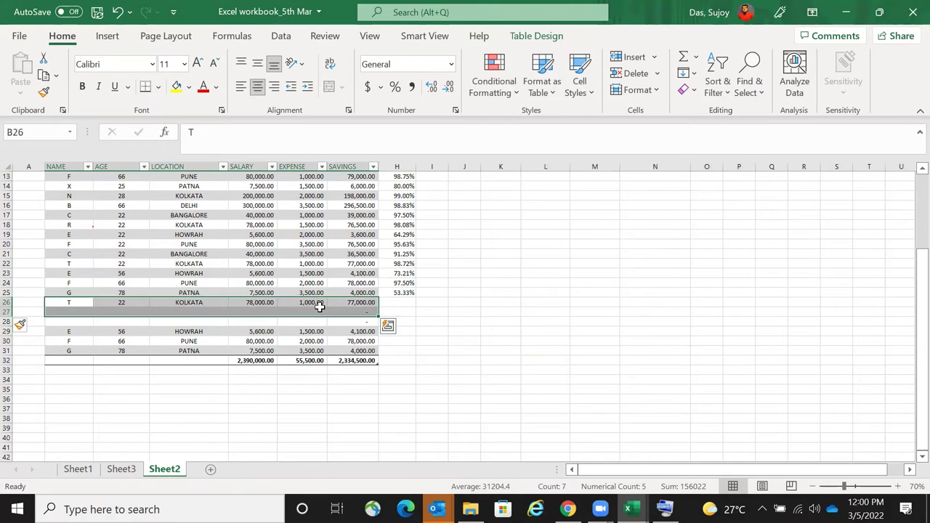
{"action": "key", "text": "ctrl+c"}
{"action": "key", "text": "Down"}
{"action": "key", "text": "Up"}
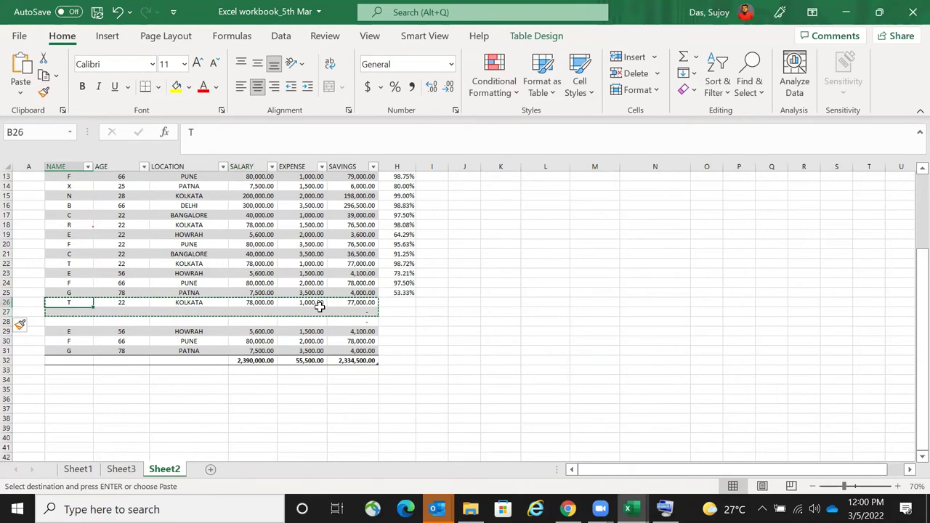
{"action": "key", "text": "Down"}
{"action": "key", "text": "ctrl+v"}
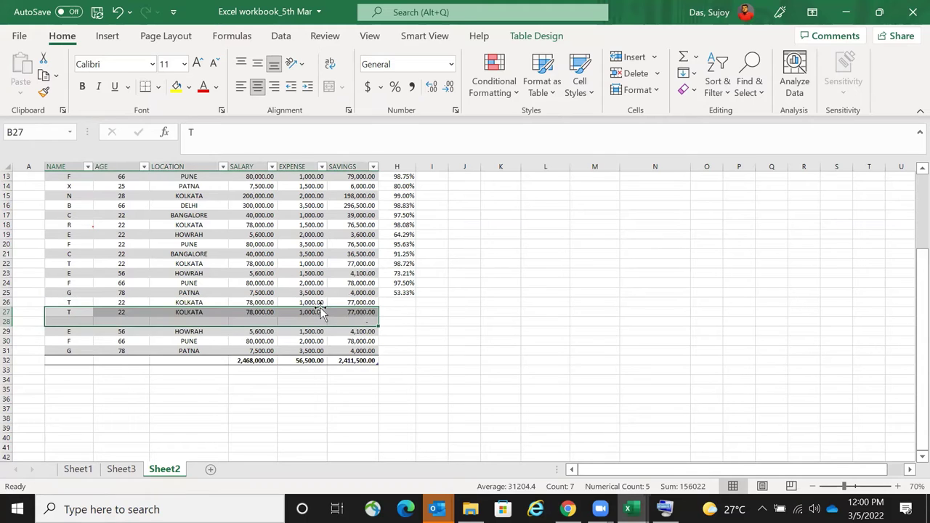
{"action": "key", "text": "Down"}
{"action": "key", "text": "Down"}
{"action": "key", "text": "shift+Right"}
{"action": "key", "text": "shift+Right"}
{"action": "key", "text": "shift+Right"}
{"action": "key", "text": "shift+Right"}
{"action": "key", "text": "shift+Right"}
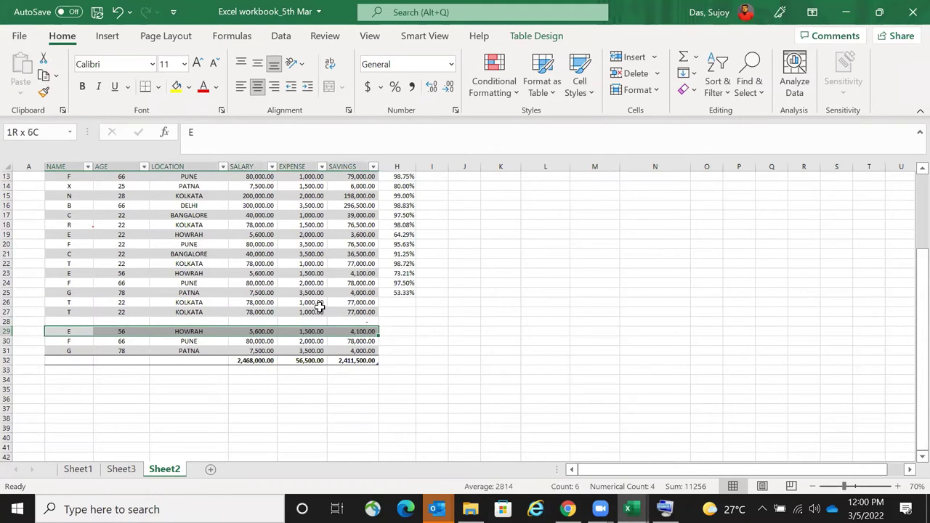
{"action": "key", "text": "ctrl+c"}
{"action": "key", "text": "Up"}
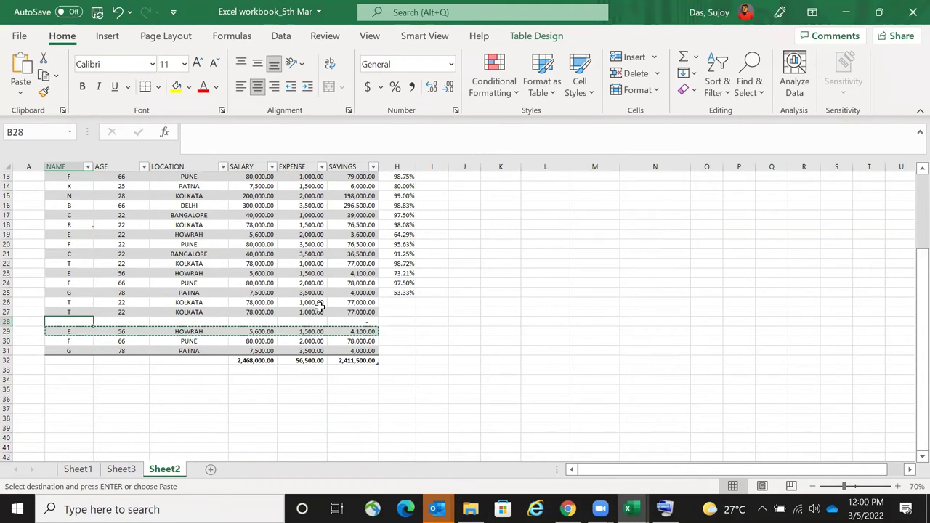
{"action": "key", "text": "ctrl+v"}
{"action": "key", "text": "Escape"}
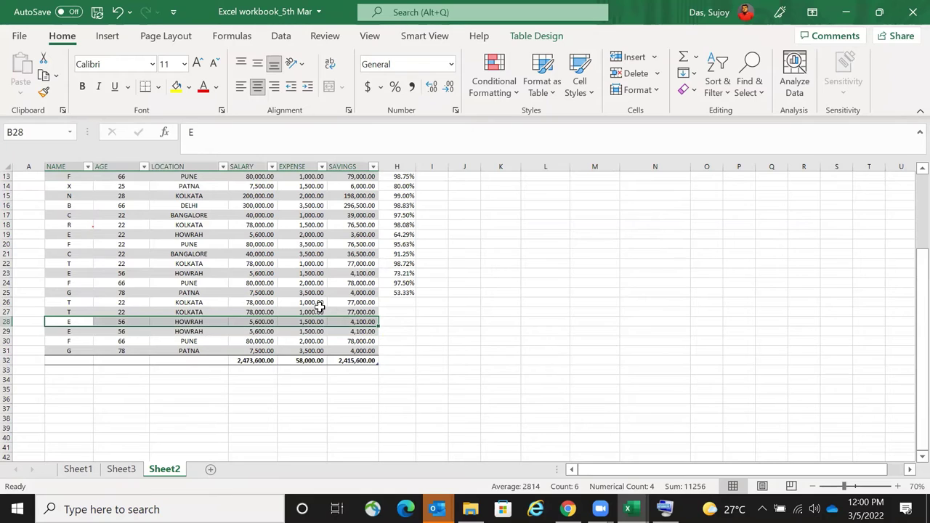
- Fill the H25 Percentage formula down through H31
{"action": "scroll", "coordinate": [403, 340], "scroll_direction": "up", "scroll_amount": 2}
{"action": "left_click", "coordinate": [404, 350]}
{"action": "key", "text": "shift+Down"}
{"action": "key", "text": "shift+Down"}
{"action": "key", "text": "shift+Down"}
{"action": "key", "text": "shift+Down"}
{"action": "key", "text": "shift+Down"}
{"action": "key", "text": "shift+Down"}
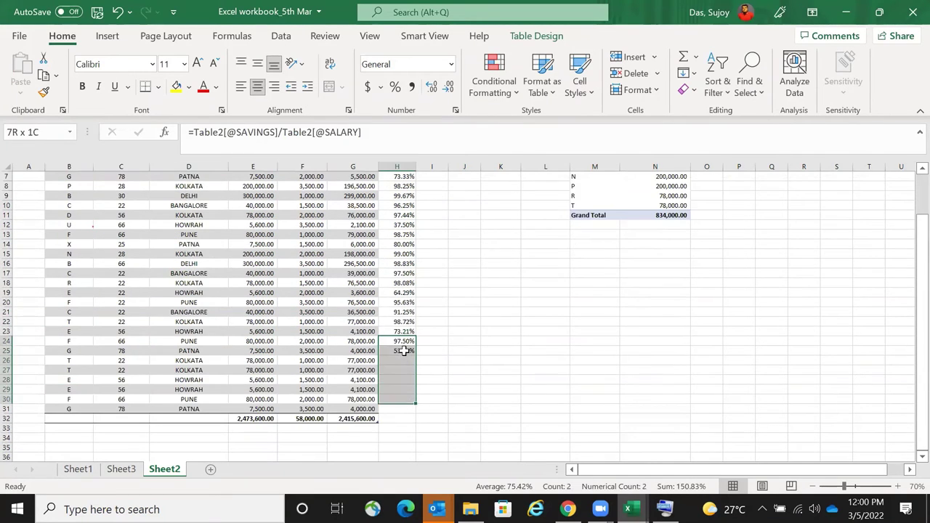
{"action": "left_click", "coordinate": [404, 350]}
{"action": "key", "text": "ctrl+c"}
{"action": "key", "text": "shift+Down"}
{"action": "key", "text": "shift+Down"}
{"action": "key", "text": "shift+Down"}
{"action": "key", "text": "shift+Down"}
{"action": "key", "text": "shift+Down"}
{"action": "key", "text": "shift+Down"}
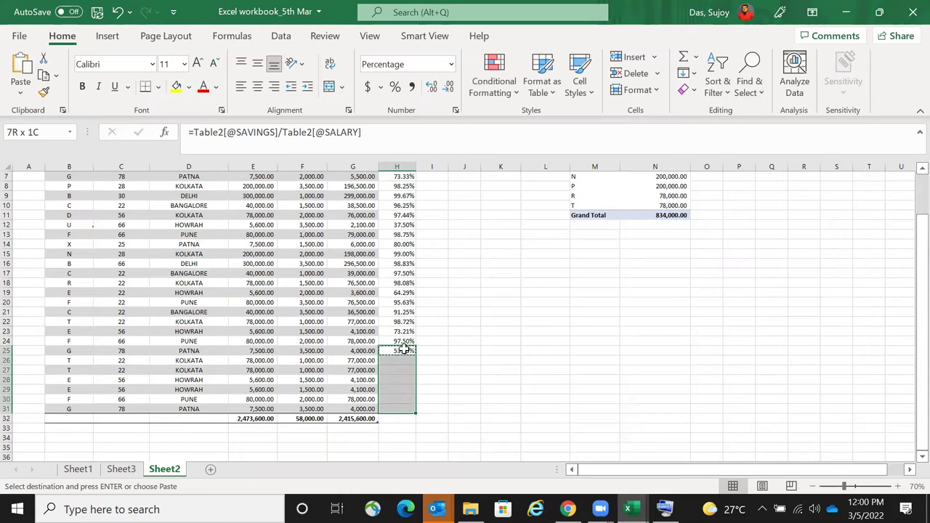
{"action": "key", "text": "ctrl+v"}
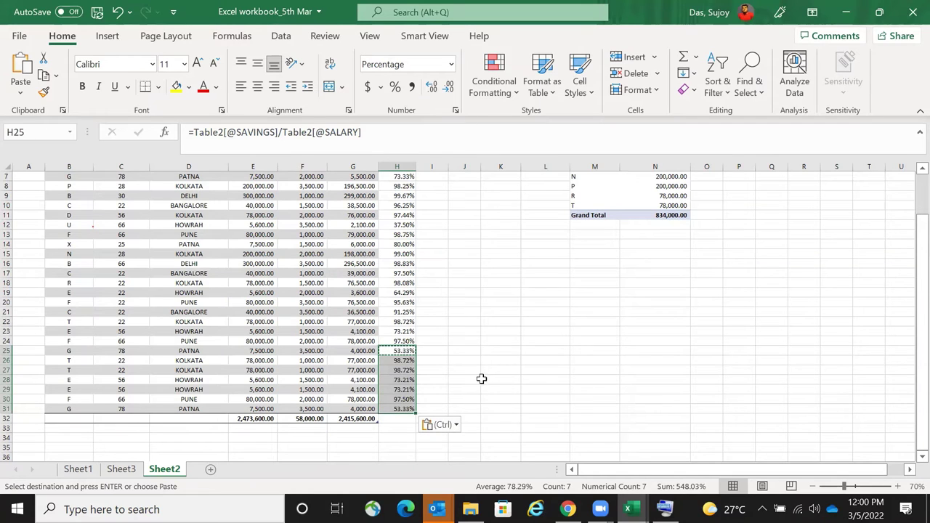
{"action": "key", "text": "Escape"}
{"action": "left_click", "coordinate": [501, 399]}
- Open the KOLKATA pivot's Change Data Source dropdown on PivotTable Analyze, then select pivot cell N5
{"action": "scroll", "coordinate": [617, 225], "scroll_direction": "up", "scroll_amount": 2}
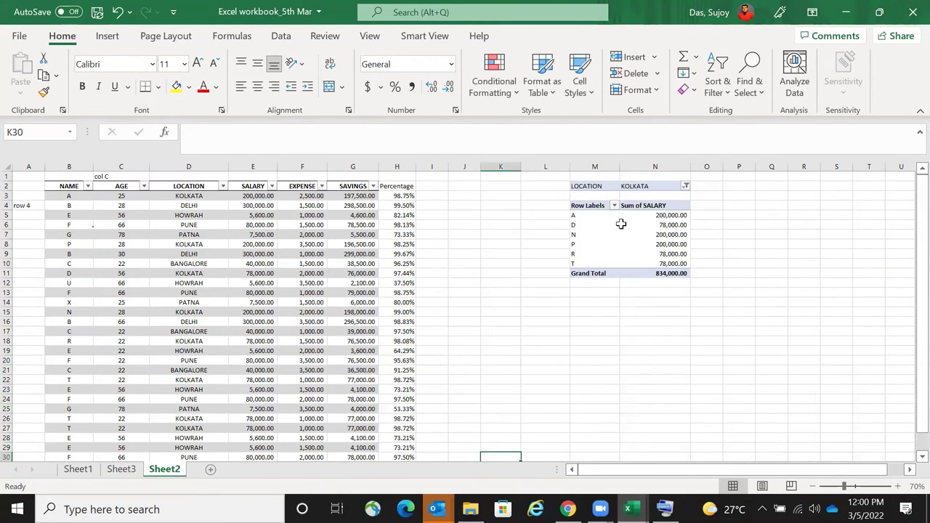
{"action": "left_click", "coordinate": [595, 207]}
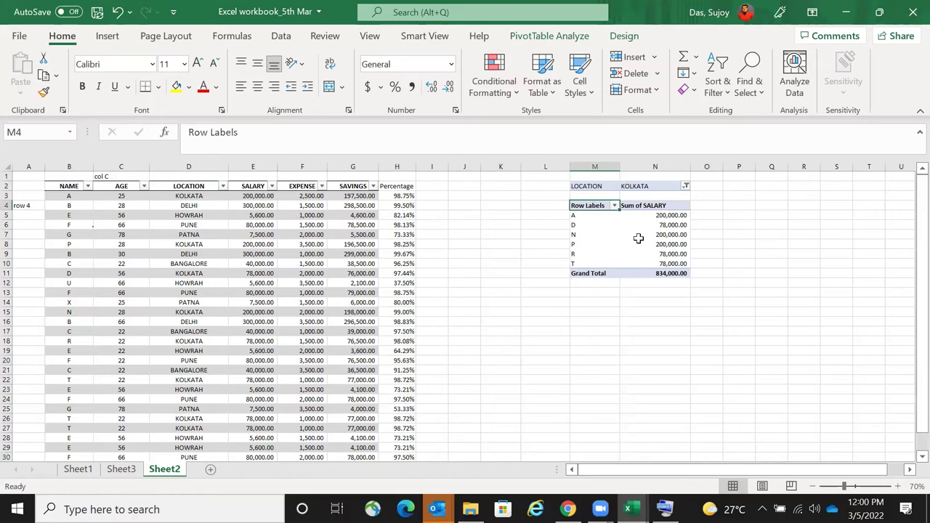
{"action": "scroll", "coordinate": [670, 229], "scroll_direction": "down", "scroll_amount": 3}
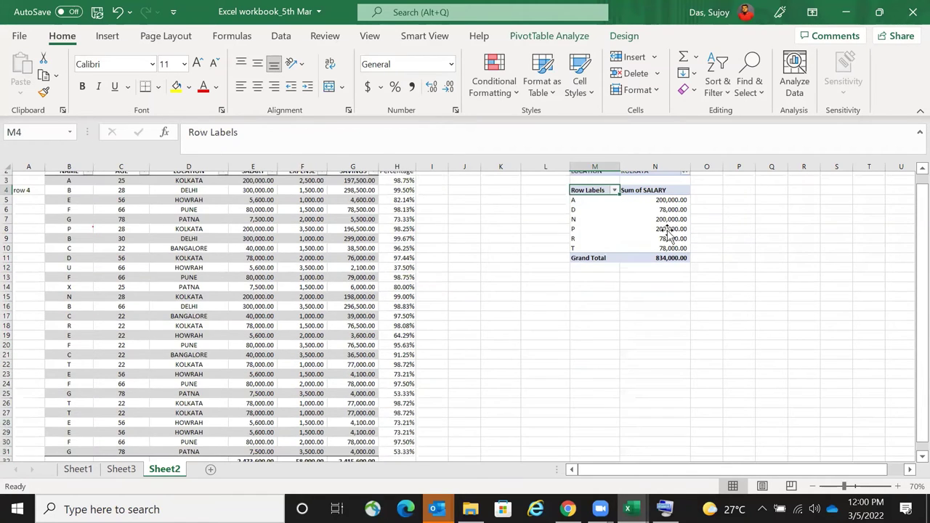
{"action": "scroll", "coordinate": [486, 141], "scroll_direction": "up", "scroll_amount": 3}
{"action": "key", "text": "Right"}
{"action": "key", "text": "Down"}
{"action": "key", "text": "Down"}
{"action": "key", "text": "Down"}
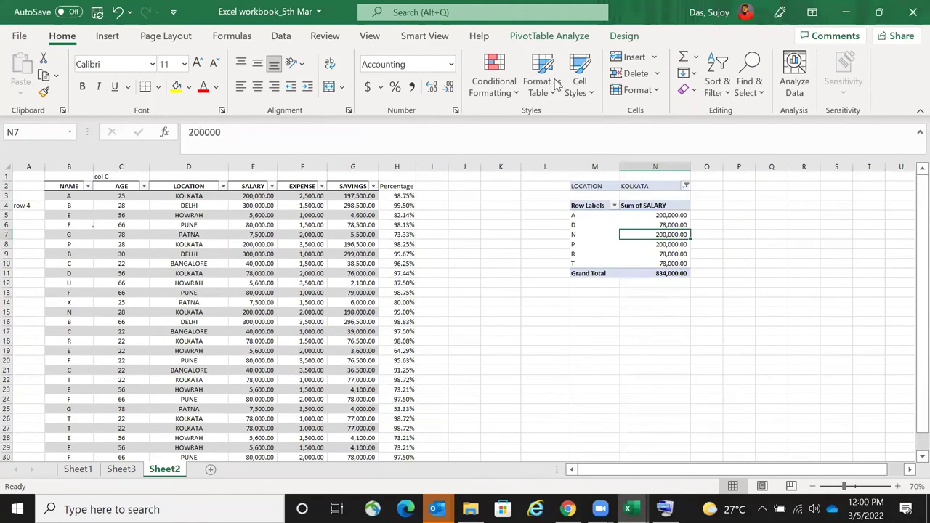
{"action": "left_click", "coordinate": [537, 39]}
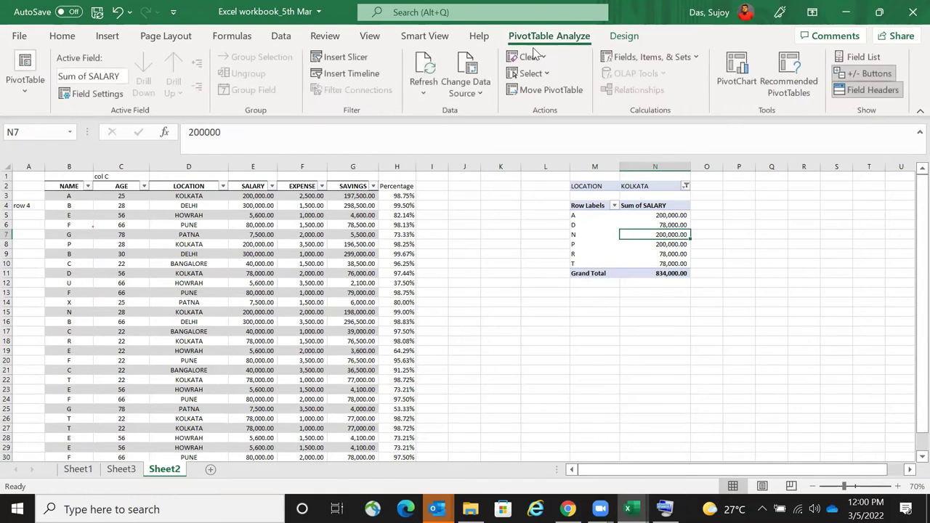
{"action": "left_click", "coordinate": [478, 95]}
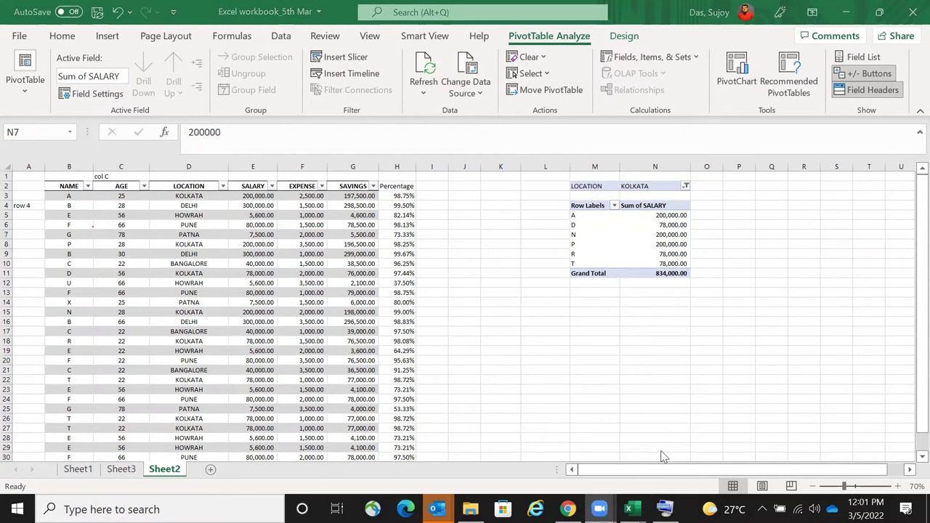
{"action": "left_click", "coordinate": [654, 218]}
{"action": "left_click", "coordinate": [834, 244]}
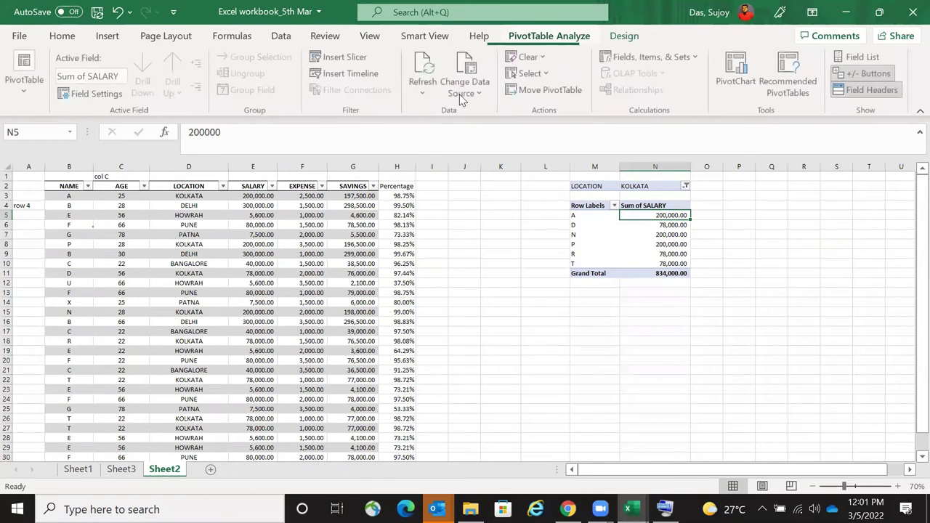
- Check the pivot's source in Change PivotTable Data Source, keeping Table2
{"action": "left_click", "coordinate": [472, 93]}
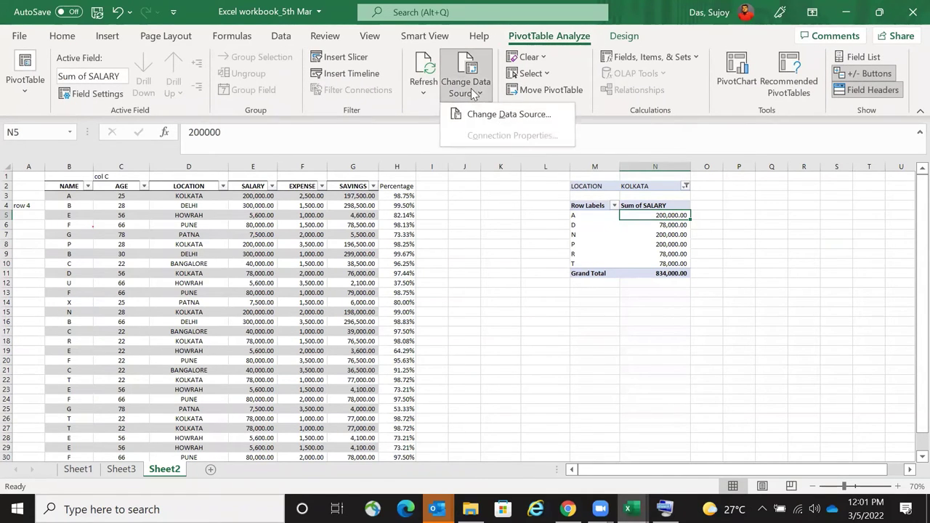
{"action": "left_click", "coordinate": [501, 116]}
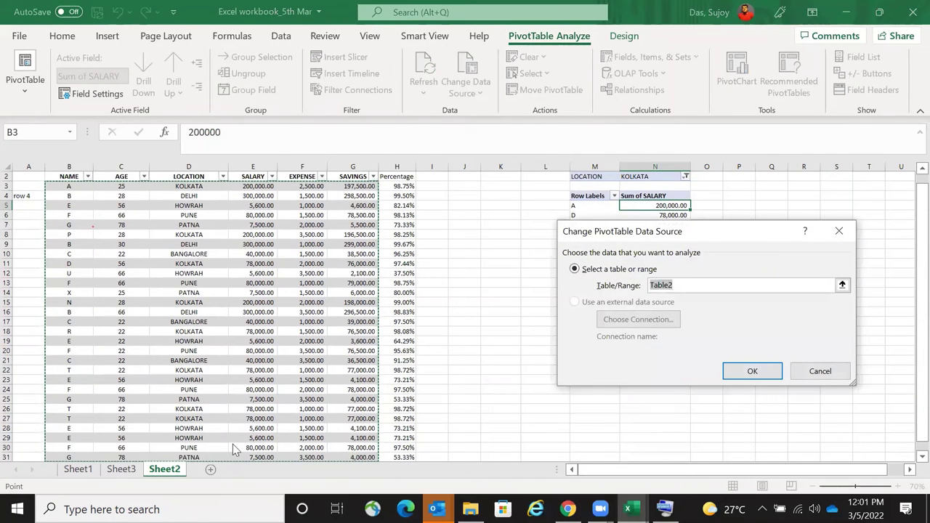
{"action": "scroll", "coordinate": [267, 443], "scroll_direction": "down", "scroll_amount": 5}
{"action": "scroll", "coordinate": [267, 443], "scroll_direction": "up", "scroll_amount": 6}
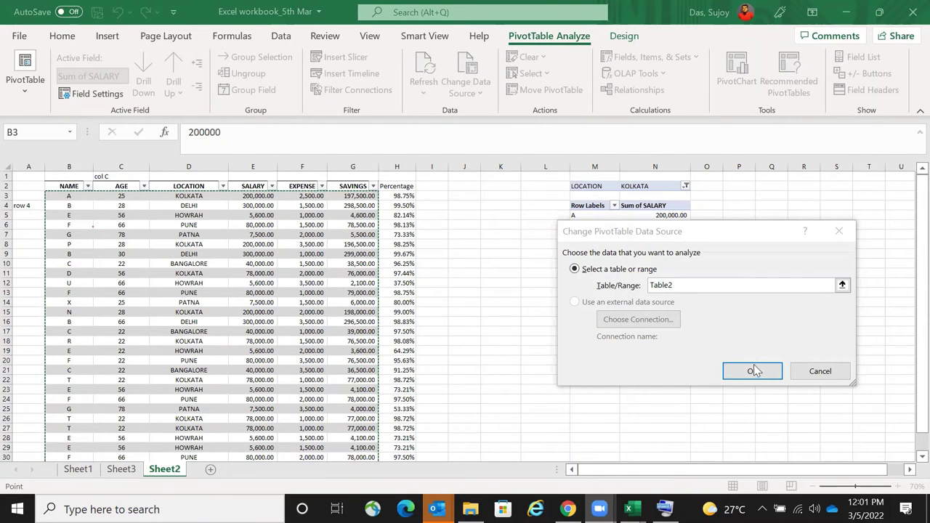
{"action": "left_click", "coordinate": [803, 374]}
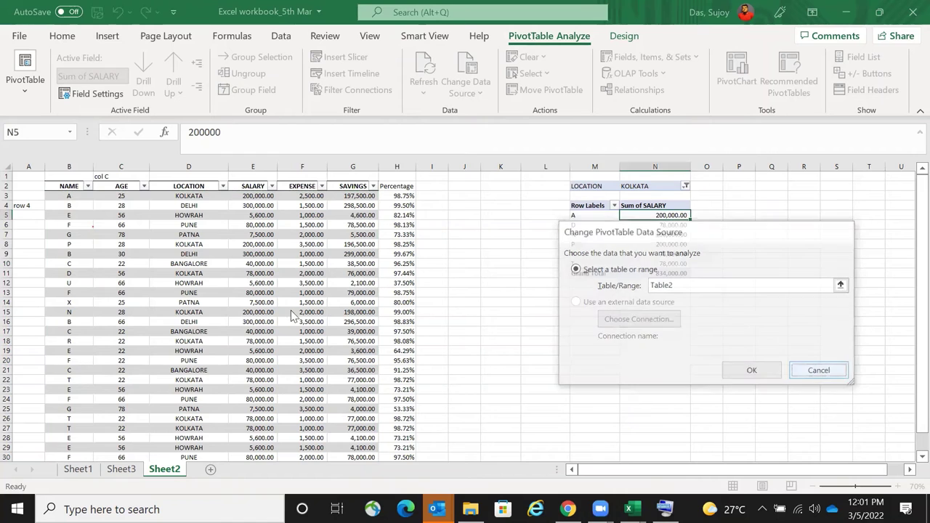
- Copy the data table B4:H32 and pick cell B45 as the destination
{"action": "scroll", "coordinate": [354, 427], "scroll_direction": "down", "scroll_amount": 3}
{"action": "scroll", "coordinate": [327, 418], "scroll_direction": "up", "scroll_amount": 2}
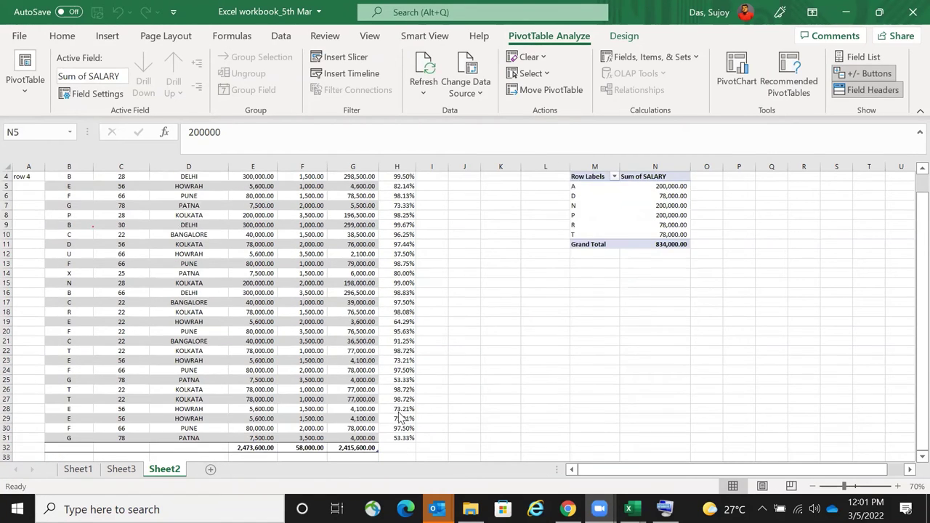
{"action": "scroll", "coordinate": [255, 403], "scroll_direction": "down", "scroll_amount": 1}
{"action": "scroll", "coordinate": [160, 385], "scroll_direction": "down", "scroll_amount": 1}
{"action": "left_click_drag", "start_coordinate": [397, 419], "coordinate": [13, 179]}
{"action": "scroll", "coordinate": [577, 346], "scroll_direction": "up", "scroll_amount": 1}
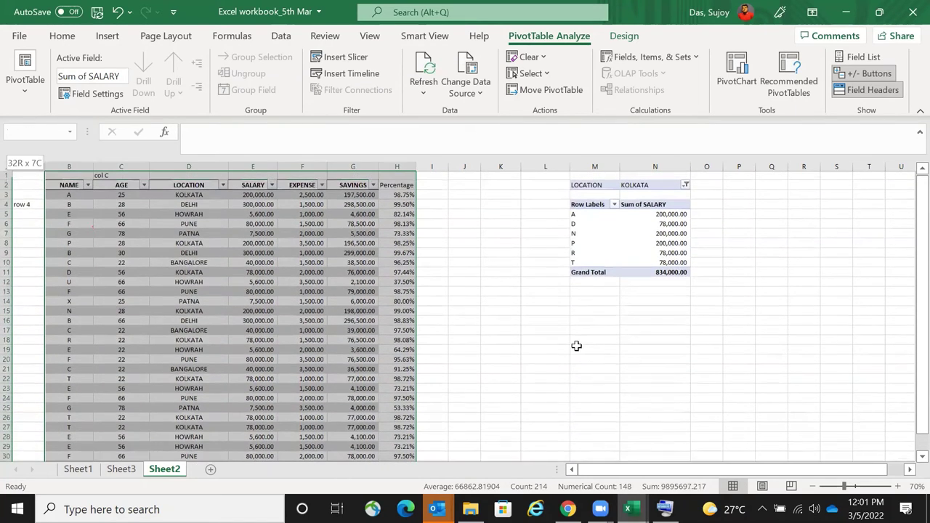
{"action": "left_click_drag", "start_coordinate": [172, 359], "coordinate": [69, 312]}
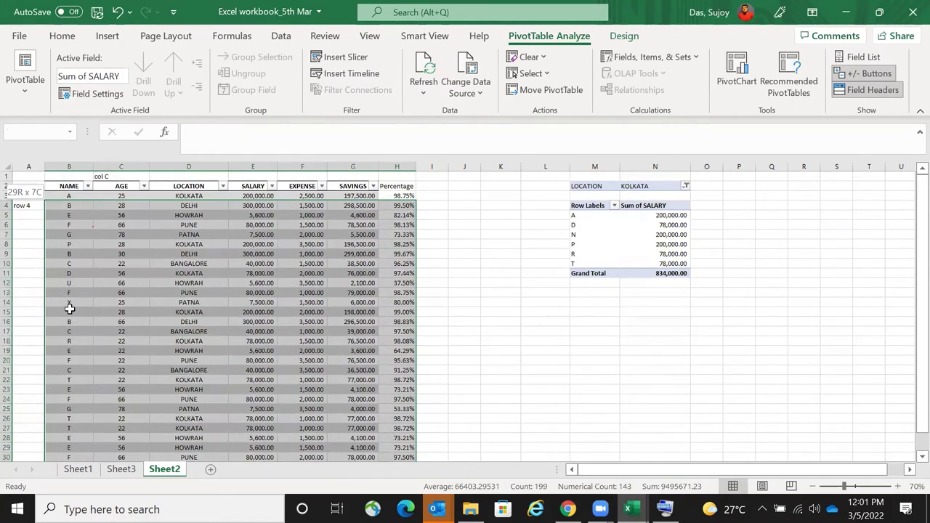
{"action": "key", "text": "ctrl+c"}
{"action": "scroll", "coordinate": [69, 309], "scroll_direction": "down", "scroll_amount": 10}
{"action": "left_click", "coordinate": [69, 309]}
- Paste the copied table at B45 as values only and centre its contents
{"action": "key", "text": "alt"}
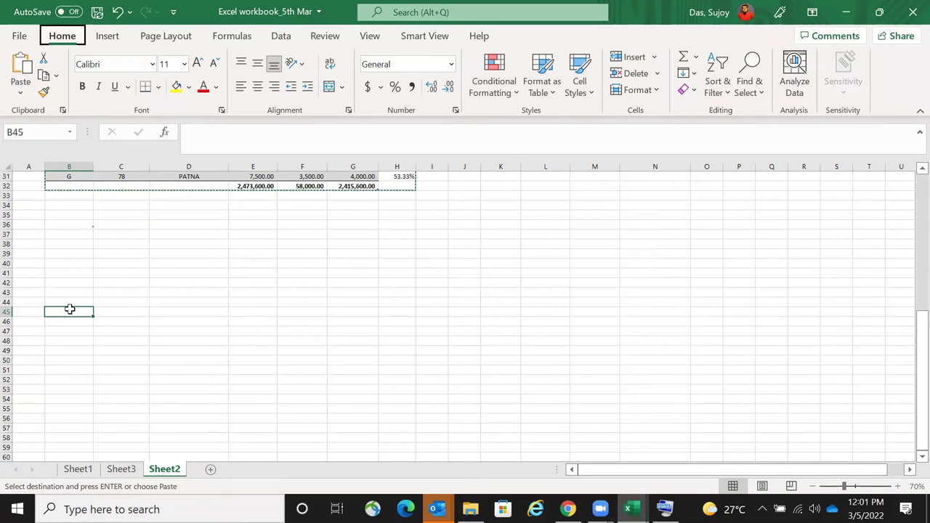
{"action": "key", "text": "e"}
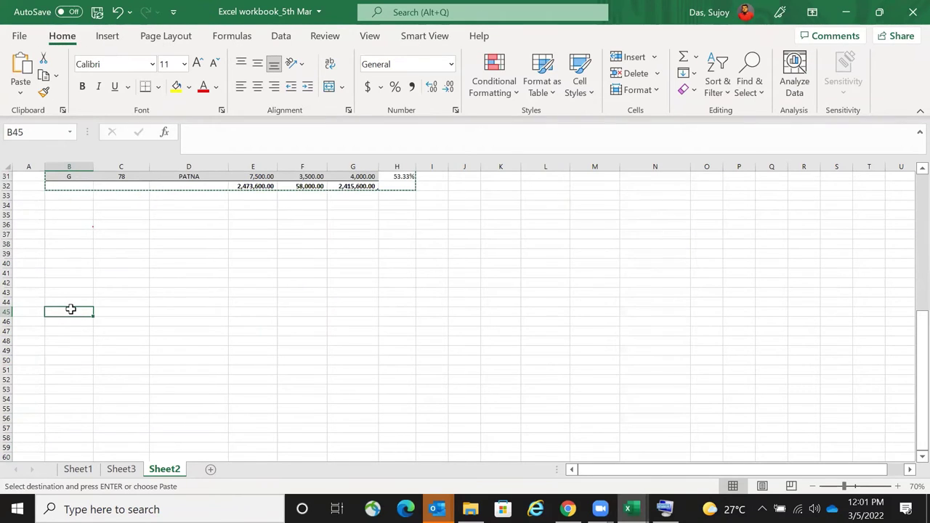
{"action": "key", "text": "s"}
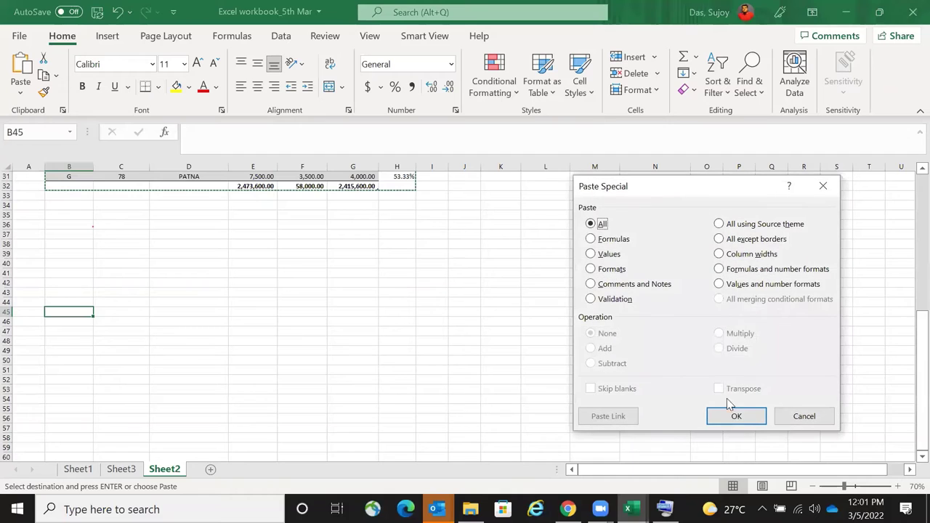
{"action": "key", "text": "v"}
{"action": "left_click", "coordinate": [743, 416]}
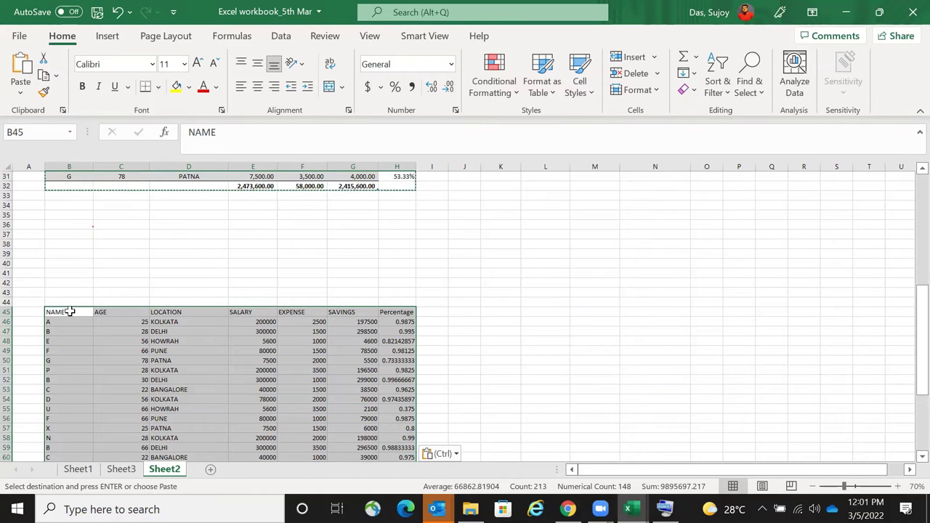
{"action": "right_click", "coordinate": [73, 312]}
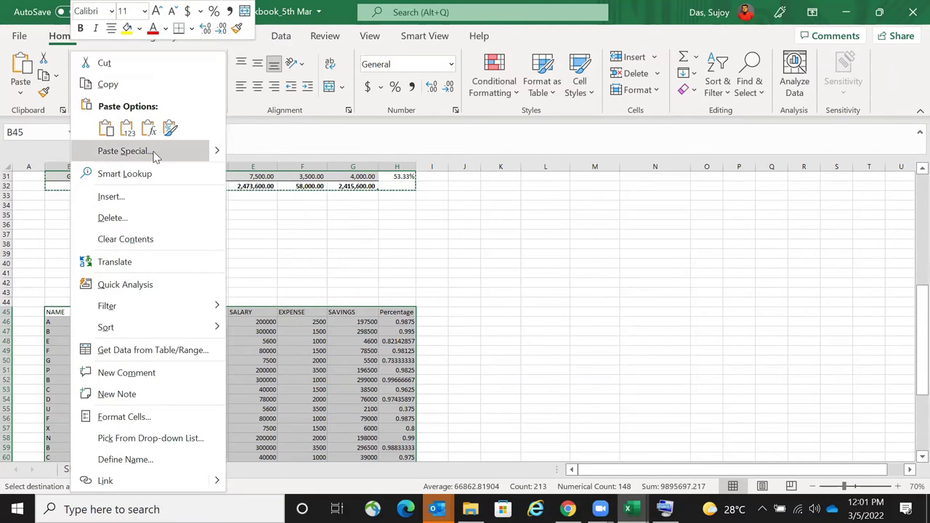
{"action": "left_click", "coordinate": [124, 152]}
{"action": "left_click", "coordinate": [54, 93]}
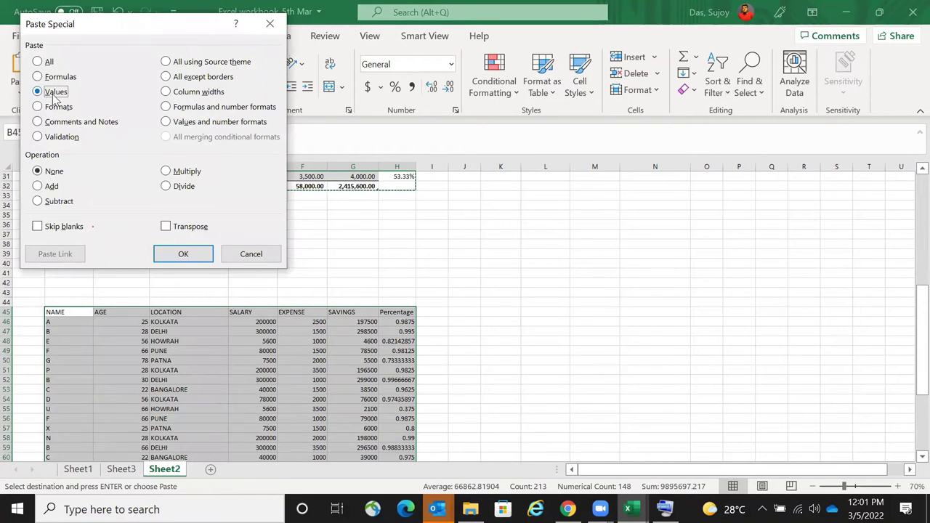
{"action": "left_click", "coordinate": [188, 255]}
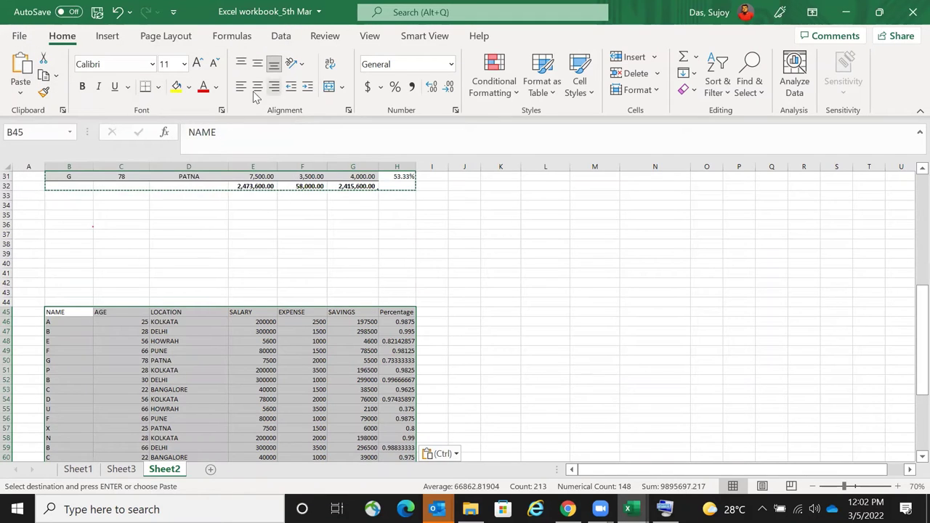
{"action": "left_click", "coordinate": [257, 88]}
- Format the pasted Percentage column H46:H74 as percentages
{"action": "left_click", "coordinate": [397, 324]}
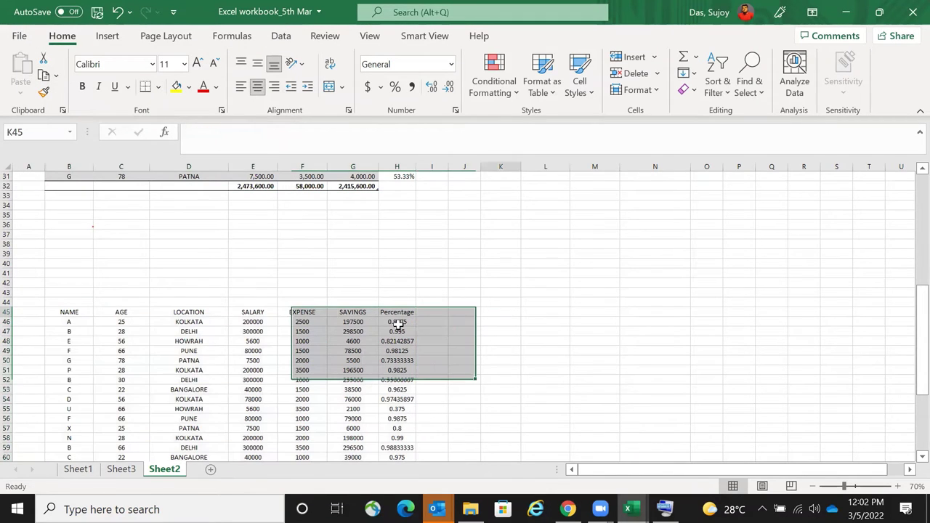
{"action": "key", "text": "ctrl+shift+Down"}
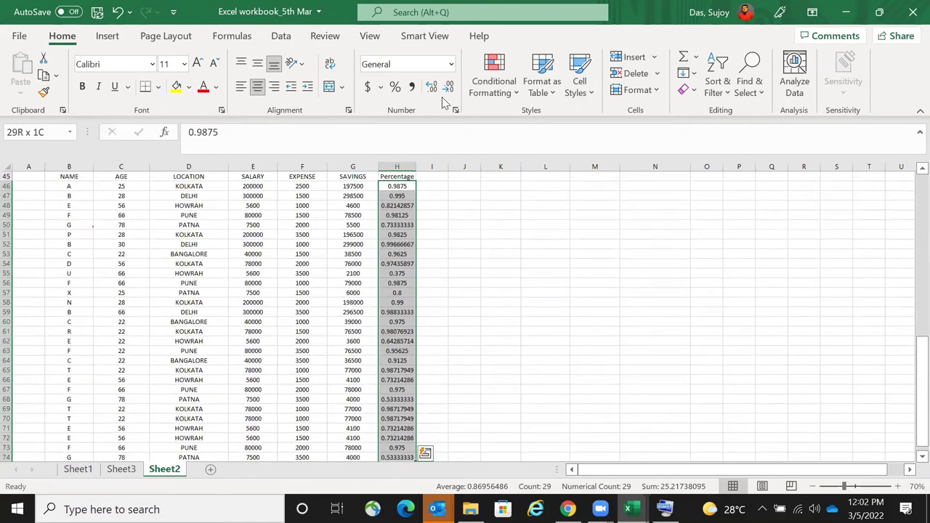
{"action": "key", "text": "ctrl+shift+5"}
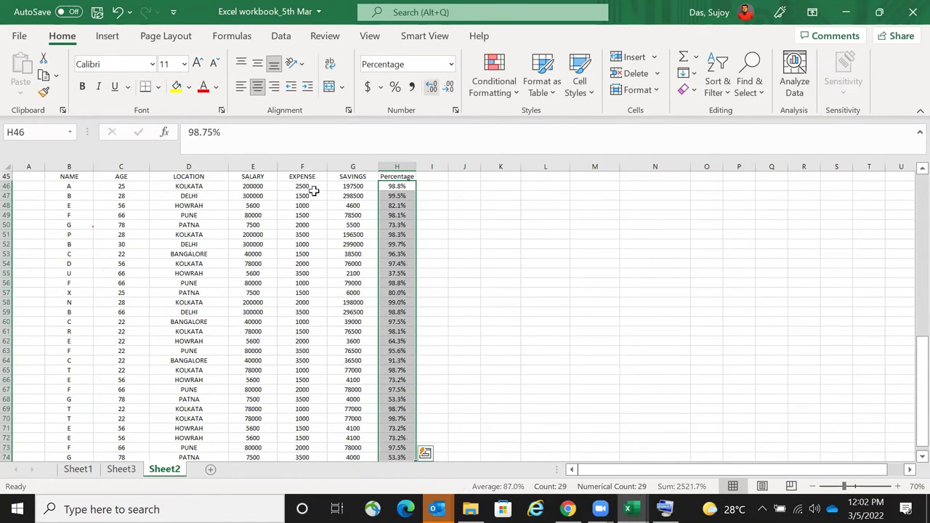
{"action": "key", "text": "Left"}
{"action": "key", "text": "Left"}
- Give SALARY, EXPENSE and SAVINGS (E46:G75) Comma Style with one decimal place
{"action": "key", "text": "Down"}
{"action": "key", "text": "Left"}
{"action": "key", "text": "Up"}
{"action": "key", "text": "ctrl+shift+Down"}
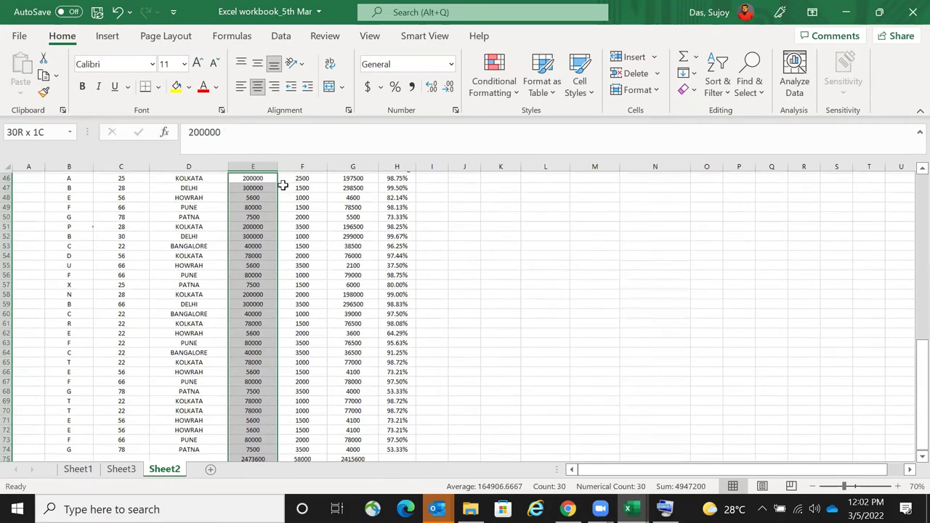
{"action": "key", "text": "shift+Right"}
{"action": "key", "text": "shift+Right"}
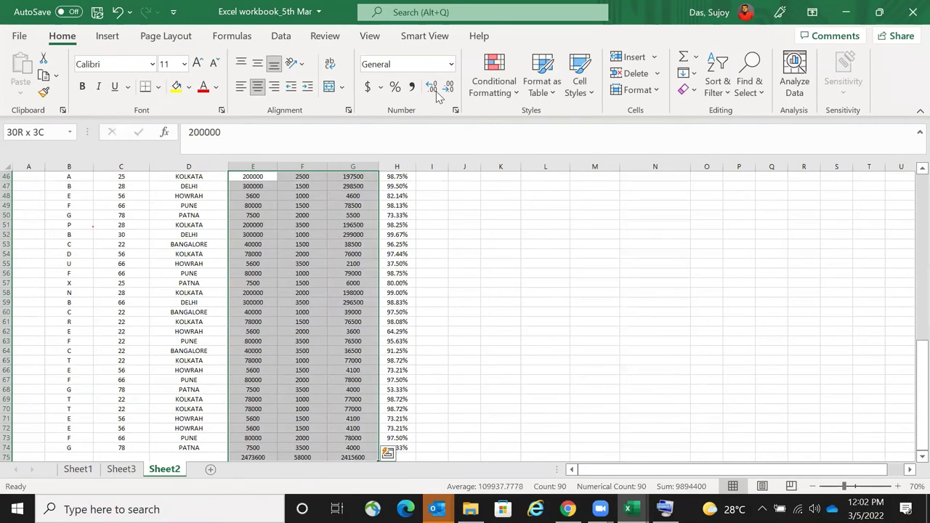
{"action": "left_click", "coordinate": [411, 86]}
{"action": "left_click", "coordinate": [431, 86]}
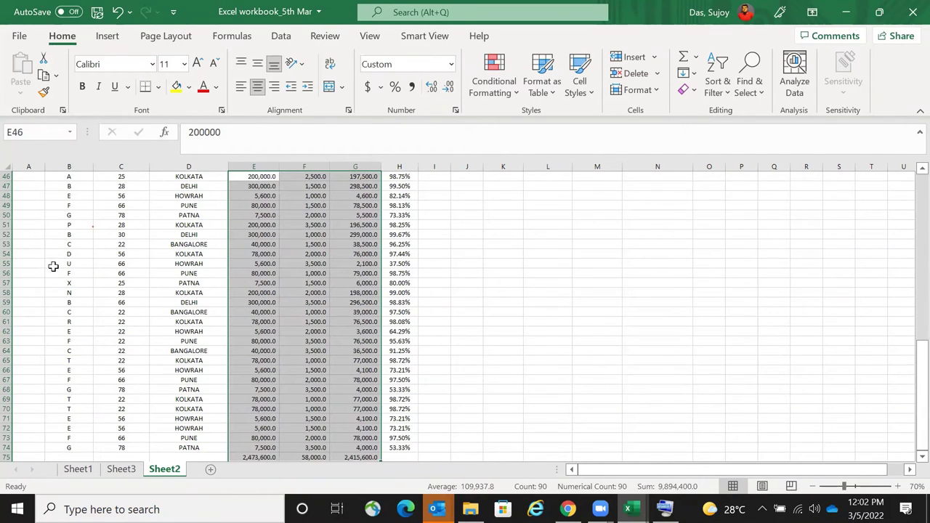
{"action": "scroll", "coordinate": [486, 282], "scroll_direction": "up", "scroll_amount": 4}
{"action": "key", "text": "ctrl+Up"}
{"action": "key", "text": "ctrl+Left"}
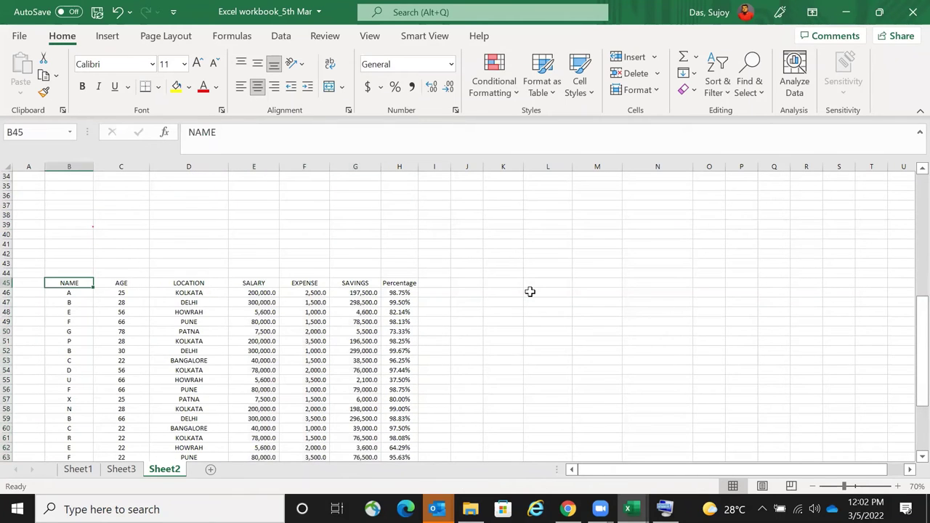
{"action": "scroll", "coordinate": [556, 197], "scroll_direction": "down", "scroll_amount": 2}
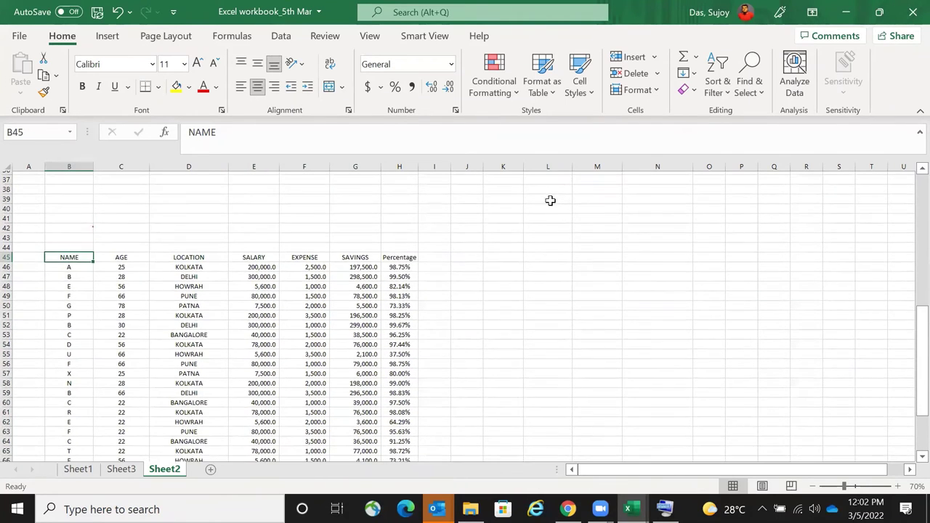
{"action": "scroll", "coordinate": [92, 41], "scroll_direction": "down", "scroll_amount": 1}
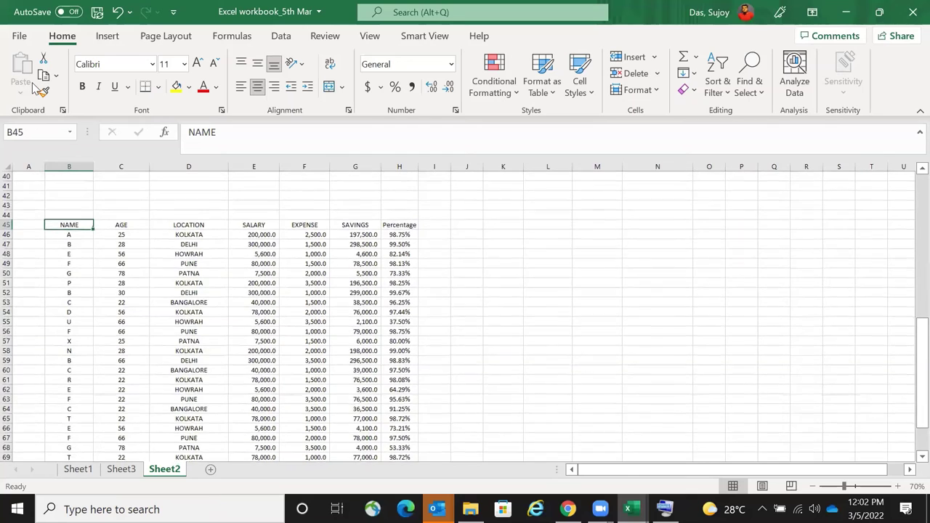
- Create a pivot table at L45 from the source range B45:H67
{"action": "key", "text": "ctrl+Right"}
{"action": "key", "text": "Right"}
{"action": "key", "text": "Right"}
{"action": "key", "text": "Right"}
{"action": "key", "text": "Right"}
{"action": "key", "text": "alt+n"}
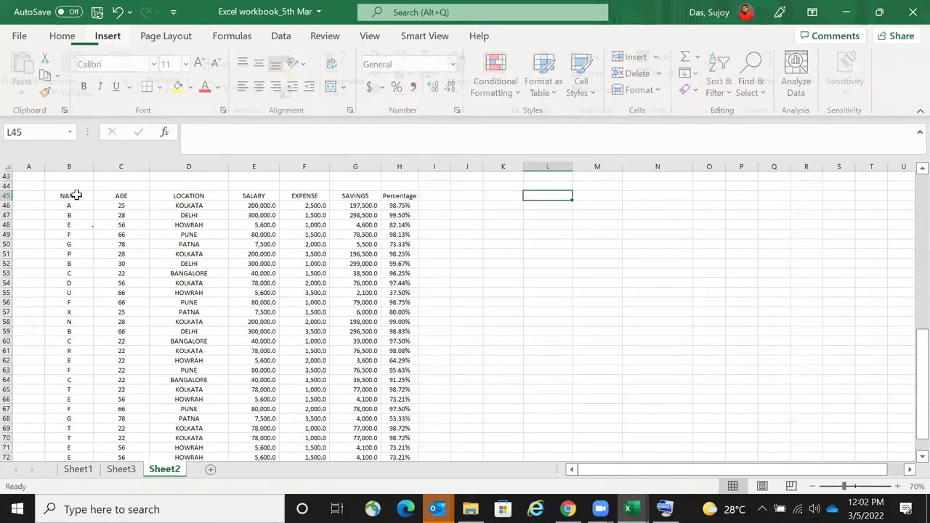
{"action": "key", "text": "v"}
{"action": "key", "text": "t"}
{"action": "left_click", "coordinate": [75, 194]}
{"action": "key", "text": "ctrl+shift+Down"}
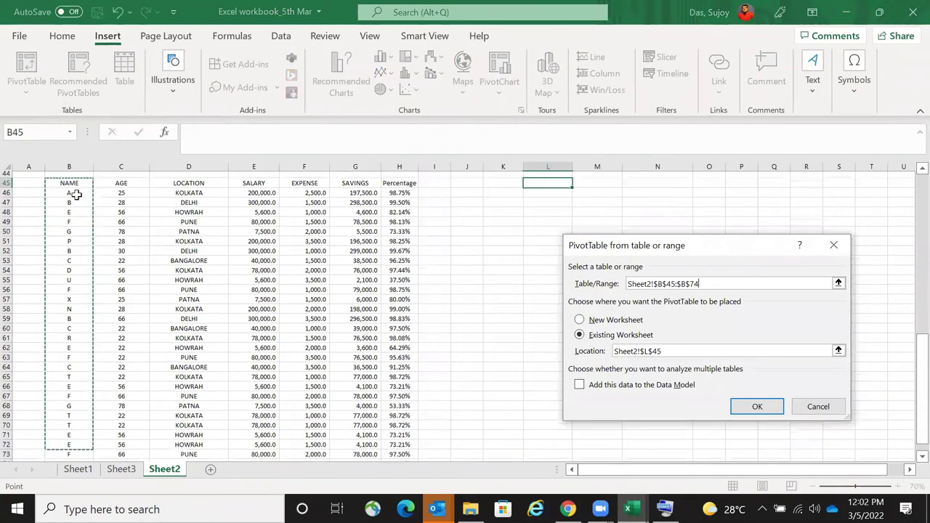
{"action": "key", "text": "shift+Right"}
{"action": "key", "text": "shift+Right"}
{"action": "key", "text": "shift+Right"}
{"action": "key", "text": "shift+Right"}
{"action": "key", "text": "shift+Right"}
{"action": "key", "text": "shift+Right"}
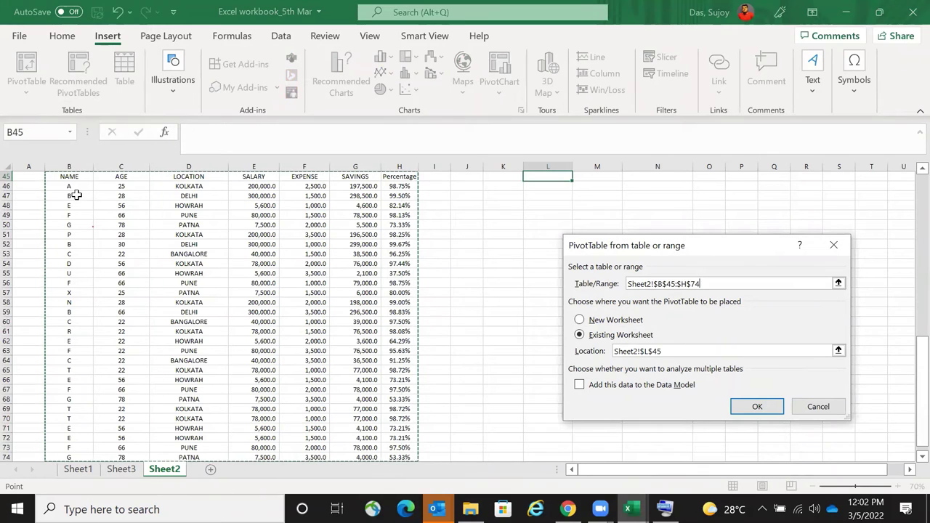
{"action": "key", "text": "shift+Up"}
{"action": "key", "text": "shift+Up"}
{"action": "key", "text": "shift+Up"}
{"action": "key", "text": "shift+Up"}
{"action": "key", "text": "shift+Up"}
{"action": "key", "text": "shift+Up"}
{"action": "key", "text": "shift+Up"}
{"action": "key", "text": "shift+Up"}
{"action": "key", "text": "shift+Up"}
{"action": "key", "text": "shift+Up"}
{"action": "key", "text": "shift+Down"}
{"action": "key", "text": "shift+Down"}
{"action": "key", "text": "shift+Down"}
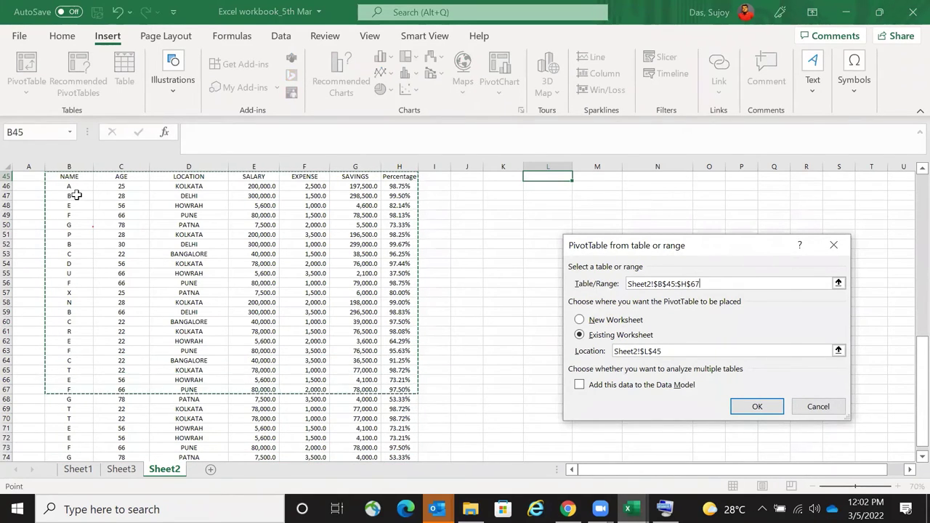
{"action": "key", "text": "Return"}
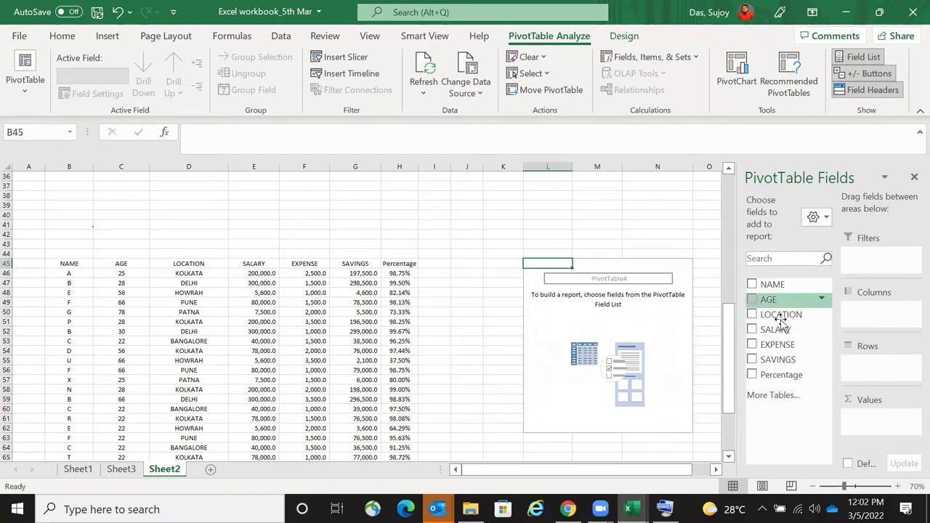
- Put LOCATION in Rows and SALARY in Values, with Comma Style on the totals
{"action": "left_click_drag", "start_coordinate": [781, 314], "coordinate": [865, 371]}
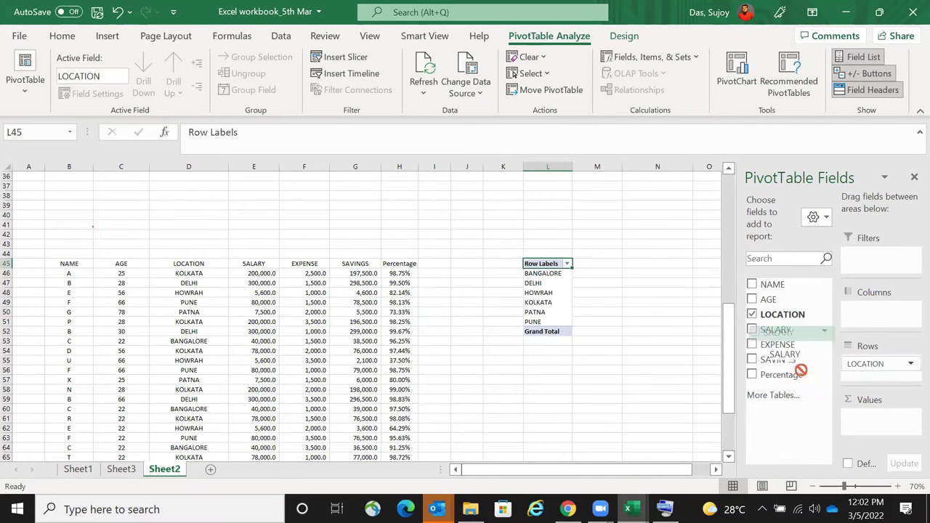
{"action": "left_click_drag", "start_coordinate": [775, 329], "coordinate": [874, 416]}
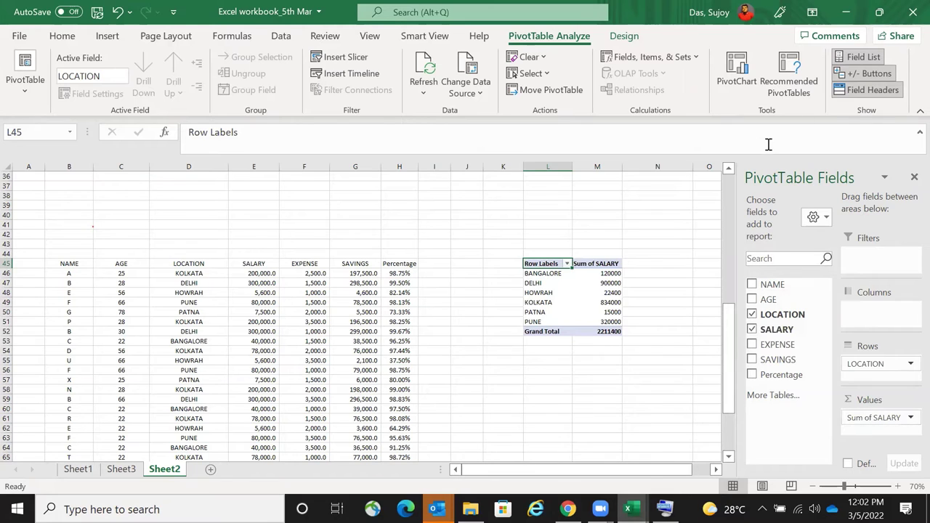
{"action": "left_click_drag", "start_coordinate": [602, 273], "coordinate": [600, 342]}
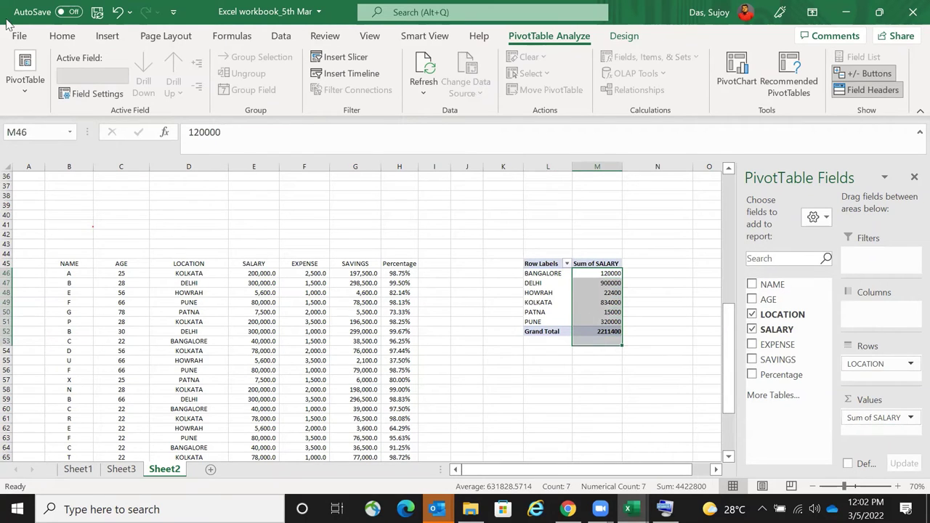
{"action": "left_click", "coordinate": [53, 38]}
{"action": "left_click", "coordinate": [412, 88]}
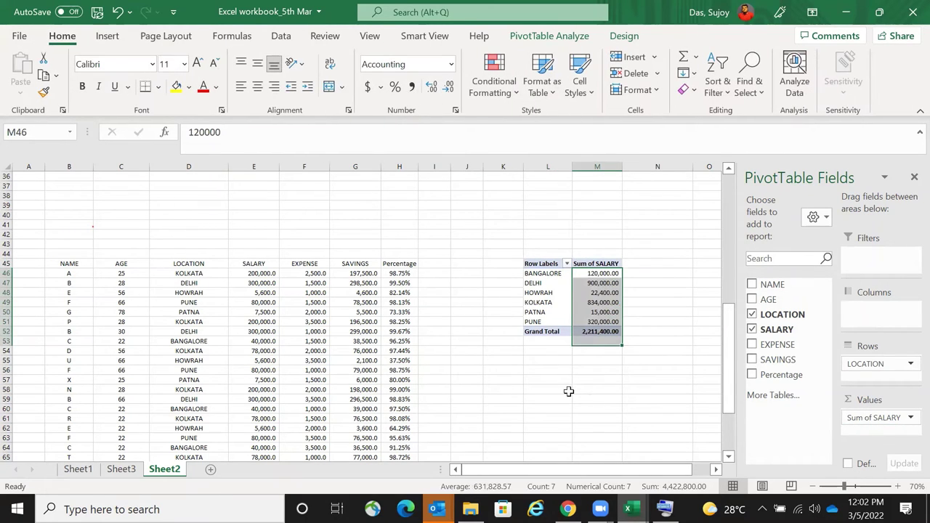
{"action": "left_click", "coordinate": [551, 379]}
{"action": "scroll", "coordinate": [434, 331], "scroll_direction": "down", "scroll_amount": 2}
{"action": "left_click", "coordinate": [303, 215]}
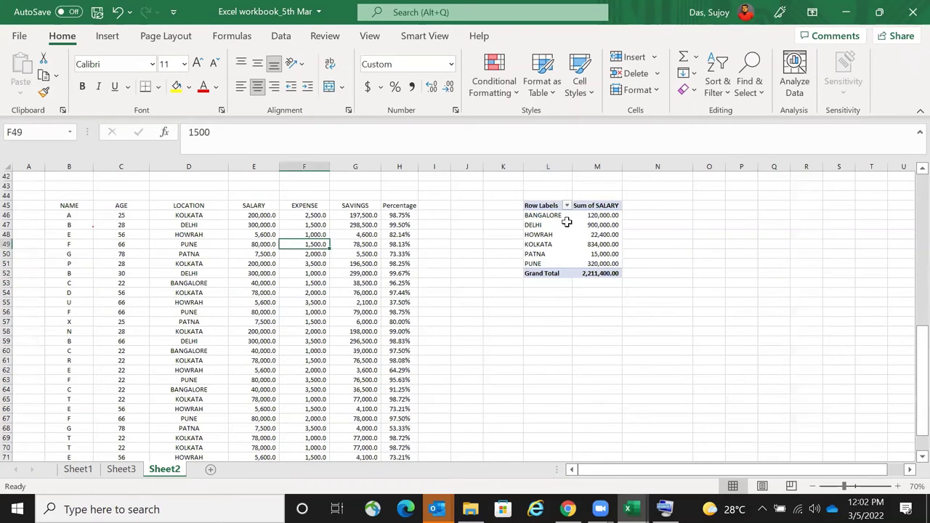
{"action": "left_click", "coordinate": [551, 225]}
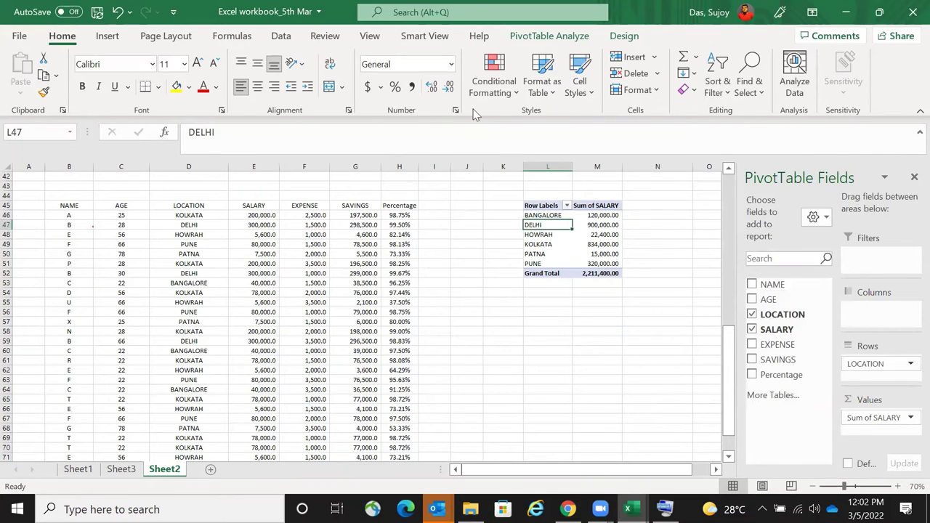
- Open the Change PivotTable Data Source dialog for the L45 location pivot
{"action": "left_click", "coordinate": [550, 38]}
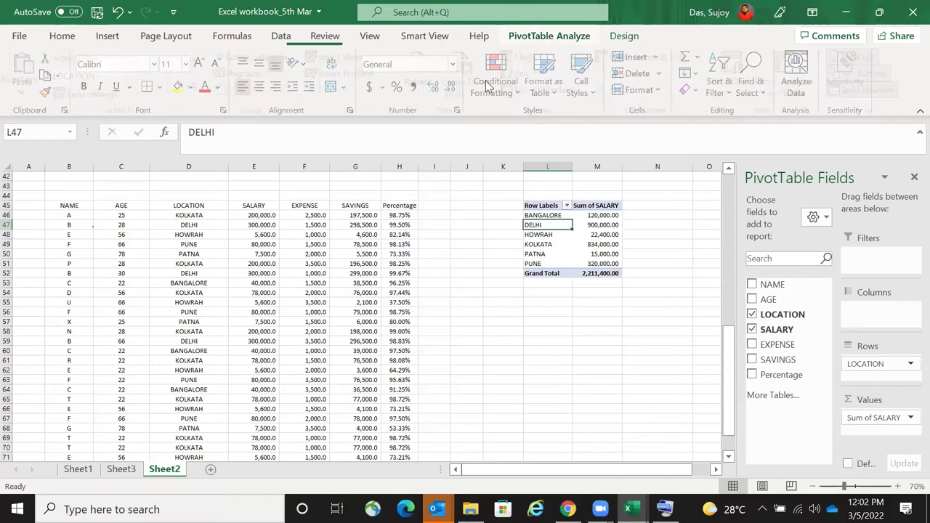
{"action": "left_click", "coordinate": [469, 91]}
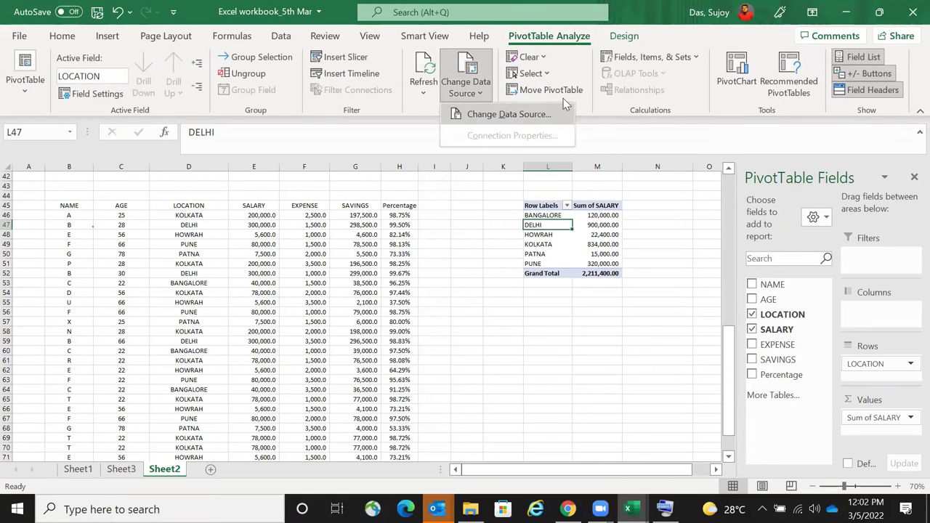
{"action": "left_click", "coordinate": [552, 114]}
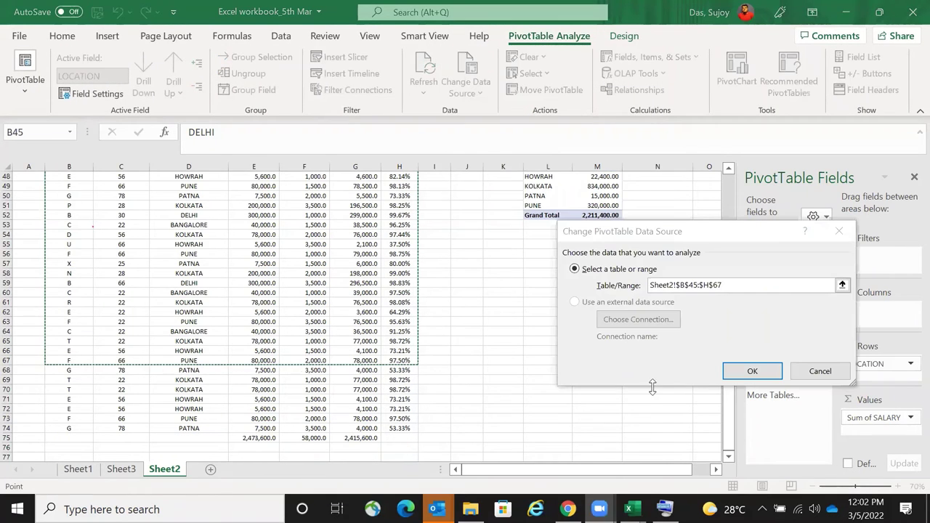
{"action": "scroll", "coordinate": [632, 345], "scroll_direction": "up", "scroll_amount": 1}
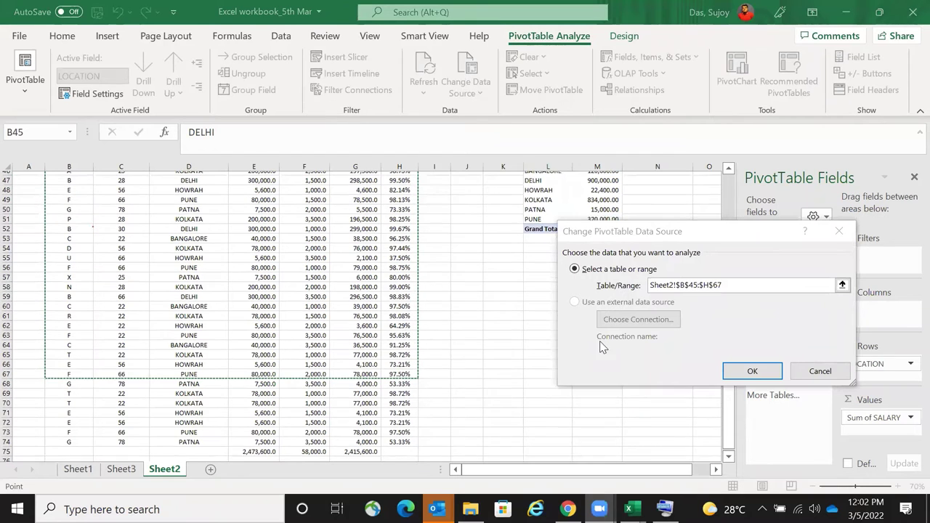
{"action": "scroll", "coordinate": [645, 280], "scroll_direction": "up", "scroll_amount": 3}
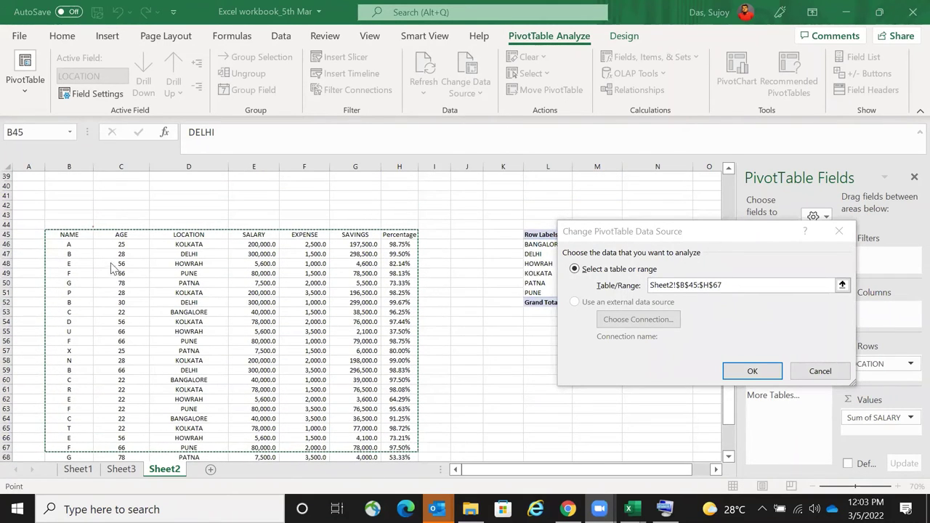
- Set the source range to Sheet2!$B$45:$H$77 and restore the On-Screen Keyboard
{"action": "left_click", "coordinate": [64, 234]}
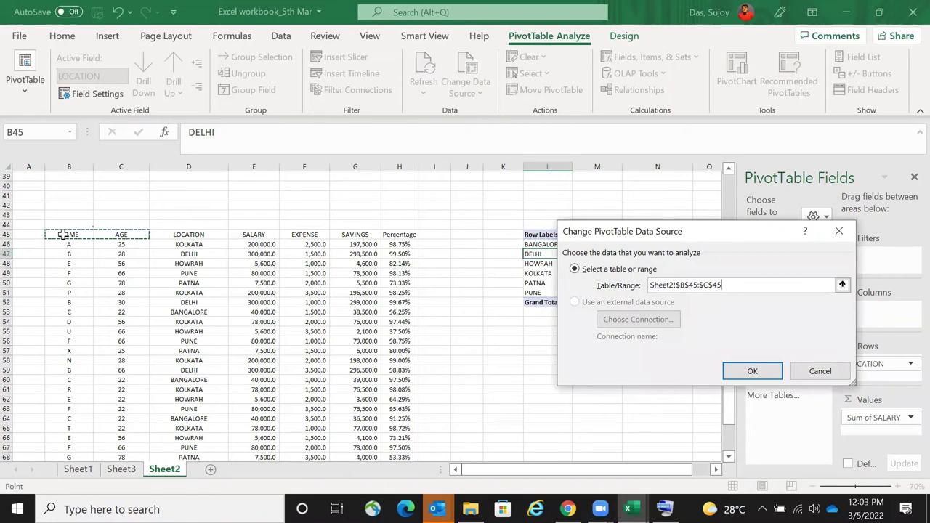
{"action": "key", "text": "shift+Right"}
{"action": "key", "text": "shift+Right"}
{"action": "key", "text": "shift+Right"}
{"action": "key", "text": "shift+Right"}
{"action": "key", "text": "shift+Right"}
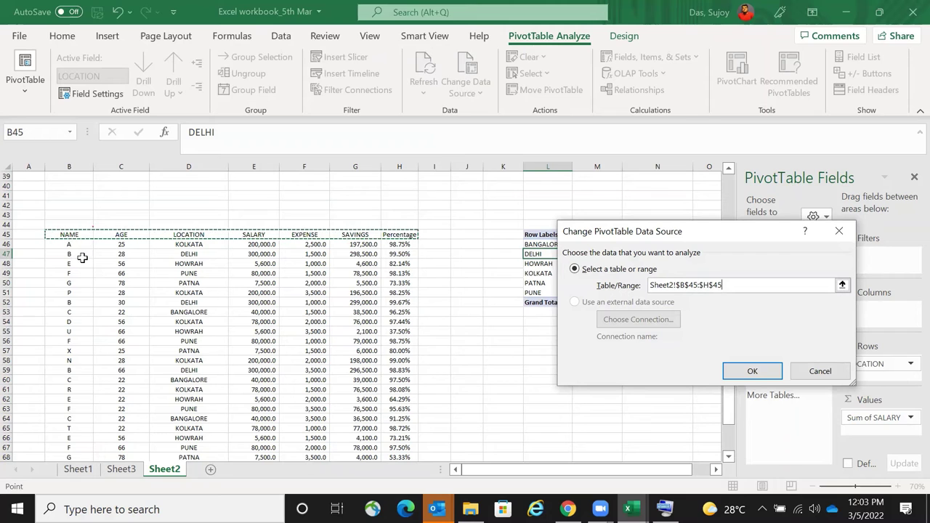
{"action": "key", "text": "shift+Down"}
{"action": "key", "text": "shift+Down"}
{"action": "key", "text": "shift+Down"}
{"action": "key", "text": "shift+Down"}
{"action": "key", "text": "shift+Down"}
{"action": "key", "text": "shift+Down"}
{"action": "key", "text": "shift+Down"}
{"action": "key", "text": "shift+Down"}
{"action": "key", "text": "shift+Down"}
{"action": "key", "text": "shift+Down"}
{"action": "key", "text": "shift+Down"}
{"action": "key", "text": "shift+Down"}
{"action": "key", "text": "shift+Down"}
{"action": "key", "text": "shift+Down"}
{"action": "key", "text": "shift+Down"}
{"action": "key", "text": "shift+Down"}
{"action": "key", "text": "shift+Down"}
{"action": "key", "text": "shift+Down"}
{"action": "key", "text": "shift+Down"}
{"action": "key", "text": "shift+Down"}
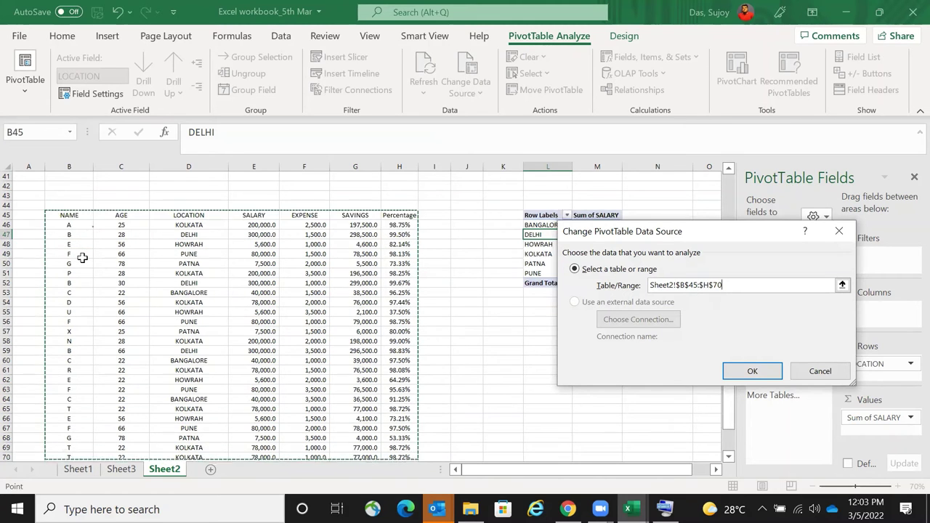
{"action": "key", "text": "shift+Down"}
{"action": "key", "text": "shift+Down"}
{"action": "key", "text": "shift+Down"}
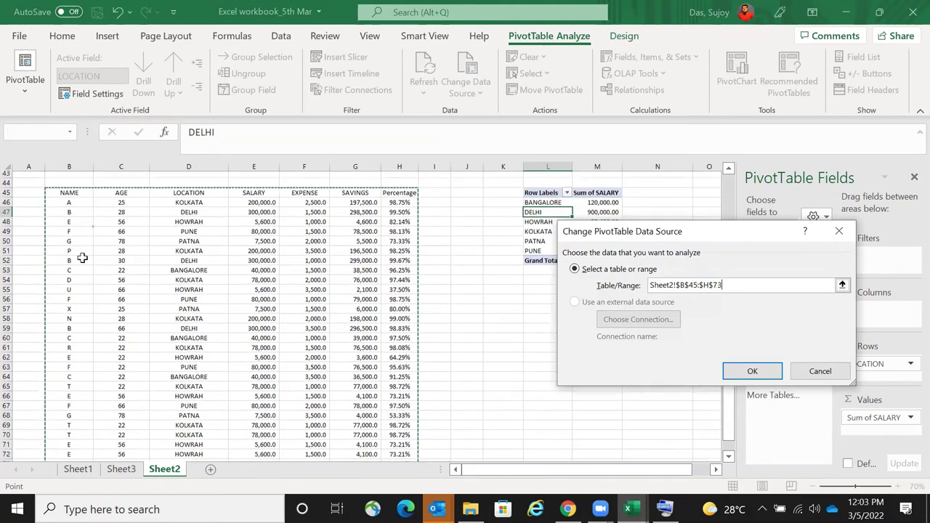
{"action": "key", "text": "shift+Down"}
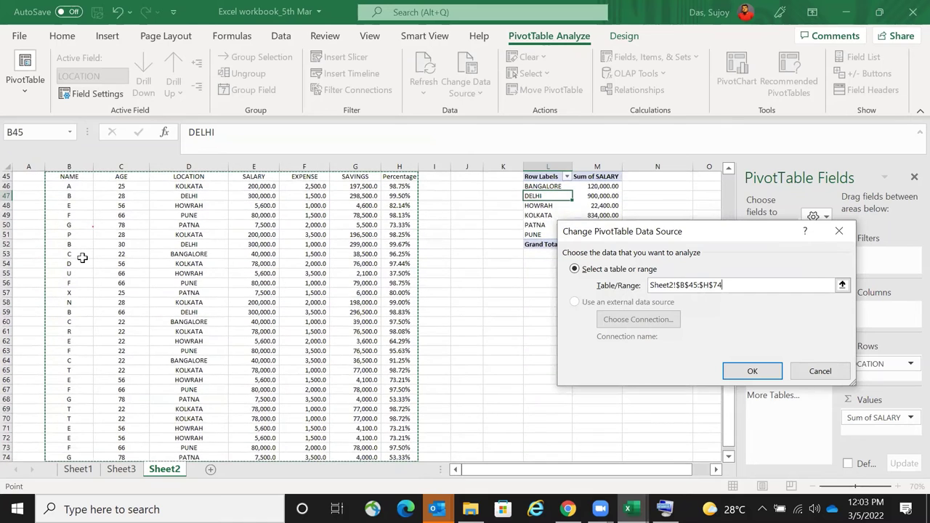
{"action": "key", "text": "shift+Down"}
{"action": "key", "text": "shift+Down"}
{"action": "key", "text": "shift+Down"}
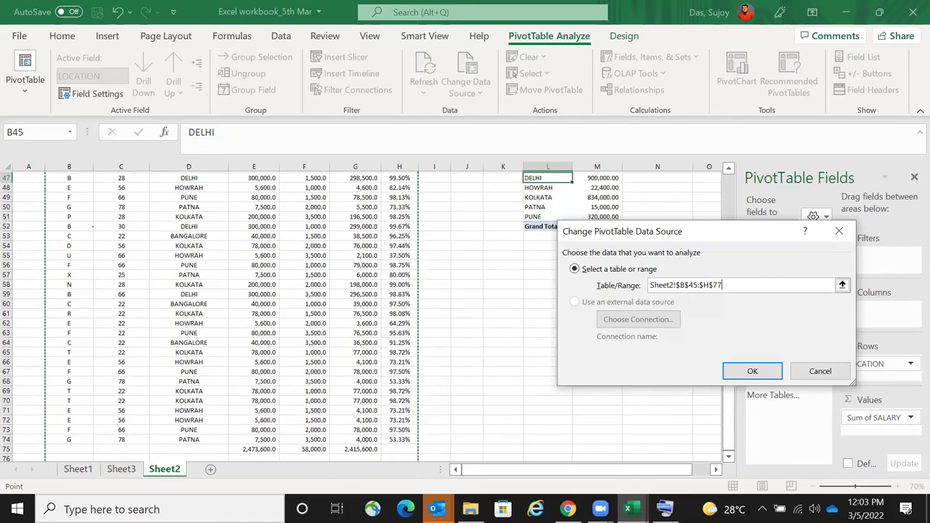
{"action": "left_click", "coordinate": [665, 509]}
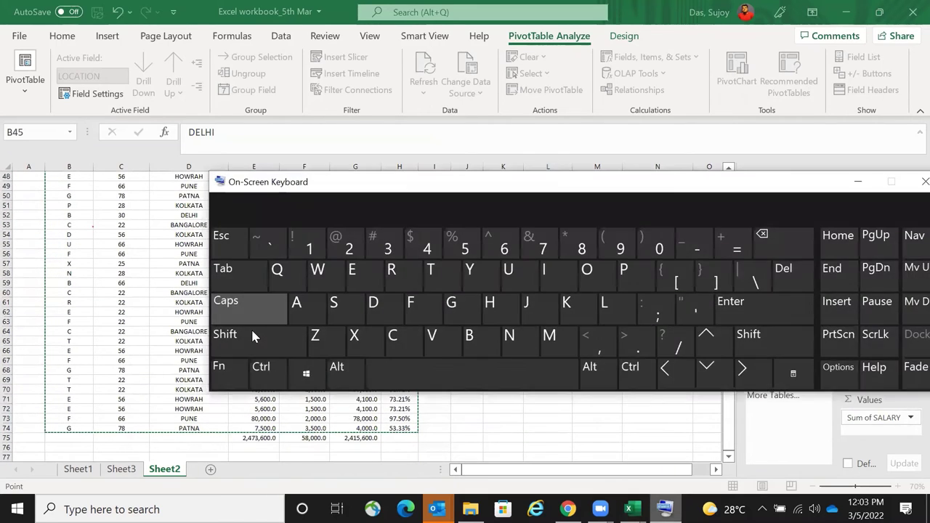
- Move the On-Screen Keyboard aside, then close it
{"action": "left_click", "coordinate": [707, 375]}
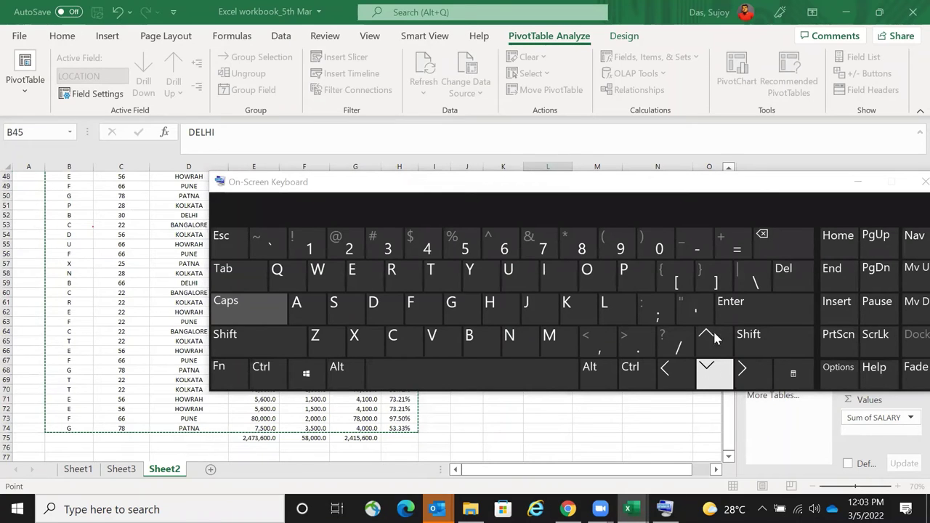
{"action": "left_click", "coordinate": [730, 194]}
{"action": "left_click_drag", "start_coordinate": [730, 194], "coordinate": [626, 179]}
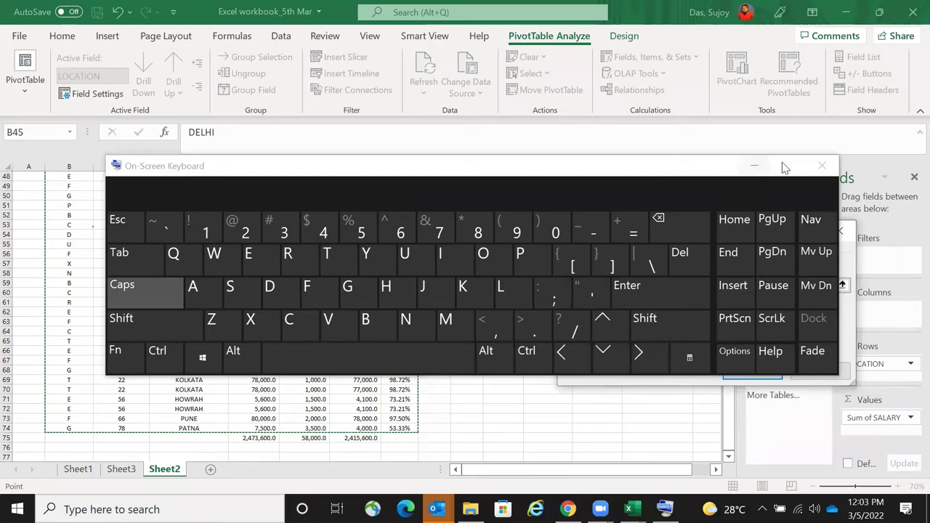
{"action": "left_click", "coordinate": [161, 324]}
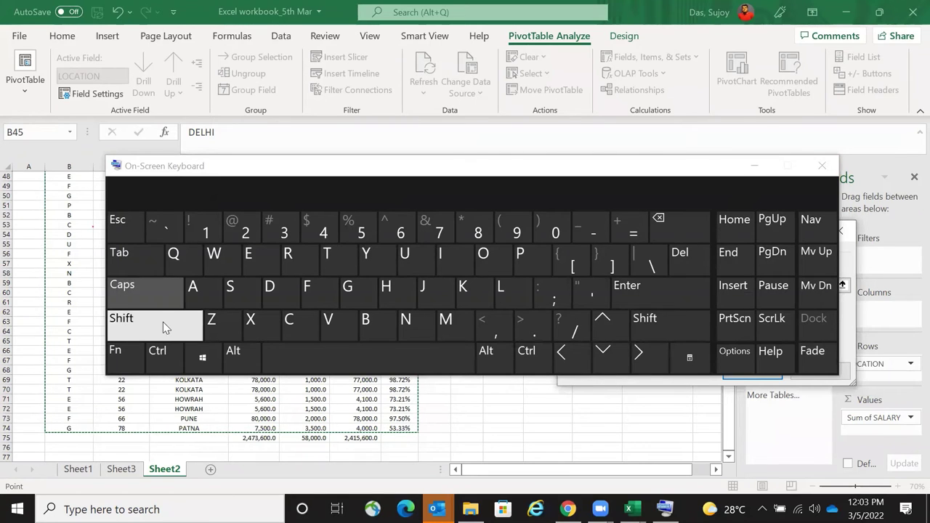
{"action": "left_click", "coordinate": [637, 354]}
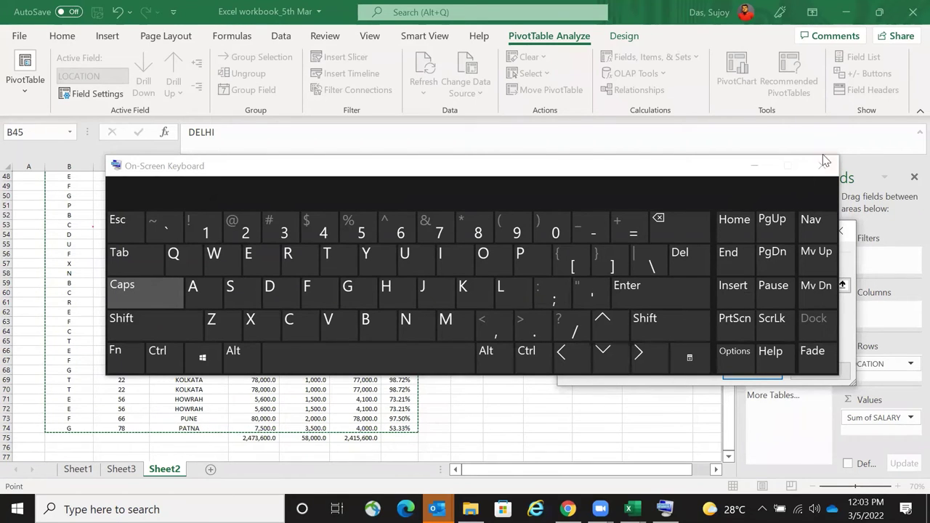
{"action": "left_click", "coordinate": [824, 166]}
- Replace the pivot source with Sheet2!$B$45:$H$74 and select the Sum of SALARY values
{"action": "scroll", "coordinate": [218, 385], "scroll_direction": "up", "scroll_amount": 9}
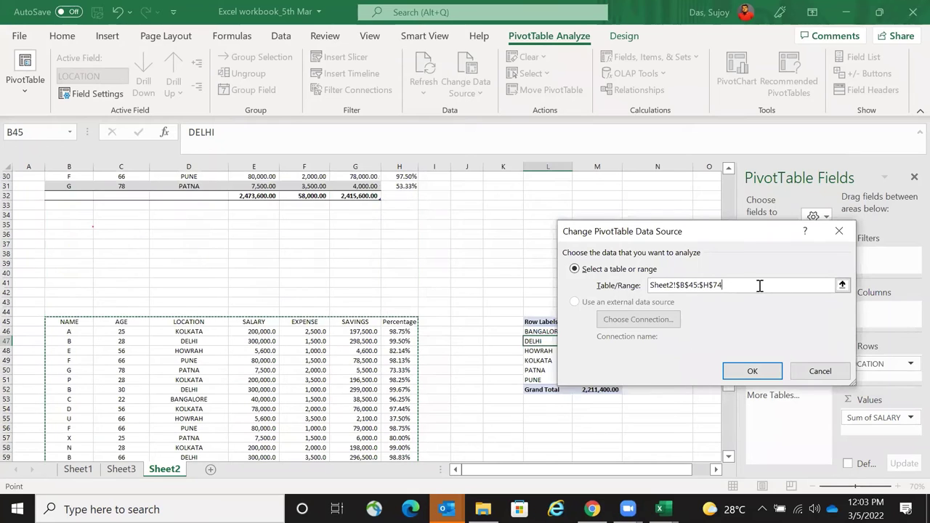
{"action": "left_click", "coordinate": [651, 286]}
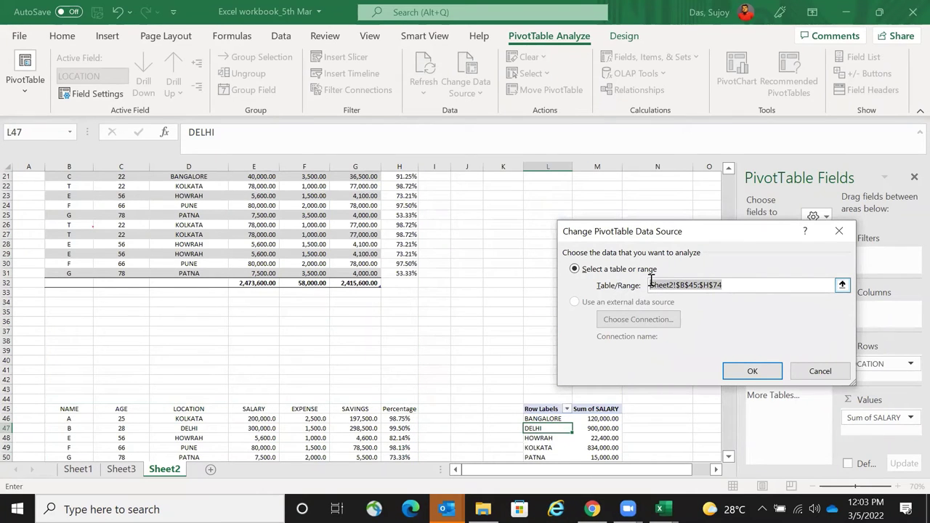
{"action": "key", "text": "BackSpace"}
{"action": "scroll", "coordinate": [639, 352], "scroll_direction": "down", "scroll_amount": 4}
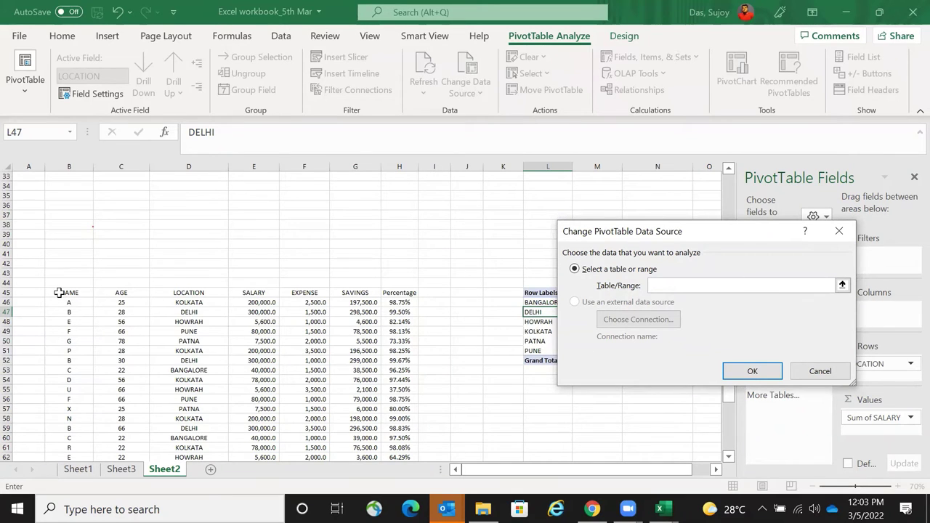
{"action": "left_click_drag", "start_coordinate": [59, 292], "coordinate": [399, 399]}
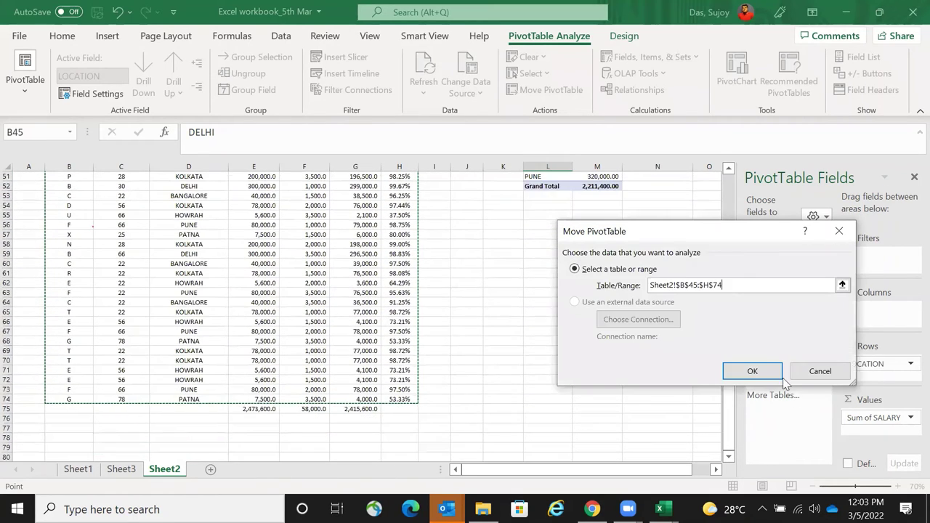
{"action": "left_click", "coordinate": [746, 373]}
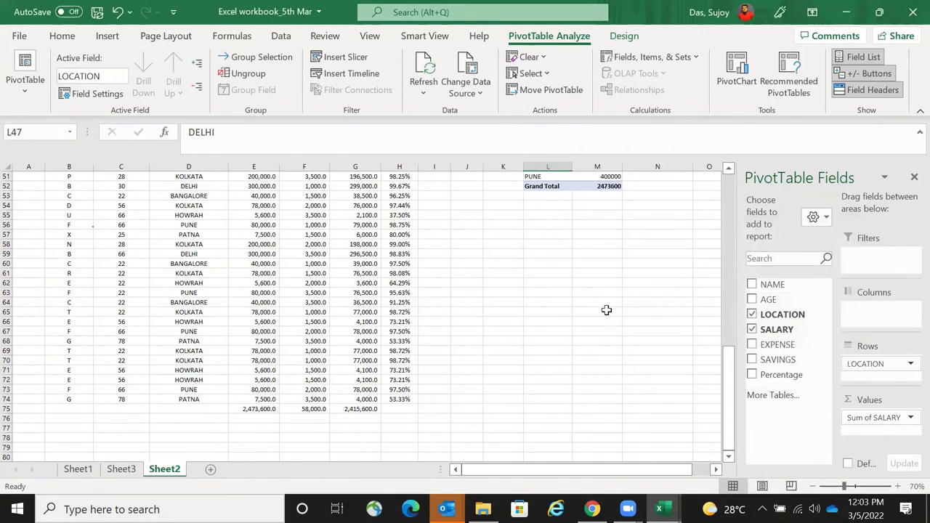
{"action": "left_click_drag", "start_coordinate": [596, 273], "coordinate": [602, 332]}
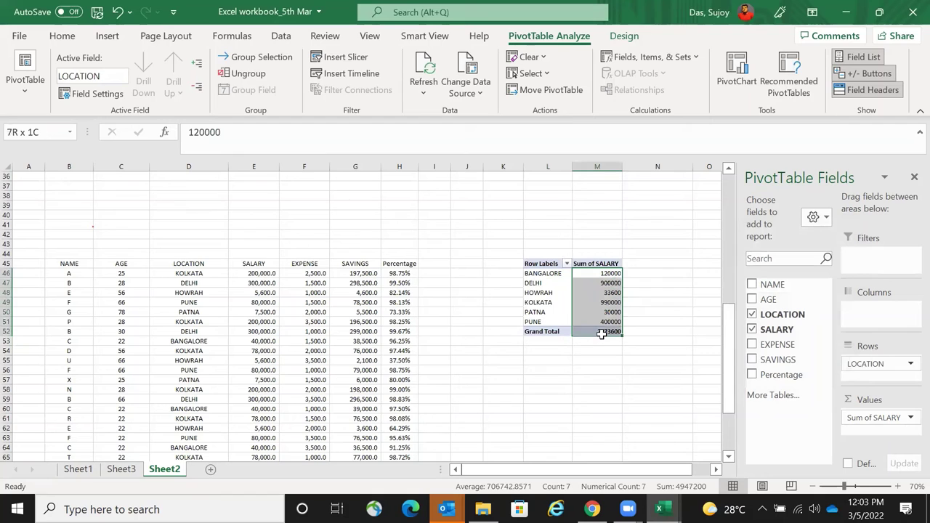
- Apply Comma Style to the salary sums M46:M52 and close the PivotTable Fields pane
{"action": "left_click", "coordinate": [62, 37]}
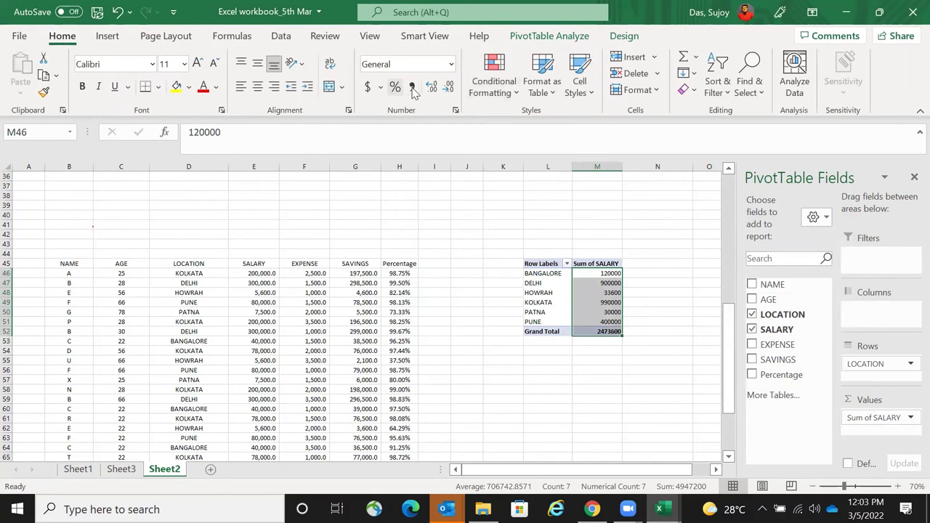
{"action": "left_click", "coordinate": [411, 86]}
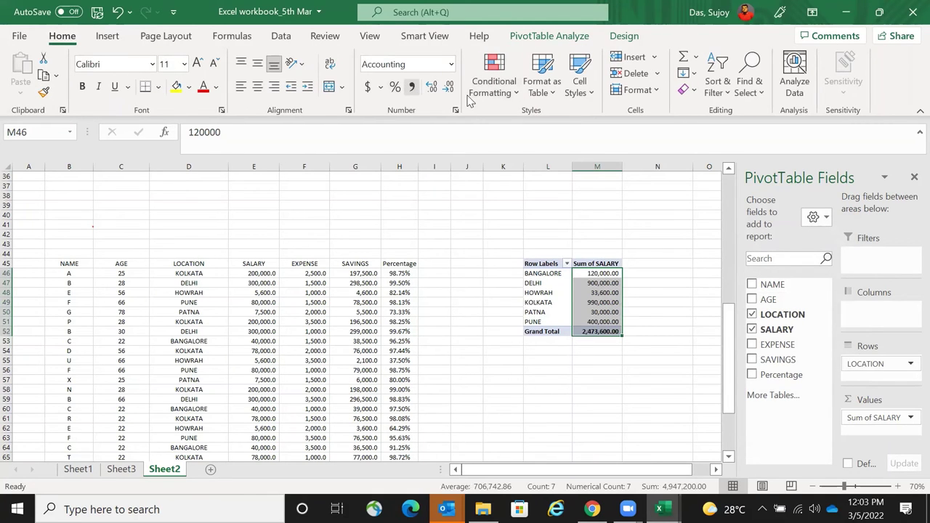
{"action": "left_click", "coordinate": [914, 179]}
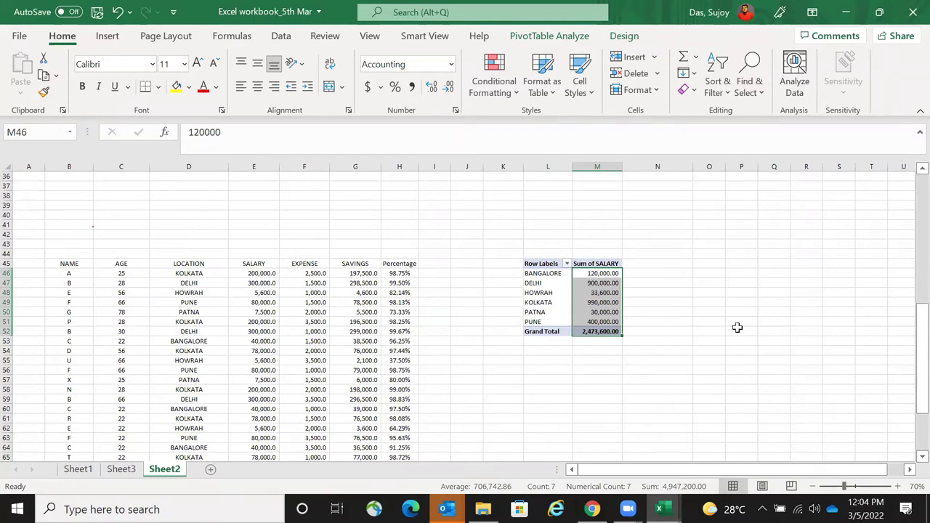
{"action": "left_click", "coordinate": [741, 331]}
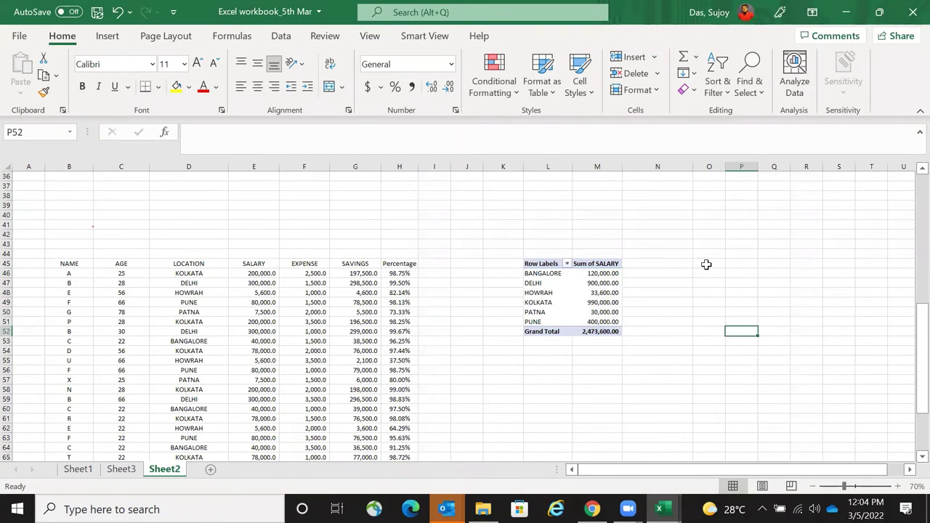
- Insert an empty pivot table at L55 on Sheet2, sourced from the employee range B45:H74
{"action": "left_click", "coordinate": [556, 361]}
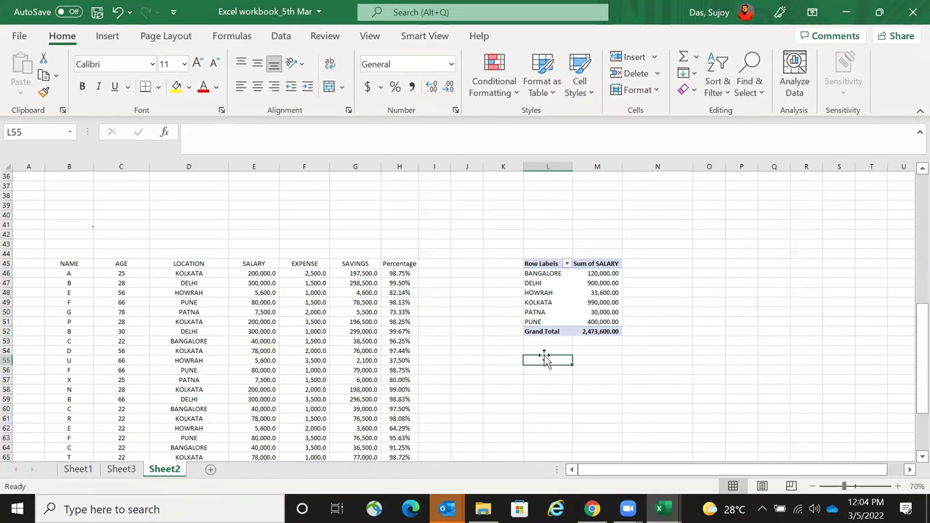
{"action": "left_click", "coordinate": [107, 36]}
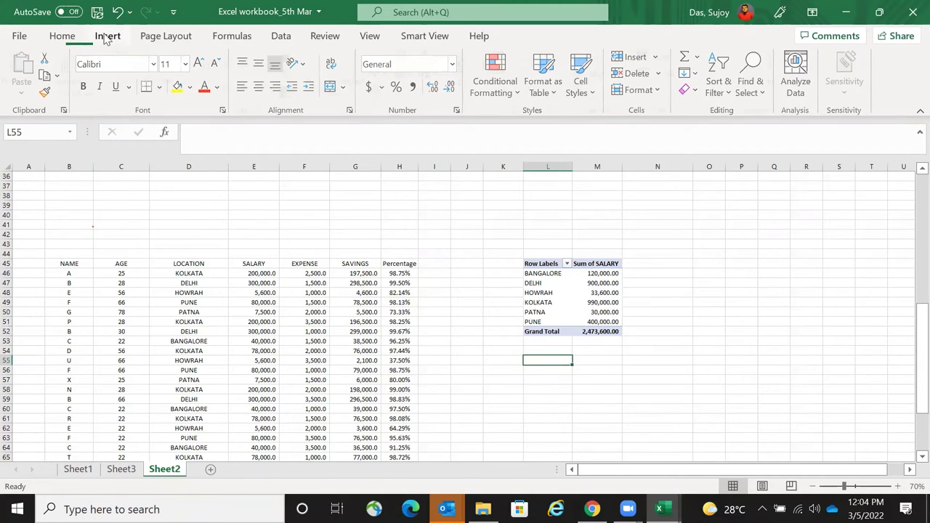
{"action": "left_click", "coordinate": [27, 88]}
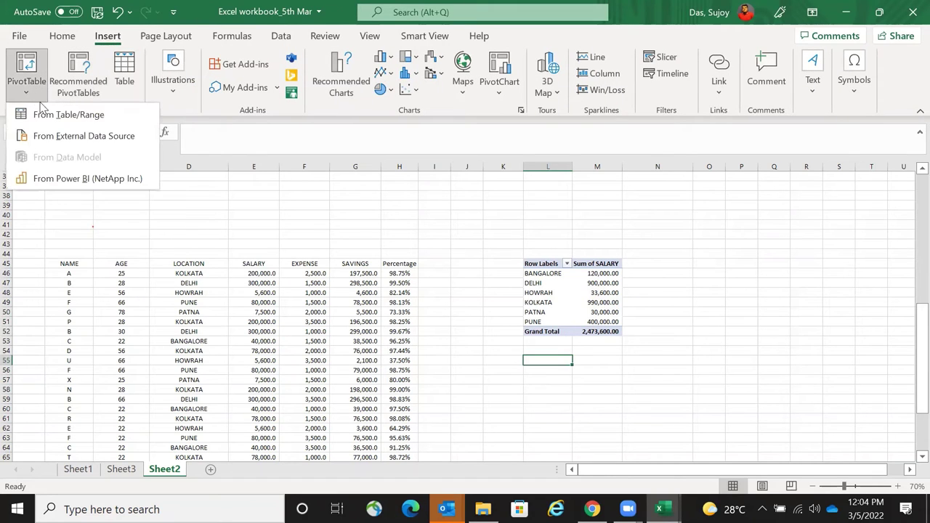
{"action": "left_click", "coordinate": [47, 117]}
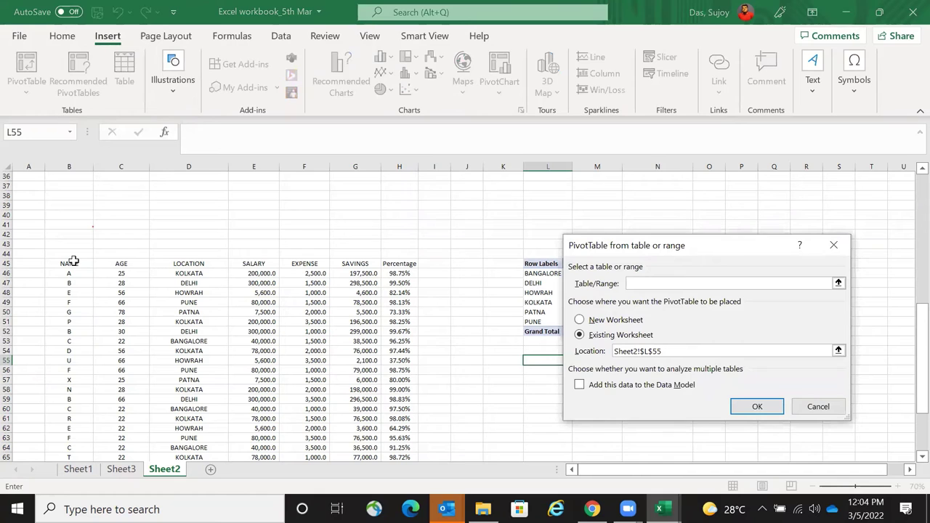
{"action": "left_click_drag", "start_coordinate": [69, 264], "coordinate": [763, 421]}
{"action": "key", "text": "Return"}
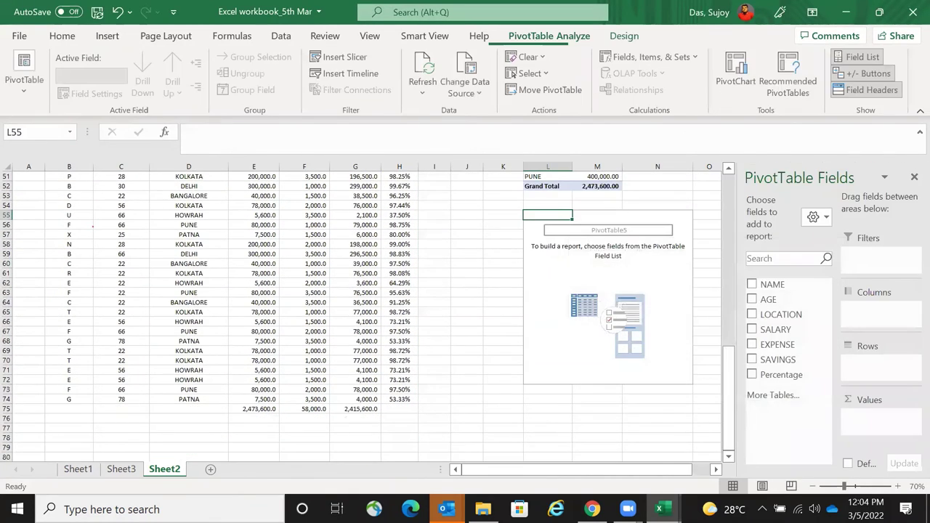
- Arrange the L55 pivot as NAME rows by LOCATION columns summing SALARY, Grand Total 2473600
{"action": "left_click_drag", "start_coordinate": [779, 315], "coordinate": [843, 309]}
{"action": "left_click_drag", "start_coordinate": [592, 463], "coordinate": [688, 465]}
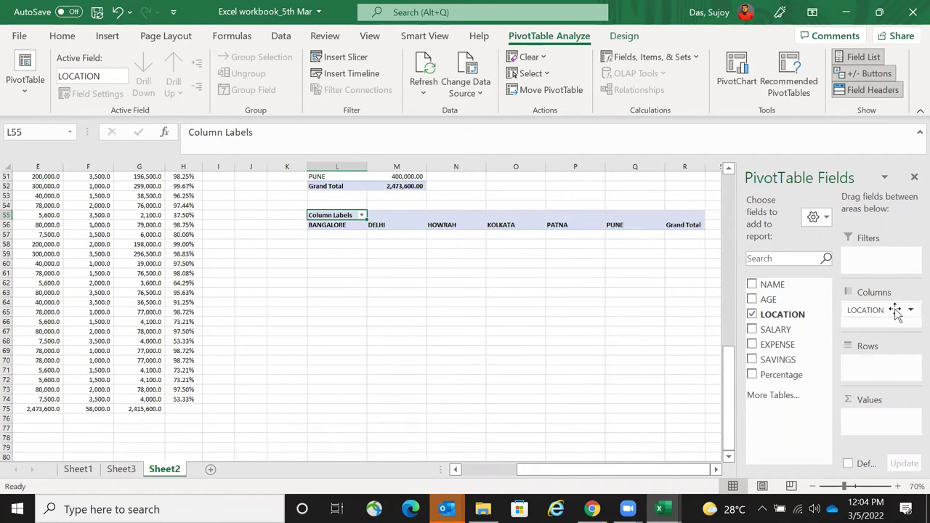
{"action": "left_click_drag", "start_coordinate": [897, 311], "coordinate": [872, 365]}
{"action": "left_click_drag", "start_coordinate": [775, 330], "coordinate": [871, 420]}
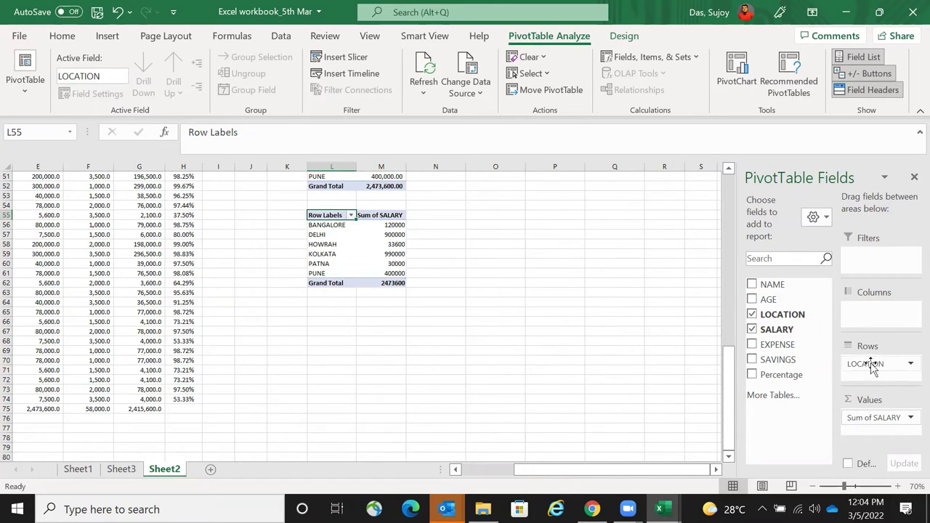
{"action": "left_click_drag", "start_coordinate": [872, 367], "coordinate": [883, 319]}
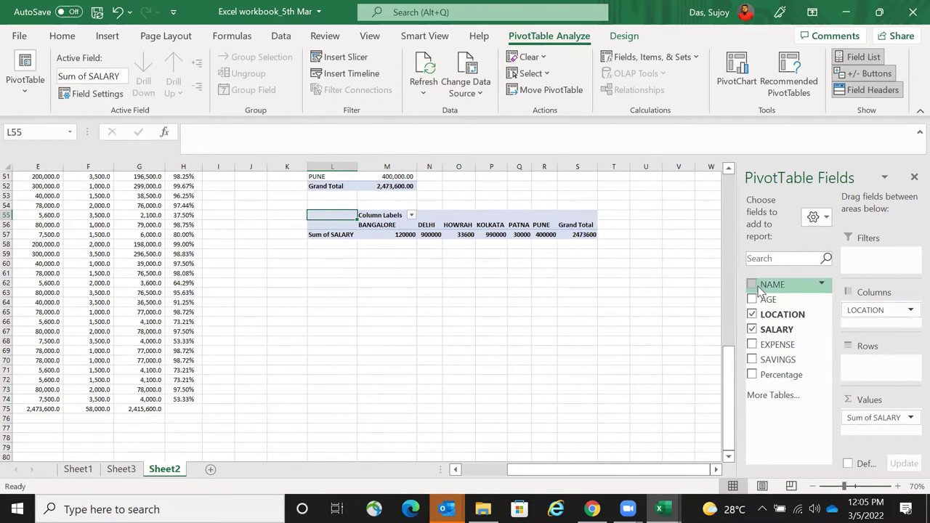
{"action": "left_click_drag", "start_coordinate": [771, 284], "coordinate": [858, 366]}
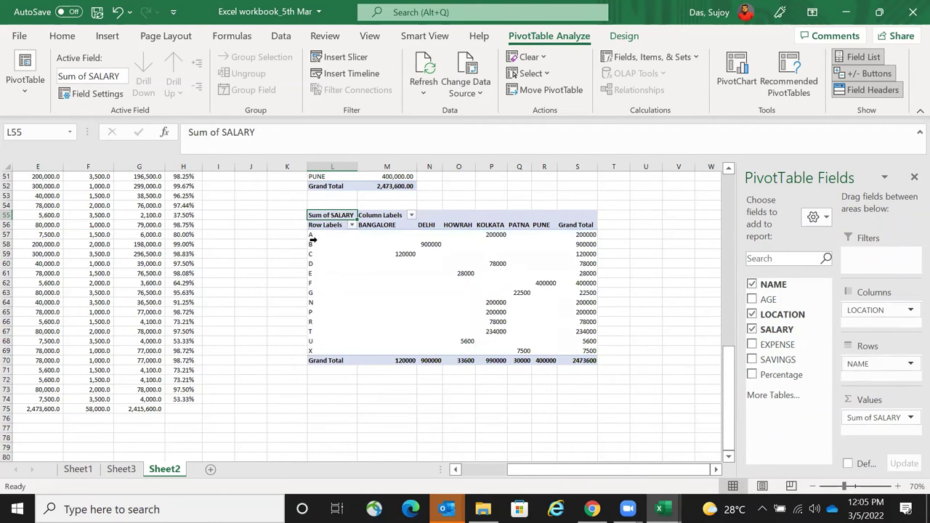
{"action": "left_click_drag", "start_coordinate": [619, 469], "coordinate": [596, 469]}
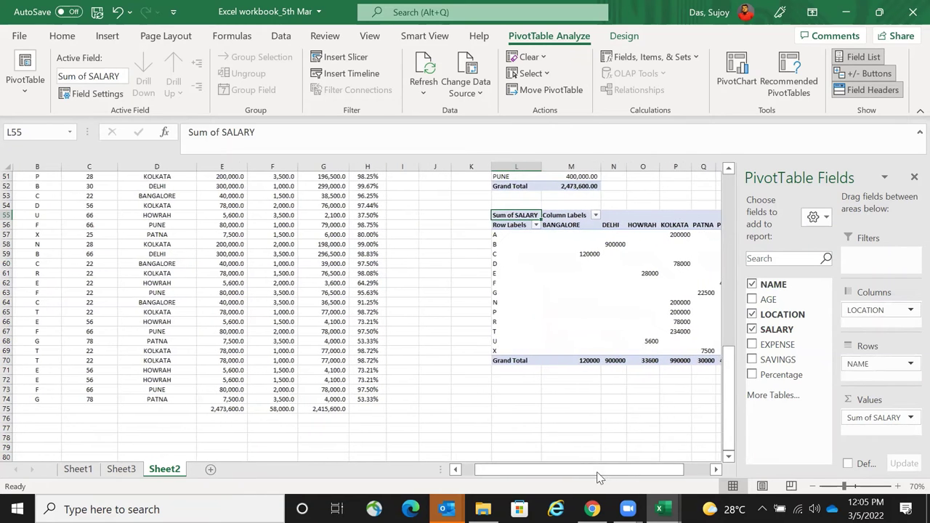
{"action": "scroll", "coordinate": [499, 287], "scroll_direction": "up", "scroll_amount": 1}
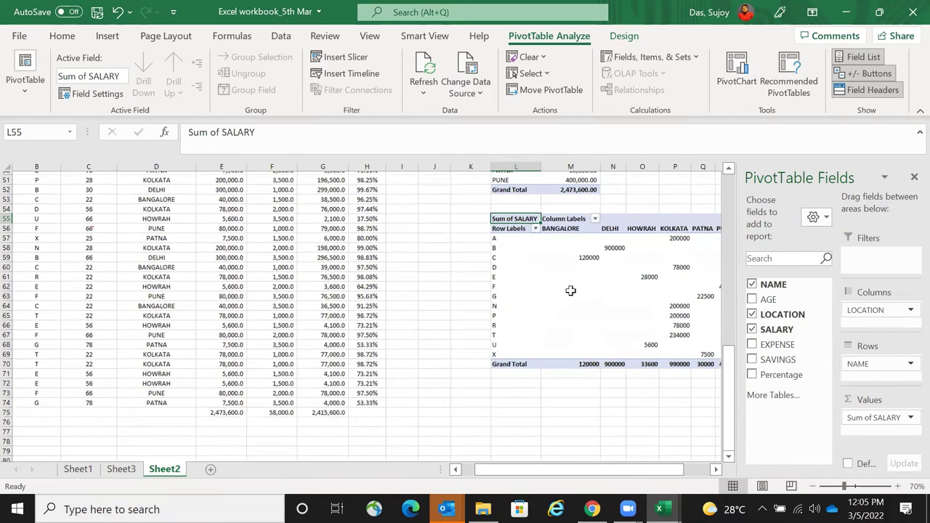
{"action": "scroll", "coordinate": [571, 291], "scroll_direction": "up", "scroll_amount": 2}
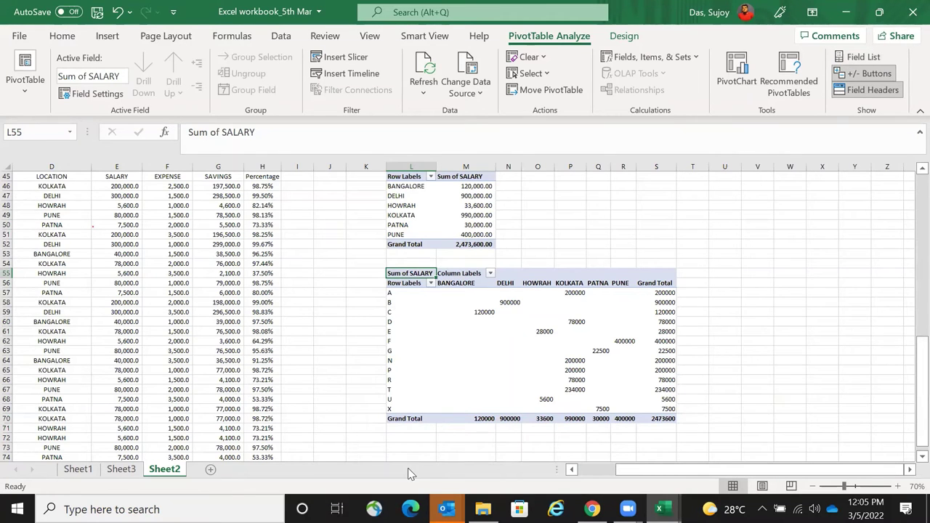
{"action": "left_click_drag", "start_coordinate": [635, 473], "coordinate": [596, 471]}
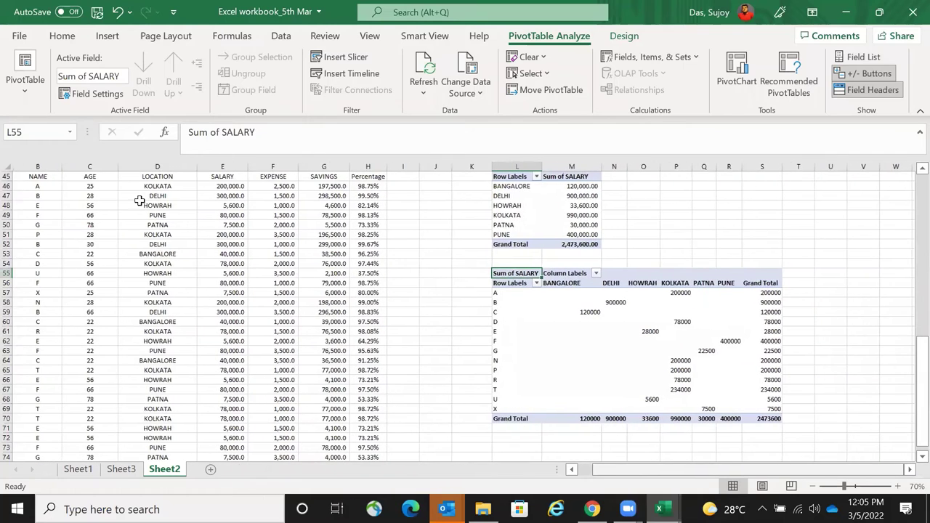
{"action": "scroll", "coordinate": [302, 252], "scroll_direction": "up", "scroll_amount": 1}
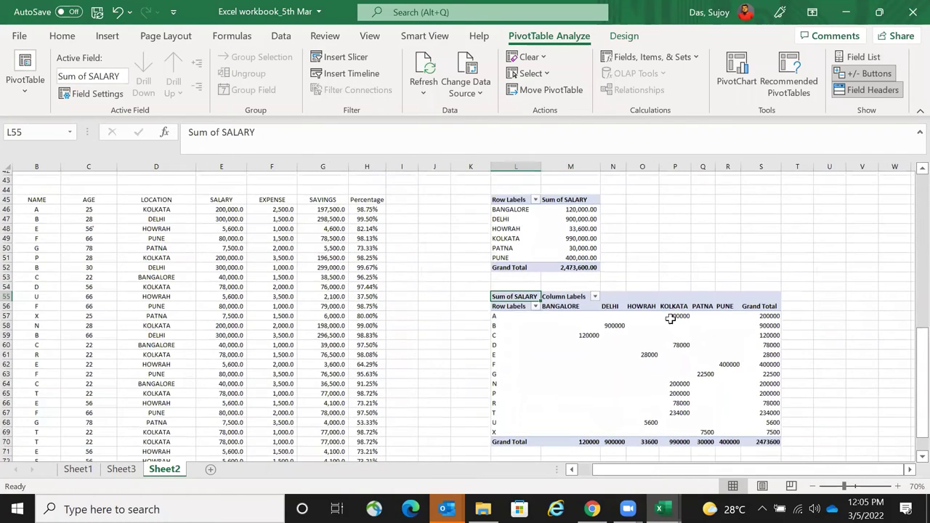
{"action": "left_click_drag", "start_coordinate": [36, 216], "coordinate": [272, 253]}
{"action": "left_click", "coordinate": [614, 331]}
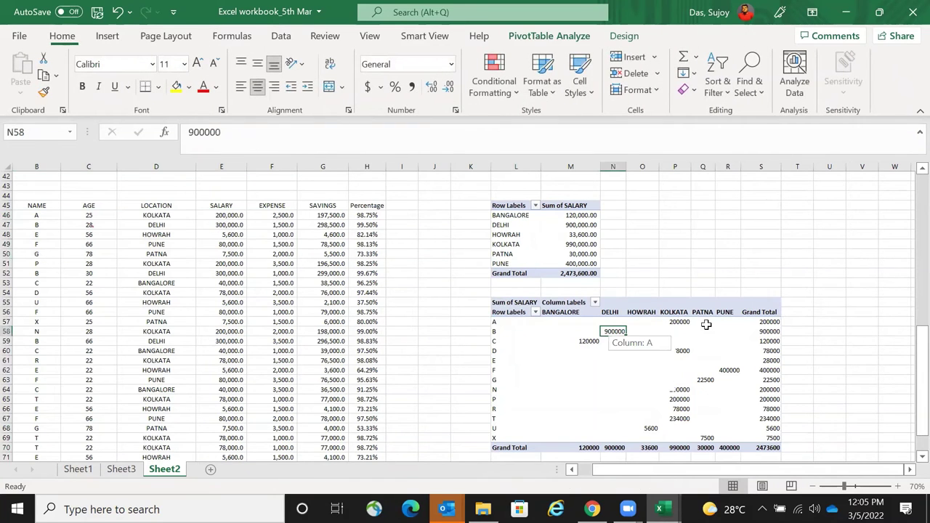
{"action": "key", "text": "Up"}
{"action": "key", "text": "Right"}
{"action": "key", "text": "Right"}
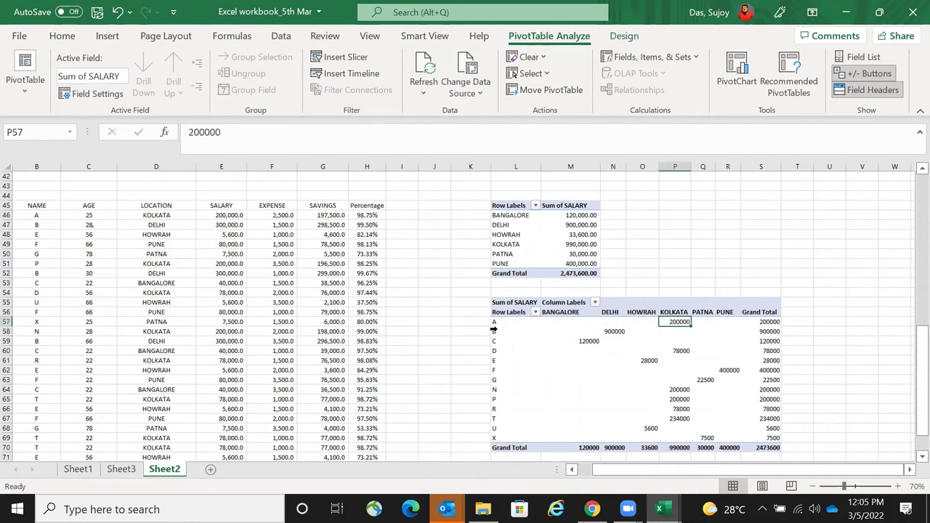
{"action": "left_click", "coordinate": [489, 331]}
{"action": "left_click", "coordinate": [490, 341]}
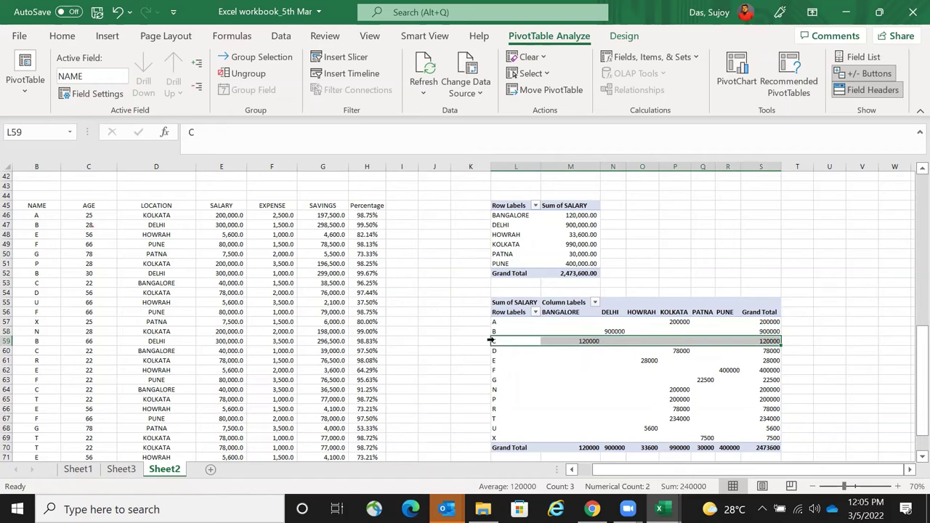
{"action": "left_click", "coordinate": [491, 351]}
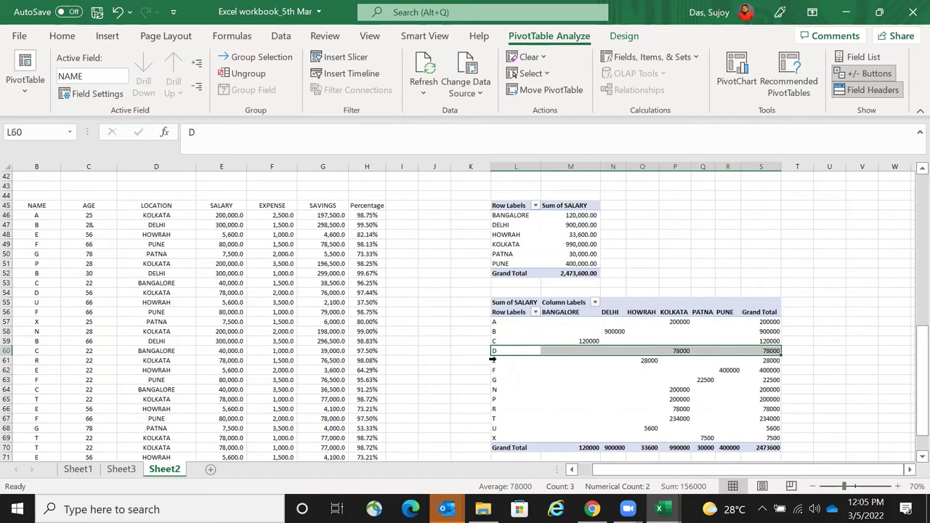
{"action": "key", "text": "Down"}
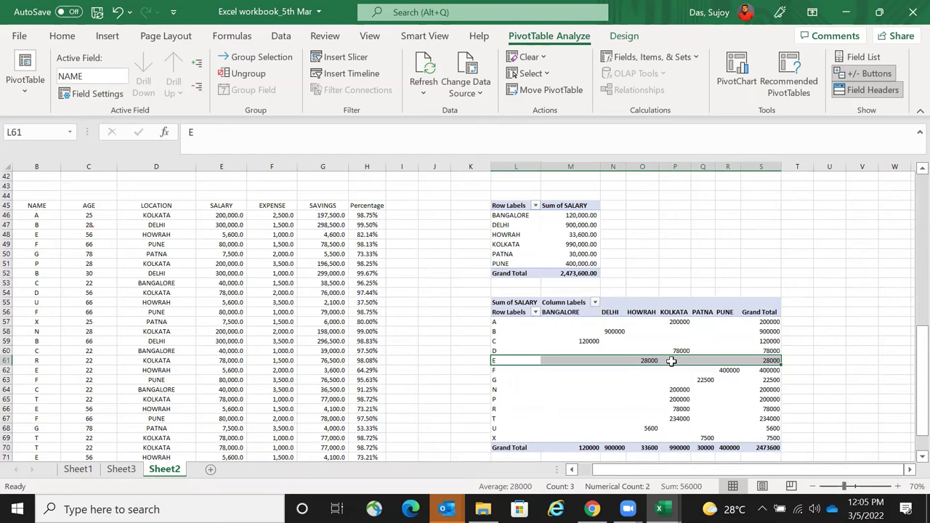
{"action": "left_click", "coordinate": [35, 248]}
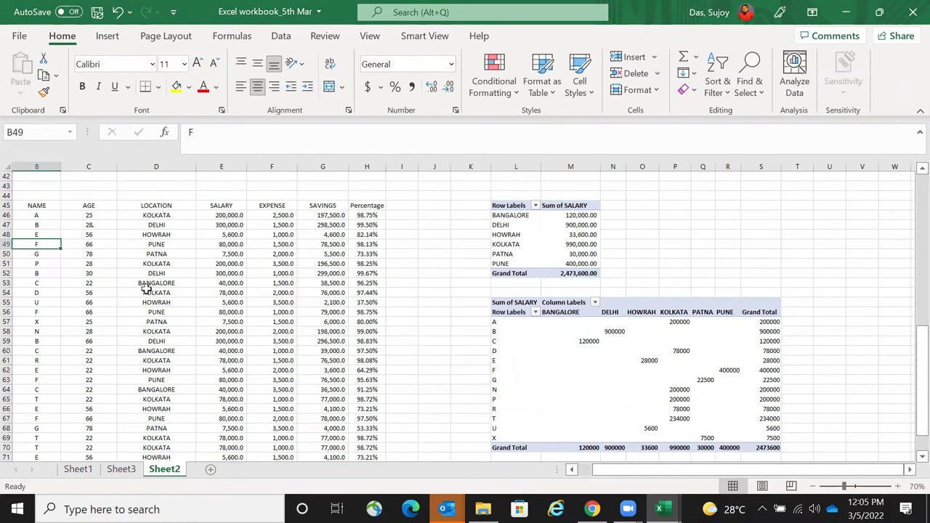
- Change the name in B49 from F to A and refresh the pivots
{"action": "key", "text": "BackSpace"}
{"action": "type", "text": "A"}
{"action": "key", "text": "Return"}
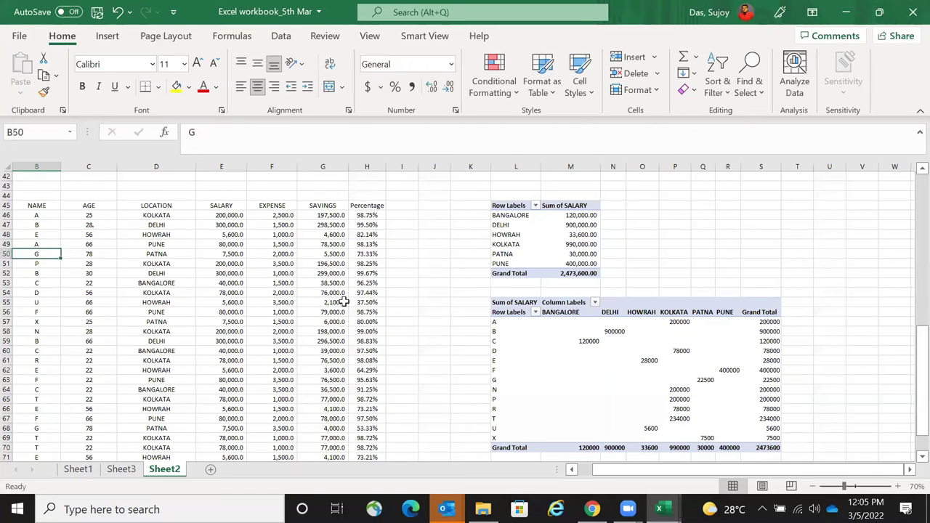
{"action": "left_click", "coordinate": [572, 307]}
{"action": "right_click", "coordinate": [572, 309]}
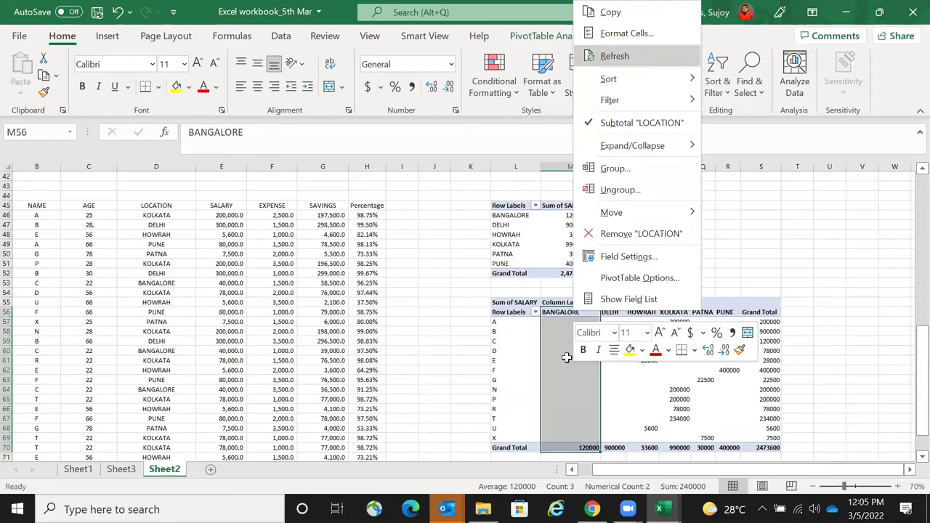
{"action": "left_click", "coordinate": [646, 53]}
- Check pivot row A's values, KOLKATA 200000 and PUNE 80000, totalling 280000
{"action": "left_click", "coordinate": [500, 320]}
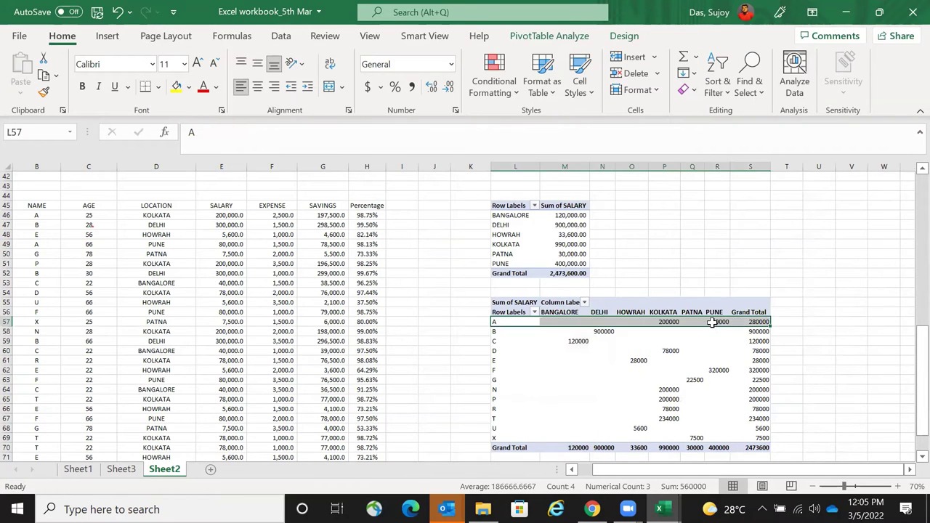
{"action": "left_click", "coordinate": [713, 322]}
{"action": "left_click", "coordinate": [675, 322]}
{"action": "left_click_drag", "start_coordinate": [677, 320], "coordinate": [720, 321]}
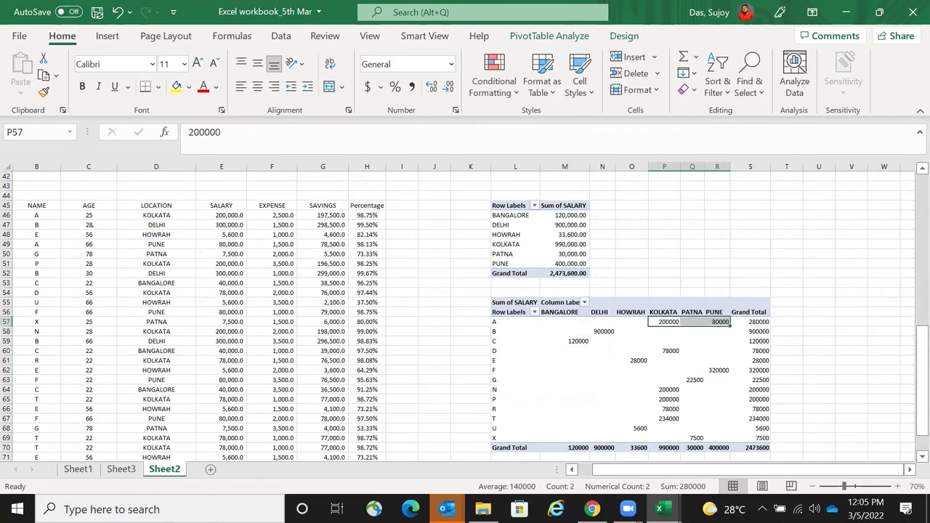
{"action": "left_click", "coordinate": [492, 321]}
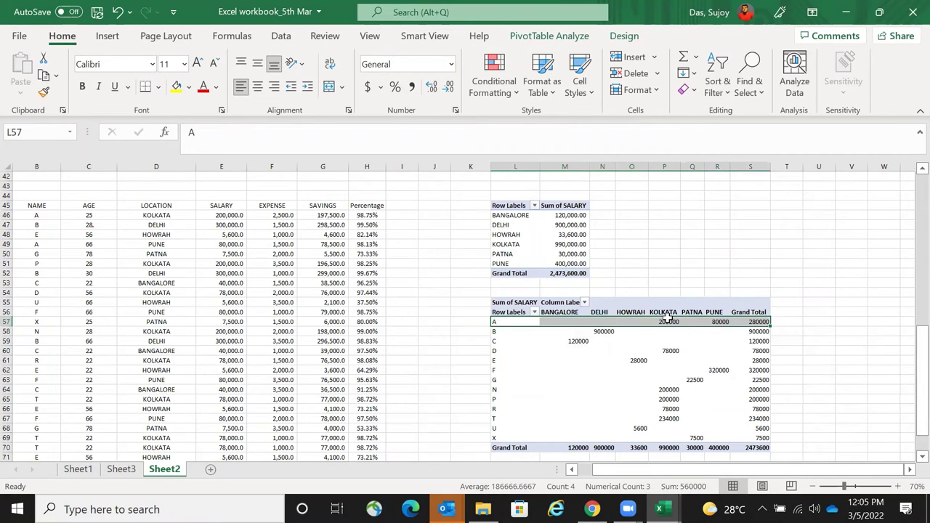
{"action": "left_click", "coordinate": [667, 321]}
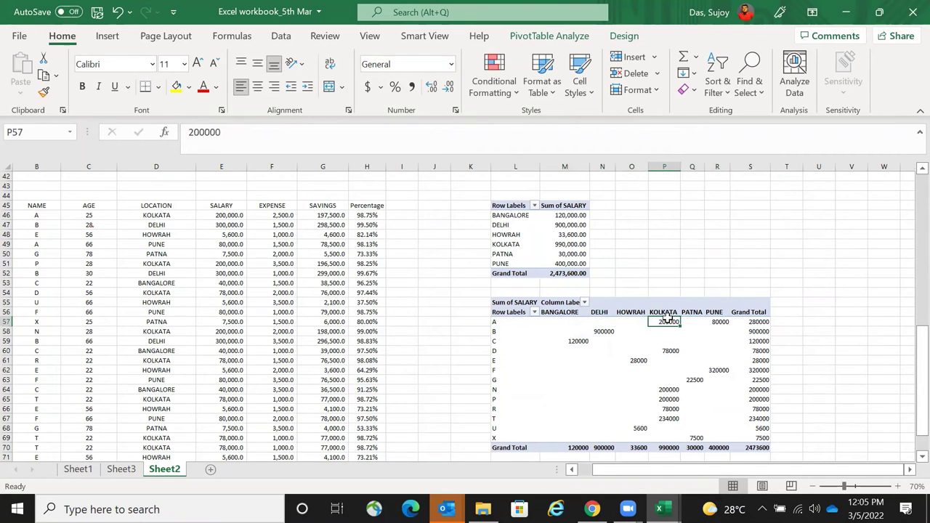
{"action": "left_click", "coordinate": [718, 321]}
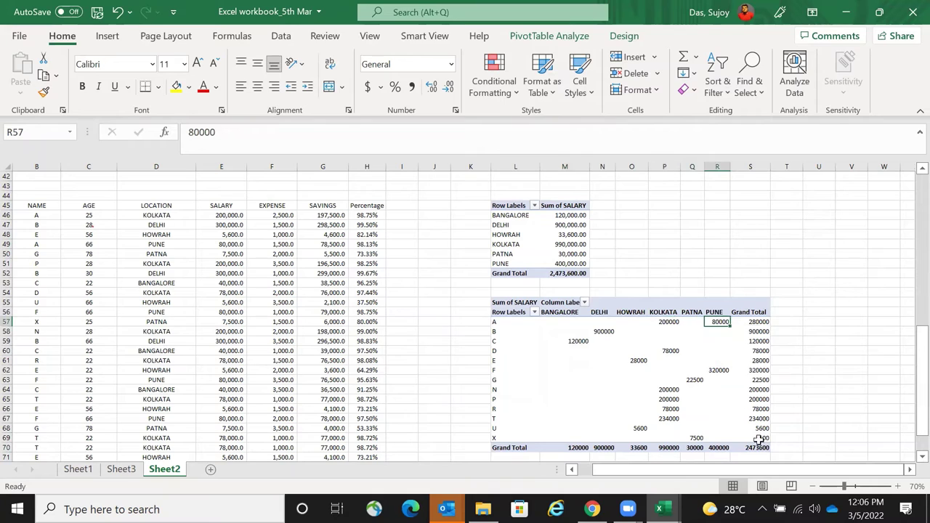
{"action": "left_click", "coordinate": [493, 322]}
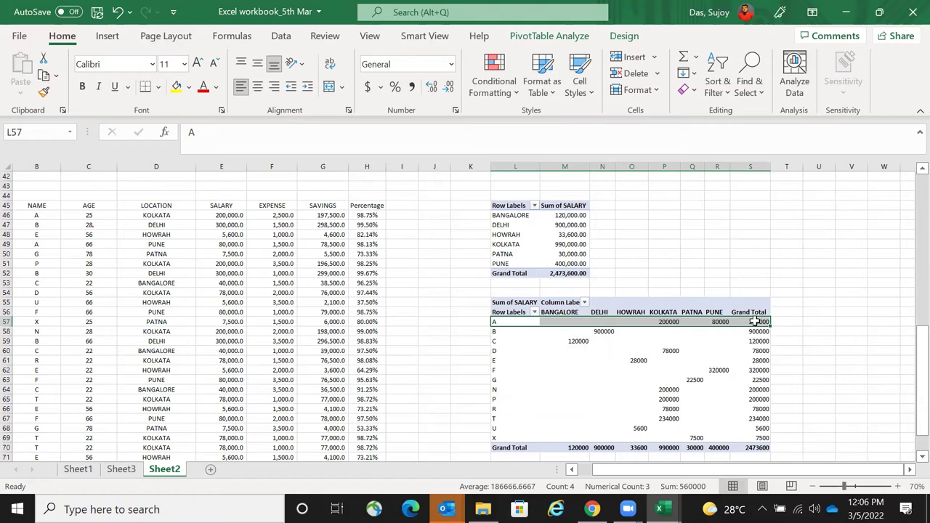
{"action": "left_click_drag", "start_coordinate": [756, 321], "coordinate": [571, 448]}
- Apply Comma Style to the pivot values and drop both decimals, e.g. A 280,000
{"action": "left_click", "coordinate": [412, 87]}
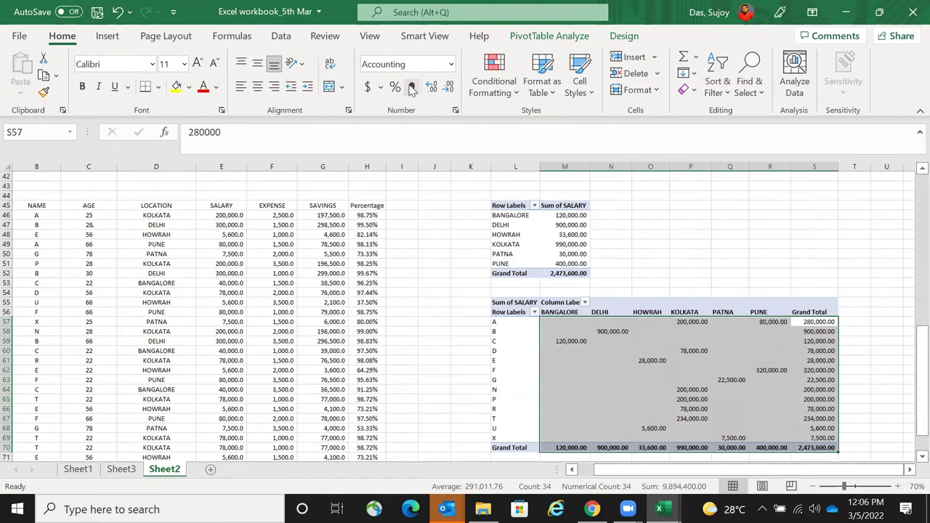
{"action": "left_click", "coordinate": [449, 86]}
{"action": "left_click", "coordinate": [449, 88]}
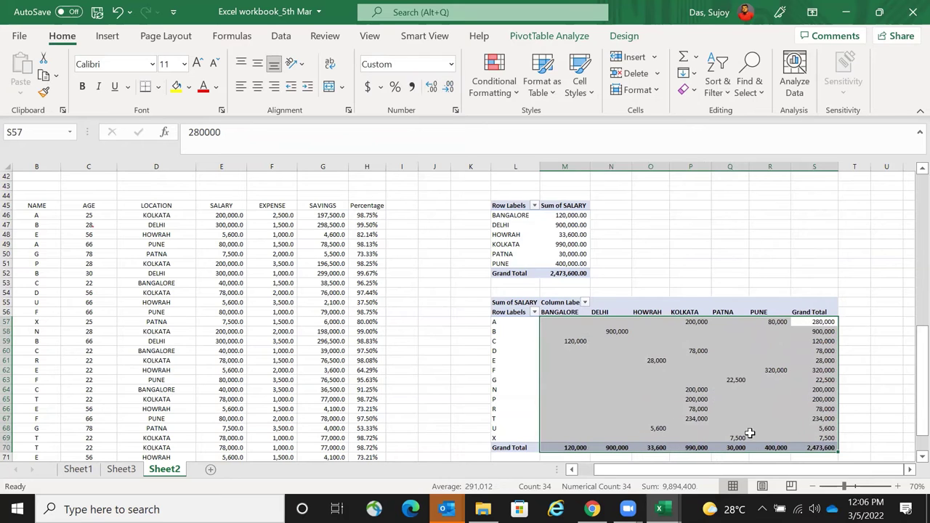
{"action": "left_click_drag", "start_coordinate": [727, 471], "coordinate": [687, 473]}
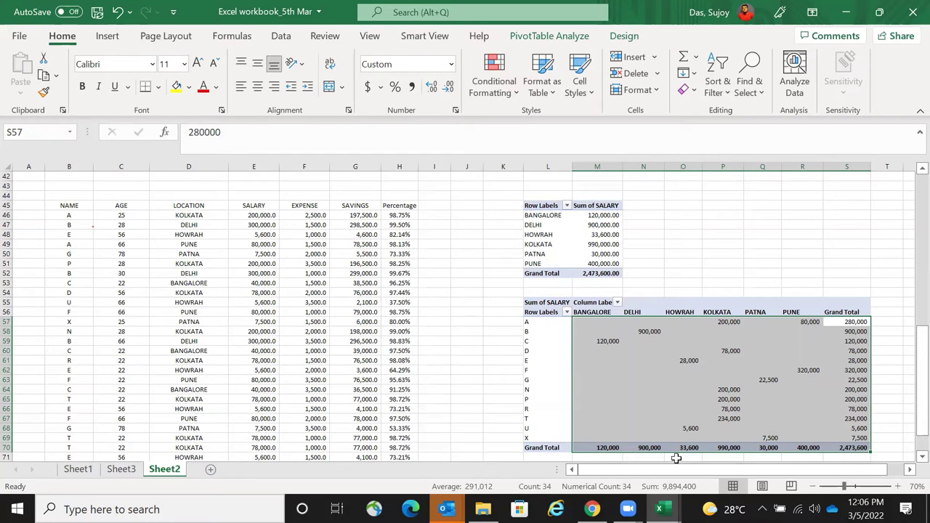
- Add Sum of EXPENSE beside Sum of SALARY for each location in the crosstab pivot
{"action": "left_click", "coordinate": [599, 305]}
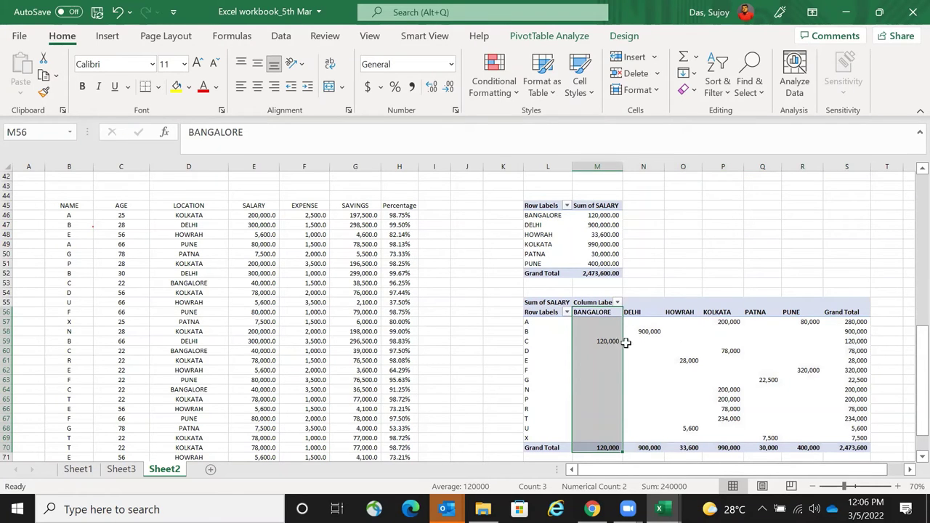
{"action": "right_click", "coordinate": [603, 315]}
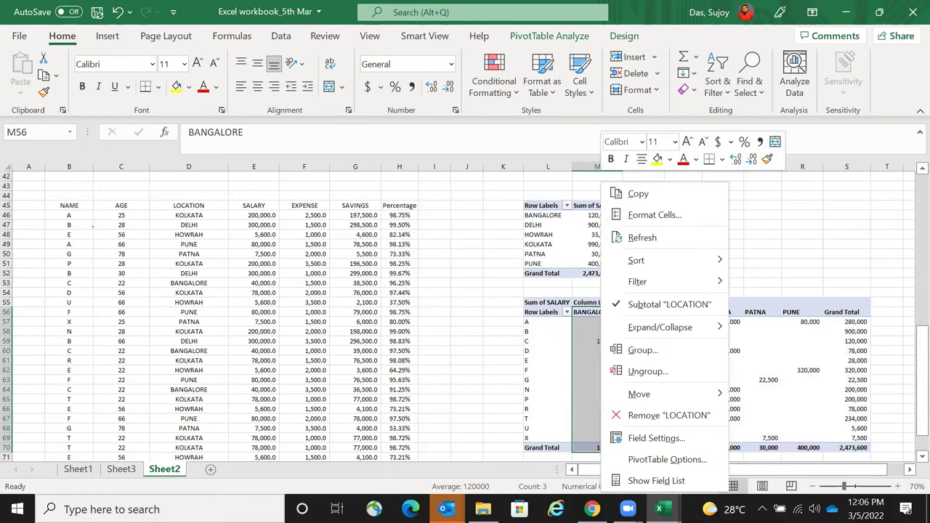
{"action": "left_click", "coordinate": [667, 459]}
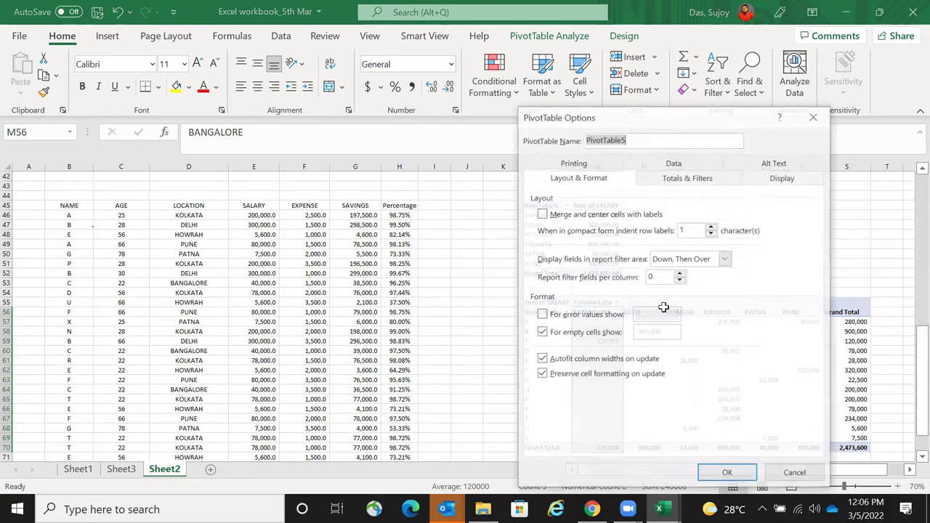
{"action": "left_click", "coordinate": [726, 472]}
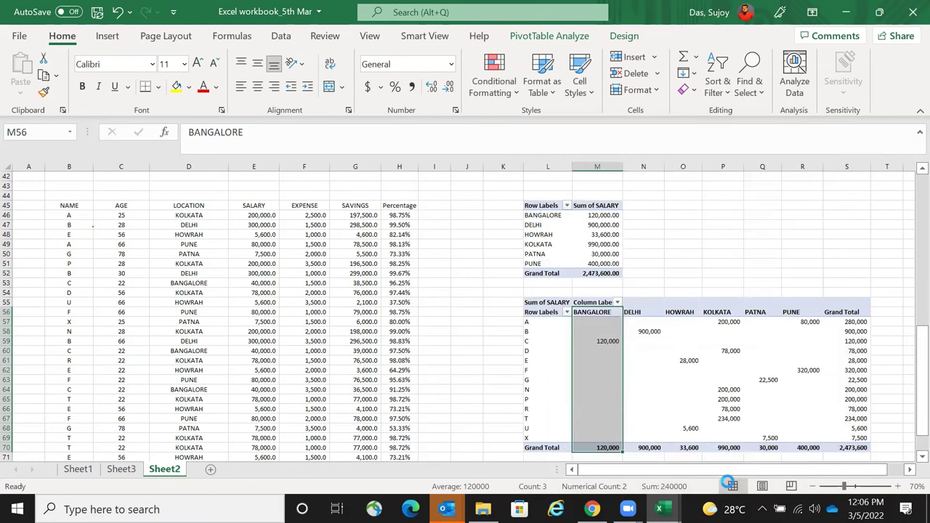
{"action": "key", "text": "Right"}
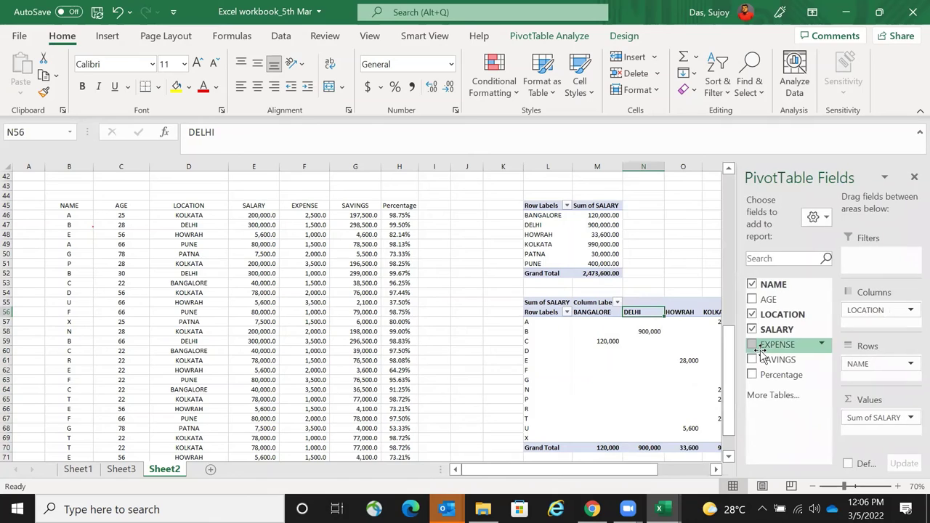
{"action": "left_click", "coordinate": [762, 350]}
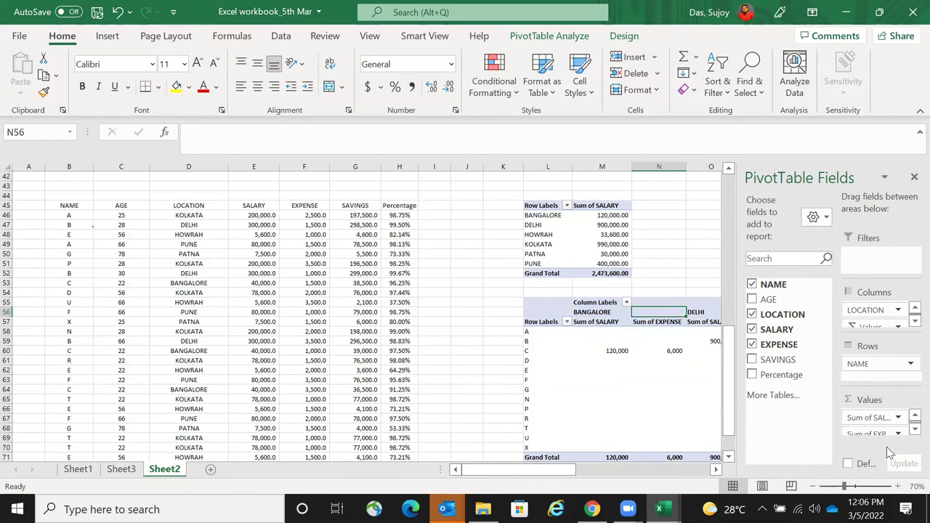
- Remove NAME and move LOCATION into rows, listing each location's salary and expense totals
{"action": "left_click", "coordinate": [913, 179]}
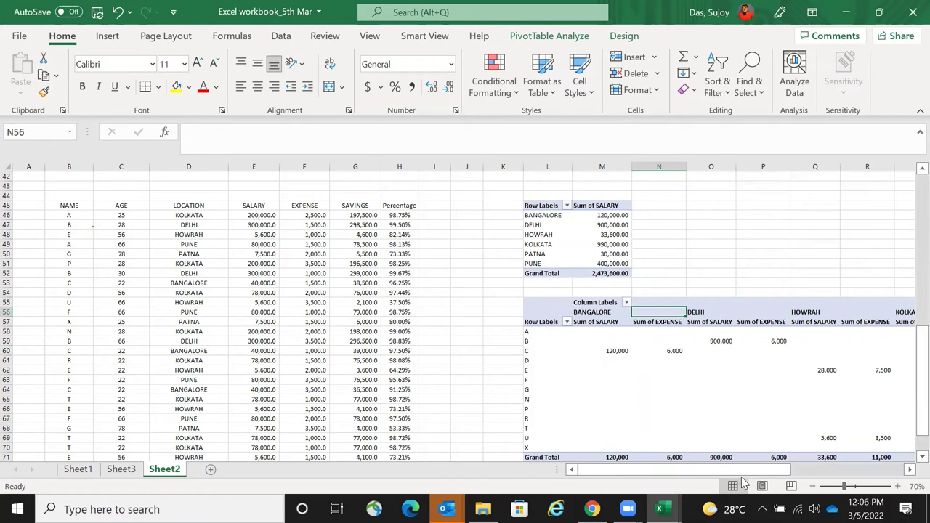
{"action": "left_click_drag", "start_coordinate": [694, 472], "coordinate": [747, 473]}
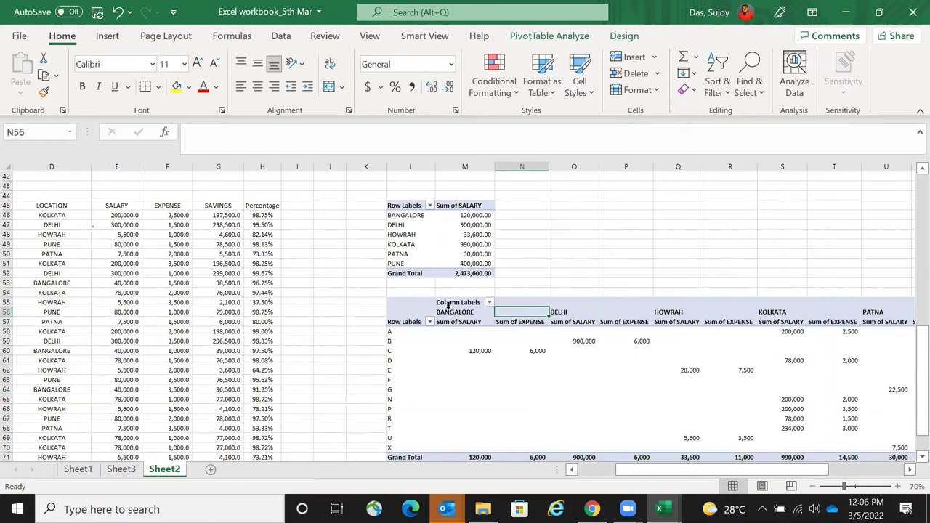
{"action": "right_click", "coordinate": [413, 322]}
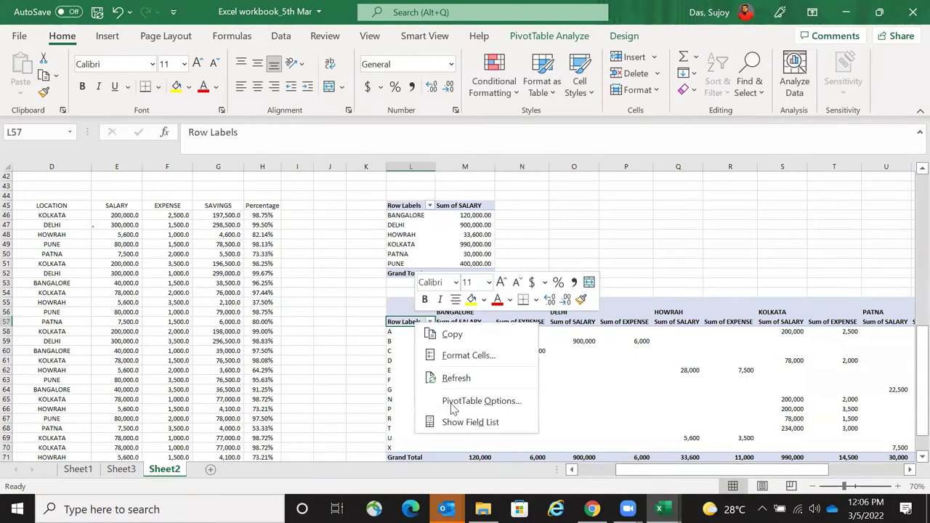
{"action": "left_click", "coordinate": [470, 422]}
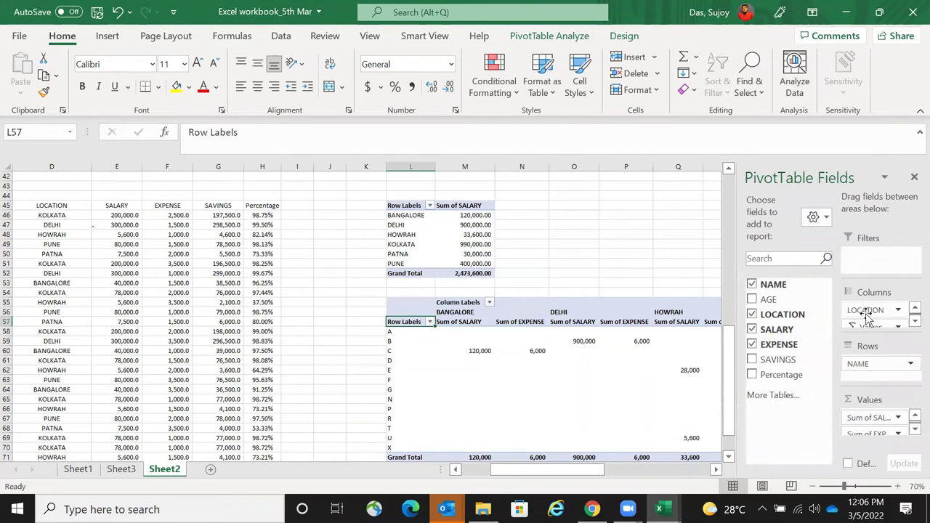
{"action": "left_click", "coordinate": [874, 313]}
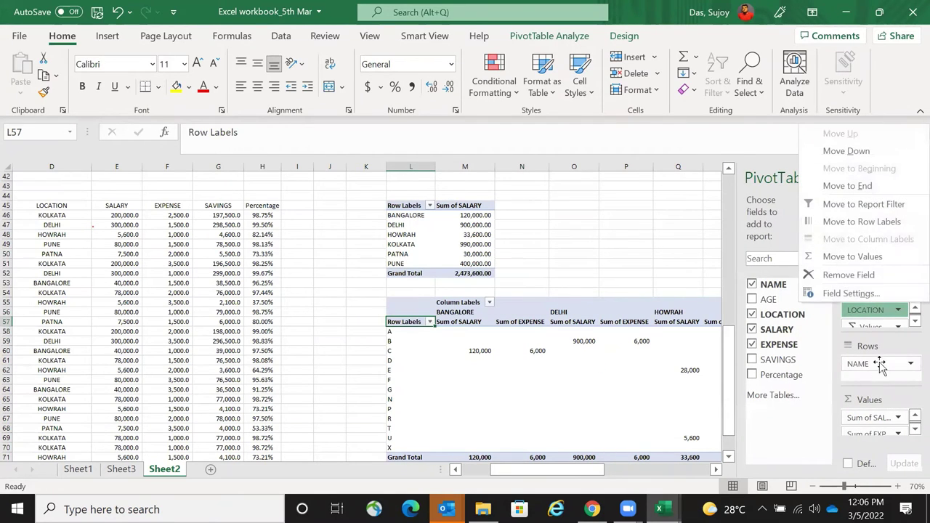
{"action": "left_click", "coordinate": [763, 325]}
{"action": "left_click_drag", "start_coordinate": [764, 325], "coordinate": [764, 328]}
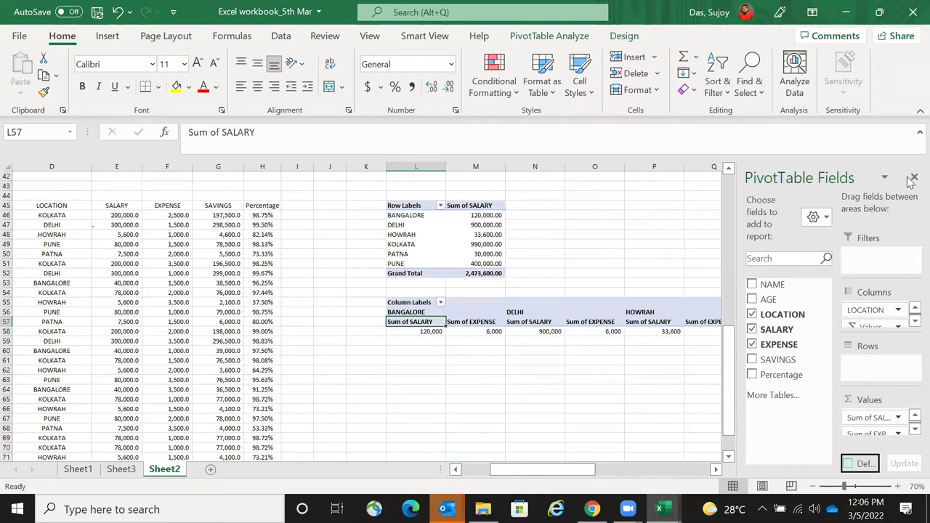
{"action": "left_click_drag", "start_coordinate": [879, 311], "coordinate": [870, 367]}
{"action": "left_click", "coordinate": [529, 417]}
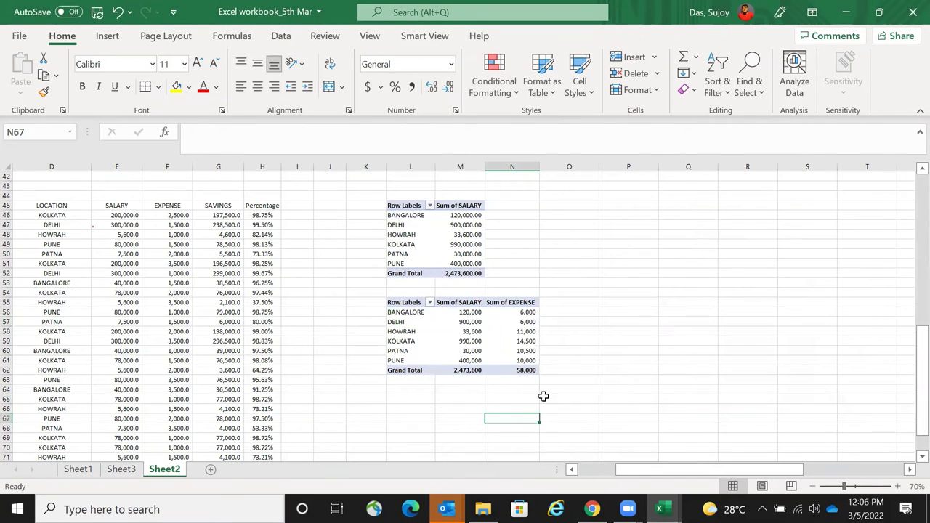
{"action": "right_click", "coordinate": [463, 307]}
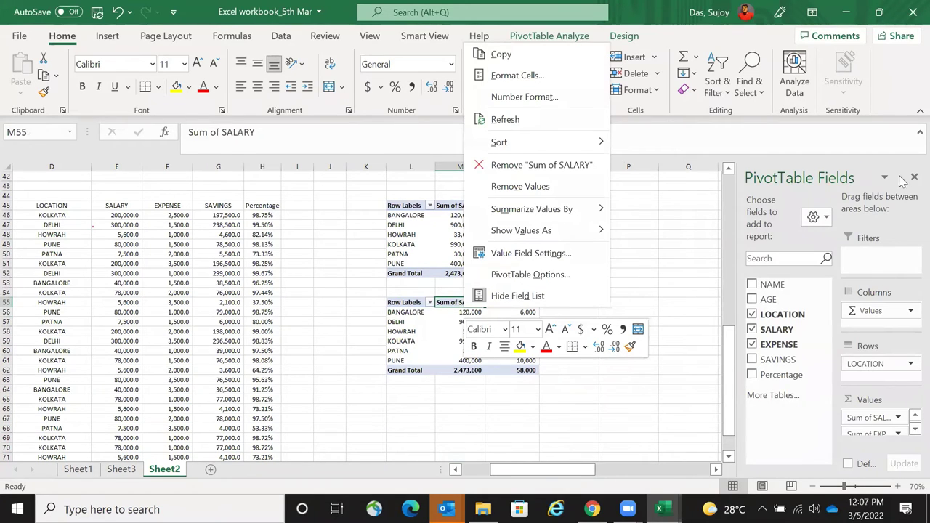
{"action": "left_click", "coordinate": [529, 431]}
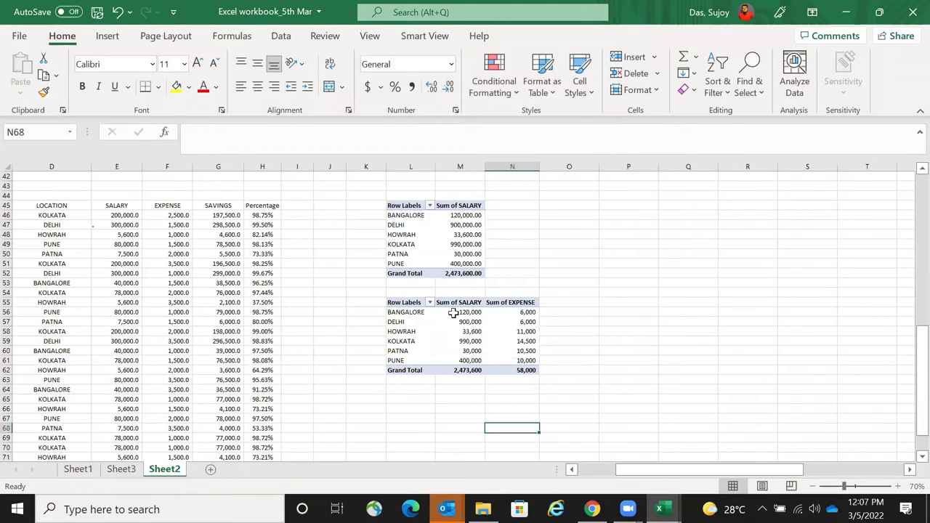
{"action": "left_click", "coordinate": [414, 311]}
{"action": "left_click", "coordinate": [470, 314]}
{"action": "left_click", "coordinate": [524, 313]}
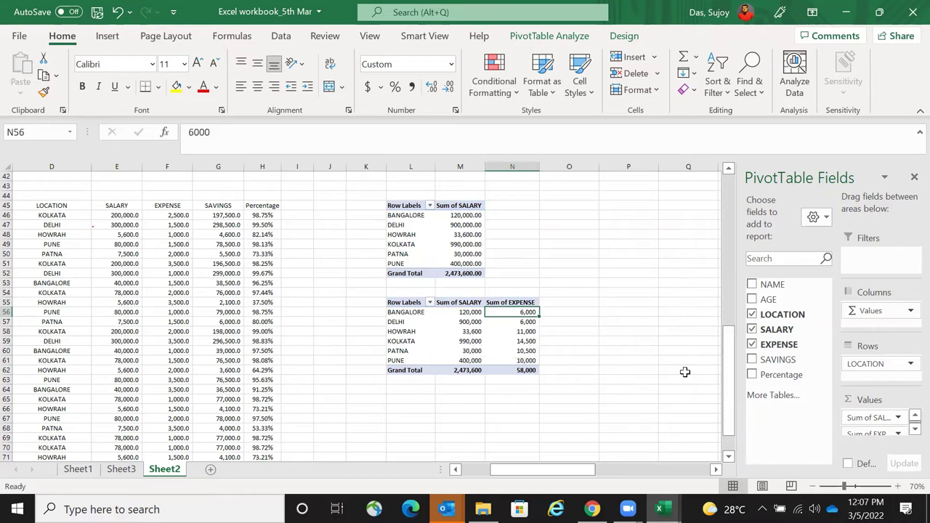
{"action": "left_click_drag", "start_coordinate": [404, 313], "coordinate": [408, 352]}
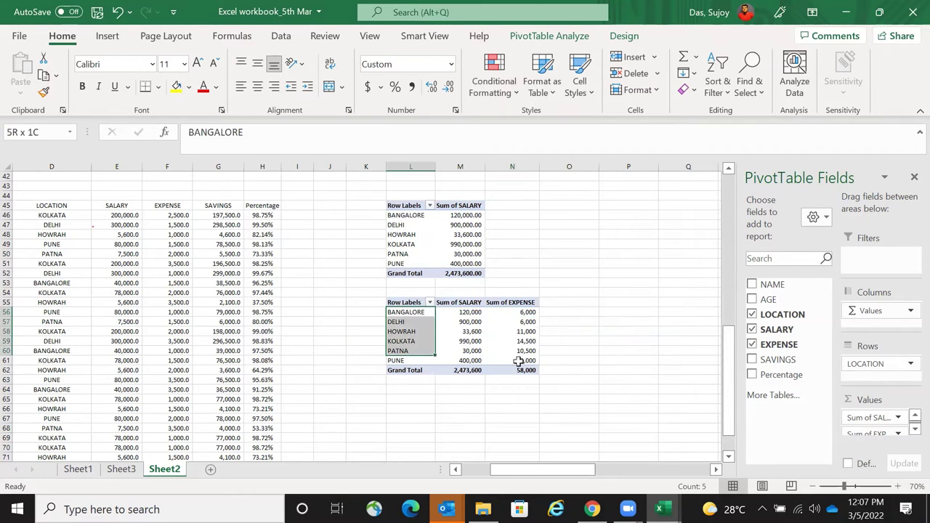
{"action": "left_click_drag", "start_coordinate": [519, 360], "coordinate": [518, 360]}
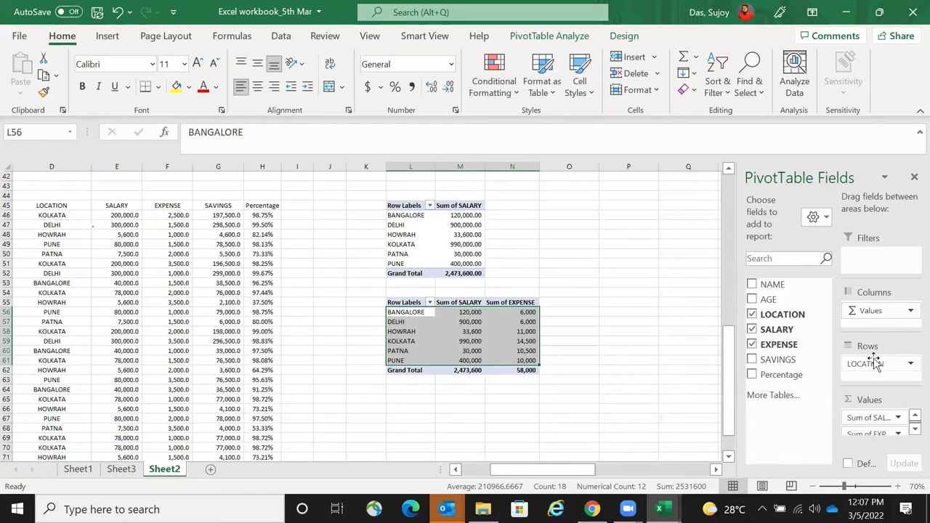
{"action": "left_click_drag", "start_coordinate": [573, 476], "coordinate": [554, 476]}
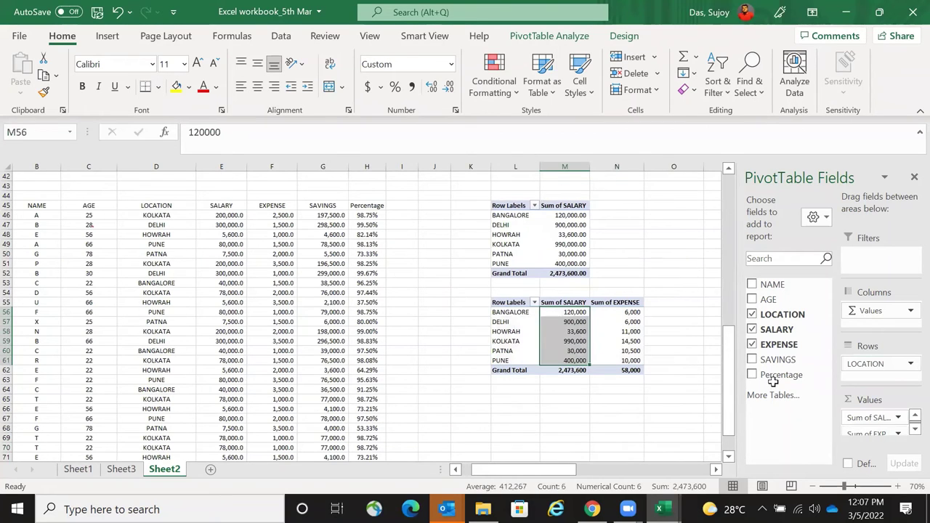
{"action": "left_click", "coordinate": [621, 312]}
{"action": "left_click_drag", "start_coordinate": [619, 332], "coordinate": [633, 356]}
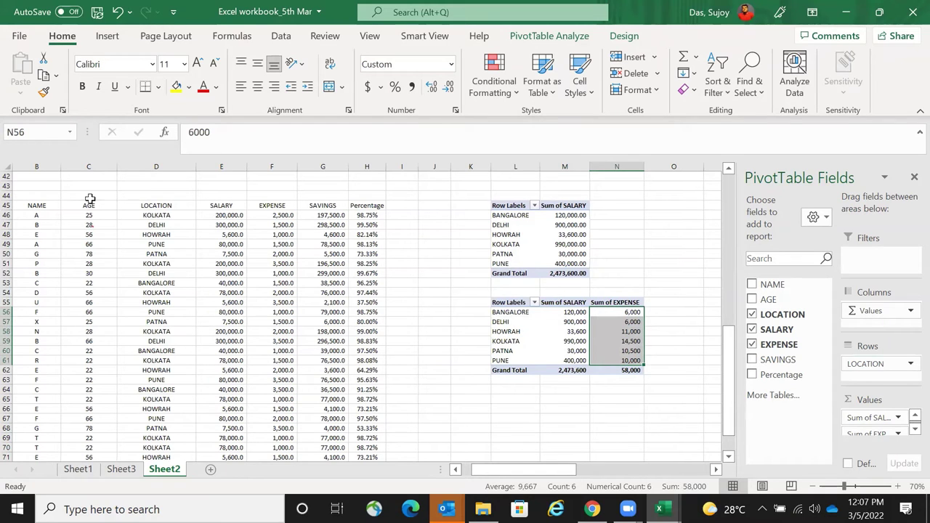
{"action": "left_click_drag", "start_coordinate": [221, 215], "coordinate": [218, 452]}
{"action": "left_click_drag", "start_coordinate": [807, 457], "coordinate": [885, 422]}
{"action": "left_click_drag", "start_coordinate": [251, 452], "coordinate": [250, 452]}
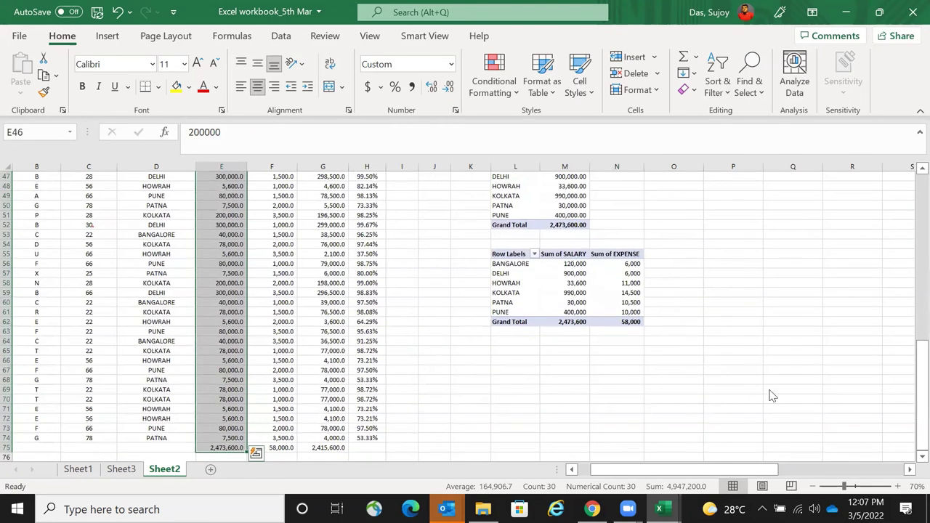
{"action": "left_click", "coordinate": [617, 273]}
{"action": "scroll", "coordinate": [690, 327], "scroll_direction": "up", "scroll_amount": 4}
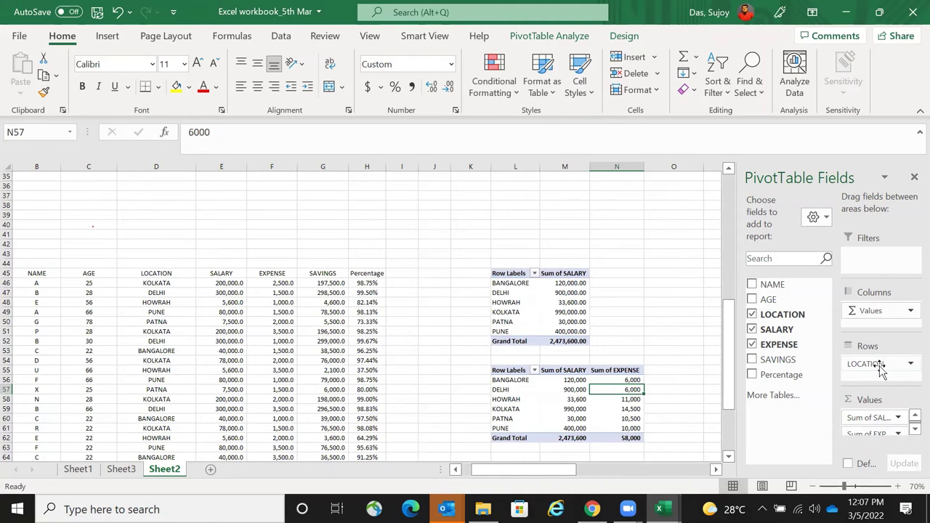
{"action": "mouse_move", "coordinate": [880, 369]}
{"action": "left_mouse_down"}
{"action": "mouse_move", "coordinate": [776, 347]}
{"action": "mouse_move", "coordinate": [767, 287]}
{"action": "mouse_move", "coordinate": [867, 370]}
{"action": "left_mouse_up"}
{"action": "scroll", "coordinate": [561, 384], "scroll_direction": "down", "scroll_amount": 1}
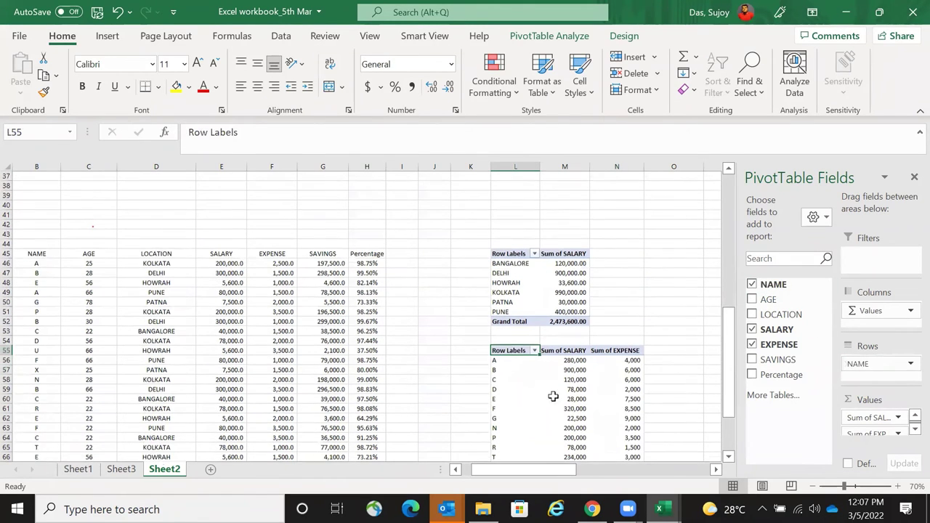
{"action": "scroll", "coordinate": [562, 295], "scroll_direction": "down", "scroll_amount": 2}
{"action": "left_click", "coordinate": [620, 293]}
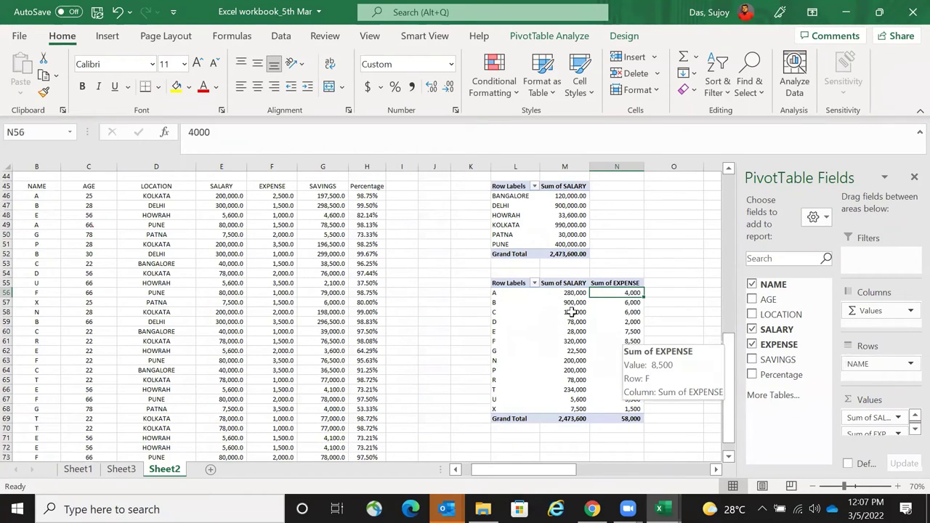
{"action": "mouse_move", "coordinate": [872, 364]}
{"action": "left_mouse_down"}
{"action": "mouse_move", "coordinate": [772, 308]}
{"action": "mouse_move", "coordinate": [868, 367]}
{"action": "left_mouse_up"}
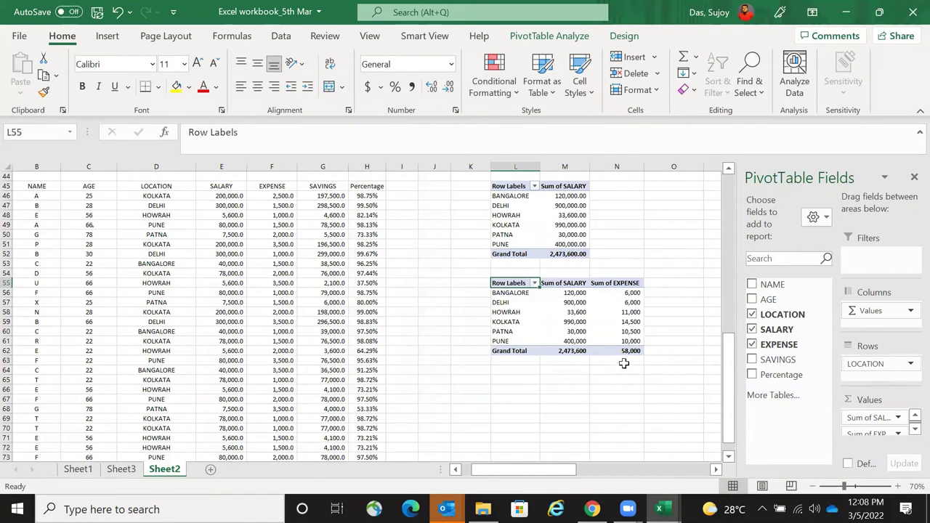
{"action": "left_click_drag", "start_coordinate": [625, 352], "coordinate": [511, 280]}
{"action": "left_click_drag", "start_coordinate": [559, 473], "coordinate": [549, 471]}
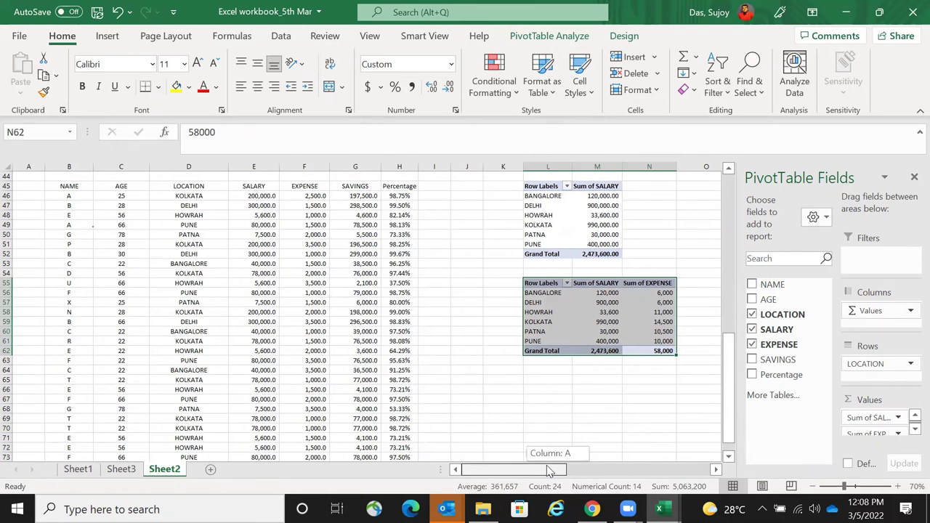
{"action": "left_click_drag", "start_coordinate": [70, 186], "coordinate": [254, 418]}
{"action": "left_click", "coordinate": [549, 283]}
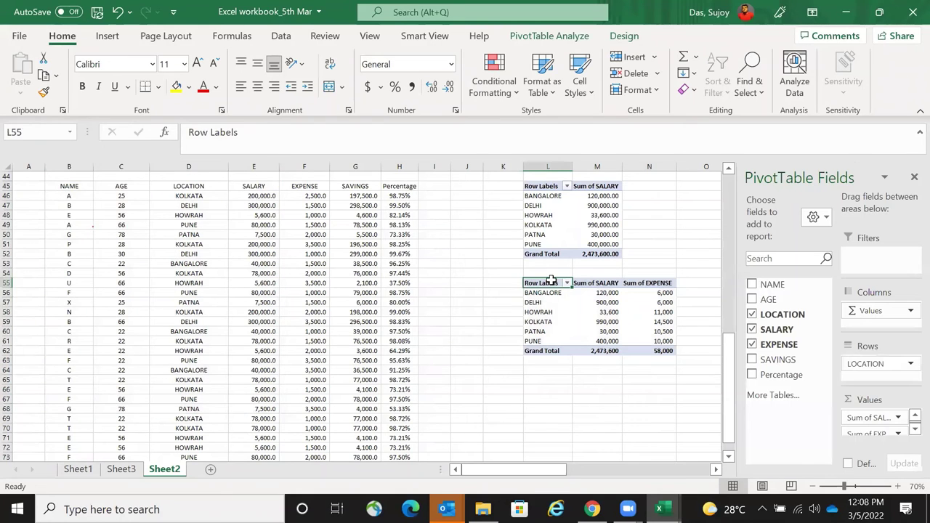
- Delete Sheet3 with its unused pivot table
{"action": "left_click", "coordinate": [125, 470]}
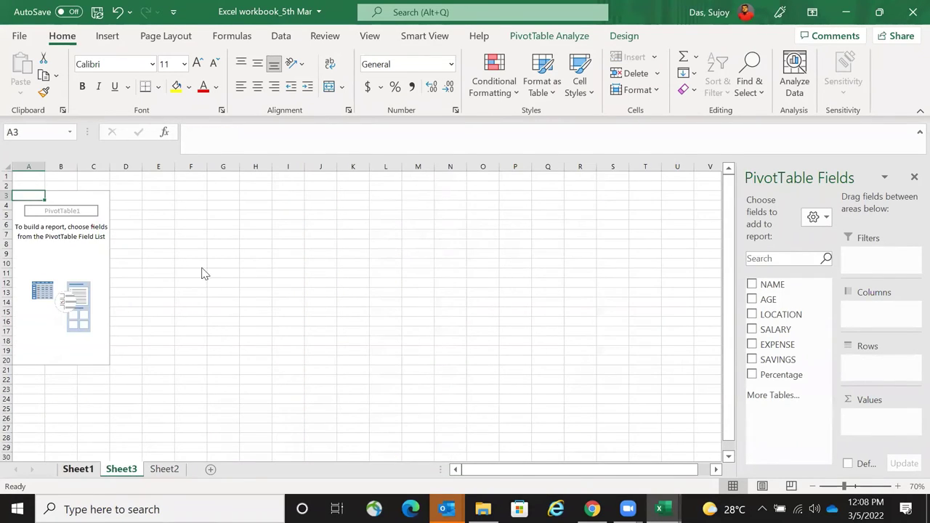
{"action": "key", "text": "ctrl+Page_Up"}
{"action": "key", "text": "ctrl+Page_Down"}
{"action": "right_click", "coordinate": [130, 470]}
{"action": "left_click", "coordinate": [155, 286]}
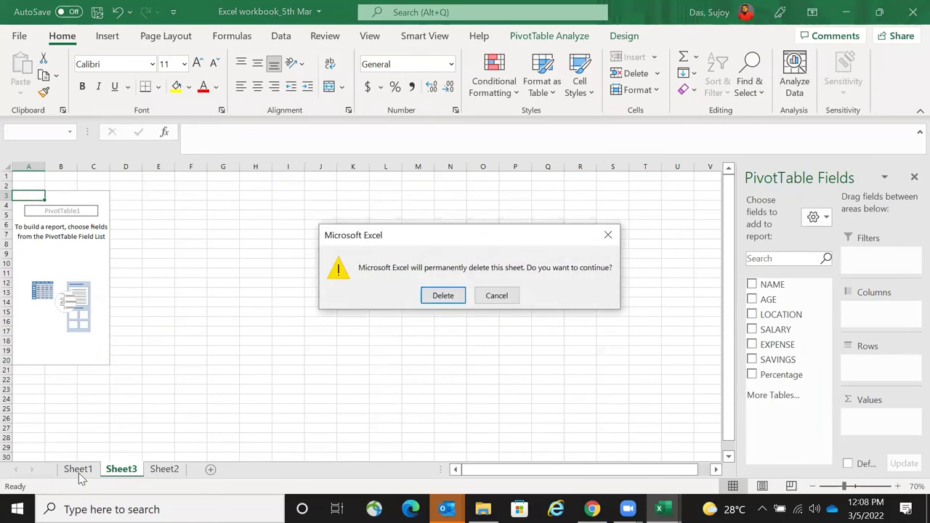
{"action": "key", "text": "Return"}
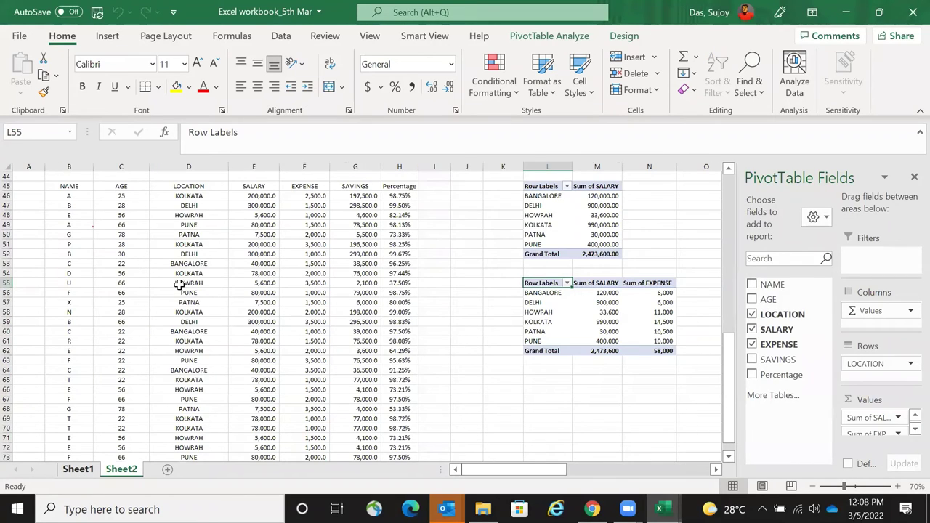
- On Sheet1, select the supplier data from the B2 header down to the last row
{"action": "key", "text": "ctrl+Page_Up"}
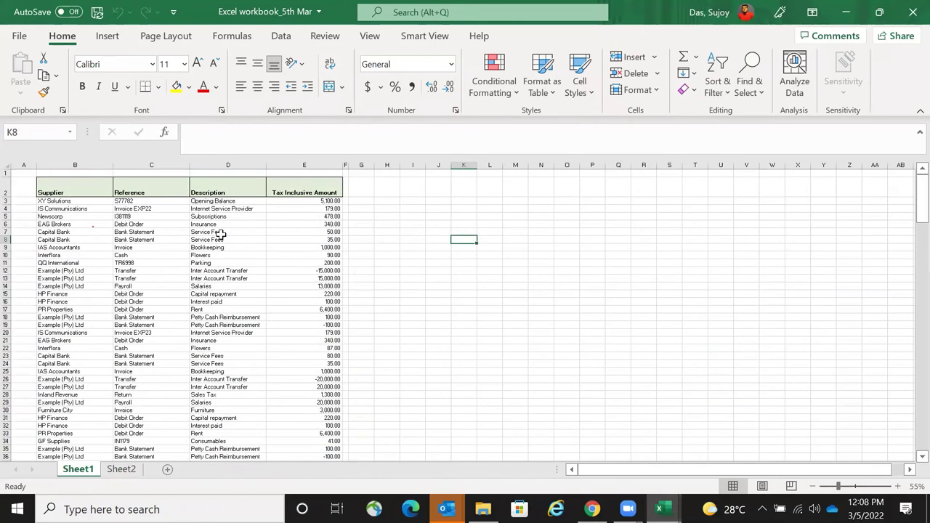
{"action": "left_click", "coordinate": [78, 194]}
{"action": "key", "text": "ctrl+shift+Down"}
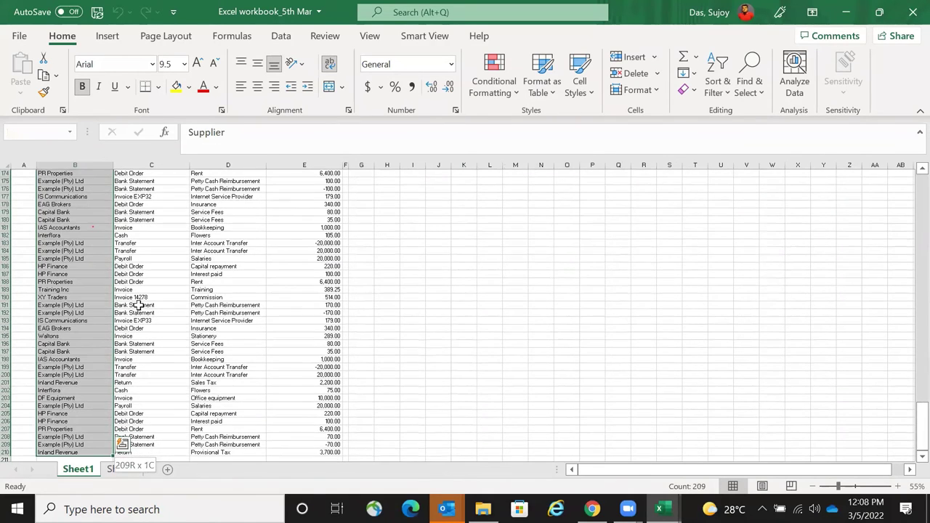
{"action": "key", "text": "ctrl+shift+Right"}
{"action": "left_click_drag", "start_coordinate": [922, 415], "coordinate": [128, 187]}
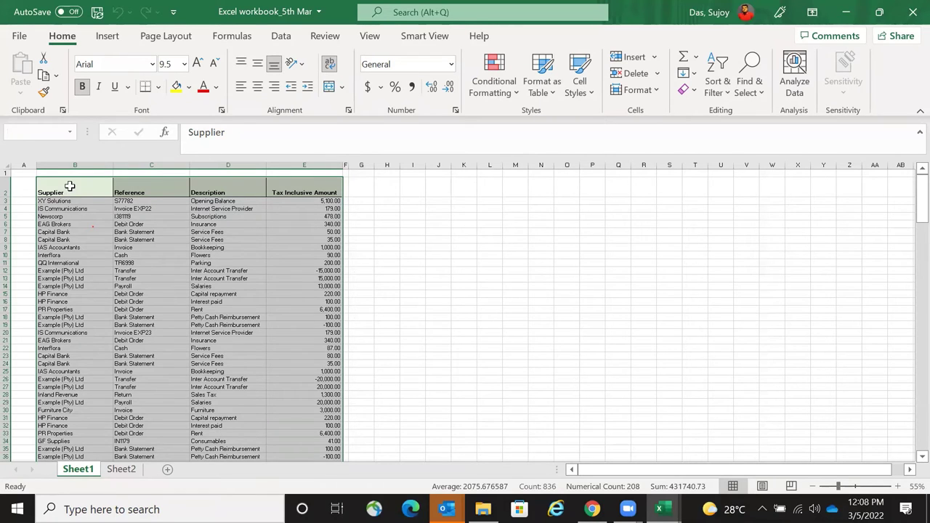
{"action": "left_click_drag", "start_coordinate": [70, 187], "coordinate": [68, 239]}
{"action": "left_click", "coordinate": [67, 203]}
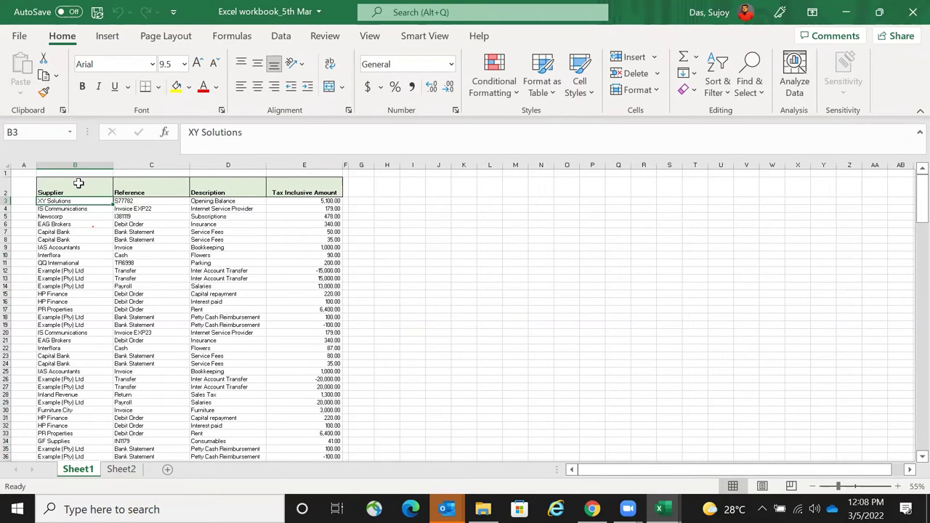
{"action": "left_click", "coordinate": [79, 184]}
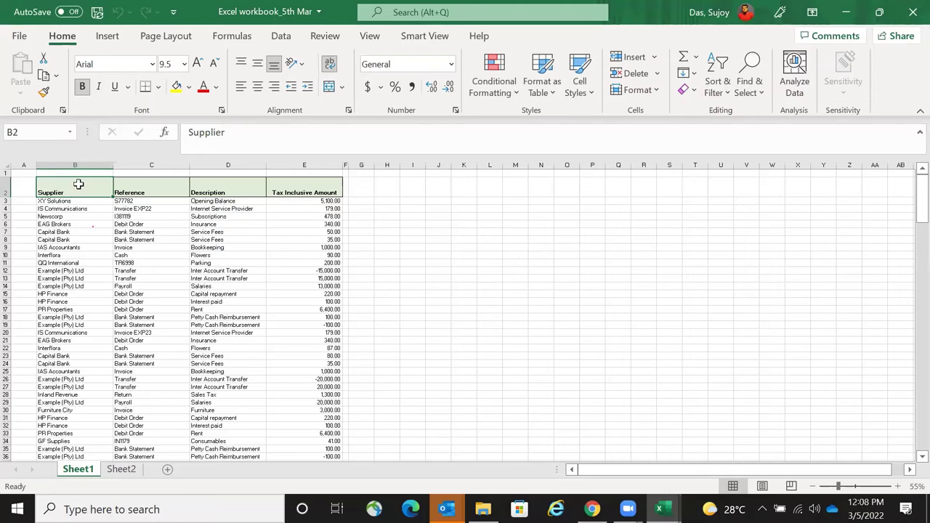
{"action": "key", "text": "ctrl+shift+Down"}
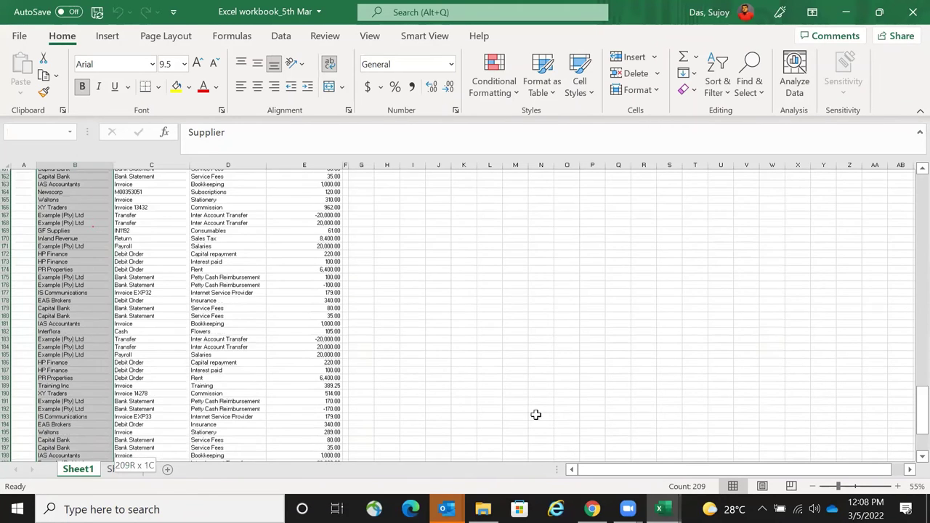
{"action": "key", "text": "shift+Right"}
{"action": "key", "text": "shift+Right"}
{"action": "key", "text": "shift+Right"}
{"action": "left_click_drag", "start_coordinate": [920, 428], "coordinate": [469, 193]}
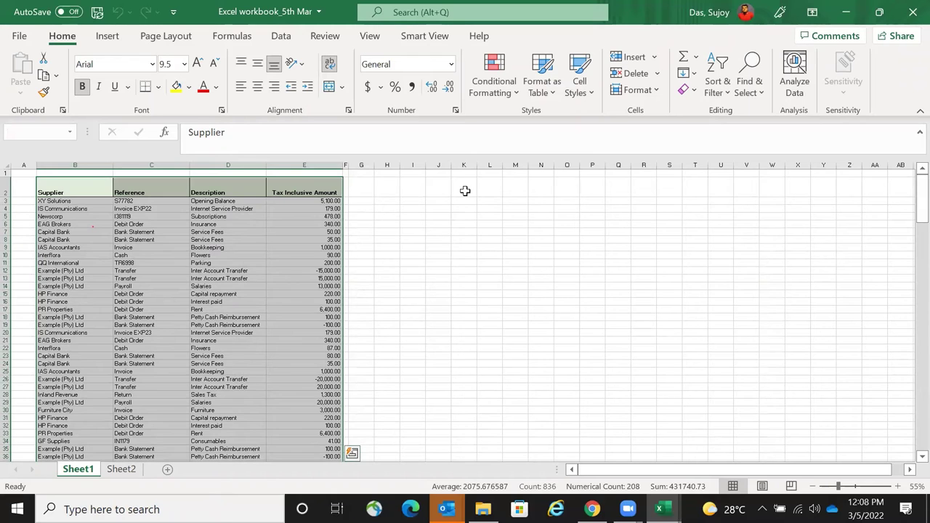
- Insert a pivot table at K2 on Sheet1 from the supplier data starting at B2
{"action": "left_click", "coordinate": [465, 189]}
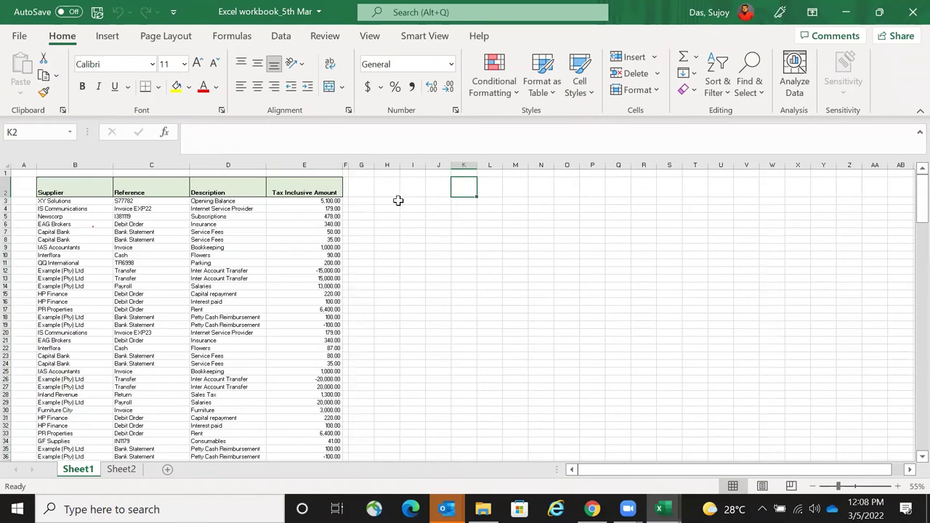
{"action": "left_click", "coordinate": [106, 36]}
{"action": "left_click", "coordinate": [29, 84]}
{"action": "left_click", "coordinate": [45, 114]}
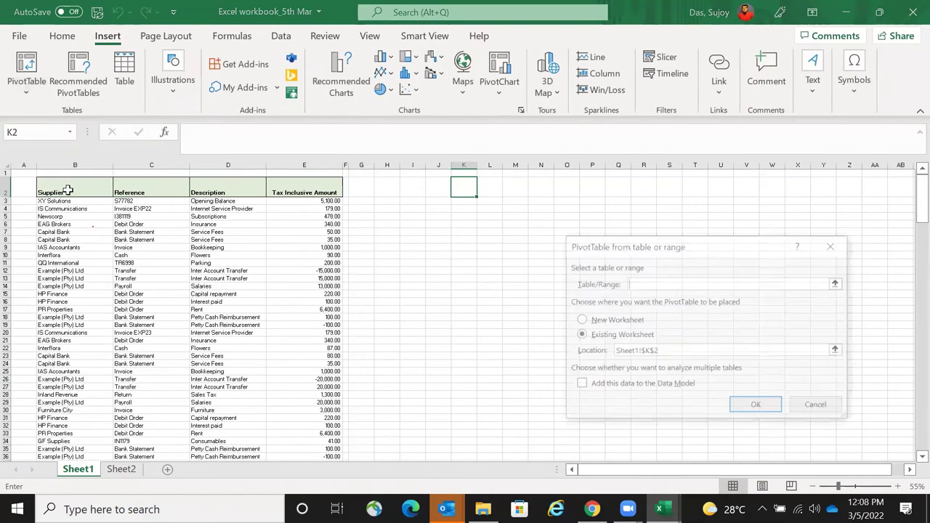
{"action": "left_click", "coordinate": [69, 189]}
{"action": "key", "text": "ctrl+shift+Down"}
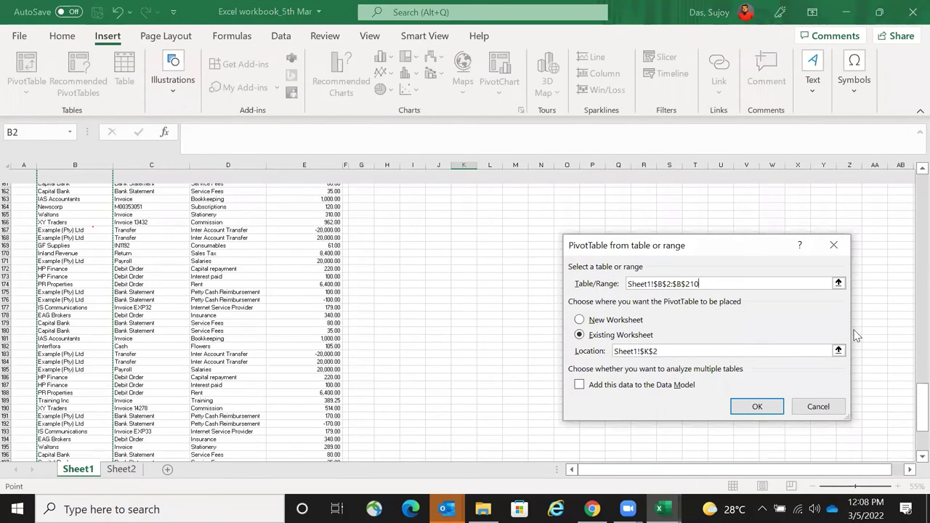
{"action": "key", "text": "Return"}
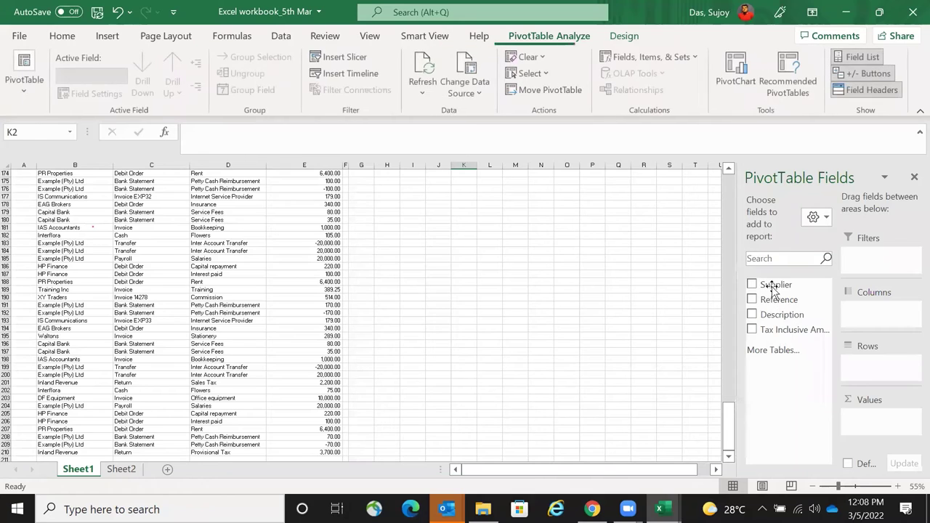
- Sum Tax Inclusive Amount by Supplier in the K2 pivot, Grand Total 431740.73
{"action": "left_click_drag", "start_coordinate": [773, 285], "coordinate": [885, 383]}
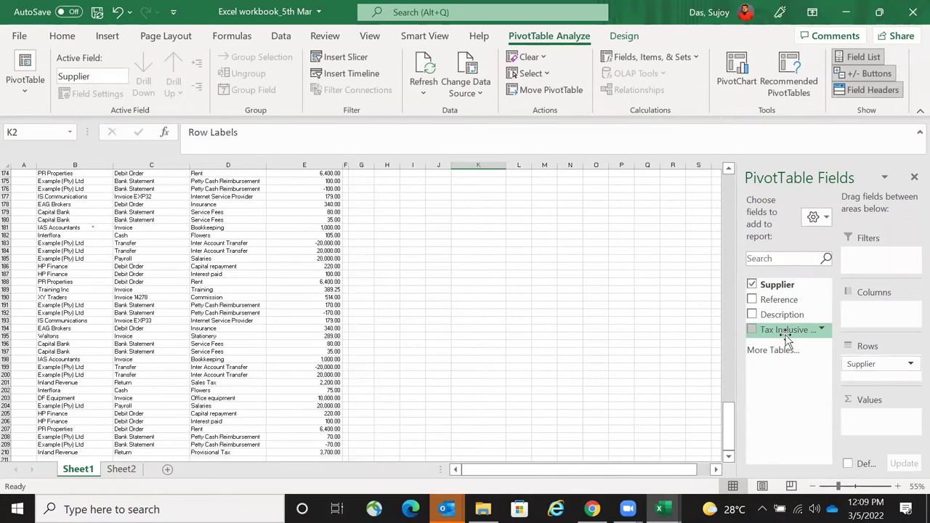
{"action": "left_click_drag", "start_coordinate": [791, 329], "coordinate": [882, 417]}
{"action": "left_click", "coordinate": [914, 177]}
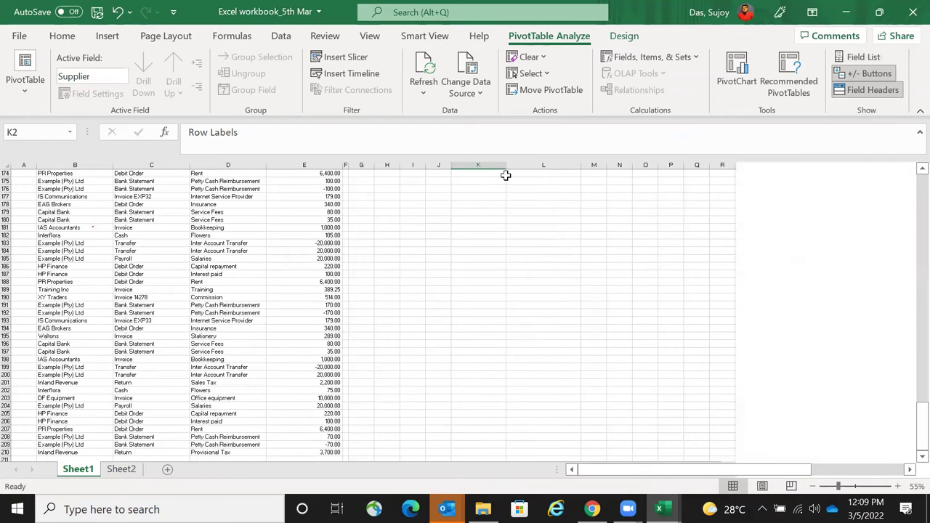
{"action": "scroll", "coordinate": [908, 338], "scroll_direction": "up", "scroll_amount": 14}
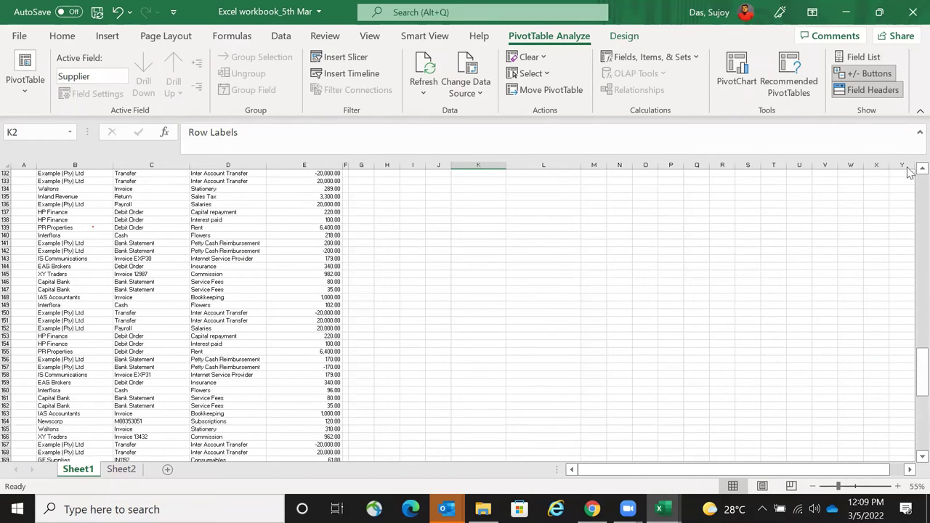
{"action": "scroll", "coordinate": [887, 168], "scroll_direction": "up", "scroll_amount": 5}
{"action": "scroll", "coordinate": [504, 193], "scroll_direction": "up", "scroll_amount": 20}
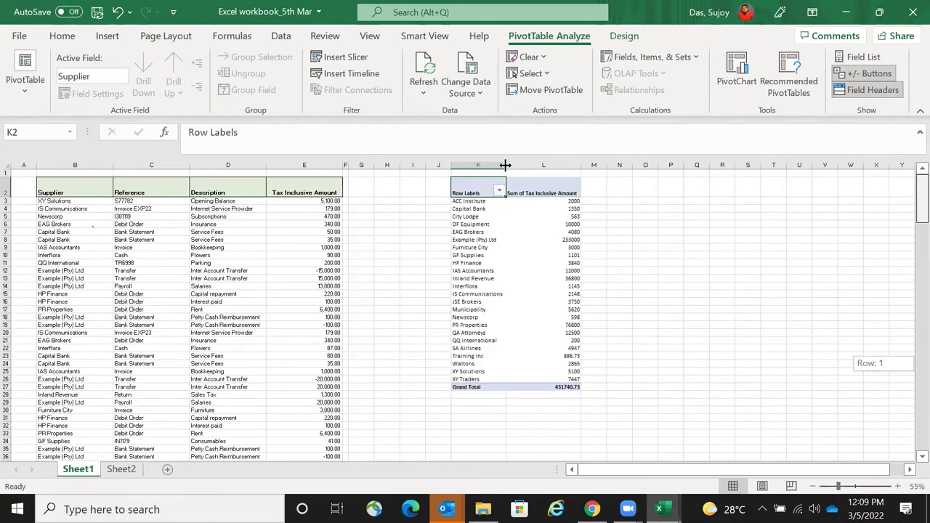
- Widen column K and give the pivot's column L amounts Comma Style with two decimals
{"action": "left_click_drag", "start_coordinate": [506, 166], "coordinate": [518, 166]}
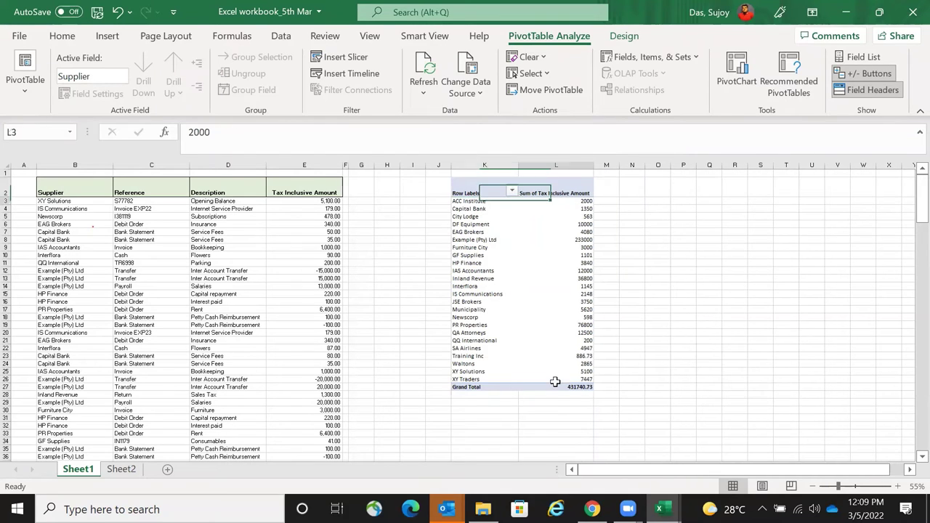
{"action": "left_click_drag", "start_coordinate": [555, 382], "coordinate": [557, 393]}
{"action": "left_click", "coordinate": [62, 36]}
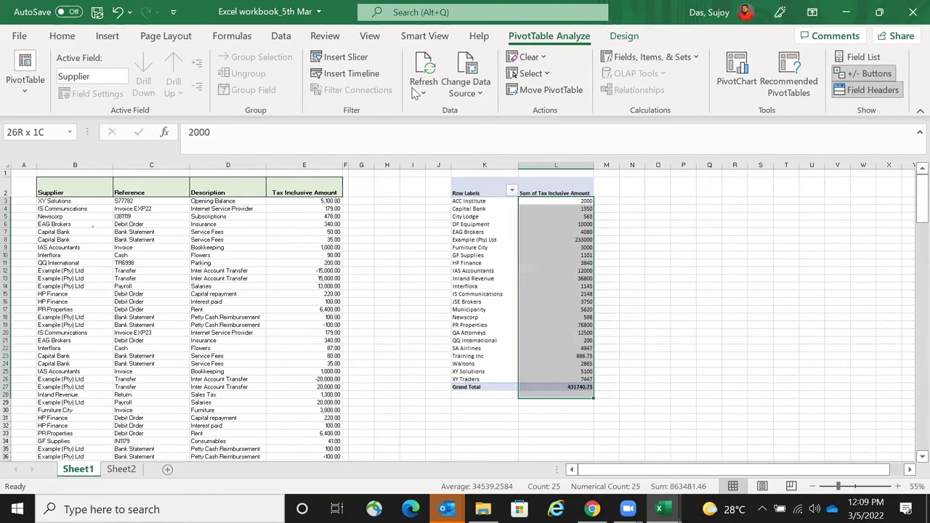
{"action": "left_click", "coordinate": [411, 87]}
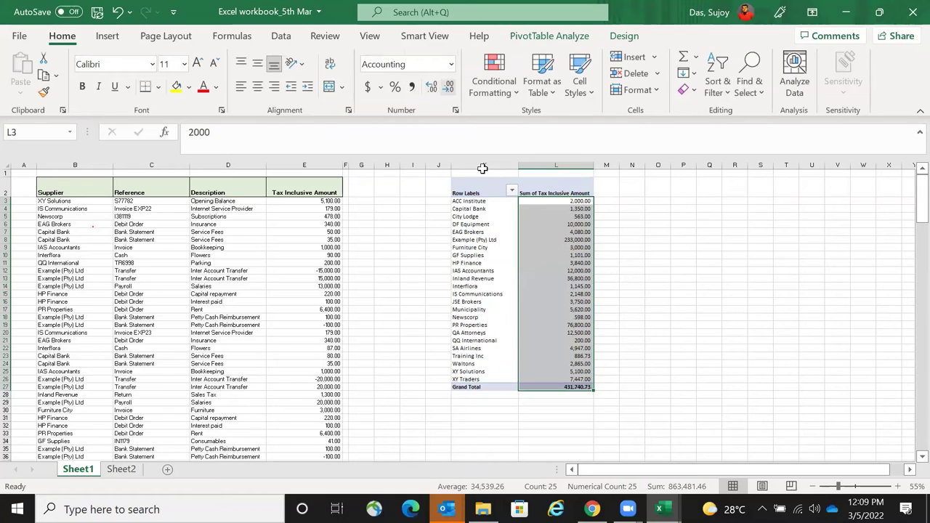
{"action": "left_click", "coordinate": [75, 202]}
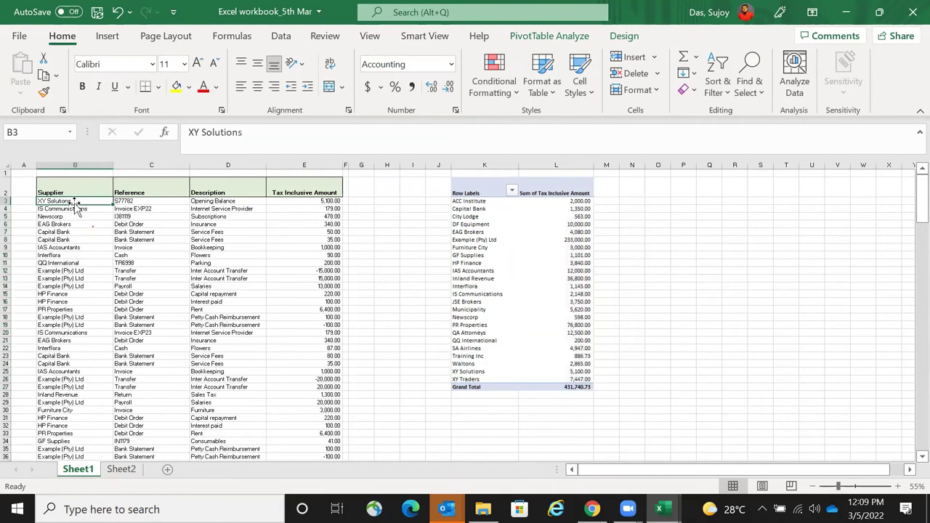
- Filter the supplier pivot to HP Finance only, leaving a 3,840.00 Grand Total
{"action": "left_click", "coordinate": [476, 372]}
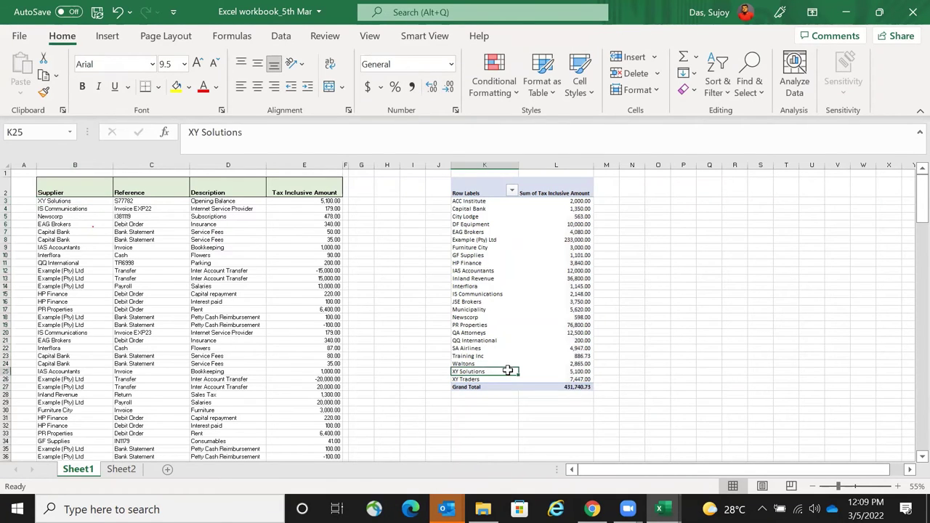
{"action": "left_click", "coordinate": [273, 202]}
{"action": "left_click_drag", "start_coordinate": [78, 295], "coordinate": [328, 306]}
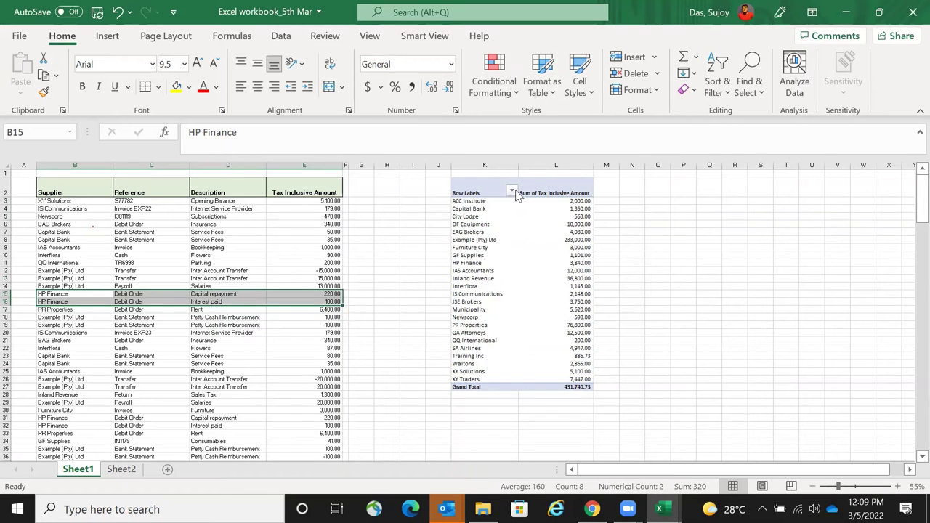
{"action": "left_click", "coordinate": [513, 190]}
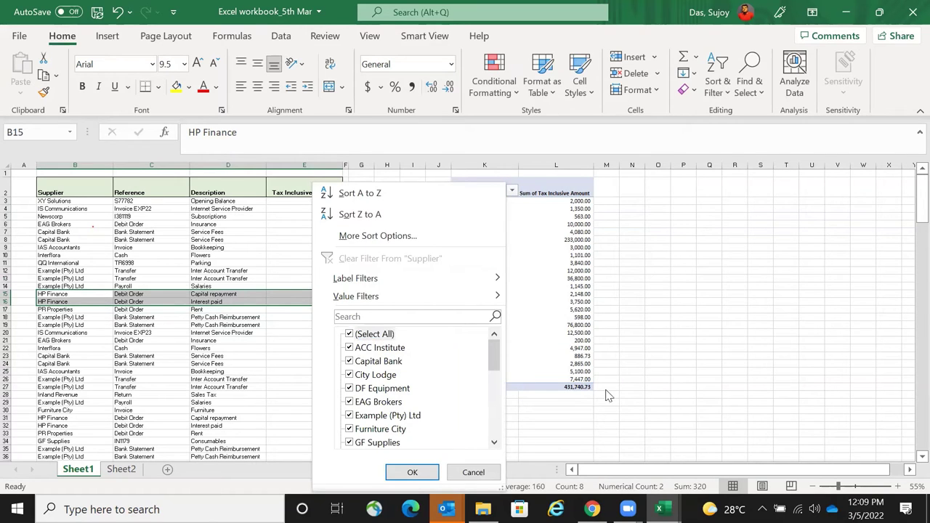
{"action": "left_click", "coordinate": [474, 472]}
{"action": "left_click", "coordinate": [512, 191]}
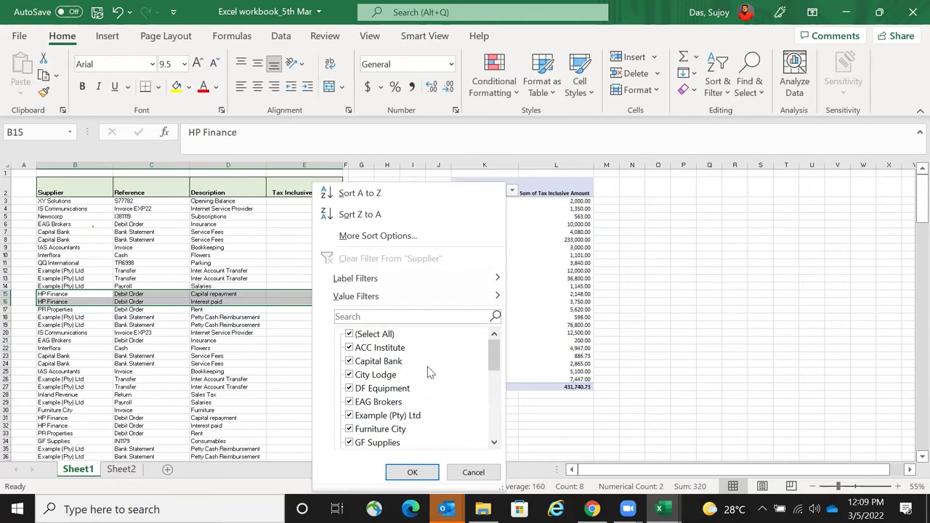
{"action": "scroll", "coordinate": [429, 374], "scroll_direction": "down", "scroll_amount": 6}
{"action": "scroll", "coordinate": [397, 374], "scroll_direction": "up", "scroll_amount": 6}
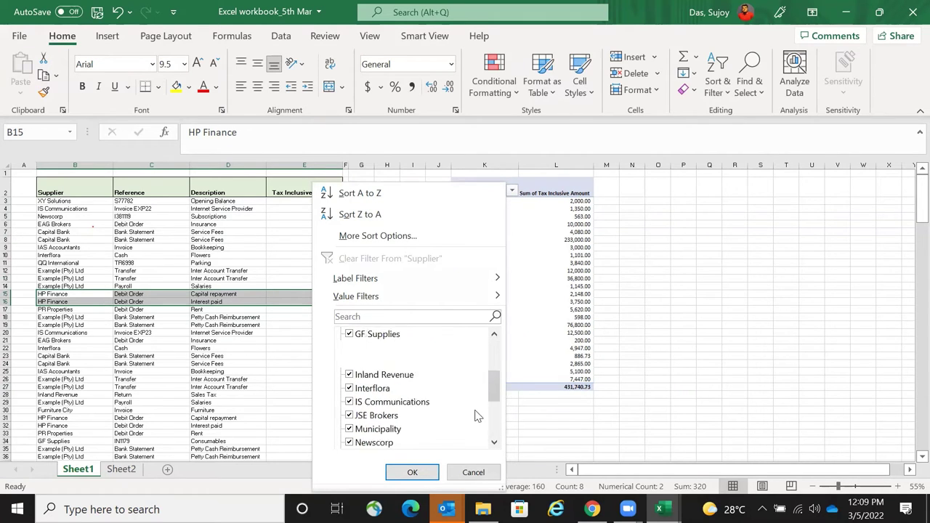
{"action": "left_click", "coordinate": [349, 334]}
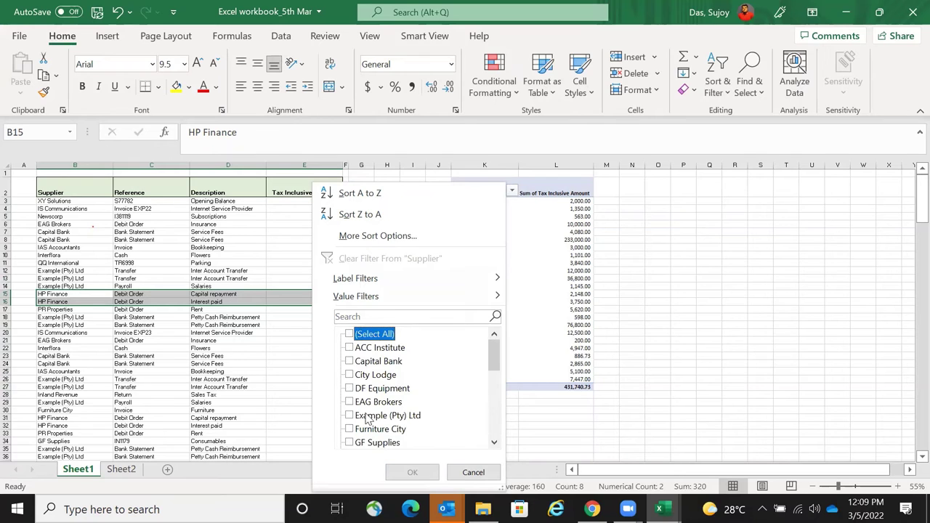
{"action": "scroll", "coordinate": [367, 419], "scroll_direction": "down", "scroll_amount": 3}
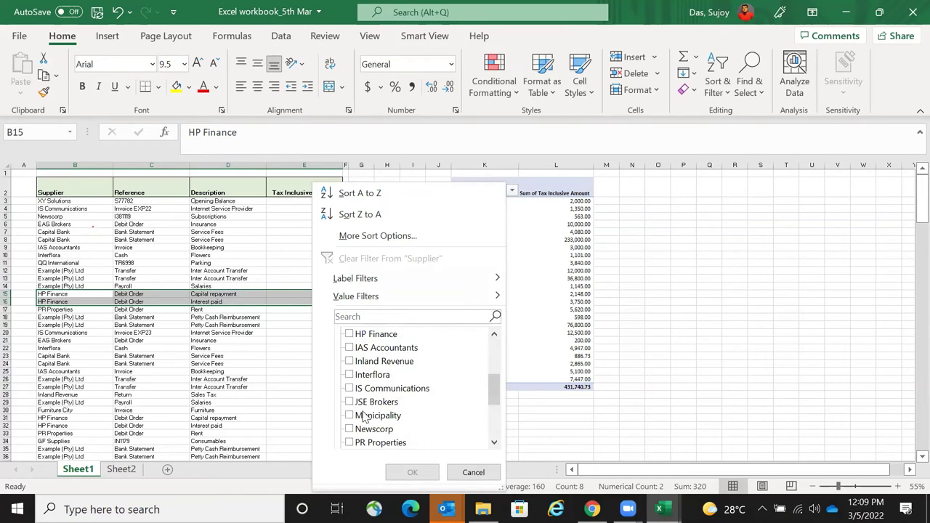
{"action": "left_click", "coordinate": [350, 335]}
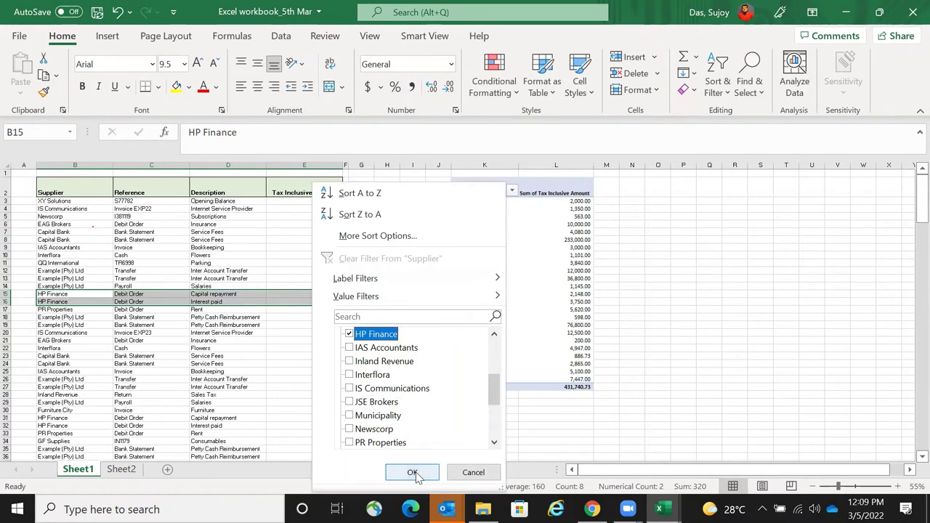
{"action": "left_click", "coordinate": [412, 473]}
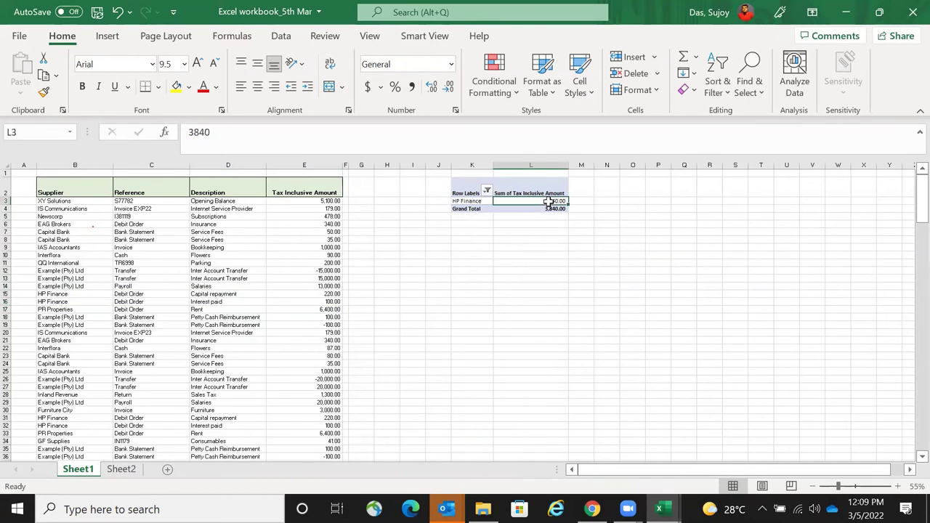
{"action": "left_click", "coordinate": [80, 296]}
- Select the supplier table from B2 across to column E and turn on header filters
{"action": "left_click_drag", "start_coordinate": [194, 298], "coordinate": [333, 301]}
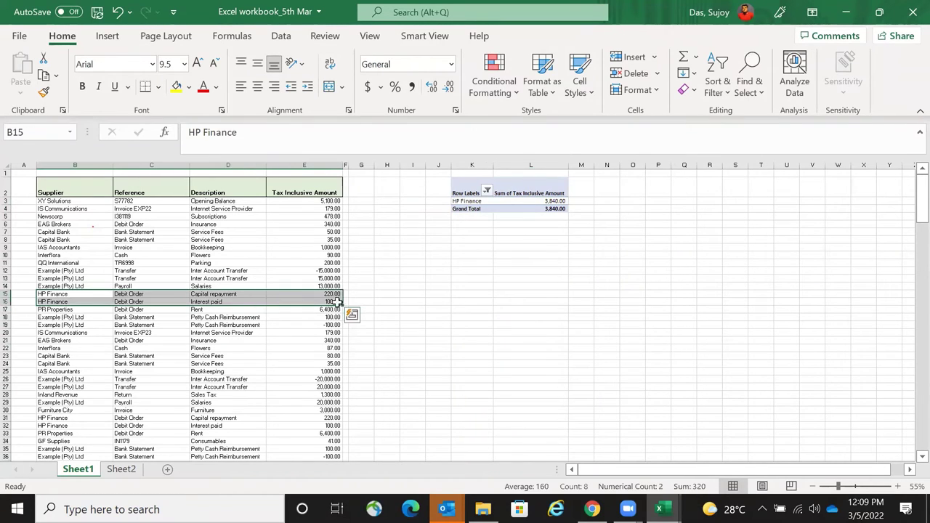
{"action": "left_click", "coordinate": [331, 294]}
{"action": "left_click", "coordinate": [72, 191]}
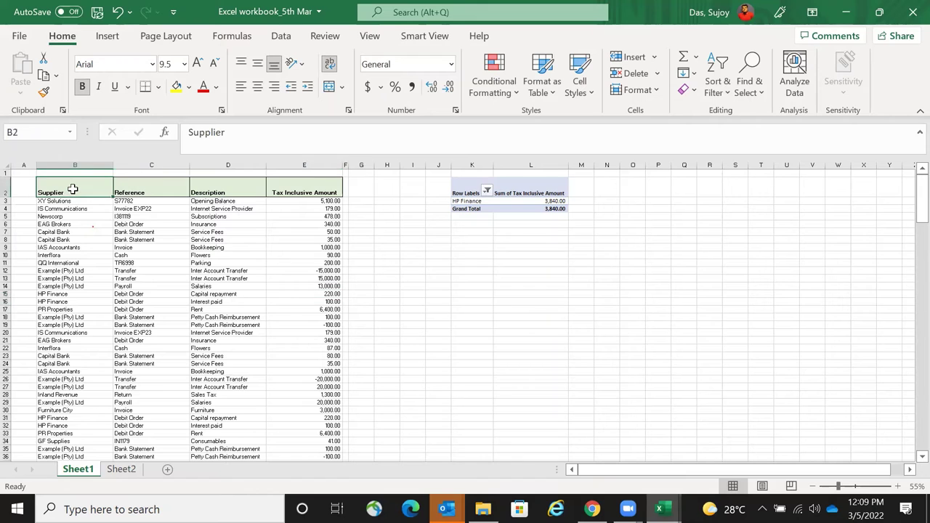
{"action": "key", "text": "ctrl+shift+Down"}
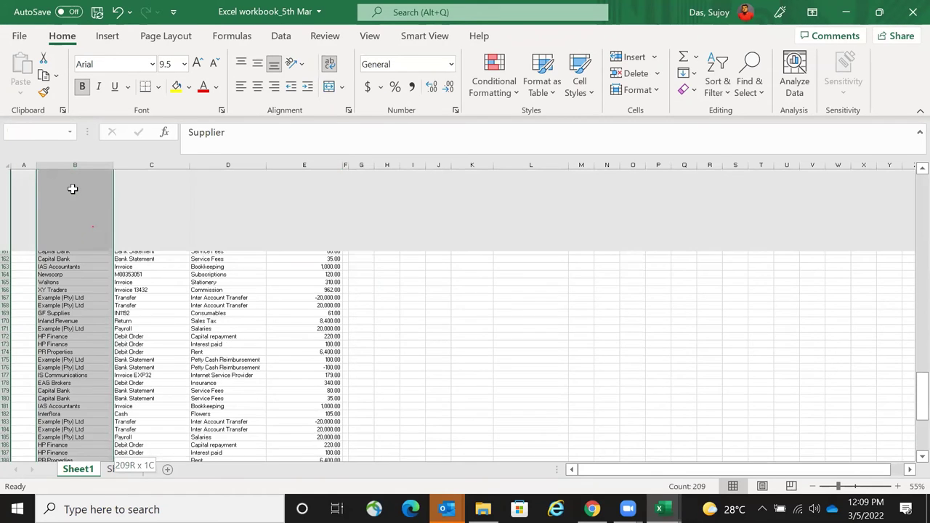
{"action": "key", "text": "ctrl+shift+Right"}
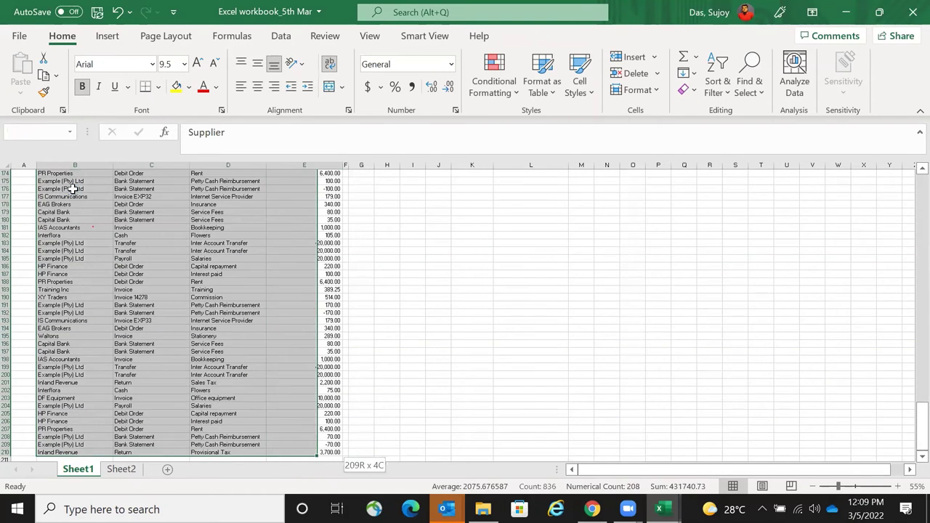
{"action": "key", "text": "Up"}
{"action": "scroll", "coordinate": [99, 191], "scroll_direction": "up", "scroll_amount": 8}
{"action": "key", "text": "ctrl+shift+l"}
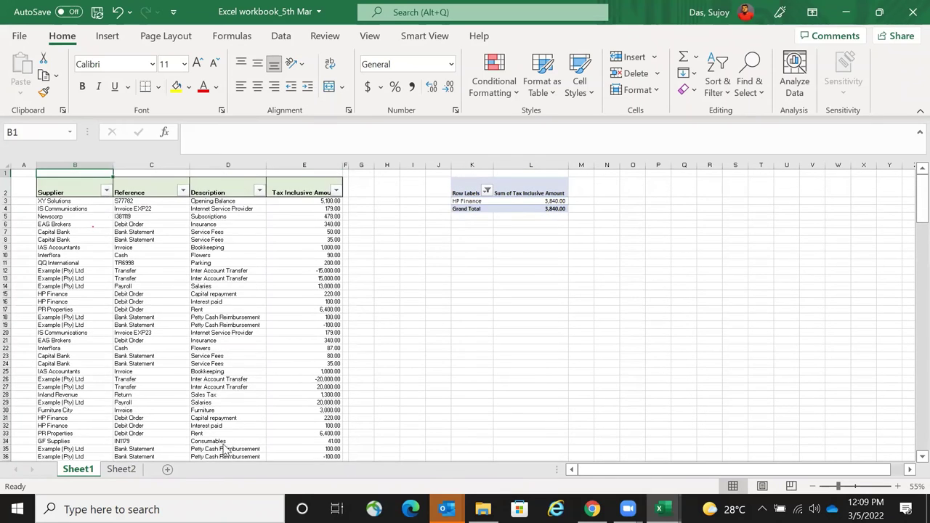
- Filter the Supplier column to HP Finance, check its amounts, then show all suppliers again
{"action": "left_click", "coordinate": [106, 190]}
{"action": "left_click", "coordinate": [150, 334]}
{"action": "scroll", "coordinate": [189, 429], "scroll_direction": "down", "scroll_amount": 5}
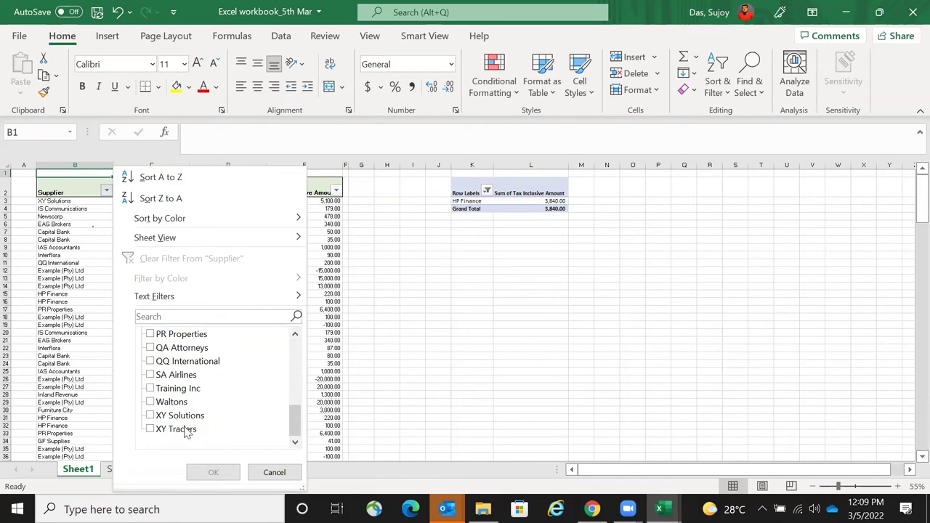
{"action": "scroll", "coordinate": [174, 425], "scroll_direction": "up", "scroll_amount": 2}
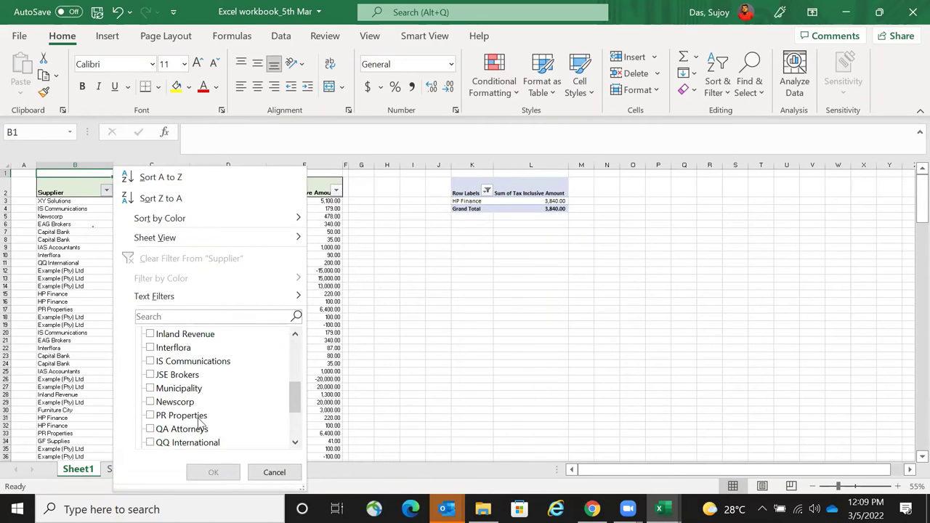
{"action": "scroll", "coordinate": [200, 421], "scroll_direction": "up", "scroll_amount": 1}
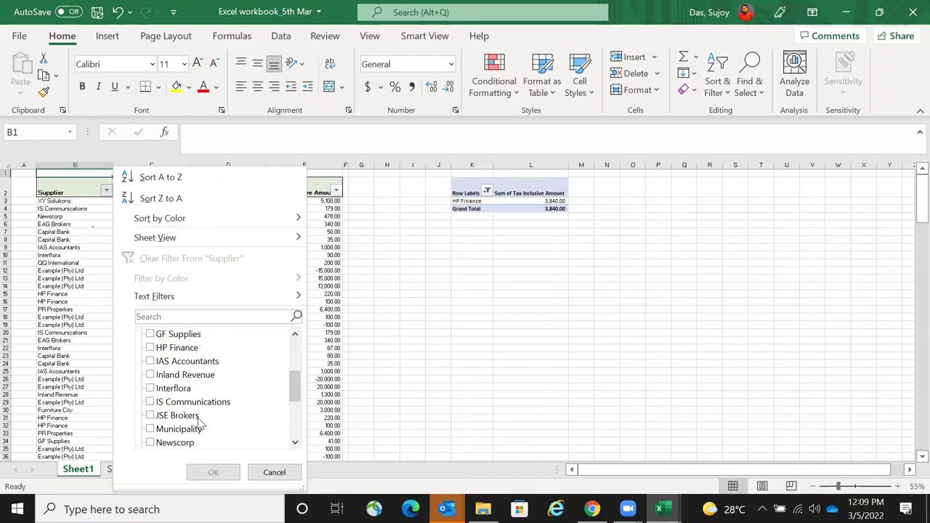
{"action": "left_click", "coordinate": [151, 349]}
{"action": "left_click", "coordinate": [225, 472]}
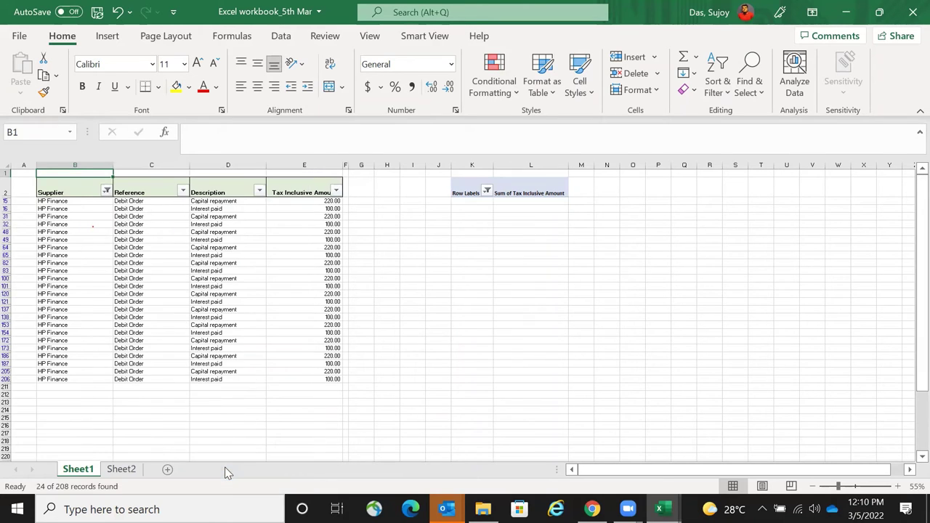
{"action": "left_click_drag", "start_coordinate": [321, 201], "coordinate": [315, 378]}
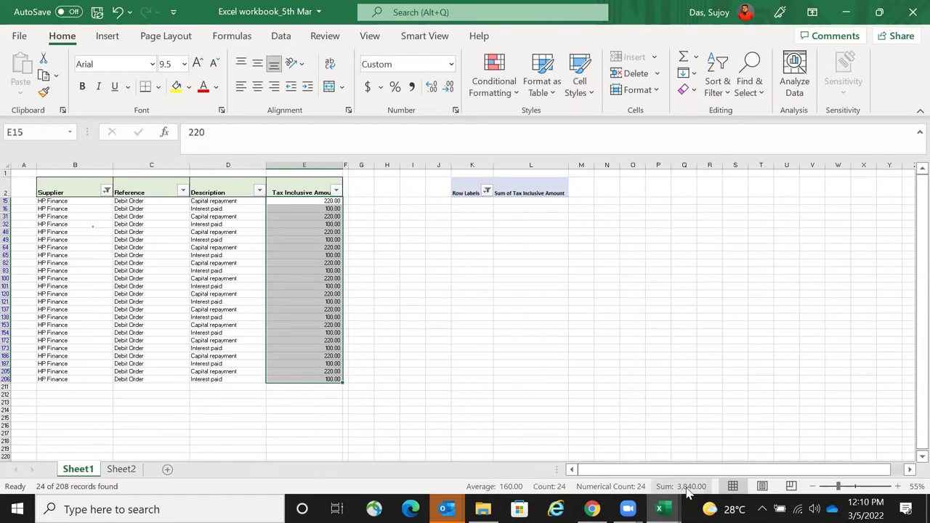
{"action": "left_click", "coordinate": [106, 190]}
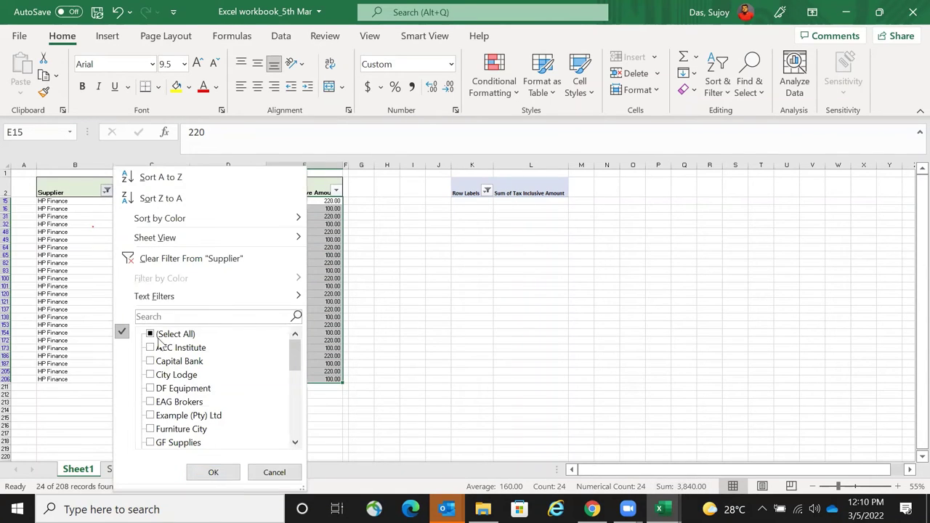
{"action": "left_click", "coordinate": [158, 335]}
{"action": "left_click", "coordinate": [212, 473]}
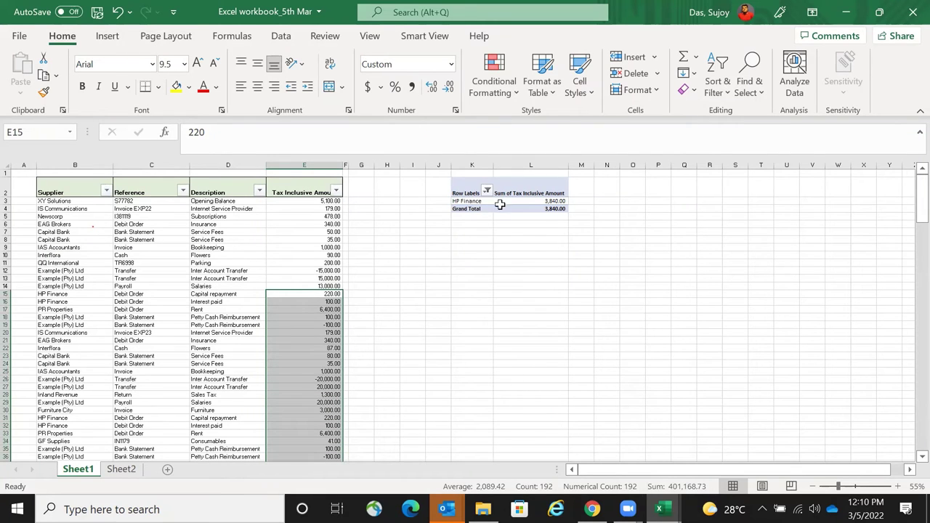
- Filter the Supplier column to HP Finance again and select the 24 filtered rows
{"action": "left_click_drag", "start_coordinate": [471, 203], "coordinate": [557, 210]}
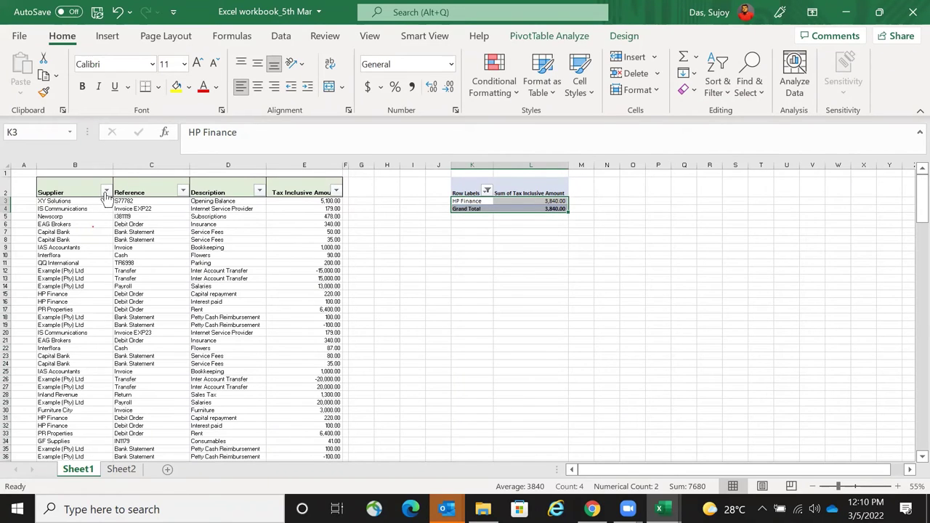
{"action": "left_click", "coordinate": [106, 190]}
{"action": "left_click", "coordinate": [161, 334]}
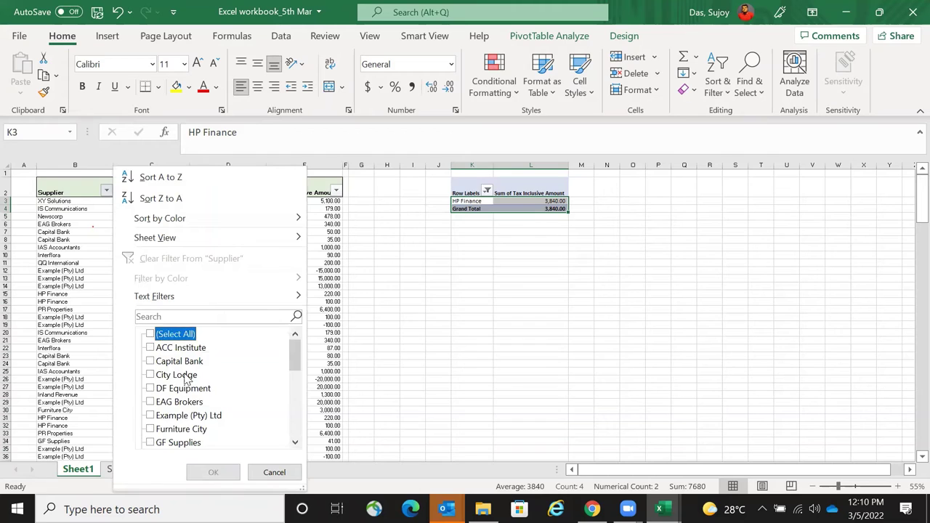
{"action": "scroll", "coordinate": [192, 389], "scroll_direction": "down", "scroll_amount": 4}
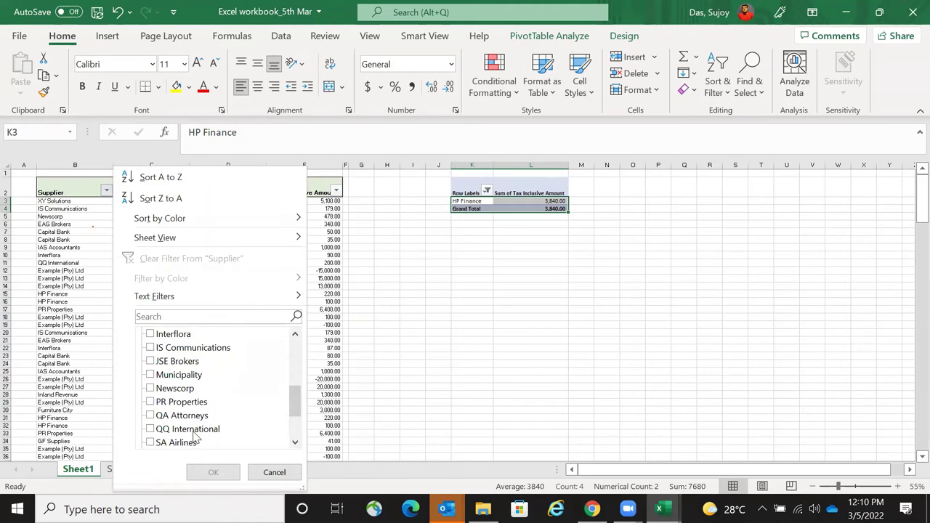
{"action": "scroll", "coordinate": [193, 436], "scroll_direction": "down", "scroll_amount": 2}
{"action": "scroll", "coordinate": [192, 436], "scroll_direction": "up", "scroll_amount": 6}
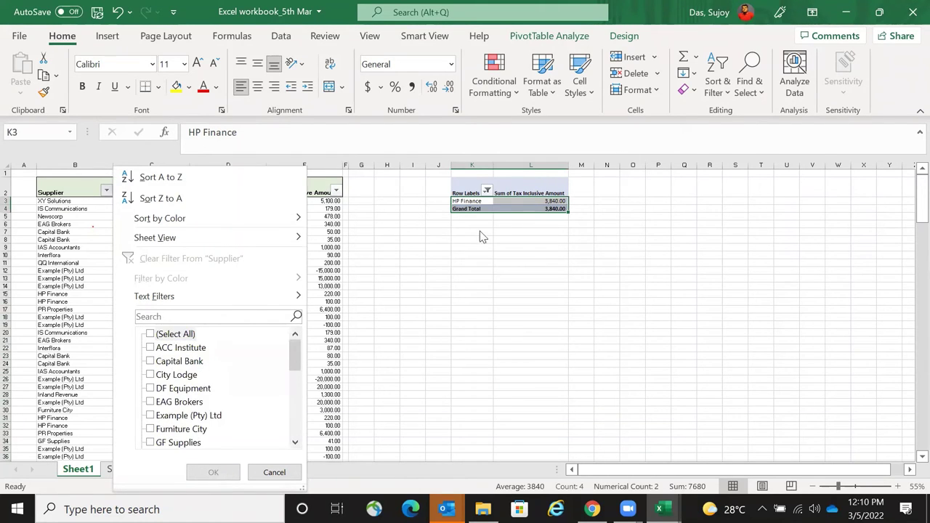
{"action": "scroll", "coordinate": [168, 381], "scroll_direction": "down", "scroll_amount": 2}
{"action": "left_click", "coordinate": [160, 375]}
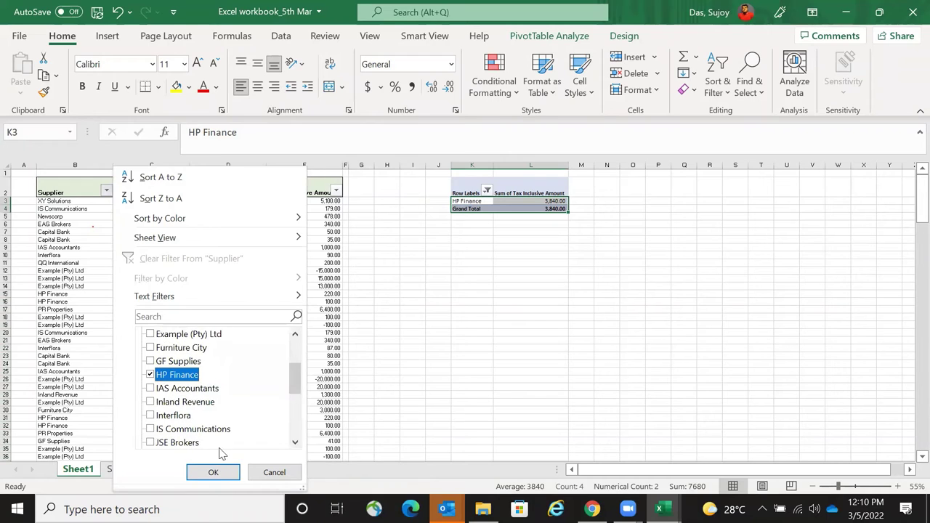
{"action": "left_click", "coordinate": [213, 472]}
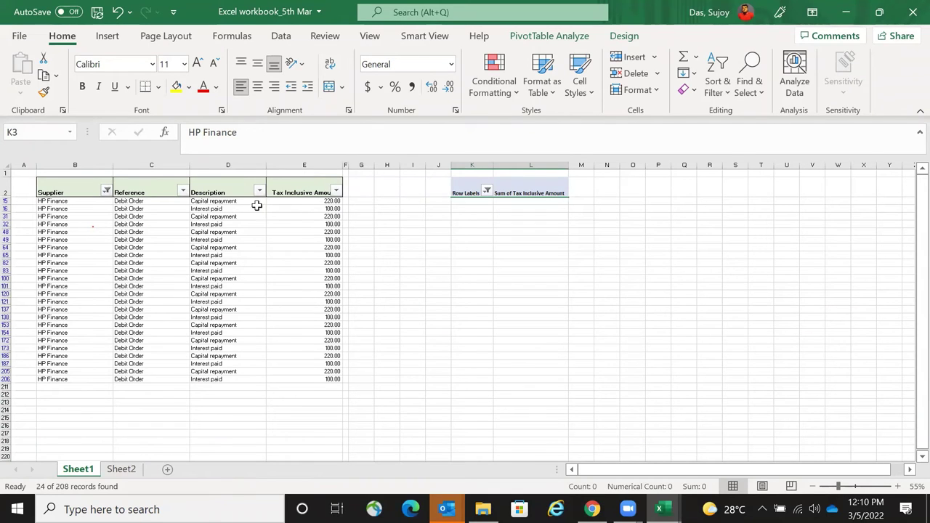
{"action": "left_click_drag", "start_coordinate": [315, 200], "coordinate": [89, 371]}
- Clear the Supplier filter so every supplier's rows are listed again
{"action": "left_click", "coordinate": [107, 190]}
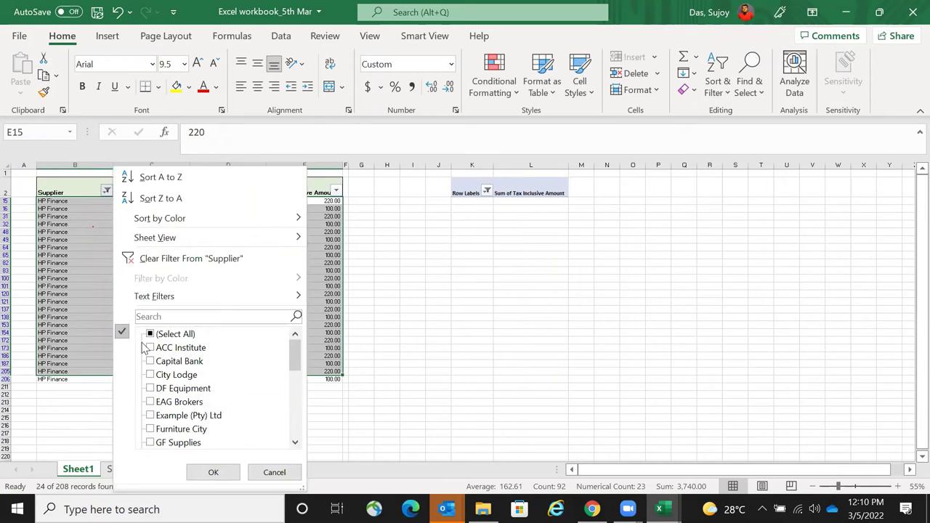
{"action": "left_click", "coordinate": [166, 336]}
{"action": "left_click", "coordinate": [215, 474]}
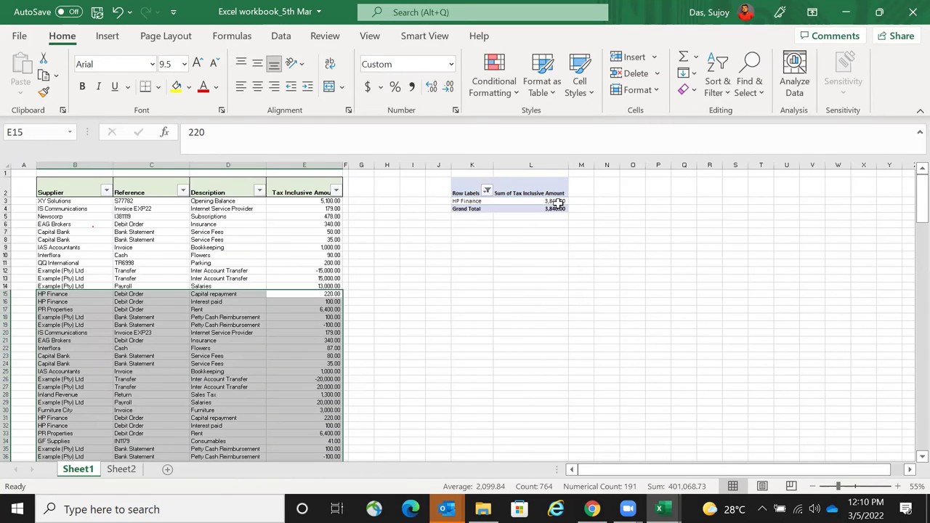
{"action": "left_click", "coordinate": [560, 208]}
{"action": "left_click", "coordinate": [155, 202]}
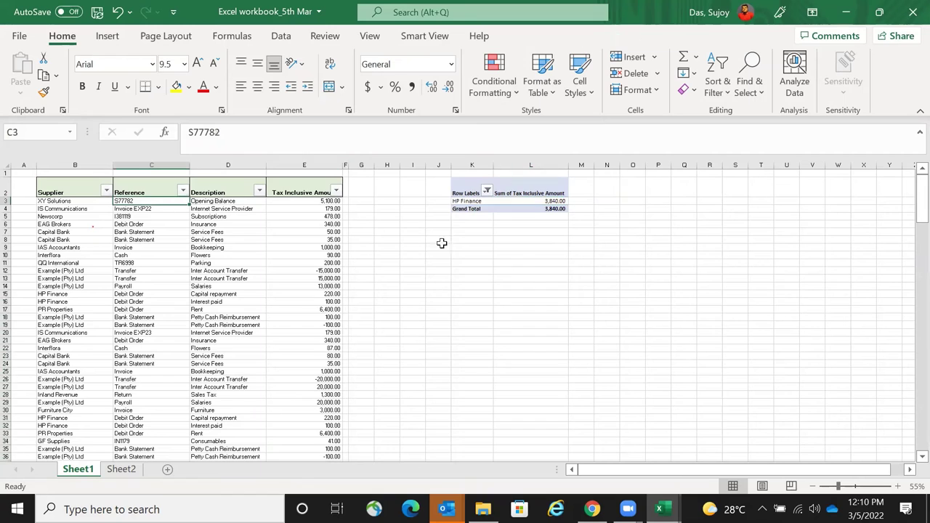
- Add Description as a row field under Supplier in the HP Finance pivot
{"action": "right_click", "coordinate": [473, 193]}
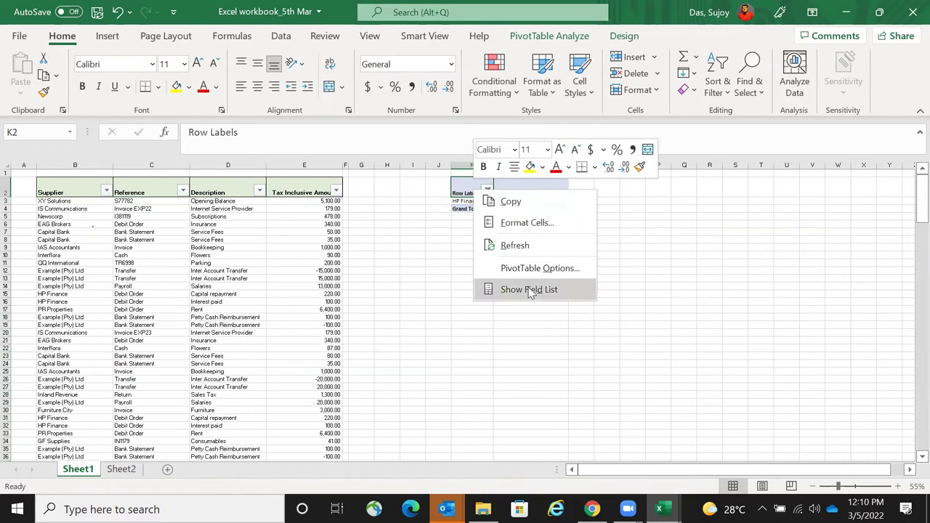
{"action": "left_click", "coordinate": [530, 290]}
{"action": "left_click_drag", "start_coordinate": [774, 314], "coordinate": [872, 375]}
{"action": "left_click", "coordinate": [914, 178]}
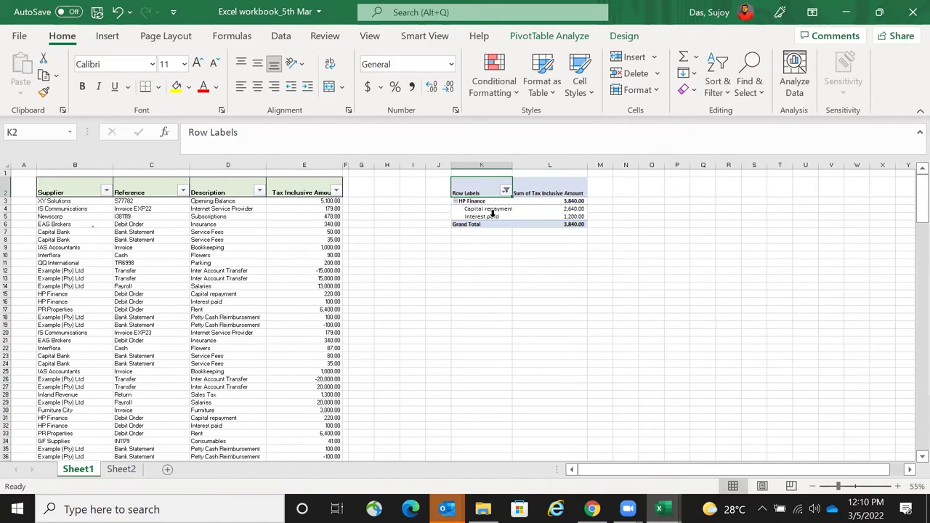
- Select the Capital repayment 2,640.00 and Interest paid 1,200.00 rows with their amounts
{"action": "left_click_drag", "start_coordinate": [487, 217], "coordinate": [491, 209]}
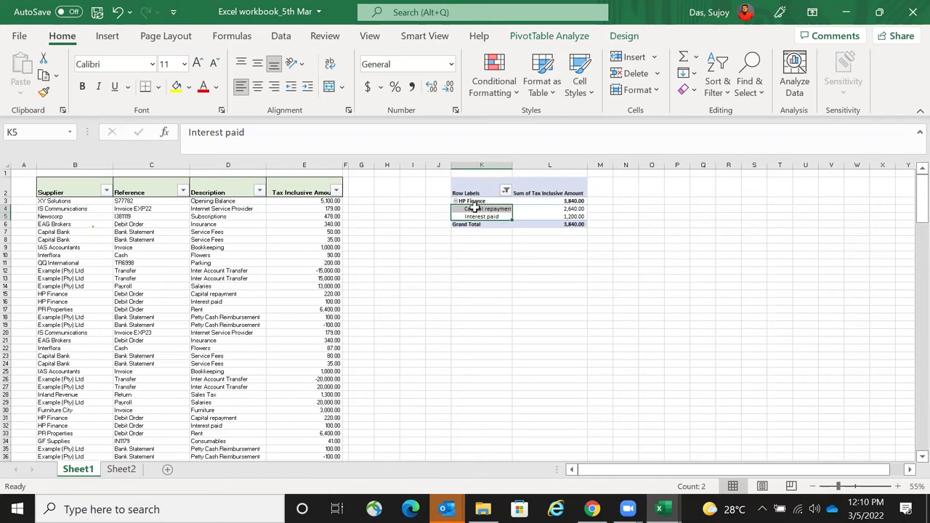
{"action": "left_click_drag", "start_coordinate": [474, 207], "coordinate": [577, 207]}
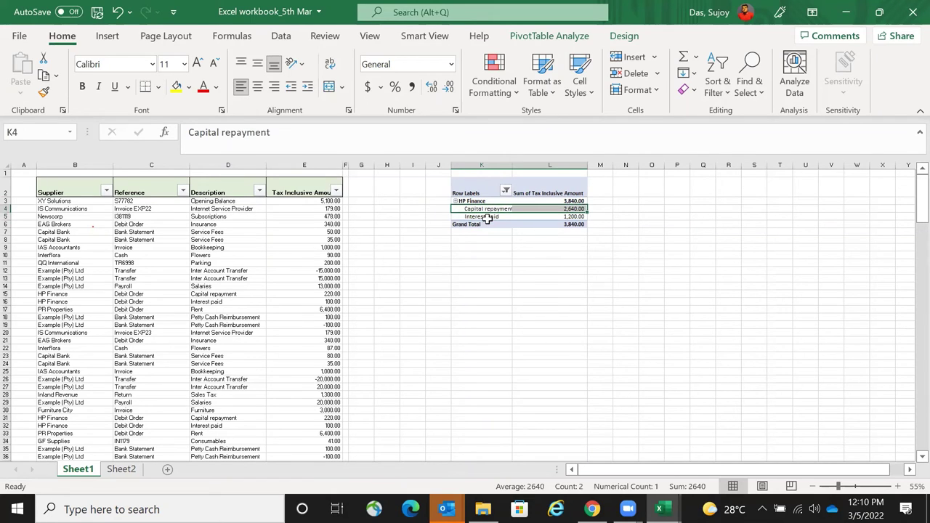
{"action": "left_click_drag", "start_coordinate": [487, 217], "coordinate": [571, 217]}
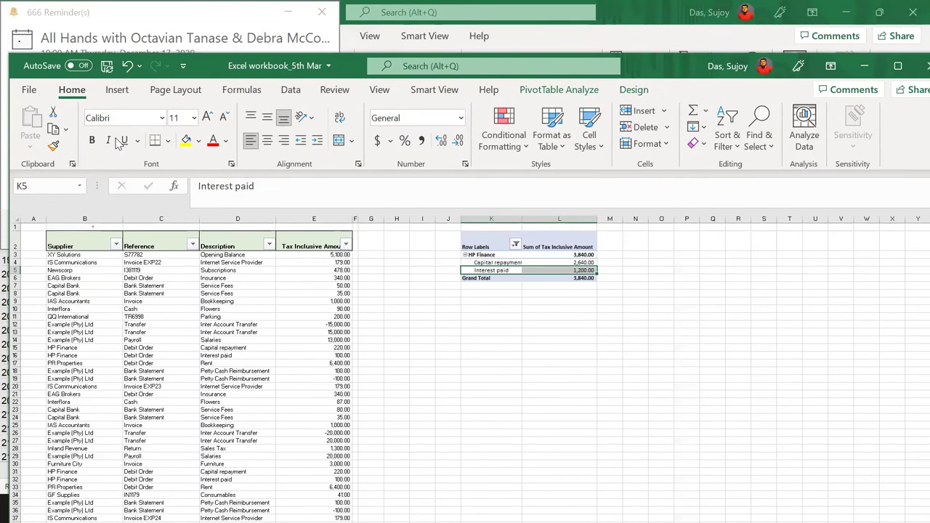
- Try the tabular report layout on the pivot, then undo it
{"action": "left_click", "coordinate": [624, 35]}
{"action": "left_click", "coordinate": [103, 77]}
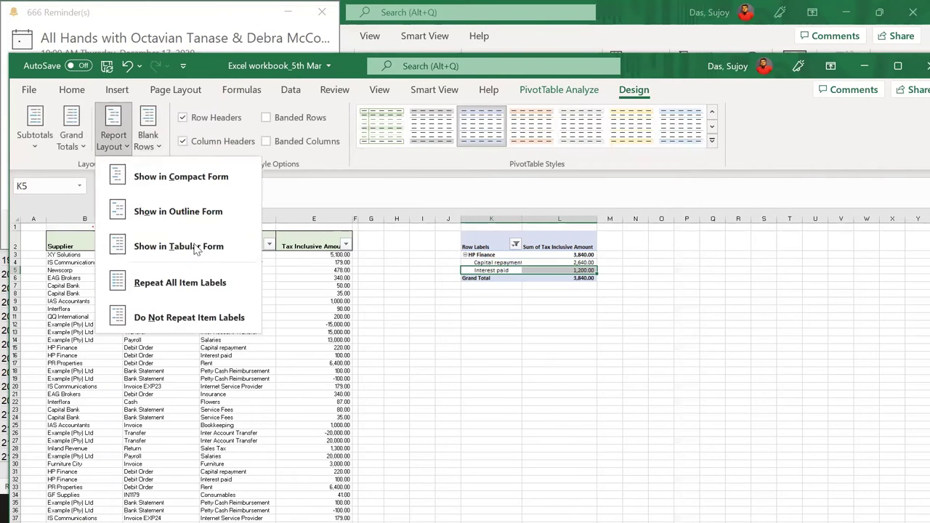
{"action": "left_click", "coordinate": [195, 247]}
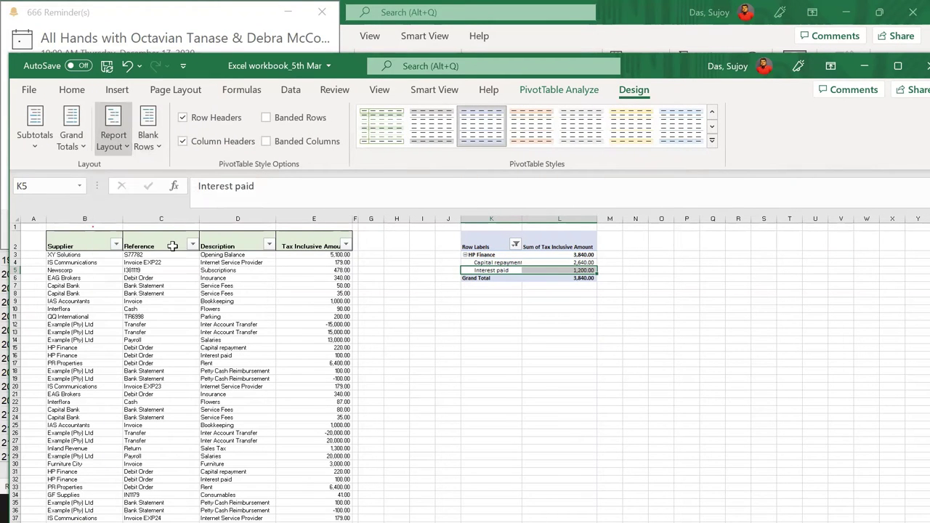
{"action": "left_click", "coordinate": [611, 333]}
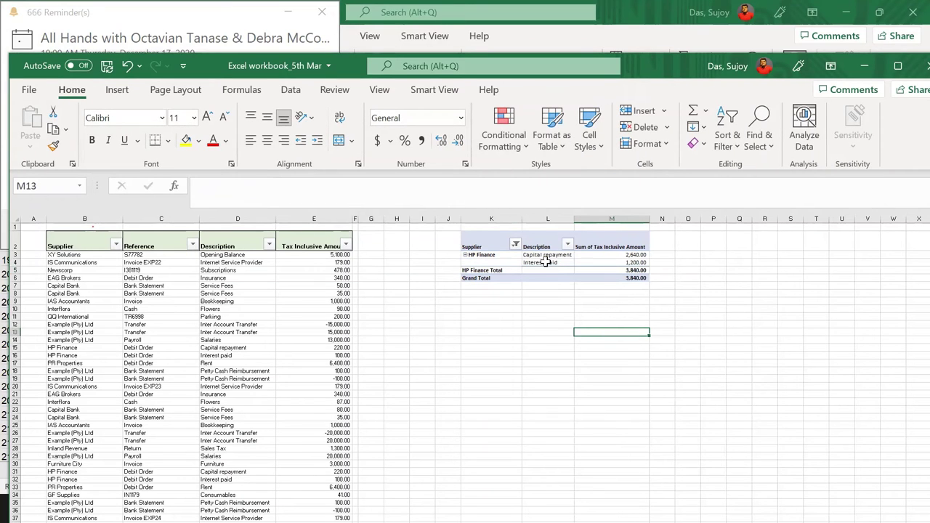
{"action": "key", "text": "ctrl+z"}
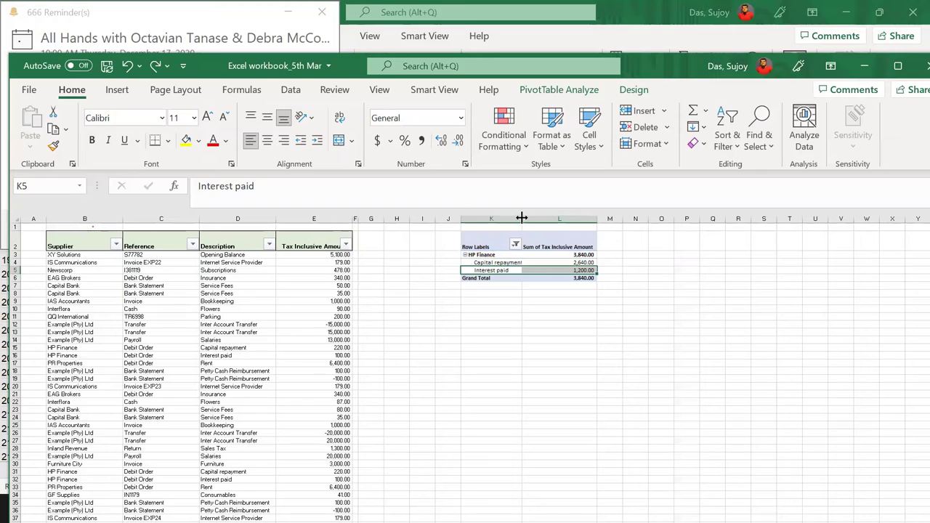
- With HP Finance selected, switch the pivot layout to outline form, then to tabular form
{"action": "left_click", "coordinate": [508, 255]}
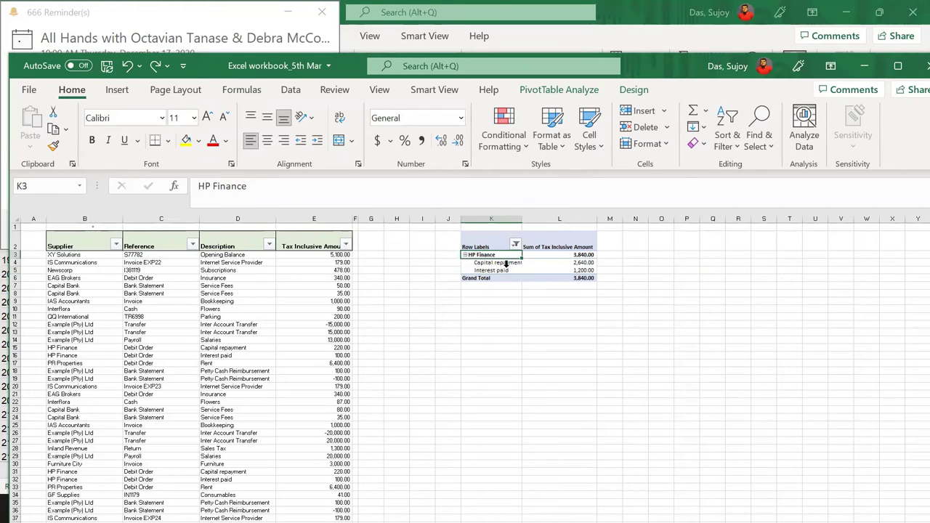
{"action": "left_click", "coordinate": [633, 90]}
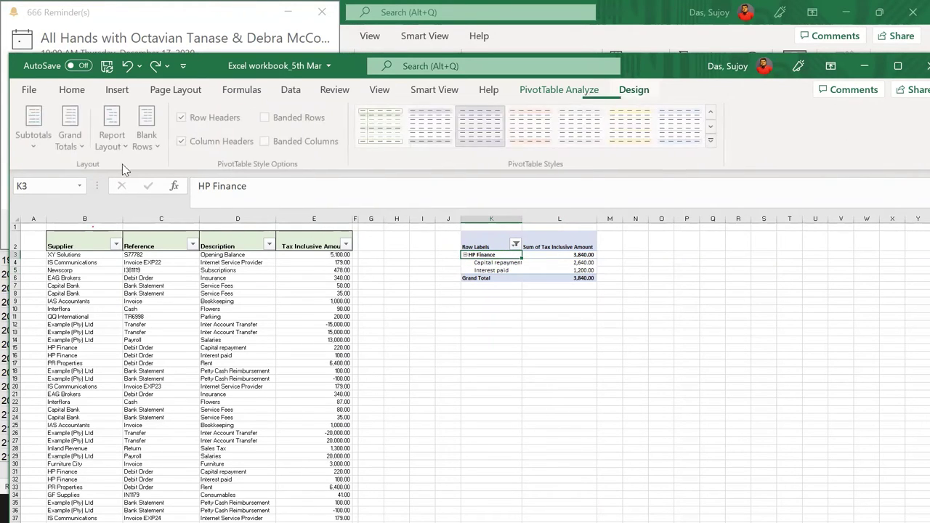
{"action": "left_click", "coordinate": [114, 145]}
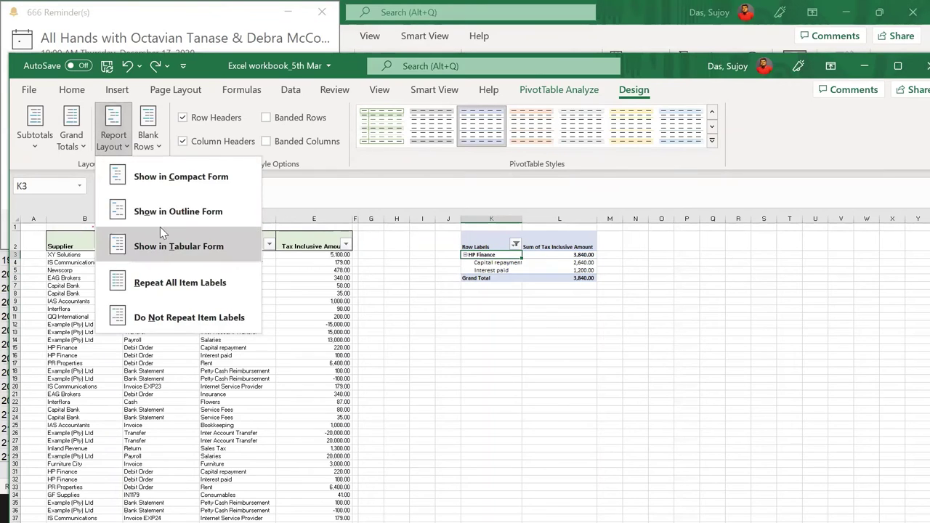
{"action": "left_click", "coordinate": [181, 177]}
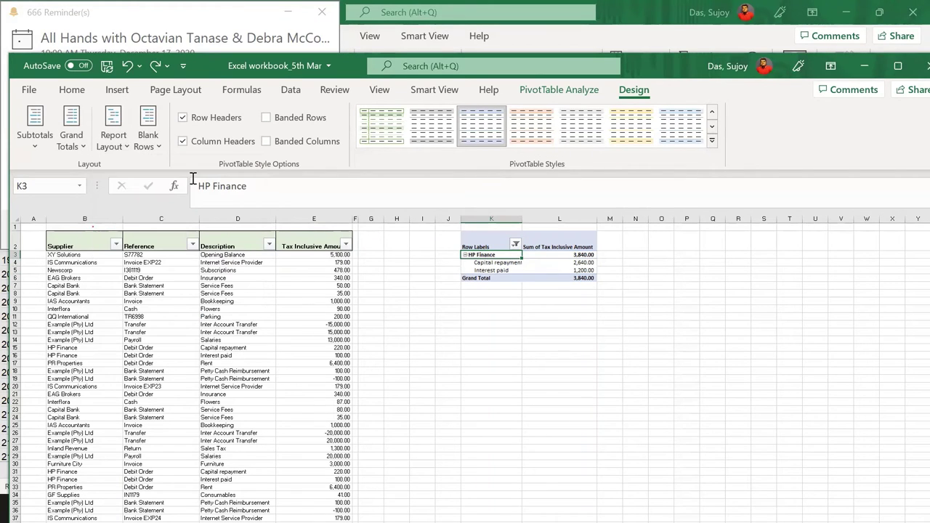
{"action": "left_click", "coordinate": [115, 148]}
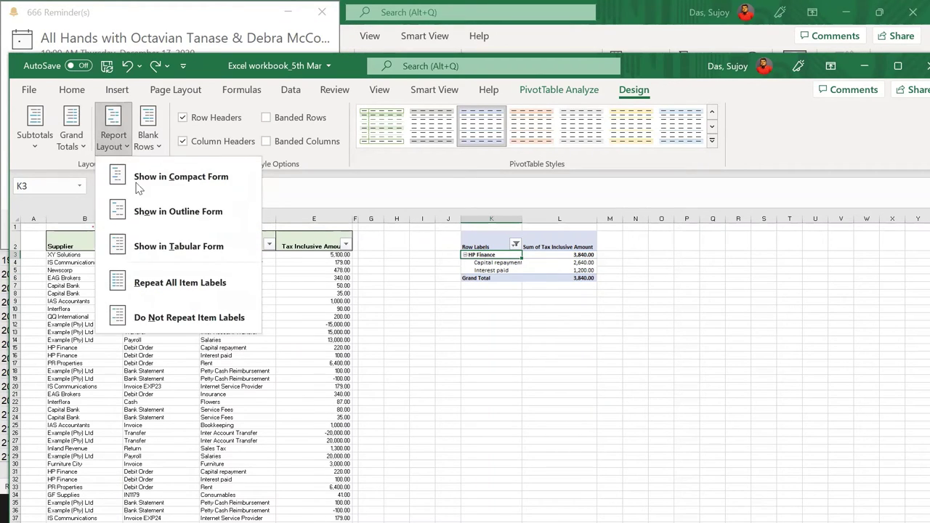
{"action": "left_click", "coordinate": [162, 215]}
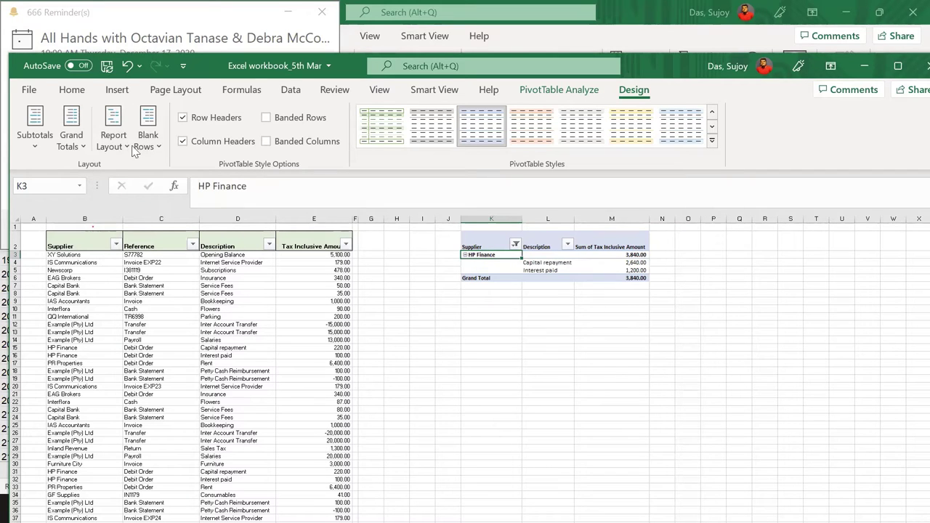
{"action": "left_click", "coordinate": [113, 137]}
{"action": "left_click", "coordinate": [155, 244]}
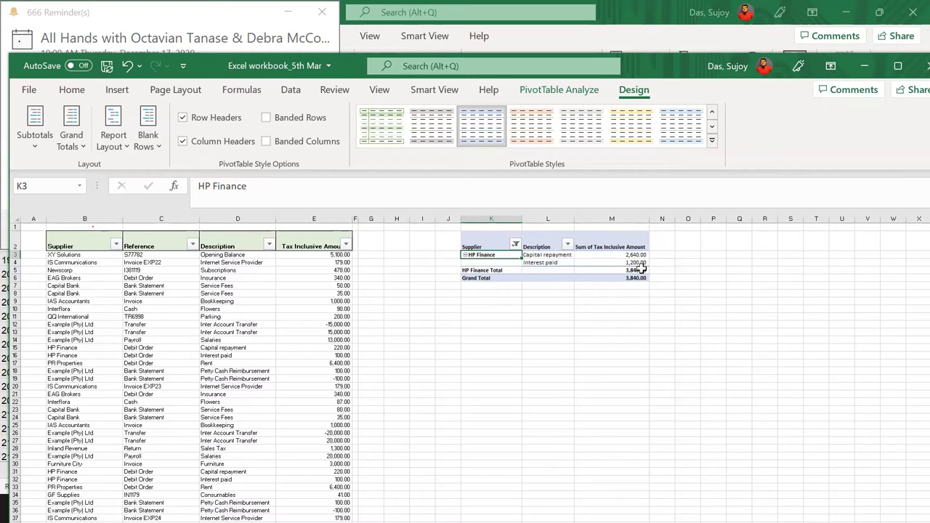
- Select the Description rows and amounts, maximize the window, and deselect to an empty cell
{"action": "left_click_drag", "start_coordinate": [640, 269], "coordinate": [494, 263]}
{"action": "left_click", "coordinate": [612, 402]}
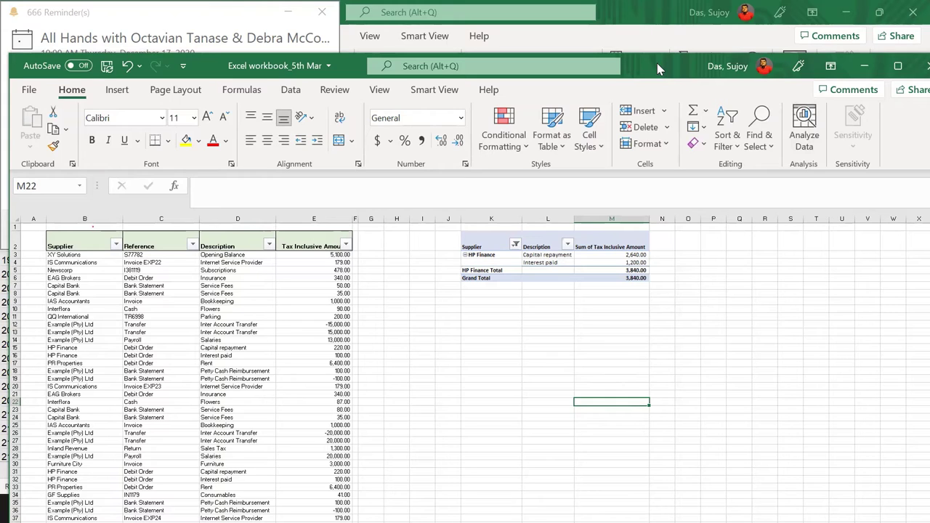
{"action": "key", "text": "super+Up"}
{"action": "left_click", "coordinate": [644, 332]}
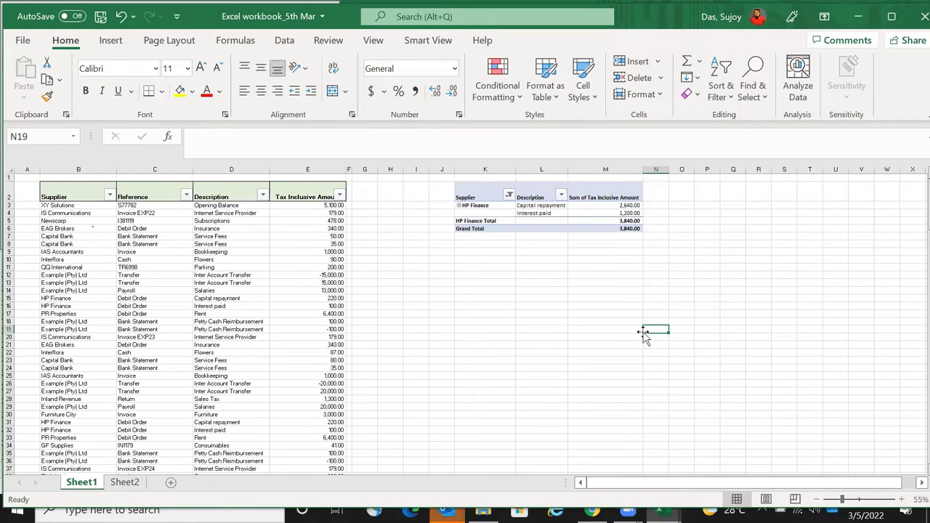
- Move from the Sheet1 pivot to Sheet2 and select the PUNE entry in the LOCATION column
{"action": "left_click", "coordinate": [522, 370]}
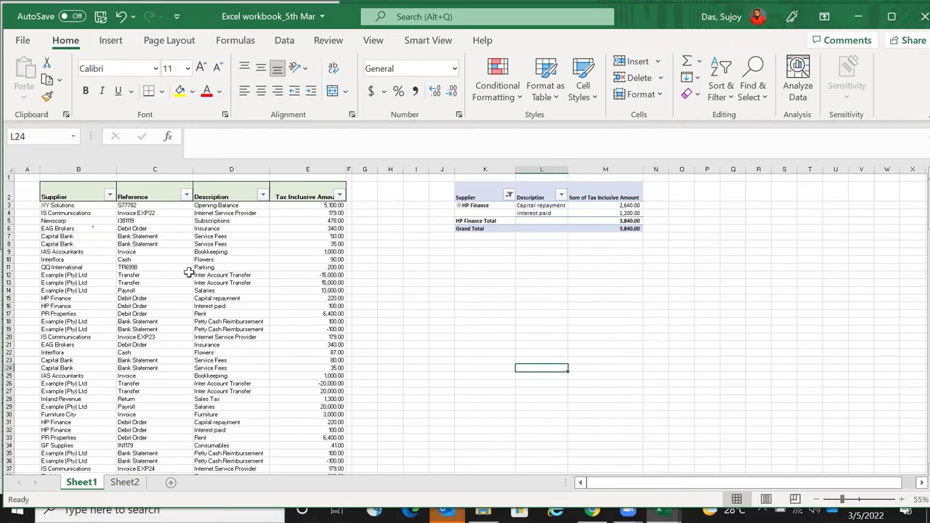
{"action": "left_click", "coordinate": [125, 482]}
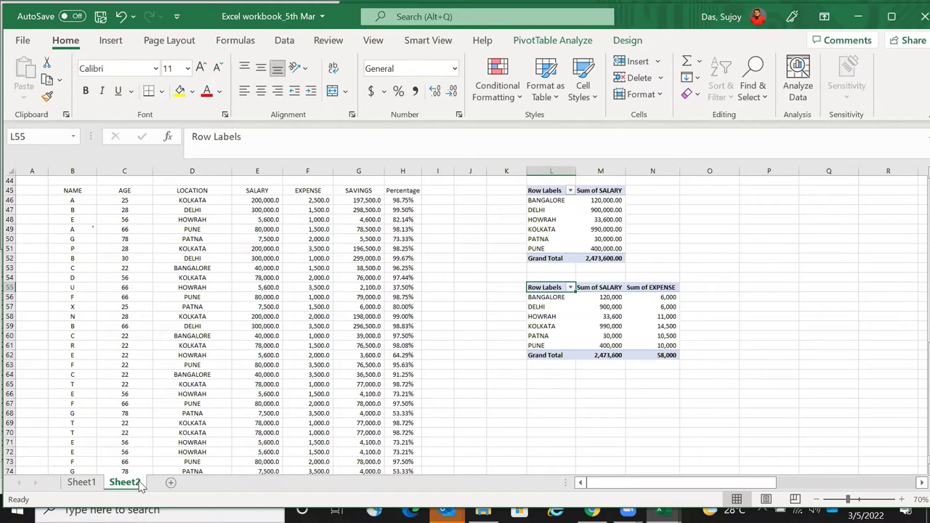
{"action": "left_click", "coordinate": [211, 401]}
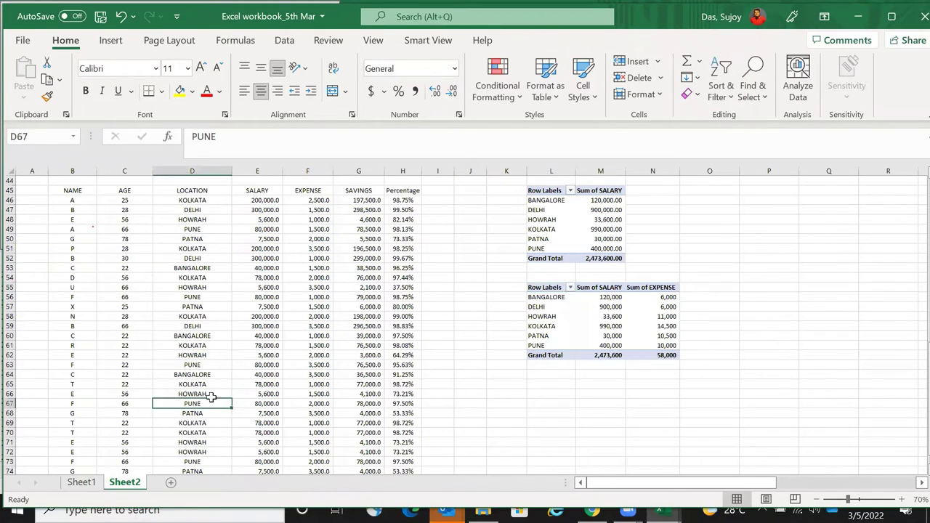
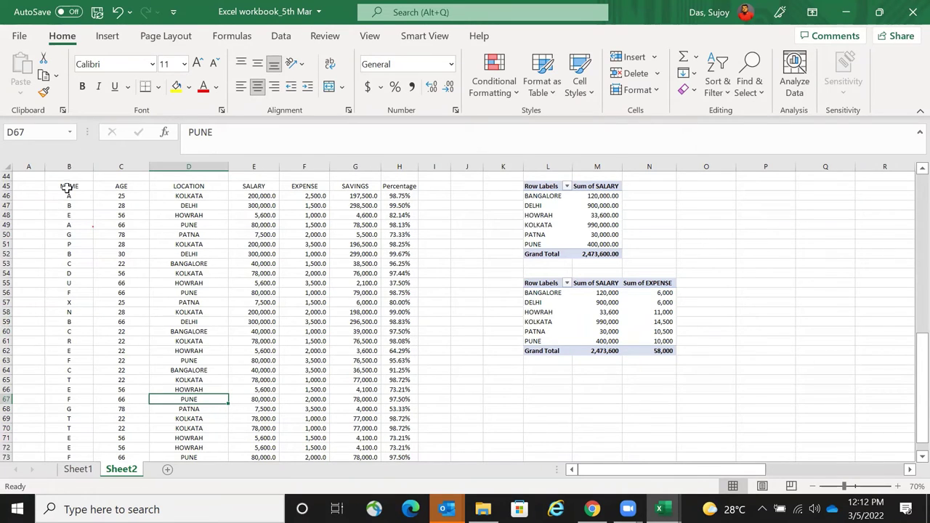
- Copy the header and first seven rows (B45:H52) to B4 of a new Sheet4, widening columns B–H
{"action": "left_click_drag", "start_coordinate": [67, 188], "coordinate": [396, 251]}
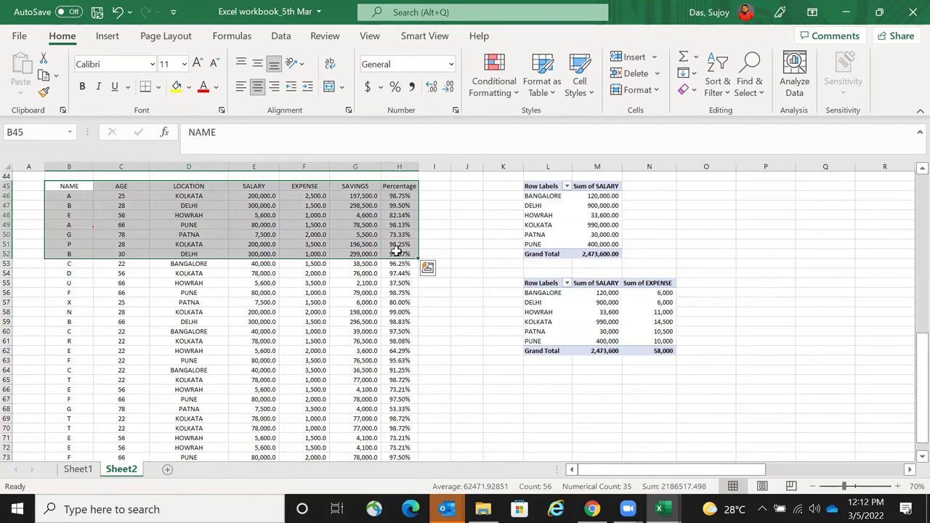
{"action": "key", "text": "ctrl+c"}
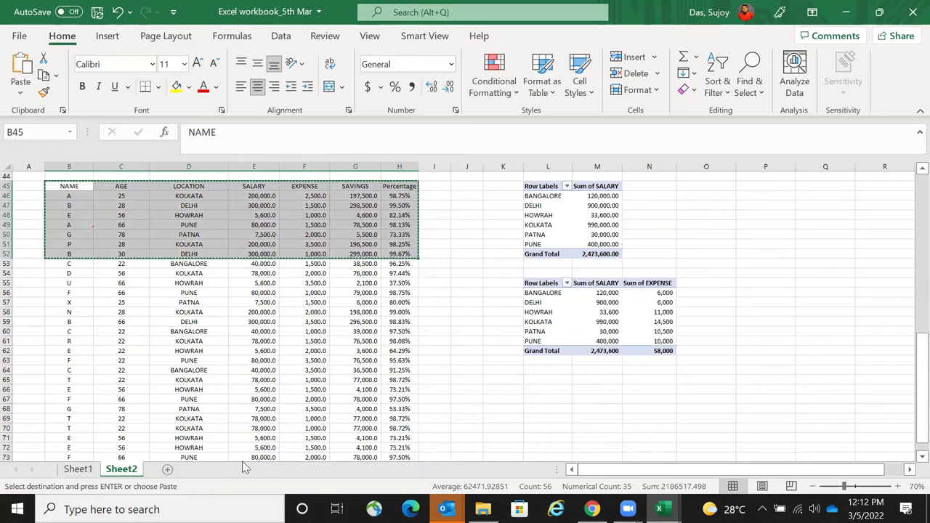
{"action": "left_click", "coordinate": [167, 470]}
{"action": "scroll", "coordinate": [109, 239], "scroll_direction": "down", "scroll_amount": 1}
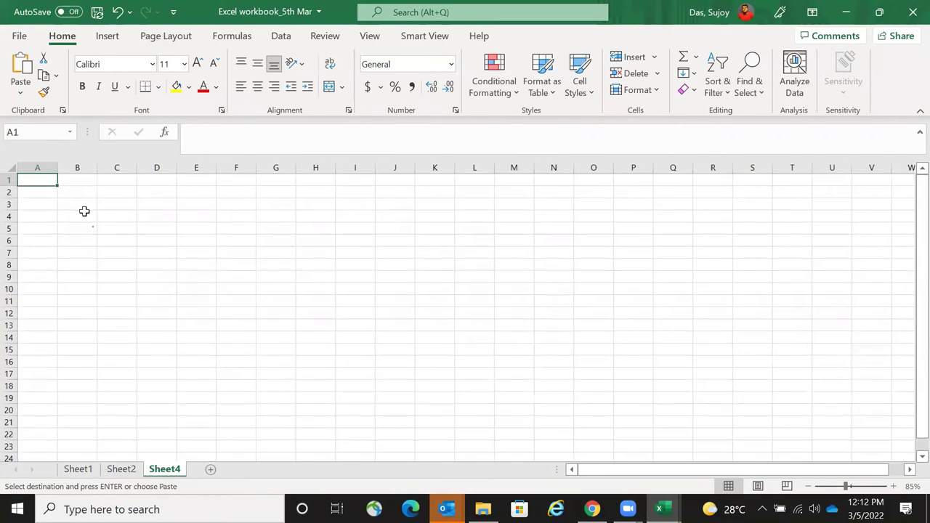
{"action": "left_click", "coordinate": [80, 216]}
{"action": "key", "text": "ctrl+v"}
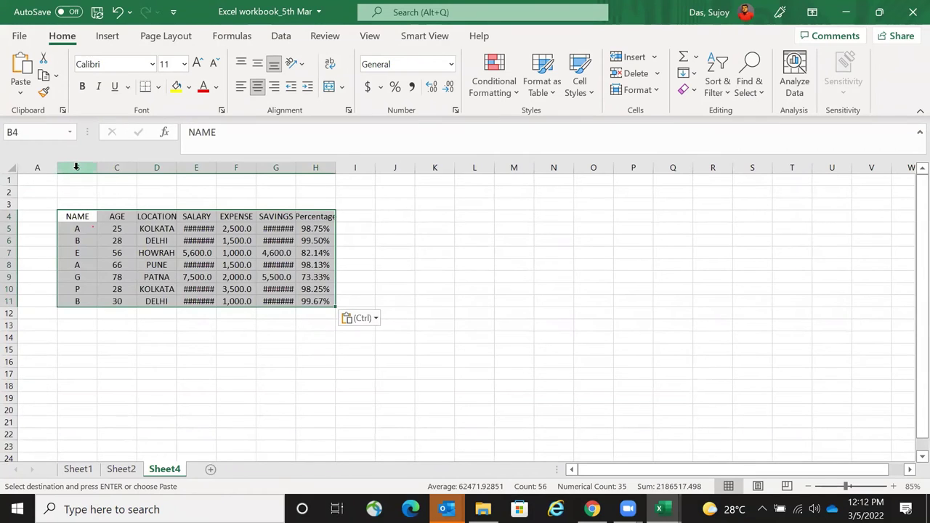
{"action": "left_click_drag", "start_coordinate": [77, 168], "coordinate": [372, 168]}
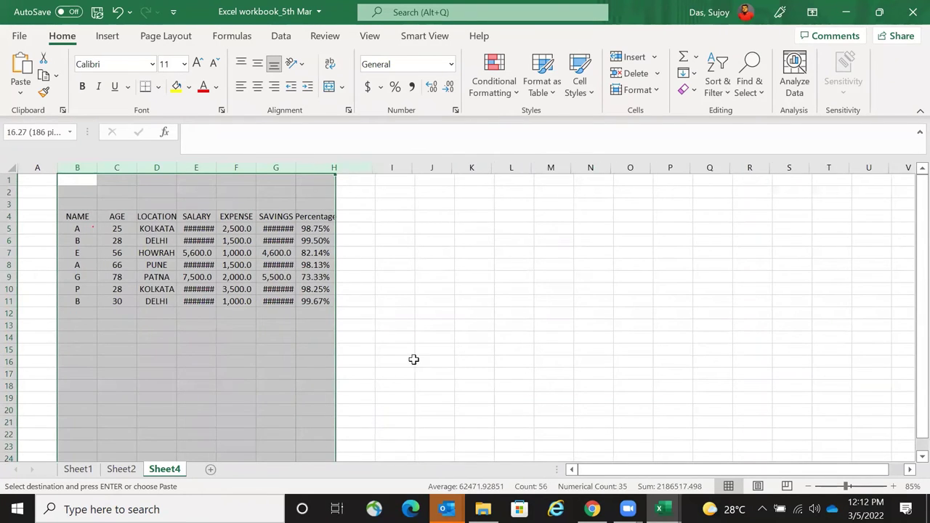
- Back on Sheet2, select the whole data table and cancel the pending copy
{"action": "left_click", "coordinate": [121, 469]}
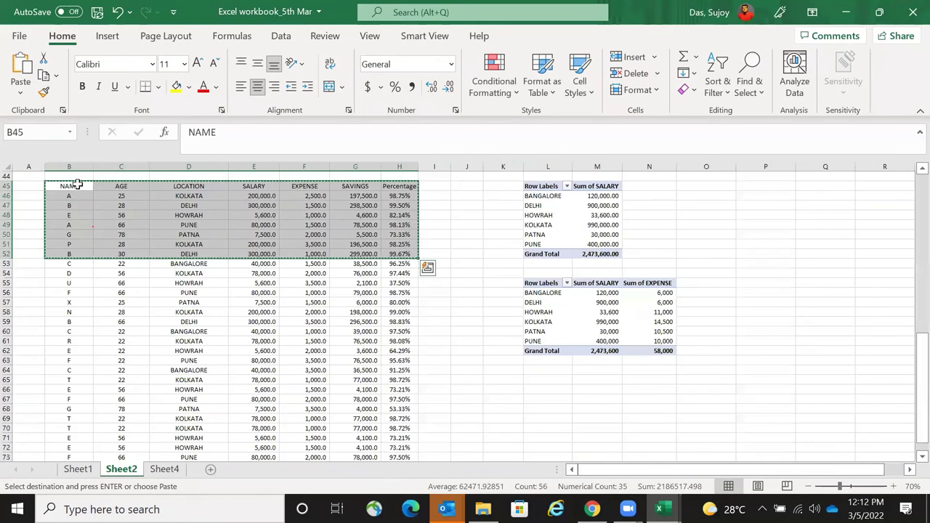
{"action": "left_click_drag", "start_coordinate": [73, 186], "coordinate": [380, 437]}
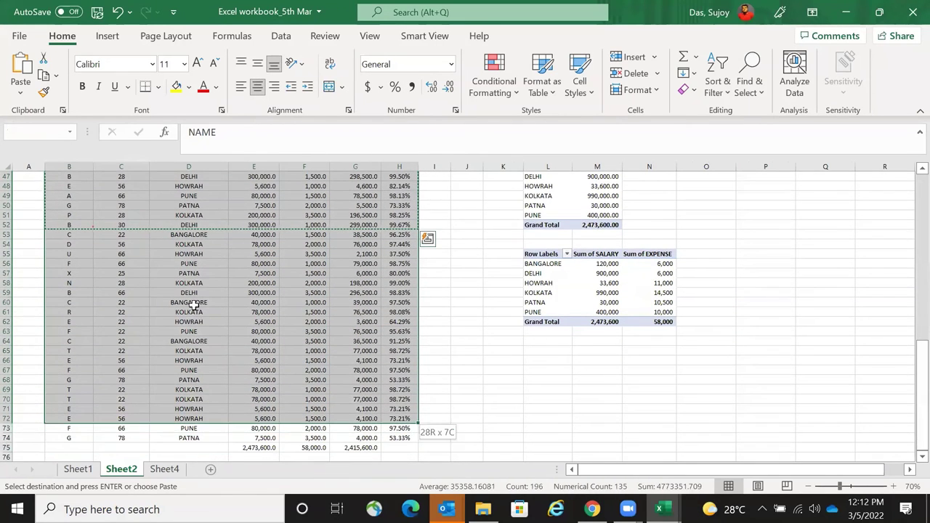
{"action": "scroll", "coordinate": [250, 341], "scroll_direction": "up", "scroll_amount": 6}
{"action": "scroll", "coordinate": [381, 351], "scroll_direction": "up", "scroll_amount": 7}
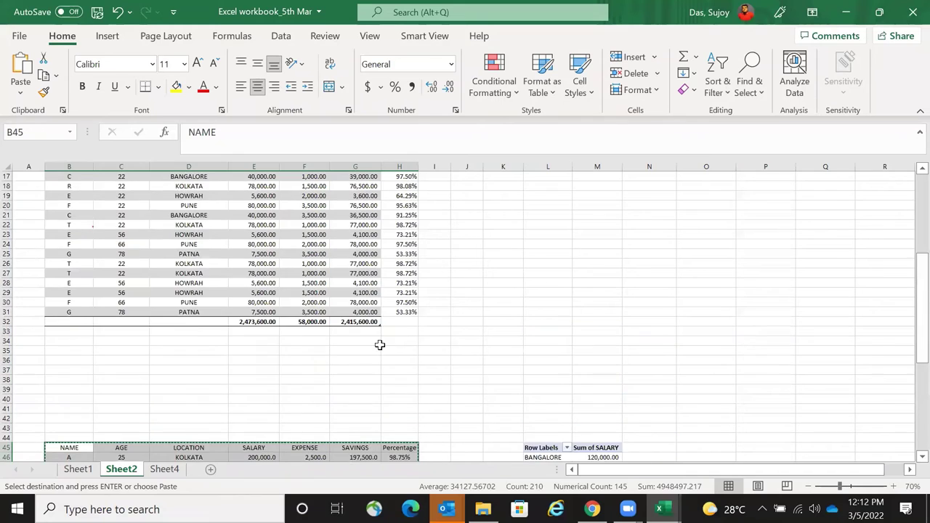
{"action": "scroll", "coordinate": [392, 305], "scroll_direction": "down", "scroll_amount": 8}
{"action": "key", "text": "Escape"}
{"action": "scroll", "coordinate": [135, 181], "scroll_direction": "up", "scroll_amount": 5}
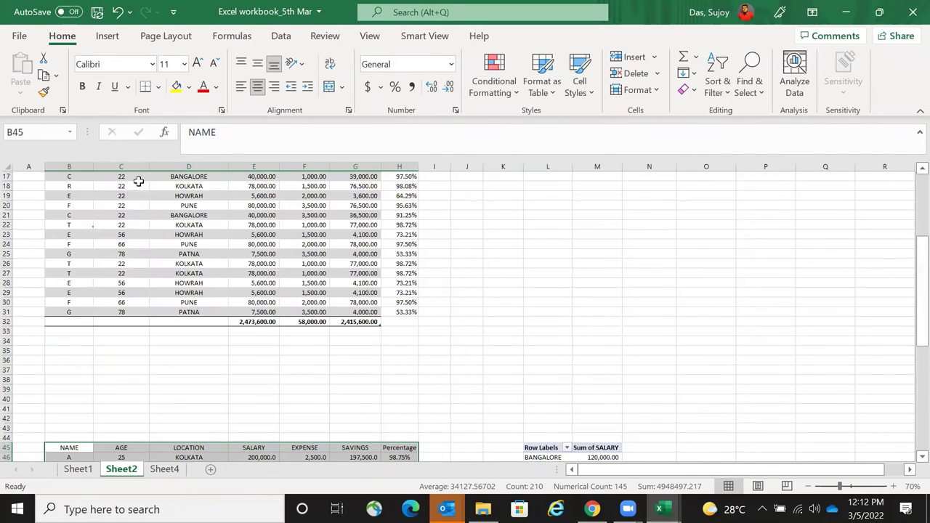
{"action": "scroll", "coordinate": [152, 88], "scroll_direction": "down", "scroll_amount": 4}
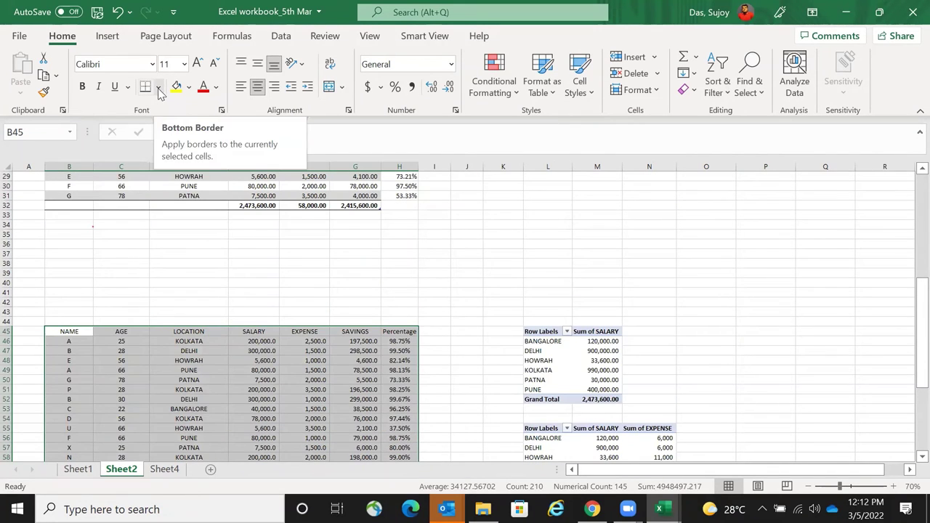
- Put All Borders on every cell of the B45:H74 table
{"action": "left_click", "coordinate": [160, 89]}
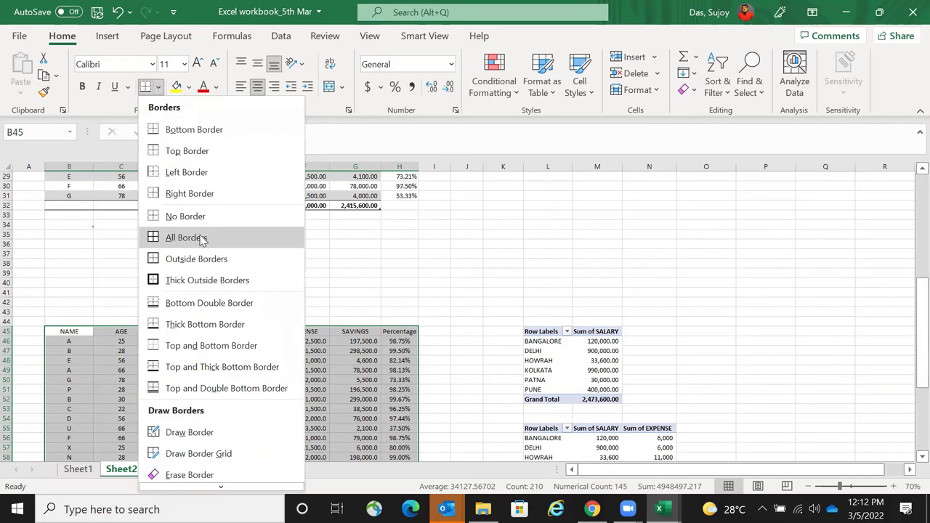
{"action": "left_click", "coordinate": [201, 237]}
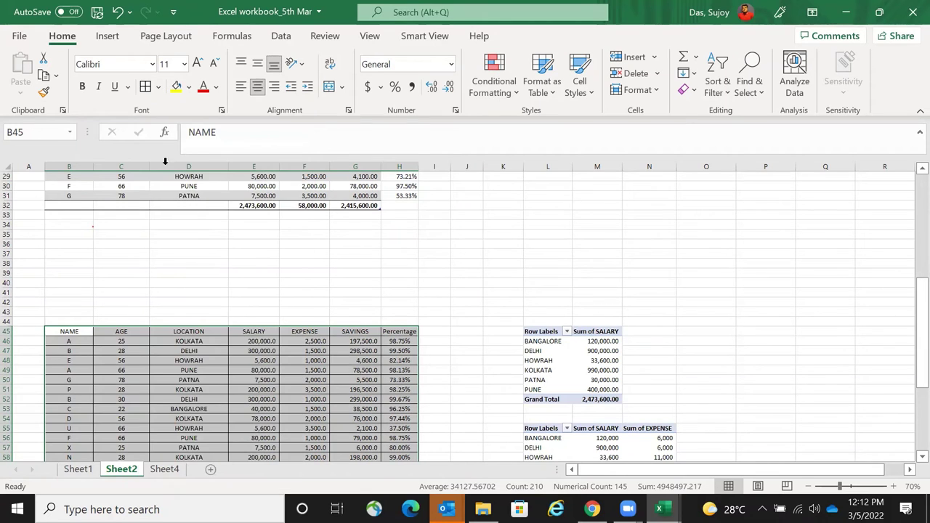
{"action": "left_click", "coordinate": [77, 332]}
- Shade header row B45:H45 with a light blue-grey fill
{"action": "left_click_drag", "start_coordinate": [411, 334], "coordinate": [410, 332]}
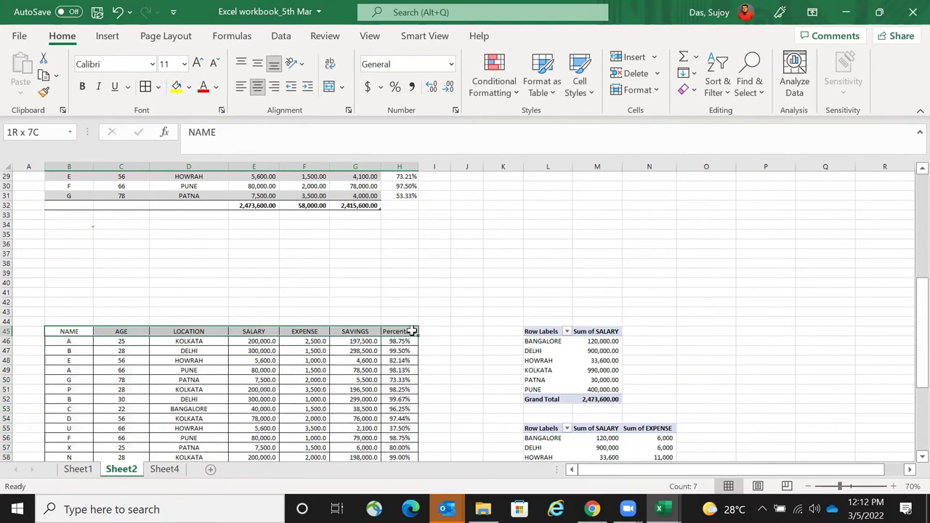
{"action": "left_click", "coordinate": [188, 87]}
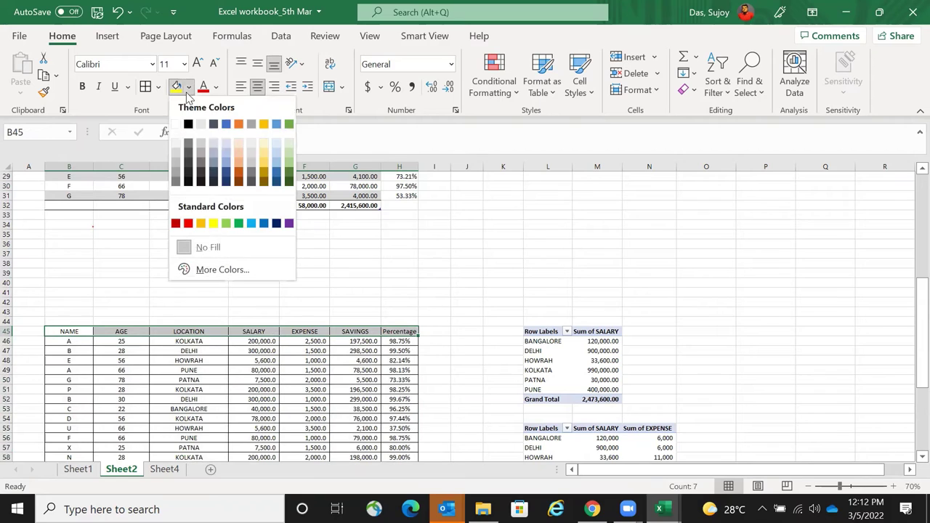
{"action": "left_click", "coordinate": [227, 158]}
{"action": "scroll", "coordinate": [70, 276], "scroll_direction": "down", "scroll_amount": 1}
{"action": "scroll", "coordinate": [70, 276], "scroll_direction": "down", "scroll_amount": 3}
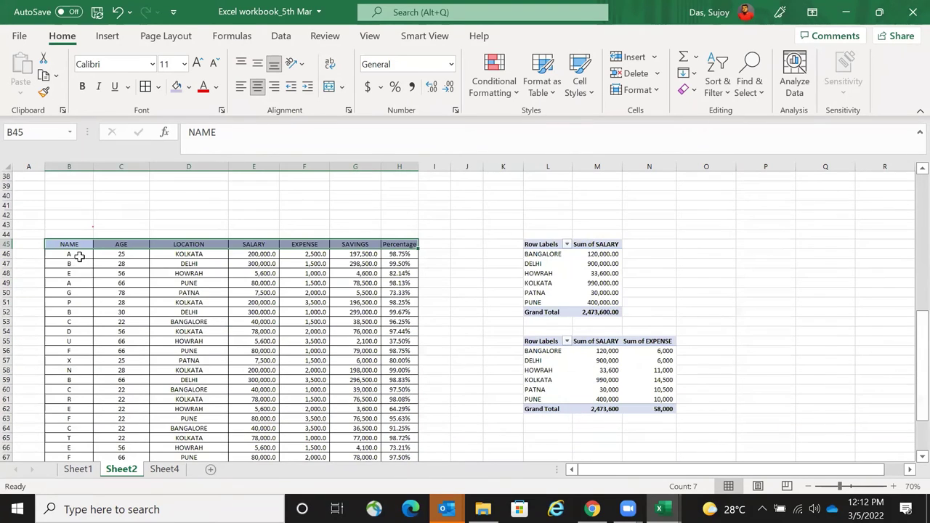
- Select the data rows and open Fill Color, but close it without applying a fill
{"action": "left_click_drag", "start_coordinate": [74, 255], "coordinate": [401, 459]}
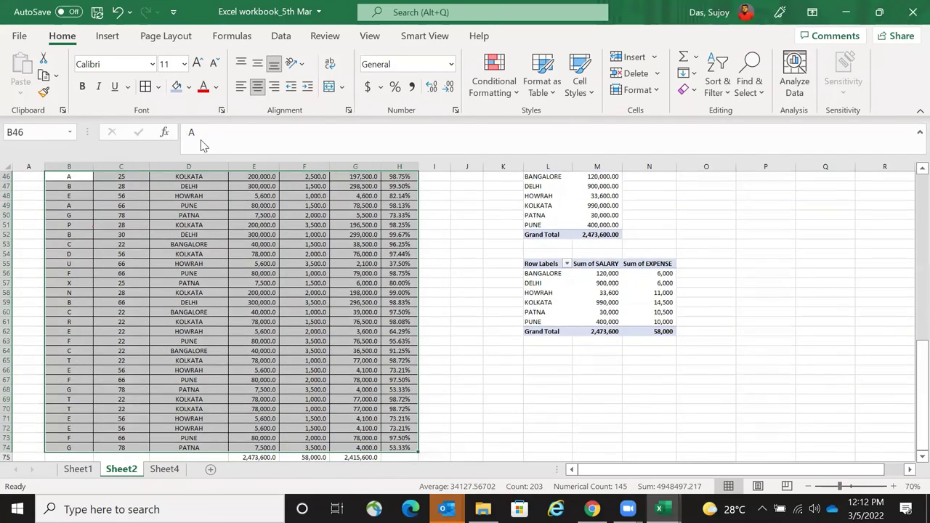
{"action": "scroll", "coordinate": [175, 144], "scroll_direction": "up", "scroll_amount": 3}
{"action": "left_click", "coordinate": [188, 87]}
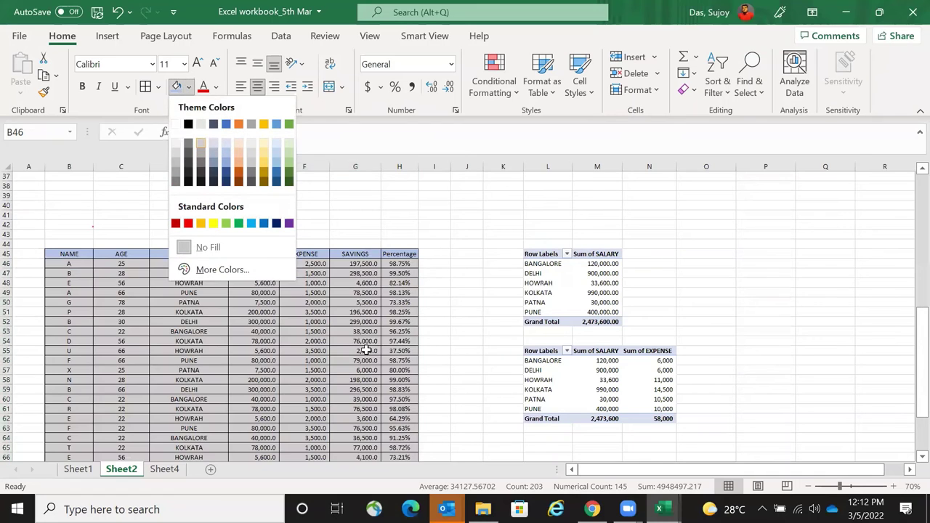
{"action": "key", "text": "Escape"}
{"action": "left_click", "coordinate": [356, 302]}
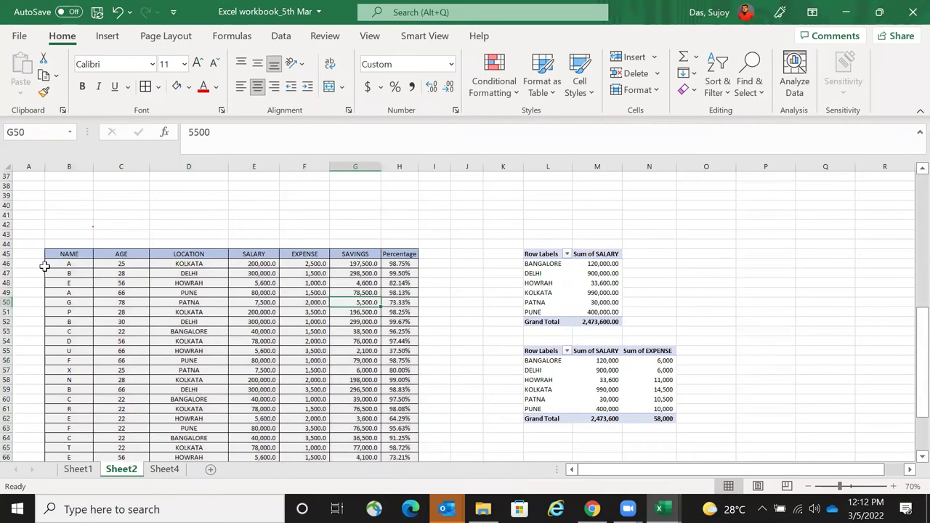
{"action": "scroll", "coordinate": [52, 266], "scroll_direction": "down", "scroll_amount": 1}
{"action": "scroll", "coordinate": [367, 412], "scroll_direction": "down", "scroll_amount": 1}
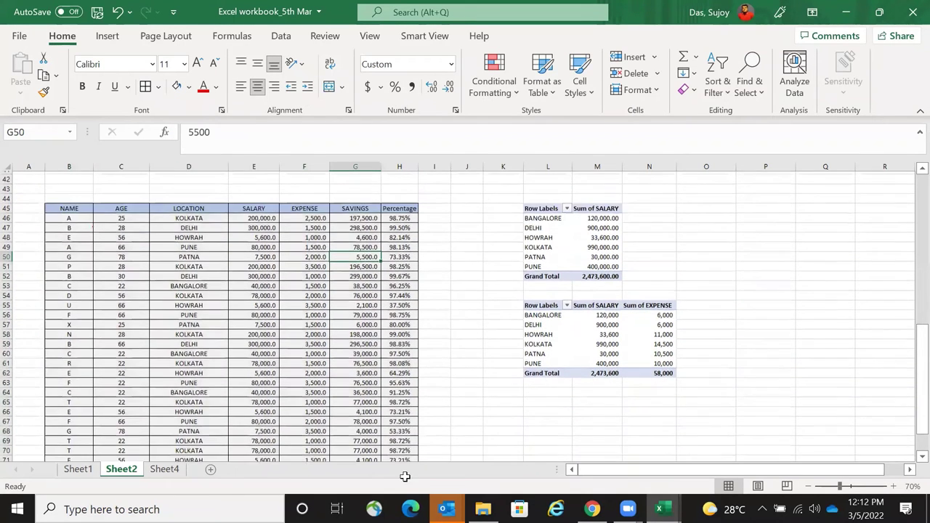
{"action": "scroll", "coordinate": [405, 324], "scroll_direction": "up", "scroll_amount": 2}
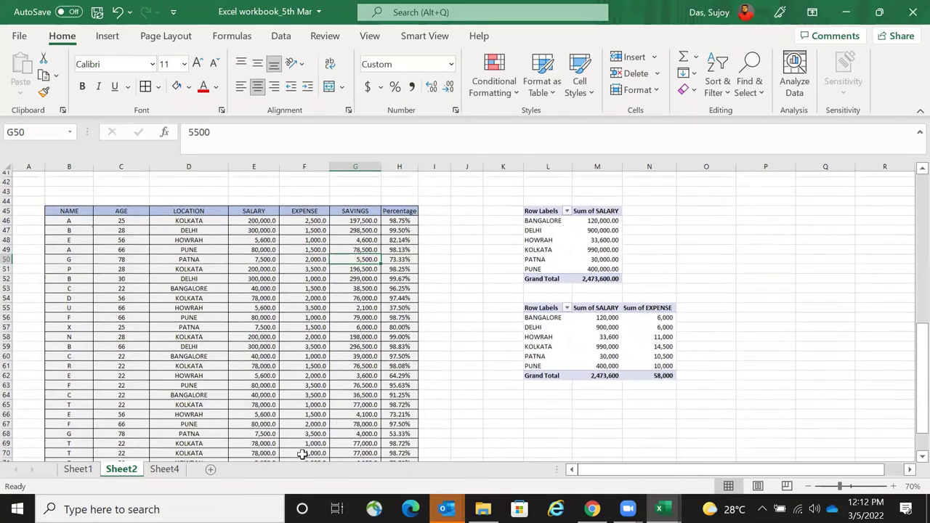
- Paste the copied table again at B4 of Sheet4
{"action": "left_click", "coordinate": [176, 469]}
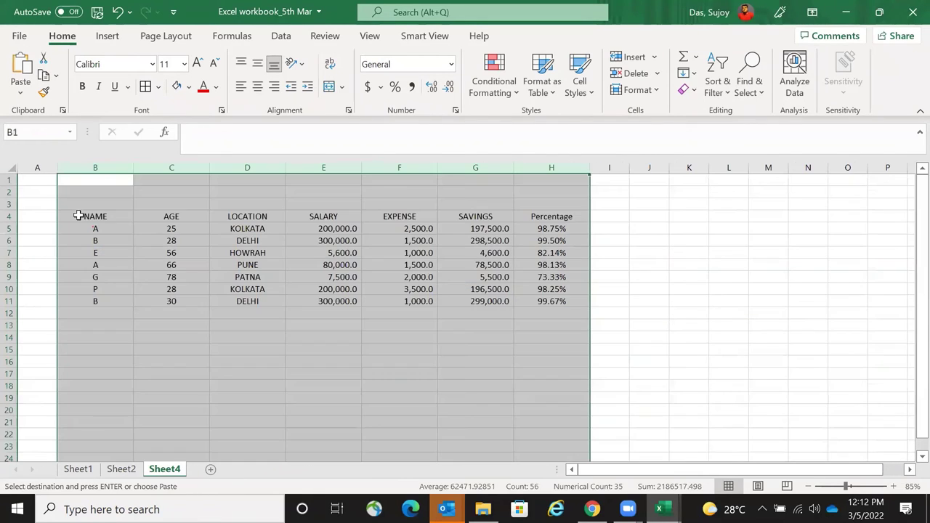
{"action": "left_click", "coordinate": [80, 216]}
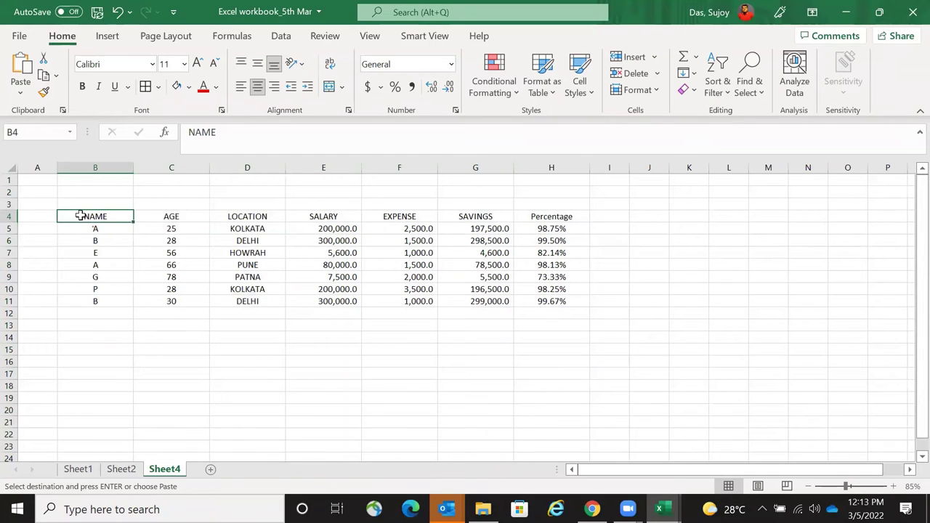
{"action": "key", "text": "ctrl+v"}
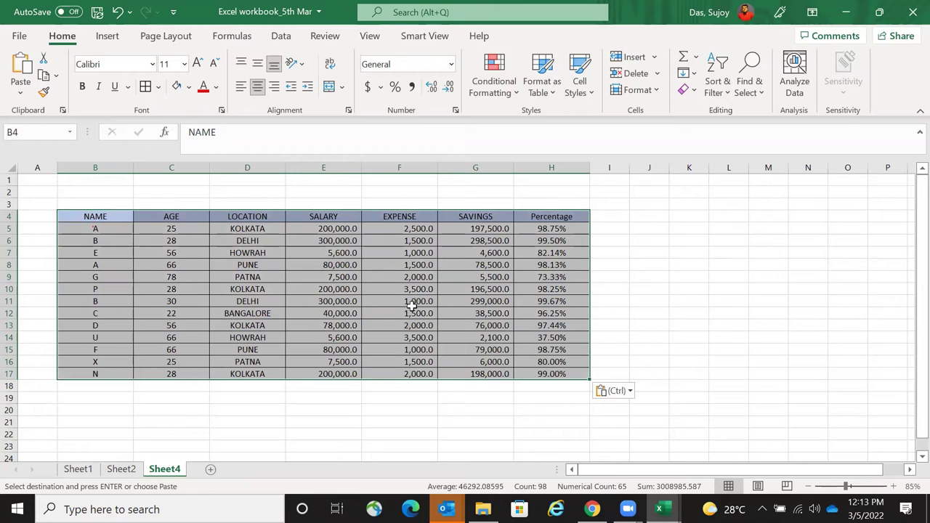
{"action": "scroll", "coordinate": [417, 250], "scroll_direction": "down", "scroll_amount": 1, "text": "ctrl"}
{"action": "left_click", "coordinate": [405, 215]}
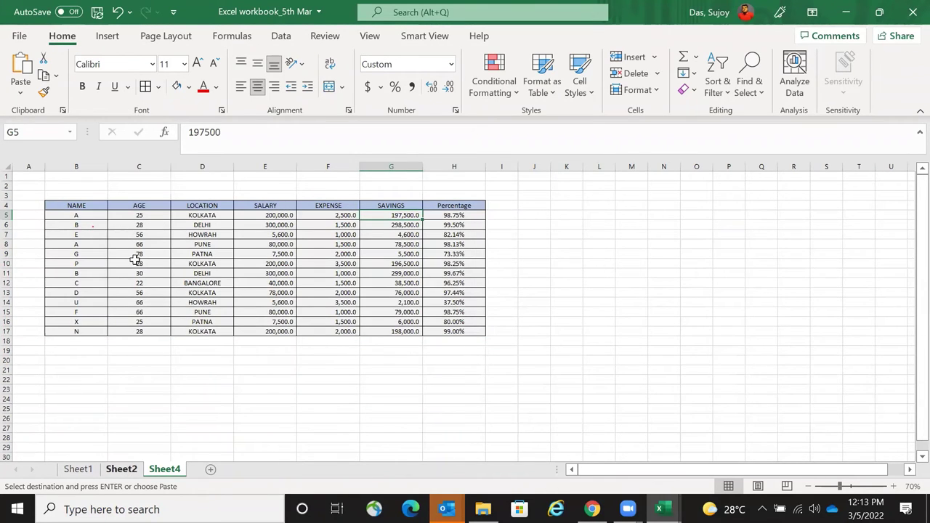
- On Sheet2, copy the header and twelve data rows of the table
{"action": "key", "text": "ctrl+Page_Up"}
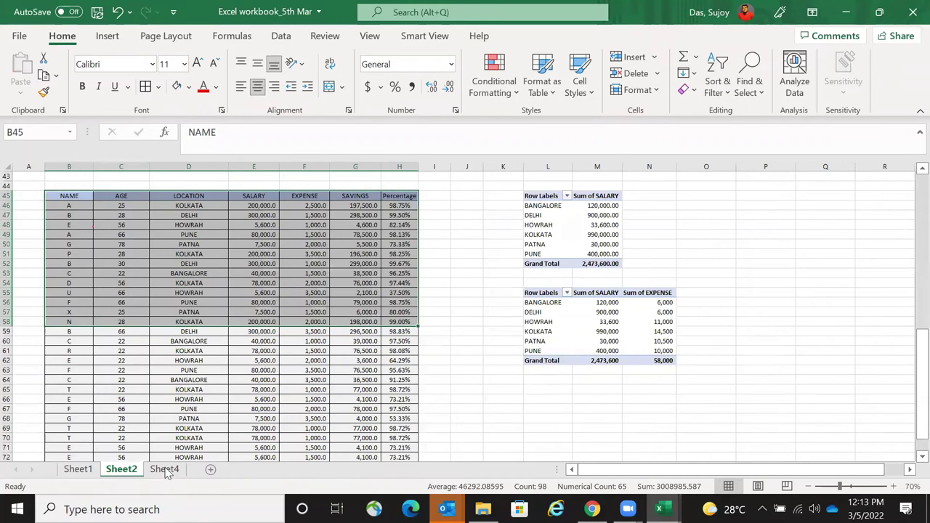
{"action": "key", "text": "ctrl+Page_Down"}
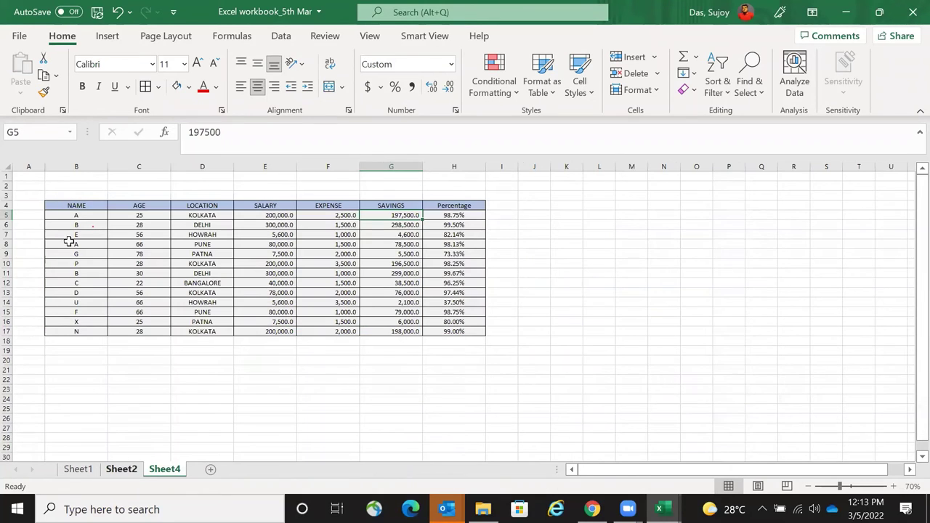
{"action": "key", "text": "ctrl+Page_Up"}
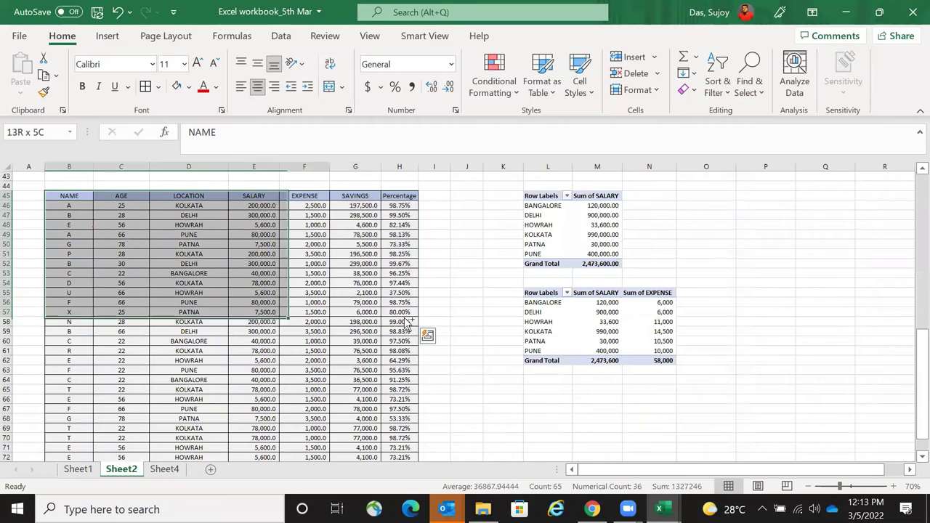
{"action": "left_click_drag", "start_coordinate": [409, 323], "coordinate": [407, 314]}
{"action": "key", "text": "ctrl+c"}
- Paste Special only the Formats onto B4 of Sheet4
{"action": "key", "text": "ctrl+Page_Down"}
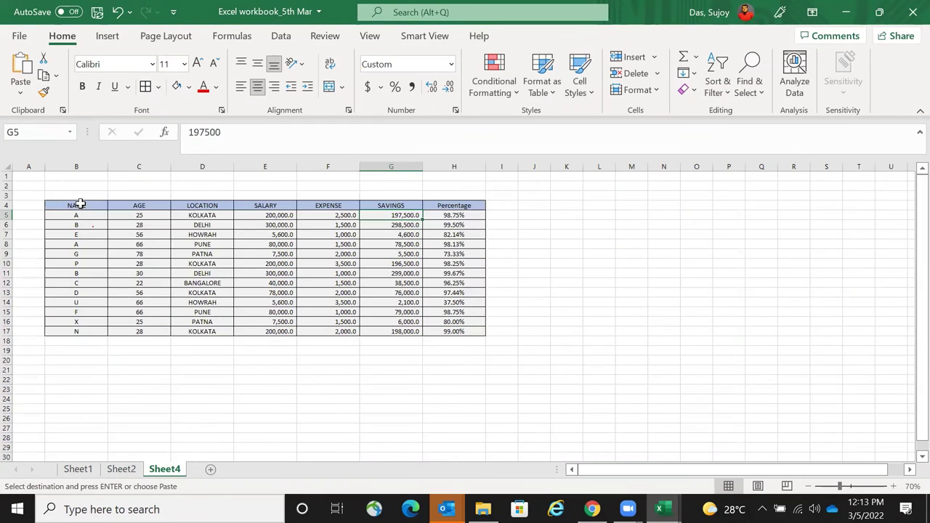
{"action": "left_click", "coordinate": [80, 204]}
{"action": "right_click", "coordinate": [82, 208]}
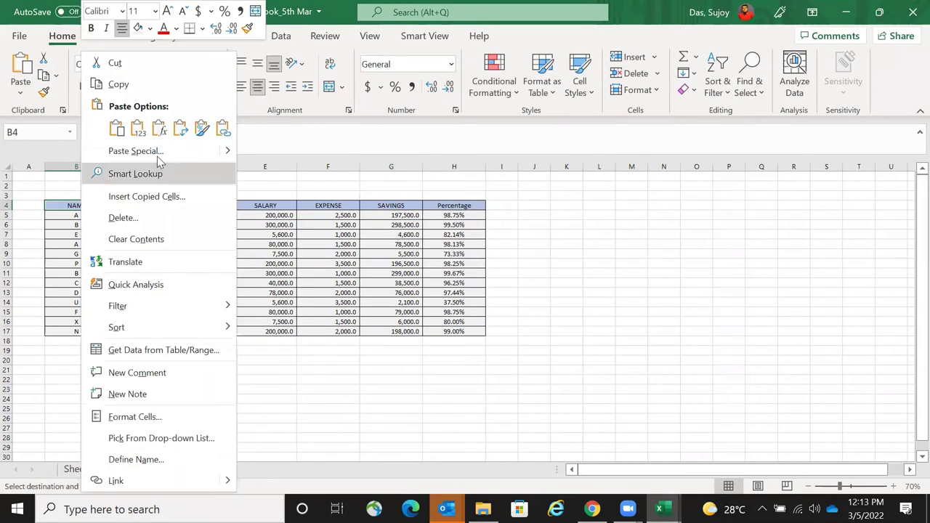
{"action": "left_click", "coordinate": [161, 158]}
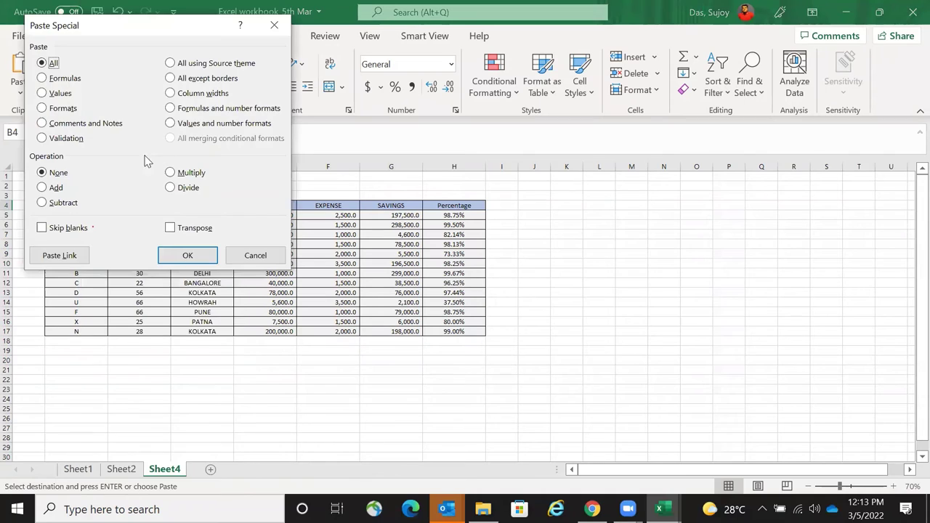
{"action": "left_click", "coordinate": [63, 109]}
{"action": "left_click", "coordinate": [206, 255]}
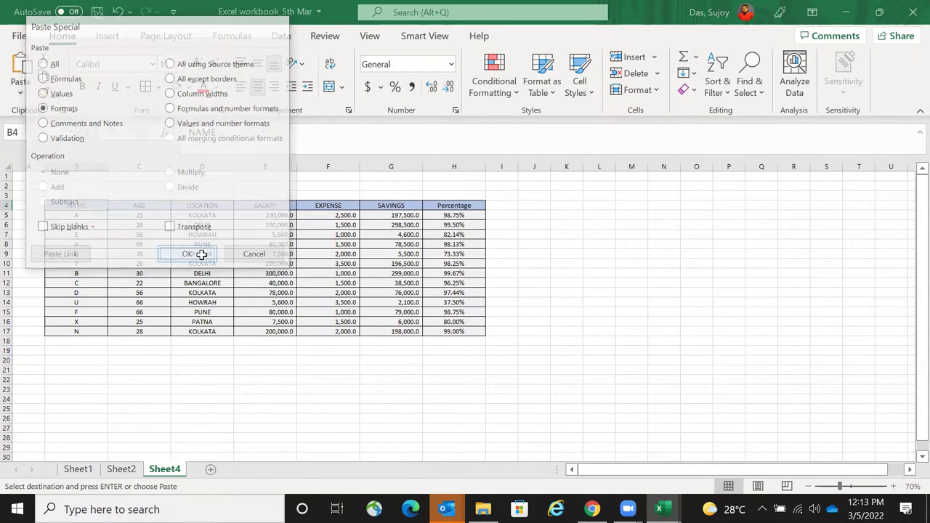
- Paste the copied table's values only into K4
{"action": "left_click", "coordinate": [567, 203]}
{"action": "right_click", "coordinate": [567, 202]}
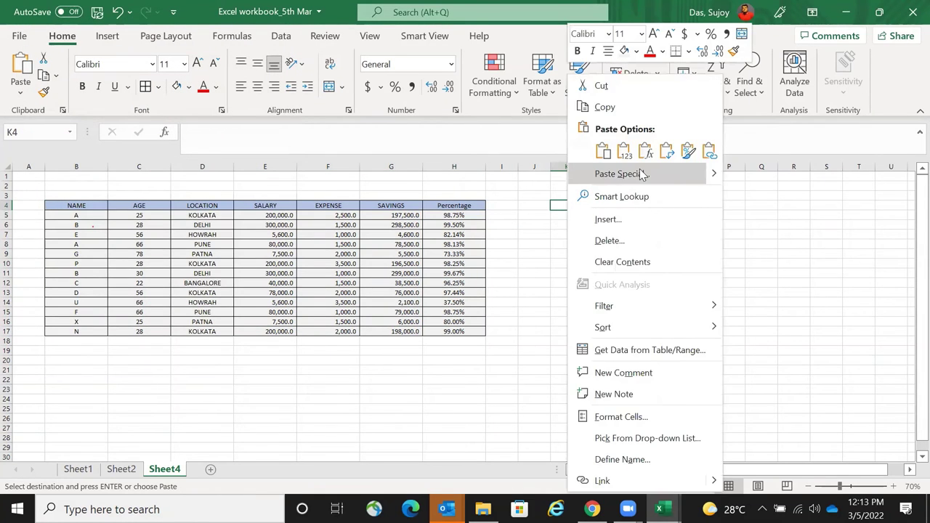
{"action": "left_click", "coordinate": [642, 174]}
{"action": "left_click", "coordinate": [544, 110]}
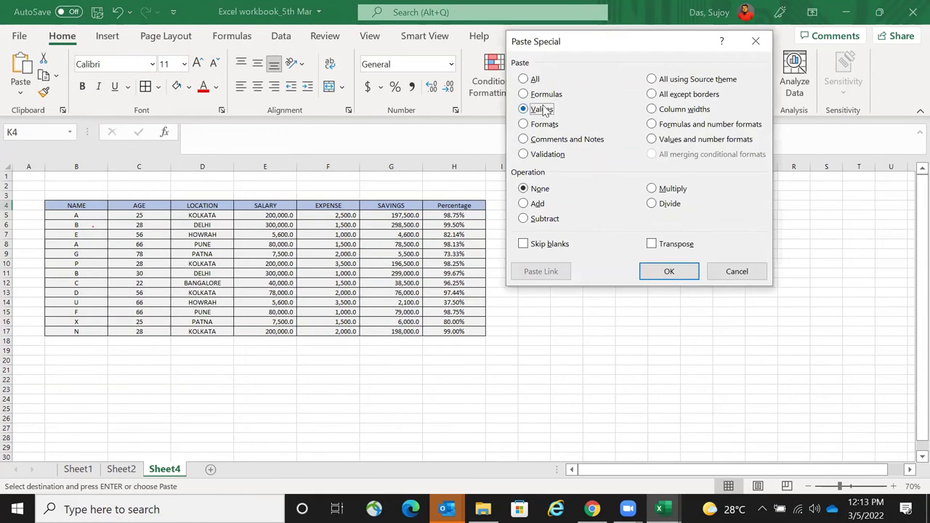
{"action": "left_click", "coordinate": [687, 269]}
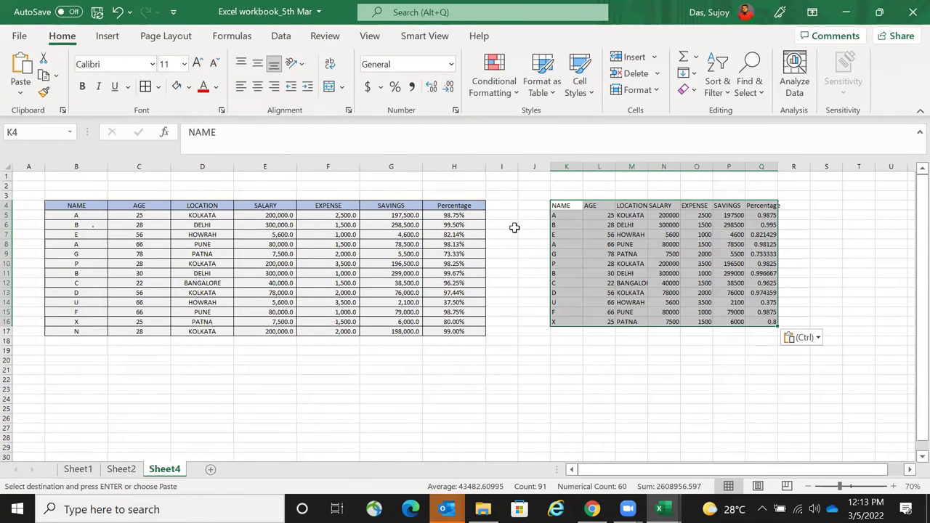
- Format Q5:Q16 as percentages with two decimal places
{"action": "left_click_drag", "start_coordinate": [467, 218], "coordinate": [474, 333]}
{"action": "left_click_drag", "start_coordinate": [758, 216], "coordinate": [764, 322]}
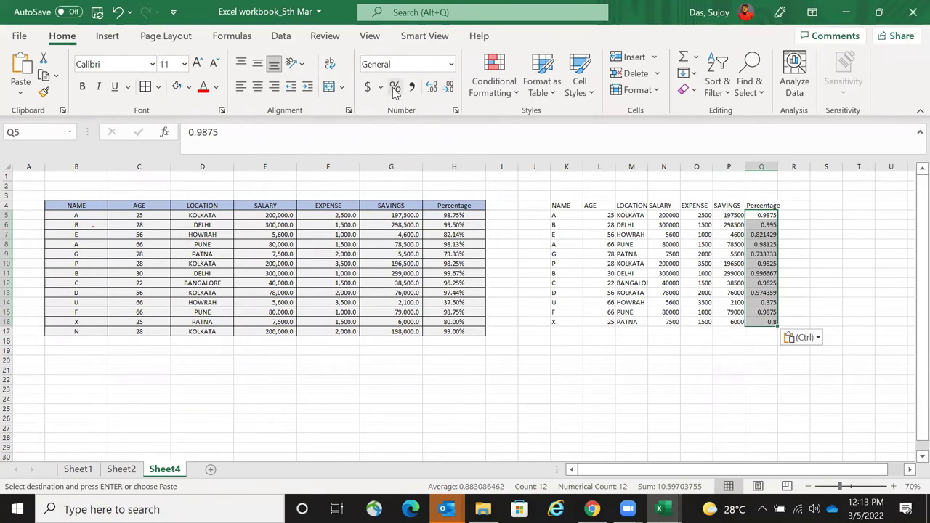
{"action": "left_click", "coordinate": [395, 86]}
{"action": "left_click", "coordinate": [432, 86]}
{"action": "left_click", "coordinate": [431, 87]}
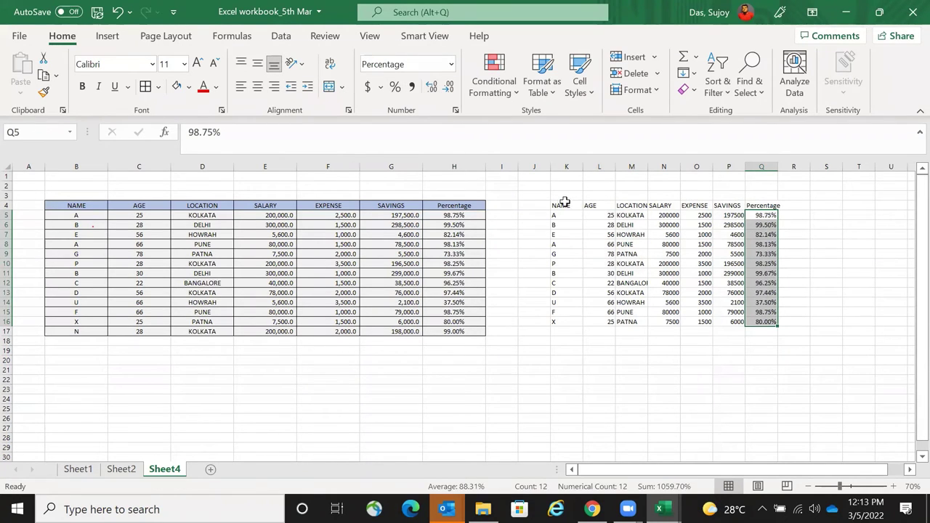
- Copy the formatted table B4:H17 and bring up Paste Special for K4
{"action": "left_click_drag", "start_coordinate": [561, 206], "coordinate": [767, 321]}
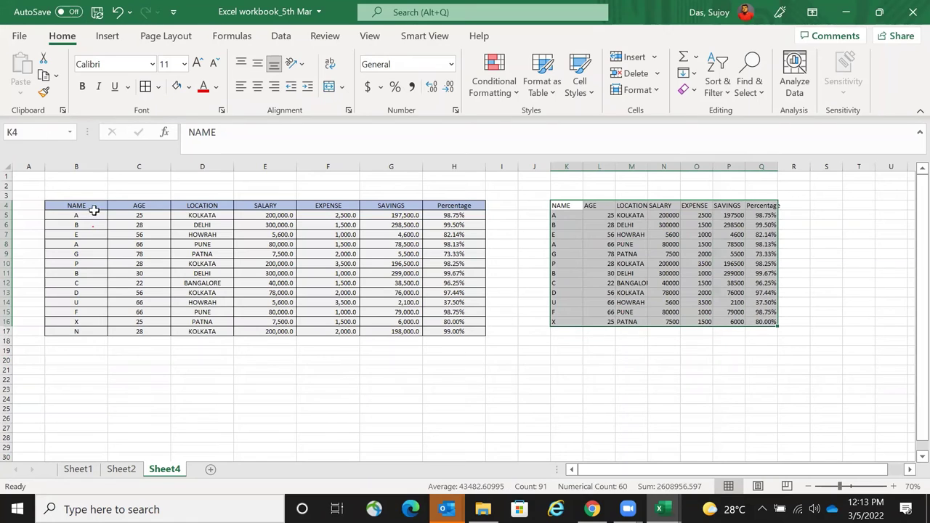
{"action": "left_click_drag", "start_coordinate": [74, 205], "coordinate": [451, 329]}
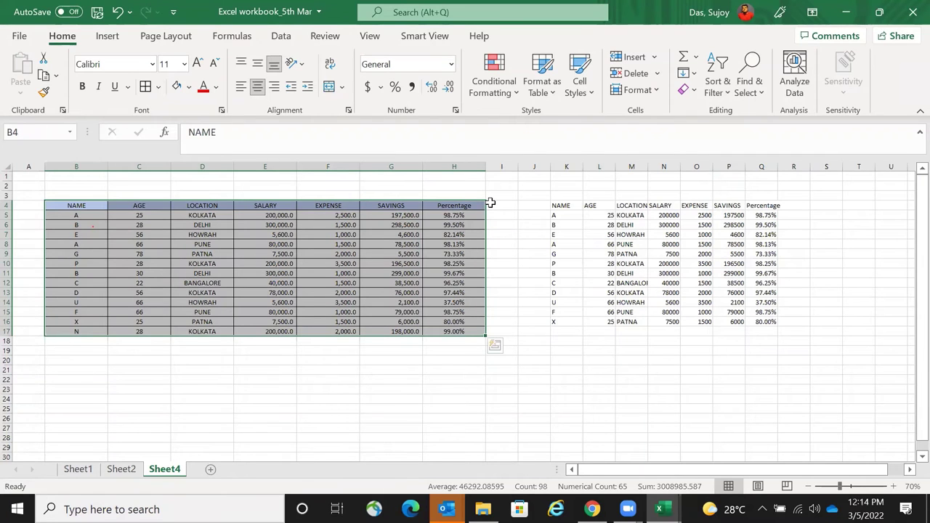
{"action": "key", "text": "ctrl+c"}
{"action": "left_click", "coordinate": [568, 205]}
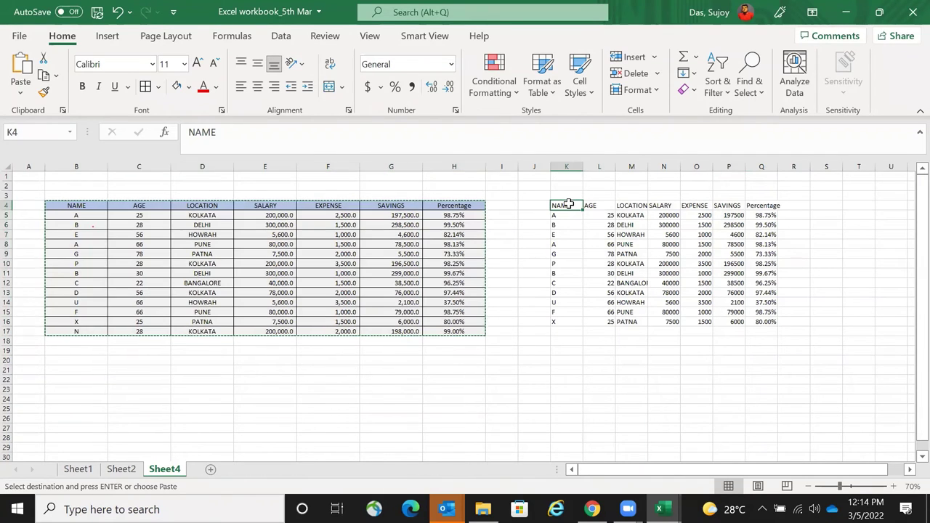
{"action": "key", "text": "ctrl+alt+v"}
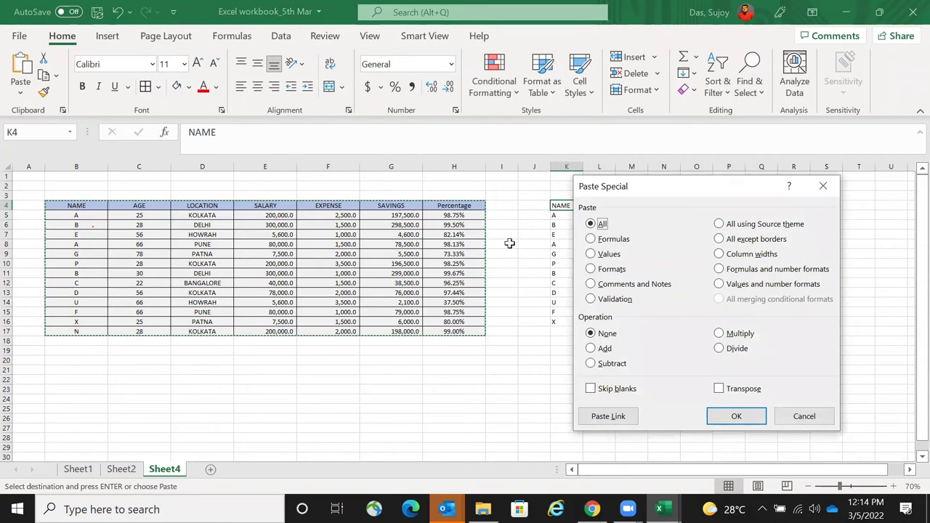
{"action": "key", "text": "Return"}
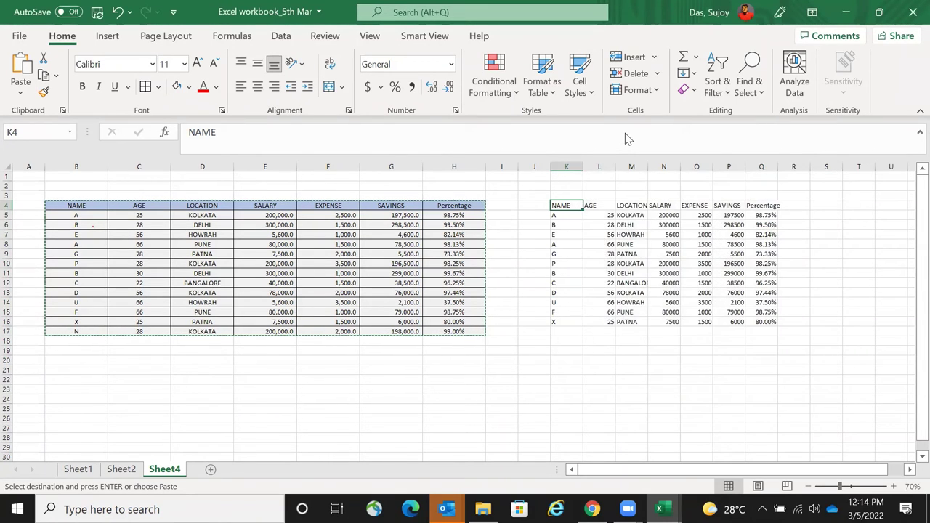
{"action": "key", "text": "shift+F10"}
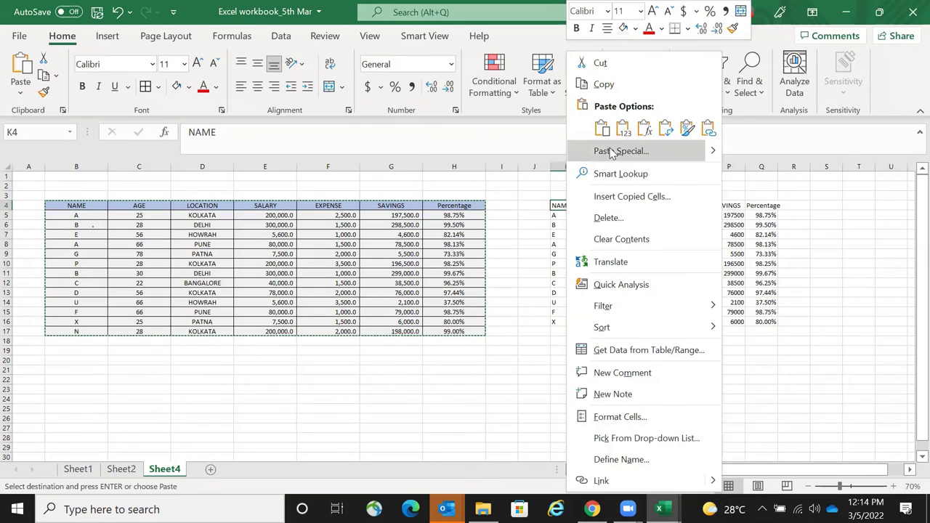
{"action": "left_click", "coordinate": [611, 152]}
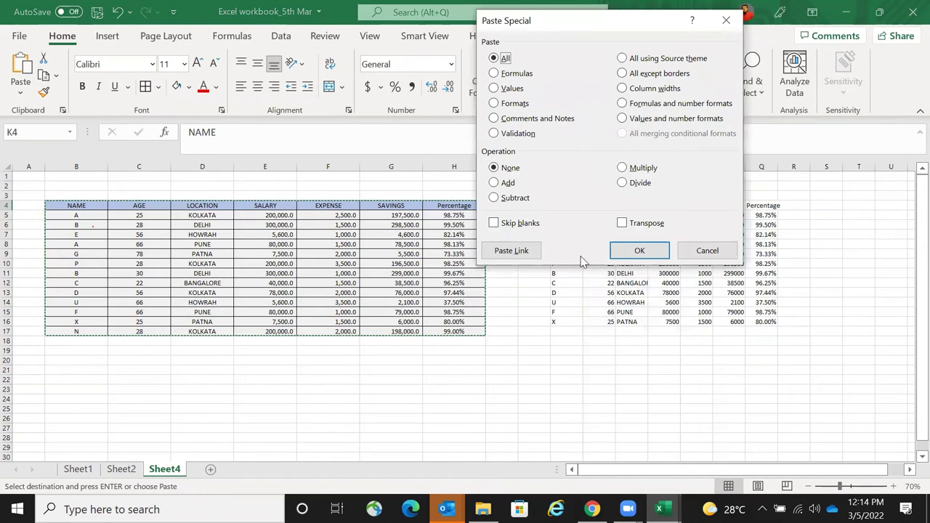
- Paste the formats only onto the K4 copy and autofit columns K–Q
{"action": "key", "text": "t"}
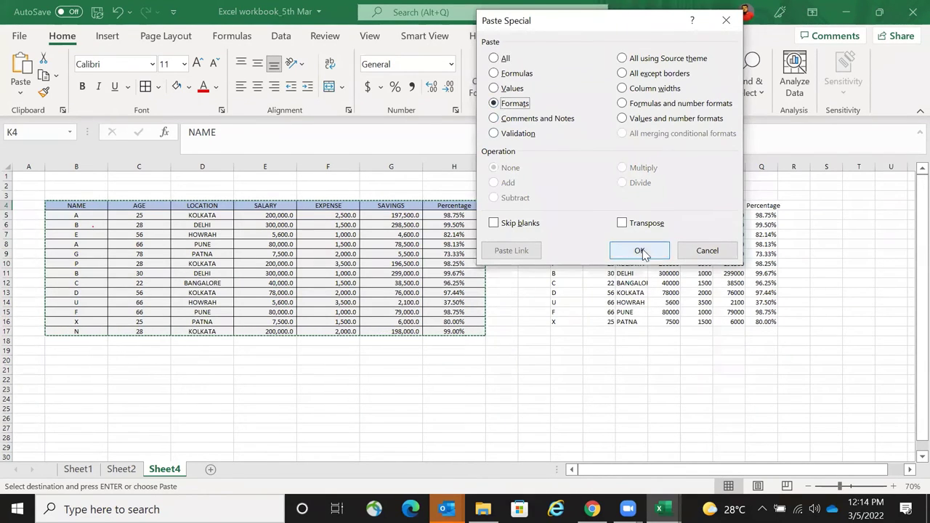
{"action": "left_click", "coordinate": [640, 251]}
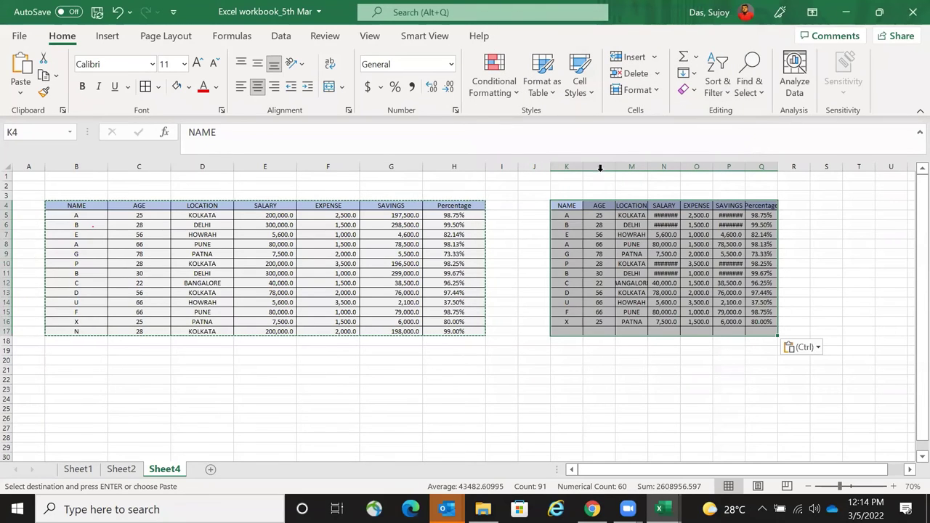
{"action": "left_click_drag", "start_coordinate": [559, 161], "coordinate": [776, 166]}
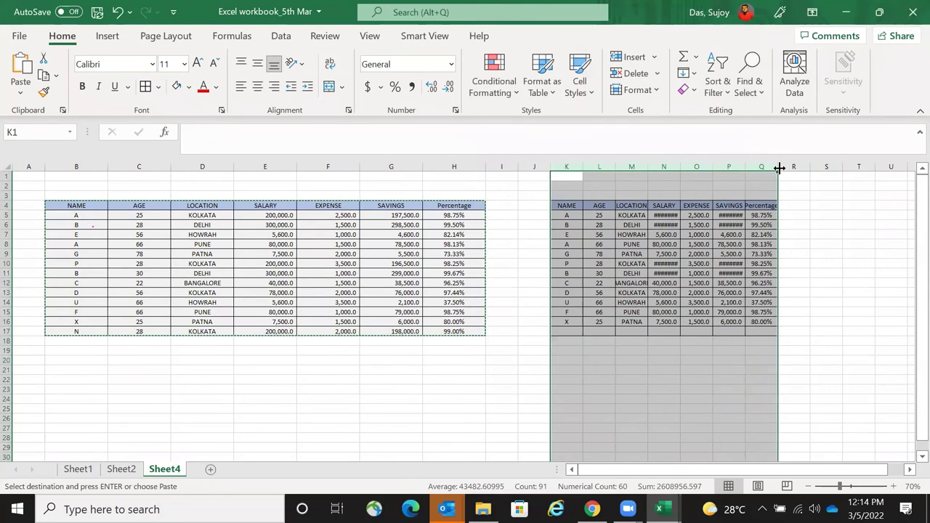
{"action": "double_click", "coordinate": [777, 166]}
{"action": "left_click", "coordinate": [632, 361]}
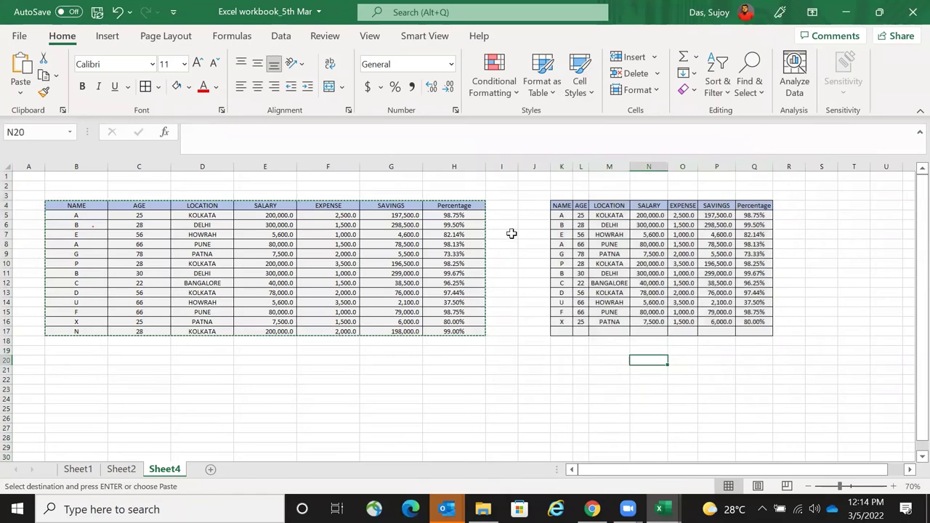
- Widen columns K–Q and delete empty column J so the table starts in J
{"action": "left_click_drag", "start_coordinate": [565, 163], "coordinate": [799, 166]}
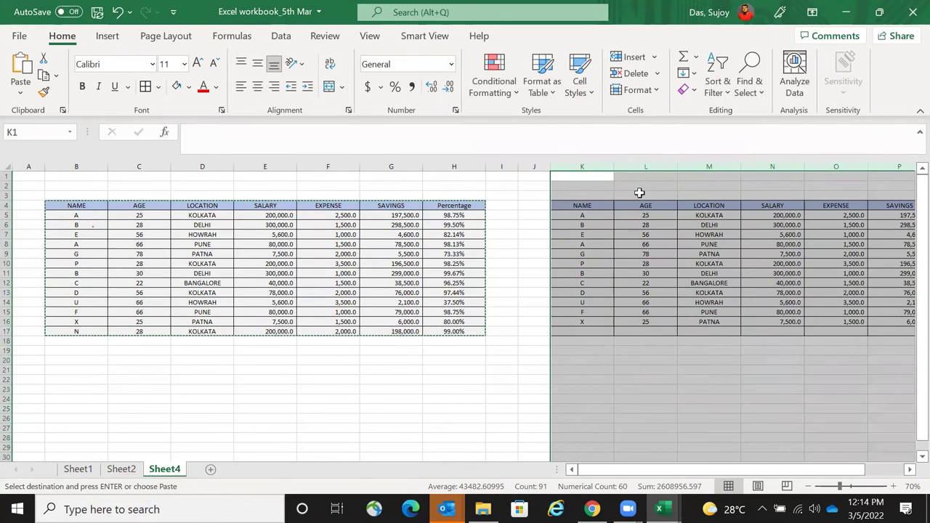
{"action": "left_click_drag", "start_coordinate": [613, 167], "coordinate": [607, 167]}
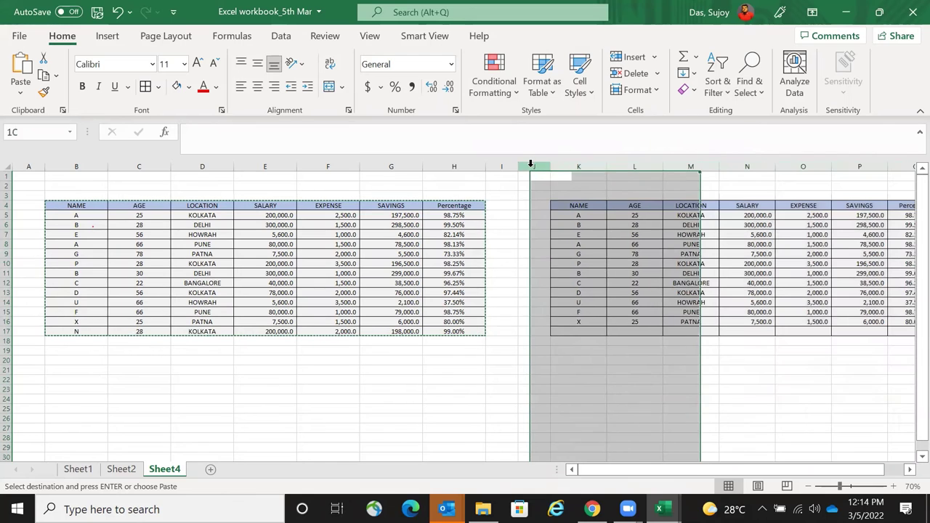
{"action": "left_click", "coordinate": [530, 161]}
{"action": "key", "text": "ctrl+minus"}
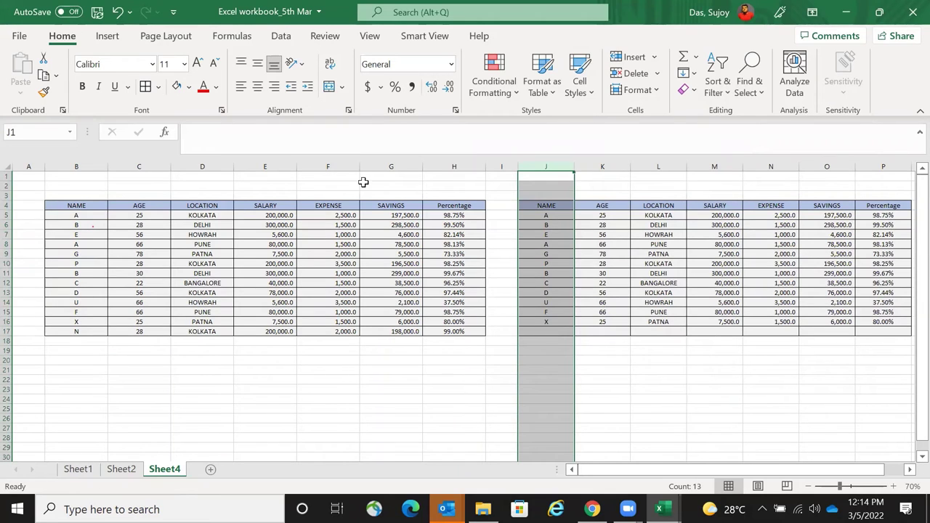
{"action": "left_click", "coordinate": [74, 380]}
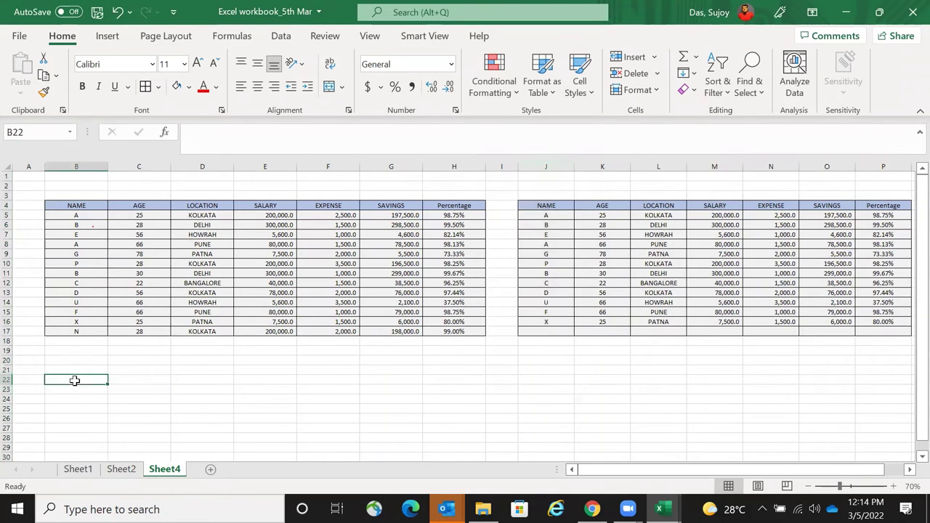
- Copy A5's paragraph from Sample_Pivot_Table's Instructions sheet and paste it into B22 of Sheet4
{"action": "type", "text": "T"}
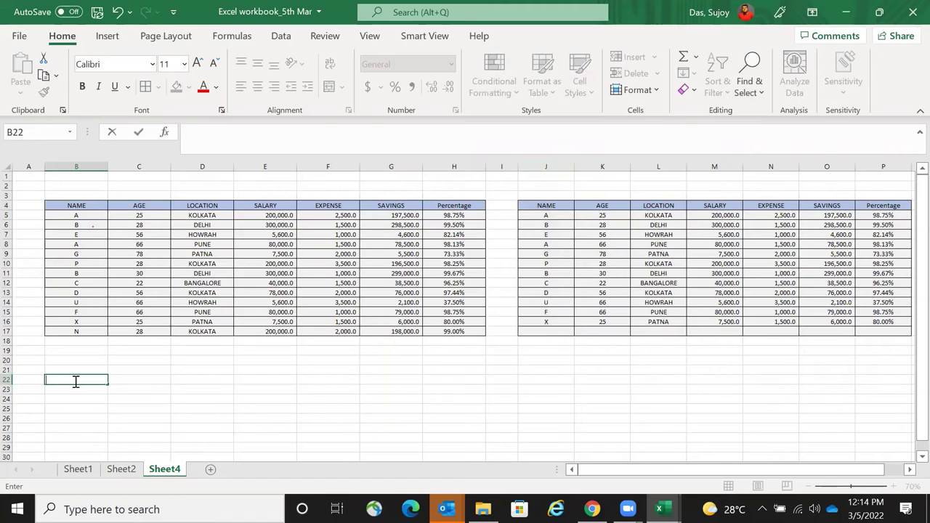
{"action": "left_click", "coordinate": [121, 471]}
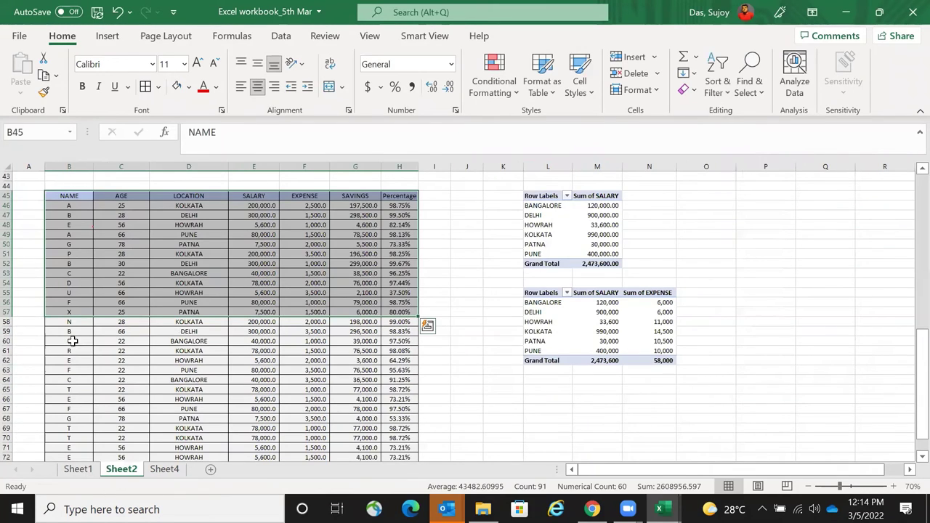
{"action": "key", "text": "ctrl+Page_Up"}
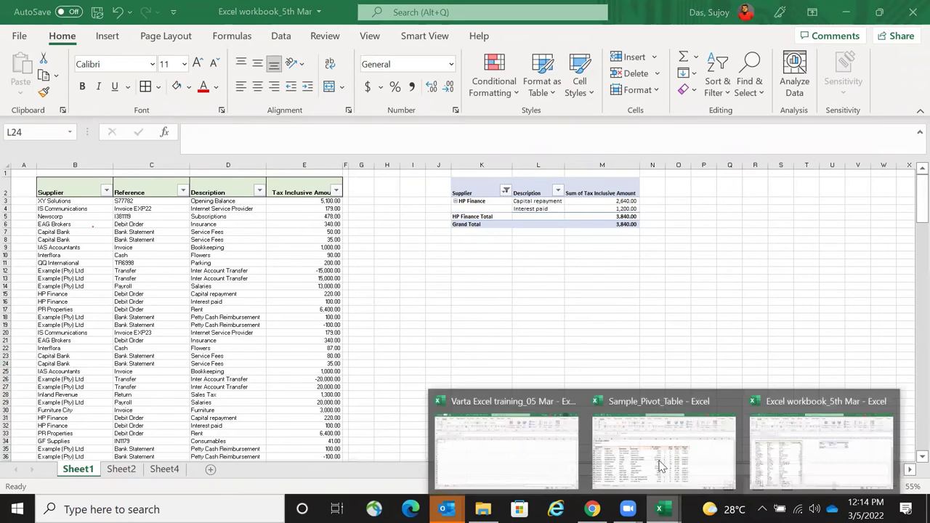
{"action": "key", "text": "ctrl+Tab"}
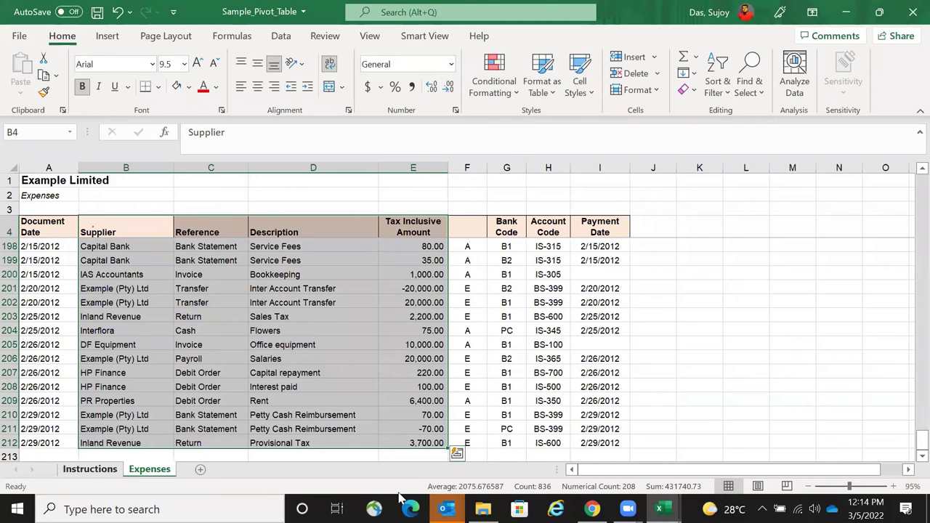
{"action": "key", "text": "ctrl+Page_Up"}
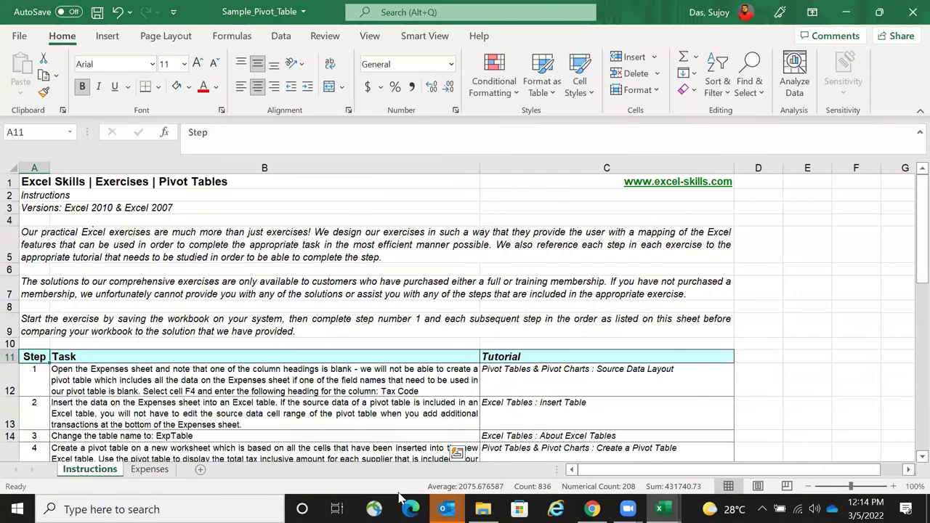
{"action": "key", "text": "alt+Tab"}
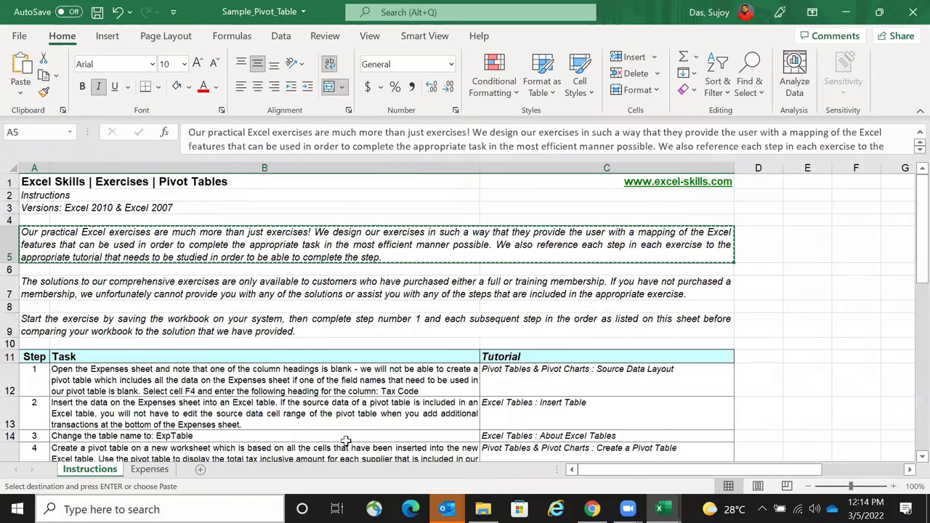
{"action": "key", "text": "alt+Tab"}
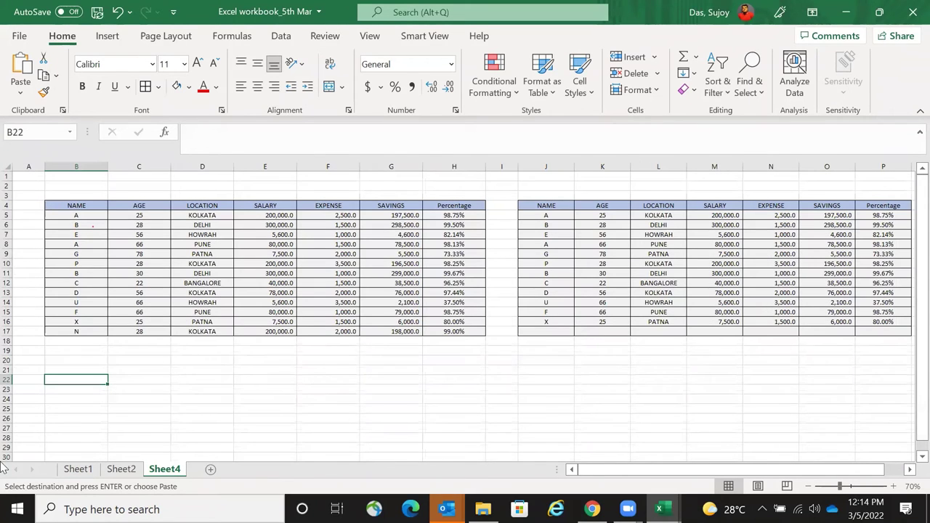
{"action": "key", "text": "ctrl+v"}
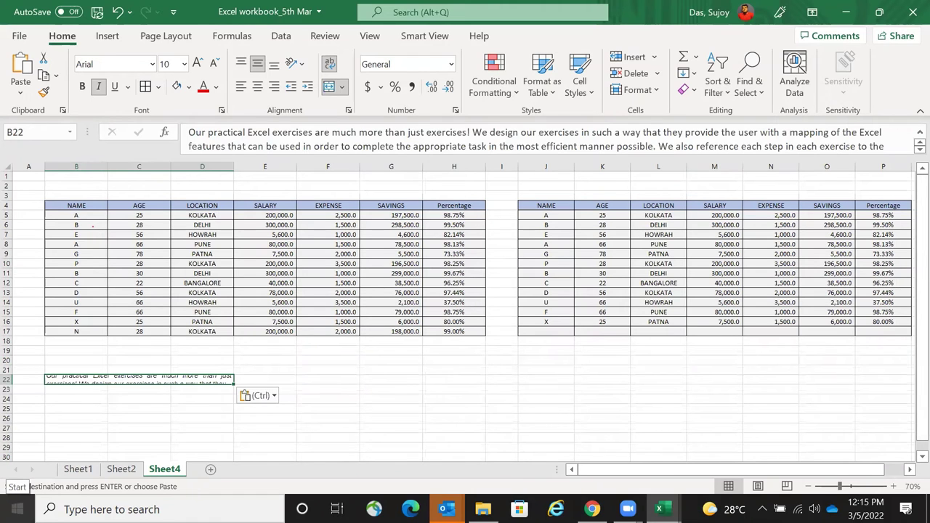
- Recheck A5 in Sample_Pivot_Table, then paste the copied paragraph into Sheet4
{"action": "key", "text": "alt+Tab"}
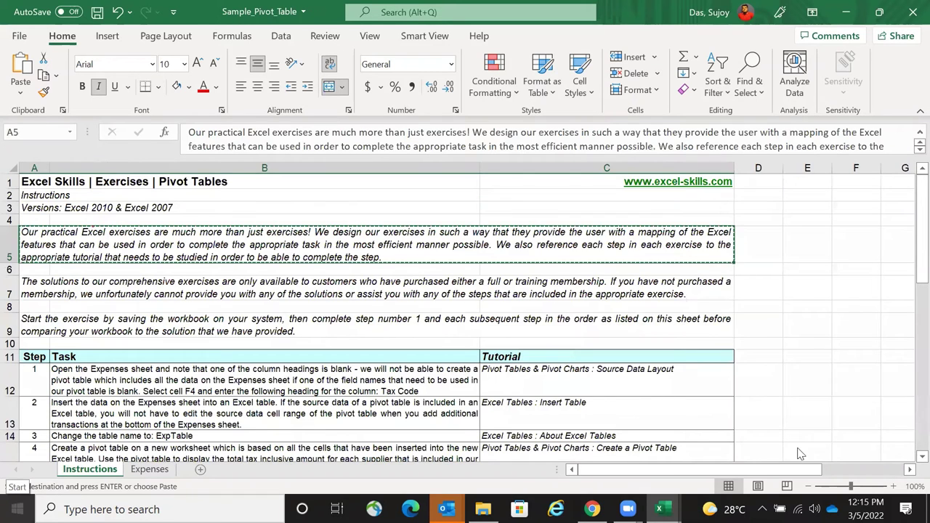
{"action": "right_click", "coordinate": [658, 247]}
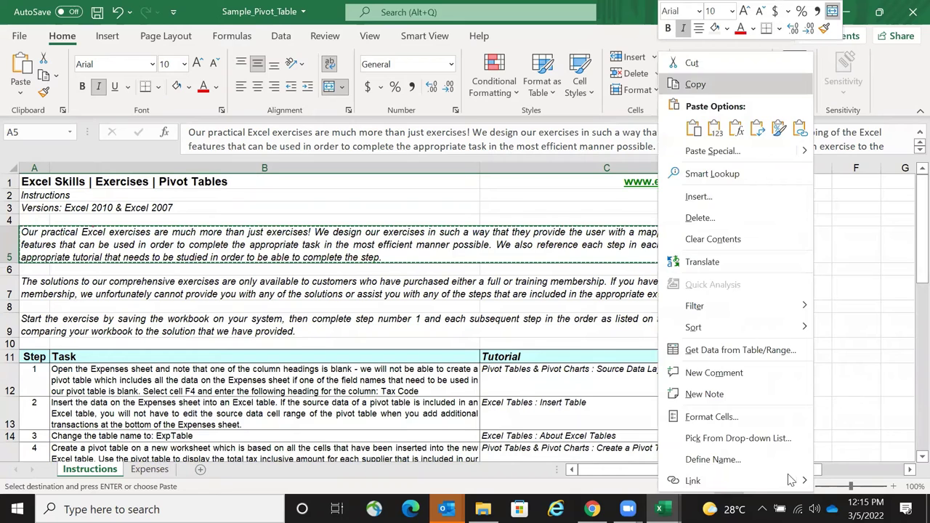
{"action": "key", "text": "Escape"}
{"action": "key", "text": "alt+Tab"}
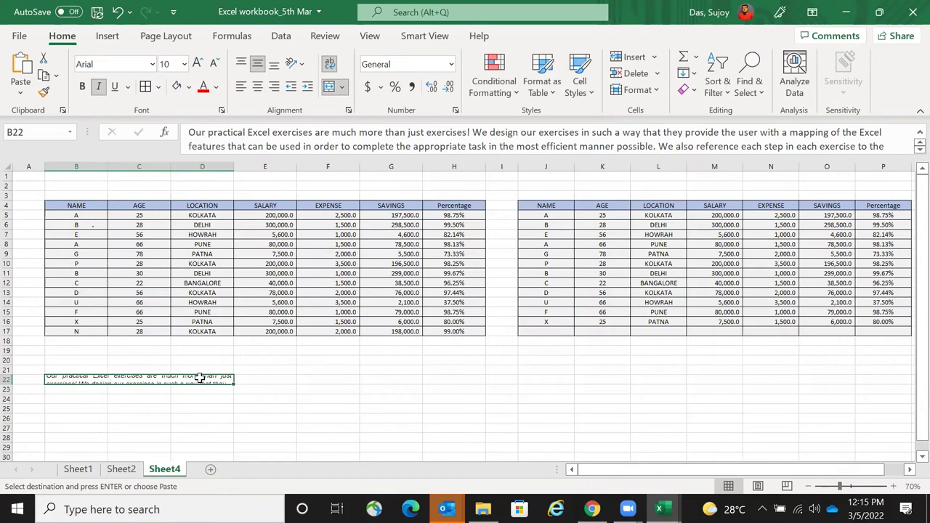
{"action": "right_click", "coordinate": [276, 178]}
{"action": "left_click", "coordinate": [237, 130]}
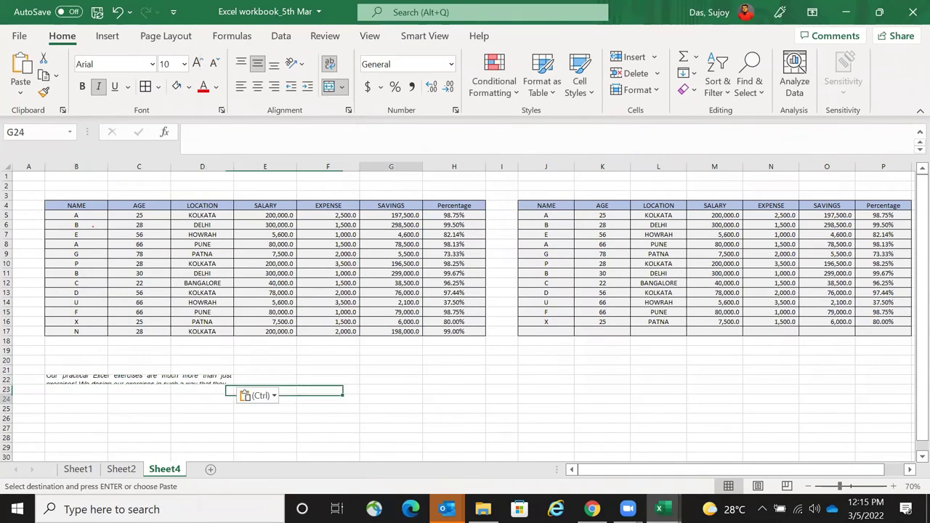
{"action": "left_click", "coordinate": [365, 401]}
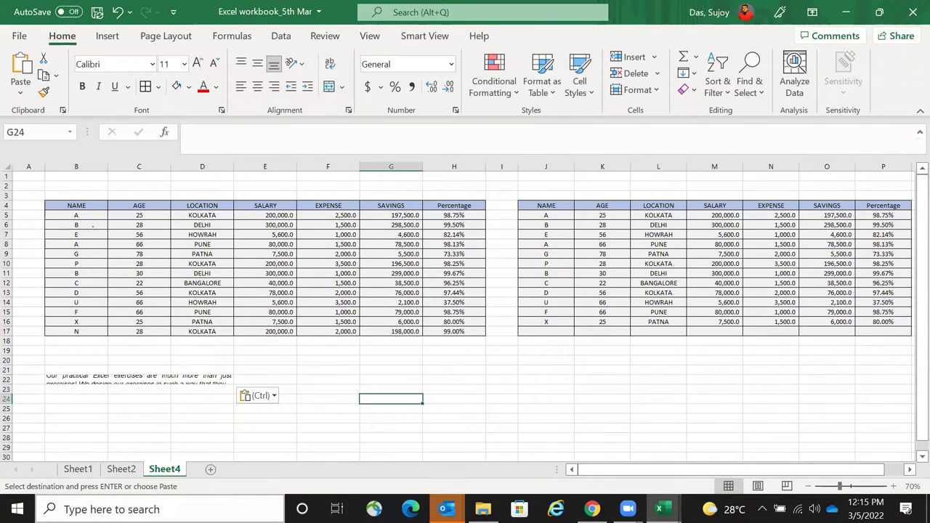
- Paste the paragraph into B22 as values only and cancel the pending copy
{"action": "key", "text": "ctrl+Tab"}
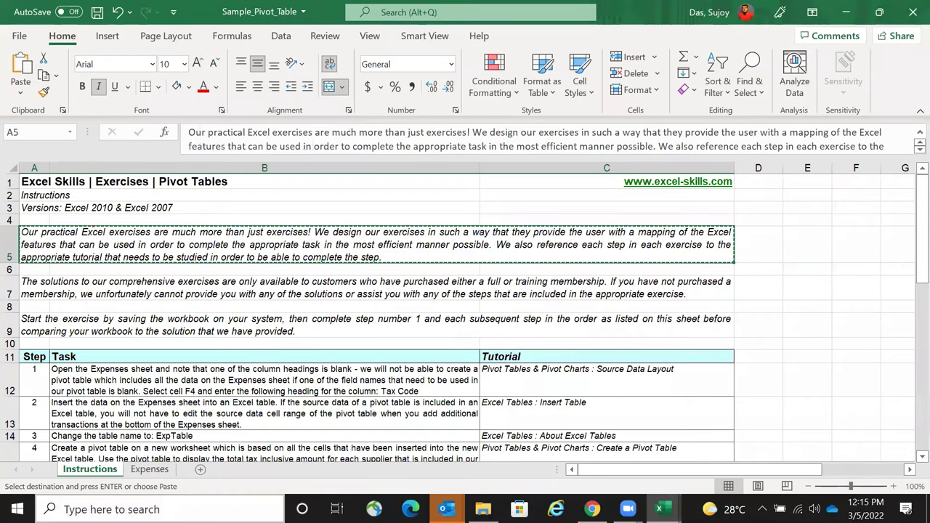
{"action": "key", "text": "ctrl+Tab"}
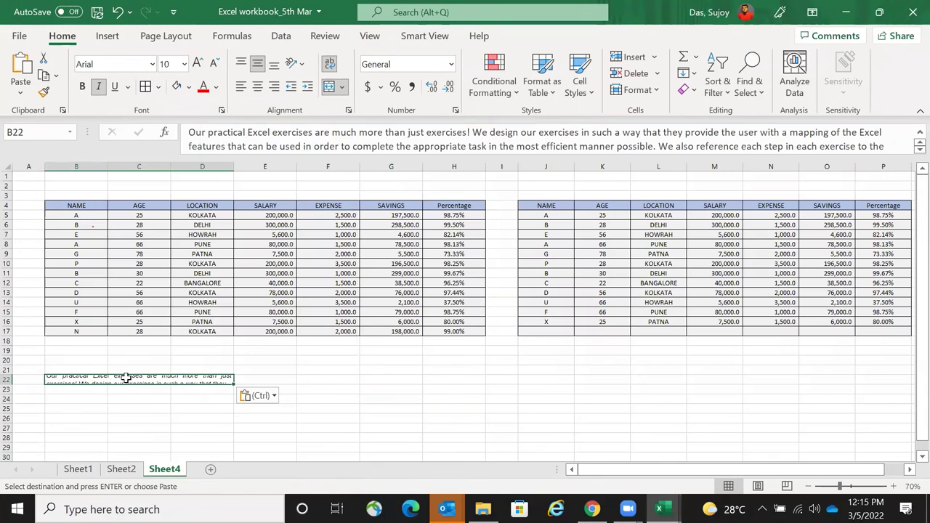
{"action": "right_click", "coordinate": [126, 378]}
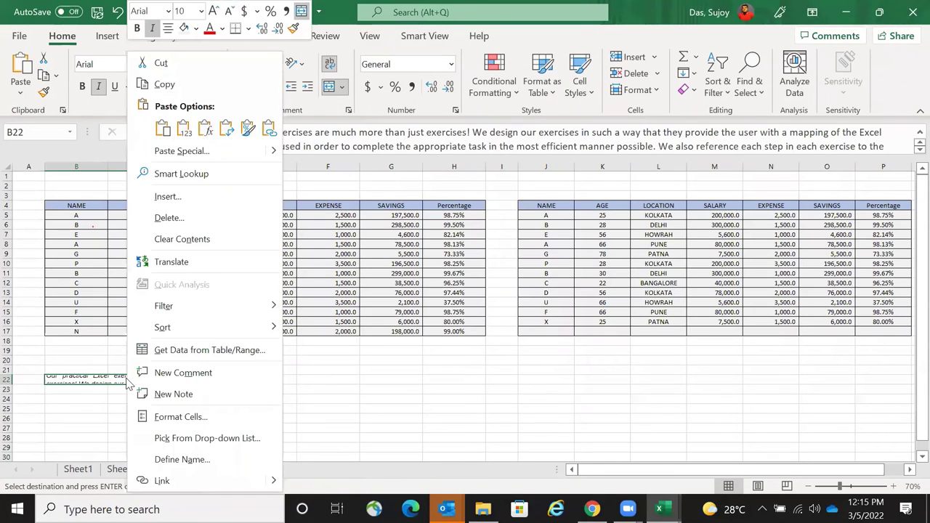
{"action": "left_click", "coordinate": [183, 131]}
{"action": "key", "text": "Escape"}
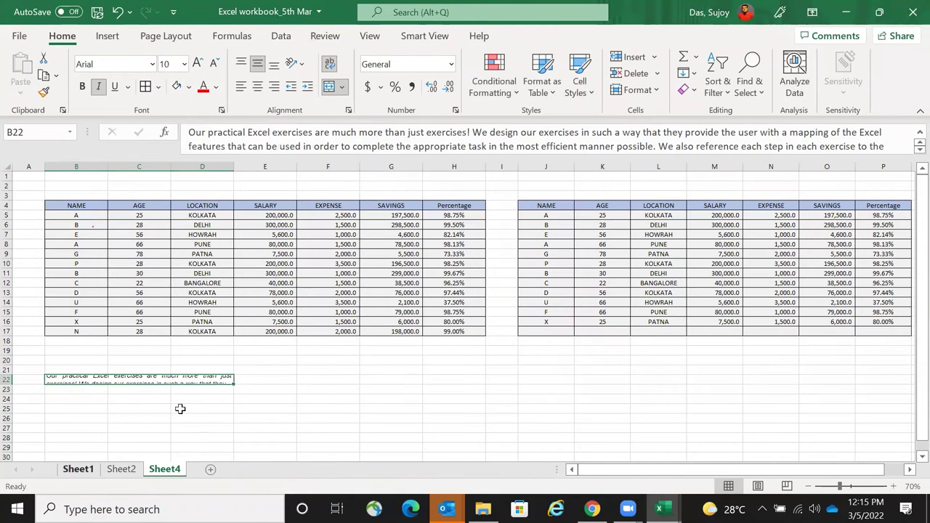
- Revisit the source paragraph in Sample_Pivot_Table, then open Paste Special for B22 on Sheet4
{"action": "key", "text": "ctrl+Page_Up"}
{"action": "key", "text": "ctrl+Page_Up"}
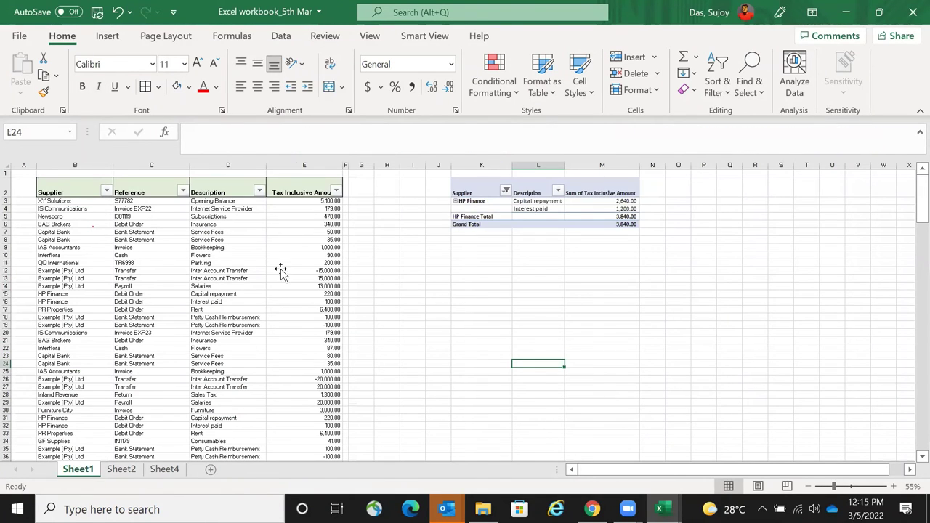
{"action": "key", "text": "ctrl+Tab"}
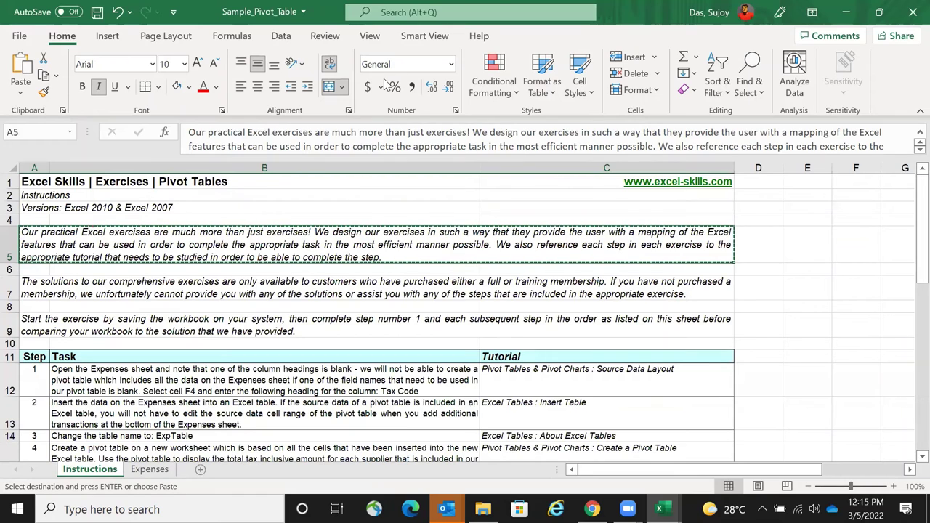
{"action": "right_click", "coordinate": [315, 251]}
{"action": "key", "text": "Escape"}
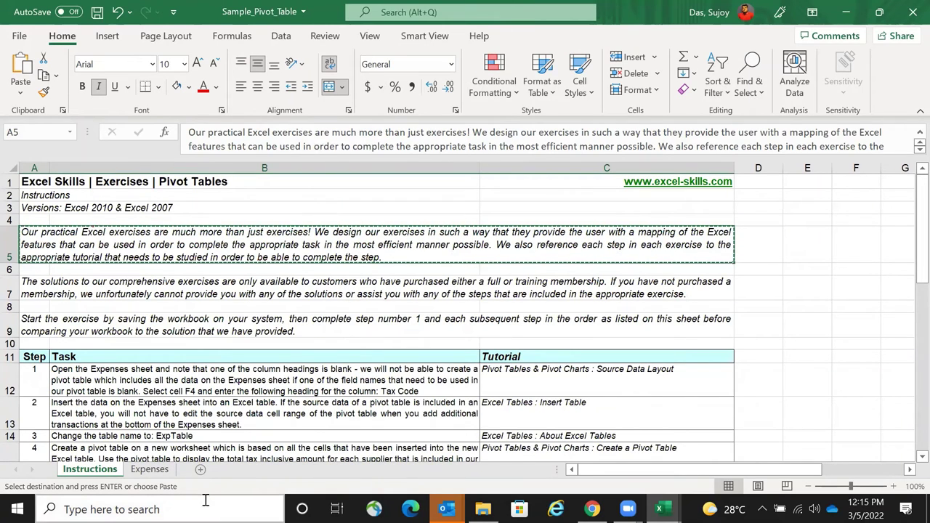
{"action": "key", "text": "alt+Tab"}
{"action": "left_click", "coordinate": [165, 468]}
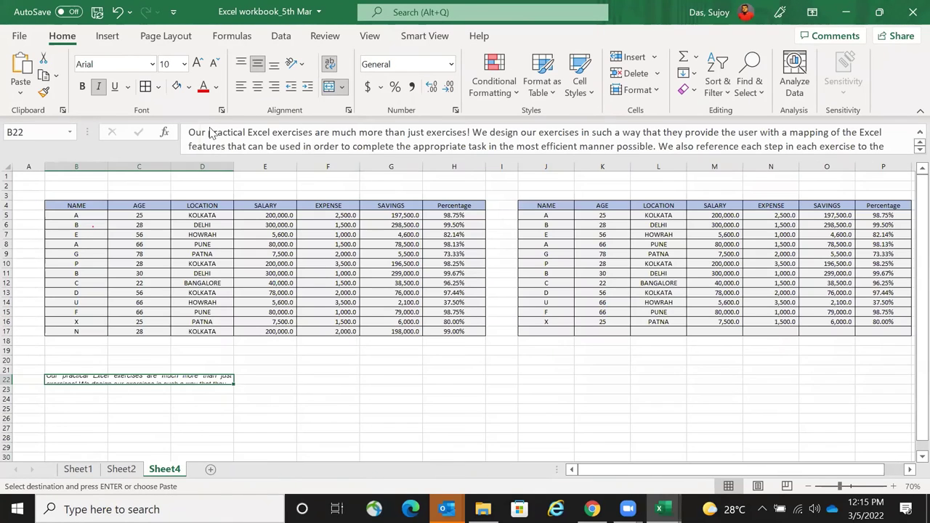
{"action": "right_click", "coordinate": [186, 151]}
{"action": "left_click", "coordinate": [186, 151]}
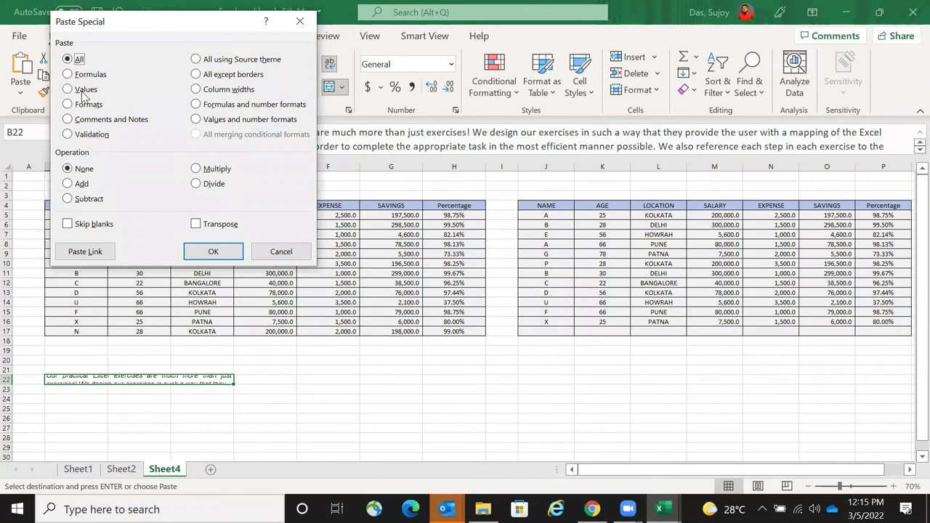
- Paste only the Formats onto B22 so the paragraph wraps in italic
{"action": "left_click", "coordinate": [84, 91]}
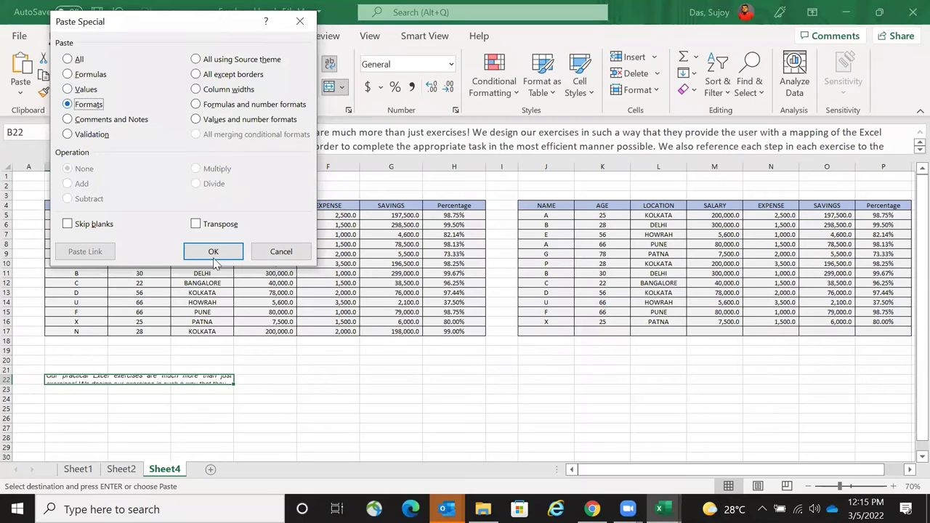
{"action": "left_click", "coordinate": [213, 251]}
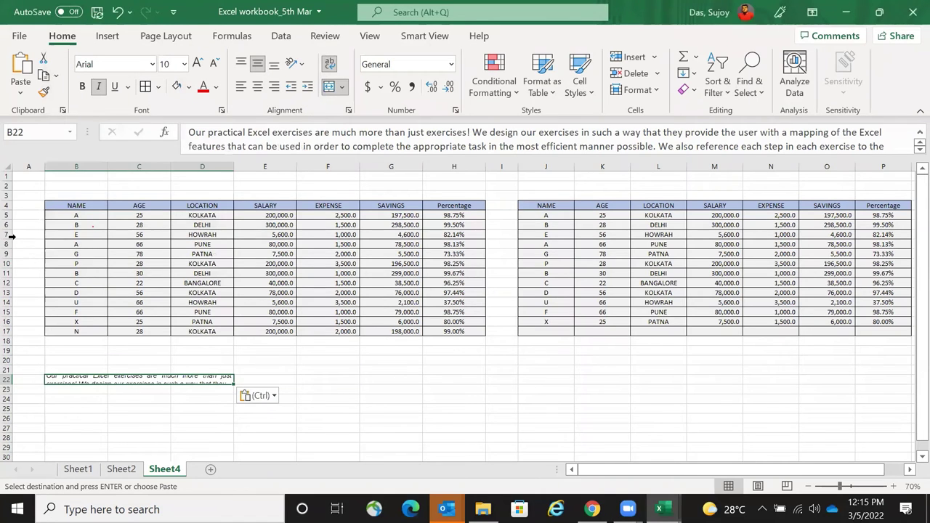
{"action": "key", "text": "alt+Tab"}
{"action": "key", "text": "alt+Tab"}
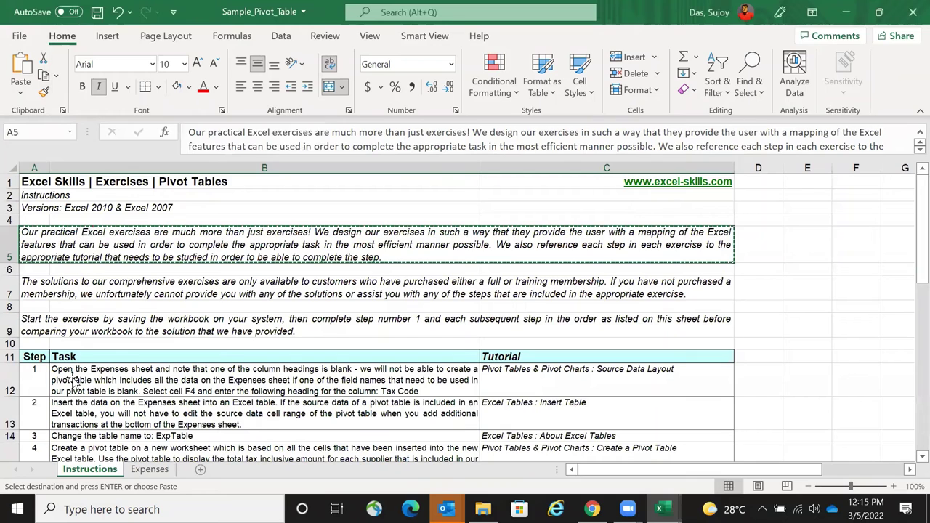
{"action": "key", "text": "alt+Tab"}
- Make row 22 taller, autofit columns B–D, and widen columns B and D
{"action": "left_click_drag", "start_coordinate": [7, 391], "coordinate": [41, 401]}
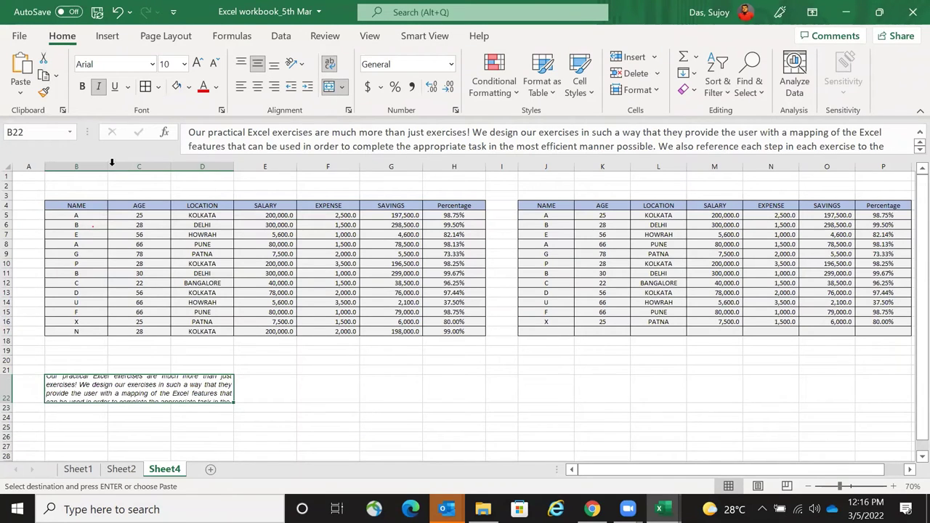
{"action": "key", "text": "alt+h"}
{"action": "key", "text": "o"}
{"action": "key", "text": "i"}
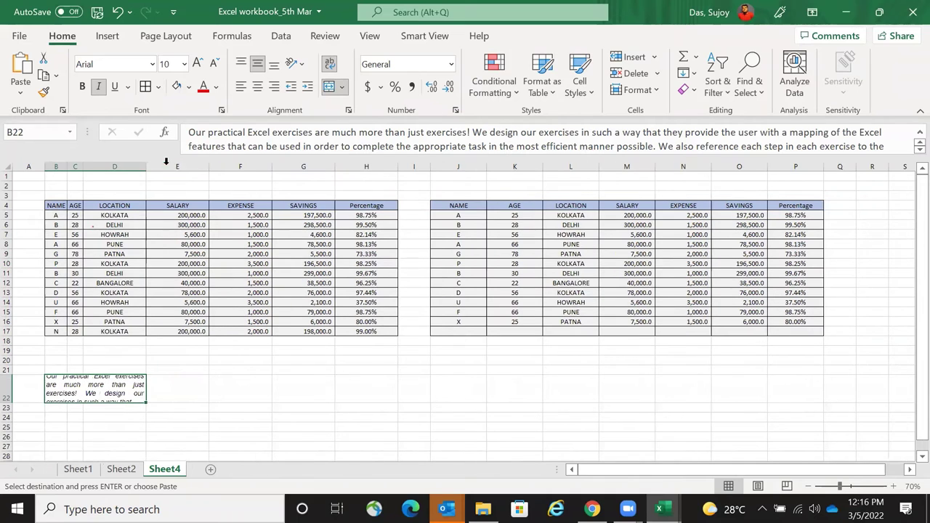
{"action": "left_click_drag", "start_coordinate": [67, 166], "coordinate": [213, 189]}
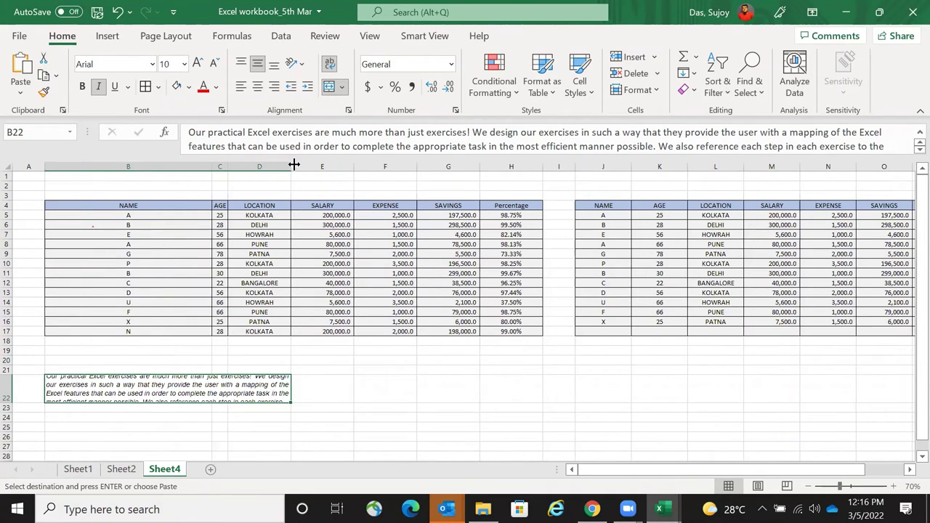
{"action": "left_click_drag", "start_coordinate": [292, 166], "coordinate": [478, 153]}
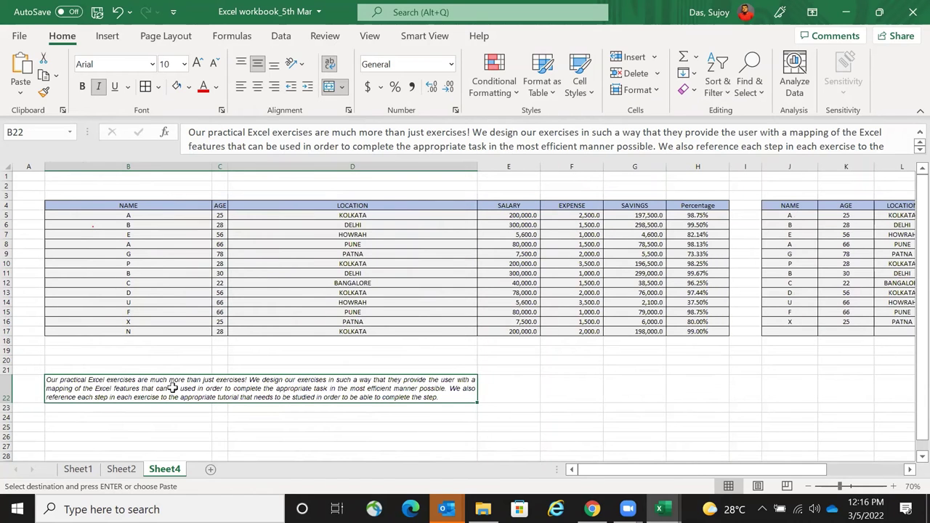
- Paste values into B22 again, then clear the merged cell B22 with Delete
{"action": "key", "text": "alt+Tab"}
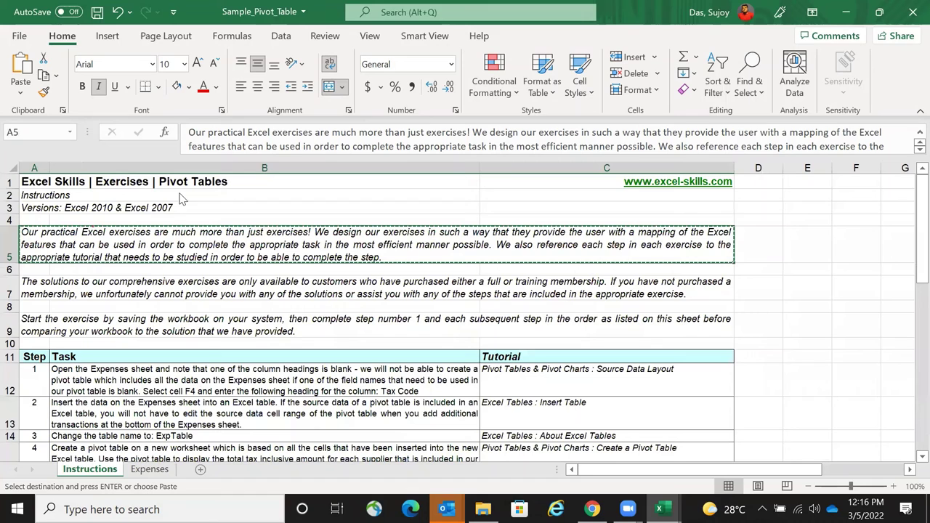
{"action": "key", "text": "alt+Tab"}
{"action": "right_click", "coordinate": [102, 389]}
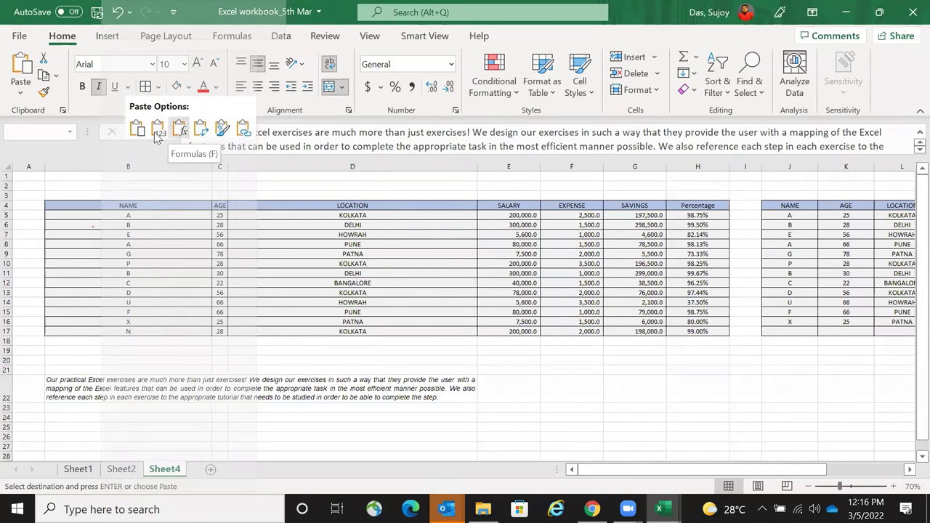
{"action": "left_click", "coordinate": [156, 135]}
{"action": "left_click", "coordinate": [574, 383]}
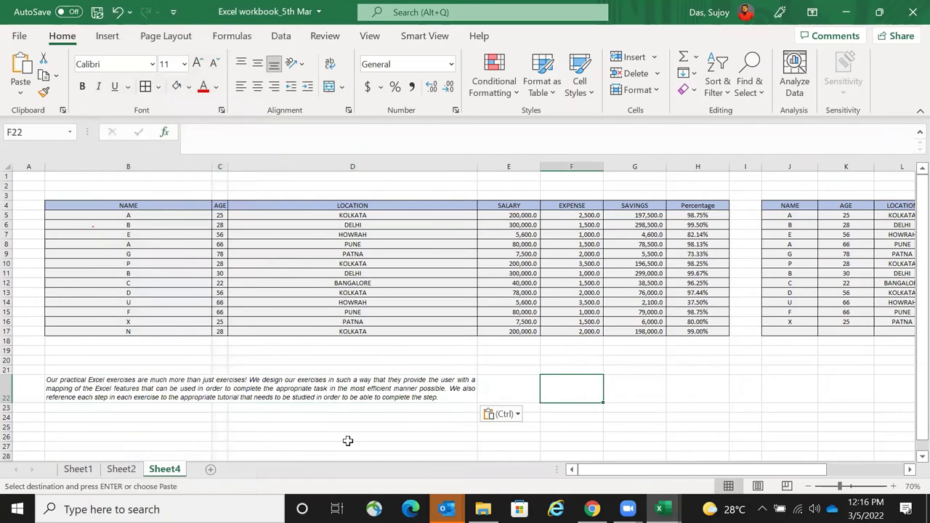
{"action": "left_click", "coordinate": [178, 393]}
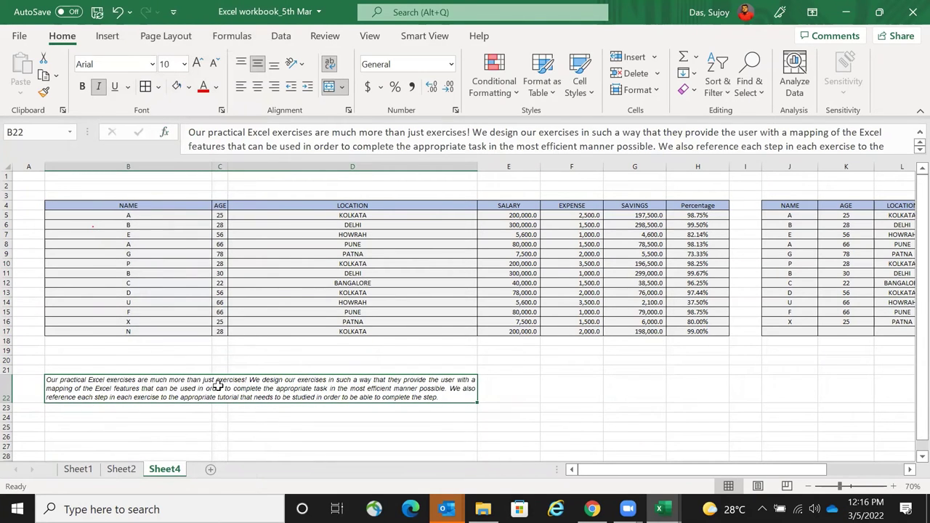
{"action": "key", "text": "Delete"}
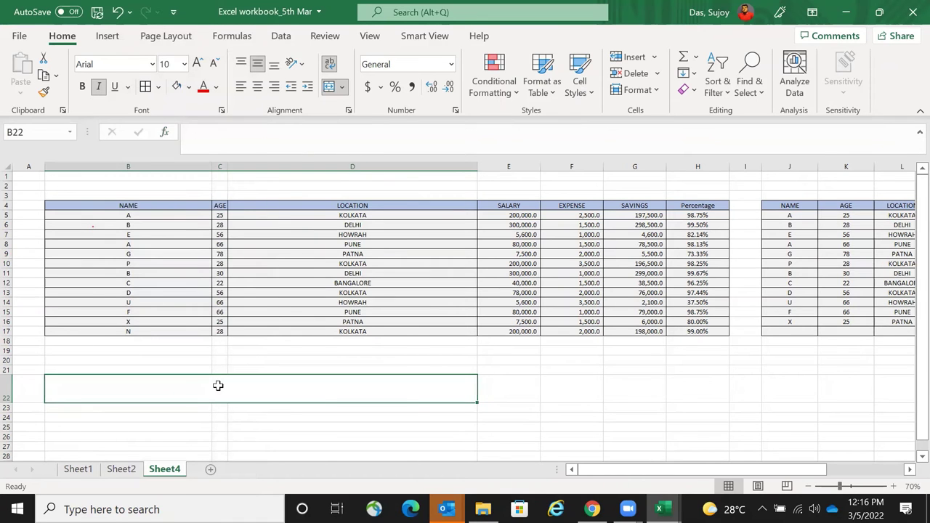
{"action": "key", "text": "ctrl+Page_Up"}
{"action": "key", "text": "ctrl+Page_Down"}
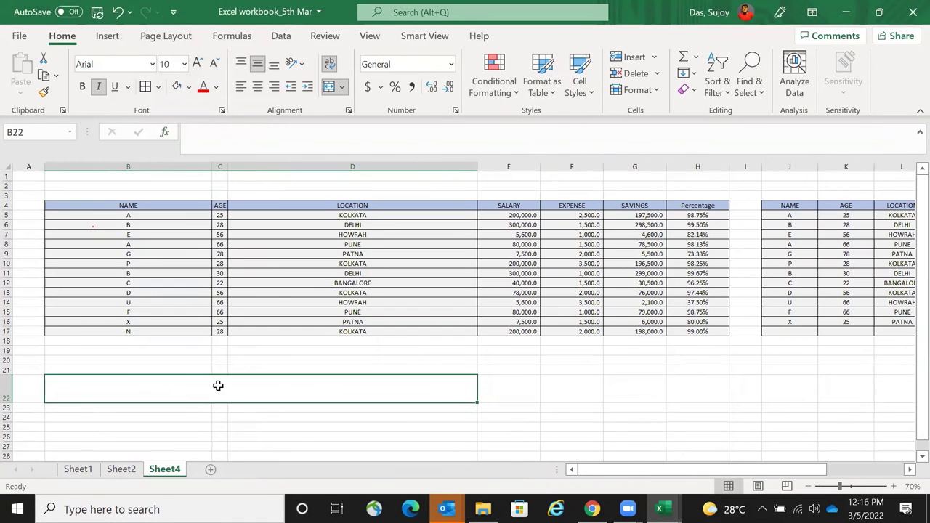
- Copy the A5 paragraph from Sample_Pivot_Table and paste it into B25 as values
{"action": "key", "text": "alt+Tab"}
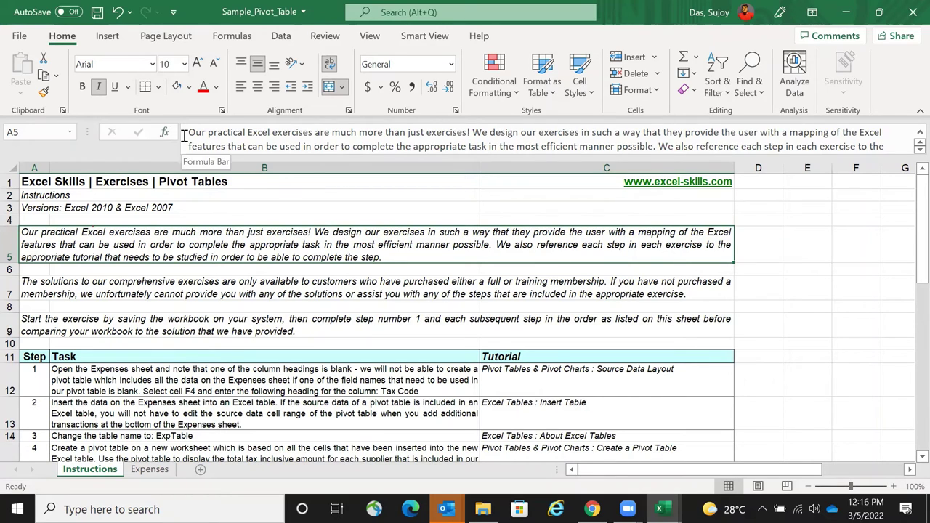
{"action": "key", "text": "ctrl+c"}
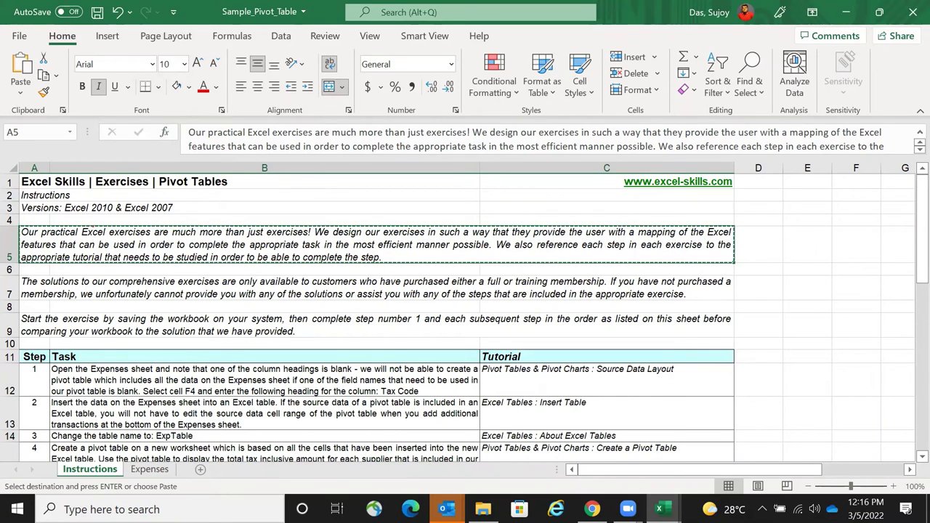
{"action": "key", "text": "alt+Tab"}
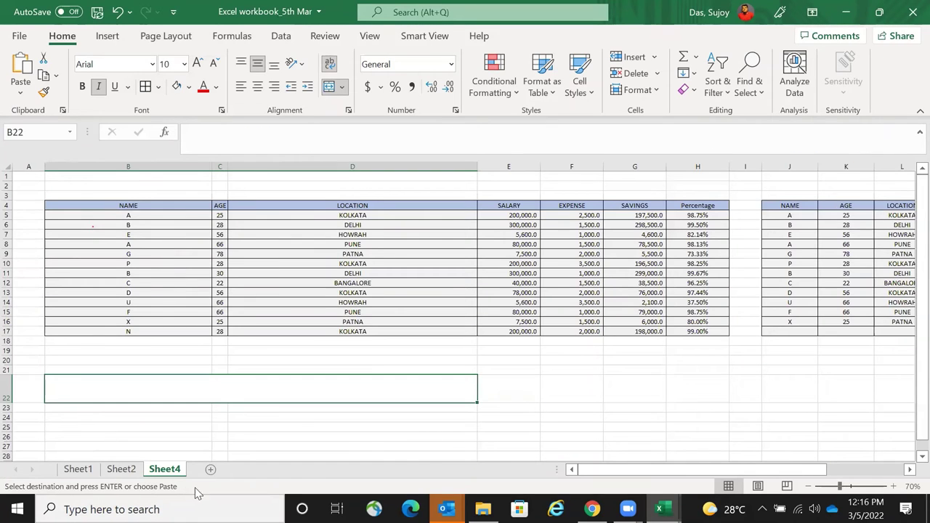
{"action": "key", "text": "ctrl+alt+v"}
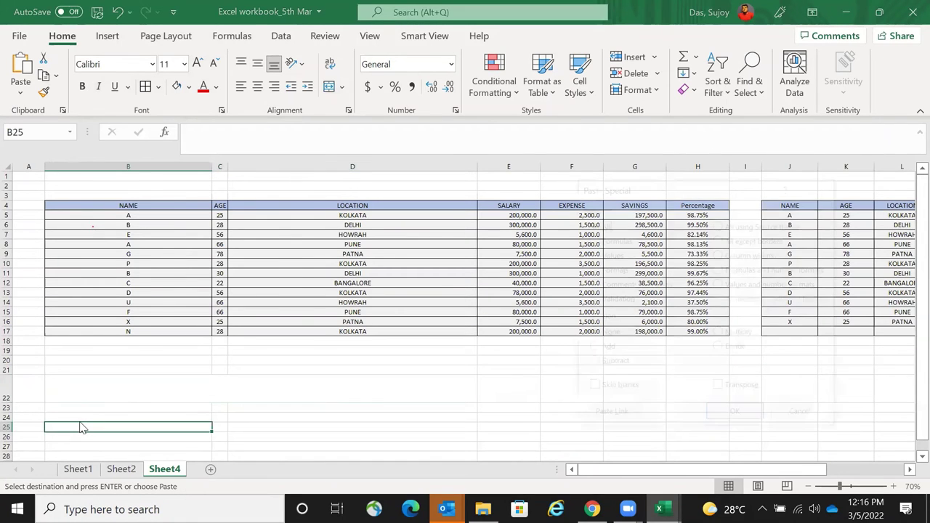
{"action": "key", "text": "Down"}
{"action": "key", "text": "Down"}
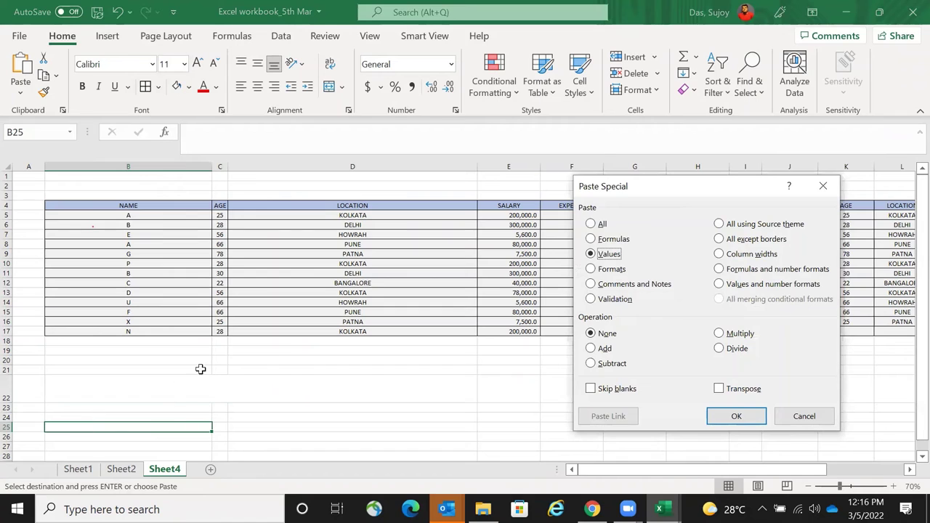
{"action": "key", "text": "Return"}
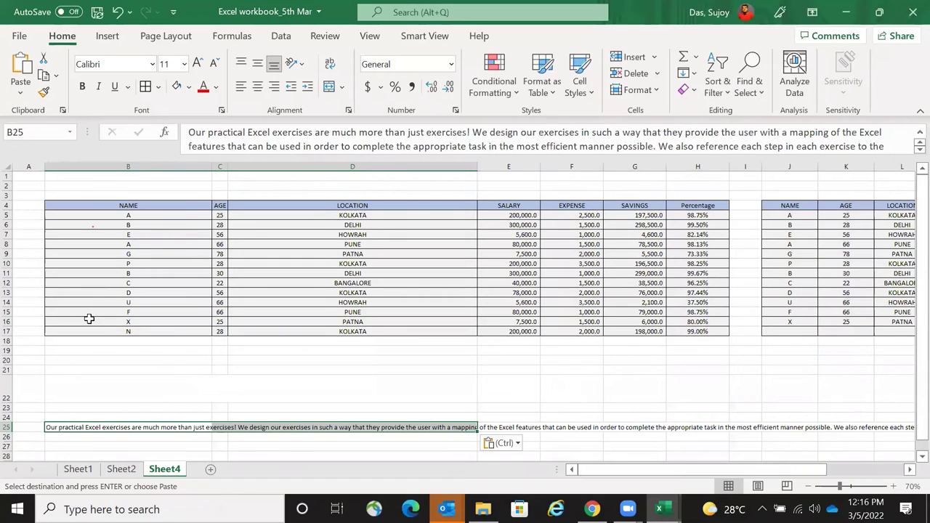
- Paste the source Formats onto B25, making the paragraph italic and wrapped
{"action": "key", "text": "alt+Tab"}
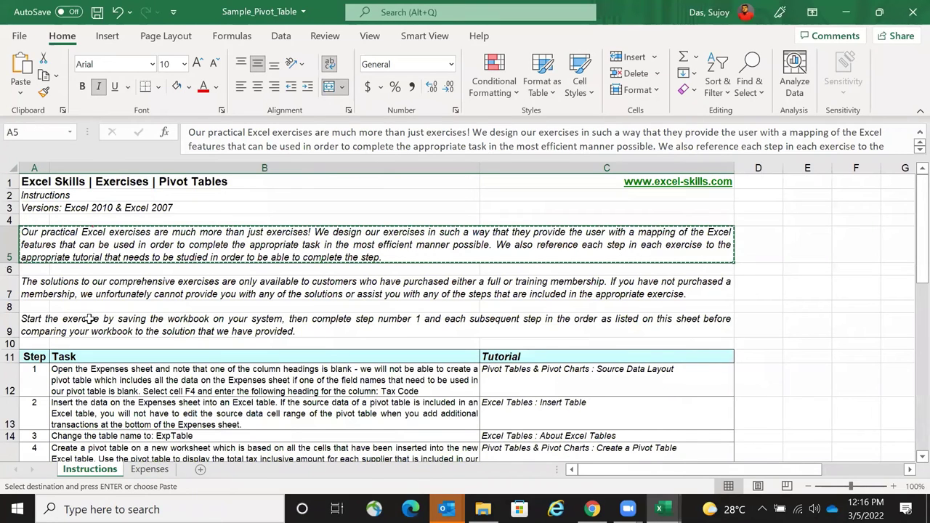
{"action": "key", "text": "alt+Tab"}
{"action": "key", "text": "ctrl+alt+v"}
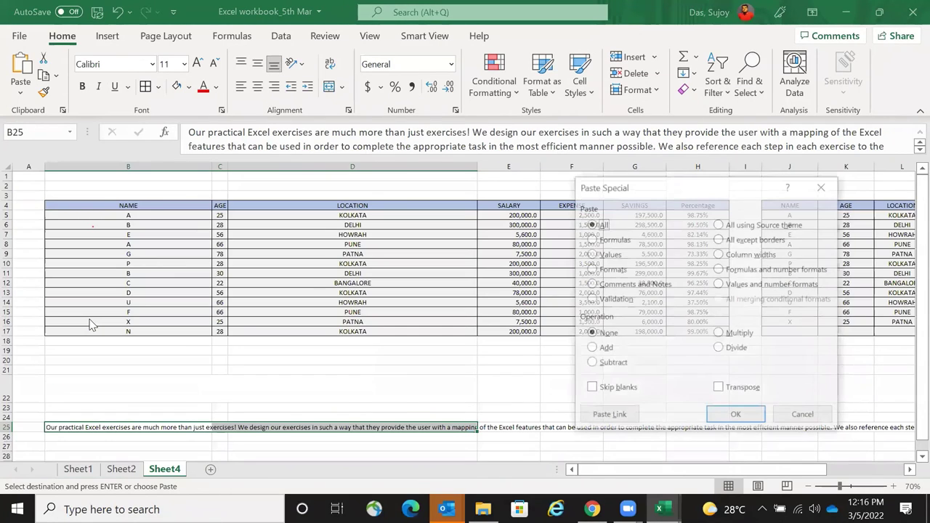
{"action": "key", "text": "v"}
{"action": "key", "text": "t"}
{"action": "key", "text": "Return"}
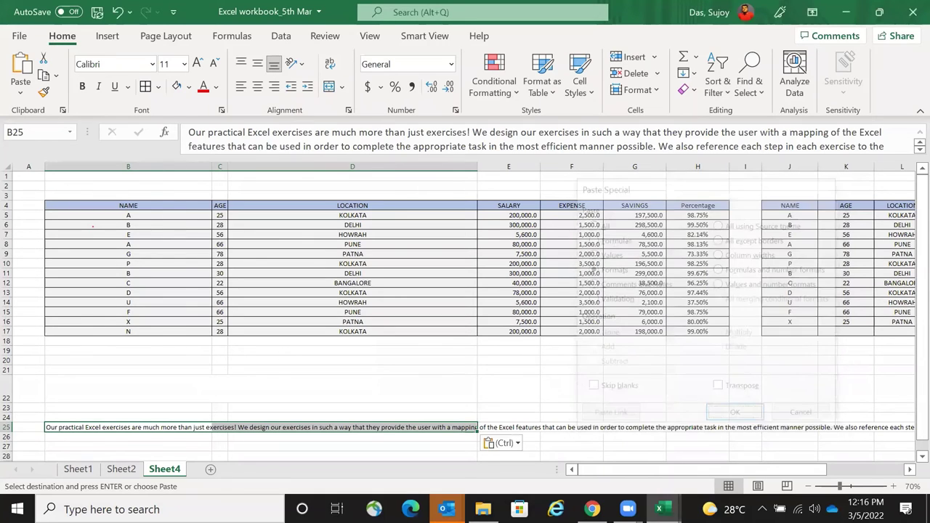
- Drag row 25 taller so the whole wrapped paragraph shows
{"action": "left_click_drag", "start_coordinate": [8, 431], "coordinate": [8, 454]}
{"action": "scroll", "coordinate": [81, 409], "scroll_direction": "down", "scroll_amount": 1}
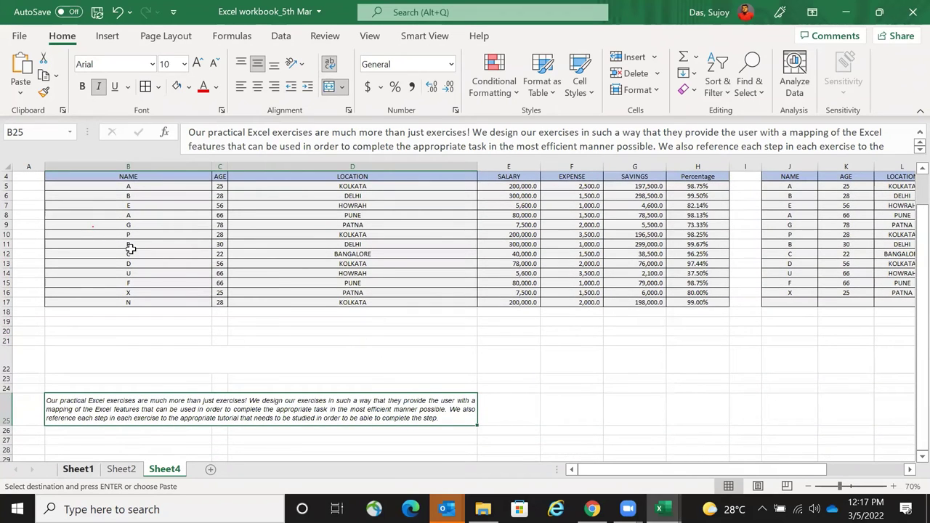
{"action": "key", "text": "ctrl+Tab"}
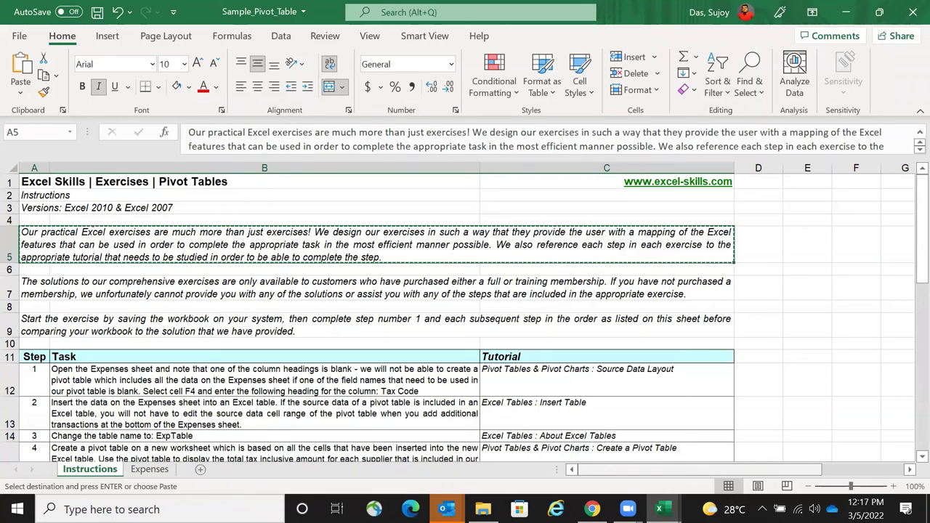
{"action": "key", "text": "ctrl+Tab"}
- Zoom Sheet4 in to about 98% and glance at the Sample_Pivot_Table workbook
{"action": "left_click_drag", "start_coordinate": [846, 492], "coordinate": [854, 492]}
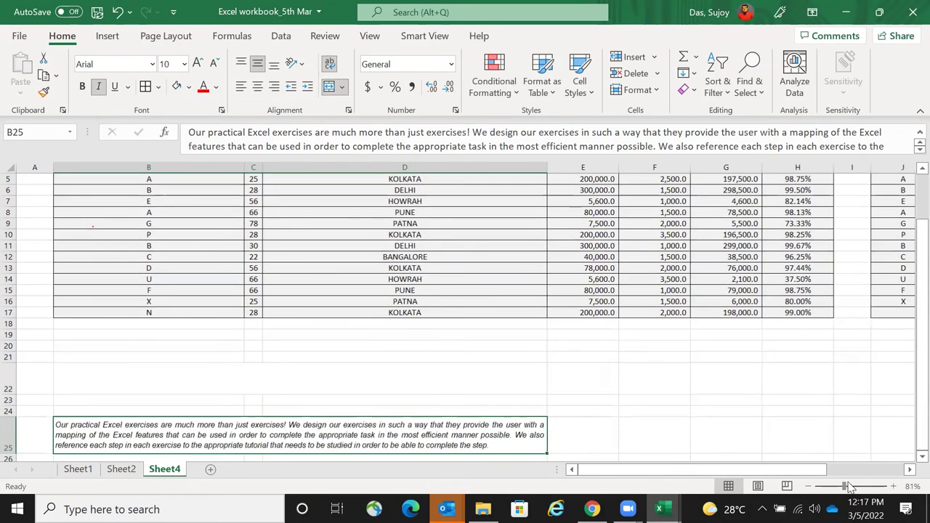
{"action": "left_click", "coordinate": [848, 486]}
{"action": "scroll", "coordinate": [681, 423], "scroll_direction": "up", "scroll_amount": 1, "text": "ctrl"}
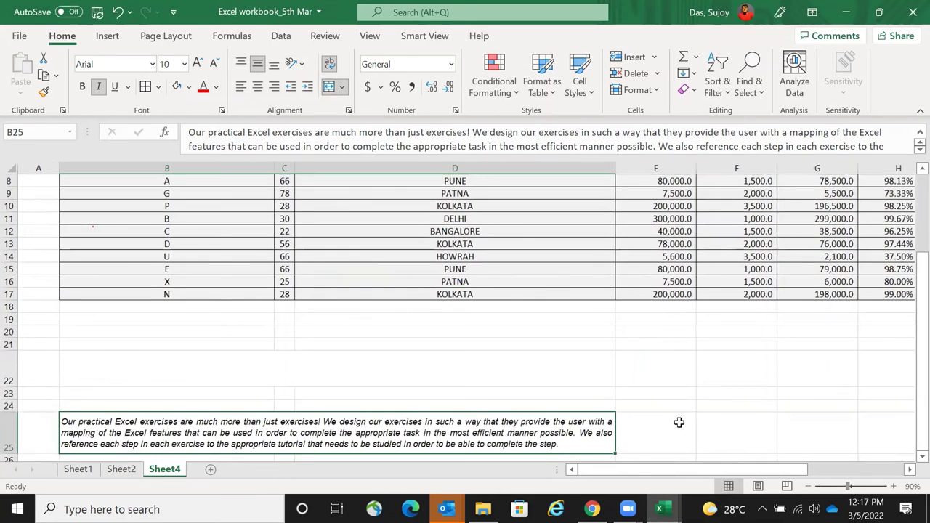
{"action": "left_click_drag", "start_coordinate": [848, 486], "coordinate": [849, 487]}
{"action": "key", "text": "alt+Tab"}
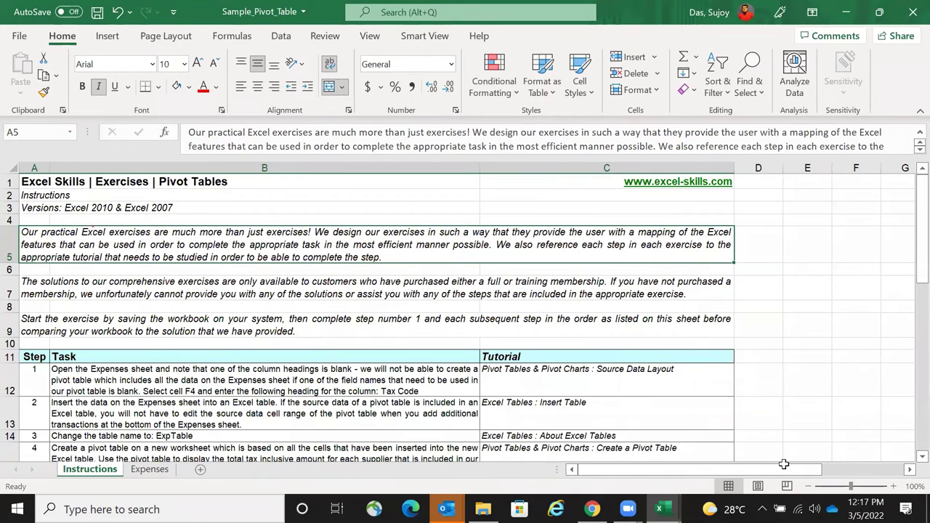
{"action": "key", "text": "alt+Tab"}
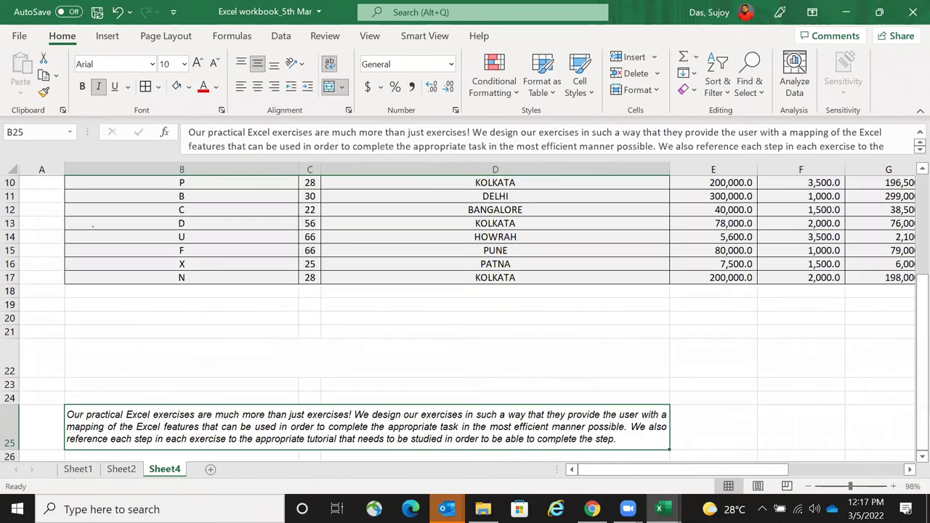
- Review Sheet4 at zoom levels between 66% and 100%, settling at 90%
{"action": "left_click", "coordinate": [843, 485]}
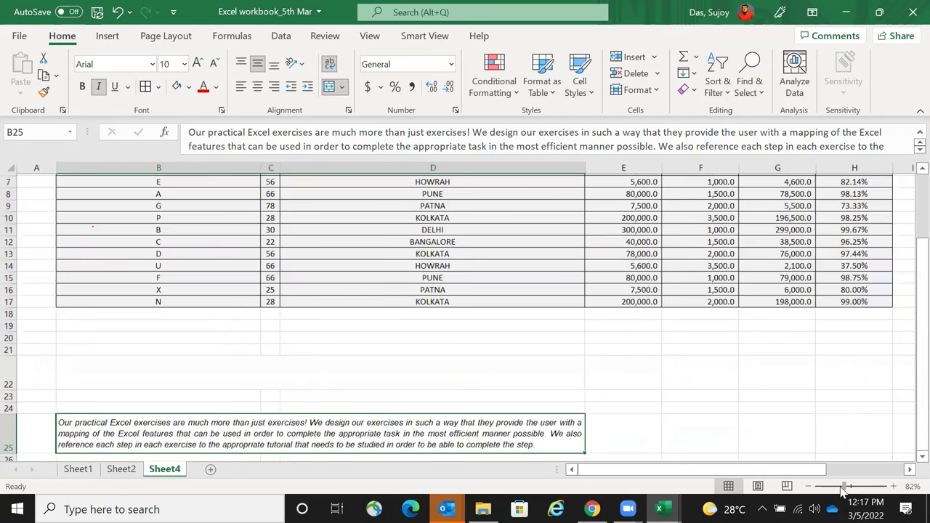
{"action": "mouse_move", "coordinate": [842, 491]}
{"action": "left_mouse_down"}
{"action": "mouse_move", "coordinate": [858, 496]}
{"action": "mouse_move", "coordinate": [851, 492]}
{"action": "left_mouse_up"}
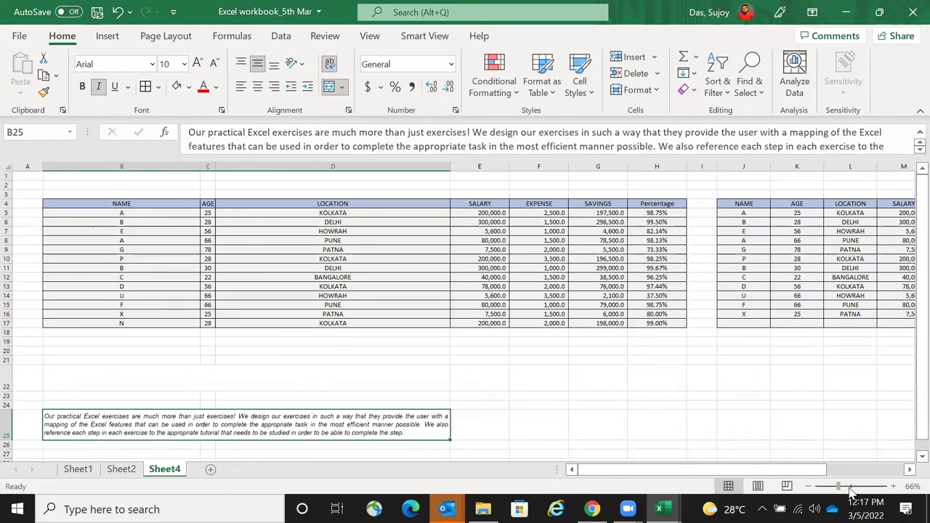
{"action": "left_click", "coordinate": [851, 491]}
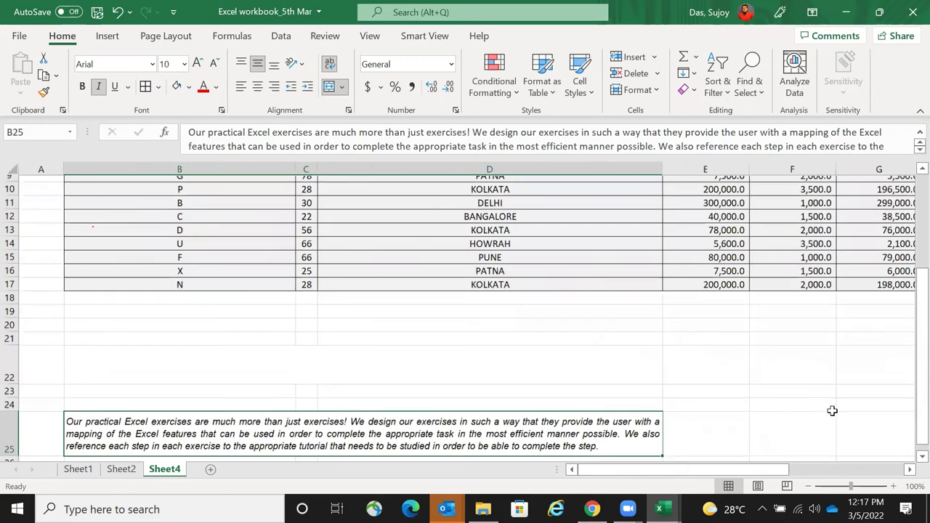
{"action": "scroll", "coordinate": [832, 410], "scroll_direction": "down", "scroll_amount": 1}
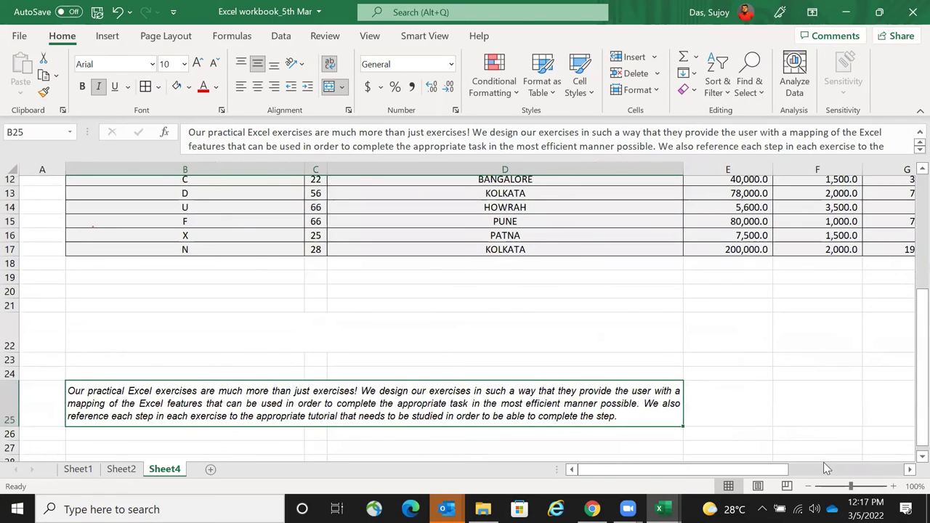
{"action": "left_click", "coordinate": [851, 491]}
{"action": "left_click_drag", "start_coordinate": [852, 488], "coordinate": [846, 487]}
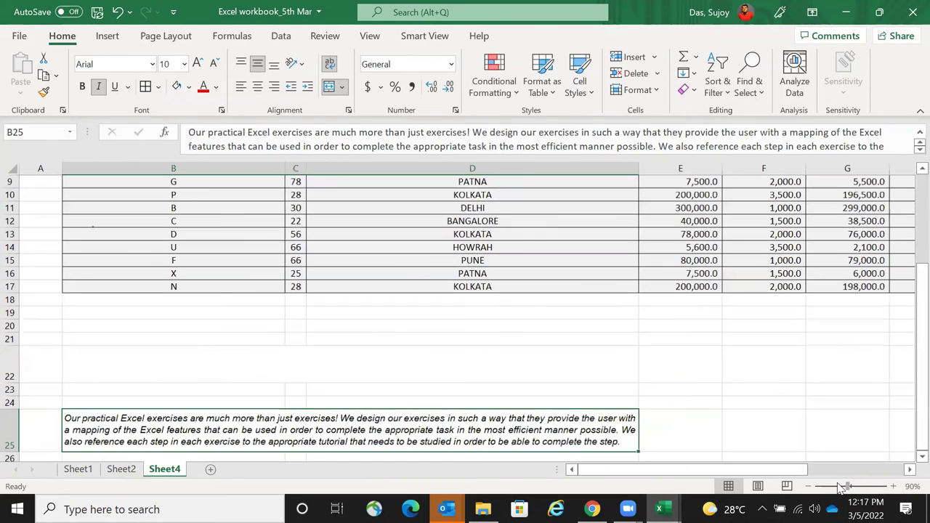
{"action": "scroll", "coordinate": [233, 425], "scroll_direction": "down", "scroll_amount": 4, "text": "ctrl"}
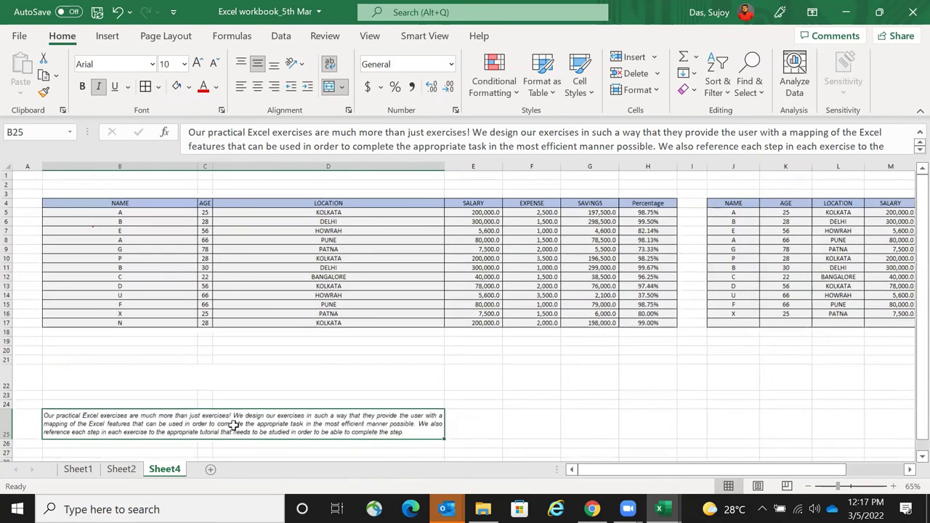
{"action": "key", "text": "ctrl+Tab"}
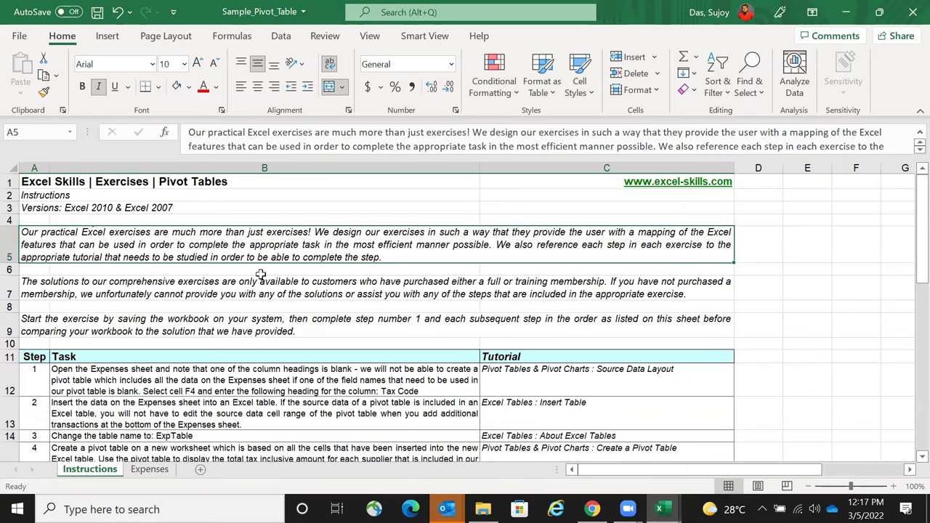
{"action": "left_click", "coordinate": [248, 282]}
{"action": "key", "text": "ctrl+c"}
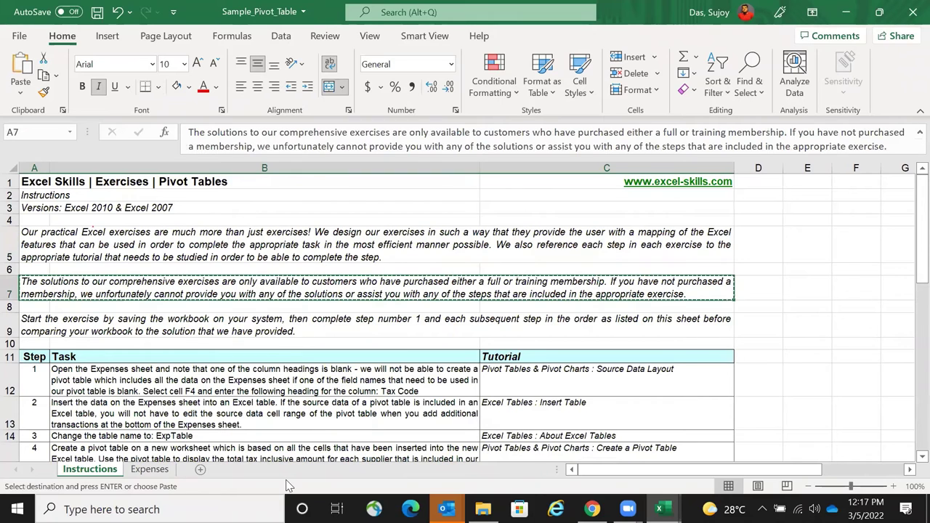
{"action": "key", "text": "ctrl+Tab"}
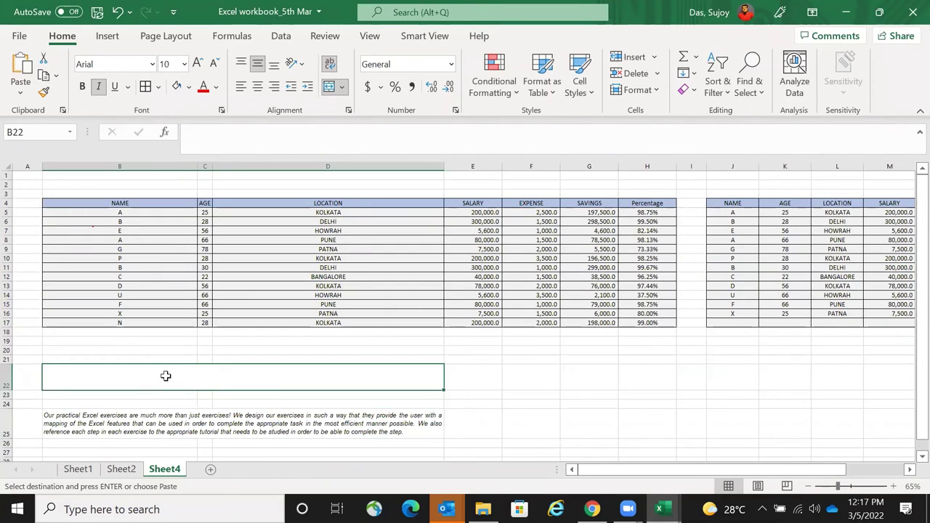
{"action": "left_click", "coordinate": [121, 358]}
{"action": "key", "text": "ctrl+v"}
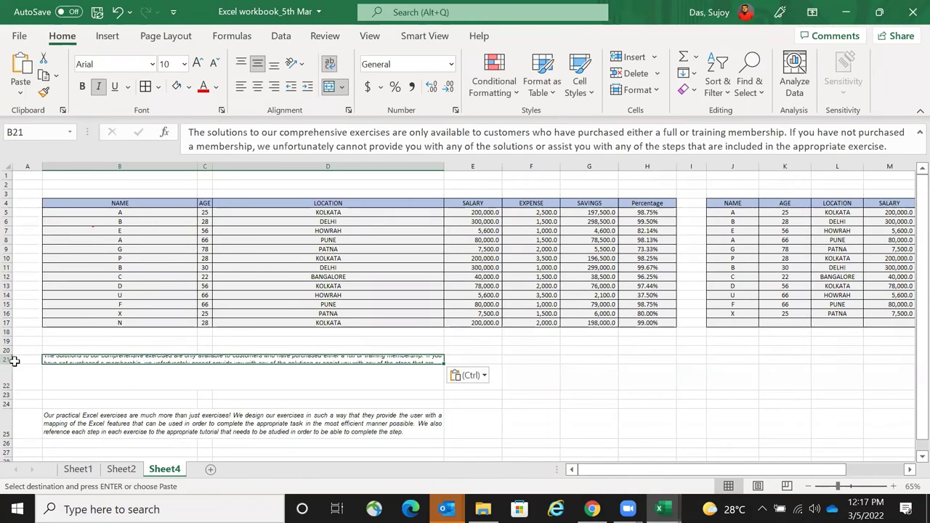
{"action": "left_click_drag", "start_coordinate": [8, 361], "coordinate": [6, 383]}
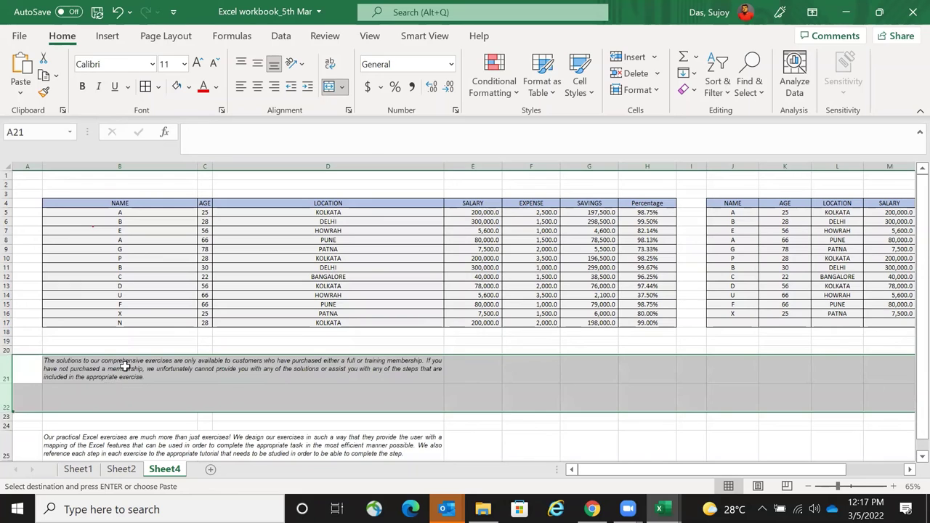
{"action": "left_click", "coordinate": [125, 367]}
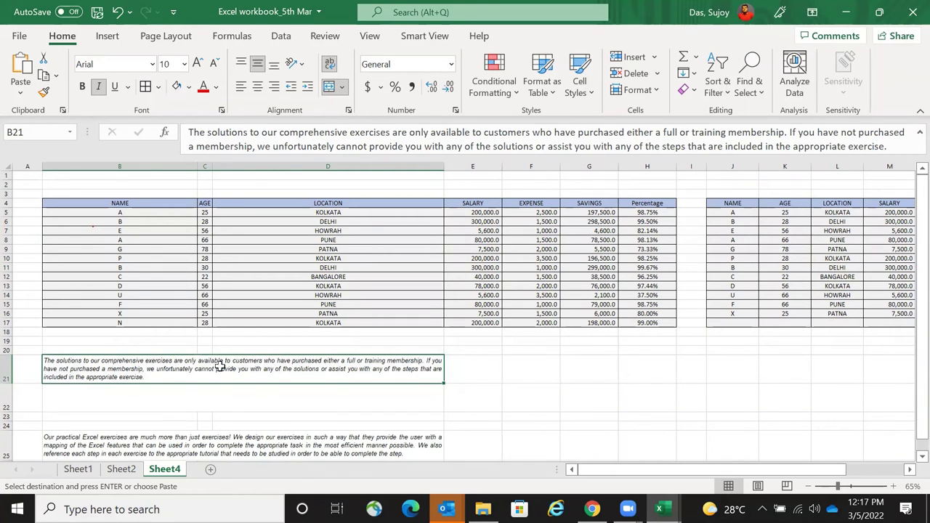
{"action": "key", "text": "alt+Tab"}
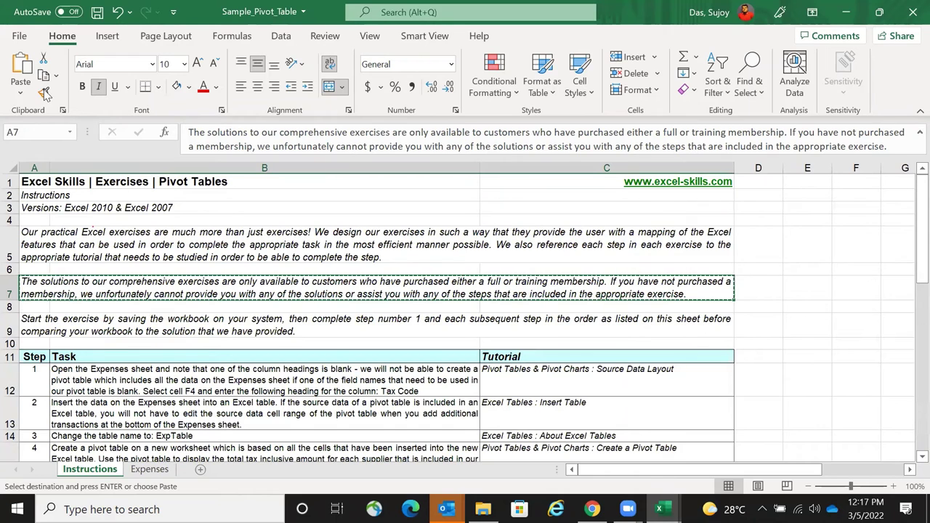
{"action": "key", "text": "alt+Tab"}
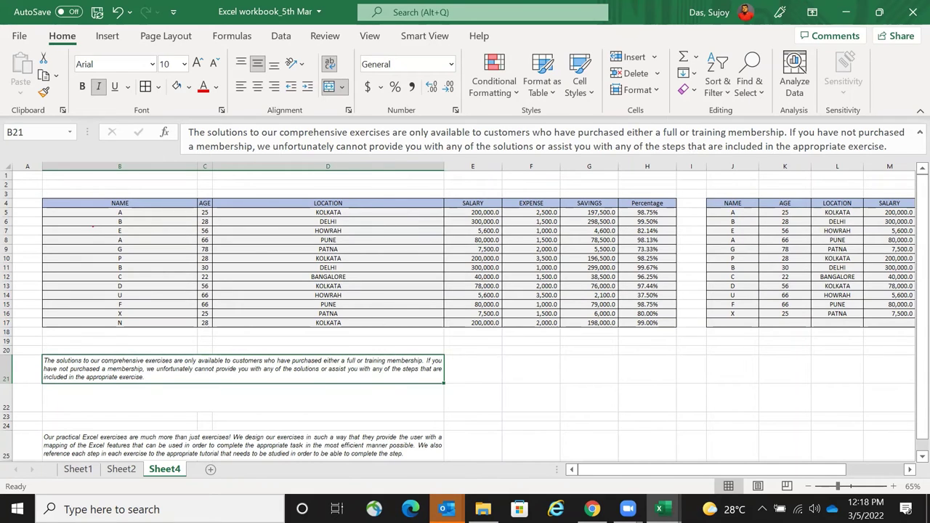
{"action": "left_click", "coordinate": [332, 64]}
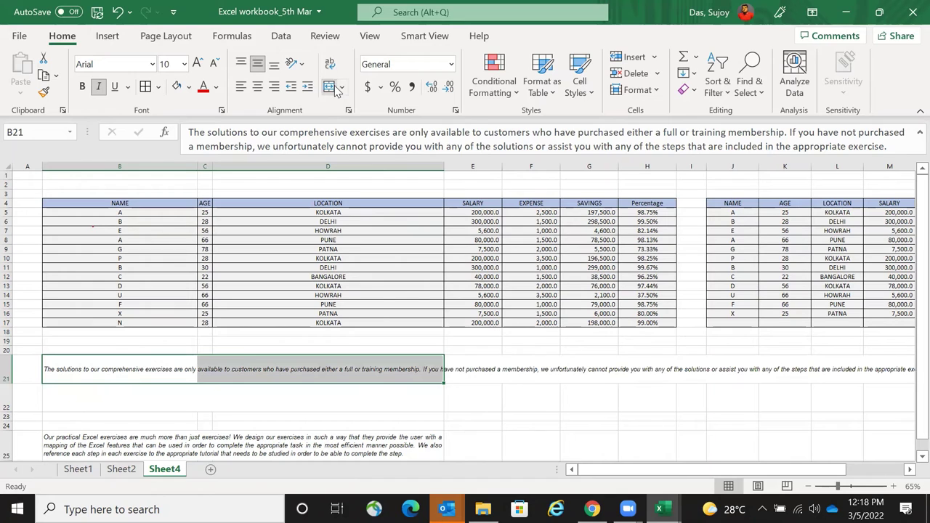
{"action": "left_click", "coordinate": [239, 396]}
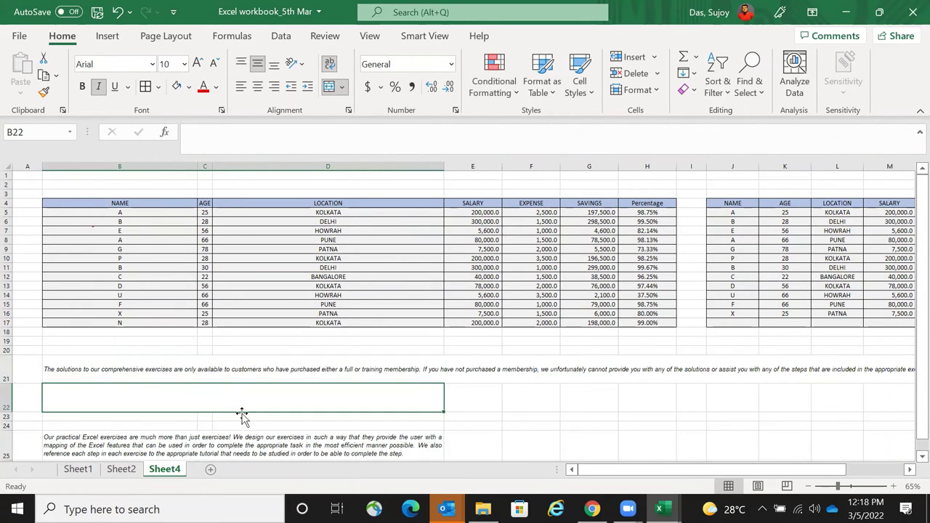
{"action": "left_click", "coordinate": [154, 361]}
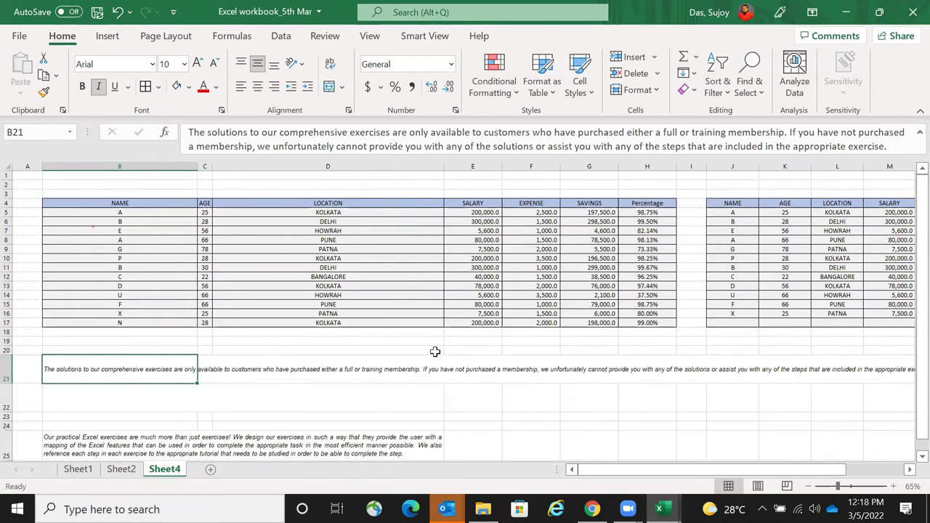
{"action": "left_click", "coordinate": [399, 374]}
{"action": "left_click", "coordinate": [713, 373]}
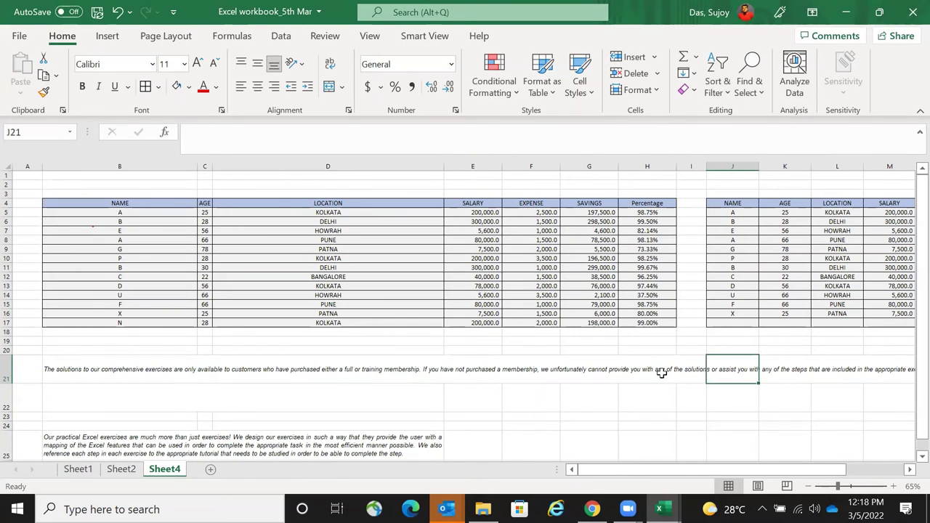
{"action": "left_click", "coordinate": [72, 362]}
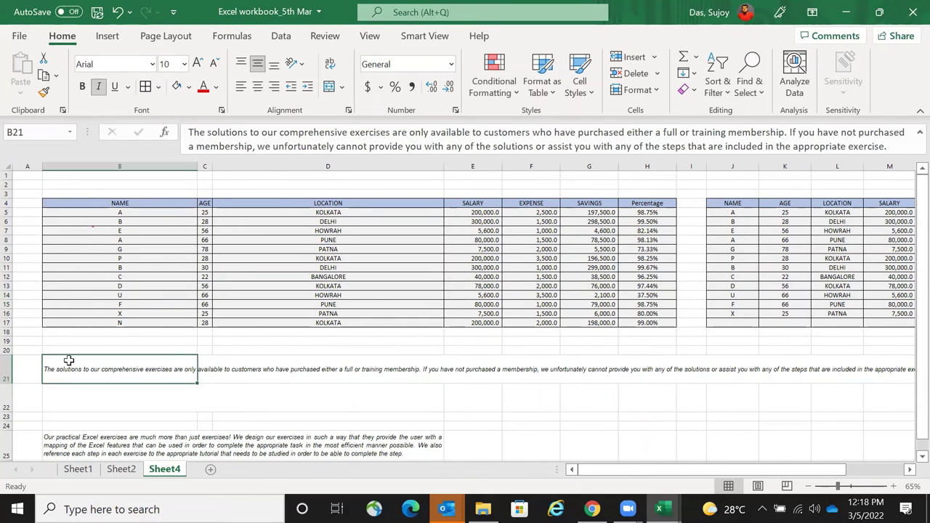
{"action": "left_click", "coordinate": [80, 418]}
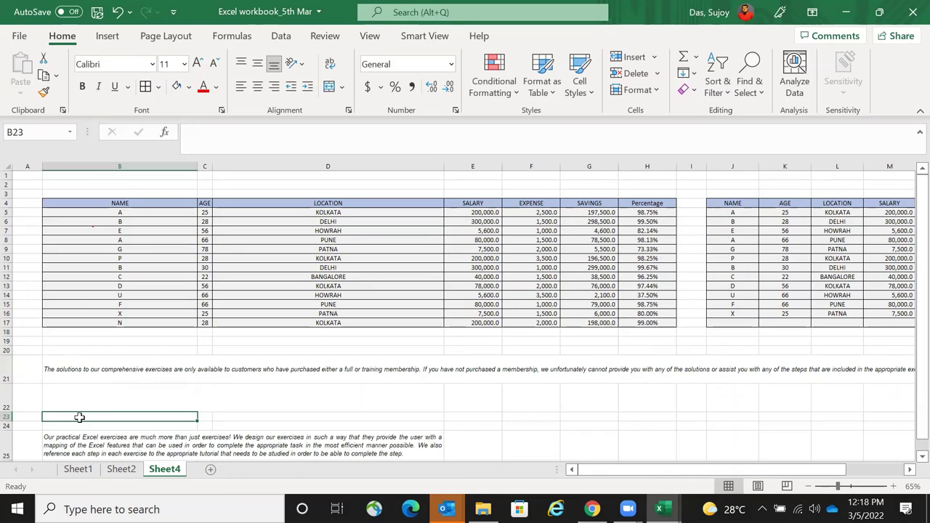
- Enter 'Today is excel training day from VARTA' in B23, removing a stray period
{"action": "type", "text": "T"}
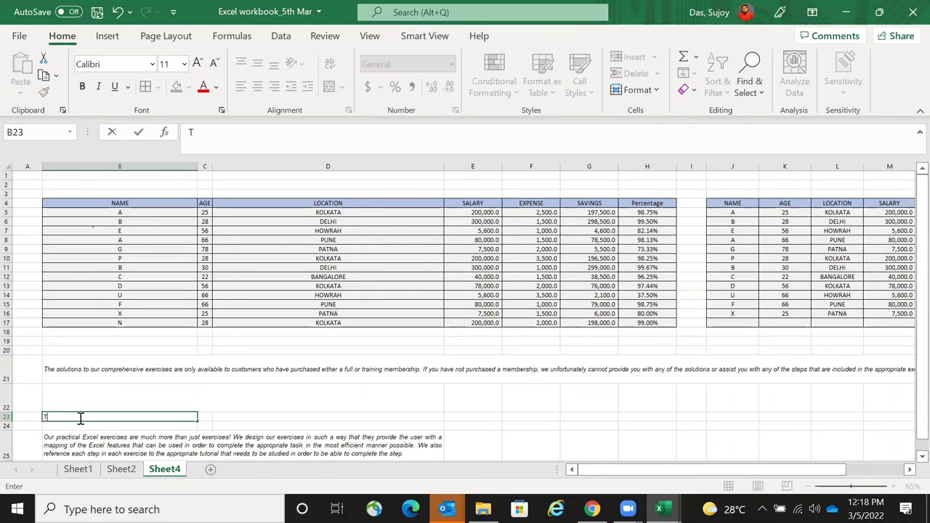
{"action": "type", "text": "O"}
{"action": "type", "text": "oday is "}
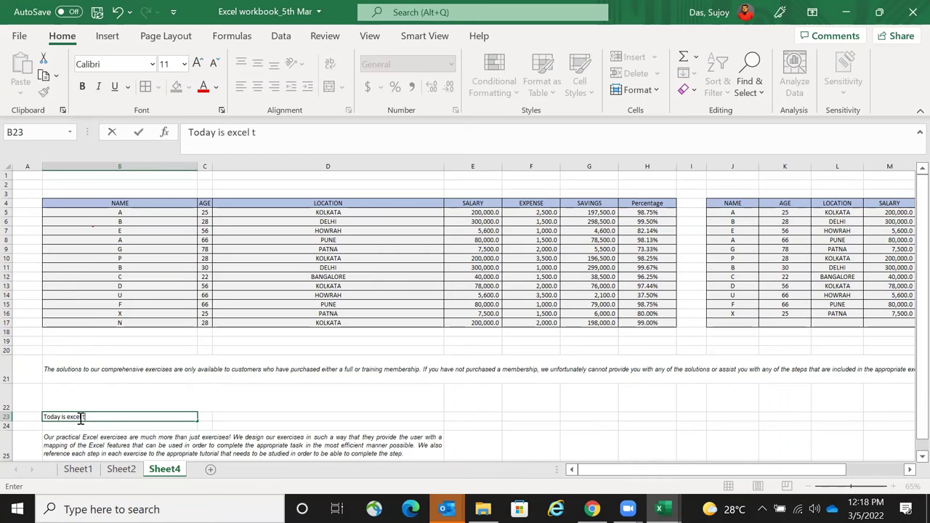
{"action": "type", "text": "excel training day"}
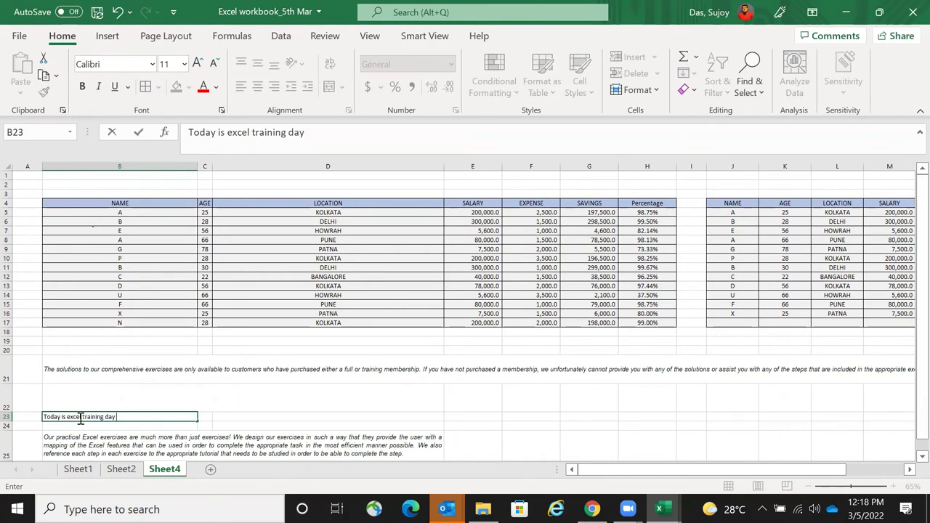
{"action": "type", "text": " from VARTA"}
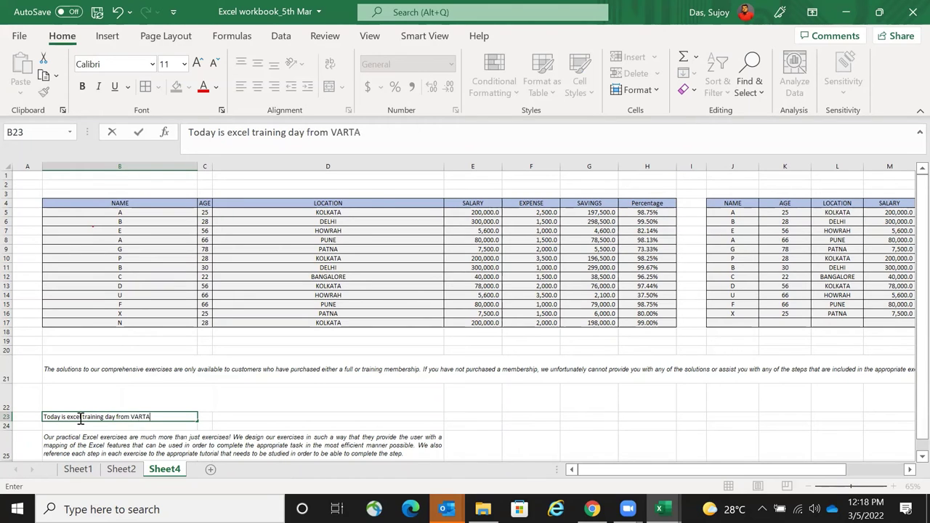
{"action": "key", "text": "Return"}
{"action": "left_click", "coordinate": [80, 417]}
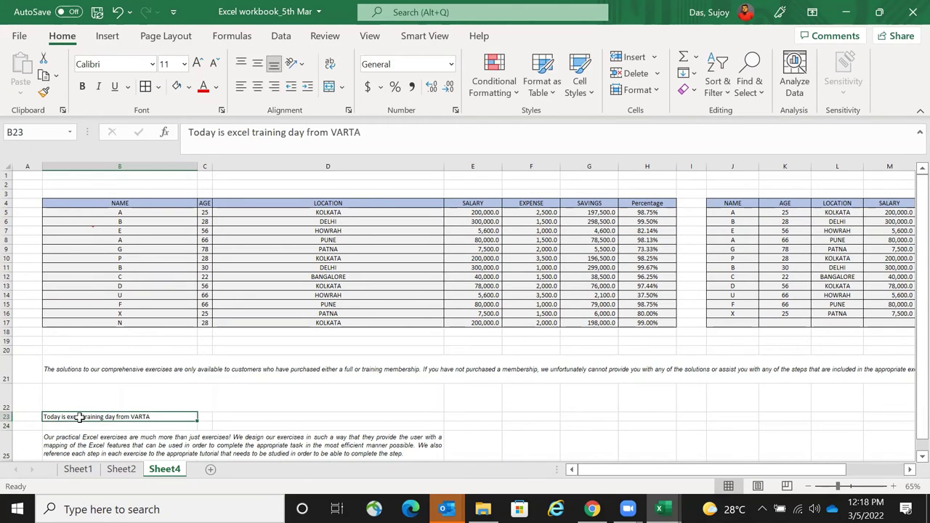
{"action": "key", "text": "F2"}
{"action": "key", "text": "ctrl+shift+Left"}
{"action": "key", "text": "ctrl+shift+Left"}
{"action": "key", "text": "ctrl+shift+Left"}
{"action": "key", "text": "ctrl+shift+Left"}
{"action": "key", "text": "ctrl+shift+Left"}
{"action": "key", "text": "ctrl+shift+Left"}
{"action": "key", "text": "ctrl+shift+Left"}
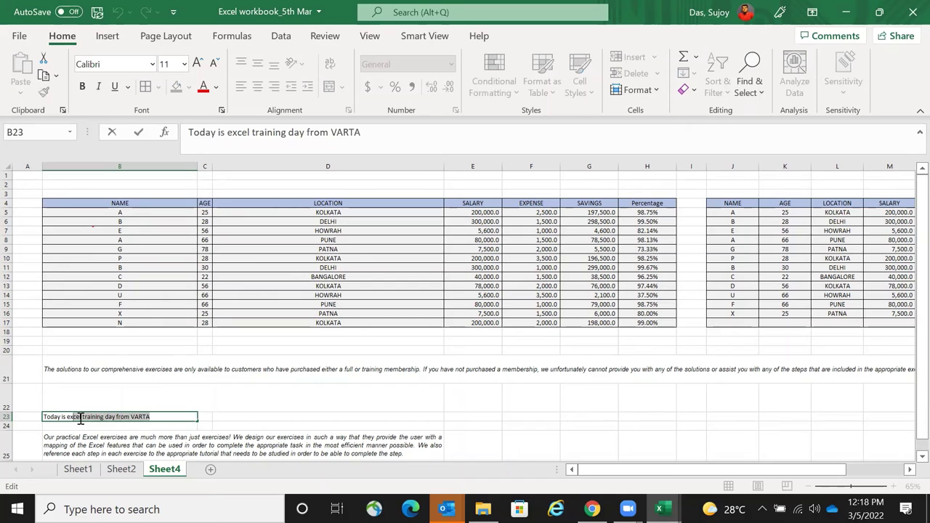
{"action": "key", "text": "Left"}
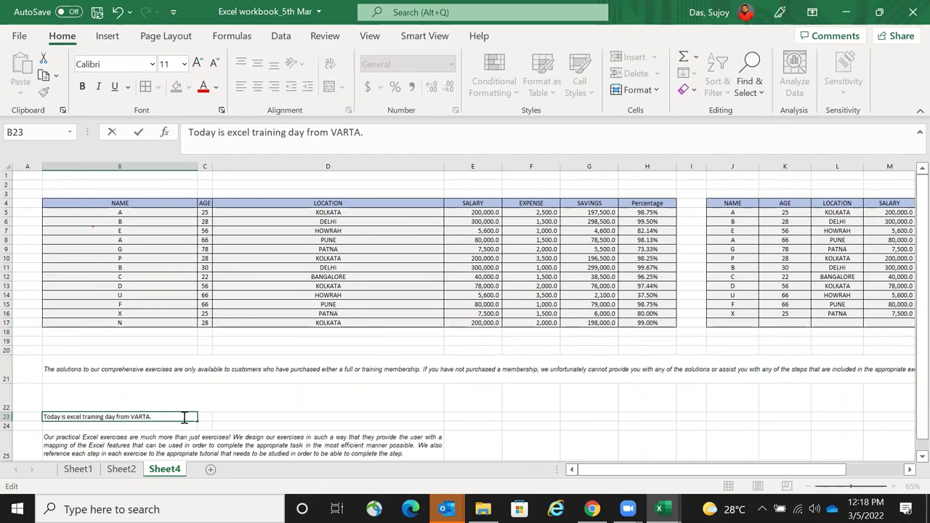
{"action": "key", "text": "BackSpace"}
{"action": "key", "text": "ctrl+Return"}
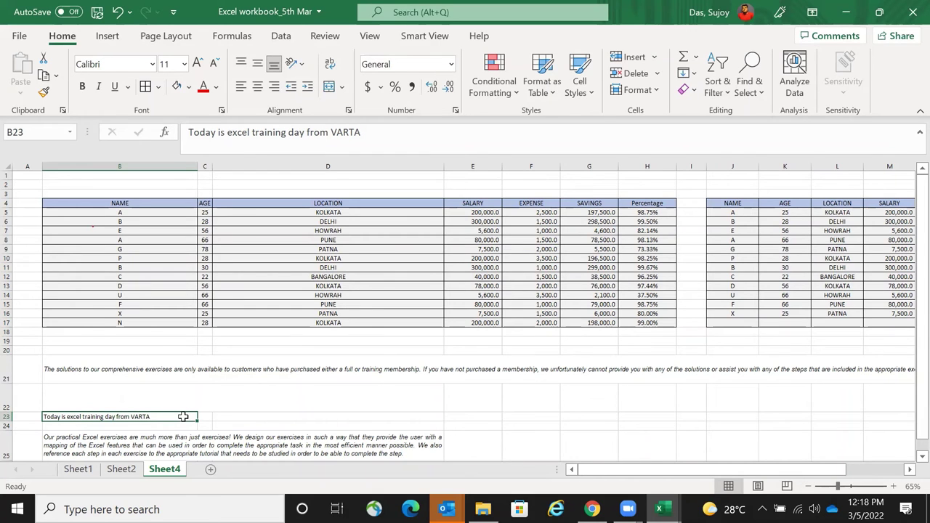
- Copy B23's sentence and paste it repeatedly so it repeats across row 23
{"action": "key", "text": "ctrl+a"}
{"action": "left_click", "coordinate": [154, 420]}
{"action": "double_click", "coordinate": [154, 419]}
{"action": "left_click_drag", "start_coordinate": [154, 420], "coordinate": [11, 418]}
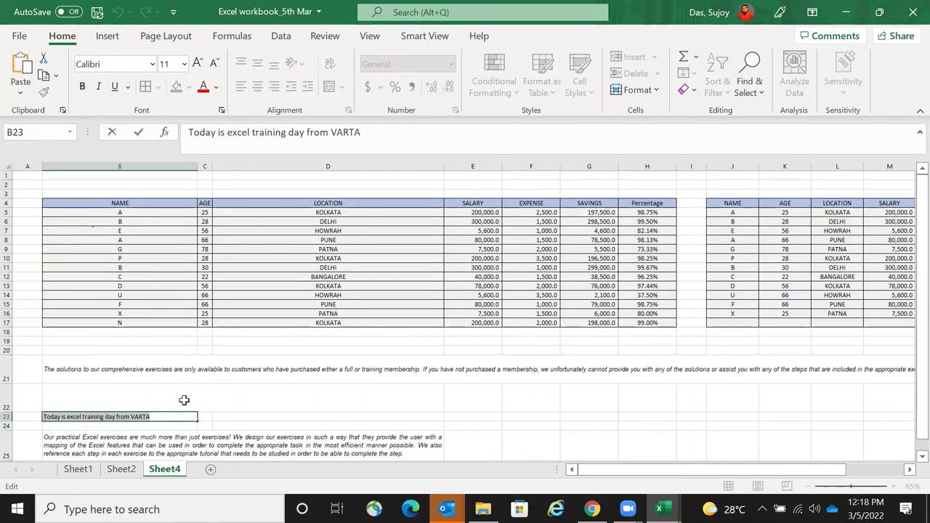
{"action": "key", "text": "End"}
{"action": "key", "text": "ctrl+v"}
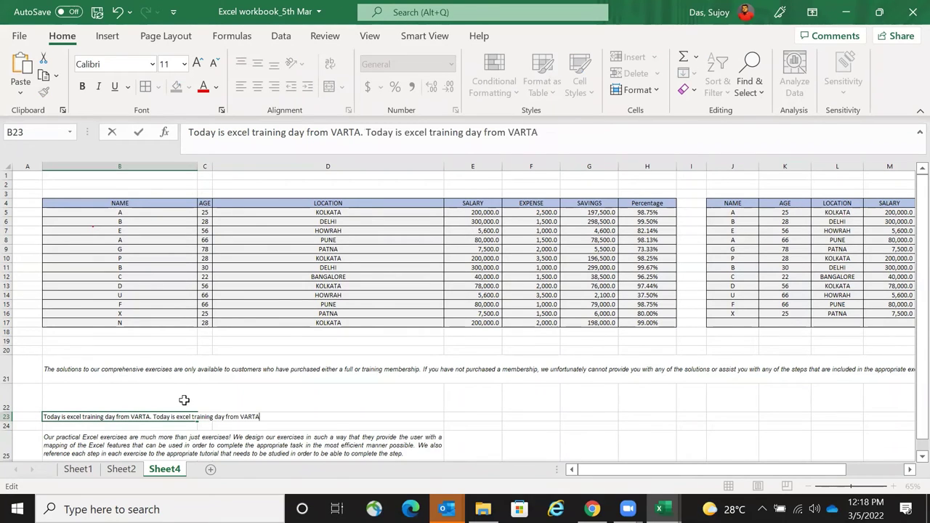
{"action": "key", "text": "ctrl+v"}
{"action": "key", "text": "ctrl+v"}
{"action": "key", "text": "ctrl+v"}
{"action": "key", "text": "ctrl+v"}
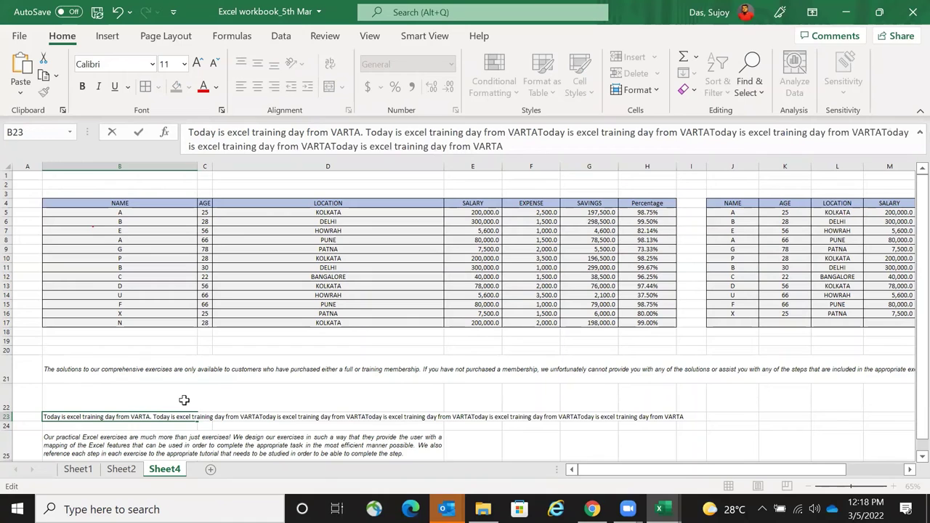
{"action": "key", "text": "Return"}
{"action": "key", "text": "Up"}
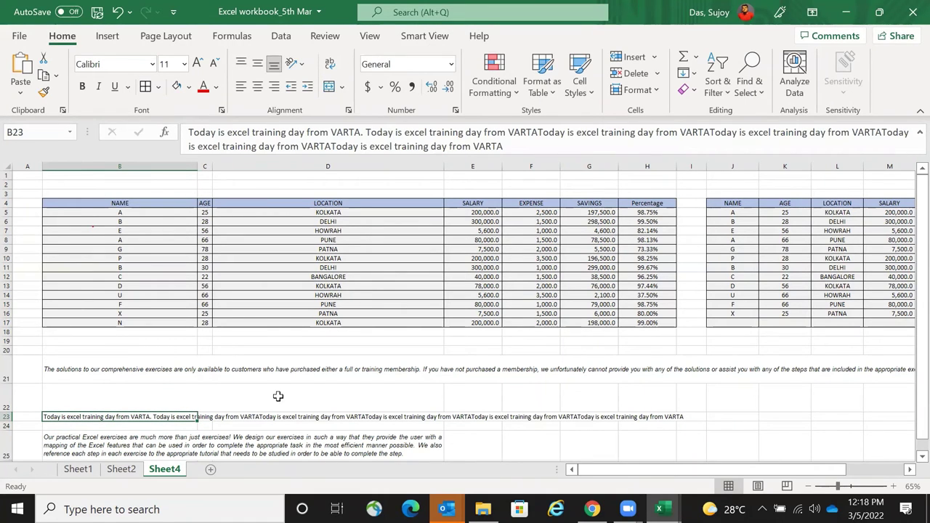
{"action": "key", "text": "F2"}
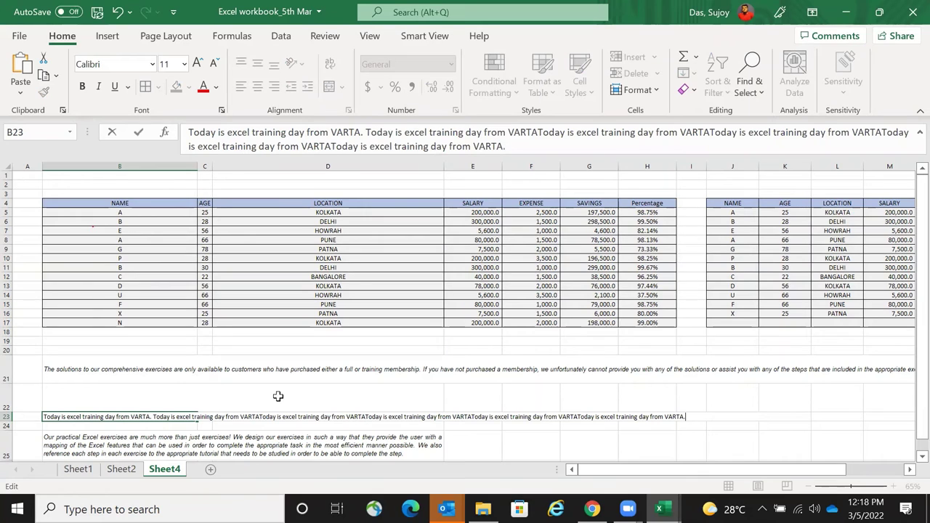
{"action": "key", "text": "ctrl+v"}
{"action": "key", "text": "Escape"}
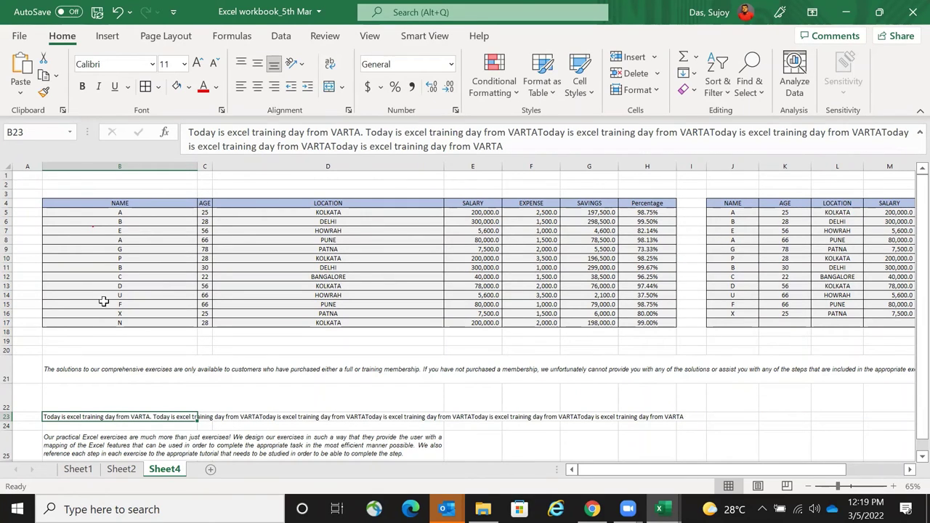
- Wrap and left-align B23's text, adjust column B's width, and fit row 23's height
{"action": "left_click", "coordinate": [329, 86]}
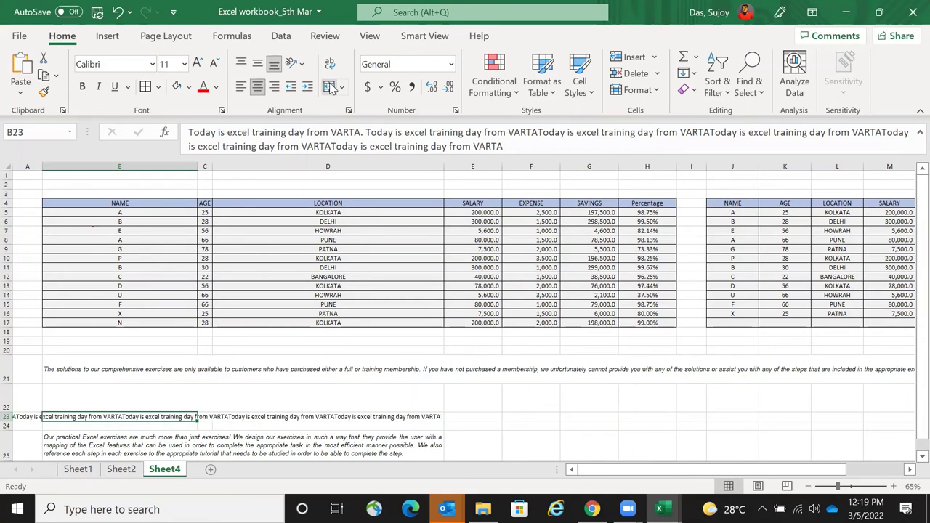
{"action": "left_click", "coordinate": [329, 64]}
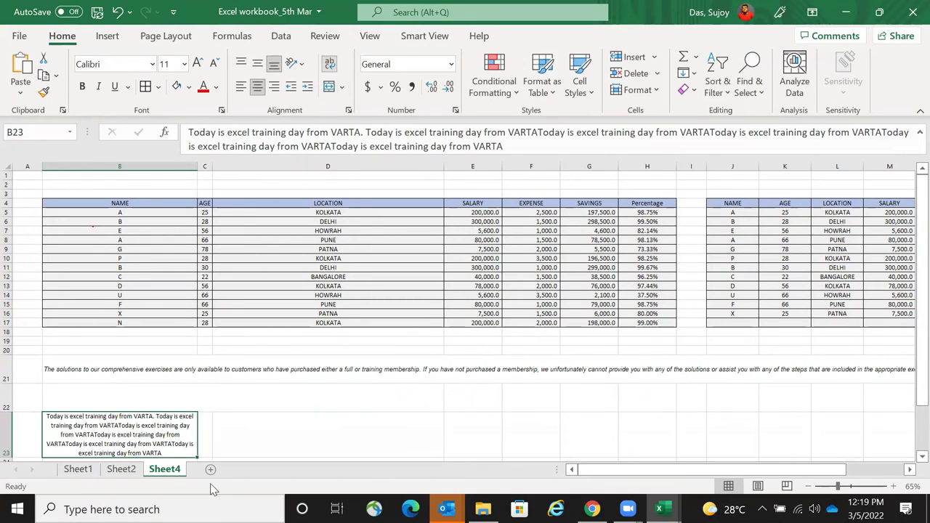
{"action": "left_click", "coordinate": [241, 86]}
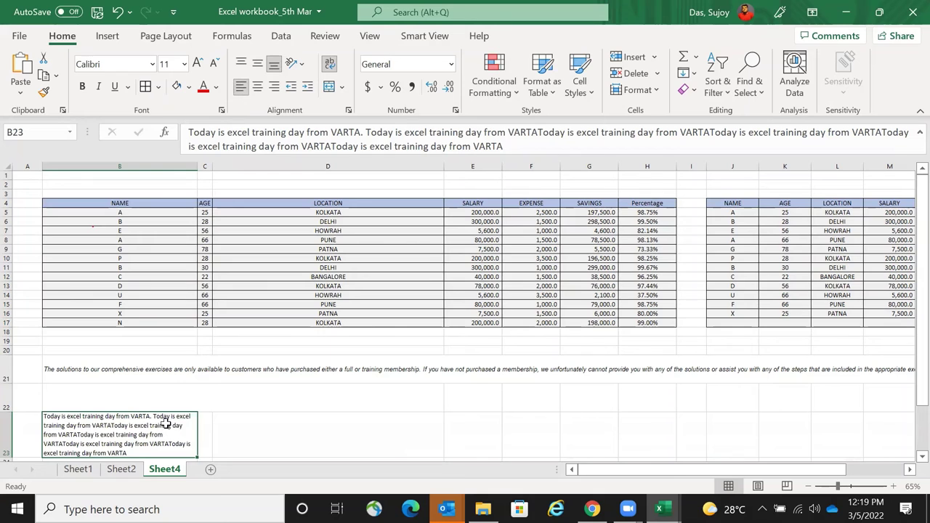
{"action": "left_click_drag", "start_coordinate": [197, 166], "coordinate": [225, 165]}
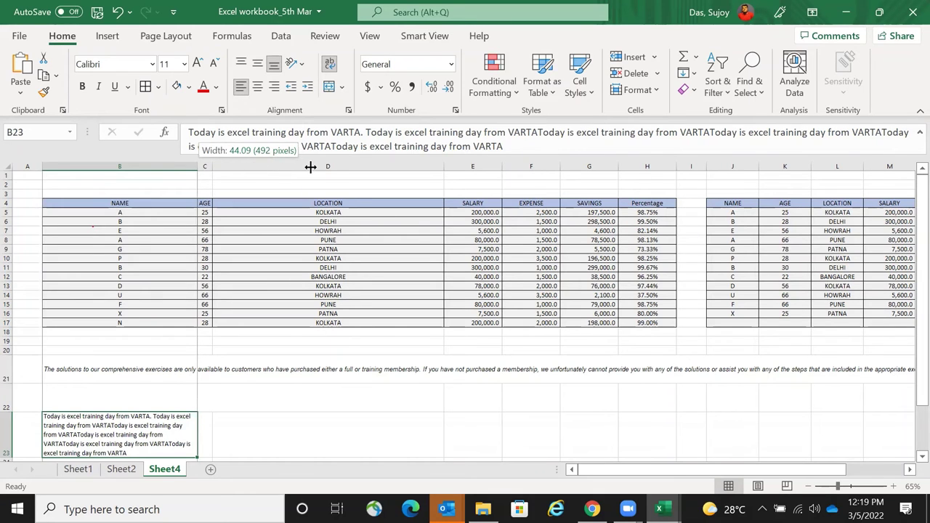
{"action": "left_click_drag", "start_coordinate": [310, 167], "coordinate": [310, 167]}
{"action": "left_click", "coordinate": [251, 164]}
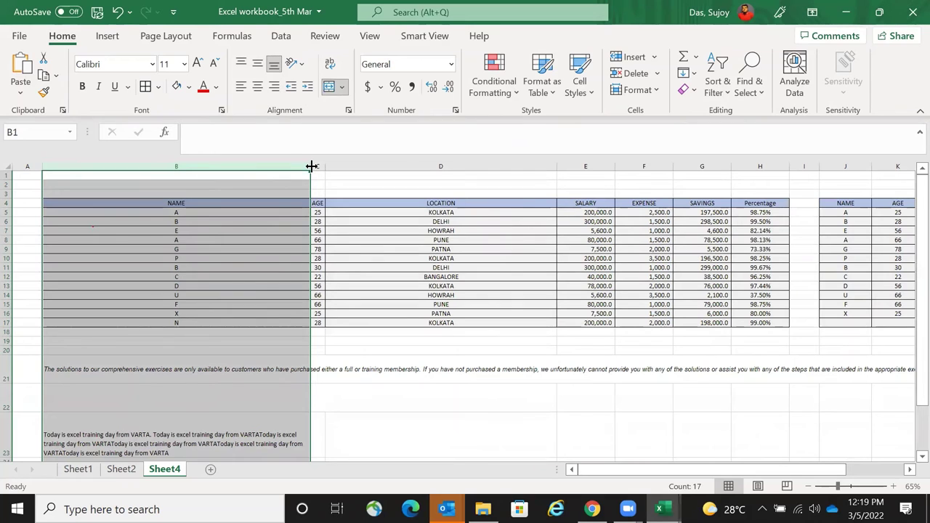
{"action": "mouse_move", "coordinate": [309, 166]}
{"action": "left_mouse_down"}
{"action": "mouse_move", "coordinate": [176, 166]}
{"action": "mouse_move", "coordinate": [305, 167]}
{"action": "left_mouse_up"}
{"action": "left_click", "coordinate": [234, 446]}
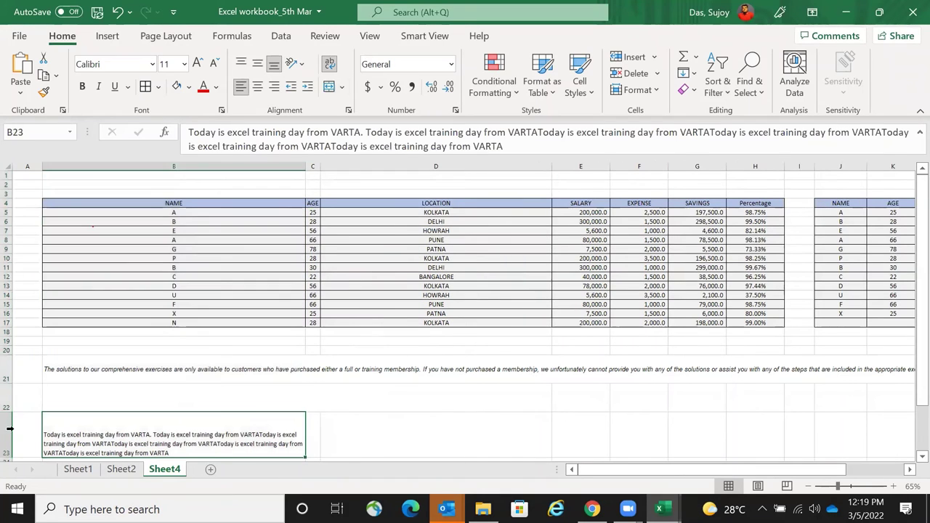
{"action": "double_click", "coordinate": [7, 459]}
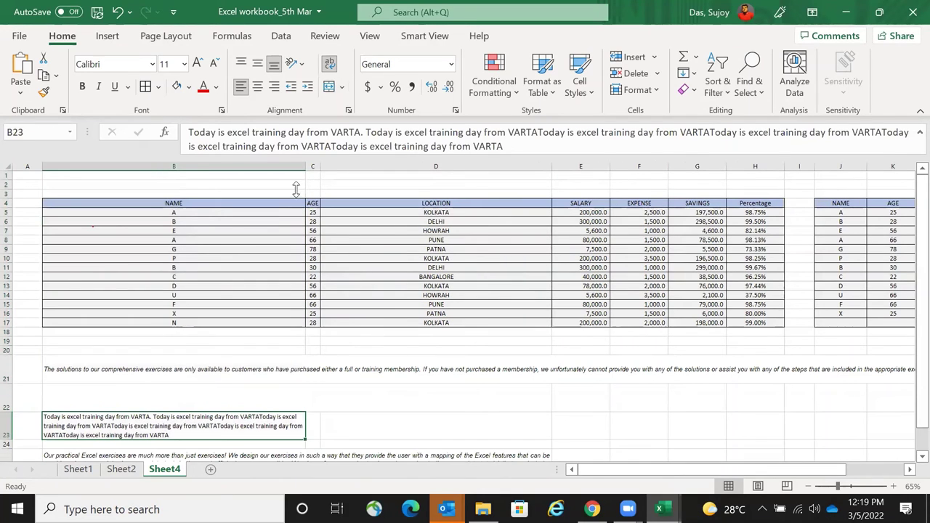
- Try other alignments and toggle wrapping on B23, ending wrapped and left-aligned
{"action": "left_click", "coordinate": [260, 65]}
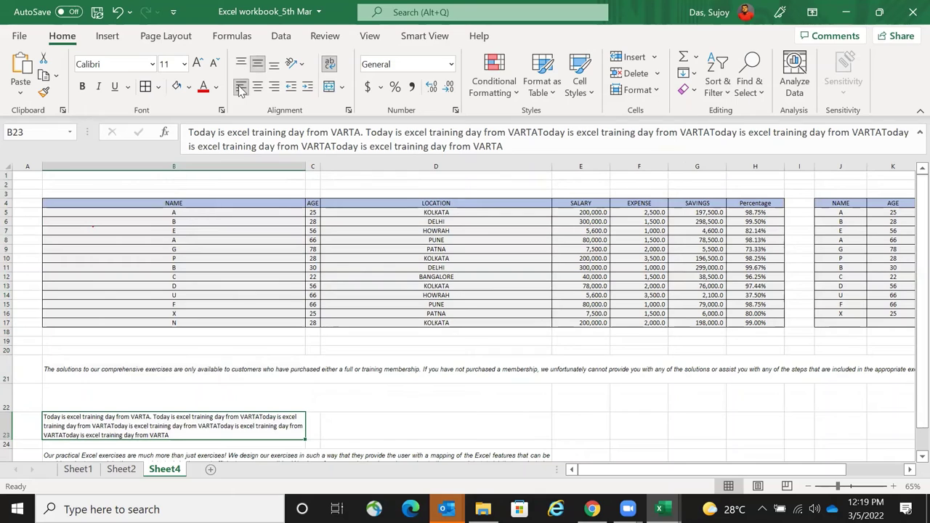
{"action": "left_click", "coordinate": [242, 85]}
{"action": "left_click", "coordinate": [242, 66]}
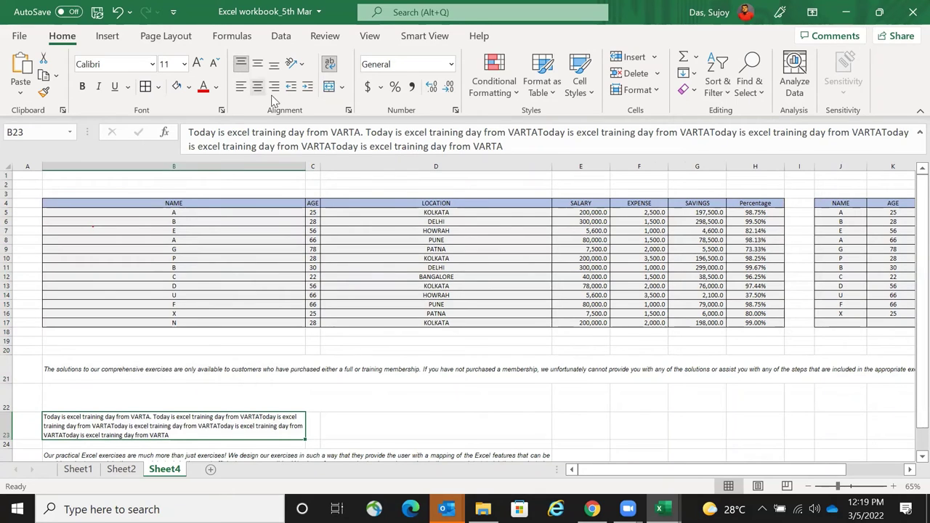
{"action": "left_click", "coordinate": [342, 88]}
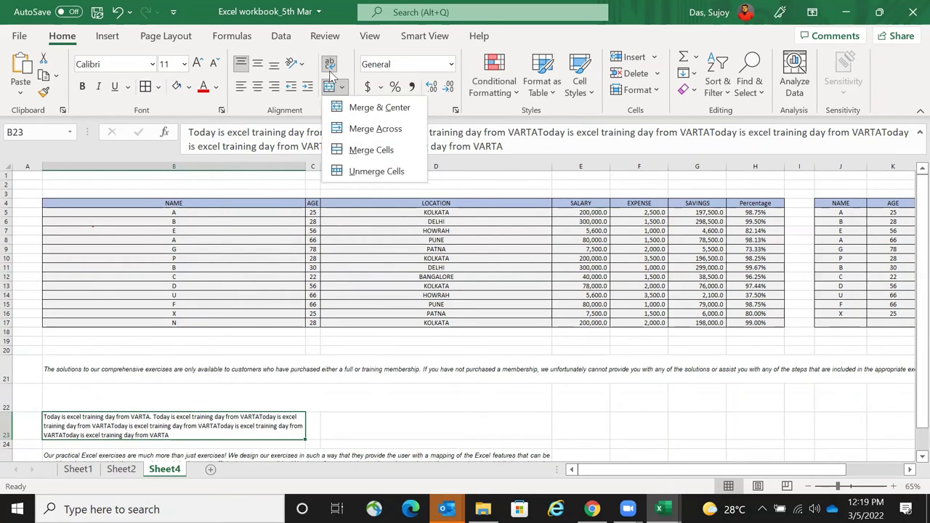
{"action": "left_click", "coordinate": [330, 66]}
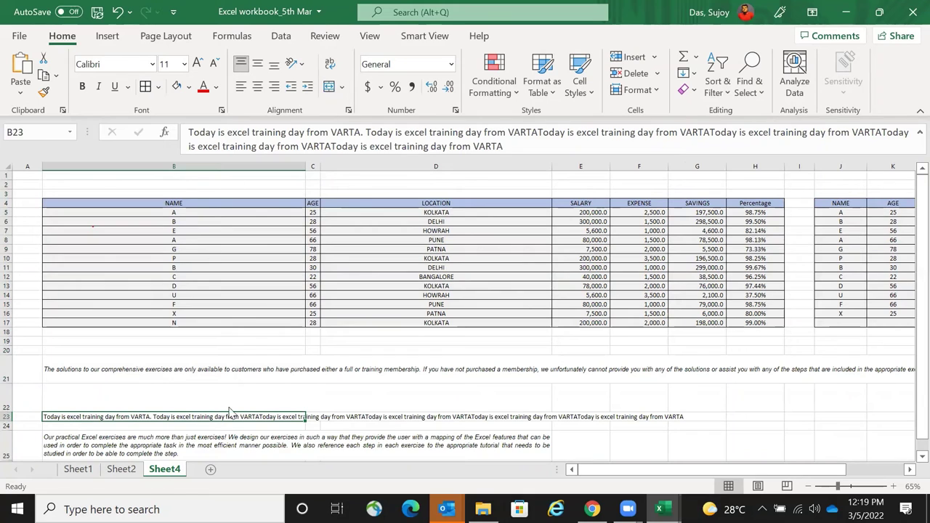
{"action": "left_click", "coordinate": [330, 65]}
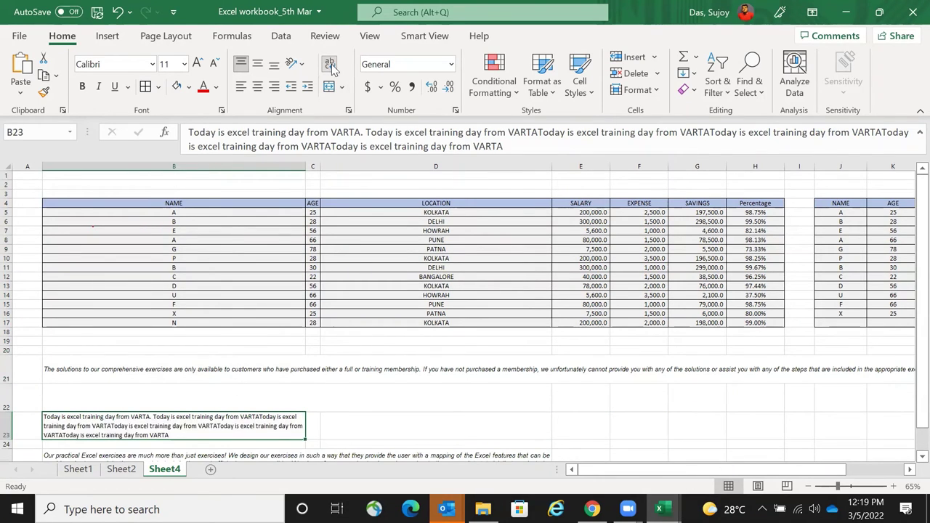
{"action": "left_click", "coordinate": [258, 86]}
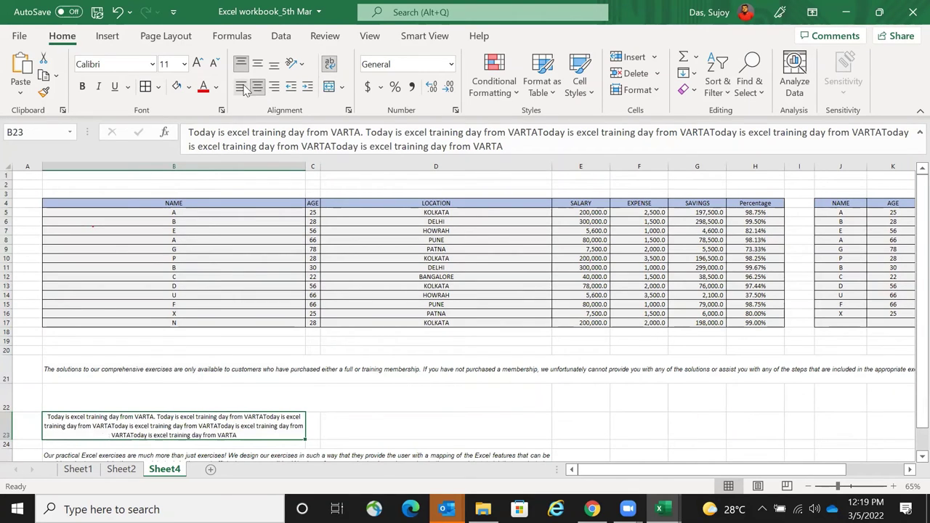
{"action": "left_click", "coordinate": [243, 86]}
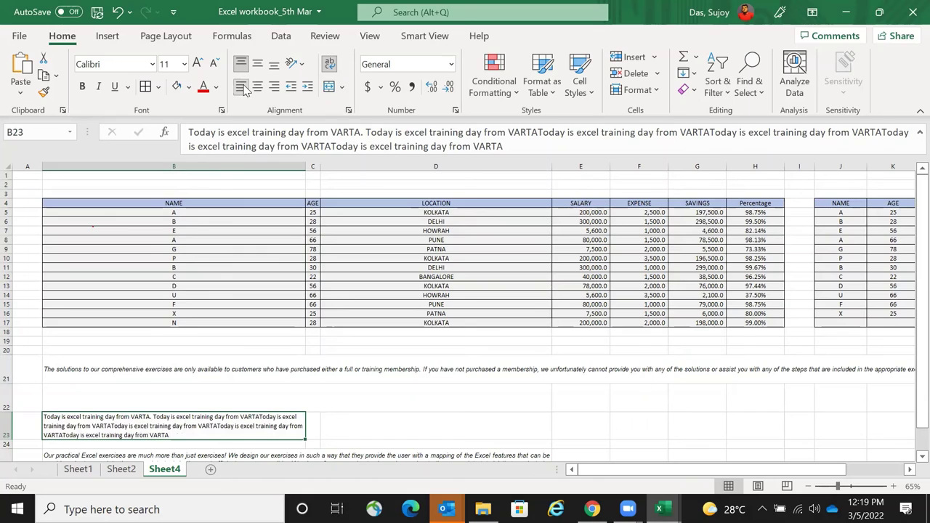
{"action": "left_click", "coordinate": [297, 65]}
{"action": "left_click", "coordinate": [506, 414]}
{"action": "scroll", "coordinate": [503, 423], "scroll_direction": "down", "scroll_amount": 4}
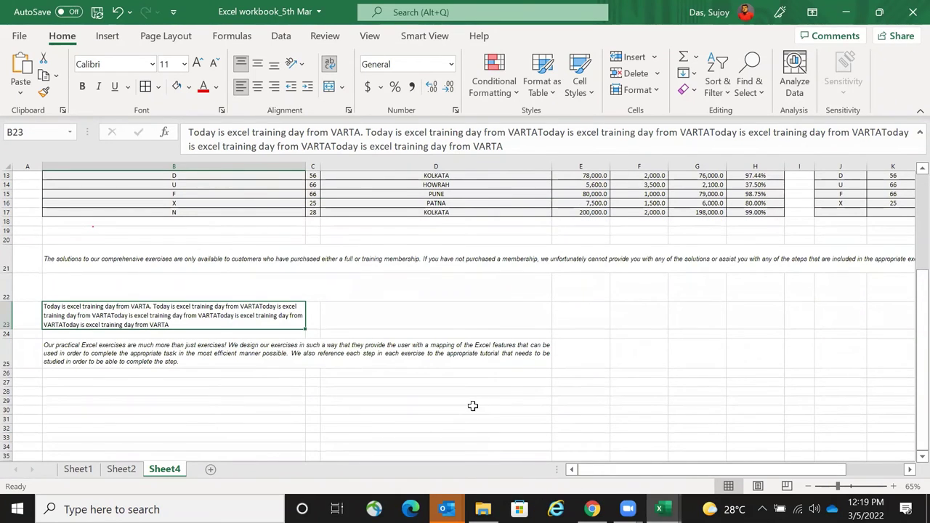
{"action": "left_click", "coordinate": [8, 317]}
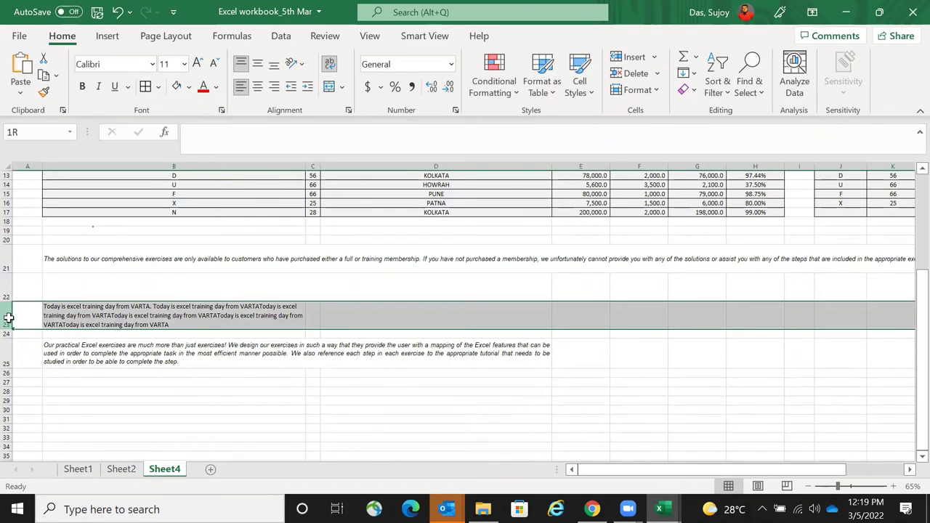
- Copy KOLKATA from D17 and paste it into E23
{"action": "left_click", "coordinate": [193, 314]}
{"action": "key", "text": "ctrl+c"}
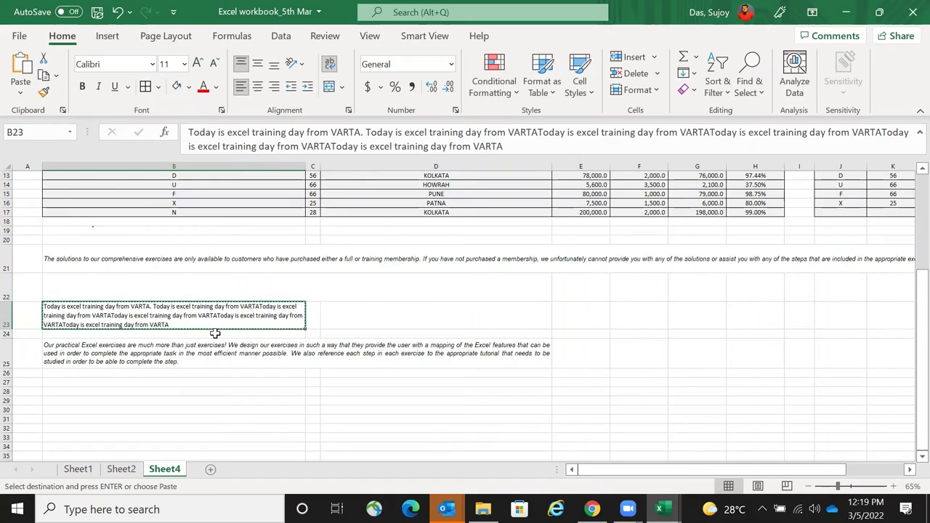
{"action": "left_click", "coordinate": [475, 212]}
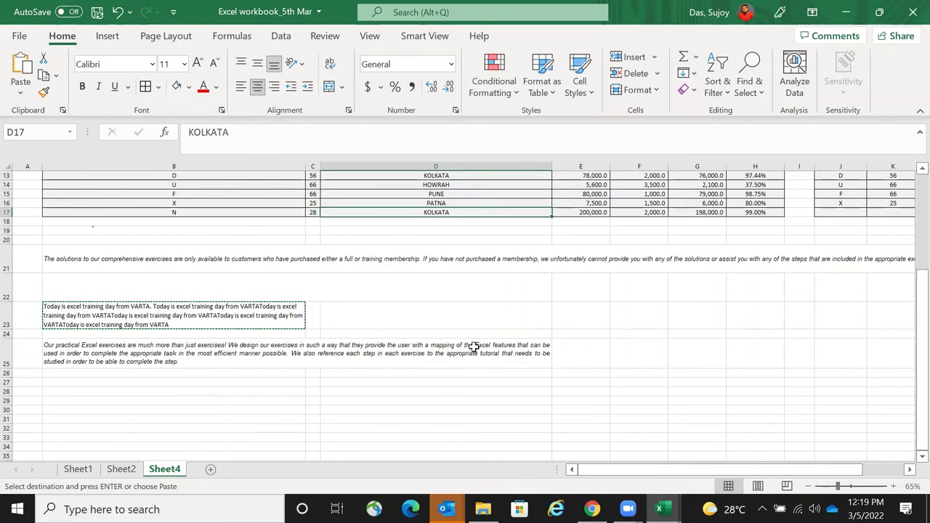
{"action": "left_click", "coordinate": [587, 319]}
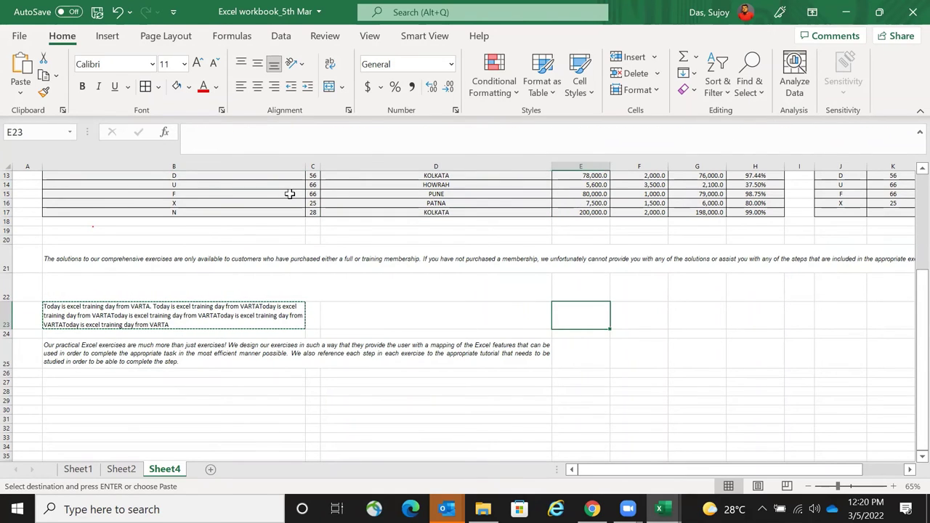
{"action": "left_click", "coordinate": [468, 212]}
{"action": "key", "text": "ctrl+c"}
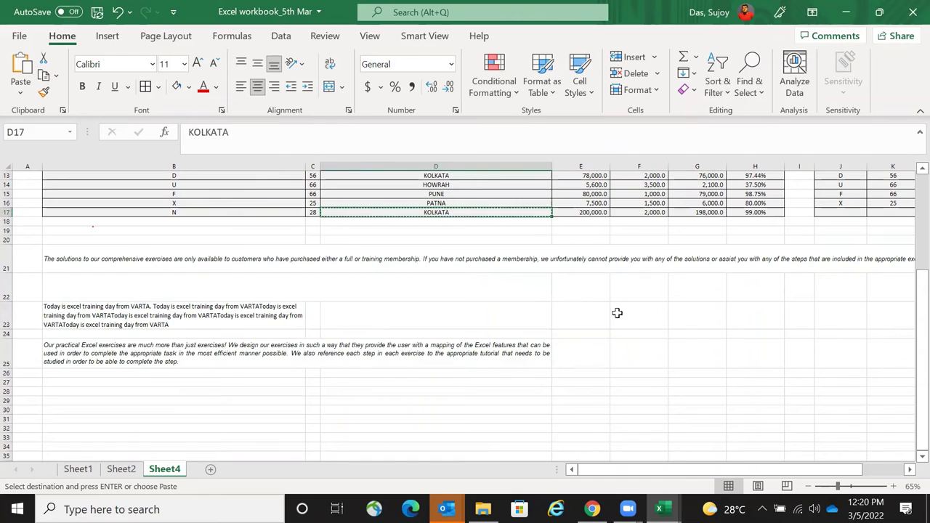
{"action": "left_click", "coordinate": [598, 314]}
{"action": "key", "text": "ctrl+v"}
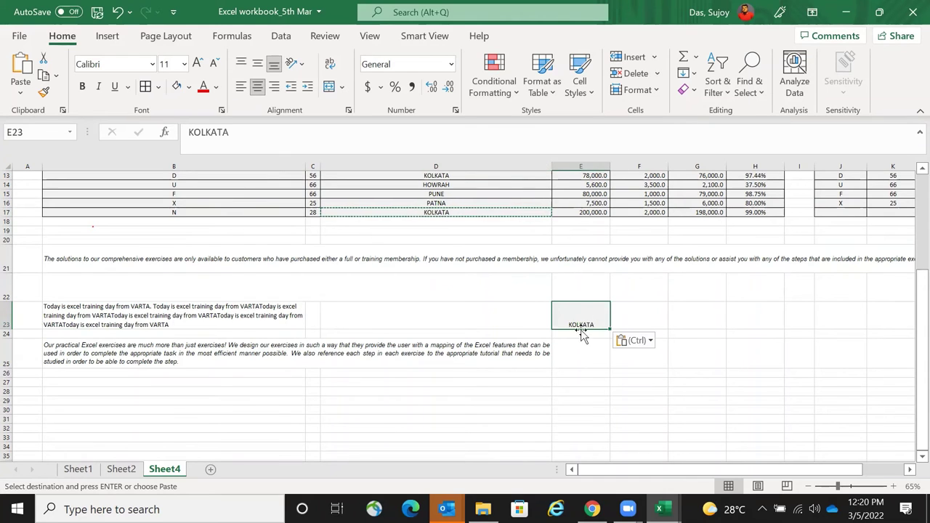
- Cancel the copy marquee and reselect B23, row 23 and column B
{"action": "left_click", "coordinate": [166, 324]}
{"action": "left_click", "coordinate": [5, 313]}
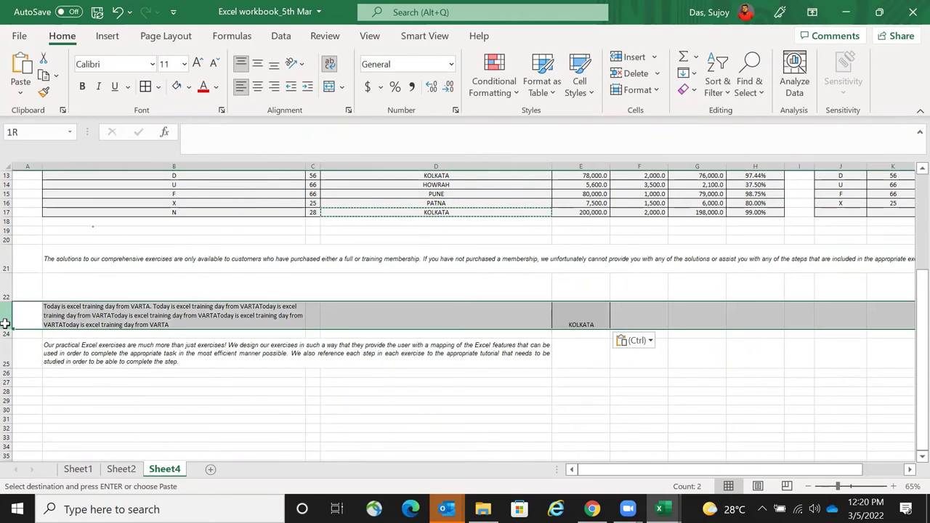
{"action": "left_click", "coordinate": [247, 313]}
{"action": "left_click", "coordinate": [590, 320]}
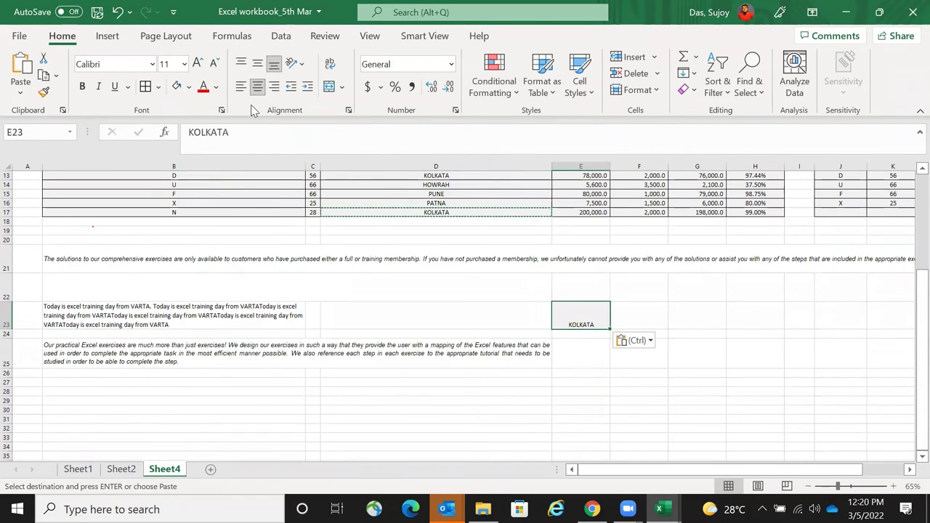
{"action": "key", "text": "Escape"}
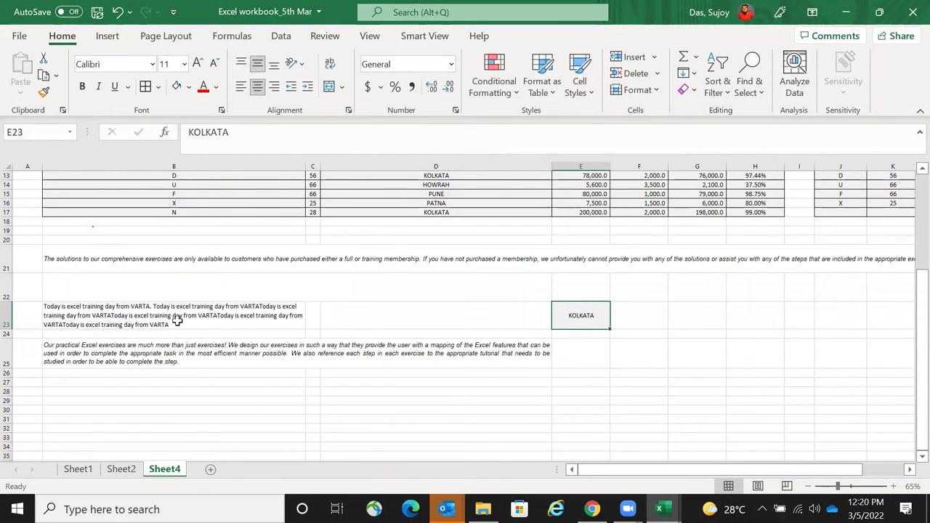
{"action": "left_click", "coordinate": [177, 320]}
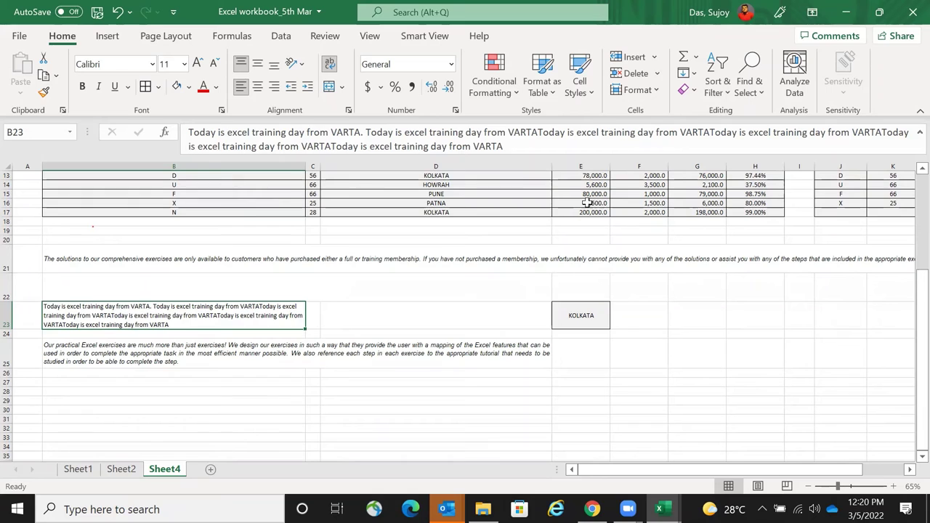
{"action": "left_click", "coordinate": [433, 194]}
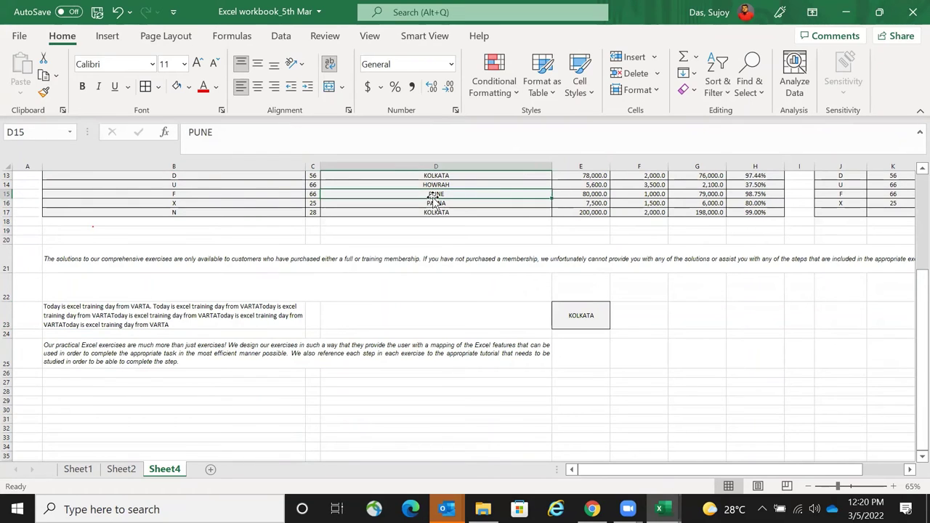
{"action": "left_click", "coordinate": [7, 314]}
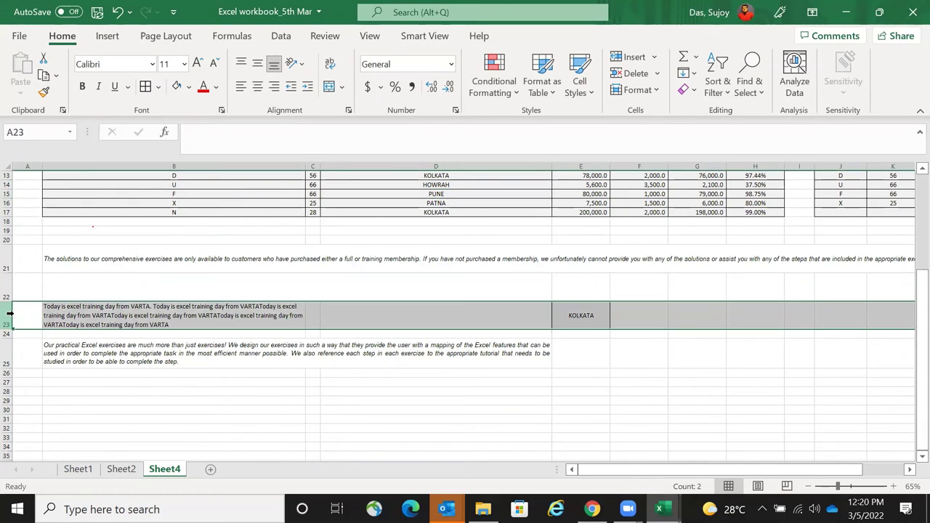
{"action": "left_click", "coordinate": [216, 325]}
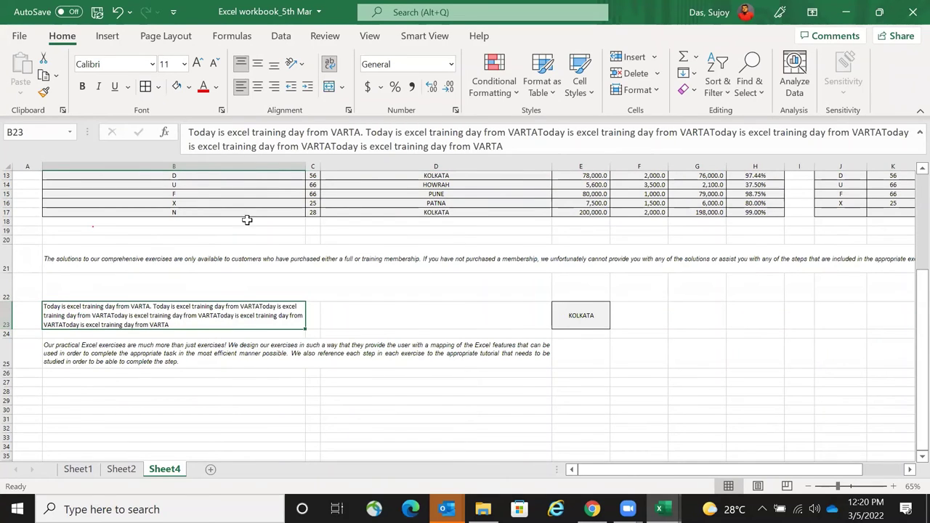
{"action": "left_click", "coordinate": [254, 162]}
- AutoFit column B's width and refit row 23's height to the wrapped text
{"action": "left_click", "coordinate": [209, 388]}
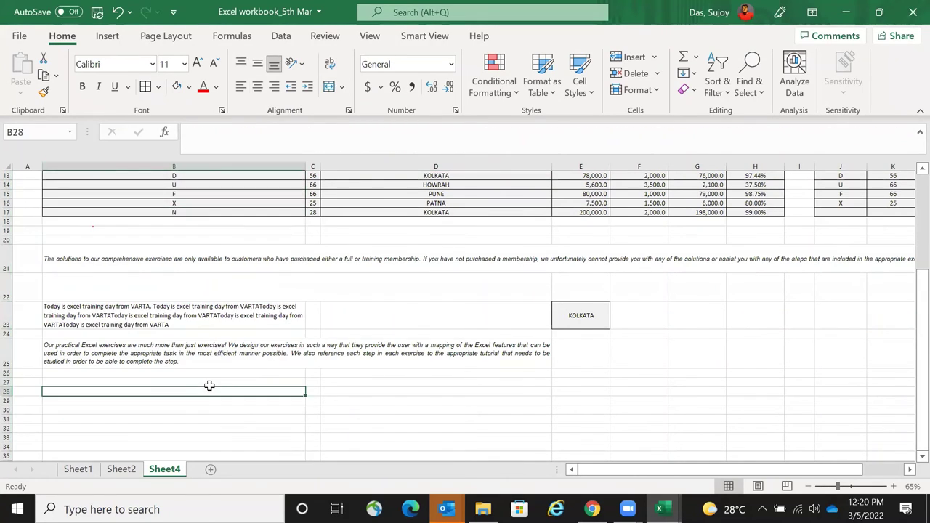
{"action": "key", "text": "ctrl+Down"}
{"action": "key", "text": "ctrl+Up"}
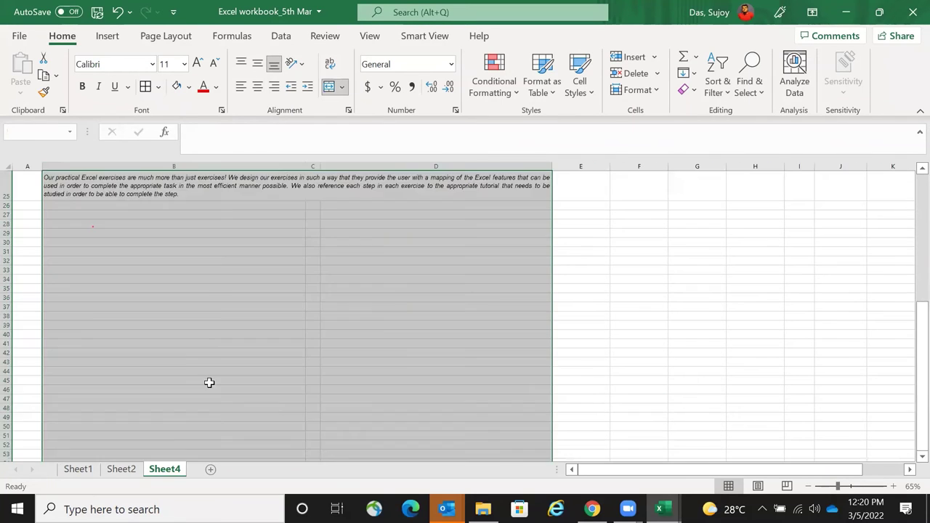
{"action": "scroll", "coordinate": [209, 399], "scroll_direction": "up", "scroll_amount": 6}
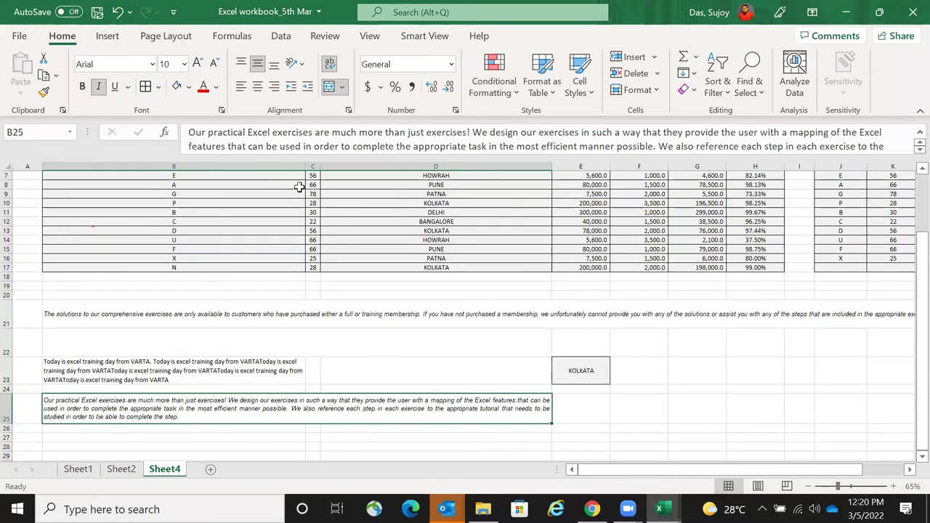
{"action": "scroll", "coordinate": [301, 184], "scroll_direction": "up", "scroll_amount": 1}
{"action": "scroll", "coordinate": [213, 170], "scroll_direction": "up", "scroll_amount": 1}
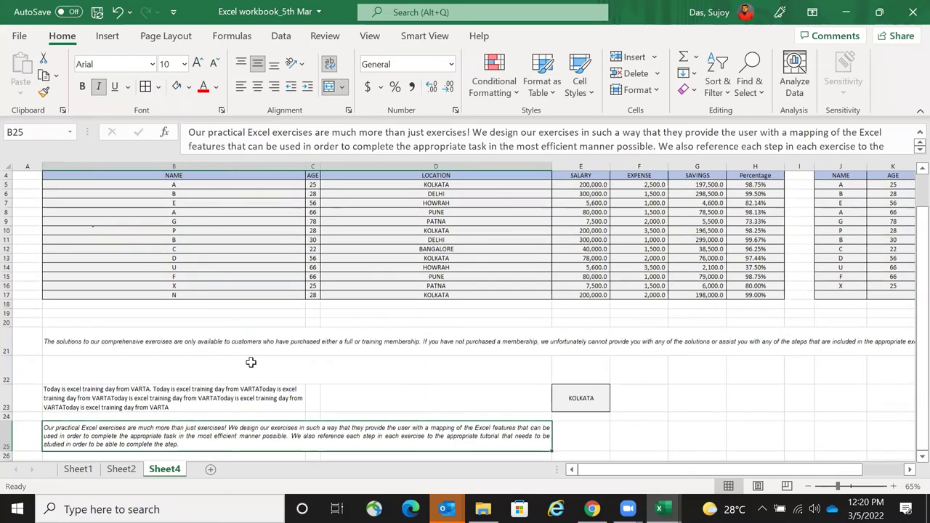
{"action": "key", "text": "alt+h"}
{"action": "key", "text": "o"}
{"action": "key", "text": "i"}
{"action": "scroll", "coordinate": [12, 358], "scroll_direction": "down", "scroll_amount": 2}
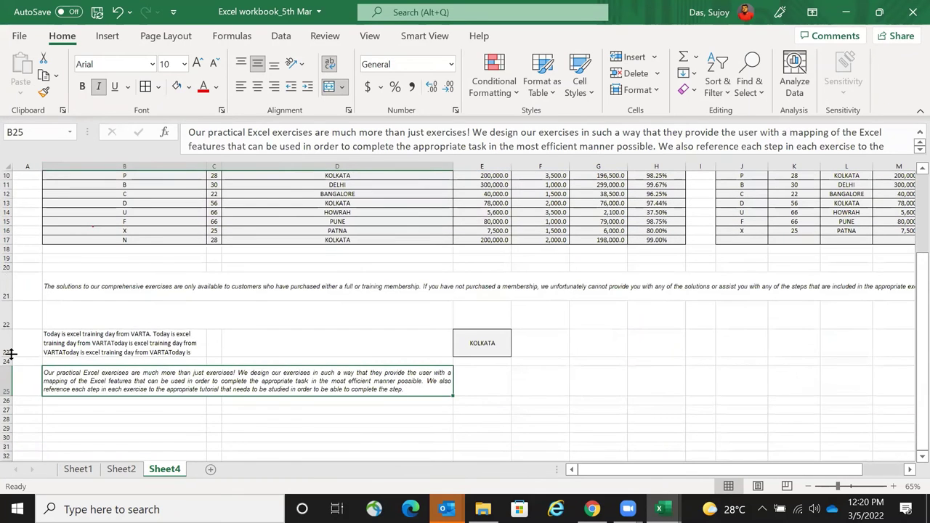
{"action": "double_click", "coordinate": [11, 353]}
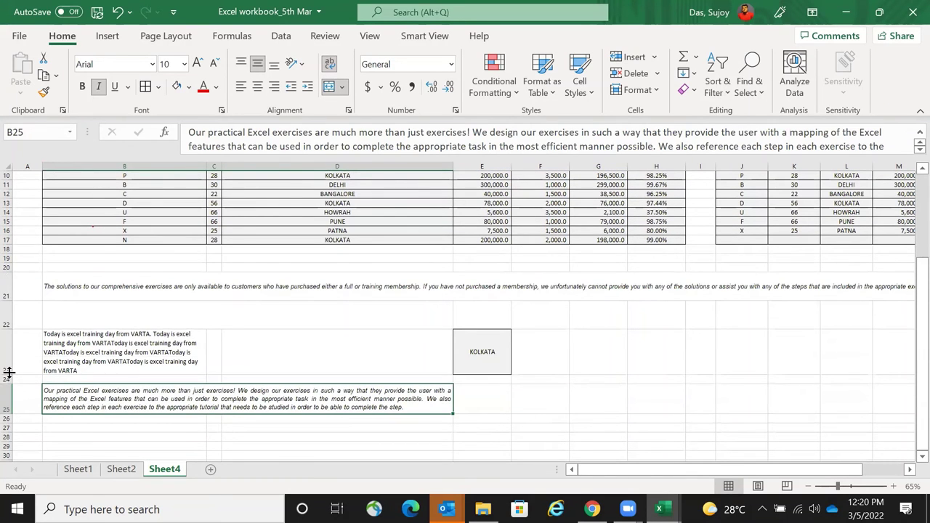
{"action": "left_click_drag", "start_coordinate": [9, 372], "coordinate": [11, 351]}
- Narrow then re-widen column B, AutoFit row 23, and switch to Sample_Pivot_Table
{"action": "left_click_drag", "start_coordinate": [205, 165], "coordinate": [122, 166]}
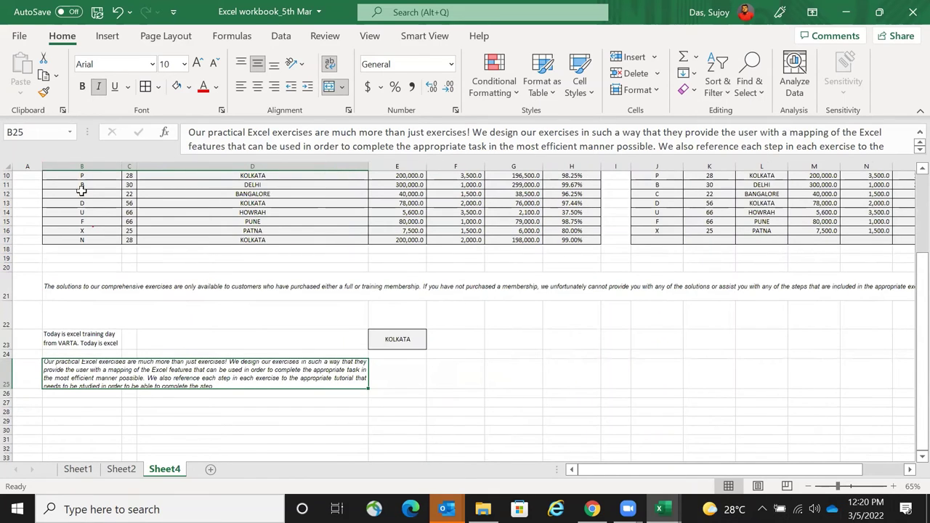
{"action": "left_click", "coordinate": [112, 166]}
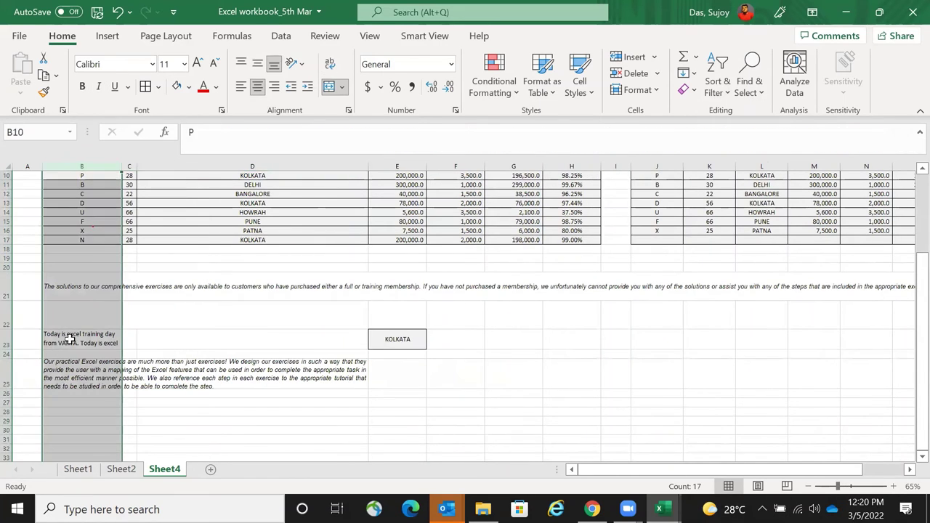
{"action": "left_click", "coordinate": [67, 333]}
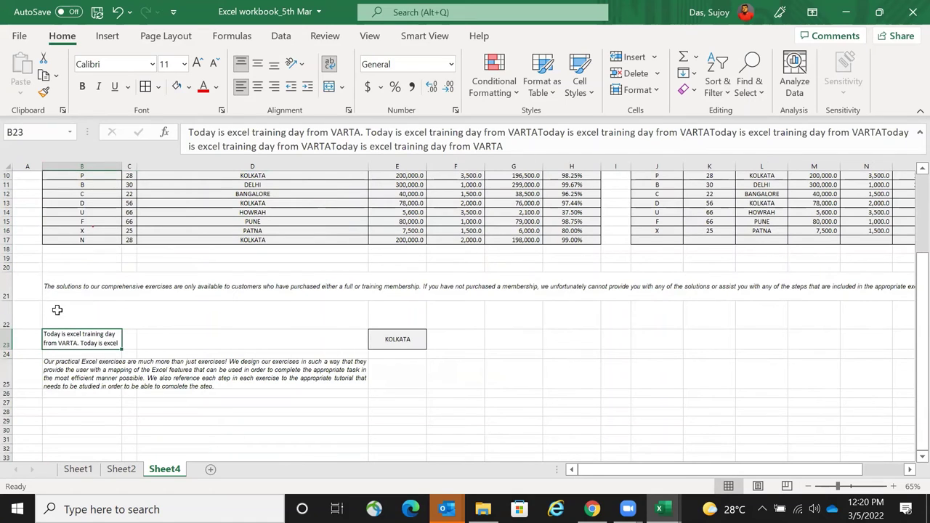
{"action": "double_click", "coordinate": [9, 348]}
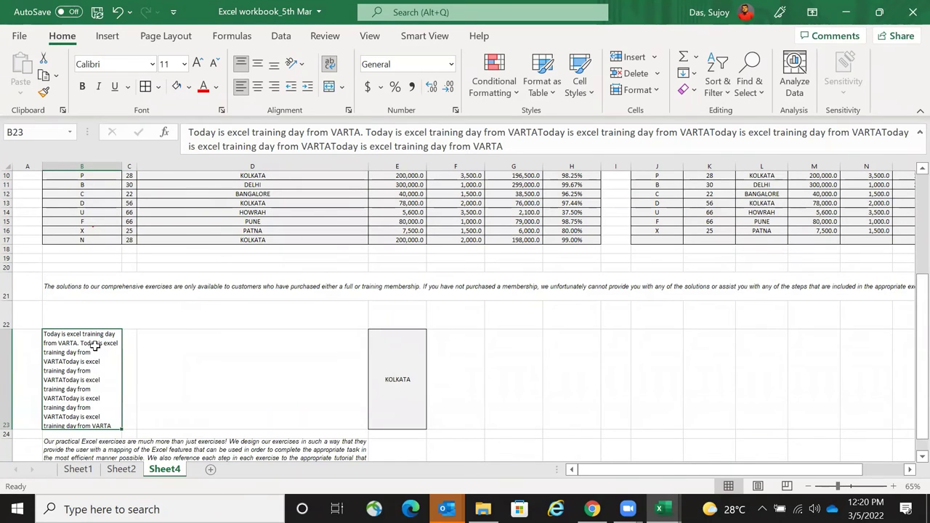
{"action": "left_click_drag", "start_coordinate": [122, 166], "coordinate": [254, 175]}
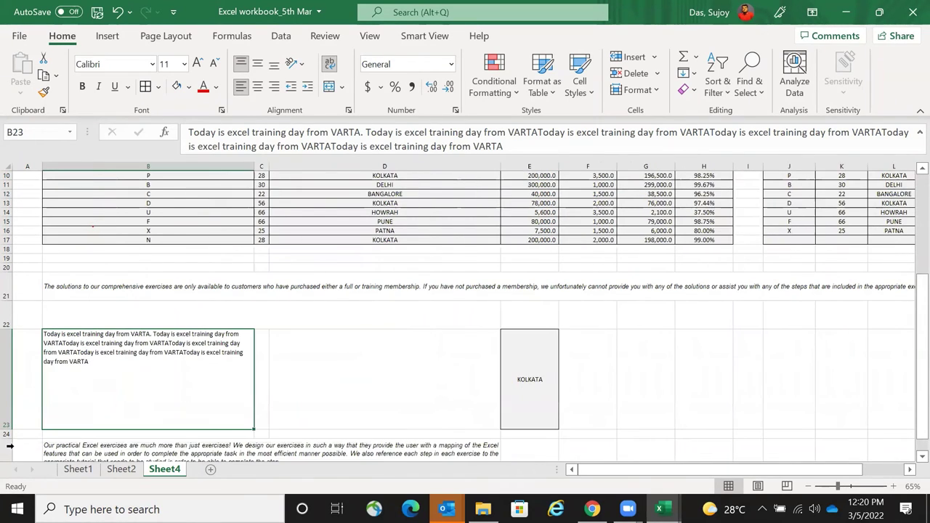
{"action": "double_click", "coordinate": [7, 429]}
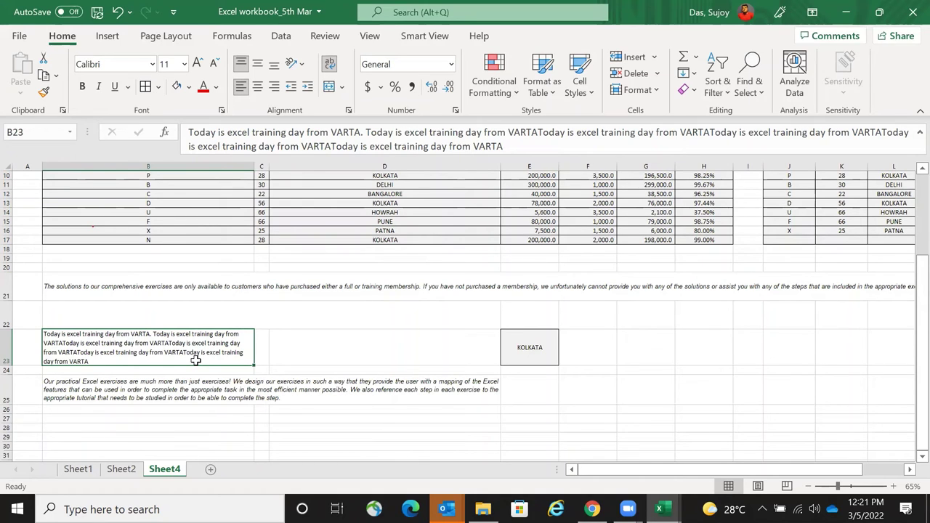
{"action": "key", "text": "alt+Tab"}
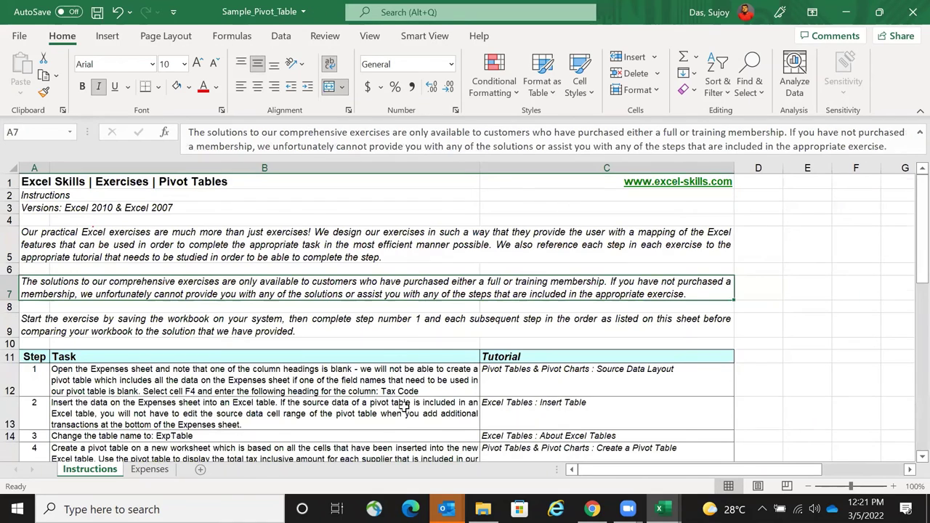
{"action": "scroll", "coordinate": [404, 407], "scroll_direction": "down", "scroll_amount": 5}
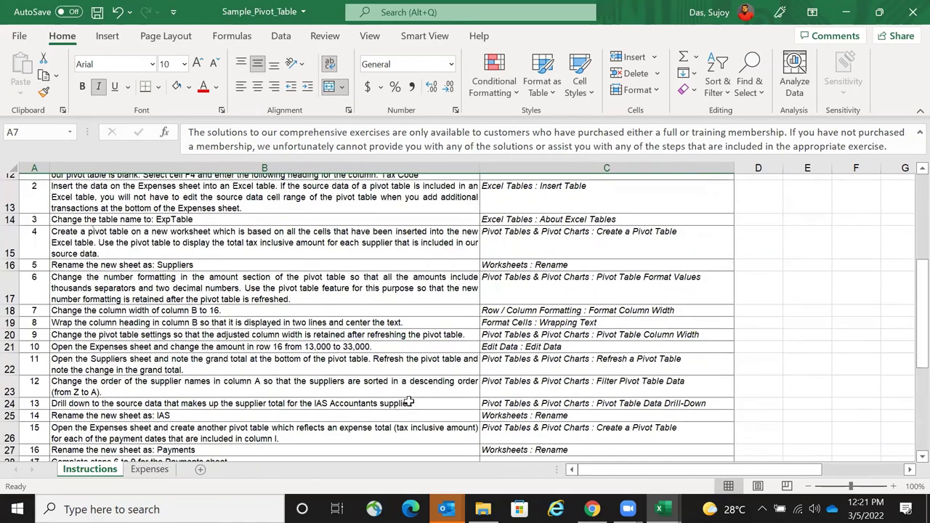
{"action": "scroll", "coordinate": [411, 402], "scroll_direction": "down", "scroll_amount": 5}
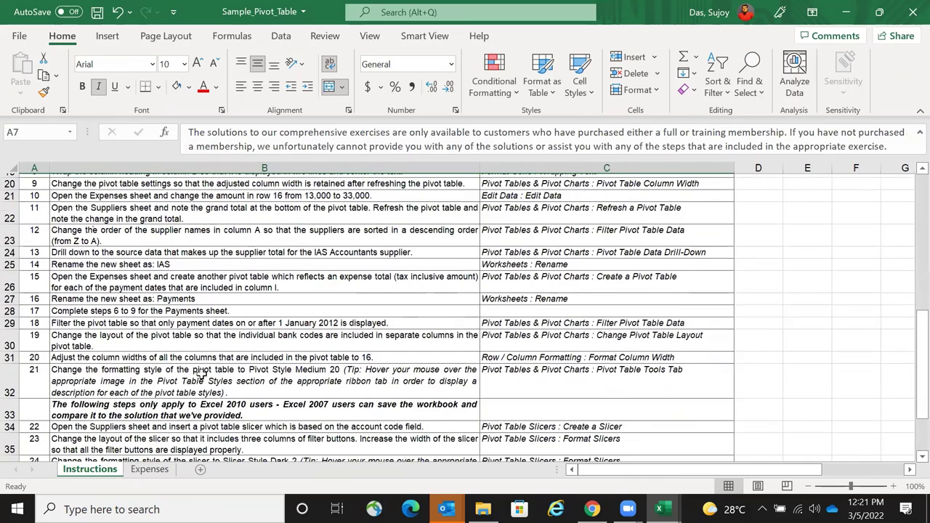
{"action": "scroll", "coordinate": [174, 408], "scroll_direction": "up", "scroll_amount": 1}
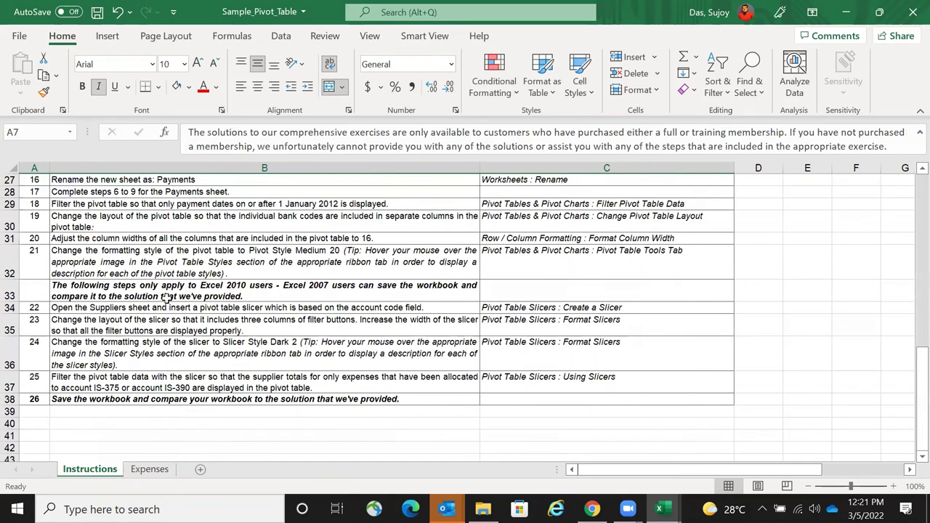
{"action": "scroll", "coordinate": [166, 298], "scroll_direction": "up", "scroll_amount": 4}
{"action": "scroll", "coordinate": [75, 236], "scroll_direction": "up", "scroll_amount": 5}
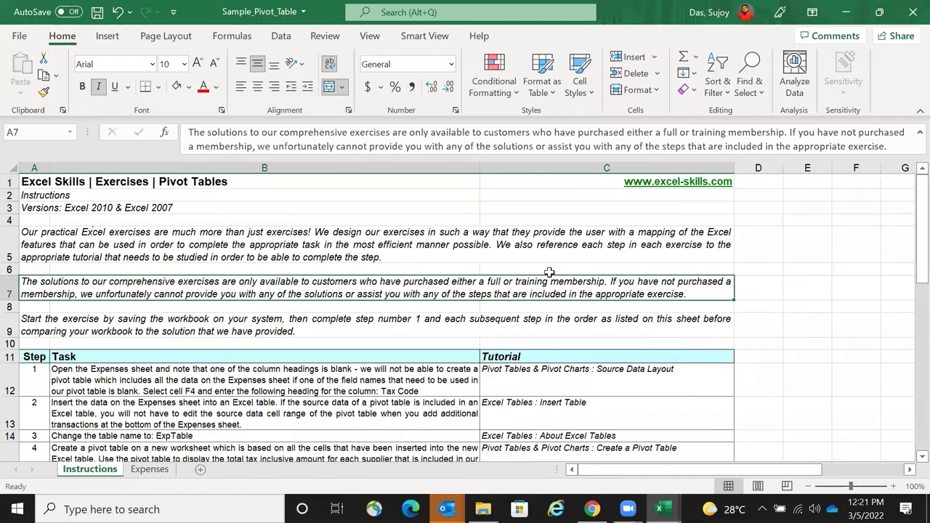
{"action": "left_click", "coordinate": [45, 259]}
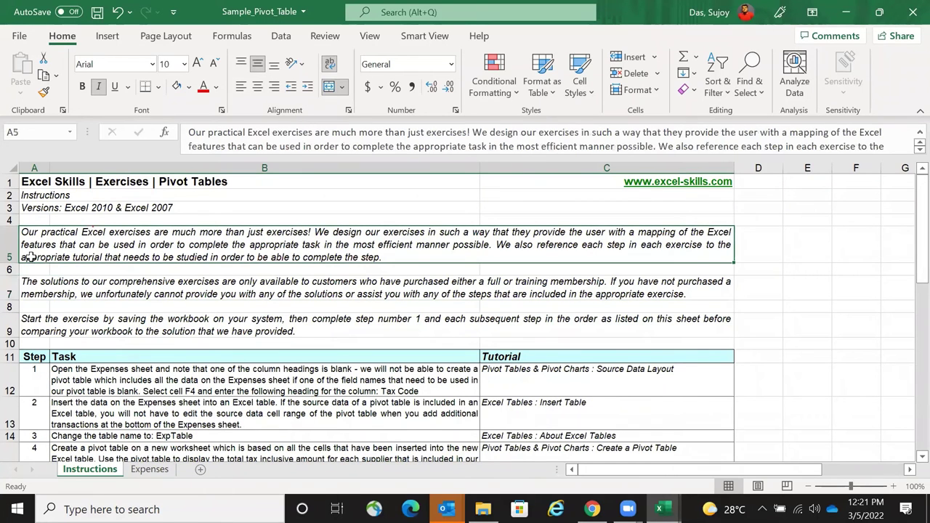
{"action": "scroll", "coordinate": [436, 348], "scroll_direction": "down", "scroll_amount": 2}
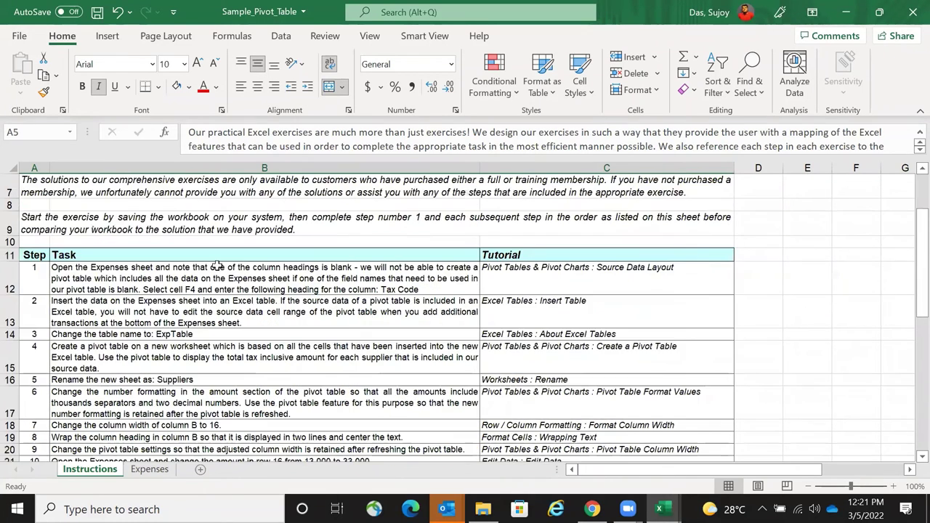
{"action": "key", "text": "Down"}
{"action": "key", "text": "Down"}
{"action": "key", "text": "Down"}
{"action": "key", "text": "Down"}
{"action": "key", "text": "Down"}
{"action": "key", "text": "Down"}
{"action": "key", "text": "ctrl+a"}
{"action": "scroll", "coordinate": [268, 331], "scroll_direction": "down", "scroll_amount": 3}
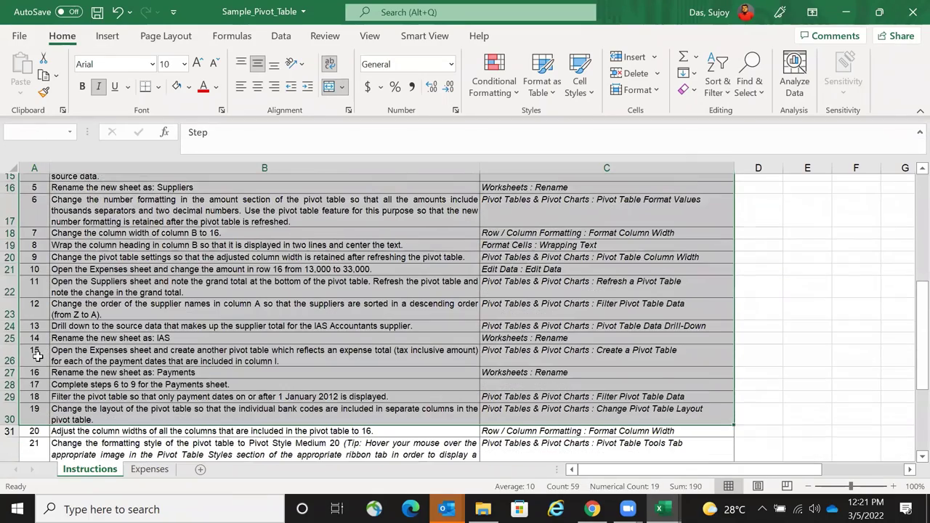
{"action": "left_click", "coordinate": [218, 261]}
{"action": "scroll", "coordinate": [368, 354], "scroll_direction": "up", "scroll_amount": 5}
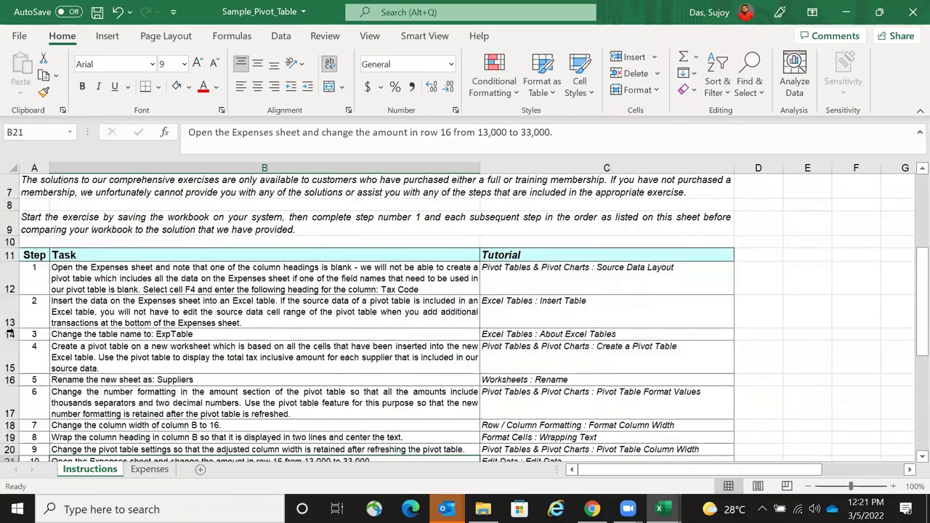
{"action": "left_click", "coordinate": [34, 358]}
{"action": "key", "text": "shift+Right"}
{"action": "key", "text": "shift+Right"}
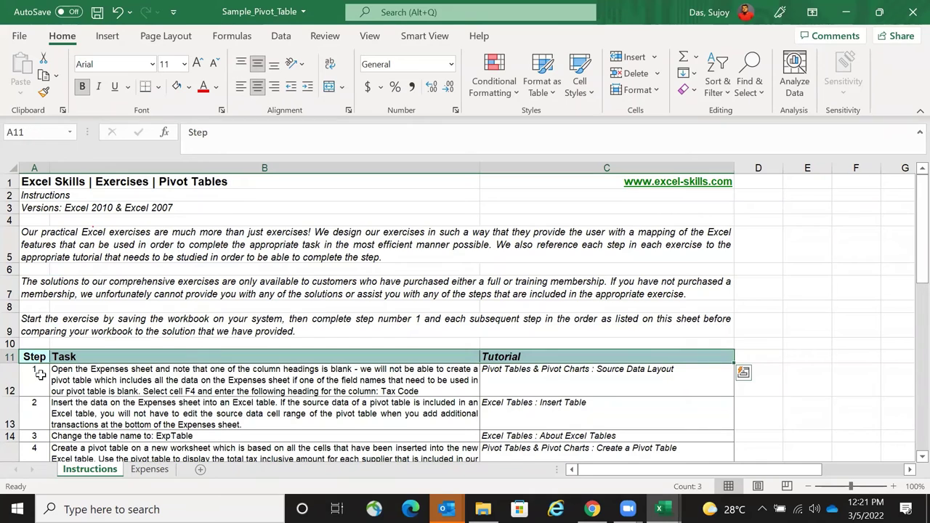
{"action": "left_click", "coordinate": [41, 379]}
{"action": "scroll", "coordinate": [157, 363], "scroll_direction": "down", "scroll_amount": 2}
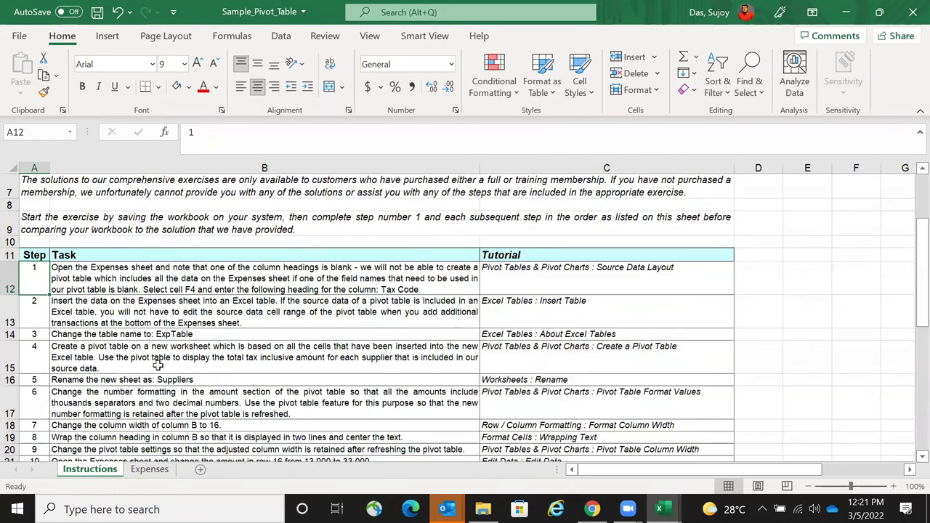
{"action": "scroll", "coordinate": [160, 366], "scroll_direction": "up", "scroll_amount": 2}
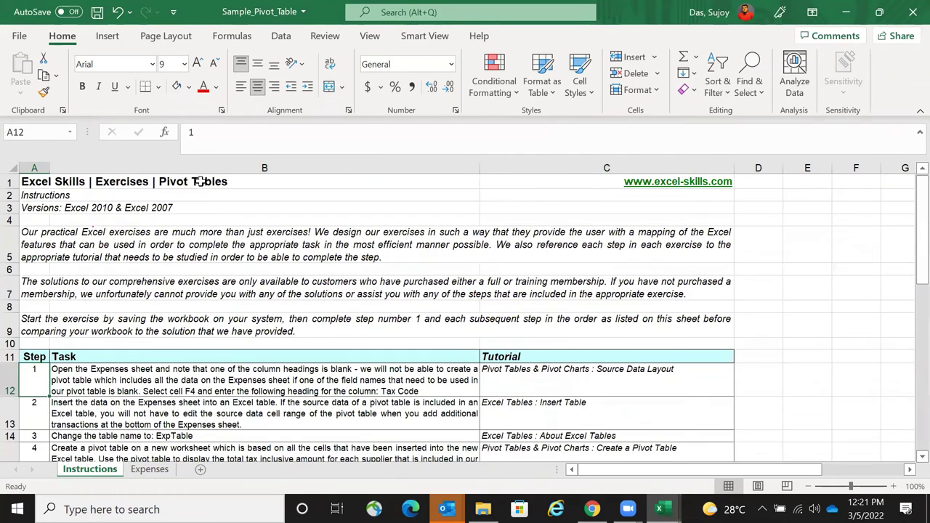
{"action": "left_click", "coordinate": [41, 182]}
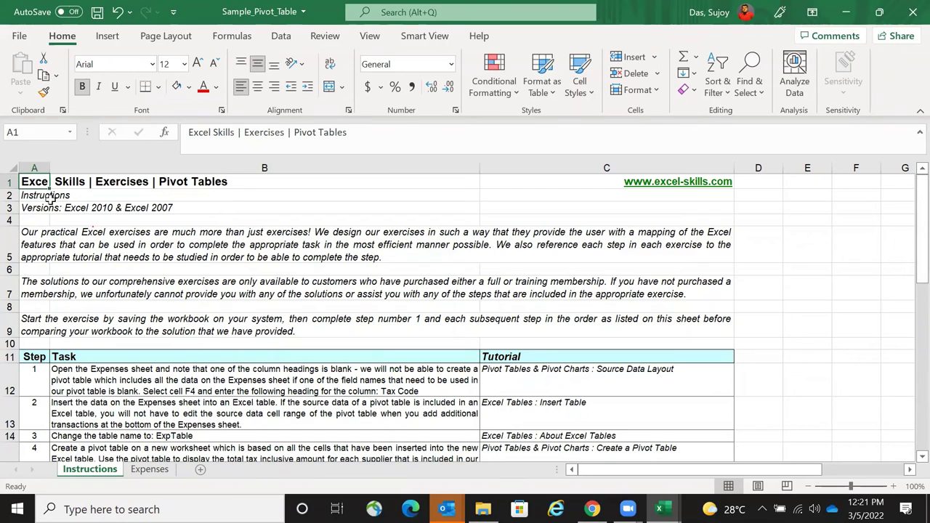
{"action": "left_click", "coordinate": [33, 208]}
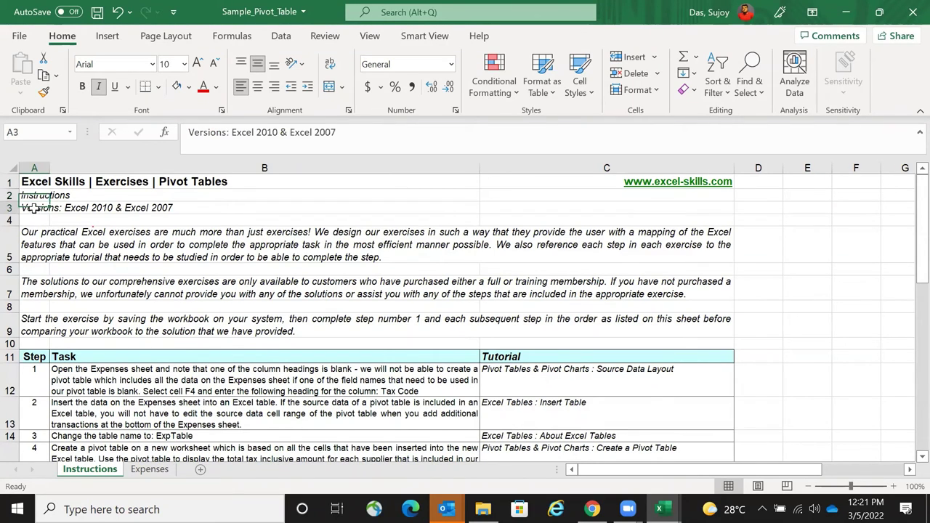
{"action": "left_click", "coordinate": [31, 237]}
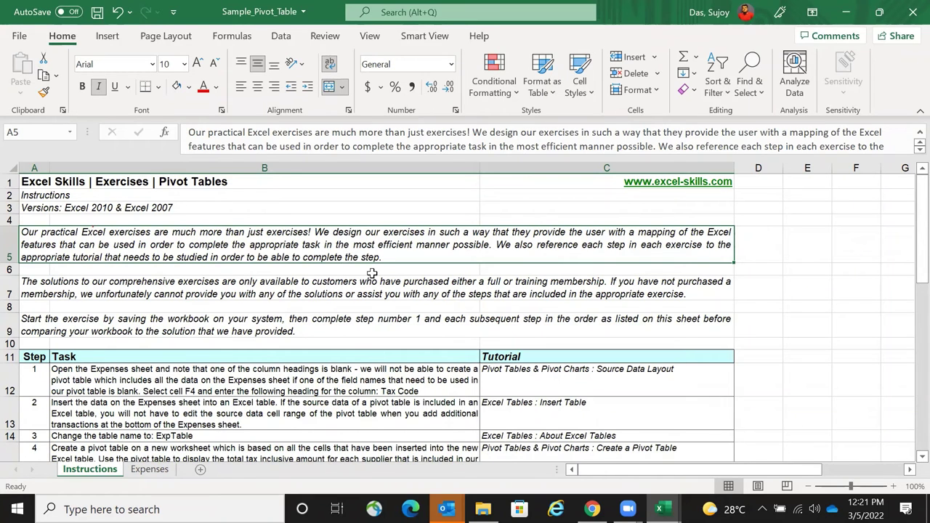
{"action": "scroll", "coordinate": [371, 273], "scroll_direction": "down", "scroll_amount": 3}
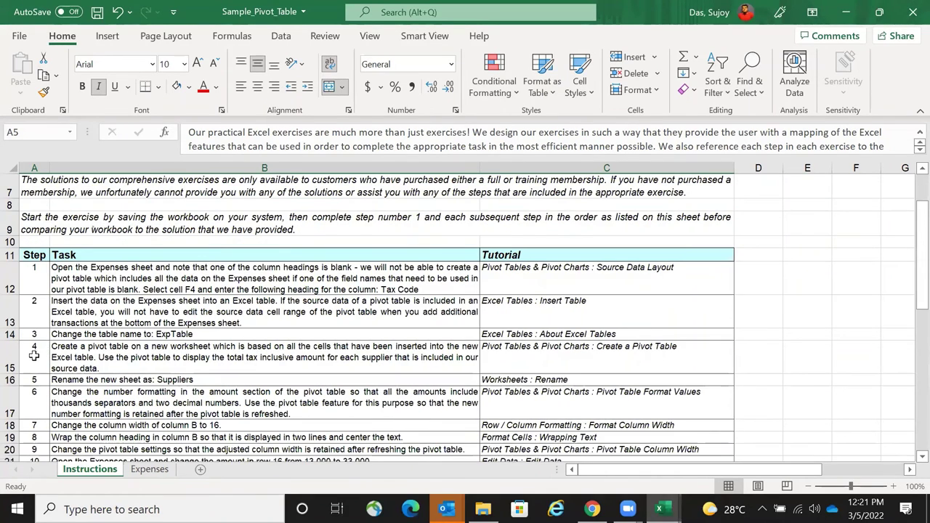
{"action": "scroll", "coordinate": [585, 359], "scroll_direction": "up", "scroll_amount": 4}
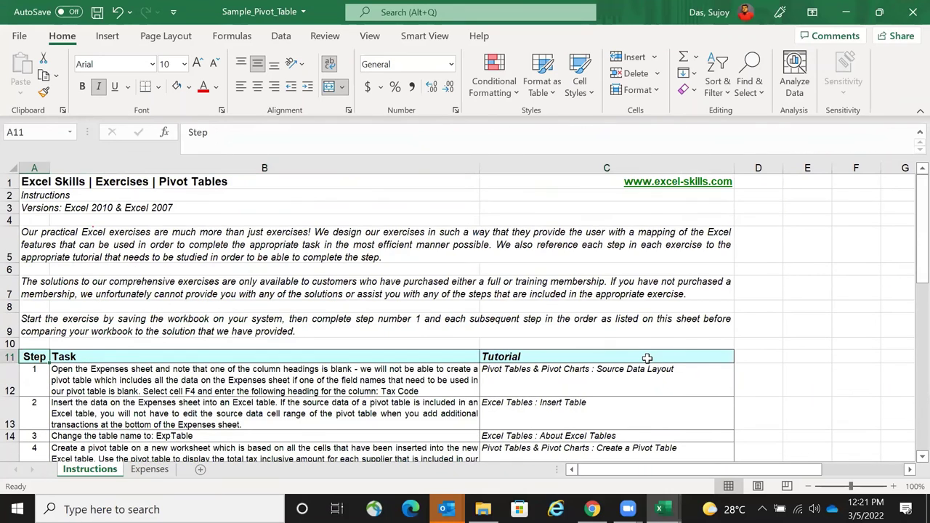
{"action": "left_click_drag", "start_coordinate": [29, 356], "coordinate": [607, 357]}
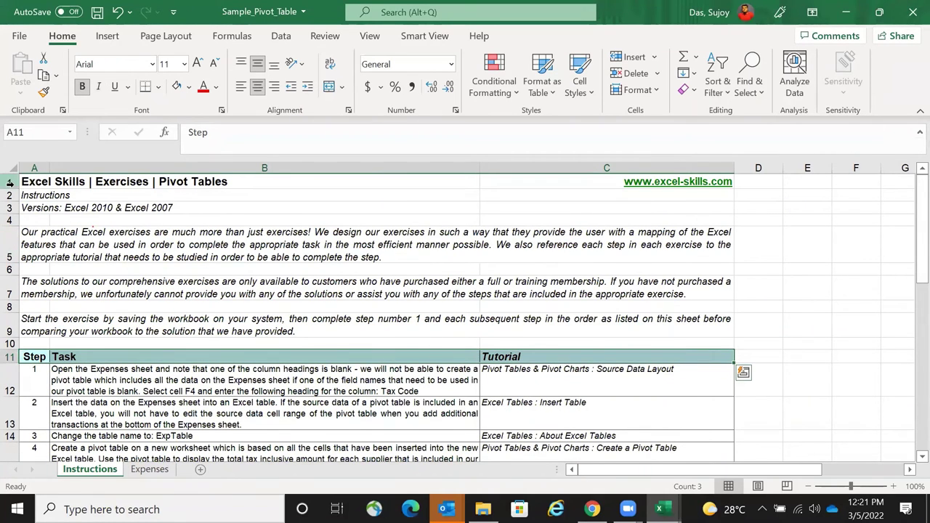
{"action": "left_click_drag", "start_coordinate": [8, 182], "coordinate": [16, 345]}
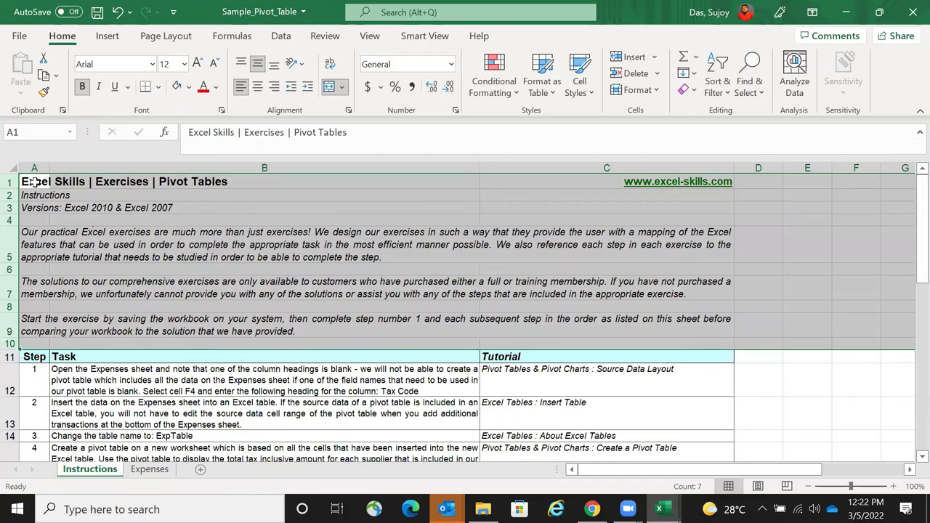
{"action": "left_click_drag", "start_coordinate": [27, 361], "coordinate": [633, 390]}
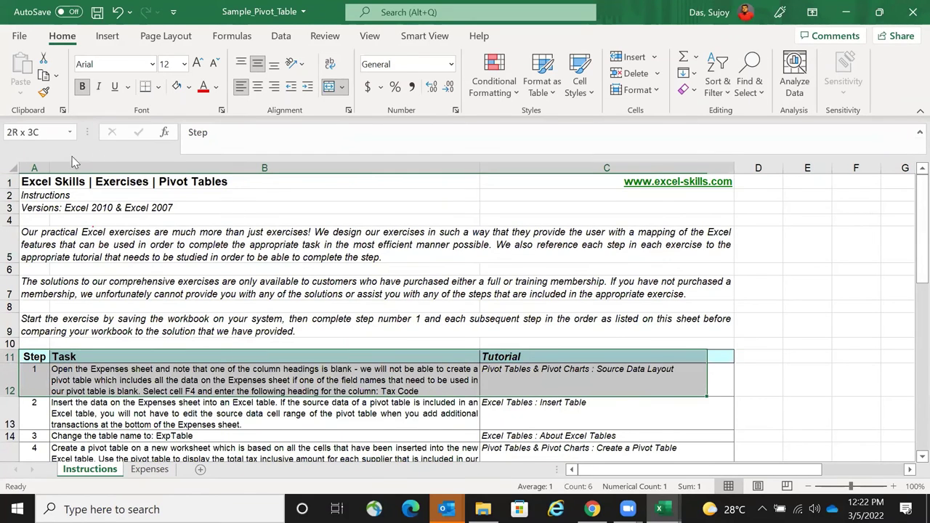
{"action": "left_click_drag", "start_coordinate": [73, 161], "coordinate": [35, 167]}
{"action": "left_click", "coordinate": [34, 168]}
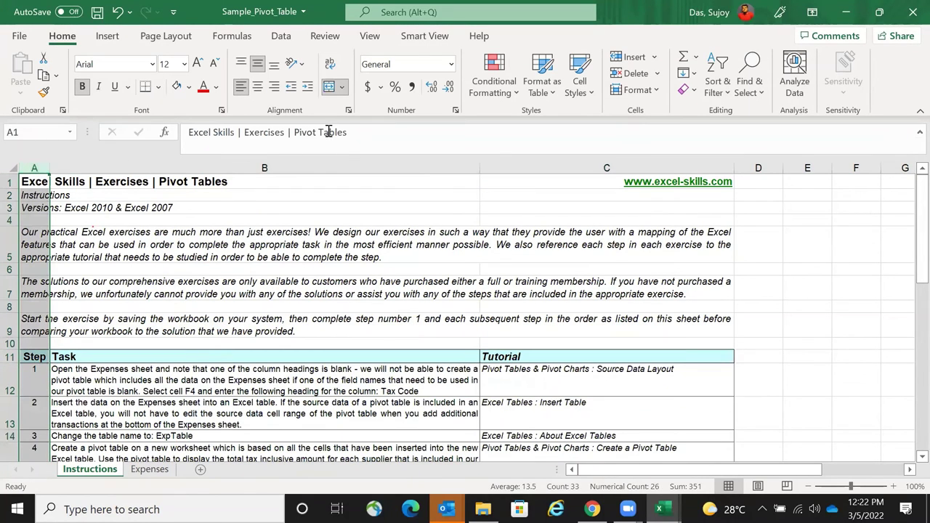
{"action": "left_click", "coordinate": [314, 168]}
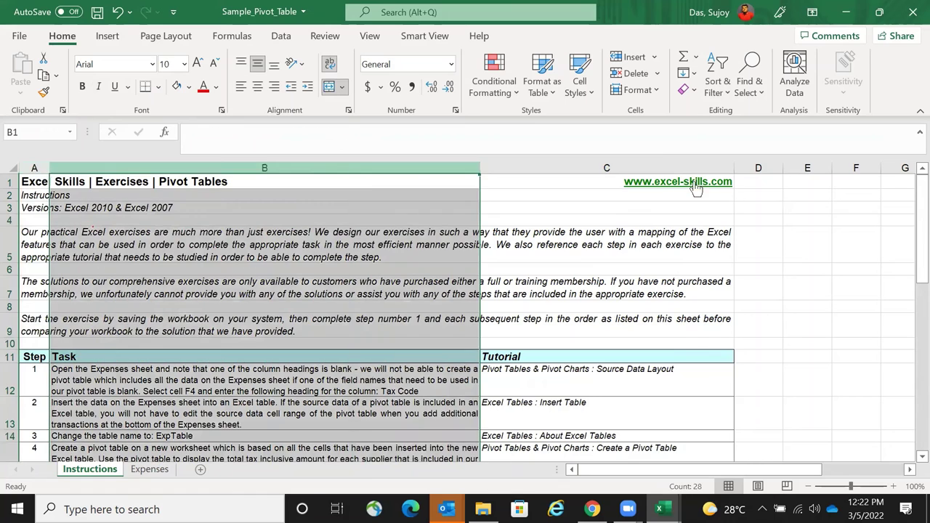
{"action": "left_click", "coordinate": [644, 168]}
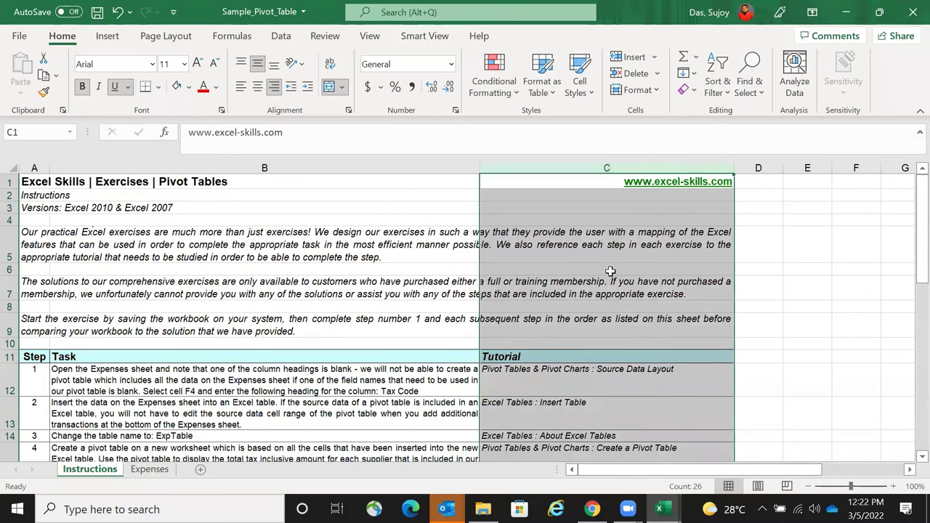
{"action": "left_click_drag", "start_coordinate": [5, 240], "coordinate": [7, 281]}
{"action": "left_click_drag", "start_coordinate": [11, 325], "coordinate": [12, 330]}
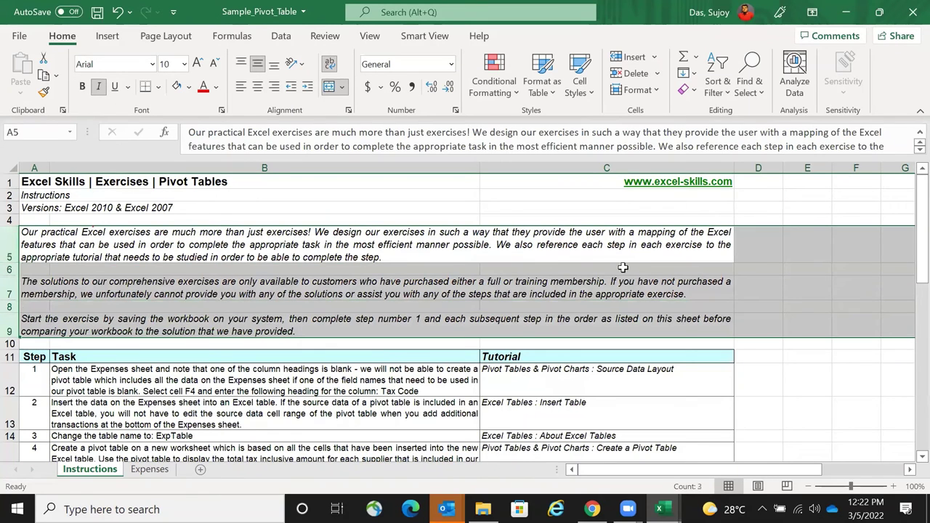
{"action": "scroll", "coordinate": [618, 274], "scroll_direction": "down", "scroll_amount": 1}
{"action": "scroll", "coordinate": [618, 275], "scroll_direction": "down", "scroll_amount": 1}
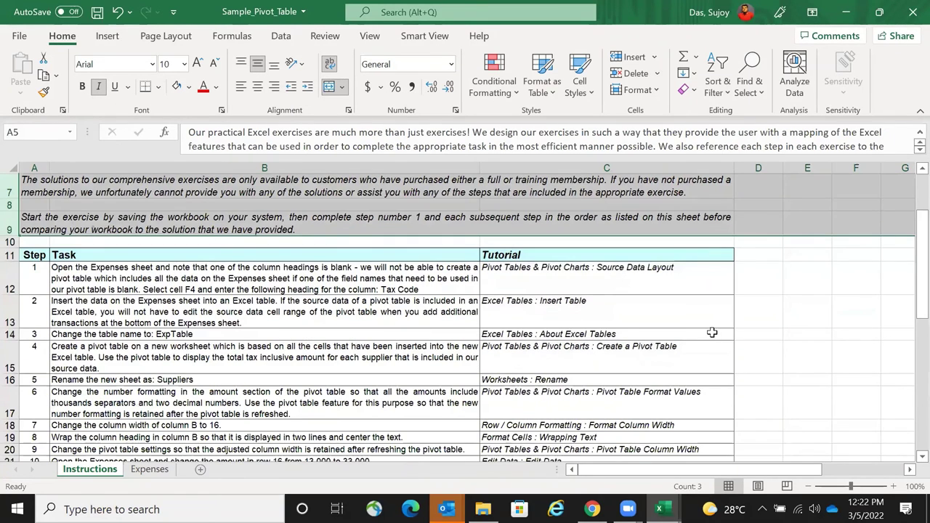
{"action": "scroll", "coordinate": [710, 347], "scroll_direction": "down", "scroll_amount": 1}
{"action": "scroll", "coordinate": [144, 458], "scroll_direction": "down", "scroll_amount": 4}
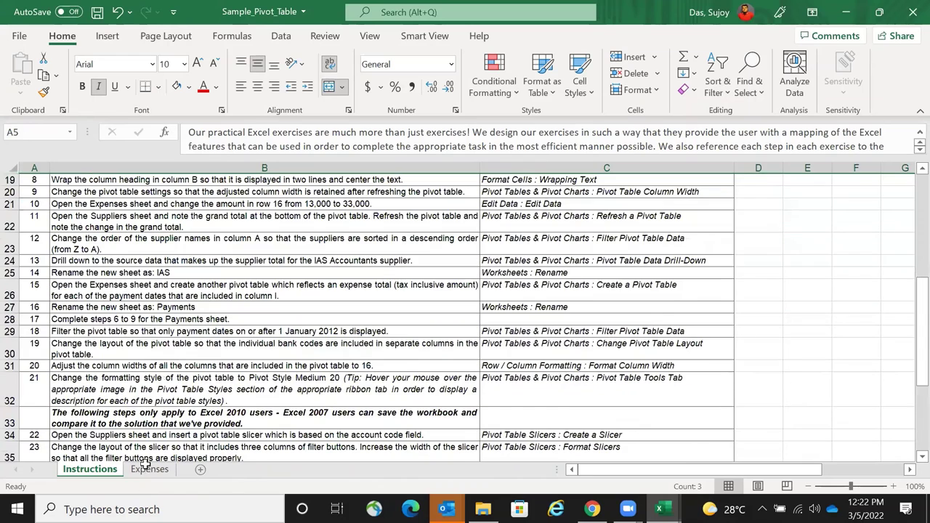
{"action": "scroll", "coordinate": [19, 191], "scroll_direction": "down", "scroll_amount": 4}
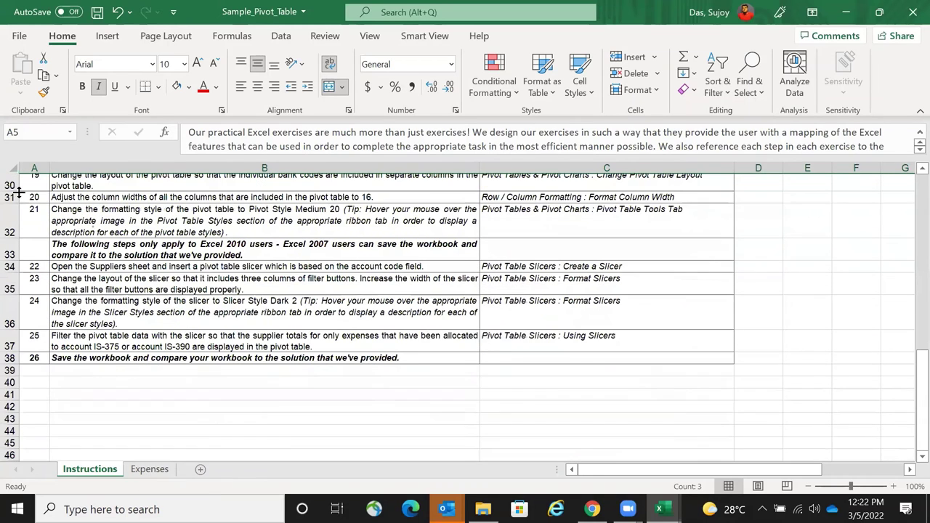
{"action": "scroll", "coordinate": [126, 245], "scroll_direction": "up", "scroll_amount": 3}
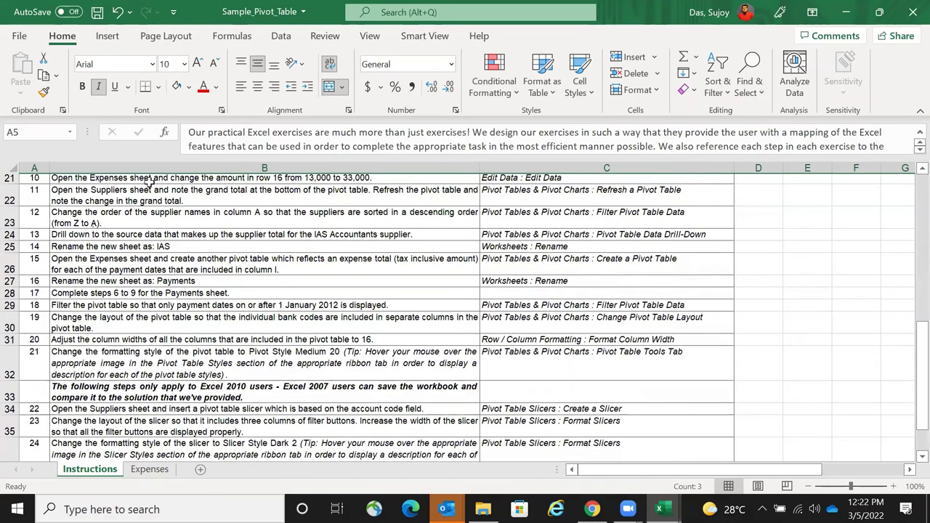
{"action": "scroll", "coordinate": [345, 145], "scroll_direction": "up", "scroll_amount": 5}
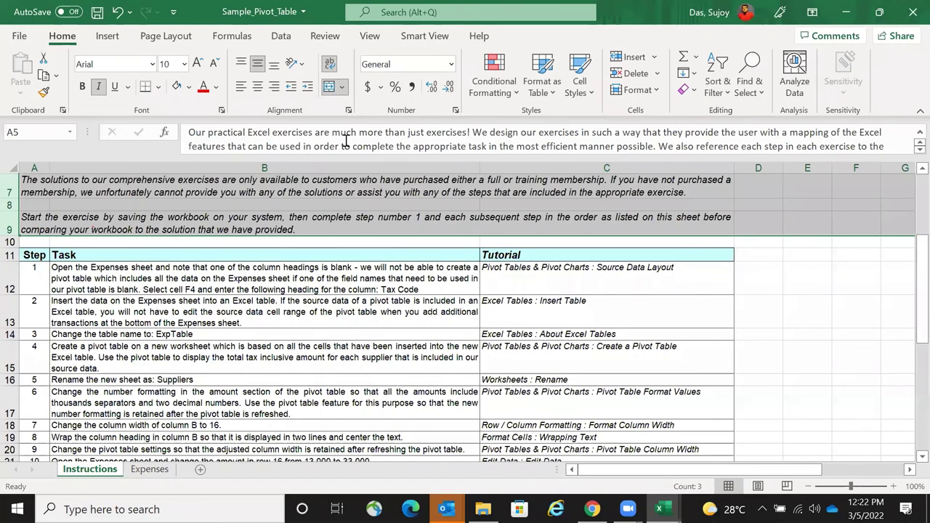
{"action": "scroll", "coordinate": [333, 76], "scroll_direction": "up", "scroll_amount": 2}
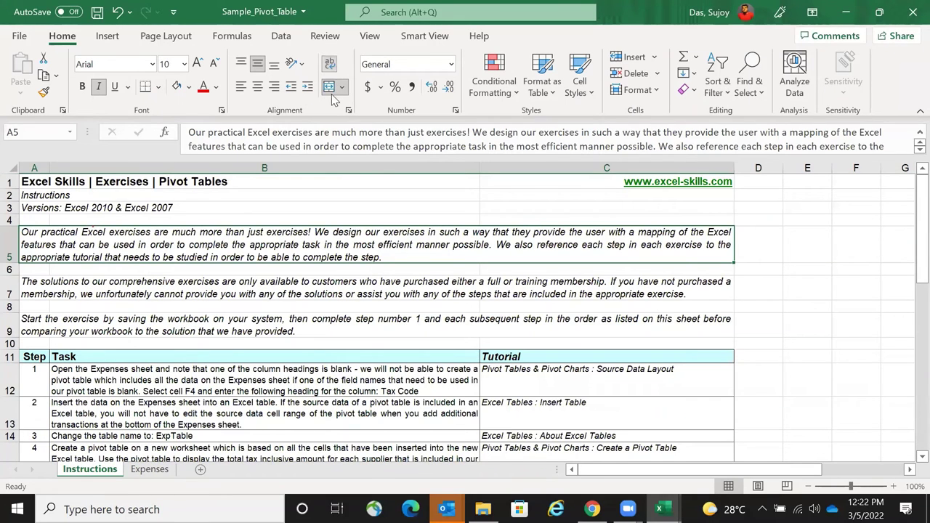
{"action": "left_click", "coordinate": [329, 88]}
{"action": "left_click", "coordinate": [55, 288]}
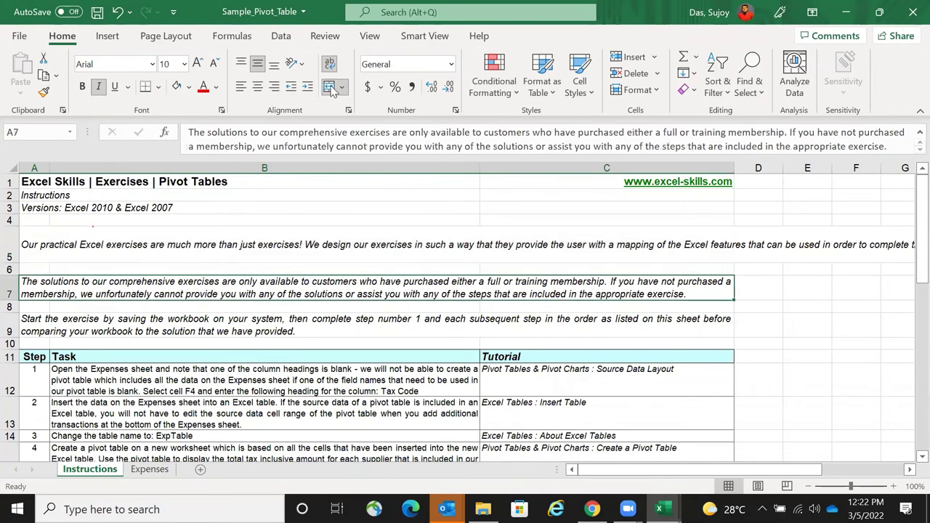
{"action": "left_click", "coordinate": [333, 88]}
{"action": "left_click", "coordinate": [330, 64]}
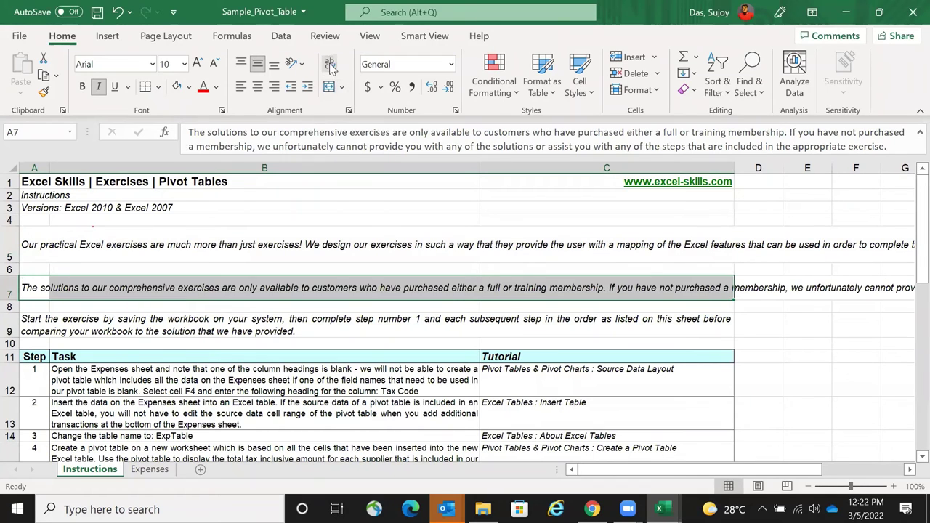
{"action": "left_click", "coordinate": [42, 318]}
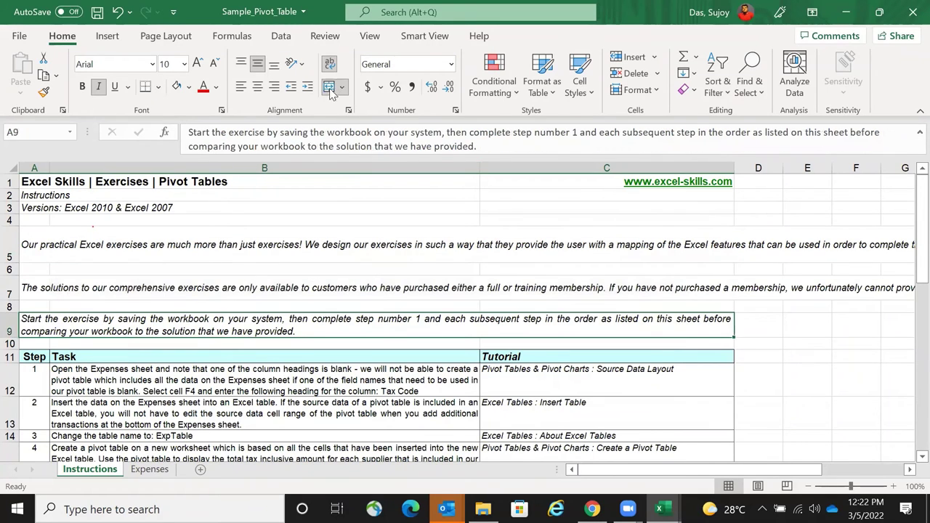
{"action": "left_click", "coordinate": [333, 88]}
{"action": "left_click", "coordinate": [329, 64]}
{"action": "left_click", "coordinate": [736, 331]}
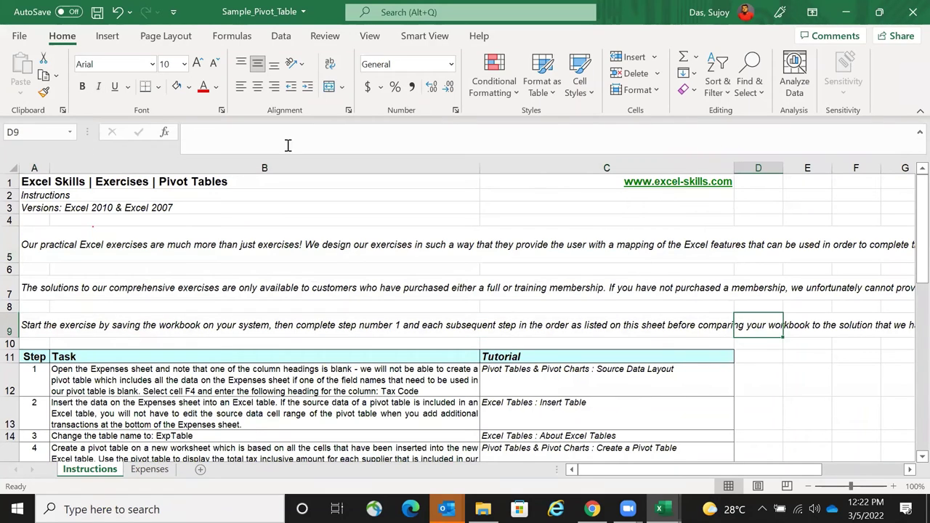
{"action": "left_click", "coordinate": [459, 237]}
{"action": "left_click", "coordinate": [34, 245]}
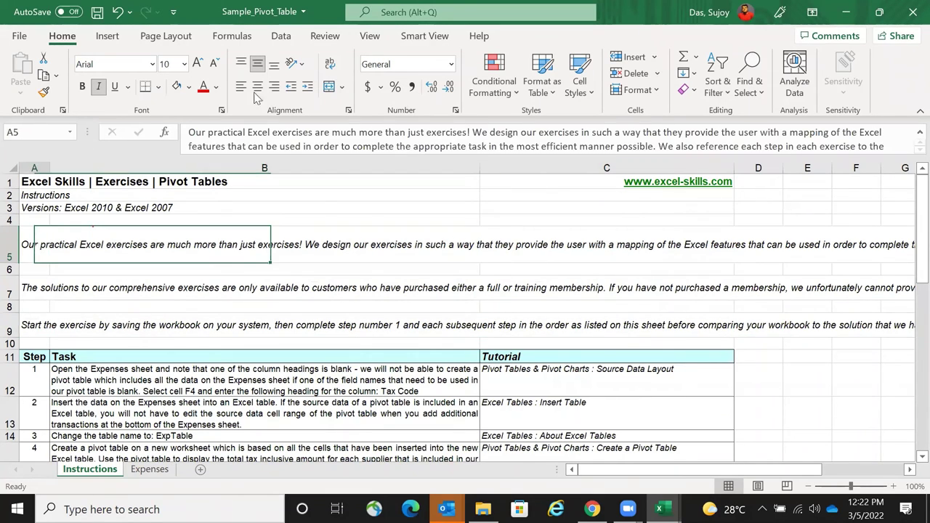
{"action": "left_click", "coordinate": [332, 66]}
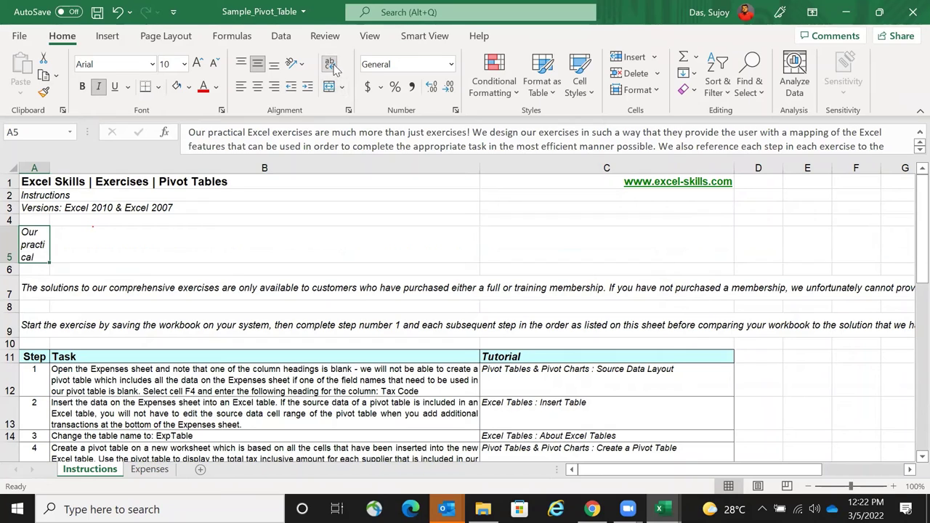
{"action": "left_click", "coordinate": [257, 86]}
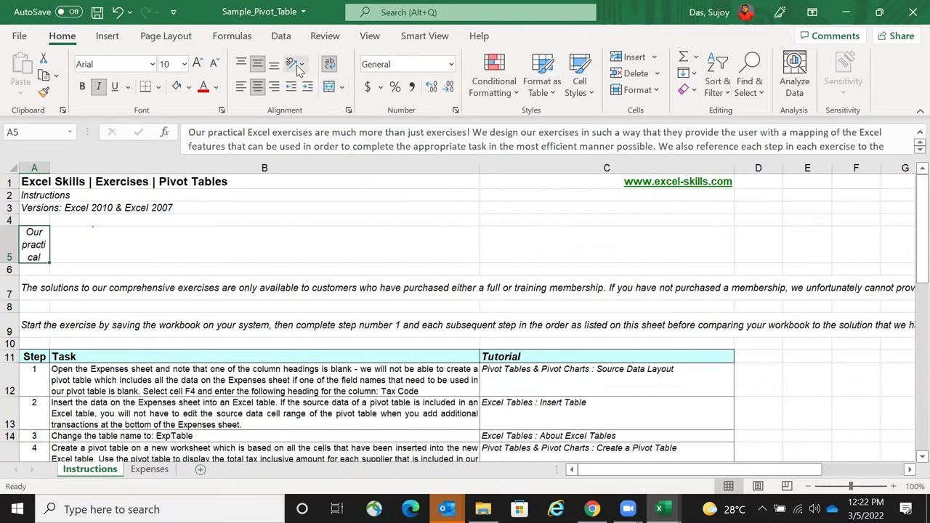
{"action": "key", "text": "ctrl+z"}
{"action": "key", "text": "ctrl+z"}
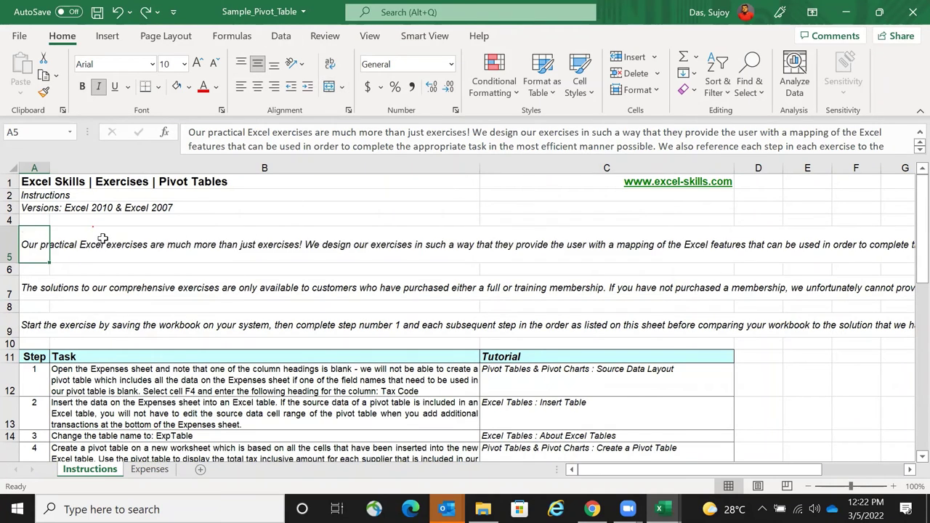
{"action": "left_click_drag", "start_coordinate": [40, 240], "coordinate": [643, 251]}
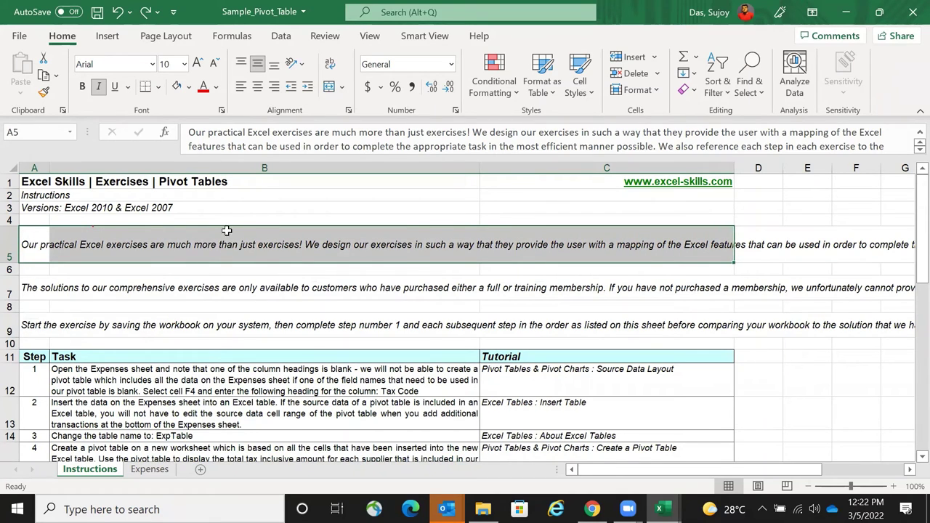
{"action": "left_click", "coordinate": [33, 240]}
- Merge A5:C5 and make its paragraph wrapped and left-aligned
{"action": "left_click_drag", "start_coordinate": [142, 241], "coordinate": [269, 240]}
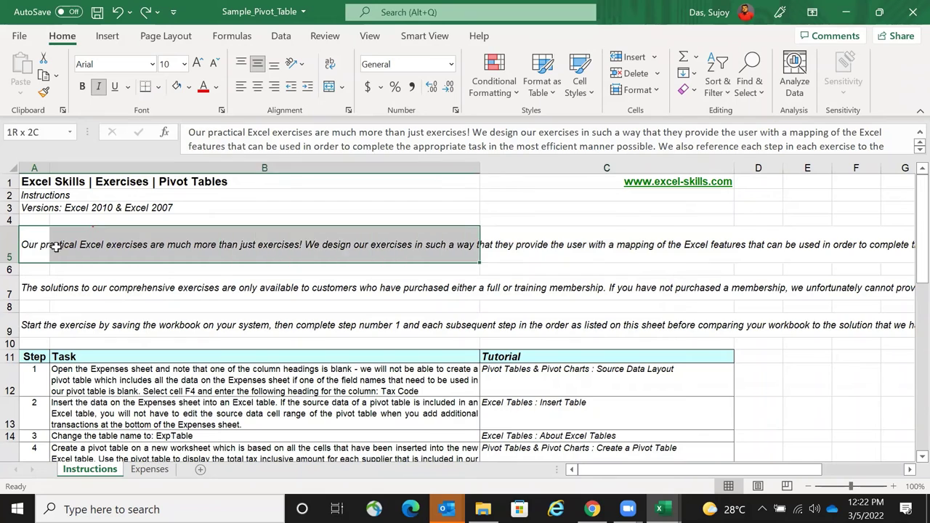
{"action": "left_click_drag", "start_coordinate": [32, 244], "coordinate": [626, 245]}
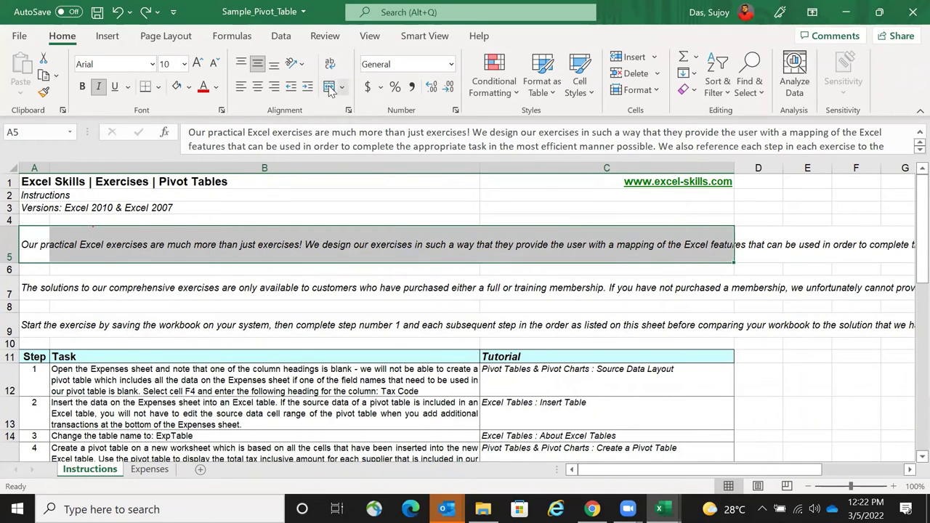
{"action": "left_click", "coordinate": [329, 87]}
{"action": "left_click", "coordinate": [330, 64]}
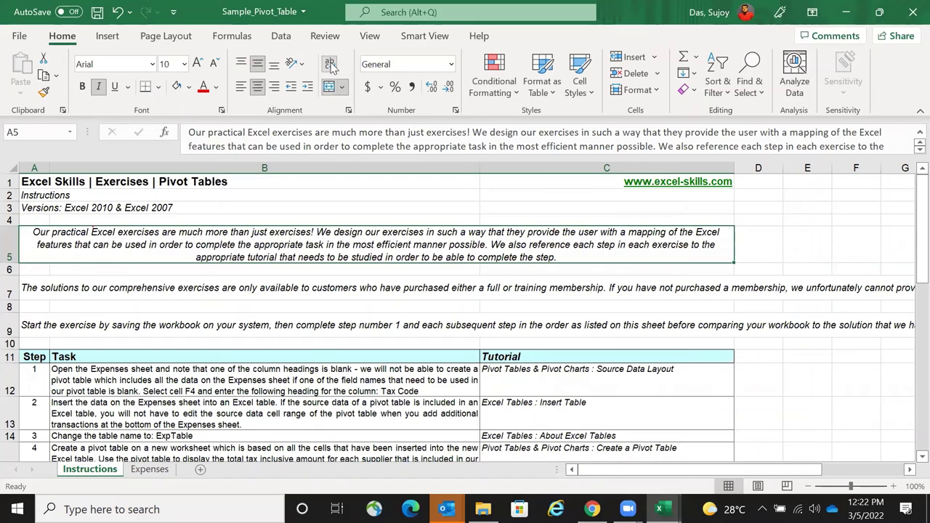
{"action": "left_click", "coordinate": [241, 86]}
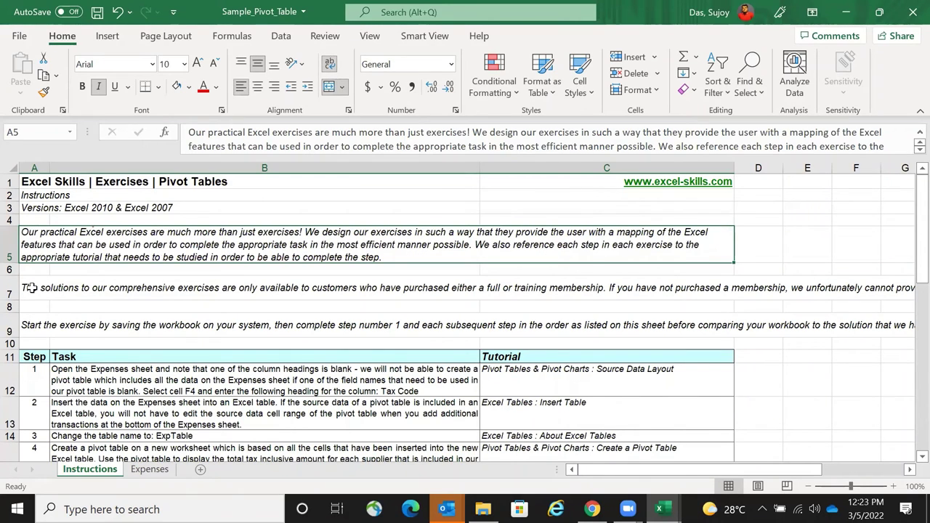
- Merge A7:C7 and make its paragraph wrapped and left-aligned
{"action": "left_click", "coordinate": [31, 288]}
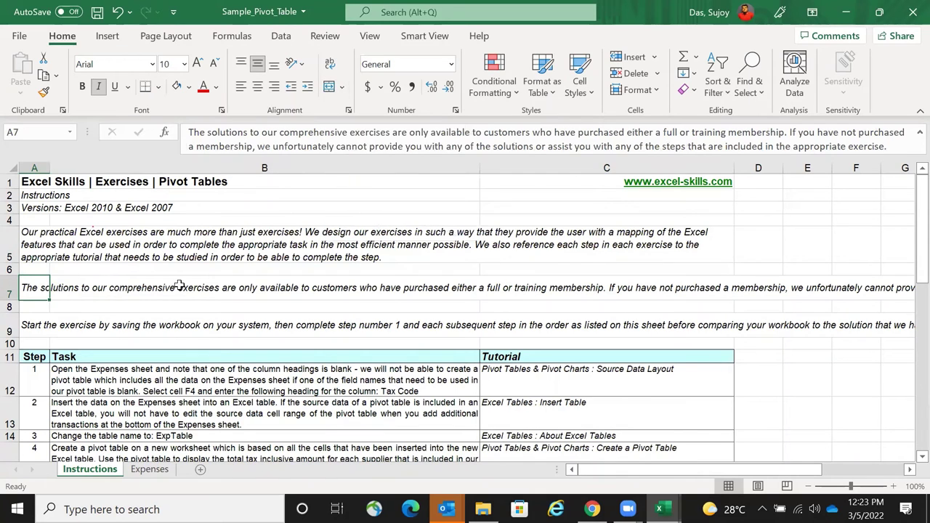
{"action": "left_click_drag", "start_coordinate": [178, 286], "coordinate": [552, 284]}
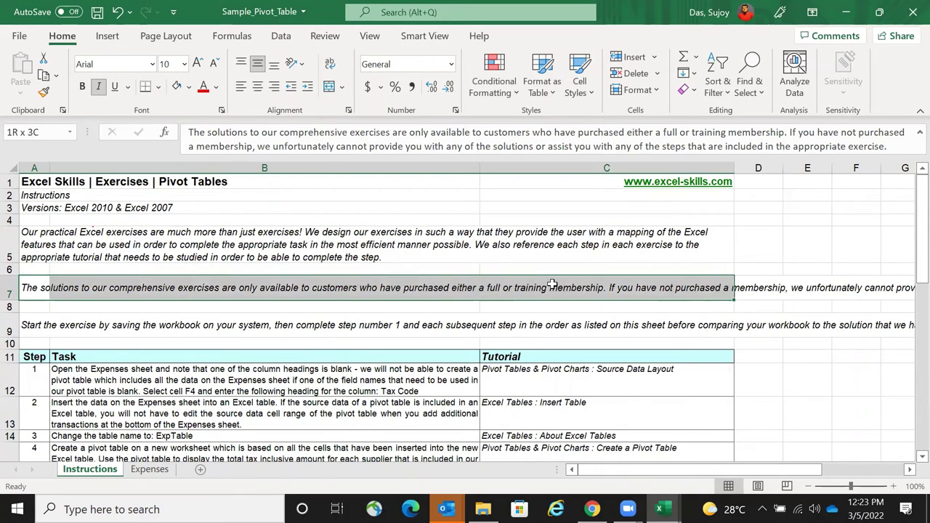
{"action": "left_click", "coordinate": [329, 87]}
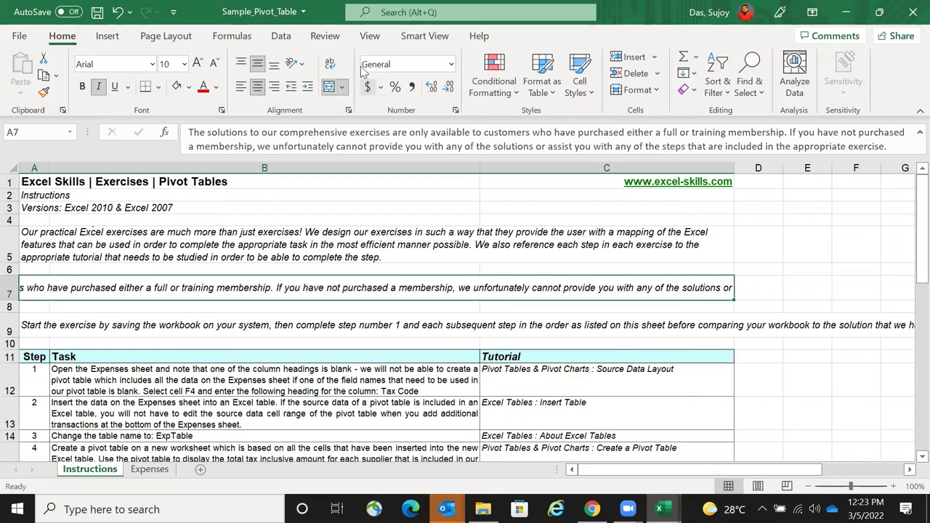
{"action": "left_click", "coordinate": [330, 64]}
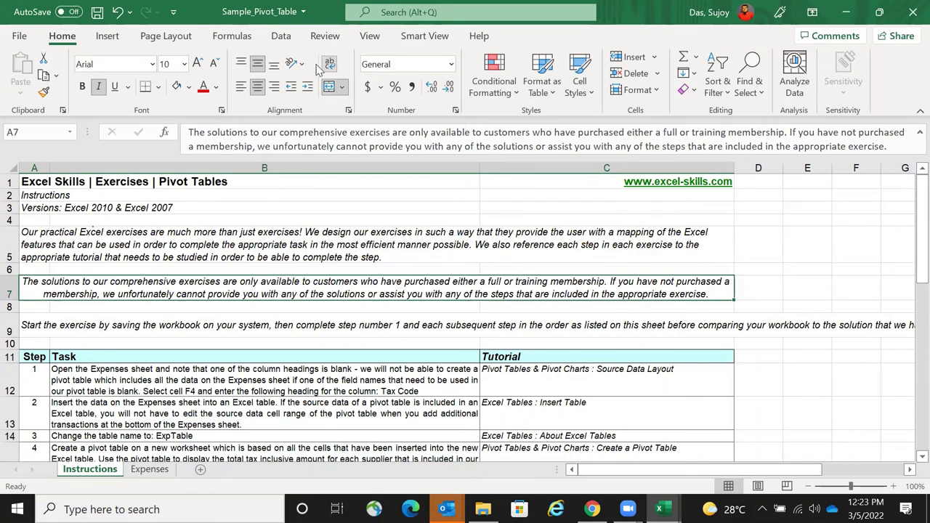
{"action": "left_click", "coordinate": [240, 87]}
- Merge A9:C9 and make its paragraph wrapped and left-aligned
{"action": "left_click", "coordinate": [33, 324]}
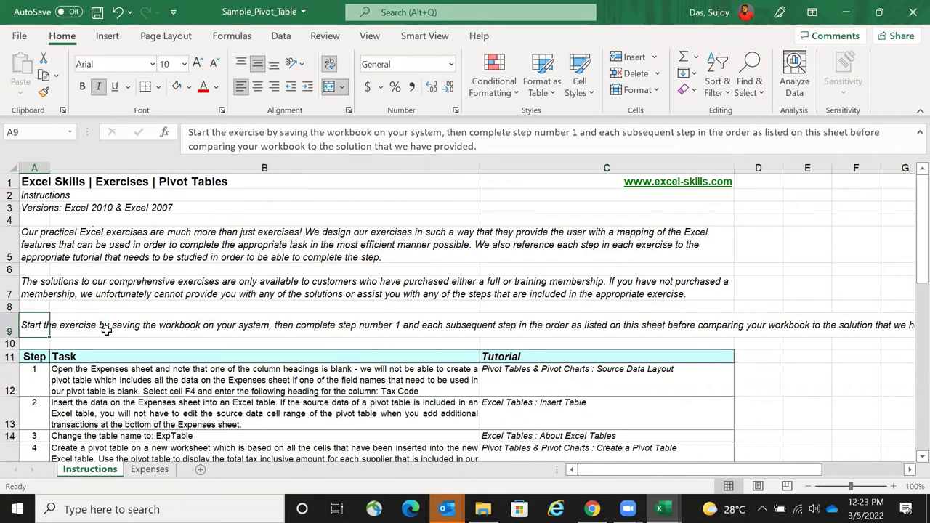
{"action": "left_click_drag", "start_coordinate": [33, 324], "coordinate": [536, 328]}
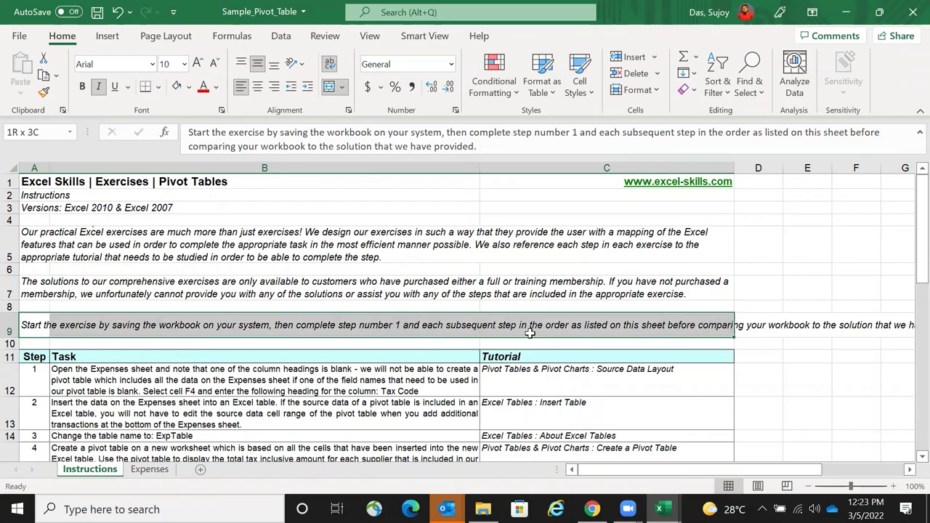
{"action": "left_click", "coordinate": [329, 87]}
{"action": "left_click", "coordinate": [326, 66]}
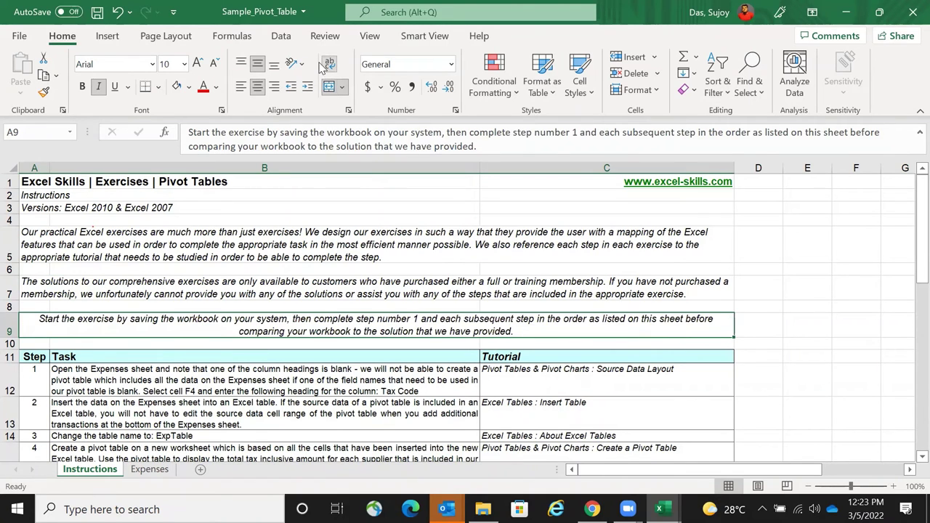
{"action": "left_click", "coordinate": [240, 86]}
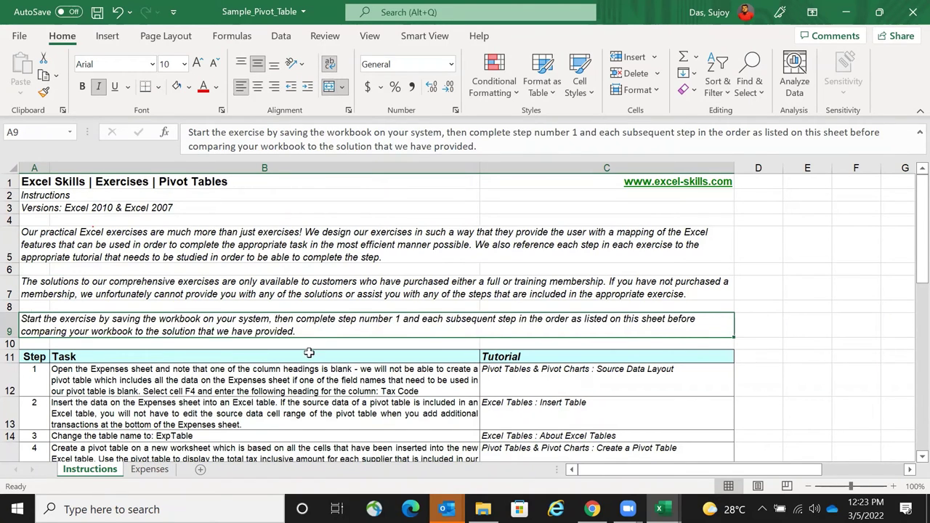
{"action": "scroll", "coordinate": [309, 351], "scroll_direction": "down", "scroll_amount": 1}
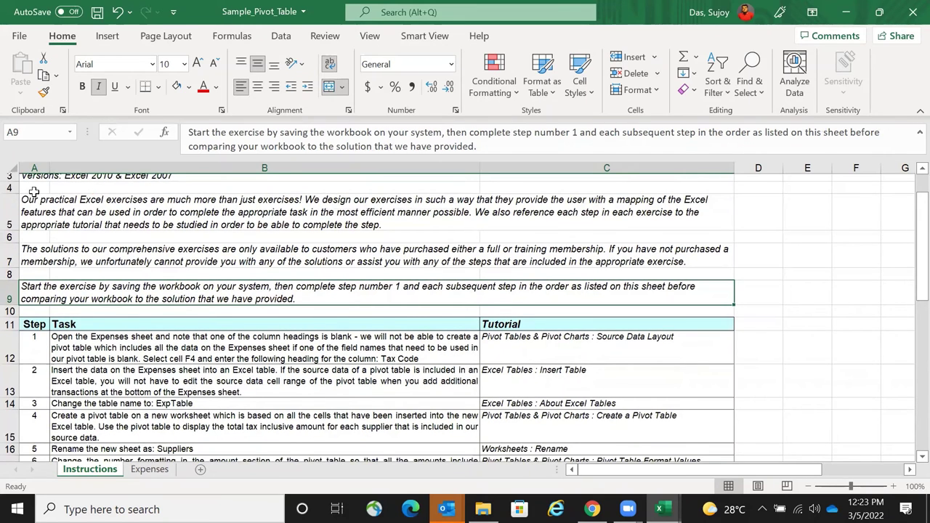
- Select the steps table from A11 to C38, then switch to the 5th Mar workbook
{"action": "scroll", "coordinate": [33, 192], "scroll_direction": "down", "scroll_amount": 3}
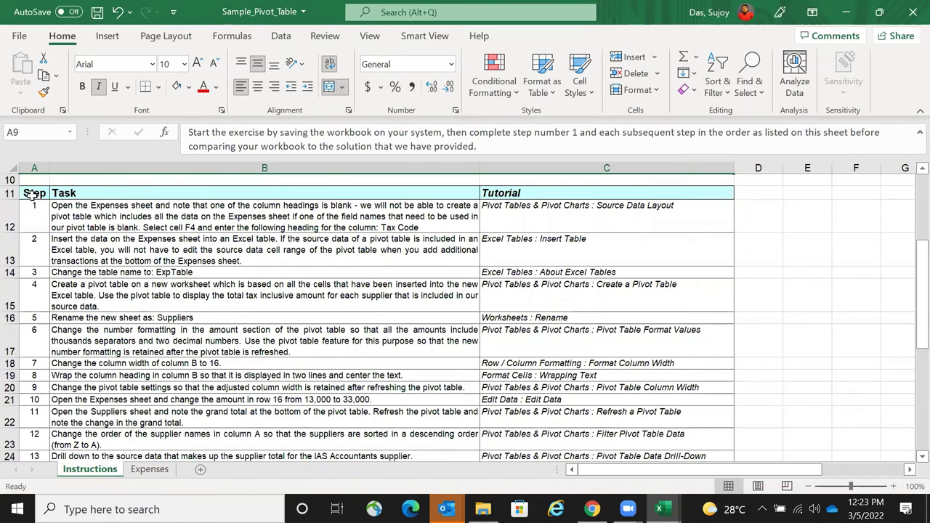
{"action": "left_click_drag", "start_coordinate": [33, 194], "coordinate": [35, 208]}
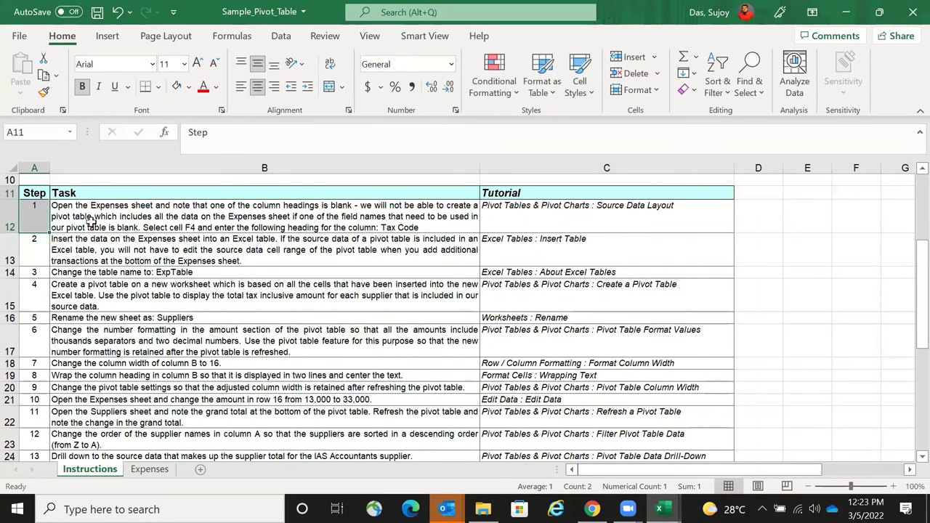
{"action": "left_click", "coordinate": [34, 193]}
{"action": "left_click_drag", "start_coordinate": [34, 193], "coordinate": [667, 450]}
{"action": "left_click_drag", "start_coordinate": [158, 89], "coordinate": [165, 96]}
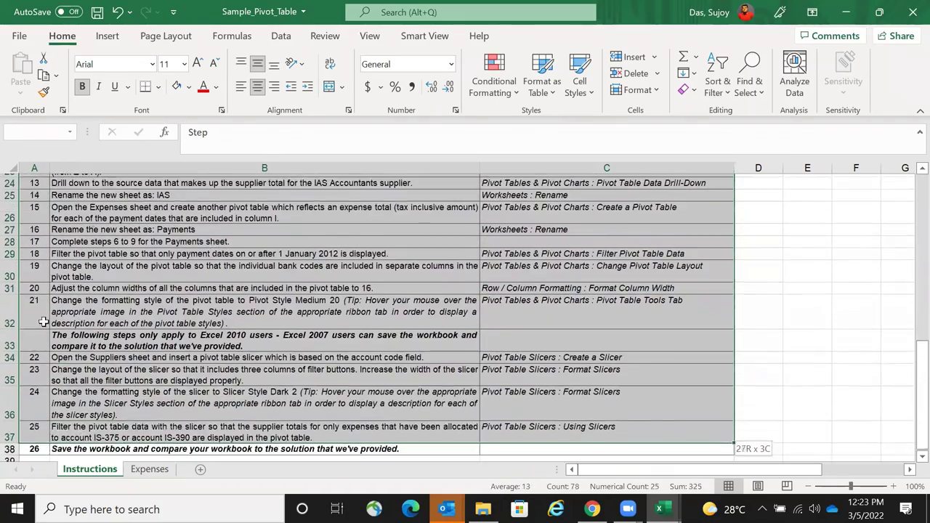
{"action": "scroll", "coordinate": [165, 97], "scroll_direction": "up", "scroll_amount": 2}
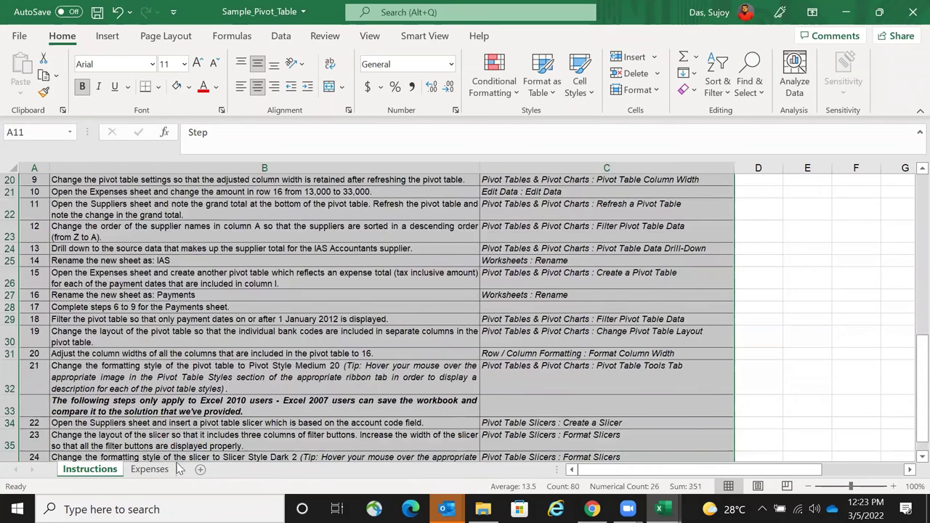
{"action": "scroll", "coordinate": [205, 420], "scroll_direction": "up", "scroll_amount": 5}
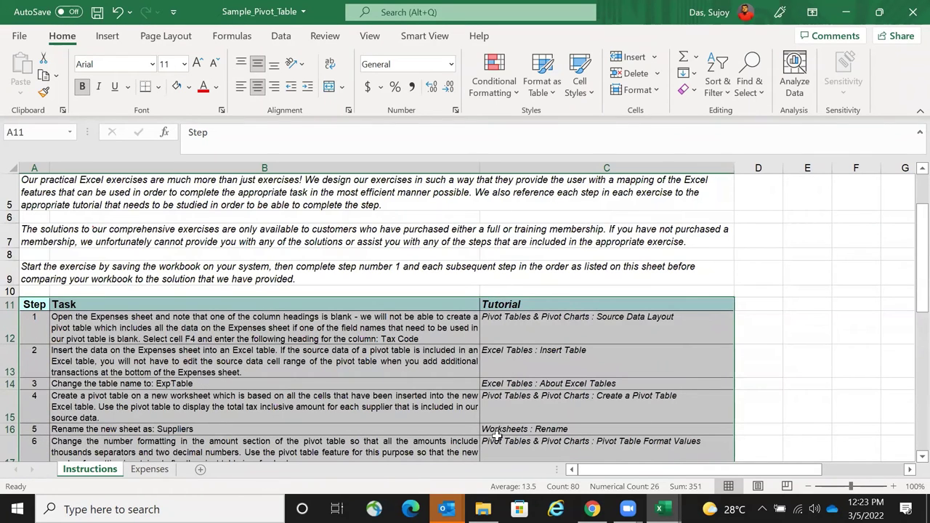
{"action": "key", "text": "alt+Tab"}
{"action": "scroll", "coordinate": [703, 472], "scroll_direction": "up", "scroll_amount": 3}
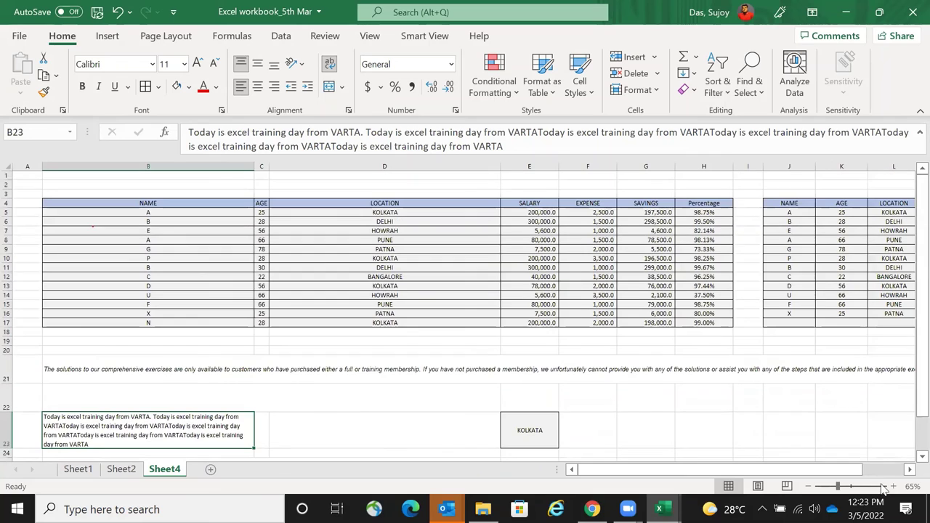
- Copy Sheet4's J4:P17 table and insert a new Sheet5 with Shift+F11
{"action": "left_click_drag", "start_coordinate": [703, 470], "coordinate": [716, 470]}
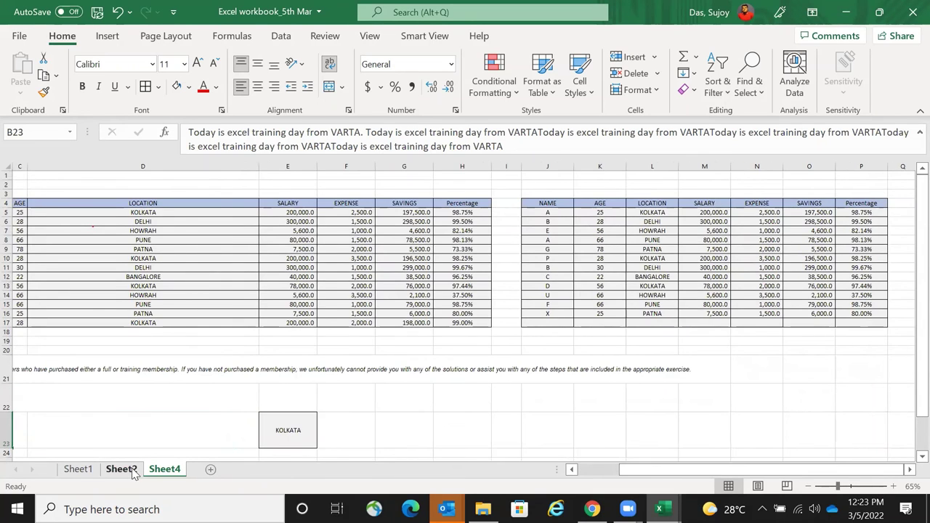
{"action": "key", "text": "ctrl+Page_Up"}
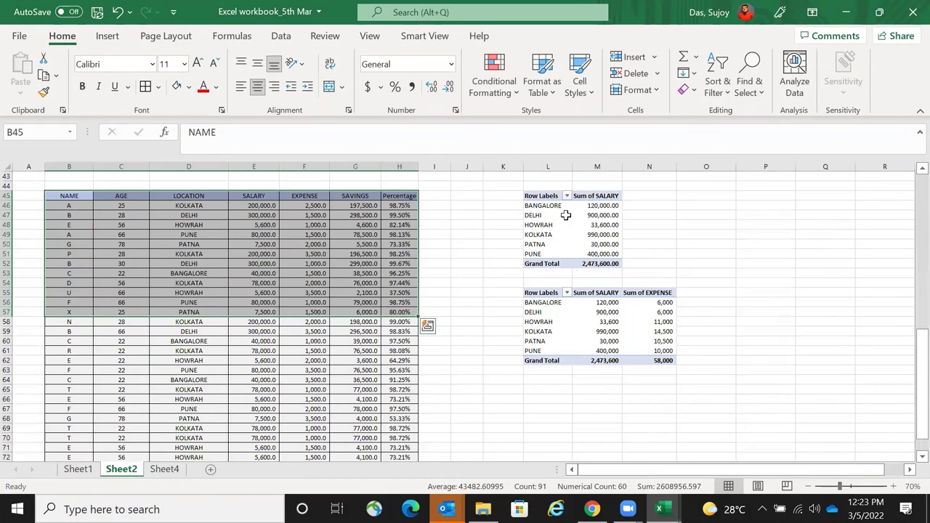
{"action": "key", "text": "ctrl+Page_Down"}
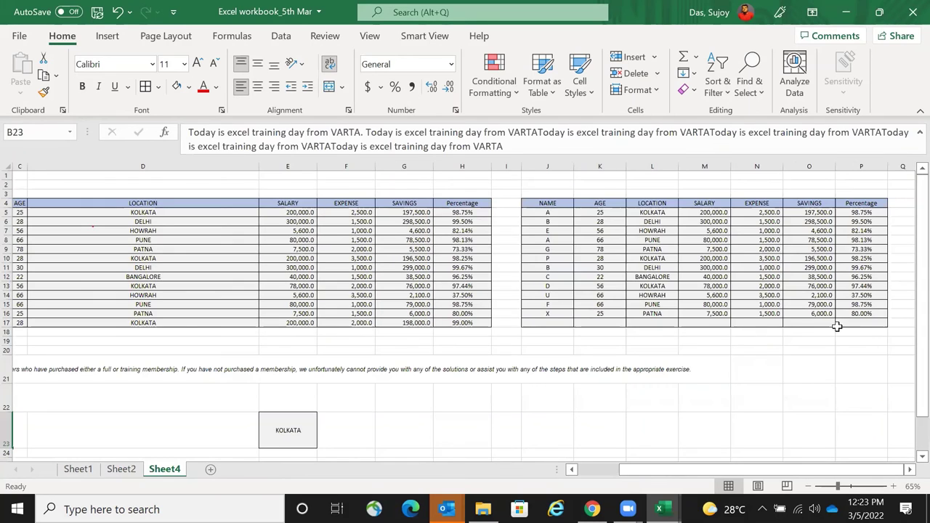
{"action": "left_click_drag", "start_coordinate": [547, 203], "coordinate": [861, 323]}
{"action": "key", "text": "ctrl+c"}
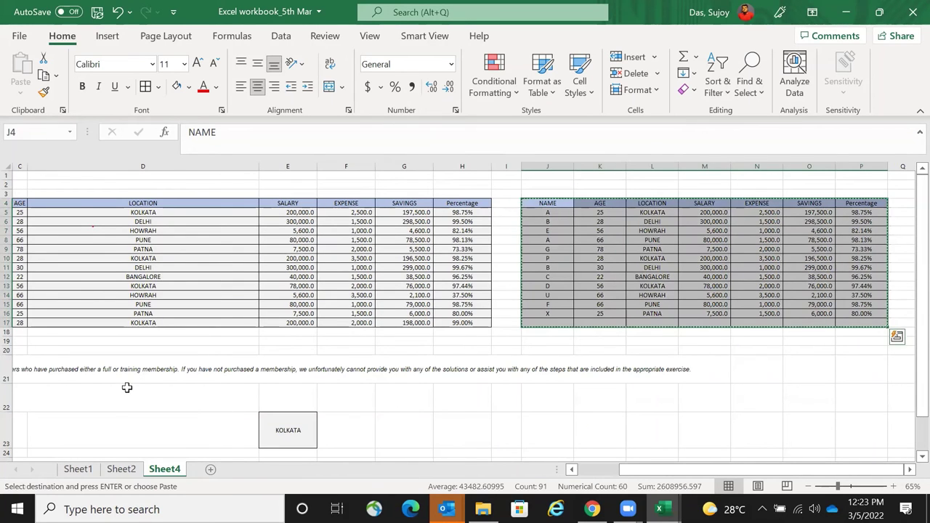
{"action": "scroll", "coordinate": [126, 388], "scroll_direction": "down", "scroll_amount": 6}
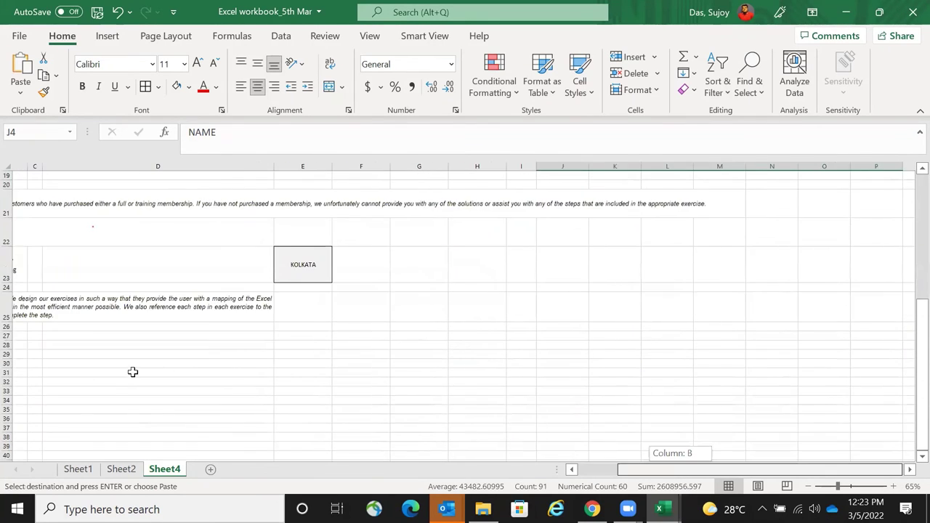
{"action": "left_click", "coordinate": [132, 372]}
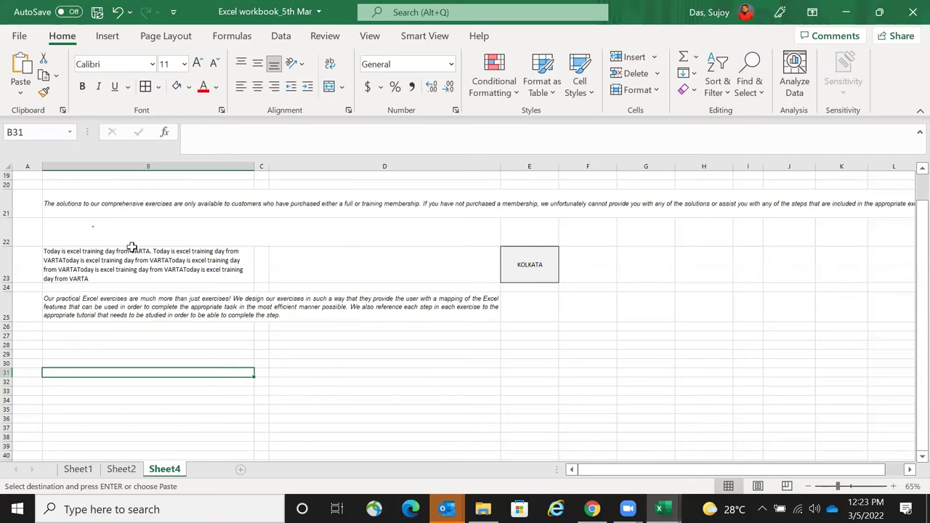
{"action": "key", "text": "shift+F11"}
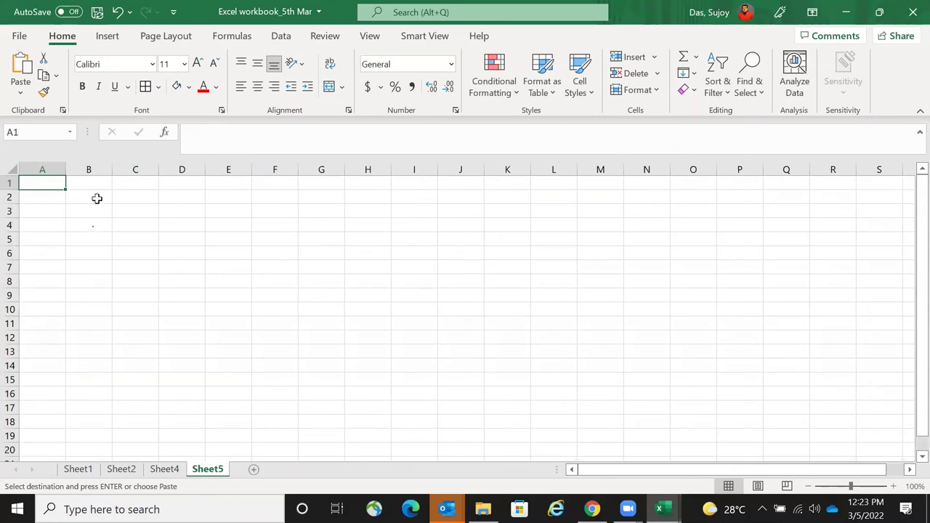
- Paste the copied table as formulas at C3 on Sheet5 with All Borders
{"action": "scroll", "coordinate": [96, 197], "scroll_direction": "down", "scroll_amount": 3}
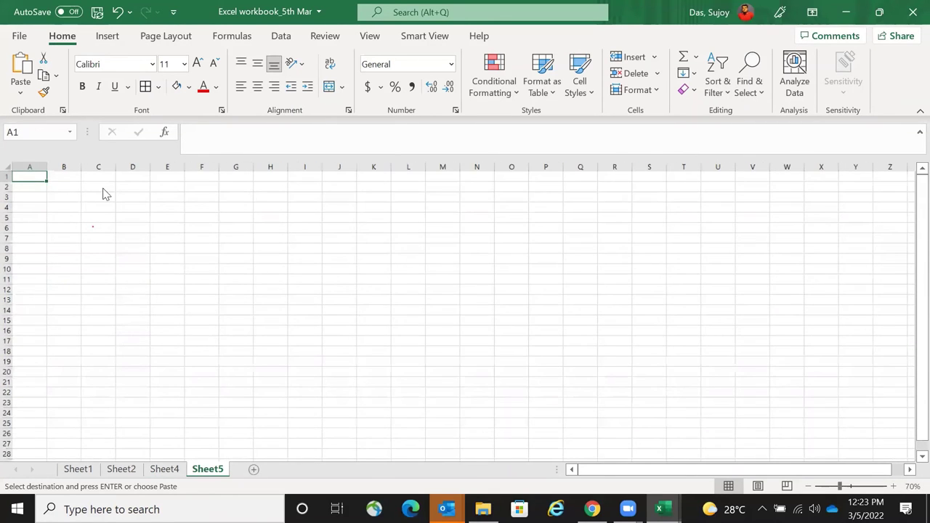
{"action": "left_click", "coordinate": [103, 195]}
{"action": "key", "text": "ctrl+alt+v"}
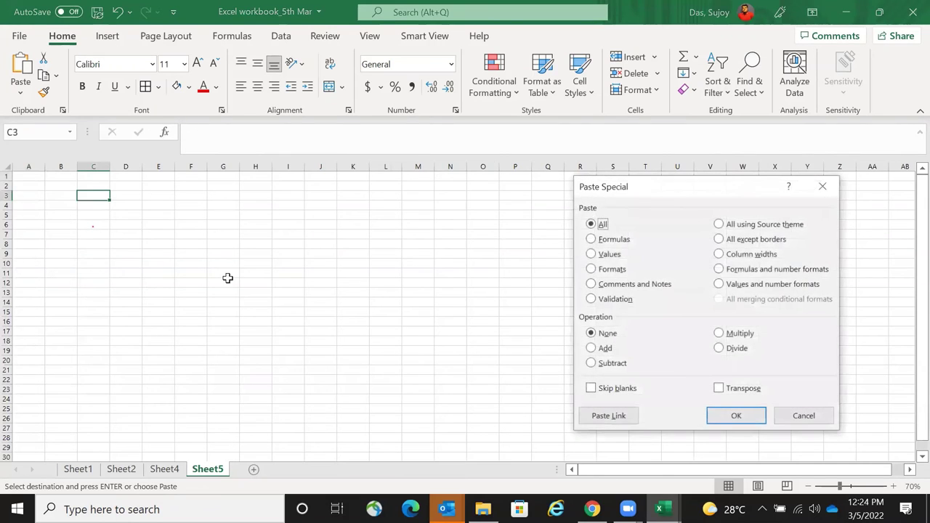
{"action": "key", "text": "f"}
{"action": "key", "text": "Return"}
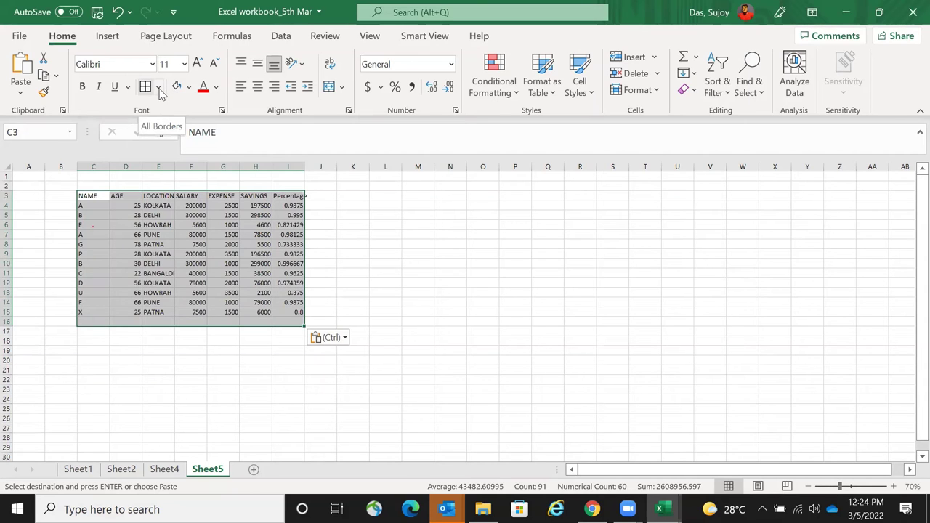
{"action": "left_click", "coordinate": [159, 90]}
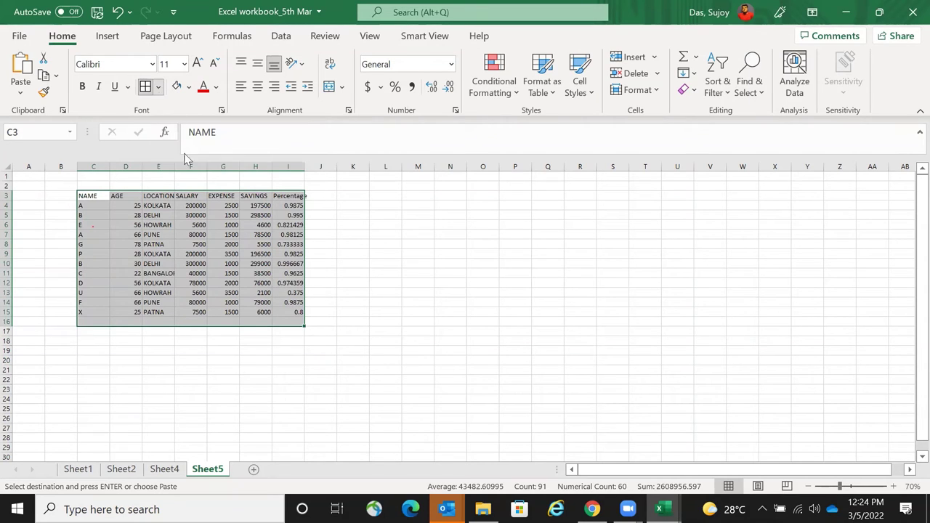
{"action": "left_click", "coordinate": [206, 238]}
{"action": "key", "text": "Escape"}
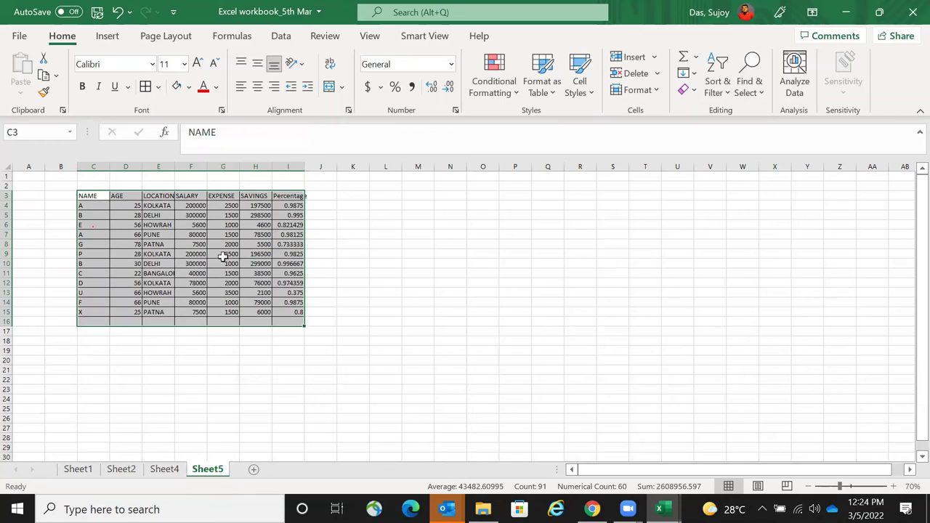
- Autofit and evenly widen columns C through I and centre the table's contents
{"action": "left_click_drag", "start_coordinate": [85, 167], "coordinate": [304, 164]}
{"action": "left_click", "coordinate": [92, 164]}
{"action": "double_click", "coordinate": [304, 164]}
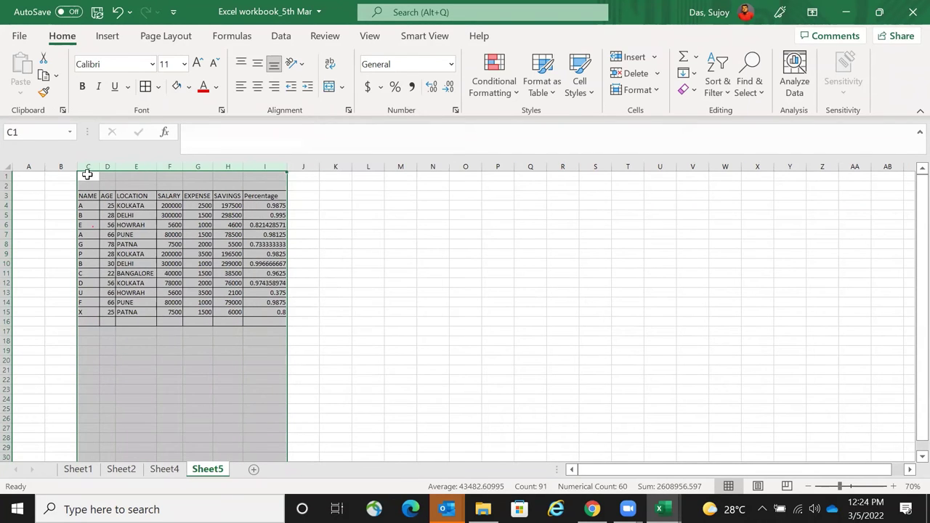
{"action": "mouse_move", "coordinate": [98, 166]}
{"action": "left_mouse_down"}
{"action": "mouse_move", "coordinate": [159, 164]}
{"action": "mouse_move", "coordinate": [115, 173]}
{"action": "left_mouse_up"}
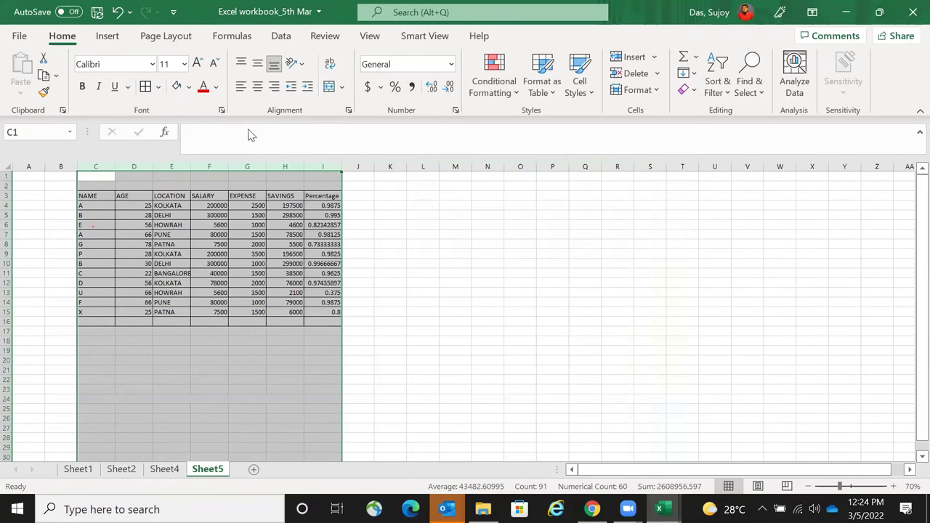
{"action": "left_click", "coordinate": [258, 86]}
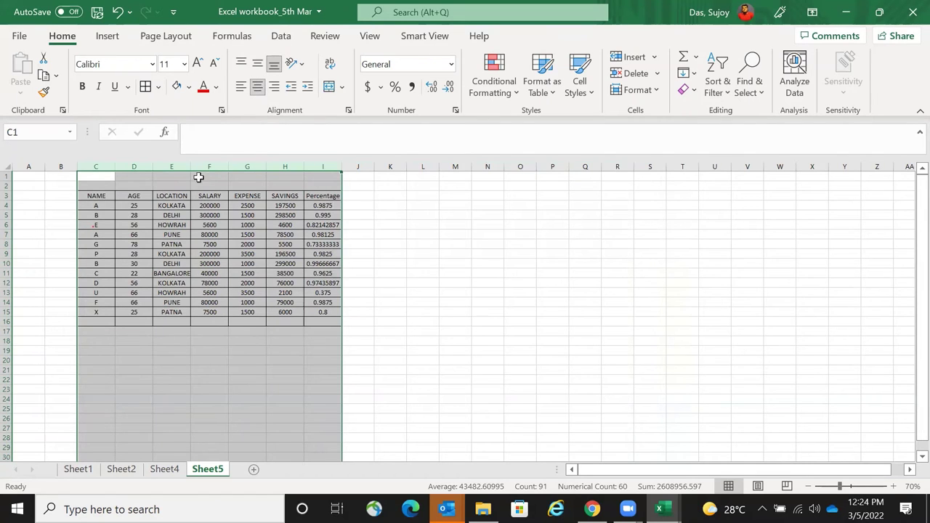
{"action": "left_click_drag", "start_coordinate": [191, 167], "coordinate": [210, 168]}
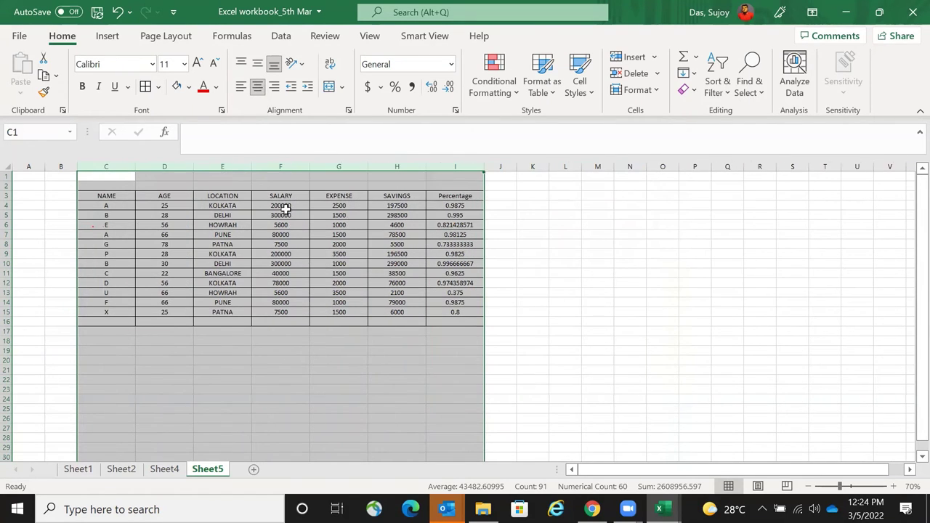
{"action": "left_click_drag", "start_coordinate": [287, 204], "coordinate": [409, 313]}
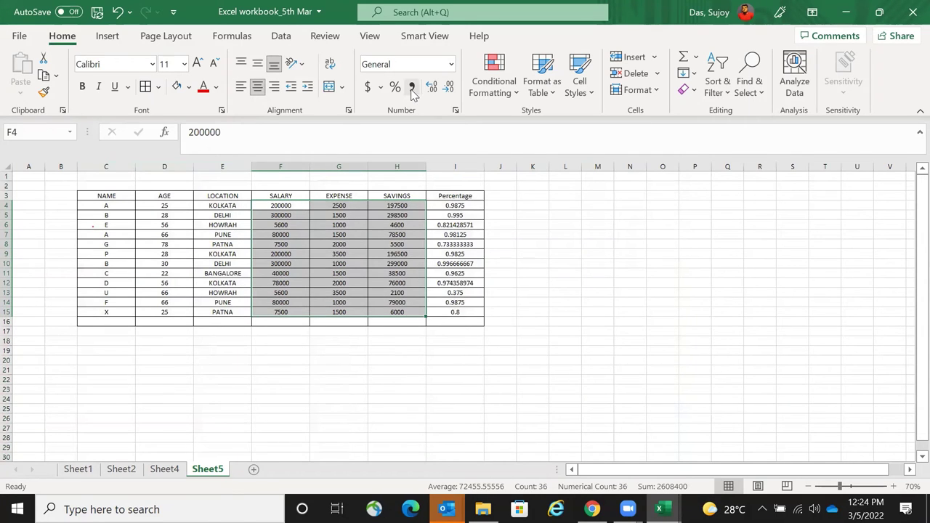
- Apply Comma Style to F4:H15 and format I4:I15 as percentages with two decimals
{"action": "left_click", "coordinate": [412, 86]}
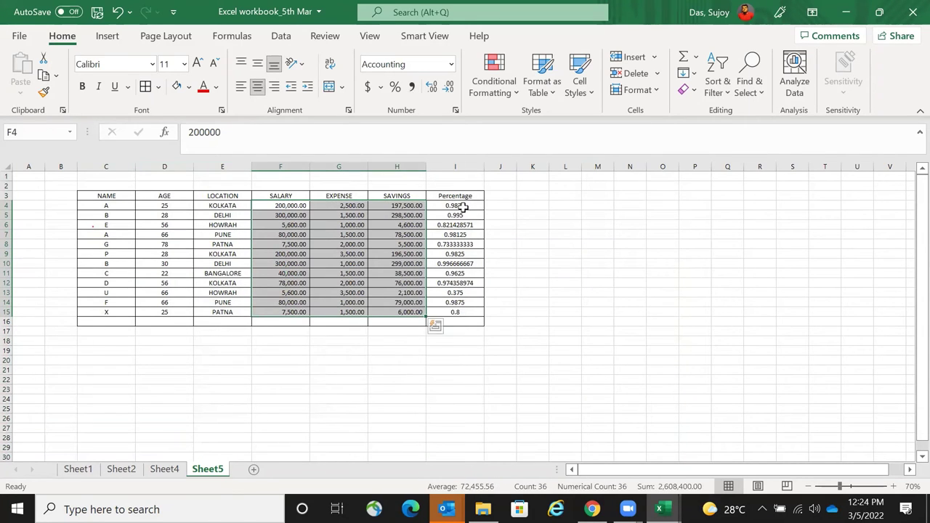
{"action": "left_click_drag", "start_coordinate": [458, 205], "coordinate": [453, 313]}
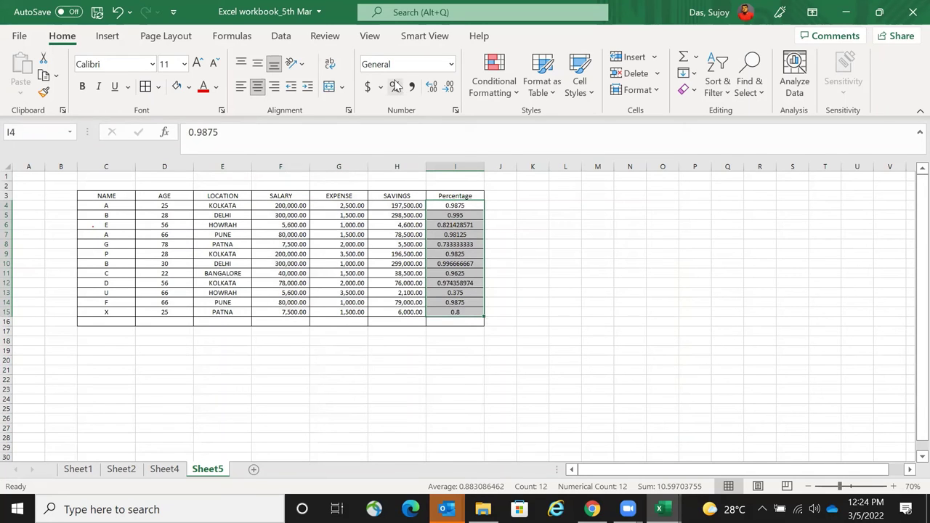
{"action": "left_click", "coordinate": [395, 86]}
{"action": "left_click", "coordinate": [432, 86]}
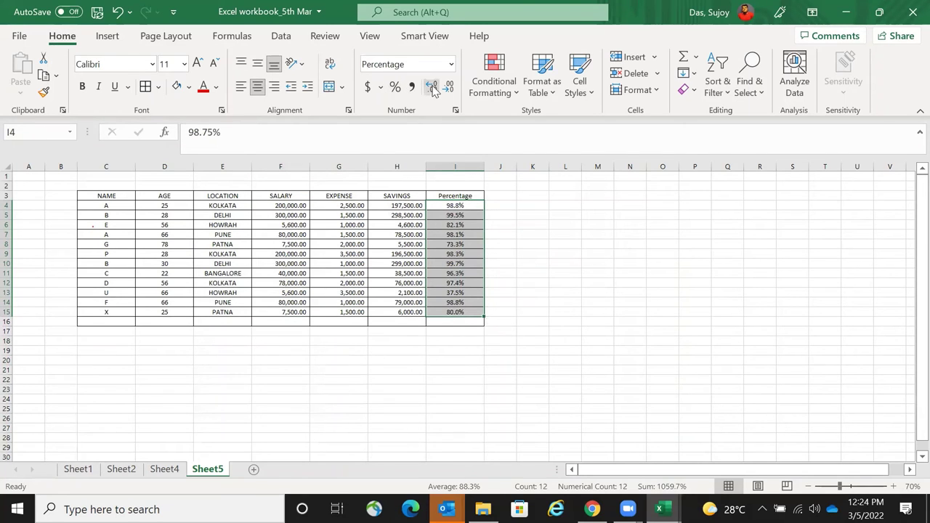
{"action": "left_click", "coordinate": [432, 86]}
{"action": "left_click", "coordinate": [382, 398]}
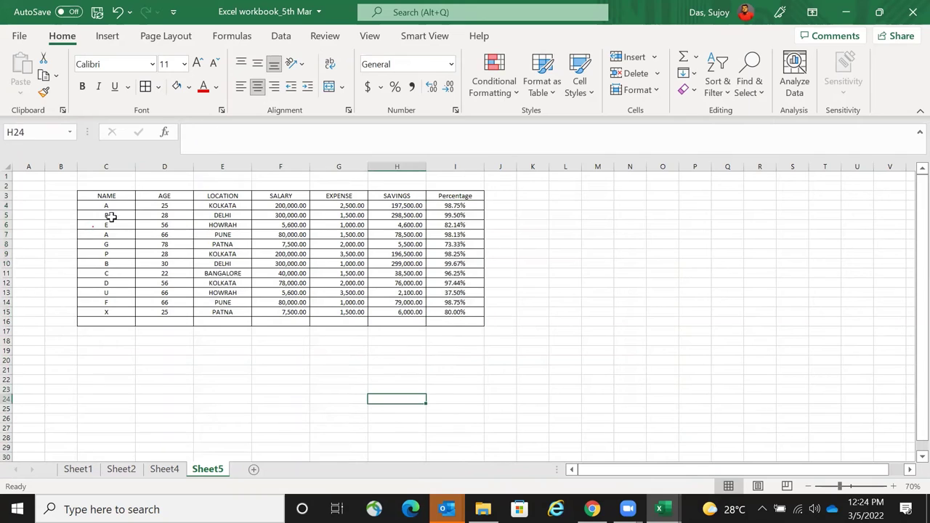
- Make the header row C3:I3 bold with a light blue fill
{"action": "left_click_drag", "start_coordinate": [105, 195], "coordinate": [455, 196]}
{"action": "key", "text": "ctrl+b"}
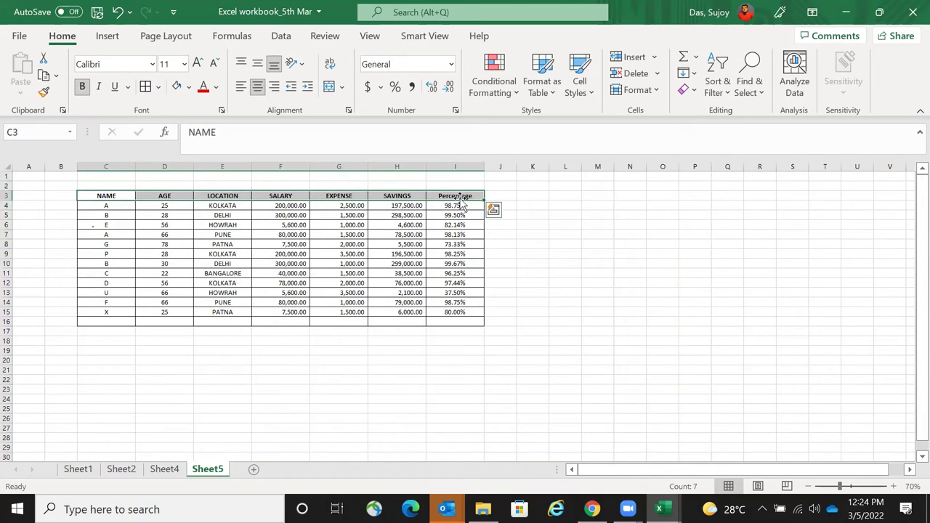
{"action": "left_click", "coordinate": [187, 87]}
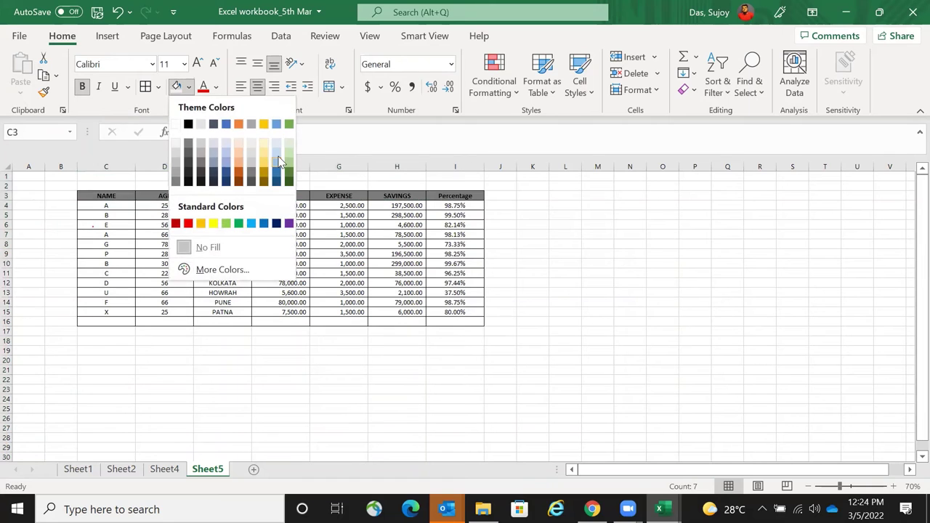
{"action": "left_click", "coordinate": [278, 156]}
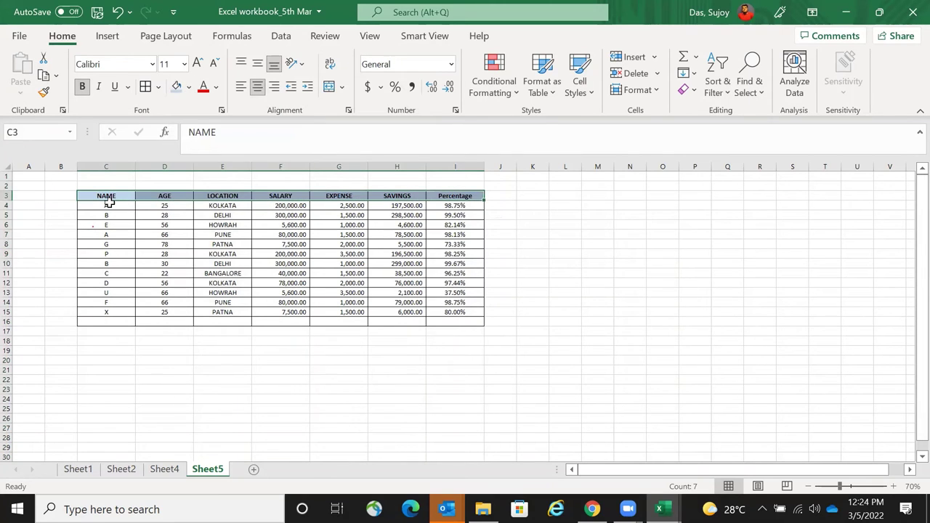
{"action": "left_click_drag", "start_coordinate": [105, 194], "coordinate": [460, 319]}
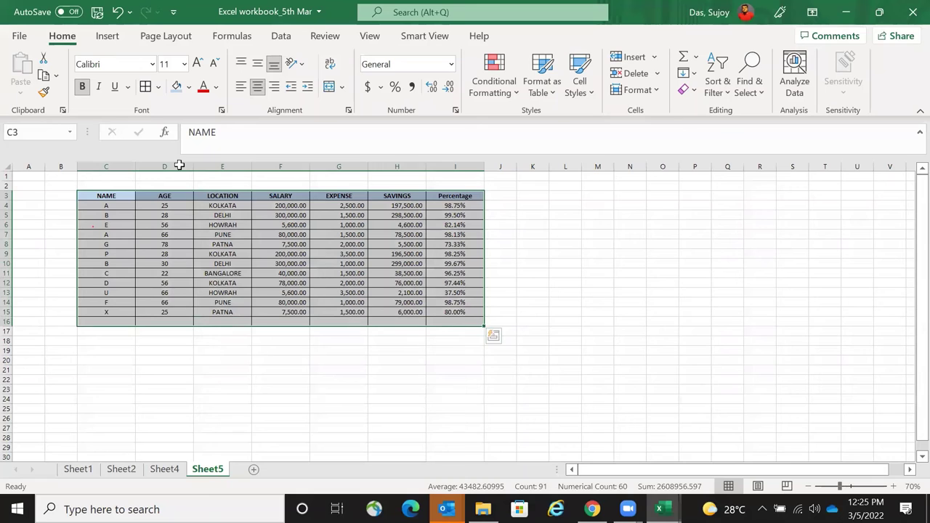
- Apply a Top and Double Bottom Border to the selected table
{"action": "left_click", "coordinate": [159, 86]}
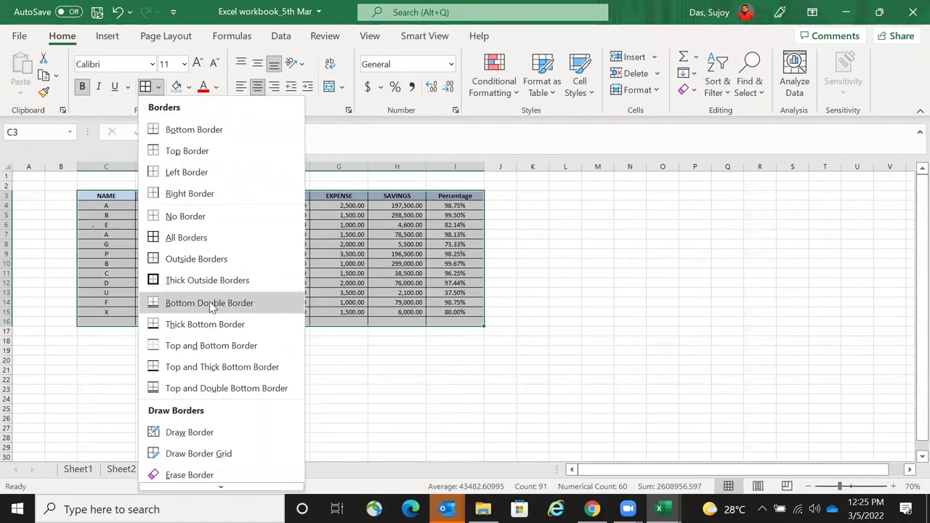
{"action": "left_click", "coordinate": [180, 390]}
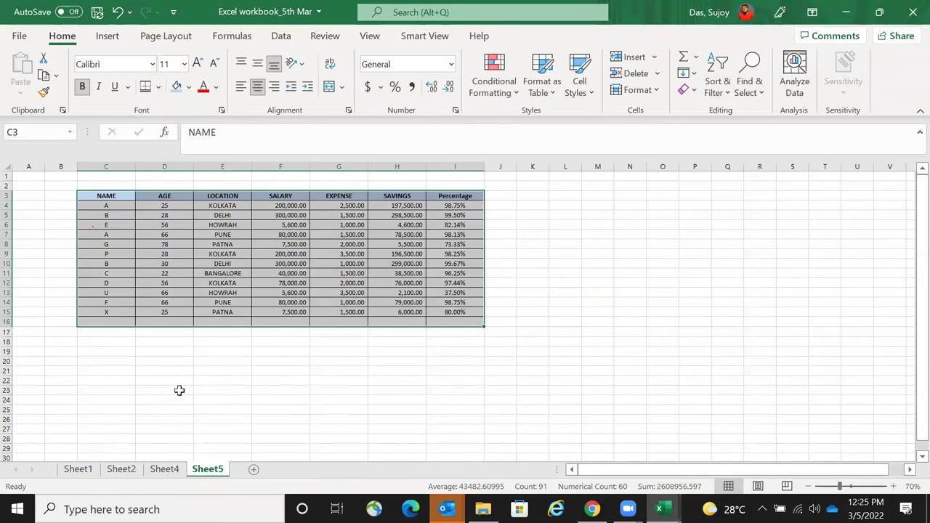
{"action": "left_click", "coordinate": [223, 380]}
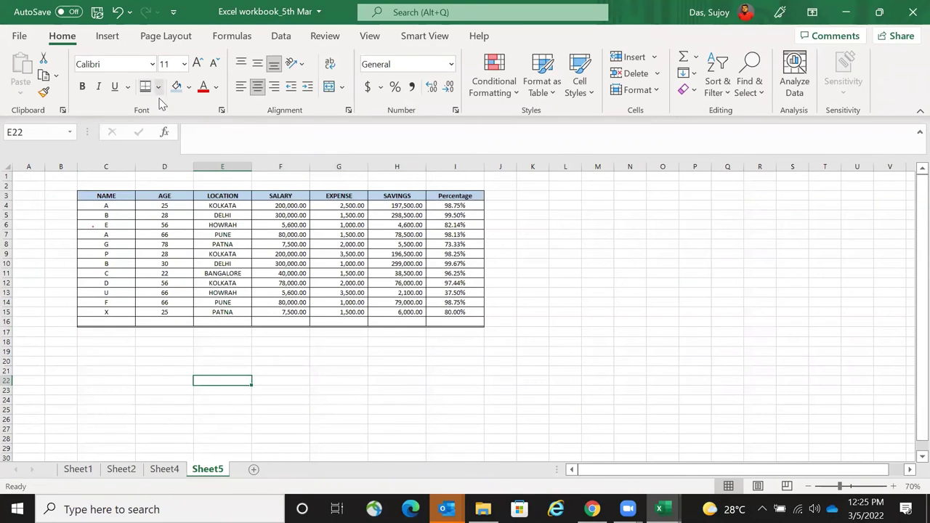
- Apply All Borders to the table C3:I16, including blank row 16
{"action": "left_click_drag", "start_coordinate": [103, 196], "coordinate": [428, 316]}
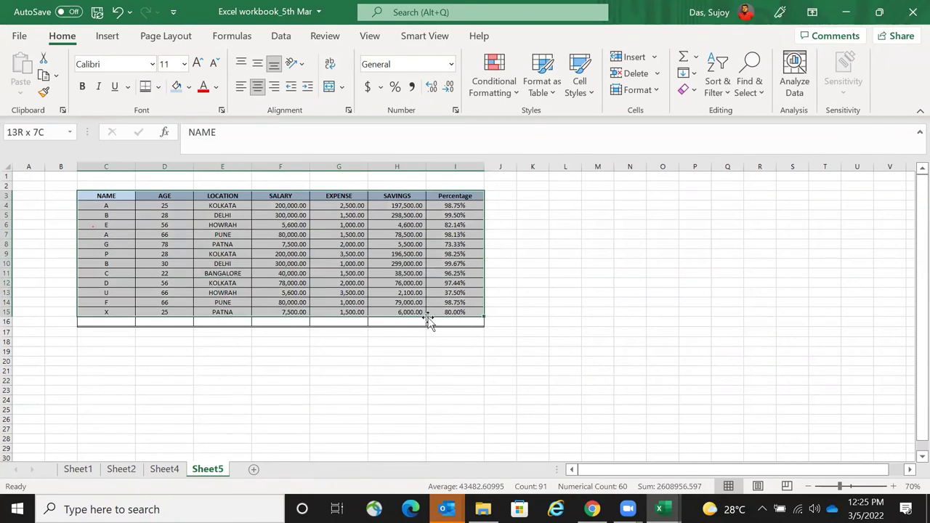
{"action": "left_click", "coordinate": [224, 342]}
{"action": "left_click_drag", "start_coordinate": [91, 322], "coordinate": [446, 318]}
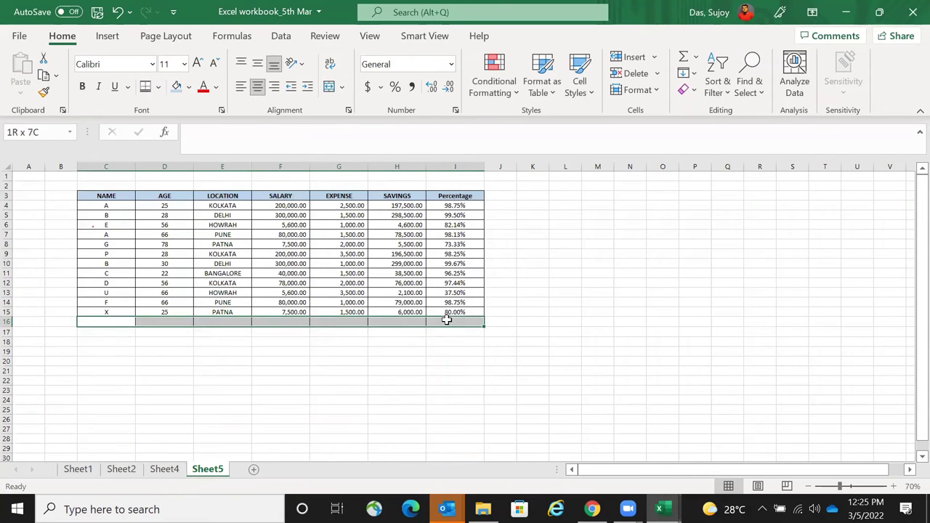
{"action": "left_click_drag", "start_coordinate": [102, 196], "coordinate": [105, 216]}
{"action": "left_click_drag", "start_coordinate": [271, 282], "coordinate": [465, 327]}
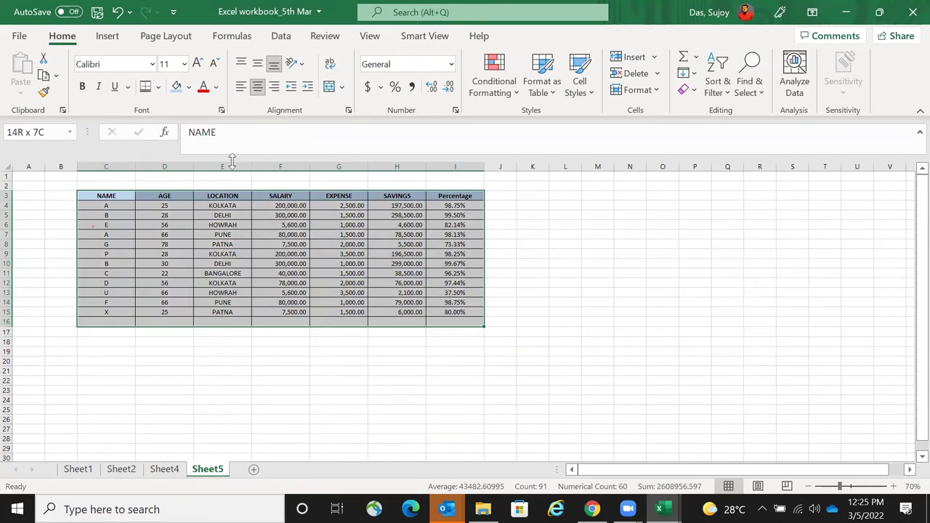
{"action": "left_click", "coordinate": [158, 87]}
{"action": "left_click", "coordinate": [183, 237]}
- Select the blank row C16:I16, then pick cell F16 for the salary total
{"action": "left_click_drag", "start_coordinate": [116, 196], "coordinate": [341, 254]}
{"action": "mouse_move", "coordinate": [117, 320]}
{"action": "left_mouse_down"}
{"action": "mouse_move", "coordinate": [446, 326]}
{"action": "mouse_move", "coordinate": [117, 318]}
{"action": "left_mouse_up"}
{"action": "left_click", "coordinate": [446, 324]}
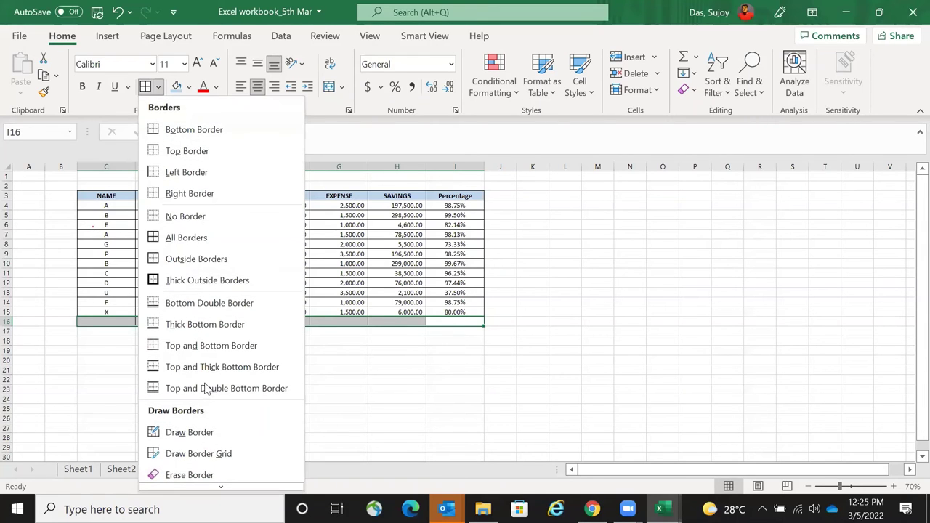
{"action": "left_click", "coordinate": [344, 324]}
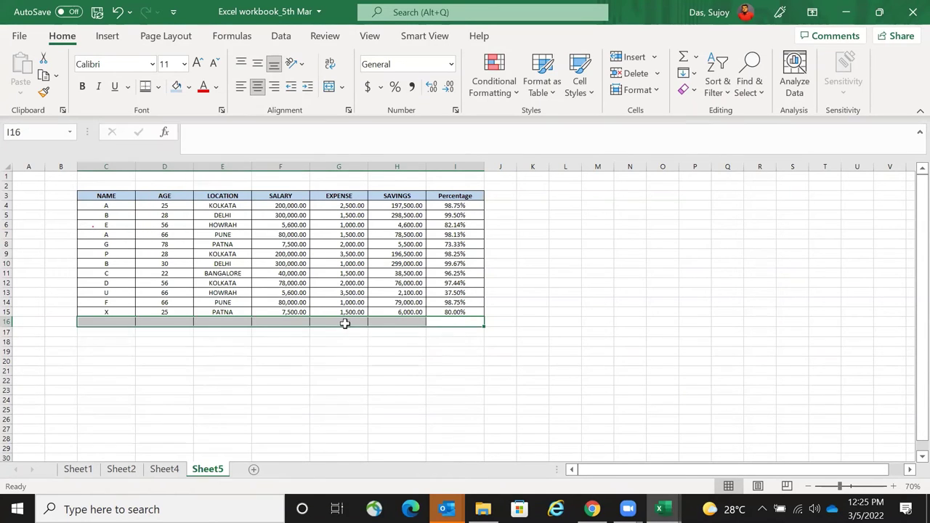
{"action": "left_click", "coordinate": [344, 324]}
- Total the SALARY column in F16 with =SUM(F4:F15)
{"action": "key", "text": "Left"}
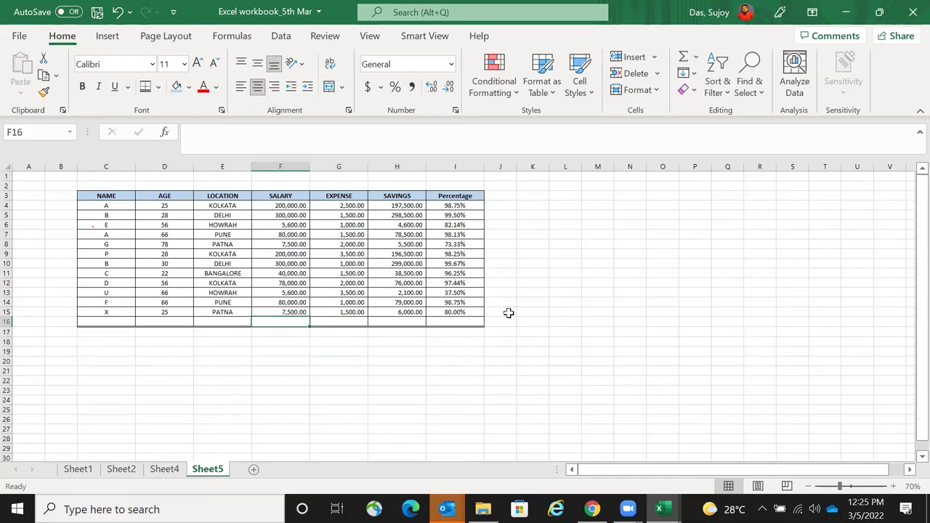
{"action": "type", "text": "=s"}
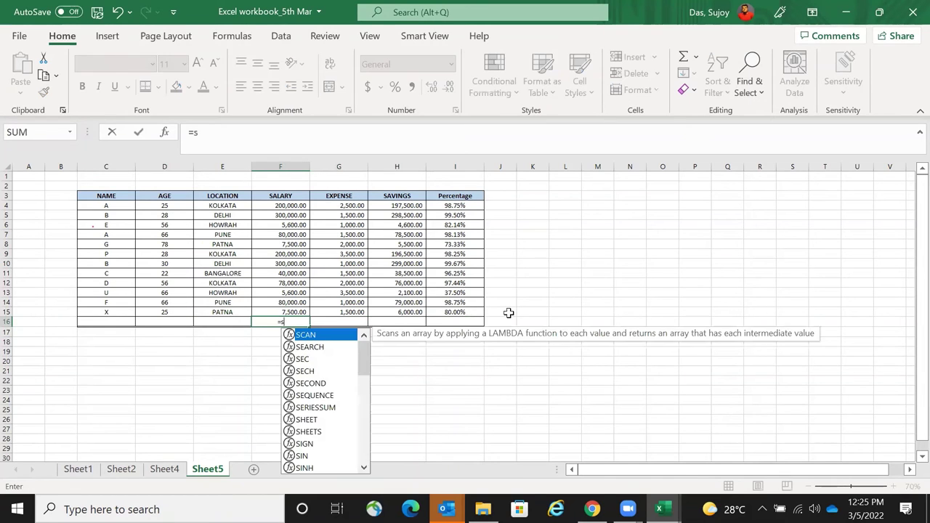
{"action": "type", "text": "um("}
{"action": "key", "text": "Up"}
{"action": "key", "text": "ctrl+shift+Up"}
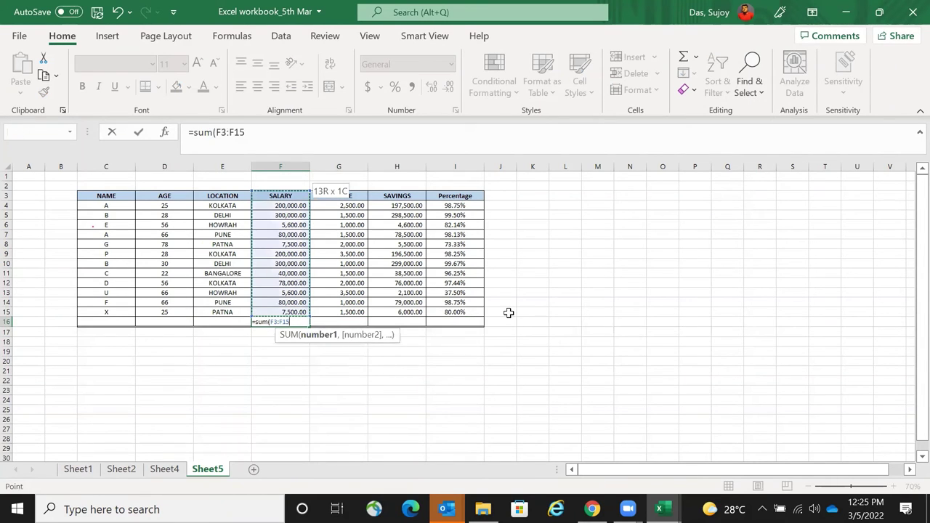
{"action": "key", "text": "shift+Down"}
{"action": "key", "text": "Return"}
{"action": "key", "text": "Up"}
- Copy the SUM formula into G16 and H16 for the EXPENSE and SAVINGS totals
{"action": "key", "text": "ctrl+c"}
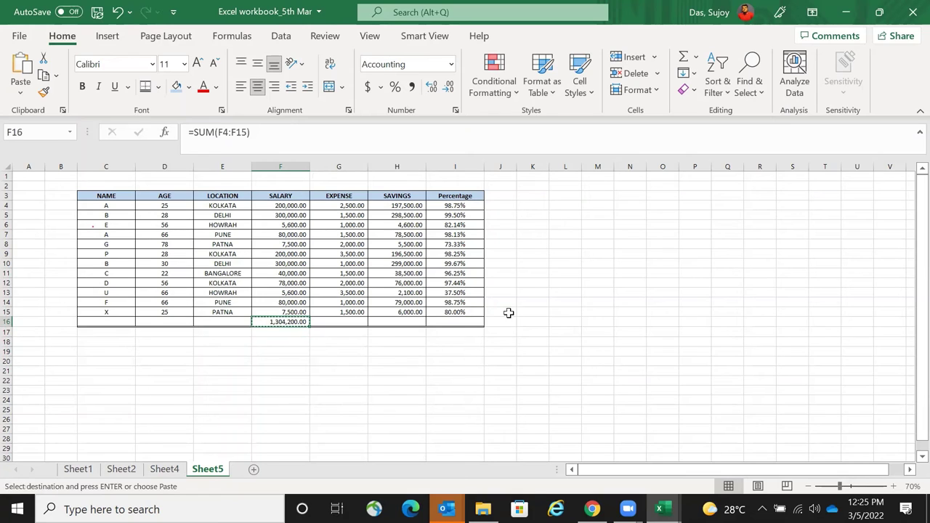
{"action": "key", "text": "shift+Right"}
{"action": "key", "text": "Right"}
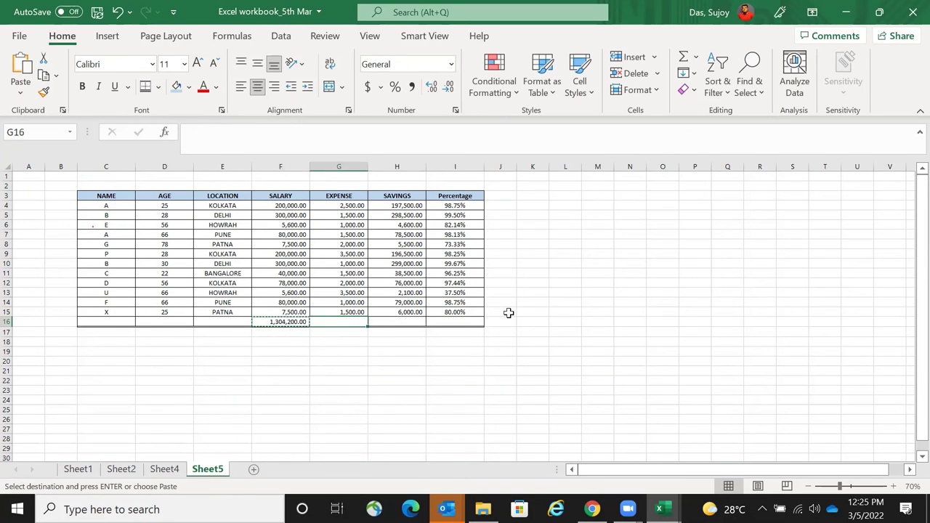
{"action": "key", "text": "ctrl+v"}
{"action": "key", "text": "Right"}
{"action": "key", "text": "ctrl+v"}
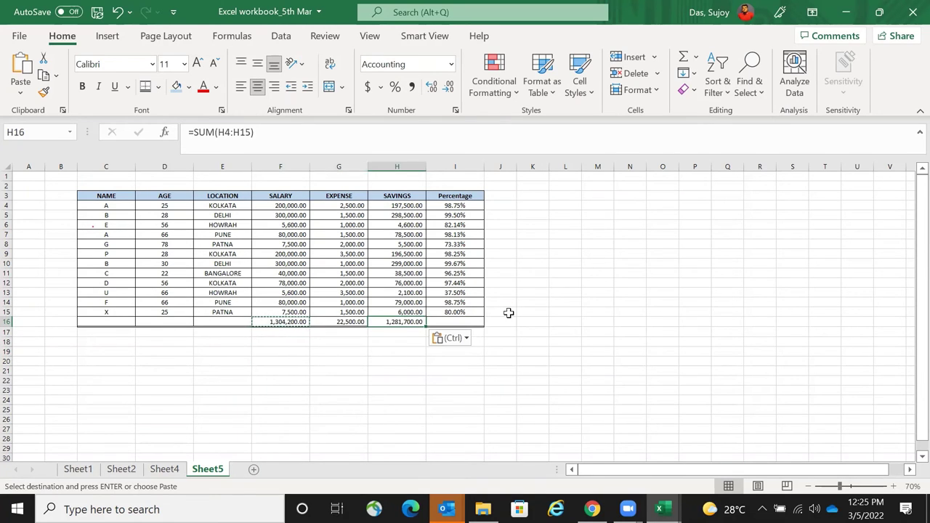
{"action": "key", "text": "Right"}
{"action": "key", "text": "Escape"}
- Review the existing Percentage column values, ending on cell I4
{"action": "key", "text": "Up"}
{"action": "key", "text": "Down"}
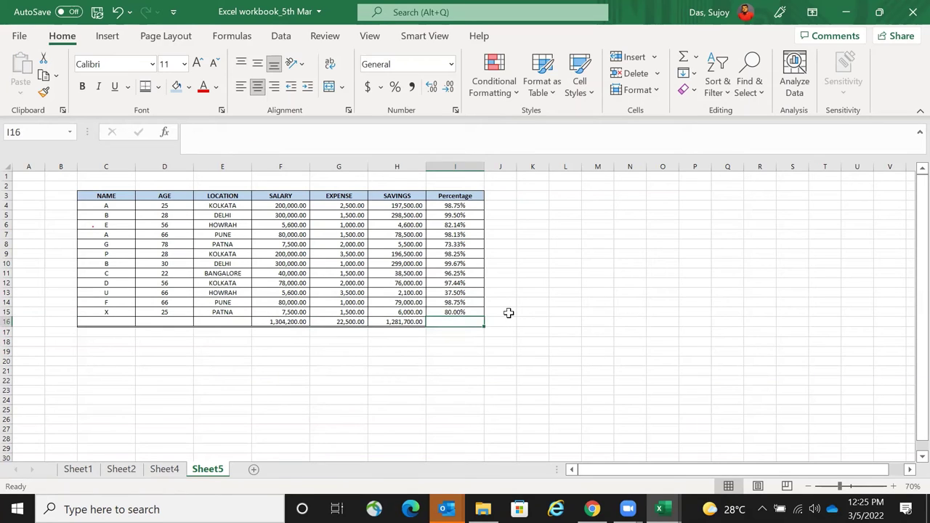
{"action": "key", "text": "Up"}
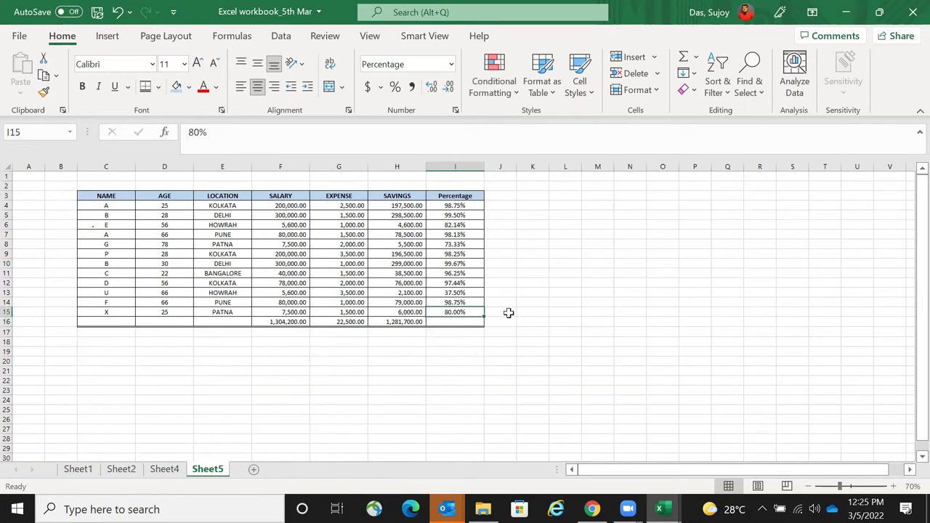
{"action": "key", "text": "Up"}
{"action": "key", "text": "Up"}
{"action": "key", "text": "Up"}
{"action": "key", "text": "Up"}
{"action": "key", "text": "Up"}
{"action": "key", "text": "Up"}
{"action": "key", "text": "Up"}
{"action": "key", "text": "Up"}
{"action": "key", "text": "Up"}
{"action": "key", "text": "Up"}
{"action": "key", "text": "Up"}
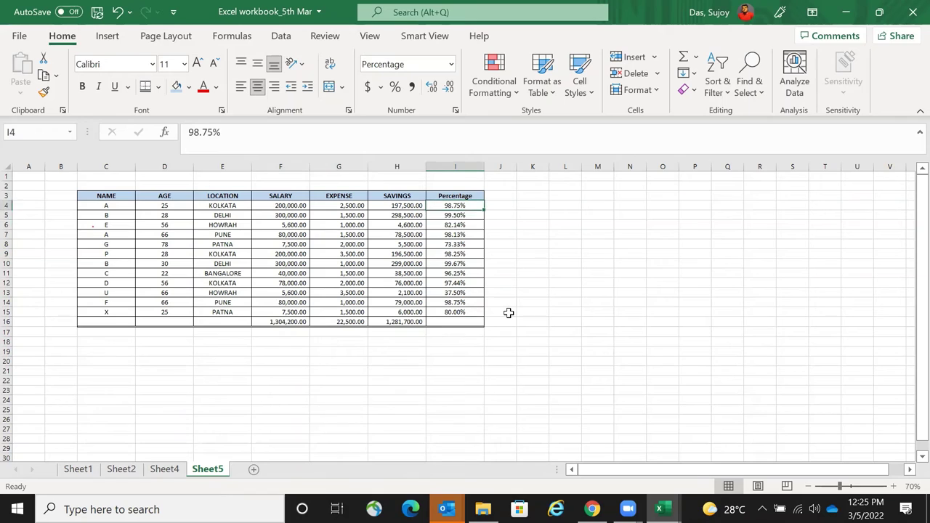
{"action": "key", "text": "Down"}
{"action": "key", "text": "Down"}
{"action": "key", "text": "Down"}
{"action": "key", "text": "Down"}
{"action": "key", "text": "Down"}
{"action": "key", "text": "Left"}
{"action": "key", "text": "Right"}
{"action": "key", "text": "Down"}
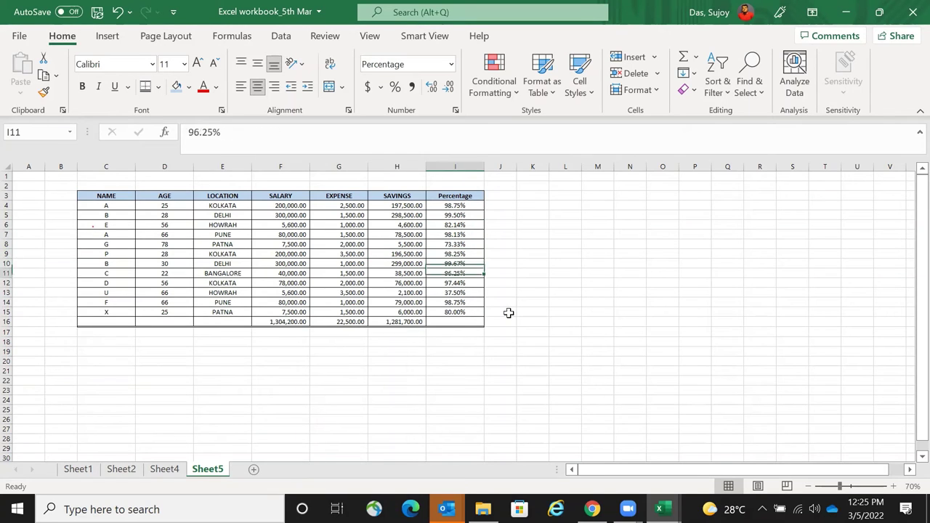
{"action": "key", "text": "Down"}
{"action": "key", "text": "Down"}
{"action": "key", "text": "Down"}
{"action": "key", "text": "Down"}
{"action": "key", "text": "Down"}
{"action": "key", "text": "Down"}
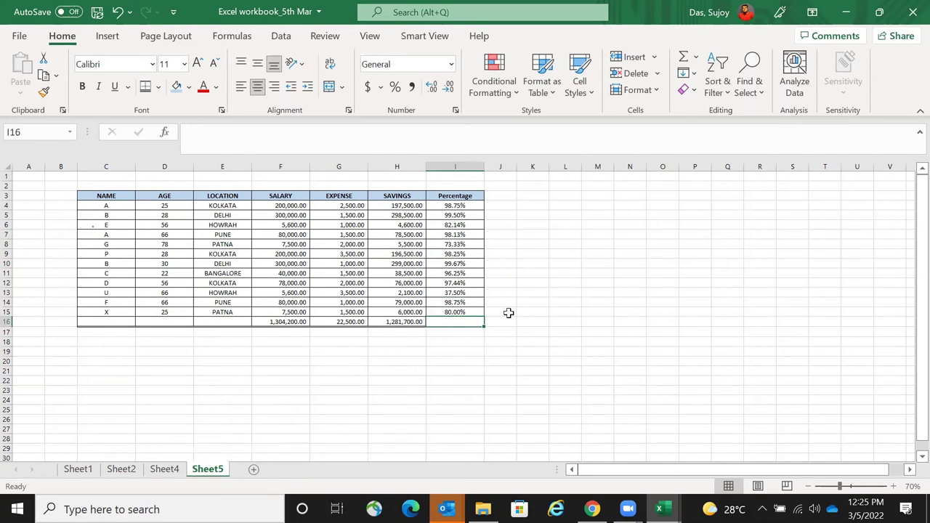
{"action": "key", "text": "Up"}
{"action": "key", "text": "ctrl+Up"}
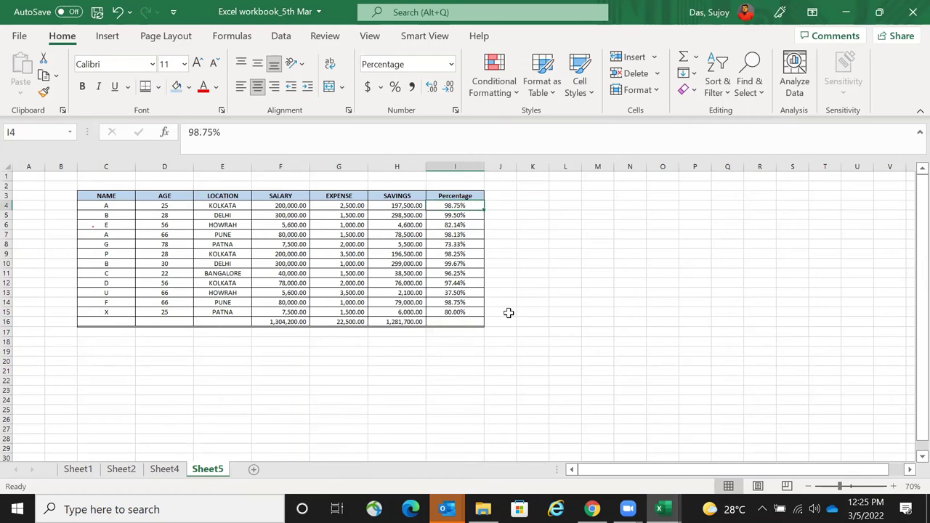
- Enter =H4/F4 in I4 and fill it down through I15
{"action": "type", "text": "="}
{"action": "key", "text": "Left"}
{"action": "key", "text": "Left"}
{"action": "key", "text": "Left"}
{"action": "key", "text": "Right"}
{"action": "key", "text": "Right"}
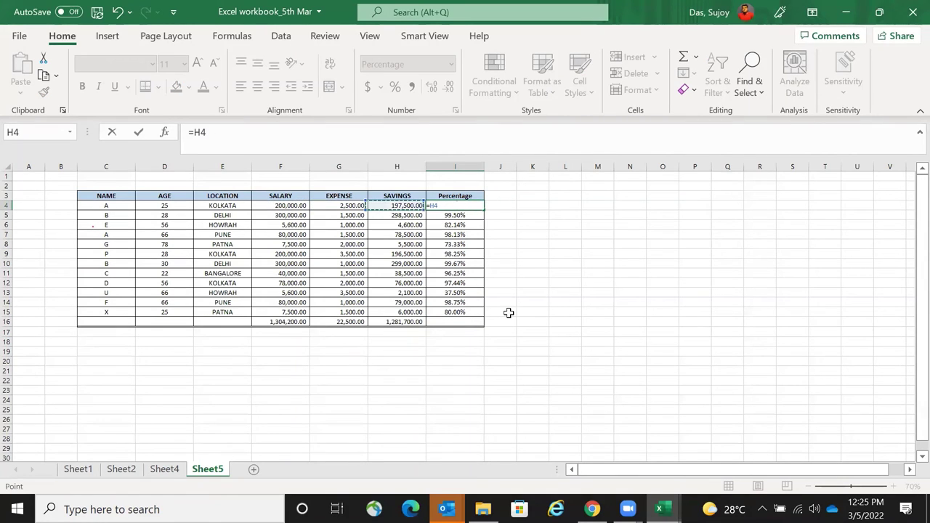
{"action": "type", "text": "/"}
{"action": "key", "text": "Left"}
{"action": "key", "text": "Left"}
{"action": "key", "text": "Left"}
{"action": "key", "text": "Return"}
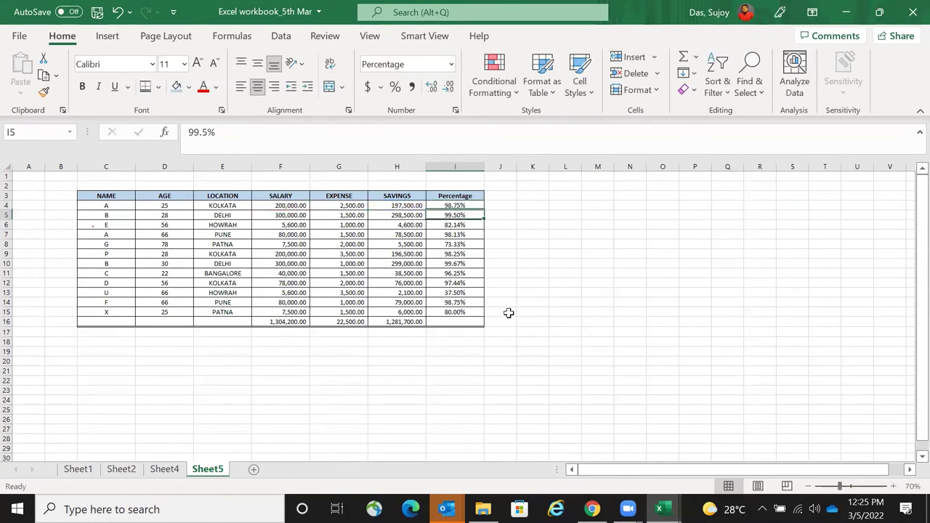
{"action": "key", "text": "Up"}
{"action": "key", "text": "ctrl+c"}
{"action": "key", "text": "ctrl+shift+Down"}
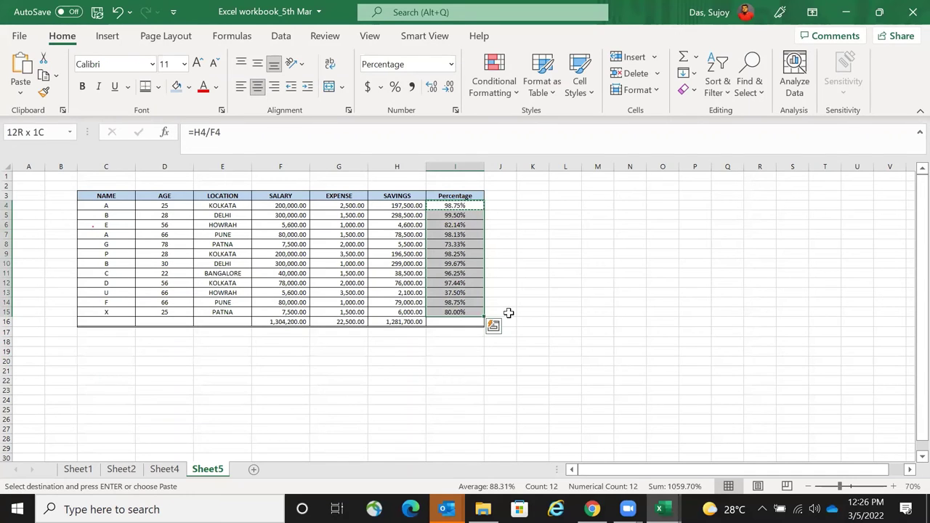
{"action": "key", "text": "ctrl+v"}
{"action": "key", "text": "Down"}
{"action": "key", "text": "Down"}
{"action": "key", "text": "Down"}
{"action": "key", "text": "Down"}
{"action": "key", "text": "Down"}
{"action": "key", "text": "Down"}
{"action": "key", "text": "Down"}
{"action": "key", "text": "Down"}
{"action": "key", "text": "Down"}
{"action": "key", "text": "Down"}
{"action": "key", "text": "Down"}
{"action": "key", "text": "Down"}
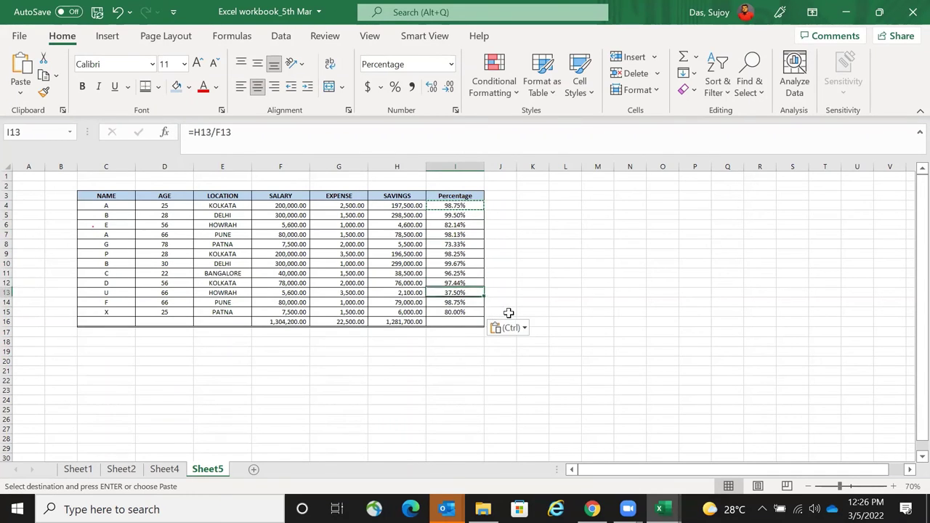
- Enter =H16/F16 in I16 and show it as the percentage 98.27%
{"action": "type", "text": "="}
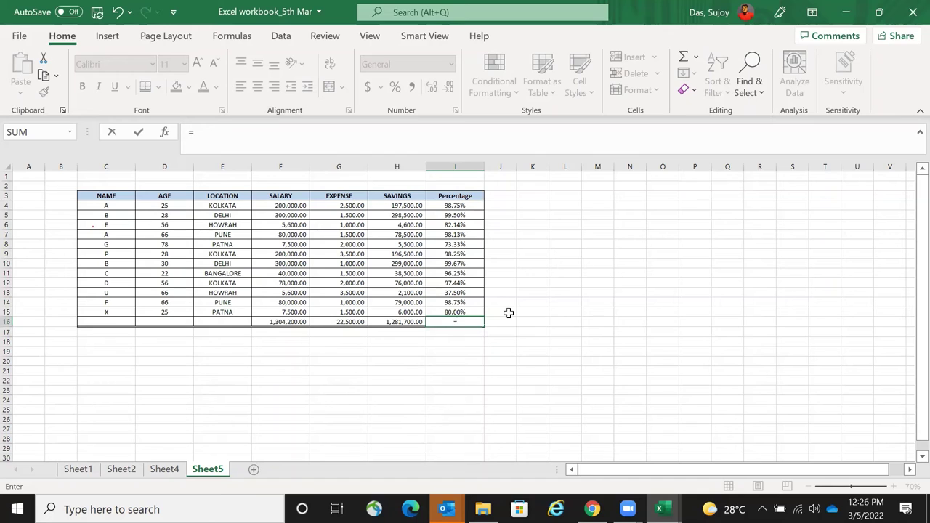
{"action": "key", "text": "Left"}
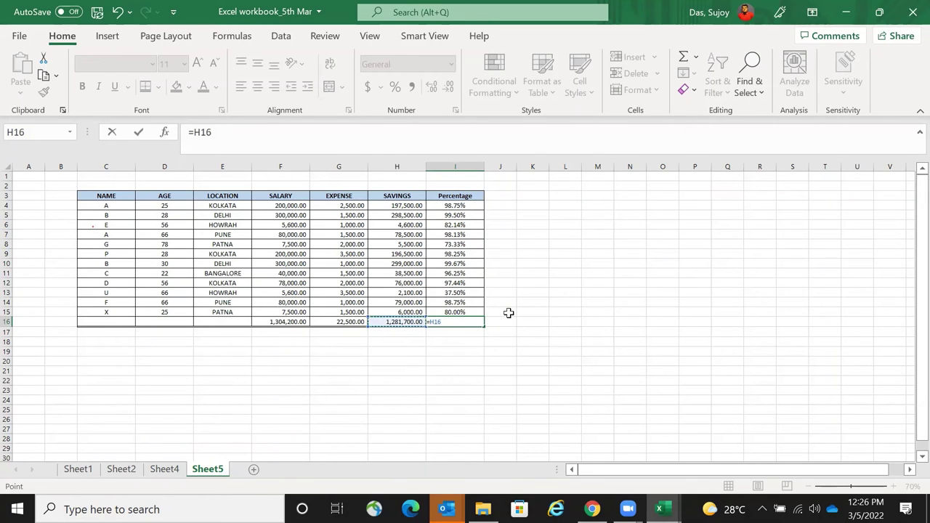
{"action": "type", "text": "/"}
{"action": "key", "text": "Left"}
{"action": "key", "text": "Left"}
{"action": "key", "text": "Left"}
{"action": "key", "text": "ctrl+Return"}
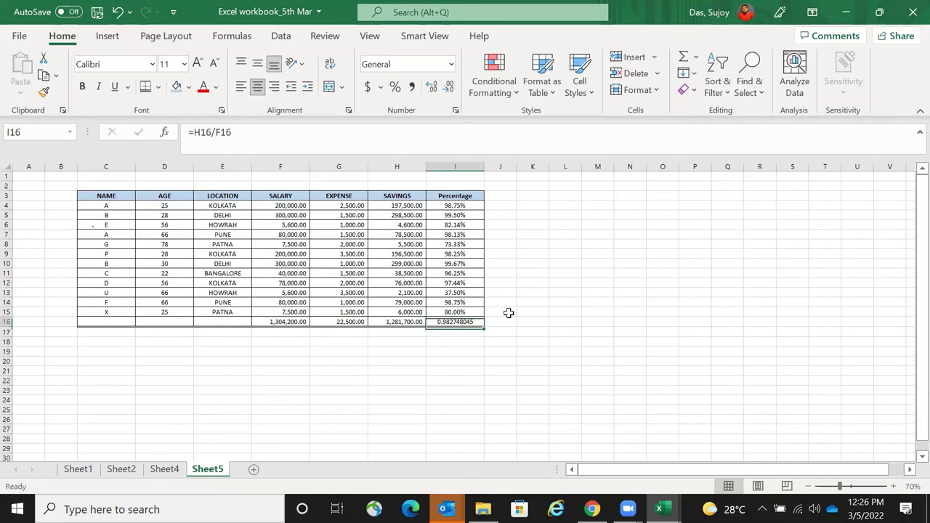
{"action": "left_click", "coordinate": [395, 87]}
{"action": "left_click", "coordinate": [430, 87]}
{"action": "left_click", "coordinate": [430, 87]}
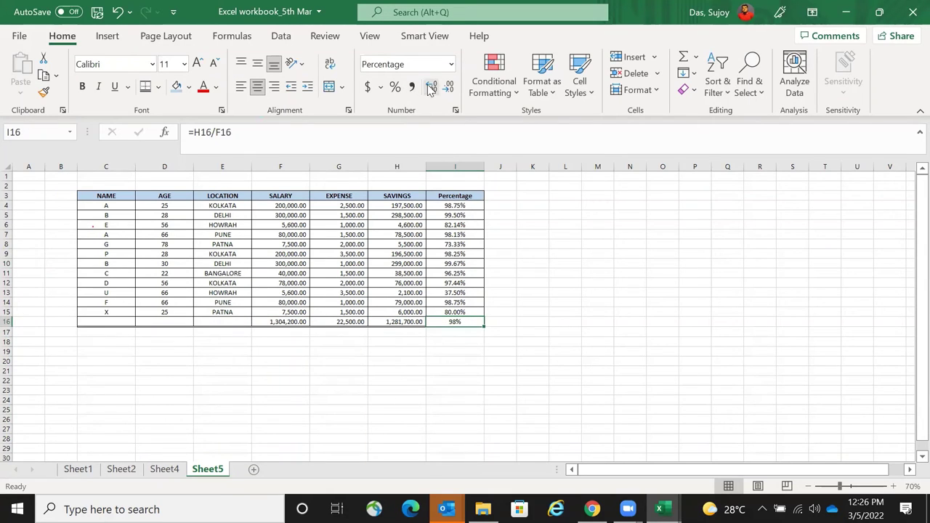
{"action": "left_click", "coordinate": [125, 321]}
- Label E16 as 'Total' and make the row 16 cells D16:I16 bold
{"action": "key", "text": "Right"}
{"action": "key", "text": "Right"}
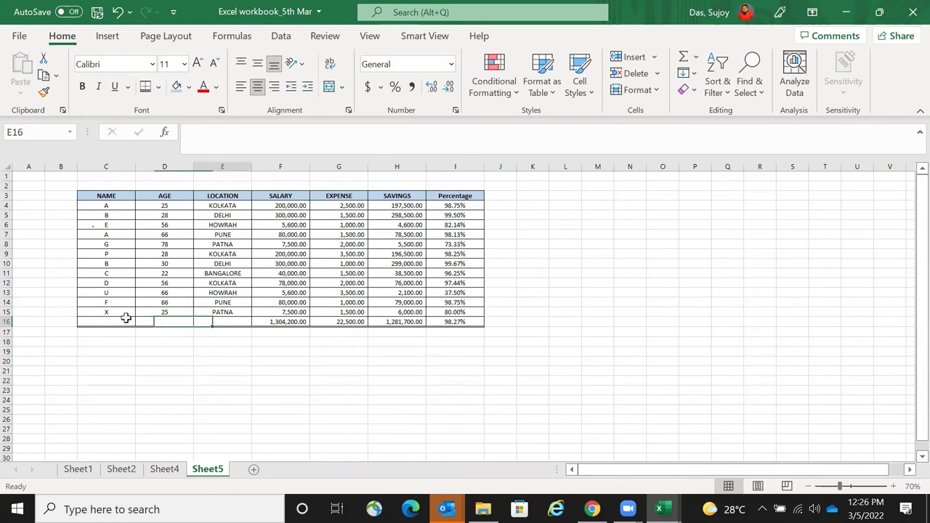
{"action": "type", "text": "Total"}
{"action": "key", "text": "Return"}
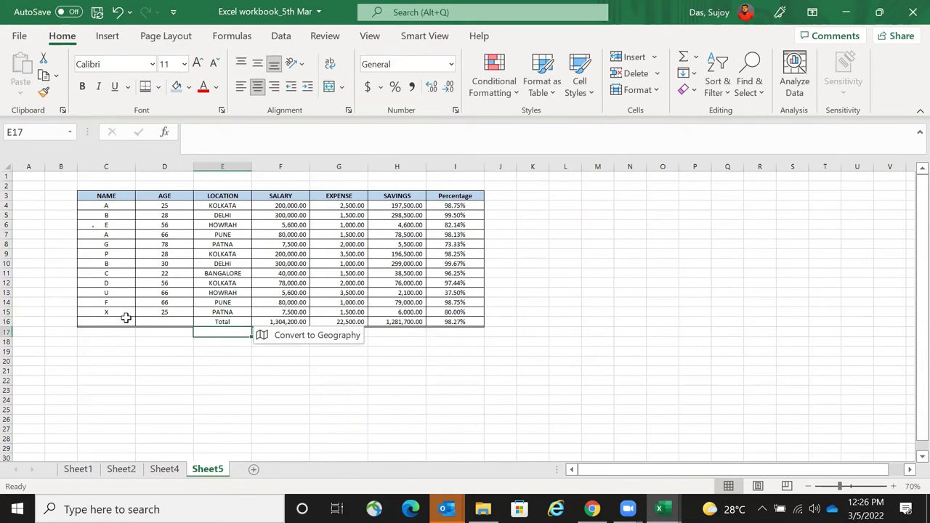
{"action": "key", "text": "Up"}
{"action": "key", "text": "shift+space"}
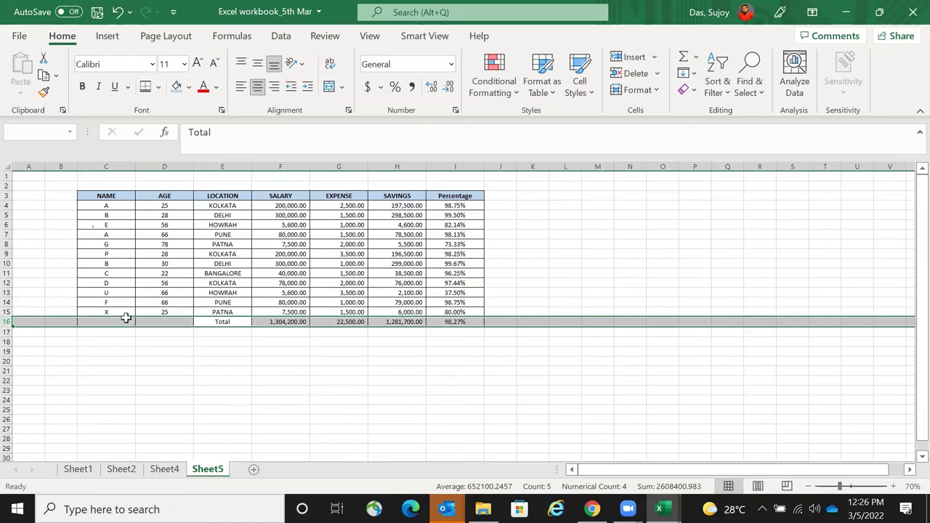
{"action": "key", "text": "Left"}
{"action": "key", "text": "shift+Right"}
{"action": "key", "text": "shift+Right"}
{"action": "key", "text": "shift+Right"}
{"action": "key", "text": "shift+Right"}
{"action": "key", "text": "shift+Right"}
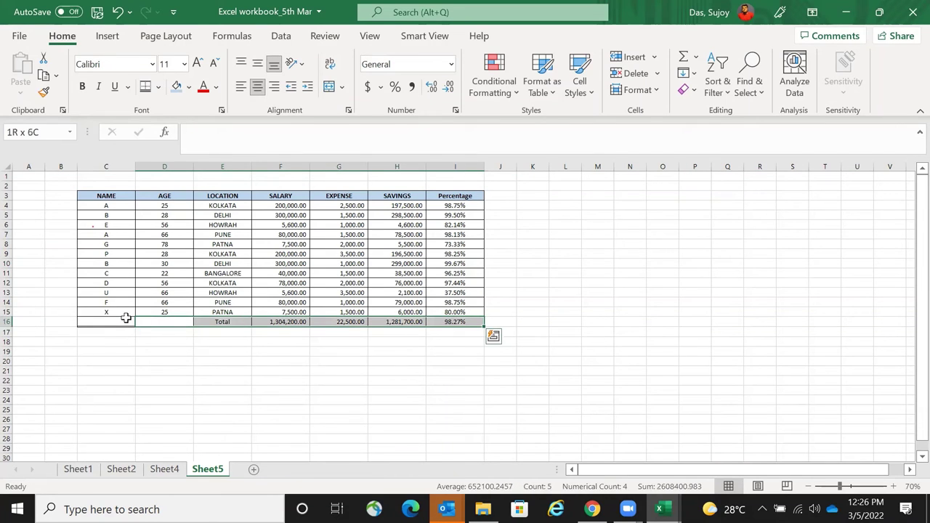
{"action": "key", "text": "ctrl+b"}
{"action": "left_click", "coordinate": [182, 381]}
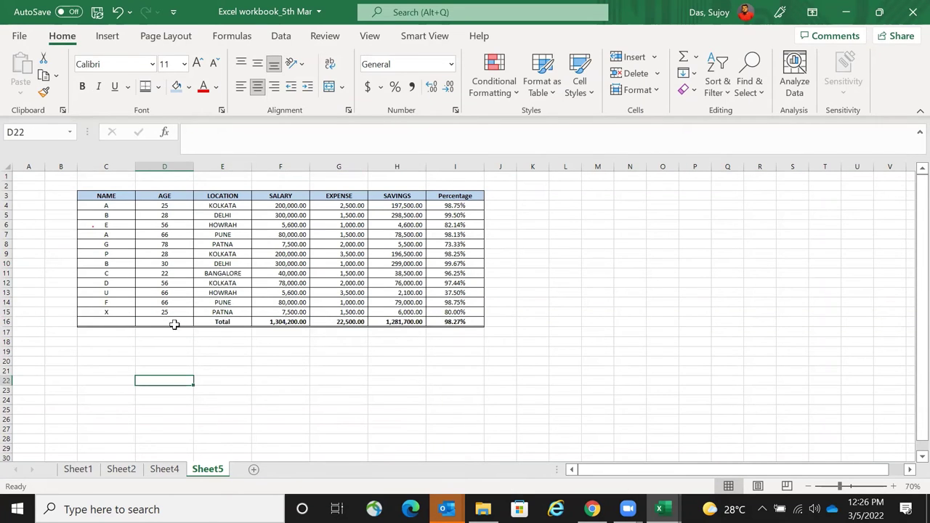
- Give the Total row E16:I16 a light yellow fill
{"action": "left_click_drag", "start_coordinate": [225, 322], "coordinate": [448, 319]}
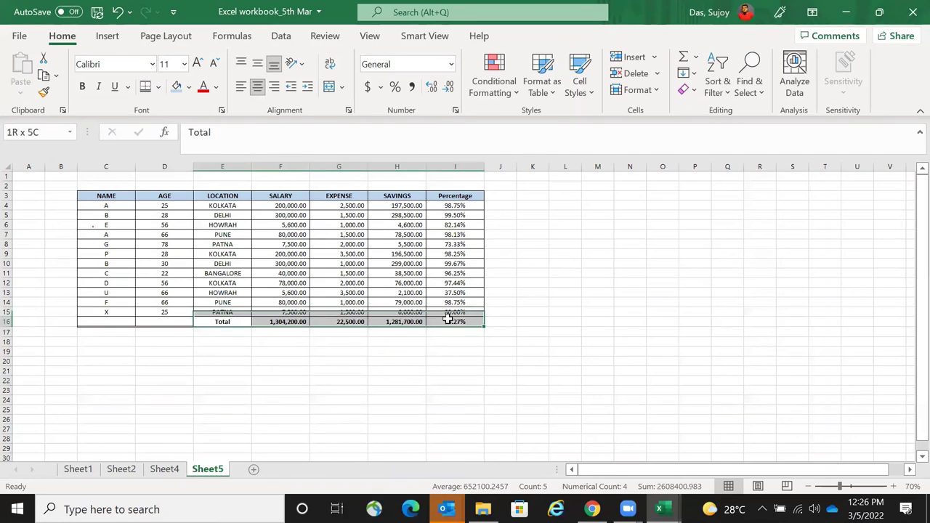
{"action": "left_click", "coordinate": [188, 87]}
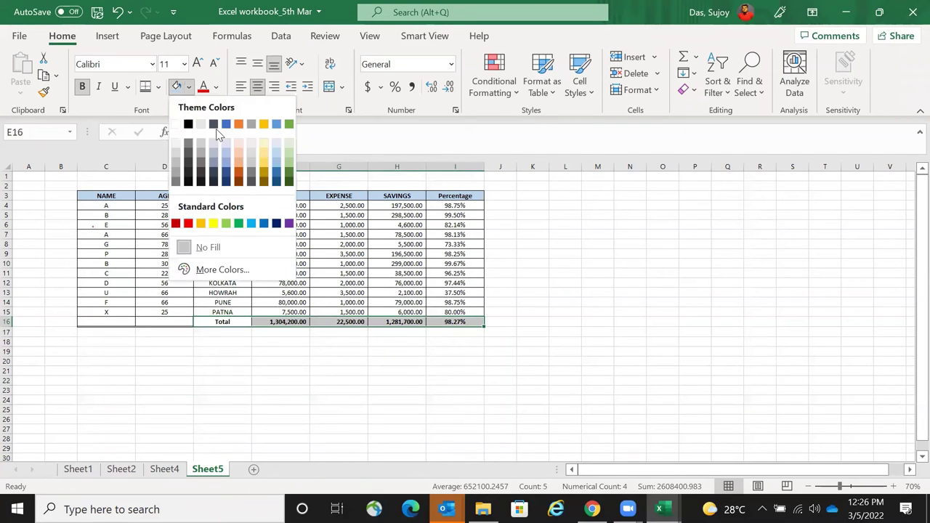
{"action": "left_click", "coordinate": [263, 146]}
{"action": "left_click", "coordinate": [615, 387]}
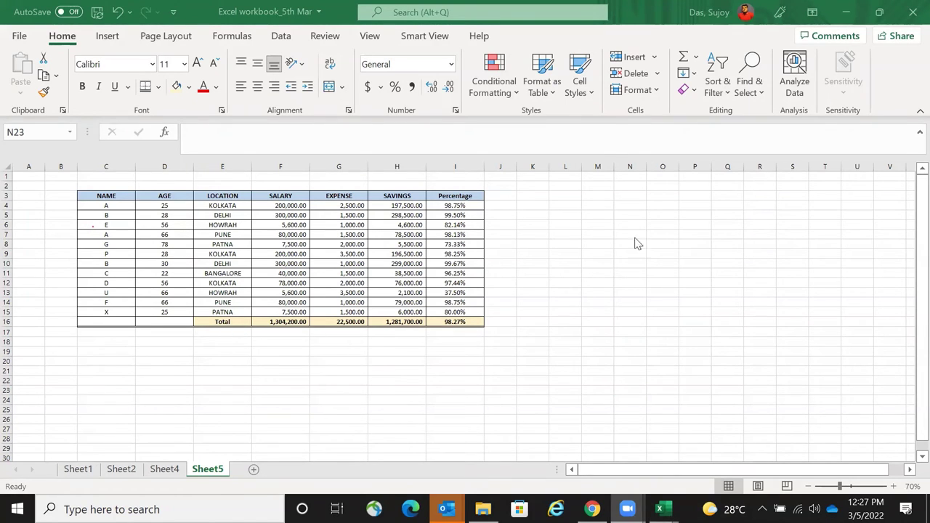
{"action": "left_click_drag", "start_coordinate": [594, 196], "coordinate": [597, 299]}
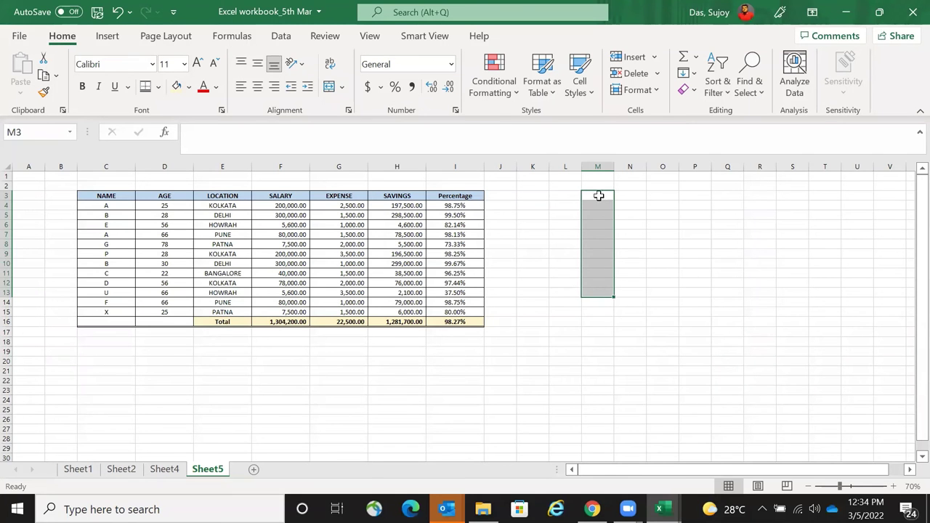
- Enter 'Multiplication' in K3 and widen column K slightly
{"action": "left_click", "coordinate": [597, 194]}
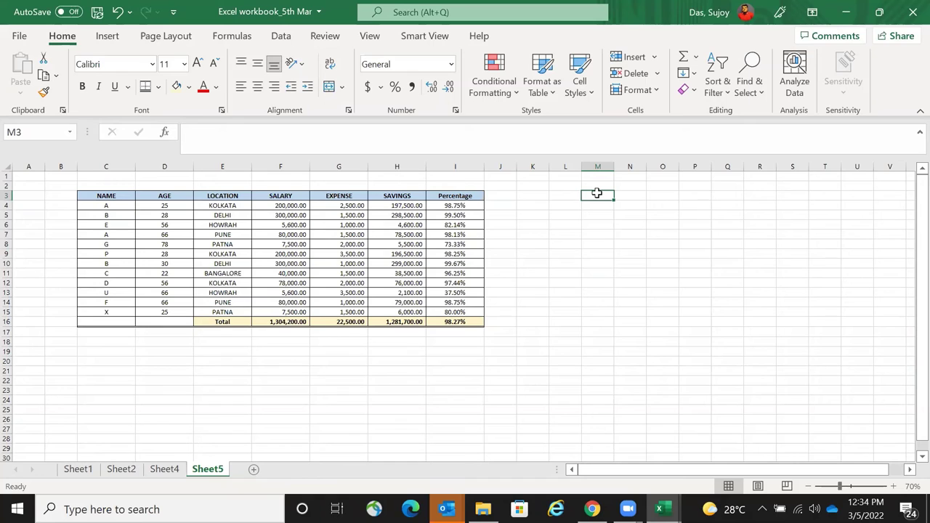
{"action": "mouse_move", "coordinate": [627, 509]}
{"action": "left_click_drag", "start_coordinate": [638, 282], "coordinate": [639, 275]}
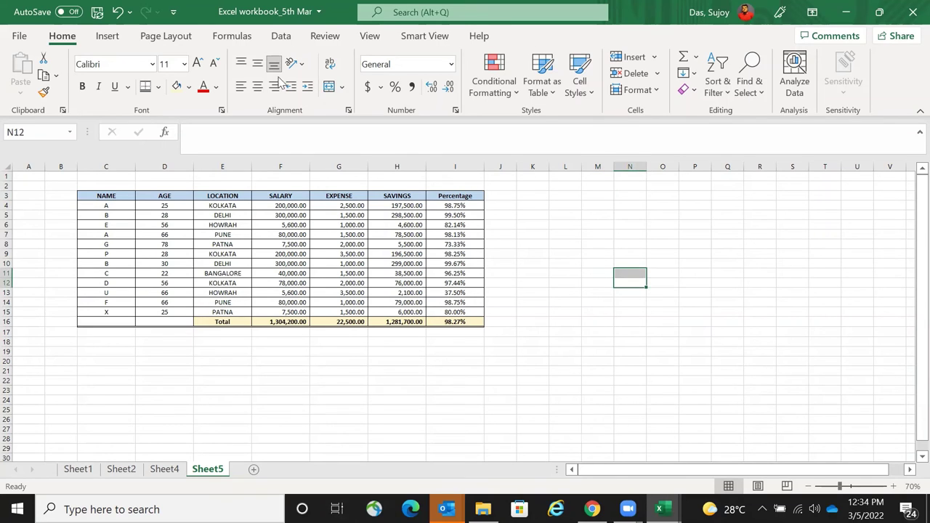
{"action": "left_click", "coordinate": [607, 193]}
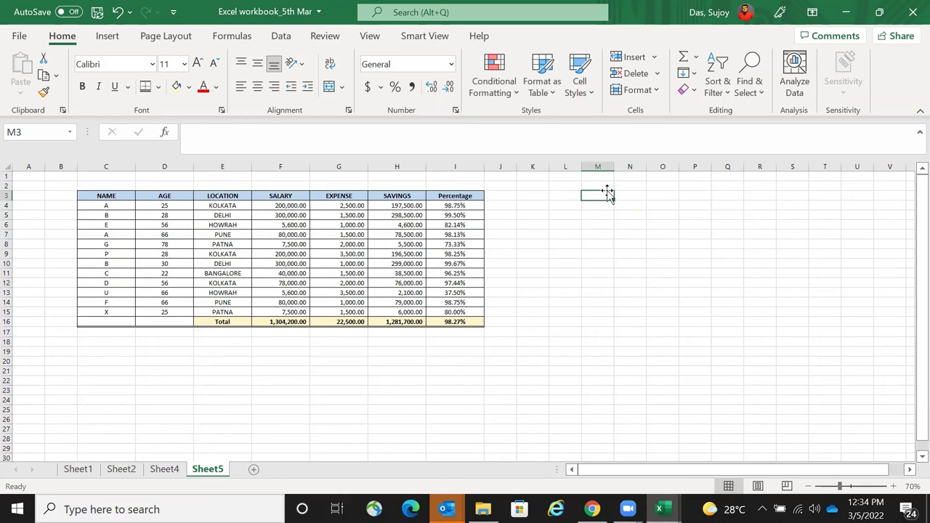
{"action": "key", "text": "Left"}
{"action": "key", "text": "Left"}
{"action": "key", "text": "Left"}
{"action": "key", "text": "Right"}
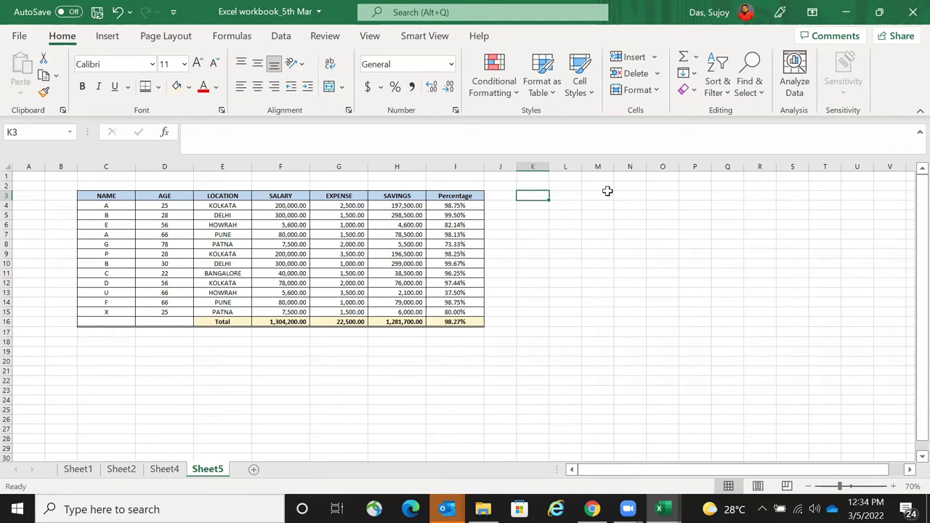
{"action": "type", "text": "Mul"}
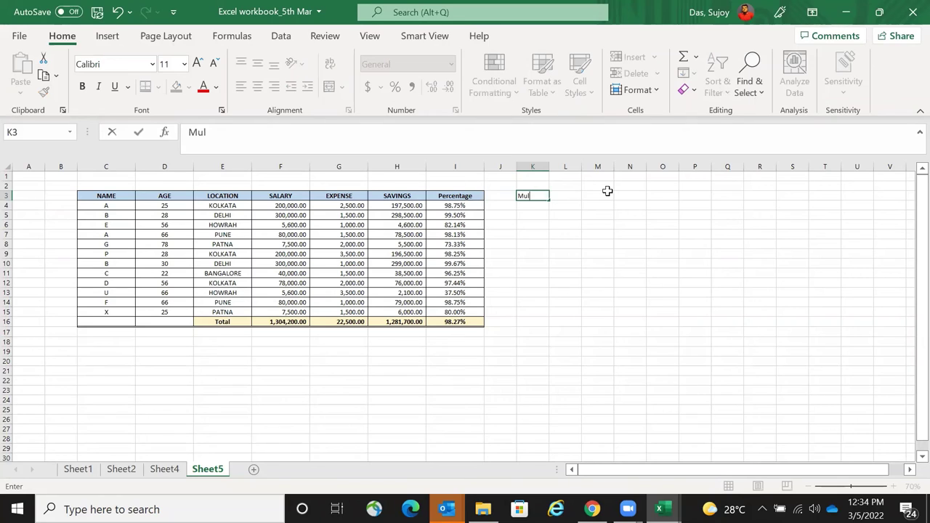
{"action": "type", "text": "tiplicat"}
{"action": "type", "text": "ion"}
{"action": "key", "text": "Return"}
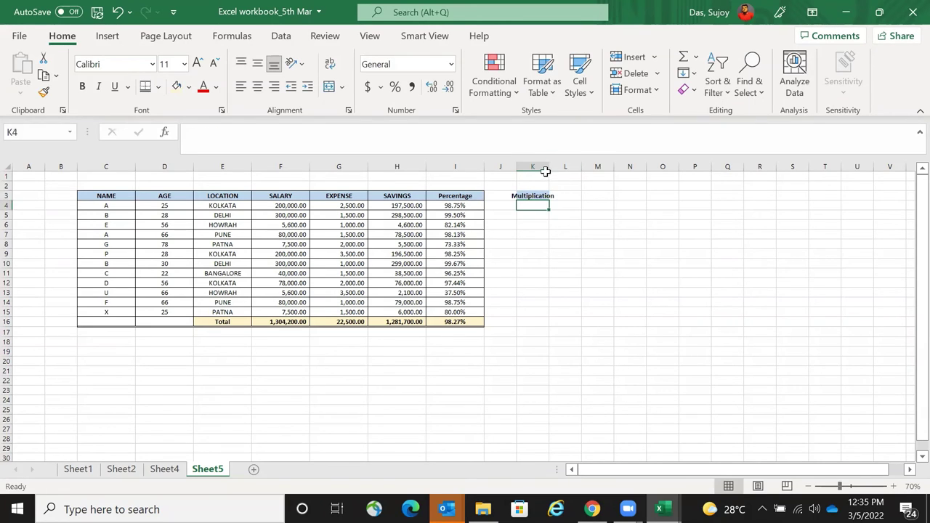
{"action": "left_click_drag", "start_coordinate": [549, 167], "coordinate": [575, 167]}
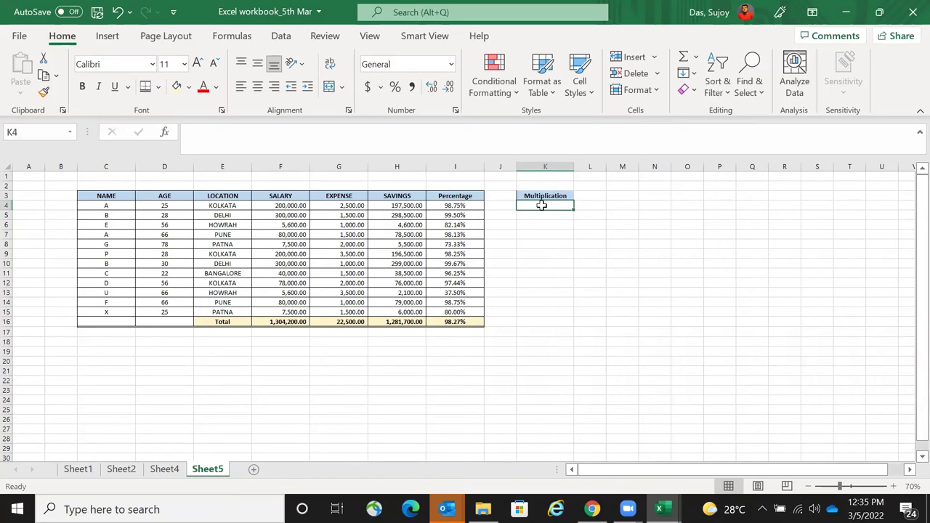
- Replace K3's text with 'Increased Expenses' and widen column K so it fits
{"action": "key", "text": "Up"}
{"action": "key", "text": "F2"}
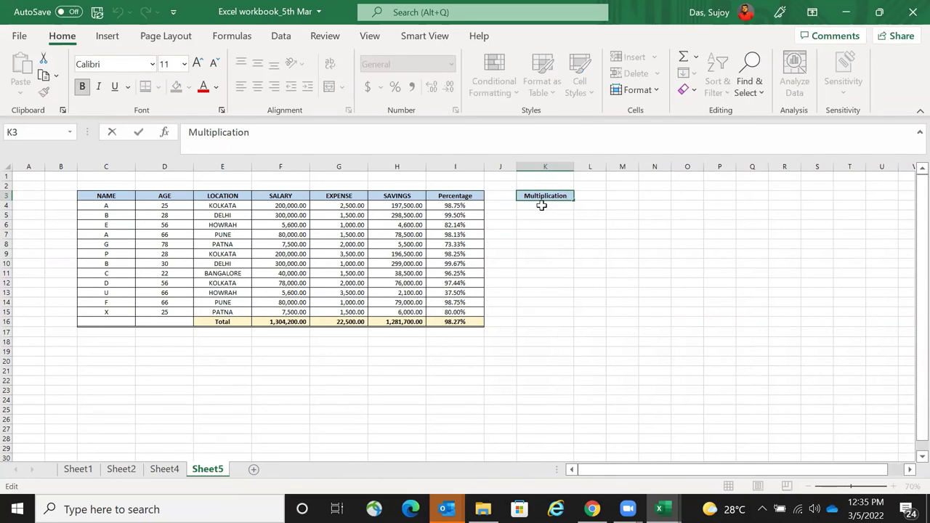
{"action": "key", "text": "BackSpace"}
{"action": "key", "text": "BackSpace"}
{"action": "key", "text": "BackSpace"}
{"action": "key", "text": "BackSpace"}
{"action": "key", "text": "BackSpace"}
{"action": "key", "text": "BackSpace"}
{"action": "key", "text": "BackSpace"}
{"action": "key", "text": "BackSpace"}
{"action": "key", "text": "BackSpace"}
{"action": "key", "text": "BackSpace"}
{"action": "key", "text": "BackSpace"}
{"action": "key", "text": "BackSpace"}
{"action": "key", "text": "BackSpace"}
{"action": "key", "text": "BackSpace"}
{"action": "type", "text": "In"}
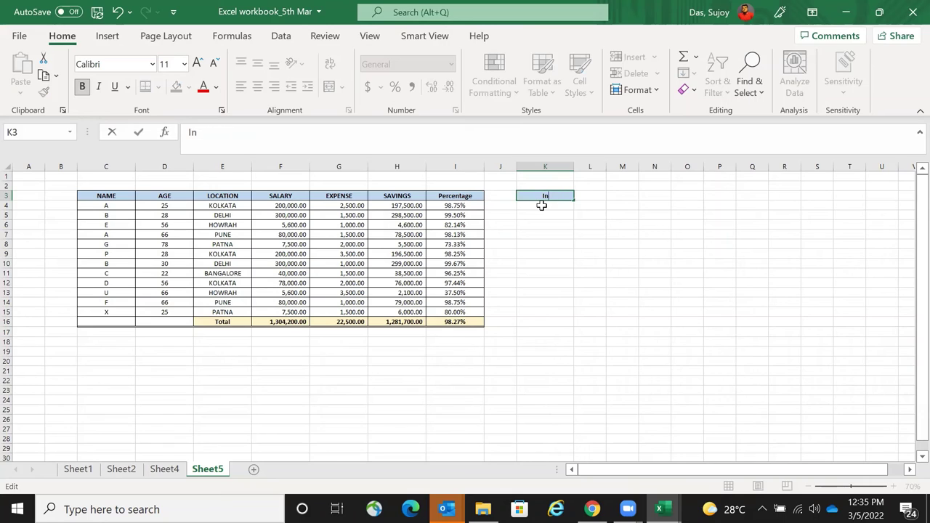
{"action": "type", "text": "creased Expenses"}
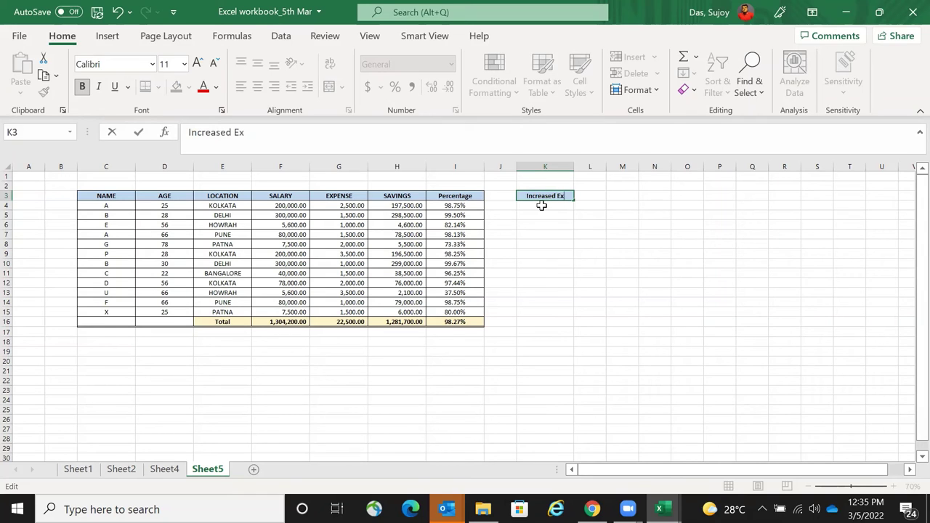
{"action": "key", "text": "Return"}
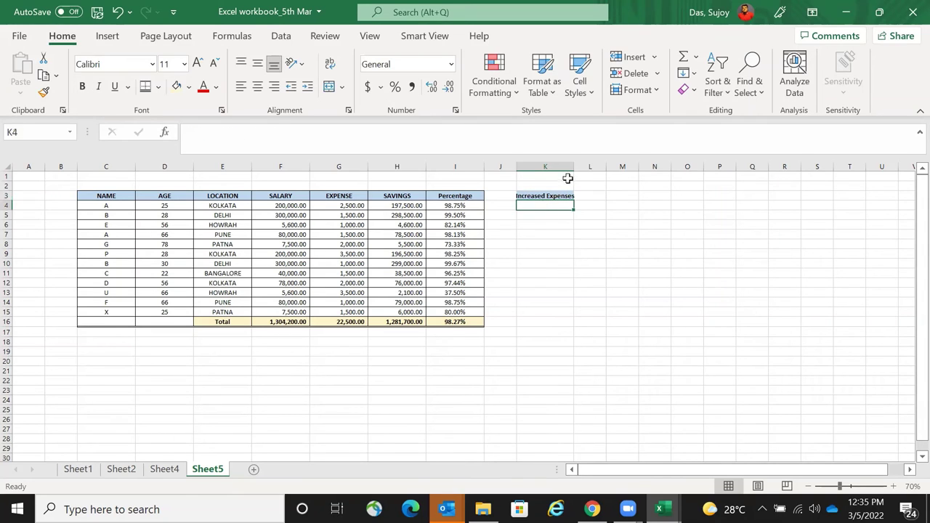
{"action": "left_click_drag", "start_coordinate": [573, 166], "coordinate": [590, 166]}
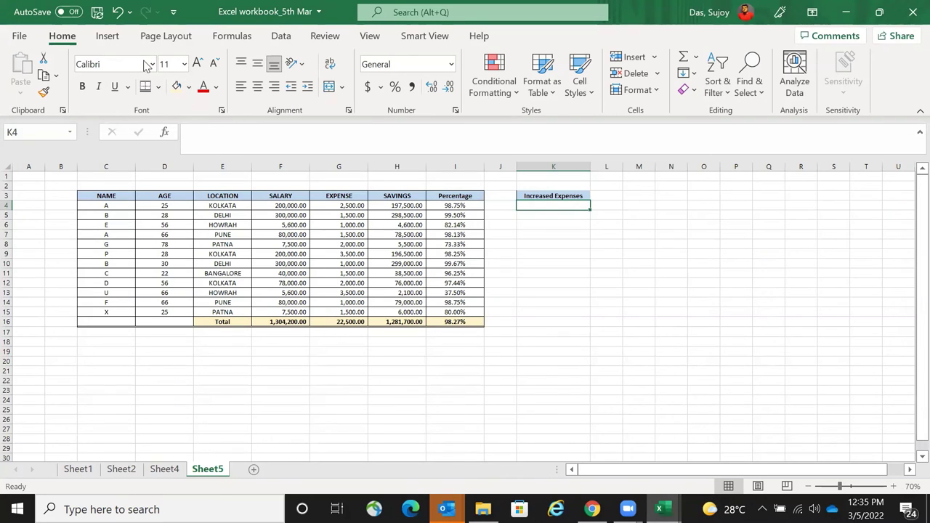
{"action": "left_click", "coordinate": [552, 206]}
- Cancel the formula started in K4 and enter 'Multiplication' in K2
{"action": "type", "text": "="}
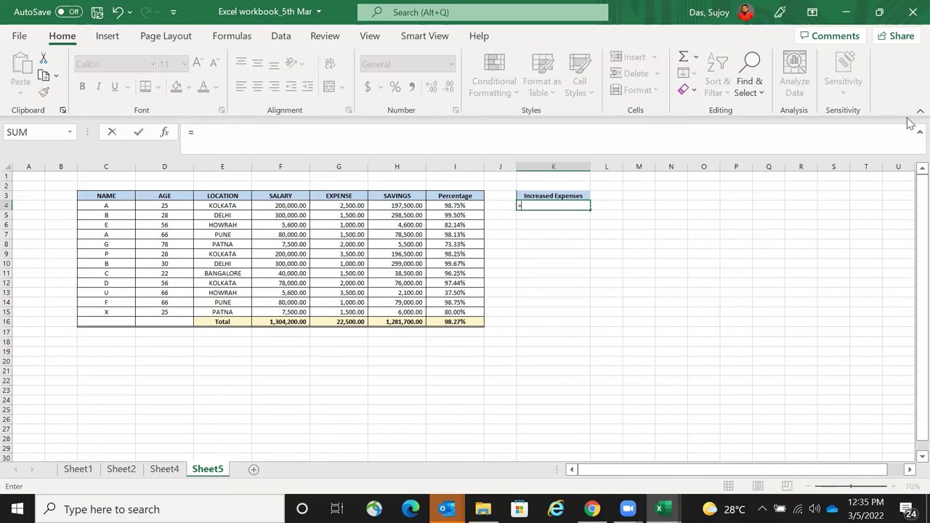
{"action": "key", "text": "Escape"}
{"action": "key", "text": "Up"}
{"action": "key", "text": "Up"}
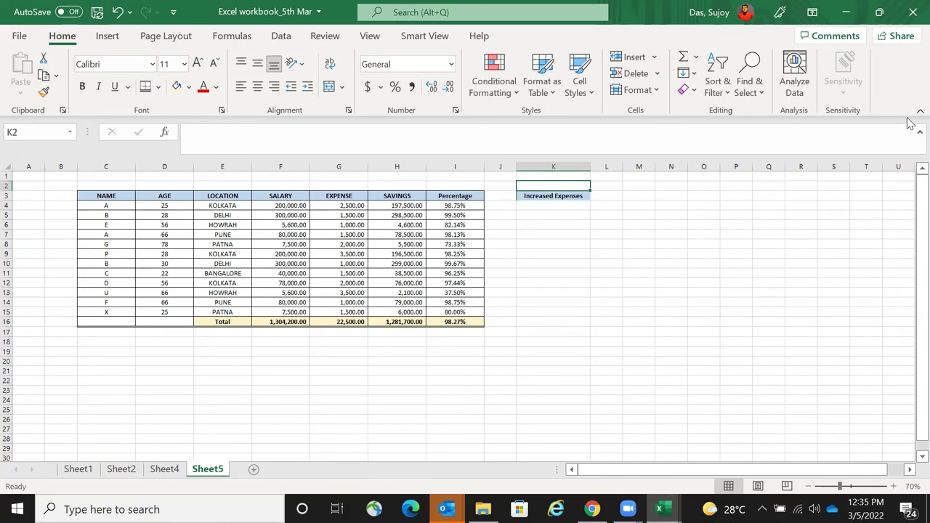
{"action": "type", "text": "Mul"}
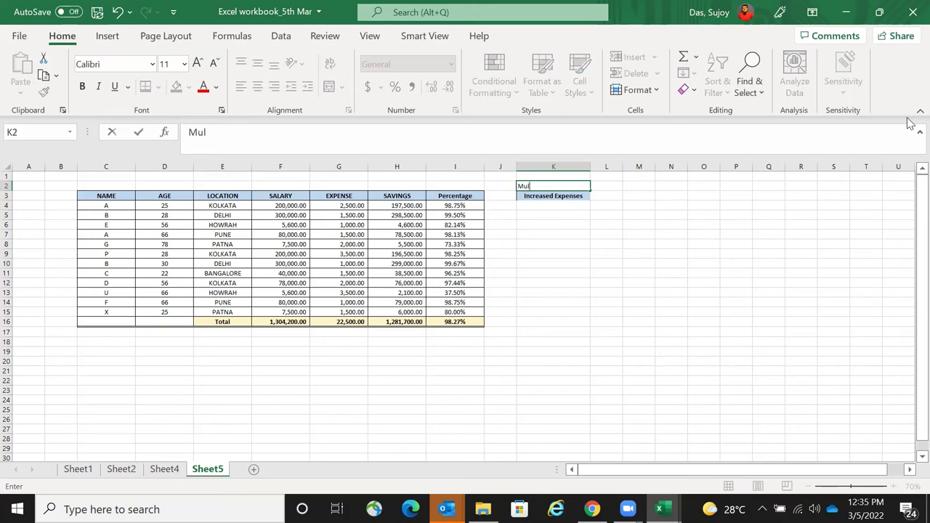
{"action": "type", "text": "tiplication"}
{"action": "key", "text": "Return"}
- Make the Multiplication label in K2 italic and centred
{"action": "key", "text": "Up"}
{"action": "key", "text": "ctrl+i"}
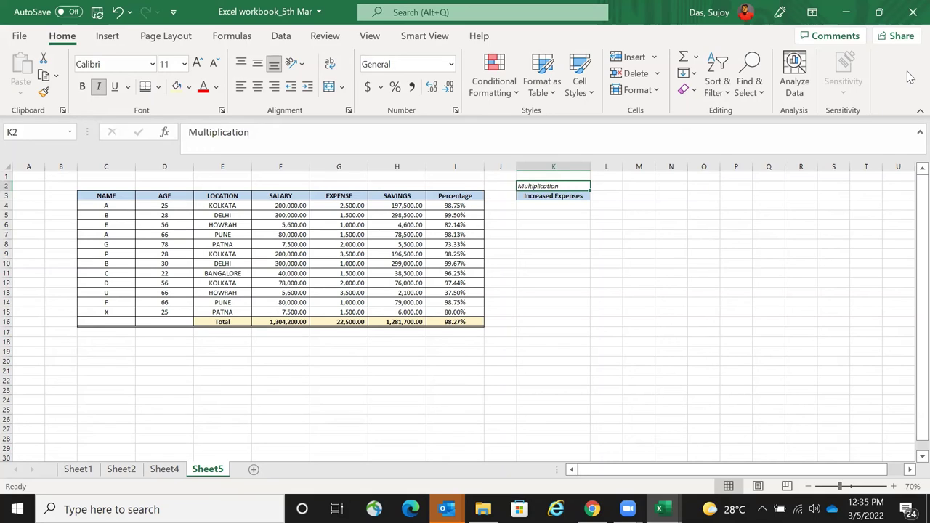
{"action": "key", "text": "ctrl+i"}
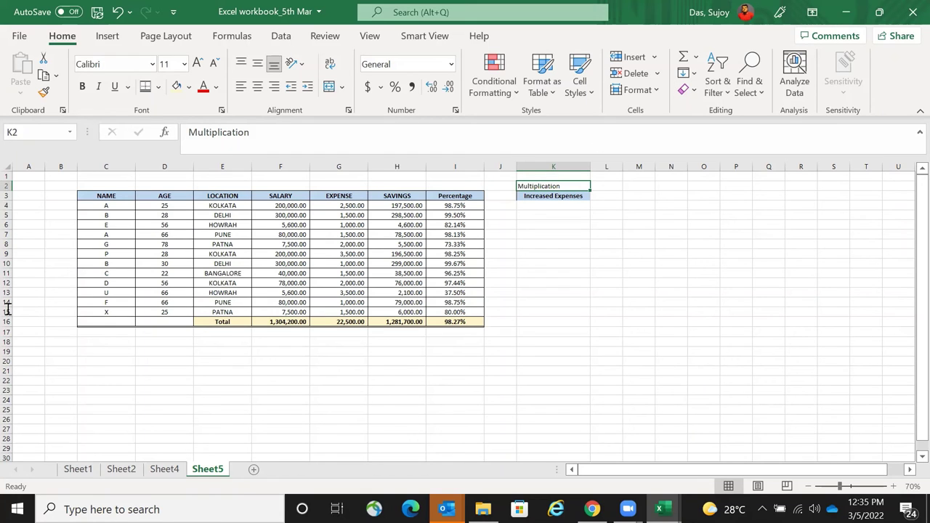
{"action": "left_click", "coordinate": [99, 88]}
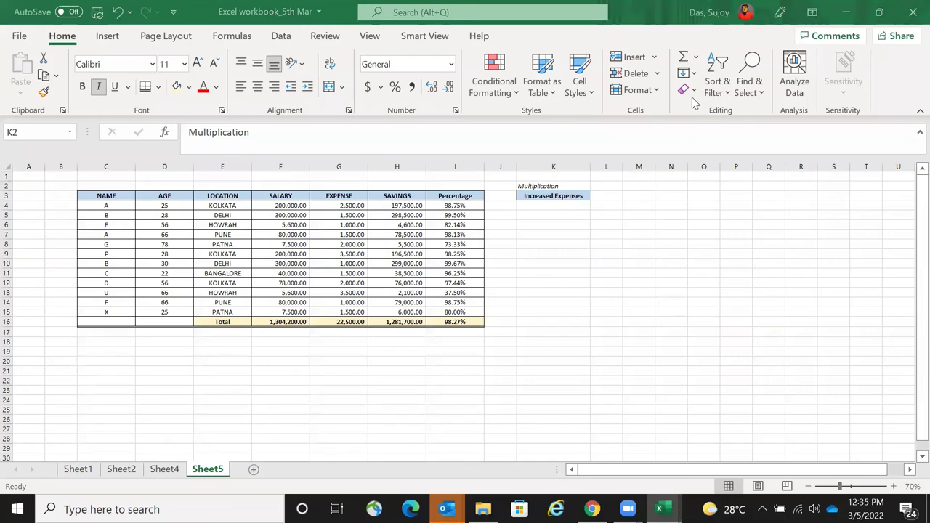
{"action": "left_click", "coordinate": [536, 186]}
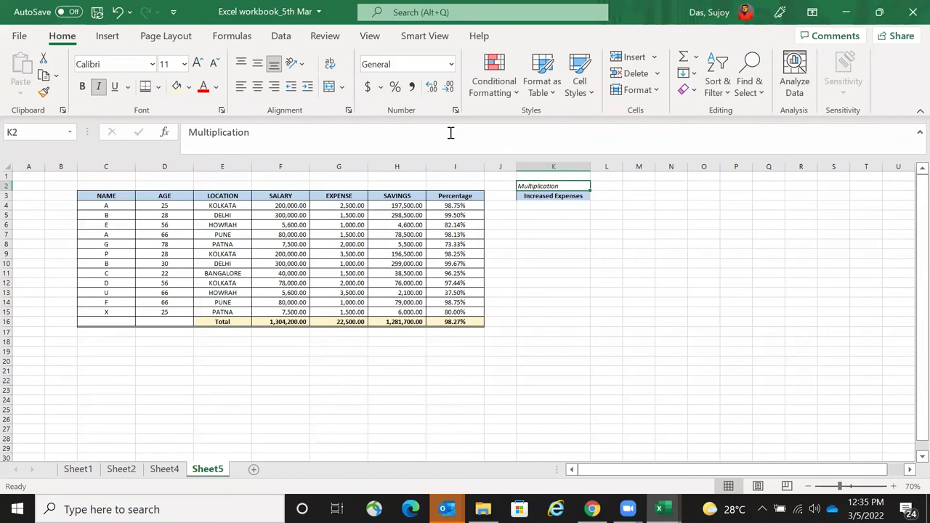
{"action": "left_click", "coordinate": [258, 86]}
{"action": "key", "text": "Down"}
{"action": "key", "text": "Up"}
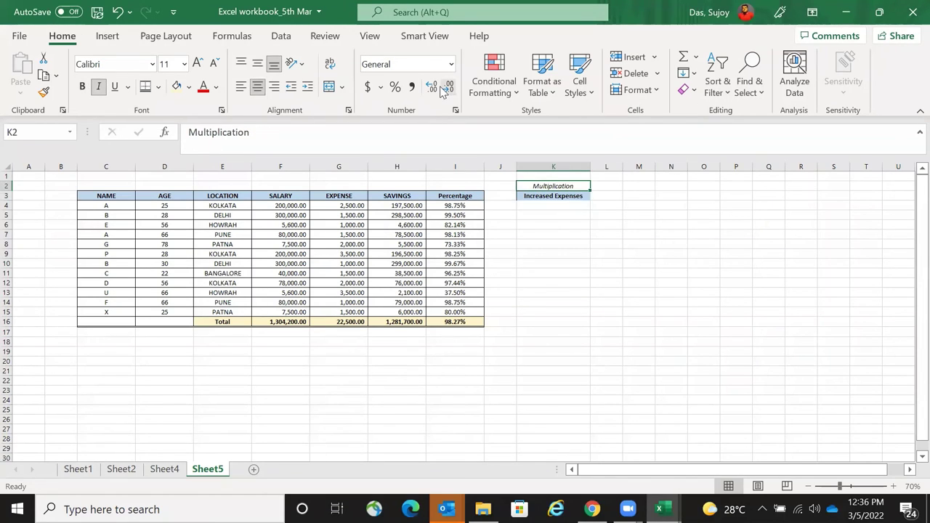
{"action": "key", "text": "Right"}
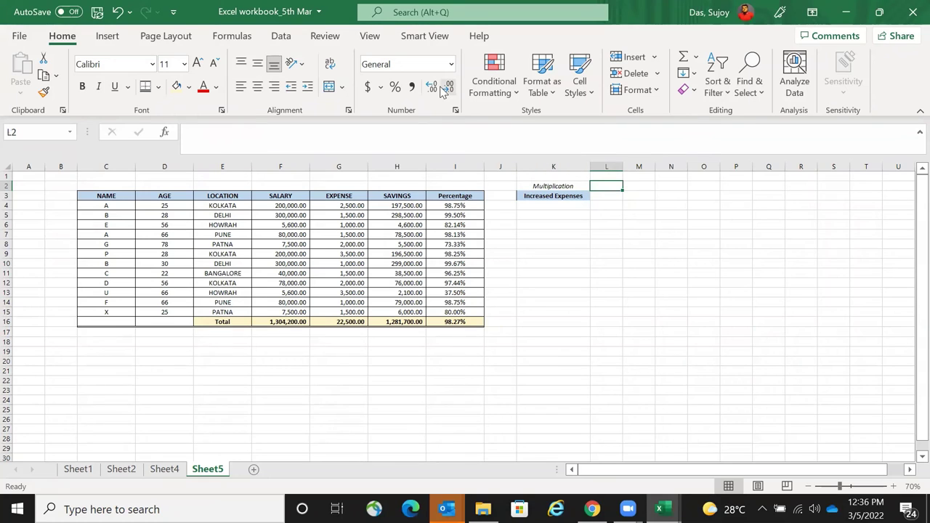
- Add centred 'Substraction' in L2 and 'Divison' in M2, widening column L
{"action": "left_click_drag", "start_coordinate": [624, 167], "coordinate": [660, 168]}
{"action": "type", "text": "Subs"}
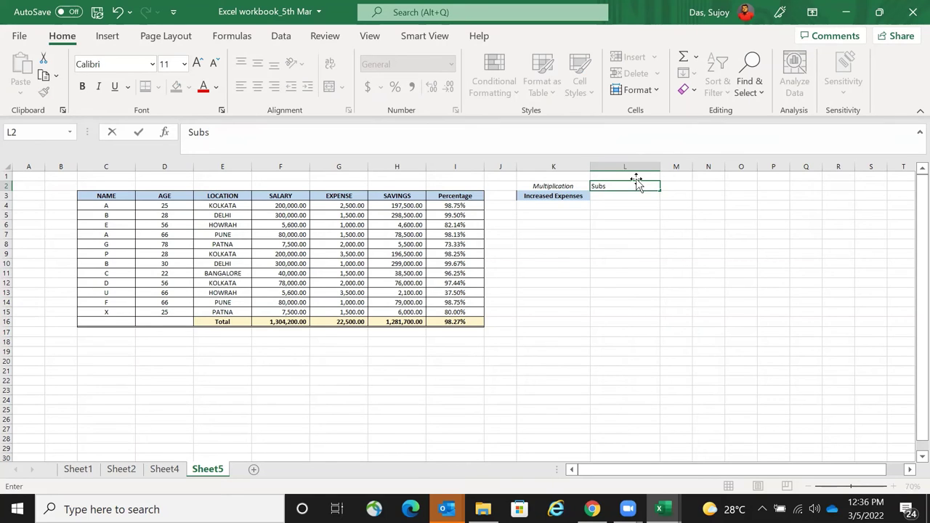
{"action": "type", "text": "traction"}
{"action": "key", "text": "Right"}
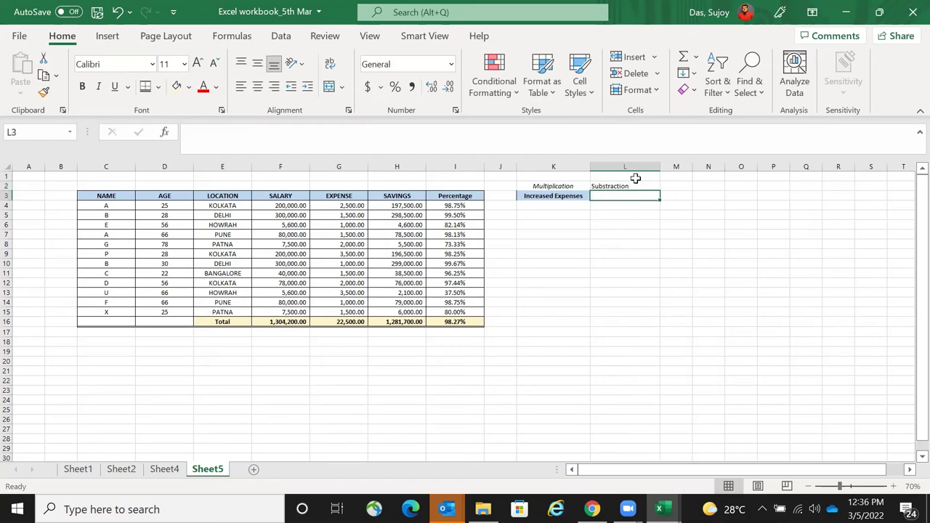
{"action": "type", "text": "Di"}
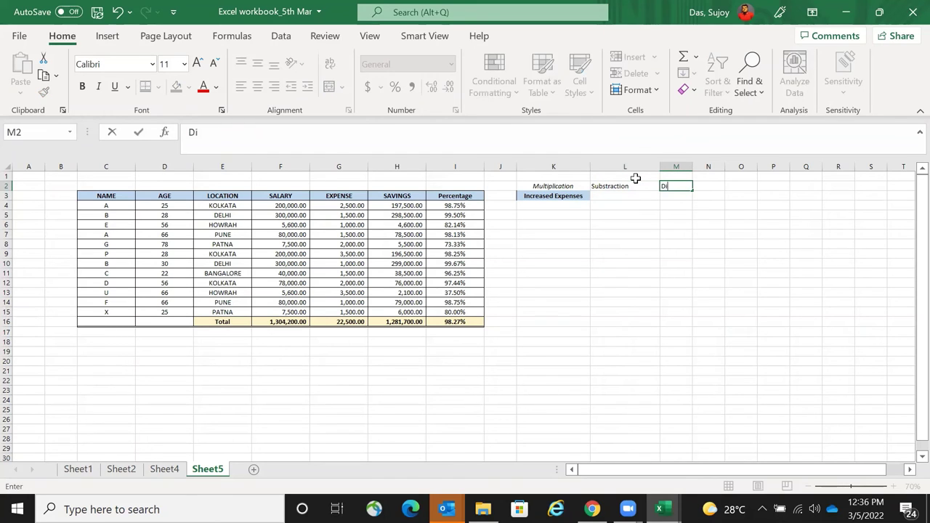
{"action": "type", "text": "vison"}
{"action": "key", "text": "Return"}
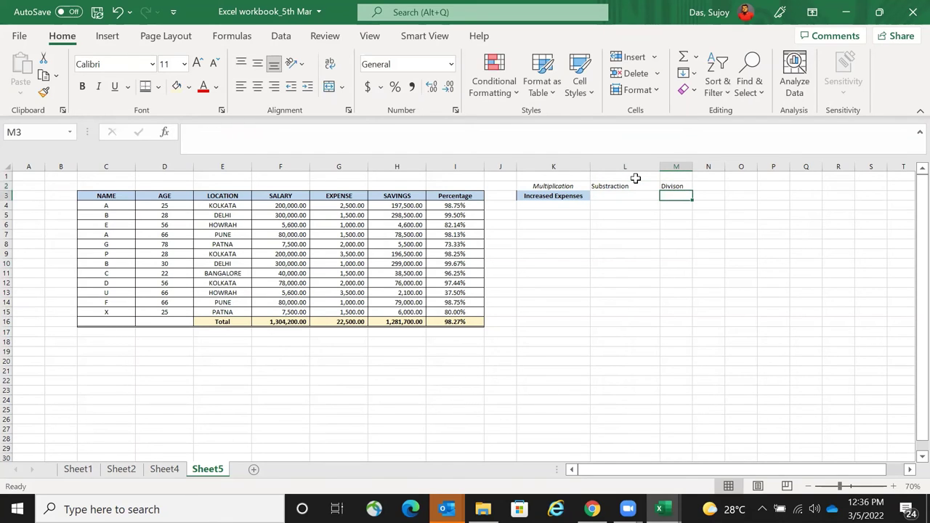
{"action": "left_click_drag", "start_coordinate": [624, 167], "coordinate": [709, 167]}
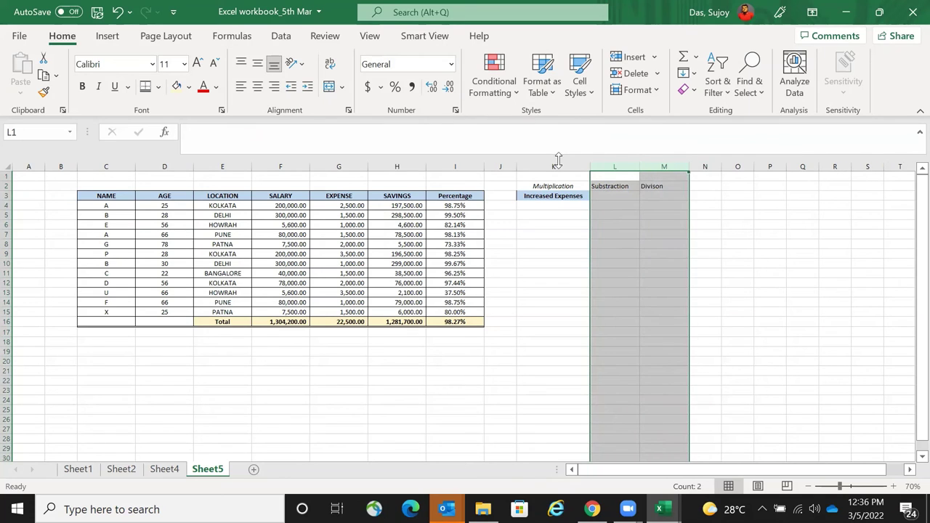
{"action": "left_click_drag", "start_coordinate": [557, 167], "coordinate": [719, 167]}
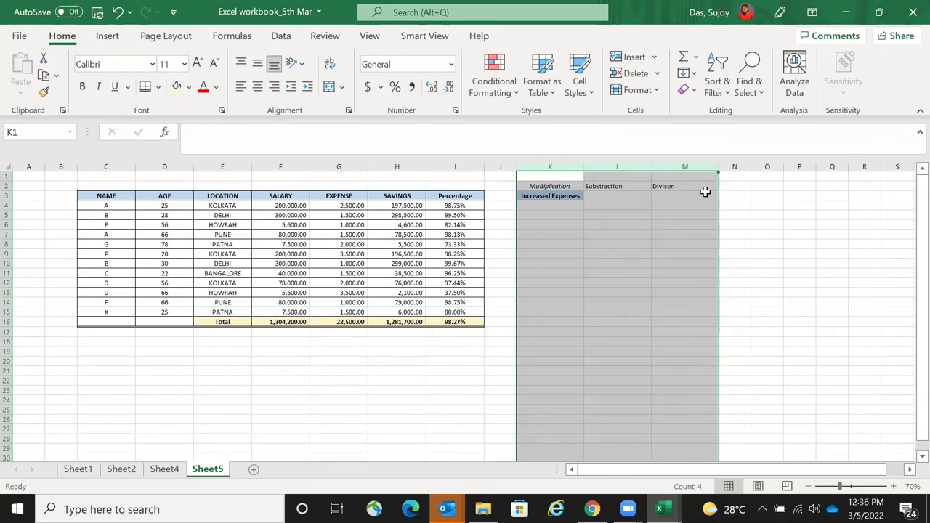
{"action": "left_click", "coordinate": [257, 89]}
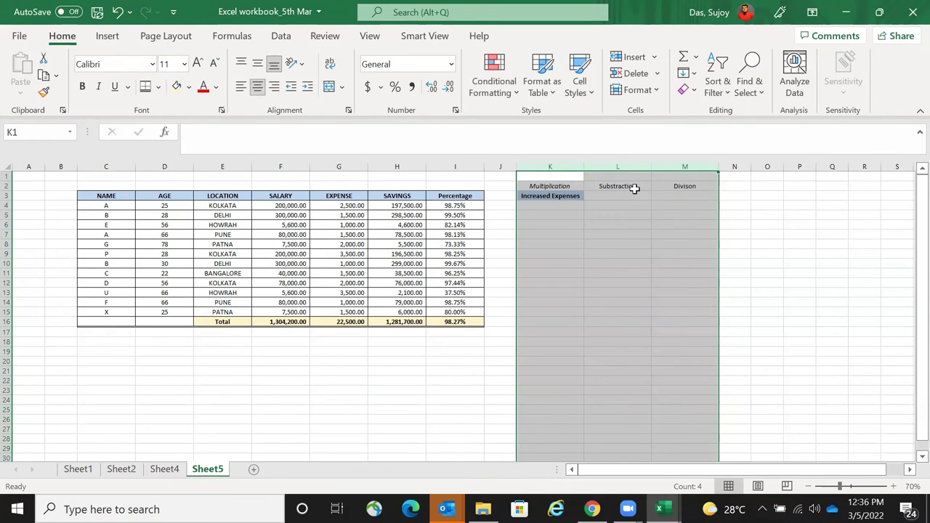
- Add a 'Formula' heading in N2 and italicize the K2:N2 headings
{"action": "left_click_drag", "start_coordinate": [751, 165], "coordinate": [774, 165]}
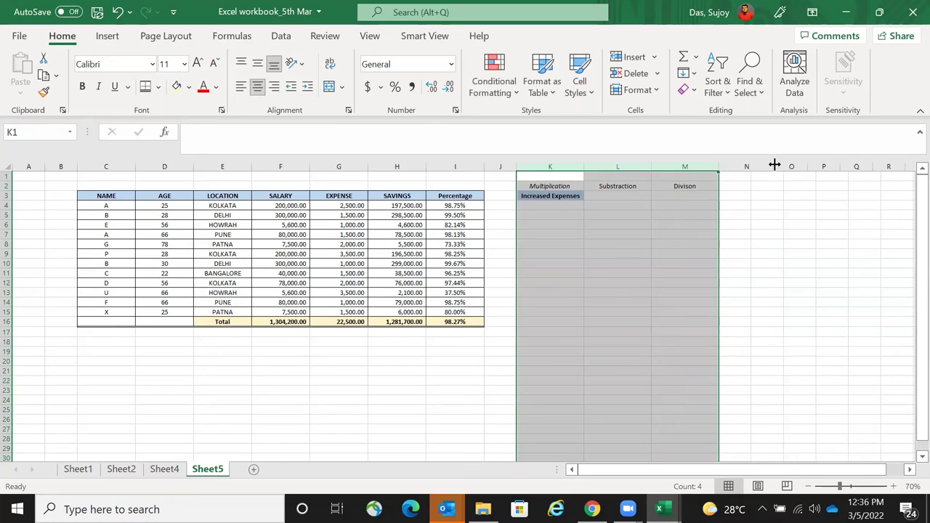
{"action": "left_click", "coordinate": [758, 186]}
{"action": "type", "text": "For"}
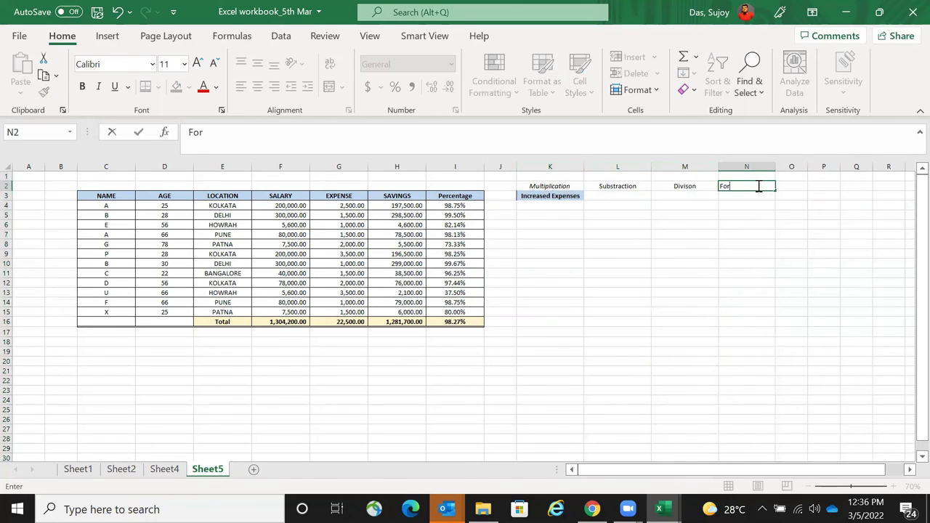
{"action": "type", "text": "mula"}
{"action": "key", "text": "ctrl+Return"}
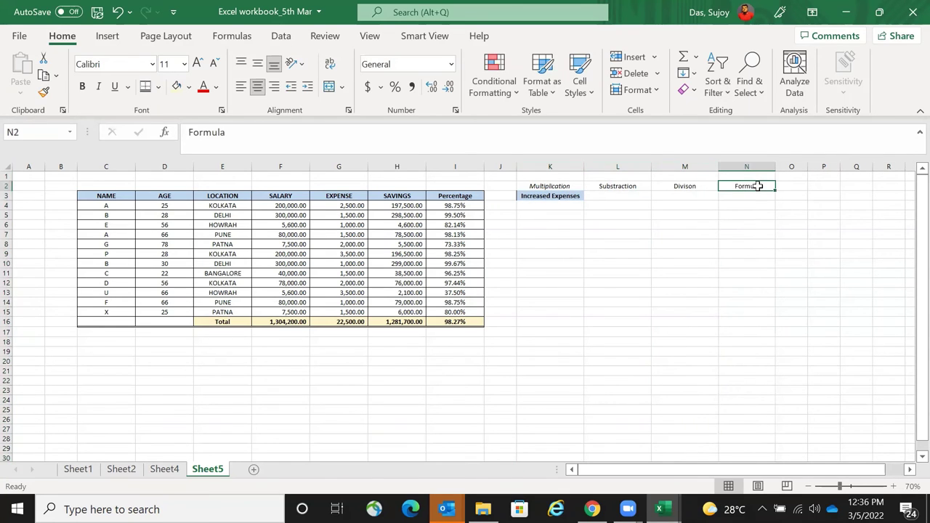
{"action": "key", "text": "Down"}
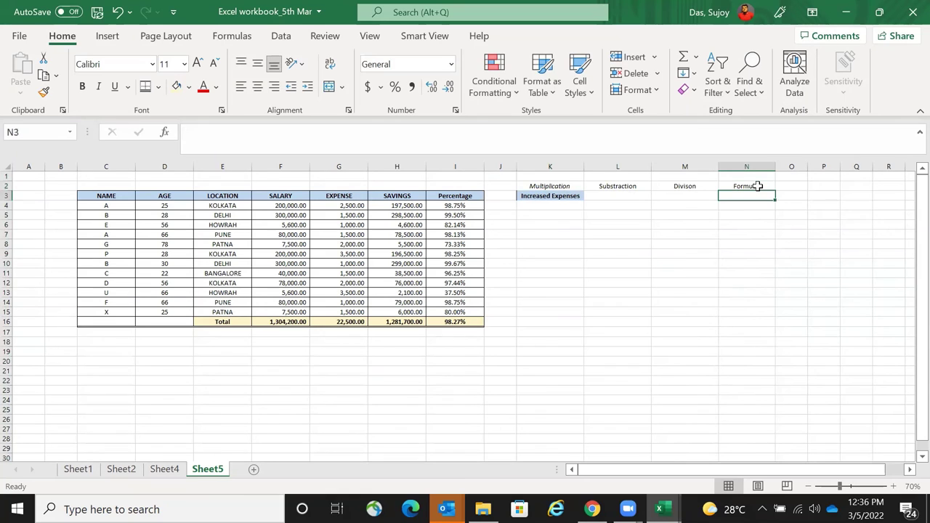
{"action": "left_click_drag", "start_coordinate": [758, 187], "coordinate": [556, 186]}
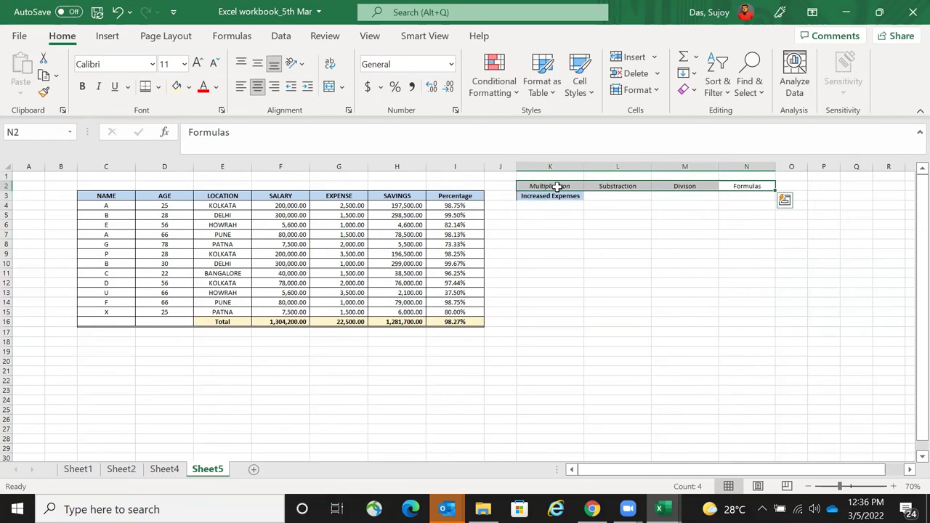
{"action": "key", "text": "ctrl+i"}
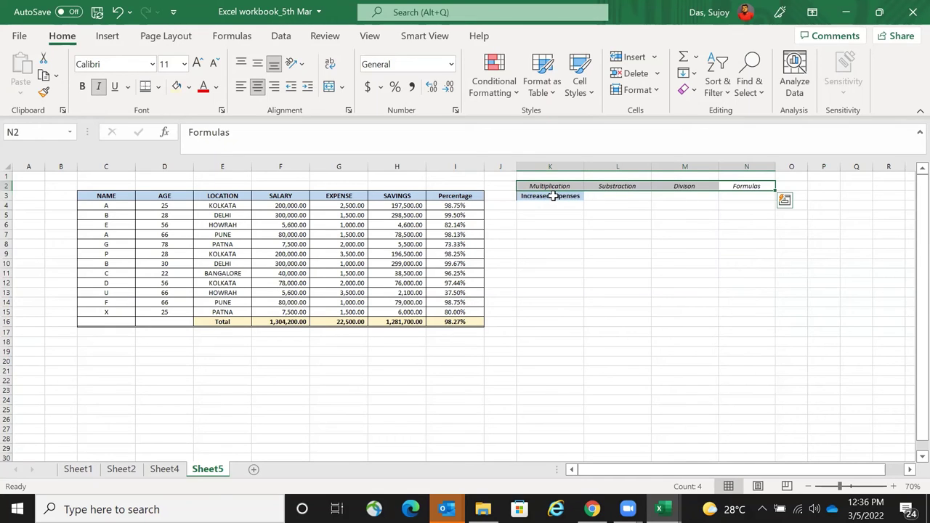
{"action": "key", "text": "Down"}
{"action": "key", "text": "Left"}
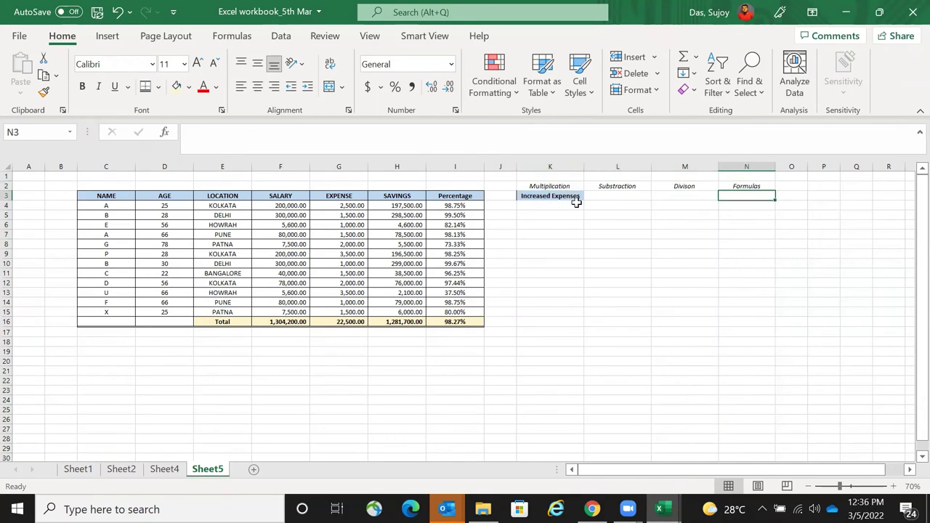
{"action": "key", "text": "Left"}
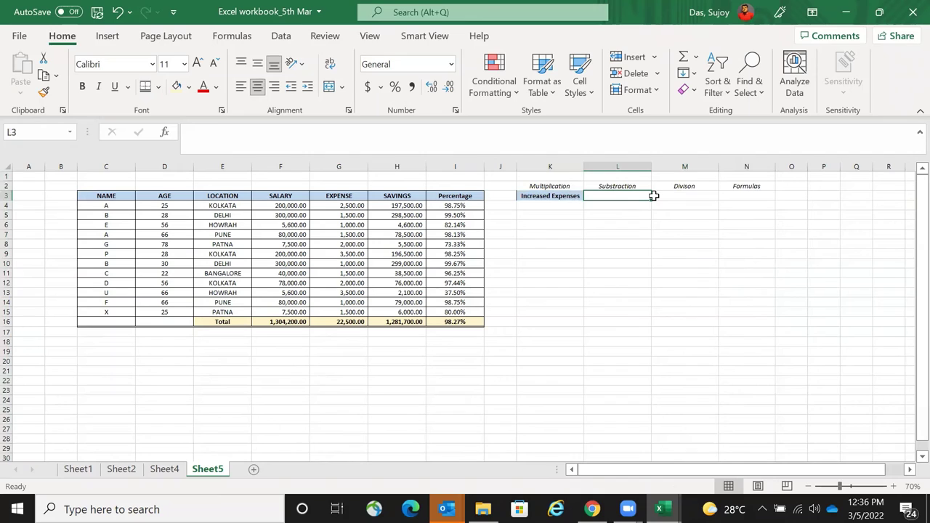
- Label cell L3 'Revised Savings' with a capitalised R
{"action": "type", "text": "Saving"}
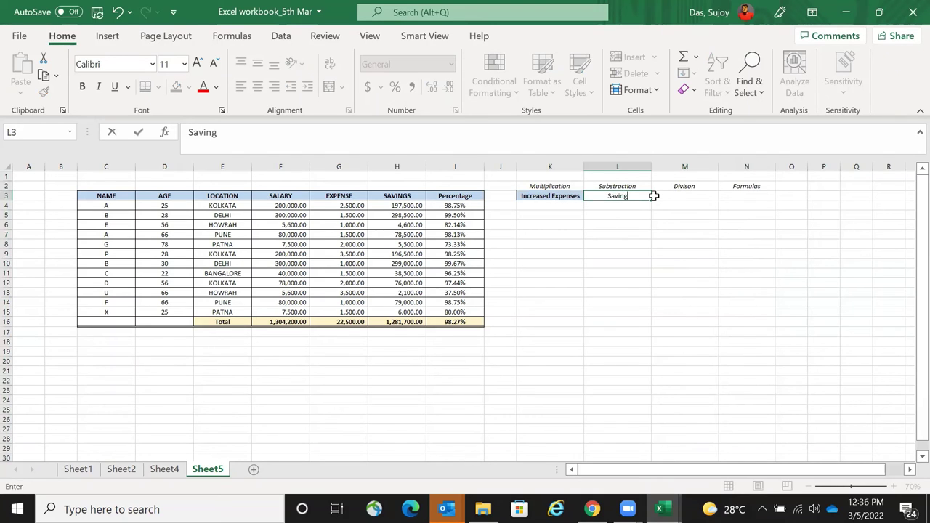
{"action": "type", "text": "s"}
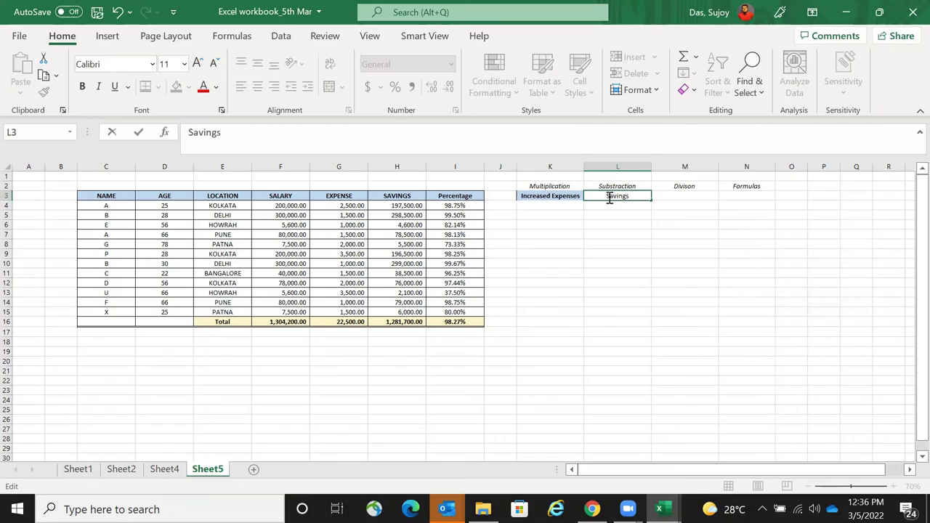
{"action": "type", "text": "New"}
{"action": "key", "text": "BackSpace"}
{"action": "key", "text": "BackSpace"}
{"action": "key", "text": "BackSpace"}
{"action": "key", "text": "BackSpace"}
{"action": "type", "text": "revised"}
{"action": "key", "text": "Return"}
{"action": "left_click", "coordinate": [609, 197]}
{"action": "double_click", "coordinate": [609, 197]}
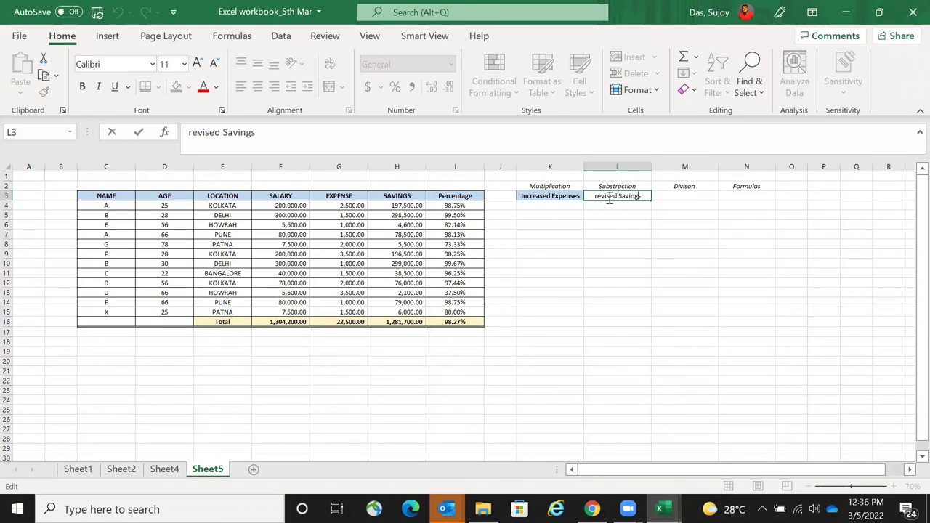
{"action": "key", "text": "Return"}
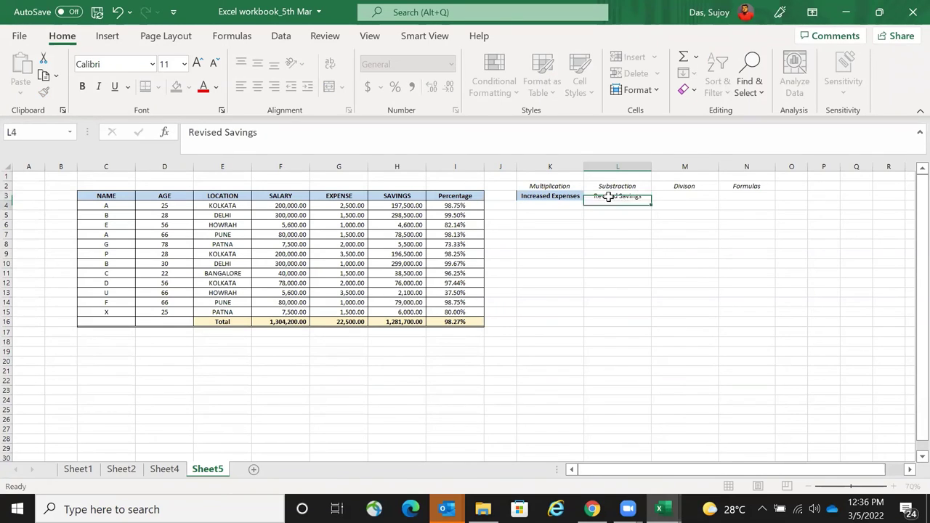
- Copy the Increased Expenses cell K3 and extend the selection rightward
{"action": "left_click", "coordinate": [609, 198]}
{"action": "key", "text": "Left"}
{"action": "key", "text": "ctrl+c"}
{"action": "key", "text": "shift+Right"}
{"action": "key", "text": "shift+Right"}
{"action": "key", "text": "shift+Right"}
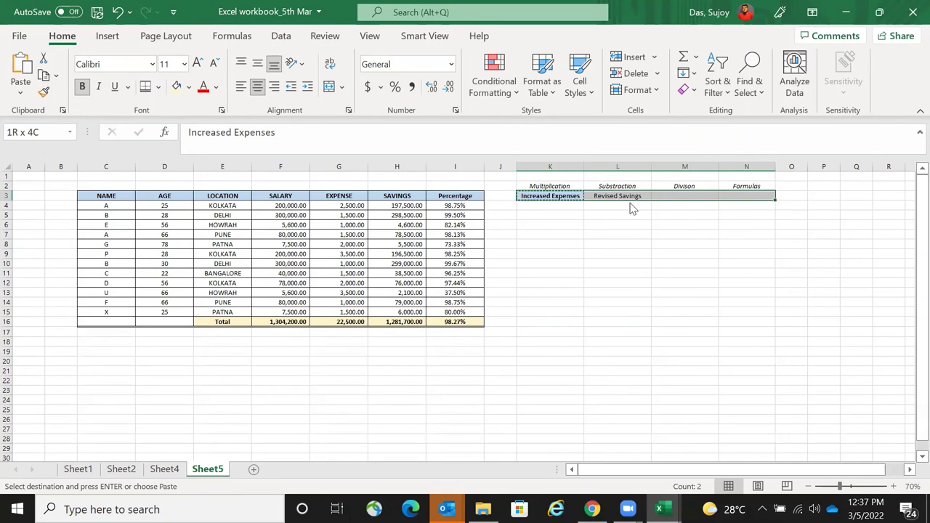
- Paste K3's formats onto the header cells with Paste Special, then reselect K3:N3
{"action": "key", "text": "ctrl+alt+v"}
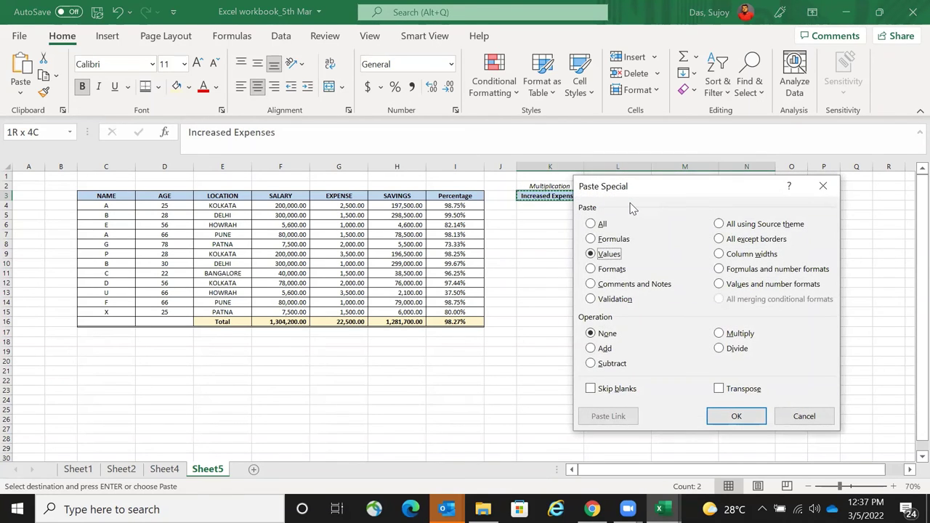
{"action": "key", "text": "t"}
{"action": "key", "text": "Return"}
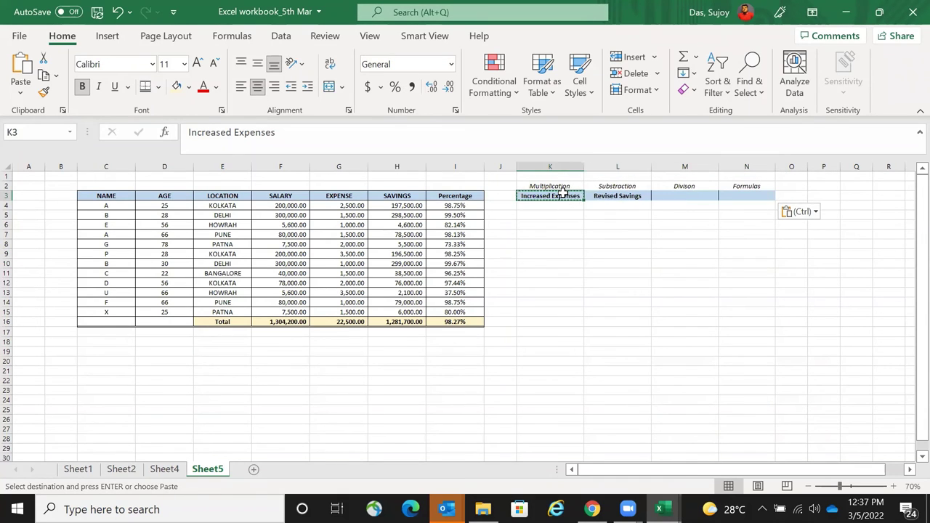
{"action": "key", "text": "shift+Right"}
{"action": "key", "text": "shift+Right"}
{"action": "key", "text": "shift+Right"}
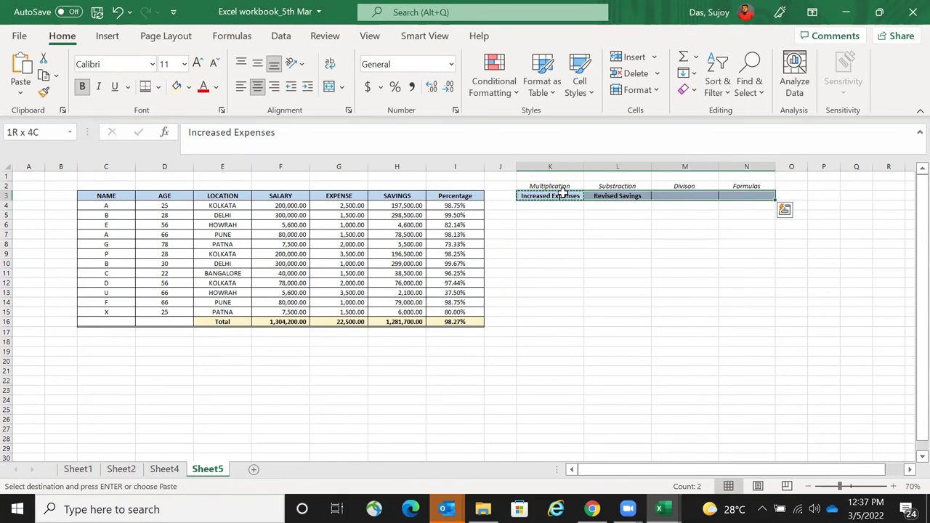
{"action": "left_click_drag", "start_coordinate": [563, 191], "coordinate": [745, 196]}
- Paste Increased Expenses into M6 as a value, then delete it
{"action": "left_click", "coordinate": [662, 228]}
{"action": "right_click", "coordinate": [662, 228]}
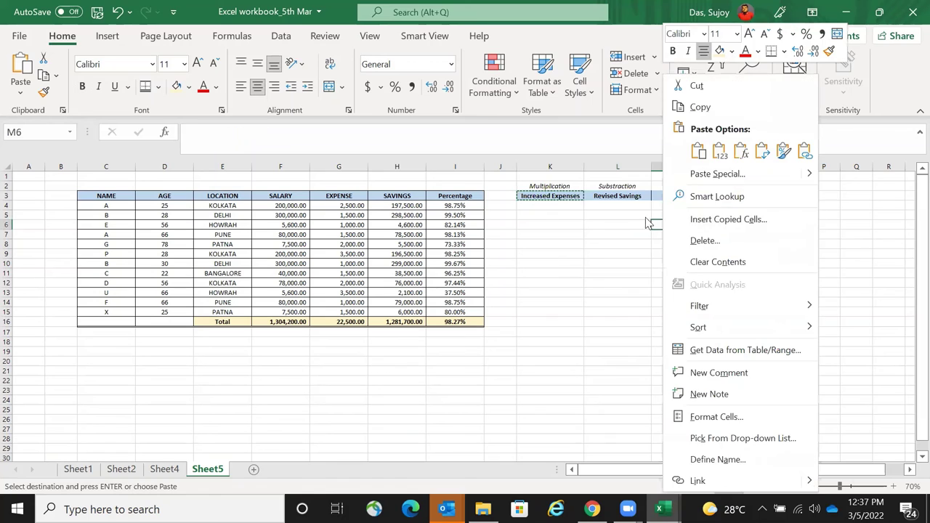
{"action": "left_click", "coordinate": [719, 151]}
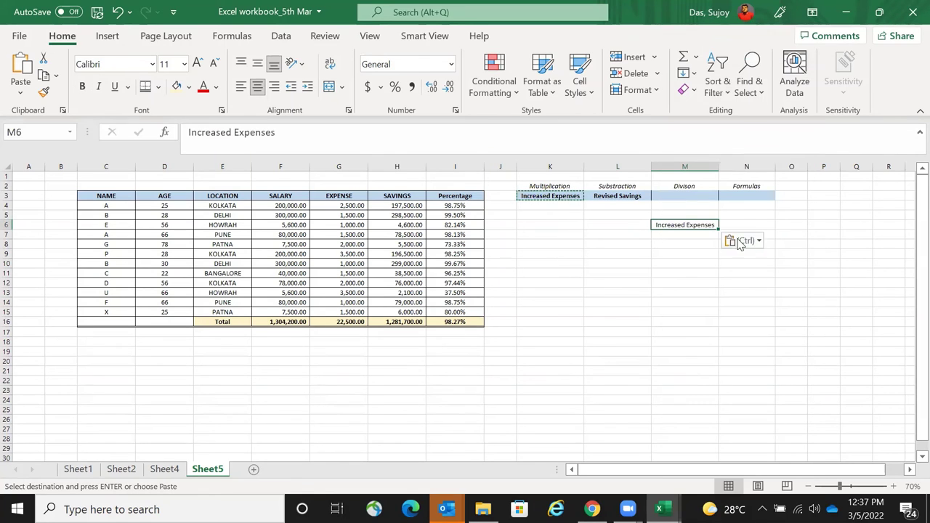
{"action": "key", "text": "Delete"}
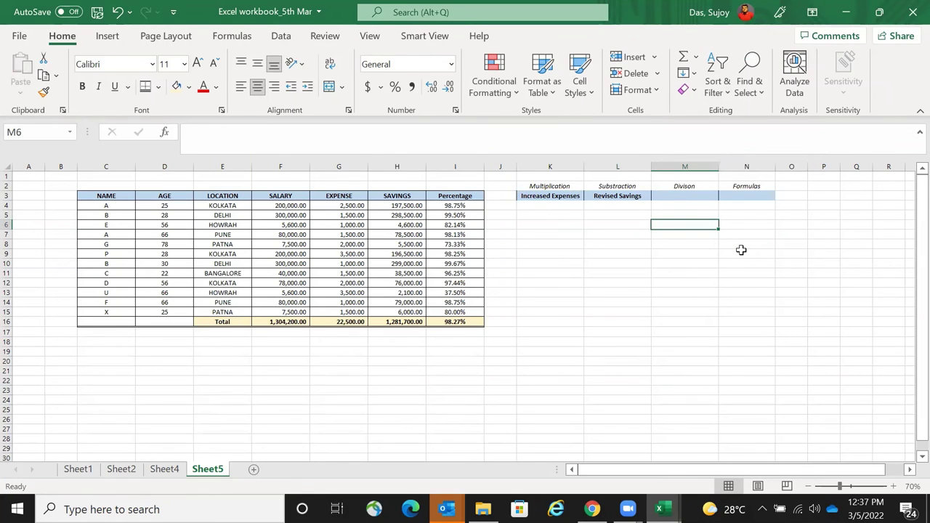
- Copy K3 and paste only its formatting onto K3:N3 through Paste Special
{"action": "left_click", "coordinate": [564, 195]}
{"action": "key", "text": "ctrl+c"}
{"action": "left_click_drag", "start_coordinate": [564, 196], "coordinate": [733, 196]}
{"action": "right_click", "coordinate": [735, 199]}
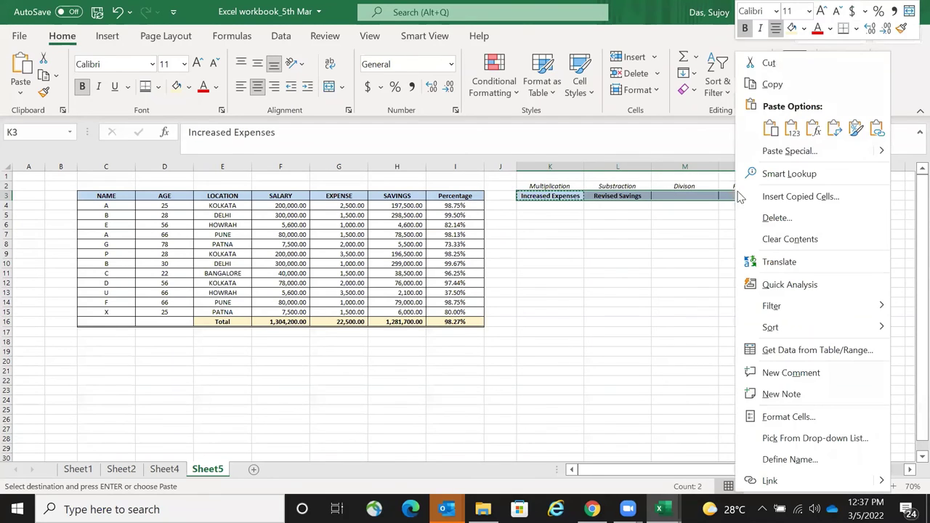
{"action": "left_click", "coordinate": [777, 150]}
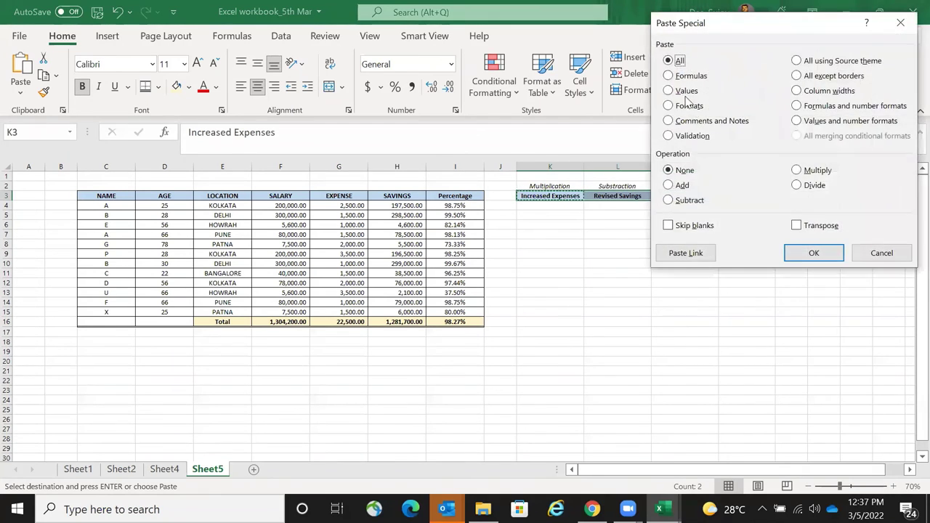
{"action": "left_click", "coordinate": [670, 105]}
{"action": "left_click", "coordinate": [814, 253]}
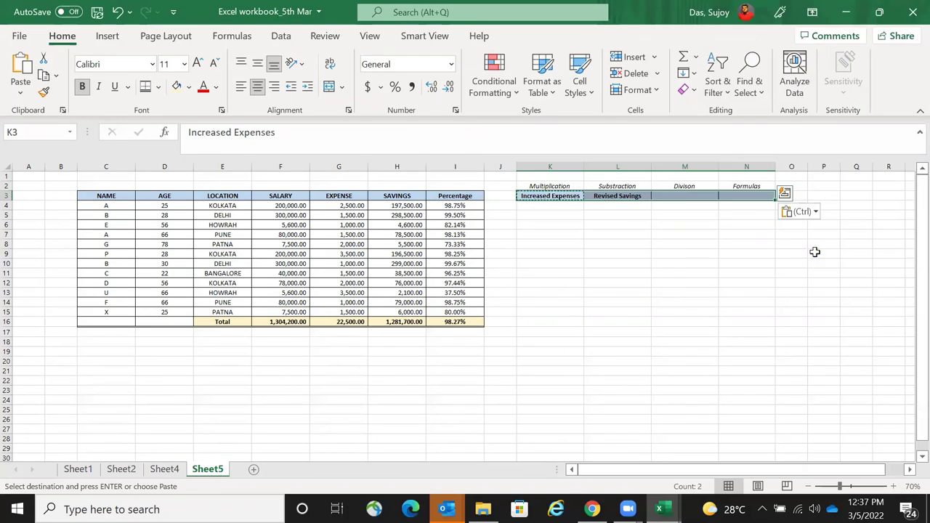
{"action": "left_click", "coordinate": [752, 321]}
{"action": "key", "text": "Escape"}
{"action": "left_click", "coordinate": [690, 195]}
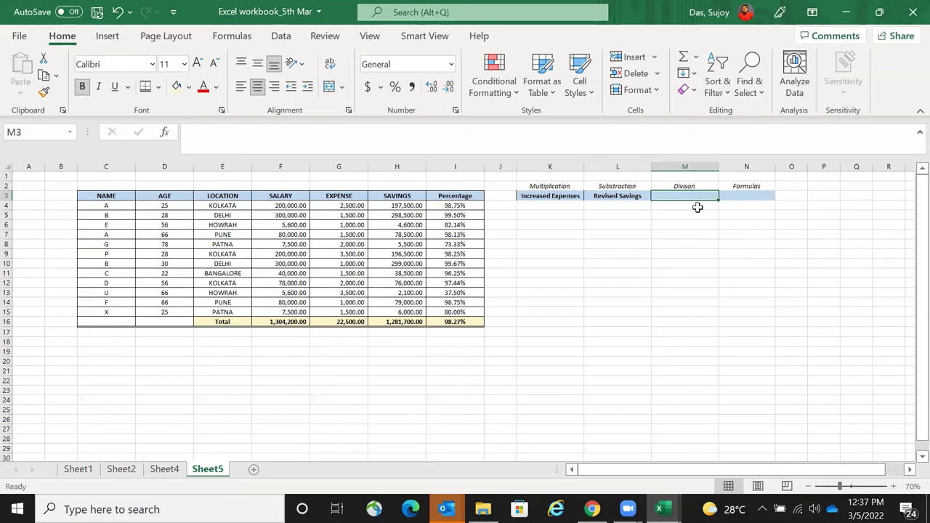
{"action": "type", "text": "R"}
{"action": "key", "text": "BackSpace"}
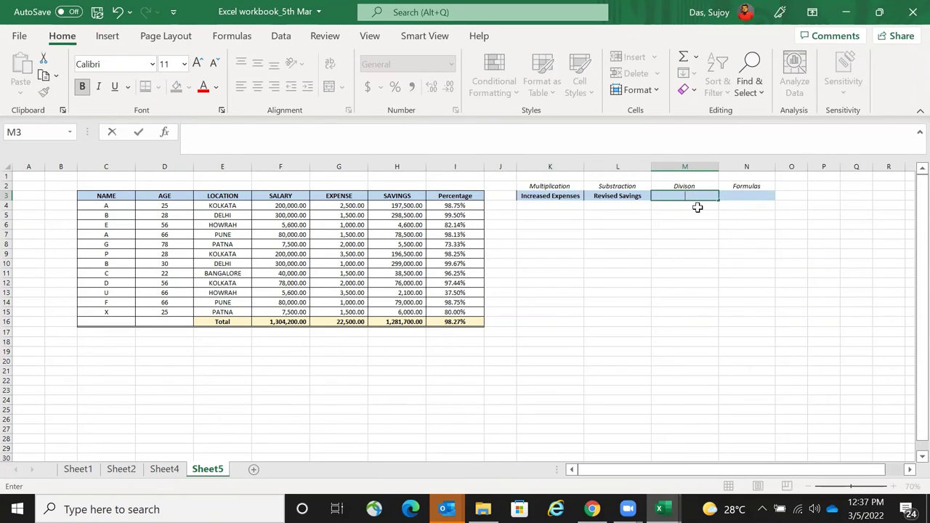
{"action": "type", "text": "Unodated"}
{"action": "key", "text": "BackSpace"}
{"action": "key", "text": "BackSpace"}
{"action": "key", "text": "BackSpace"}
{"action": "key", "text": "BackSpace"}
{"action": "key", "text": "BackSpace"}
{"action": "key", "text": "BackSpace"}
{"action": "key", "text": "BackSpace"}
{"action": "type", "text": "pdated"}
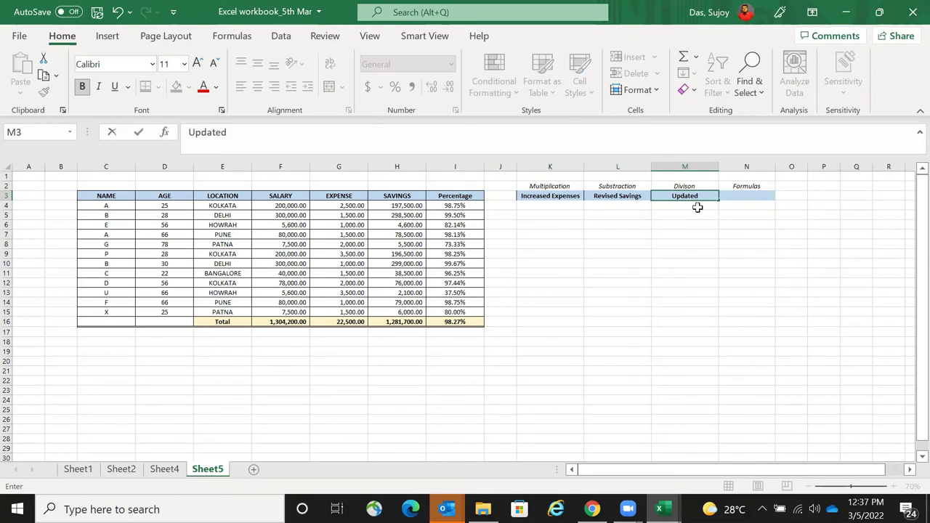
{"action": "type", "text": " Savin"}
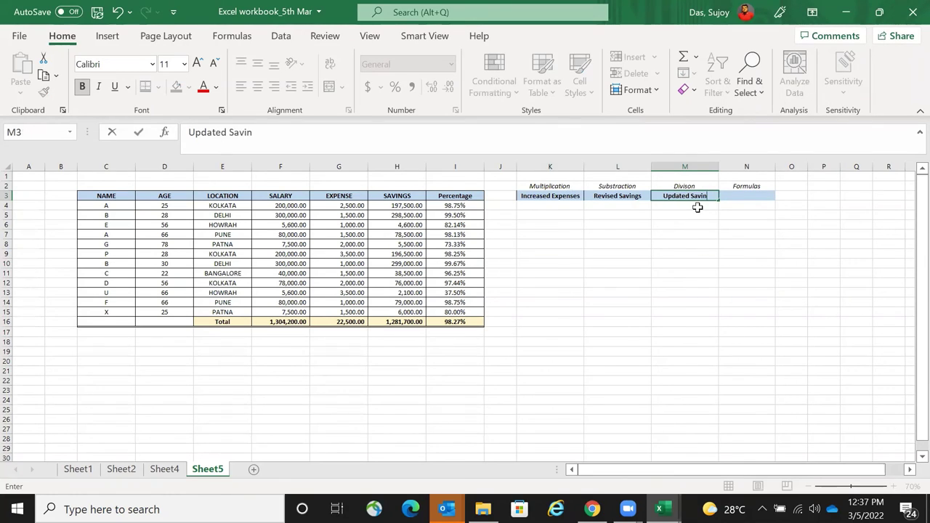
{"action": "type", "text": "gs %"}
{"action": "key", "text": "Return"}
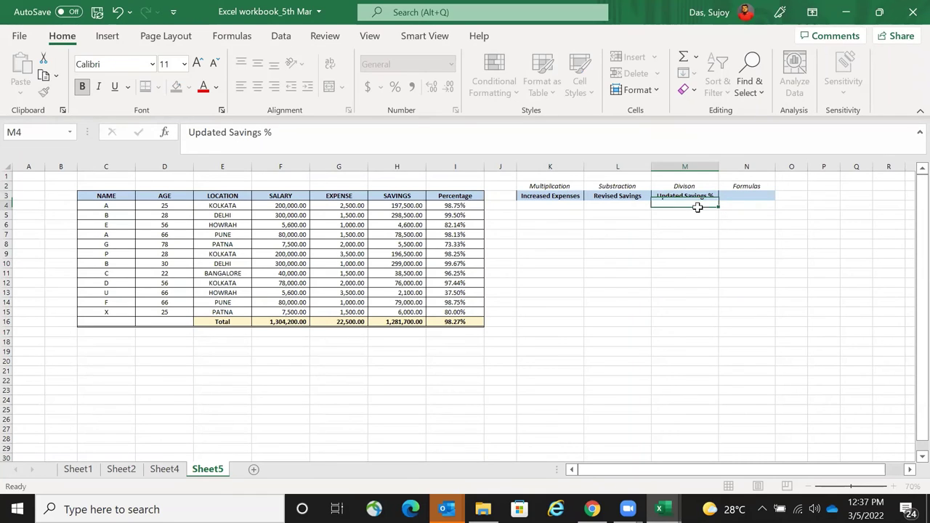
{"action": "key", "text": "Up"}
{"action": "key", "text": "Right"}
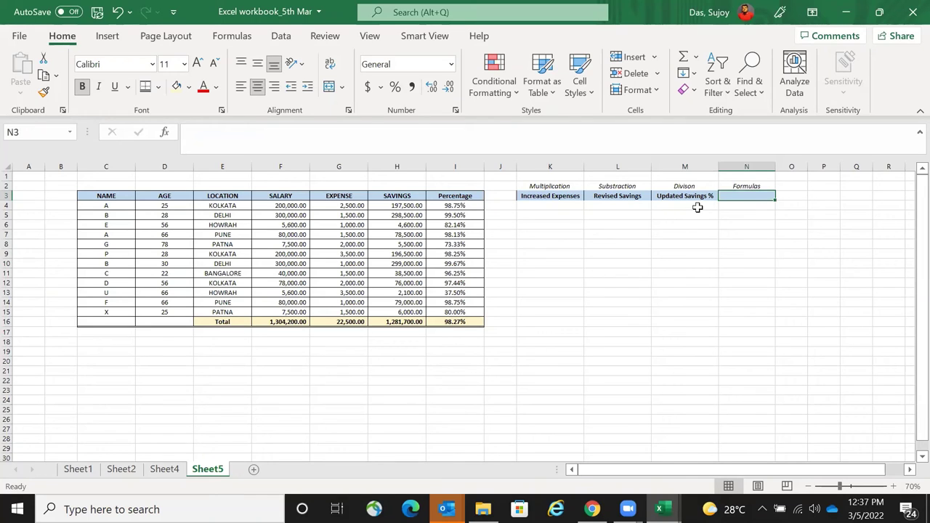
{"action": "key", "text": "Down"}
{"action": "key", "text": "Left"}
{"action": "key", "text": "Left"}
{"action": "key", "text": "Left"}
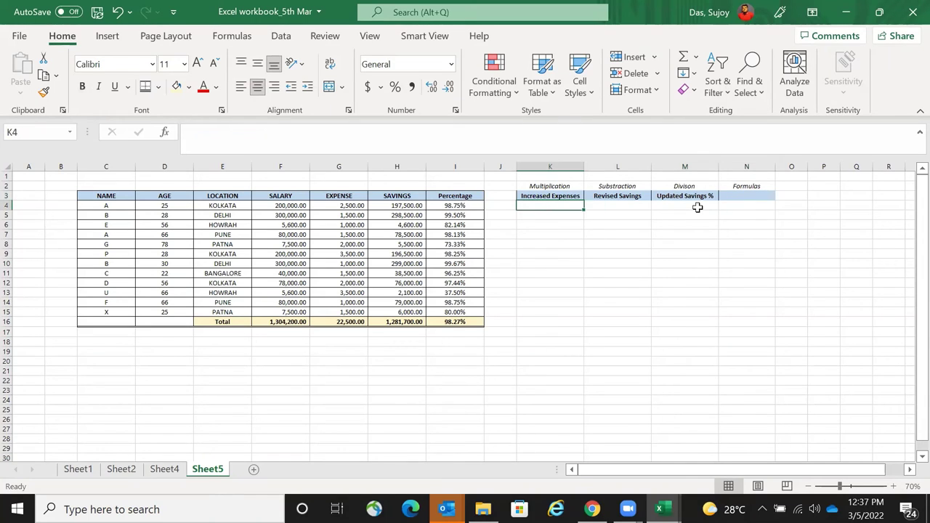
{"action": "key", "text": "Up"}
{"action": "key", "text": "Up"}
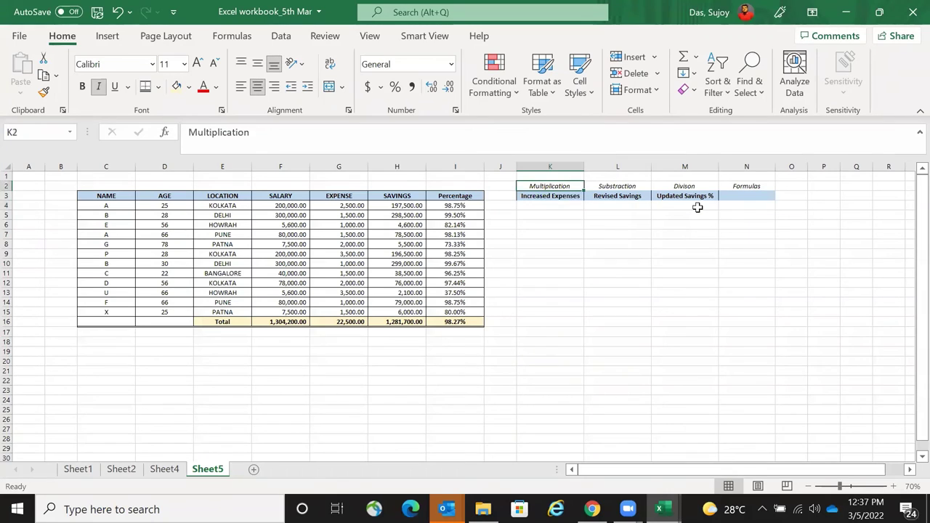
{"action": "key", "text": "Down"}
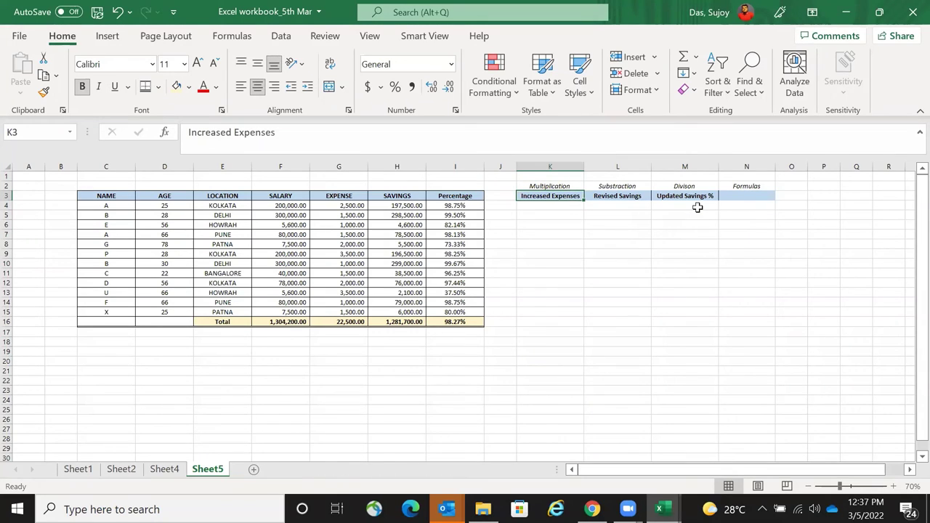
- Add empty notes to K3, then delete the leftover empty note
{"action": "right_click", "coordinate": [574, 195]}
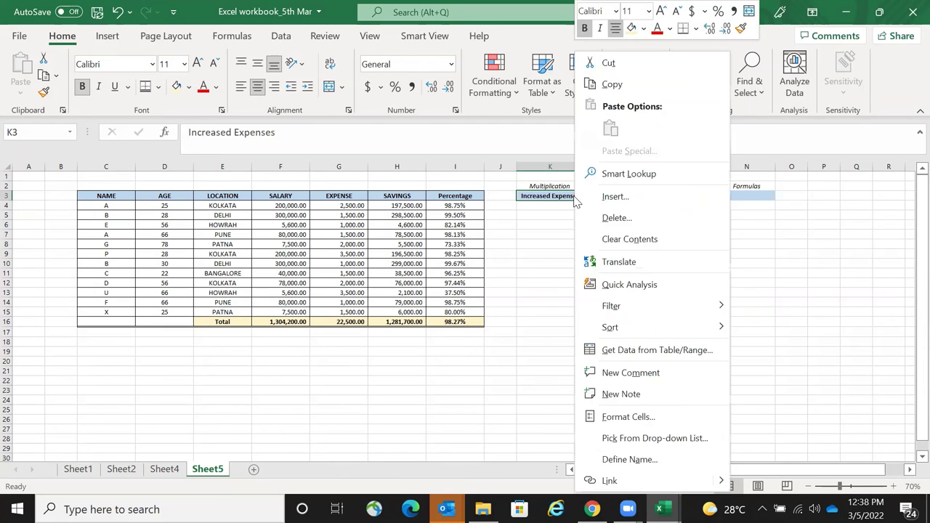
{"action": "left_click", "coordinate": [621, 394]}
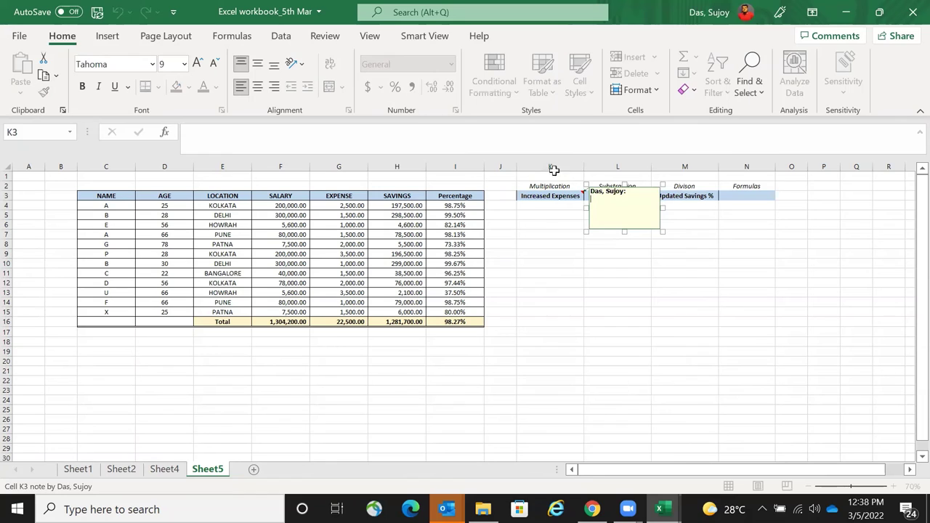
{"action": "left_click", "coordinate": [567, 351]}
{"action": "left_click", "coordinate": [566, 195]}
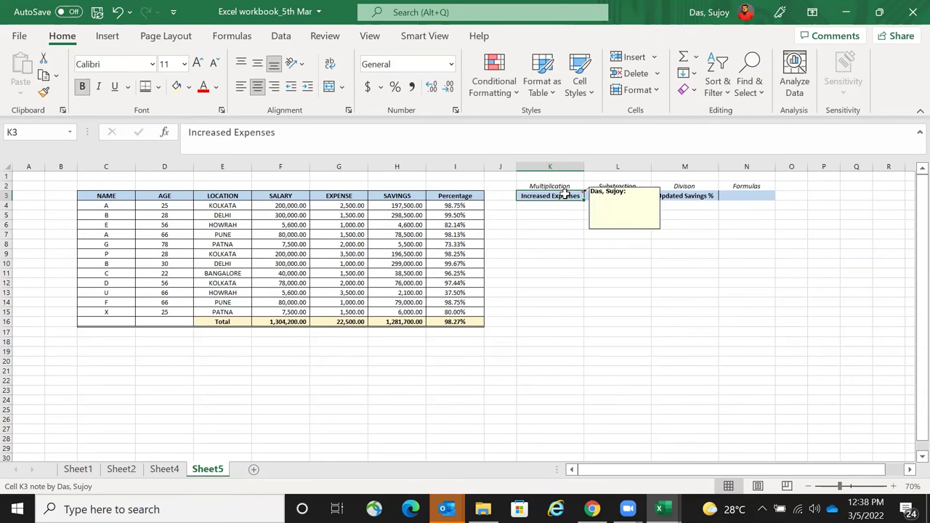
{"action": "right_click", "coordinate": [566, 195]}
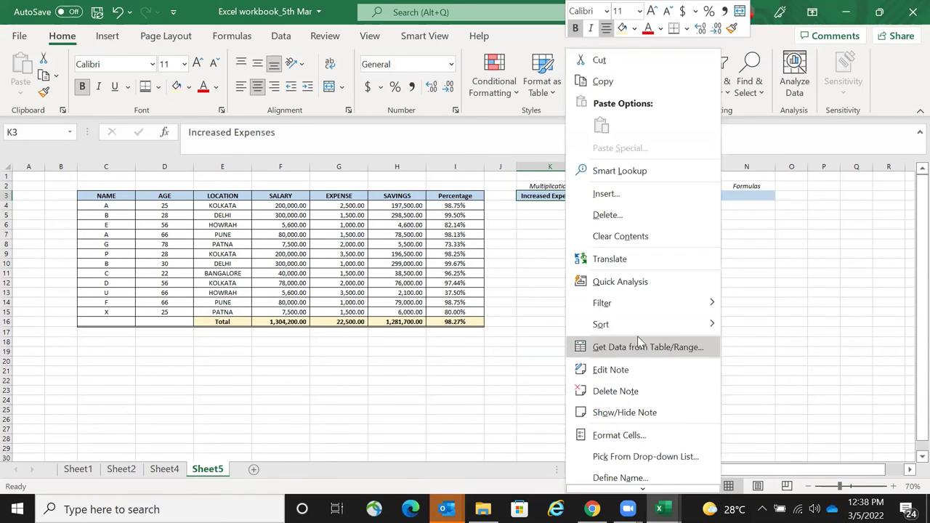
{"action": "key", "text": "Escape"}
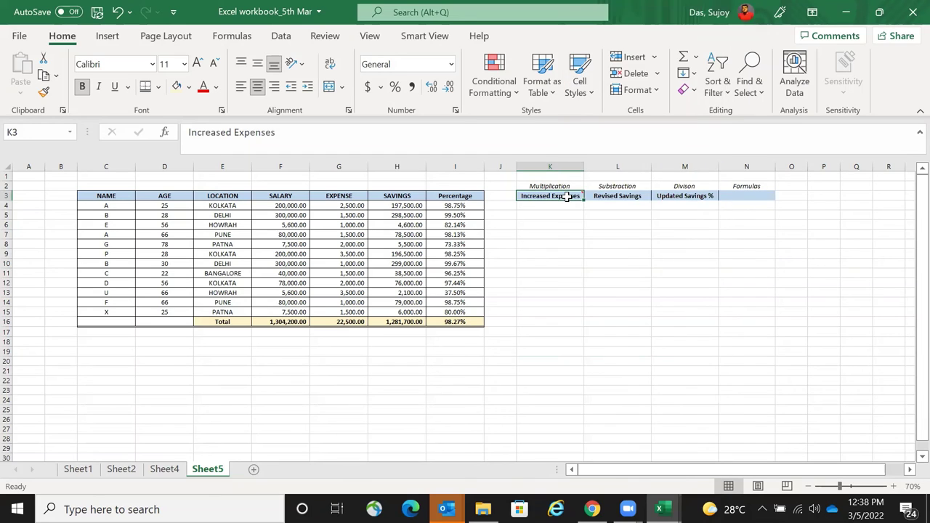
{"action": "right_click", "coordinate": [569, 204]}
{"action": "left_click", "coordinate": [561, 201]}
{"action": "right_click", "coordinate": [567, 196]}
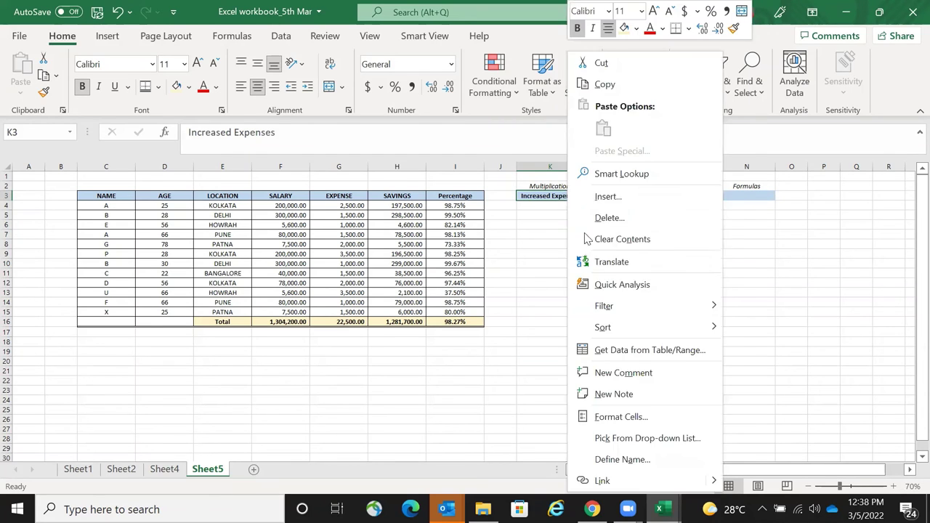
{"action": "left_click", "coordinate": [614, 394]}
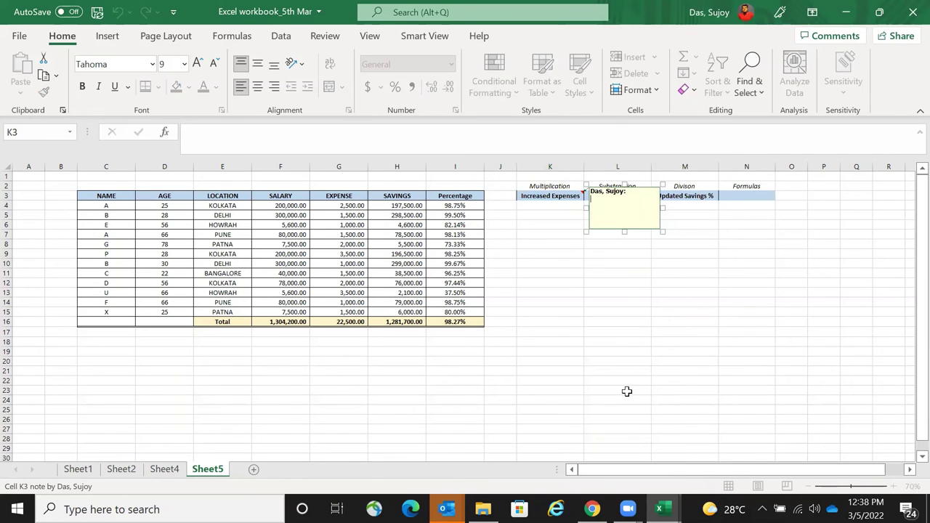
{"action": "left_click", "coordinate": [557, 198]}
{"action": "right_click", "coordinate": [558, 198]}
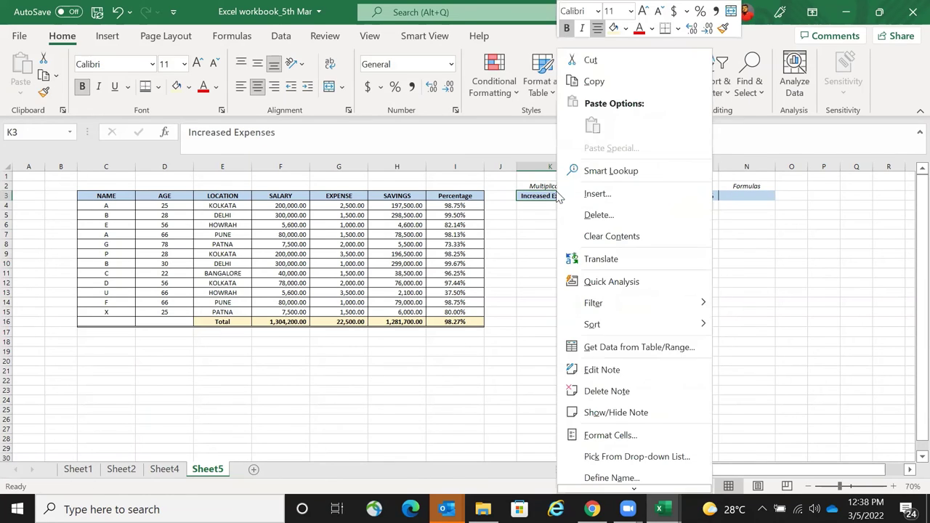
{"action": "left_click", "coordinate": [628, 392]}
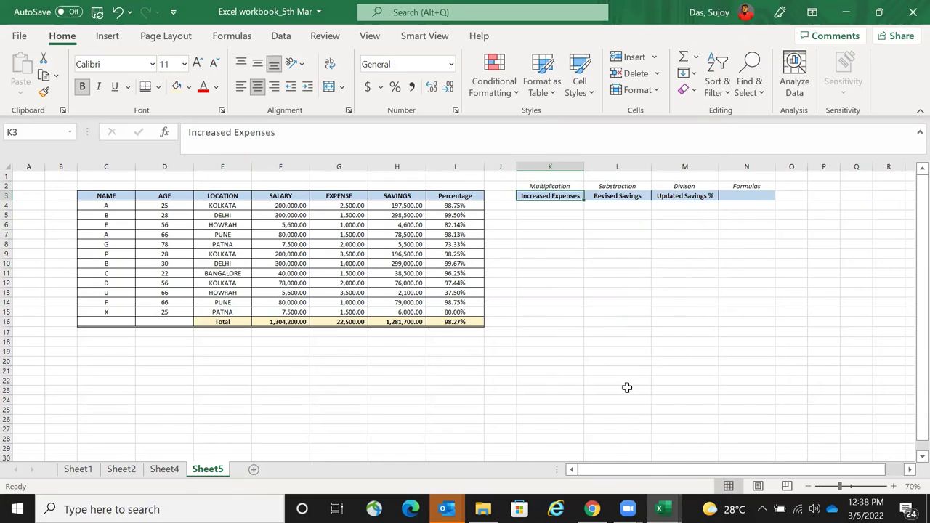
- Add a new note to K3 reading 'Expenses increased by two times'
{"action": "right_click", "coordinate": [574, 197]}
{"action": "left_click", "coordinate": [652, 392]}
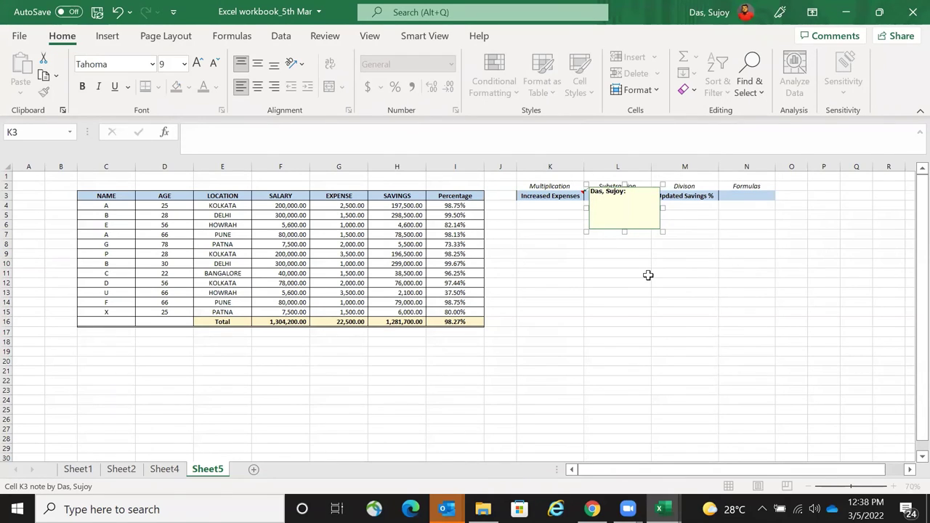
{"action": "type", "text": "ex"}
{"action": "key", "text": "BackSpace"}
{"action": "key", "text": "BackSpace"}
{"action": "type", "text": "Exceed"}
{"action": "key", "text": "BackSpace"}
{"action": "key", "text": "BackSpace"}
{"action": "key", "text": "BackSpace"}
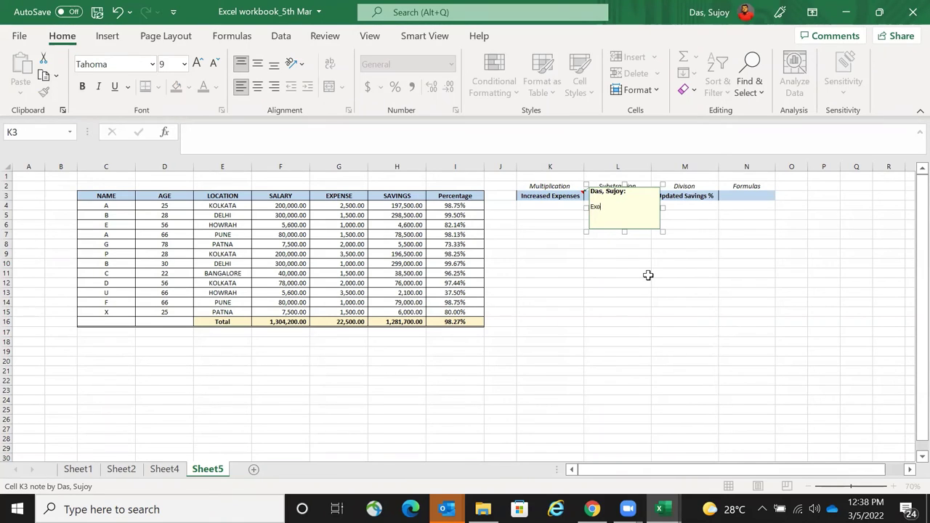
{"action": "type", "text": "penses"}
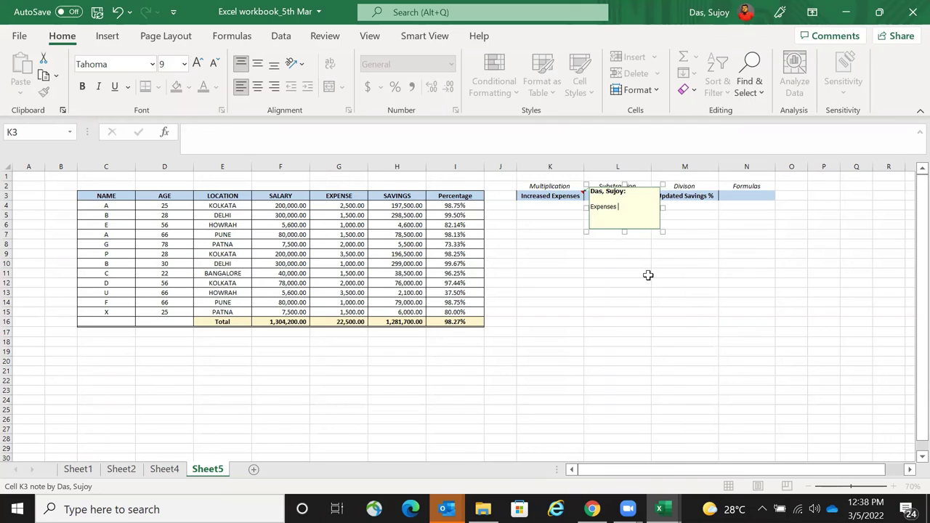
{"action": "type", "text": " incre"}
{"action": "type", "text": "by two times"}
{"action": "key", "text": "Return"}
{"action": "left_click", "coordinate": [559, 205]}
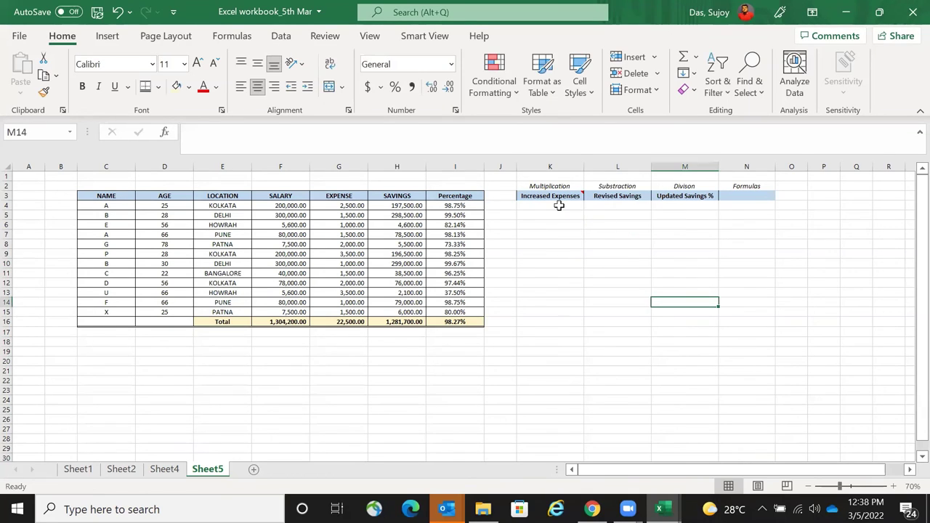
- Start the formula =G4 in K4, referencing the EXPENSE value
{"action": "type", "text": "="}
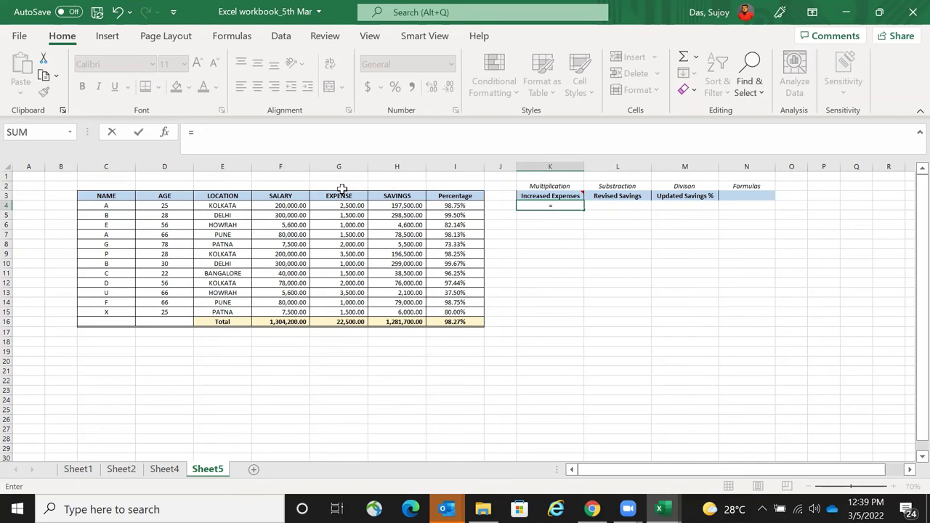
{"action": "key", "text": "Escape"}
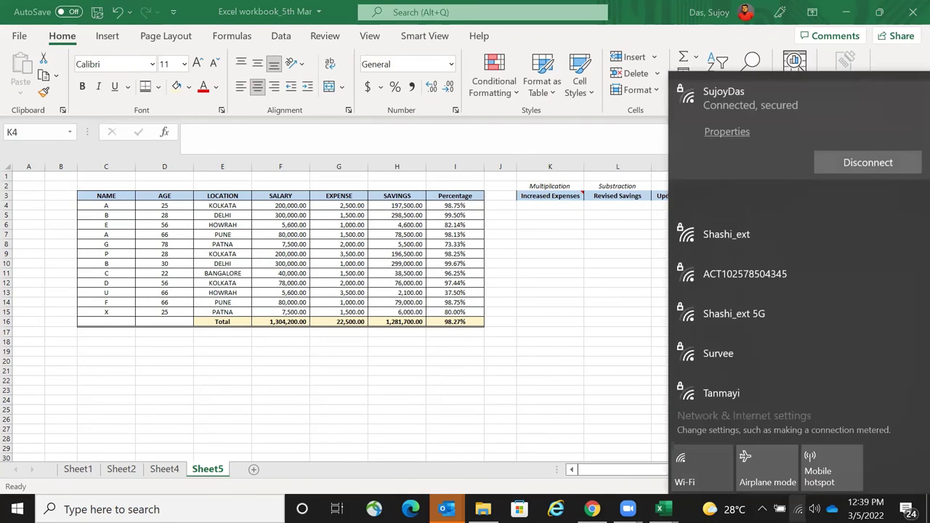
{"action": "left_click", "coordinate": [594, 332]}
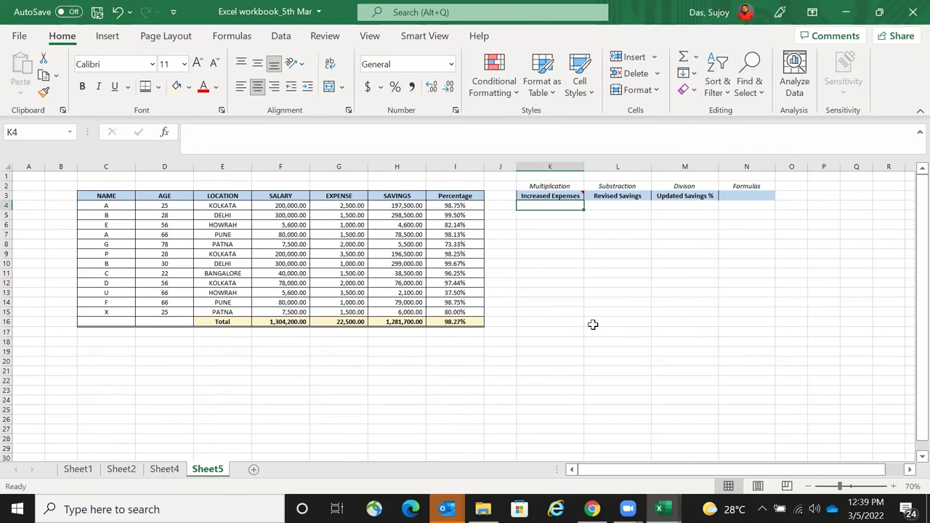
{"action": "mouse_move", "coordinate": [561, 197]}
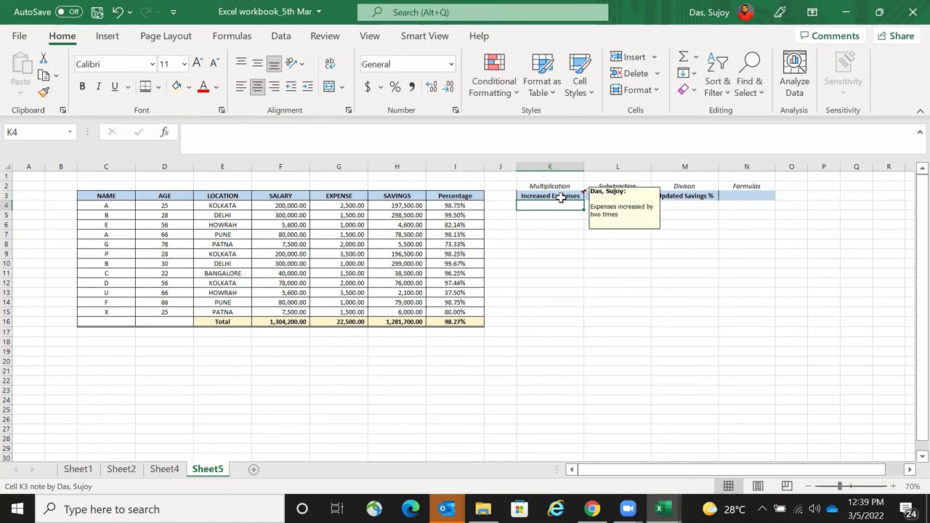
{"action": "type", "text": "="}
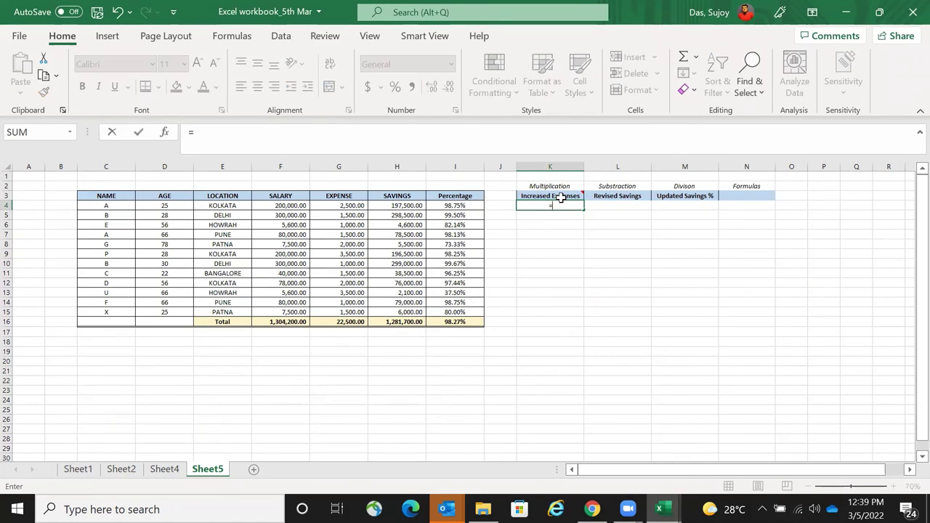
{"action": "left_click", "coordinate": [350, 206]}
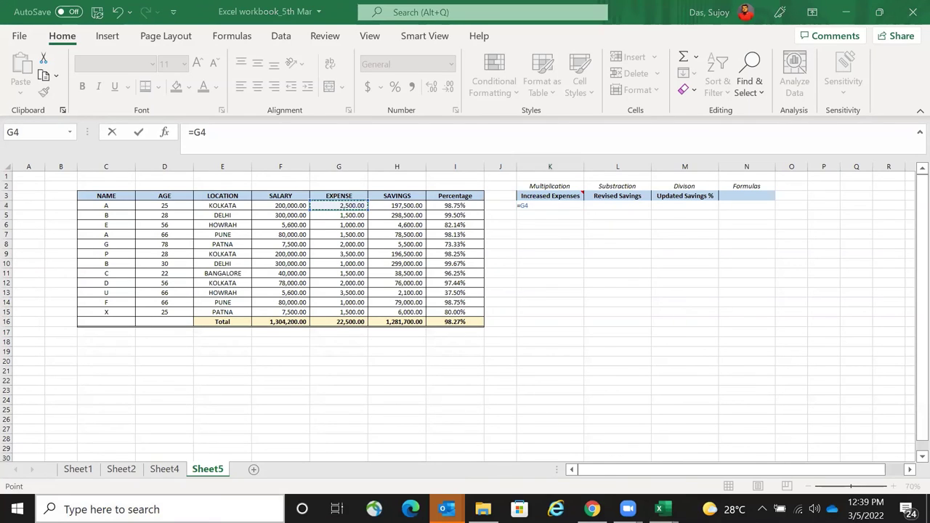
{"action": "left_click", "coordinate": [109, 510]}
- Search Windows for 'key' and launch the On-Screen Keyboard
{"action": "type", "text": "kep"}
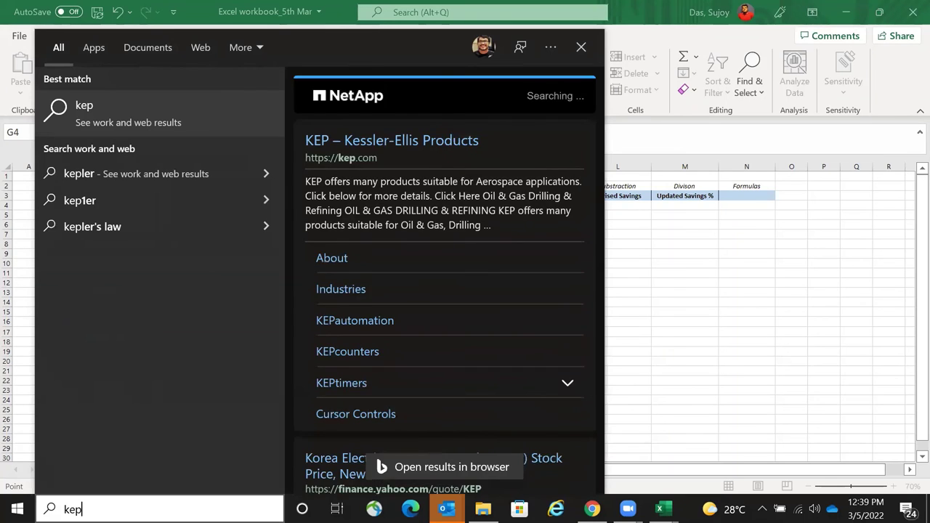
{"action": "type", "text": "y"}
{"action": "key", "text": "BackSpace"}
{"action": "key", "text": "BackSpace"}
{"action": "type", "text": "y"}
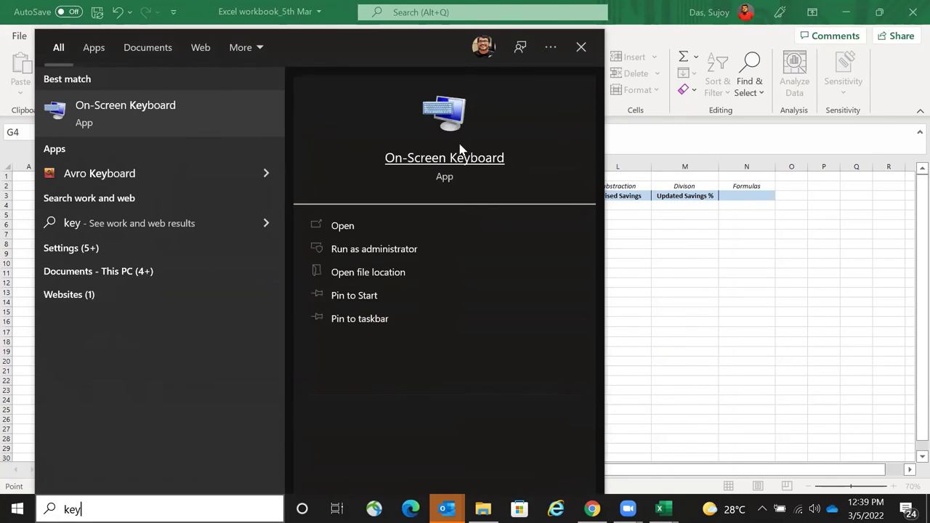
{"action": "left_click", "coordinate": [388, 225]}
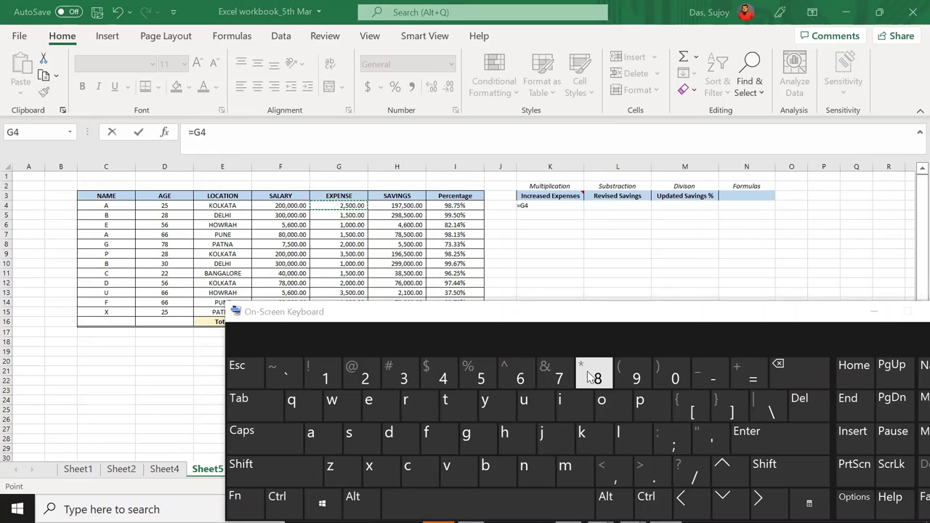
- Enter the doubling formula =G4*2 in K4
{"action": "left_click_drag", "start_coordinate": [772, 312], "coordinate": [781, 333]}
{"action": "left_click", "coordinate": [776, 331]}
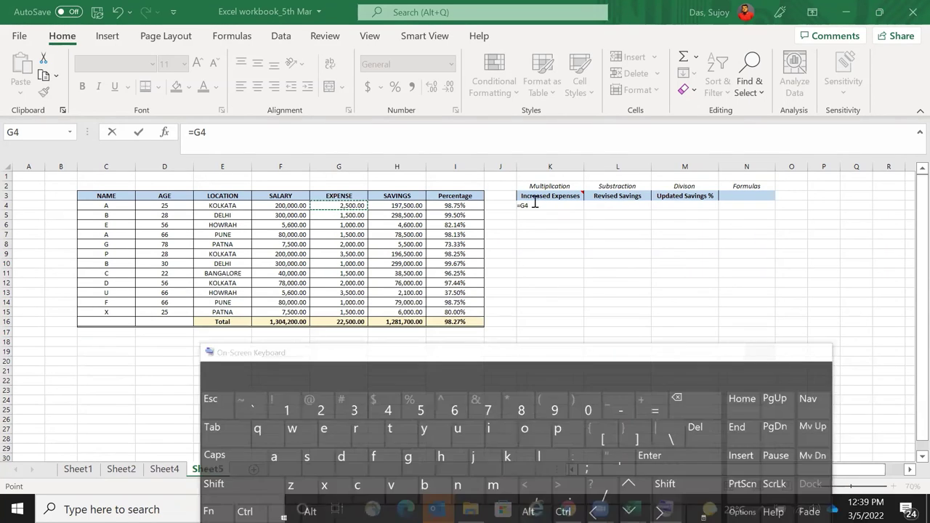
{"action": "type", "text": "*"}
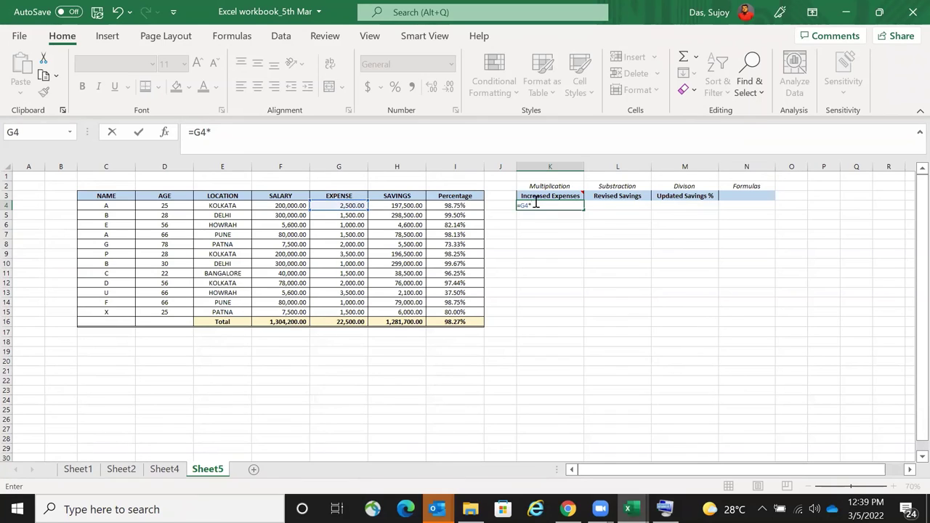
{"action": "type", "text": "2"}
{"action": "key", "text": "ctrl+Return"}
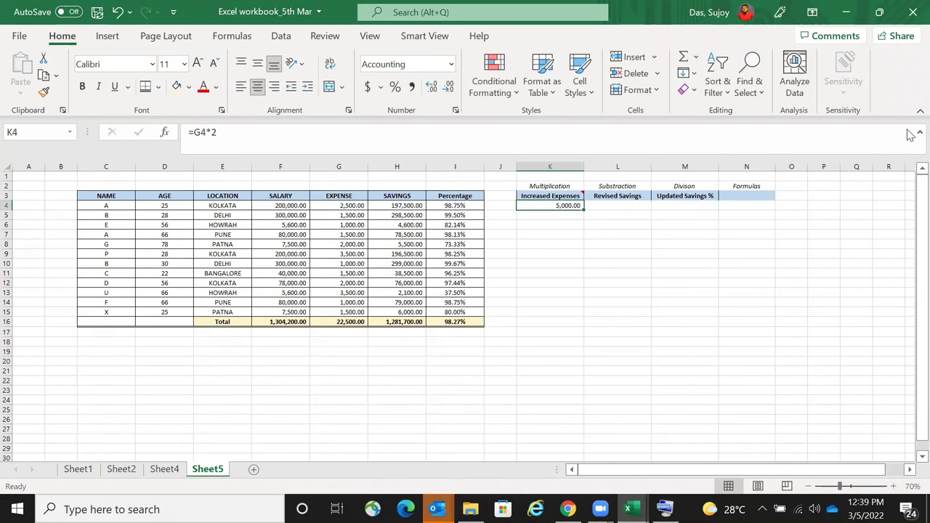
{"action": "key", "text": "F2"}
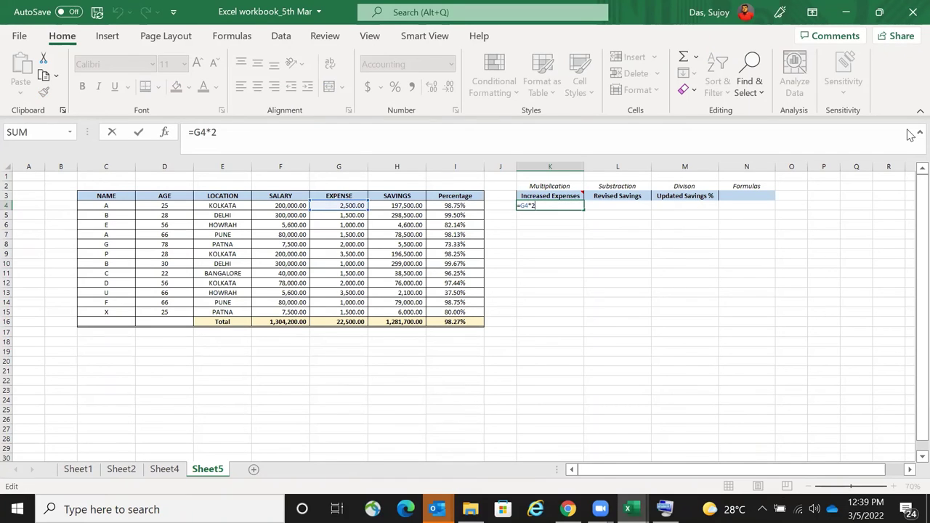
{"action": "key", "text": "Escape"}
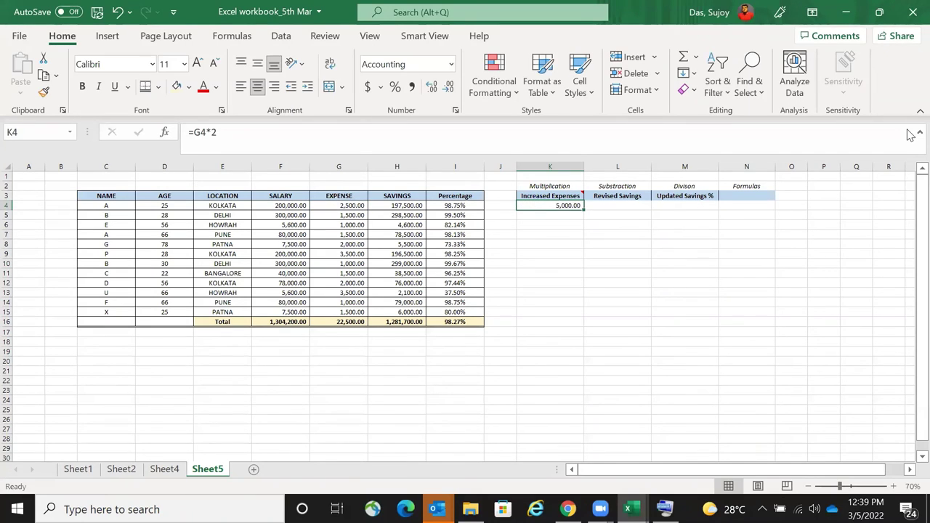
- Copy the K4 formula and paste it into K4 through K15
{"action": "key", "text": "ctrl+c"}
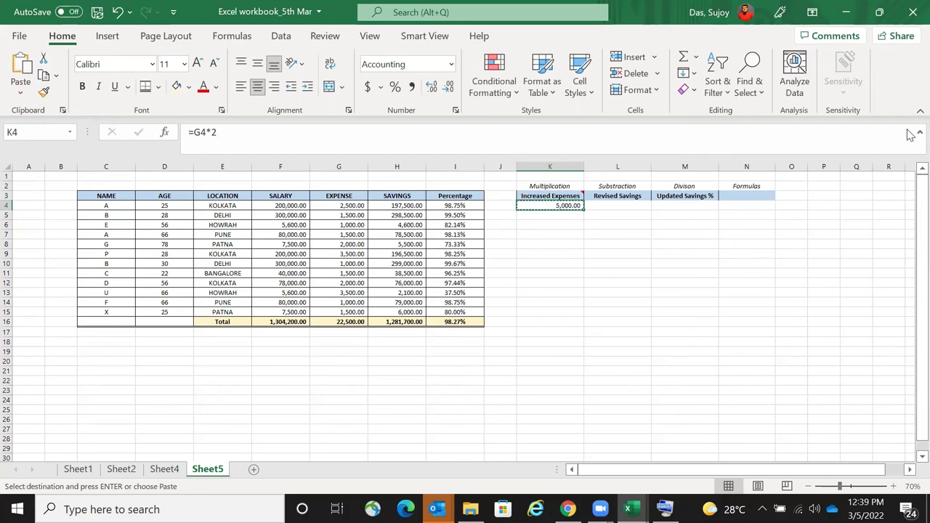
{"action": "right_click", "coordinate": [576, 207]}
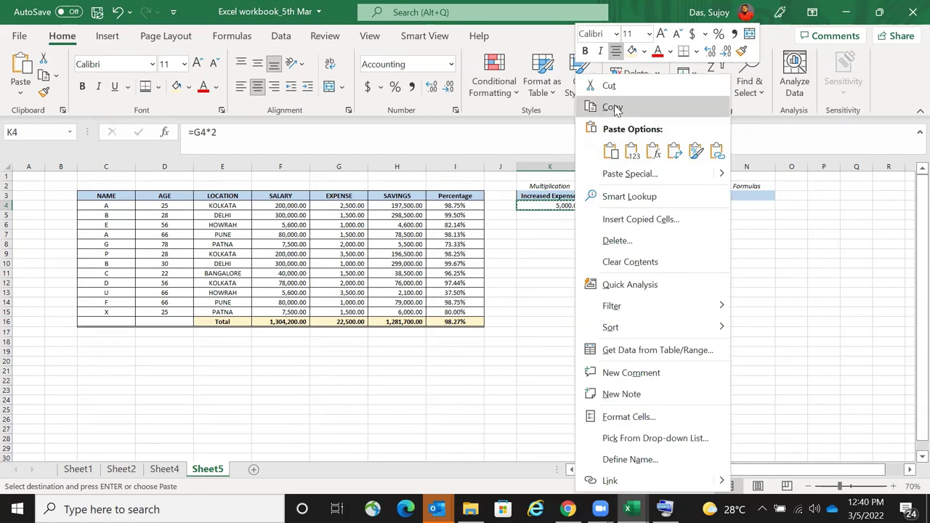
{"action": "left_click", "coordinate": [613, 107]}
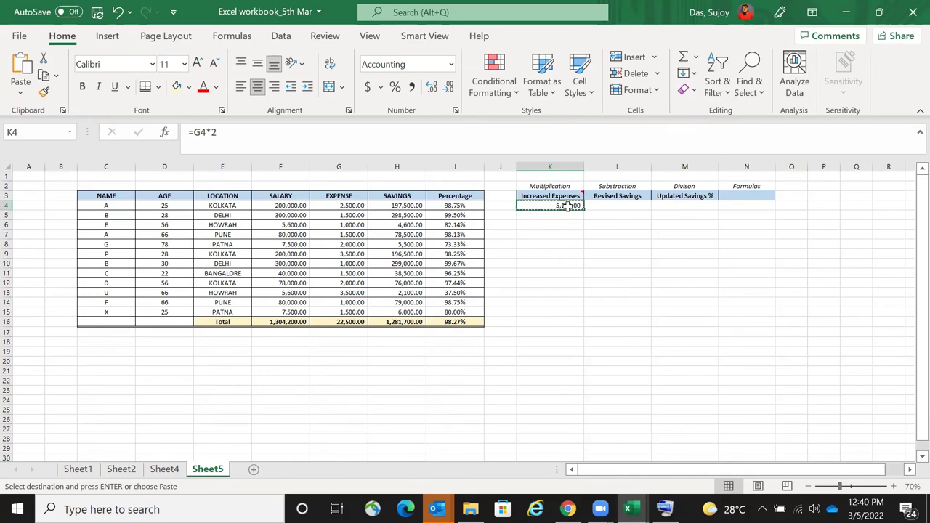
{"action": "right_click", "coordinate": [567, 206]}
{"action": "left_click", "coordinate": [603, 108]}
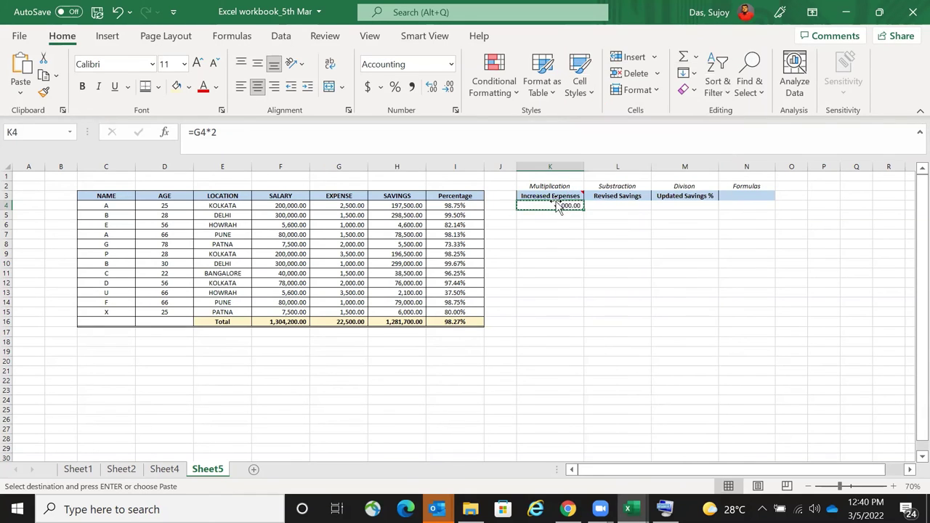
{"action": "left_click_drag", "start_coordinate": [553, 206], "coordinate": [554, 313]}
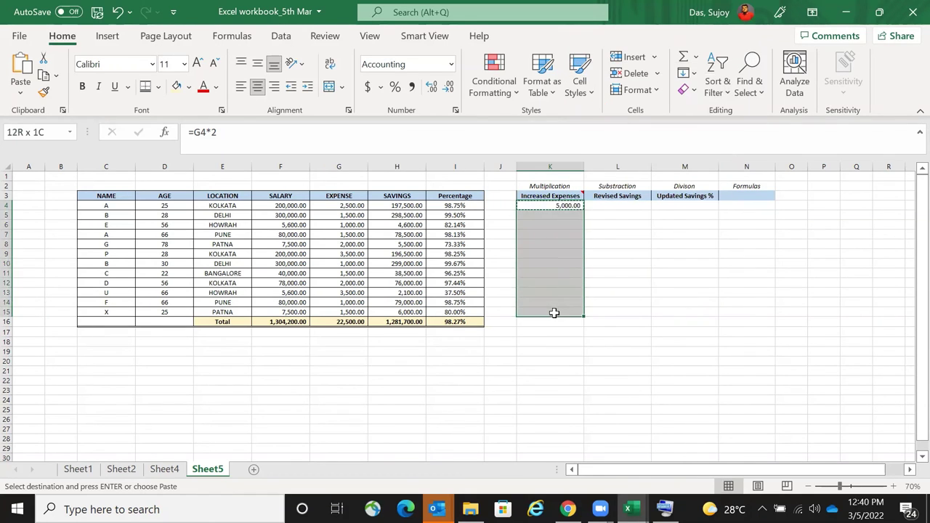
{"action": "right_click", "coordinate": [553, 264]}
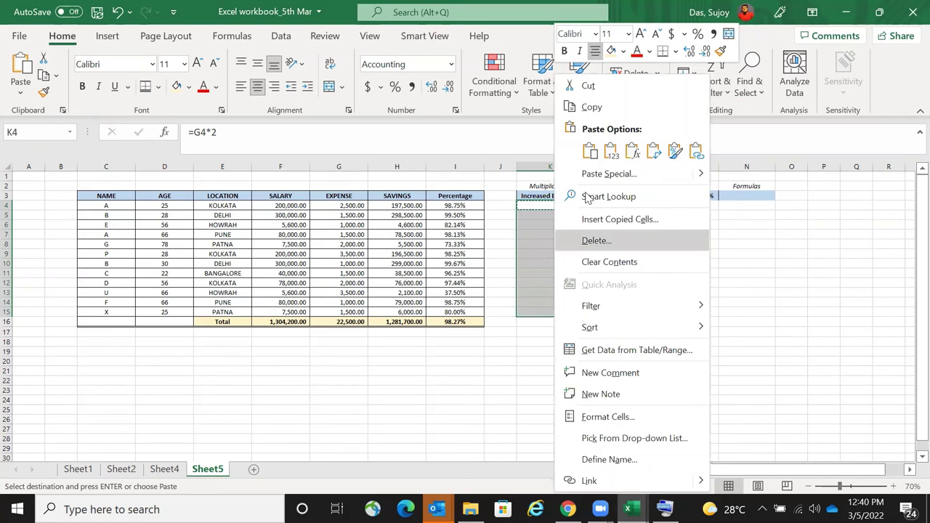
{"action": "left_click", "coordinate": [591, 151]}
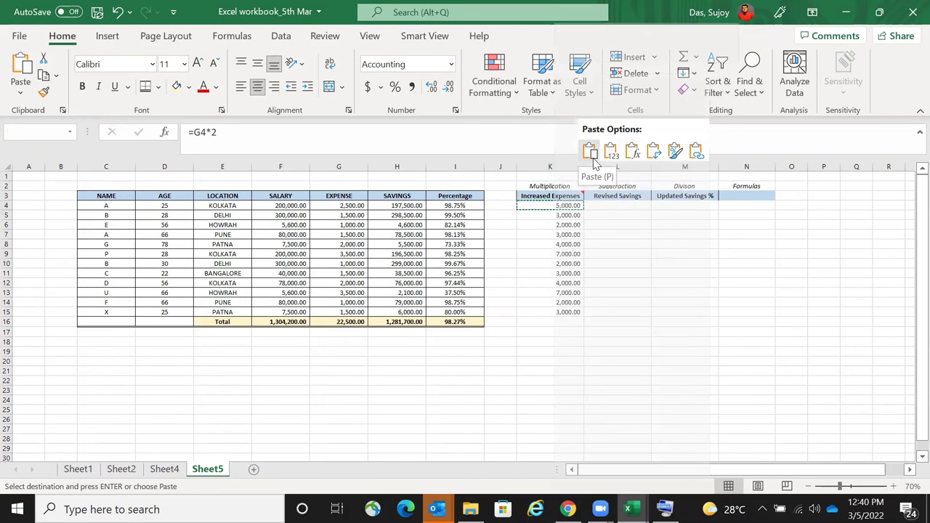
{"action": "left_click", "coordinate": [675, 348]}
- Review the pasted doubling formulas in K10 through K15
{"action": "left_click", "coordinate": [530, 264]}
{"action": "key", "text": "F2"}
{"action": "key", "text": "Escape"}
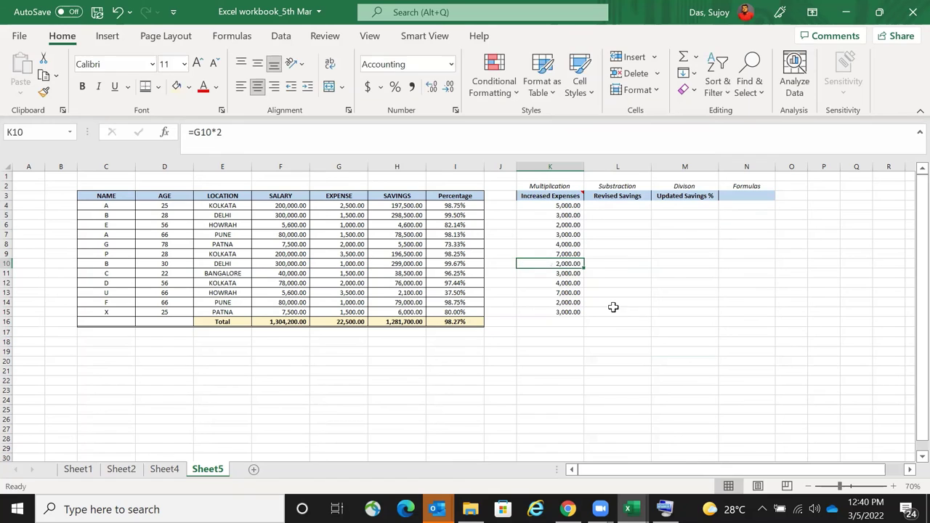
{"action": "key", "text": "Down"}
{"action": "key", "text": "F2"}
{"action": "key", "text": "Return"}
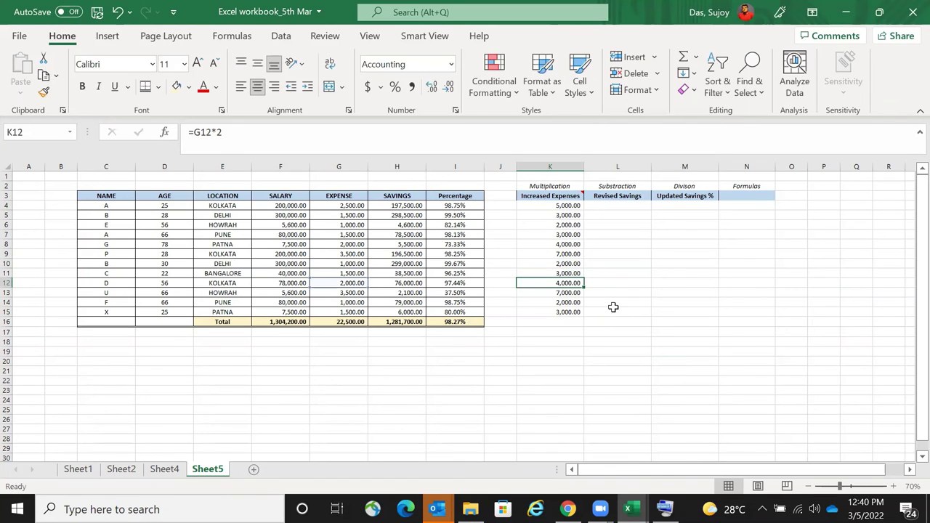
{"action": "key", "text": "Down"}
{"action": "key", "text": "F2"}
{"action": "key", "text": "Return"}
{"action": "key", "text": "F2"}
{"action": "key", "text": "Return"}
{"action": "key", "text": "F2"}
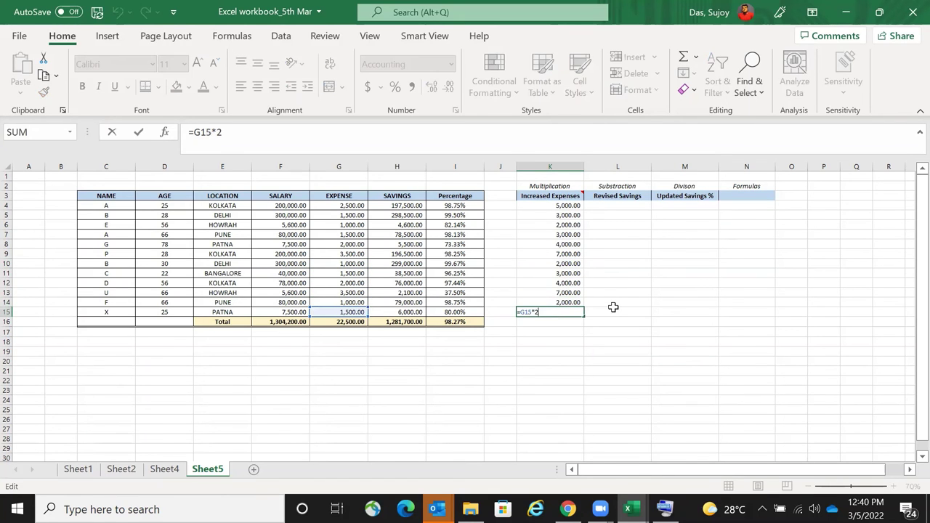
{"action": "key", "text": "Escape"}
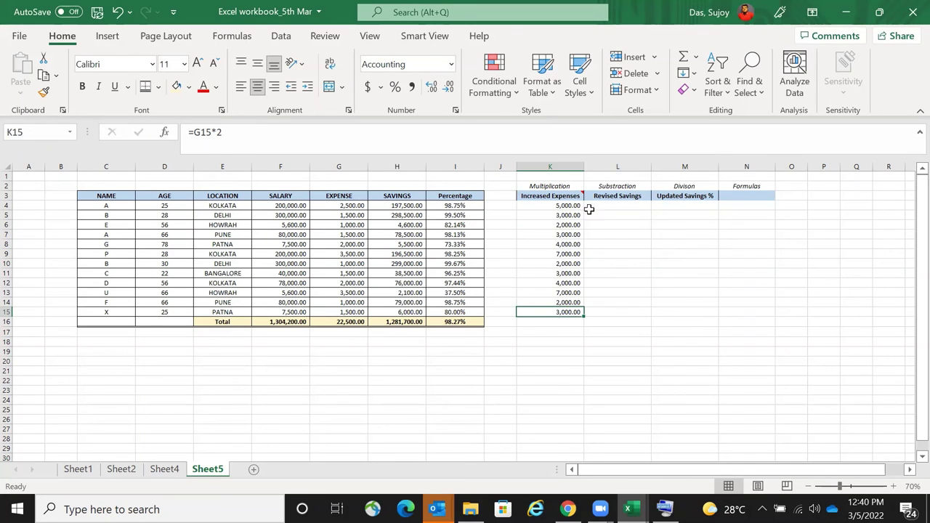
{"action": "left_click", "coordinate": [618, 206]}
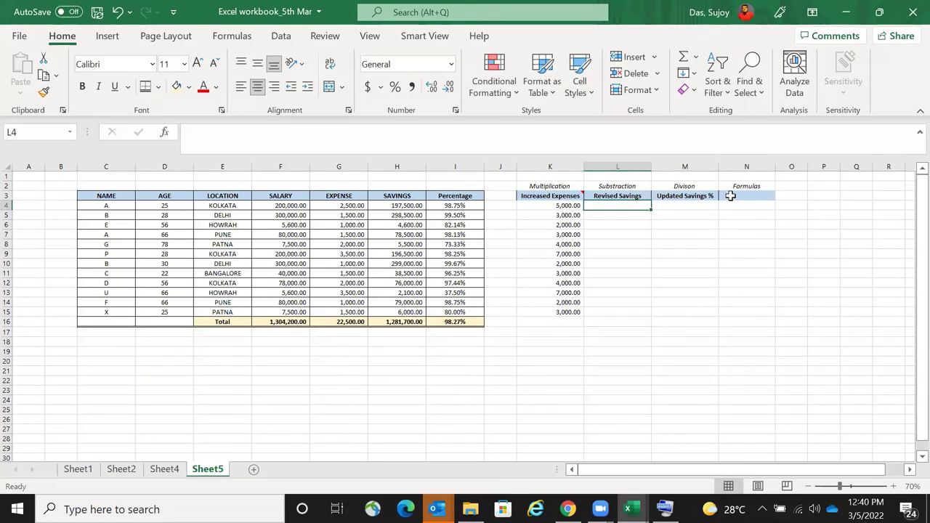
{"action": "key", "text": "Left"}
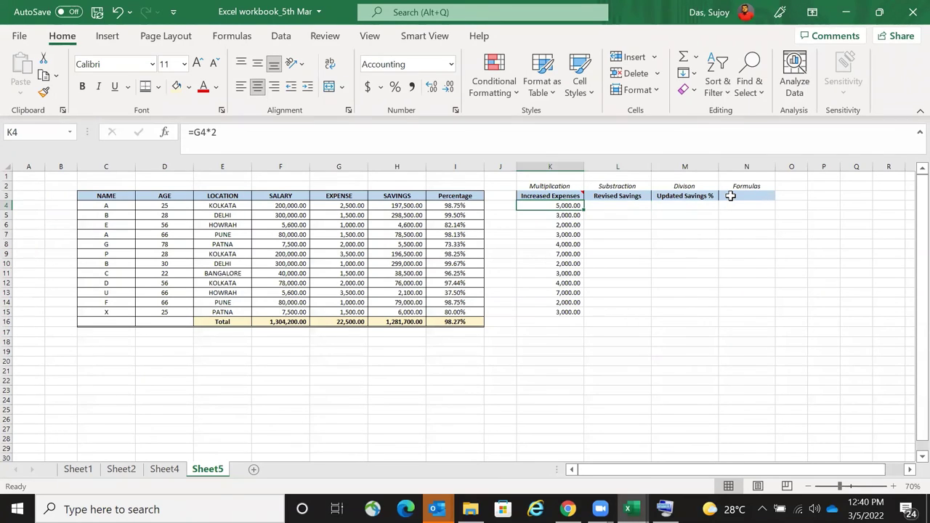
{"action": "key", "text": "Right"}
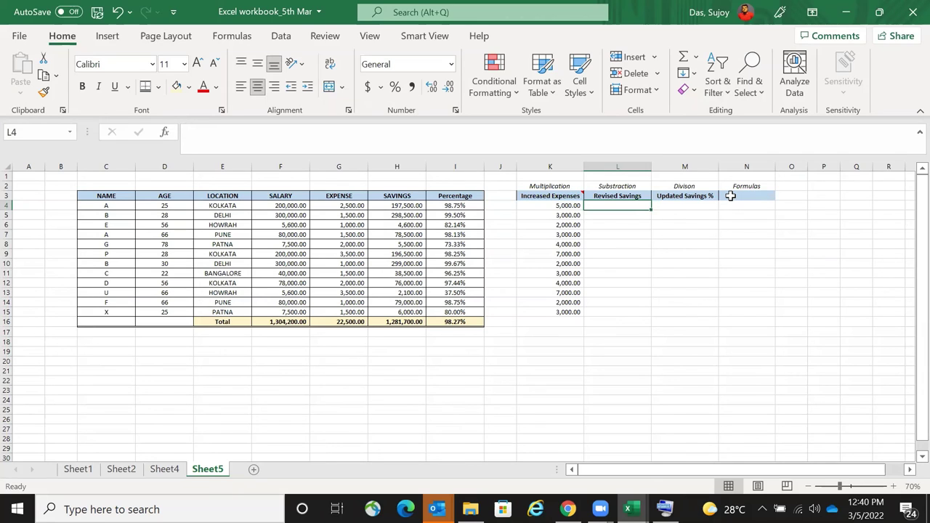
- Enter the formula =F4-K4 in L4, giving 195,000.00
{"action": "type", "text": "="}
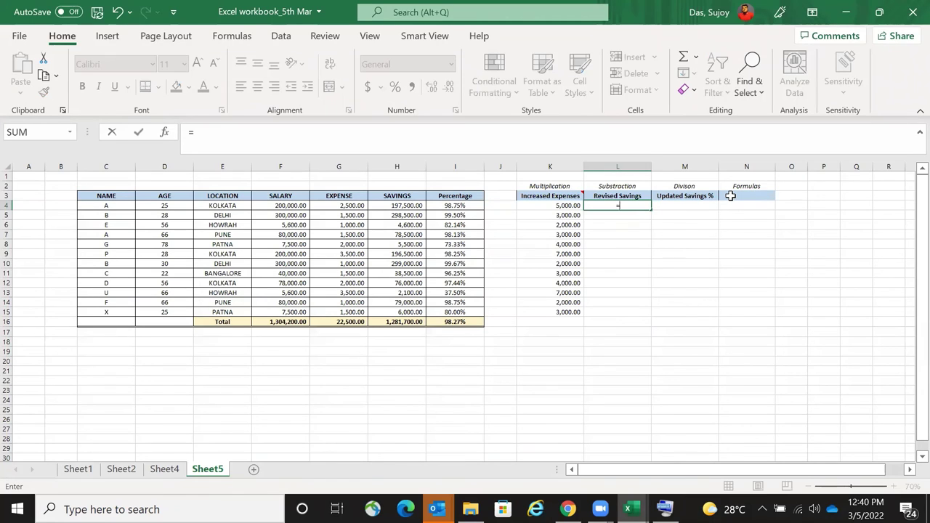
{"action": "left_click", "coordinate": [298, 205]}
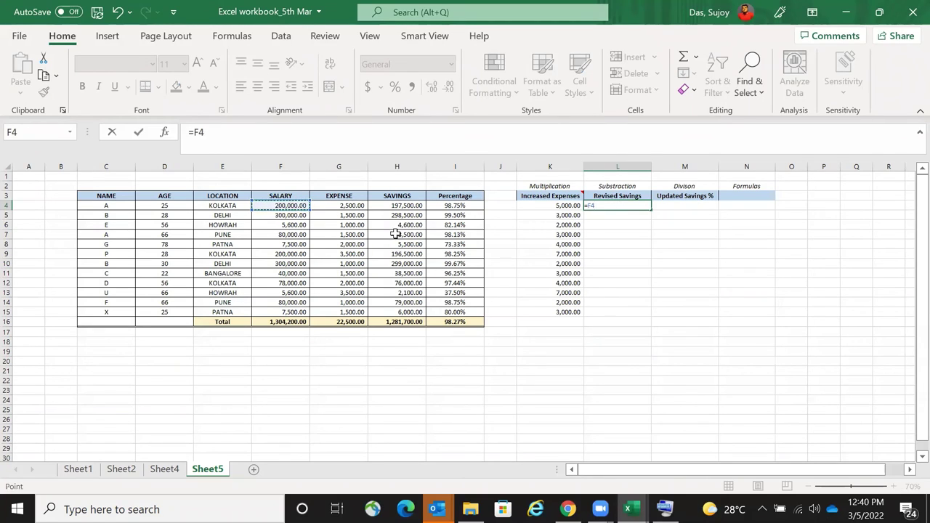
{"action": "type", "text": "-"}
{"action": "left_click", "coordinate": [538, 206]}
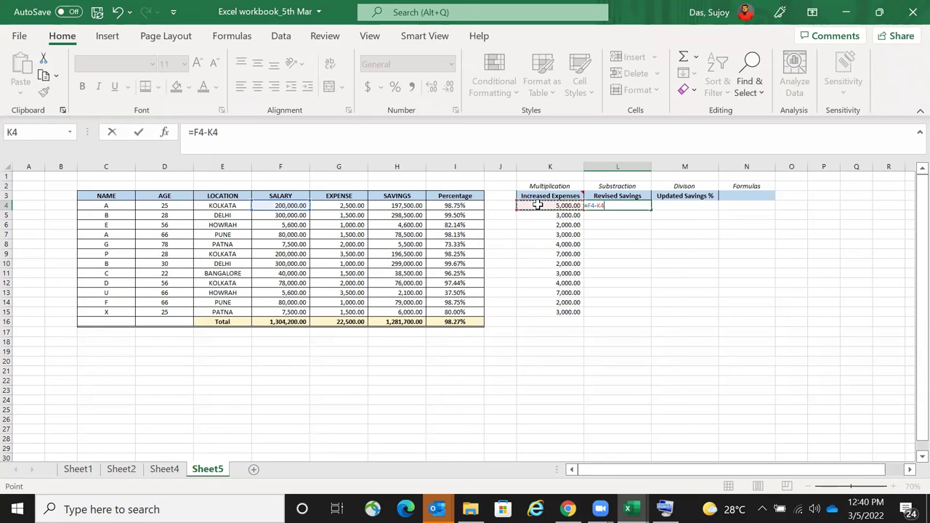
{"action": "key", "text": "ctrl+Return"}
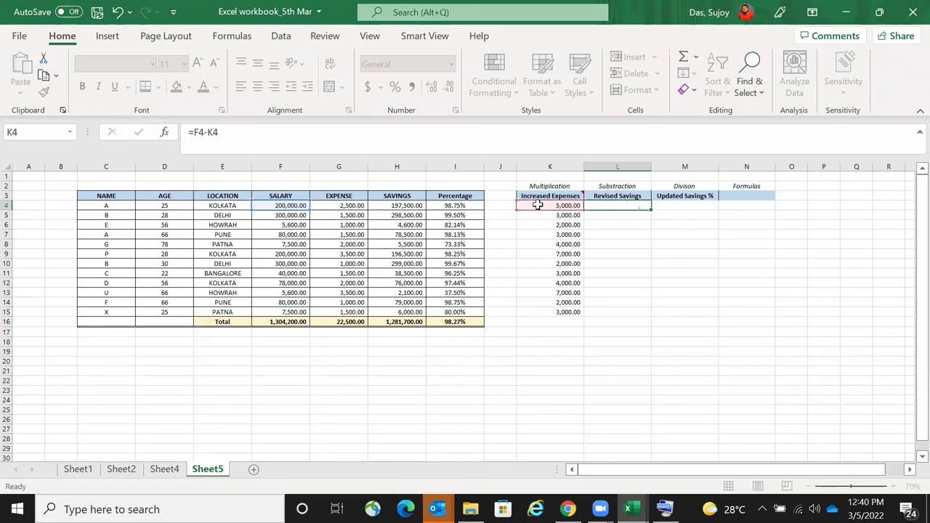
{"action": "key", "text": "Return"}
{"action": "key", "text": "Up"}
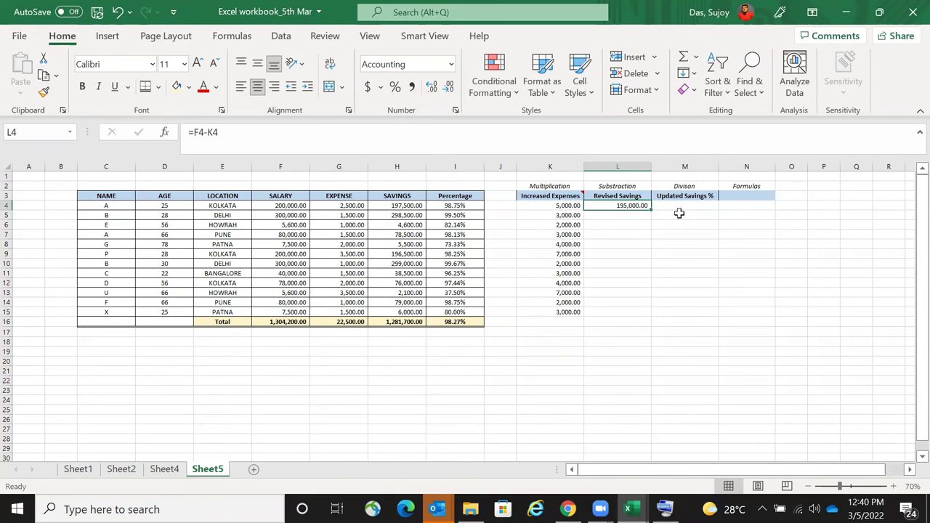
- Copy the L4 subtraction formula and paste it down through L15
{"action": "right_click", "coordinate": [643, 207]}
{"action": "left_click", "coordinate": [694, 108]}
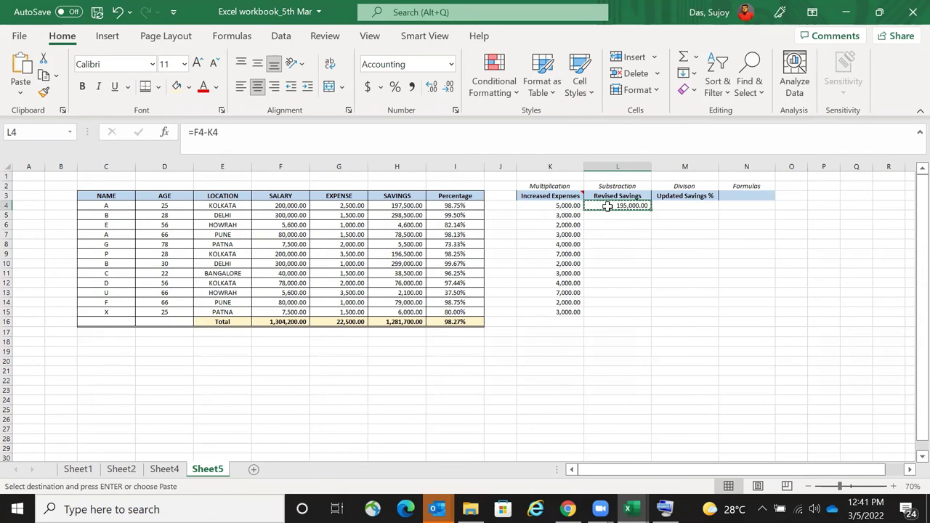
{"action": "left_click_drag", "start_coordinate": [608, 205], "coordinate": [621, 315]}
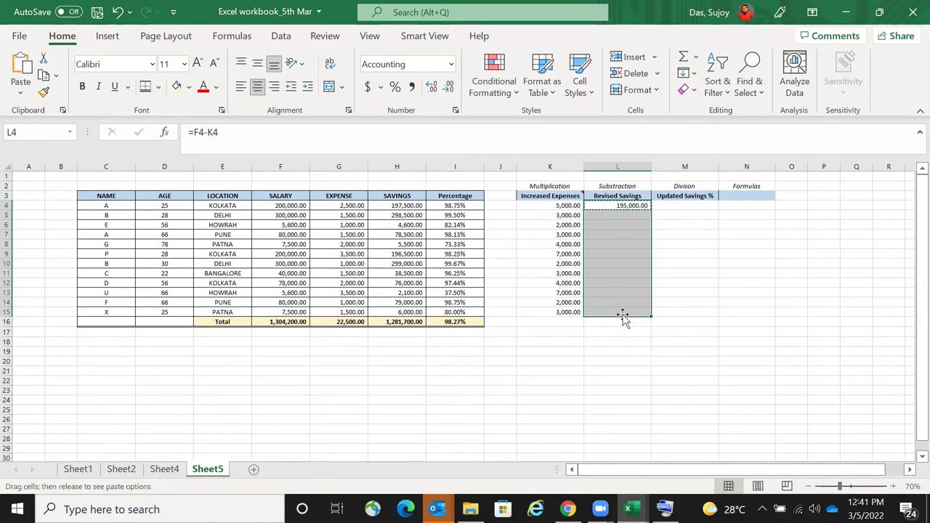
{"action": "right_click", "coordinate": [623, 306]}
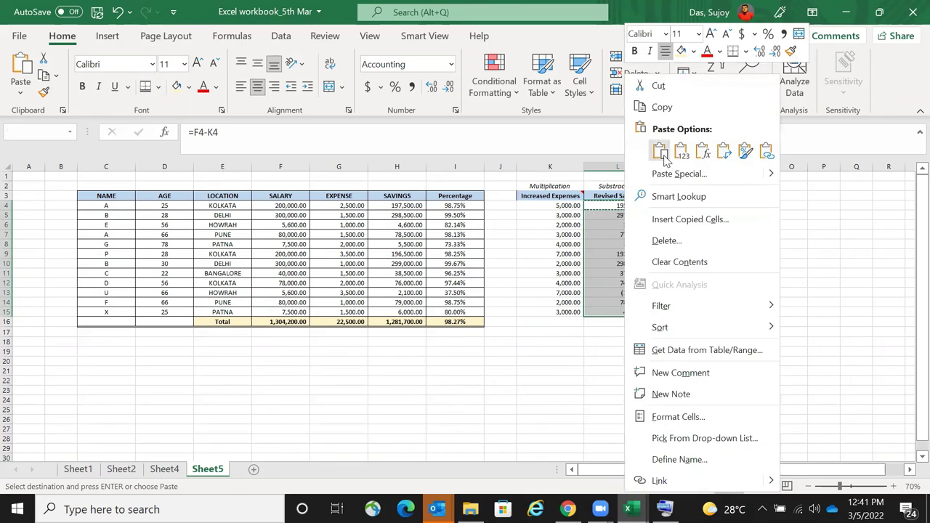
{"action": "left_click", "coordinate": [661, 151]}
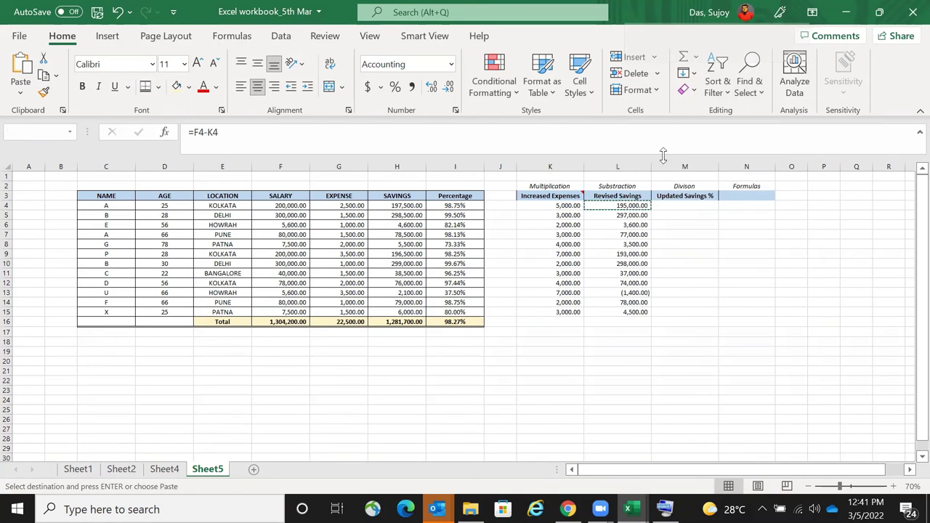
{"action": "left_click", "coordinate": [697, 260]}
- Review the Revised Savings formulas from L4 down to L13
{"action": "key", "text": "Escape"}
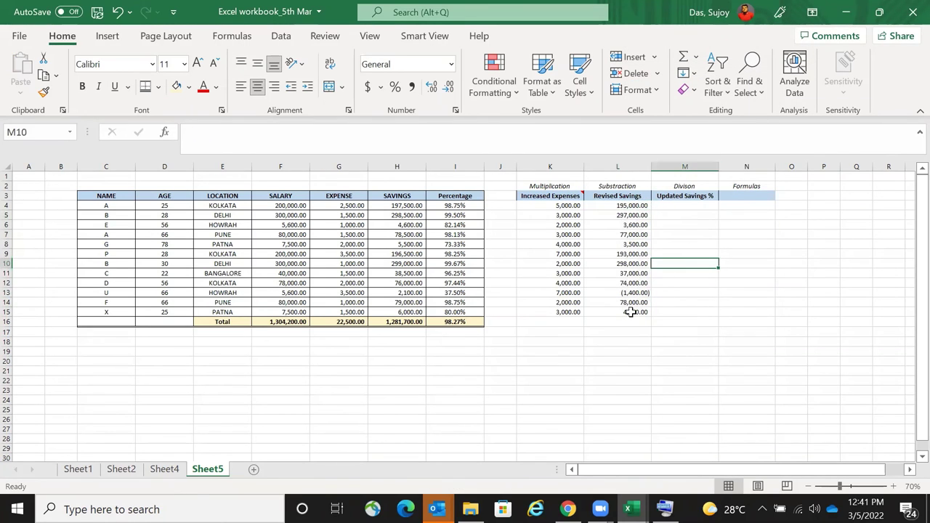
{"action": "left_click", "coordinate": [630, 312]}
{"action": "double_click", "coordinate": [609, 206]}
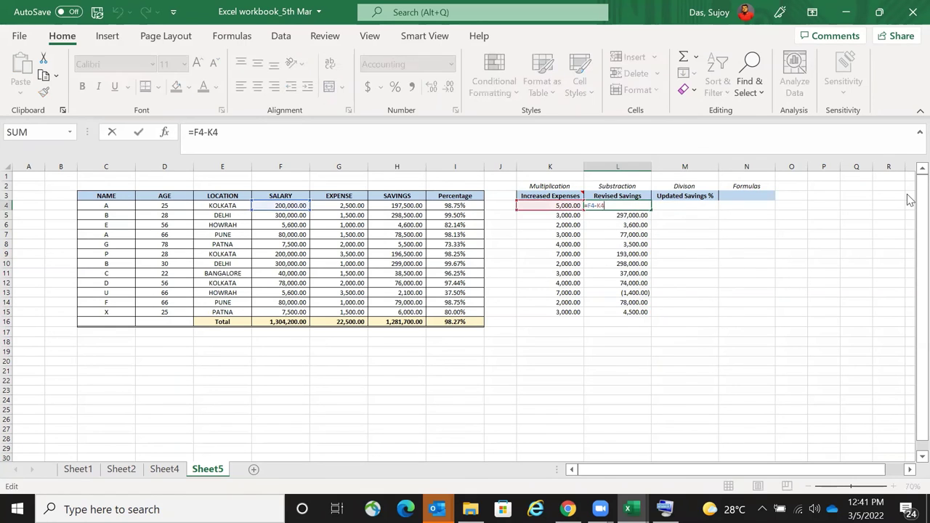
{"action": "key", "text": "Return"}
{"action": "key", "text": "F2"}
{"action": "key", "text": "Return"}
{"action": "key", "text": "F2"}
{"action": "key", "text": "Return"}
{"action": "key", "text": "F2"}
{"action": "key", "text": "Return"}
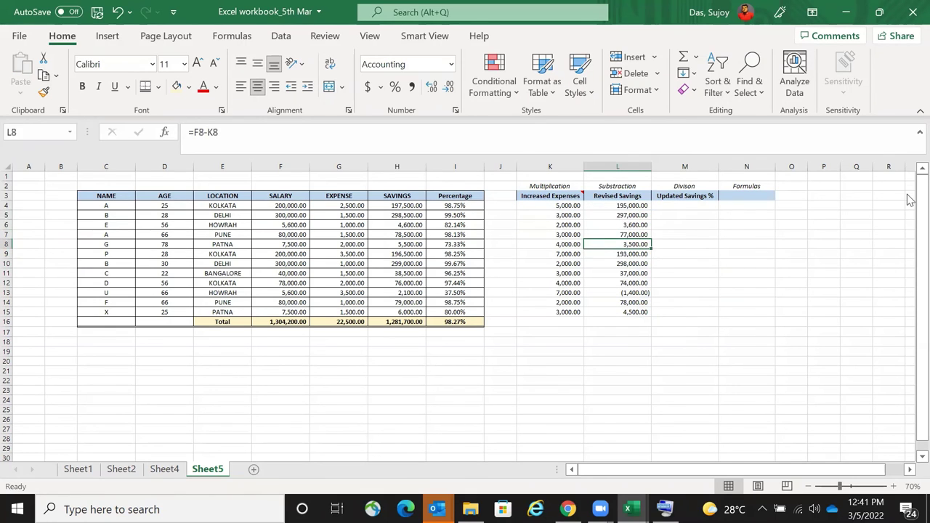
{"action": "key", "text": "F2"}
{"action": "key", "text": "Return"}
{"action": "key", "text": "F2"}
{"action": "key", "text": "Return"}
{"action": "key", "text": "F2"}
{"action": "key", "text": "Return"}
{"action": "key", "text": "Return"}
{"action": "key", "text": "F2"}
{"action": "key", "text": "Return"}
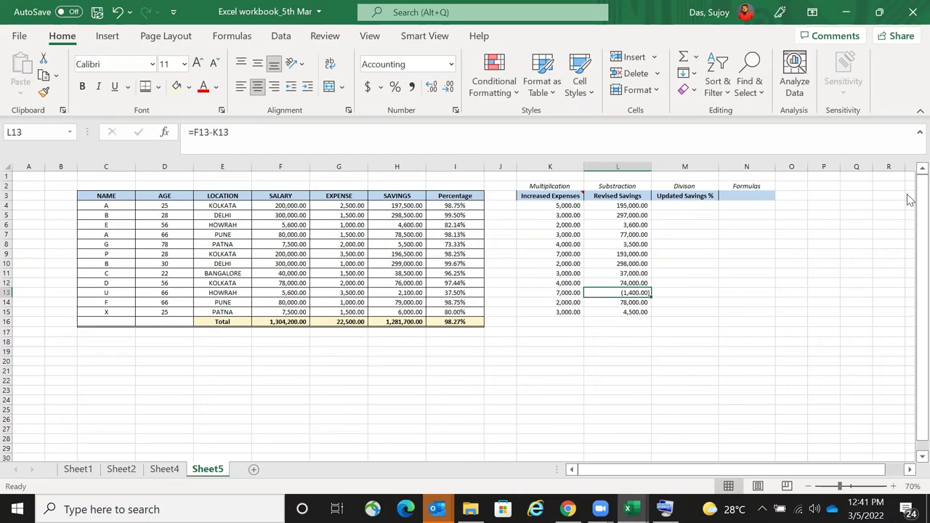
{"action": "key", "text": "F2"}
{"action": "key", "text": "Escape"}
{"action": "key", "text": "Left"}
{"action": "key", "text": "Left"}
{"action": "key", "text": "Left"}
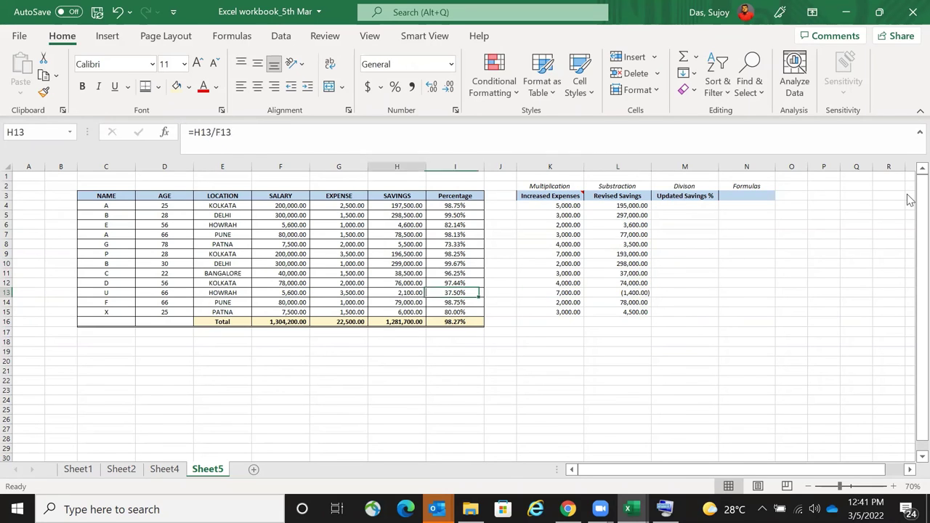
{"action": "key", "text": "Left"}
{"action": "key", "text": "Left"}
{"action": "key", "text": "Left"}
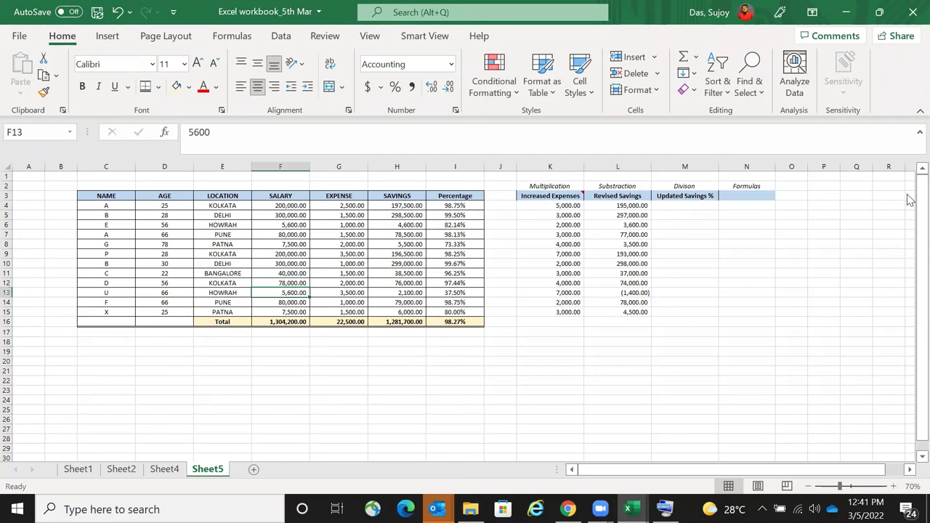
- Change the salary in F13 from 5600 to 15600
{"action": "key", "text": "F2"}
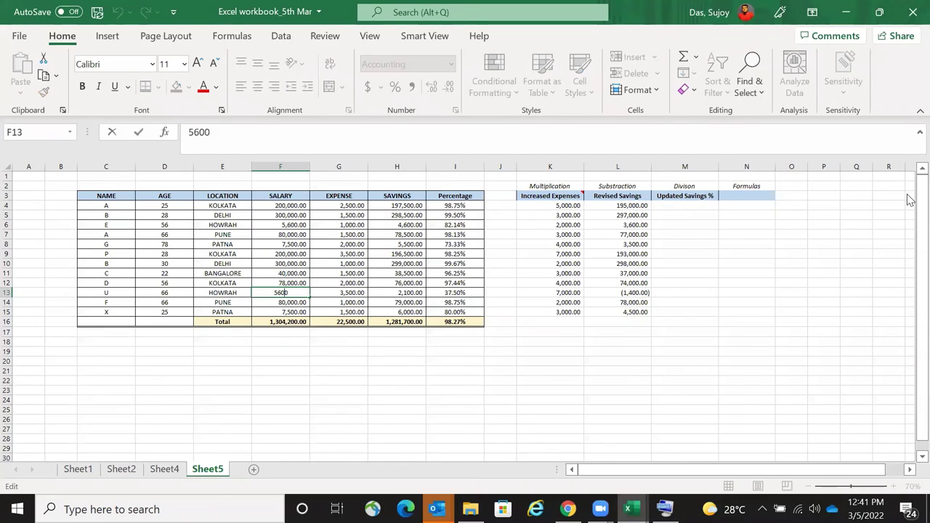
{"action": "key", "text": "Home"}
{"action": "type", "text": "1"}
{"action": "key", "text": "Return"}
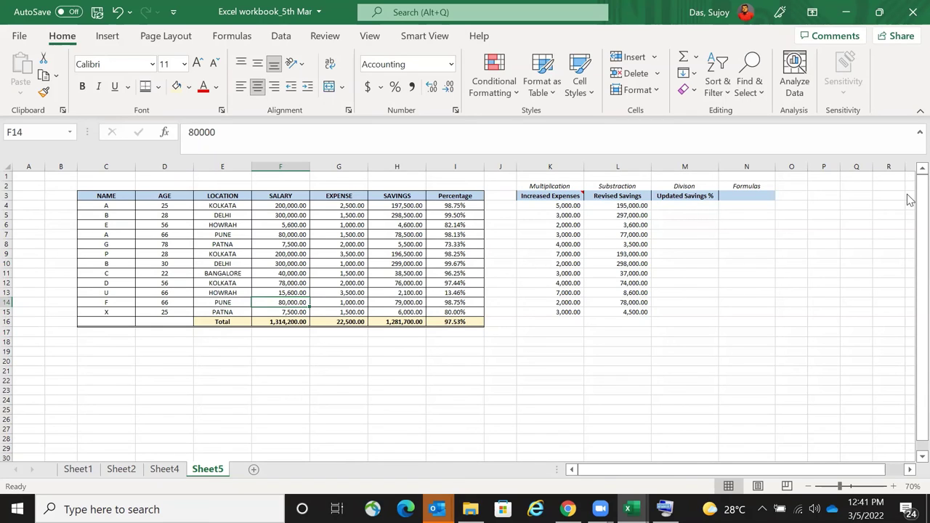
- Enter =L4/F4 in M4 so Updated Savings % shows 0.975
{"action": "left_click", "coordinate": [685, 205]}
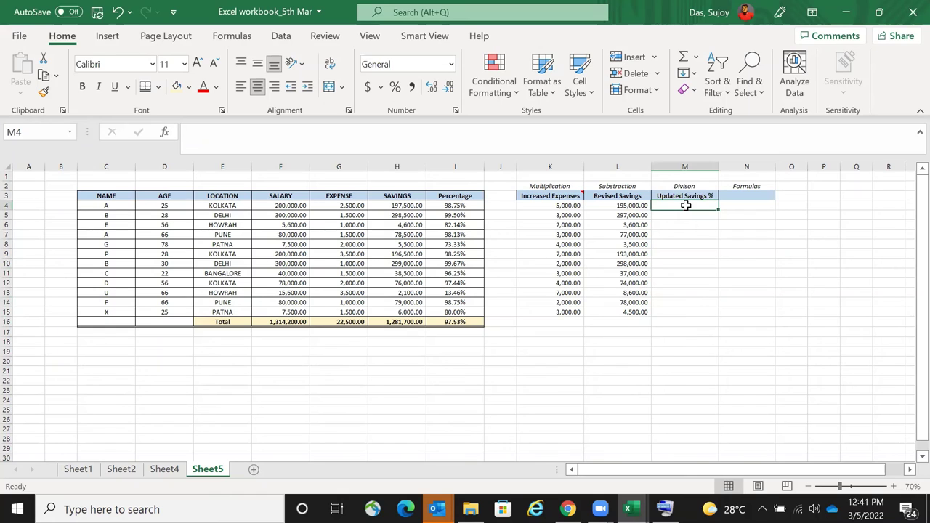
{"action": "type", "text": "="}
{"action": "key", "text": "Left"}
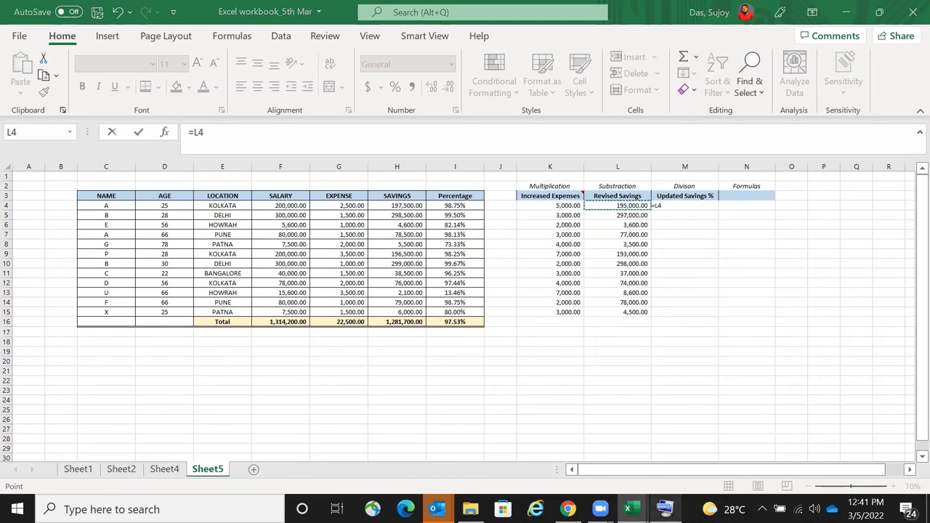
{"action": "left_click", "coordinate": [665, 508]}
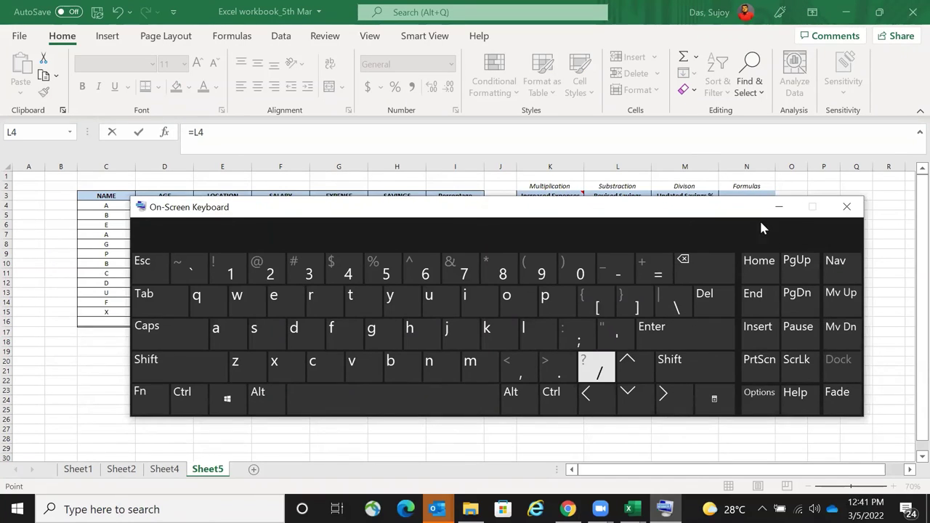
{"action": "left_click", "coordinate": [776, 210]}
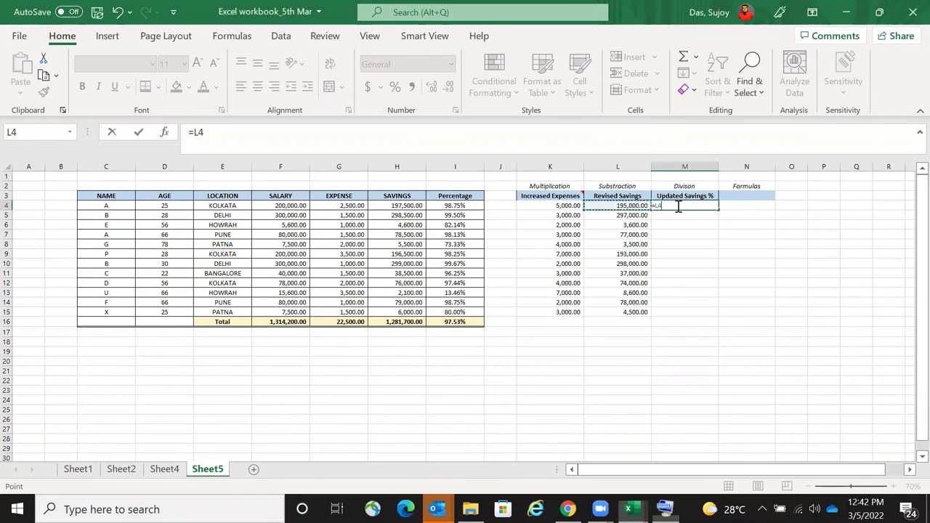
{"action": "type", "text": "/"}
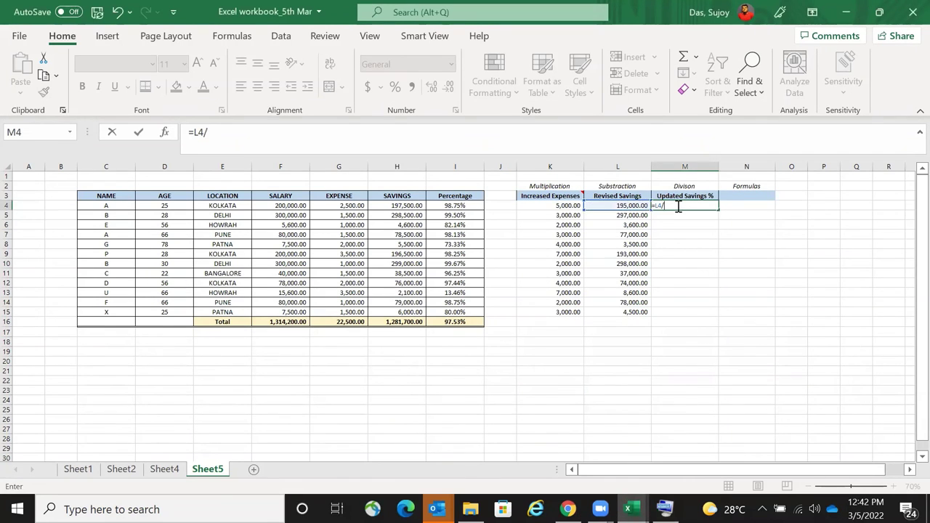
{"action": "left_click", "coordinate": [290, 207]}
{"action": "key", "text": "Return"}
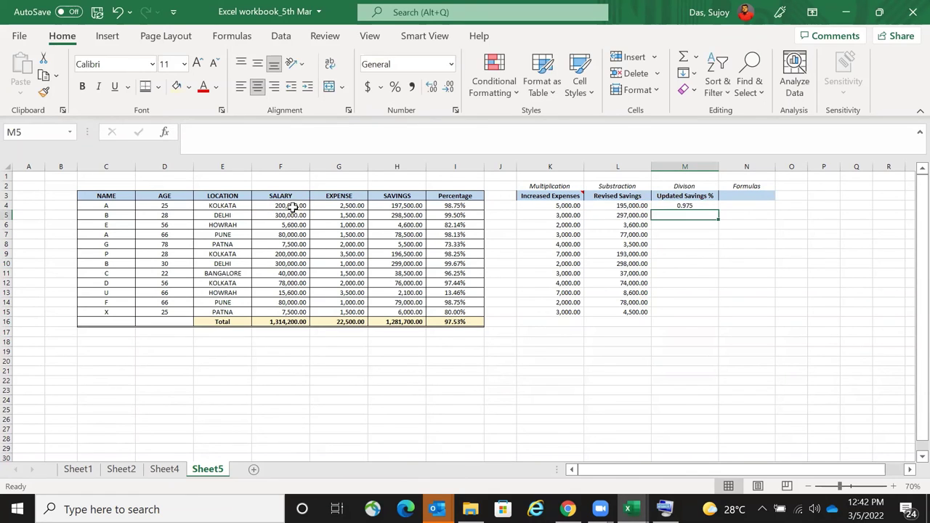
{"action": "key", "text": "Up"}
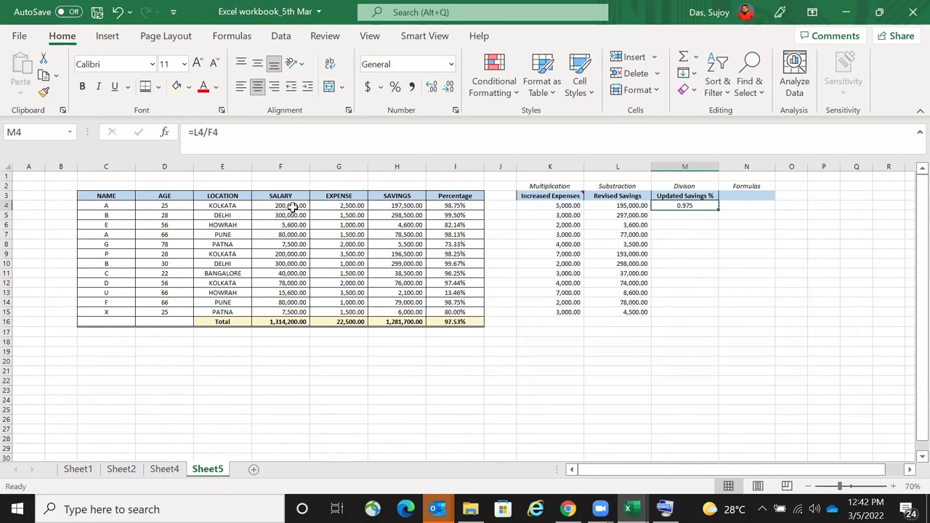
- Format M4 as a percentage with two decimals, showing 97.50%
{"action": "left_click", "coordinate": [395, 88]}
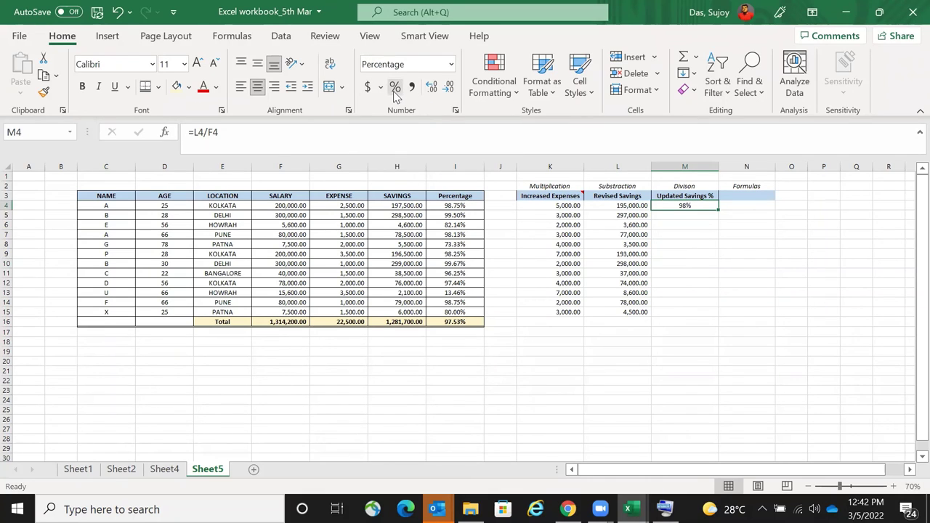
{"action": "left_click", "coordinate": [436, 87]}
{"action": "left_click", "coordinate": [434, 85]}
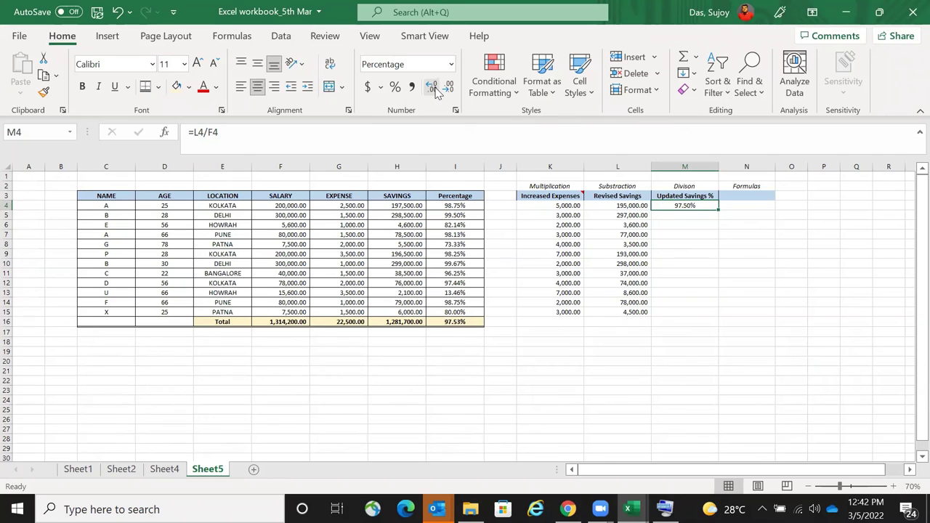
- Copy the M4 percentage formula down through M15, ending at 60.00%
{"action": "key", "text": "ctrl+c"}
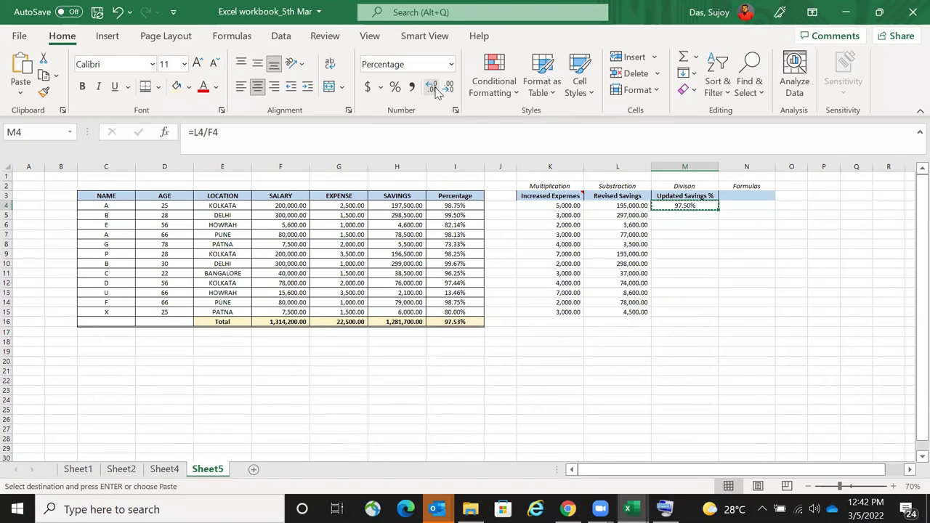
{"action": "right_click", "coordinate": [699, 205]}
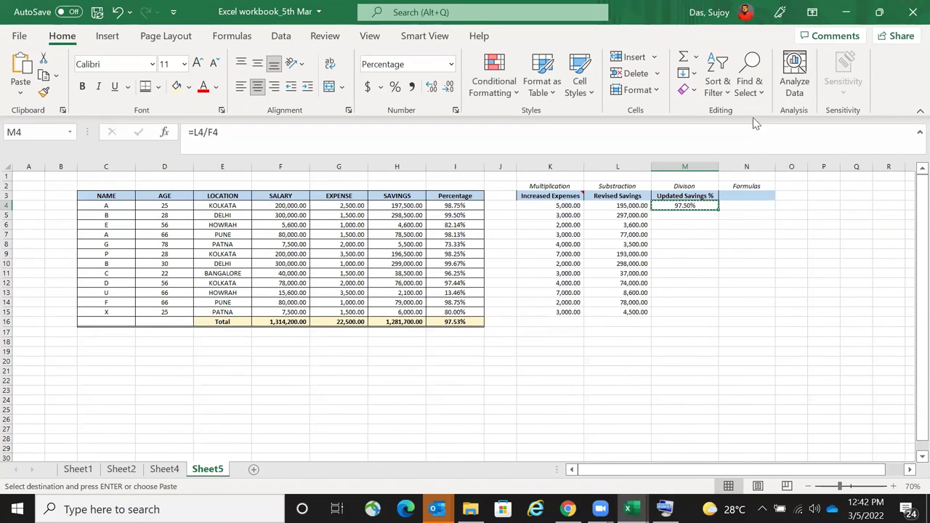
{"action": "left_click", "coordinate": [734, 150]}
{"action": "left_click_drag", "start_coordinate": [706, 204], "coordinate": [705, 312]}
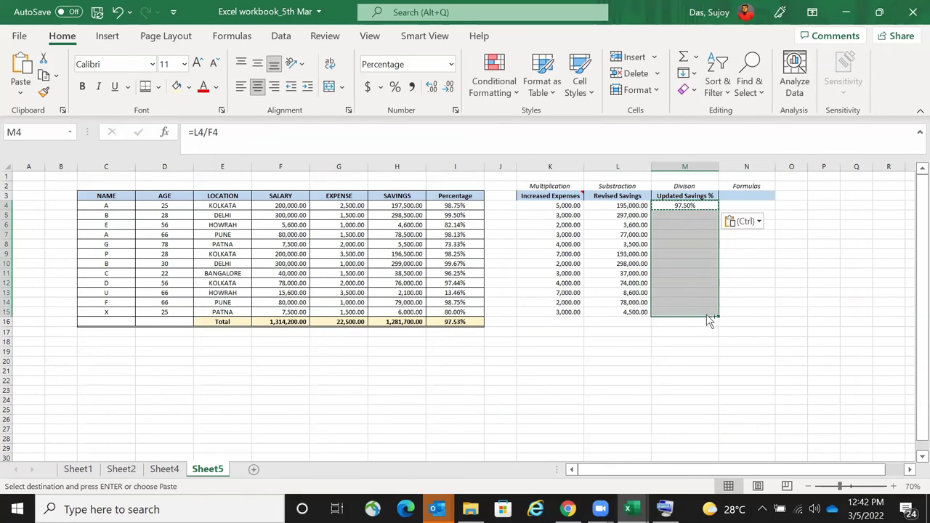
{"action": "key", "text": "ctrl+v"}
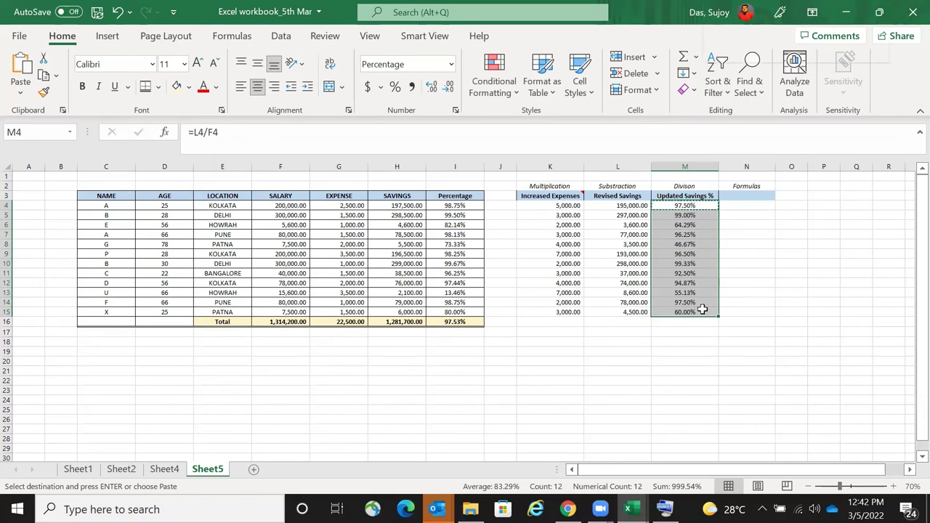
{"action": "right_click", "coordinate": [704, 311]}
{"action": "key", "text": "Escape"}
{"action": "left_click", "coordinate": [763, 301]}
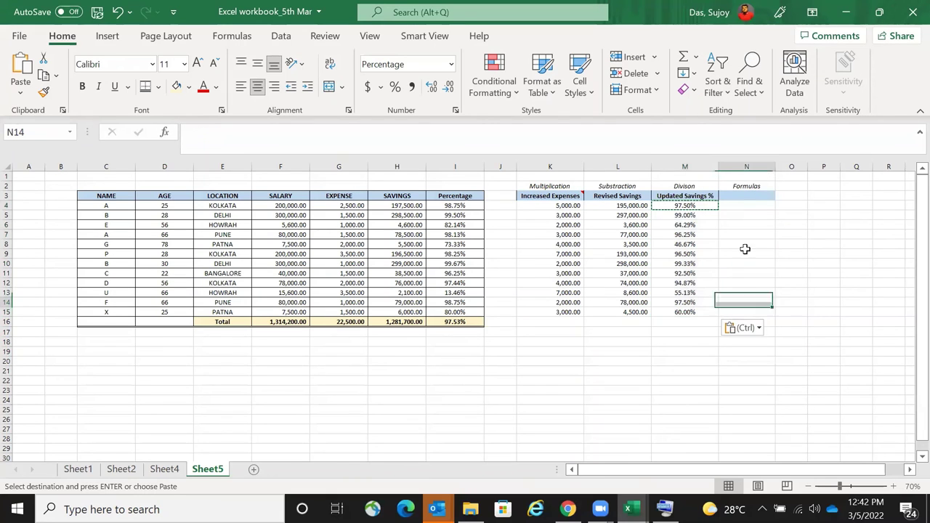
{"action": "left_click", "coordinate": [772, 206]}
{"action": "key", "text": "Escape"}
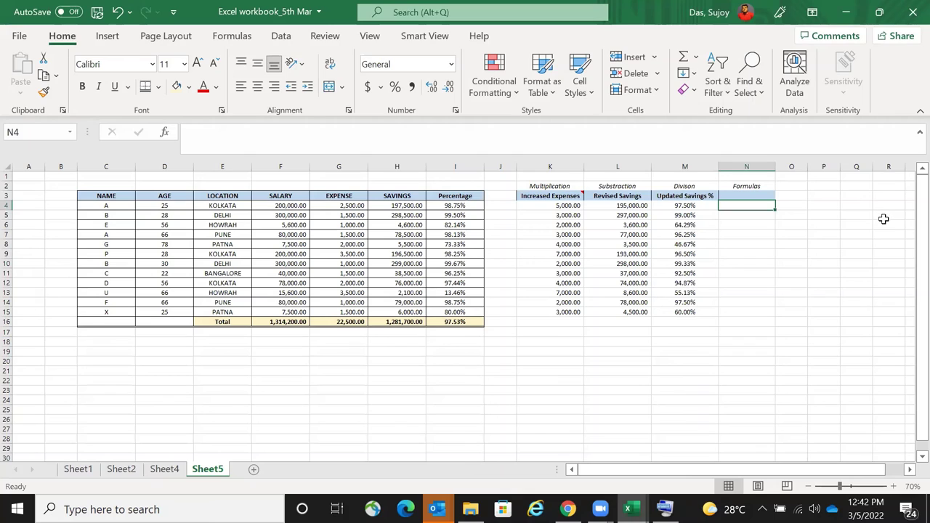
- Insert a blank column N and head it 'Addl Expenses' in N3
{"action": "left_click", "coordinate": [759, 161]}
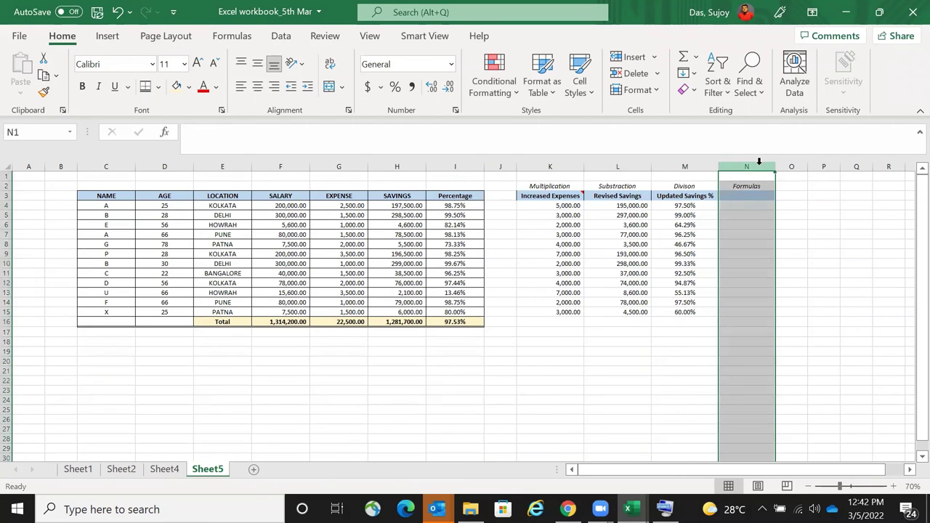
{"action": "key", "text": "ctrl+shift+plus"}
{"action": "key", "text": "Down"}
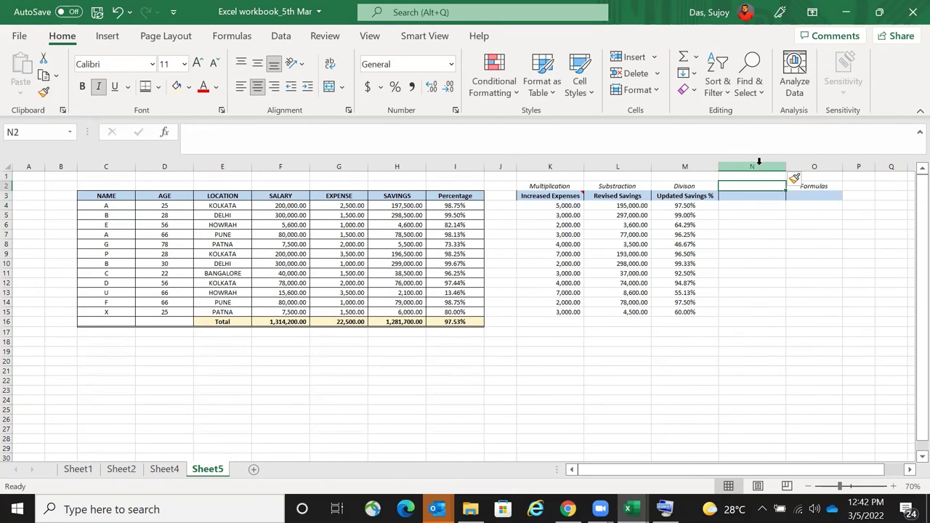
{"action": "key", "text": "Down"}
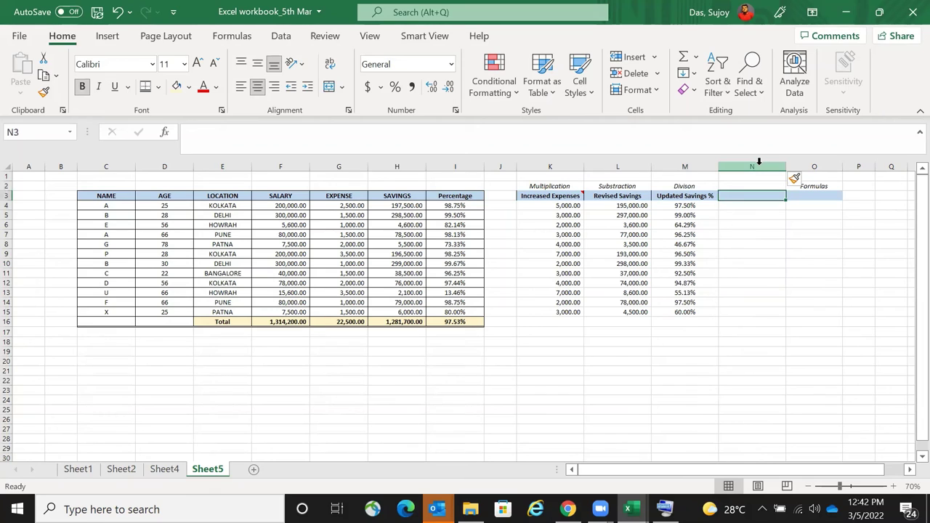
{"action": "type", "text": "A"}
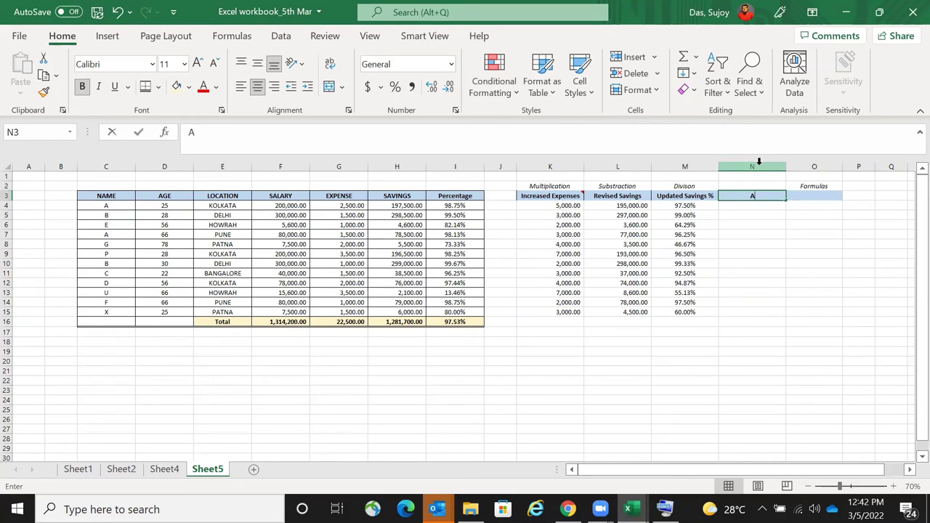
{"action": "type", "text": "ddl Expenses"}
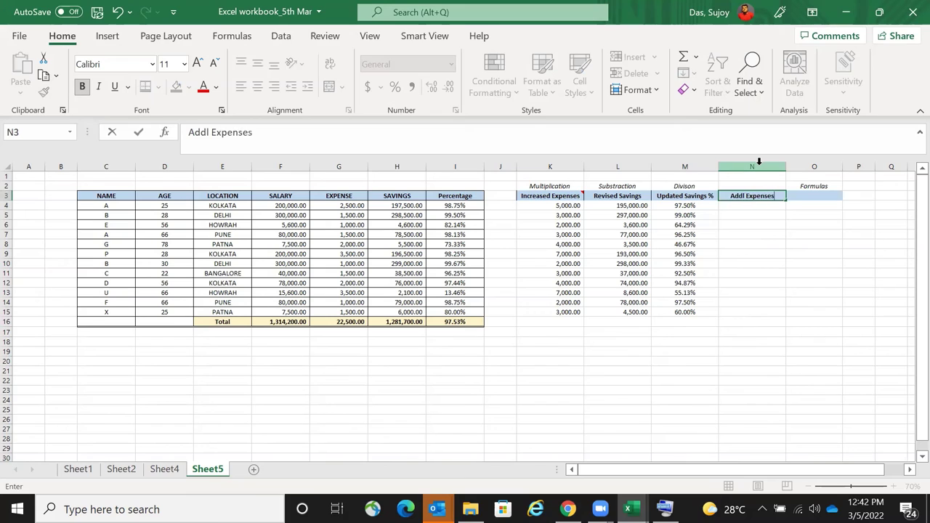
{"action": "key", "text": "ctrl+Return"}
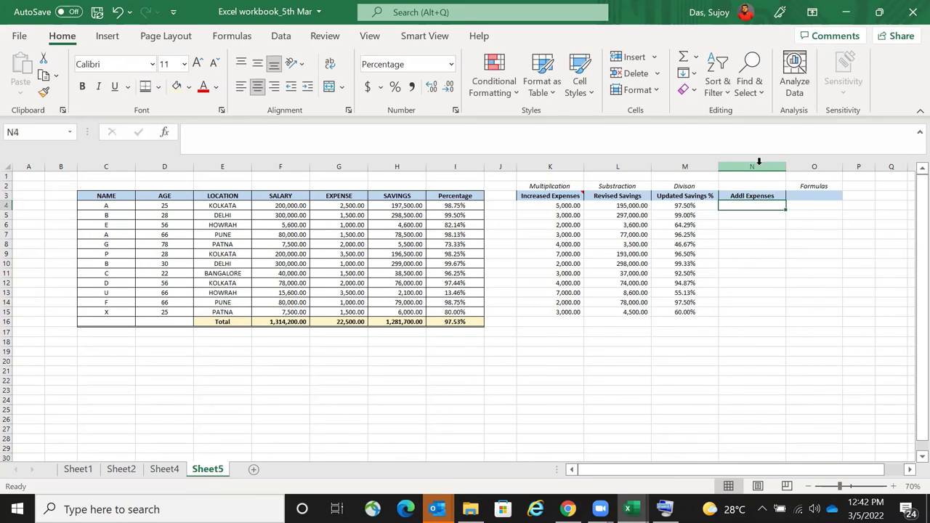
{"action": "key", "text": "Up"}
{"action": "key", "text": "Down"}
{"action": "key", "text": "Down"}
{"action": "key", "text": "Up"}
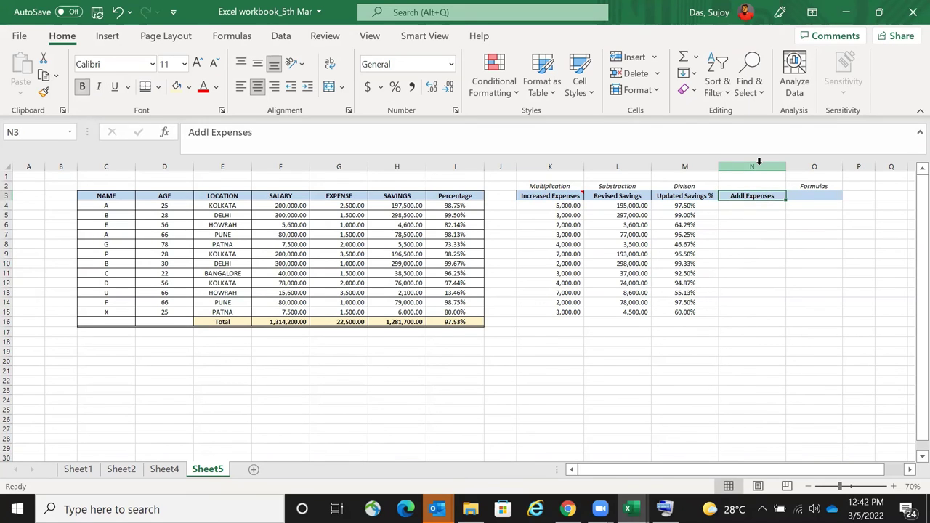
- Widen column J and select the whole table from NAME to column O
{"action": "left_click", "coordinate": [759, 163]}
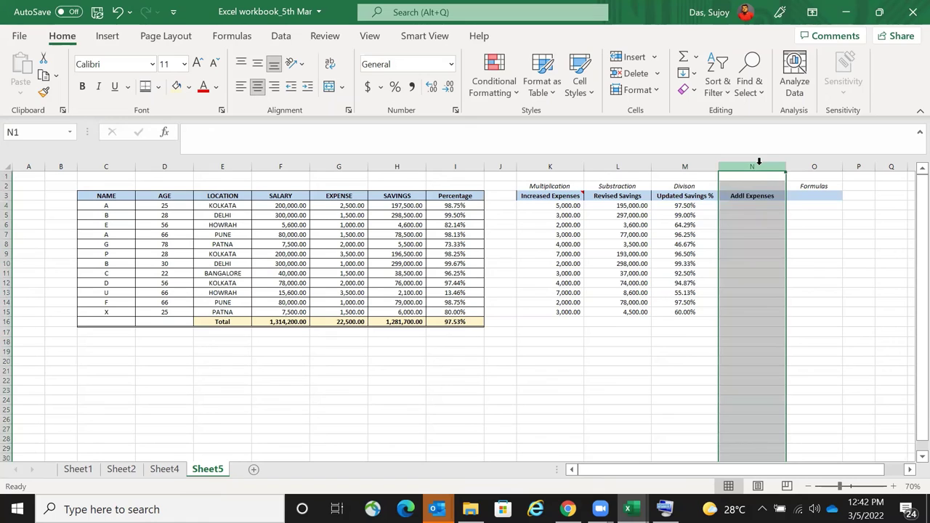
{"action": "key", "text": "ctrl+c"}
{"action": "left_click_drag", "start_coordinate": [531, 166], "coordinate": [536, 166]}
{"action": "left_click", "coordinate": [774, 206]}
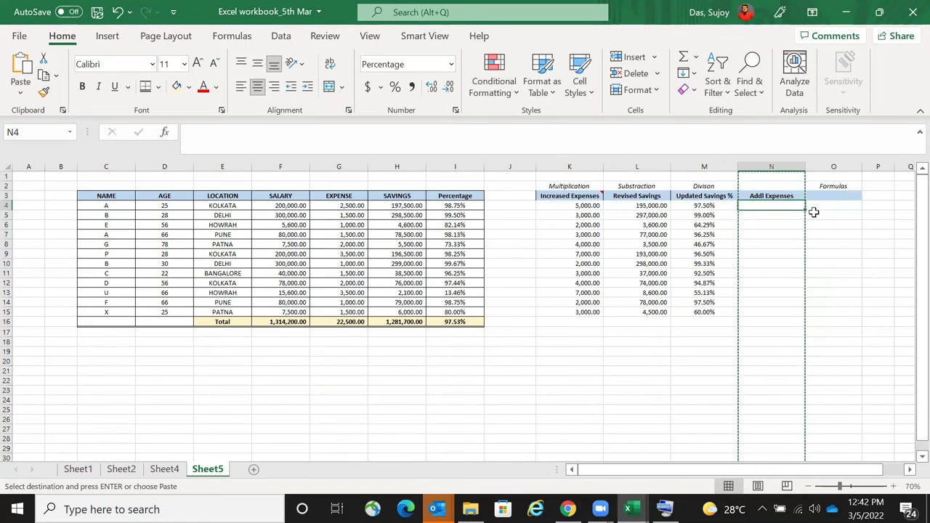
{"action": "key", "text": "Escape"}
{"action": "key", "text": "Up"}
{"action": "key", "text": "Down"}
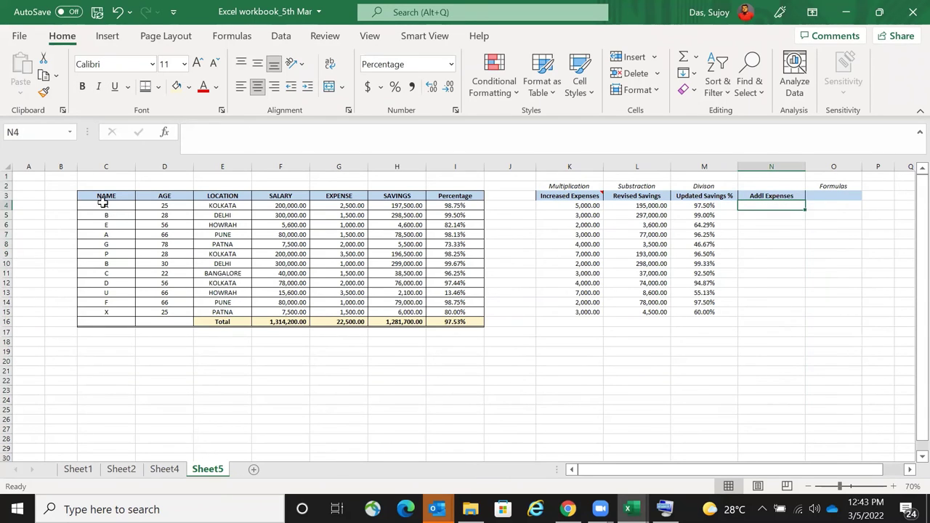
{"action": "left_click_drag", "start_coordinate": [102, 215], "coordinate": [760, 211]}
{"action": "left_click_drag", "start_coordinate": [97, 196], "coordinate": [834, 320]}
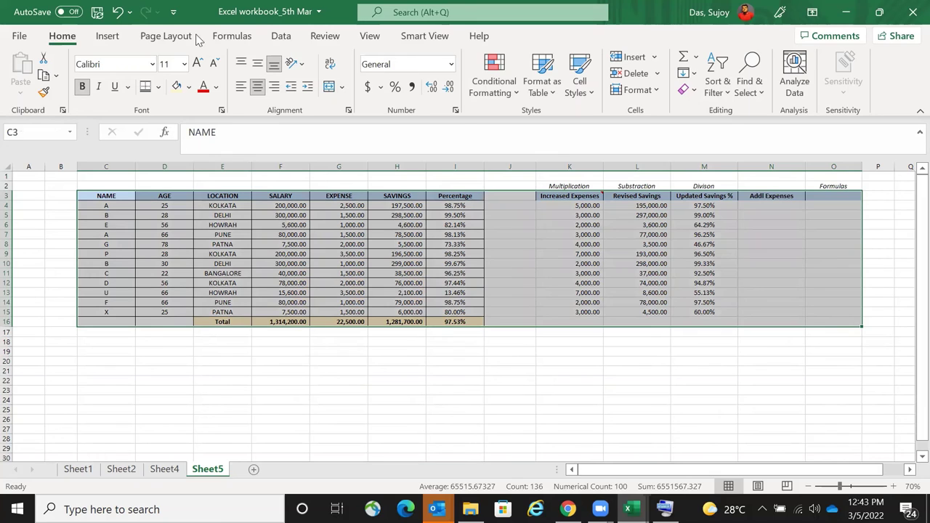
- Turn on AutoFilter for the table headers from the Data tab
{"action": "left_click", "coordinate": [281, 36]}
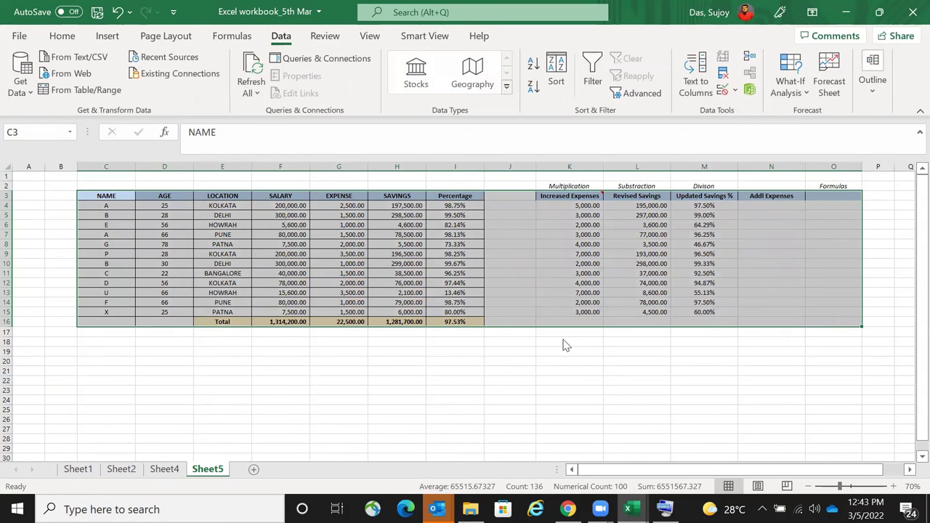
{"action": "left_click", "coordinate": [597, 72]}
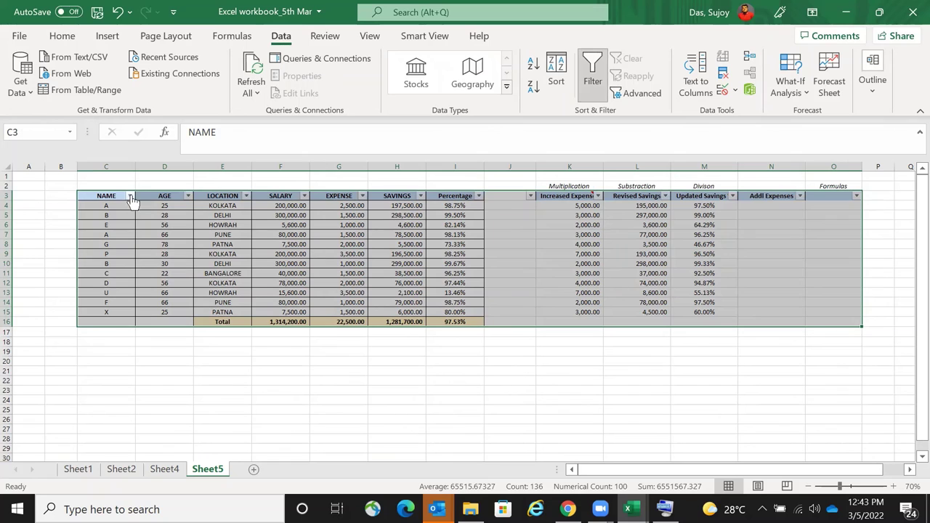
{"action": "key", "text": "alt+Down"}
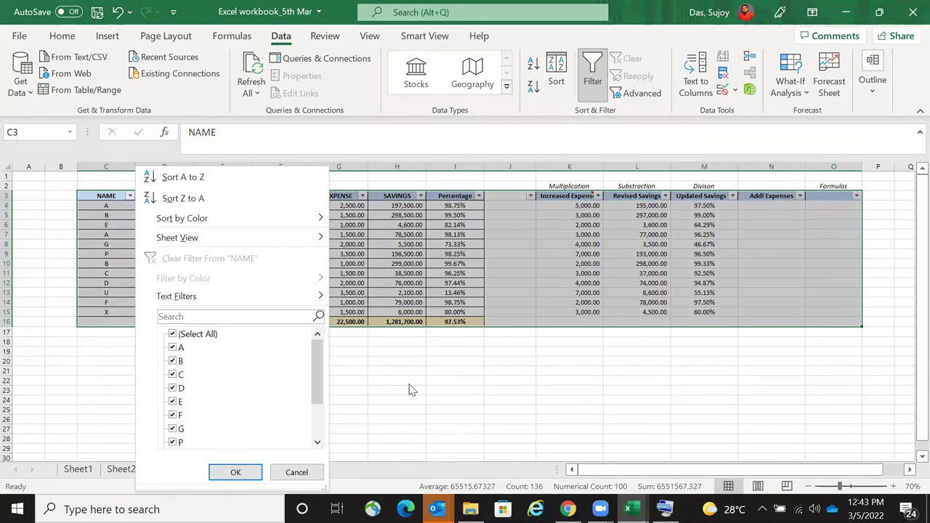
{"action": "key", "text": "Escape"}
{"action": "left_click", "coordinate": [109, 196]}
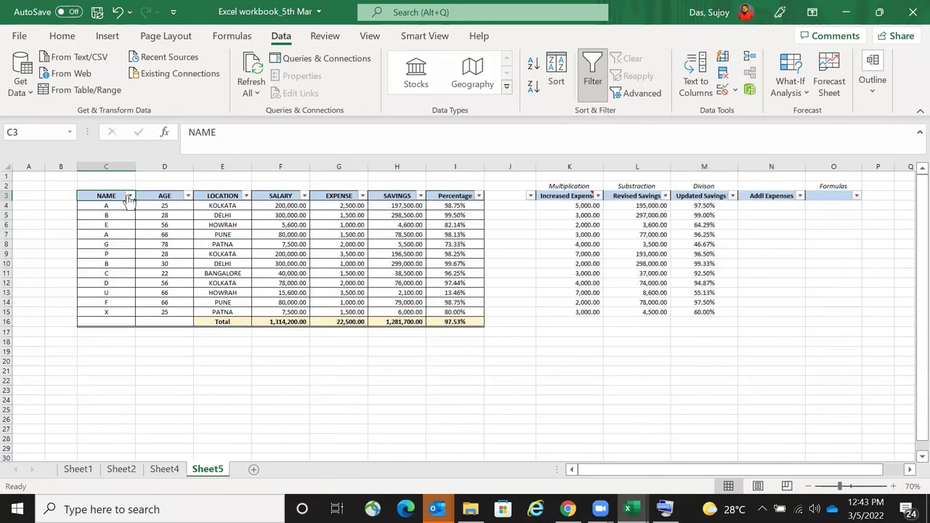
- Filter the NAME column to show only A, C and D
{"action": "left_click", "coordinate": [130, 196]}
{"action": "left_click", "coordinate": [197, 335]}
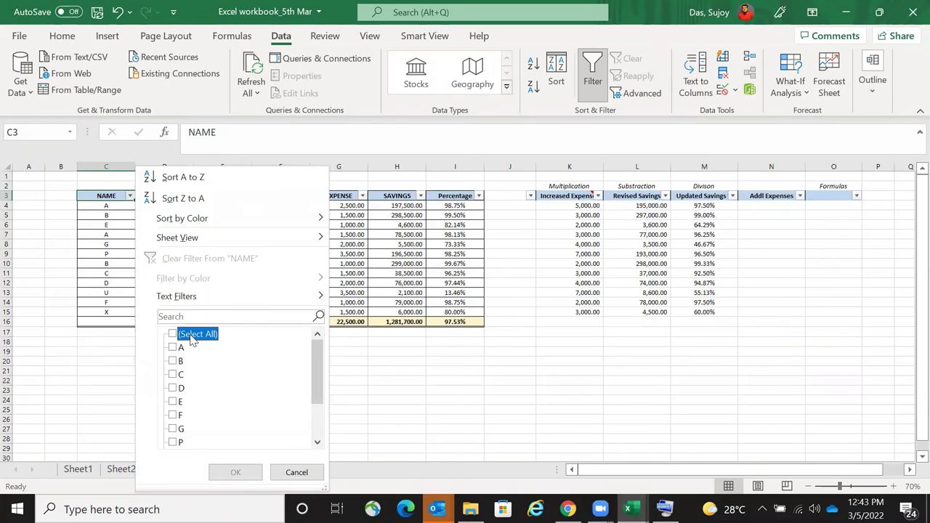
{"action": "left_click", "coordinate": [173, 348]}
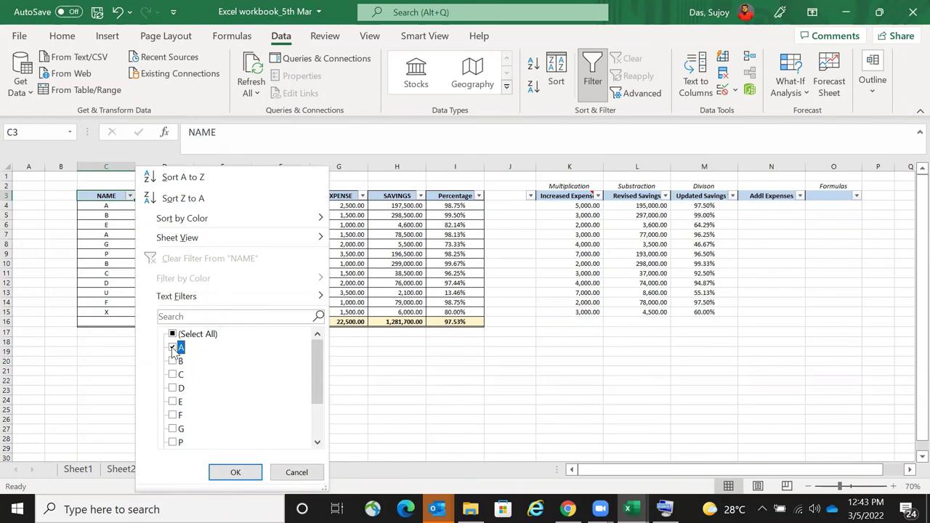
{"action": "left_click", "coordinate": [173, 389]}
{"action": "left_click", "coordinate": [173, 375]}
{"action": "left_click", "coordinate": [234, 473]}
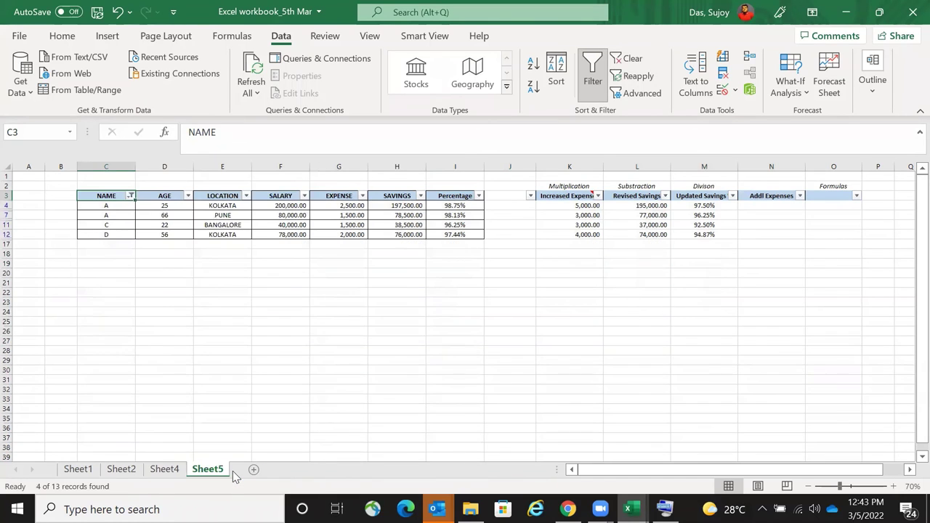
{"action": "left_click", "coordinate": [785, 204]}
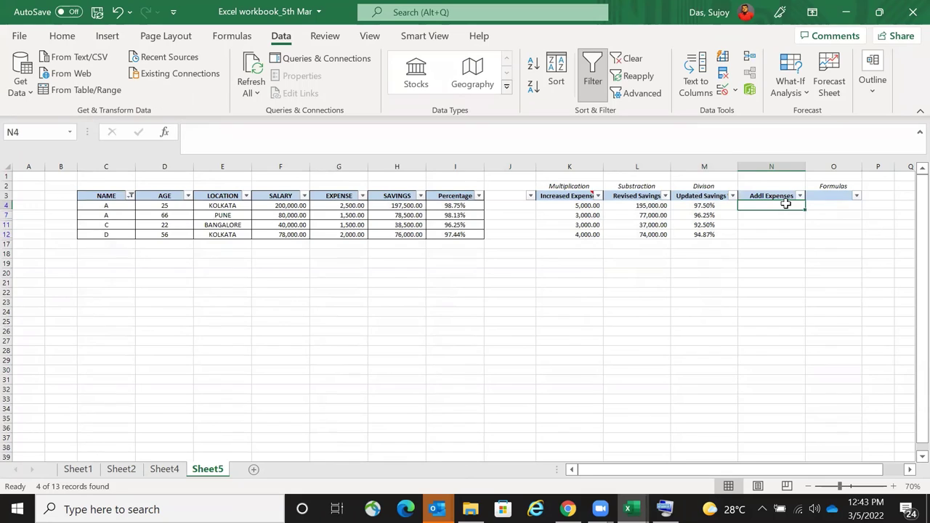
- Enter 100 in N4, correcting the mistyped 1000
{"action": "type", "text": "1000"}
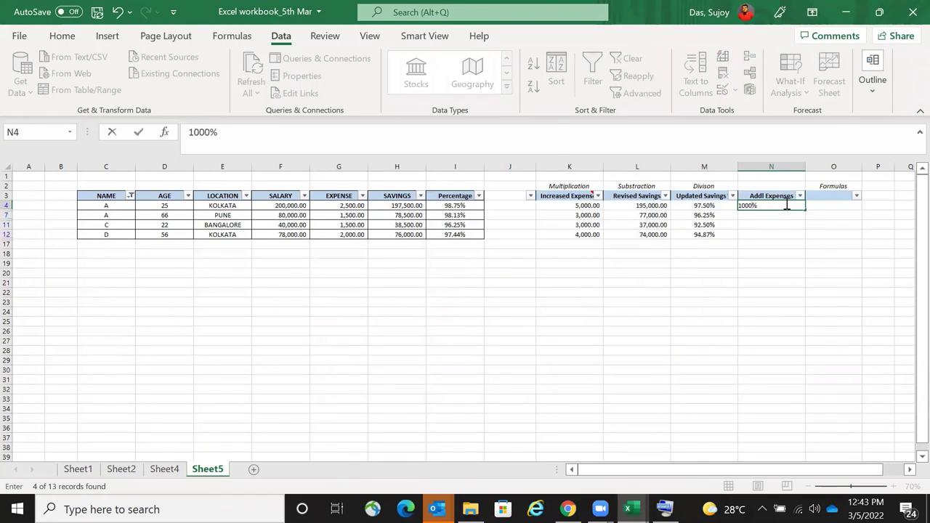
{"action": "key", "text": "BackSpace"}
{"action": "key", "text": "Return"}
{"action": "left_click", "coordinate": [786, 205]}
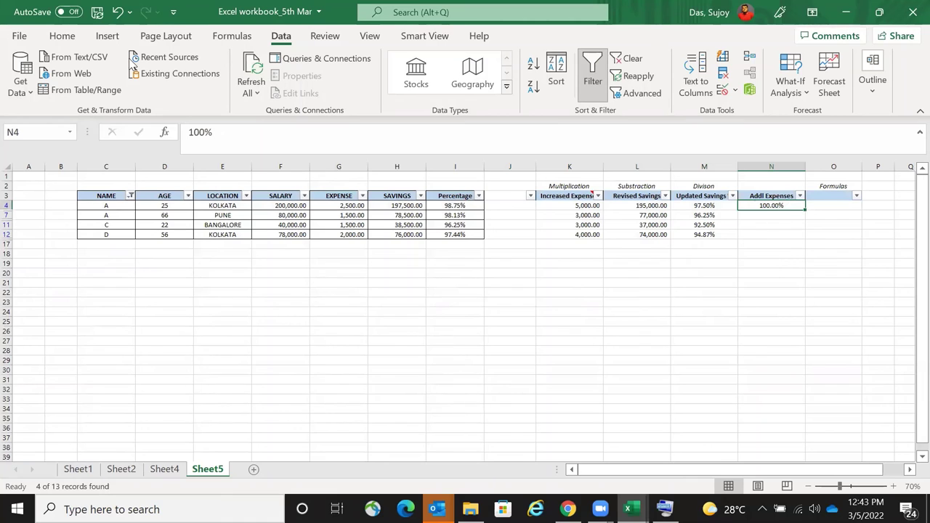
- Try Comma Style with 1000 in N4, then undo back to 100.00%
{"action": "left_click", "coordinate": [53, 40]}
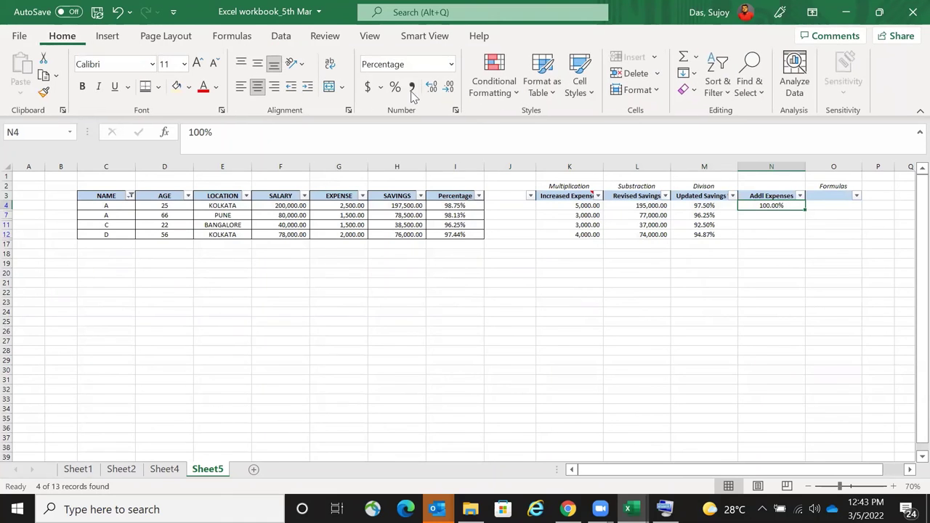
{"action": "left_click", "coordinate": [411, 88]}
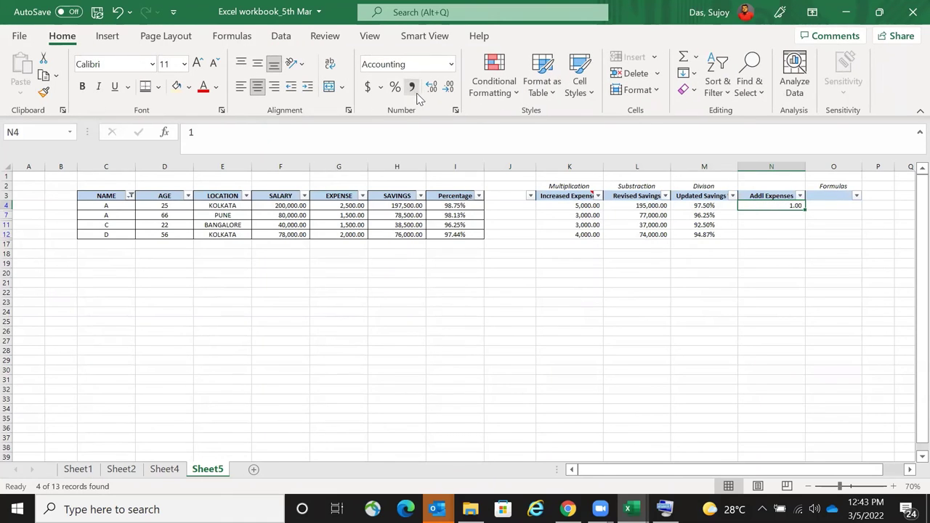
{"action": "type", "text": "1000"}
{"action": "key", "text": "Return"}
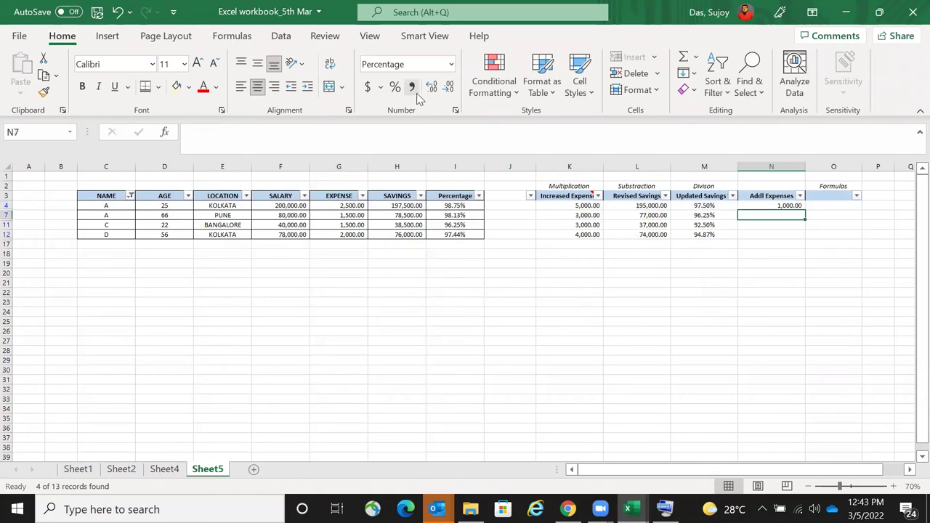
{"action": "key", "text": "Up"}
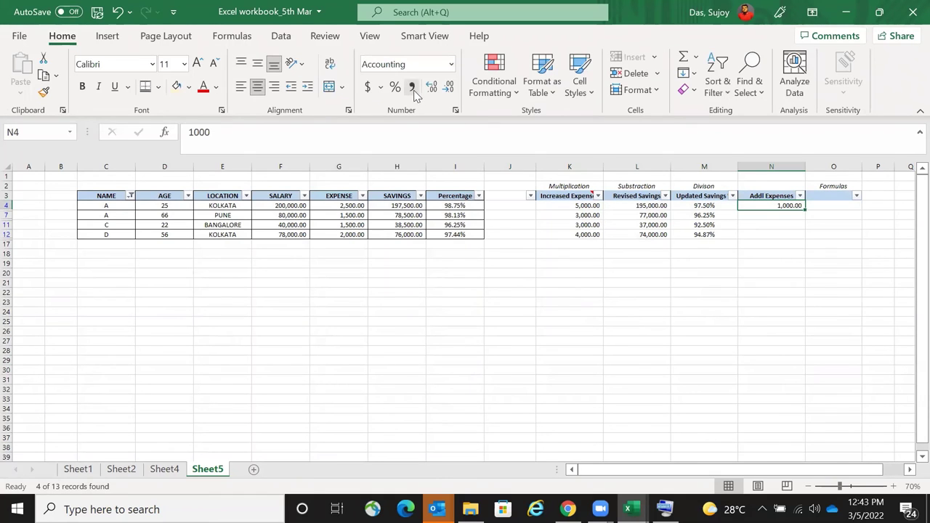
{"action": "key", "text": "ctrl+z"}
{"action": "key", "text": "ctrl+z"}
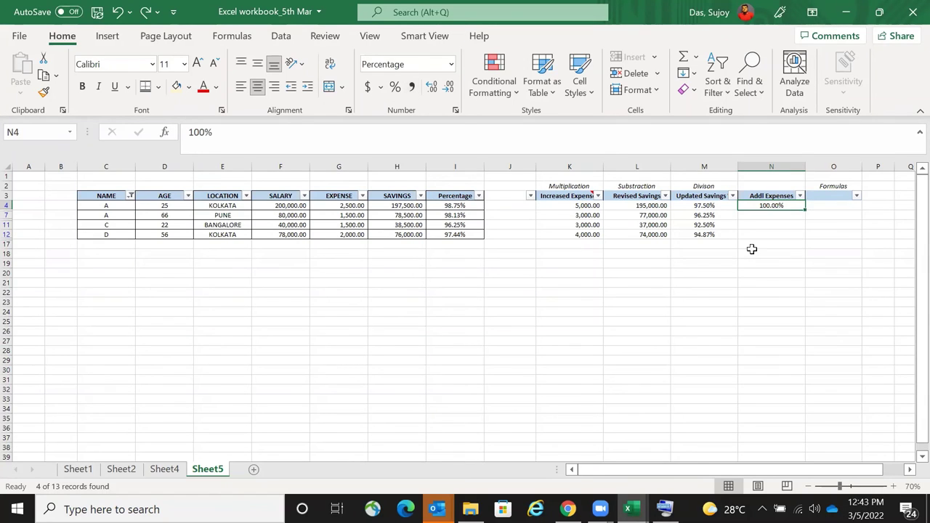
{"action": "left_click", "coordinate": [710, 205]}
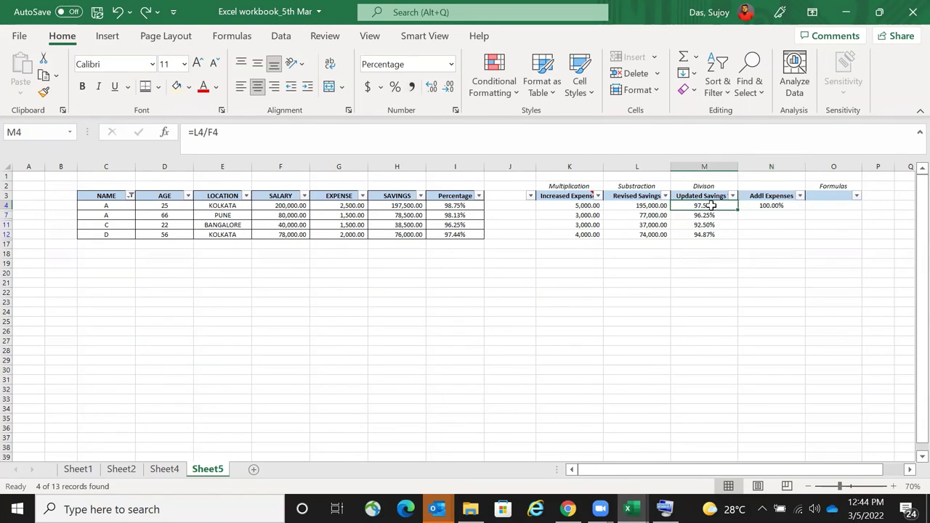
- Delete the old Addl Expenses column and reset the NAME filter to show all rows
{"action": "left_click", "coordinate": [780, 166]}
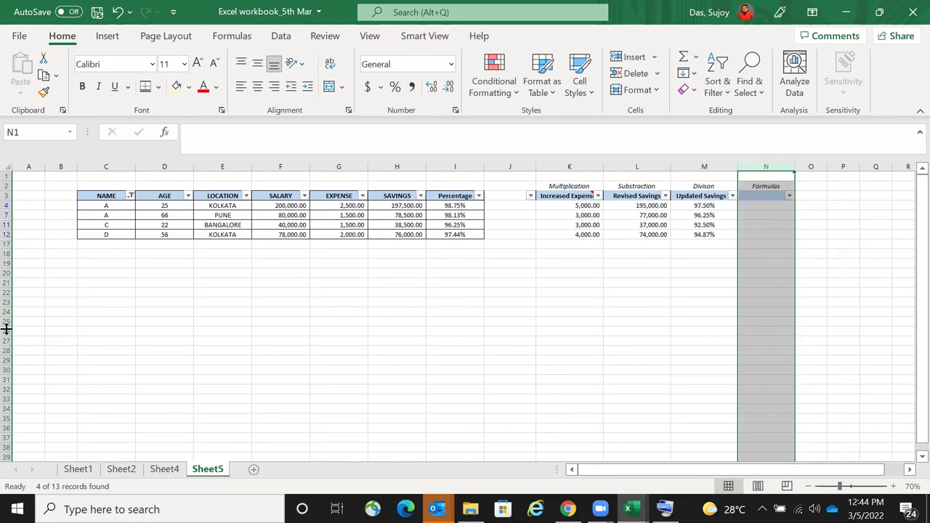
{"action": "key", "text": "ctrl+minus"}
{"action": "left_click", "coordinate": [131, 191]}
{"action": "left_click", "coordinate": [130, 196]}
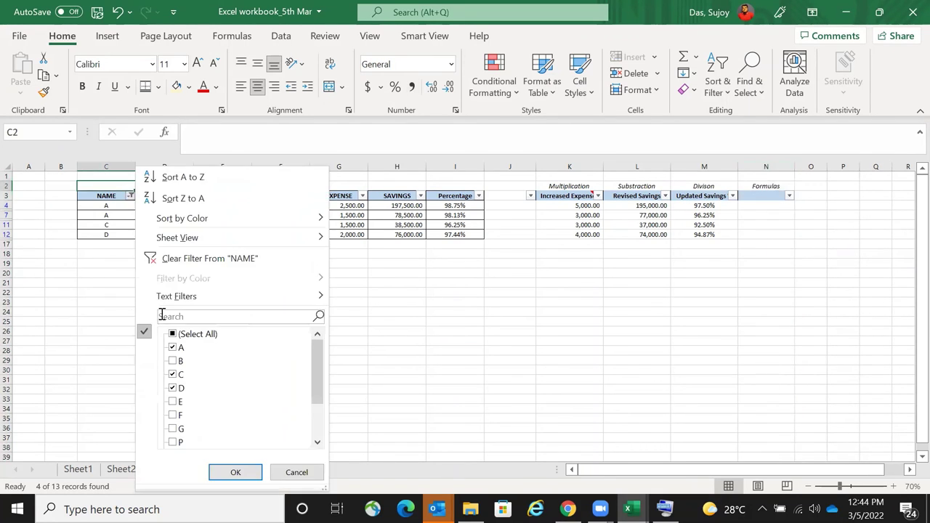
{"action": "left_click", "coordinate": [181, 334]}
{"action": "left_click", "coordinate": [236, 471]}
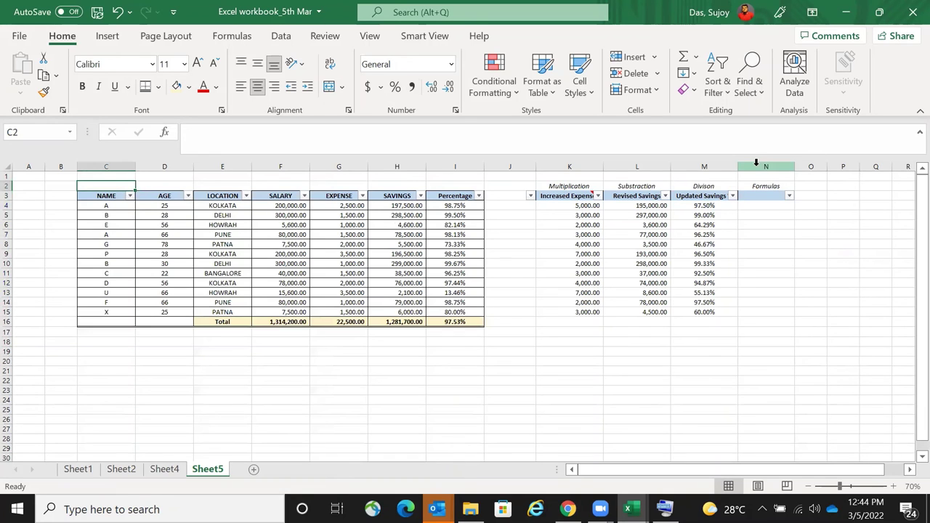
- Insert a blank column at N and a blank row at row 17
{"action": "left_click", "coordinate": [762, 161]}
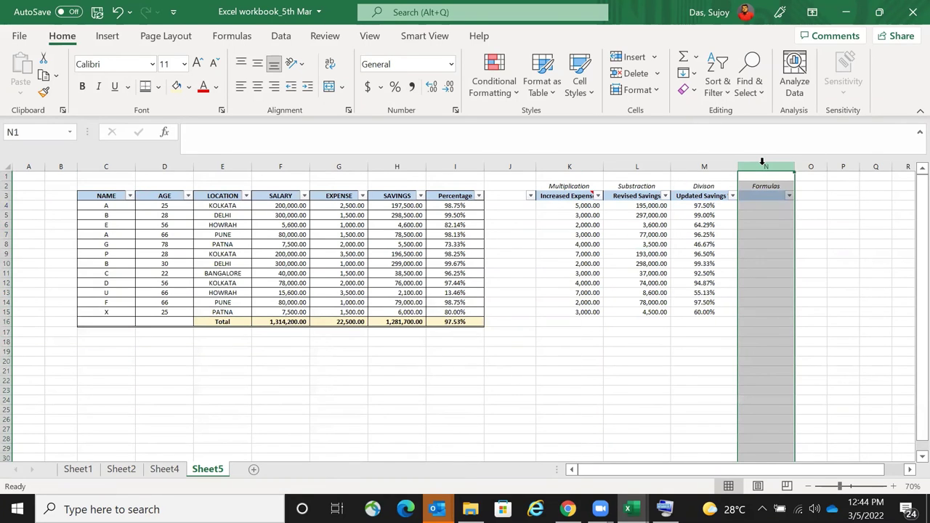
{"action": "right_click", "coordinate": [764, 163]}
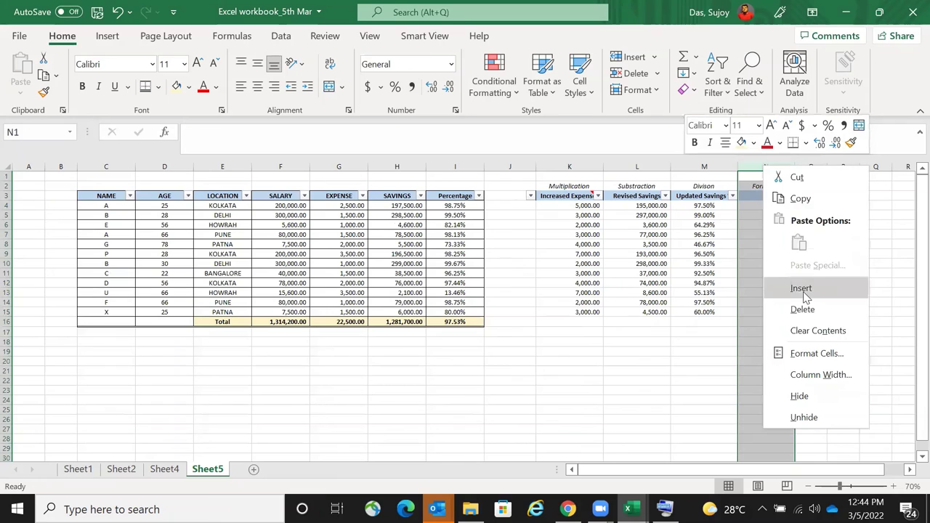
{"action": "left_click", "coordinate": [801, 289]}
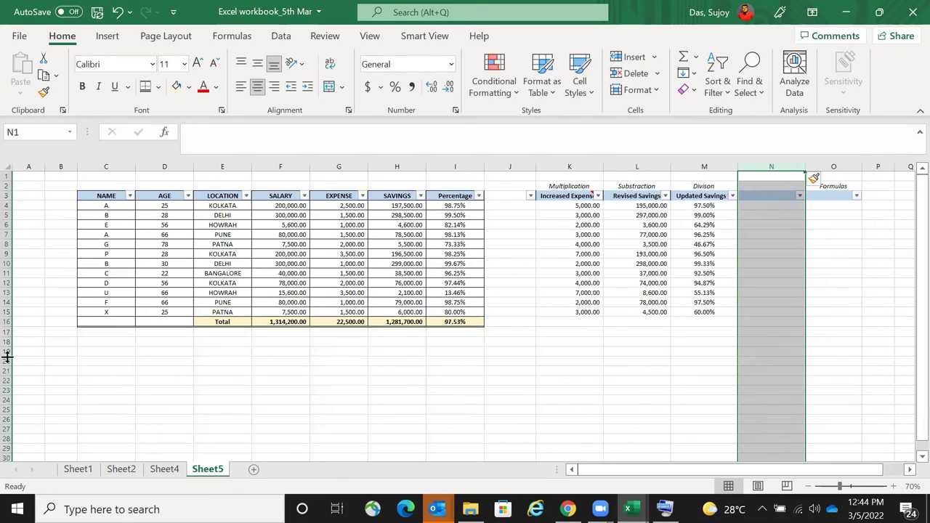
{"action": "left_click", "coordinate": [9, 333]}
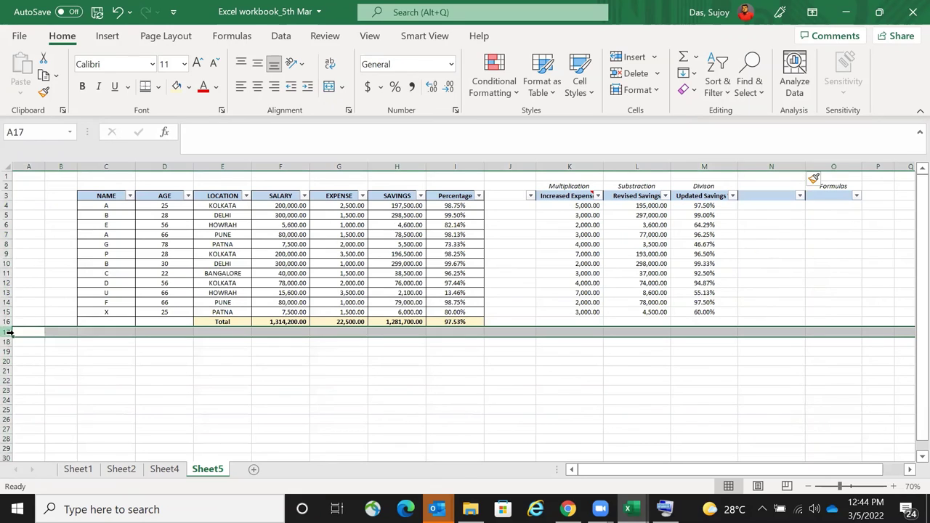
{"action": "right_click", "coordinate": [9, 333]}
{"action": "left_click", "coordinate": [40, 193]}
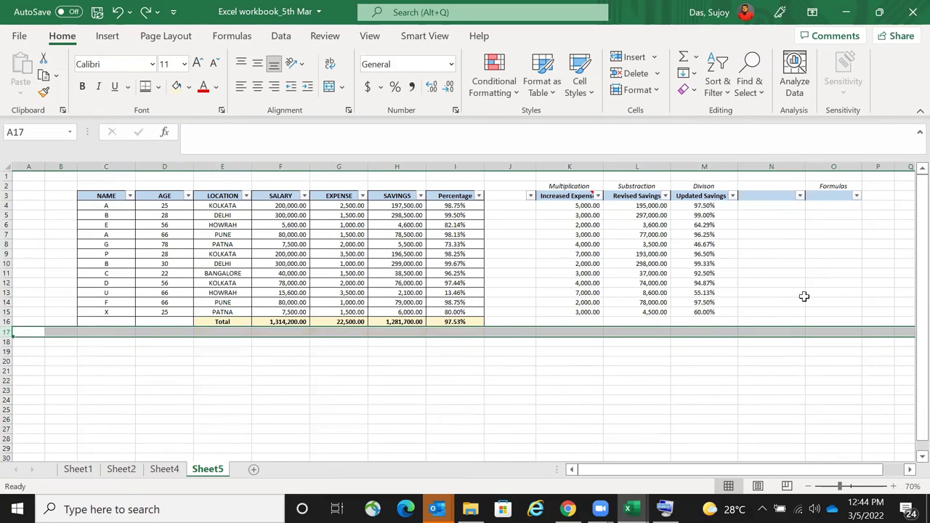
- Delete empty column N and try moving the Formulas range to column O, then undo it
{"action": "left_click", "coordinate": [775, 166]}
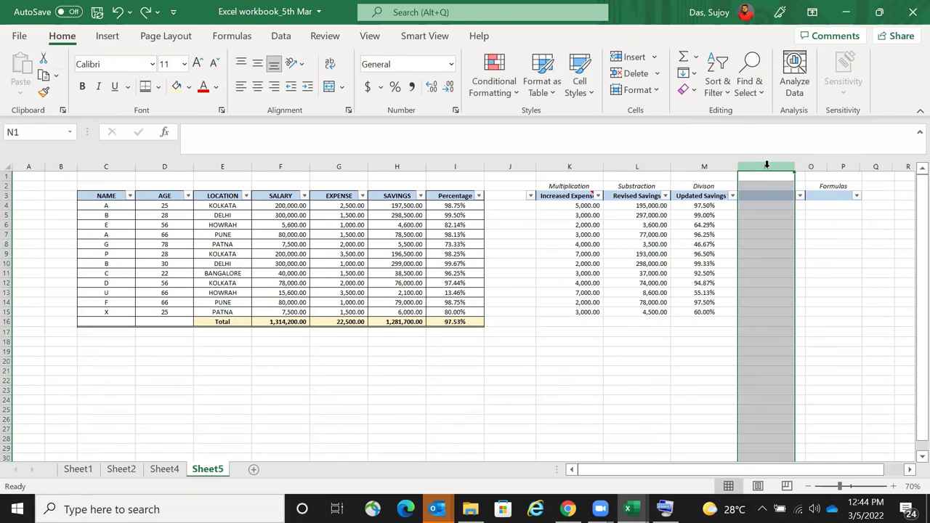
{"action": "key", "text": "ctrl+minus"}
{"action": "left_click_drag", "start_coordinate": [764, 174], "coordinate": [780, 404]}
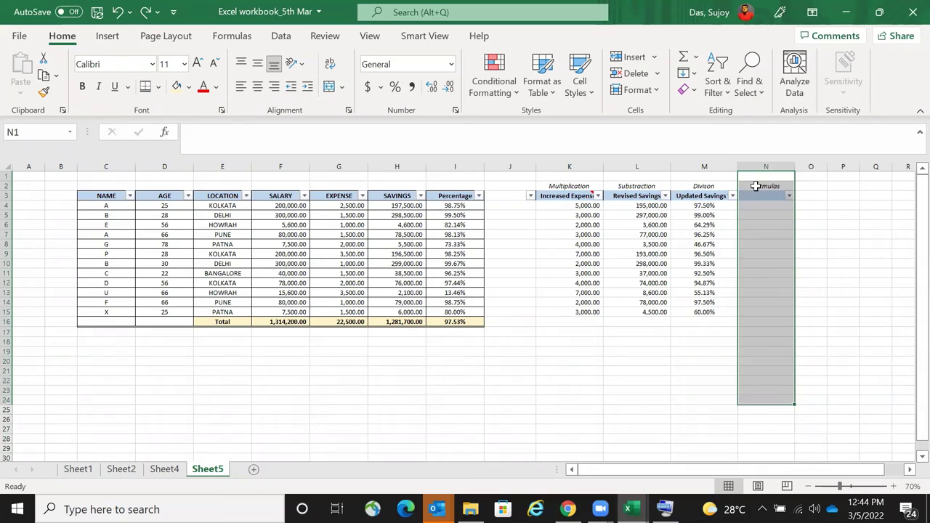
{"action": "left_click_drag", "start_coordinate": [769, 183], "coordinate": [777, 308]}
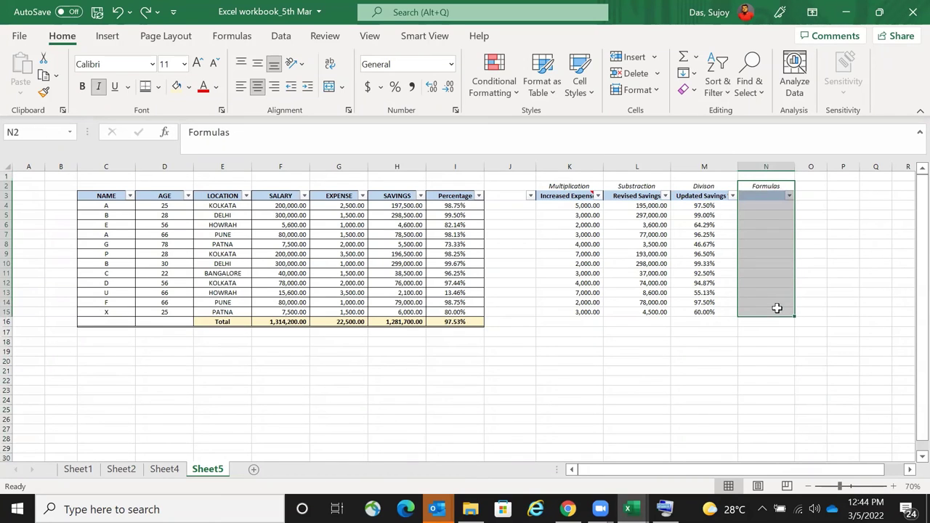
{"action": "key", "text": "ctrl+x"}
{"action": "left_click", "coordinate": [817, 184]}
{"action": "key", "text": "ctrl+v"}
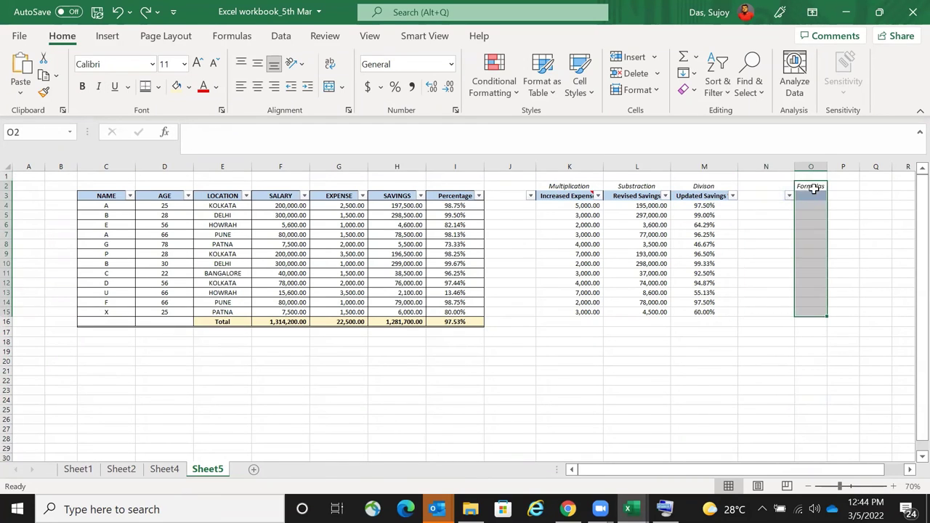
{"action": "key", "text": "ctrl+z"}
{"action": "key", "text": "Escape"}
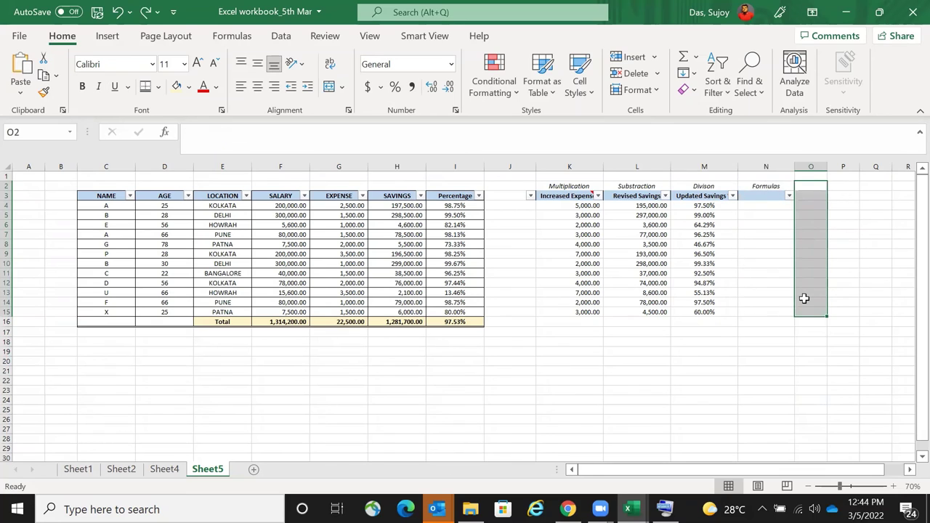
- Insert a new blank column N and select its header cell N3
{"action": "left_click", "coordinate": [766, 161]}
{"action": "right_click", "coordinate": [766, 166]}
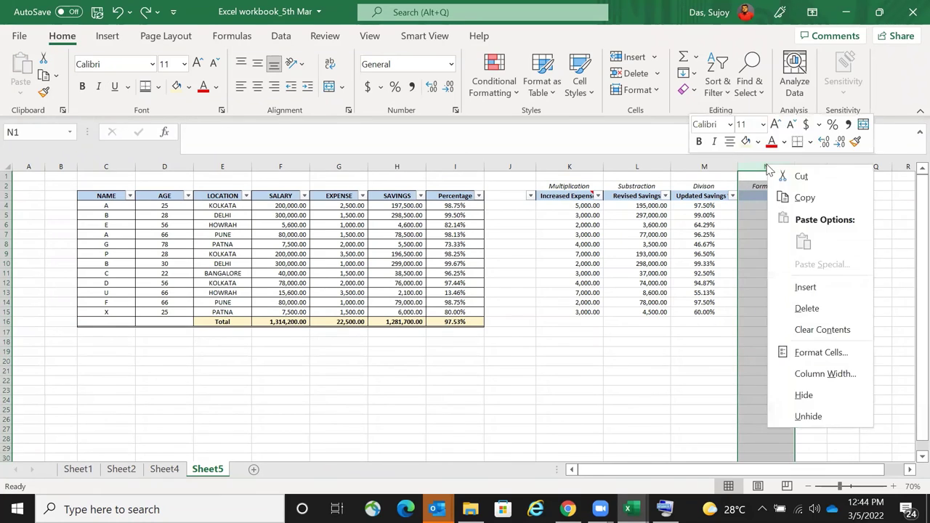
{"action": "left_click", "coordinate": [808, 287]}
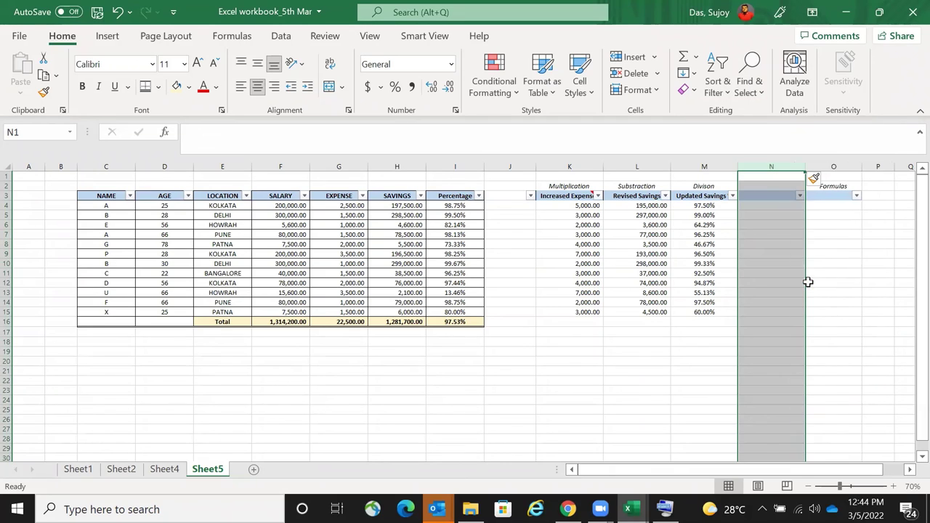
{"action": "left_click", "coordinate": [766, 196]}
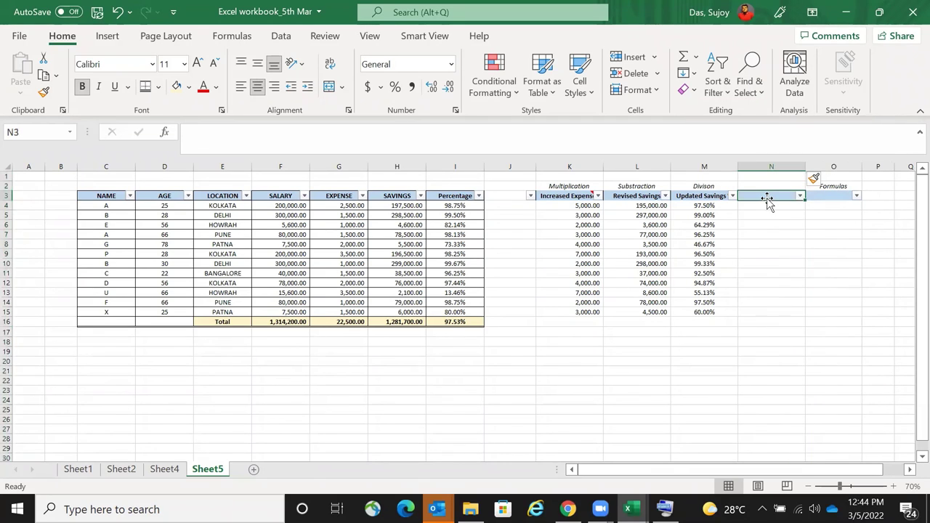
- Enter the header 'Addl Expenses' in cell N3
{"action": "type", "text": "ad"}
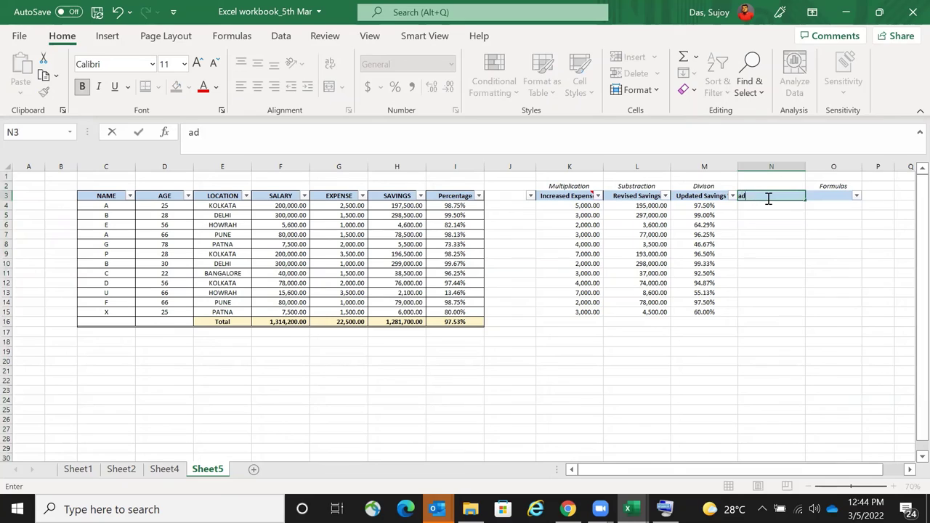
{"action": "key", "text": "BackSpace"}
{"action": "key", "text": "BackSpace"}
{"action": "type", "text": "addl"}
{"action": "key", "text": "BackSpace"}
{"action": "key", "text": "BackSpace"}
{"action": "key", "text": "BackSpace"}
{"action": "type", "text": "ddl Expenses"}
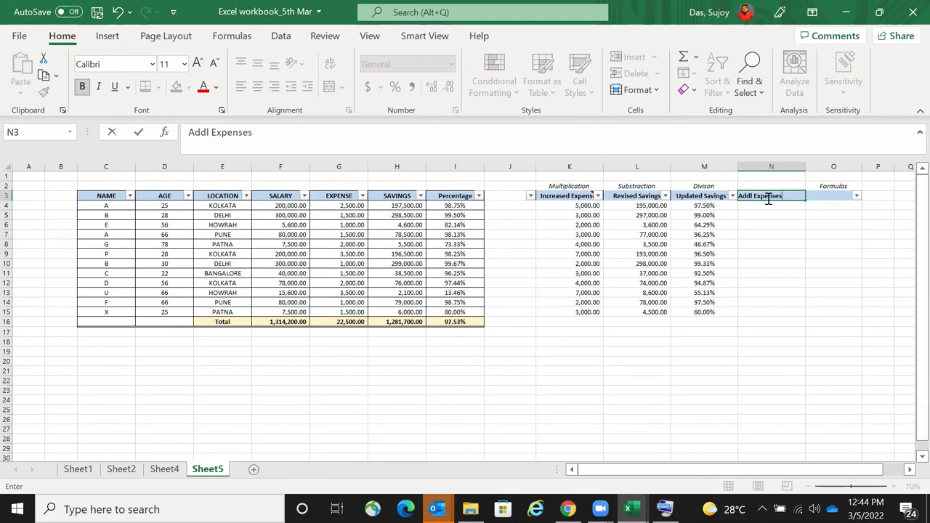
{"action": "key", "text": "Return"}
{"action": "key", "text": "Up"}
{"action": "key", "text": "Up"}
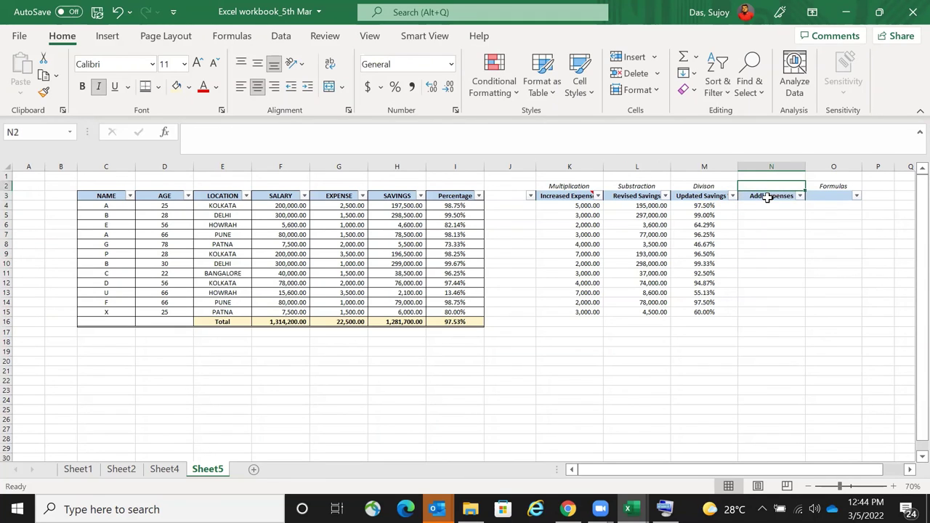
{"action": "left_click", "coordinate": [841, 211]}
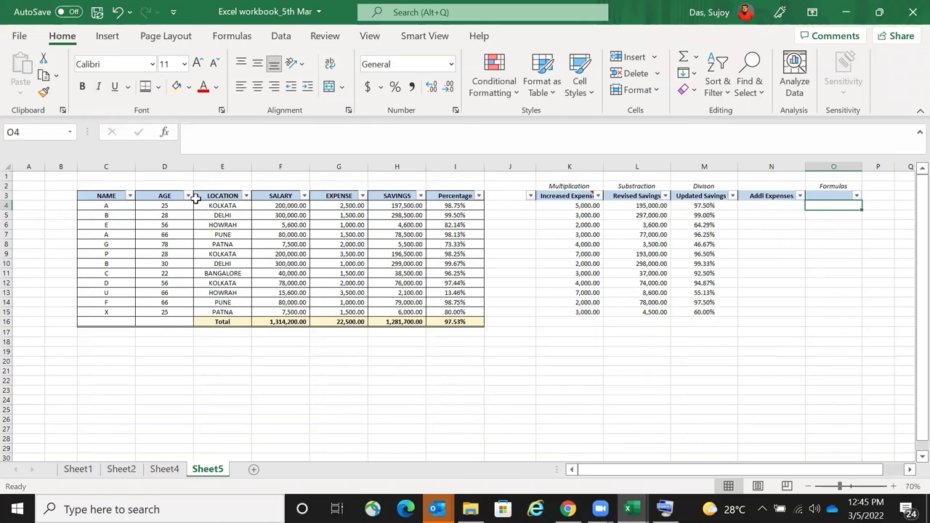
- Filter the NAME column to show only names A, C and D
{"action": "left_click", "coordinate": [130, 196]}
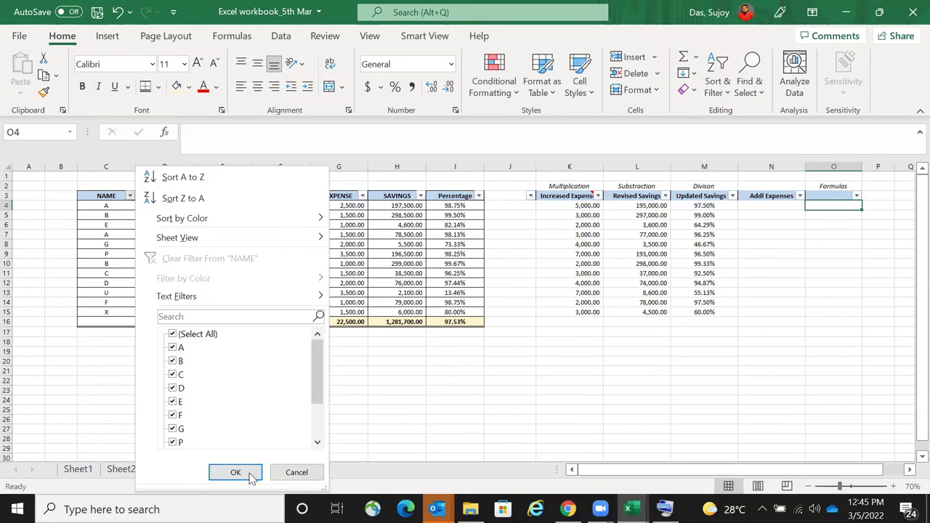
{"action": "left_click", "coordinate": [173, 335]}
{"action": "left_click", "coordinate": [173, 348]}
{"action": "left_click", "coordinate": [173, 388]}
{"action": "left_click", "coordinate": [173, 375]}
{"action": "left_click", "coordinate": [235, 472]}
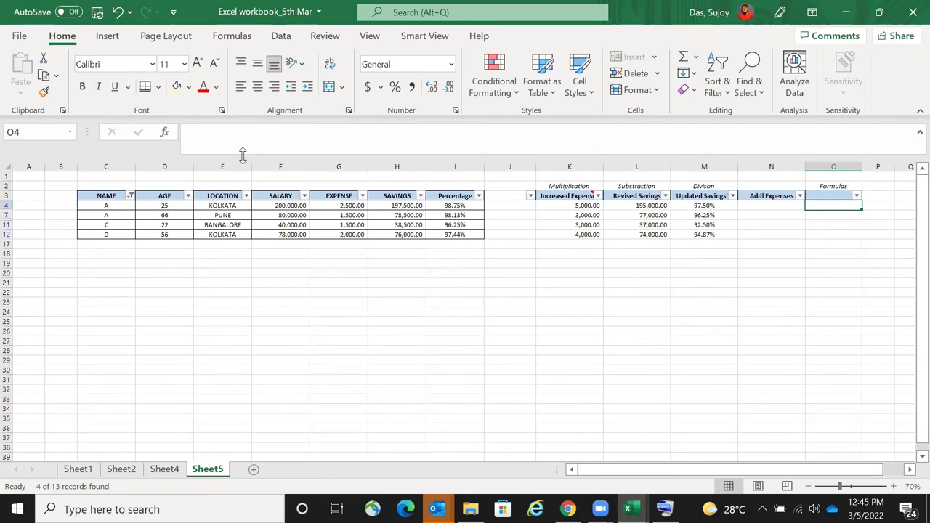
- Turn off AutoFilter on the table so all rows show again
{"action": "key", "text": "super"}
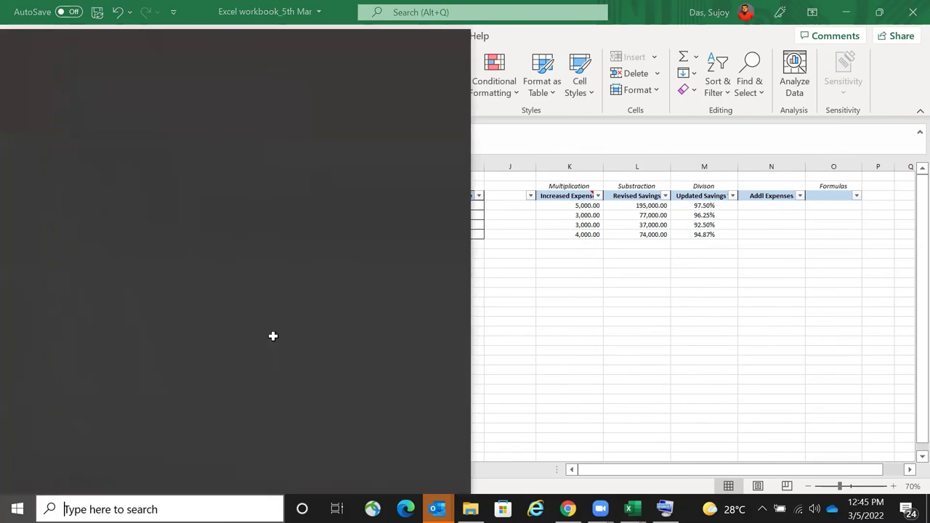
{"action": "key", "text": "Escape"}
{"action": "key", "text": "alt+d"}
{"action": "key", "text": "f"}
{"action": "key", "text": "f"}
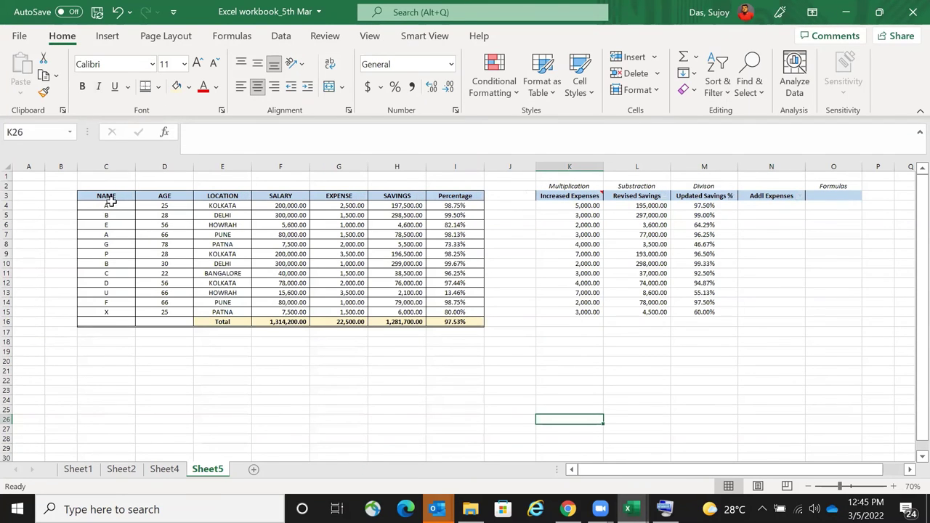
{"action": "left_click_drag", "start_coordinate": [105, 198], "coordinate": [457, 322]}
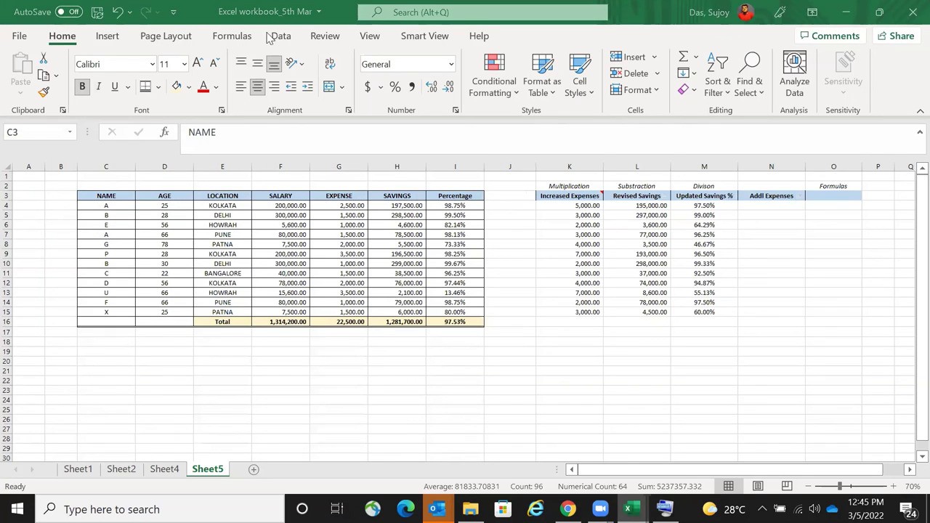
{"action": "left_click", "coordinate": [123, 207]}
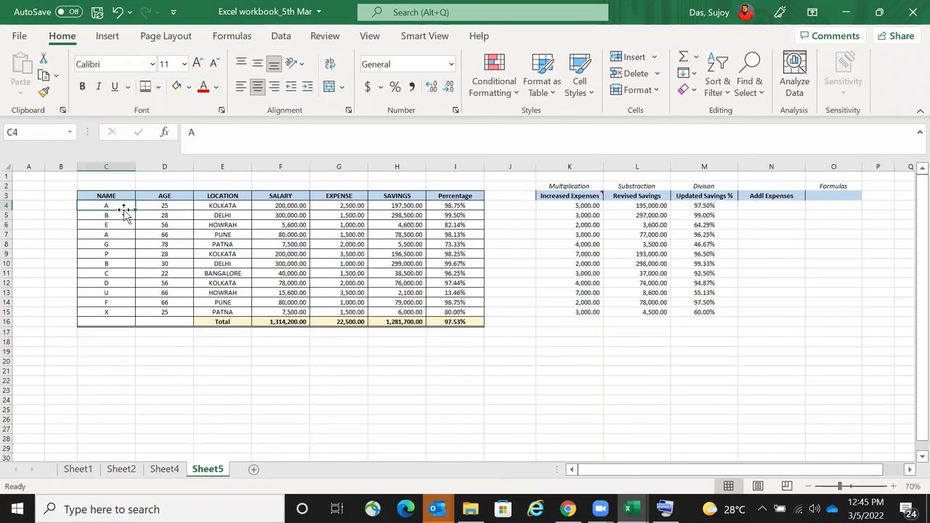
- Delete the empty column J so the two tables join
{"action": "left_click", "coordinate": [512, 163]}
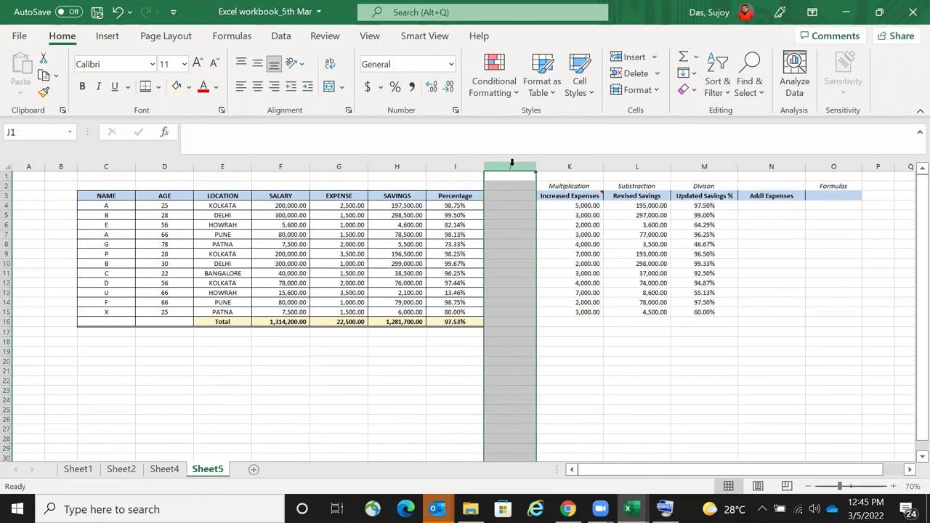
{"action": "right_click", "coordinate": [512, 163]}
{"action": "left_click", "coordinate": [553, 310]}
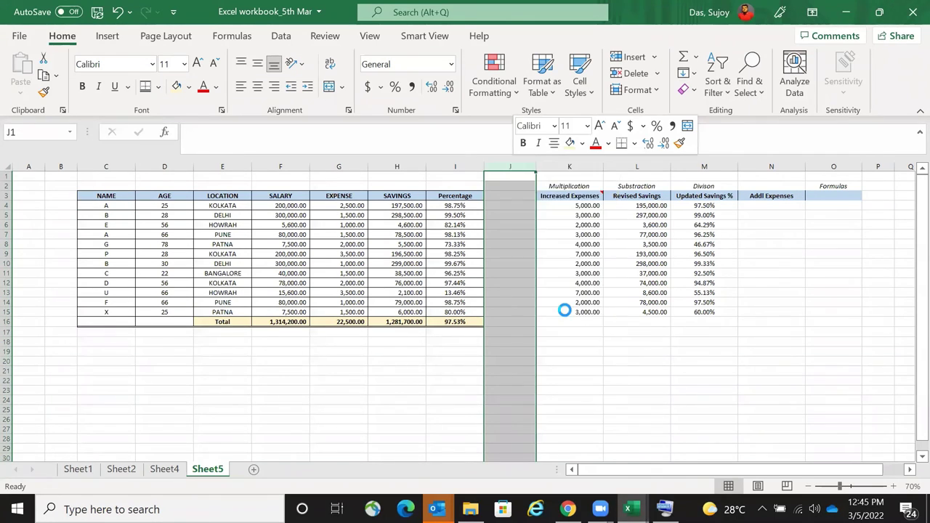
{"action": "left_click", "coordinate": [578, 320]}
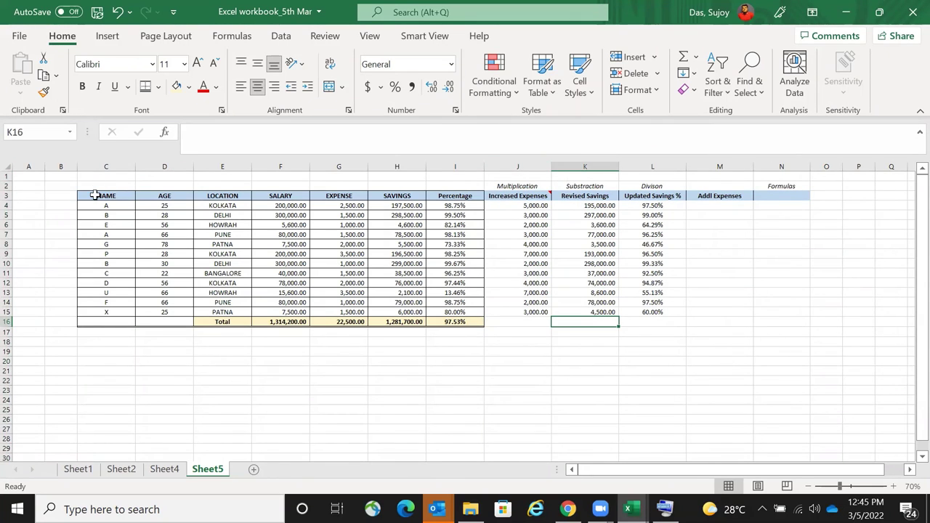
- Turn on Data > Filter for the combined table C3:N16
{"action": "left_click_drag", "start_coordinate": [95, 195], "coordinate": [768, 317]}
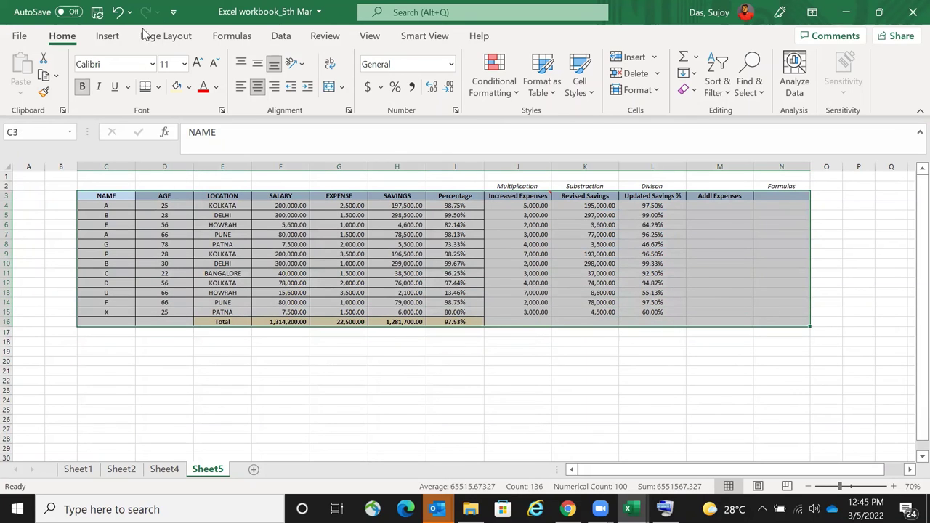
{"action": "left_click", "coordinate": [281, 36]}
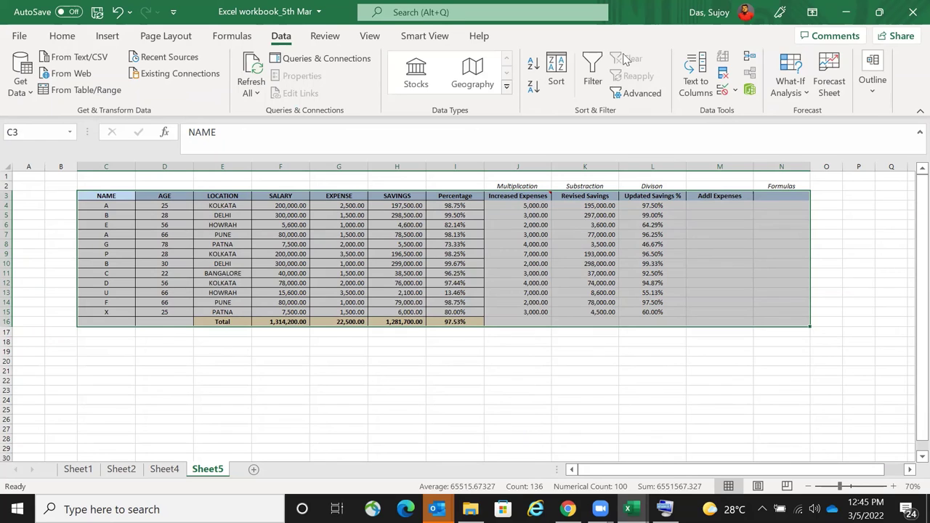
{"action": "left_click", "coordinate": [592, 72]}
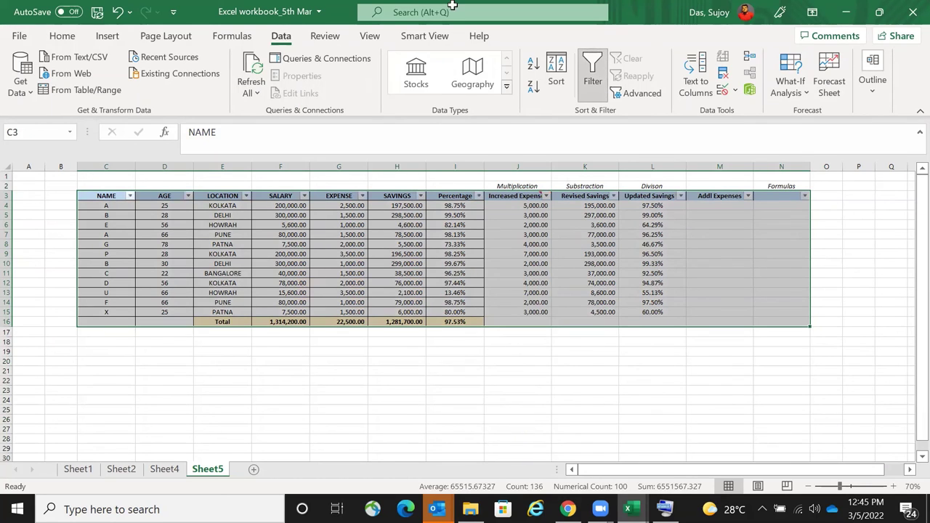
{"action": "left_click", "coordinate": [121, 197]}
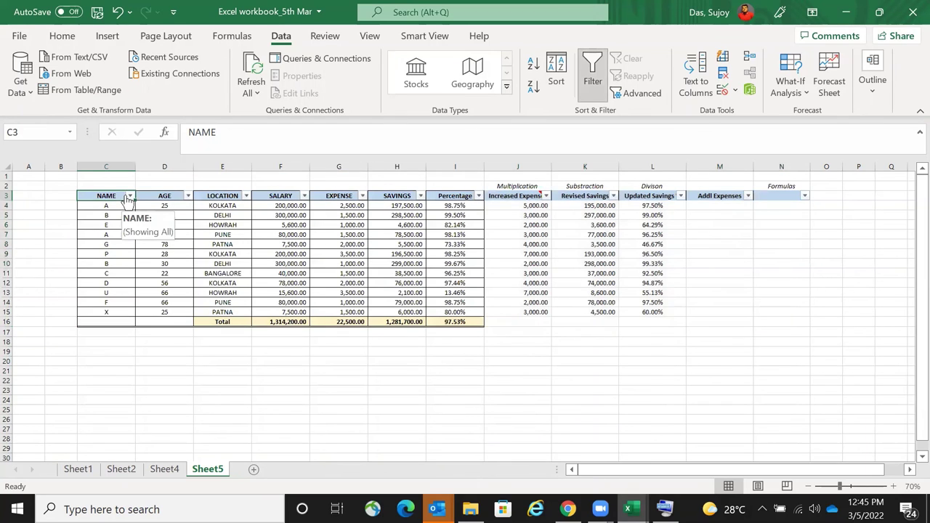
- Filter the NAME column to show only names A, B and D
{"action": "left_click", "coordinate": [129, 196]}
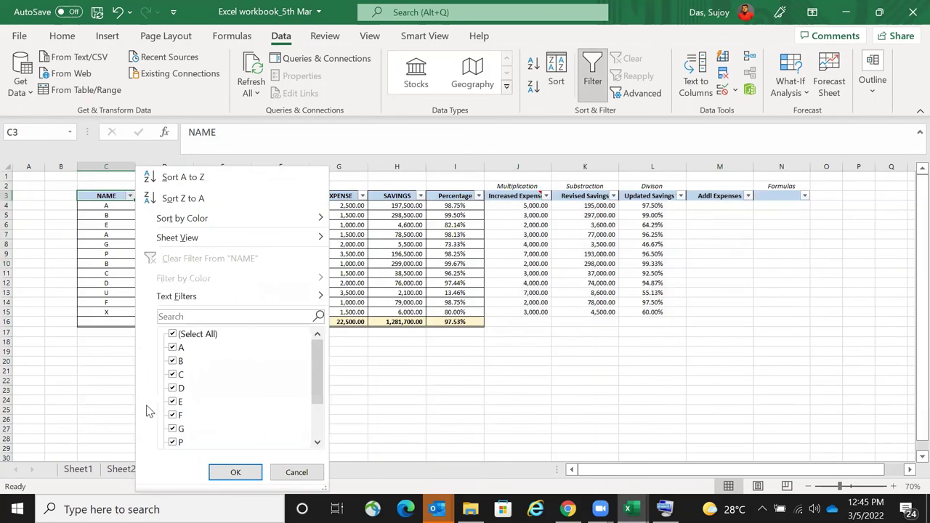
{"action": "left_click", "coordinate": [174, 334]}
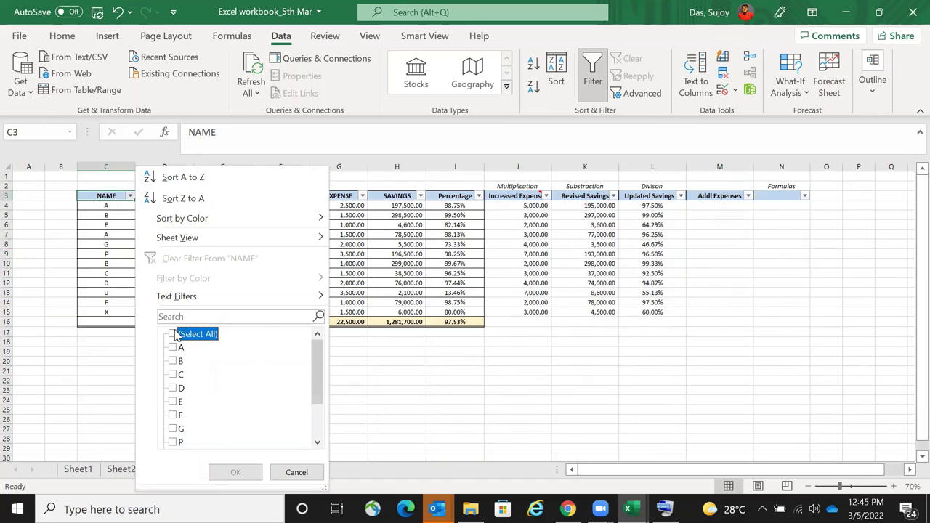
{"action": "left_click", "coordinate": [179, 362]}
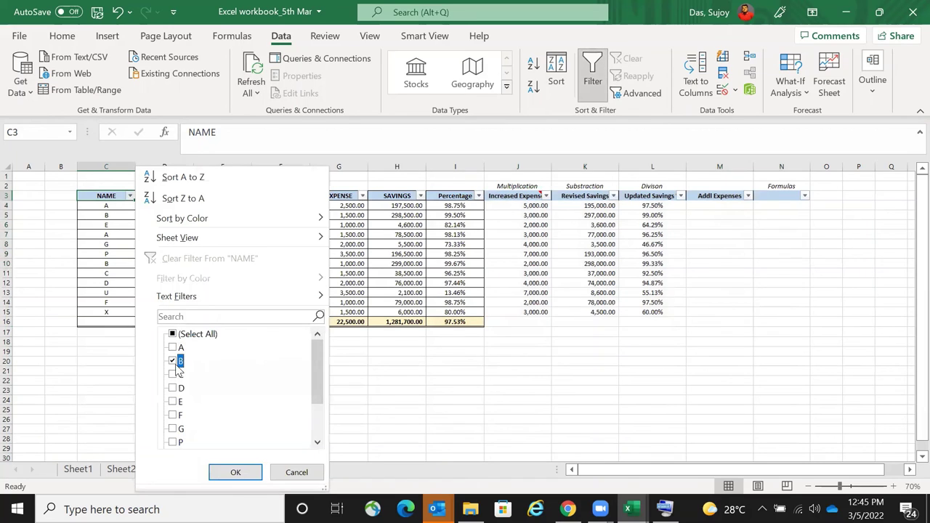
{"action": "left_click", "coordinate": [175, 348]}
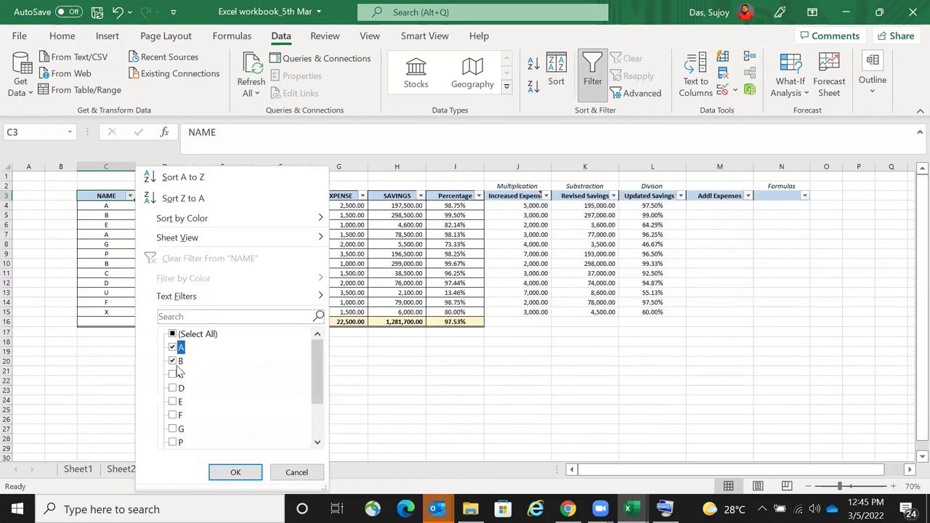
{"action": "left_click", "coordinate": [174, 415]}
{"action": "left_click", "coordinate": [235, 472]}
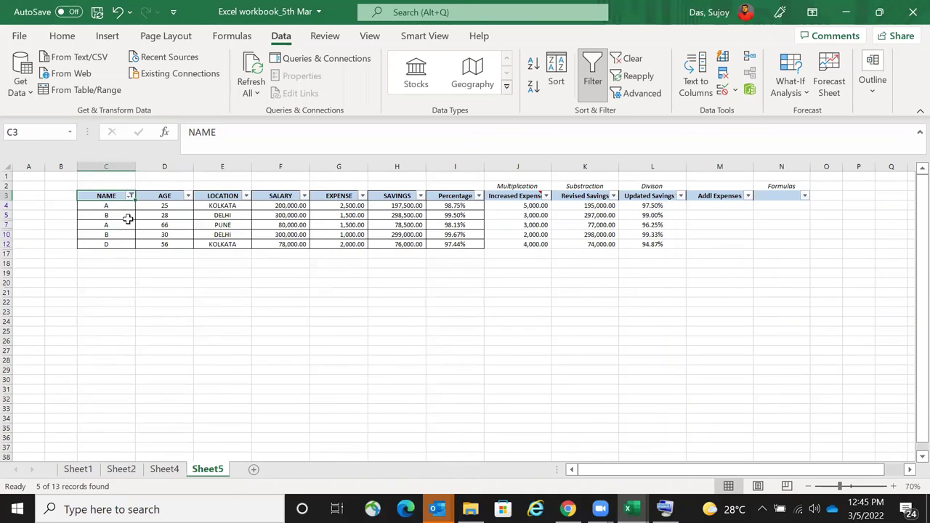
- Enter 1000 in M4 and give it comma style with extra decimal places
{"action": "left_click", "coordinate": [720, 207]}
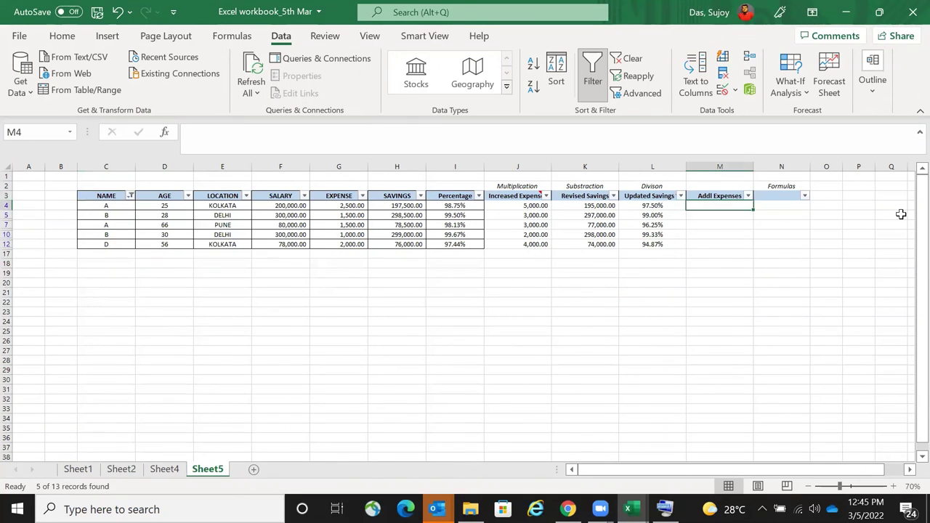
{"action": "type", "text": "1000"}
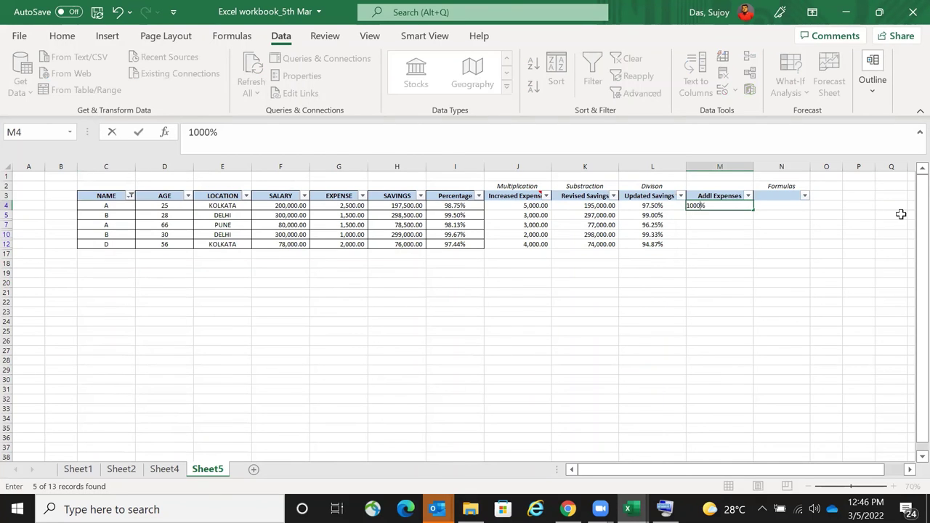
{"action": "key", "text": "Return"}
{"action": "key", "text": "Up"}
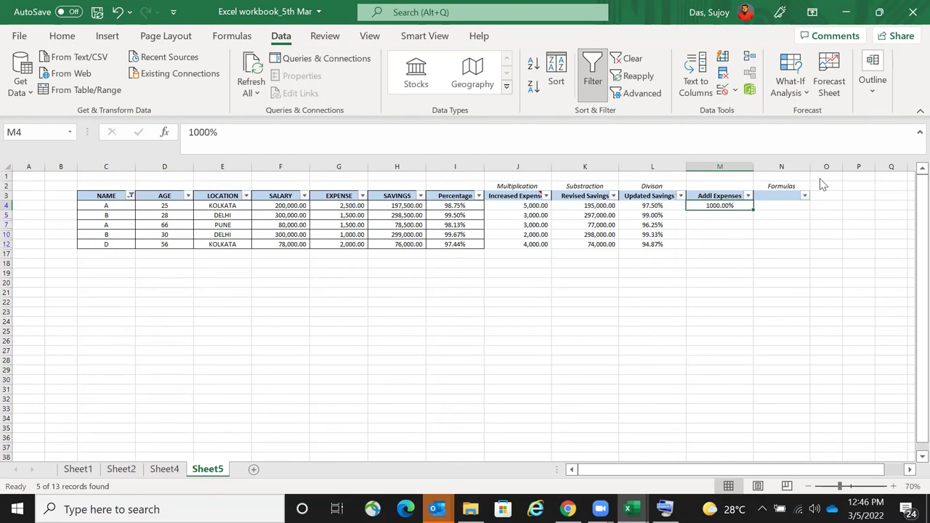
{"action": "left_click", "coordinate": [61, 35]}
{"action": "left_click", "coordinate": [411, 88]}
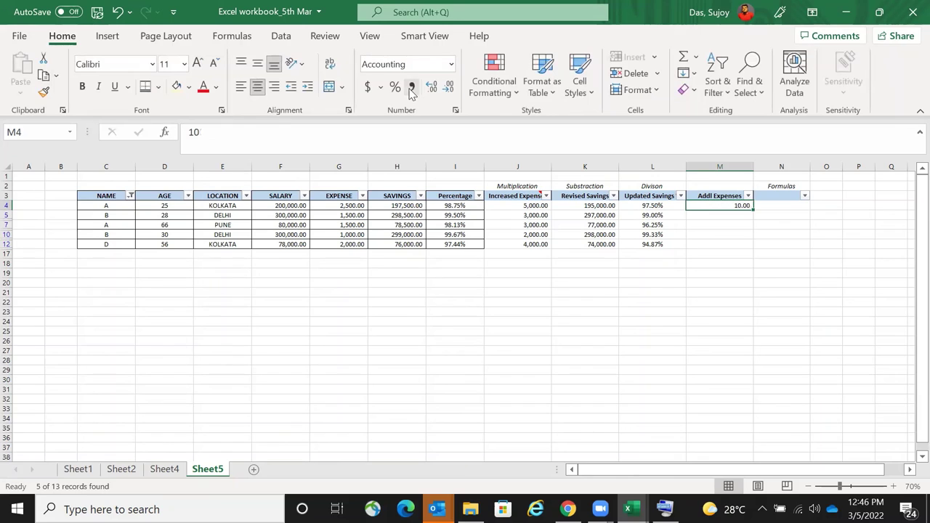
{"action": "double_click", "coordinate": [432, 87]}
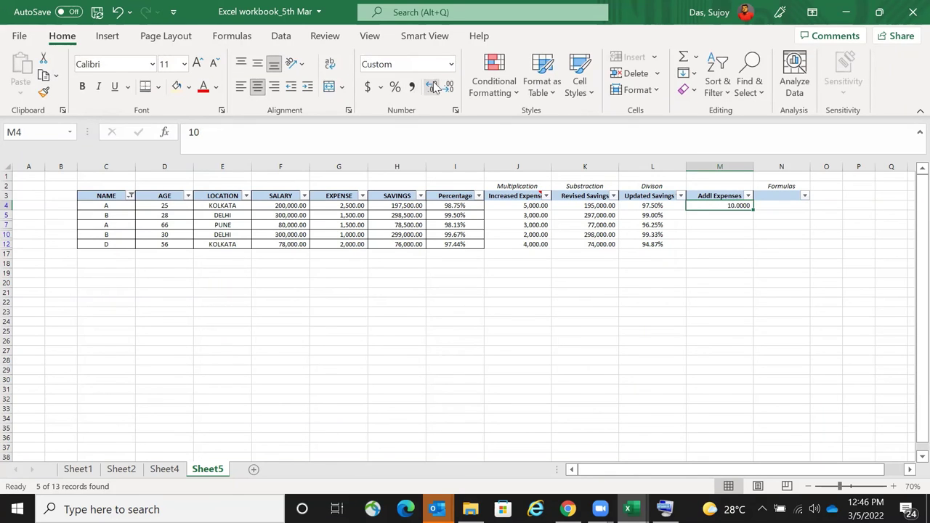
{"action": "type", "text": "1000"}
{"action": "key", "text": "ctrl+Return"}
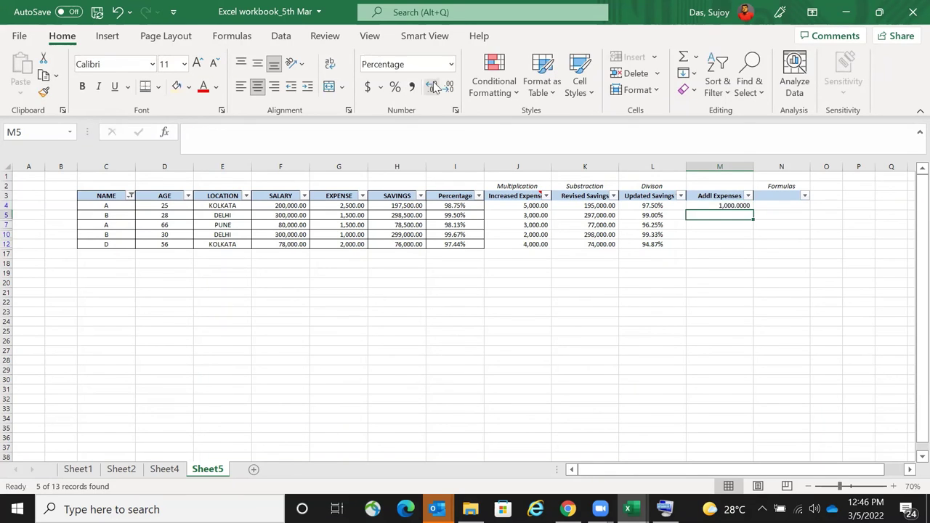
{"action": "type", "text": "1000"}
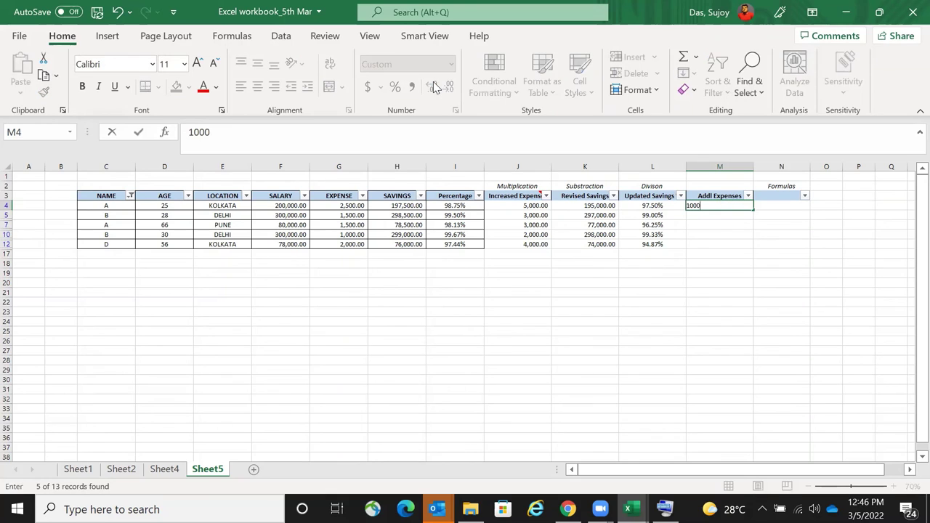
{"action": "key", "text": "ctrl+Return"}
{"action": "key", "text": "Down"}
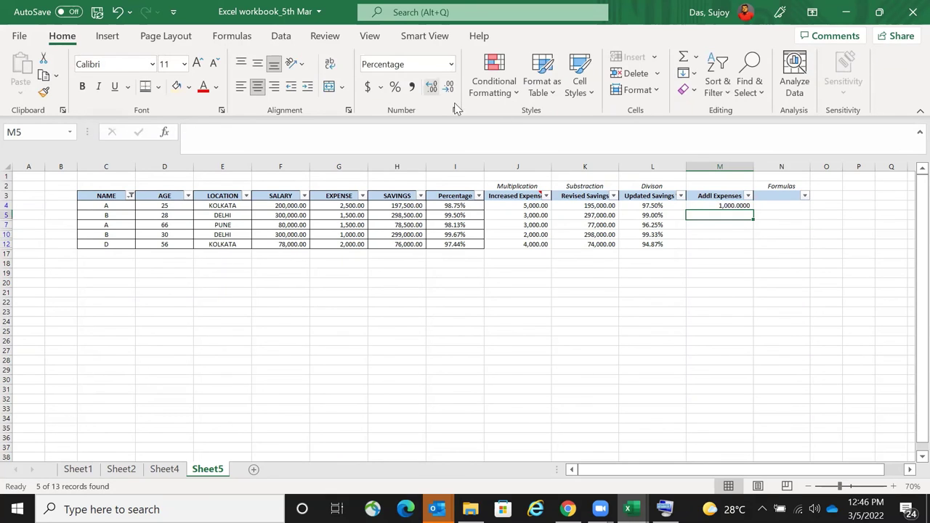
- Correct M4 to 100, display it with two decimals as 100.00, and copy it
{"action": "left_click", "coordinate": [719, 205]}
{"action": "left_click", "coordinate": [450, 88]}
{"action": "left_click", "coordinate": [450, 88]}
{"action": "left_click", "coordinate": [449, 88]}
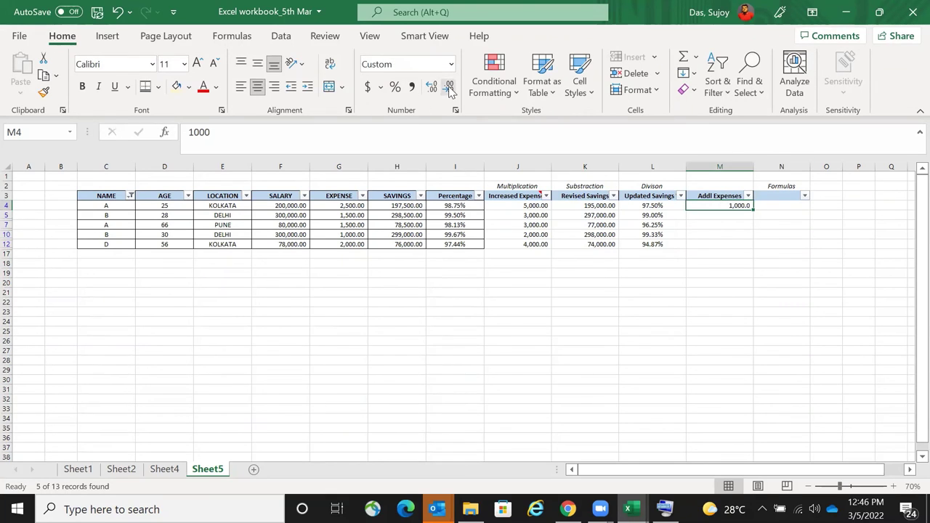
{"action": "type", "text": "100"}
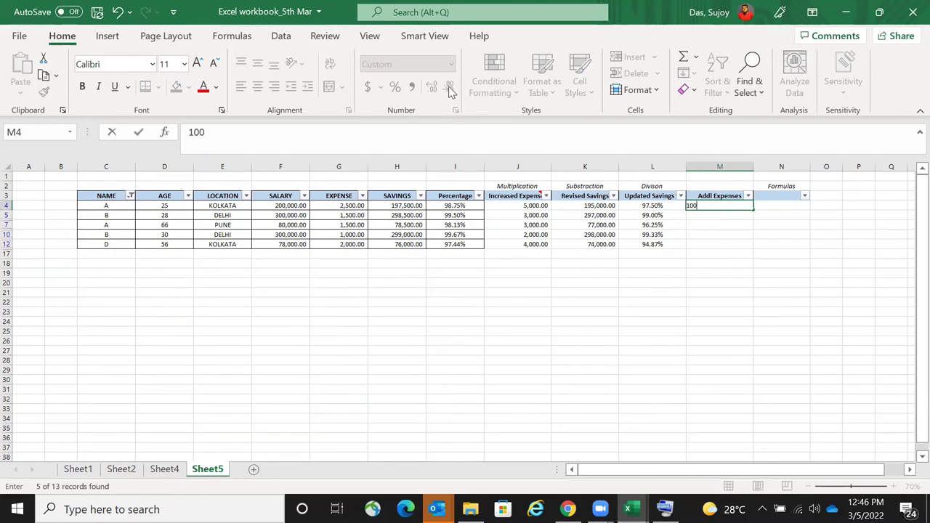
{"action": "key", "text": "Return"}
{"action": "left_click", "coordinate": [716, 205]}
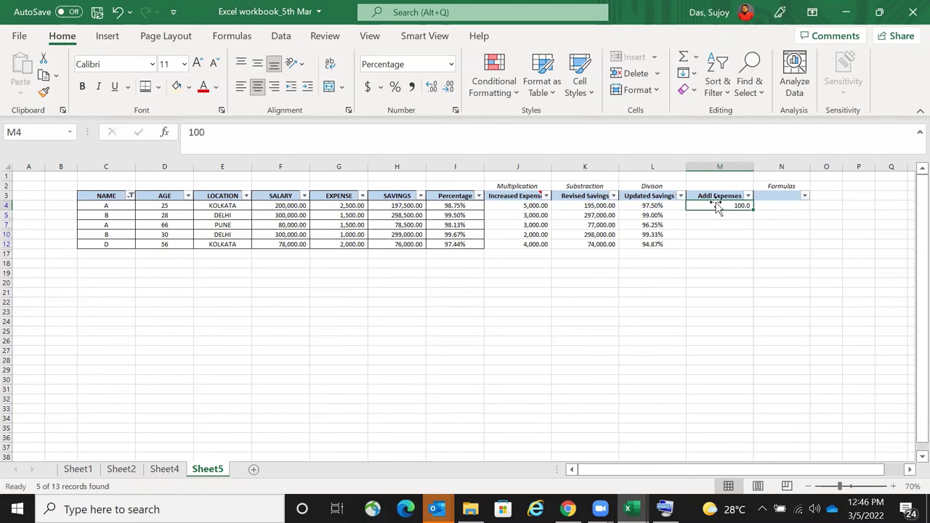
{"action": "left_click", "coordinate": [433, 87]}
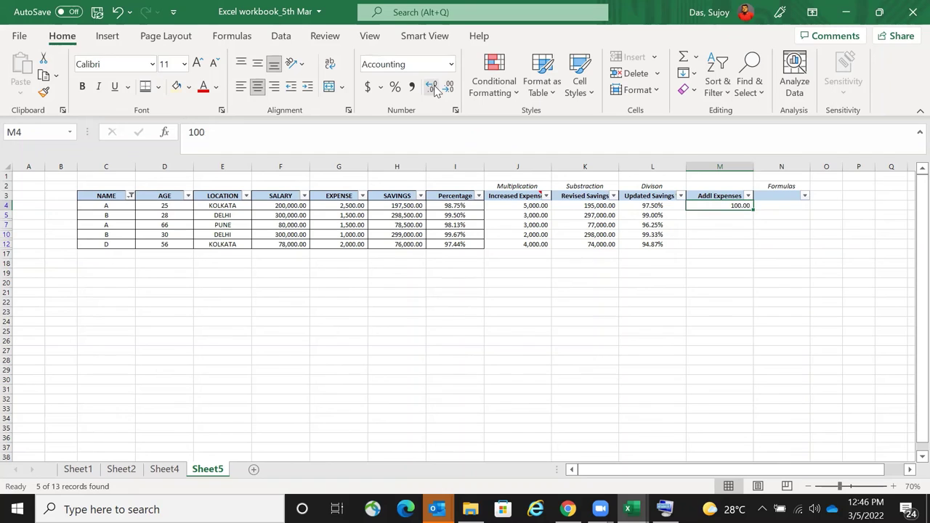
{"action": "key", "text": "ctrl+c"}
- Copy M4's 100.00 and paste it into M5
{"action": "key", "text": "Escape"}
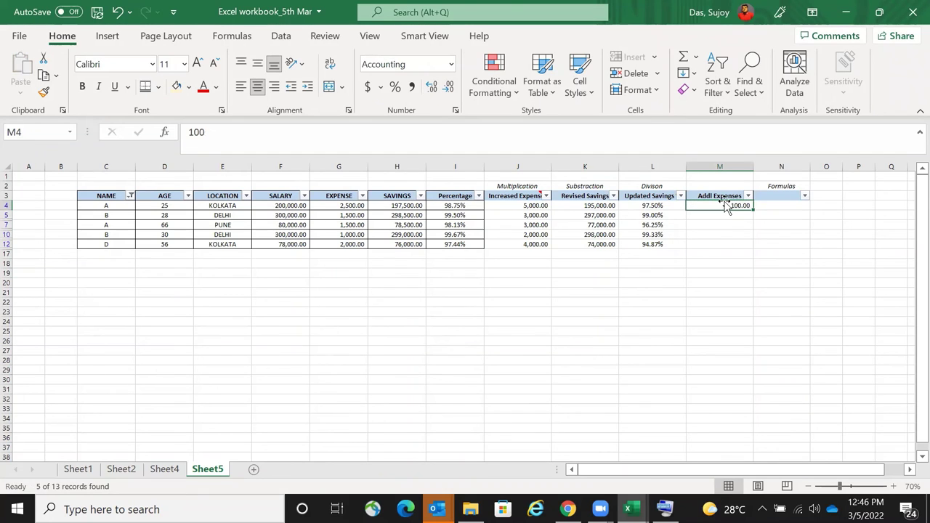
{"action": "left_click_drag", "start_coordinate": [721, 204], "coordinate": [722, 205]}
{"action": "right_click", "coordinate": [724, 210]}
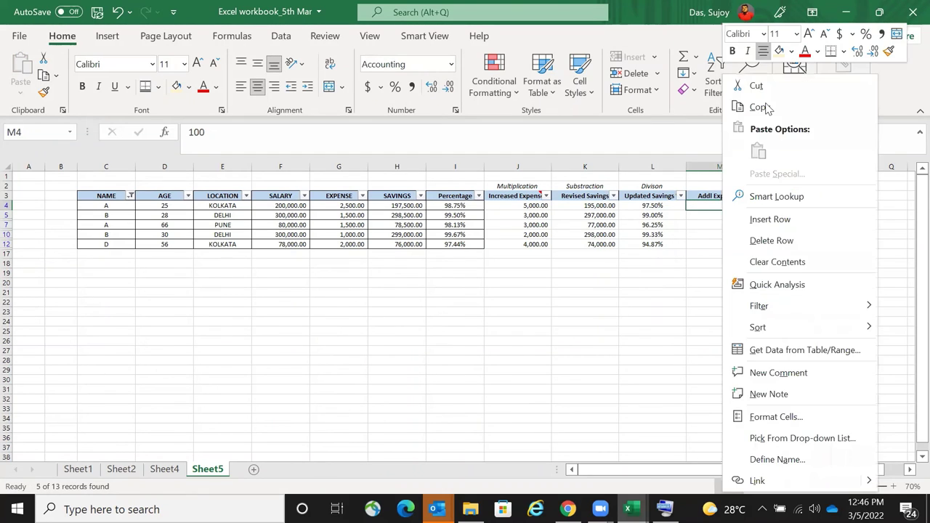
{"action": "left_click", "coordinate": [759, 108]}
{"action": "left_click", "coordinate": [722, 215]}
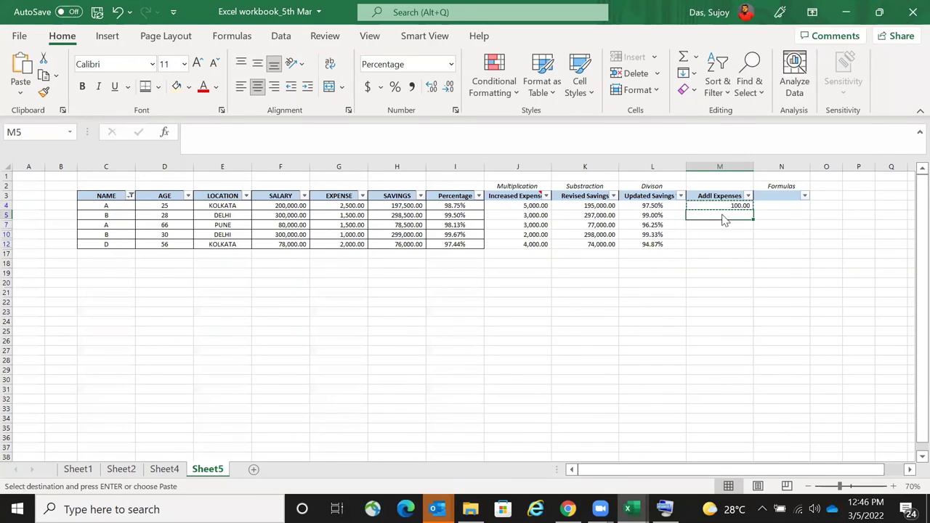
{"action": "right_click", "coordinate": [722, 216]}
{"action": "left_click", "coordinate": [758, 151]}
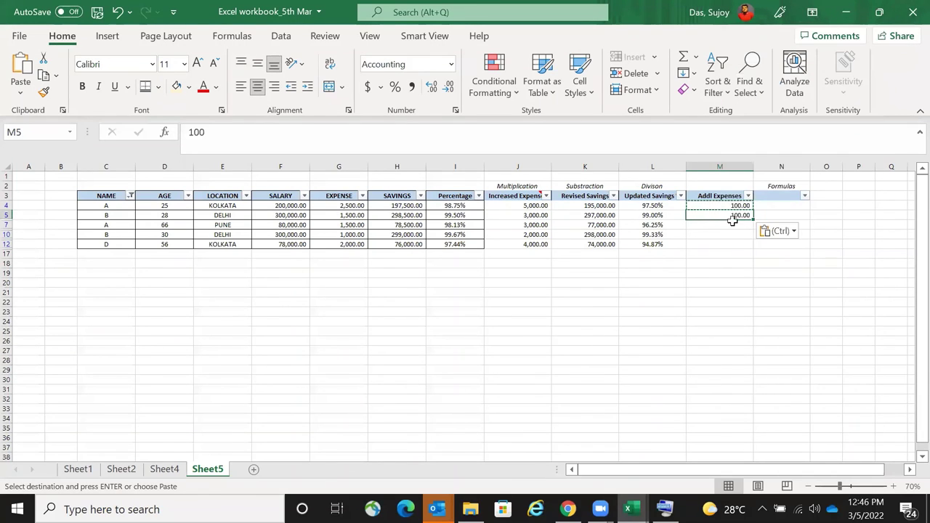
- Paste 100.00 into the remaining visible rows M7, M10 and M12
{"action": "left_click", "coordinate": [734, 225]}
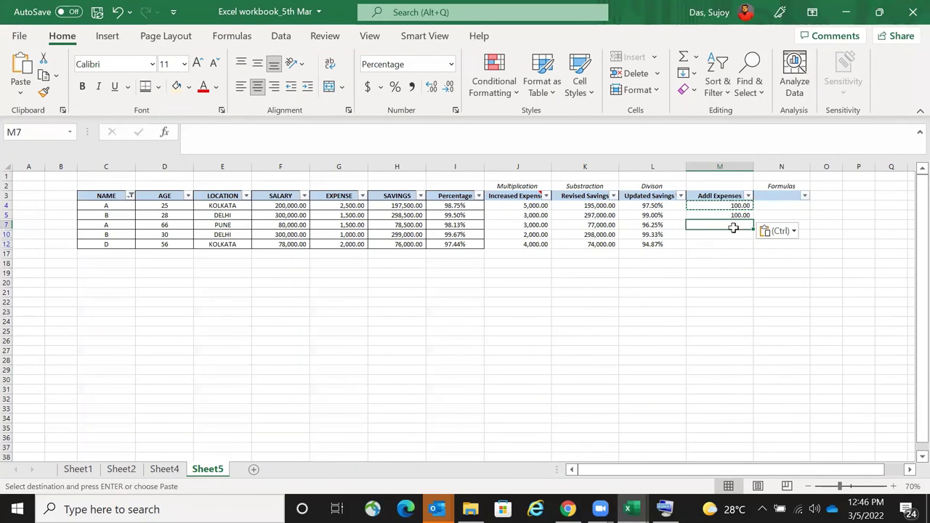
{"action": "right_click", "coordinate": [732, 223]}
{"action": "left_click", "coordinate": [761, 151]}
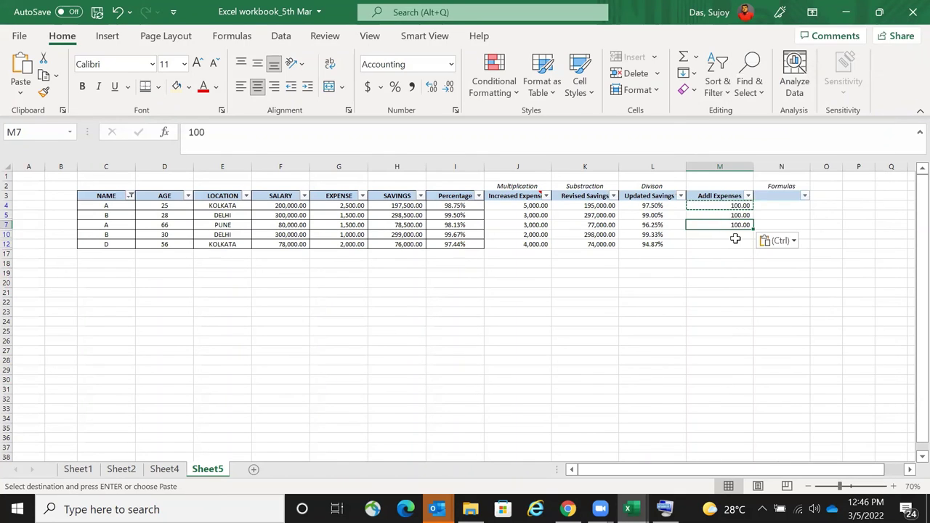
{"action": "left_click", "coordinate": [737, 234]}
{"action": "right_click", "coordinate": [736, 234]}
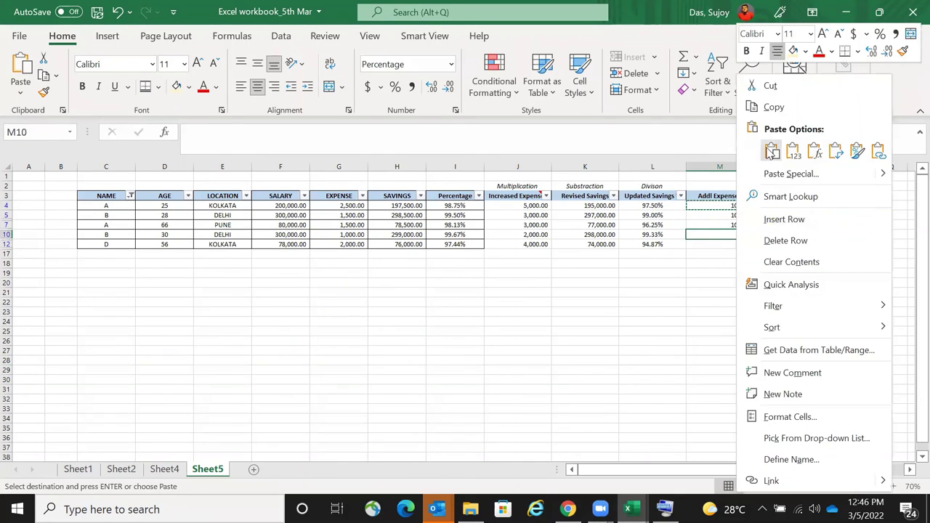
{"action": "left_click", "coordinate": [767, 149]}
{"action": "left_click", "coordinate": [741, 244]}
{"action": "right_click", "coordinate": [740, 244]}
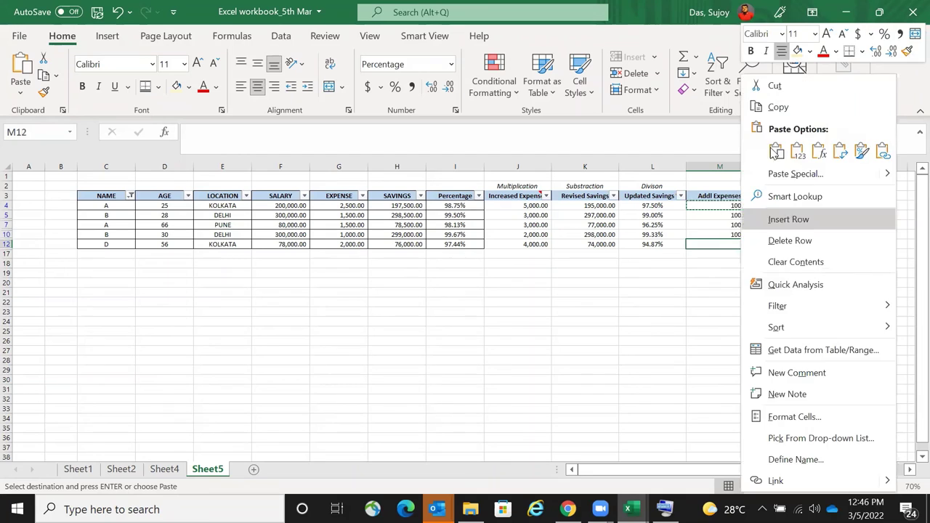
{"action": "left_click", "coordinate": [775, 150]}
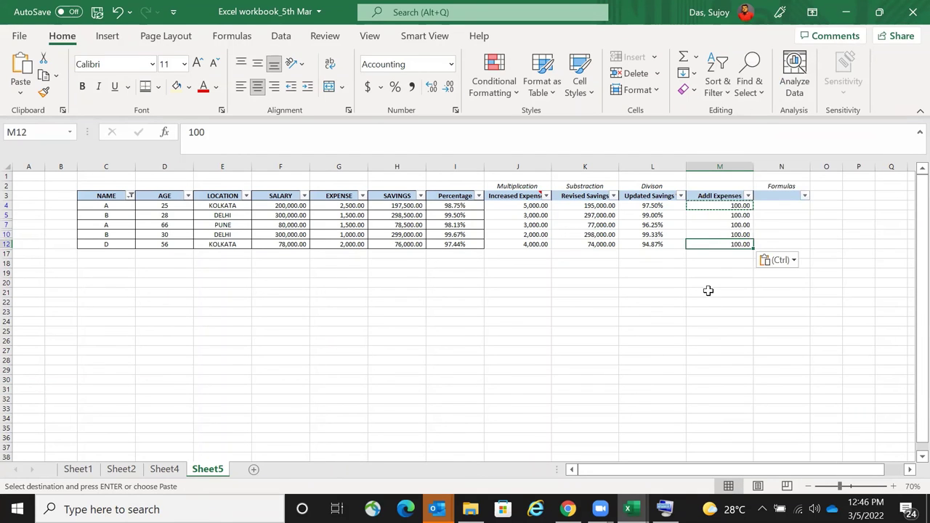
{"action": "key", "text": "Escape"}
- Recopy M4 and paste 100.00 into M5 again
{"action": "left_click", "coordinate": [725, 312]}
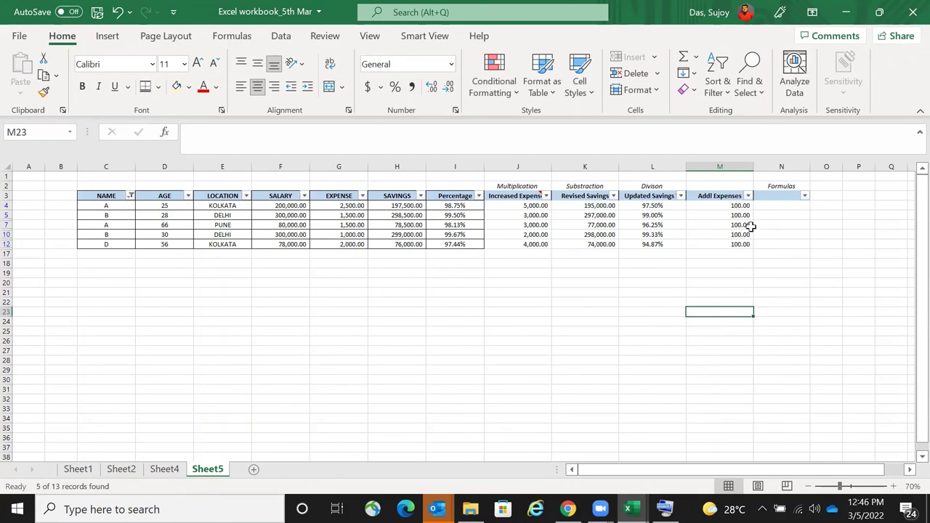
{"action": "left_click_drag", "start_coordinate": [758, 206], "coordinate": [772, 211]}
{"action": "key", "text": "ctrl+c"}
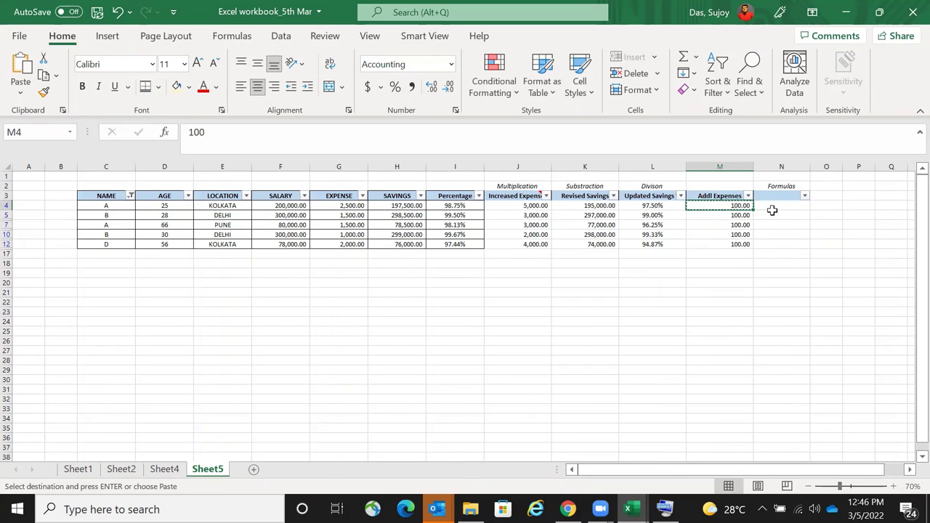
{"action": "left_click", "coordinate": [735, 206]}
{"action": "right_click", "coordinate": [735, 206]}
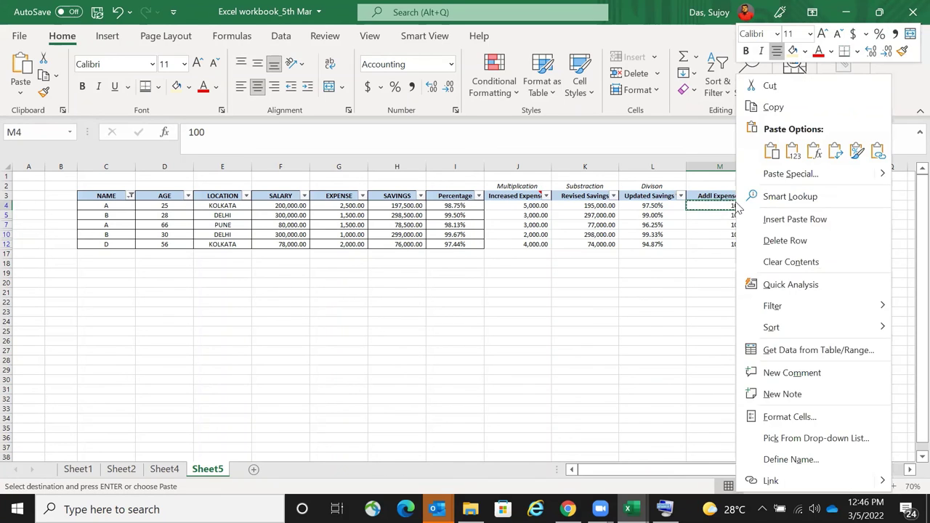
{"action": "left_click", "coordinate": [772, 106]}
{"action": "left_click", "coordinate": [736, 215]}
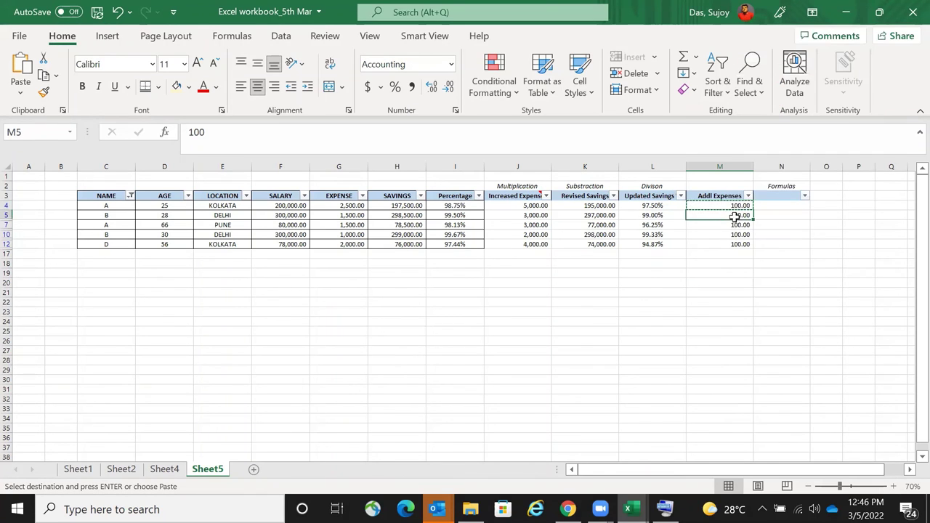
{"action": "key", "text": "ctrl+v"}
{"action": "key", "text": "Escape"}
{"action": "left_click", "coordinate": [772, 206]}
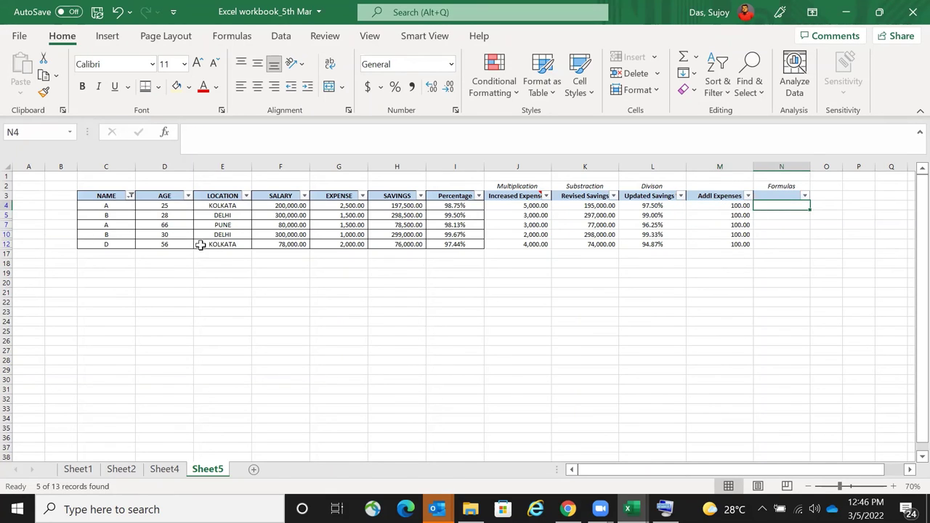
- Select the Addl Expenses values M4:M12 and tick Select All in the NAME filter without applying it
{"action": "left_click", "coordinate": [736, 205]}
{"action": "left_click_drag", "start_coordinate": [735, 206], "coordinate": [737, 245]}
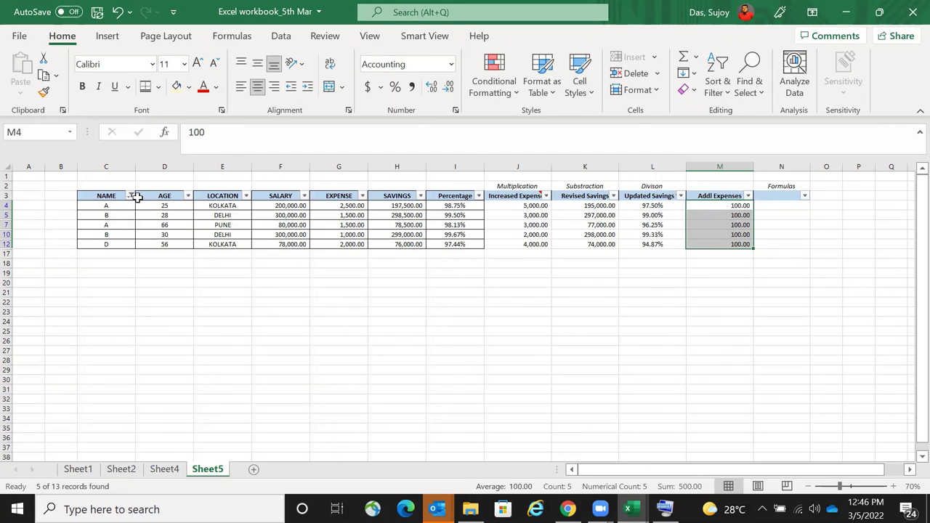
{"action": "left_click", "coordinate": [130, 195]}
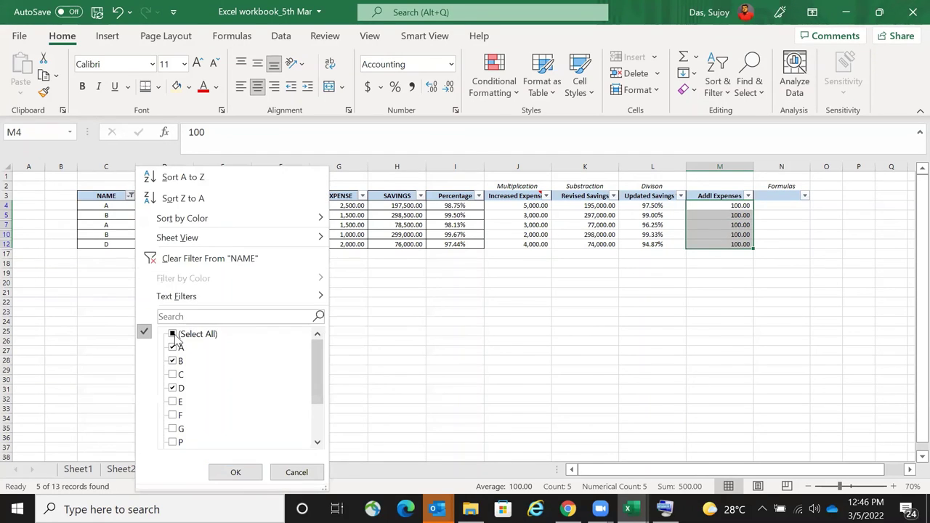
{"action": "left_click", "coordinate": [175, 335]}
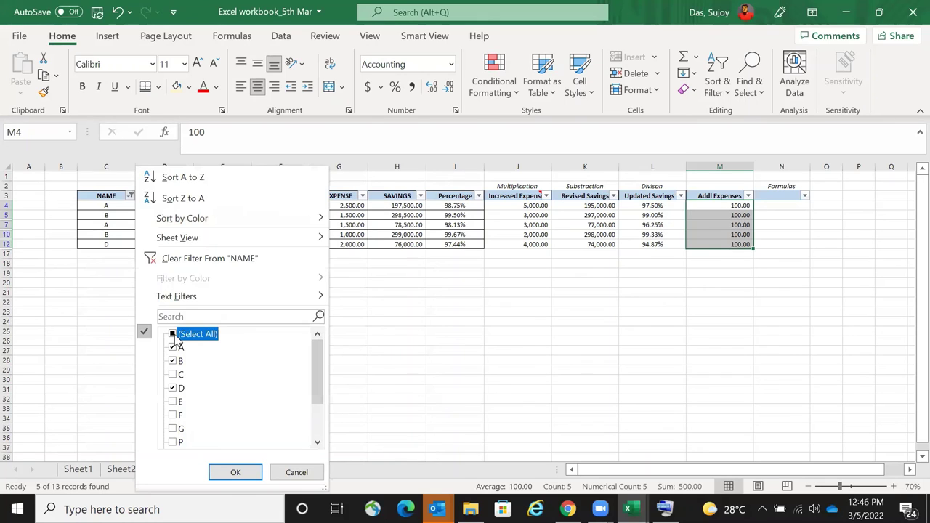
{"action": "left_click", "coordinate": [173, 333]}
{"action": "left_click", "coordinate": [296, 473]}
{"action": "left_click", "coordinate": [408, 405]}
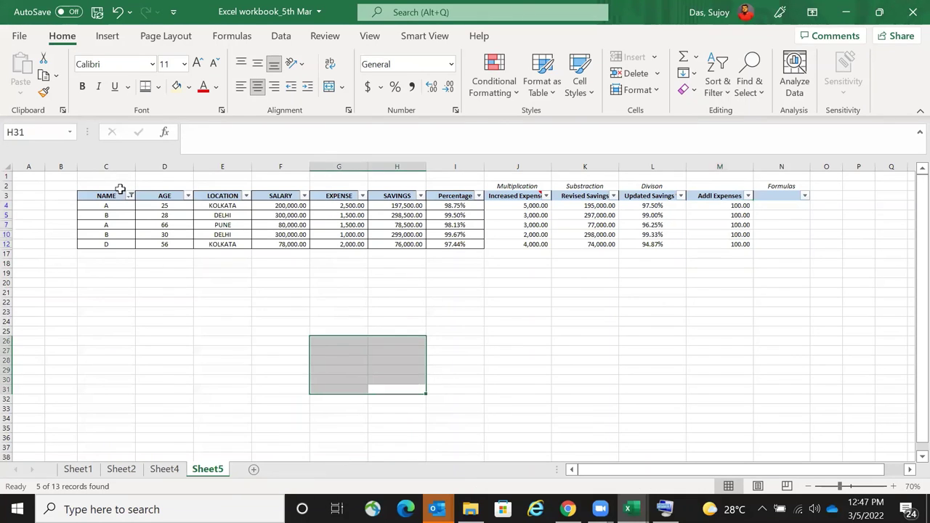
- Apply Select All in the NAME filter so every row shows again
{"action": "left_click", "coordinate": [108, 197]}
{"action": "left_click_drag", "start_coordinate": [109, 205], "coordinate": [112, 251]}
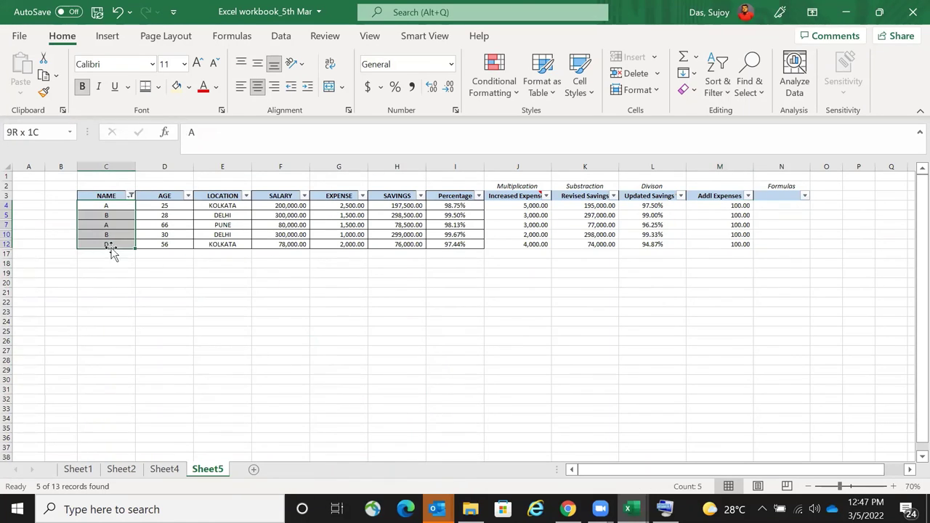
{"action": "left_click", "coordinate": [130, 196]}
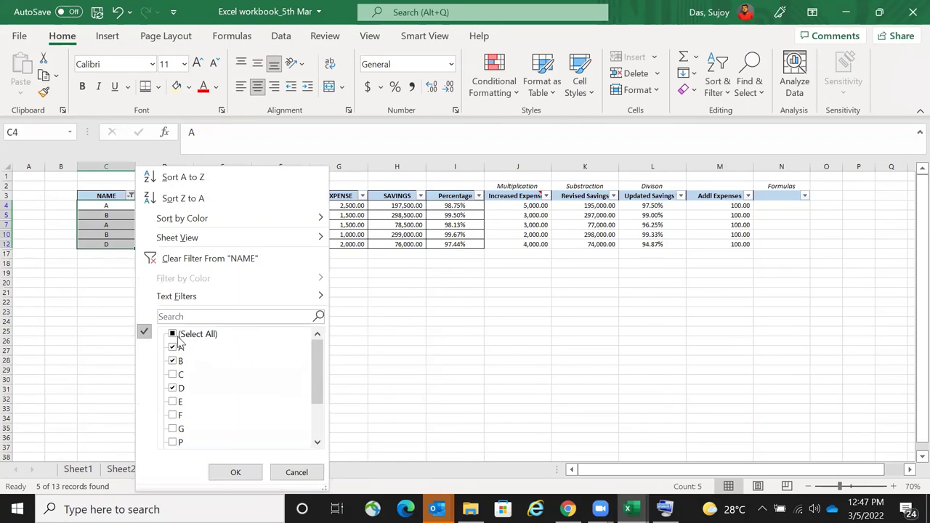
{"action": "left_click", "coordinate": [173, 334]}
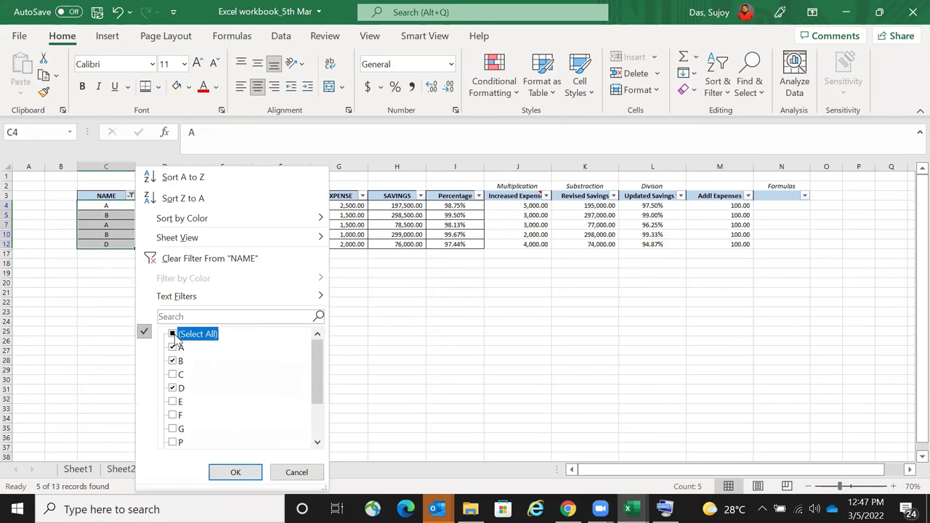
{"action": "left_click", "coordinate": [243, 474]}
{"action": "left_click", "coordinate": [784, 204]}
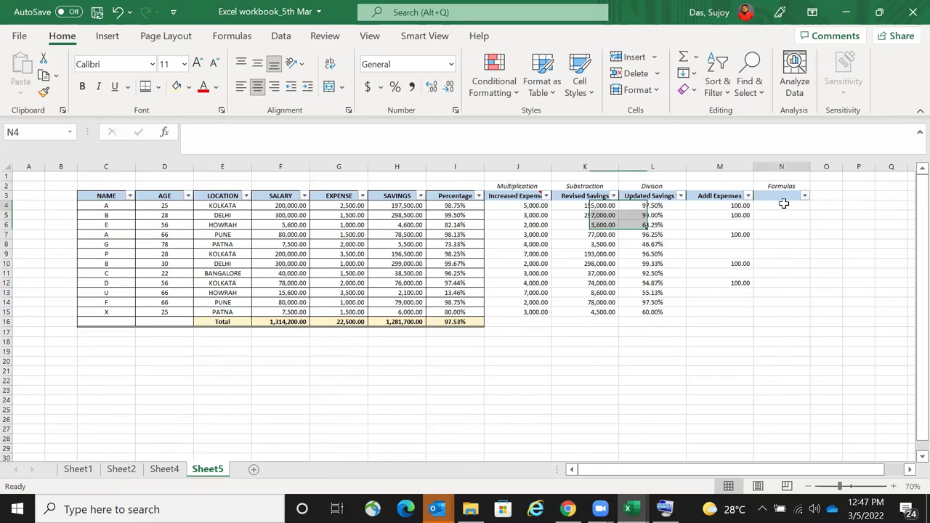
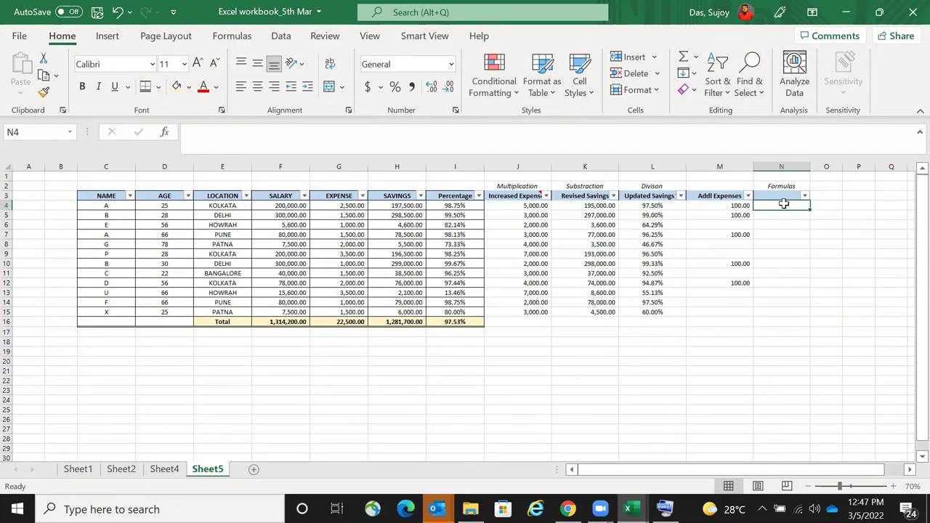
- Review the existing formulas in columns K and L
{"action": "key", "text": "Left"}
{"action": "key", "text": "Left"}
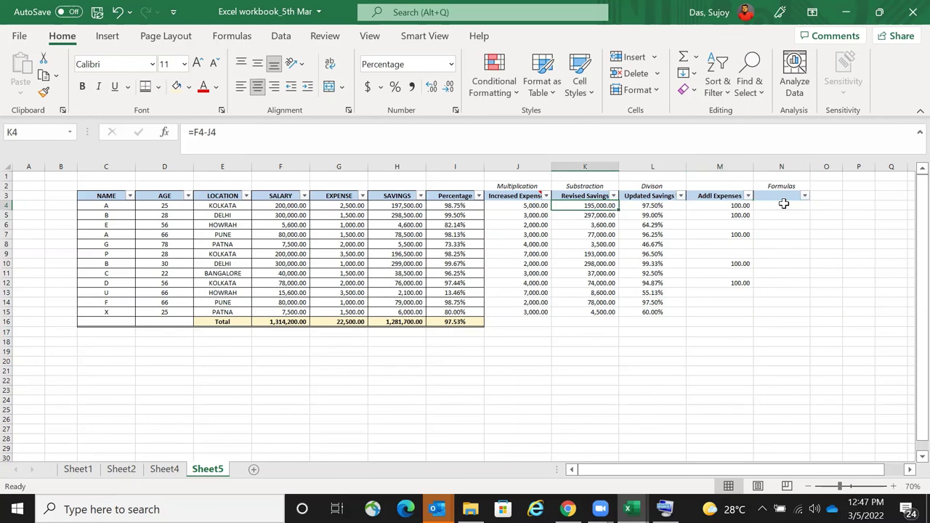
{"action": "key", "text": "Left"}
{"action": "key", "text": "Right"}
{"action": "key", "text": "Right"}
{"action": "key", "text": "Right"}
{"action": "key", "text": "Left"}
{"action": "key", "text": "Left"}
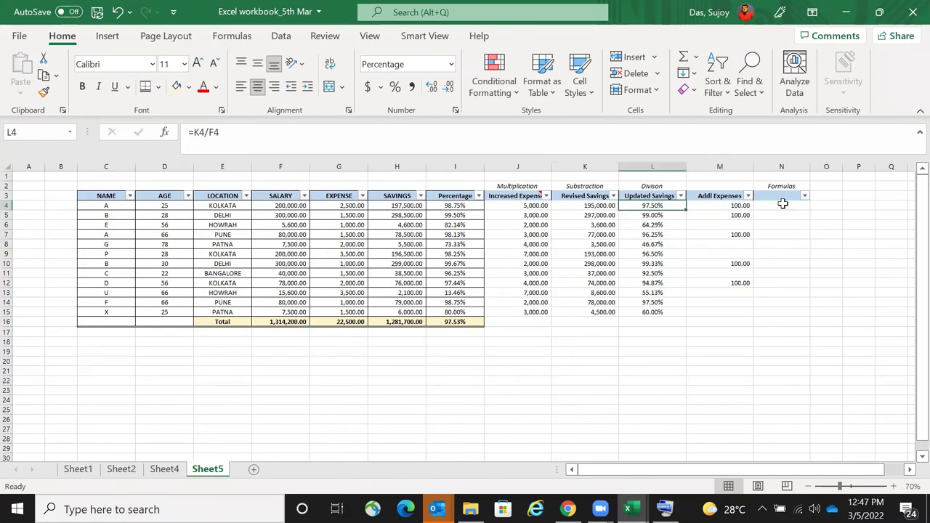
{"action": "key", "text": "Left"}
{"action": "key", "text": "Right"}
{"action": "key", "text": "Right"}
{"action": "key", "text": "Right"}
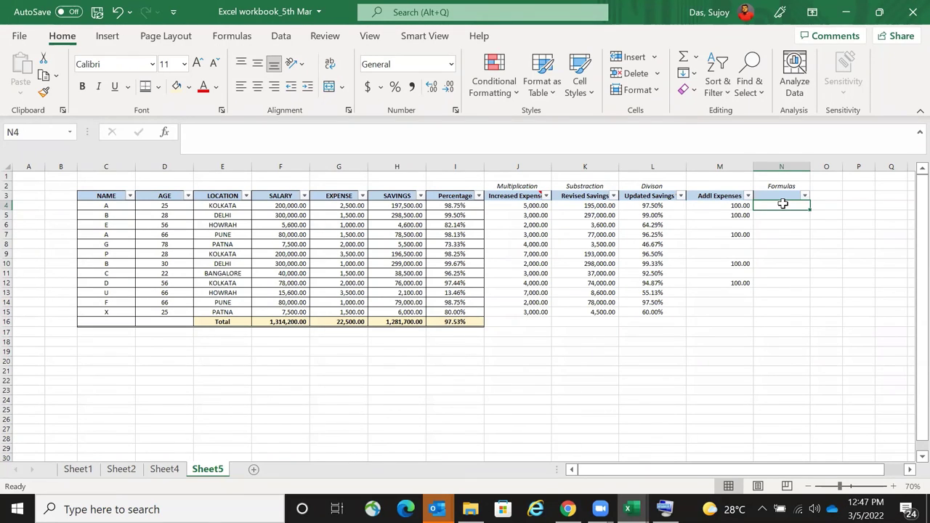
- Enter =F4-(G4+M4) in N4 by referencing salary, expense and additional expense
{"action": "type", "text": "="}
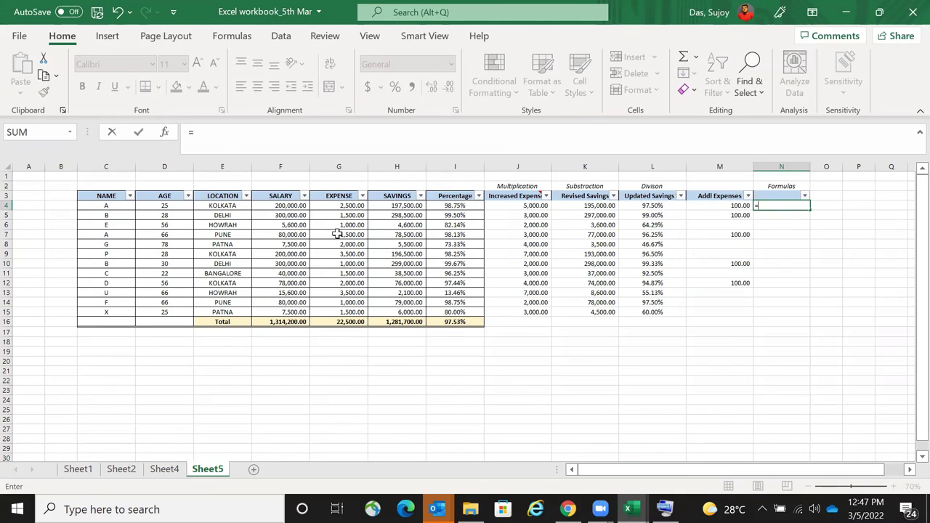
{"action": "left_click", "coordinate": [276, 206]}
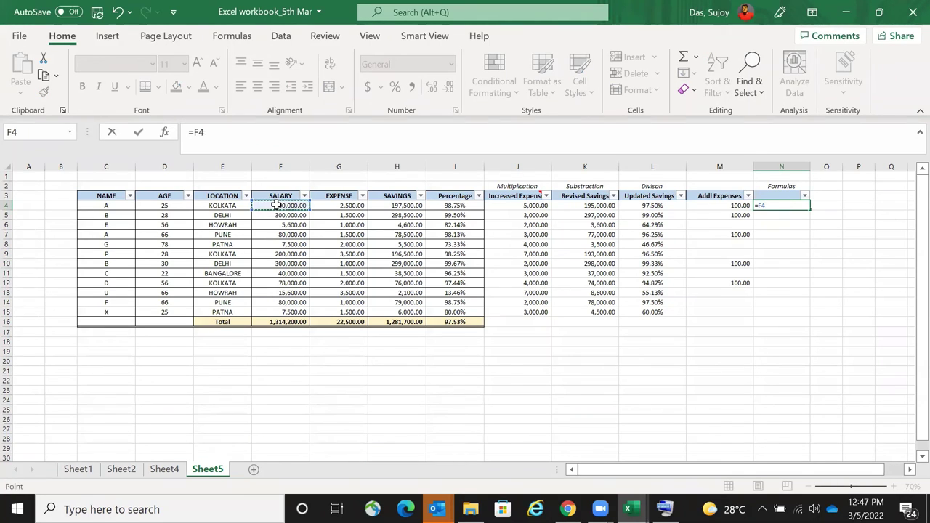
{"action": "type", "text": "-("}
{"action": "left_click", "coordinate": [337, 206]}
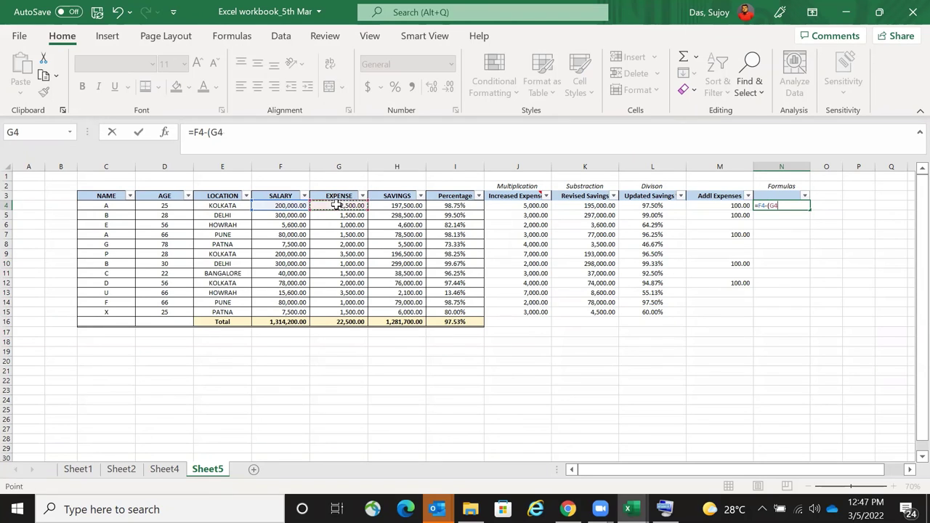
{"action": "type", "text": "+"}
{"action": "left_click", "coordinate": [739, 206]}
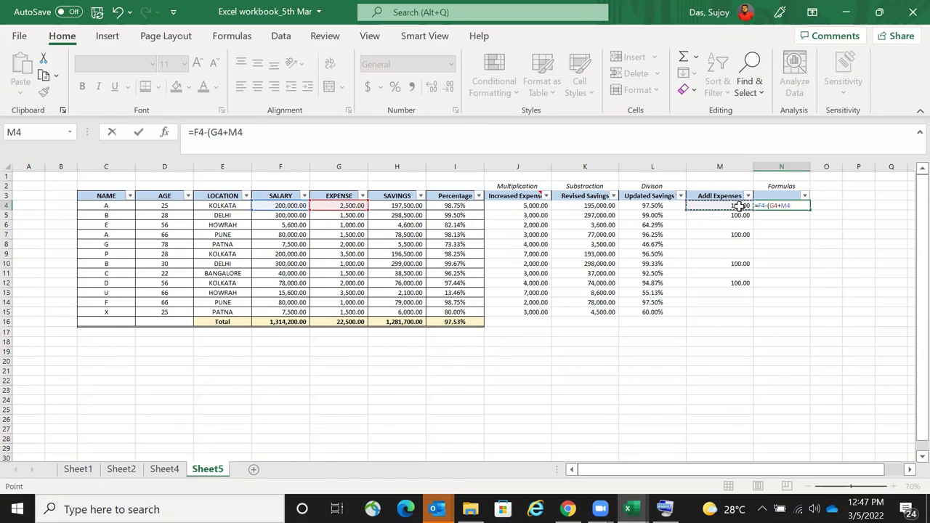
{"action": "type", "text": ")"}
{"action": "key", "text": "Return"}
- Reopen N4 to confirm its formula returns 197,400.00
{"action": "key", "text": "Up"}
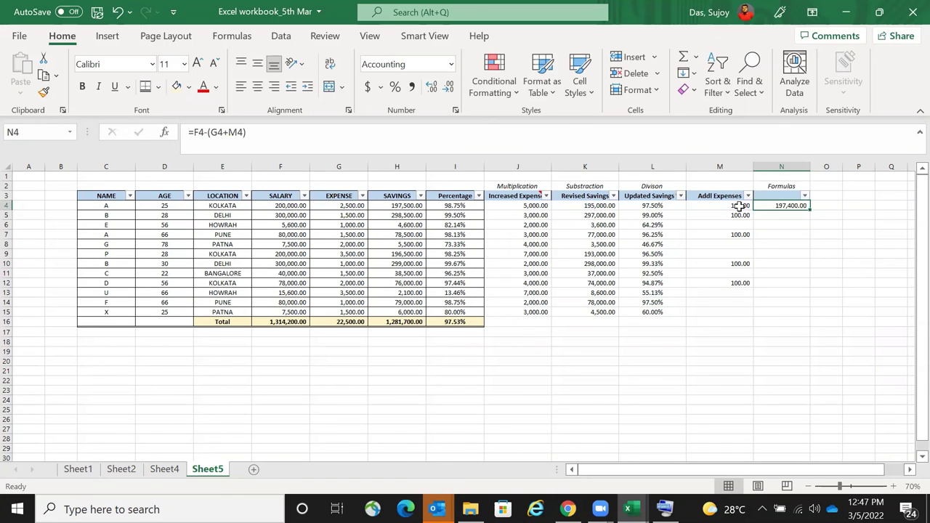
{"action": "key", "text": "F2"}
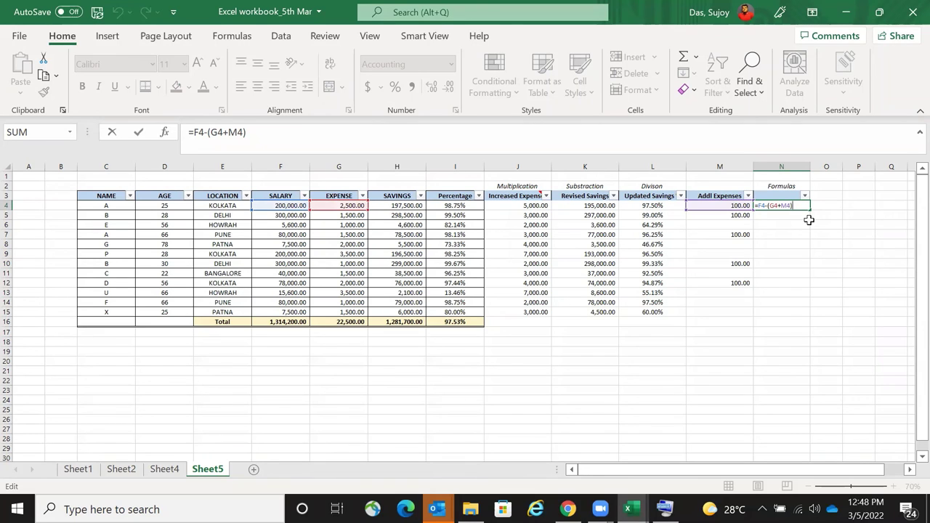
{"action": "key", "text": "ctrl+Return"}
{"action": "key", "text": "F2"}
{"action": "key", "text": "ctrl+Return"}
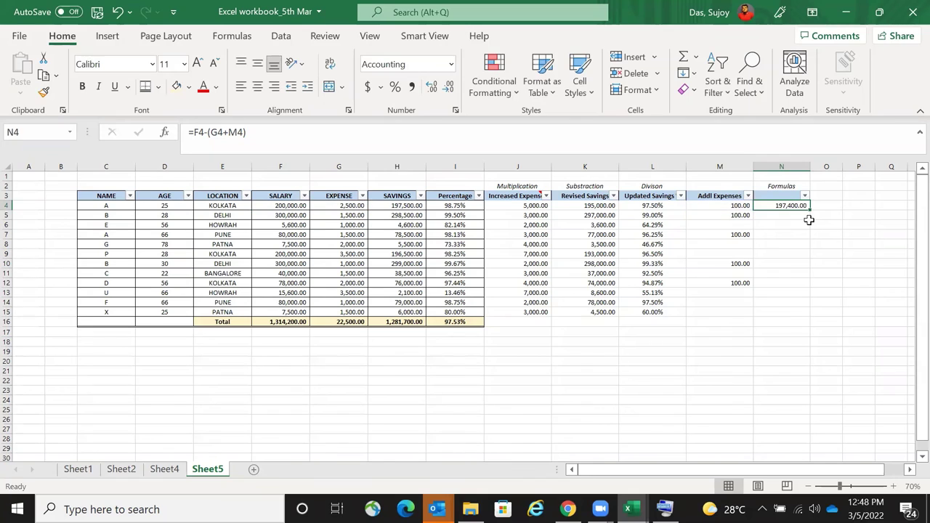
- Copy N4's formula into N5:N15 and check N8 shows =F8-(G8+M8)
{"action": "right_click", "coordinate": [776, 206]}
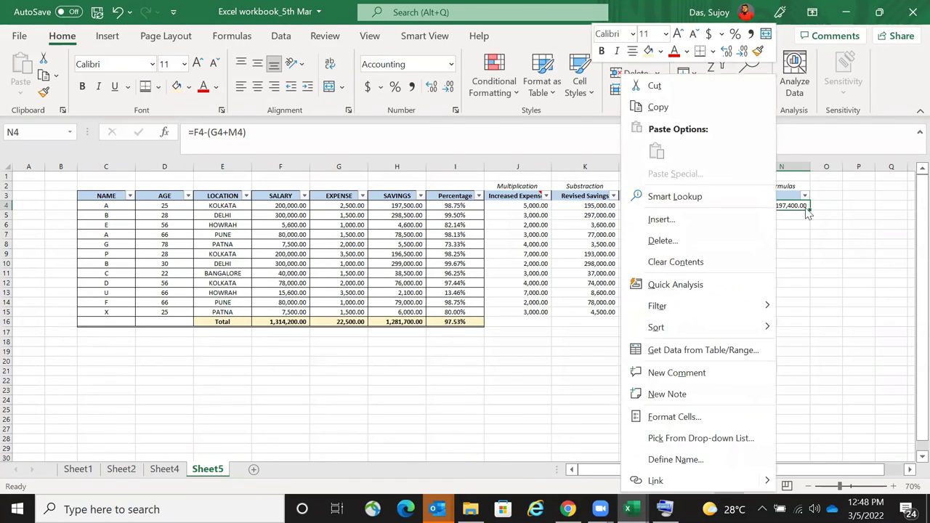
{"action": "left_click", "coordinate": [687, 109]}
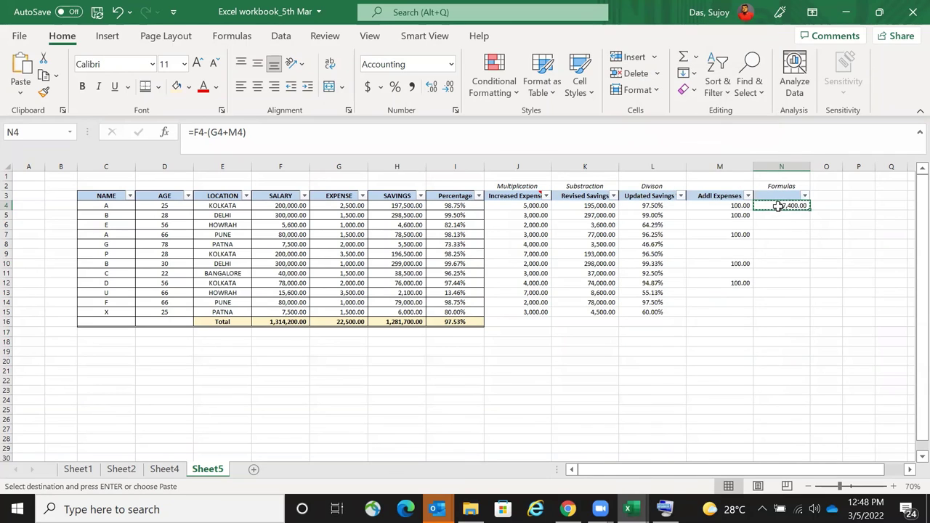
{"action": "left_click_drag", "start_coordinate": [777, 205], "coordinate": [776, 272]}
{"action": "left_click_drag", "start_coordinate": [777, 306], "coordinate": [777, 309]}
{"action": "right_click", "coordinate": [777, 309]}
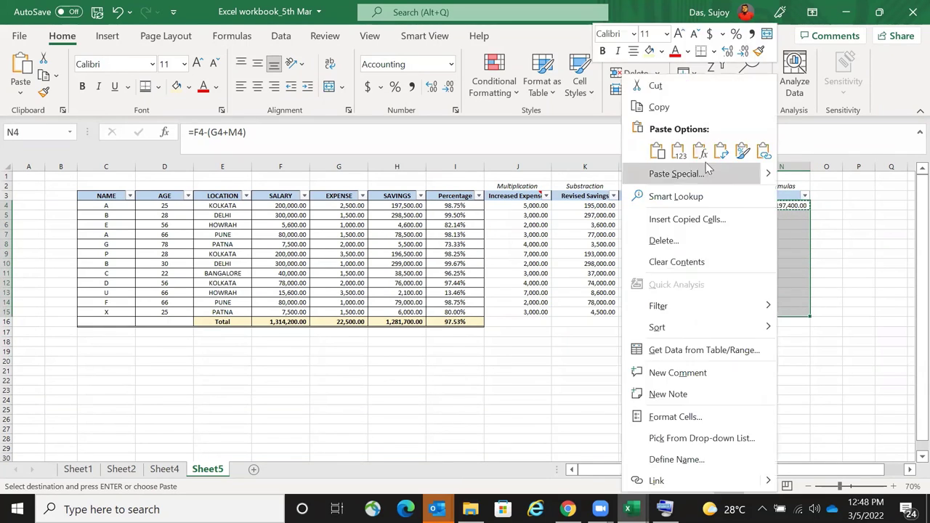
{"action": "left_click", "coordinate": [658, 151]}
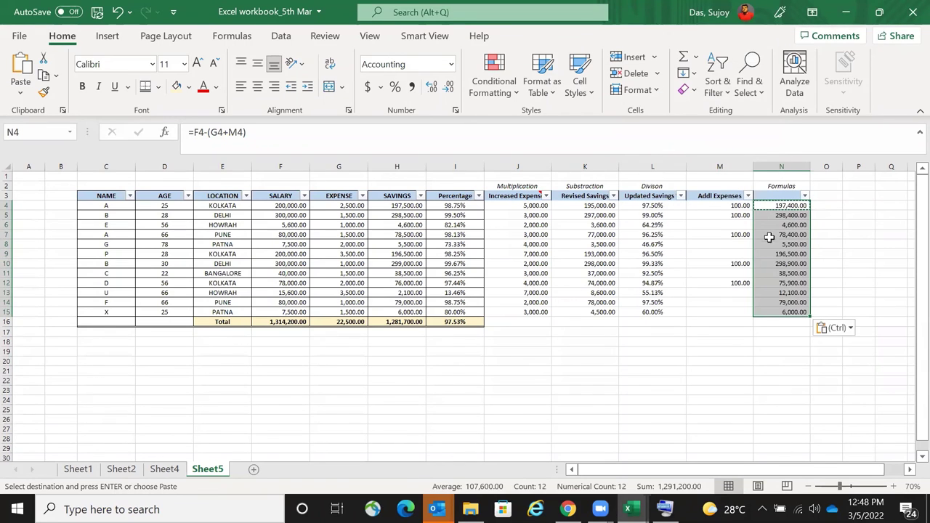
{"action": "left_click", "coordinate": [839, 236]}
- Inspect the copied formulas in column N, including N7 and N8
{"action": "key", "text": "Left"}
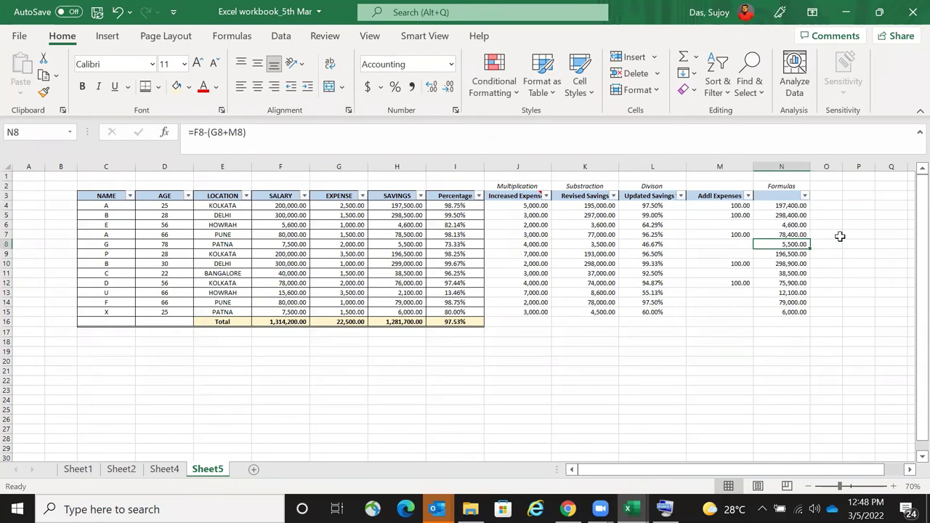
{"action": "key", "text": "F2"}
{"action": "key", "text": "Escape"}
{"action": "key", "text": "Up"}
{"action": "key", "text": "Up"}
{"action": "key", "text": "Up"}
{"action": "key", "text": "Up"}
{"action": "key", "text": "F2"}
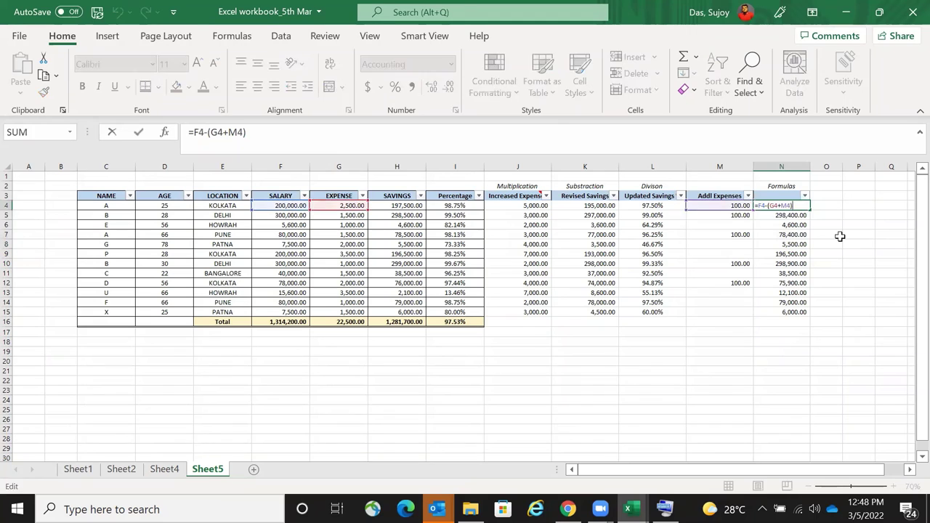
{"action": "key", "text": "Escape"}
{"action": "key", "text": "Down"}
{"action": "key", "text": "Down"}
{"action": "key", "text": "Down"}
{"action": "key", "text": "F2"}
{"action": "key", "text": "Escape"}
{"action": "key", "text": "Left"}
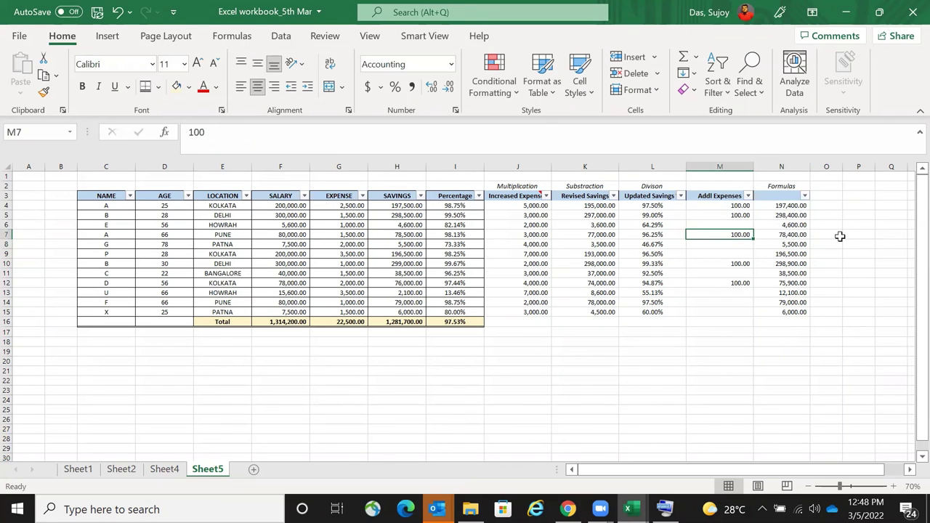
{"action": "key", "text": "Right"}
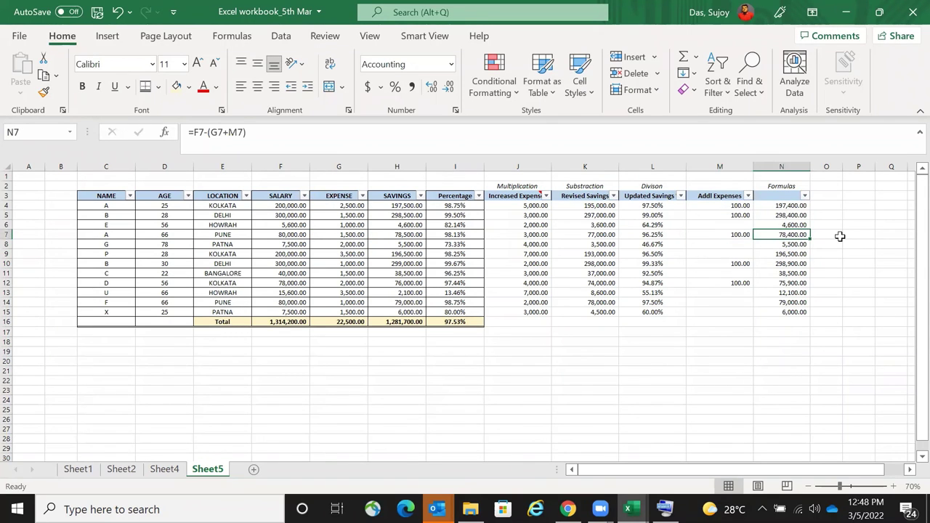
{"action": "key", "text": "shift+Up"}
{"action": "key", "text": "shift+Up"}
{"action": "key", "text": "shift+Up"}
{"action": "key", "text": "Down"}
{"action": "key", "text": "Up"}
{"action": "key", "text": "Up"}
{"action": "key", "text": "Up"}
{"action": "key", "text": "Up"}
{"action": "key", "text": "Up"}
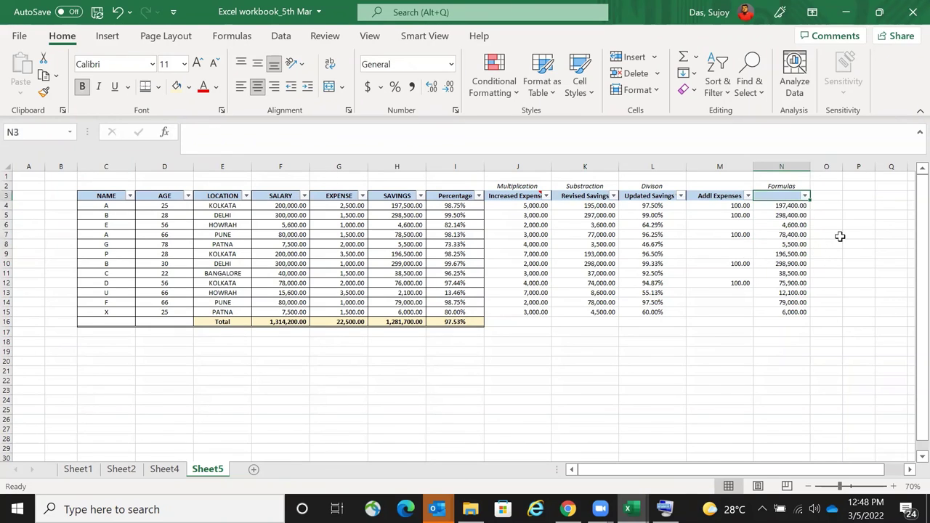
- Review row 4: the I4 percentage, N4's formula and M4's raw value
{"action": "key", "text": "Left"}
{"action": "key", "text": "Down"}
{"action": "key", "text": "Left"}
{"action": "key", "text": "Left"}
{"action": "key", "text": "Left"}
{"action": "key", "text": "Left"}
{"action": "key", "text": "Left"}
{"action": "key", "text": "Left"}
{"action": "key", "text": "Left"}
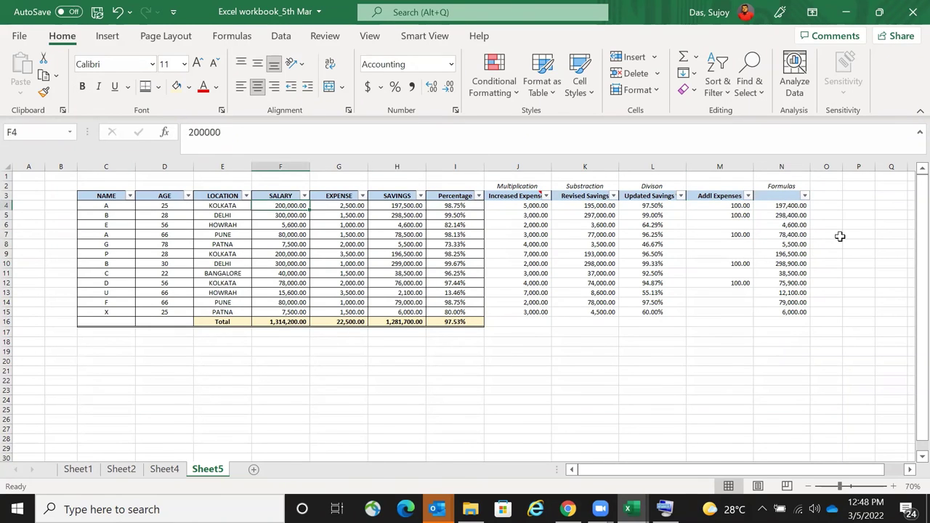
{"action": "key", "text": "Right"}
{"action": "key", "text": "Right"}
{"action": "key", "text": "Right"}
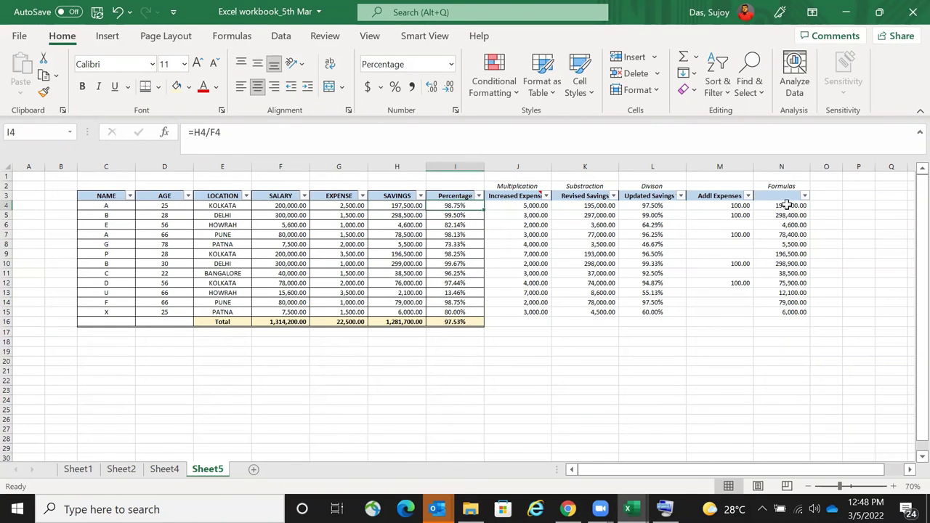
{"action": "key", "text": "Right"}
{"action": "key", "text": "Right"}
{"action": "key", "text": "Right"}
{"action": "key", "text": "Right"}
{"action": "key", "text": "Right"}
{"action": "key", "text": "F2"}
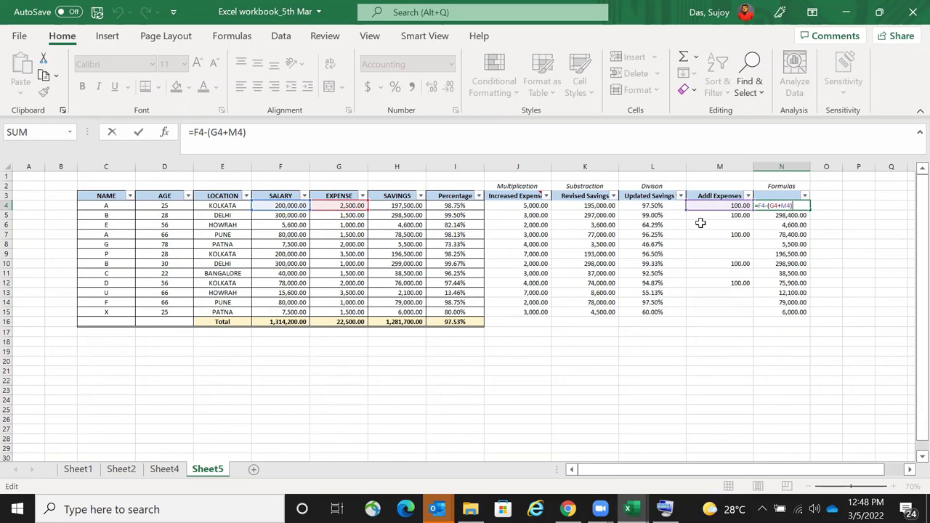
{"action": "key", "text": "ctrl+Return"}
{"action": "key", "text": "Left"}
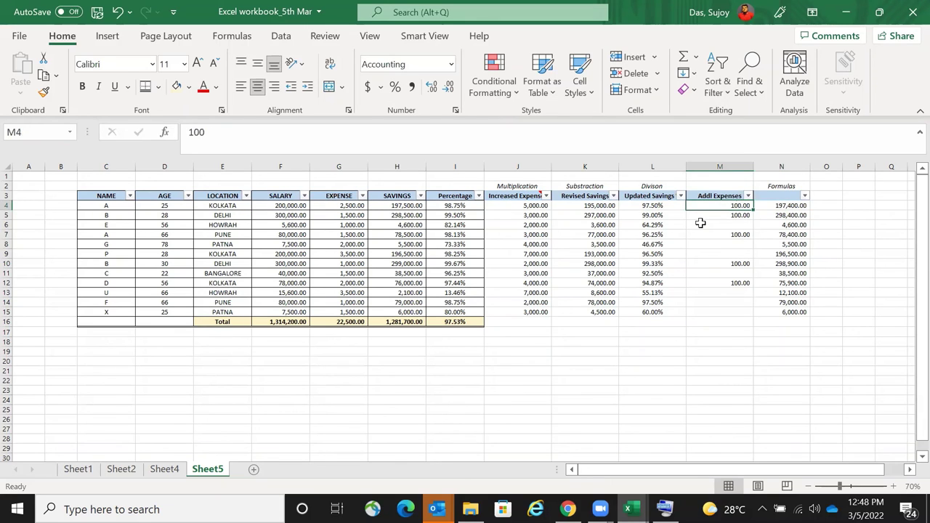
{"action": "key", "text": "F2"}
{"action": "key", "text": "ctrl+Return"}
{"action": "key", "text": "Right"}
{"action": "key", "text": "F2"}
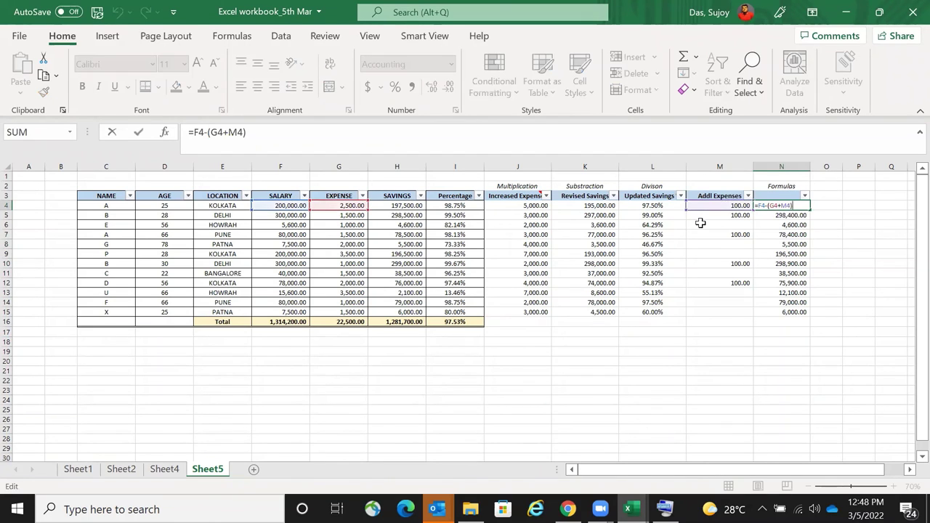
{"action": "key", "text": "Escape"}
{"action": "key", "text": "Left"}
- Enter 150 in M4 and 1000 in M5, so N4 and N5 show 197,350.00 and 297,500.00
{"action": "type", "text": "1"}
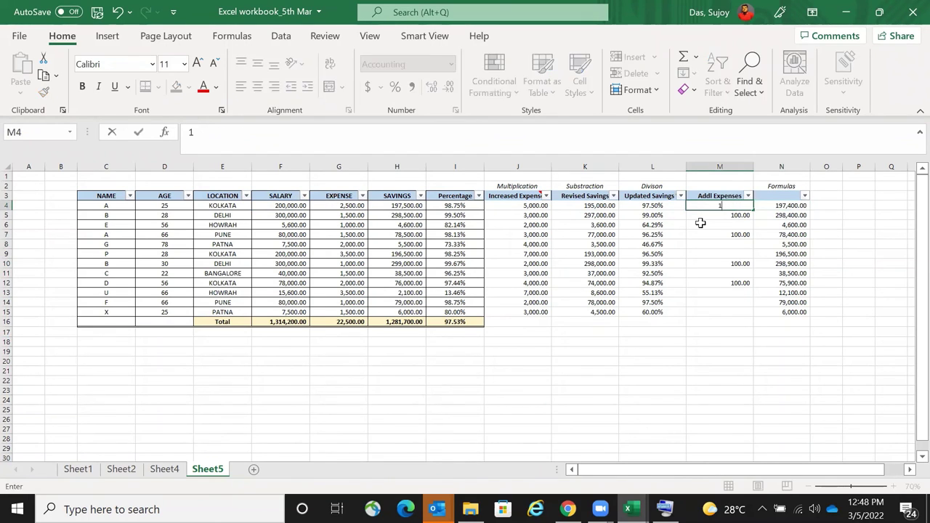
{"action": "type", "text": "50"}
{"action": "key", "text": "Return"}
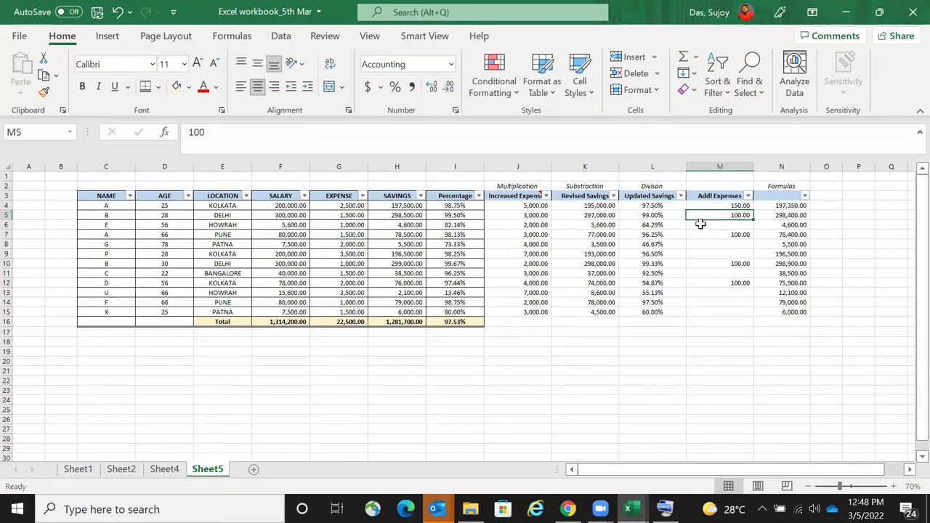
{"action": "type", "text": "1000"}
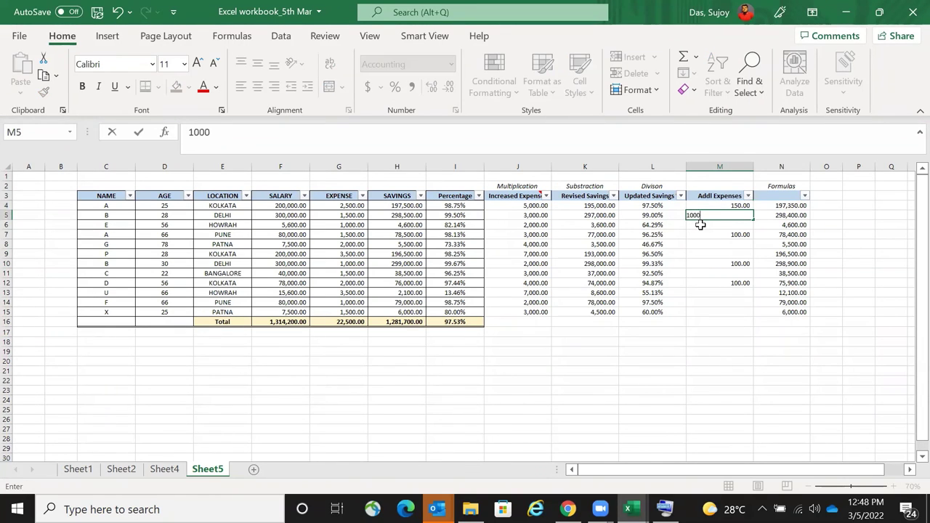
{"action": "key", "text": "Return"}
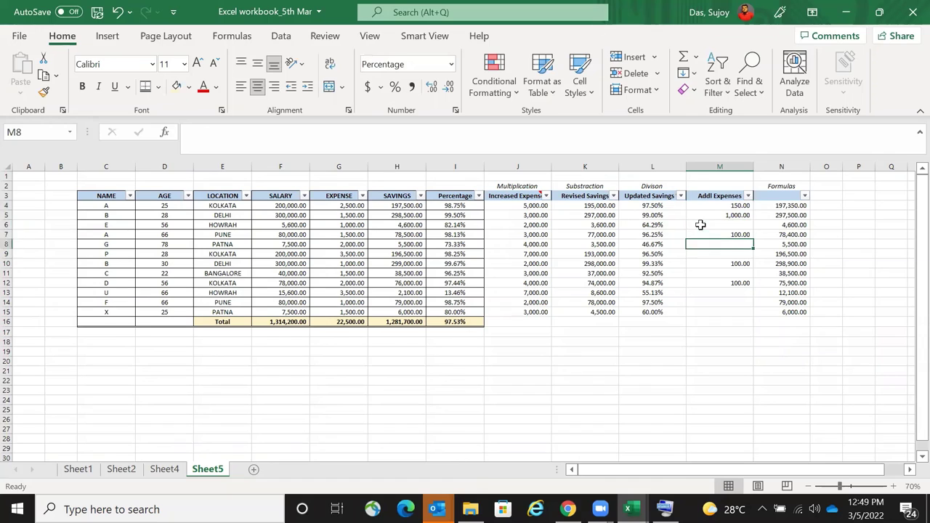
{"action": "key", "text": "Up"}
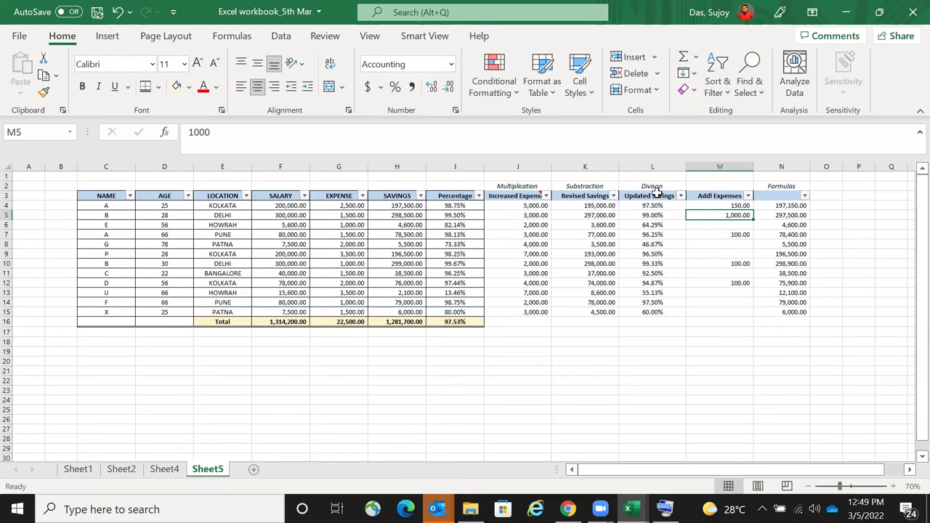
- Copy the Updated Savings % header from L3 into O3 and autofit column O
{"action": "left_click", "coordinate": [656, 192]}
{"action": "left_click", "coordinate": [825, 186]}
{"action": "key", "text": "Left"}
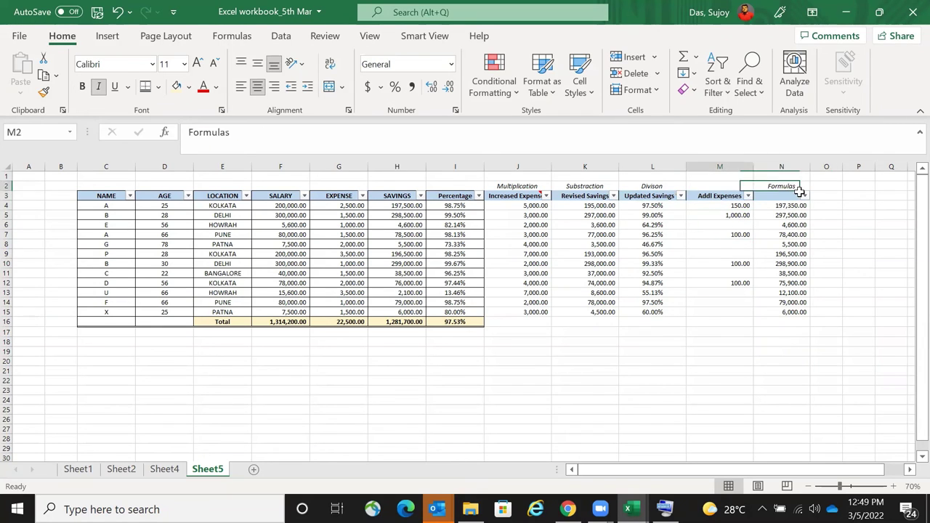
{"action": "key", "text": "Down"}
{"action": "key", "text": "Left"}
{"action": "key", "text": "Left"}
{"action": "key", "text": "ctrl+c"}
{"action": "key", "text": "Right"}
{"action": "key", "text": "Right"}
{"action": "key", "text": "Right"}
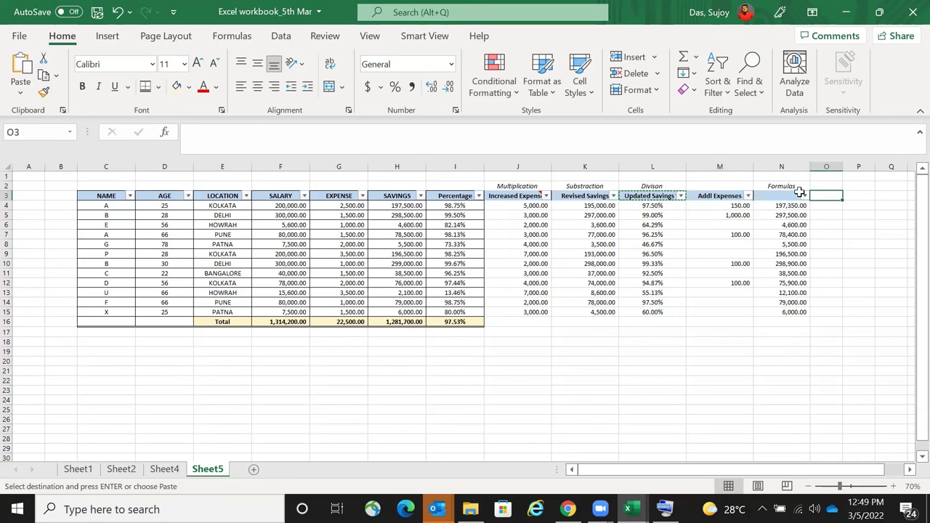
{"action": "key", "text": "ctrl+v"}
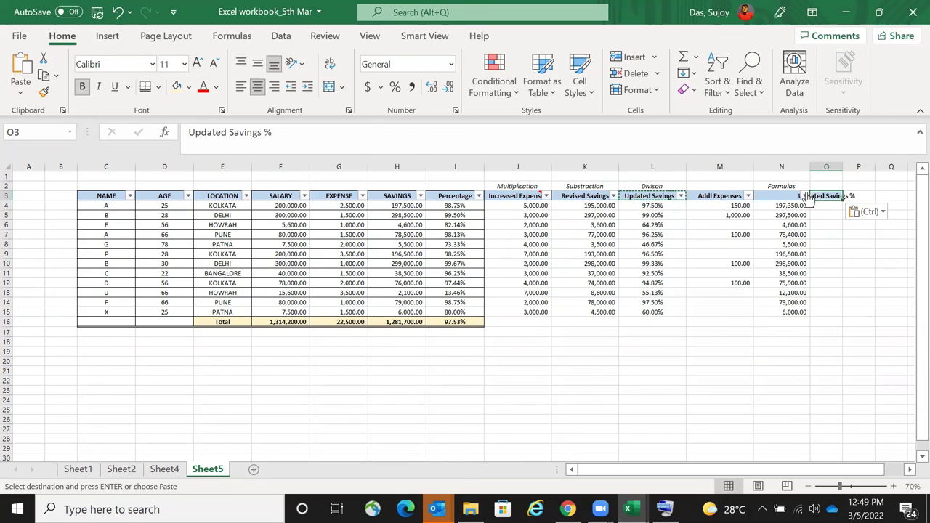
{"action": "double_click", "coordinate": [843, 167]}
- Rename the O3 header to 'Revised Savings %', fixing the typing mistakes
{"action": "double_click", "coordinate": [823, 193]}
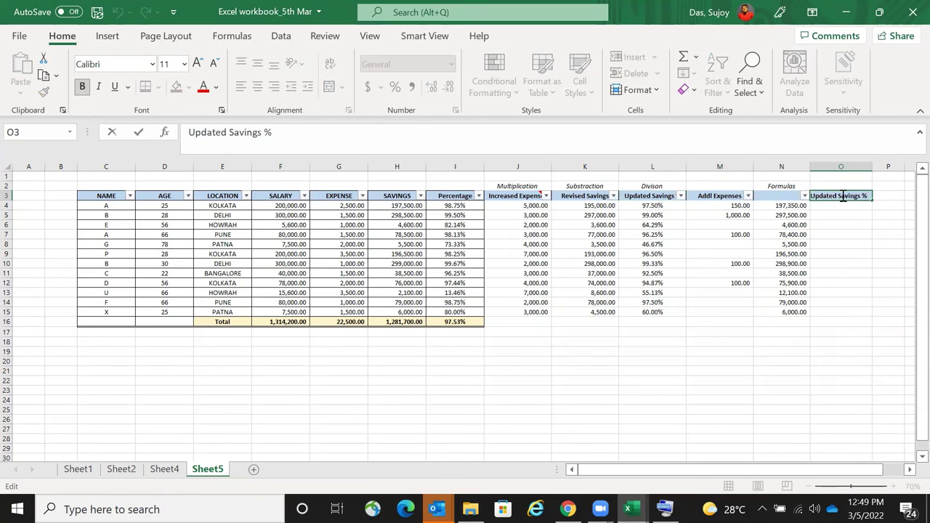
{"action": "type", "text": "revisedd"}
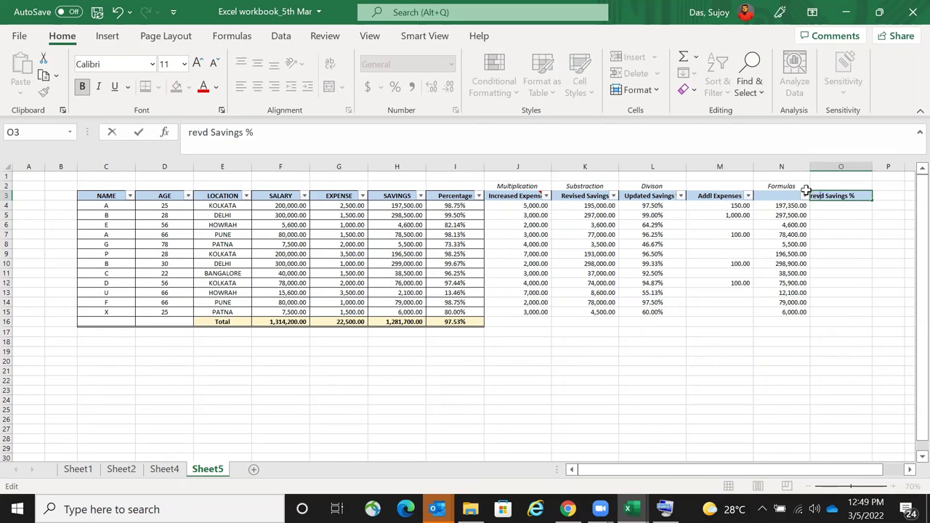
{"action": "key", "text": "Return"}
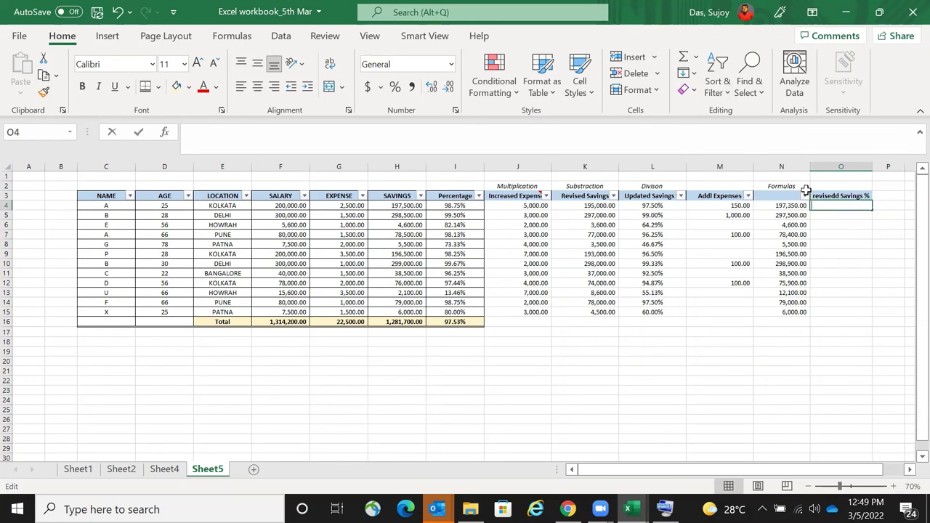
{"action": "key", "text": "Up"}
{"action": "key", "text": "F2"}
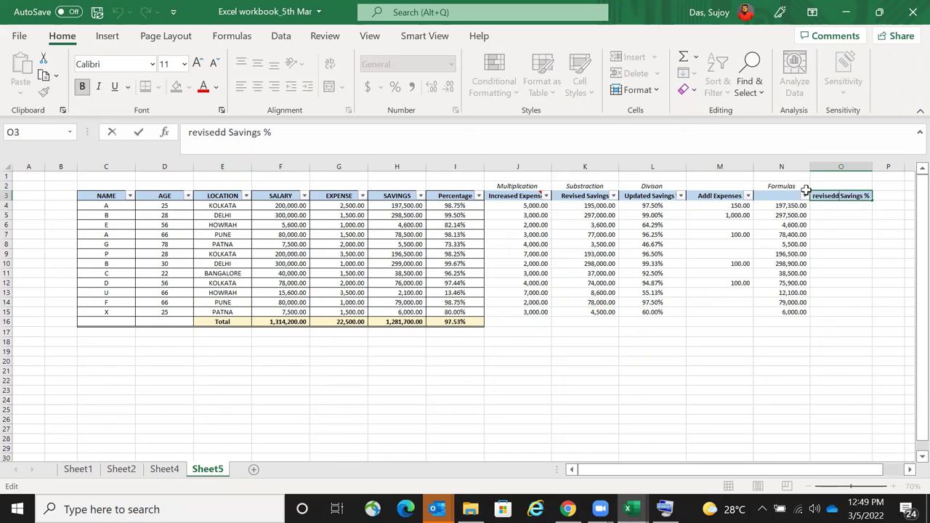
{"action": "key", "text": "BackSpace"}
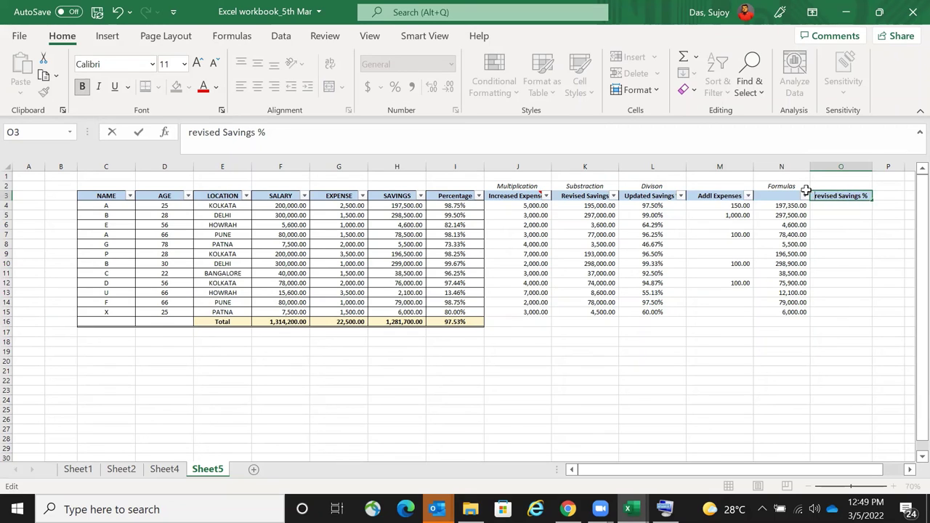
{"action": "key", "text": "Home"}
{"action": "key", "text": "Delete"}
{"action": "type", "text": "R"}
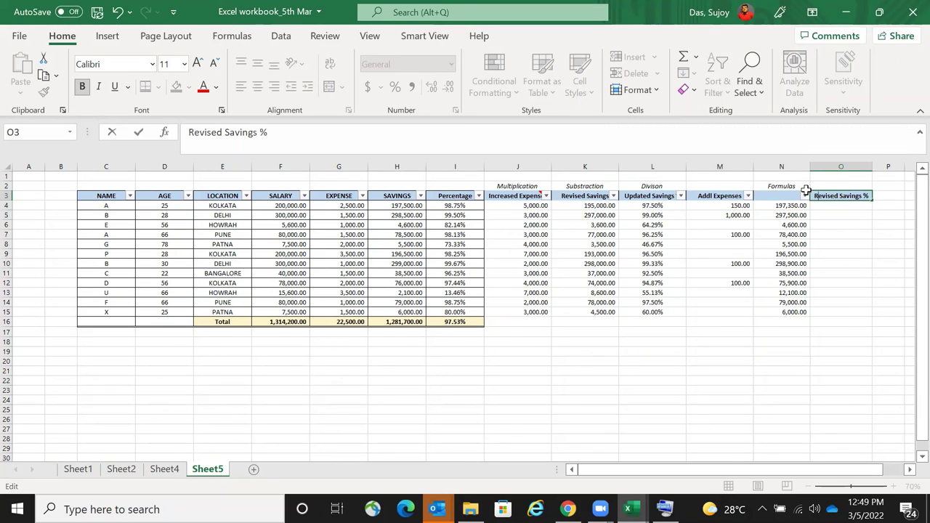
{"action": "key", "text": "Return"}
{"action": "key", "text": "Up"}
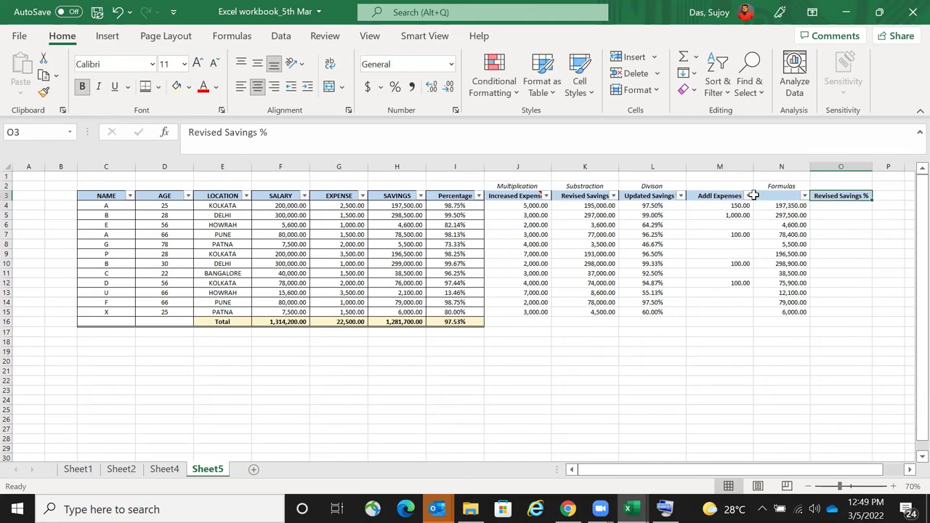
- Inspect the savings formula in N4
{"action": "left_click", "coordinate": [833, 205]}
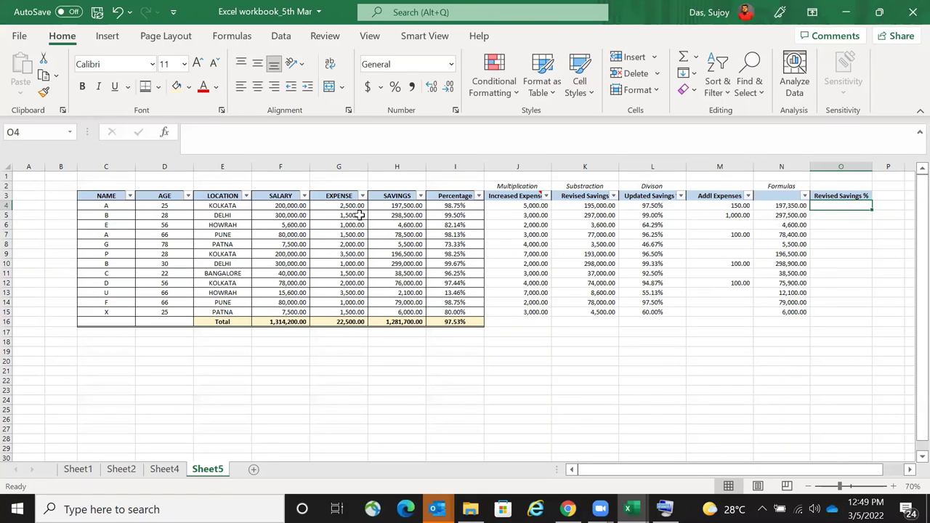
{"action": "left_click", "coordinate": [800, 205]}
{"action": "left_click", "coordinate": [849, 205]}
{"action": "left_click", "coordinate": [794, 206]}
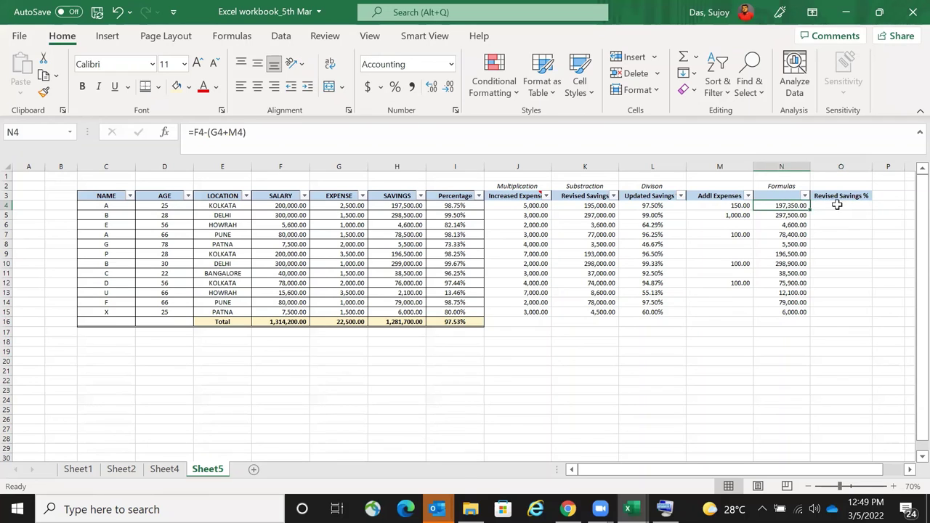
{"action": "key", "text": "F2"}
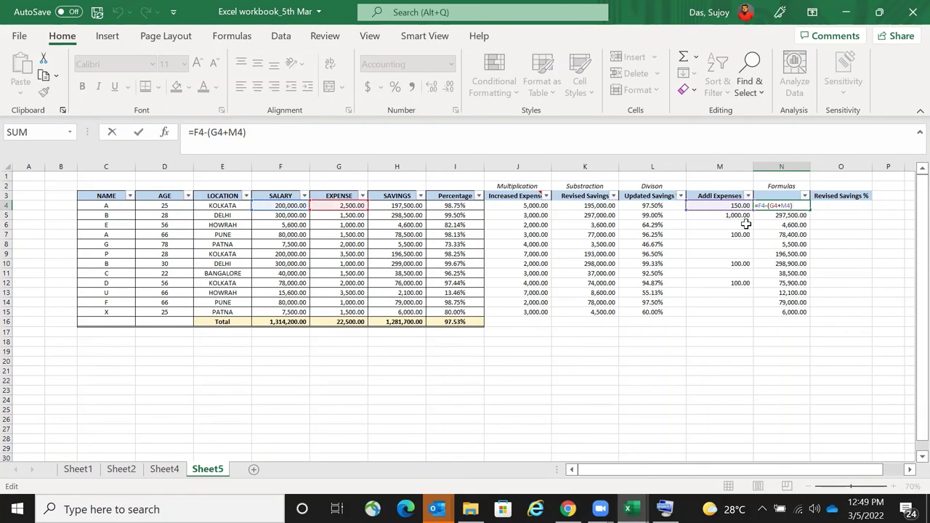
{"action": "key", "text": "Escape"}
- Review L4's formula, then begin a new formula with = in O4
{"action": "left_click", "coordinate": [652, 207]}
{"action": "key", "text": "F2"}
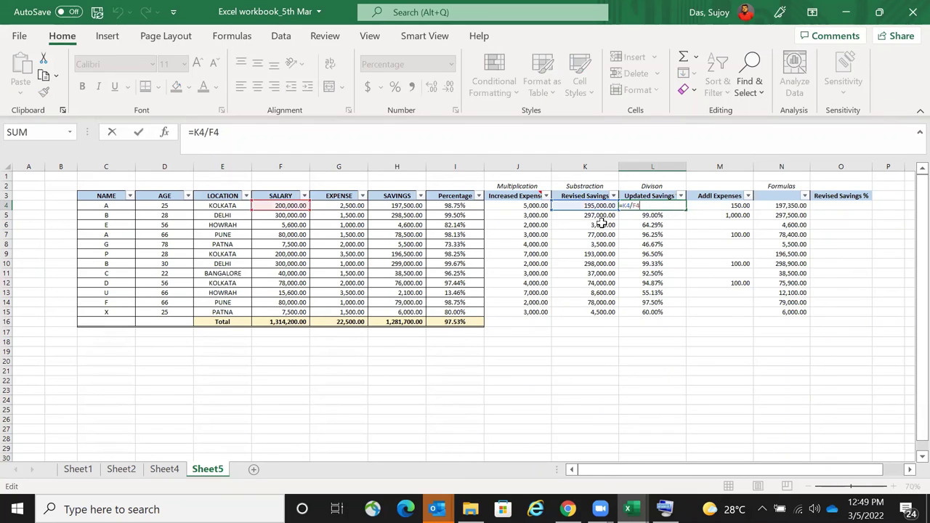
{"action": "key", "text": "Escape"}
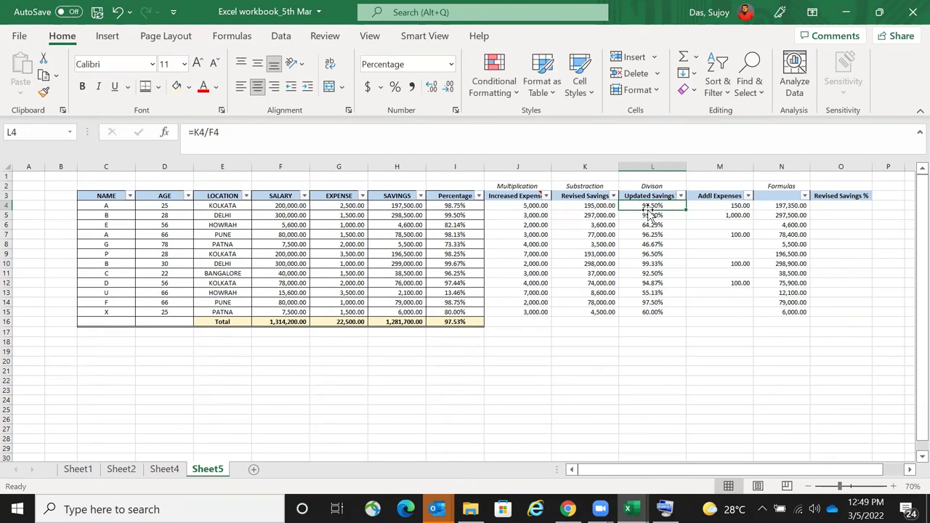
{"action": "key", "text": "F2"}
{"action": "key", "text": "Escape"}
{"action": "left_click", "coordinate": [830, 206]}
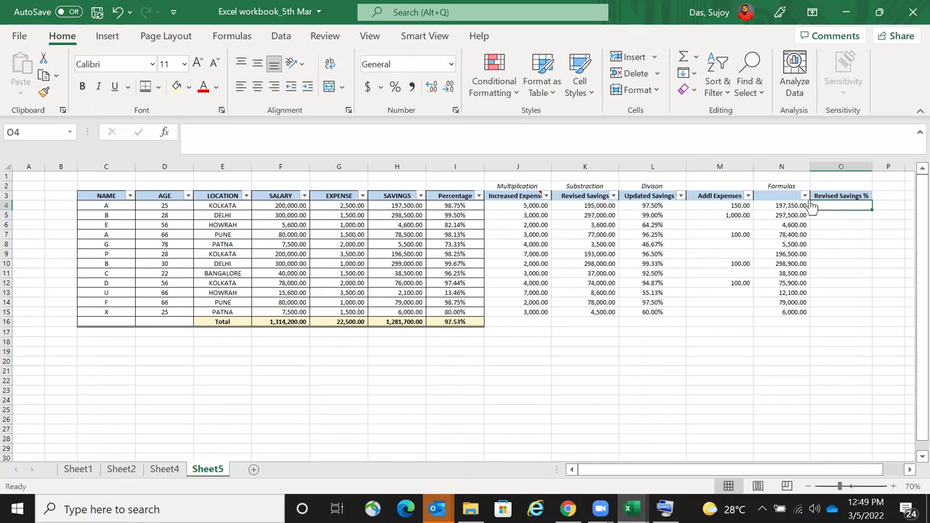
{"action": "type", "text": "="}
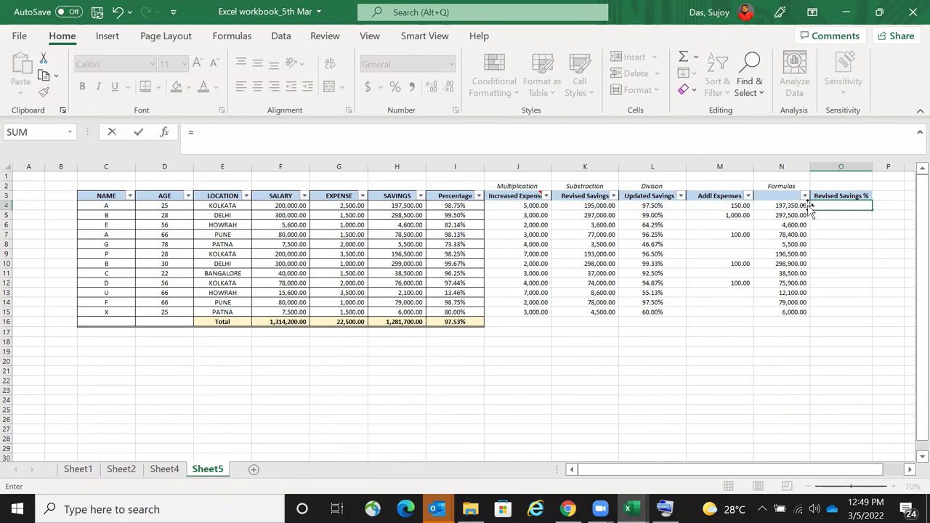
- Build =(F4-(G4+M4))/F4 in O4, which returns 0.98675
{"action": "left_click", "coordinate": [275, 207]}
{"action": "type", "text": "-("}
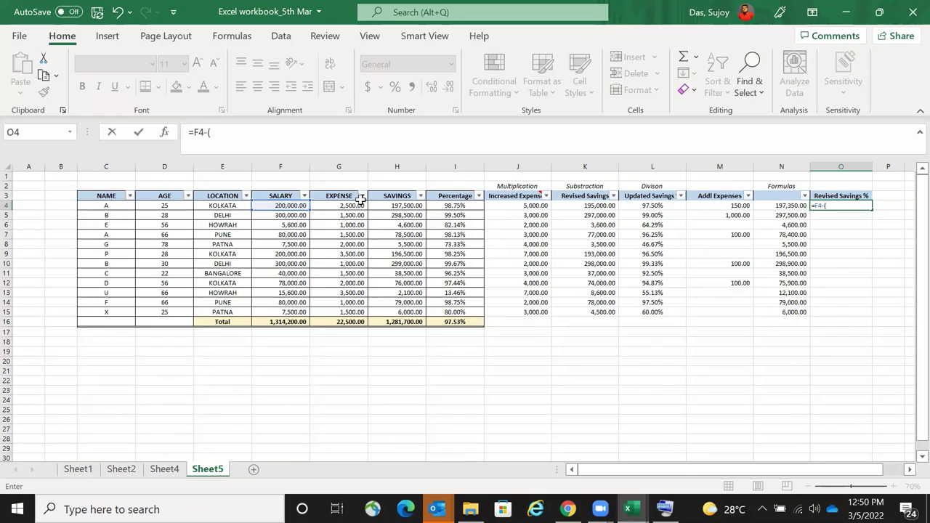
{"action": "left_click", "coordinate": [353, 205]}
{"action": "type", "text": "+"}
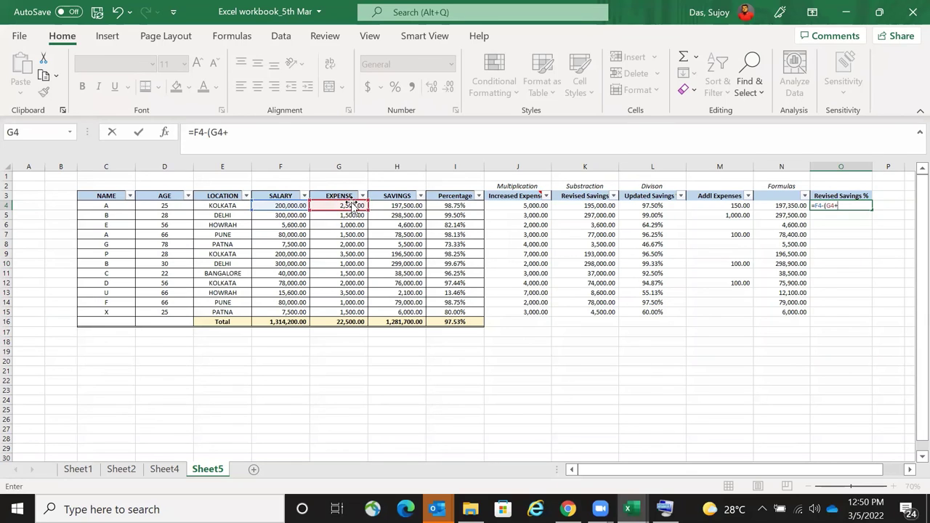
{"action": "left_click", "coordinate": [719, 205]}
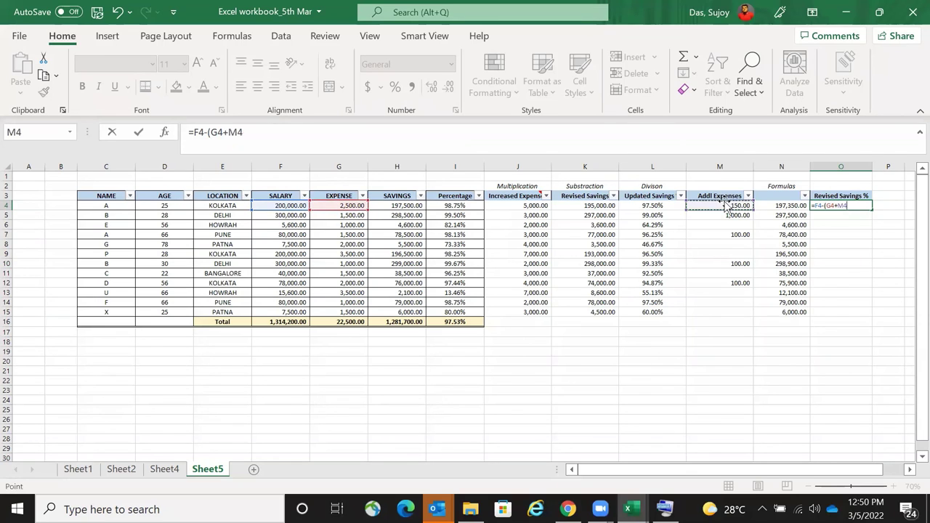
{"action": "type", "text": ")"}
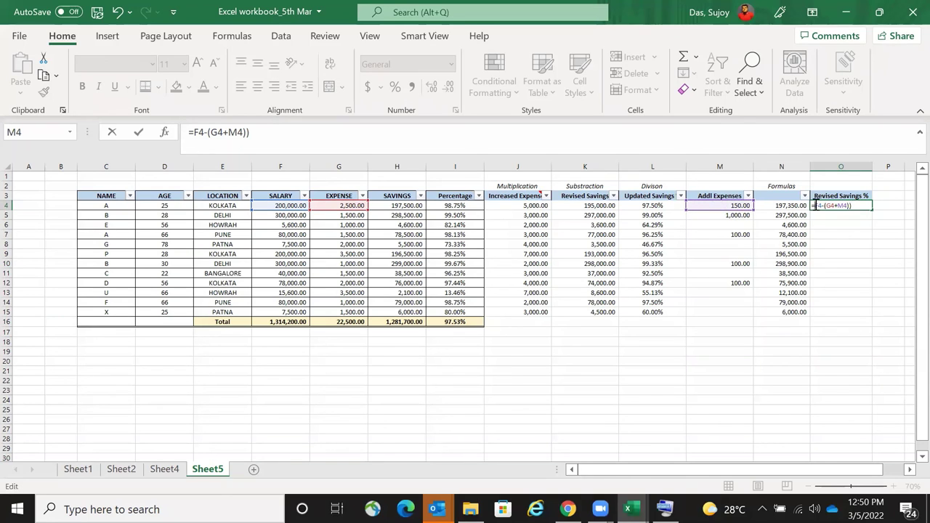
{"action": "type", "text": "("}
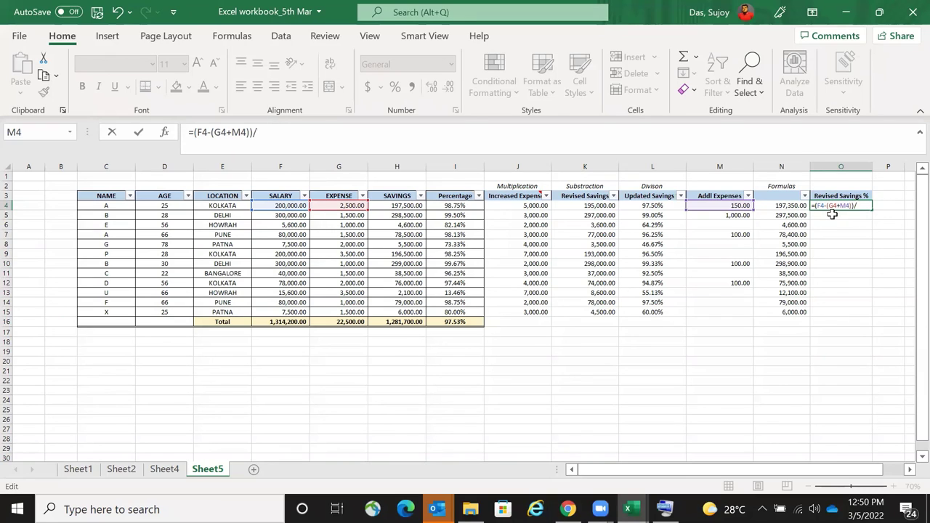
{"action": "type", "text": "/"}
{"action": "left_click", "coordinate": [273, 206]}
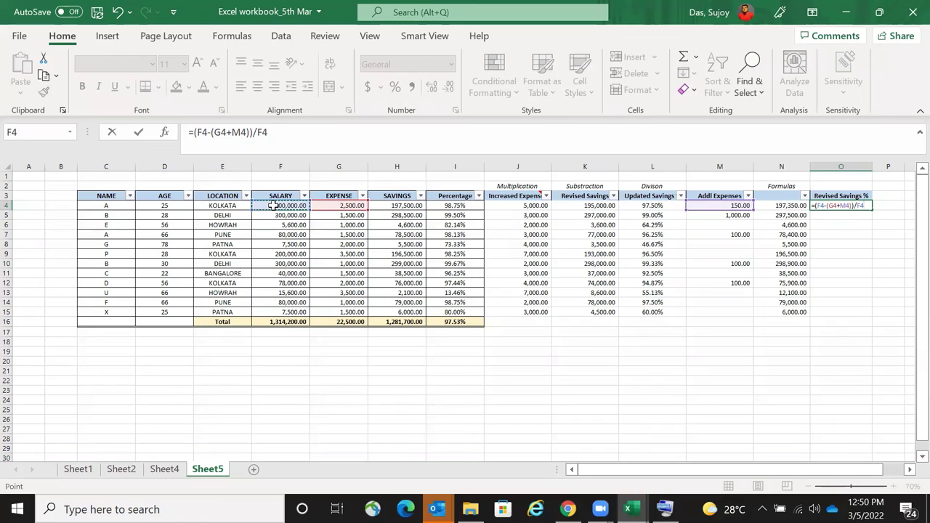
{"action": "key", "text": "Return"}
{"action": "key", "text": "Up"}
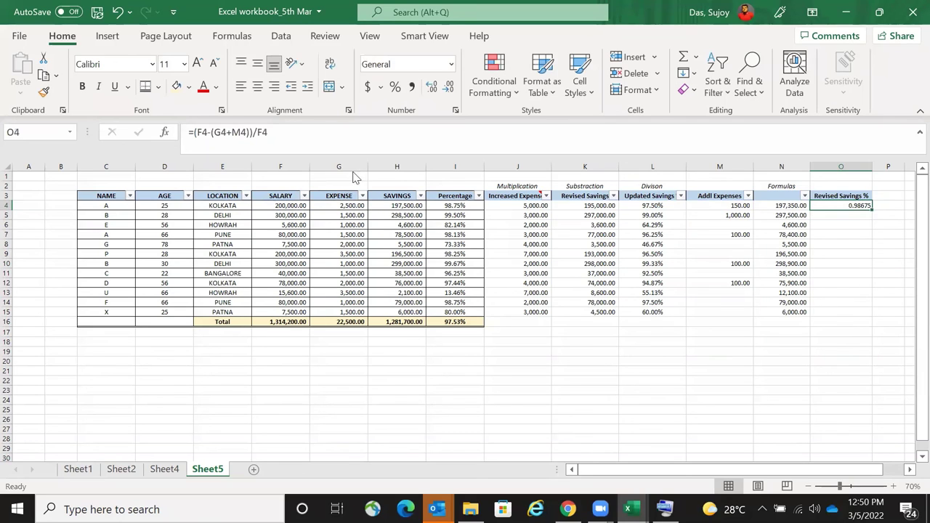
- Format O4 as a percentage with two decimal places
{"action": "left_click", "coordinate": [394, 87]}
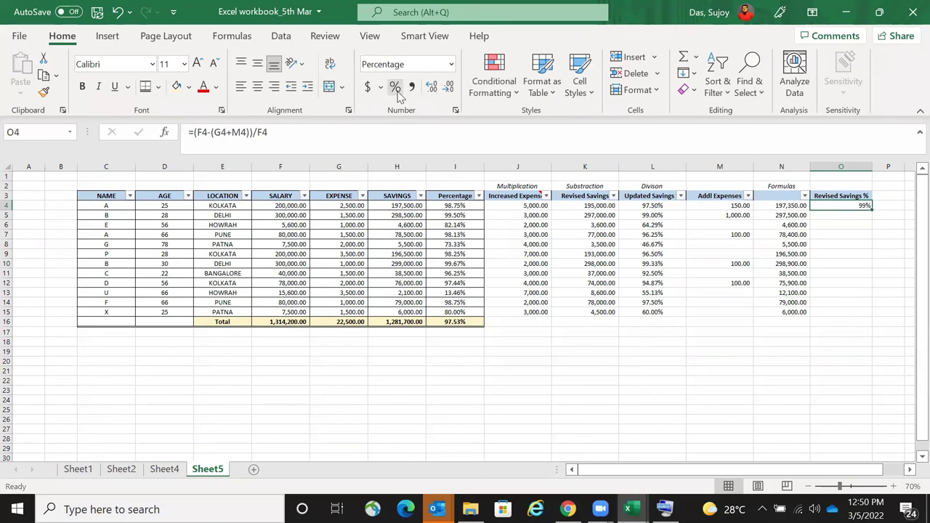
{"action": "left_click", "coordinate": [436, 86]}
{"action": "left_click", "coordinate": [436, 87]}
- Copy O4's formula down through O15, giving 80.00% in O15
{"action": "key", "text": "ctrl+c"}
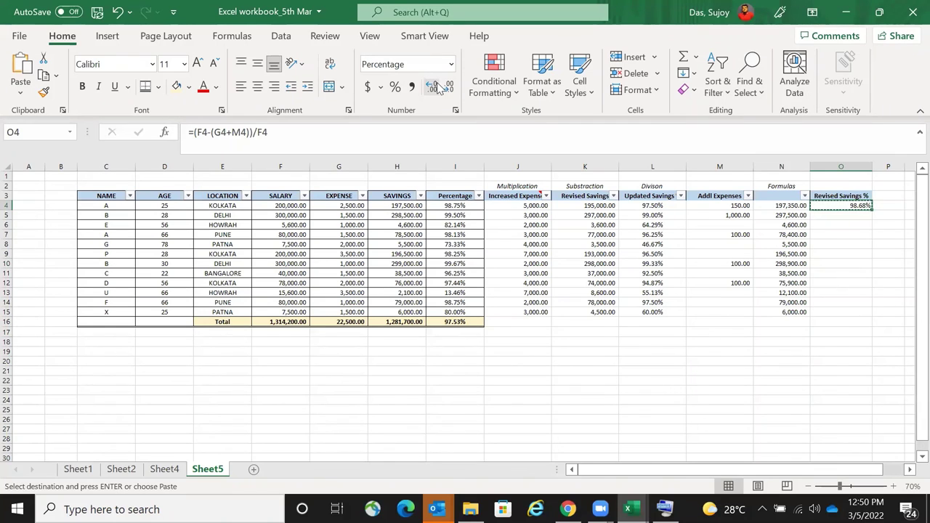
{"action": "key", "text": "shift+Down"}
{"action": "key", "text": "shift+Down"}
{"action": "key", "text": "shift+Down"}
{"action": "key", "text": "shift+Down"}
{"action": "key", "text": "shift+Down"}
{"action": "key", "text": "shift+Down"}
{"action": "key", "text": "shift+Down"}
{"action": "key", "text": "shift+Down"}
{"action": "key", "text": "shift+Down"}
{"action": "key", "text": "shift+Down"}
{"action": "key", "text": "shift+Down"}
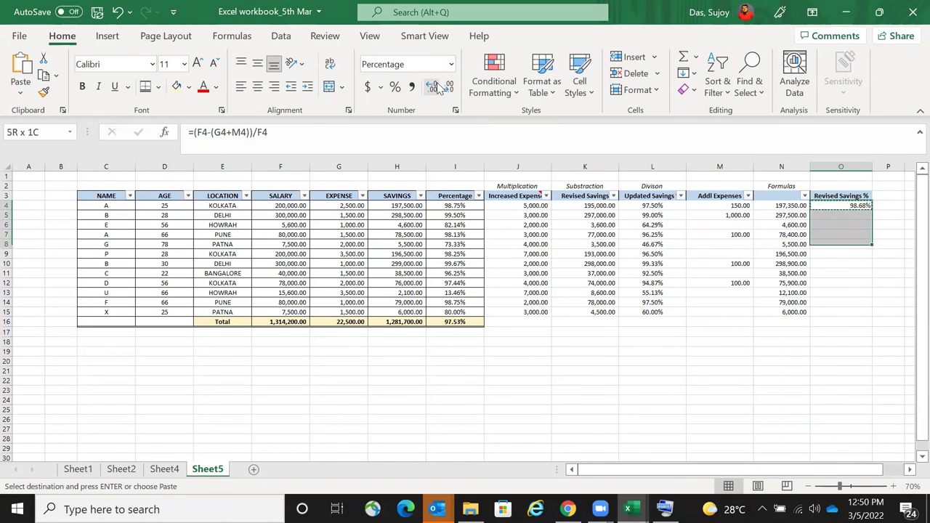
{"action": "key", "text": "Up"}
{"action": "key", "text": "Down"}
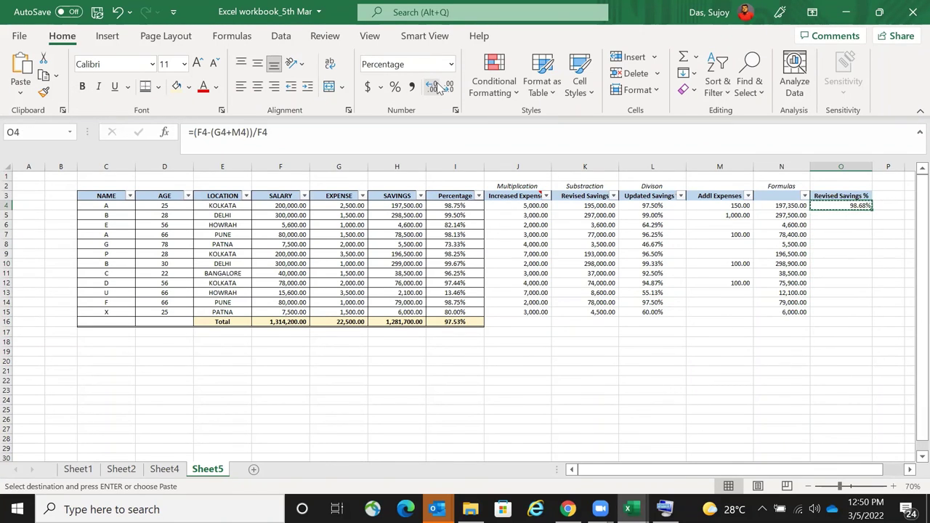
{"action": "right_click", "coordinate": [825, 205]}
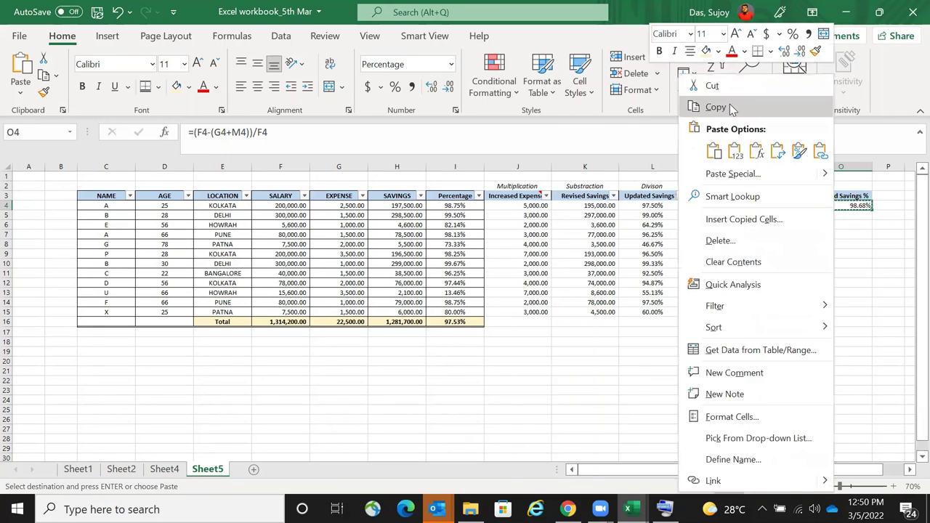
{"action": "left_click", "coordinate": [732, 108]}
{"action": "left_click_drag", "start_coordinate": [830, 203], "coordinate": [837, 312]}
{"action": "right_click", "coordinate": [843, 314]}
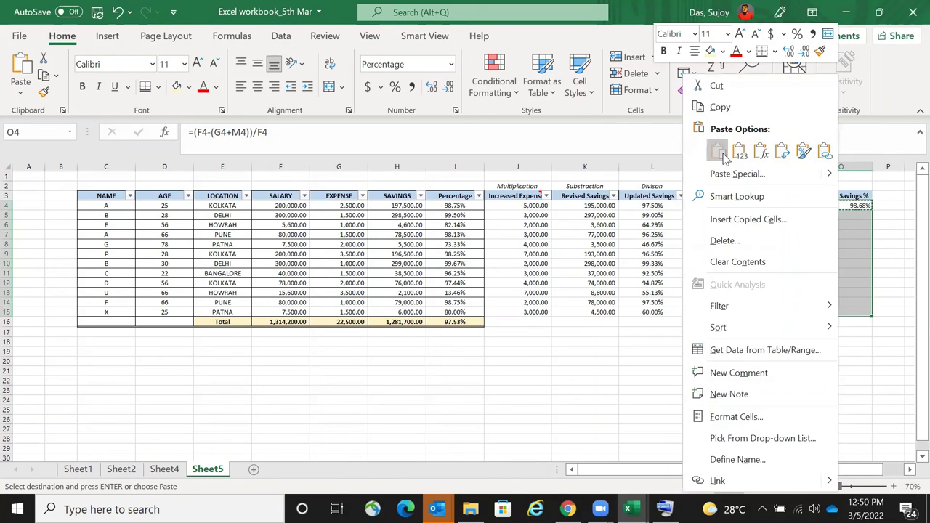
{"action": "left_click", "coordinate": [720, 173]}
{"action": "key", "text": "Right"}
{"action": "key", "text": "Right"}
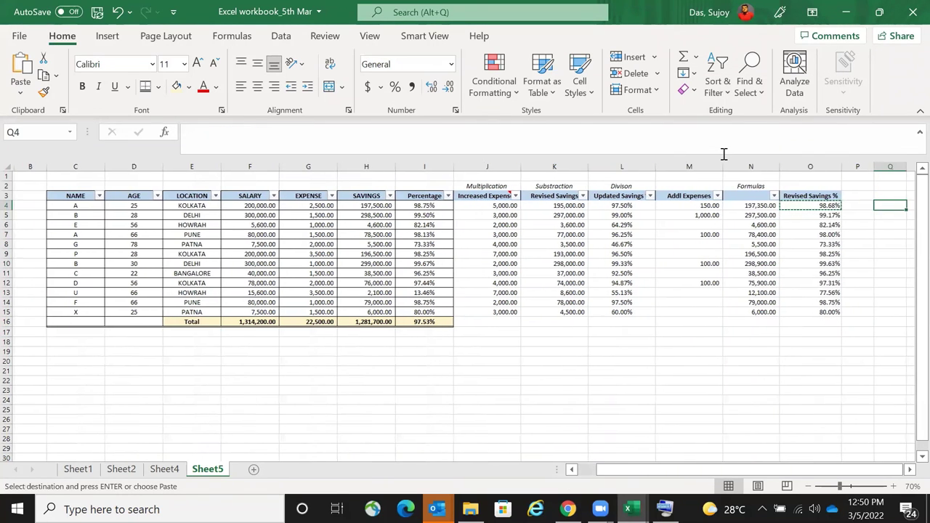
- Enter 'New Savings' as the header in N3
{"action": "key", "text": "Escape"}
{"action": "key", "text": "Left"}
{"action": "key", "text": "Left"}
{"action": "key", "text": "Left"}
{"action": "key", "text": "Left"}
{"action": "key", "text": "Up"}
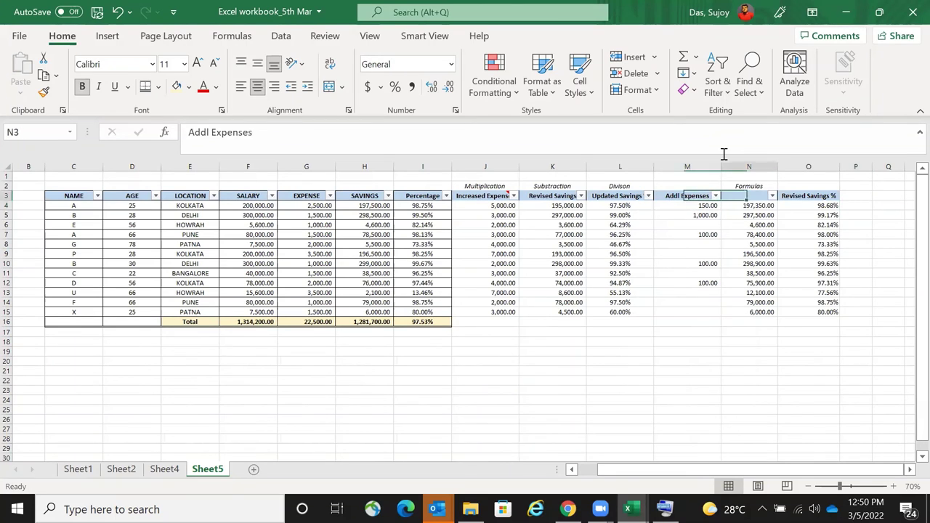
{"action": "key", "text": "Right"}
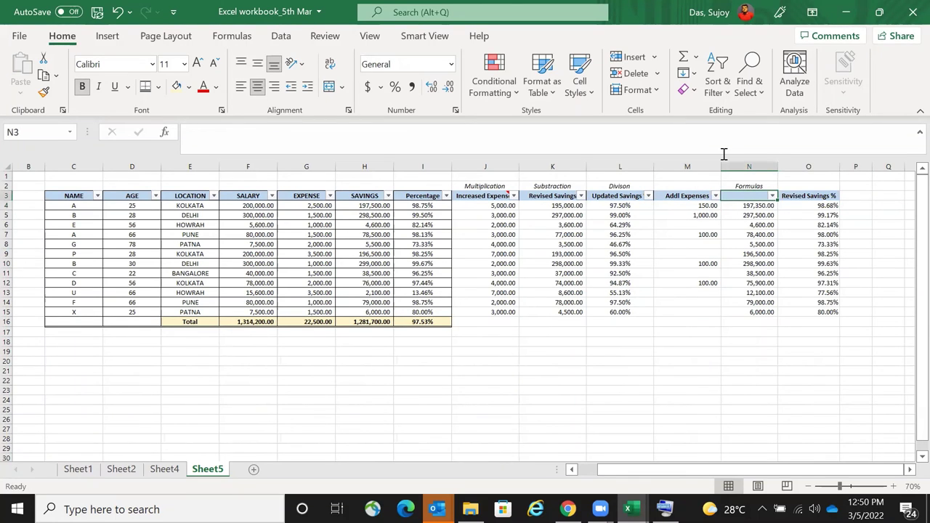
{"action": "type", "text": "revsed"}
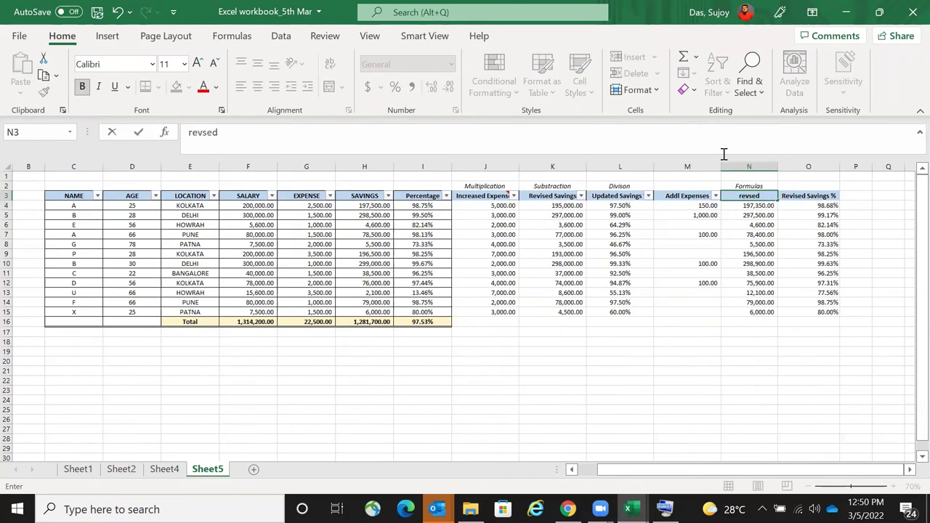
{"action": "key", "text": "Return"}
{"action": "key", "text": "F2"}
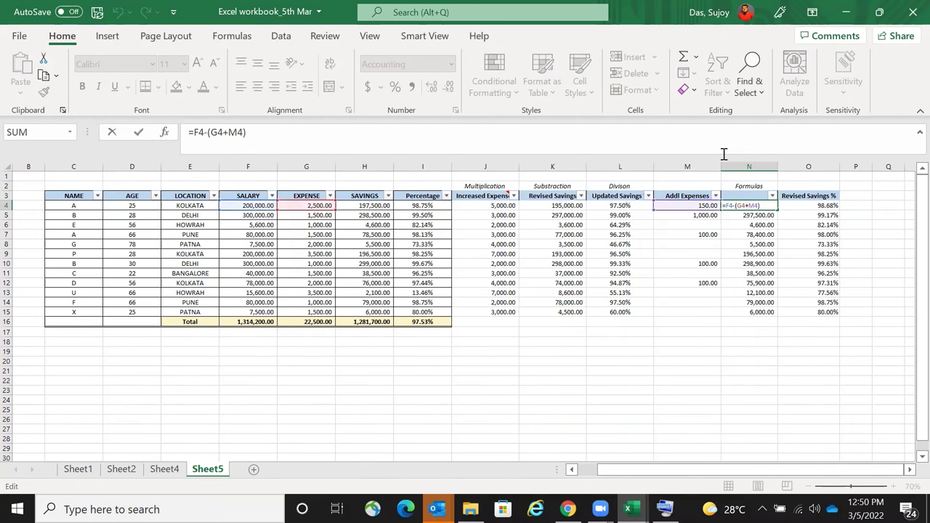
{"action": "key", "text": "Escape"}
{"action": "key", "text": "Up"}
{"action": "type", "text": "Rev"}
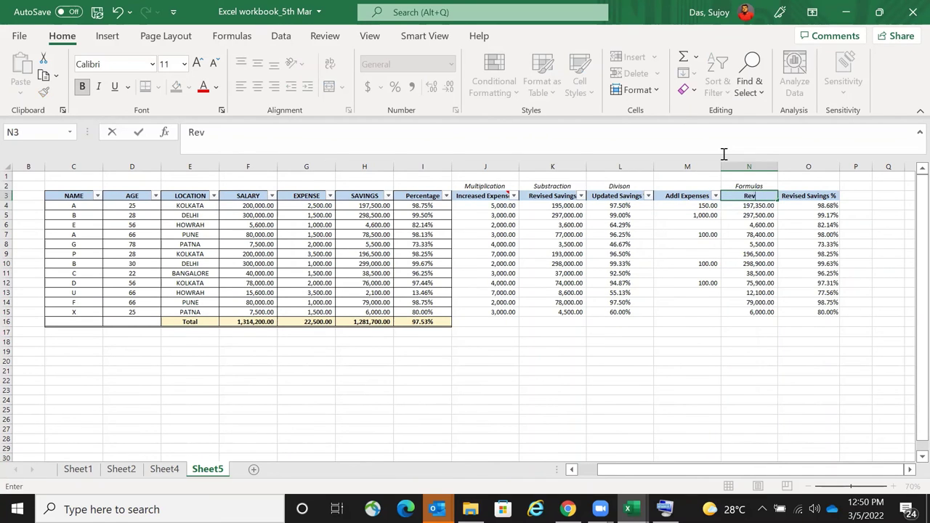
{"action": "type", "text": "ised"}
{"action": "key", "text": "BackSpace"}
{"action": "key", "text": "BackSpace"}
{"action": "key", "text": "BackSpace"}
{"action": "key", "text": "BackSpace"}
{"action": "key", "text": "BackSpace"}
{"action": "key", "text": "BackSpace"}
{"action": "key", "text": "BackSpace"}
{"action": "type", "text": "New Savings"}
{"action": "key", "text": "Return"}
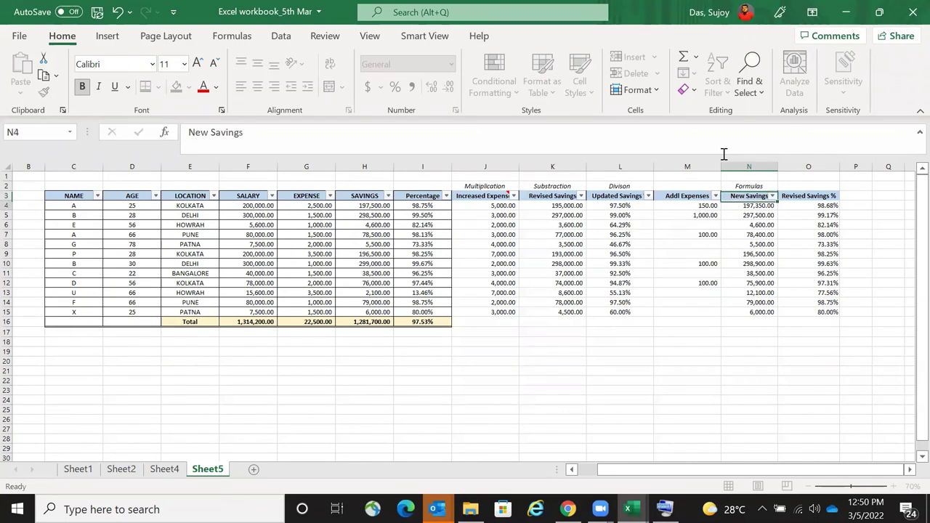
- Check the Revised Savings % header in O3 and the formula in O4
{"action": "key", "text": "Right"}
{"action": "key", "text": "Up"}
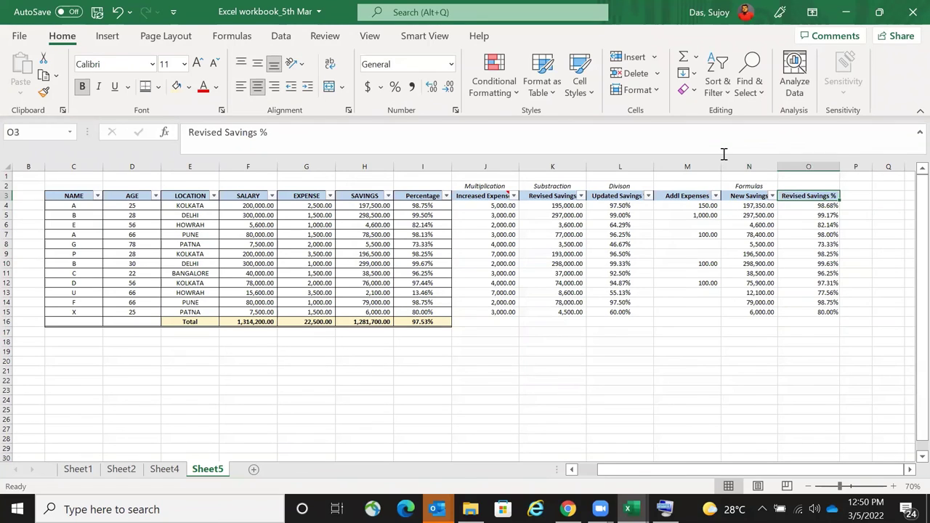
{"action": "key", "text": "F2"}
{"action": "key", "text": "Tab"}
{"action": "key", "text": "Down"}
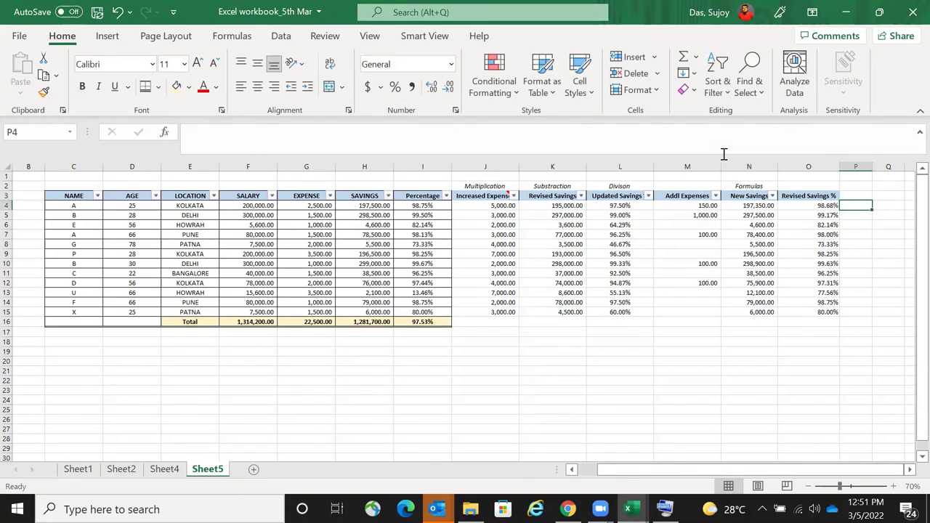
{"action": "key", "text": "Down"}
{"action": "key", "text": "Up"}
{"action": "key", "text": "Right"}
{"action": "key", "text": "Left"}
{"action": "key", "text": "Left"}
- Enter the formula =N4/F4 in helper cell Q4
{"action": "key", "text": "Left"}
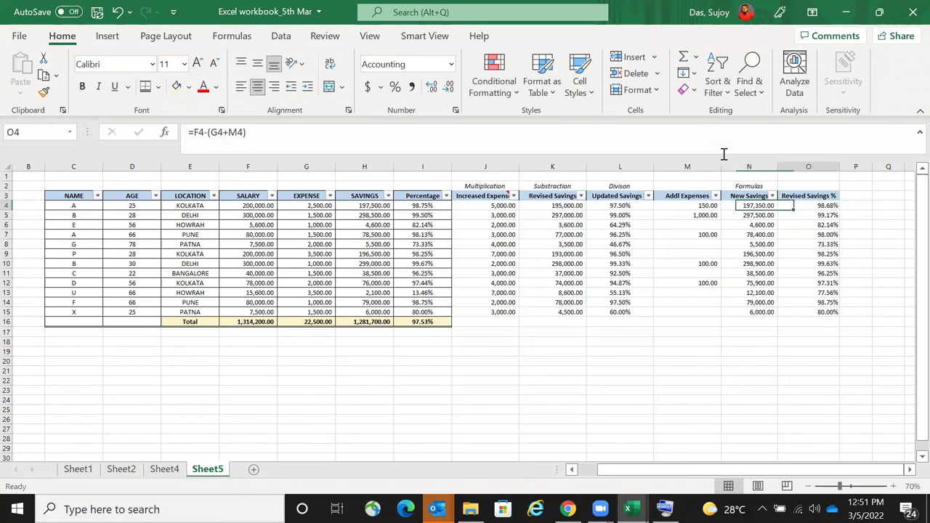
{"action": "key", "text": "Right"}
{"action": "key", "text": "Right"}
{"action": "key", "text": "Right"}
{"action": "type", "text": "="}
{"action": "key", "text": "Left"}
{"action": "key", "text": "Left"}
{"action": "key", "text": "Left"}
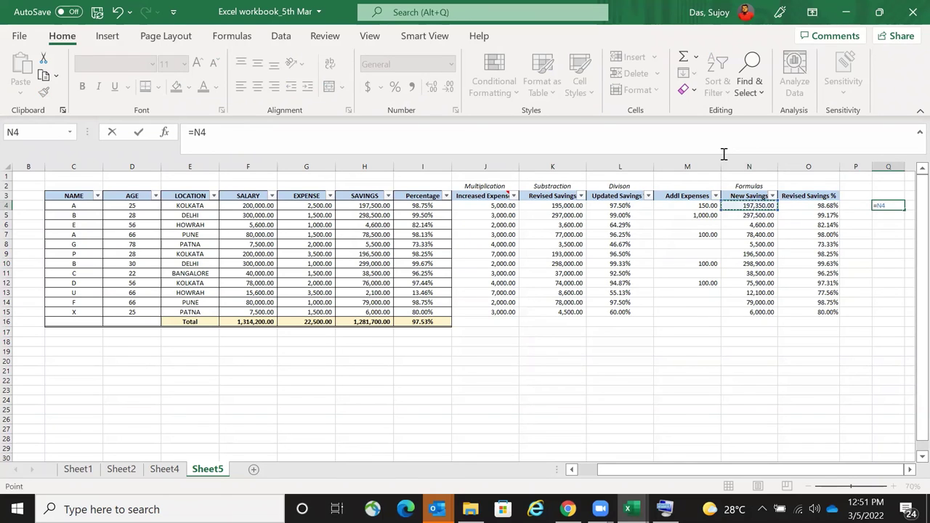
{"action": "type", "text": "/"}
{"action": "key", "text": "Left"}
{"action": "key", "text": "Left"}
{"action": "key", "text": "Left"}
{"action": "key", "text": "Left"}
{"action": "key", "text": "Left"}
{"action": "key", "text": "Left"}
{"action": "key", "text": "Left"}
{"action": "key", "text": "Left"}
{"action": "key", "text": "Left"}
{"action": "key", "text": "Left"}
{"action": "key", "text": "Left"}
{"action": "key", "text": "Left"}
{"action": "key", "text": "Left"}
{"action": "key", "text": "Left"}
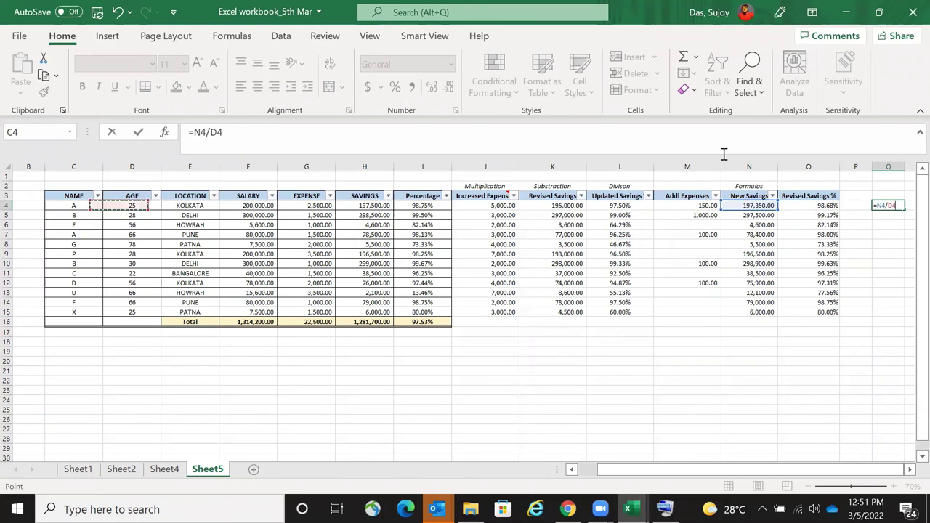
{"action": "key", "text": "Right"}
{"action": "key", "text": "Right"}
{"action": "key", "text": "Right"}
{"action": "key", "text": "Return"}
- Format the Q4 result as a percentage with two decimal places
{"action": "key", "text": "Up"}
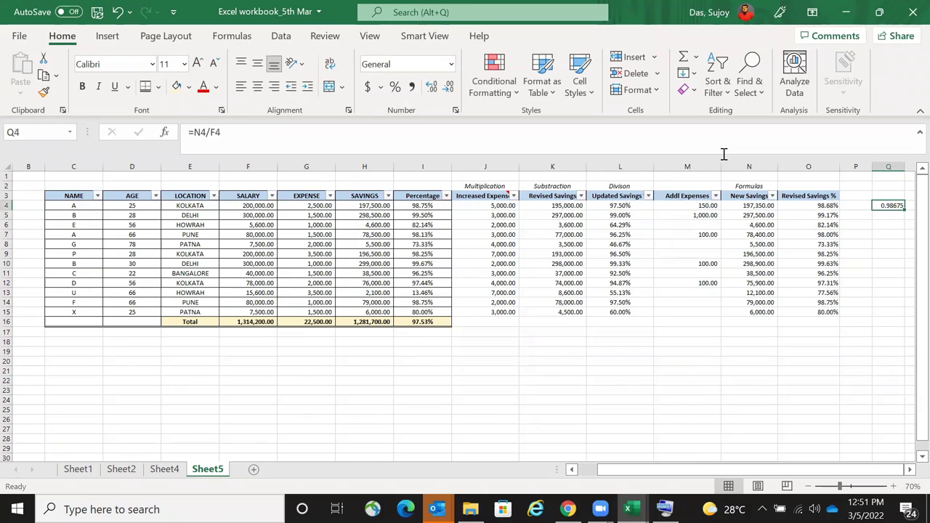
{"action": "left_click", "coordinate": [411, 89]}
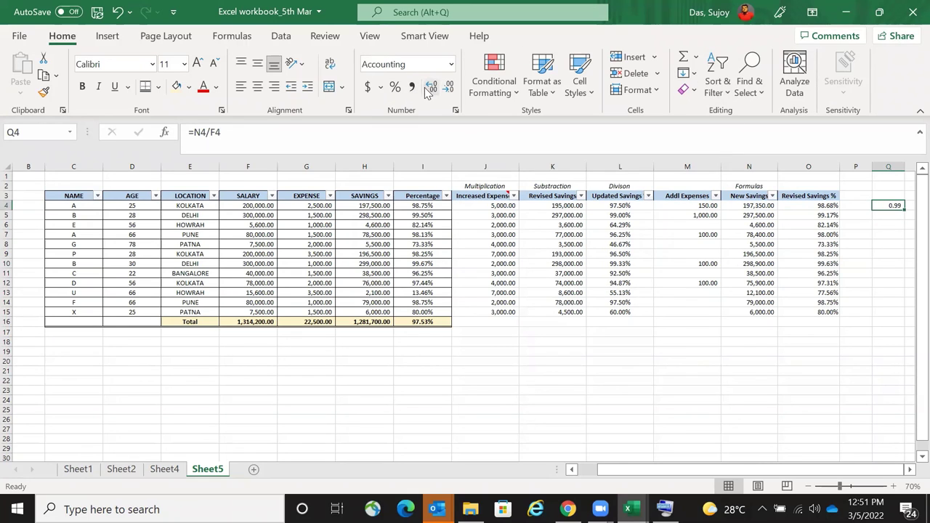
{"action": "left_click", "coordinate": [428, 89]}
{"action": "left_click", "coordinate": [429, 90]}
{"action": "left_click", "coordinate": [395, 87]}
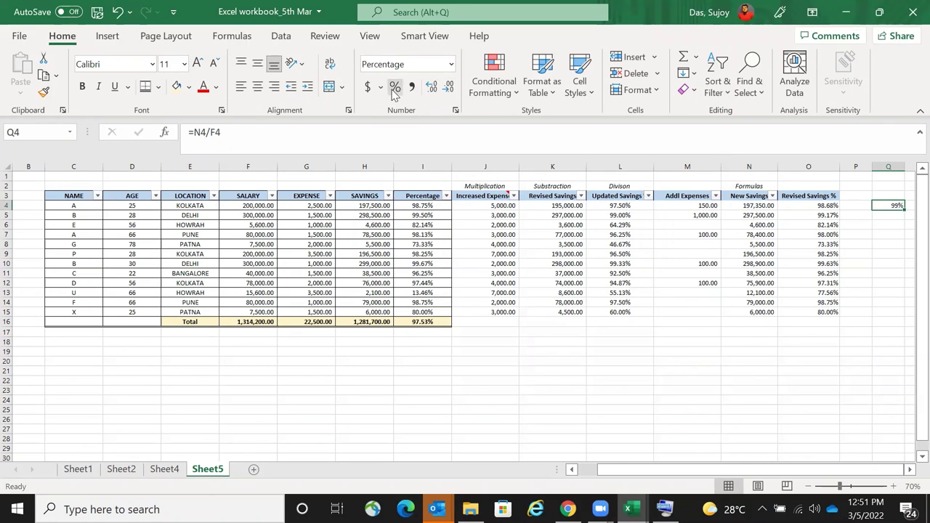
{"action": "left_click", "coordinate": [432, 88]}
{"action": "left_click", "coordinate": [435, 91]}
- Fill the Q4 formula down to Q15, then clear Q4:Q15 again
{"action": "key", "text": "ctrl+c"}
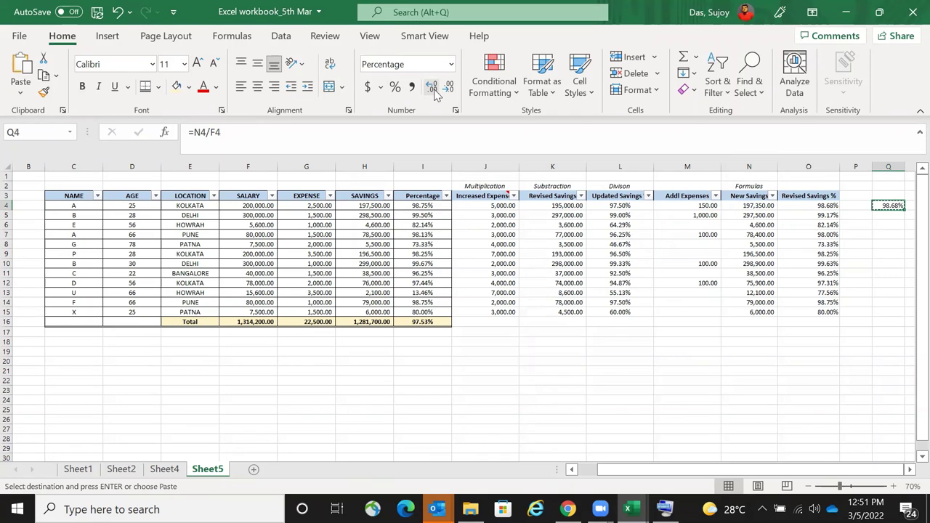
{"action": "key", "text": "shift+Down"}
{"action": "key", "text": "shift+Down"}
{"action": "key", "text": "shift+Down"}
{"action": "key", "text": "shift+Down"}
{"action": "key", "text": "shift+Down"}
{"action": "key", "text": "shift+Down"}
{"action": "key", "text": "shift+Down"}
{"action": "key", "text": "shift+Down"}
{"action": "key", "text": "shift+Down"}
{"action": "key", "text": "shift+Down"}
{"action": "key", "text": "shift+Down"}
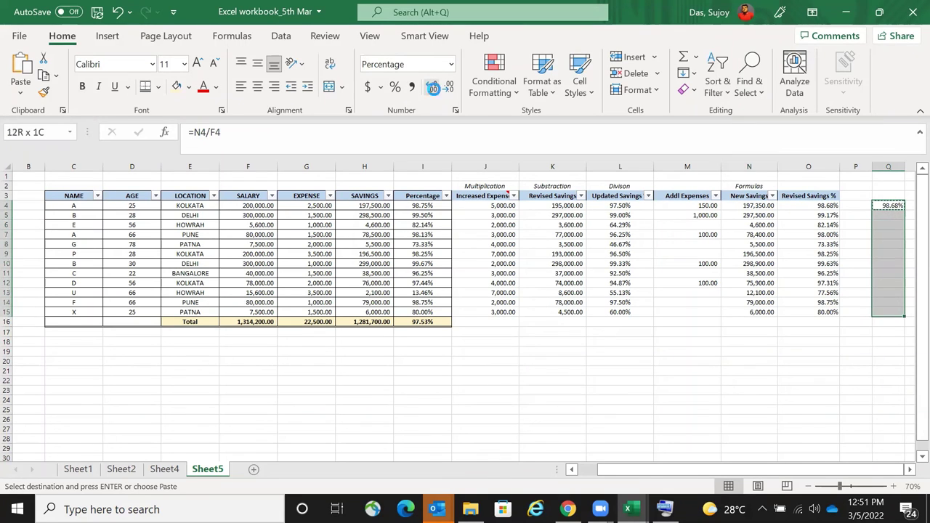
{"action": "key", "text": "ctrl+v"}
{"action": "key", "text": "Escape"}
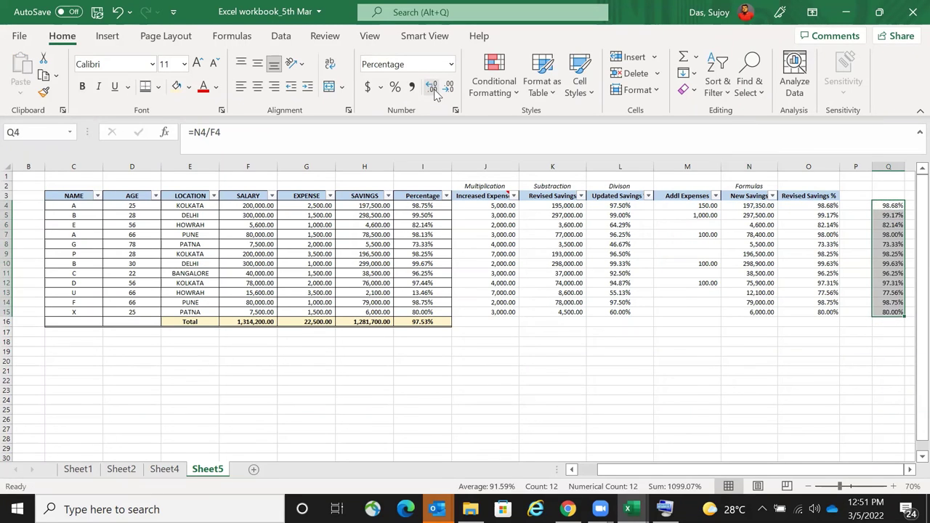
{"action": "key", "text": "Delete"}
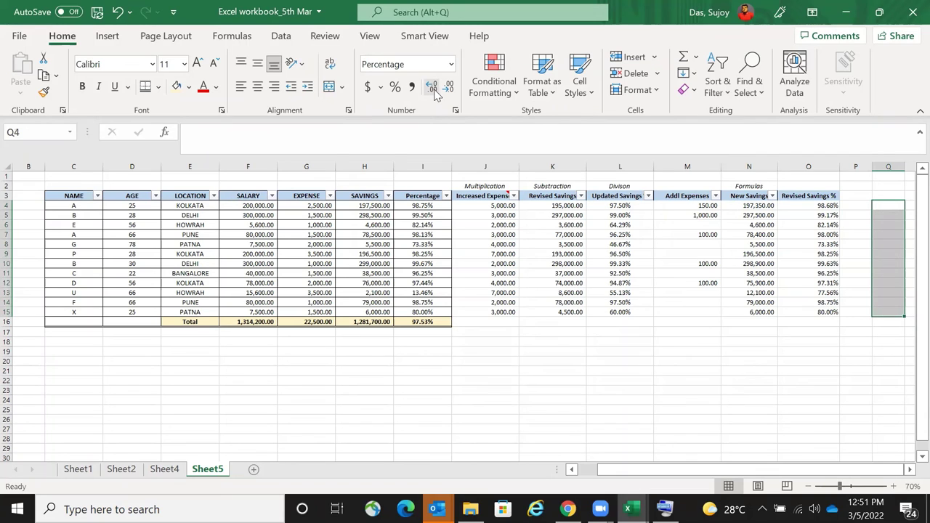
{"action": "key", "text": "Left"}
{"action": "key", "text": "Left"}
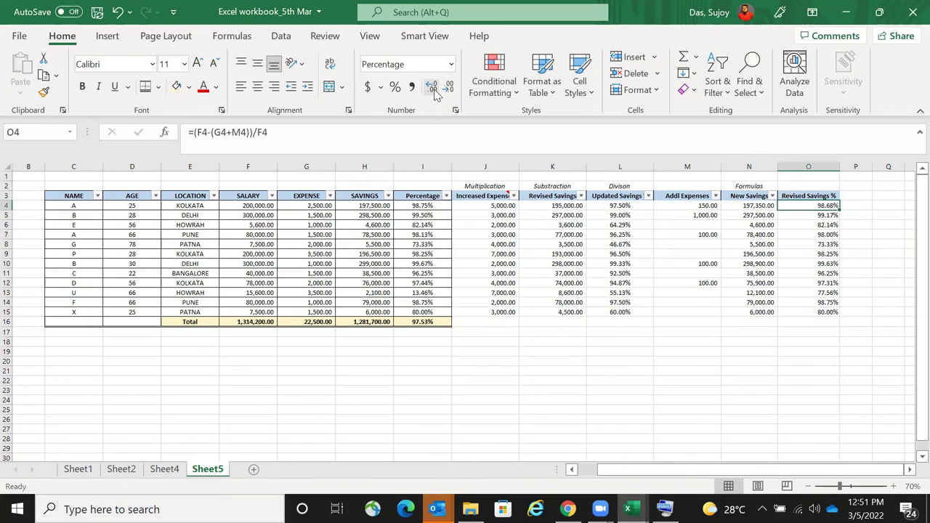
{"action": "key", "text": "F2"}
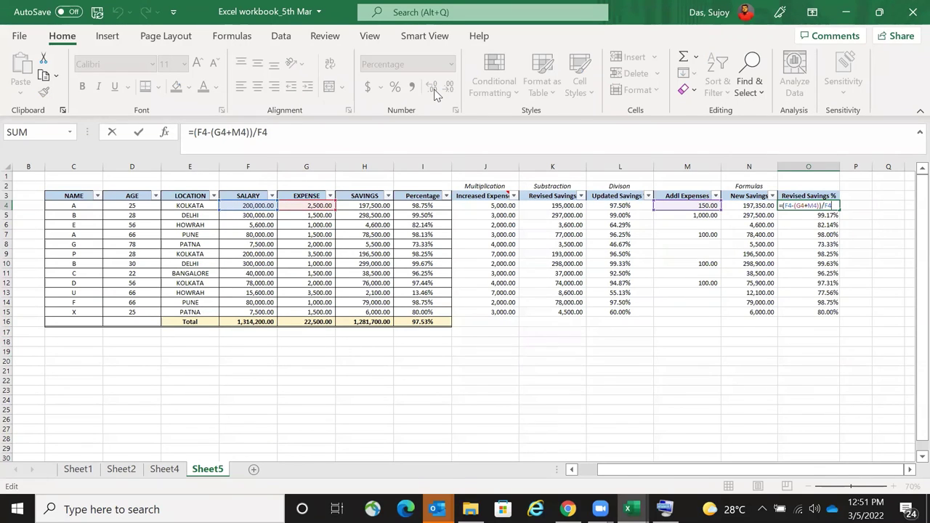
{"action": "key", "text": "Escape"}
{"action": "key", "text": "Left"}
{"action": "key", "text": "Left"}
{"action": "key", "text": "Right"}
{"action": "key", "text": "F2"}
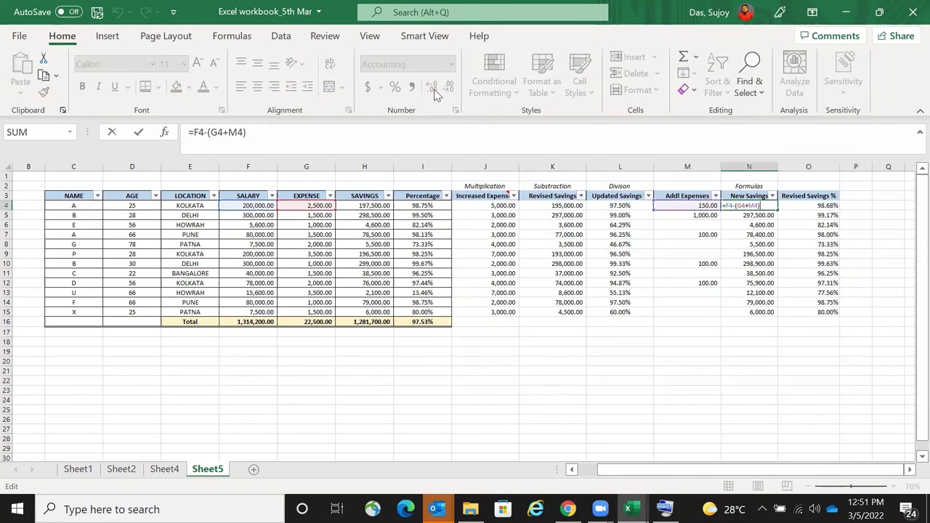
{"action": "key", "text": "Escape"}
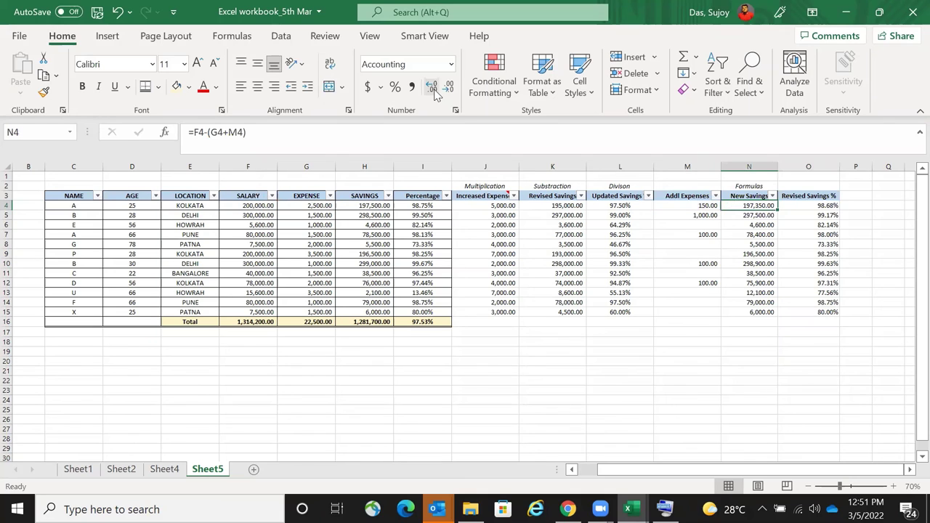
{"action": "key", "text": "Right"}
{"action": "key", "text": "F2"}
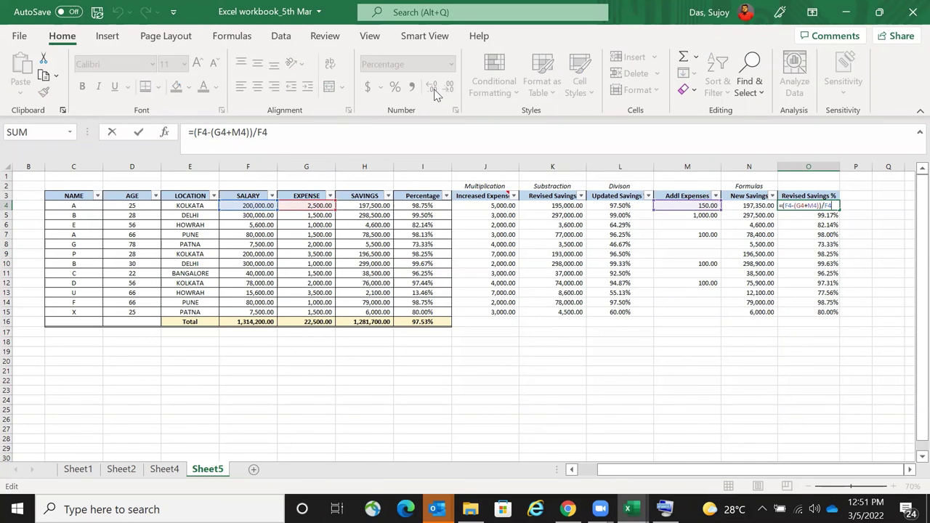
{"action": "key", "text": "Escape"}
{"action": "key", "text": "shift+Down"}
{"action": "key", "text": "shift+Down"}
{"action": "key", "text": "shift+Down"}
{"action": "key", "text": "shift+Down"}
{"action": "key", "text": "shift+Down"}
{"action": "key", "text": "shift+Down"}
{"action": "key", "text": "shift+Down"}
{"action": "key", "text": "shift+Down"}
{"action": "key", "text": "shift+Down"}
{"action": "key", "text": "shift+Down"}
{"action": "key", "text": "shift+Down"}
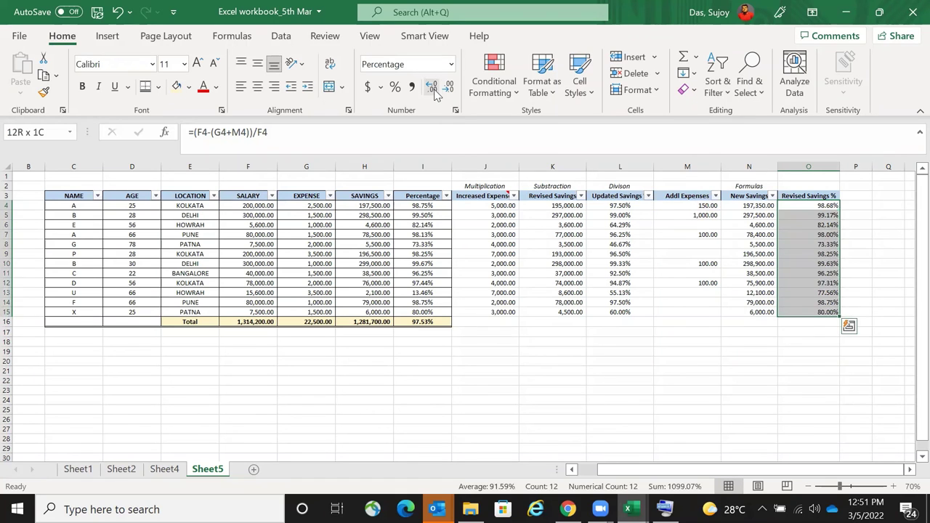
{"action": "key", "text": "Up"}
{"action": "key", "text": "Down"}
{"action": "key", "text": "F2"}
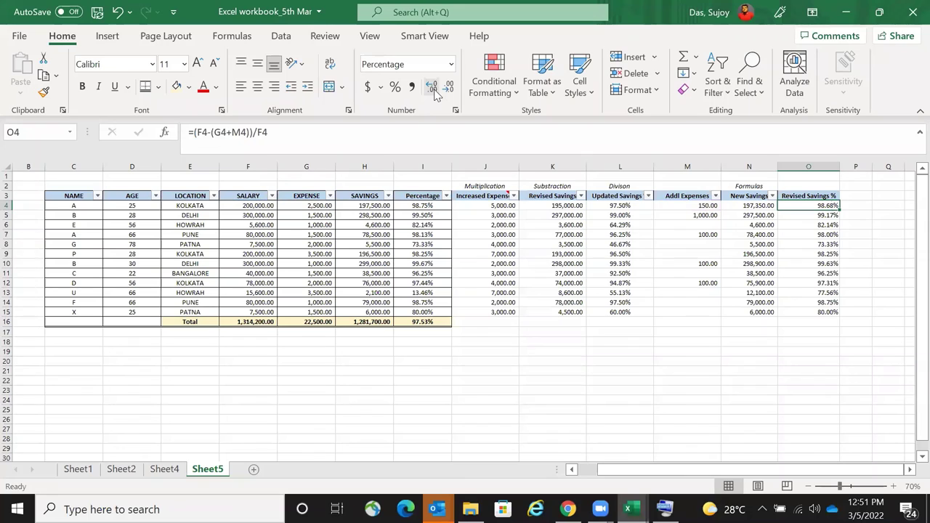
{"action": "key", "text": "Up"}
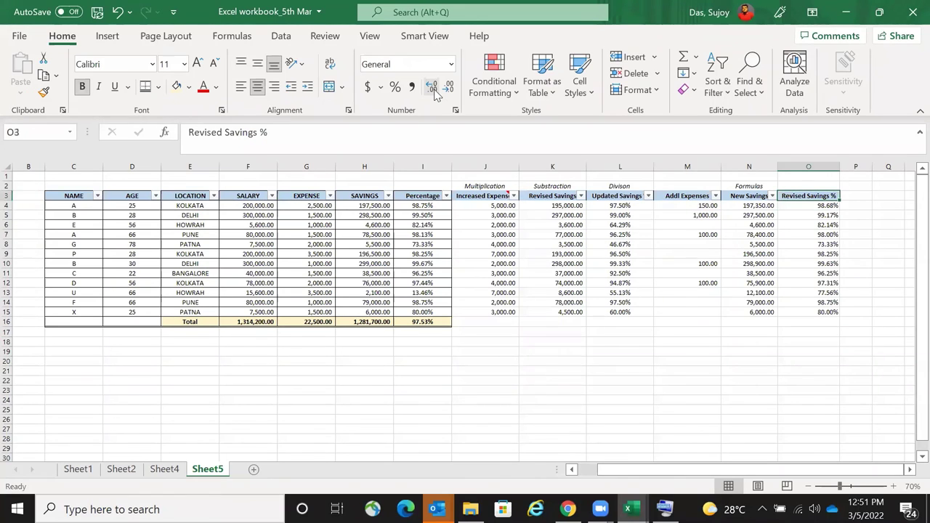
{"action": "key", "text": "Down"}
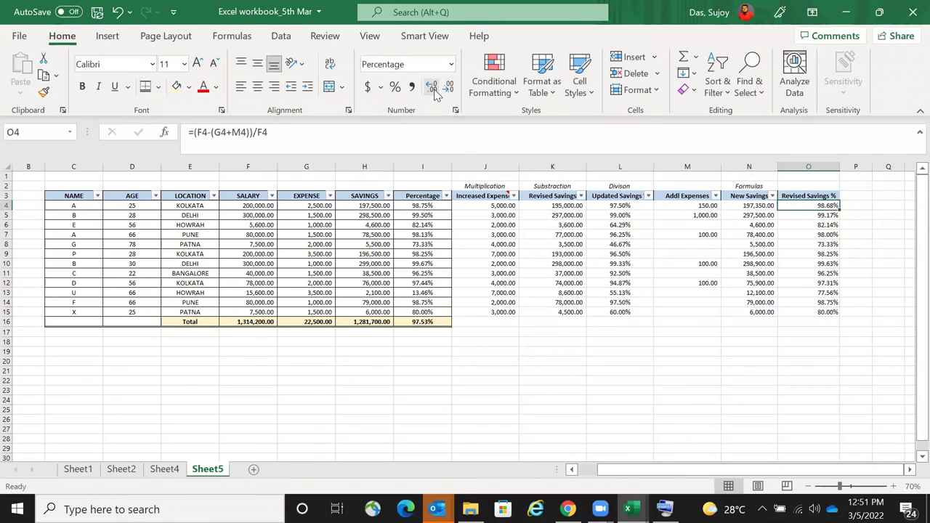
{"action": "key", "text": "Left"}
{"action": "key", "text": "Right"}
- Hide the Revised Savings % column O via its header's context menu
{"action": "left_click", "coordinate": [802, 161]}
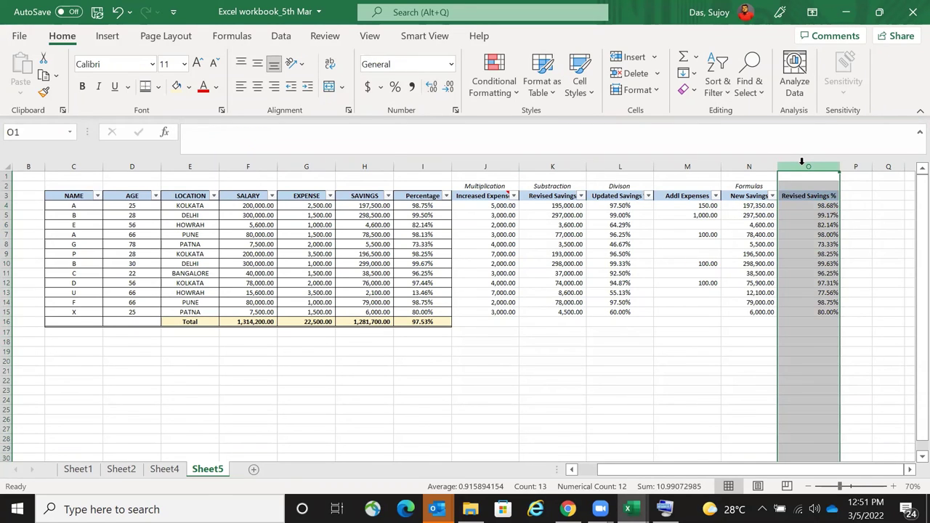
{"action": "right_click", "coordinate": [801, 161]}
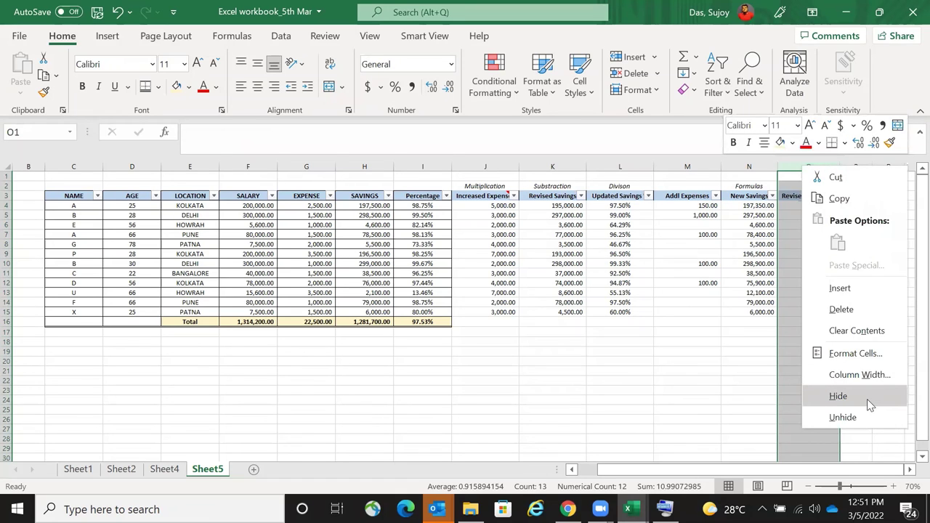
{"action": "left_click", "coordinate": [838, 396]}
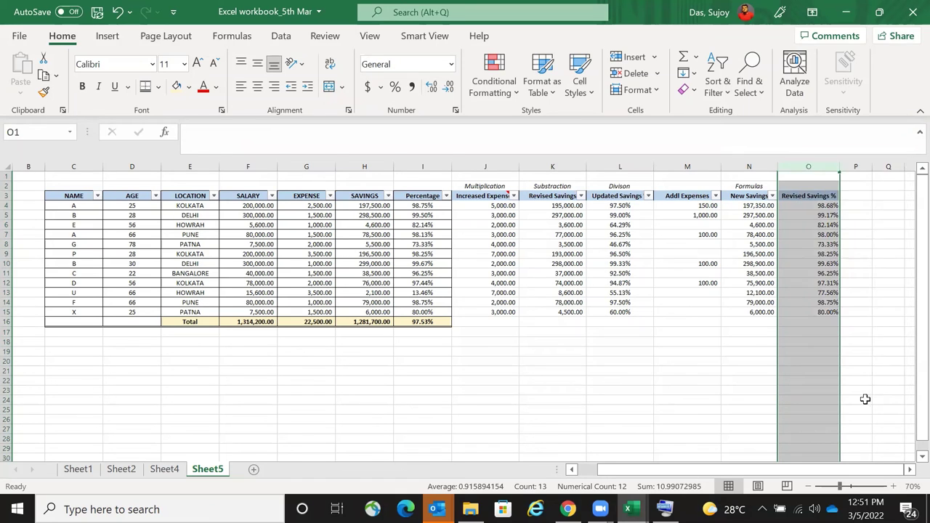
- Inspect the New Savings formula in cell N4, then exit editing
{"action": "left_click", "coordinate": [768, 201]}
{"action": "left_click", "coordinate": [769, 205]}
{"action": "double_click", "coordinate": [768, 206]}
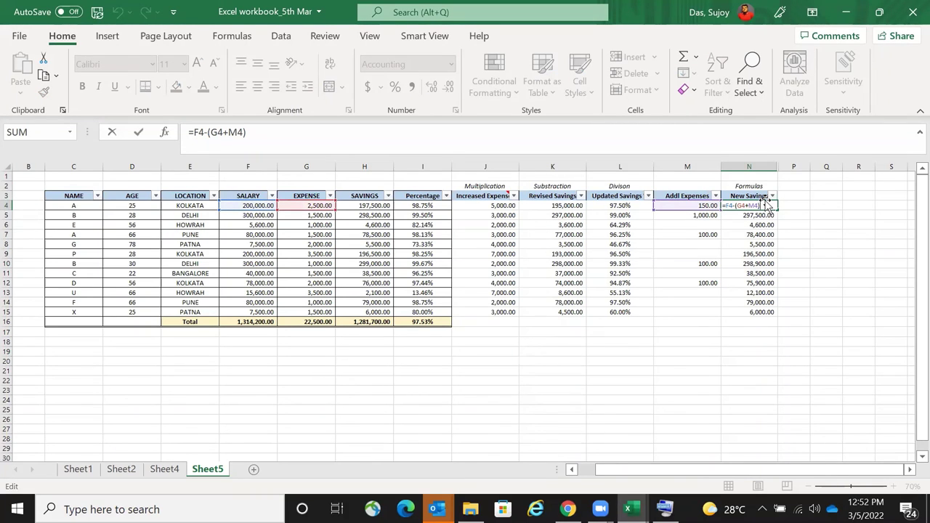
{"action": "key", "text": "Escape"}
{"action": "double_click", "coordinate": [768, 206]}
{"action": "key", "text": "Tab"}
{"action": "key", "text": "Left"}
{"action": "key", "text": "Left"}
{"action": "key", "text": "Left"}
{"action": "key", "text": "Left"}
{"action": "key", "text": "Left"}
{"action": "key", "text": "Left"}
{"action": "key", "text": "Left"}
{"action": "key", "text": "Left"}
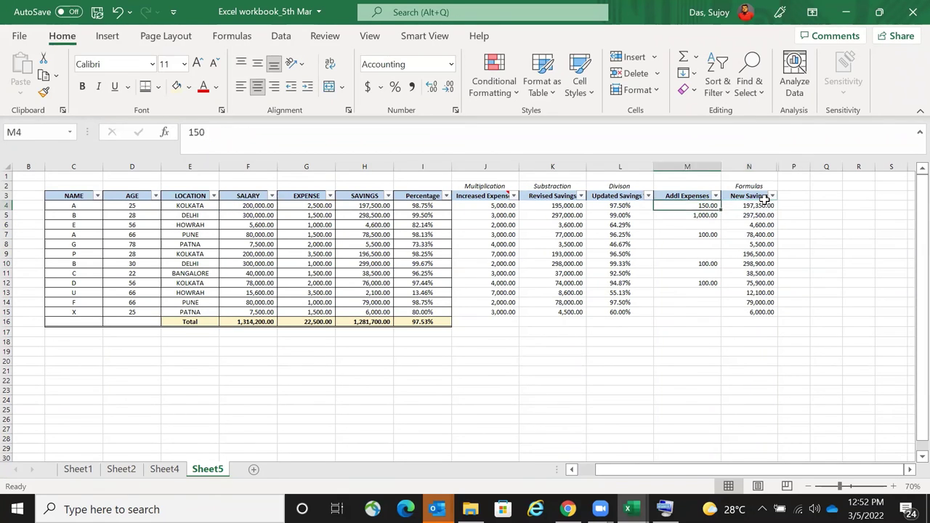
{"action": "key", "text": "Left"}
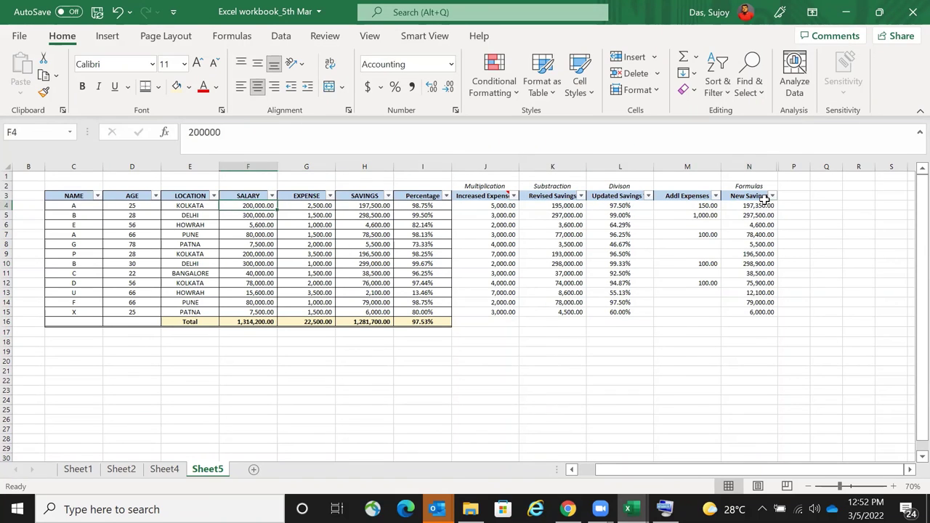
{"action": "key", "text": "Up"}
{"action": "key", "text": "Down"}
{"action": "key", "text": "Right"}
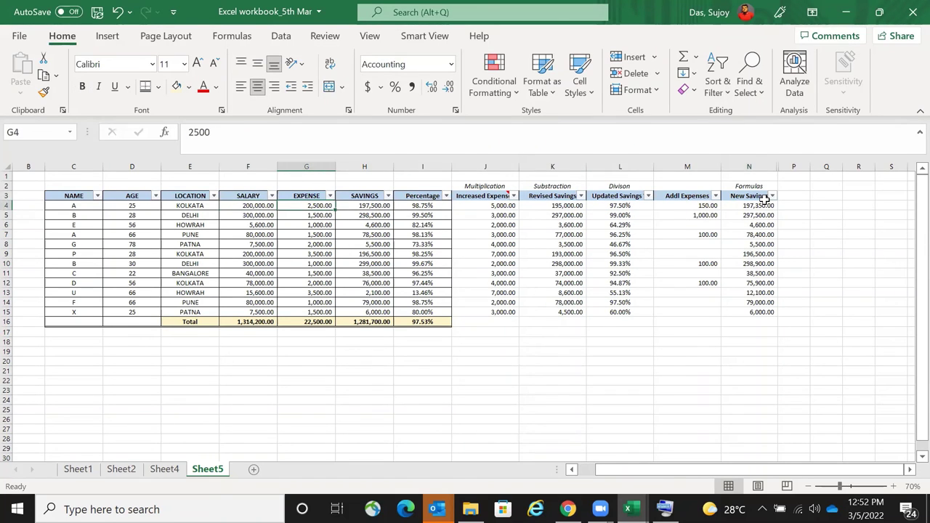
{"action": "key", "text": "Right"}
{"action": "key", "text": "Right"}
{"action": "key", "text": "Right"}
{"action": "key", "text": "Right"}
{"action": "key", "text": "Right"}
{"action": "key", "text": "Right"}
{"action": "key", "text": "Right"}
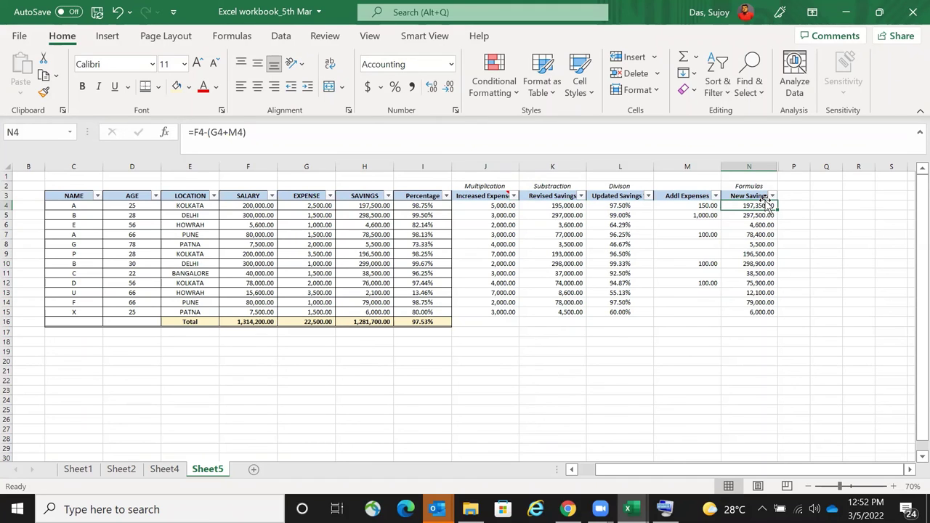
{"action": "key", "text": "F2"}
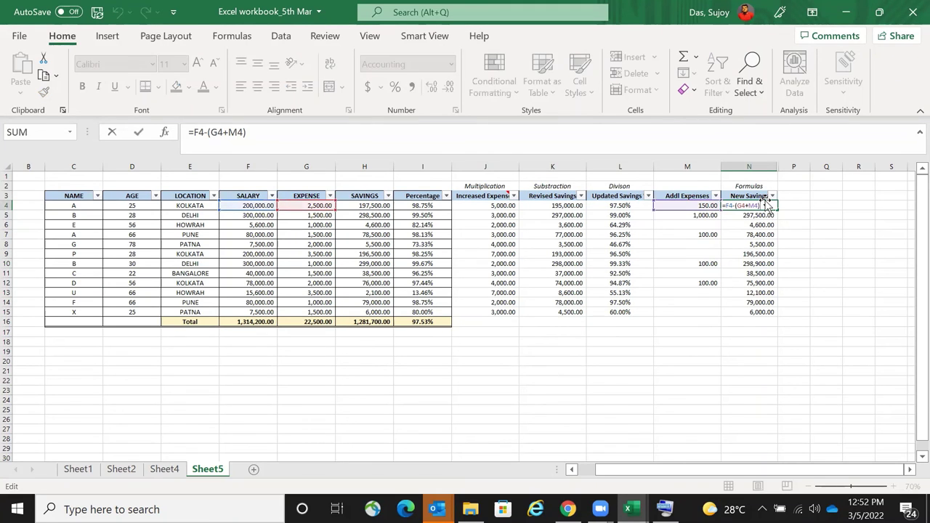
{"action": "key", "text": "Escape"}
{"action": "key", "text": "ctrl+shift+Down"}
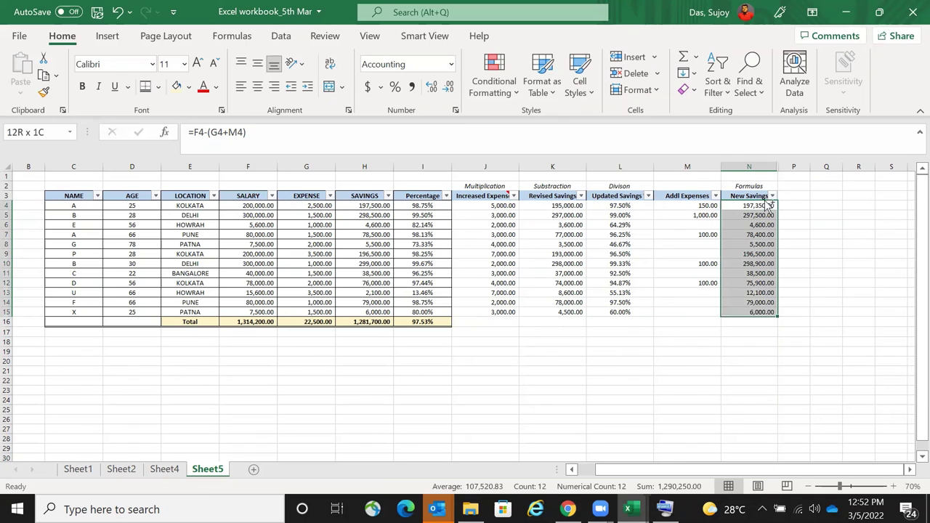
{"action": "key", "text": "ctrl+Down"}
{"action": "key", "text": "ctrl+Up"}
{"action": "left_click", "coordinate": [766, 206]}
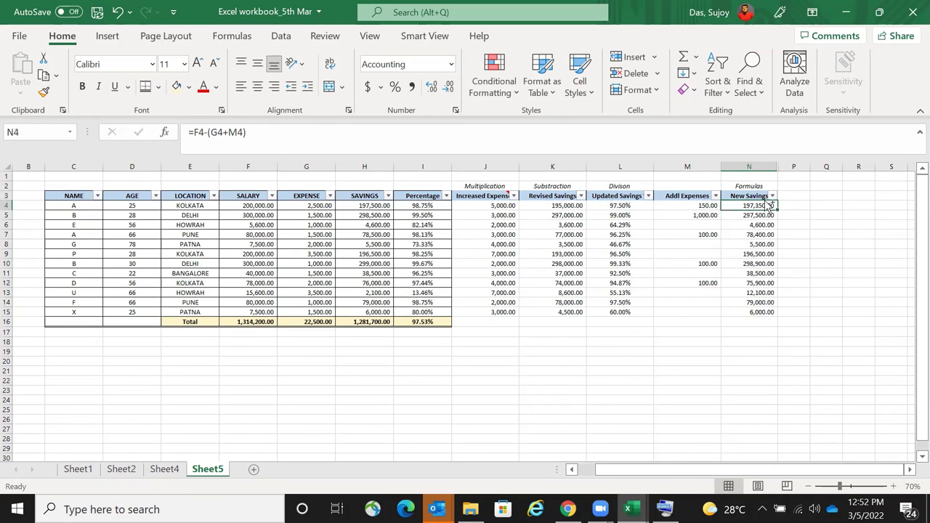
{"action": "key", "text": "ctrl+shift+Down"}
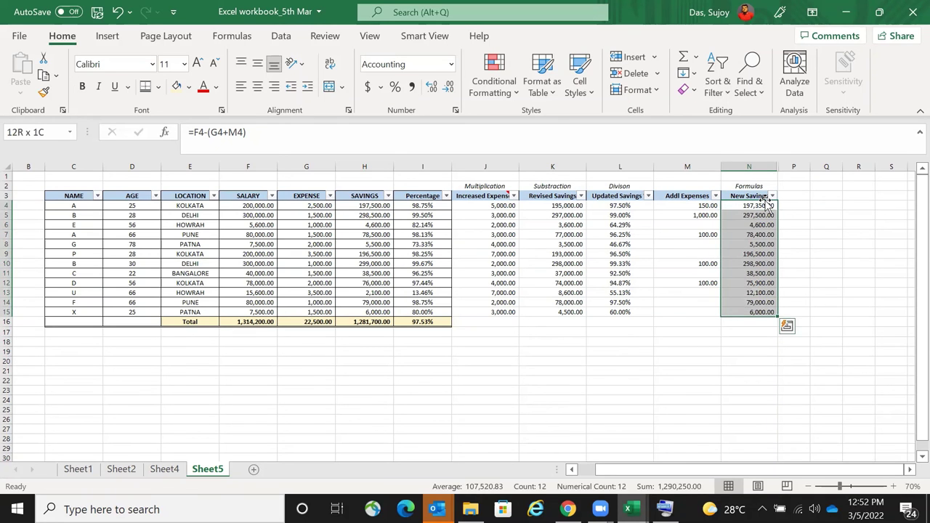
{"action": "left_click", "coordinate": [767, 204]}
{"action": "key", "text": "ctrl+shift+Down"}
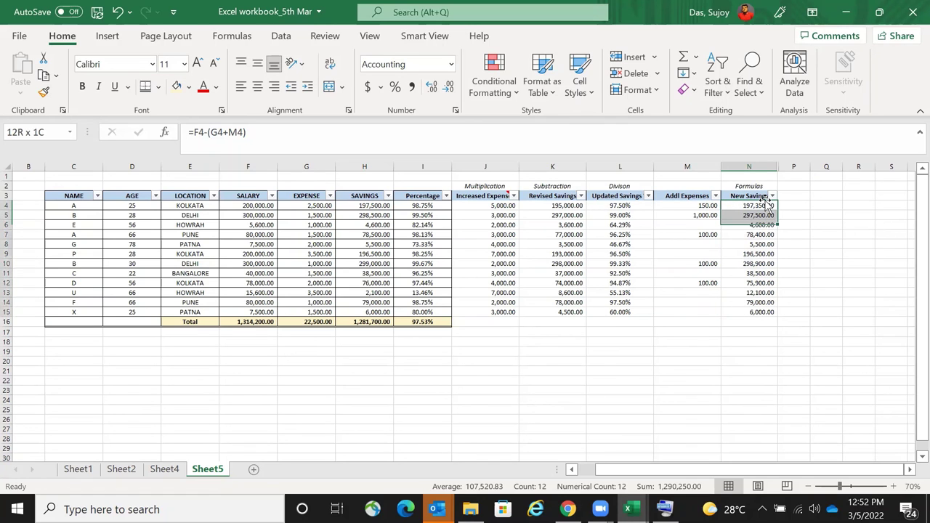
{"action": "left_click", "coordinate": [767, 206]}
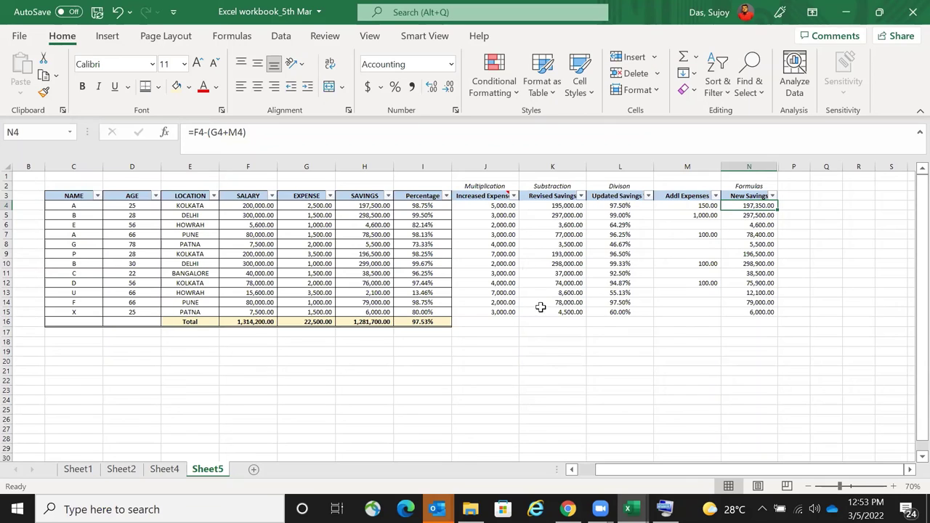
{"action": "left_click", "coordinate": [569, 394]}
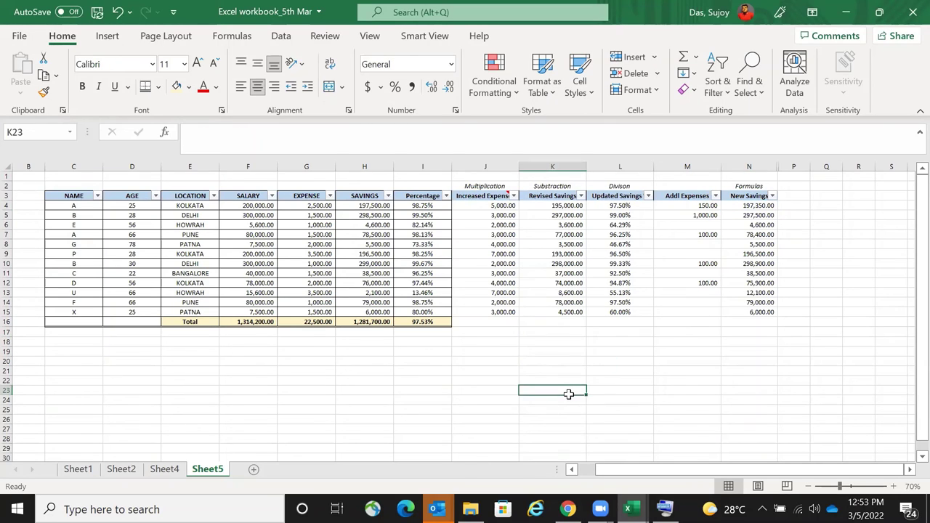